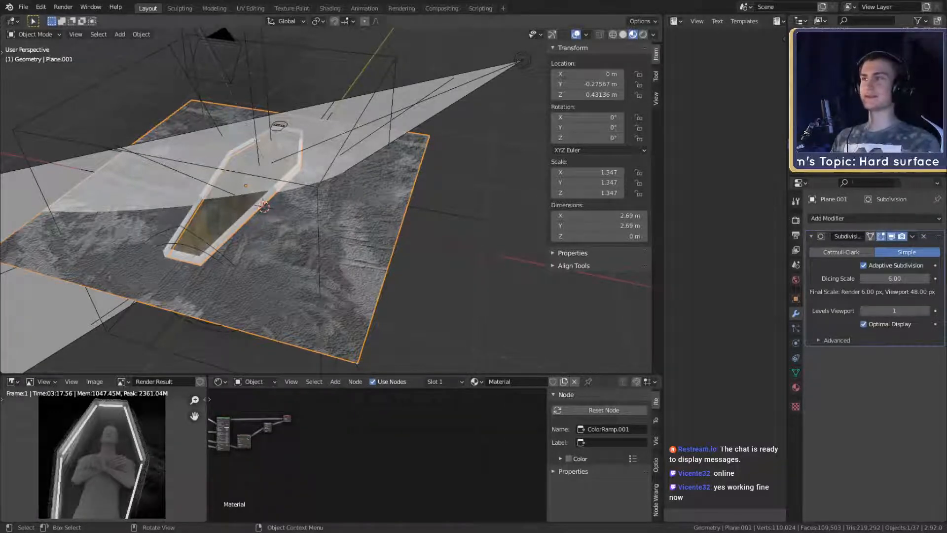
Step: Save the current scene and start a new file from the General template
left_click(23, 7)
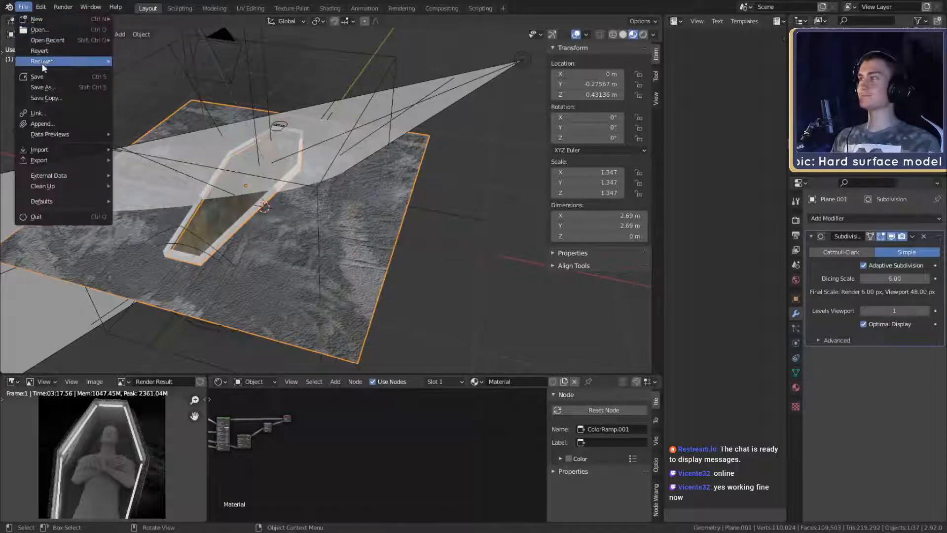
left_click(37, 76)
left_click(24, 6)
mouse_move(40, 19)
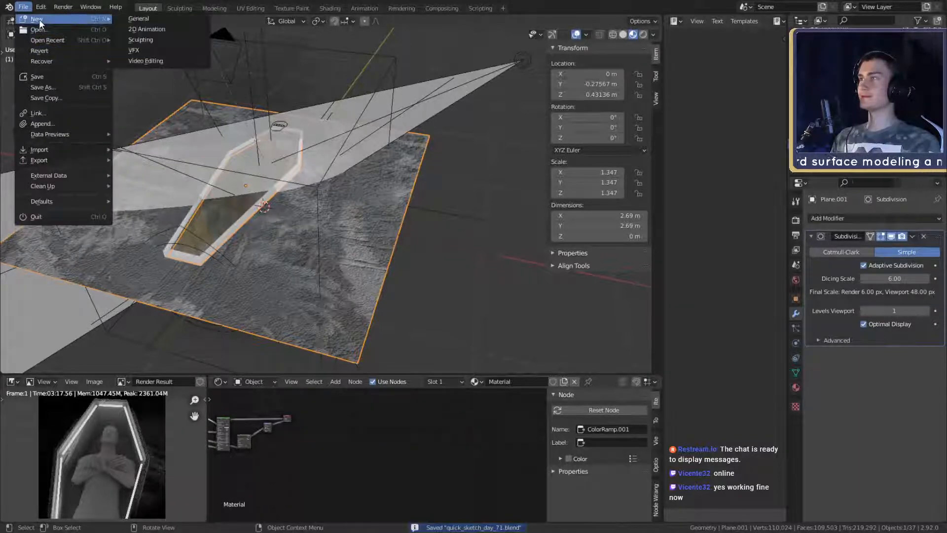
left_click(140, 18)
Step: Delete the default object from the new scene and display the render properties
middle_click_drag(348, 288, 345, 266)
key("Delete")
middle_click_drag(377, 315, 309, 323)
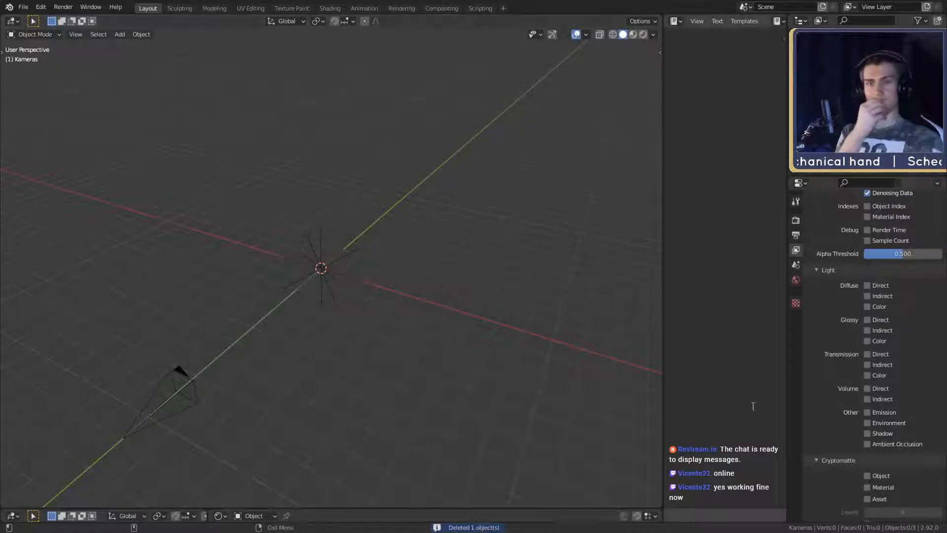
scroll(810, 358, "up", 5)
left_click(795, 220)
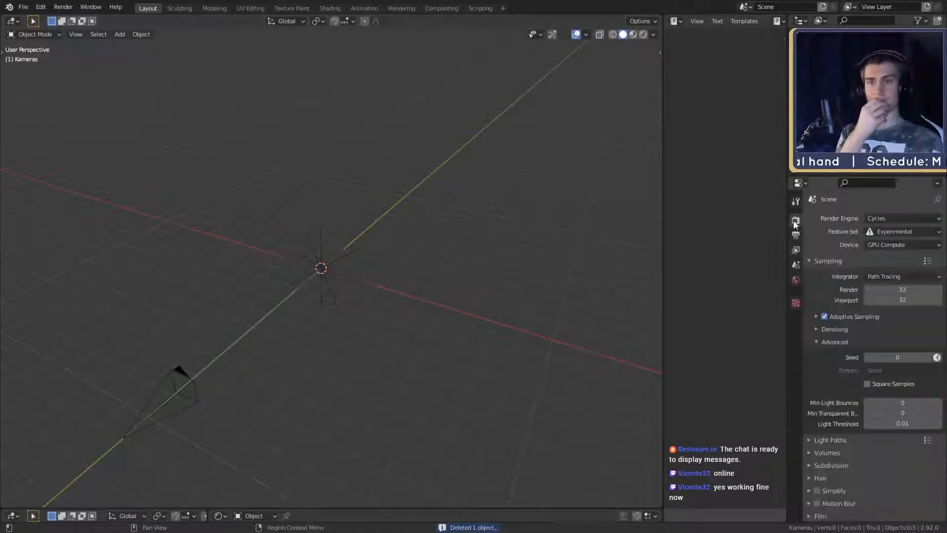
middle_click_drag(287, 293, 409, 279)
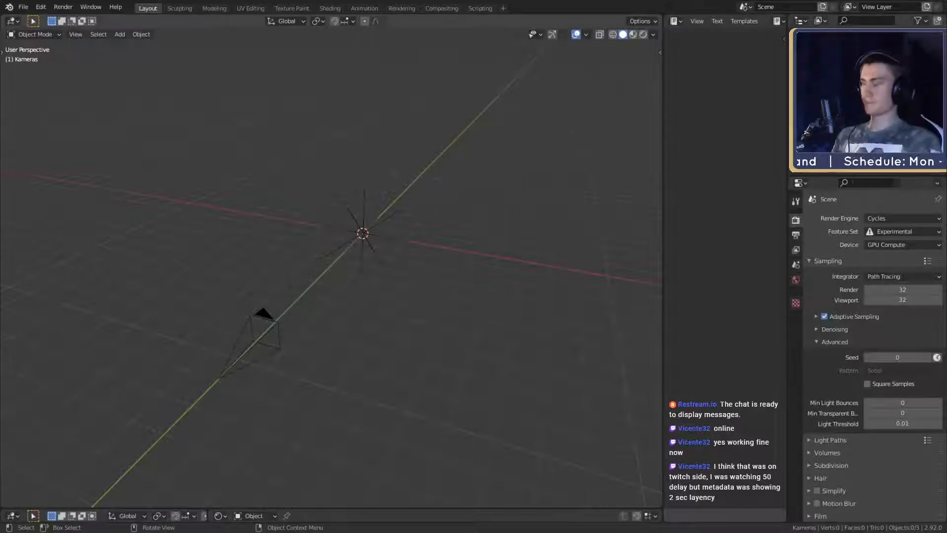
middle_click_drag(362, 301, 349, 334)
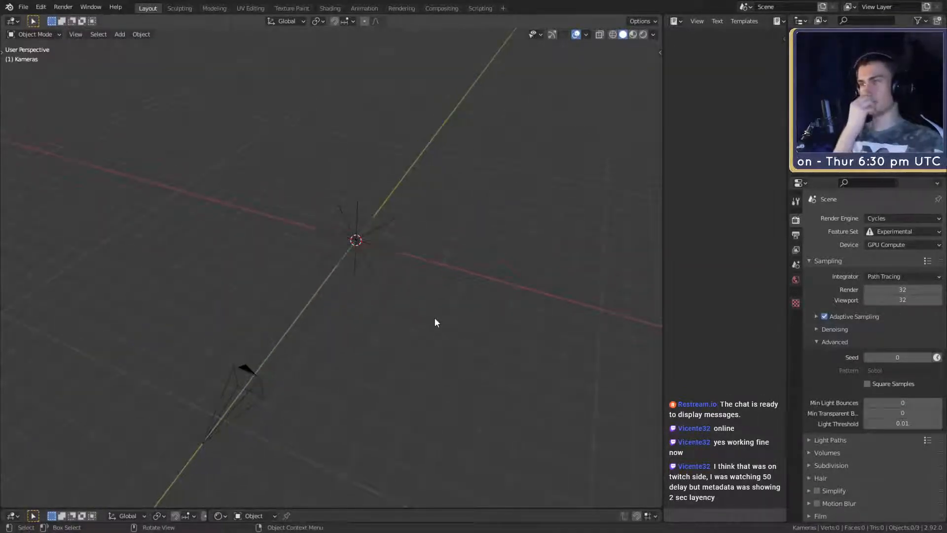
left_click_drag(448, 222, 346, 256)
left_click(452, 260)
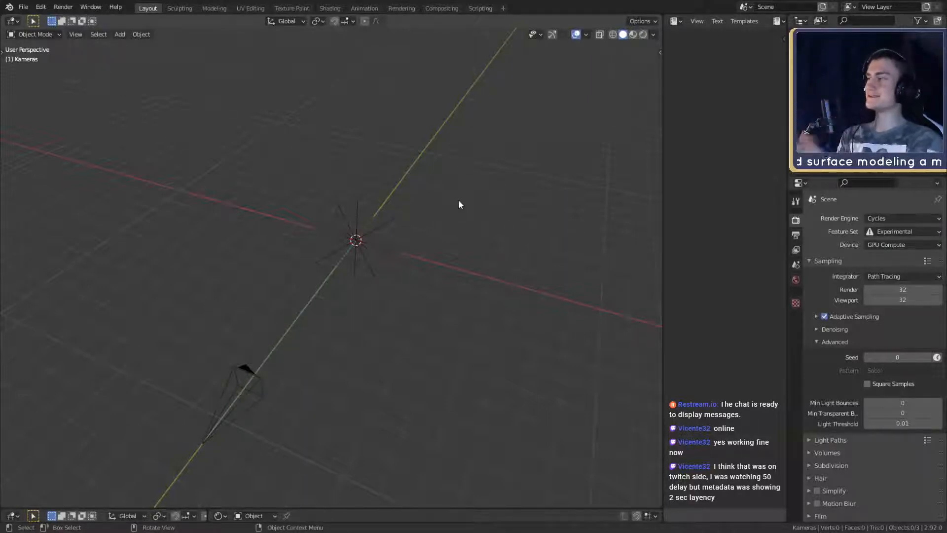
left_click_drag(253, 137, 375, 224)
left_click_drag(432, 241, 205, 304)
left_click(494, 285)
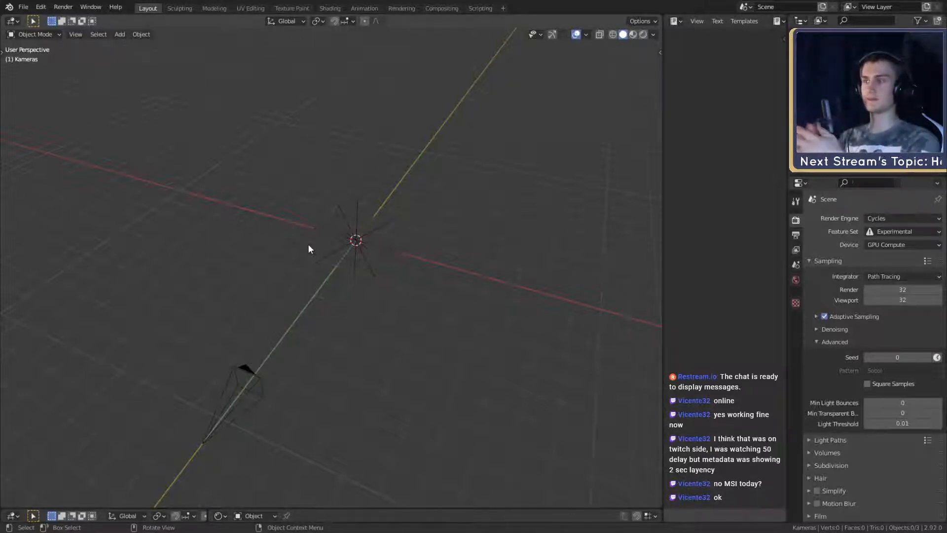
middle_click_drag(239, 179, 380, 296)
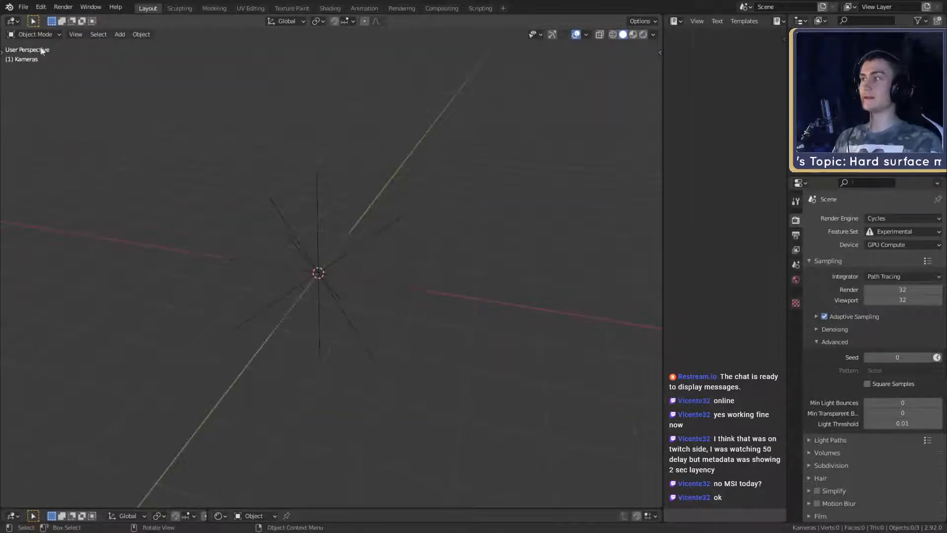
Step: Import the Gomboc-Reverse-Engineered model into the empty scene
left_click(23, 7)
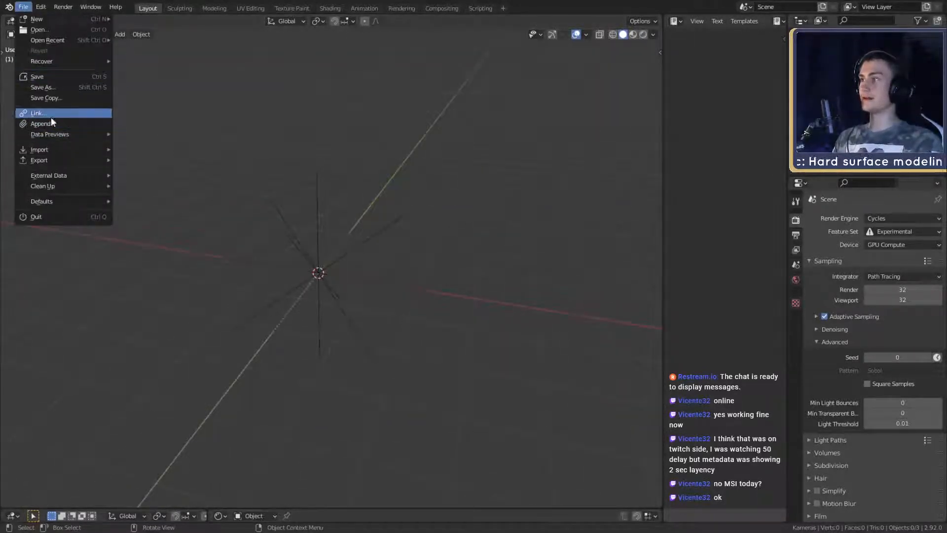
mouse_move(45, 147)
left_click(131, 202)
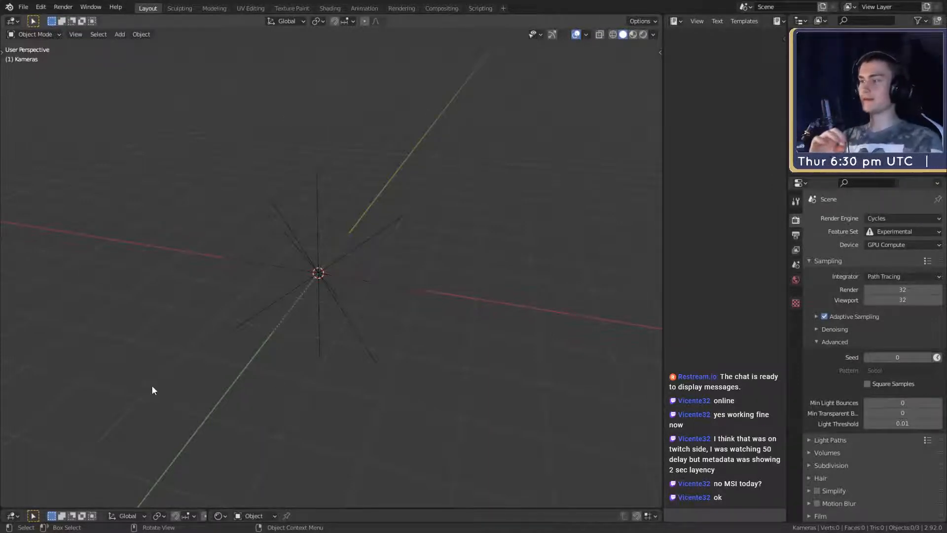
left_click(314, 257)
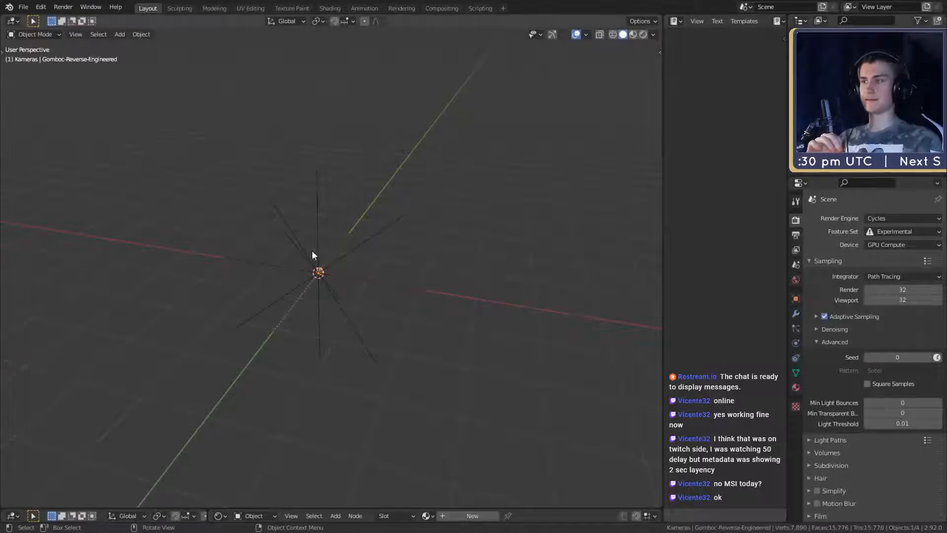
Step: Examine the imported Gomboc model's shape up close and its size relative to the rest of the scene
middle_click_drag(313, 256, 377, 291)
scroll(300, 268, "up", 3)
scroll(365, 280, "up", 3)
scroll(333, 288, "up", 3)
scroll(378, 295, "up", 3)
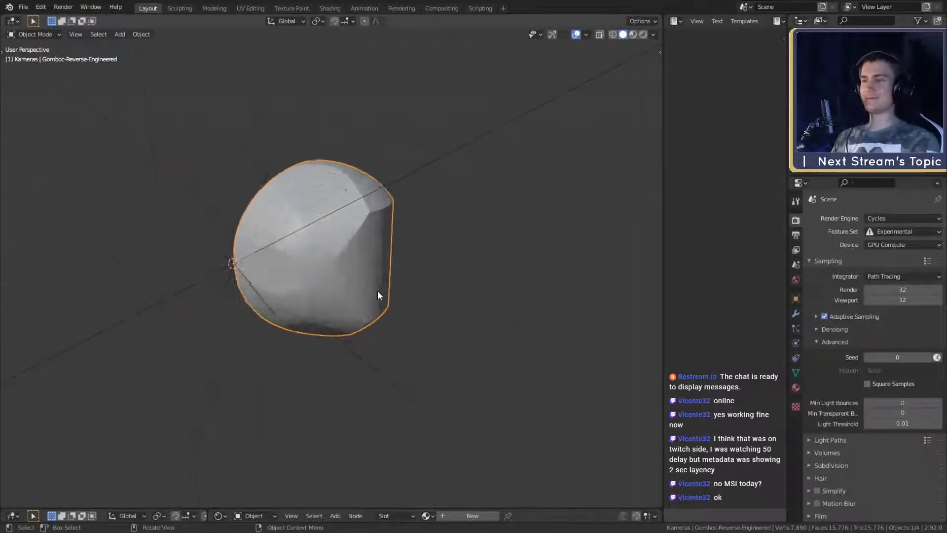
scroll(372, 281, "down", 8)
middle_click_drag(372, 281, 504, 257)
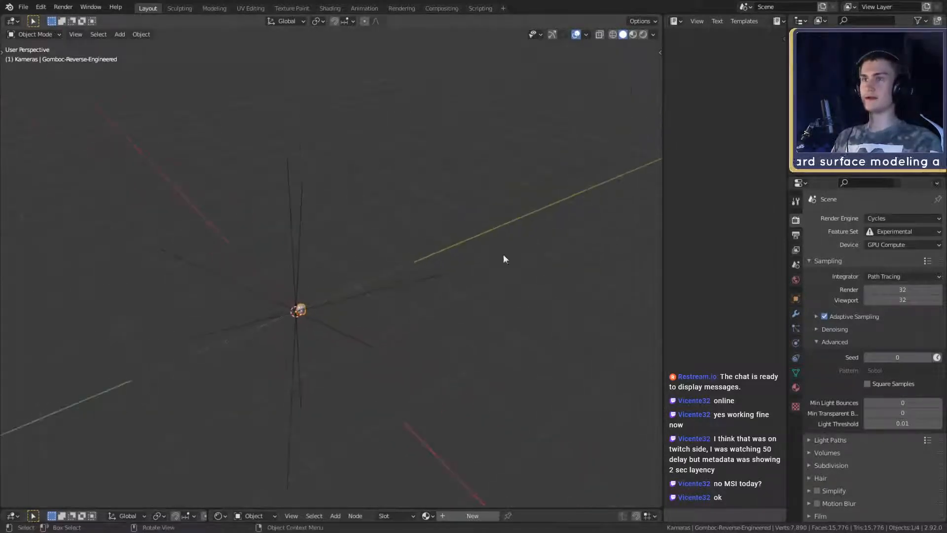
middle_click_drag(425, 341, 439, 308)
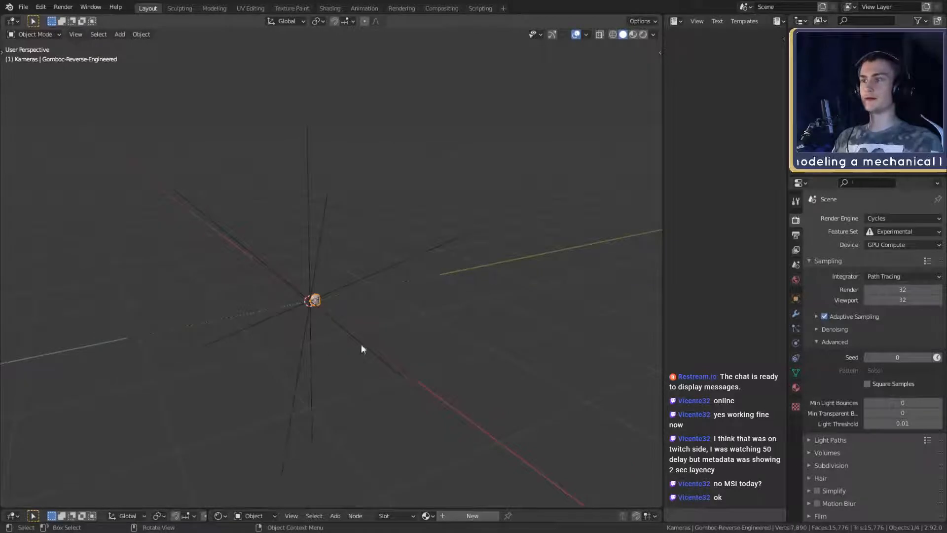
middle_click_drag(361, 349, 433, 310)
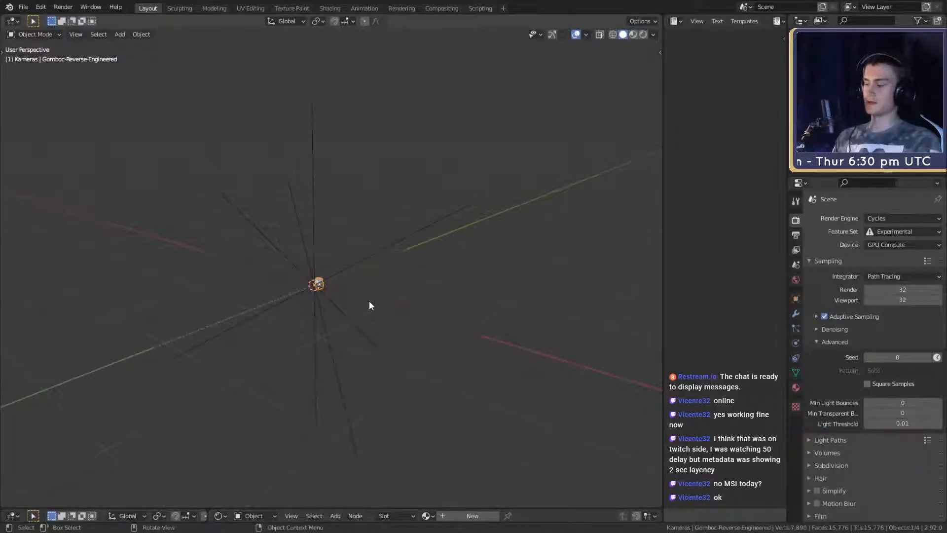
scroll(369, 301, "up", 5)
middle_click_drag(336, 367, 350, 306, "shift")
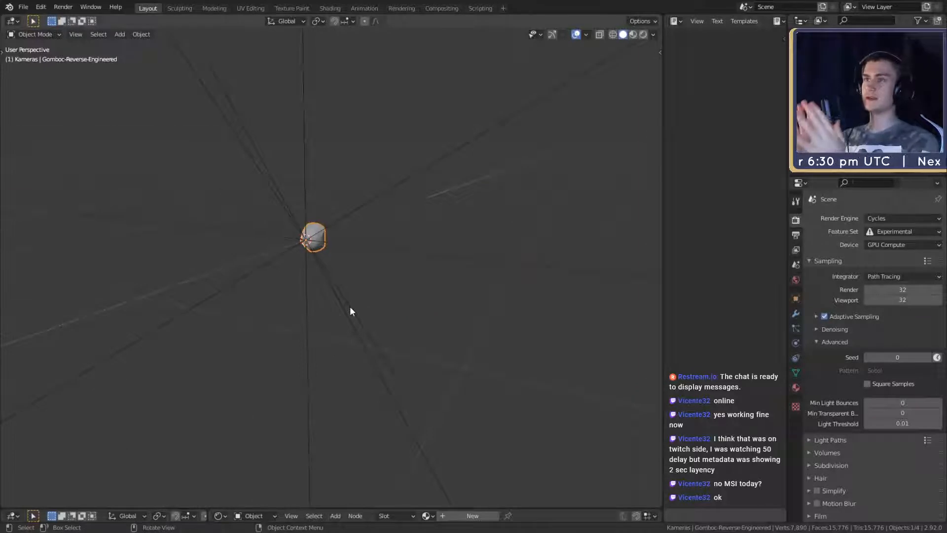
scroll(350, 306, "down", 2)
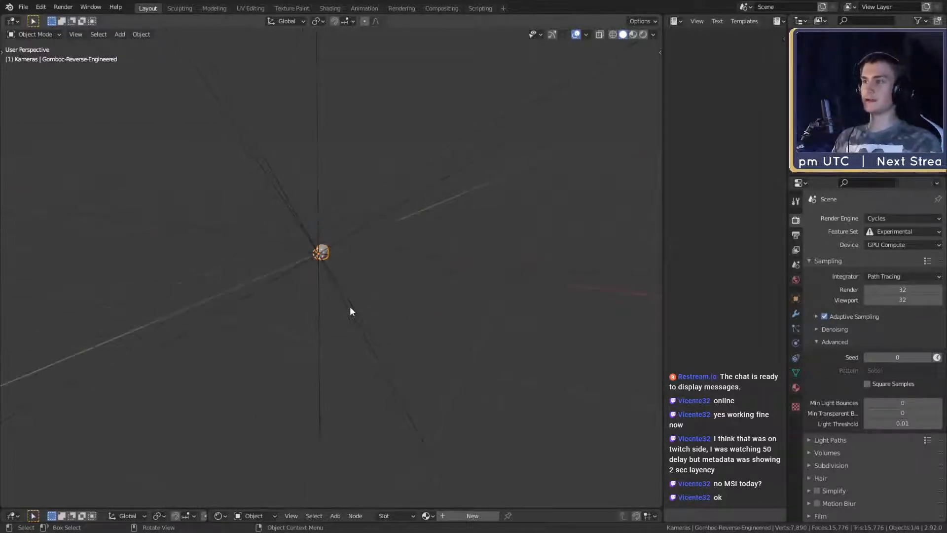
middle_click_drag(351, 307, 359, 292)
scroll(359, 293, "up", 2)
key("KP_Decimal")
scroll(360, 294, "down", 8)
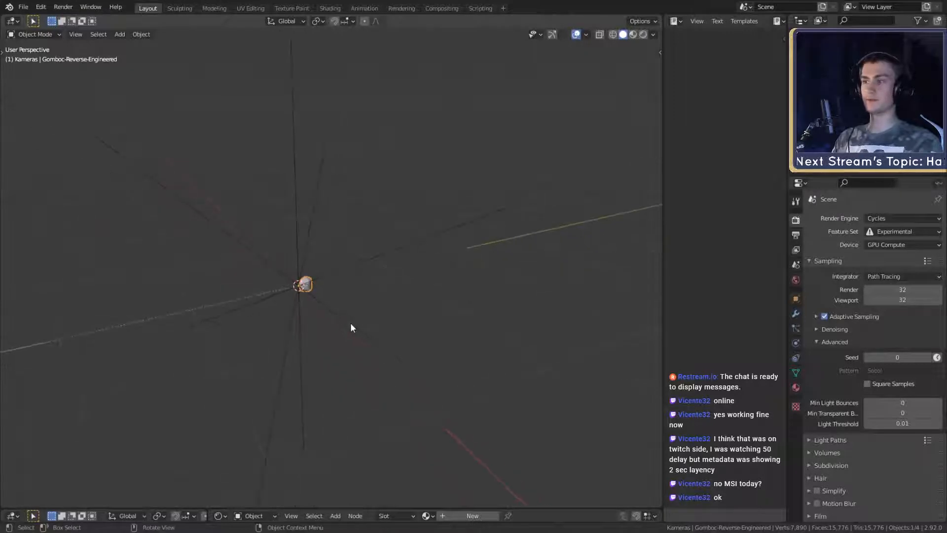
middle_click_drag(351, 326, 406, 330)
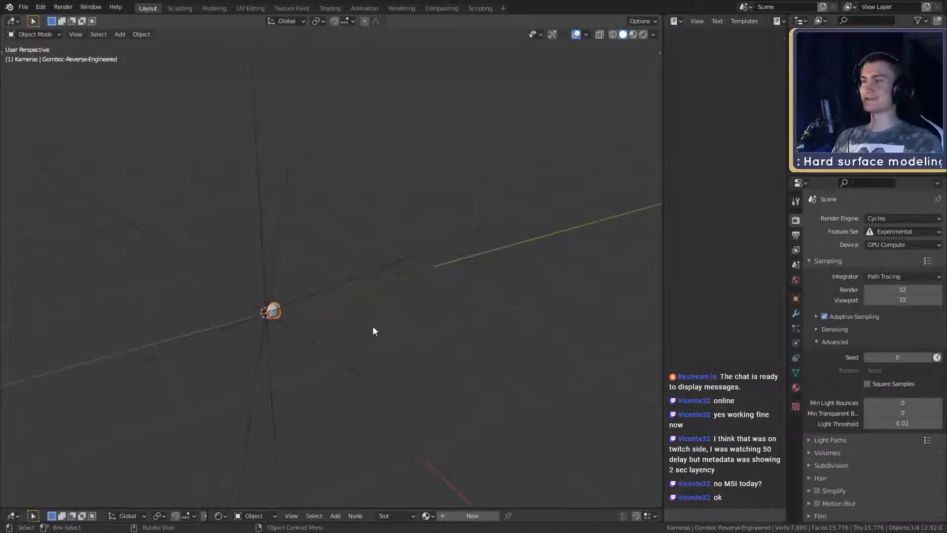
key("s")
right_click(461, 336)
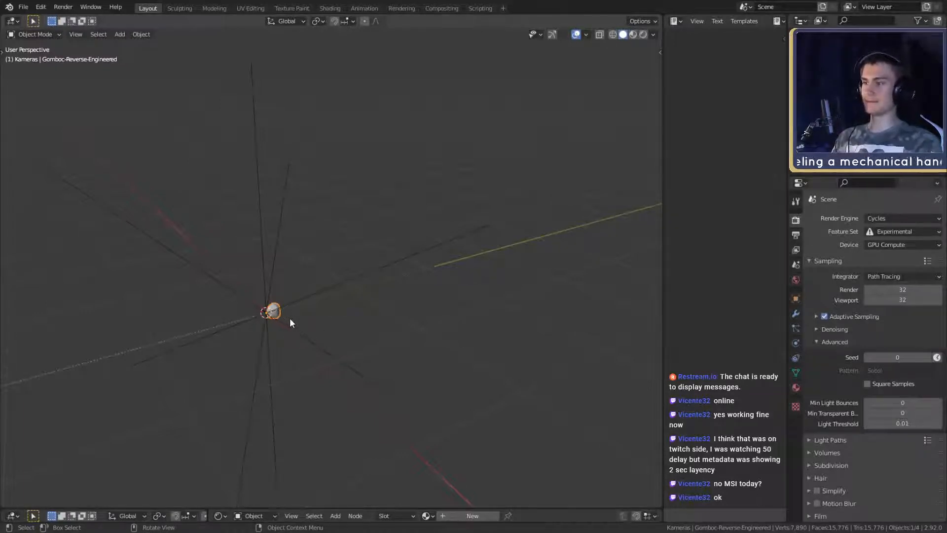
Step: Rotate the Gomboc model by -90° around the global X axis
scroll(289, 318, "up", 5)
middle_click_drag(378, 274, 444, 308)
key("KP_Decimal")
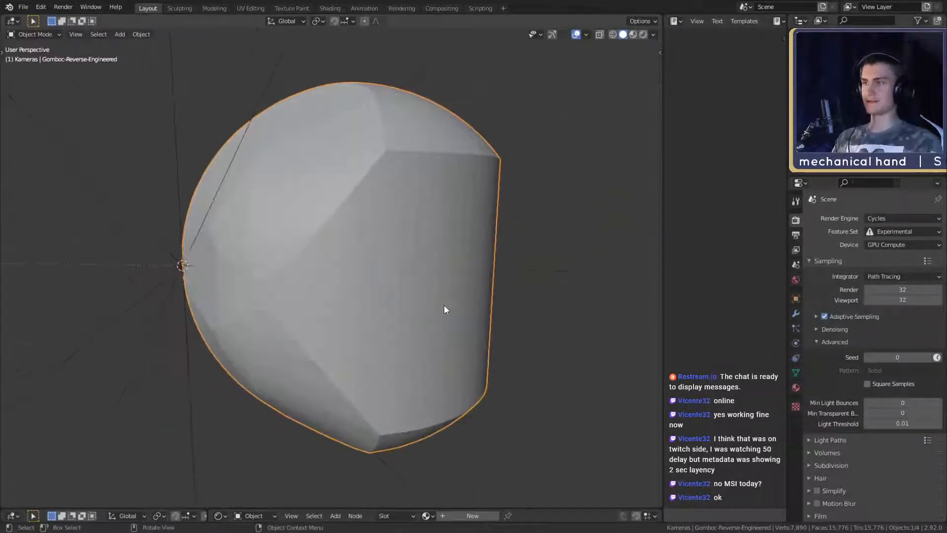
scroll(453, 315, "down", 4)
key("r")
key("y")
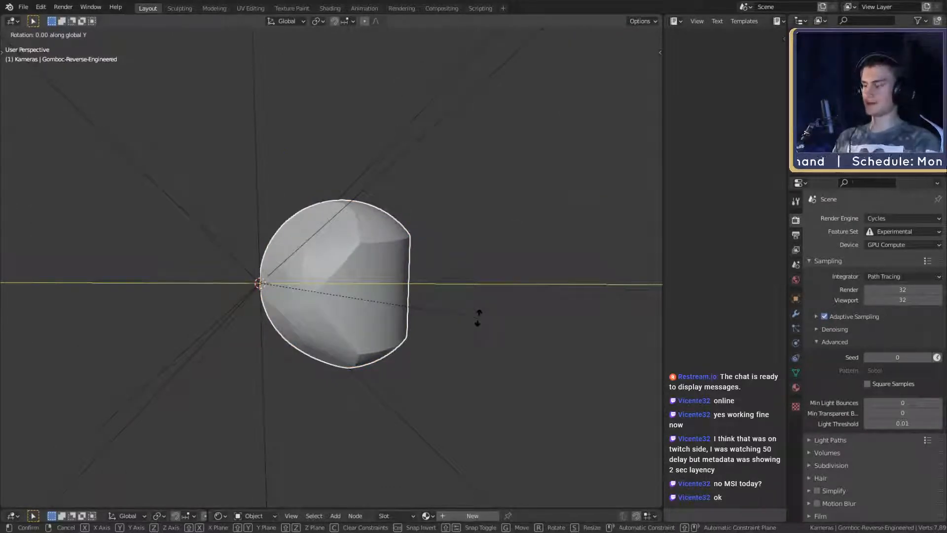
type("x-90")
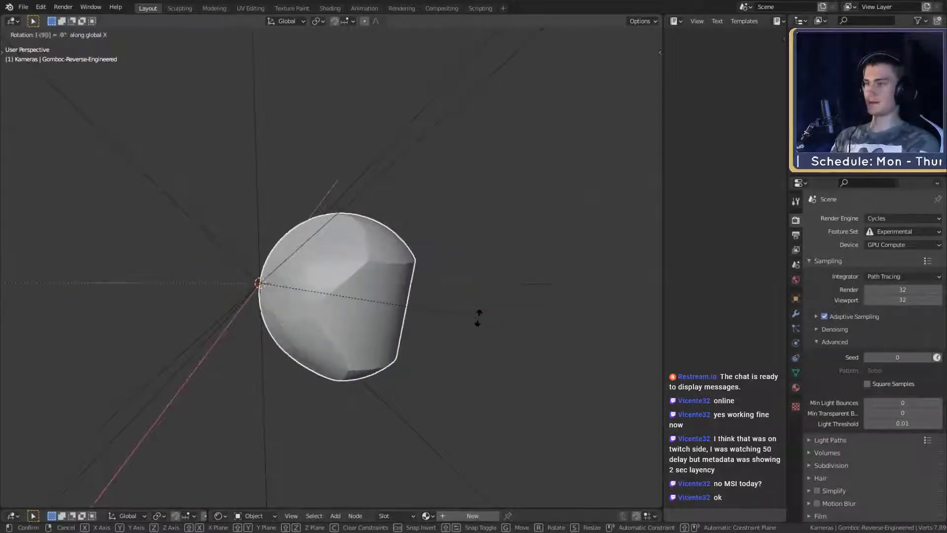
key("Return")
Step: Examine the orientation and faces of the rotated Gomboc model from several sides
scroll(407, 297, "down", 4)
middle_click_drag(397, 302, 303, 319)
scroll(301, 315, "up", 3)
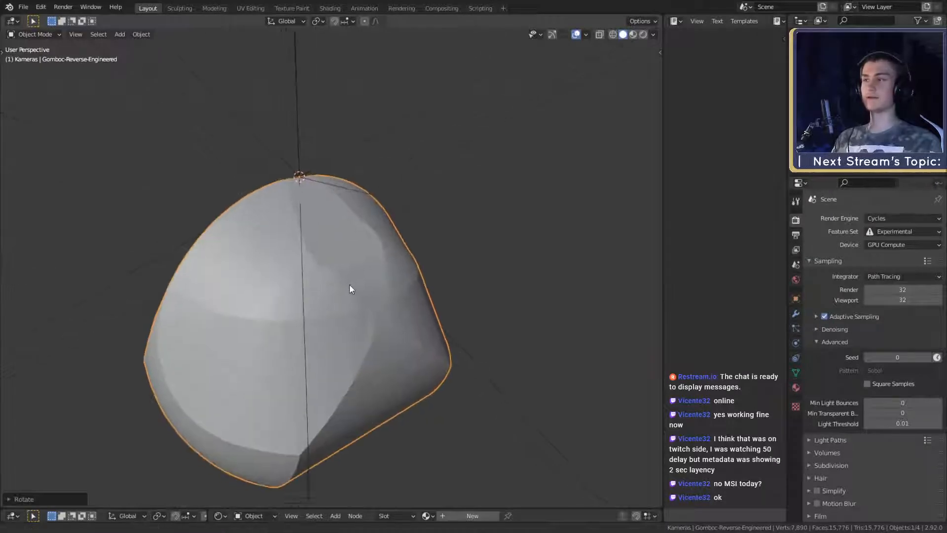
middle_click_drag(349, 284, 304, 291)
middle_click_drag(298, 253, 403, 306)
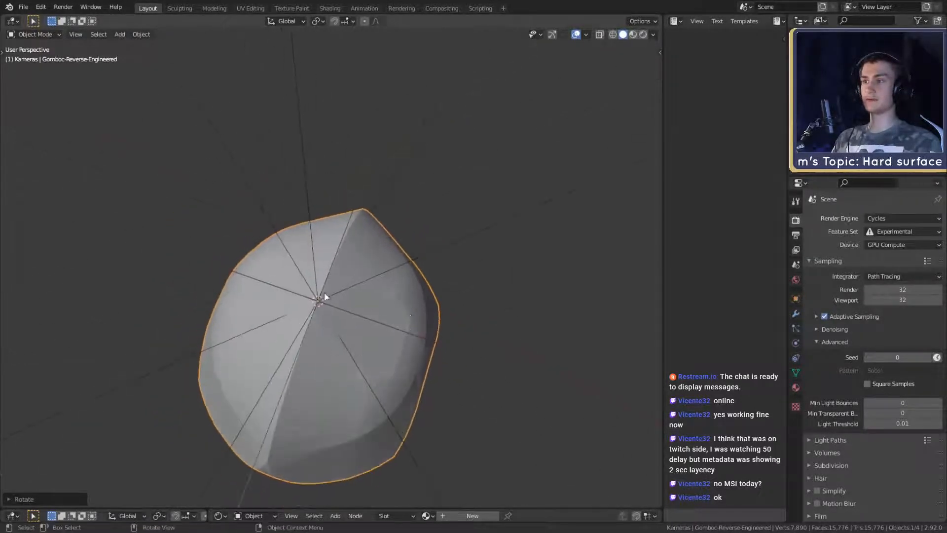
middle_click_drag(328, 318, 351, 255)
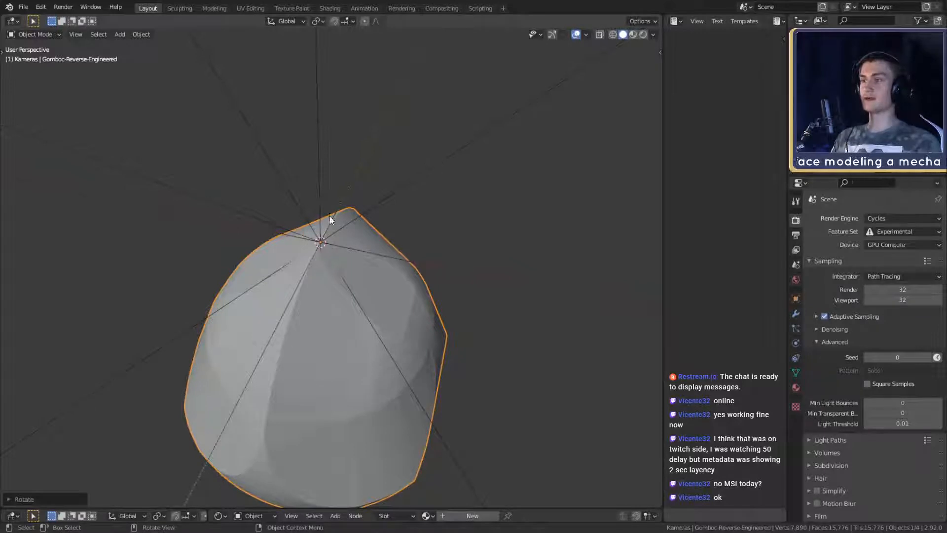
middle_click_drag(329, 215, 247, 326)
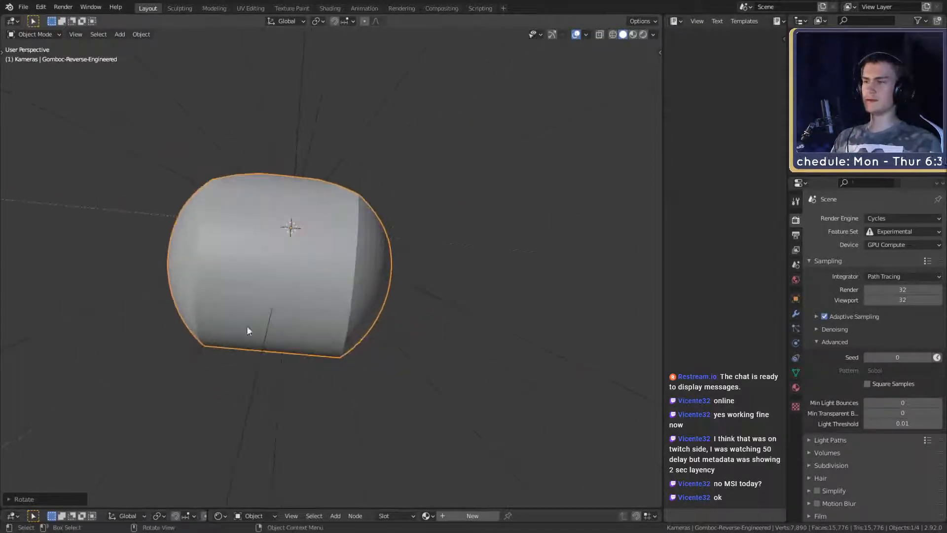
mouse_move(237, 291)
middle_mouse_down()
mouse_move(345, 311)
mouse_move(444, 355)
mouse_move(393, 313)
mouse_move(412, 330)
middle_mouse_up()
key("r")
key("x")
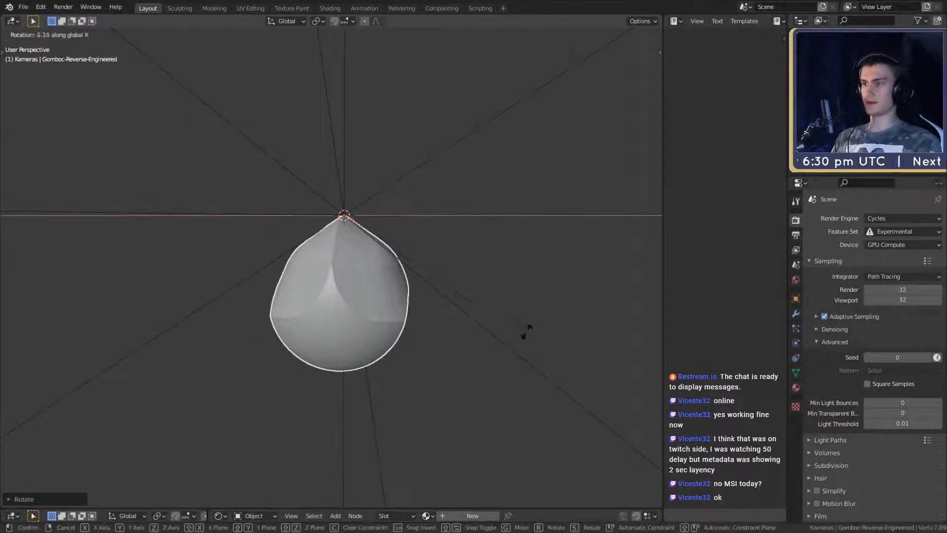
left_click(334, 321)
Step: Switch the Gomboc model to Edit Mode to work on its mesh
middle_click_drag(333, 322, 379, 327)
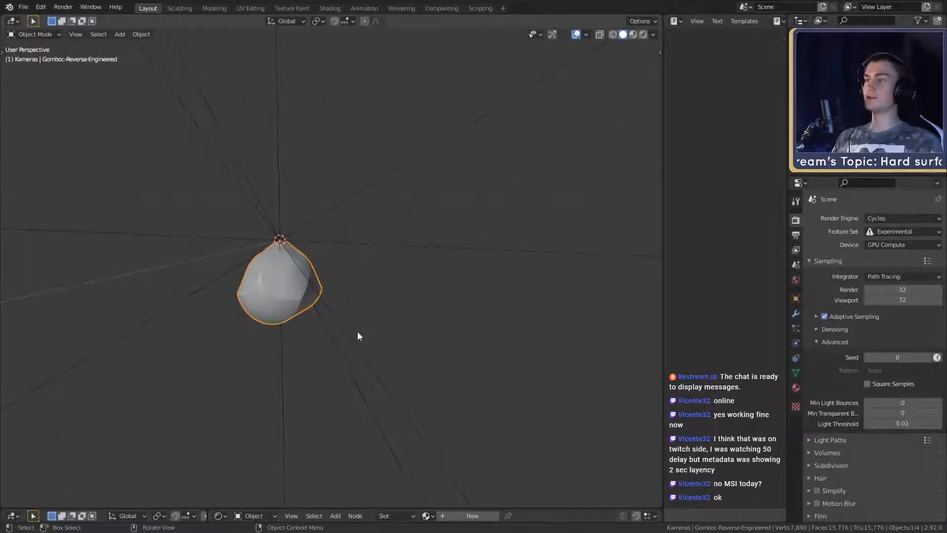
middle_click_drag(329, 284, 343, 287)
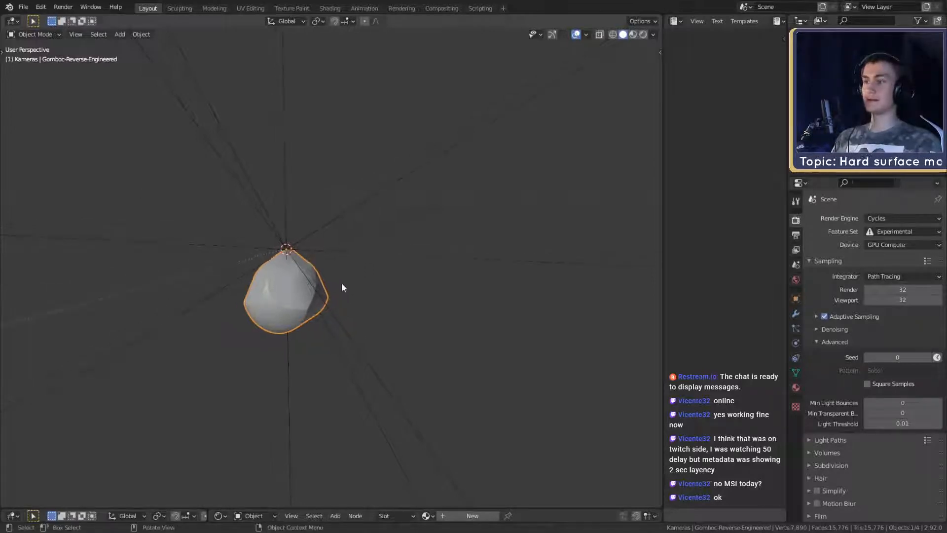
middle_click_drag(261, 316, 287, 303)
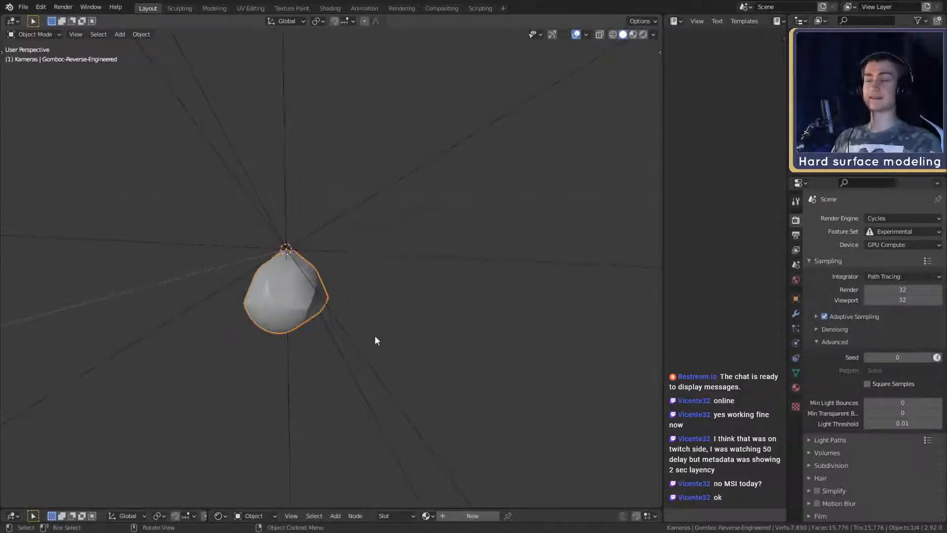
mouse_move(375, 340)
middle_mouse_down()
mouse_move(380, 326)
mouse_move(367, 329)
mouse_move(410, 332)
mouse_move(383, 318)
mouse_move(393, 323)
mouse_move(364, 339)
middle_mouse_up()
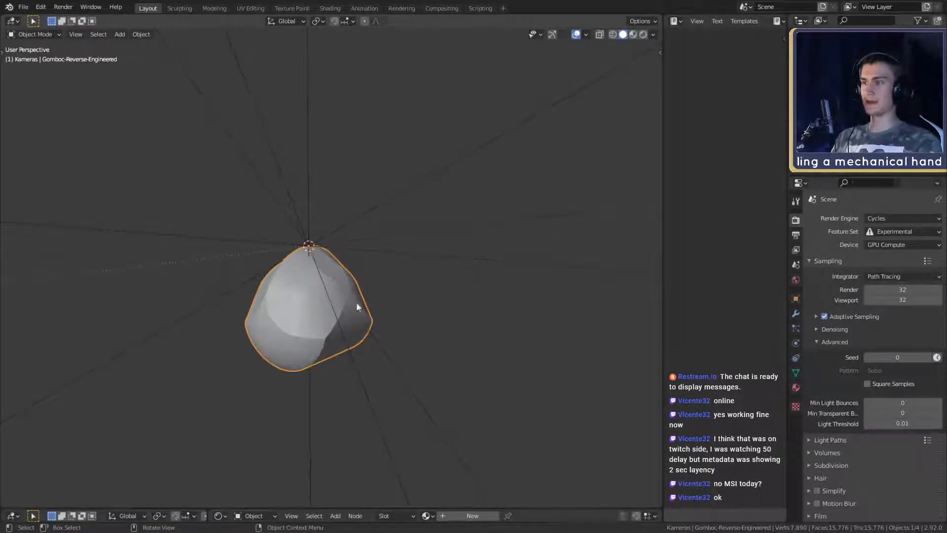
mouse_move(417, 318)
middle_mouse_down()
mouse_move(349, 324)
mouse_move(423, 324)
middle_mouse_up()
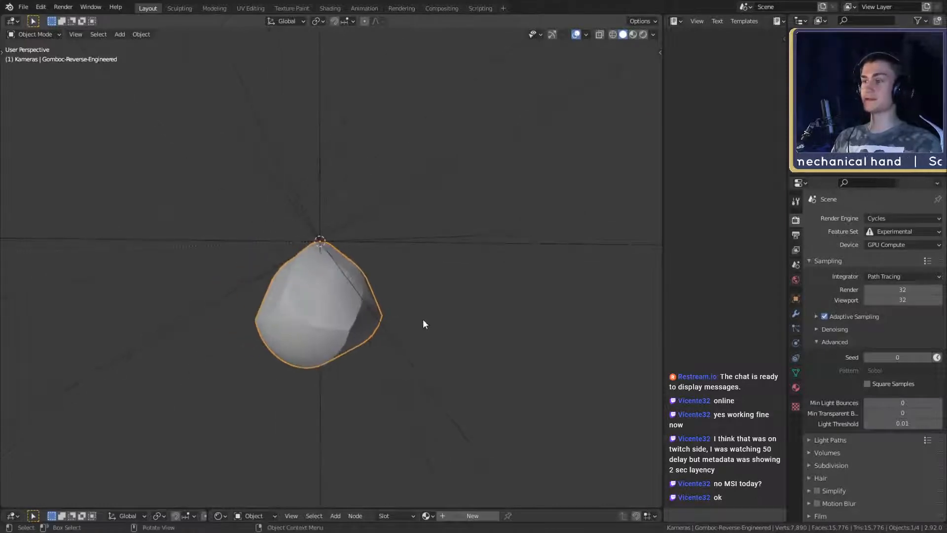
mouse_move(317, 267)
middle_mouse_down()
mouse_move(364, 274)
mouse_move(348, 331)
mouse_move(360, 302)
mouse_move(348, 295)
mouse_move(330, 317)
mouse_move(459, 306)
mouse_move(450, 318)
mouse_move(332, 249)
mouse_move(397, 296)
mouse_move(366, 293)
mouse_move(359, 272)
mouse_move(271, 199)
mouse_move(376, 247)
mouse_move(410, 313)
mouse_move(395, 313)
mouse_move(416, 310)
middle_mouse_up()
key("Tab")
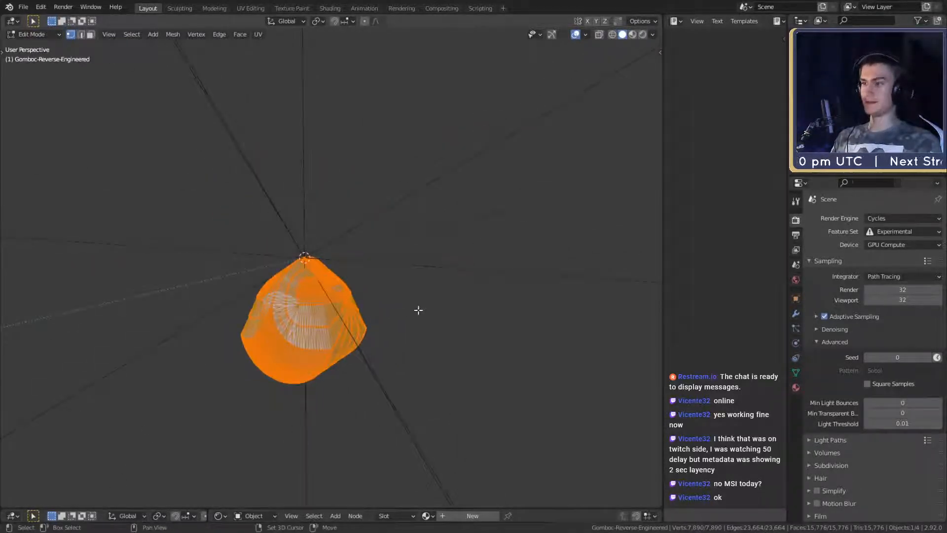
Step: Snap the 3D cursor to the selected Gomboc mesh and set the object's origin to that cursor in Object Mode
key("shift+a")
key("Escape")
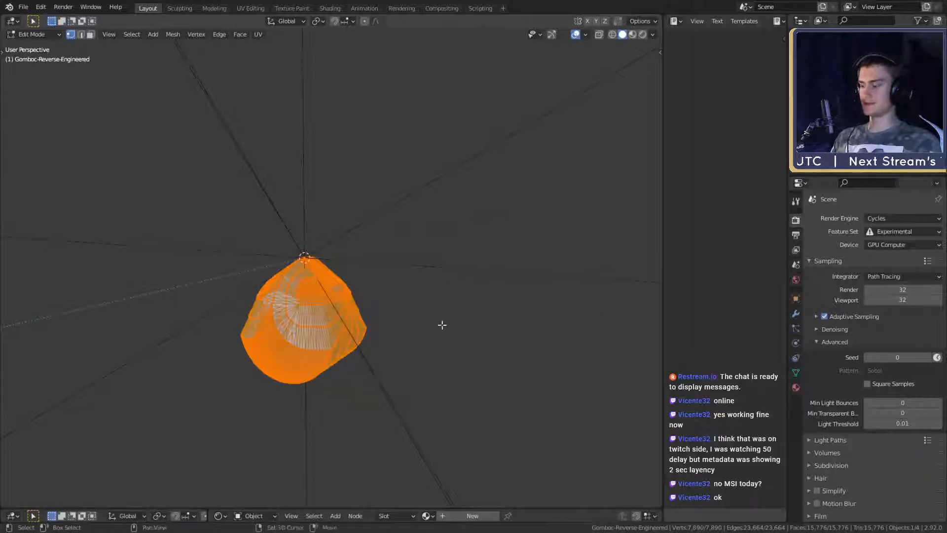
key("shift+s")
left_click(437, 389)
key("Tab")
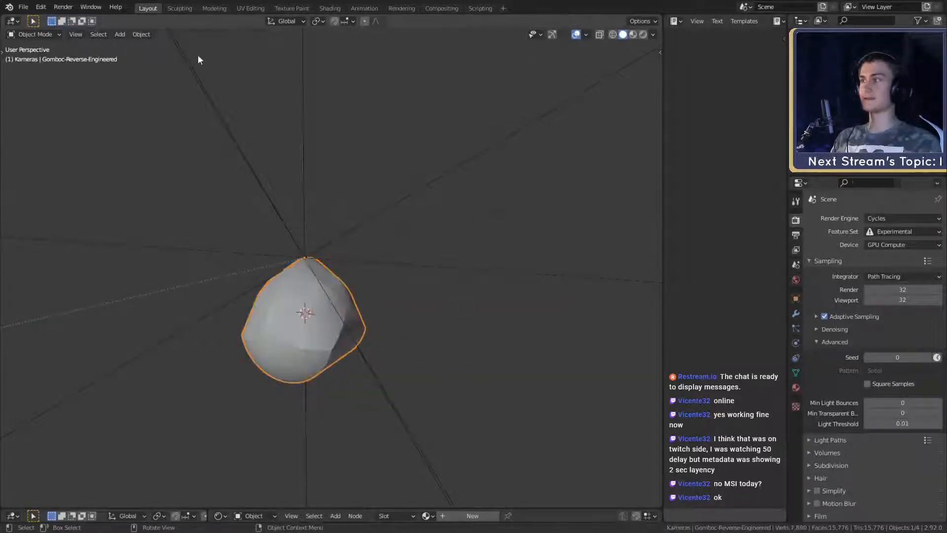
left_click(141, 34)
mouse_move(163, 57)
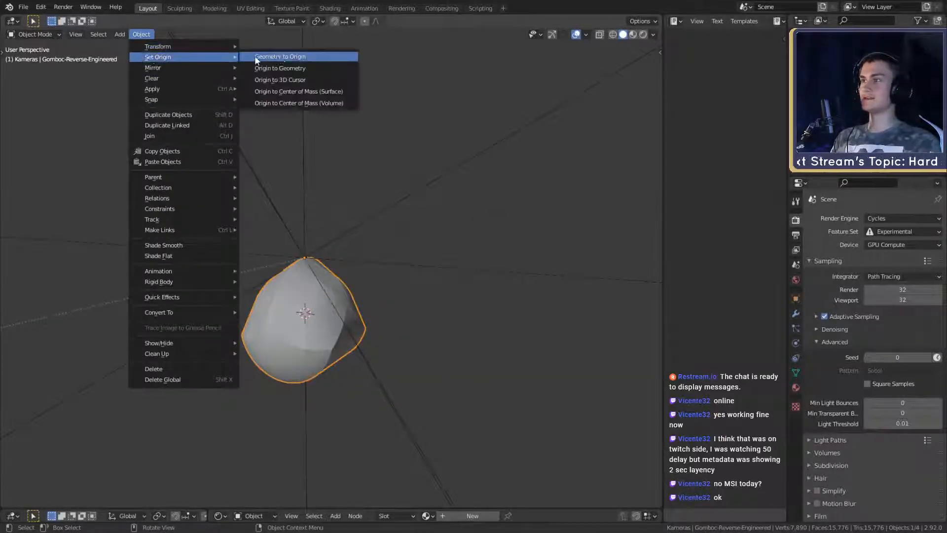
left_click(285, 77)
Step: Set the Gomboc's location to 0 m on the X, Y and Z axes
middle_click_drag(394, 230, 410, 272)
left_click(660, 51)
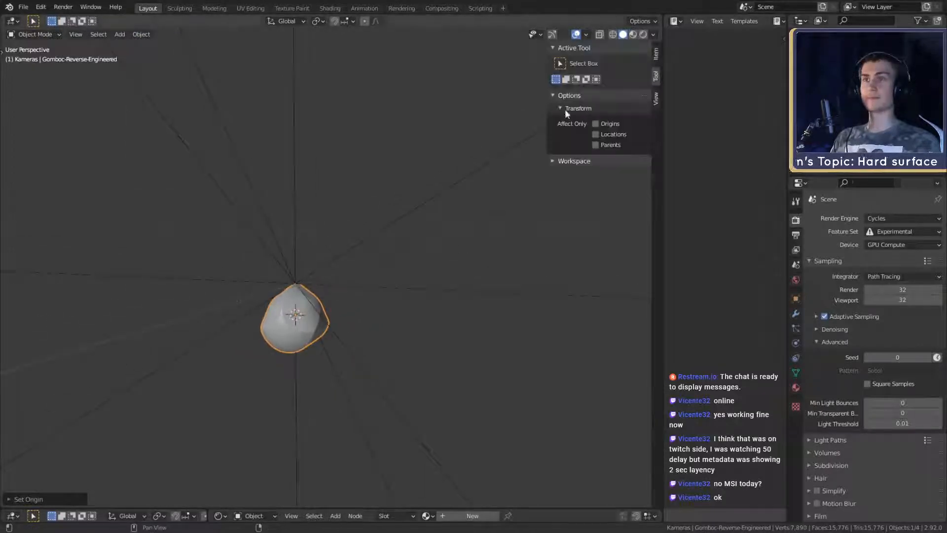
left_click(655, 55)
double_click(596, 95)
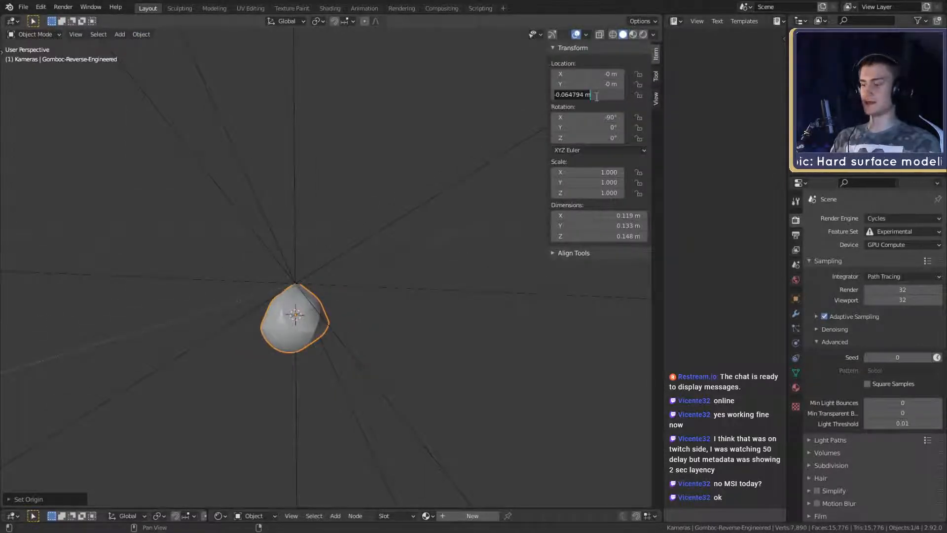
type("0")
key("Return")
key("BackSpace")
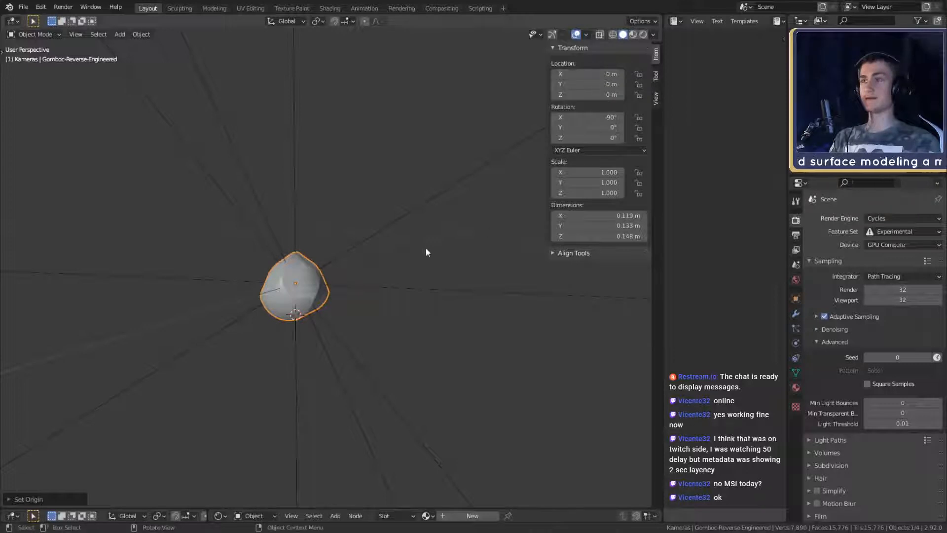
key("n")
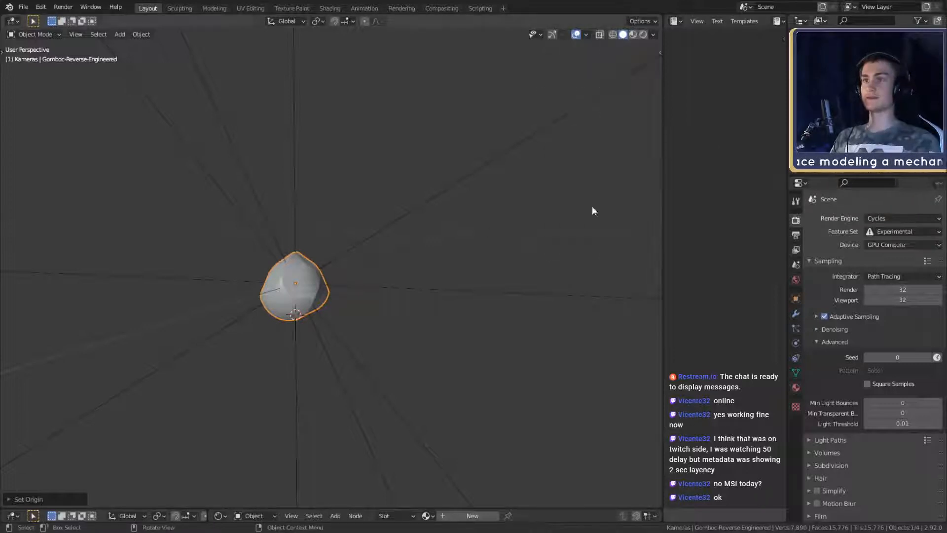
scroll(340, 291, "down", 4)
middle_click_drag(335, 292, 383, 319)
scroll(345, 311, "up", 3)
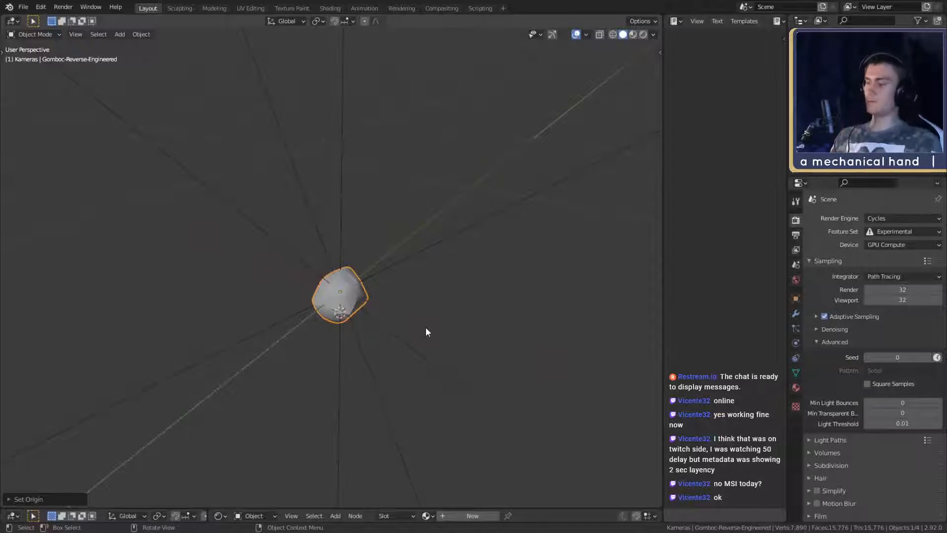
mouse_move(427, 331)
middle_mouse_down()
mouse_move(387, 334)
mouse_move(463, 331)
mouse_move(194, 291)
mouse_move(425, 336)
middle_mouse_up()
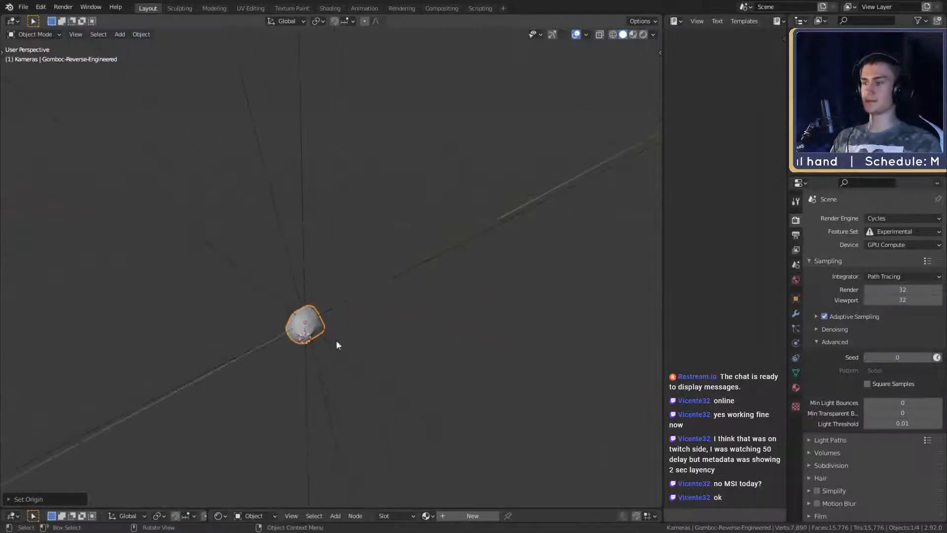
middle_click_drag(336, 344, 520, 300)
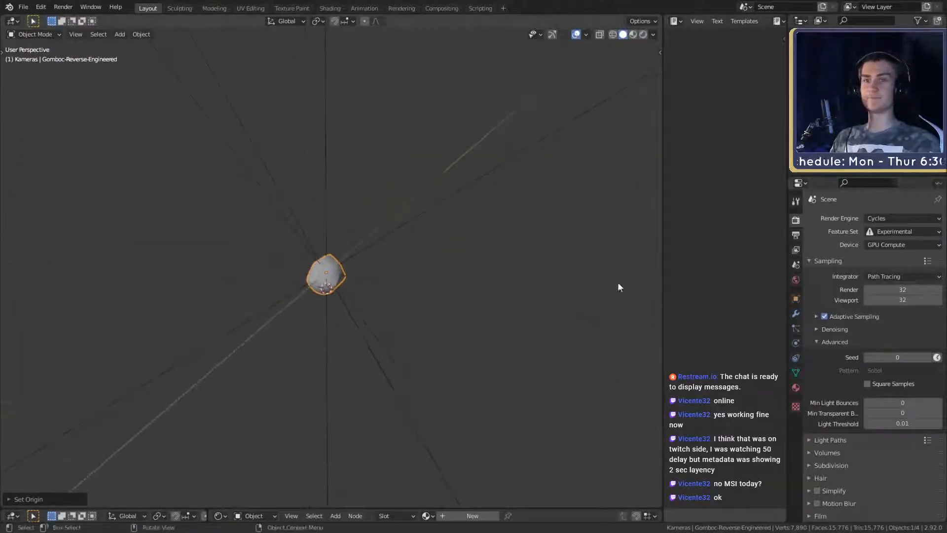
mouse_move(377, 294)
middle_mouse_down()
mouse_move(238, 282)
mouse_move(399, 323)
mouse_move(372, 298)
middle_mouse_up()
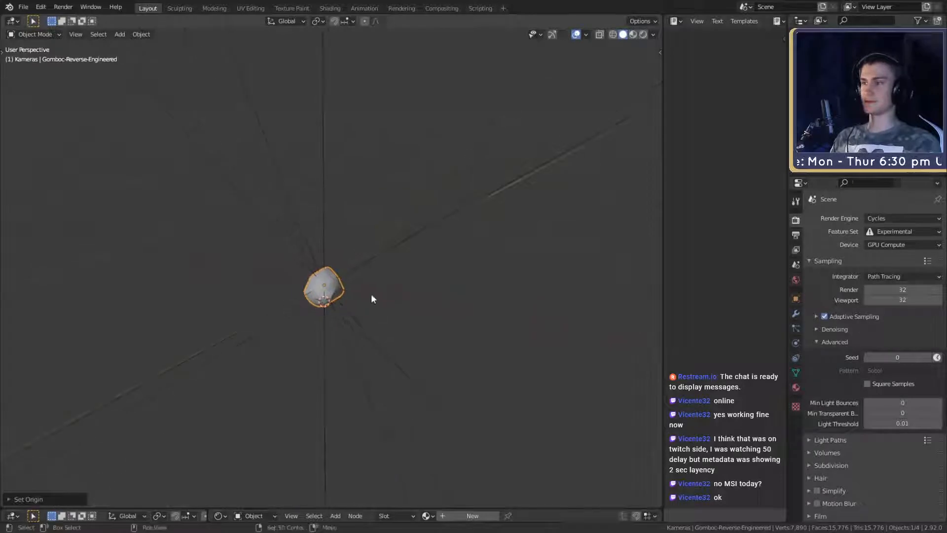
key("shift+a")
mouse_move(332, 300)
left_click(412, 295)
scroll(431, 306, "down", 3)
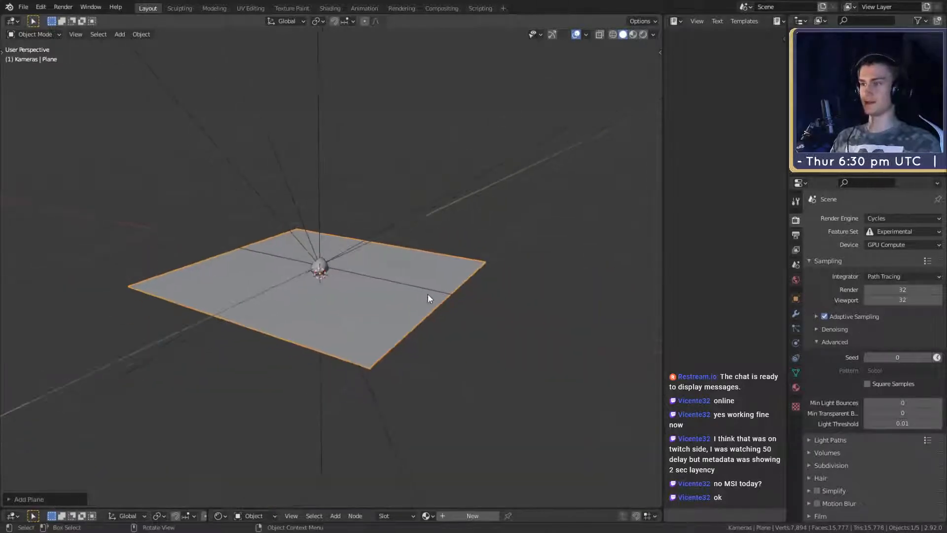
scroll(427, 294, "up", 3)
middle_click_drag(369, 295, 365, 276)
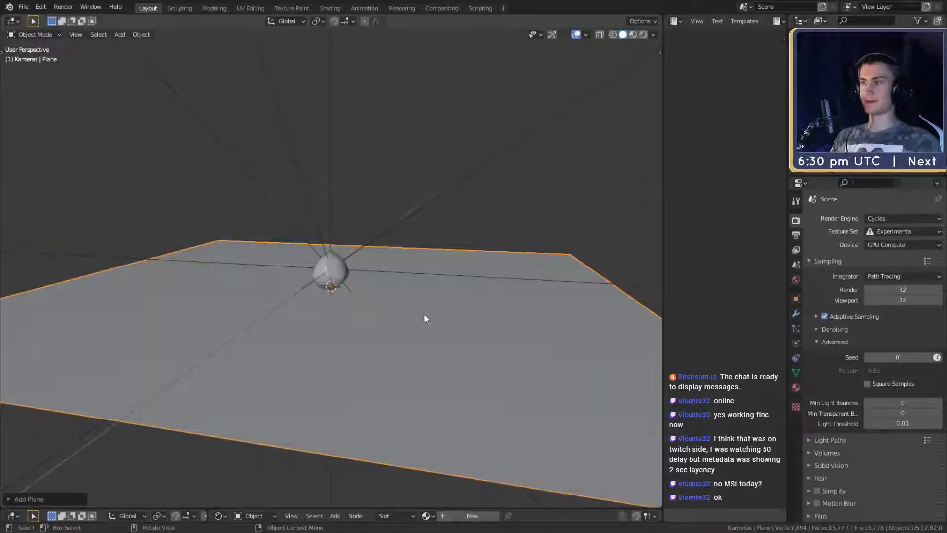
key("Delete")
key("shift+a")
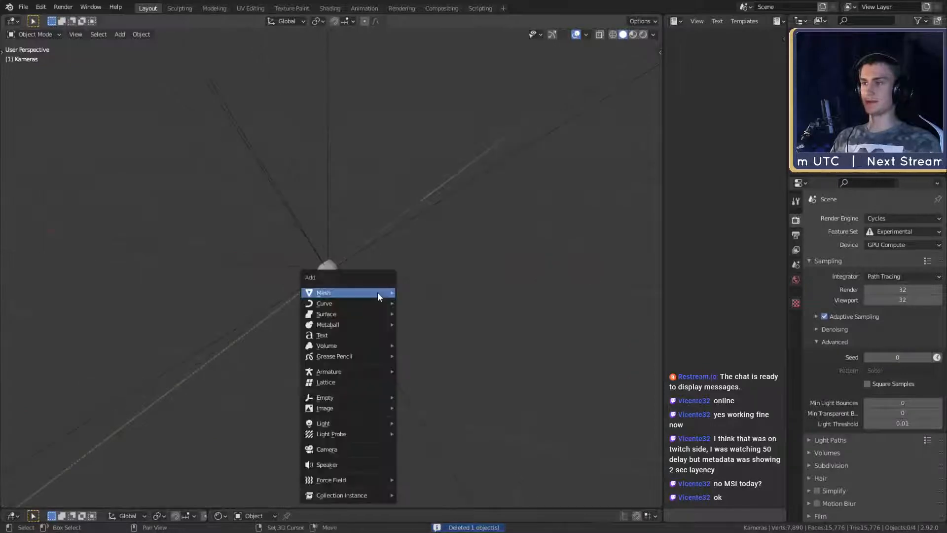
mouse_move(335, 294)
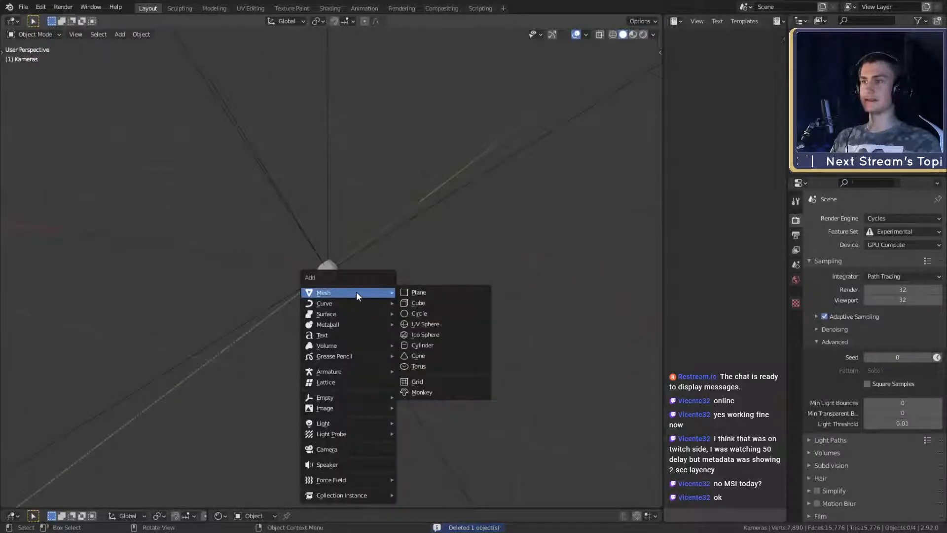
left_click(433, 292)
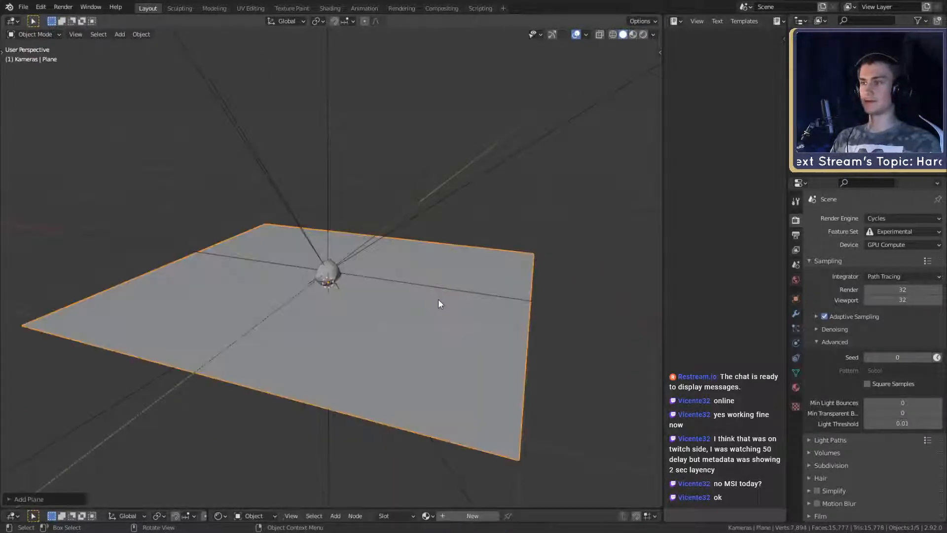
key("Delete")
Step: Reset the 3D cursor to the world origin and add a mesh plane there, scaled up by about 2.4
key("shift+s")
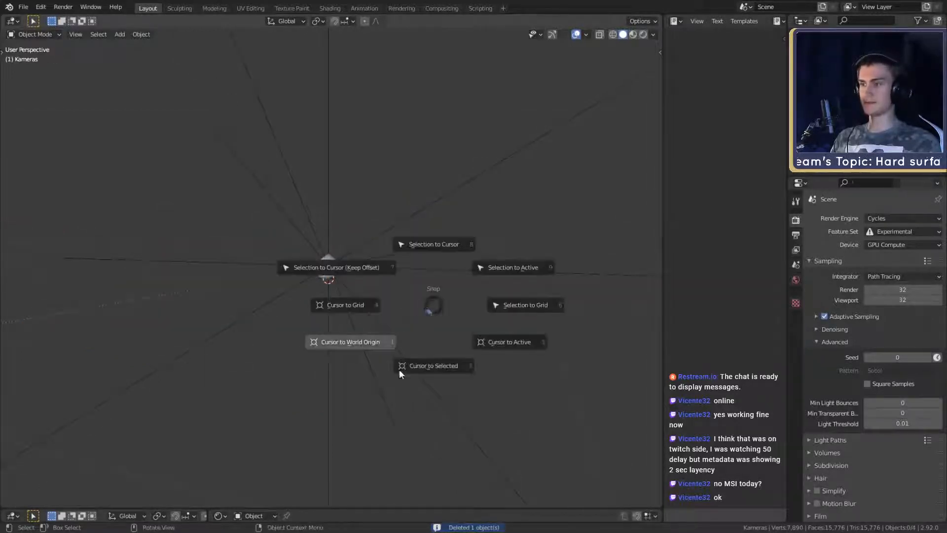
left_click(348, 342)
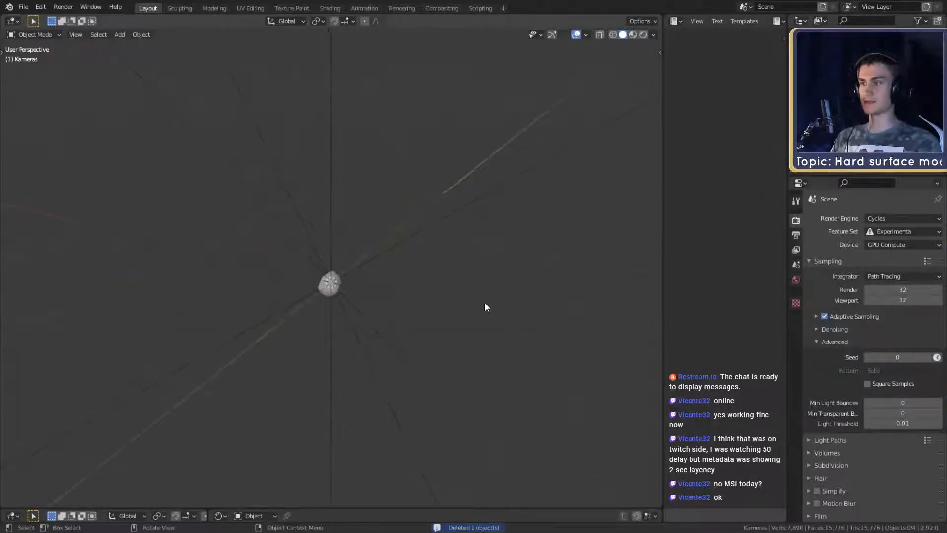
key("shift+a")
mouse_move(329, 286)
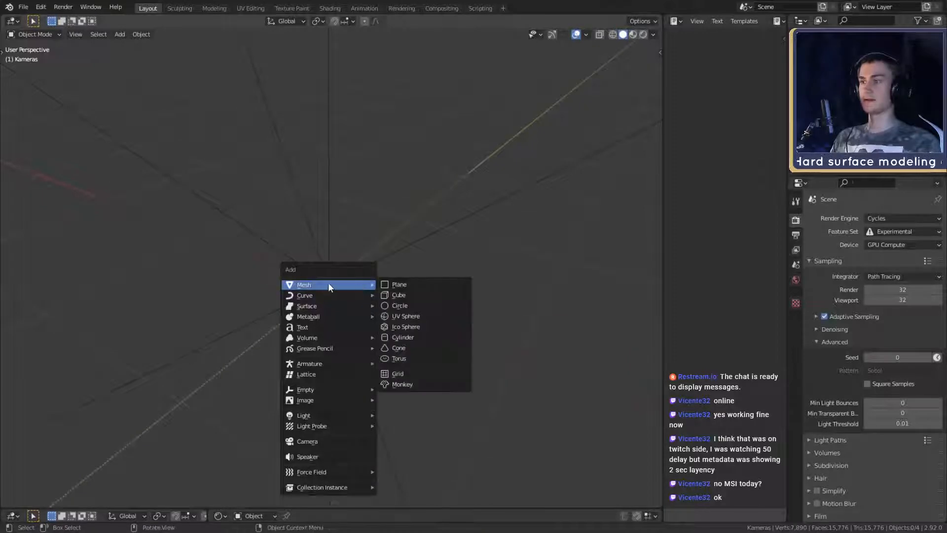
left_click(409, 285)
key("s")
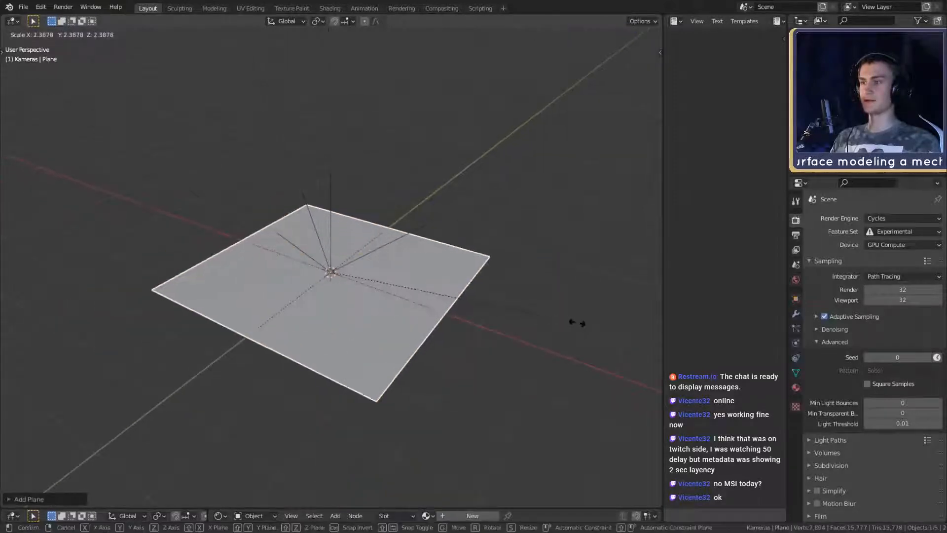
left_click(575, 321)
Step: Raise the Gomboc along the Z axis until it floats clear above the plane, and enlarge the editor area below the viewport
scroll(416, 322, "up", 5)
middle_click_drag(383, 322, 381, 274)
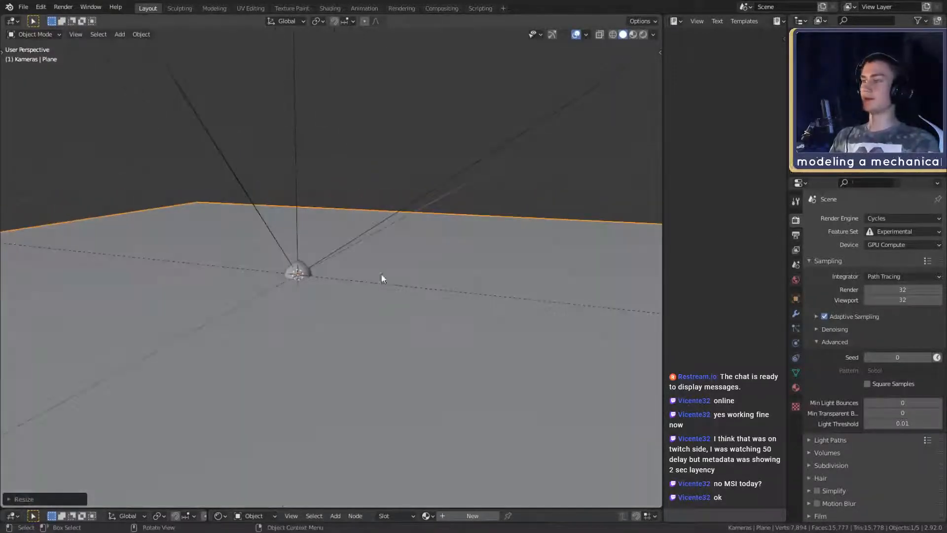
left_click(302, 268)
middle_click_drag(301, 268, 347, 229)
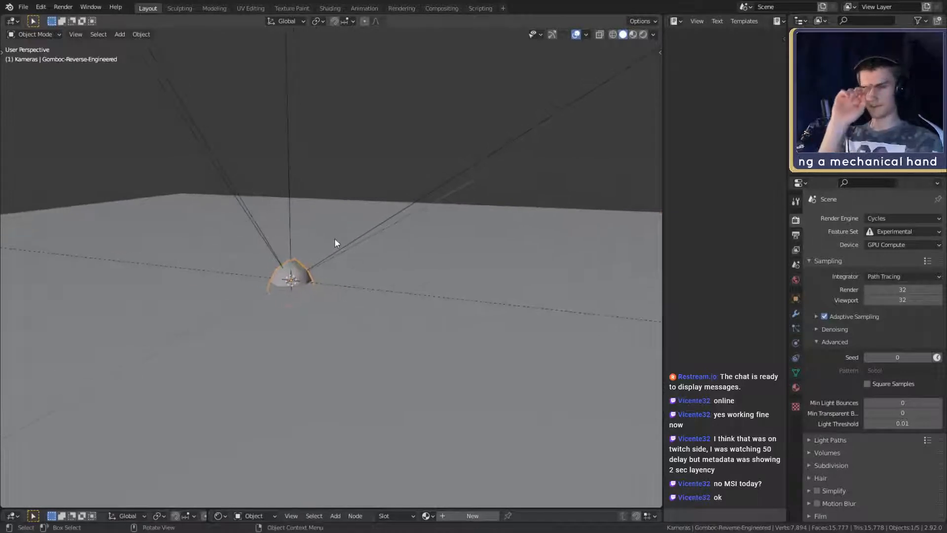
key("g")
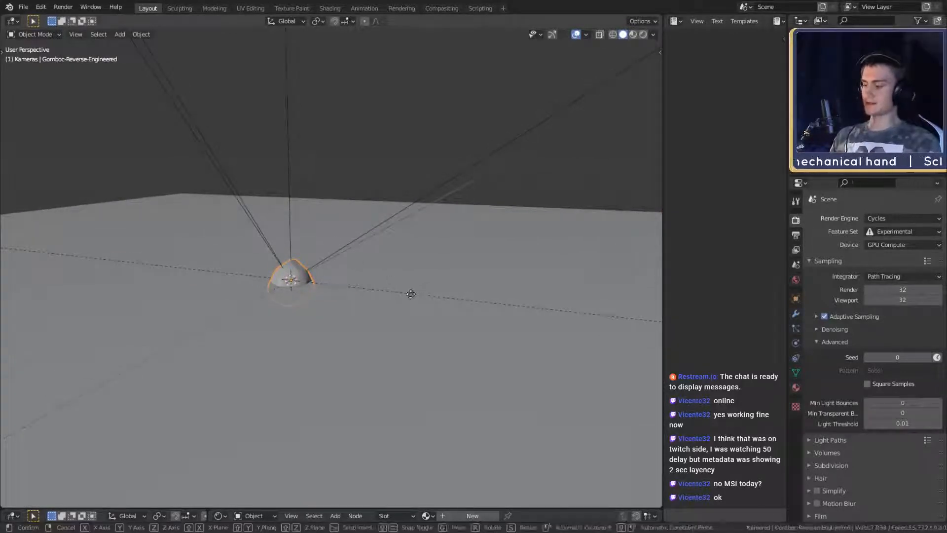
key("z")
left_click(416, 184)
middle_click_drag(417, 184, 395, 268)
scroll(381, 279, "up", 2)
left_click_drag(405, 506, 410, 408)
Step: Enable Rigid Body physics for the Gomboc
left_click(396, 116)
left_click(331, 155)
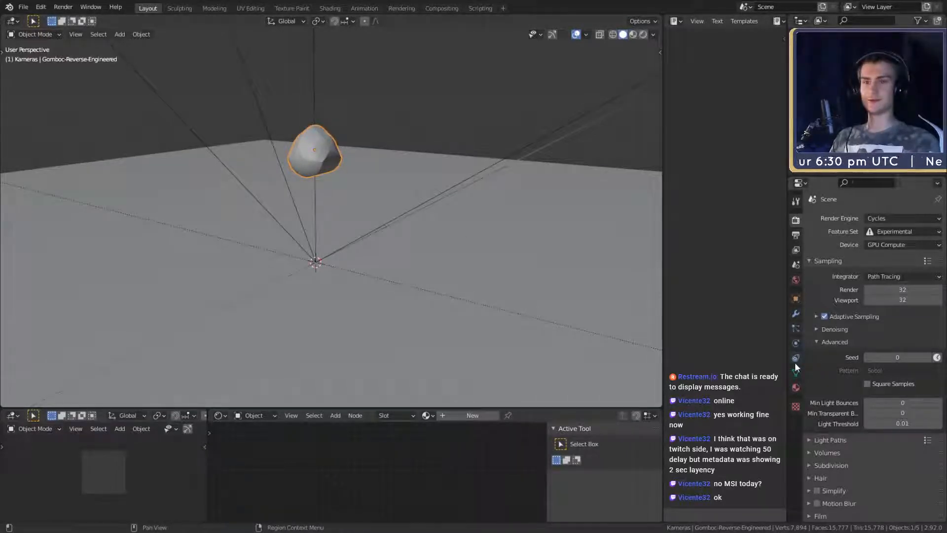
left_click(793, 342)
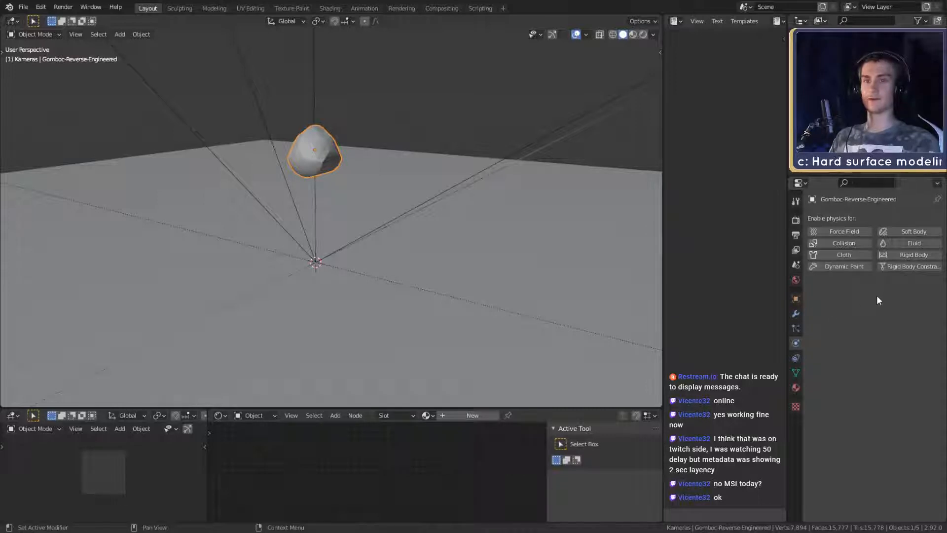
middle_click_drag(430, 211, 430, 226, "shift")
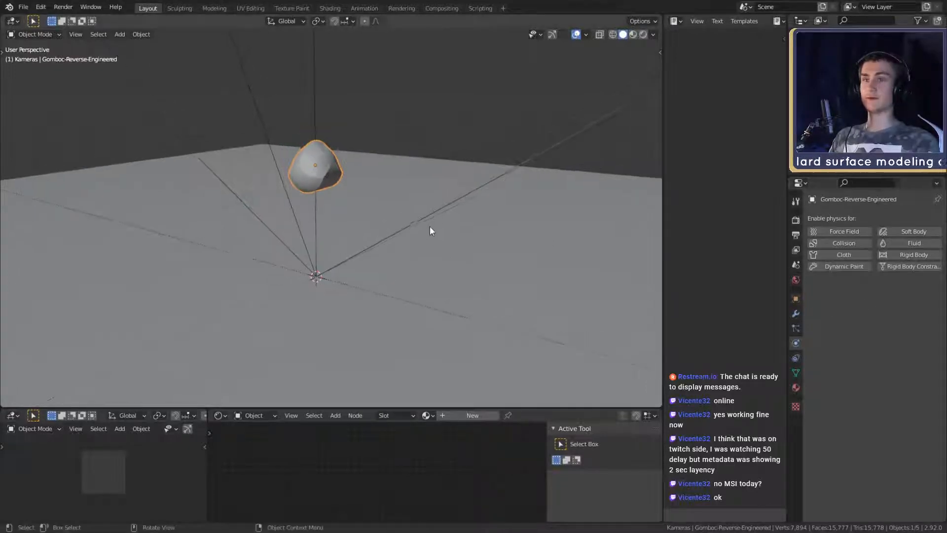
left_click(896, 252)
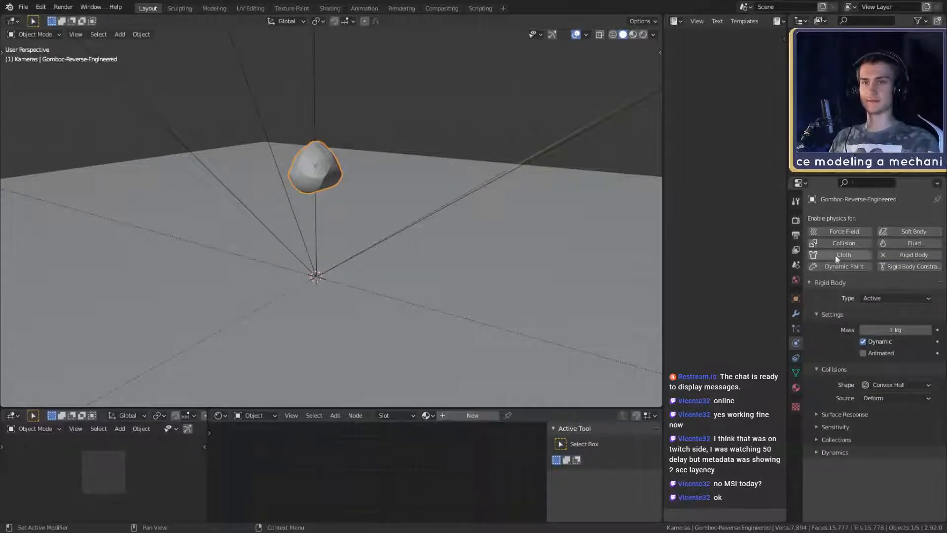
Step: Examine the floating Gomboc's shape and its position above the plane from several angles and distances
middle_click_drag(446, 269, 444, 248)
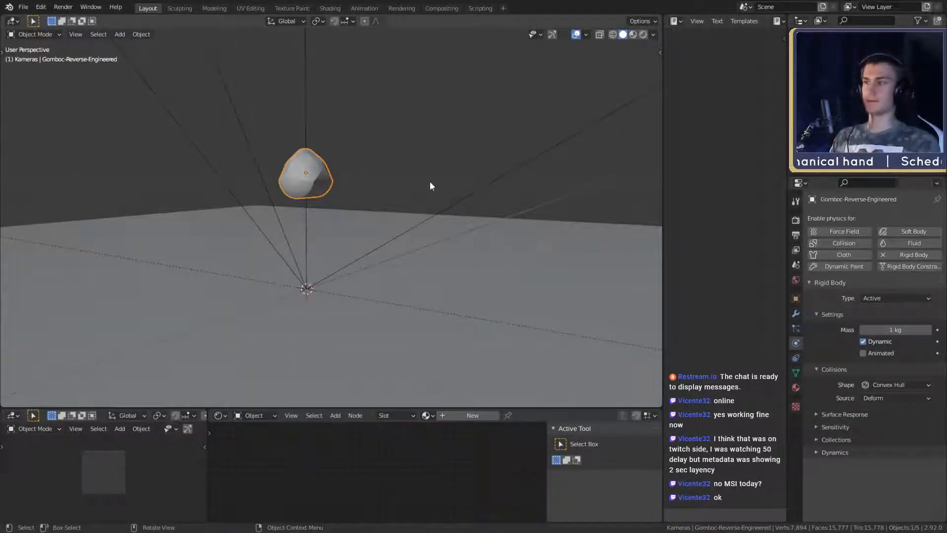
middle_click_drag(387, 249, 419, 264)
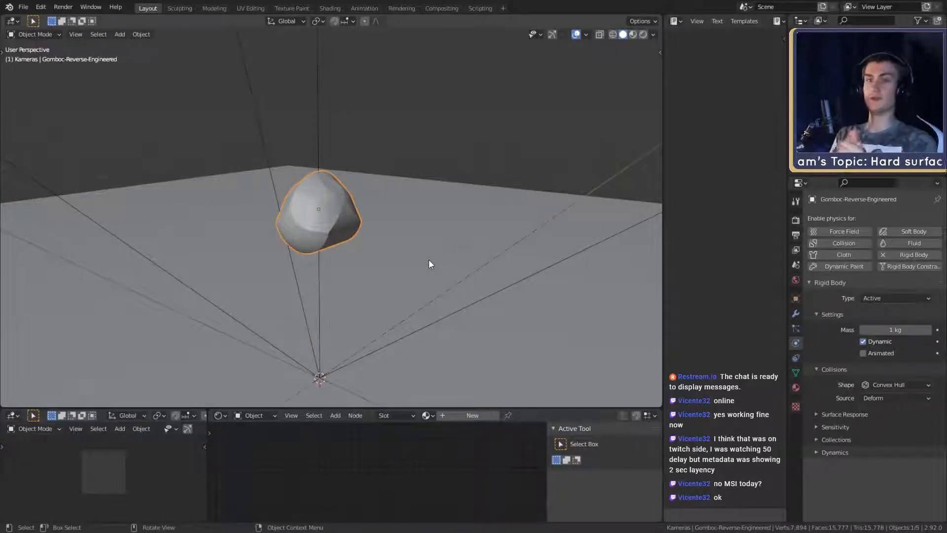
scroll(426, 259, "down", 4)
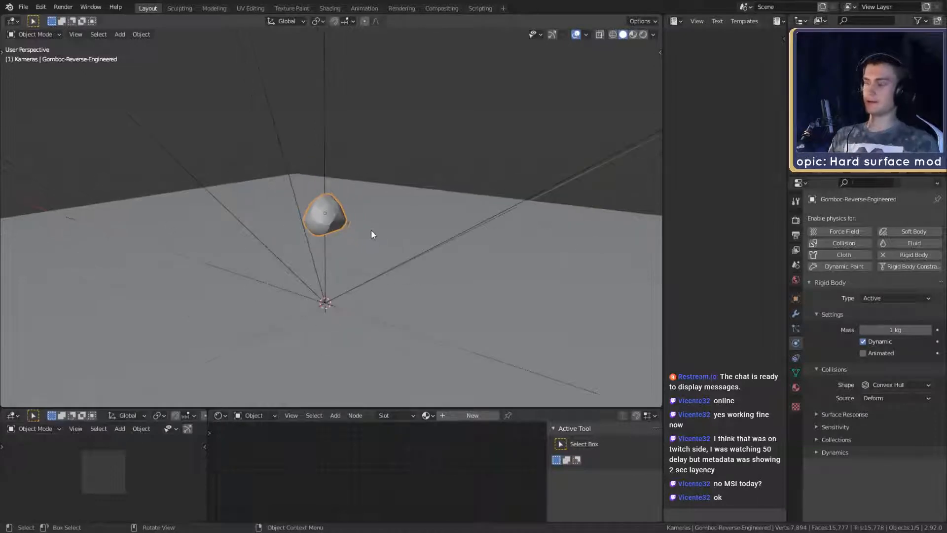
scroll(361, 265, "up", 3)
middle_click_drag(361, 264, 389, 258, "shift")
scroll(406, 258, "up", 1)
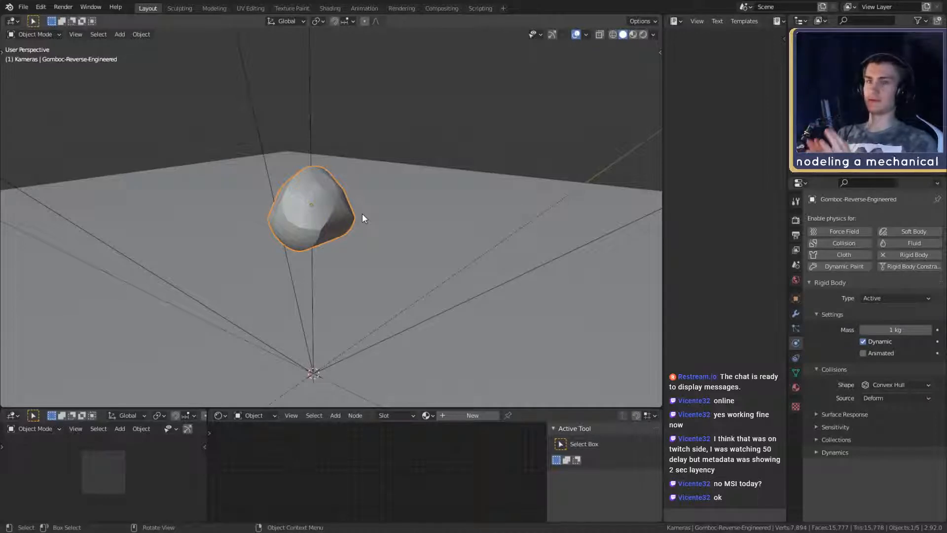
scroll(362, 213, "down", 4)
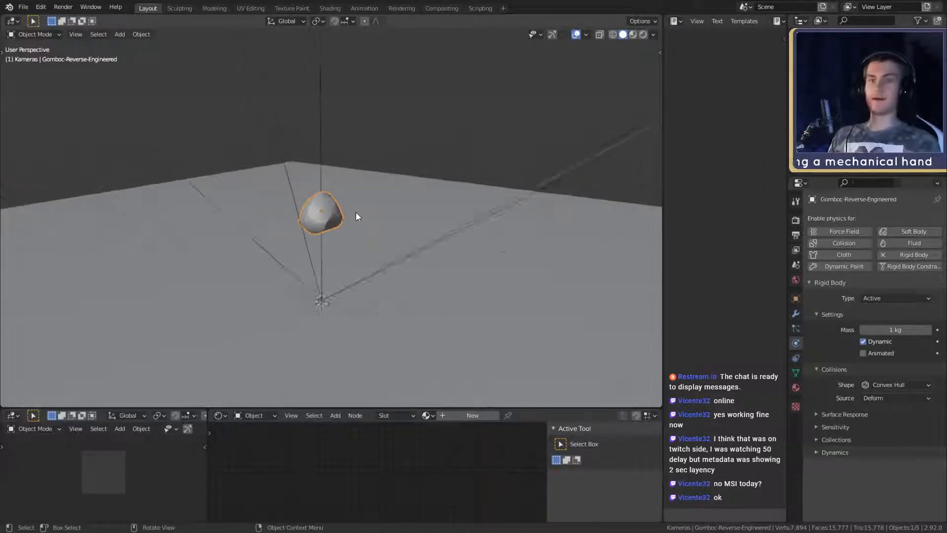
scroll(356, 212, "up", 2)
middle_click_drag(356, 211, 395, 235)
scroll(390, 250, "down", 4)
scroll(381, 250, "up", 2)
scroll(383, 223, "up", 3)
left_click(373, 169)
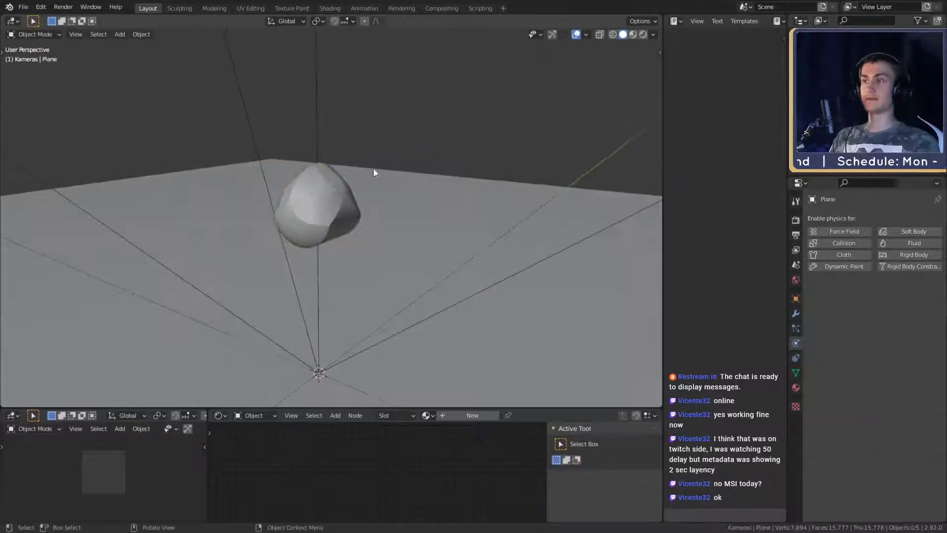
left_click(333, 185)
scroll(345, 241, "down", 2)
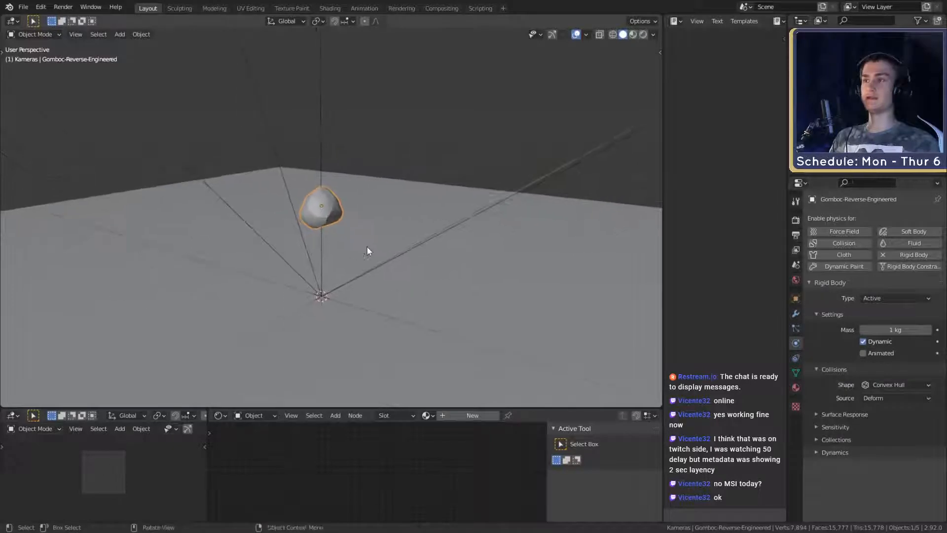
scroll(379, 249, "up", 4)
mouse_move(379, 245)
middle_mouse_down()
mouse_move(374, 217)
mouse_move(393, 260)
mouse_move(387, 232)
middle_mouse_up()
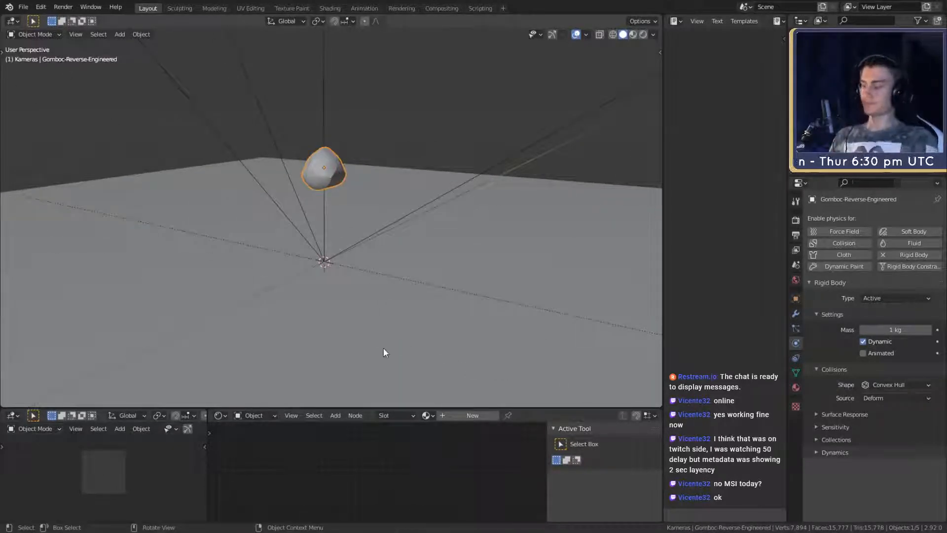
Step: Set the Gomboc's rigid body collision shape to Box
left_click(348, 170)
scroll(351, 183, "up", 3)
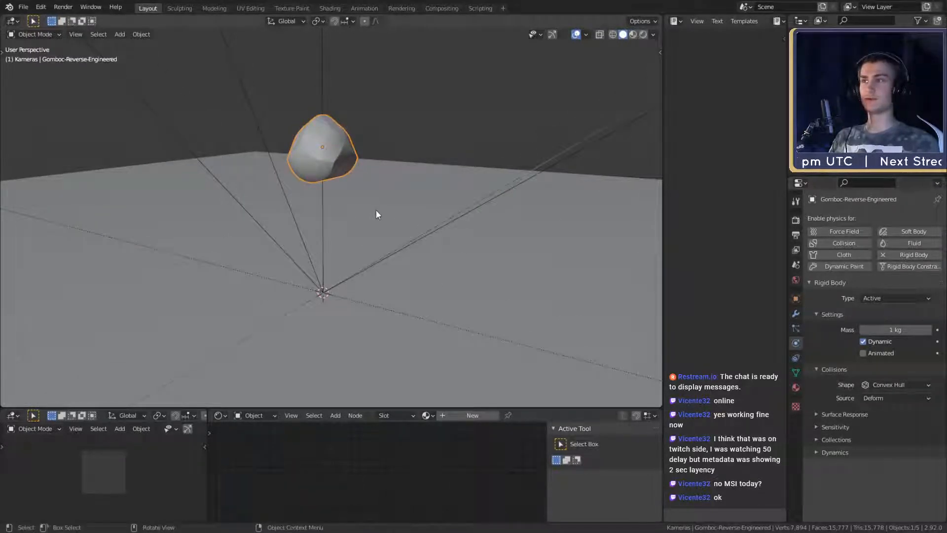
middle_click_drag(377, 213, 380, 219, "shift")
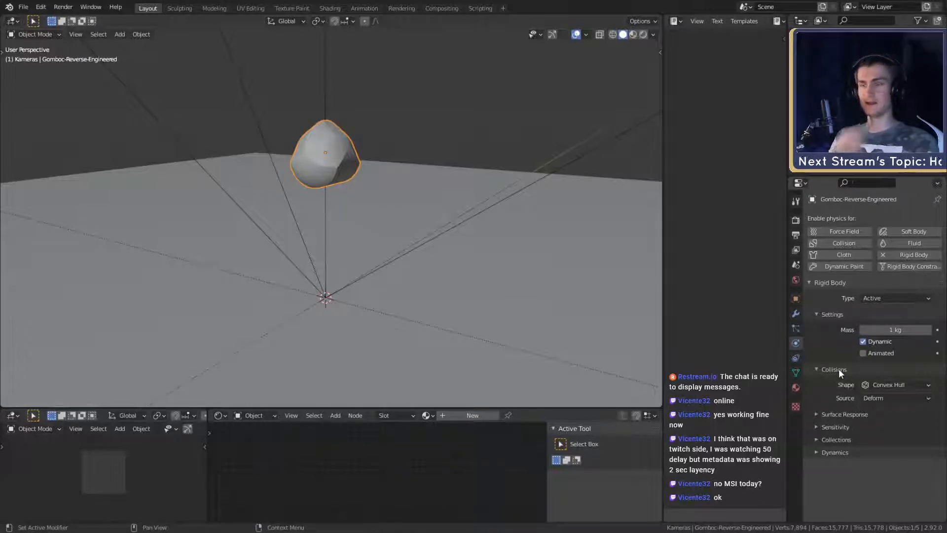
scroll(350, 179, "up", 3)
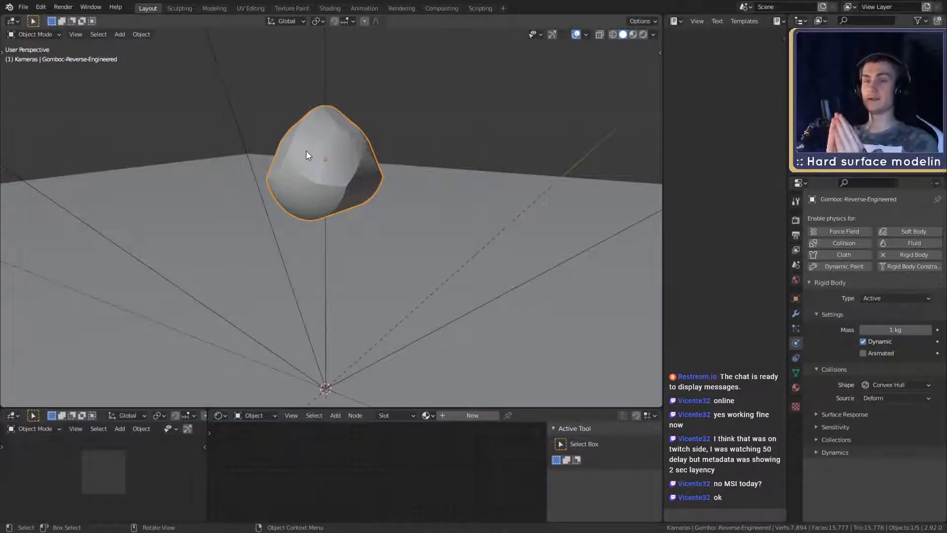
scroll(306, 152, "down", 2)
scroll(355, 209, "up", 2)
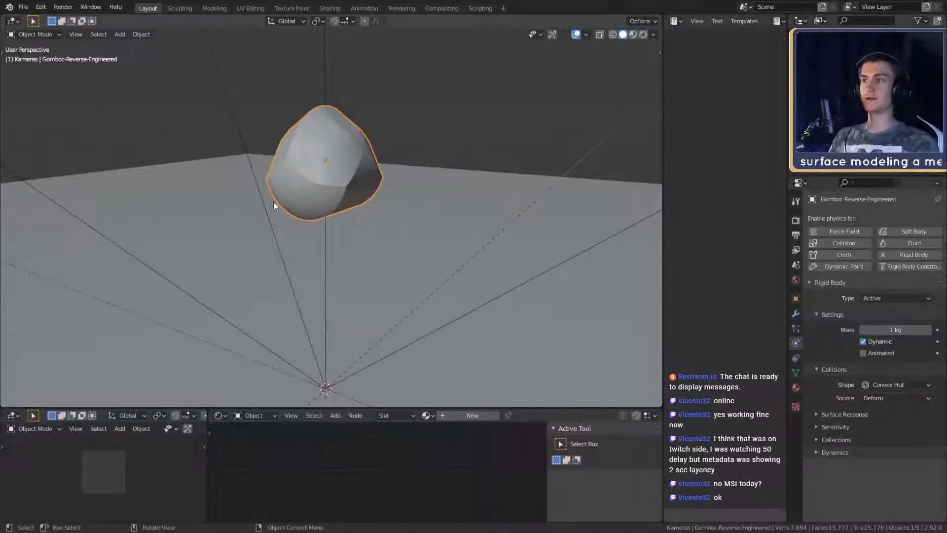
scroll(386, 231, "down", 3)
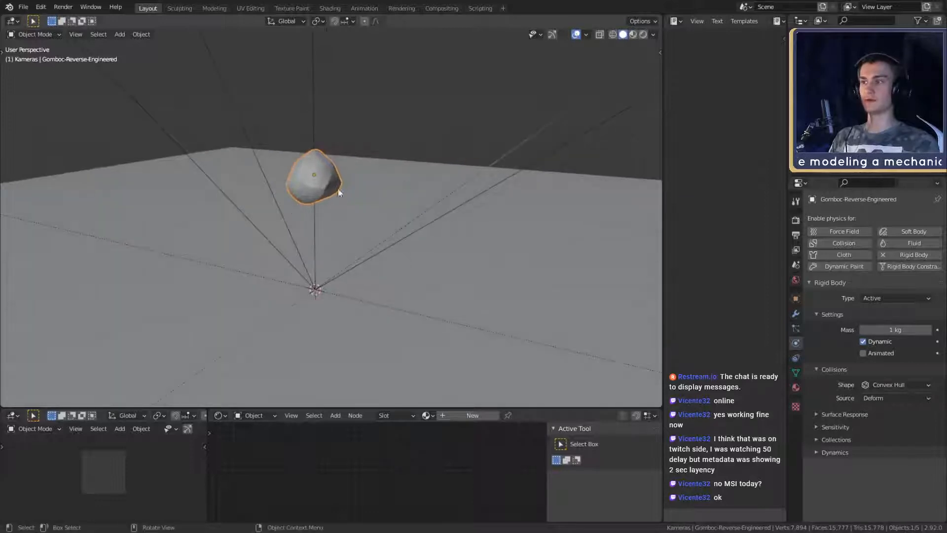
middle_click_drag(390, 264, 389, 244)
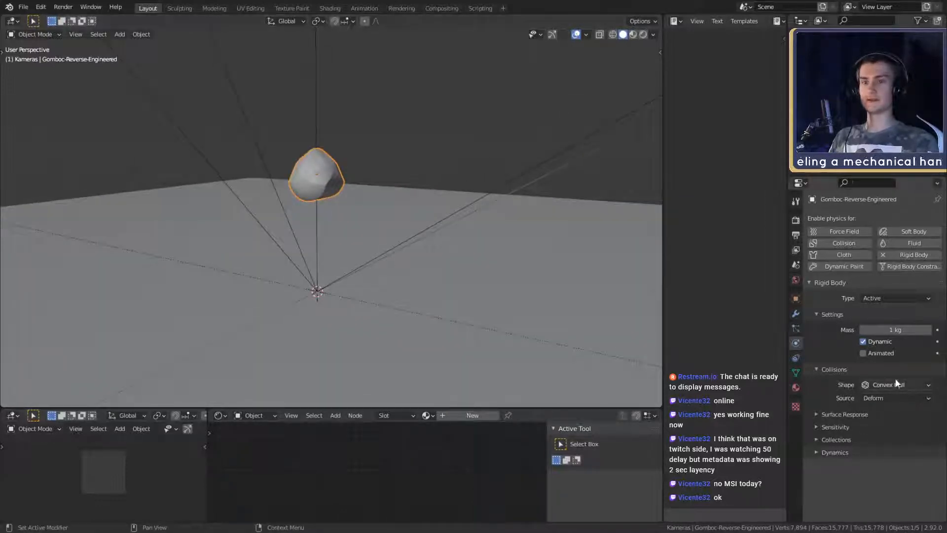
left_click(915, 384)
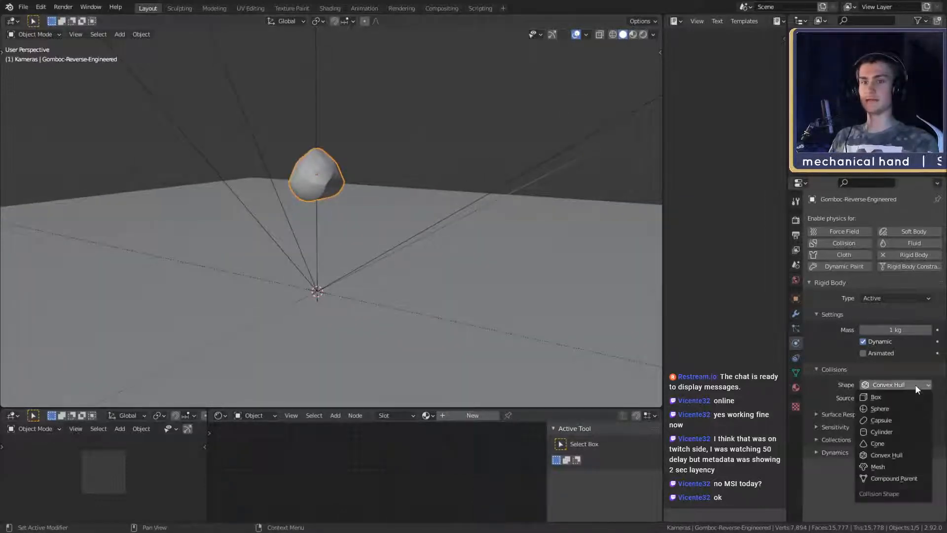
left_click(879, 397)
middle_click_drag(395, 217, 413, 267)
scroll(349, 223, "up", 3)
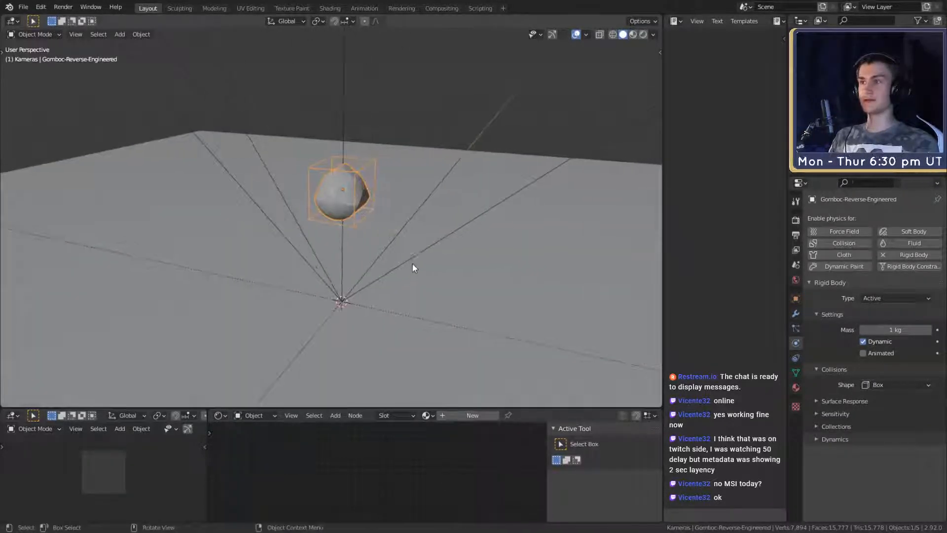
Step: Split off a narrow horizontal strip below the 3D viewport and turn it into a Timeline
right_click(348, 407)
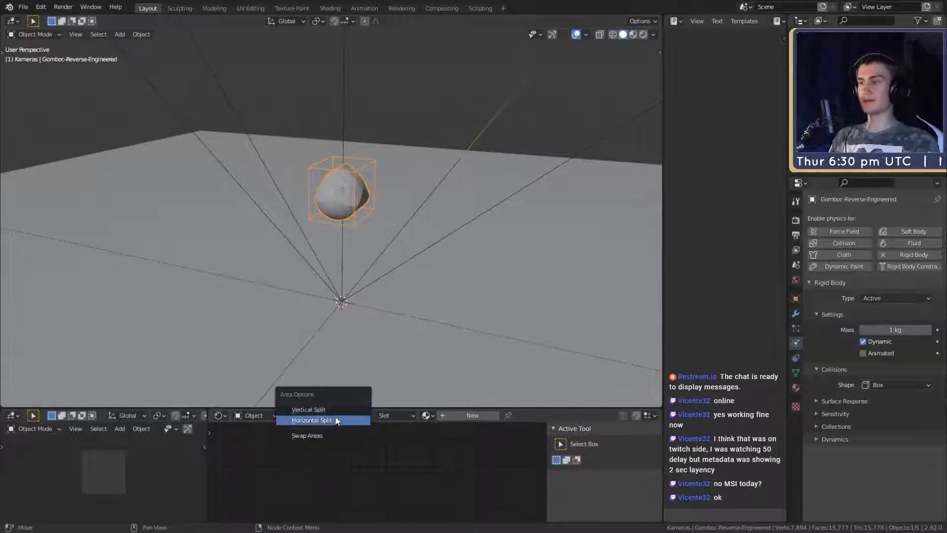
left_click(337, 418)
left_click(377, 373)
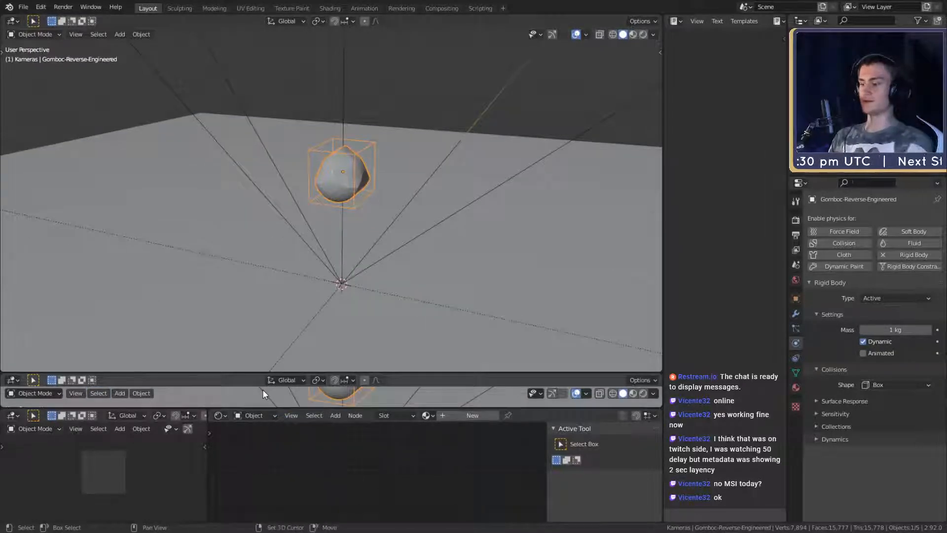
key("shift+F12")
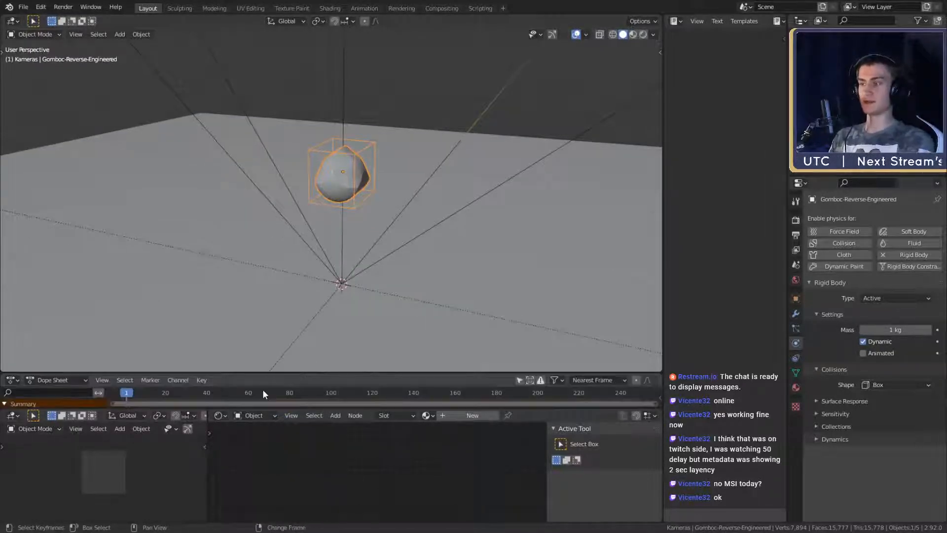
key("shift+F12")
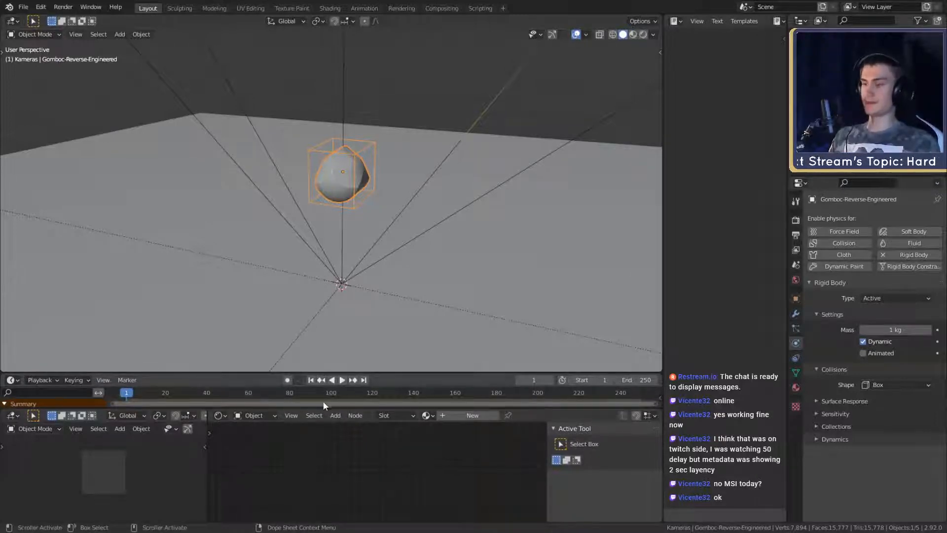
Step: Play the simulation to check how the Gomboc falls, and return to the first frame
left_click(343, 379)
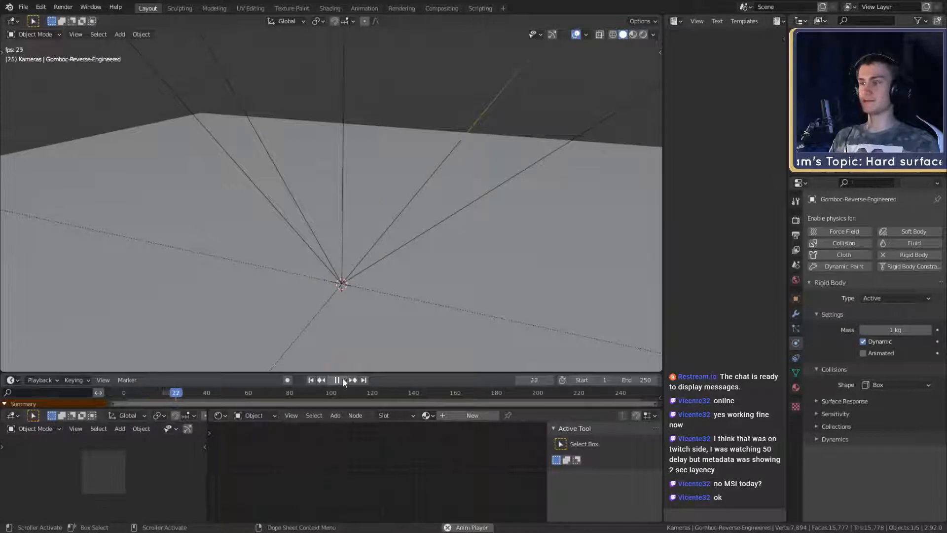
middle_click_drag(360, 345, 428, 254)
left_click(311, 380)
Step: Enable Rigid Body physics for the ground plane and set its type to Passive
left_click(452, 239)
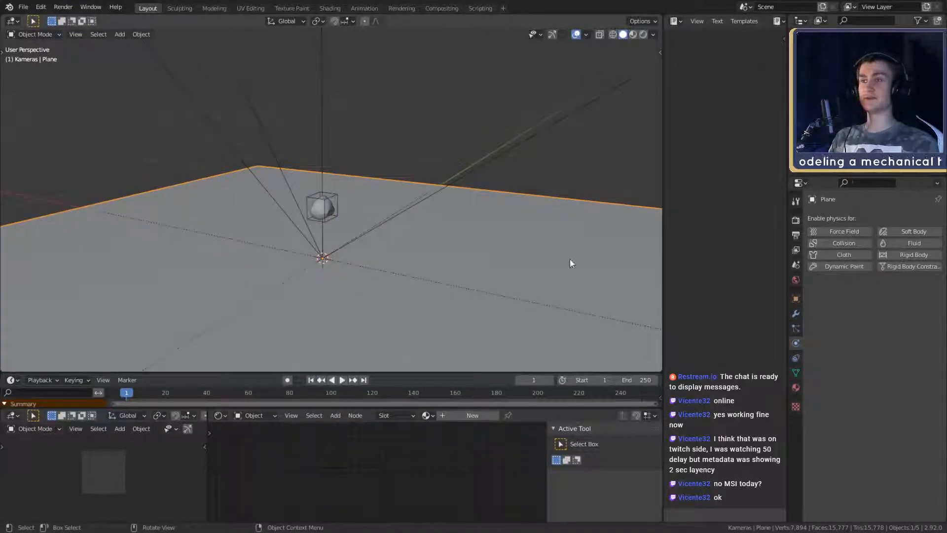
middle_click_drag(385, 256, 375, 243)
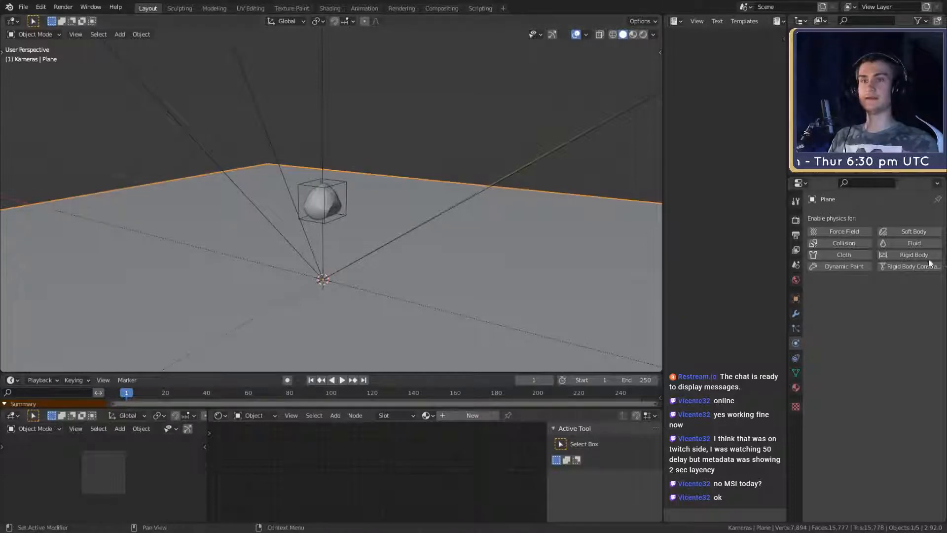
left_click(909, 255)
middle_click_drag(425, 298, 431, 265)
mouse_move(379, 250)
middle_mouse_down()
mouse_move(385, 278)
mouse_move(386, 261)
middle_mouse_up()
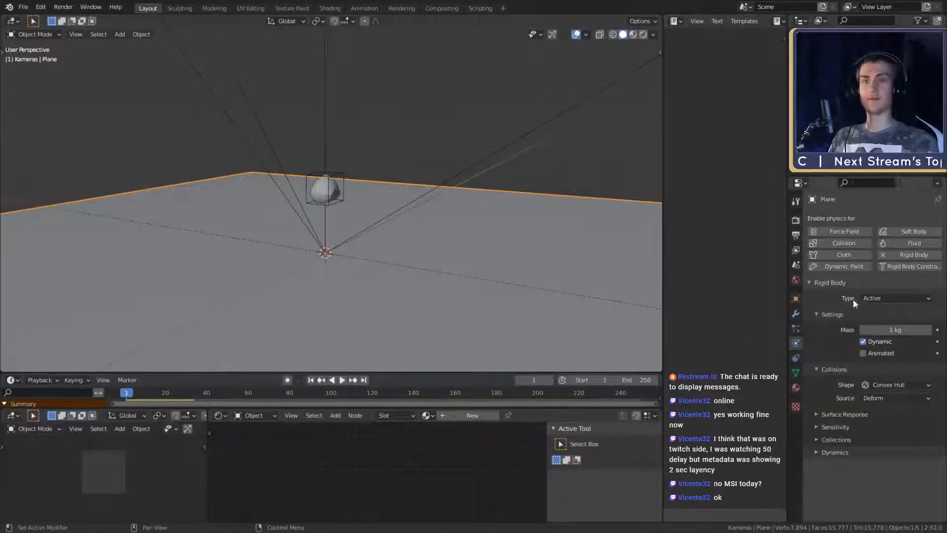
left_click(889, 297)
left_click(867, 322)
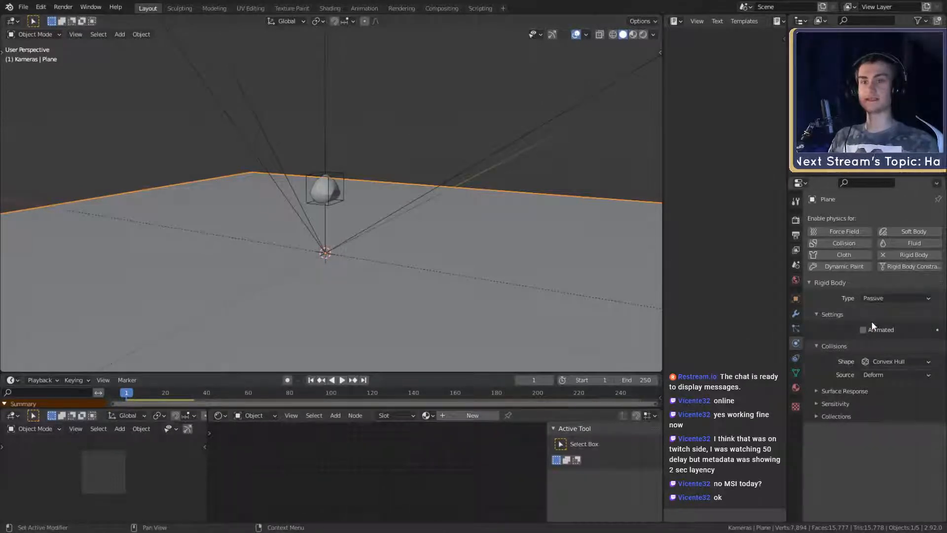
Step: Set the ground plane's rigid body collision shape to Box
middle_click_drag(543, 287, 452, 151)
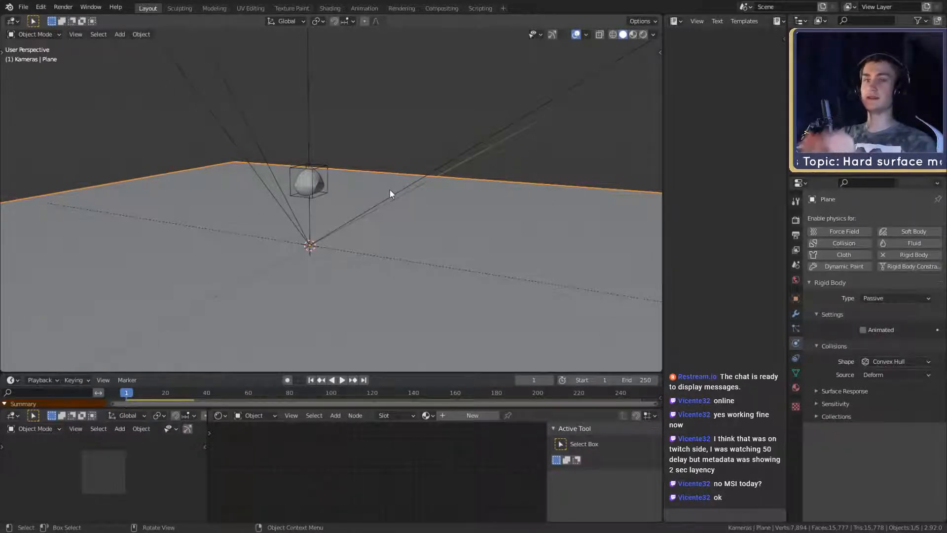
middle_click_drag(423, 217, 413, 230)
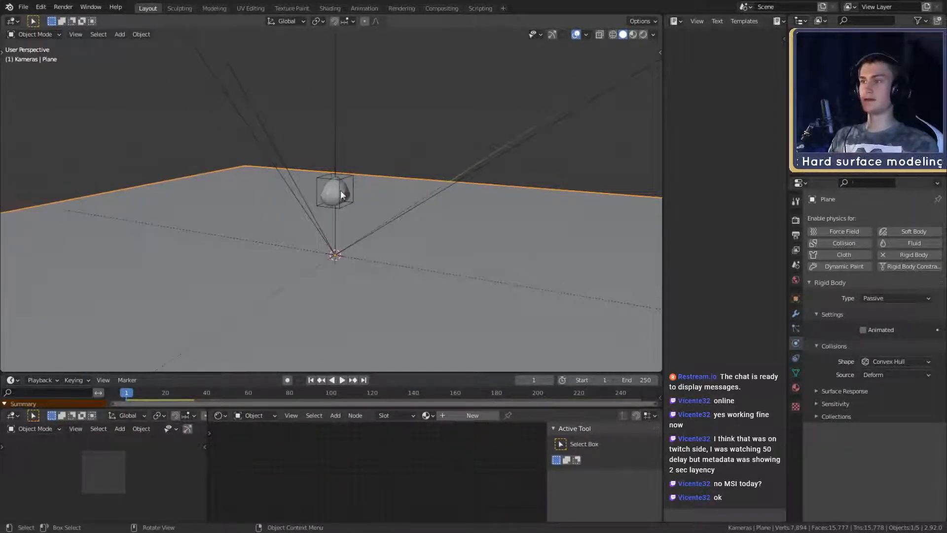
middle_click_drag(340, 194, 442, 232)
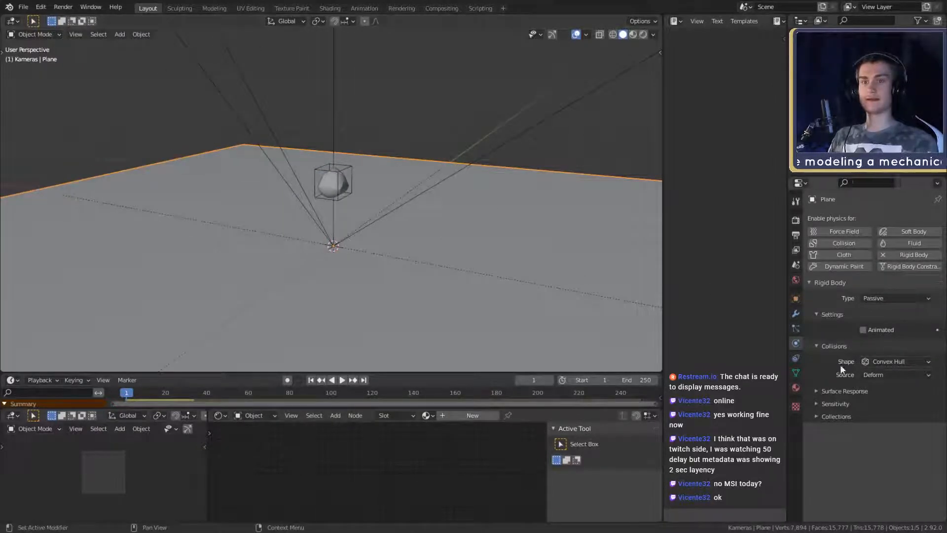
left_click(892, 359)
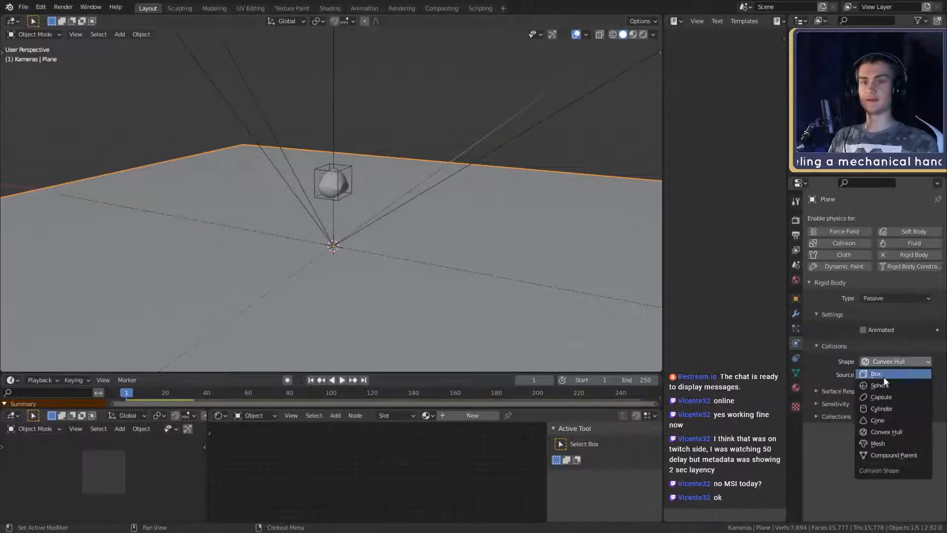
left_click(884, 377)
scroll(458, 300, "down", 3)
middle_click_drag(457, 300, 419, 226, "shift")
scroll(424, 248, "down", 4)
scroll(434, 247, "up", 3)
scroll(431, 261, "up", 4)
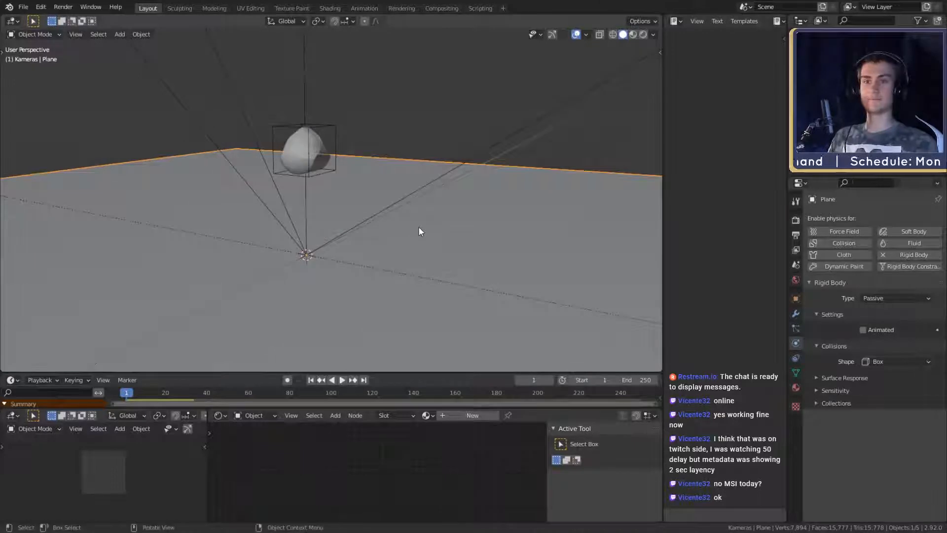
Step: Play the simulation with the Gomboc selected, stop it after the landing, and inspect how the Gomboc rests on the plane
left_click(327, 121)
left_click(314, 142)
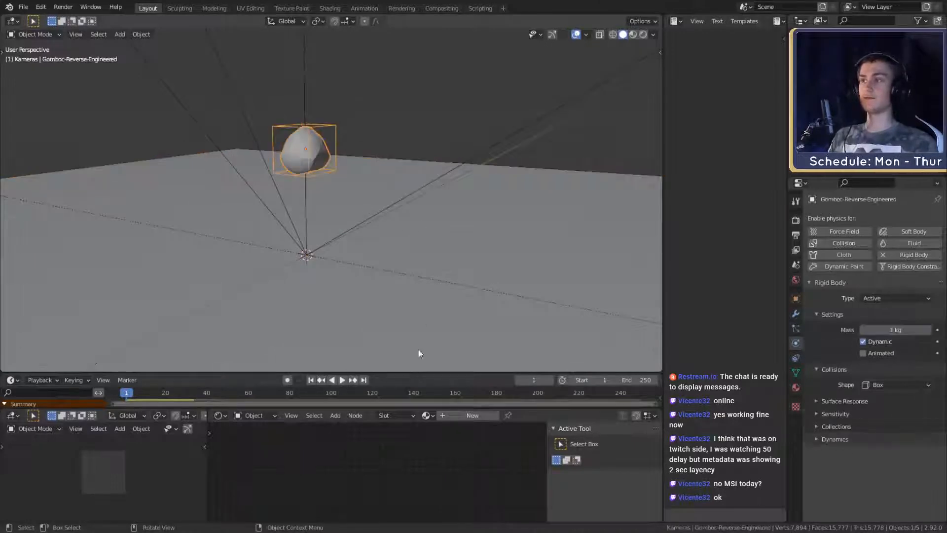
left_click(342, 381)
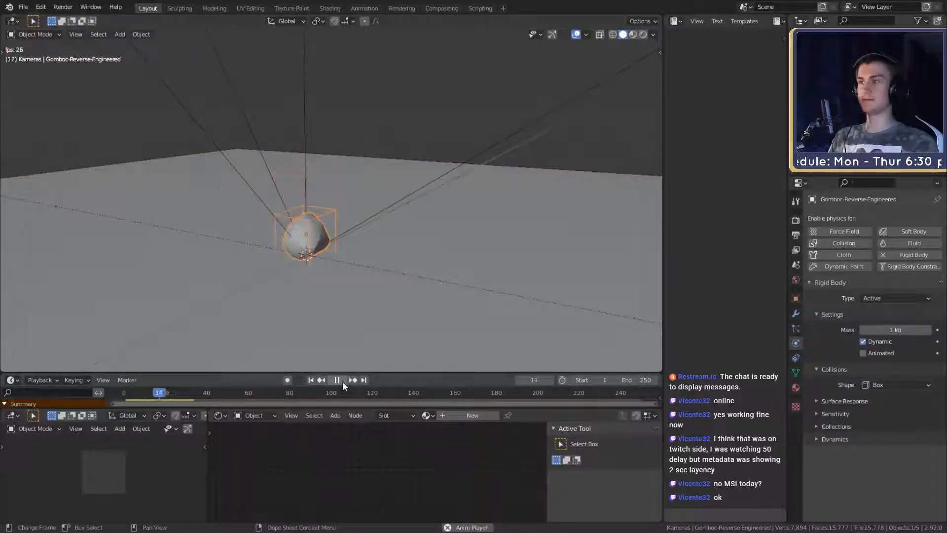
middle_click_drag(487, 191, 390, 234)
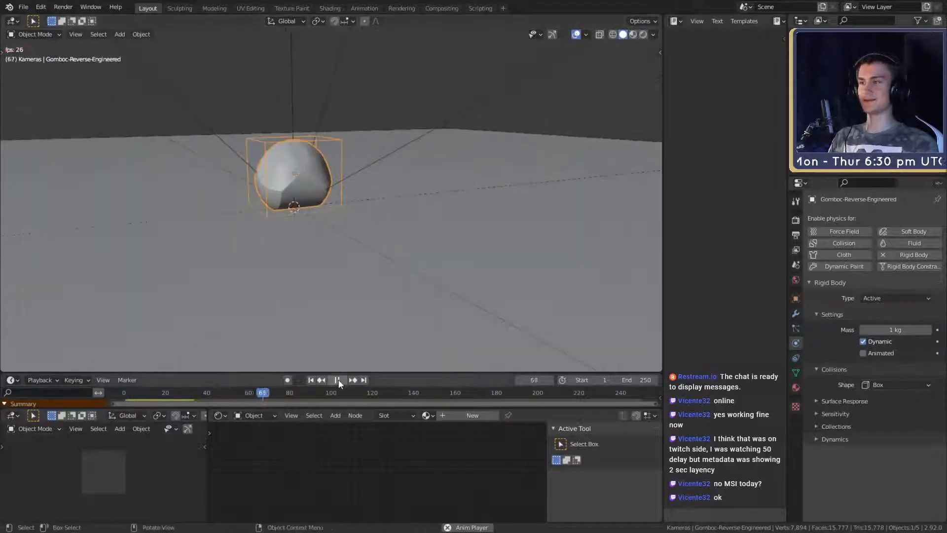
left_click(338, 380)
middle_click_drag(365, 315, 437, 244)
scroll(439, 244, "up", 2)
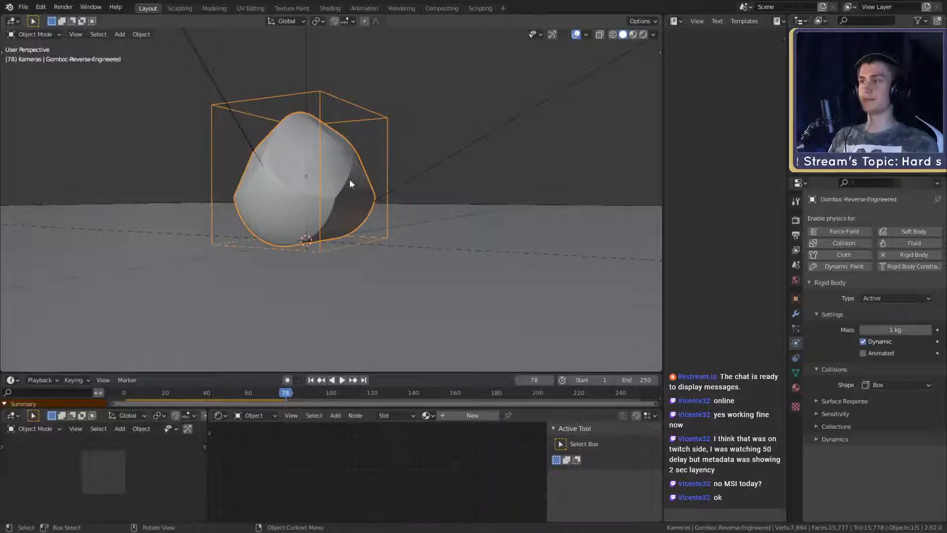
Step: Rotate the Gomboc 90° about the global Y axis and return the timeline to its start
scroll(309, 183, "down", 5)
middle_click_drag(390, 228, 435, 262)
key("r")
key("x")
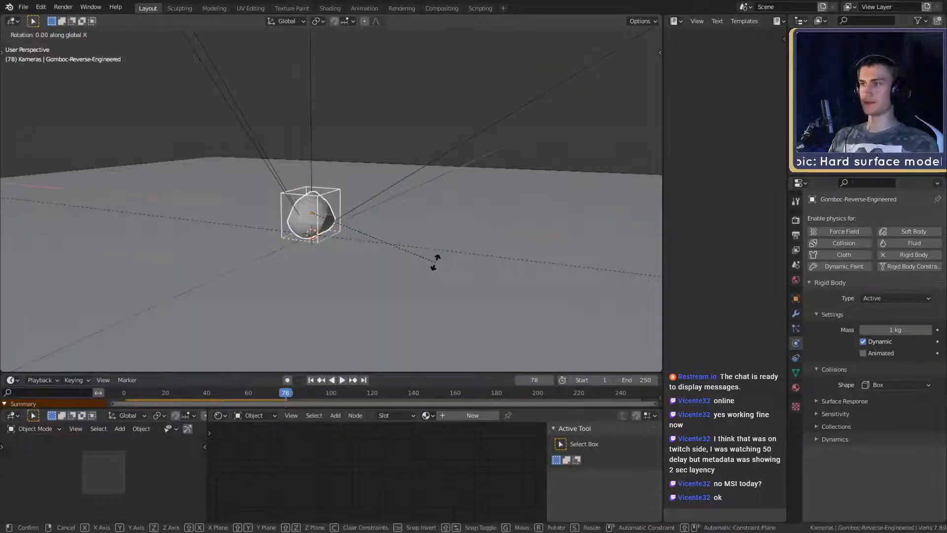
key("y")
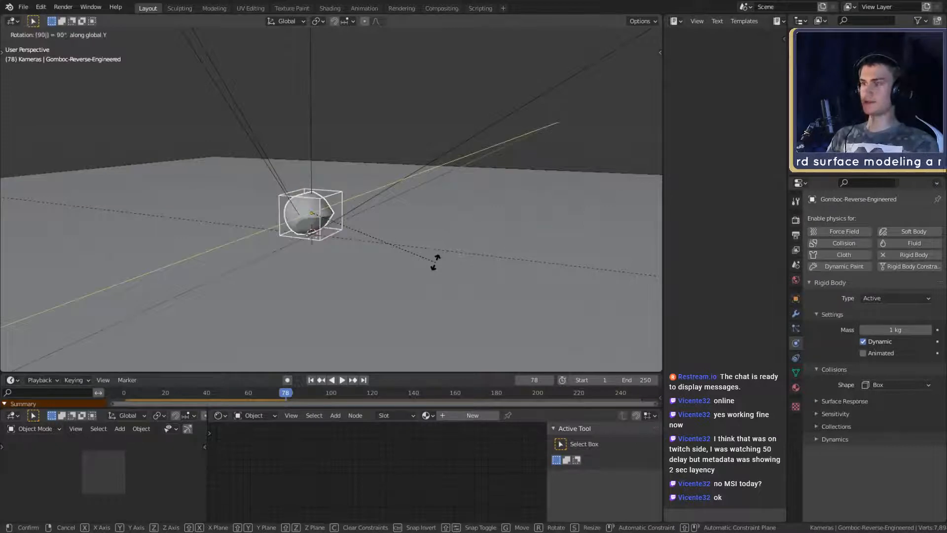
left_click(436, 263)
type("r")
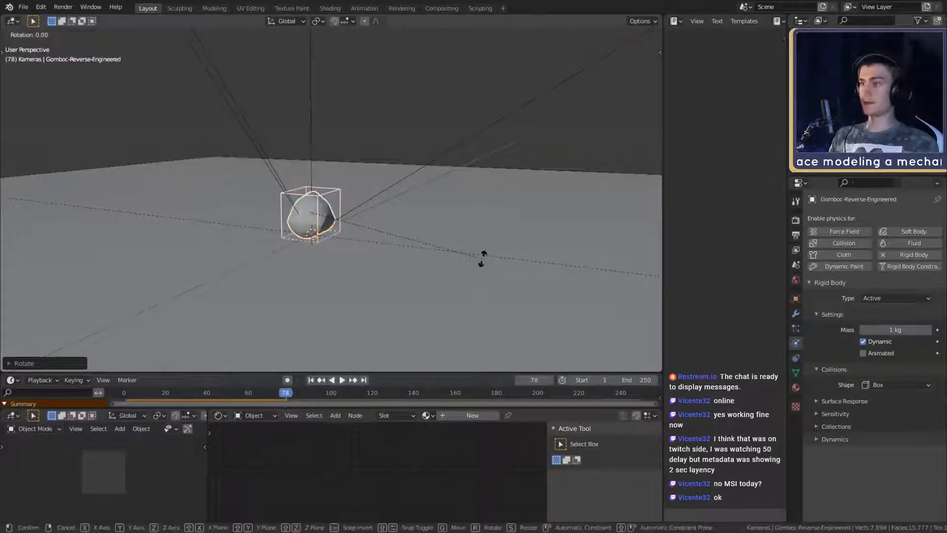
type("y90")
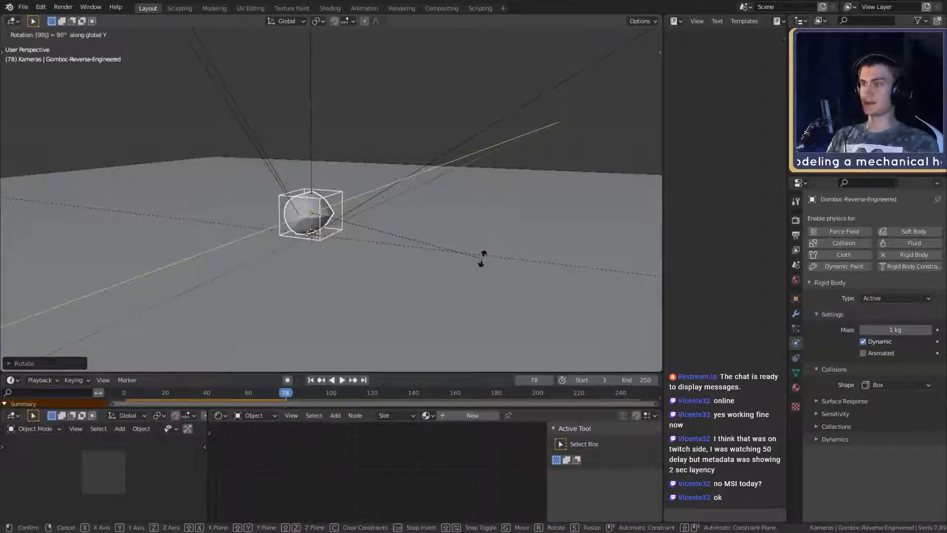
key("Return")
scroll(429, 254, "up", 3)
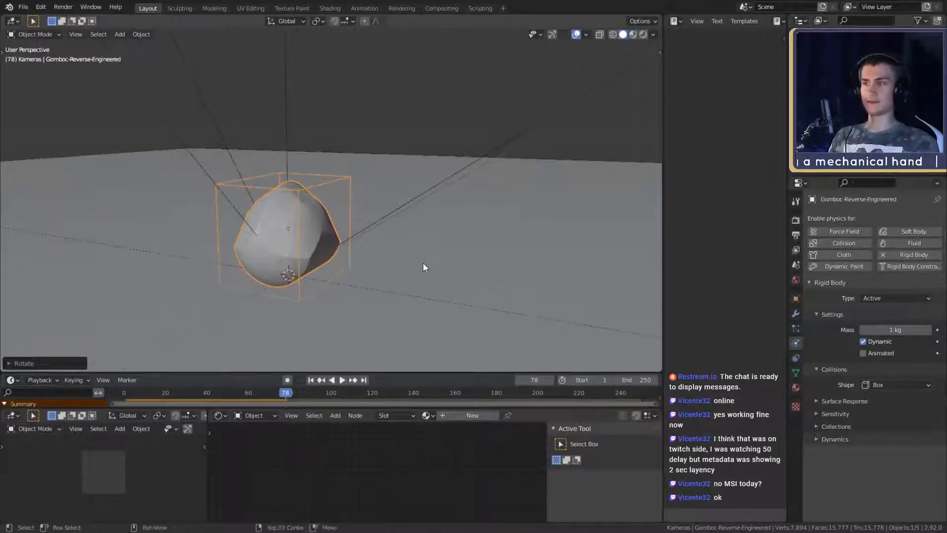
left_click(311, 380)
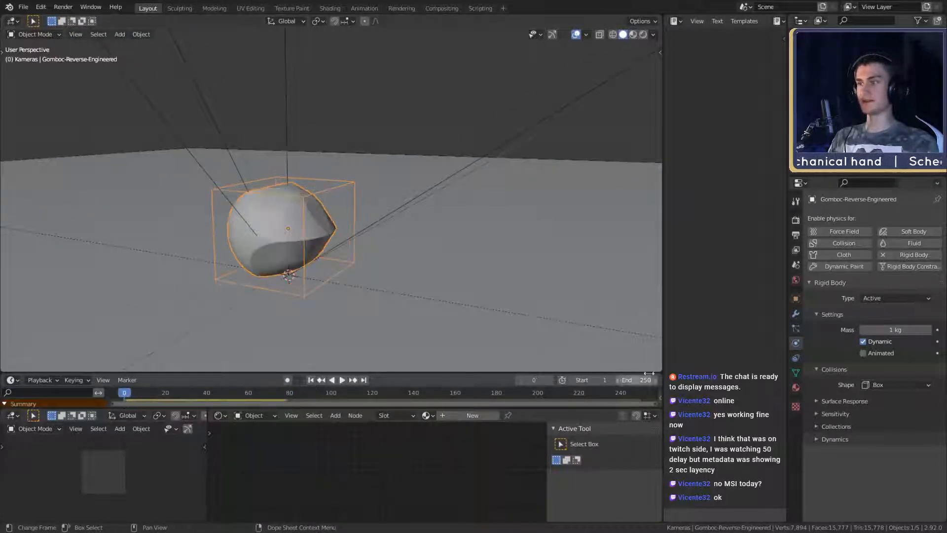
Step: Raise the rotated Gomboc along the global Z axis until it floats clear above the plane
scroll(394, 259, "down", 3)
key("g")
key("z")
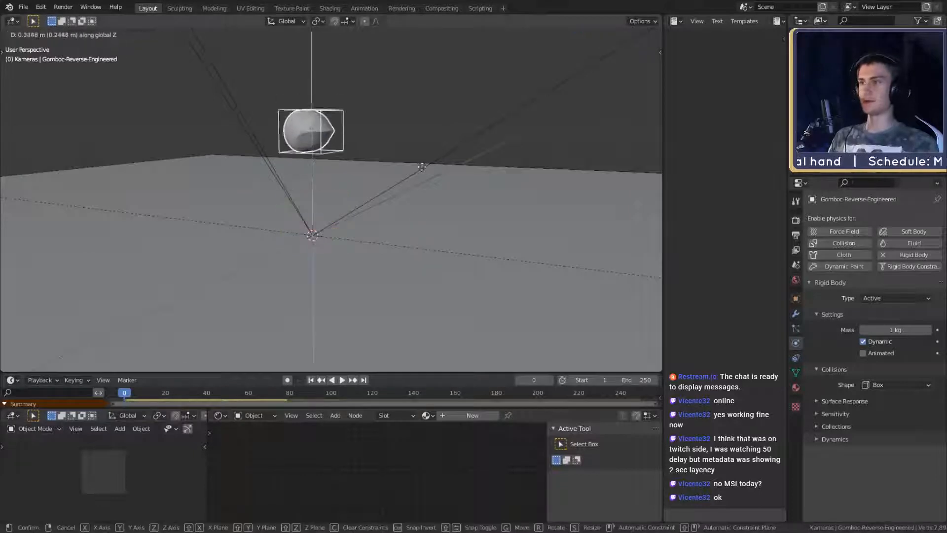
left_click(423, 136)
scroll(424, 173, "down", 3)
middle_click_drag(427, 190, 467, 231, "shift")
scroll(426, 217, "up", 3)
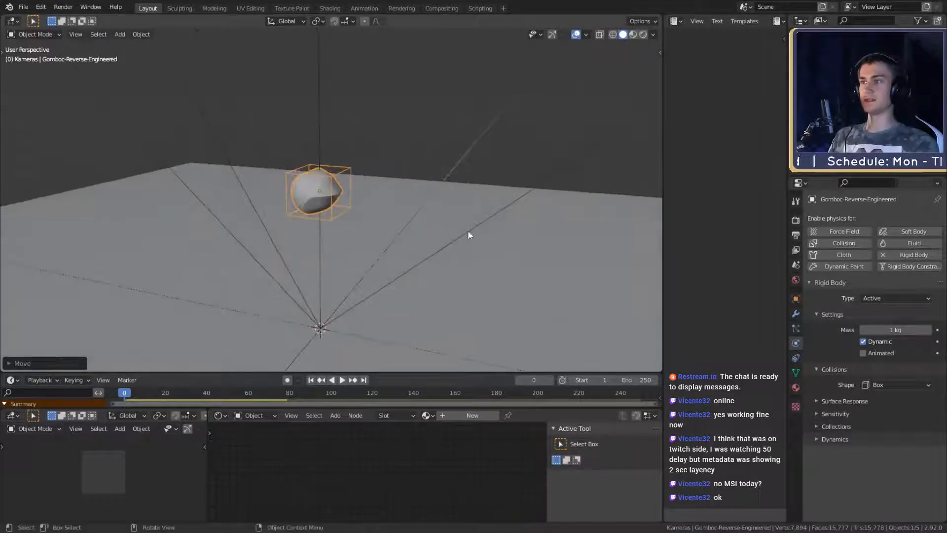
middle_click_drag(424, 208, 425, 219, "shift")
middle_click_drag(344, 204, 371, 135)
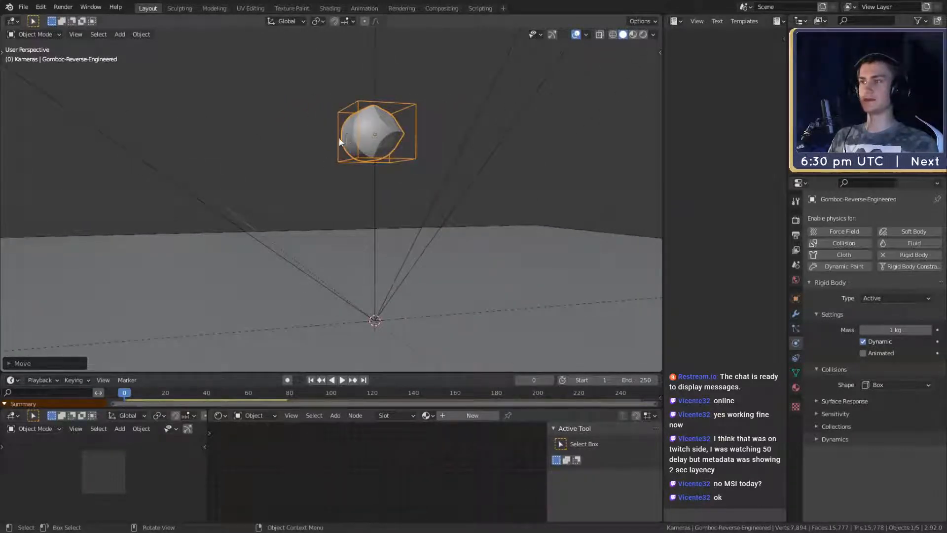
Step: Play the raised Gomboc's drop, stop it after landing to inspect its contact with the plane, and return the timeline to its start
middle_click_drag(353, 133, 321, 272)
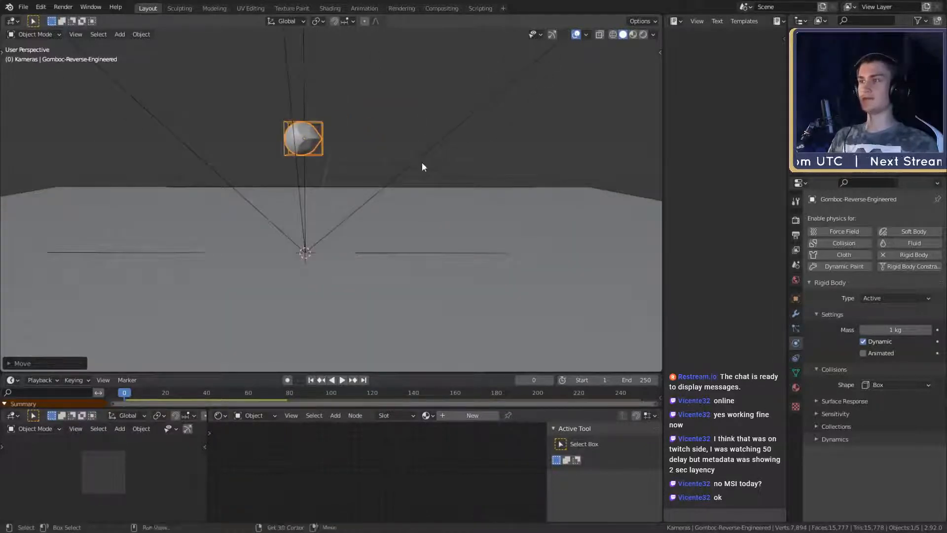
middle_click_drag(422, 163, 402, 188)
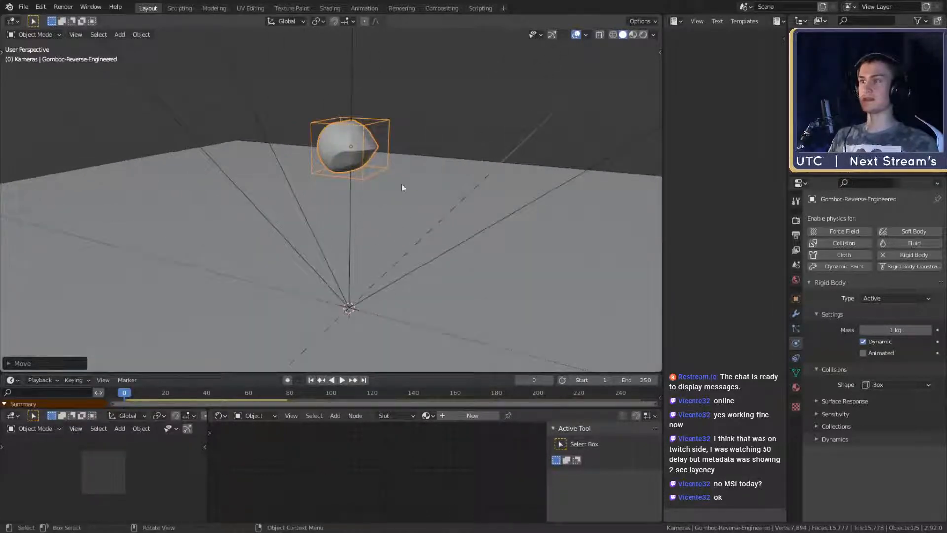
left_click(344, 379)
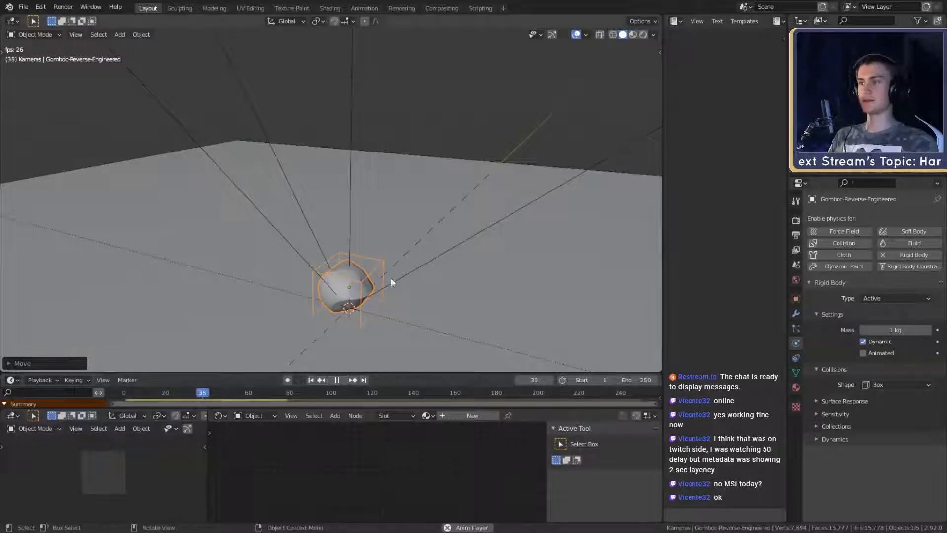
key("space")
middle_click_drag(394, 341, 410, 223)
scroll(407, 271, "up", 3)
scroll(393, 235, "up", 2)
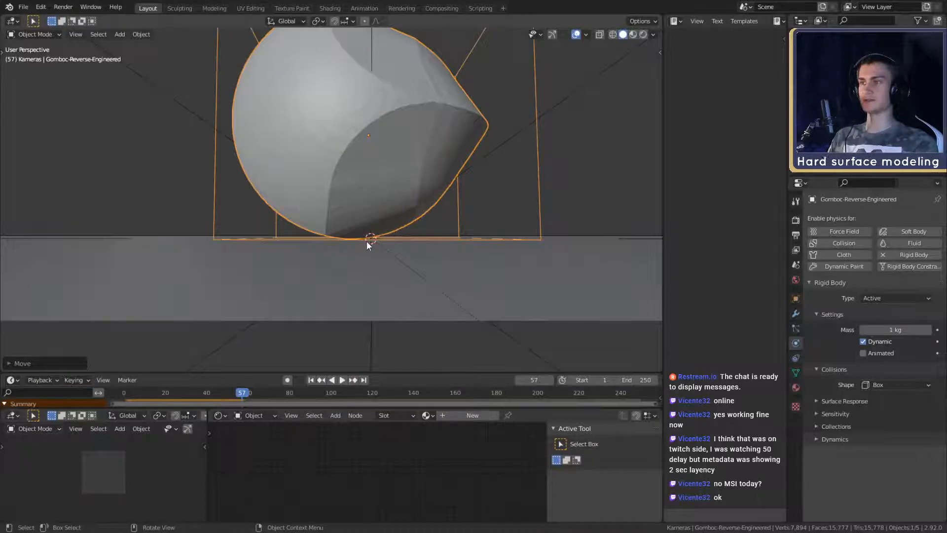
scroll(450, 207, "down", 6)
middle_click_drag(451, 207, 392, 138)
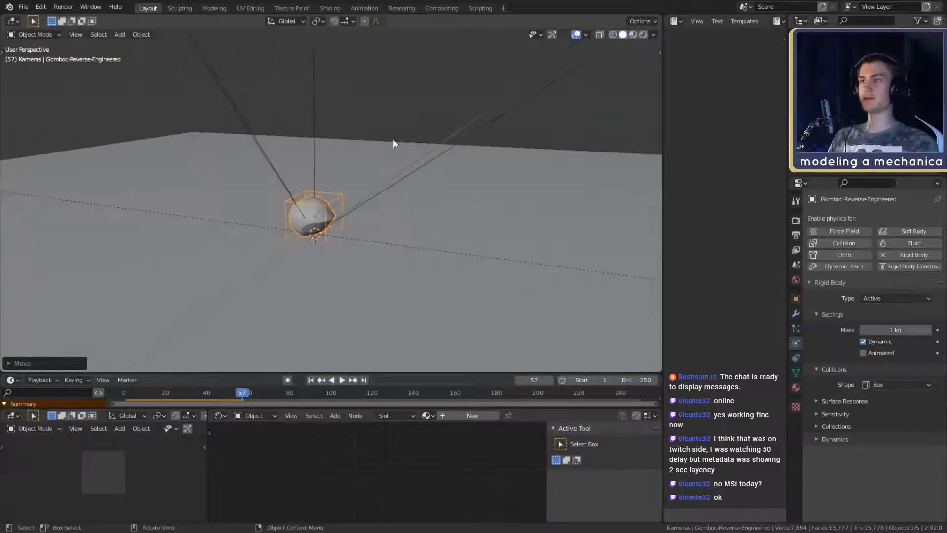
key("shift+Left")
left_click(122, 392)
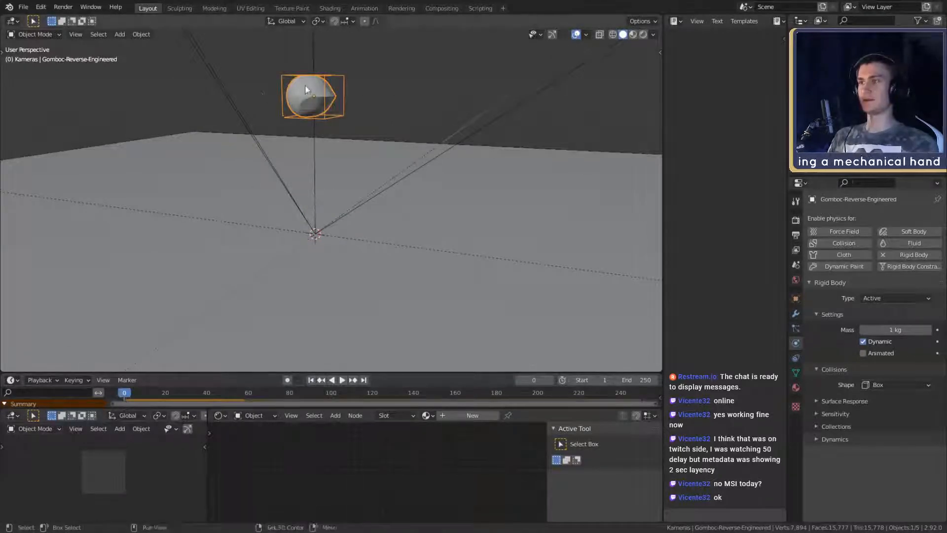
middle_click_drag(305, 84, 303, 94, "shift")
type("ry")
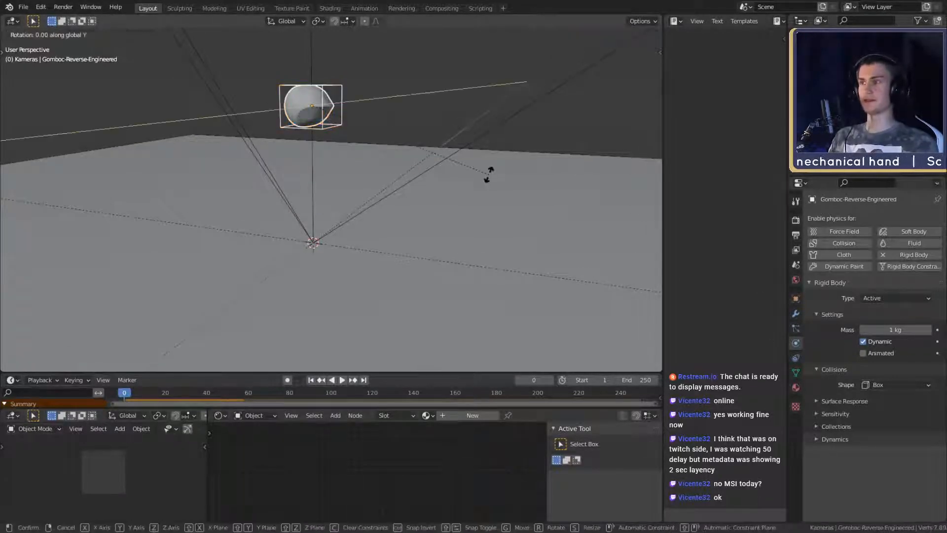
type("90")
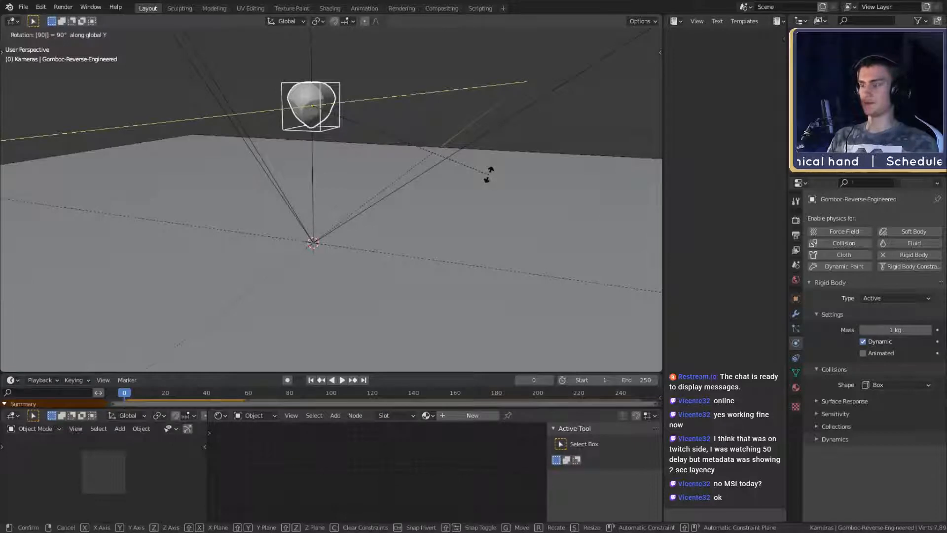
right_click(489, 175)
left_click(429, 108)
middle_click_drag(429, 108, 436, 149)
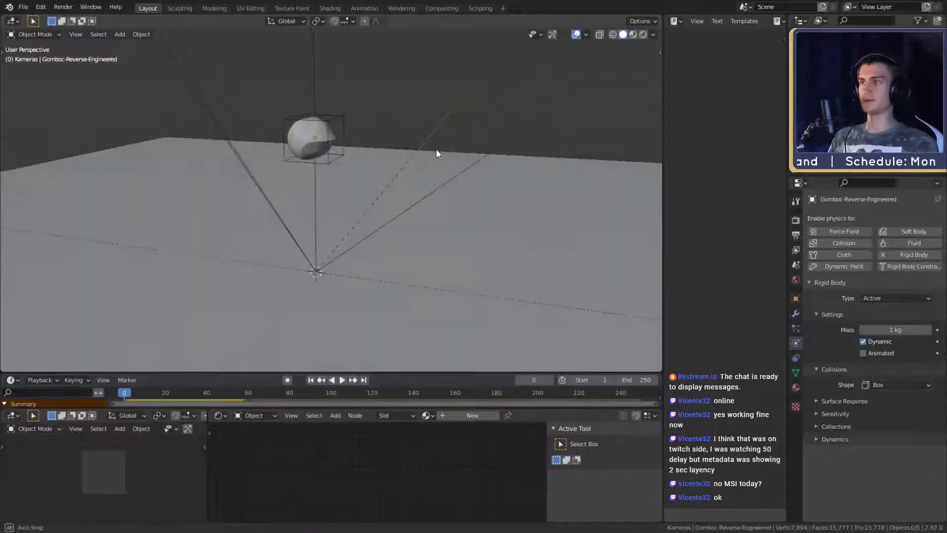
Step: Set the Gomboc's rigid body collision shape to Mesh
left_click(343, 130)
left_click(888, 385)
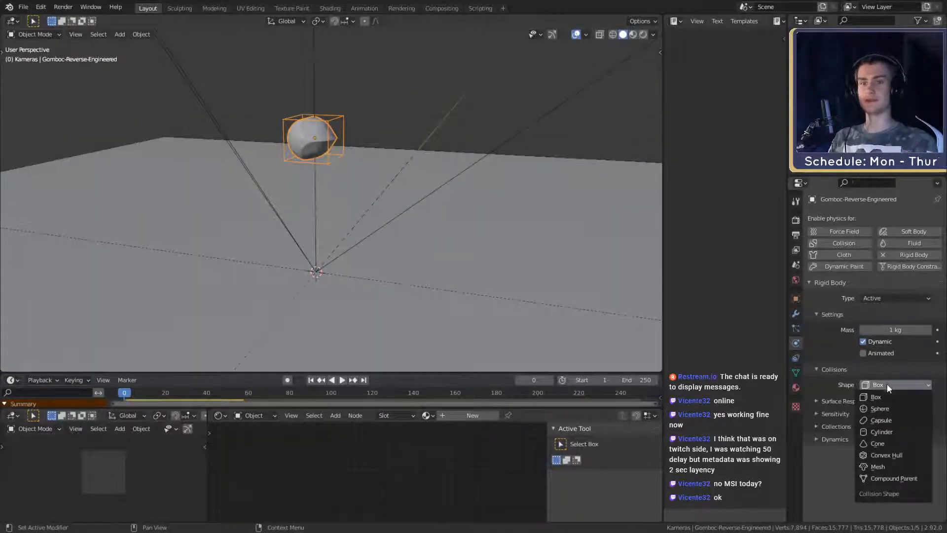
left_click(877, 466)
Step: Examine the floating Gomboc's faceted surface and its placement above the ground plane from several angles
middle_click_drag(430, 187, 417, 217)
scroll(416, 218, "up", 3)
scroll(383, 153, "up", 3)
middle_click_drag(402, 161, 401, 171)
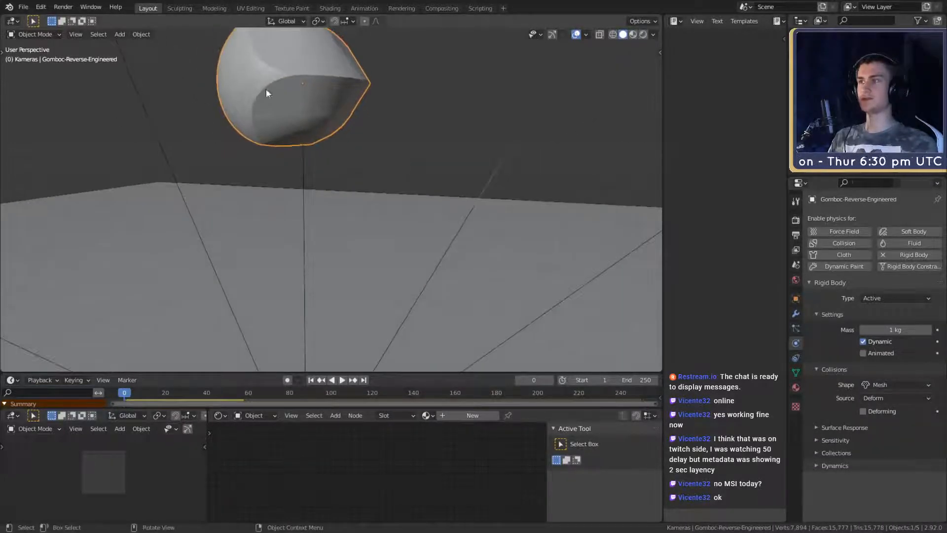
middle_click_drag(361, 111, 424, 248)
scroll(333, 135, "down", 5)
scroll(392, 320, "up", 3)
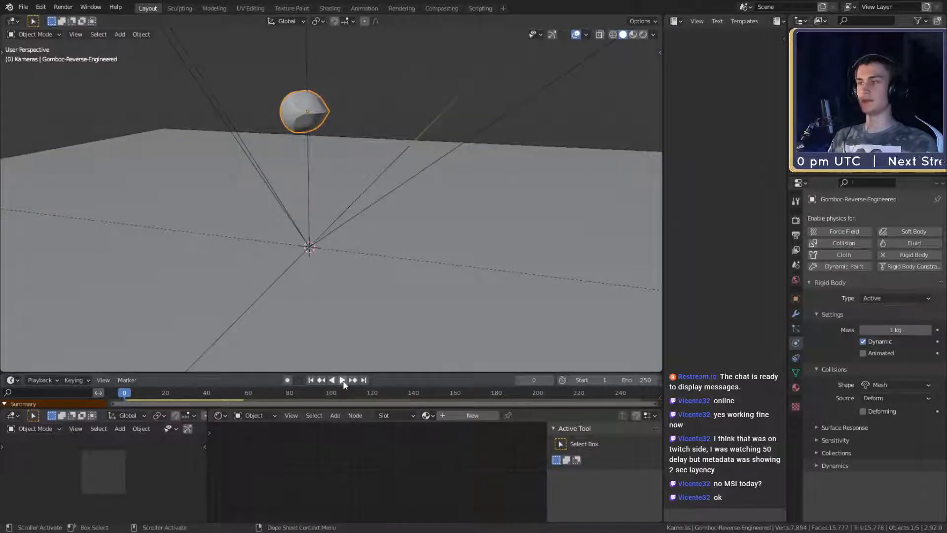
scroll(388, 246, "down", 3)
scroll(387, 245, "up", 4)
middle_click_drag(377, 222, 412, 276)
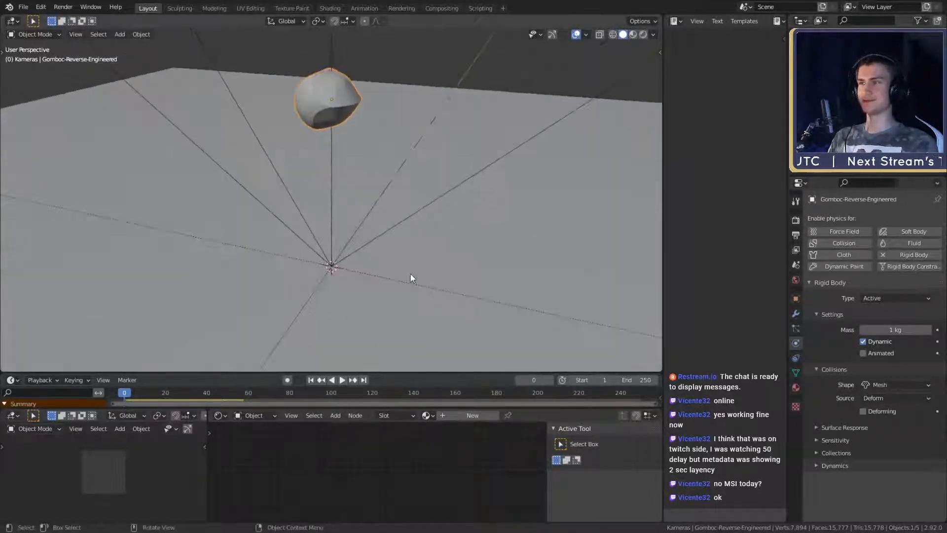
scroll(402, 238, "down", 1)
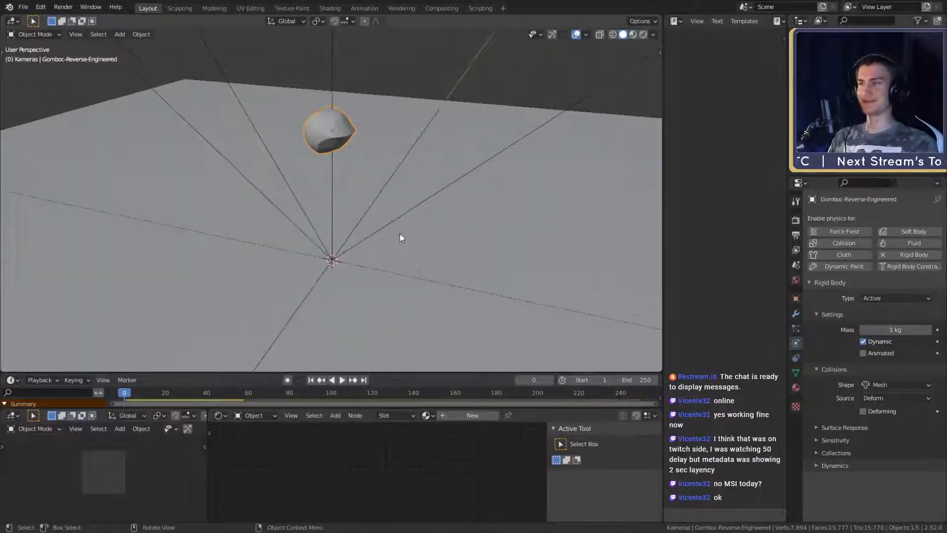
Step: Play the drop with the Mesh collision shape, follow the Gomboc's motion across the plane, stop it, and return to the first frame
left_click(343, 380)
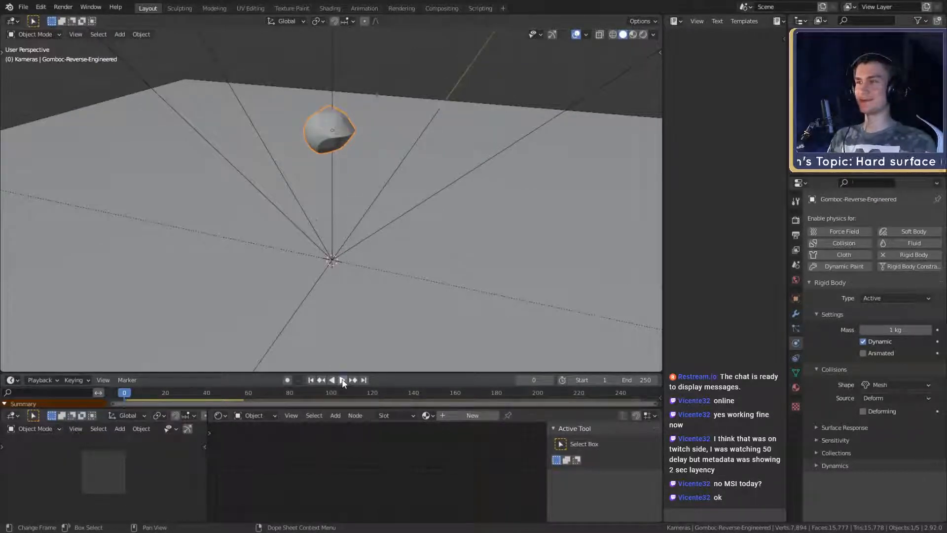
scroll(424, 291, "down", 4)
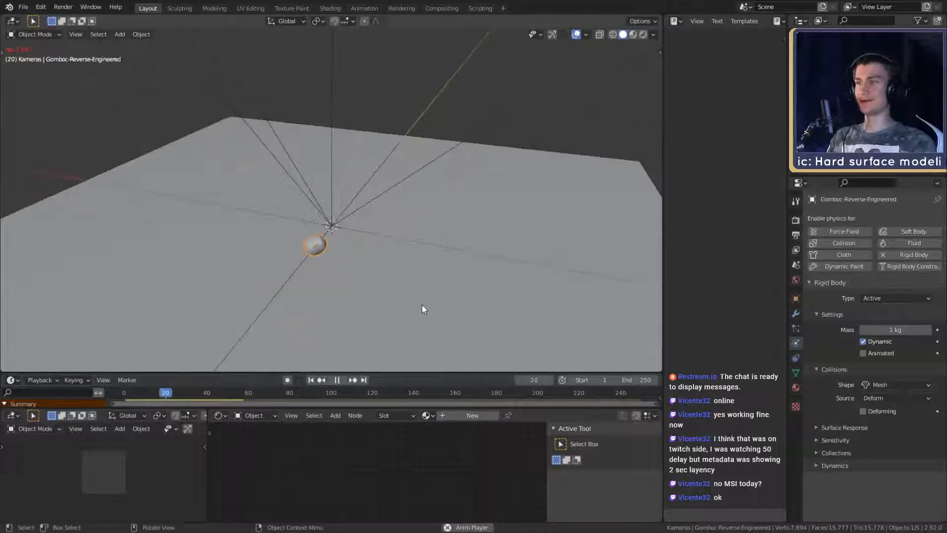
middle_click_drag(419, 306, 410, 192, "shift")
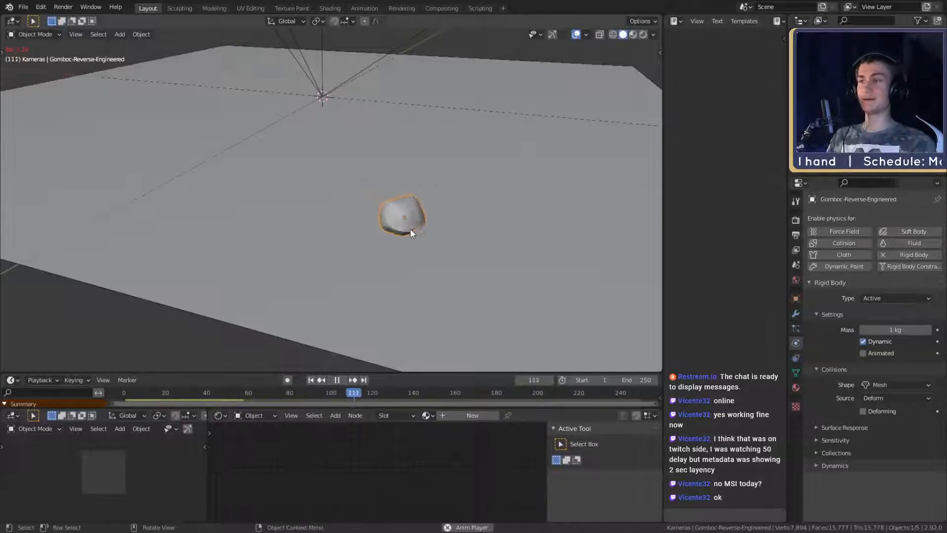
left_click(338, 380)
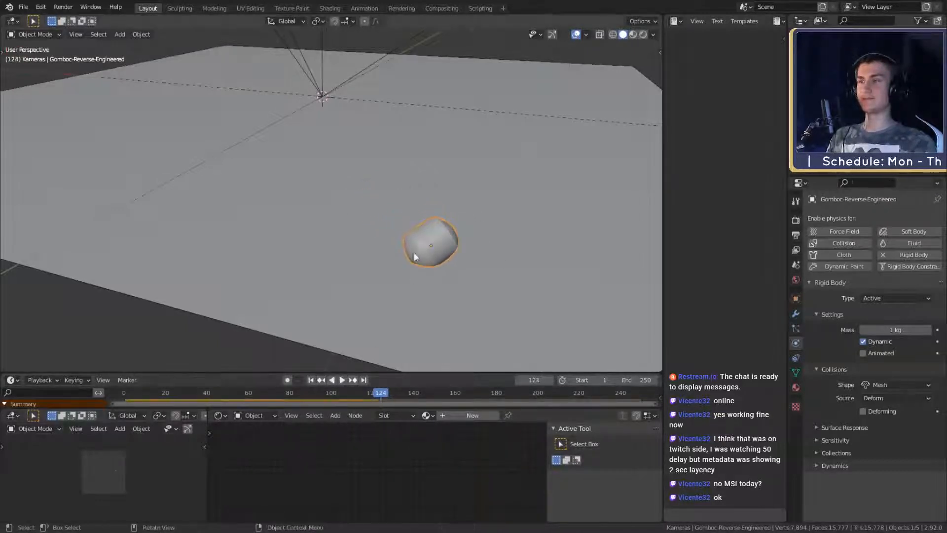
scroll(413, 242, "down", 7)
middle_click_drag(414, 191, 417, 244, "shift")
left_click(311, 380)
Step: Examine the Gomboc's starting orientation and height above the plane up close and from farther away
scroll(318, 261, "up", 3)
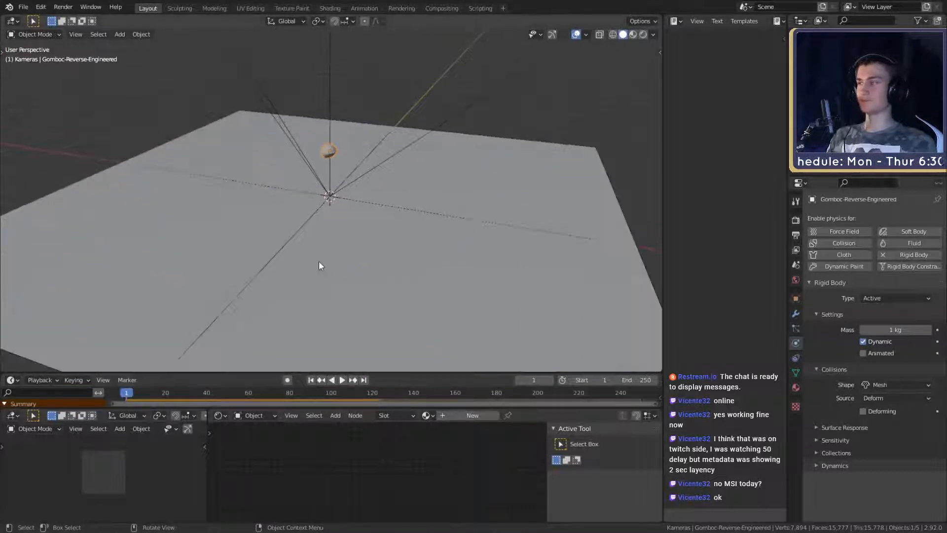
middle_click_drag(318, 260, 363, 216)
scroll(380, 200, "up", 4)
scroll(353, 236, "up", 4)
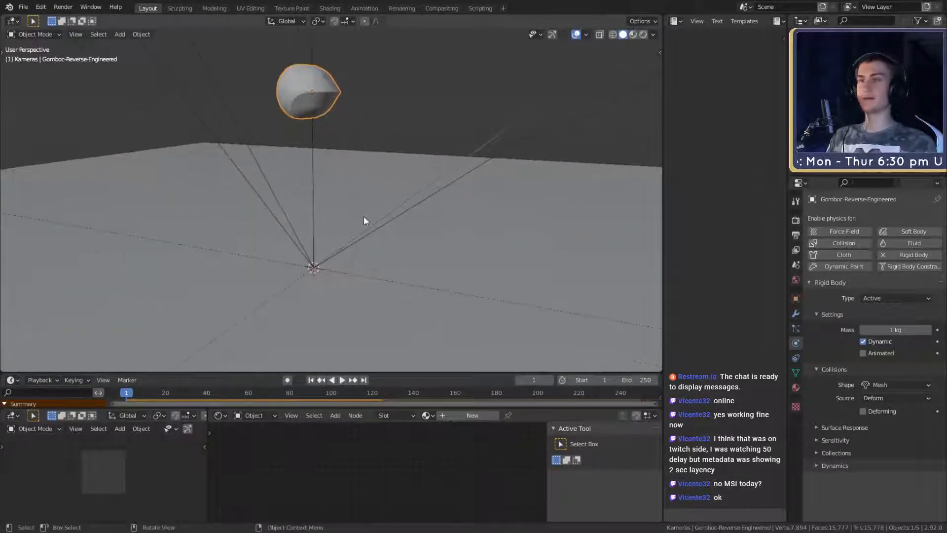
middle_click_drag(474, 218, 420, 207)
scroll(425, 222, "down", 4)
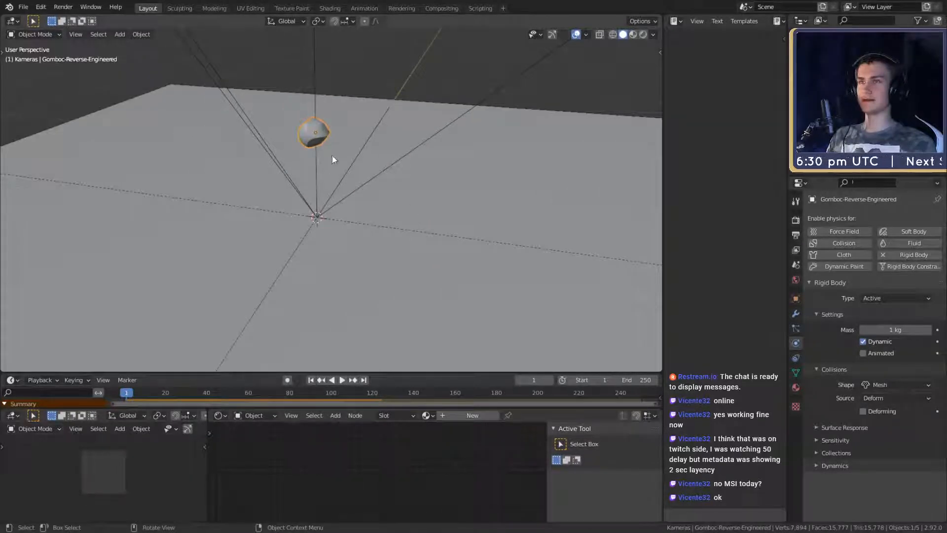
middle_click_drag(332, 155, 349, 173)
middle_click_drag(282, 156, 406, 160)
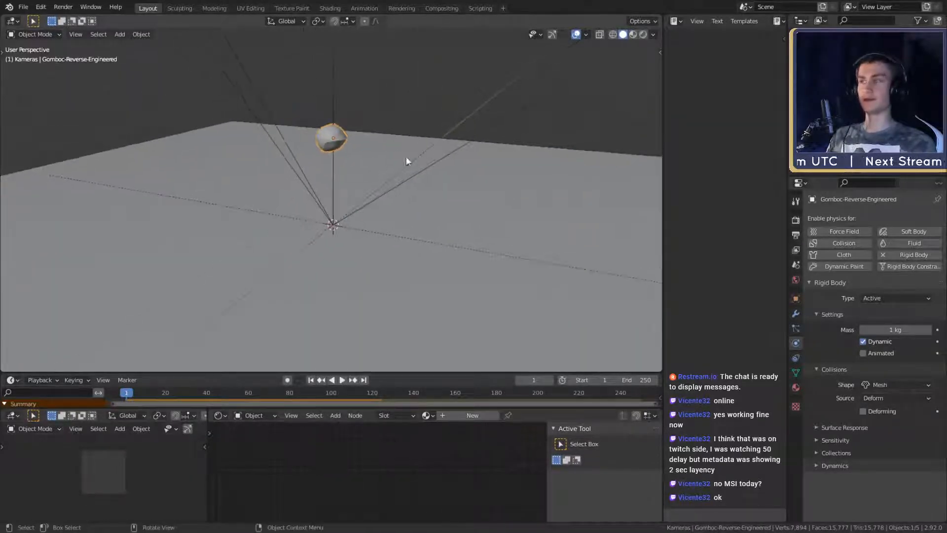
middle_click_drag(444, 252, 427, 225, "shift")
scroll(426, 227, "down", 3)
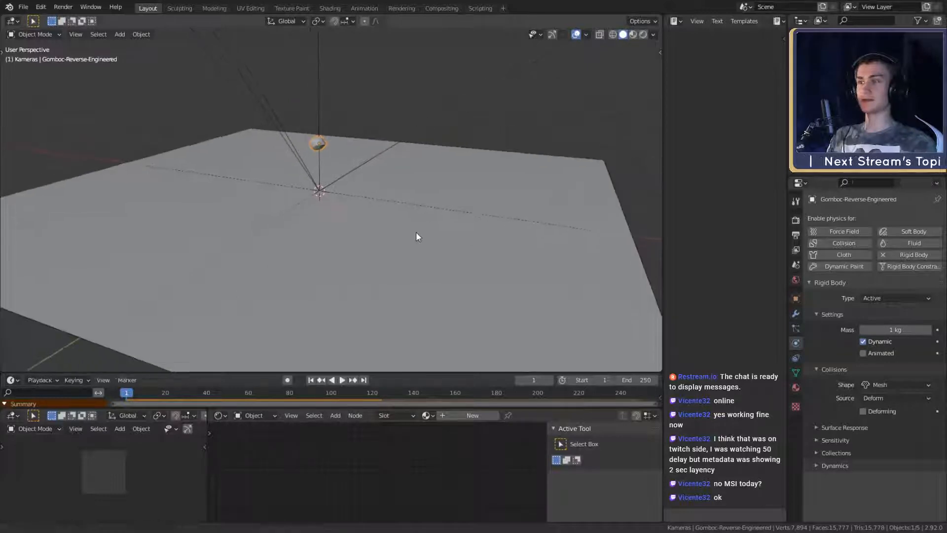
scroll(384, 256, "up", 3)
middle_click_drag(364, 212, 504, 157)
Step: Check the friction and bounciness in the Surface Response settings of the ground plane and of the Gomboc
left_click(504, 157)
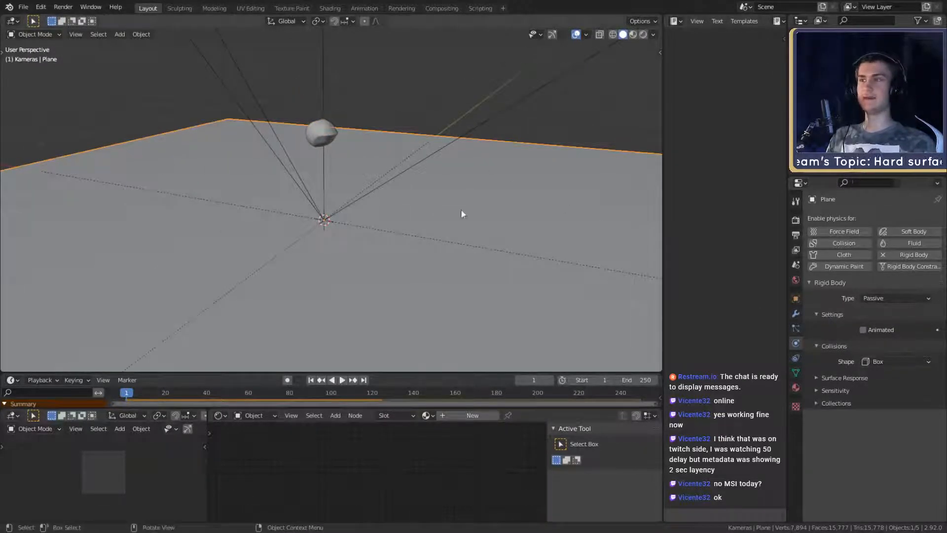
left_click(818, 378)
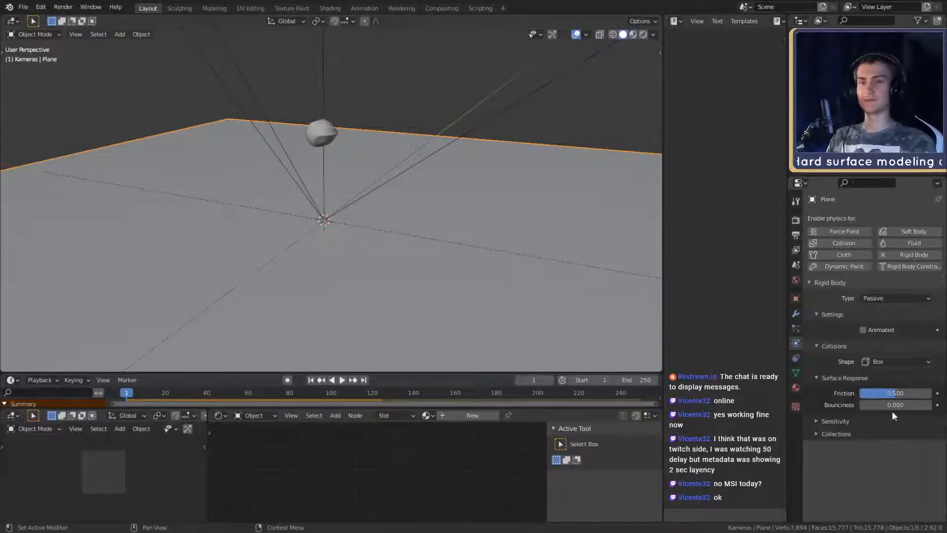
middle_click_drag(421, 258, 423, 226)
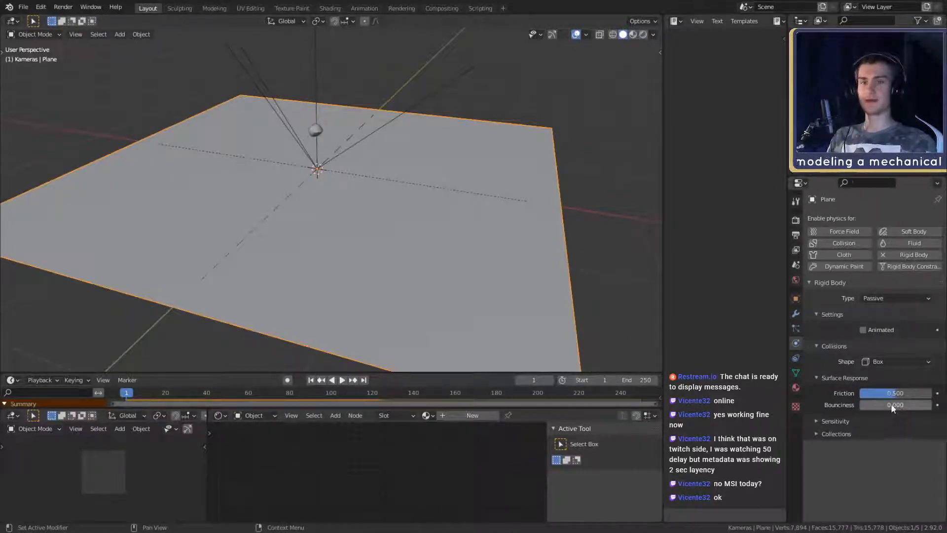
scroll(392, 212, "up", 3)
middle_click_drag(390, 202, 385, 281, "shift")
scroll(387, 247, "up", 3)
middle_click_drag(392, 227, 402, 269, "shift")
scroll(399, 257, "down", 4)
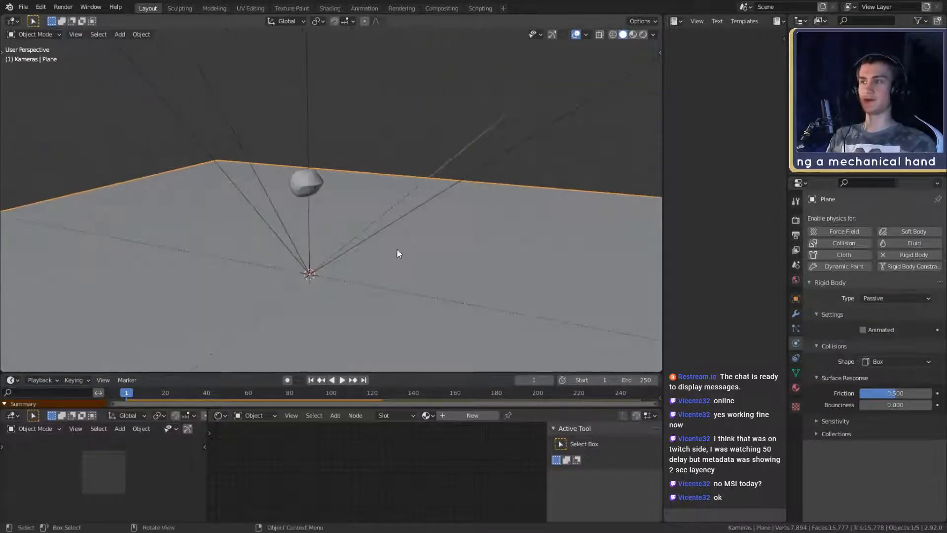
left_click(335, 160)
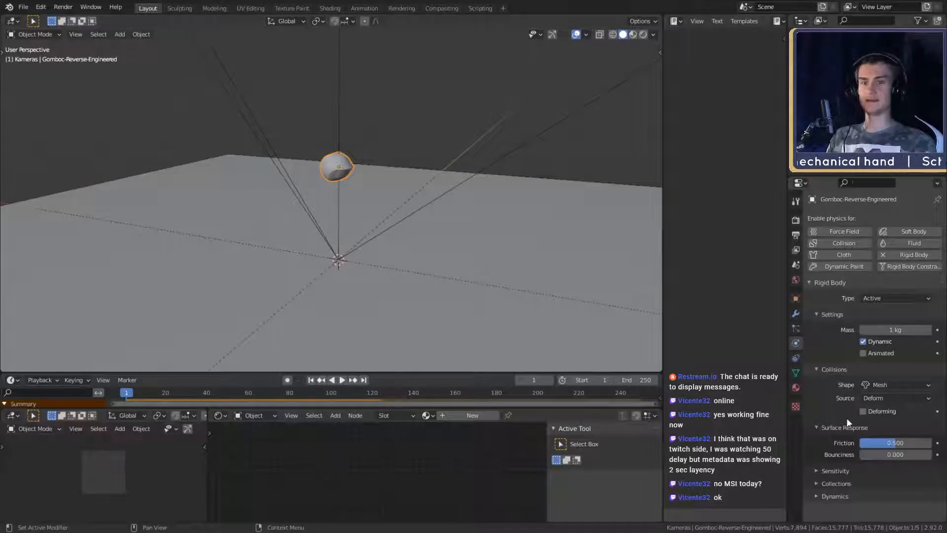
middle_click_drag(427, 233, 414, 215, "shift")
scroll(424, 244, "down", 3)
Step: Set the ground plane's rigid body surface friction to 1.000
left_click(348, 245)
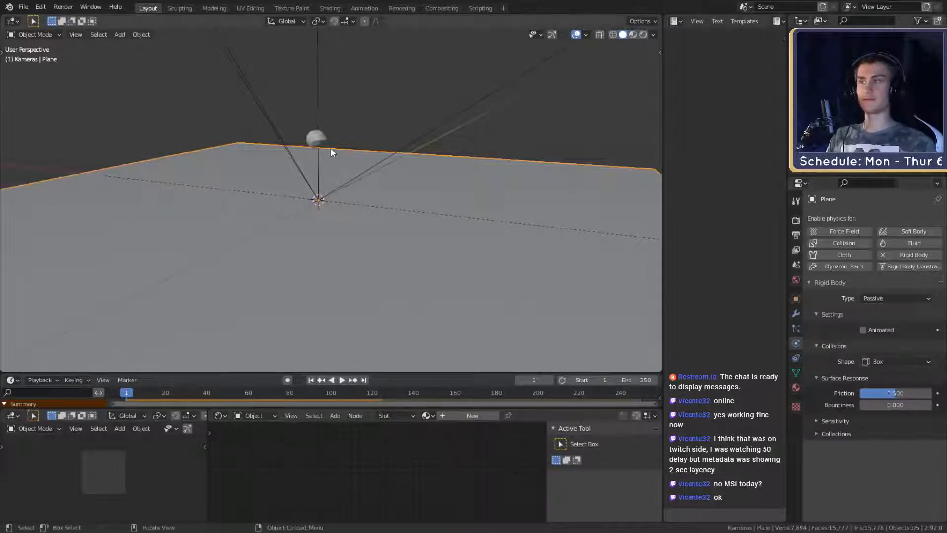
left_click_drag(904, 393, 942, 393)
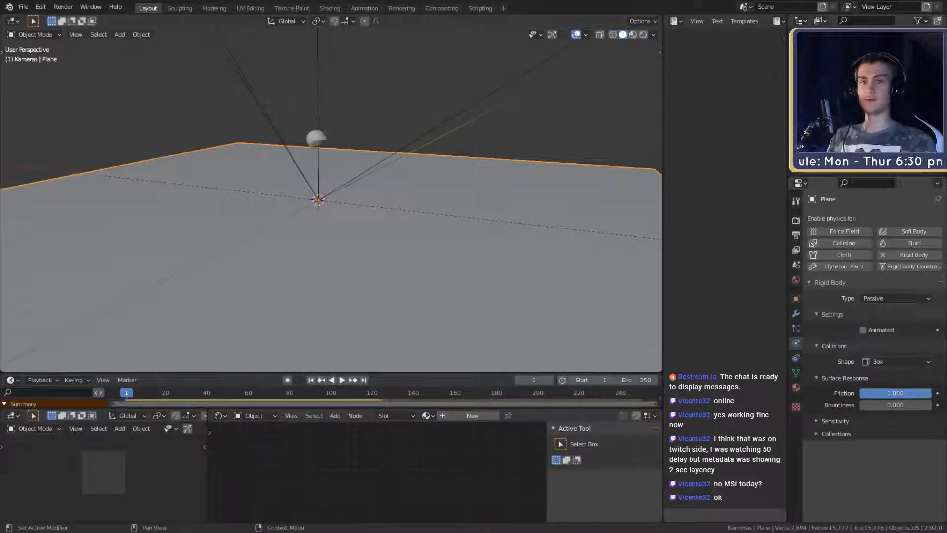
middle_click_drag(324, 201, 351, 234, "shift")
scroll(375, 247, "up", 3)
middle_click_drag(385, 171, 362, 188, "shift")
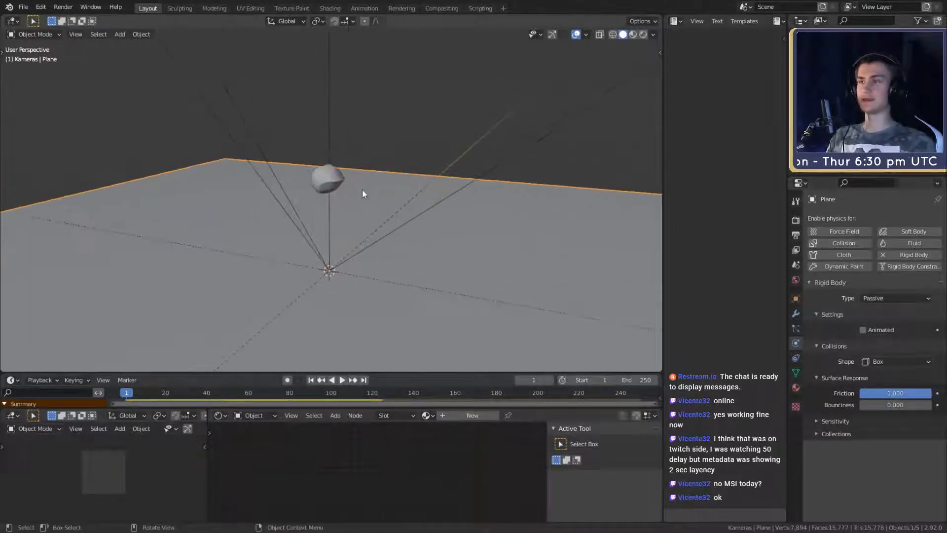
Step: Reselect the Gomboc and save the simulation file
left_click(341, 186)
scroll(395, 237, "up", 3)
middle_click_drag(403, 247, 407, 217, "shift")
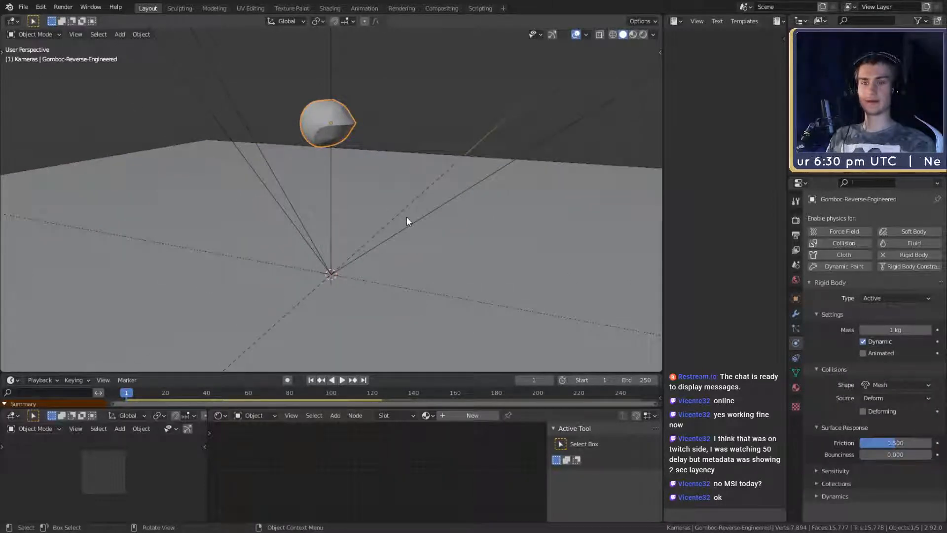
scroll(406, 217, "down", 5)
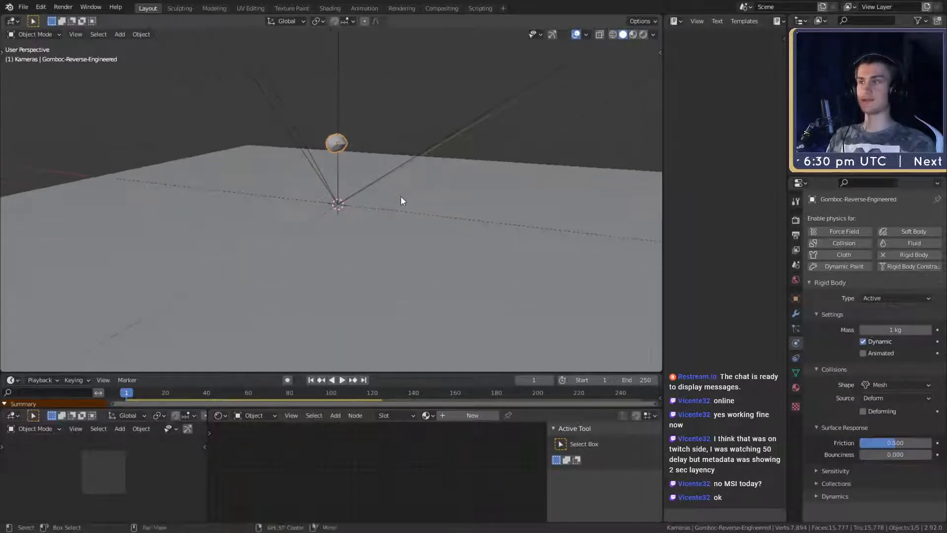
left_click(23, 7)
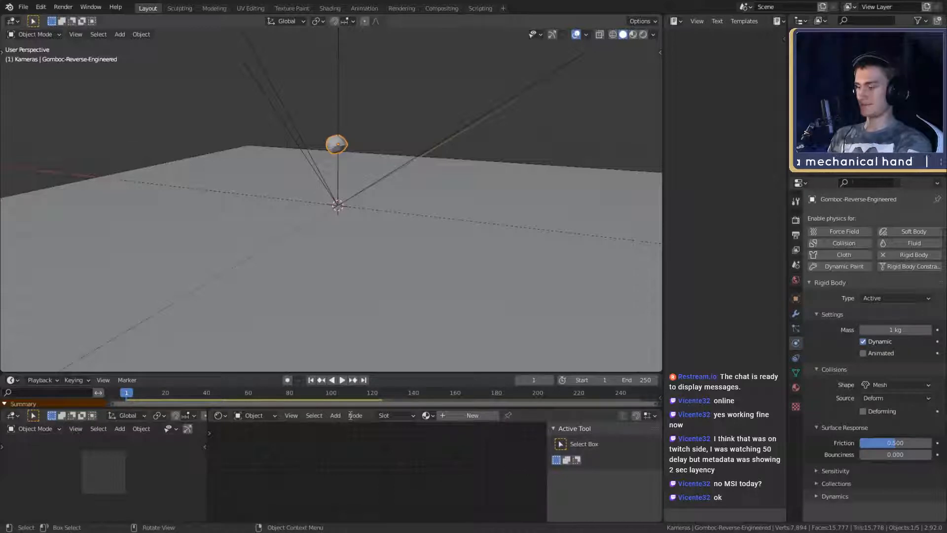
key("ctrl+s")
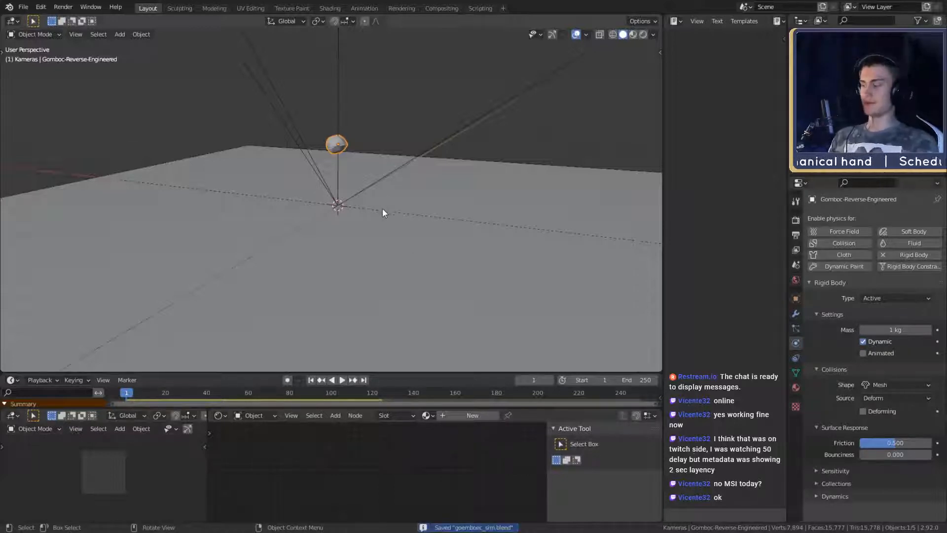
Step: Select the ground plane, play the rigid body simulation while watching how the Gomboc lands and rolls, and pause it near the end
scroll(383, 208, "up", 2)
middle_click_drag(368, 203, 383, 110)
left_click(388, 189)
middle_click_drag(387, 190, 428, 228)
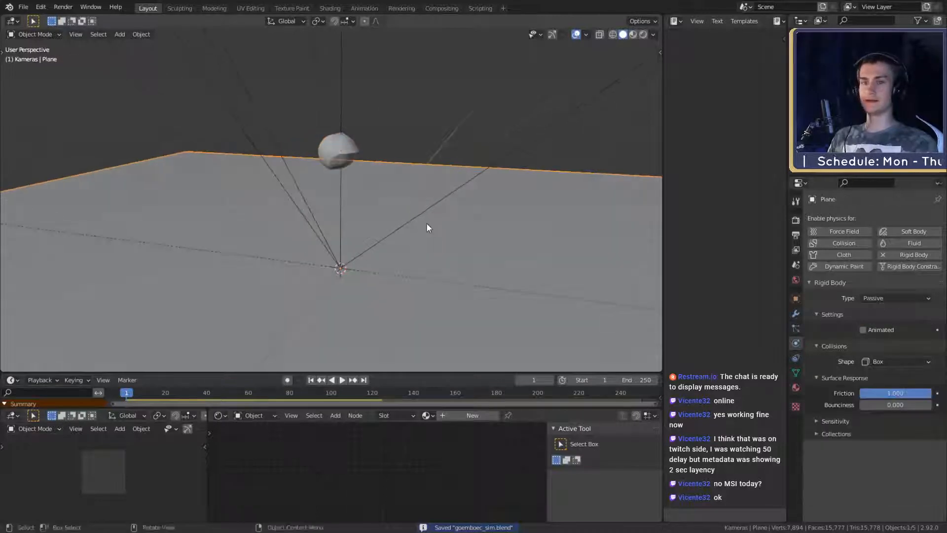
left_click(342, 380)
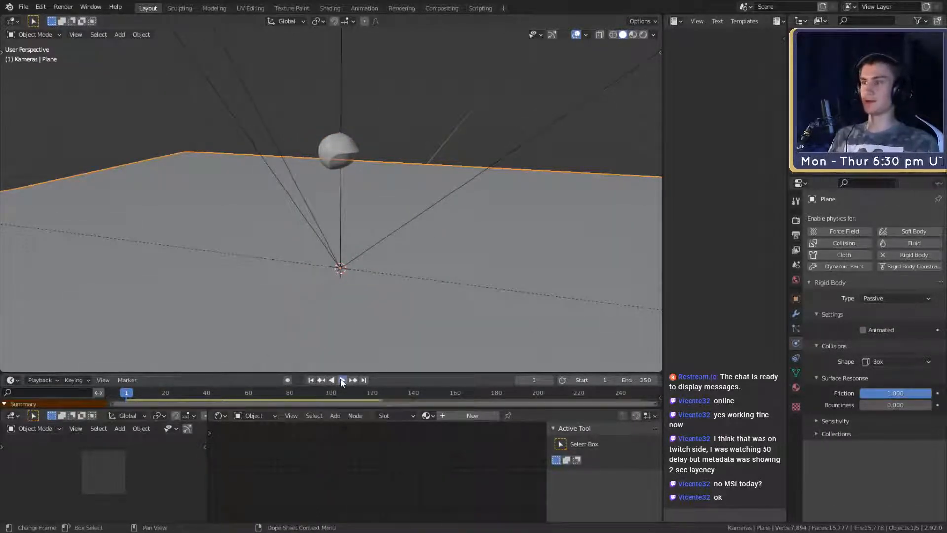
scroll(370, 326, "down", 5)
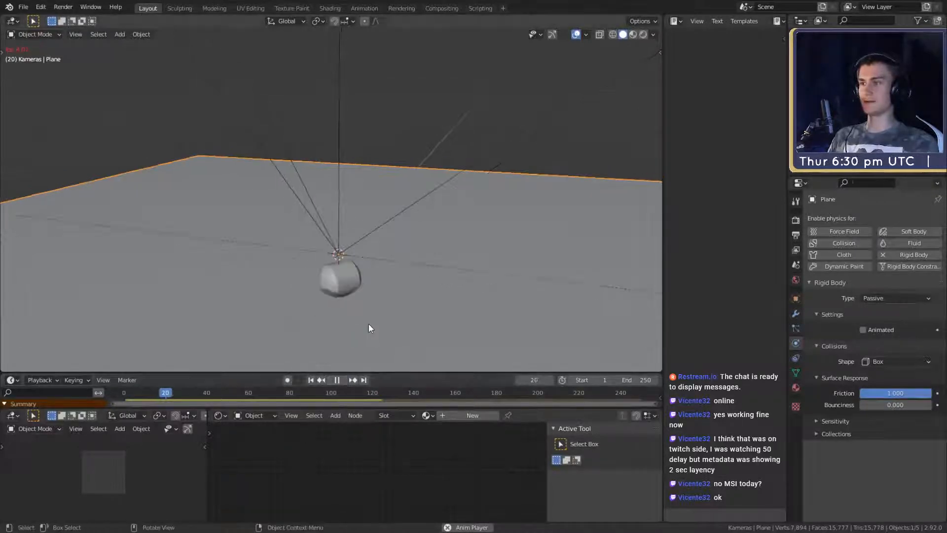
middle_click_drag(384, 297, 370, 255, "shift")
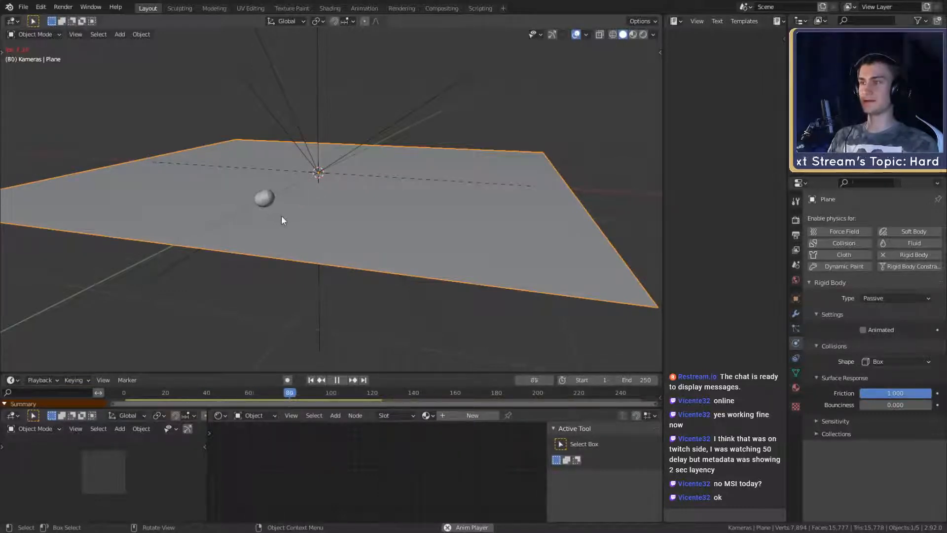
middle_click_drag(310, 217, 383, 215)
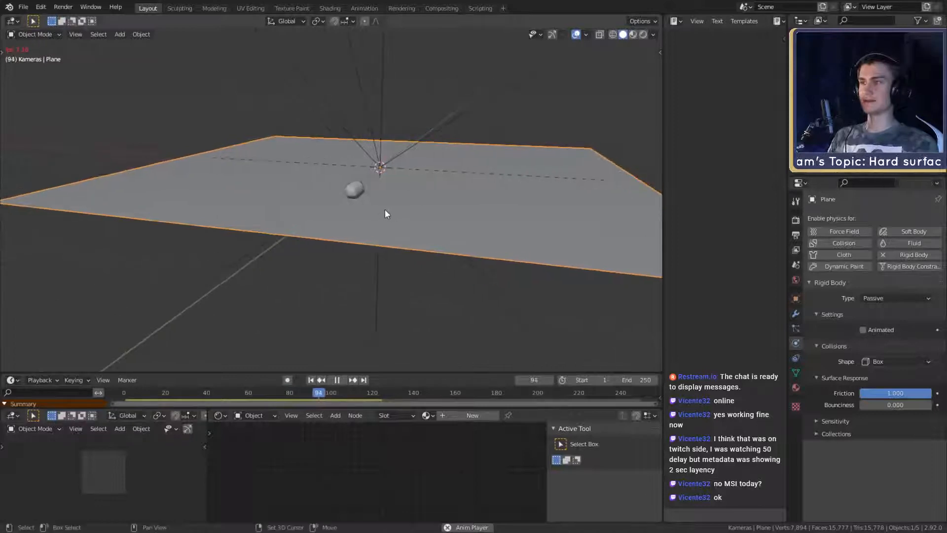
scroll(384, 210, "up", 6)
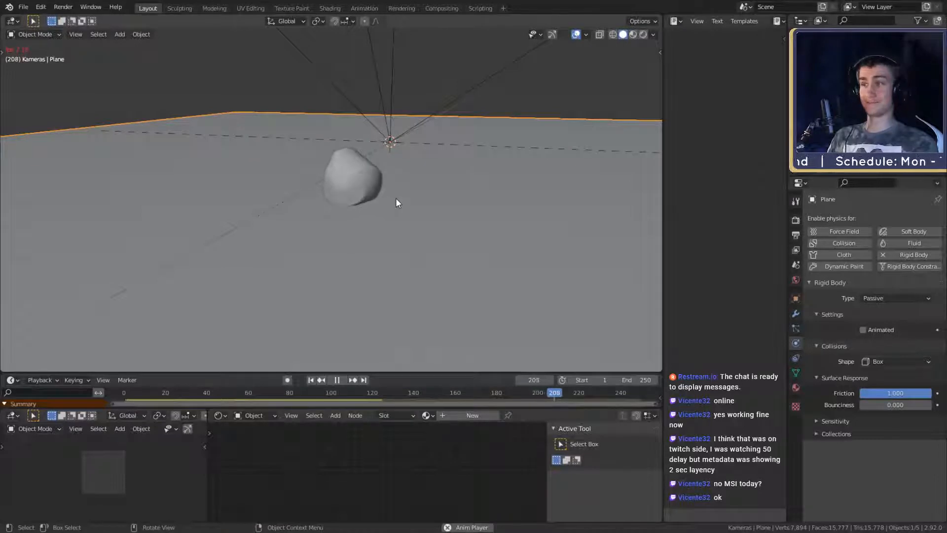
left_click(338, 378)
Step: Examine the Gomboc's resting orientation and its contact with the ground plane up close and from farther away
middle_click_drag(493, 211, 208, 189)
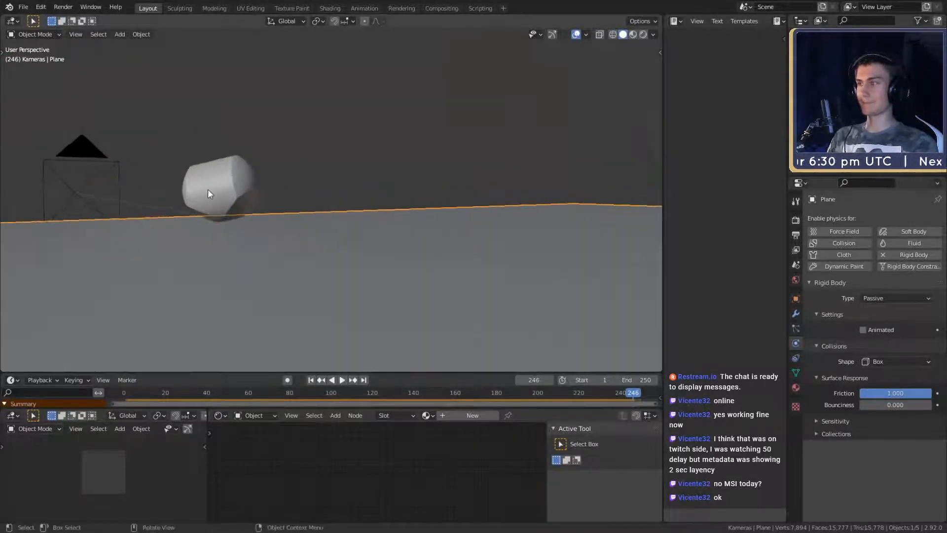
left_click(215, 195)
key("KP_Decimal")
middle_click_drag(424, 227, 495, 209)
scroll(493, 210, "down", 3)
middle_click_drag(447, 235, 381, 250)
scroll(461, 237, "down", 3)
Step: Try to move the ground plane's mesh vertically along the global Z axis in Edit Mode
left_click(428, 230)
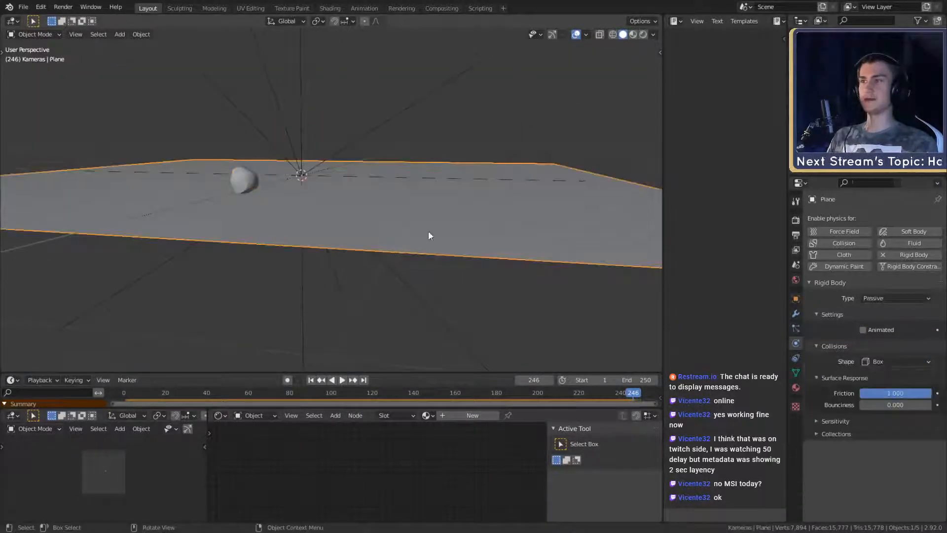
middle_click_drag(428, 230, 410, 229)
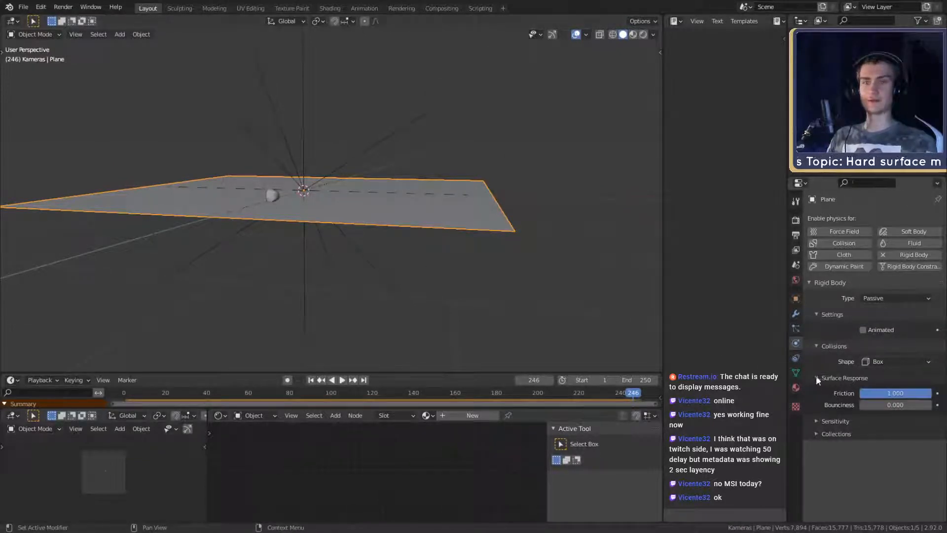
key("Tab")
middle_click_drag(303, 221, 450, 262)
key("g")
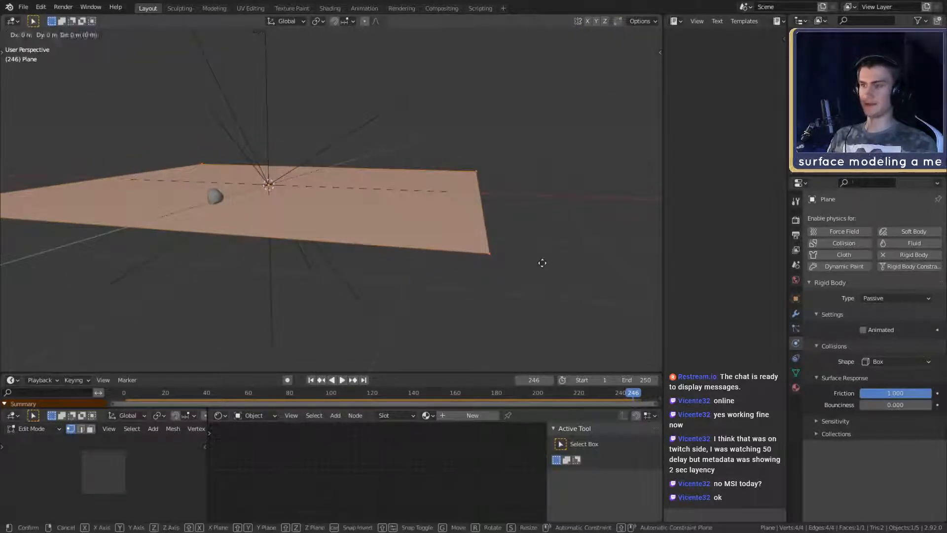
right_click(542, 263)
middle_click_drag(568, 248, 486, 211)
key("g")
key("z")
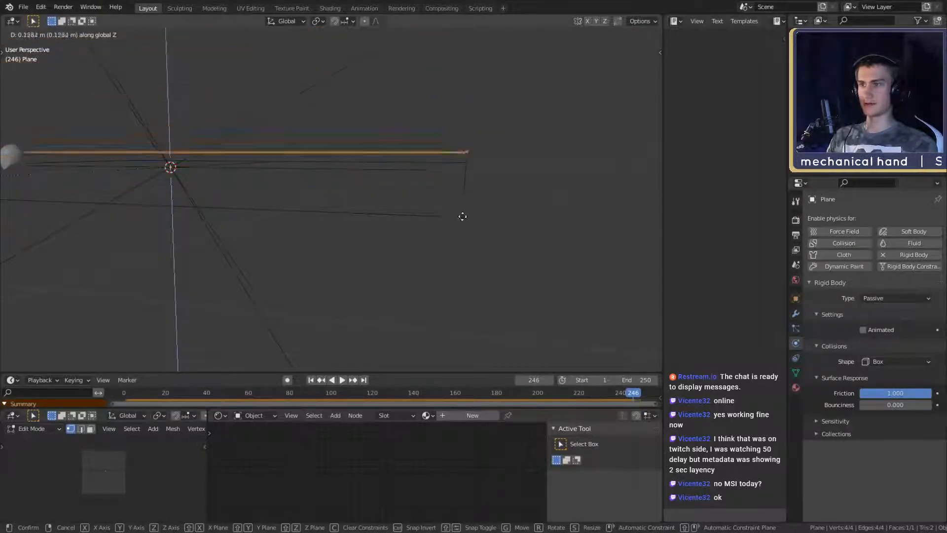
left_click(463, 232)
middle_click_drag(463, 233, 435, 201)
key("Tab")
Step: Return the simulation to frame 1 and set the Gomboc's rigid body surface friction to 1.000
scroll(426, 242, "up", 3)
middle_click_drag(436, 236, 406, 240)
left_click(292, 229)
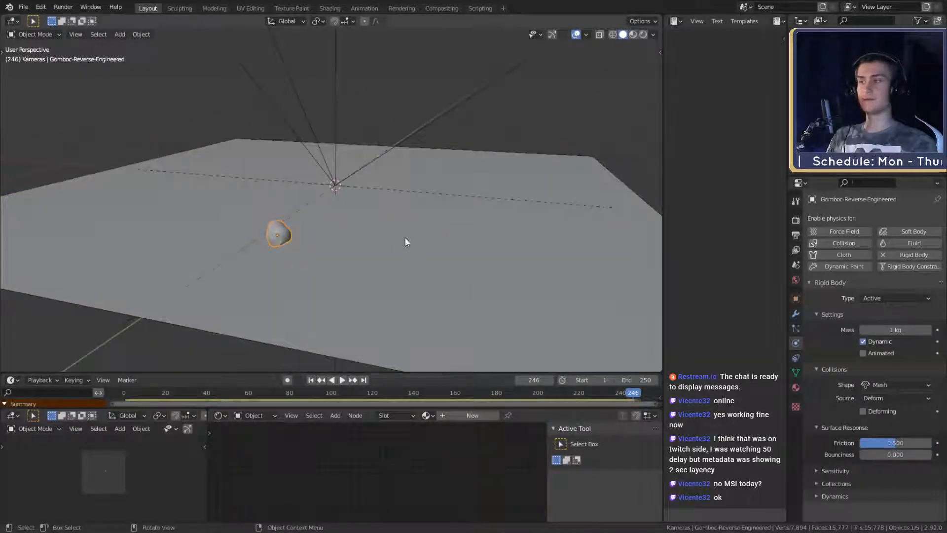
left_click(310, 379)
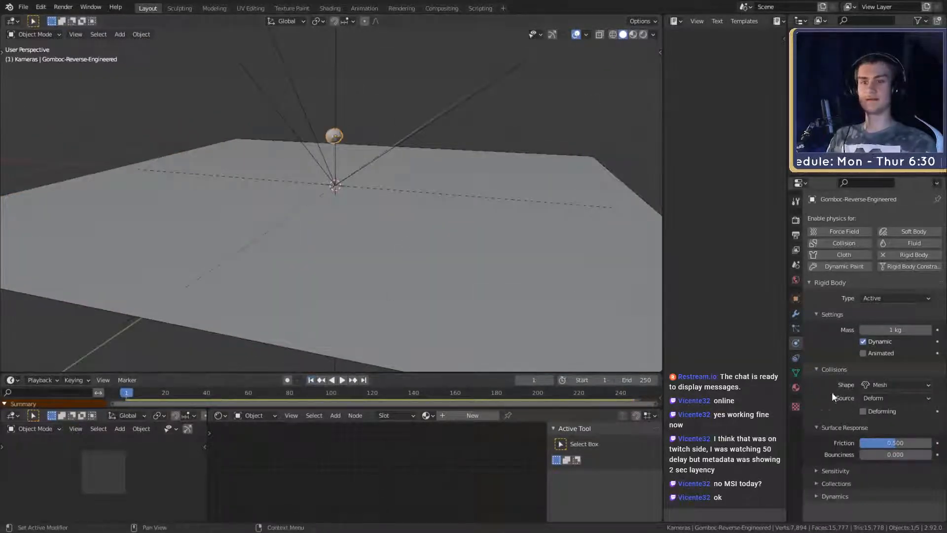
left_click(878, 398)
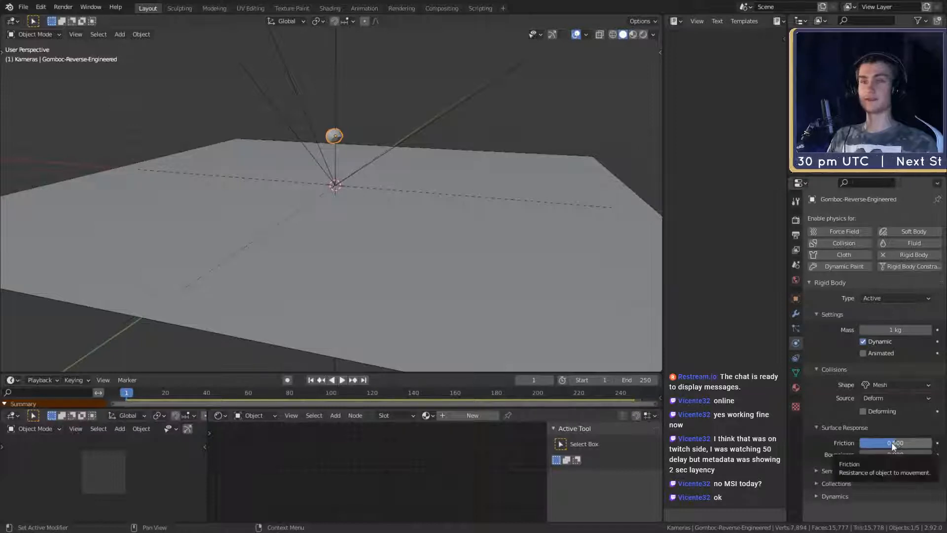
left_click_drag(896, 444, 933, 444)
Step: Play the simulation with the Gomboc's new friction and follow its drop and rolling across the plane
middle_click_drag(355, 237, 317, 246)
scroll(395, 260, "up", 5)
scroll(397, 260, "down", 5)
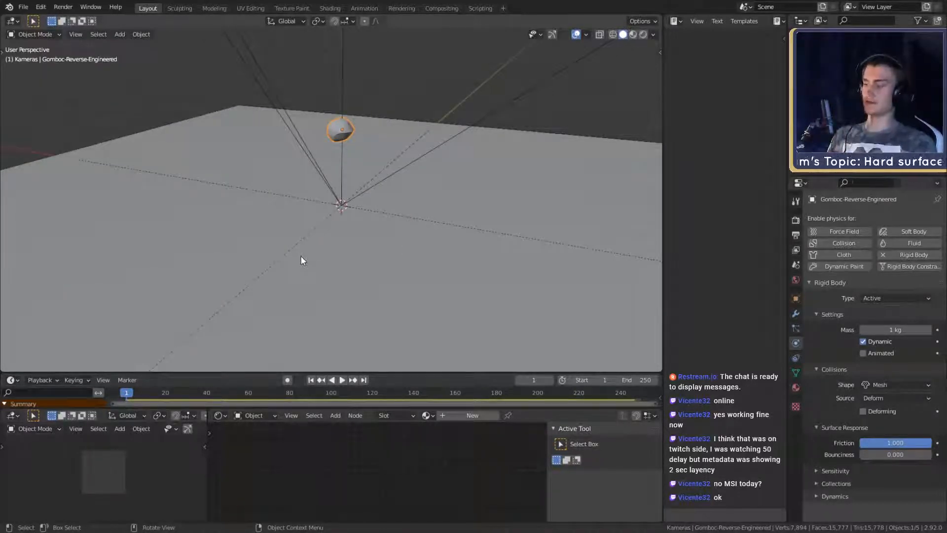
middle_click_drag(300, 256, 191, 209)
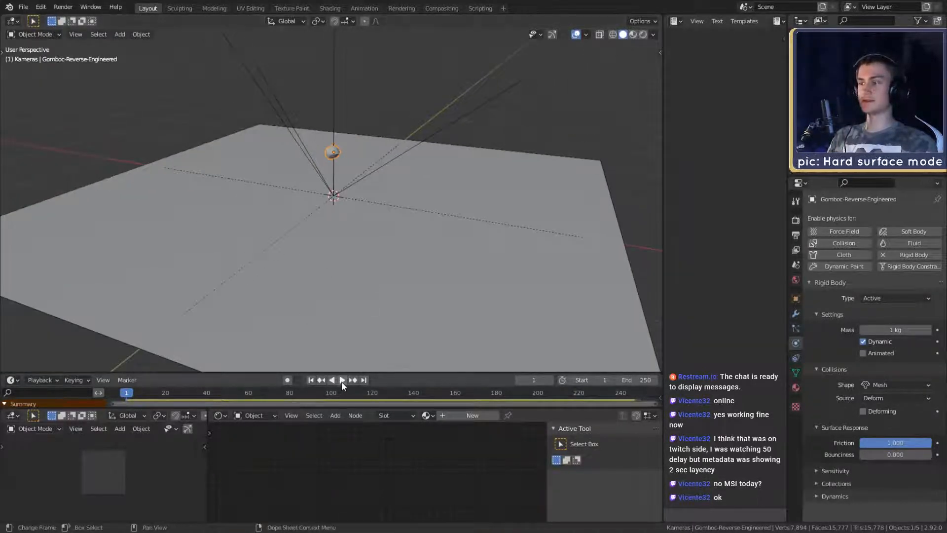
middle_click_drag(378, 221, 367, 207)
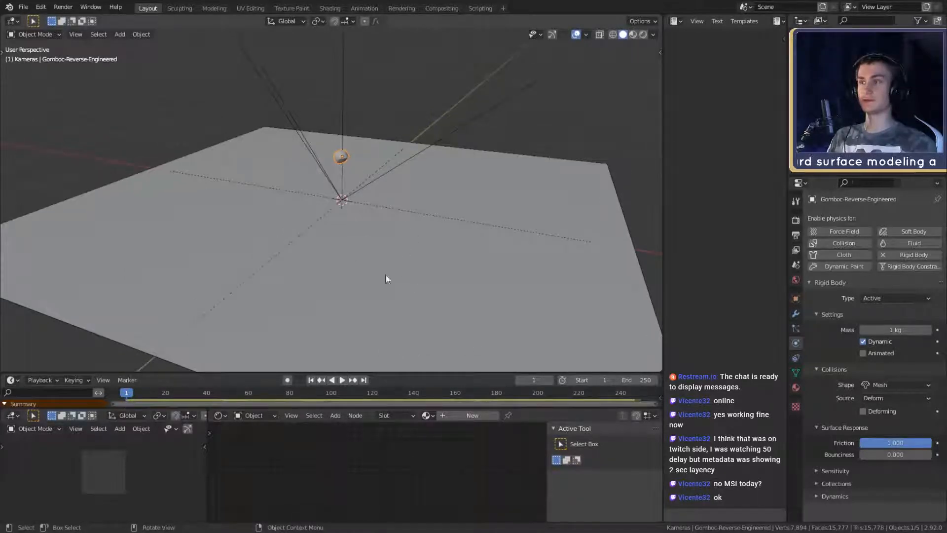
left_click(343, 380)
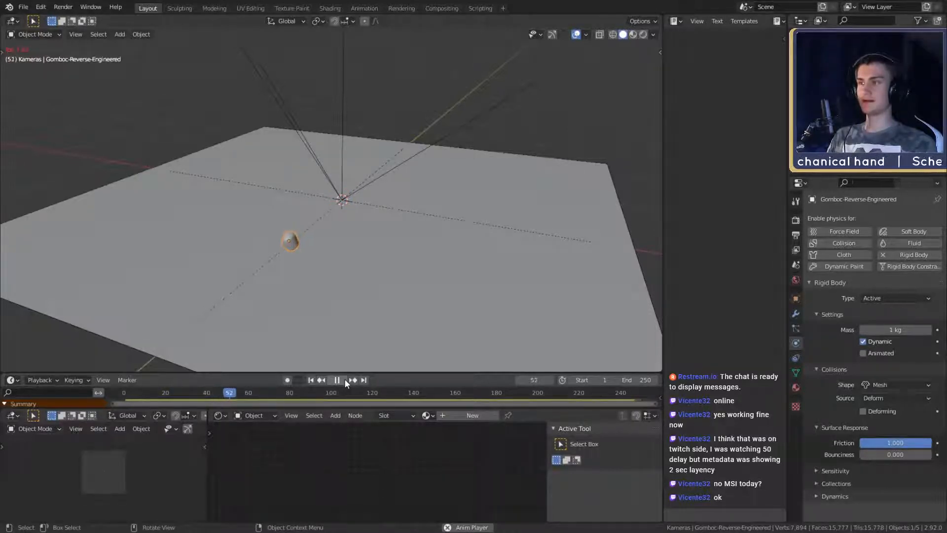
middle_click_drag(374, 297, 413, 228)
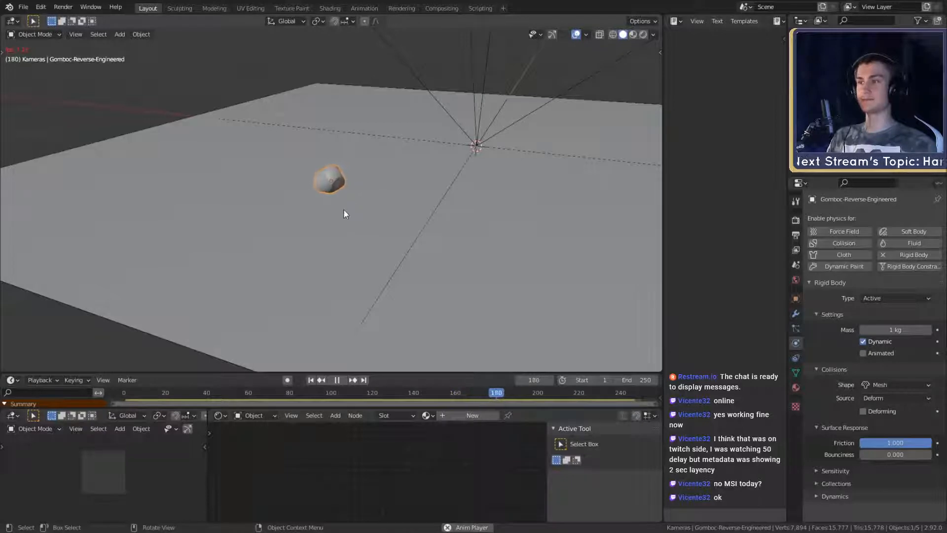
middle_click_drag(419, 206, 370, 206)
scroll(413, 217, "up", 3)
scroll(412, 217, "up", 3)
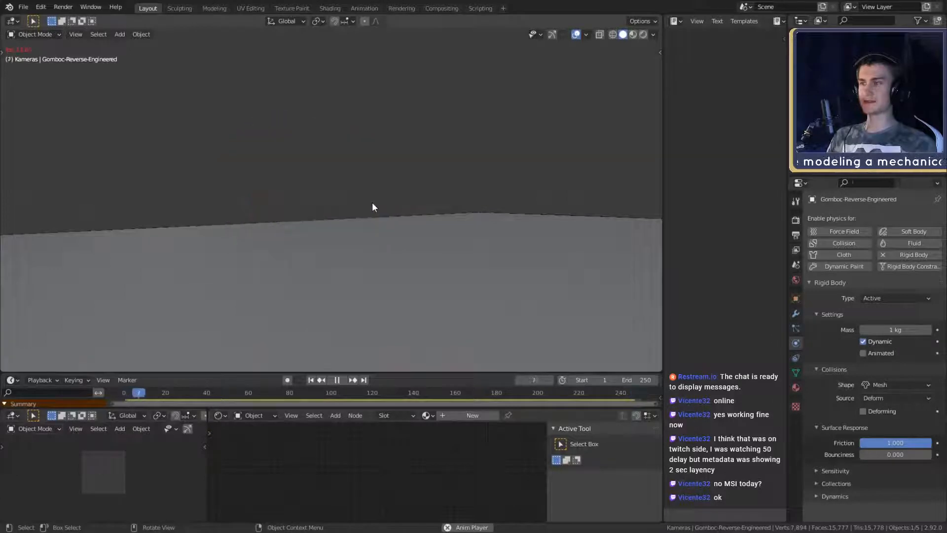
Step: Watch the looping playback of the rocking Gomboc from several angles and stop it
middle_click_drag(343, 234, 431, 229)
scroll(483, 256, "down", 7)
scroll(398, 250, "up", 5)
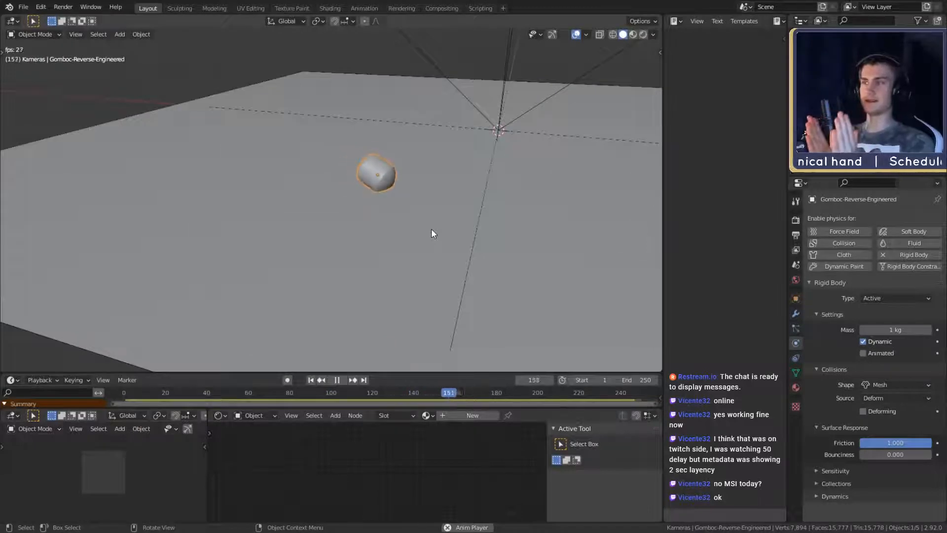
middle_click_drag(431, 229, 345, 226)
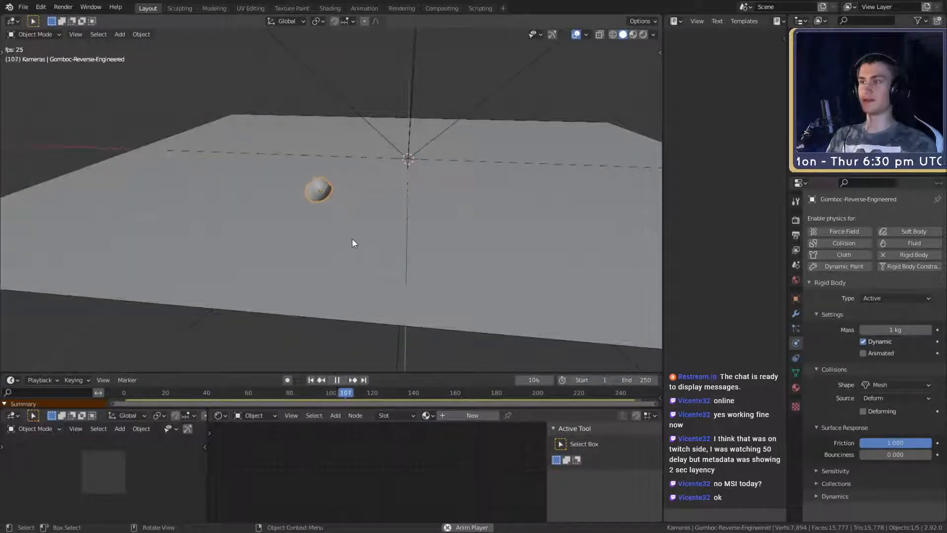
middle_click_drag(341, 208, 386, 234)
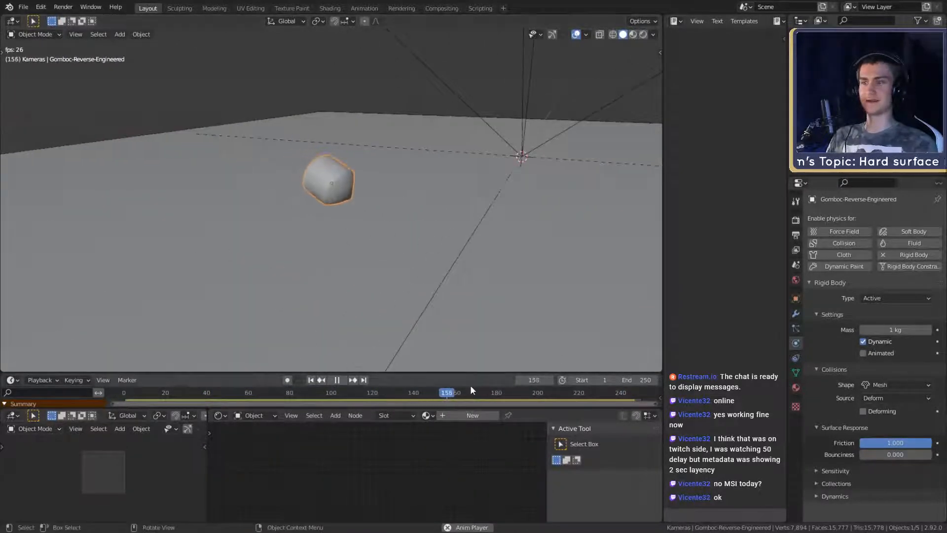
left_click(337, 380)
Step: Rewind to frame 1 and lower the Gomboc along the global Z axis to just above the ground plane
left_click(311, 379)
middle_click_drag(375, 296, 338, 211)
key("KP_Decimal")
scroll(334, 294, "down", 4)
scroll(339, 212, "down", 4)
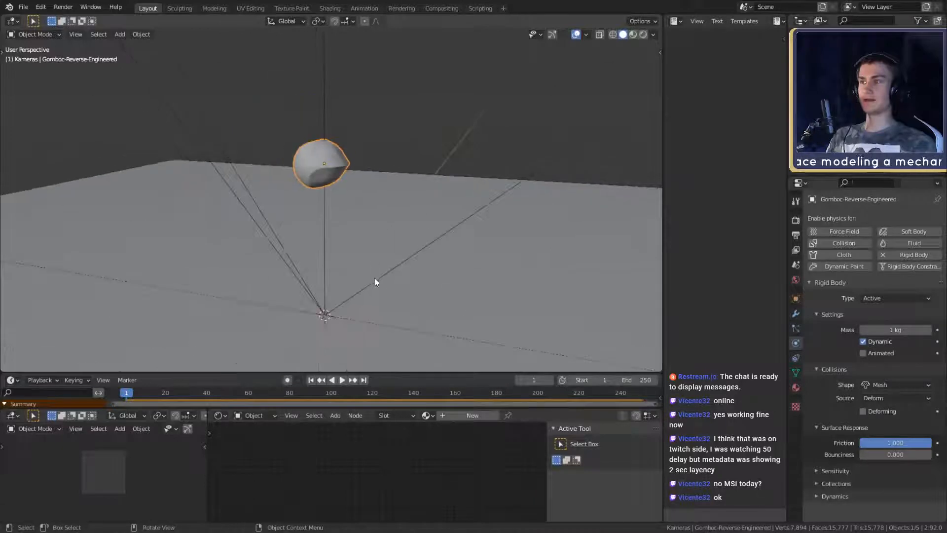
middle_click_drag(374, 277, 389, 187, "shift")
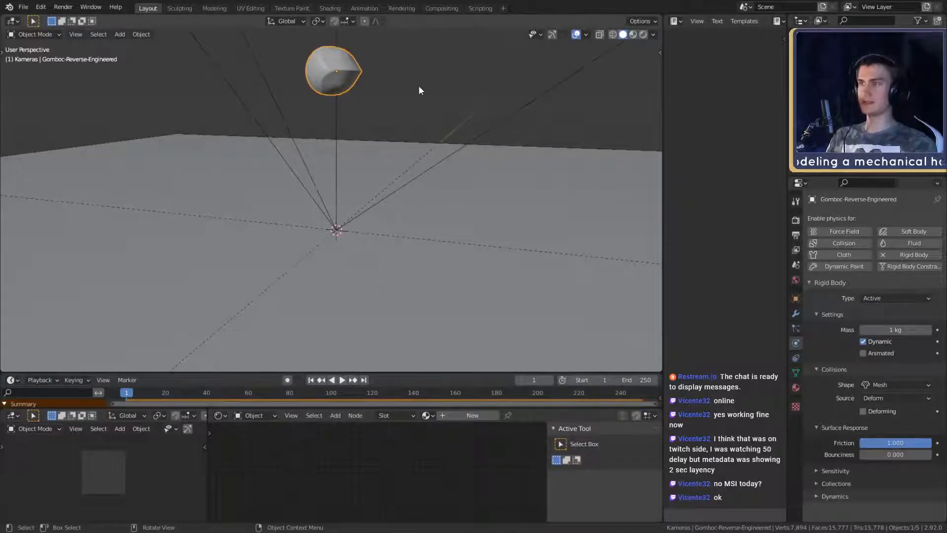
key("g")
key("z")
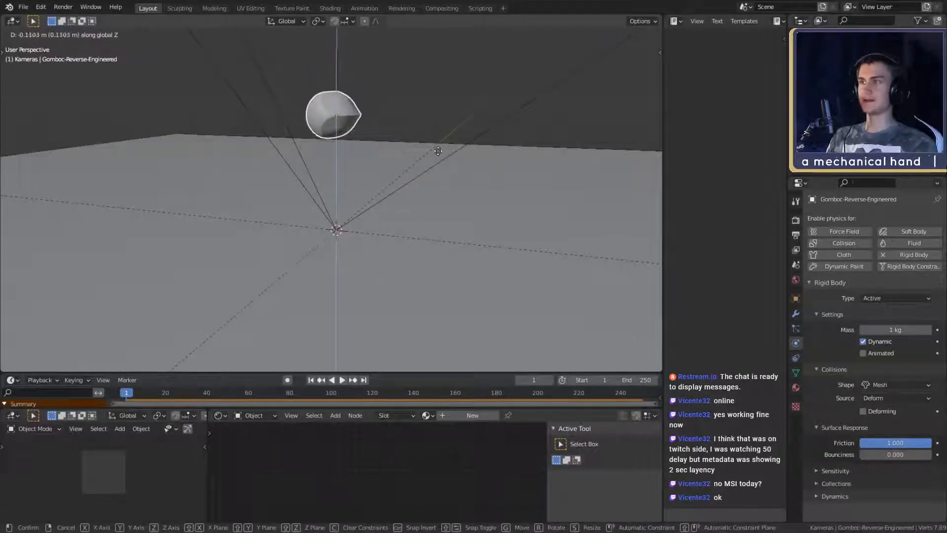
left_click(444, 230)
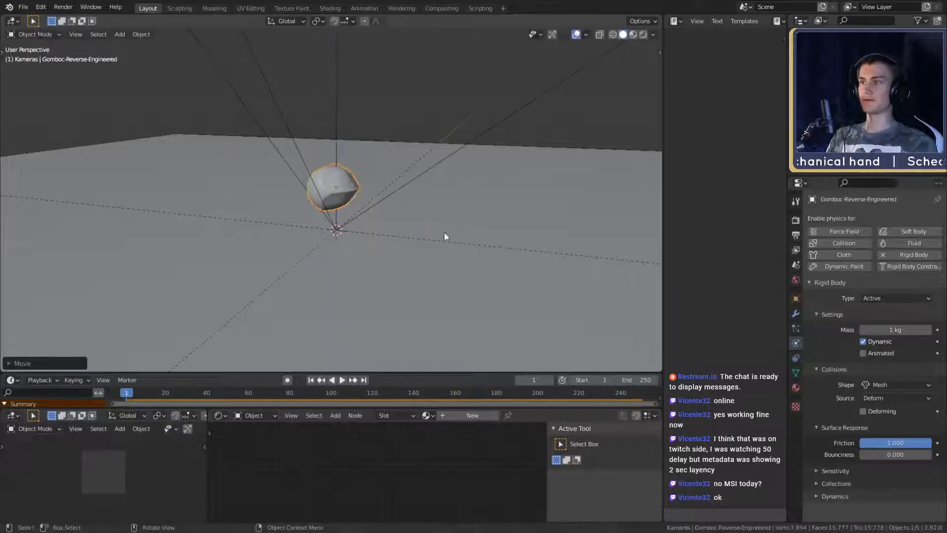
Step: Inspect the lowered Gomboc's starting position above the plane and save the simulation file
scroll(429, 235, "down", 2)
middle_click_drag(420, 234, 377, 193)
scroll(422, 222, "up", 2)
scroll(423, 221, "up", 3)
left_click(23, 7)
left_click(43, 78)
Step: Play the simulation from the lower drop height and stop it at frame 124
scroll(349, 203, "up", 2)
scroll(376, 196, "down", 5)
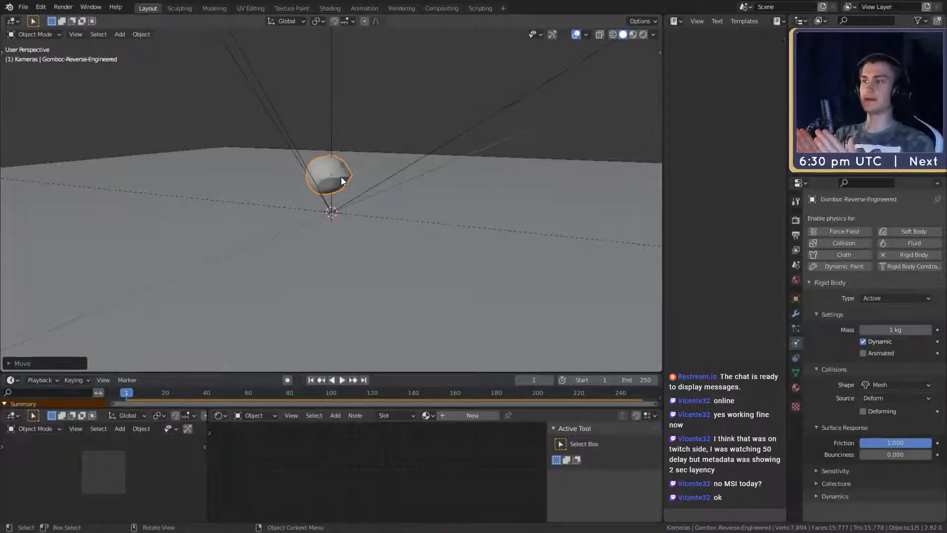
left_click(342, 380)
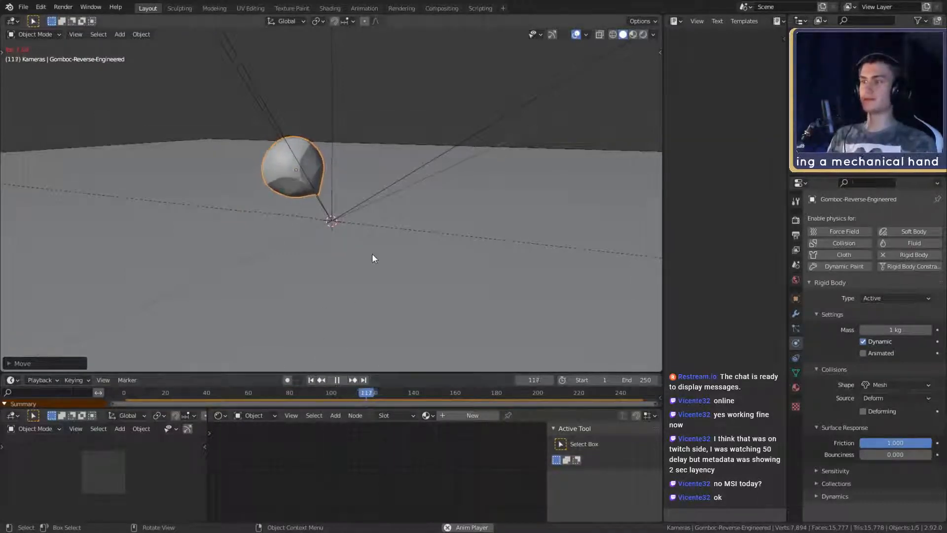
left_click(337, 380)
Step: Add a Solidify modifier to the ground plane and set its thickness to 0.027 m
middle_click_drag(345, 365, 392, 219)
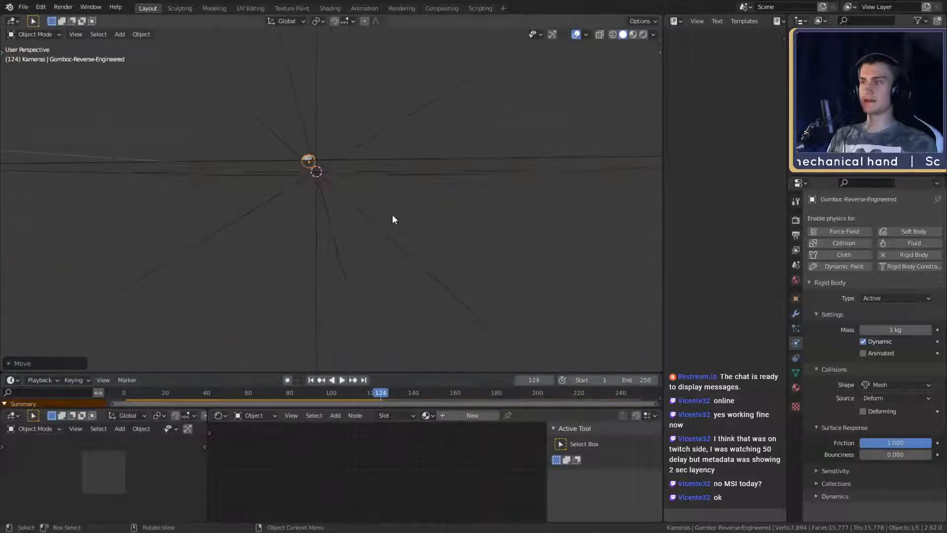
left_click(395, 165)
middle_click_drag(394, 171, 416, 212)
key("Tab")
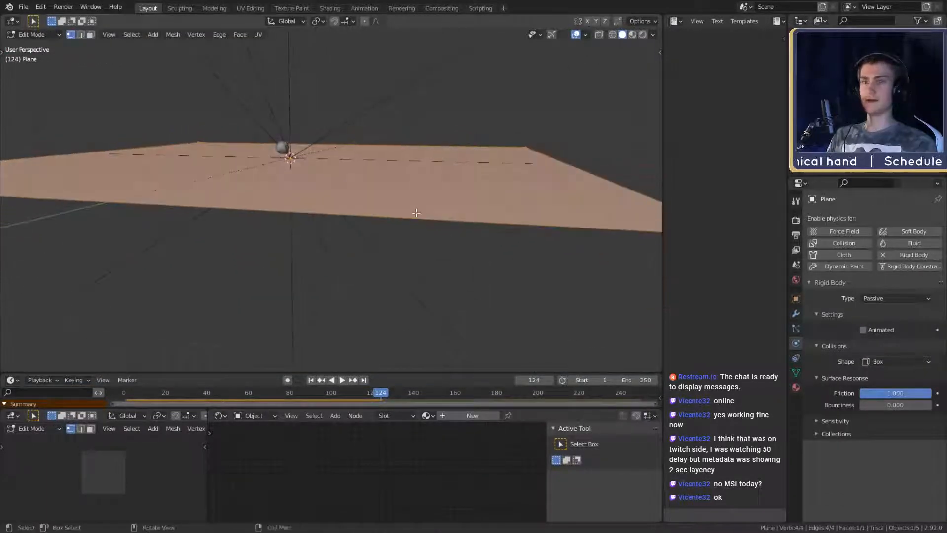
key("Tab")
left_click(796, 314)
left_click(831, 218)
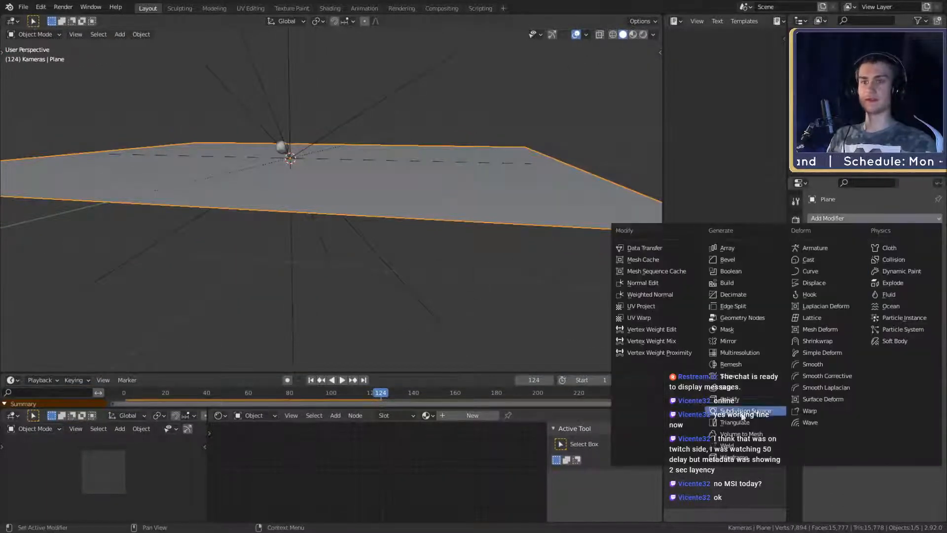
left_click(734, 399)
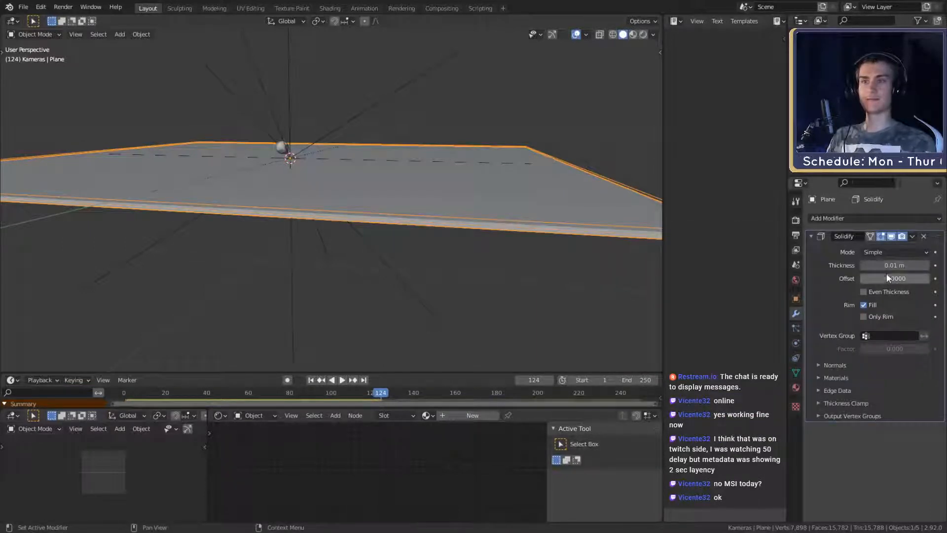
left_click_drag(886, 266, 927, 266)
Step: Raise the ground plane's mesh about 0.035 m along the global Z axis in Edit Mode
scroll(439, 261, "down", 4)
middle_click_drag(439, 259, 448, 240)
scroll(388, 253, "up", 3)
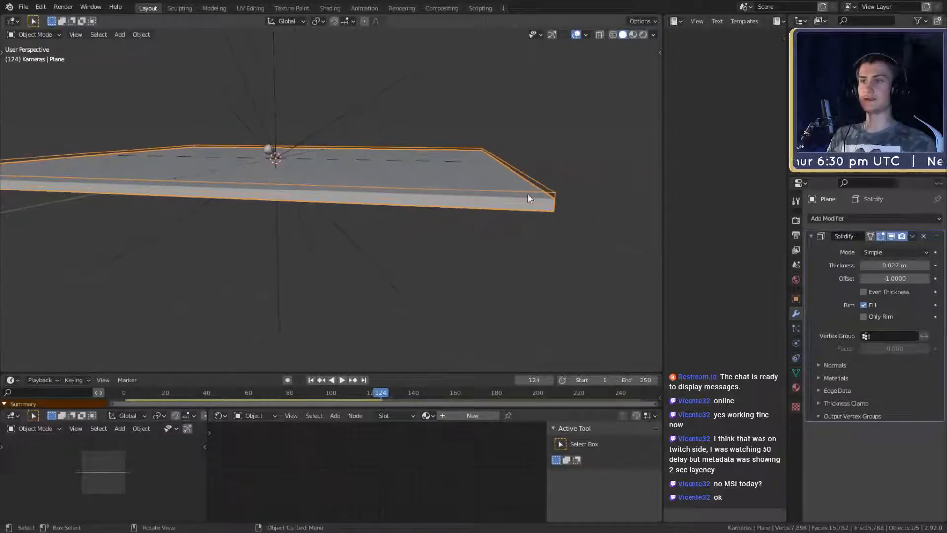
middle_click_drag(527, 197, 497, 200)
key("Tab")
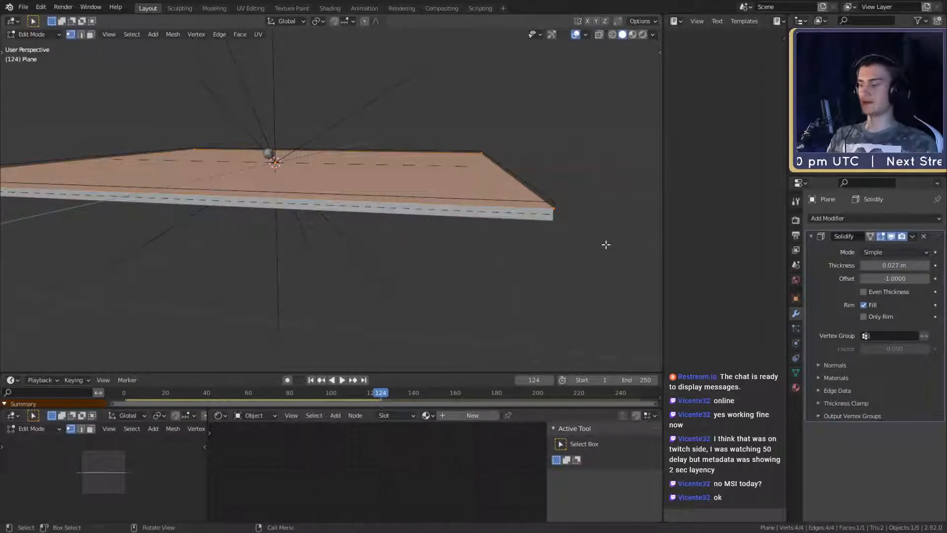
key("g")
key("z")
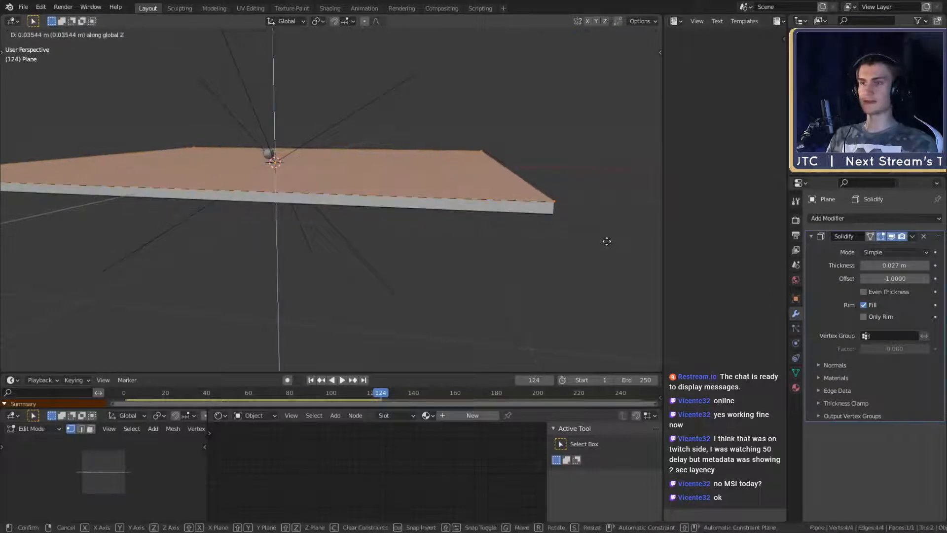
left_click(606, 241)
Step: Nudge the plane's mesh slightly along global Z to fine-tune its height, and return to Object Mode
scroll(419, 216, "up", 6)
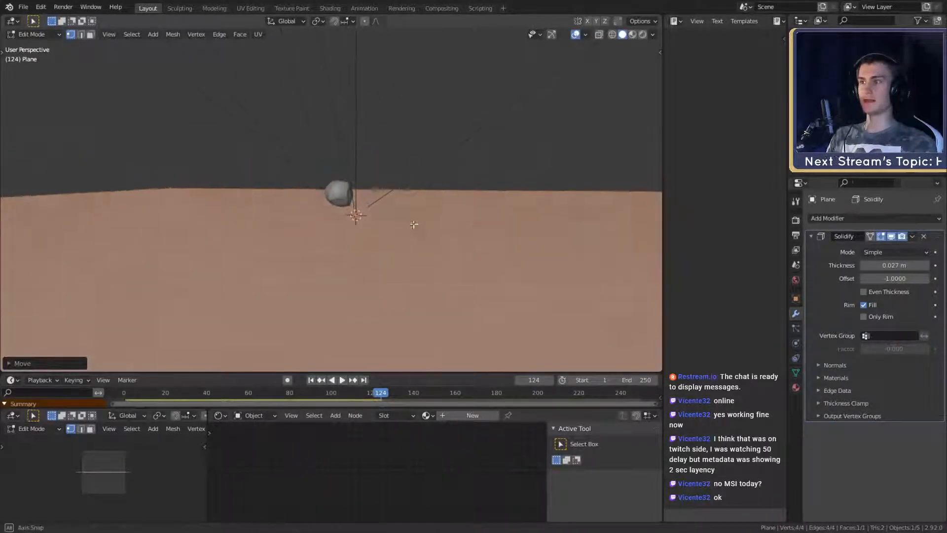
middle_click_drag(420, 216, 450, 235)
key("g")
key("z")
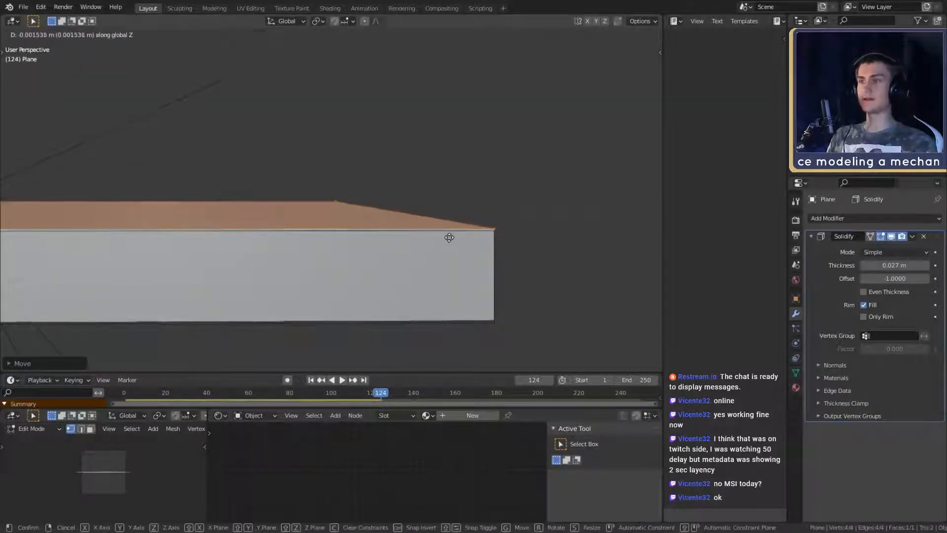
left_click(448, 239)
key("Tab")
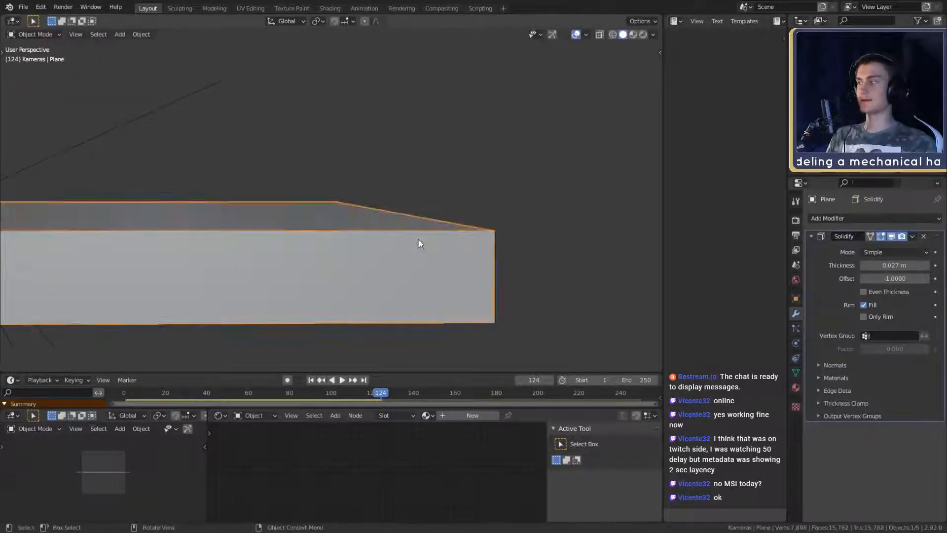
Step: Review the ground plane's rigid body physics settings, including the Sensitivity options for its collision margin
scroll(418, 239, "down", 5)
middle_click_drag(420, 237, 596, 265)
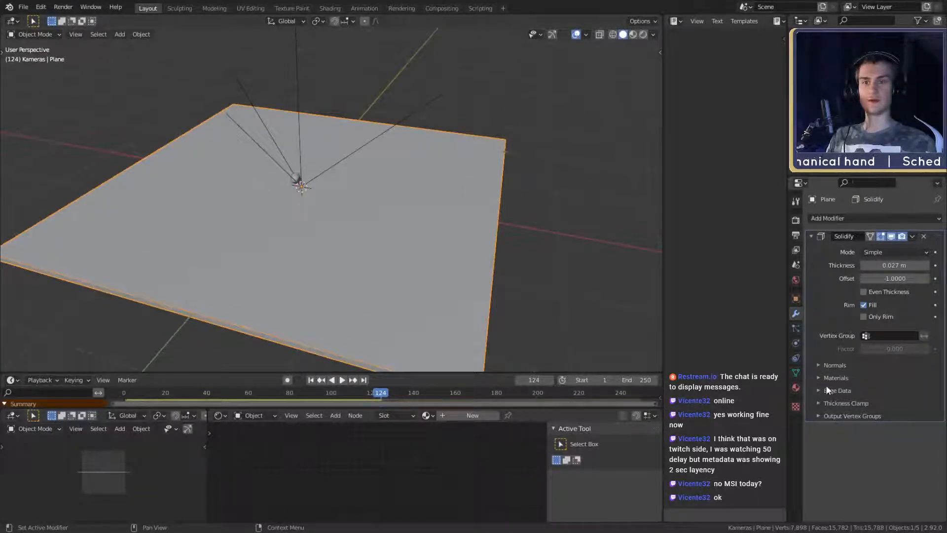
left_click(795, 357)
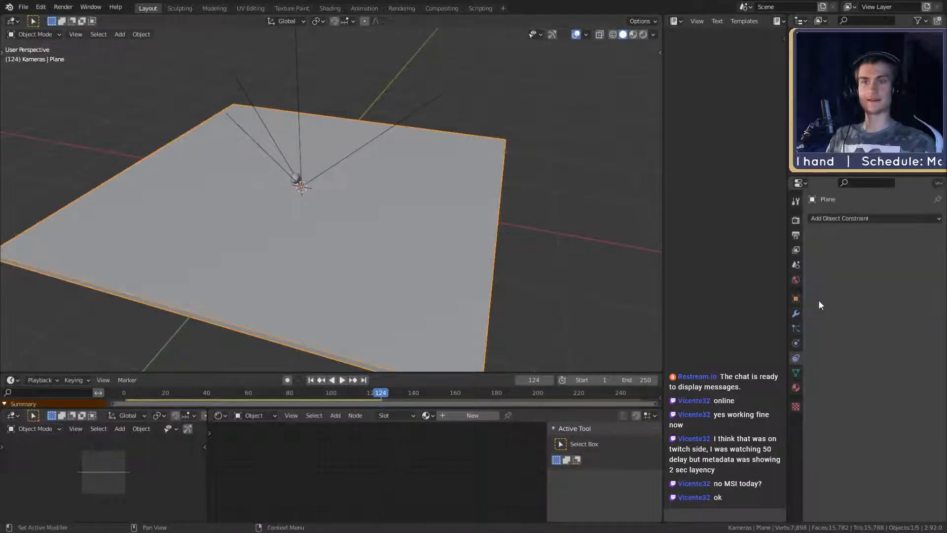
left_click(795, 343)
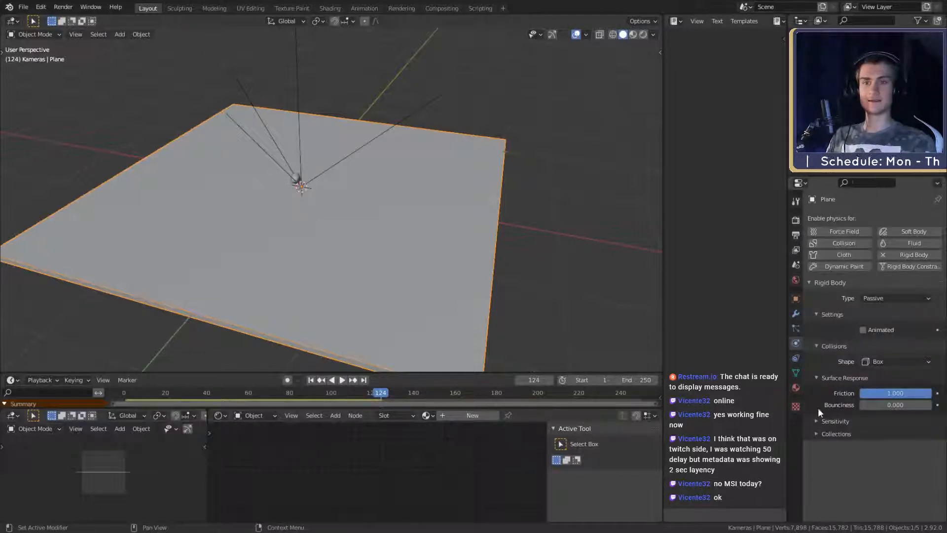
left_click(819, 421)
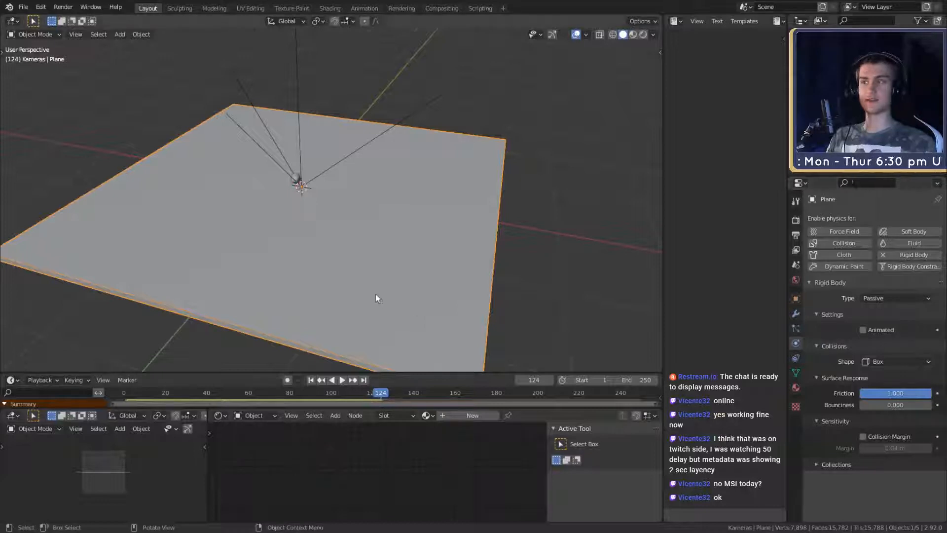
scroll(375, 294, "up", 4)
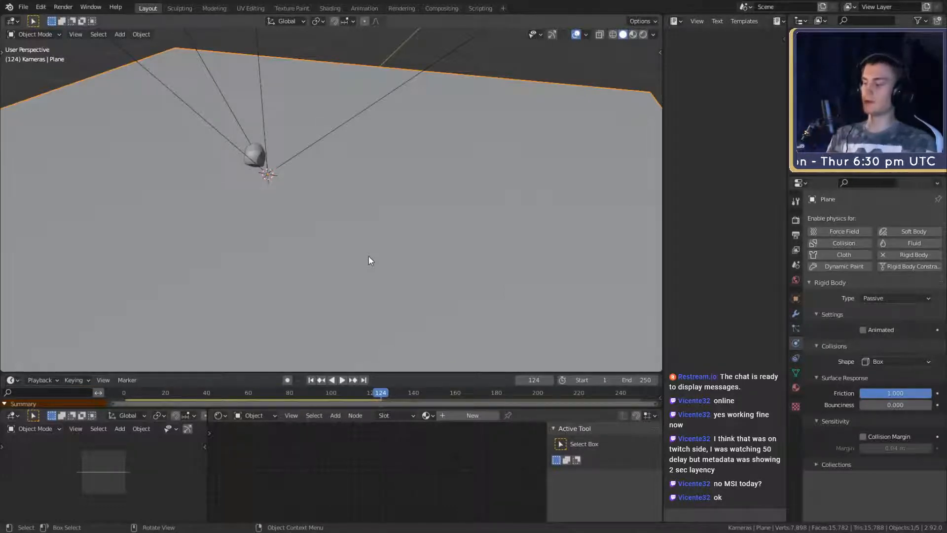
middle_click_drag(340, 215, 370, 265)
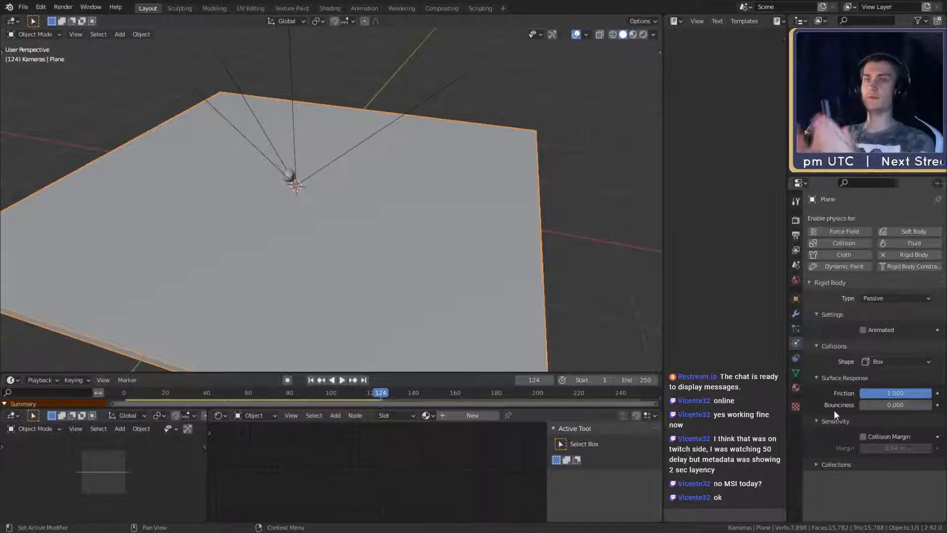
Step: Select the Gomboc and rewind the simulation to frame 1
scroll(296, 195, "up", 4)
scroll(385, 202, "up", 4)
middle_click_drag(294, 193, 407, 220, "shift")
left_click_drag(407, 220, 426, 267, "shift")
left_click(334, 214)
scroll(371, 227, "down", 5)
middle_click_drag(409, 226, 394, 227, "shift")
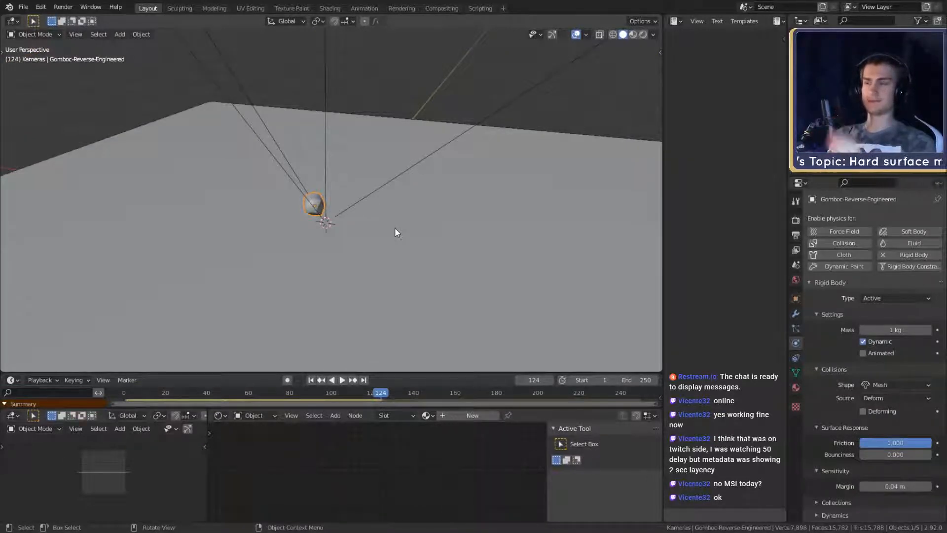
scroll(394, 227, "down", 4)
middle_click_drag(389, 227, 409, 222, "shift")
scroll(377, 215, "up", 3)
scroll(364, 199, "up", 4)
scroll(364, 200, "down", 2)
left_click(309, 379)
scroll(401, 221, "down", 3)
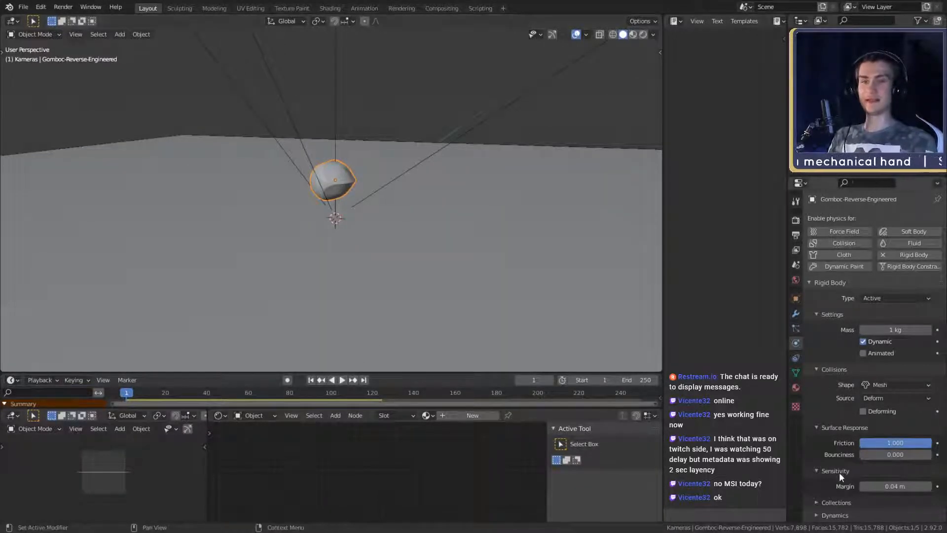
Step: Set the Gomboc's rigid body mass to 5 kg and save the file
left_click(819, 500)
scroll(830, 418, "down", 1)
left_click(818, 475)
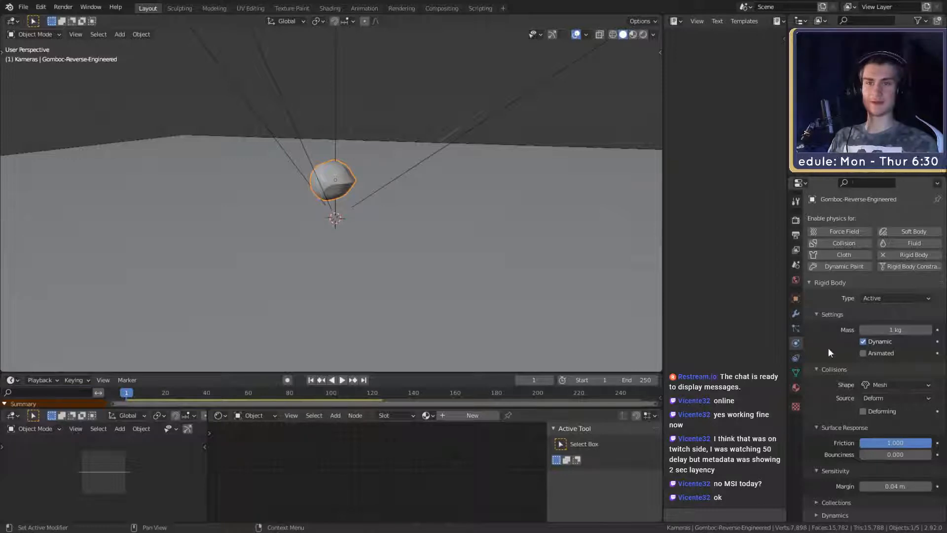
left_click(895, 330)
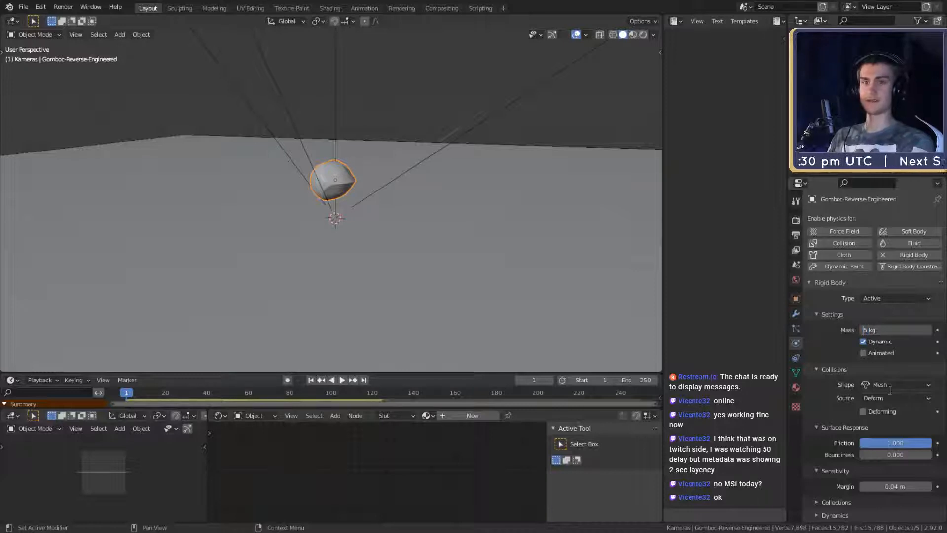
key("Return")
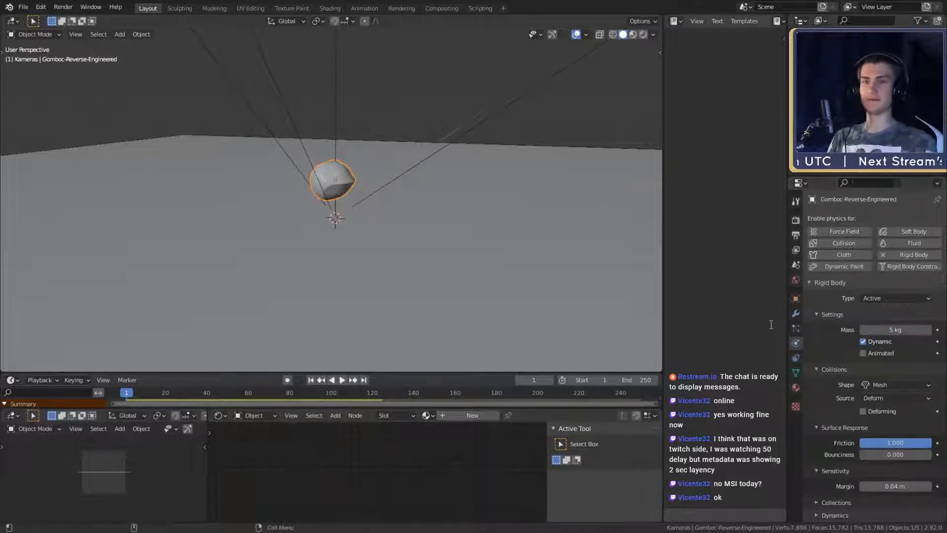
left_click(23, 7)
left_click(38, 76)
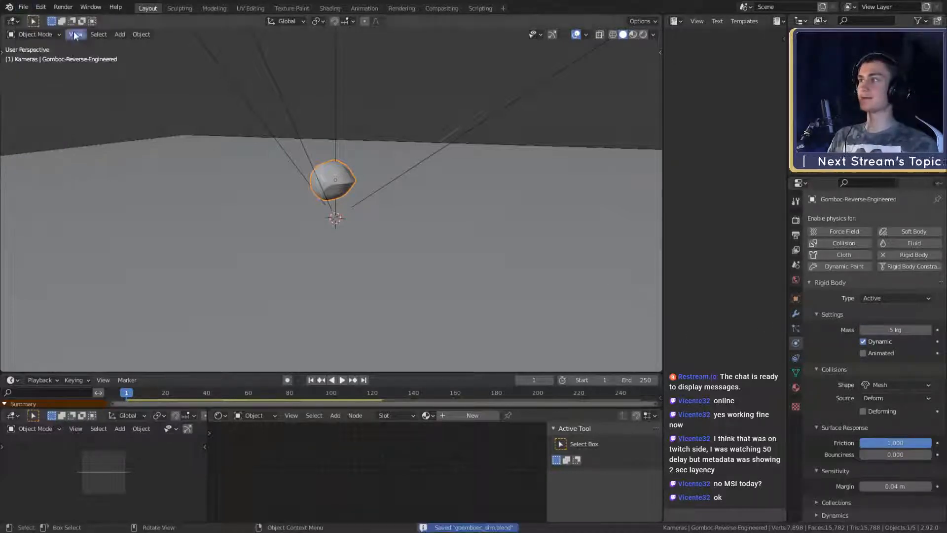
Step: Play the simulation with the heavier Gomboc, watch its motion from several angles, and stop at frame 238
left_click(342, 380)
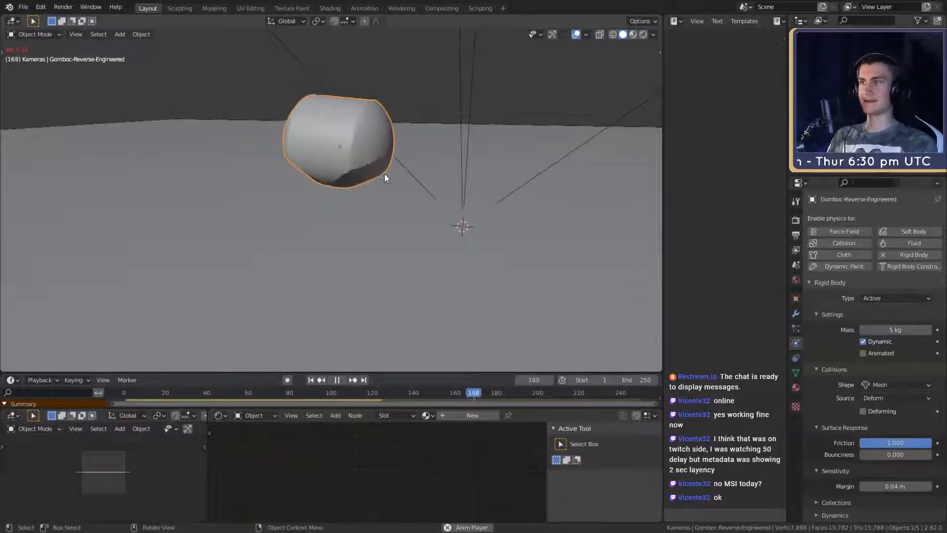
middle_click_drag(384, 173, 371, 209)
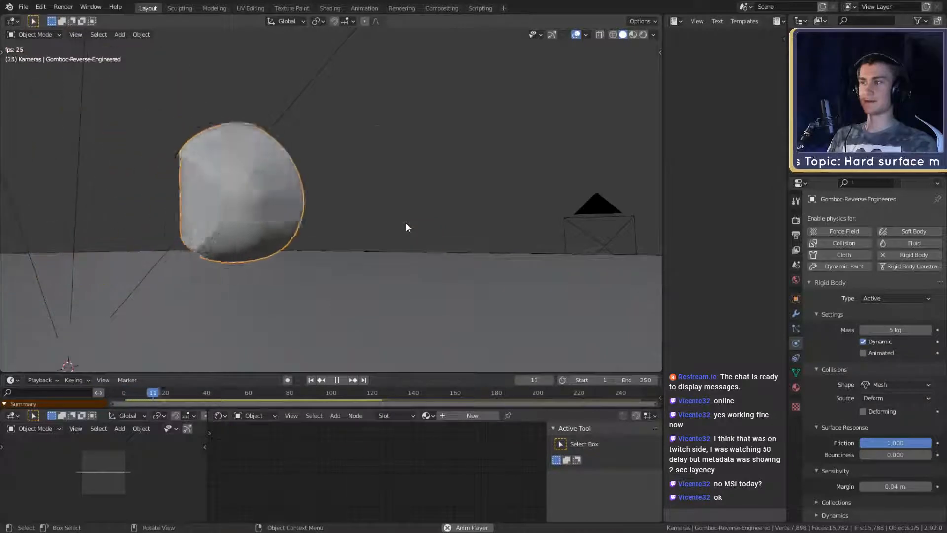
scroll(406, 223, "down", 4)
middle_click_drag(406, 223, 351, 232)
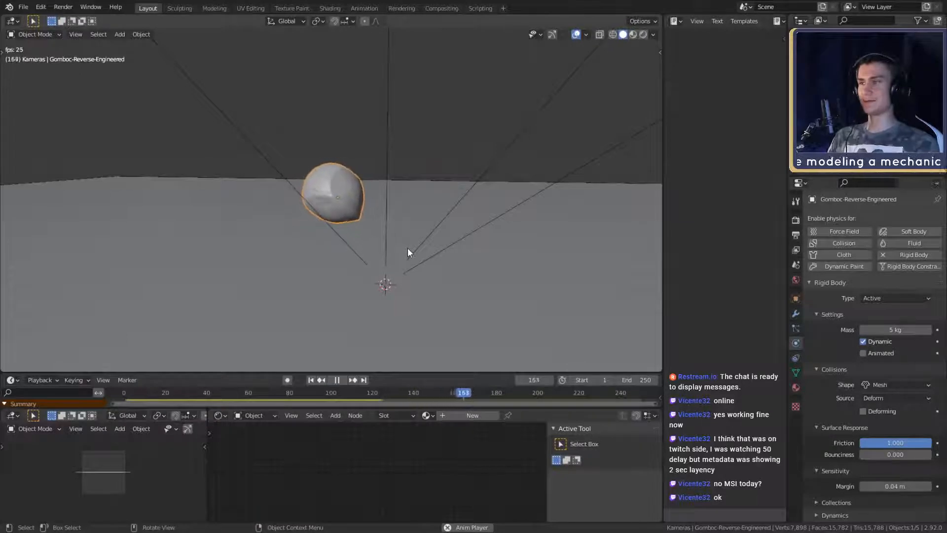
middle_click_drag(407, 247, 324, 224)
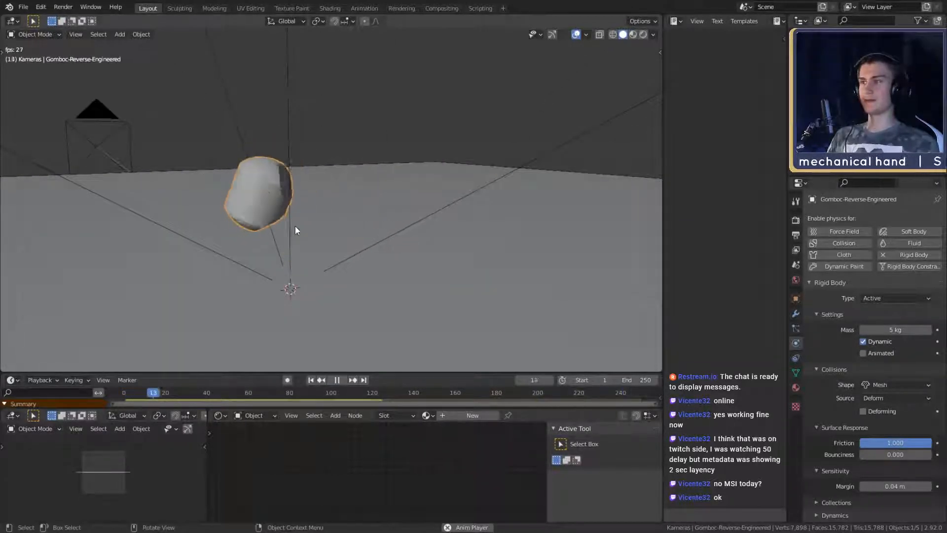
middle_click_drag(295, 227, 491, 239)
scroll(473, 246, "down", 5)
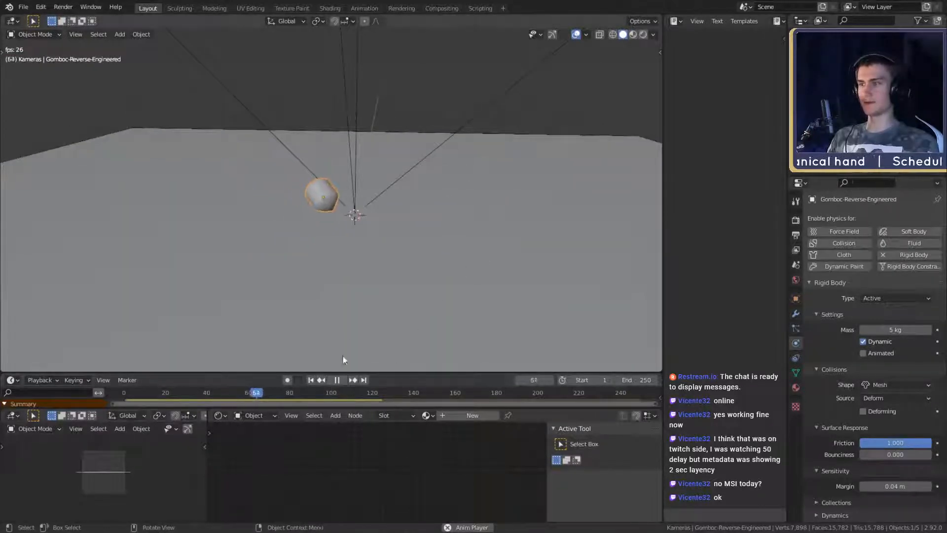
scroll(347, 218, "up", 6)
middle_click_drag(378, 214, 354, 218)
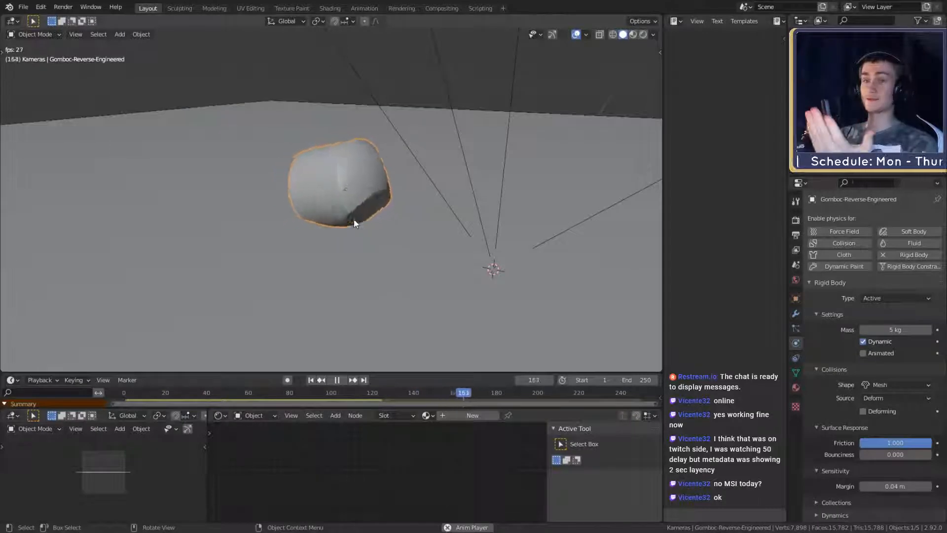
left_click(338, 381)
Step: Inspect how the Gomboc sits on the ground plane at the stopped frame
scroll(363, 241, "down", 5)
middle_click_drag(362, 239, 395, 252)
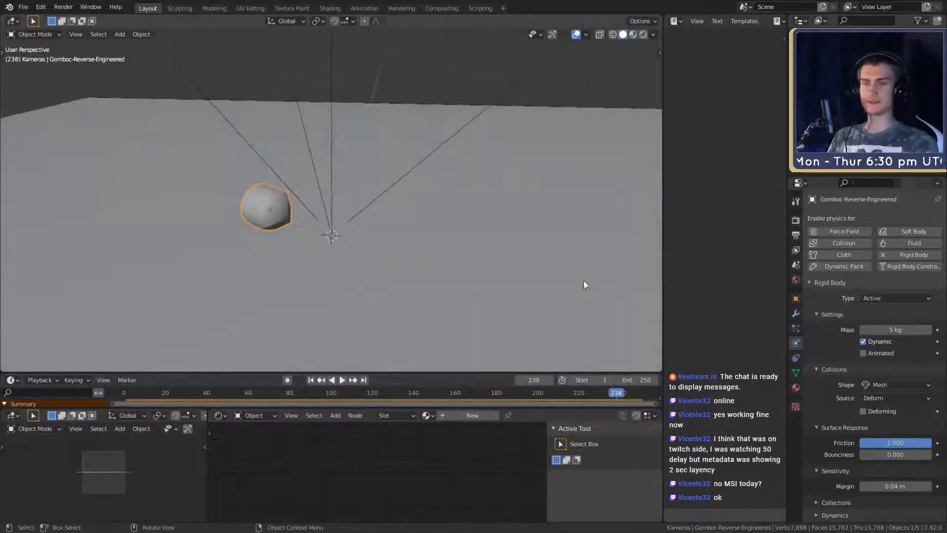
scroll(452, 239, "down", 4)
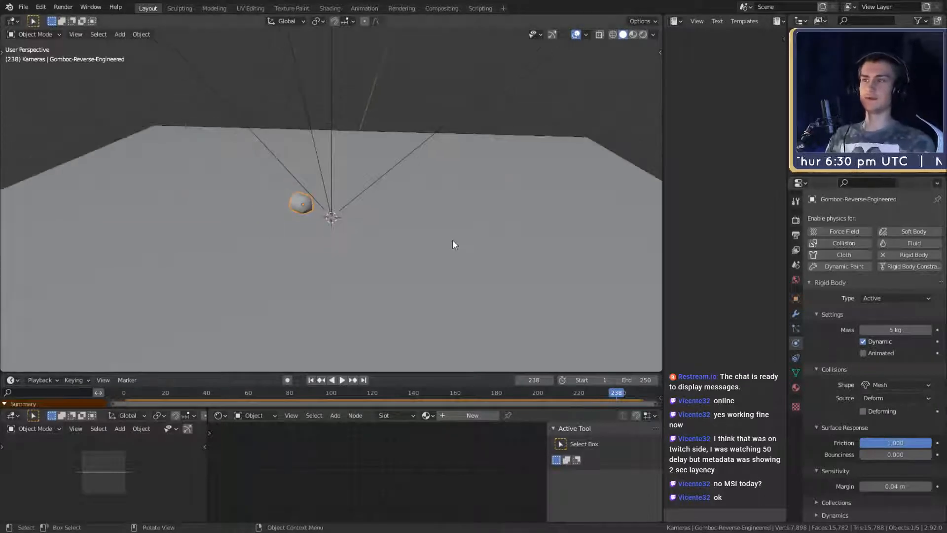
scroll(430, 243, "up", 4)
middle_click_drag(451, 239, 532, 239)
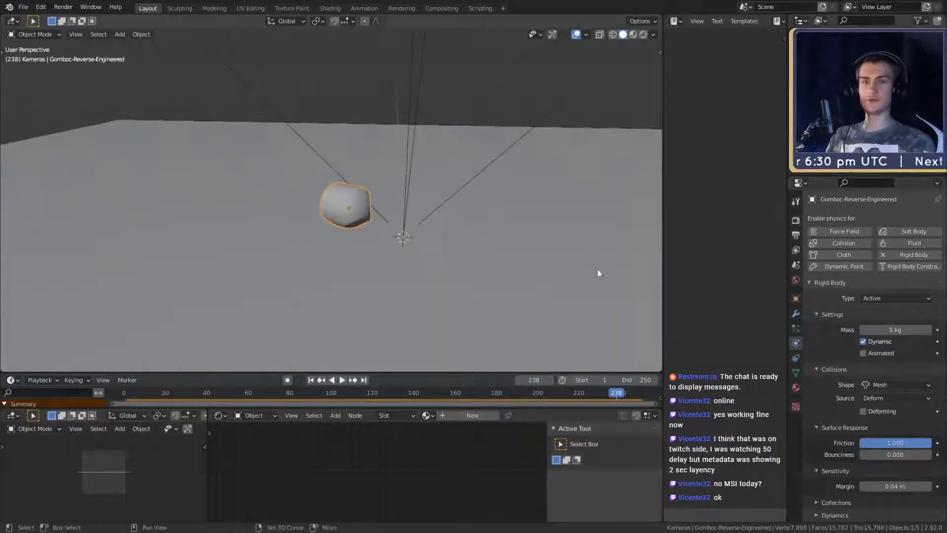
Step: Change the Gomboc's rigid body collision mesh source to Final
left_click(873, 398)
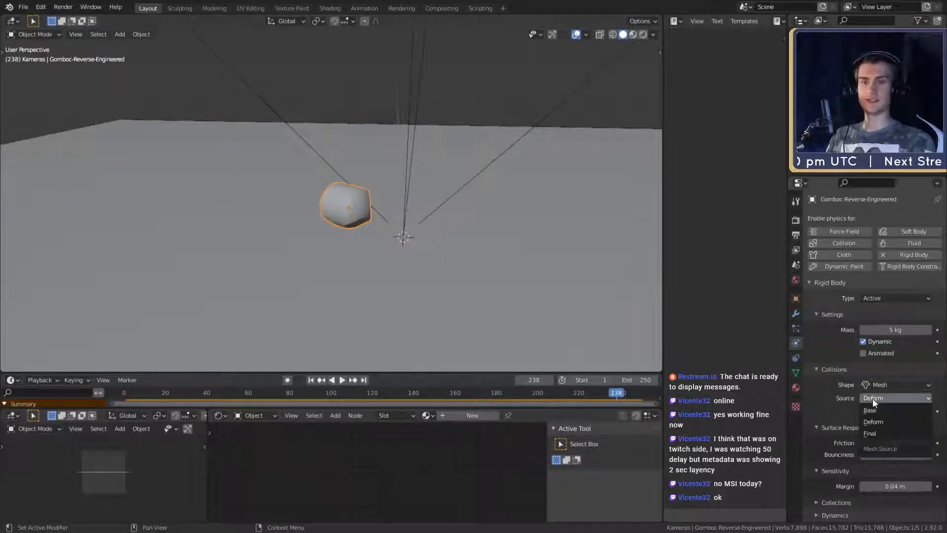
left_click(873, 433)
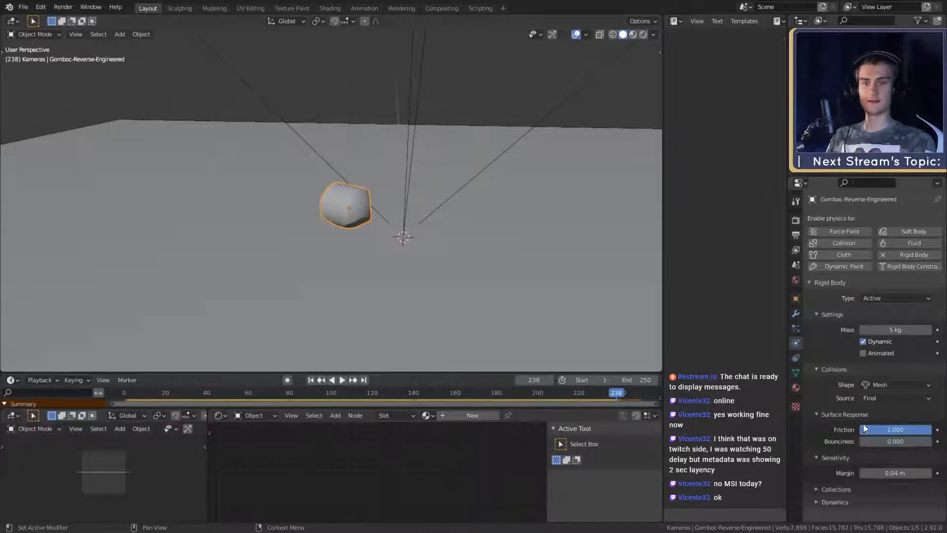
left_click(872, 397)
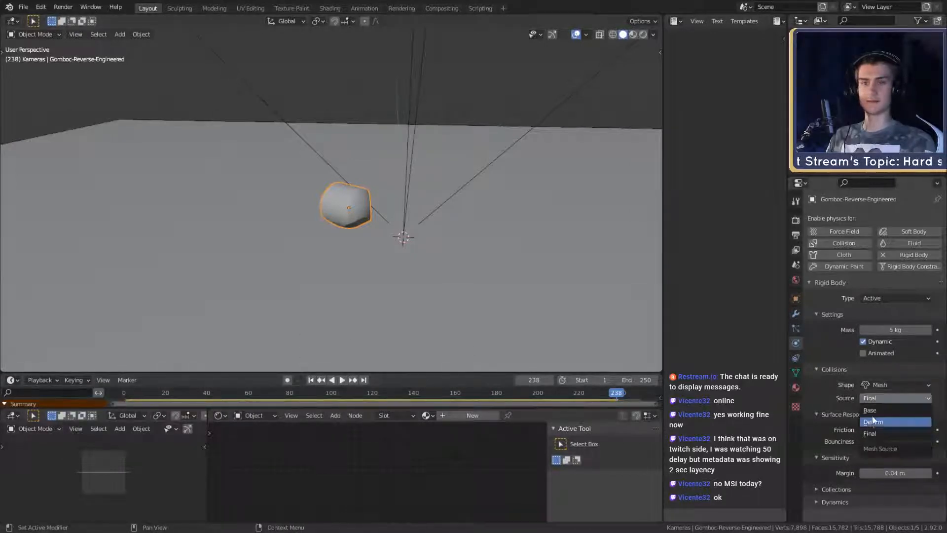
left_click(874, 423)
left_click(880, 402)
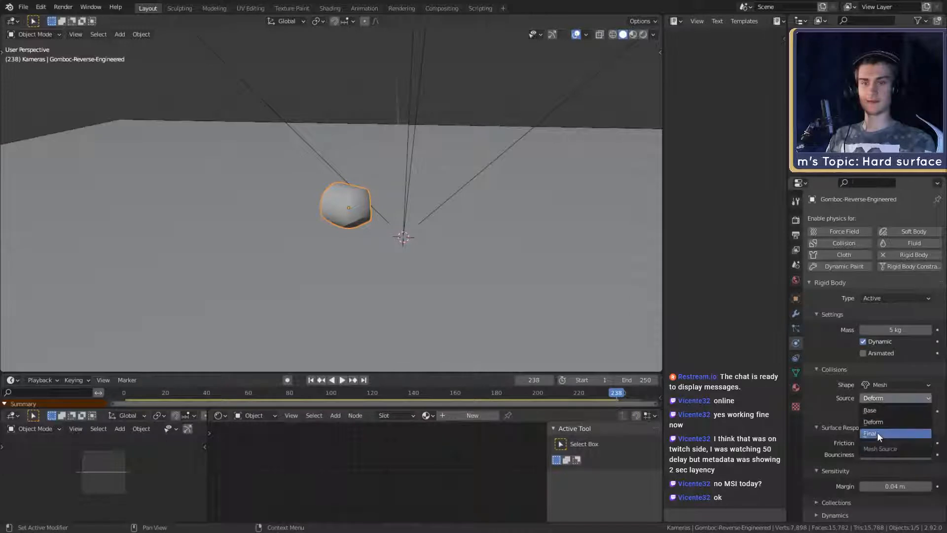
left_click(877, 432)
Step: Rewind to frame 1, play the simulation with the new collision source, and stop it at frame 200
key("shift+Left")
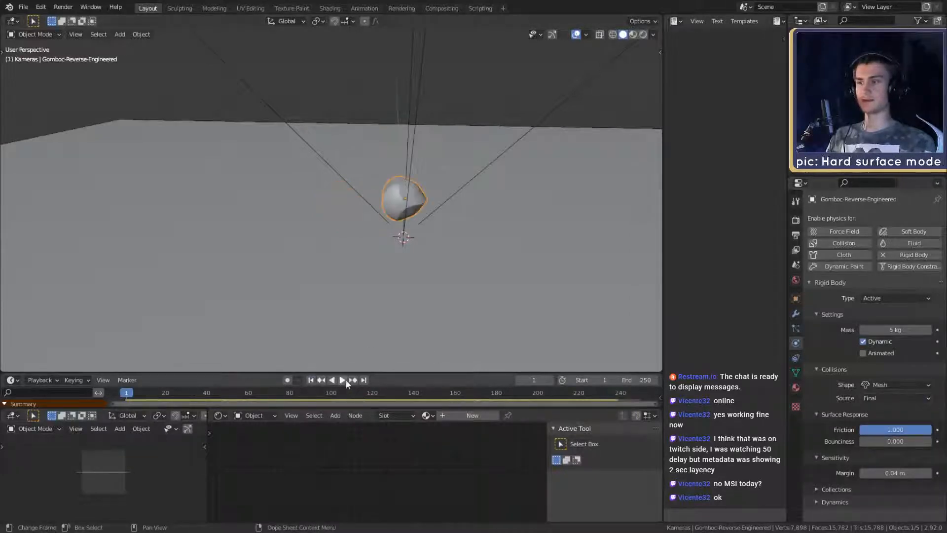
left_click(343, 379)
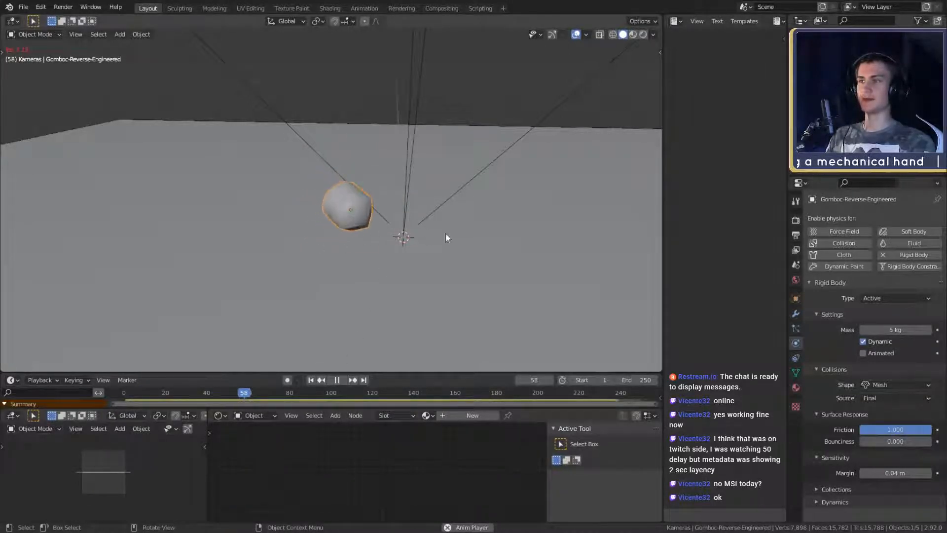
middle_click_drag(429, 235, 322, 235)
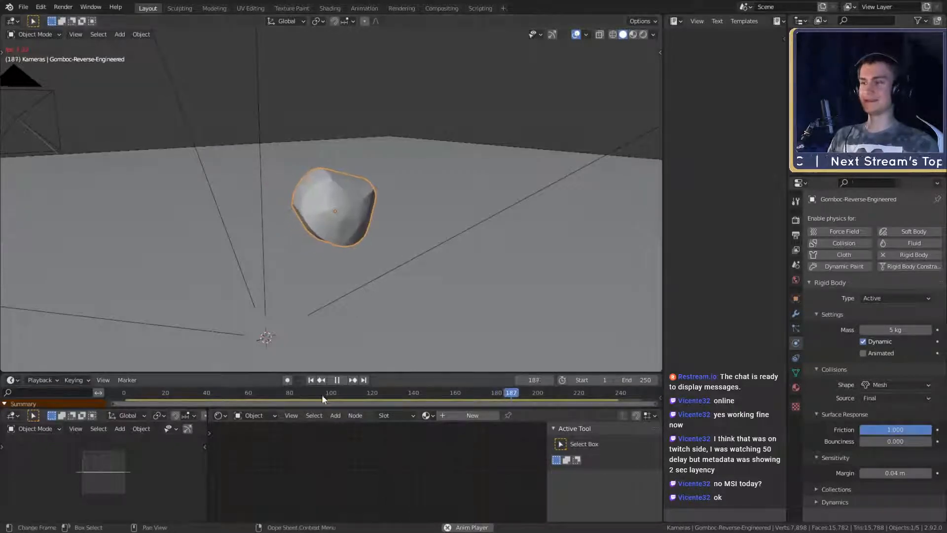
left_click(333, 380)
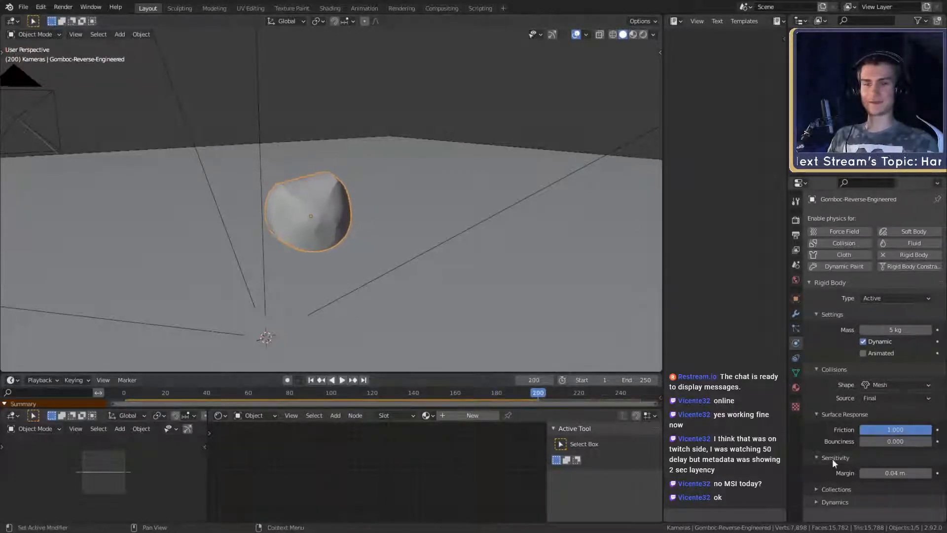
Step: Expand the Gomboc's rigid body Dynamics settings and examine the damping and collection options
left_click(818, 501)
scroll(830, 416, "down", 2)
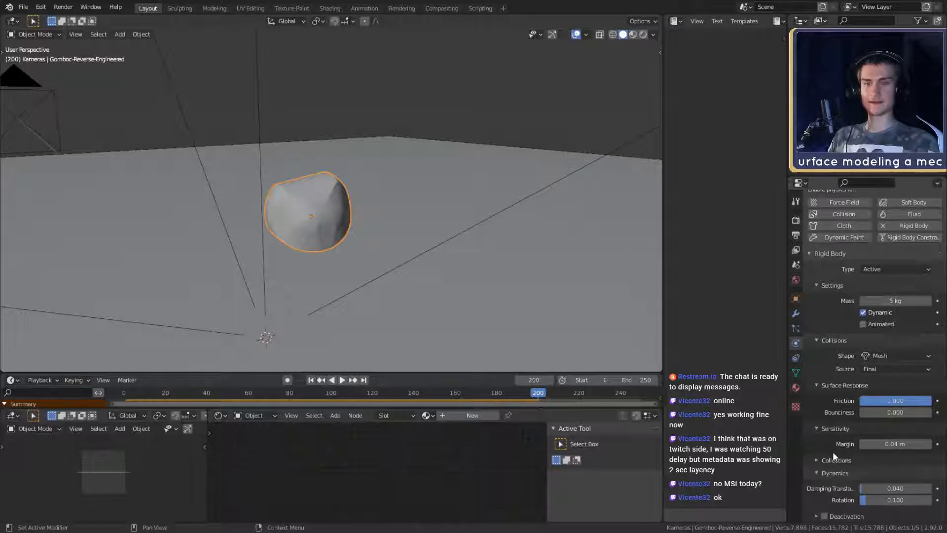
left_click(816, 459)
left_click(818, 459)
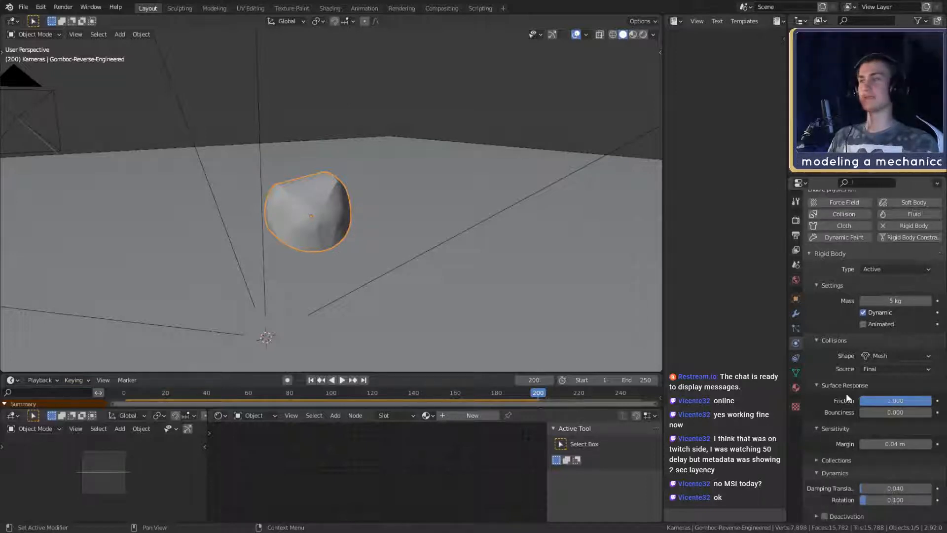
scroll(840, 376, "up", 2)
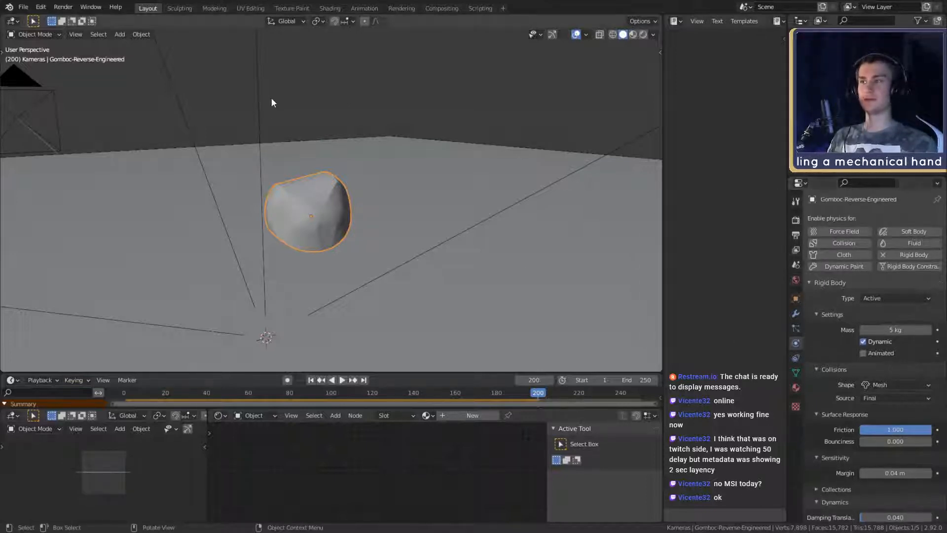
Step: Resume the simulation from frame 200, watch the Gomboc from another angle, stop playback and return to frame 1
key("alt+a")
left_click(309, 204)
left_click(342, 380)
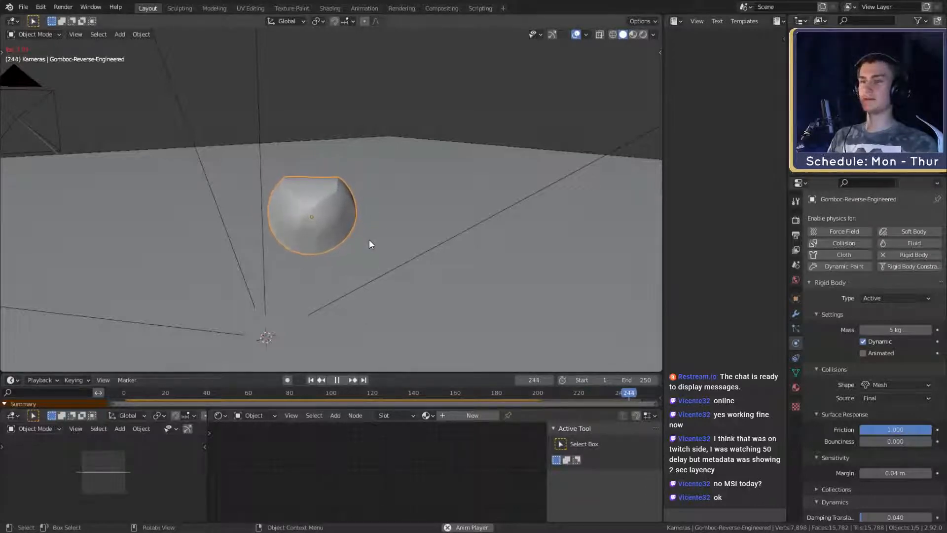
middle_click_drag(351, 349, 433, 275)
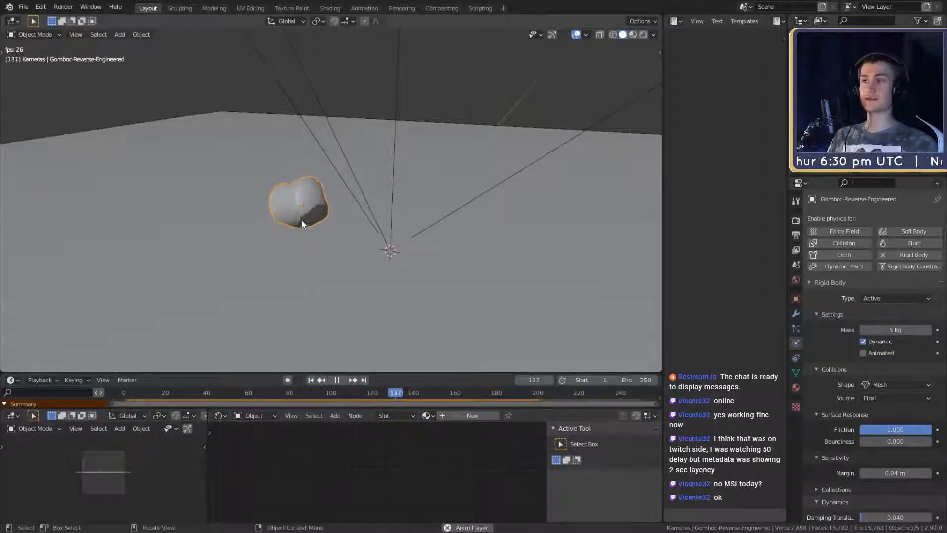
left_click(337, 381)
key("shift+Left")
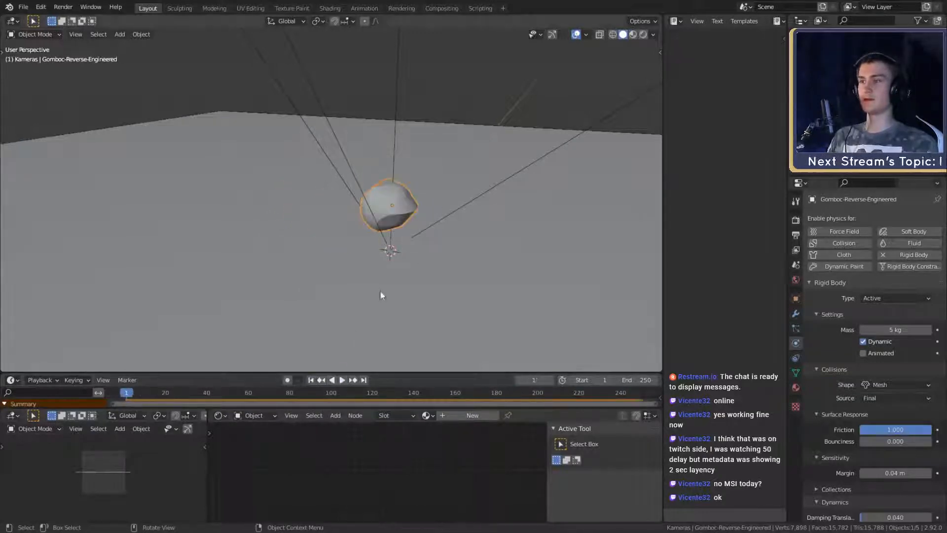
Step: Raise the Gomboc along the Z axis, higher above the ground plane
left_click(354, 213)
middle_click_drag(354, 213, 412, 247)
key("g")
key("z")
left_click(421, 233)
scroll(407, 230, "down", 4)
scroll(413, 247, "up", 3)
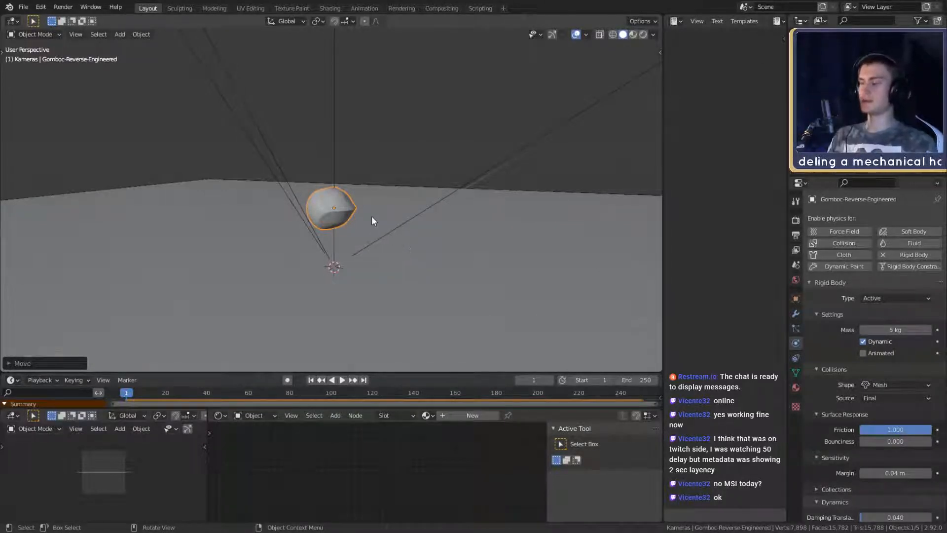
scroll(372, 215, "up", 3)
middle_click_drag(373, 217, 376, 204)
middle_click_drag(384, 243, 382, 222, "shift")
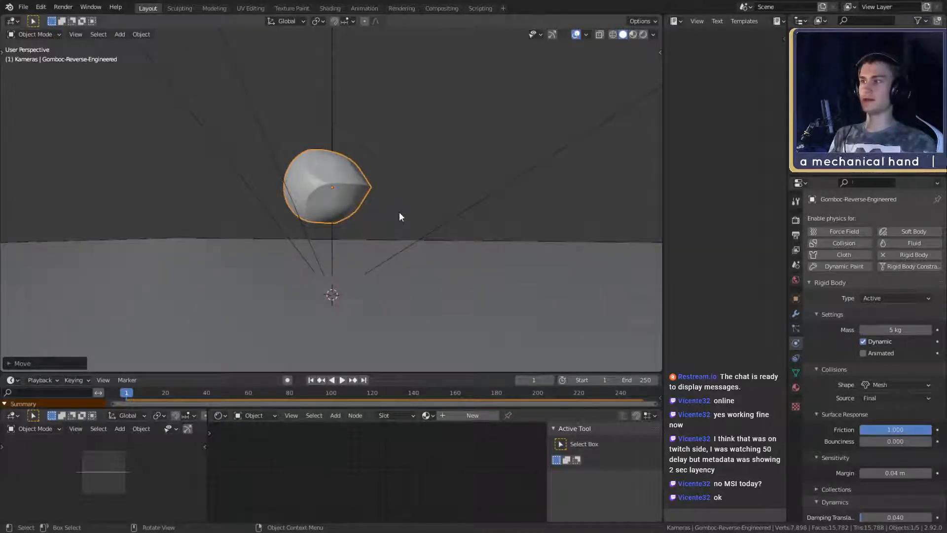
Step: Keep the Gomboc selected and save the current Blender file
left_click(399, 213)
left_click(364, 193)
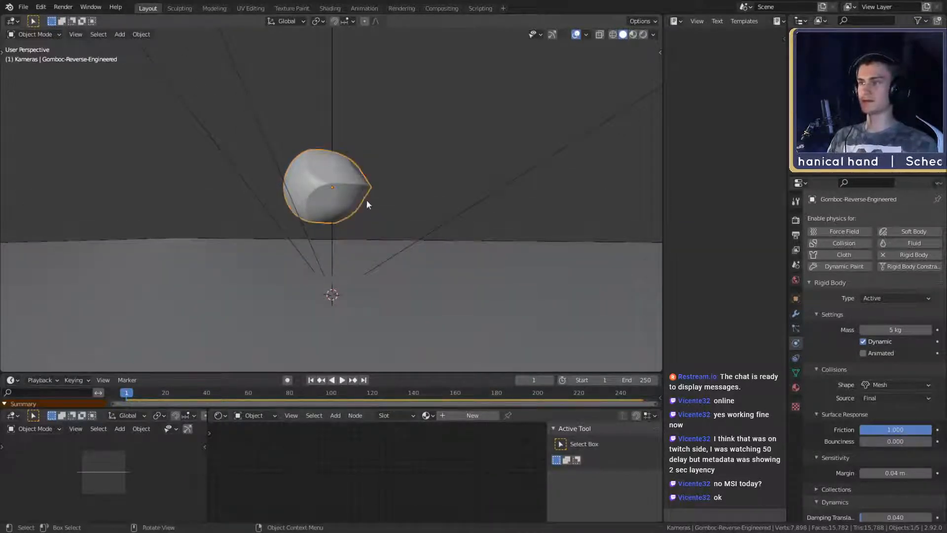
middle_click_drag(366, 201, 397, 217)
left_click(23, 7)
left_click(40, 75)
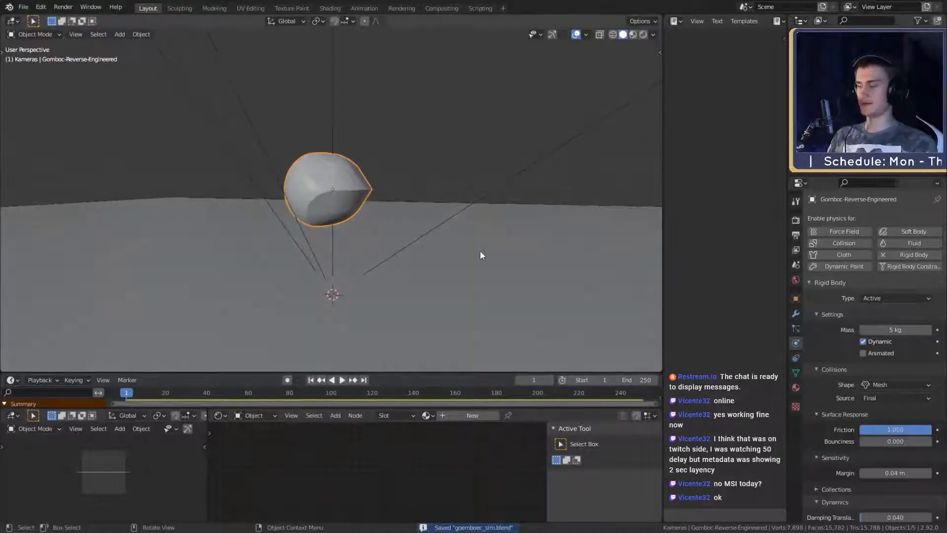
Step: Rotate the Gomboc by -90° about the global Y axis
key("r")
key("y")
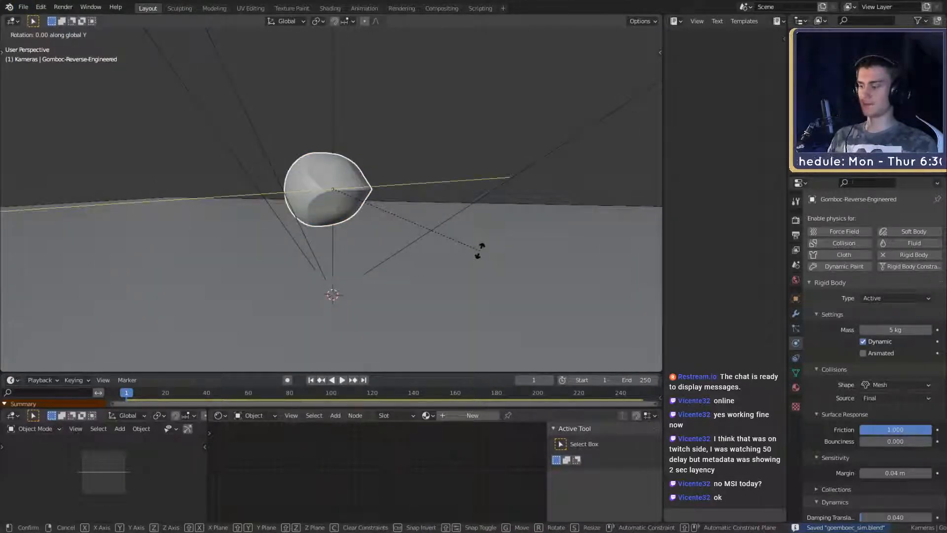
type("90")
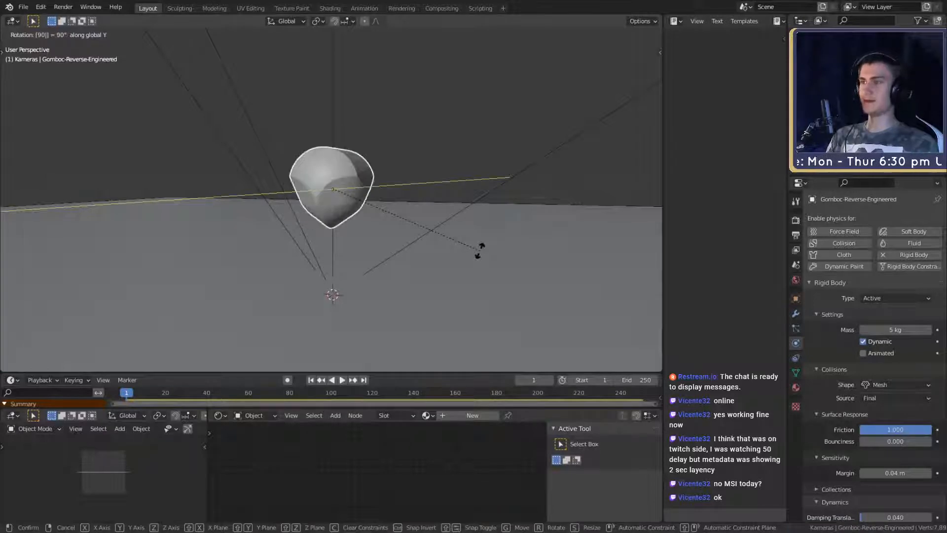
key("minus")
key("Return")
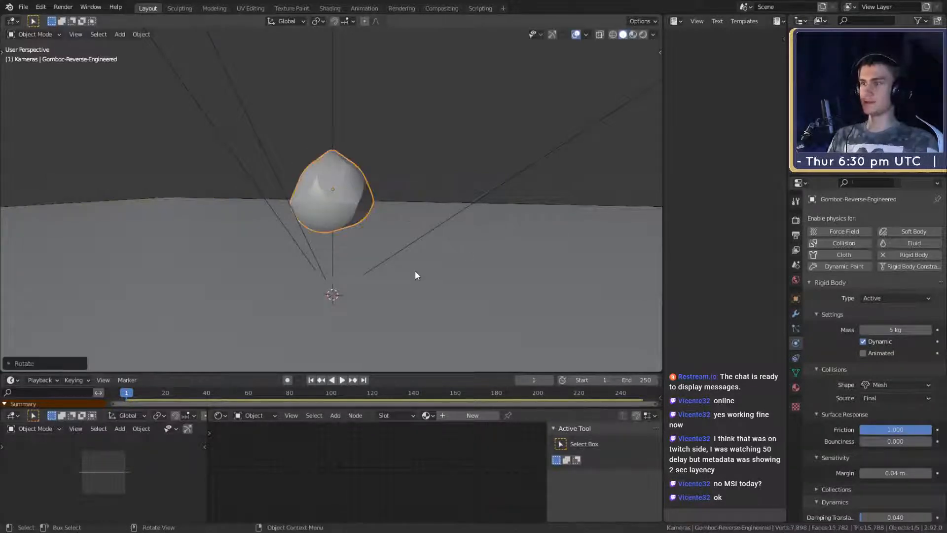
Step: Play the simulation with the Gomboc's new orientation and follow its fall and rocking from several angles
middle_click_drag(415, 270, 414, 232)
scroll(445, 237, "up", 3)
scroll(420, 261, "up", 5)
middle_click_drag(338, 223, 385, 306)
scroll(418, 218, "down", 5)
left_click(341, 380)
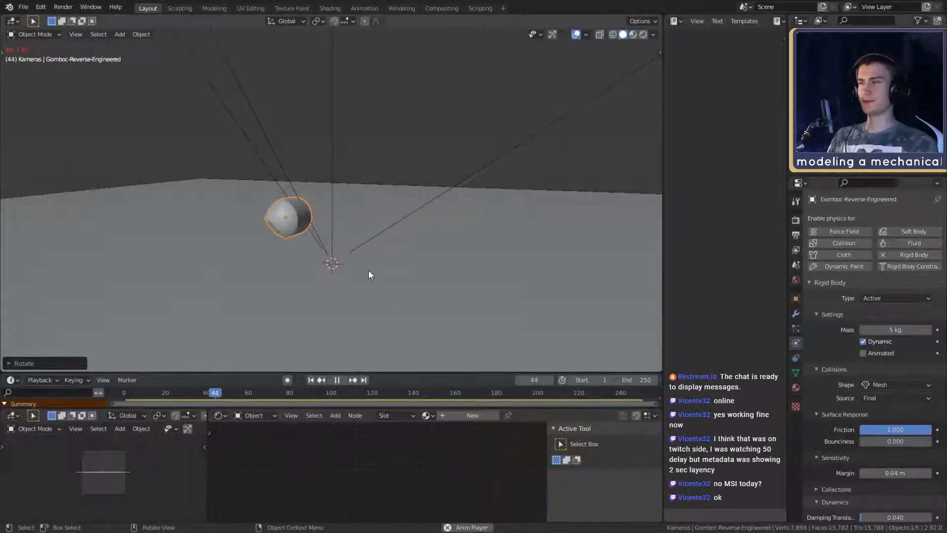
middle_click_drag(368, 270, 472, 239)
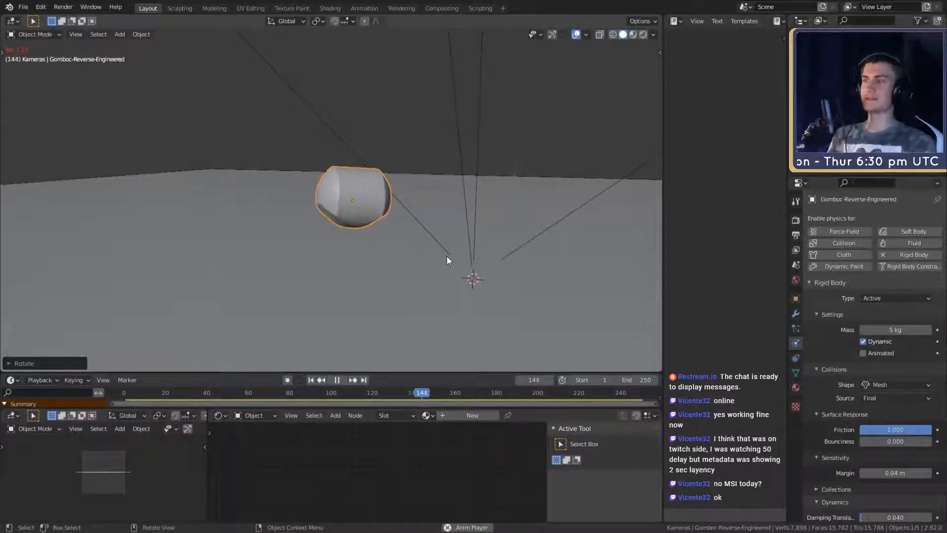
middle_click_drag(342, 221, 429, 211)
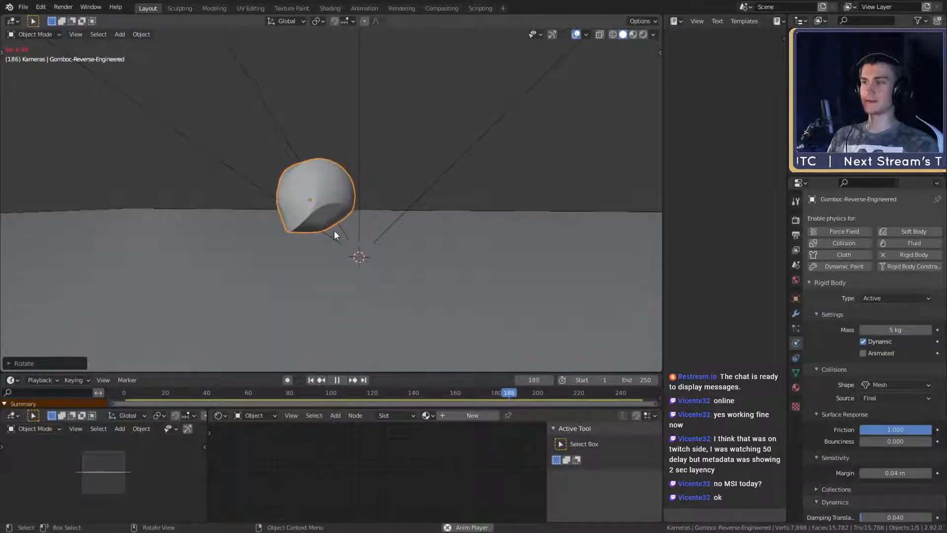
middle_click_drag(419, 253, 464, 264)
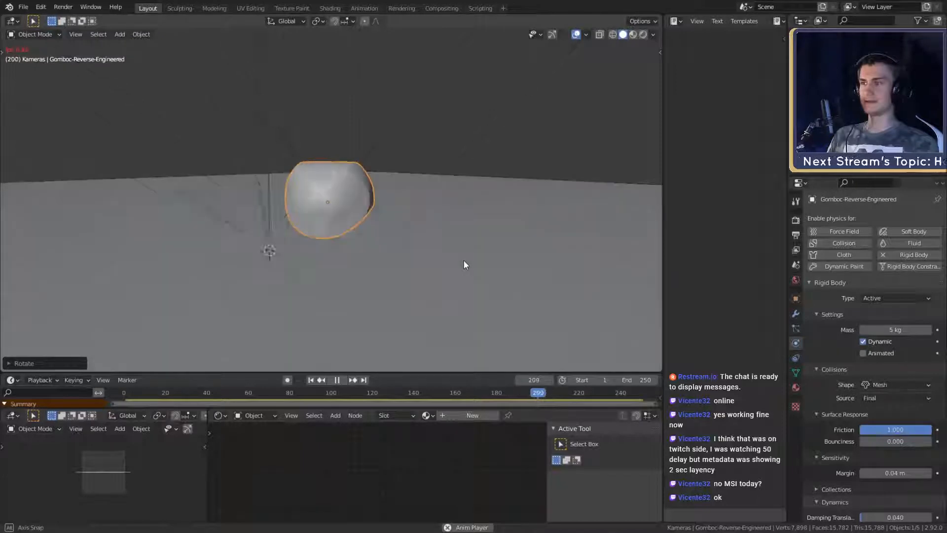
mouse_move(404, 243)
middle_mouse_down()
mouse_move(574, 210)
mouse_move(370, 250)
mouse_move(404, 216)
mouse_move(409, 225)
middle_mouse_up()
scroll(466, 236, "up", 3)
scroll(453, 227, "up", 3)
scroll(420, 237, "down", 5)
scroll(392, 249, "up", 4)
scroll(364, 235, "down", 4)
scroll(403, 216, "up", 4)
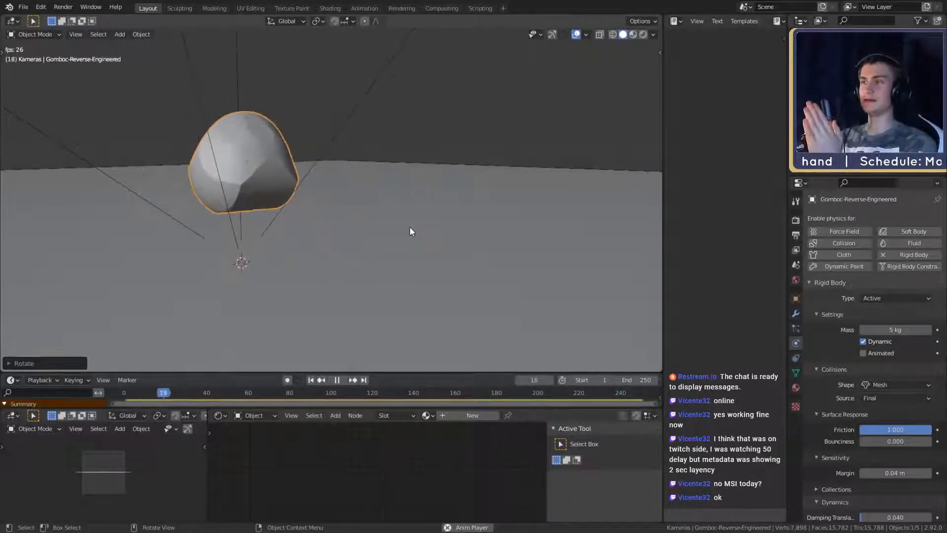
Step: Watch the looping simulation from above, the side and close up, and stop playback at frame 193
middle_click_drag(410, 229, 321, 210)
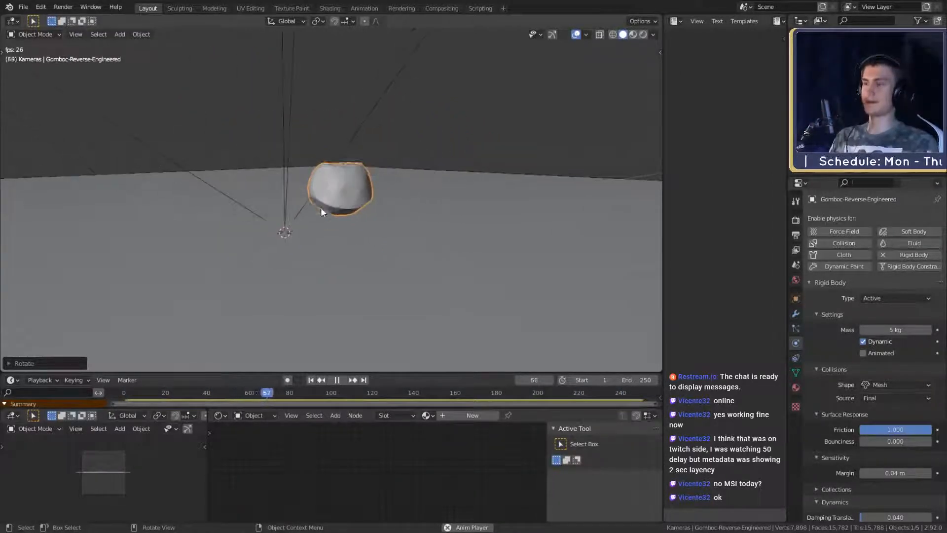
middle_click_drag(423, 229, 395, 226)
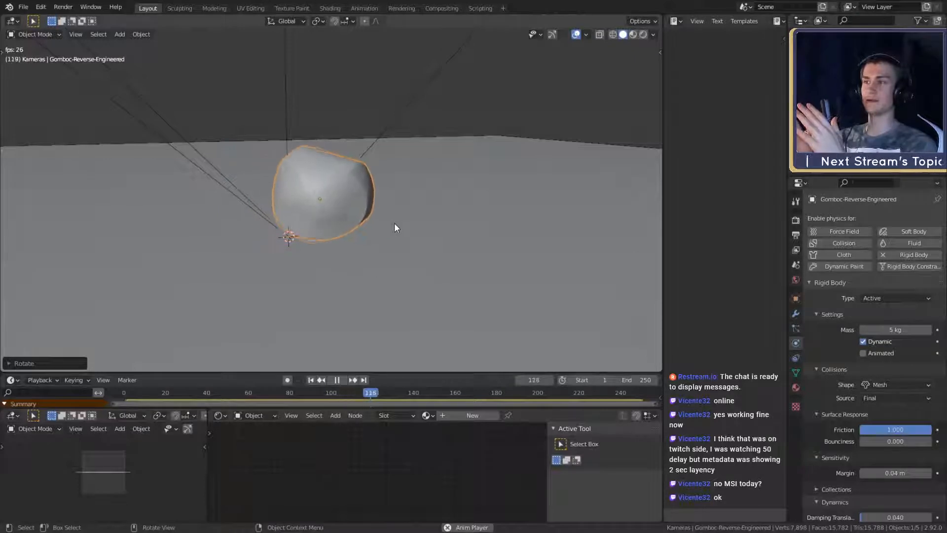
scroll(389, 232, "up", 3)
scroll(417, 233, "down", 3)
middle_click_drag(394, 238, 412, 224)
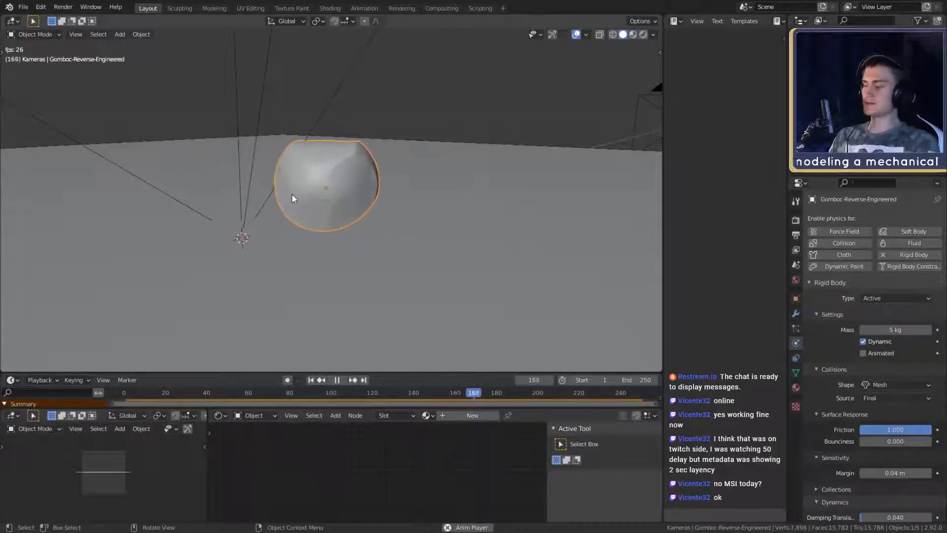
middle_click_drag(339, 217, 318, 245)
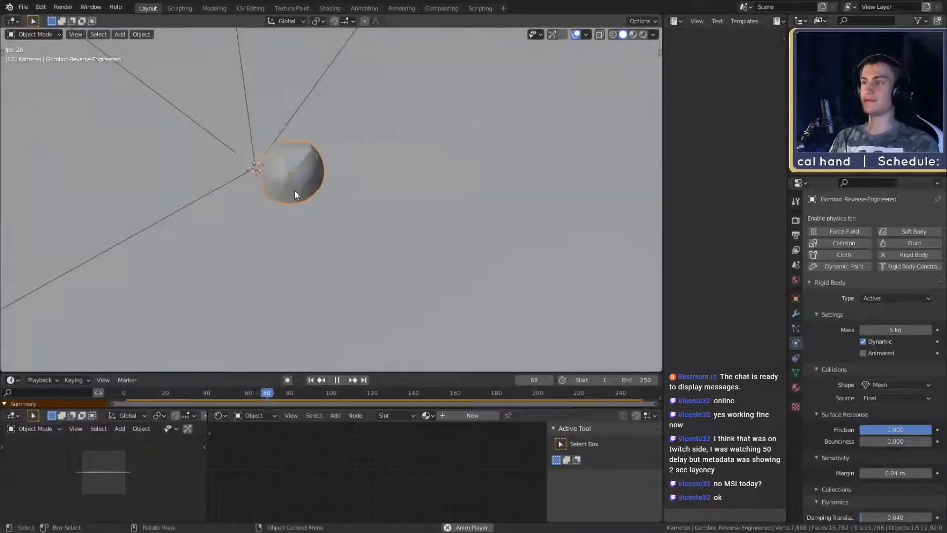
scroll(350, 205, "up", 4)
middle_click_drag(354, 206, 302, 211)
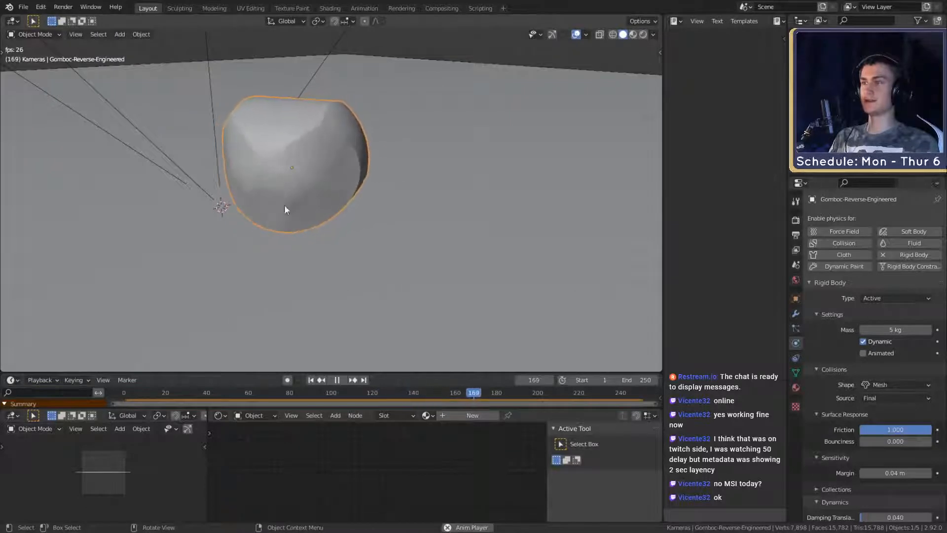
middle_click_drag(386, 192, 342, 215)
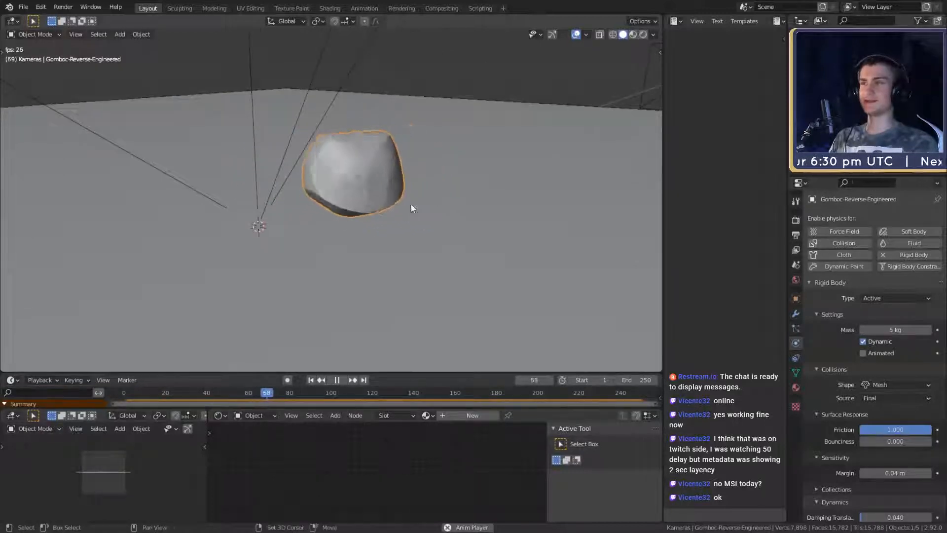
middle_click_drag(410, 204, 395, 219)
scroll(363, 212, "up", 3)
scroll(389, 215, "down", 3)
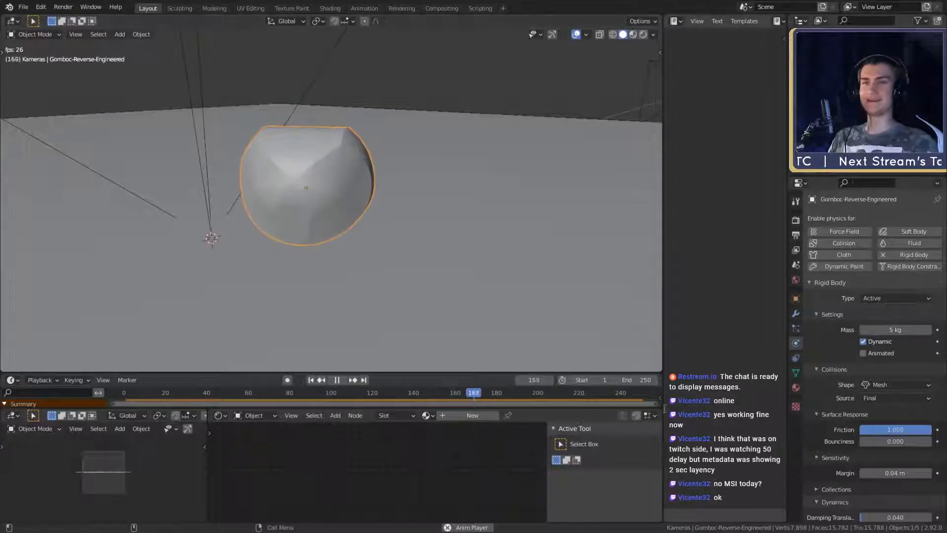
left_click(340, 381)
Step: Inspect how the Gomboc rests on the plane at the stopped frame, and rewind to frame 1
scroll(401, 235, "down", 2)
middle_click_drag(401, 235, 363, 217)
scroll(283, 226, "up", 2)
middle_click_drag(250, 183, 333, 264)
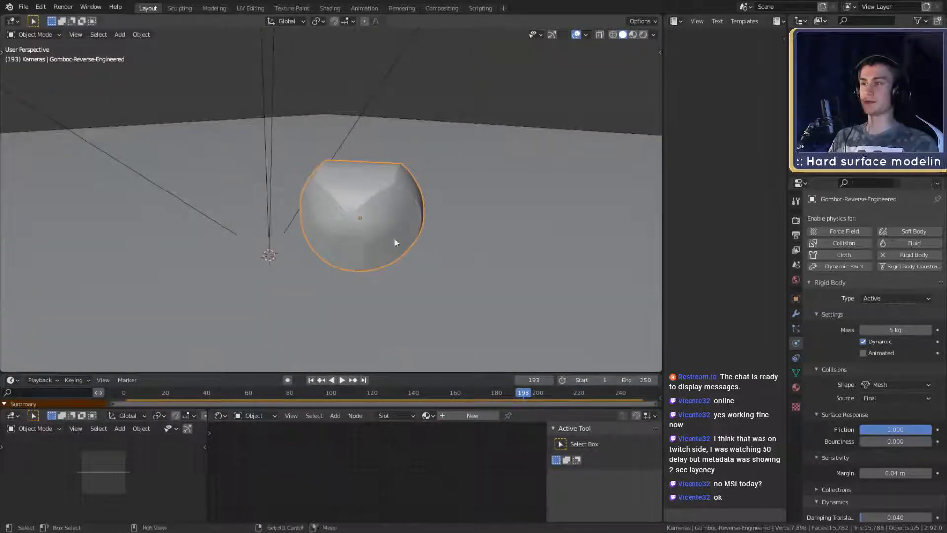
mouse_move(394, 242)
middle_mouse_down()
mouse_move(364, 220)
mouse_move(370, 265)
mouse_move(381, 242)
mouse_move(385, 254)
middle_mouse_up()
left_click(309, 379)
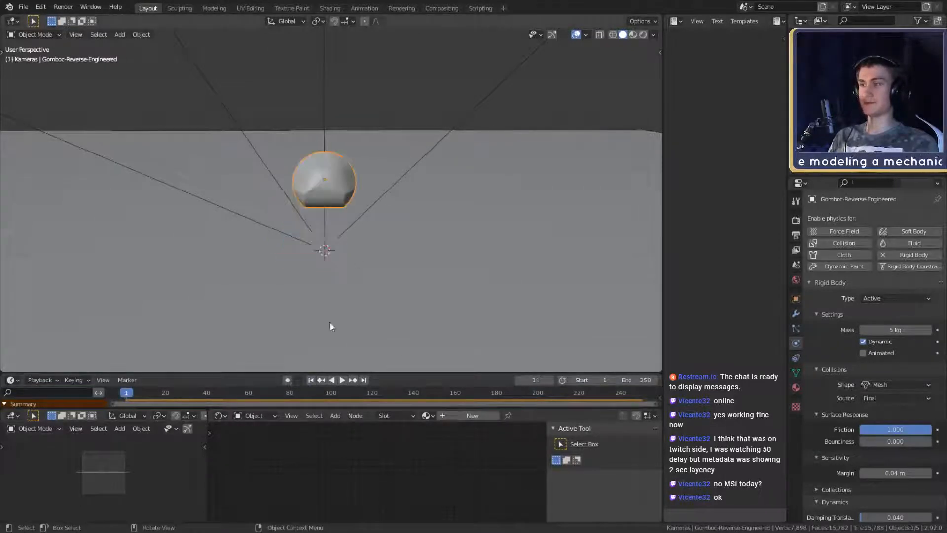
Step: Rotate the Gomboc by 90° about the global X axis
middle_click_drag(330, 322, 389, 226)
type("ryx")
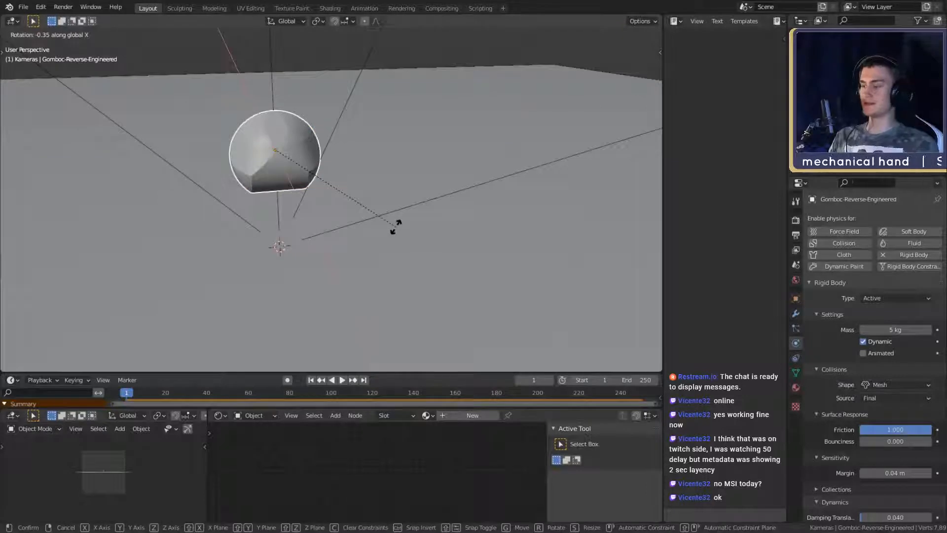
type("90")
key("Return")
mouse_move(396, 228)
middle_mouse_down()
mouse_move(437, 197)
mouse_move(414, 227)
middle_mouse_up()
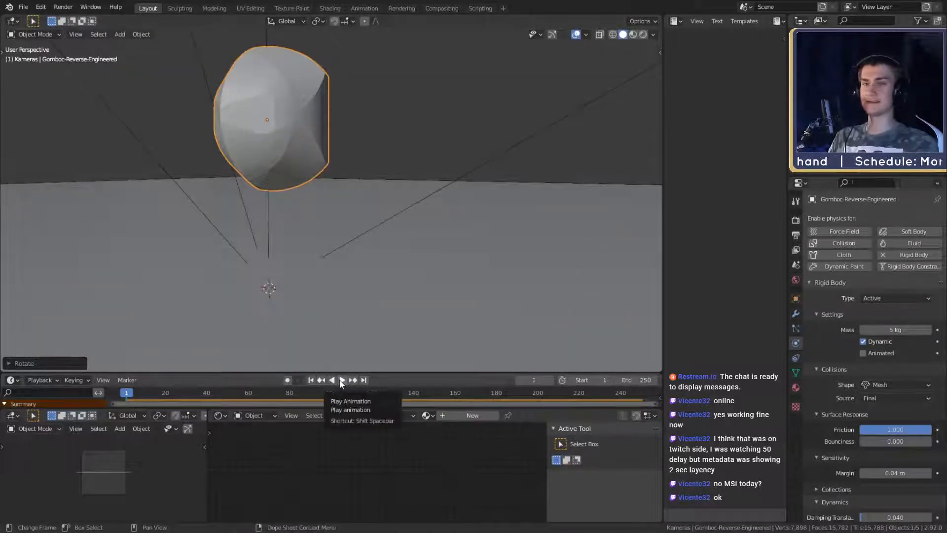
Step: Review the ground plane's friction and bounciness, and reselect the Gomboc to check its rigid body settings
scroll(342, 250, "down", 3)
middle_click_drag(342, 250, 339, 254)
left_click(450, 218)
middle_click_drag(450, 217, 449, 218)
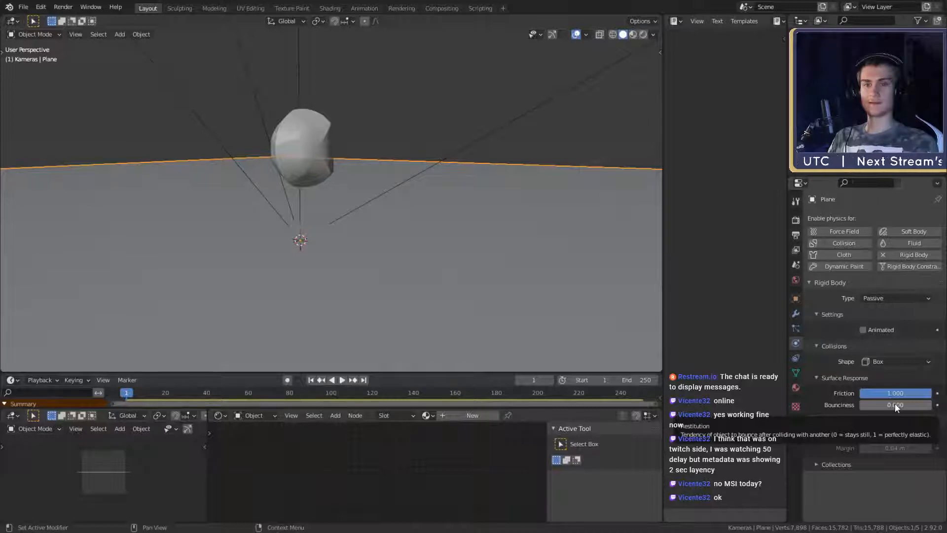
middle_click_drag(311, 214, 363, 222)
left_click(350, 147)
left_click(328, 161)
scroll(821, 373, "down", 2)
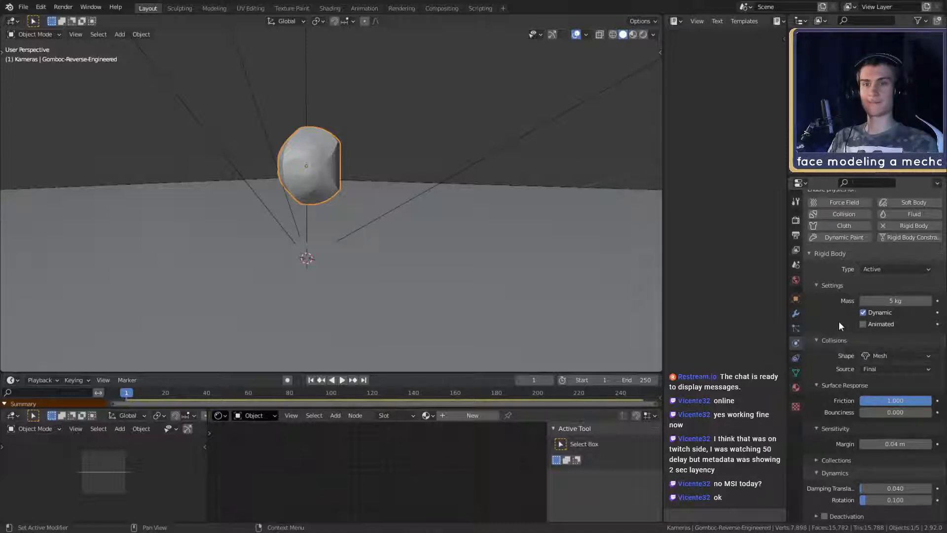
Step: Play the simulation of the rotated Gomboc and watch how it lands and rolls on the ground plane
middle_click_drag(519, 256, 418, 218)
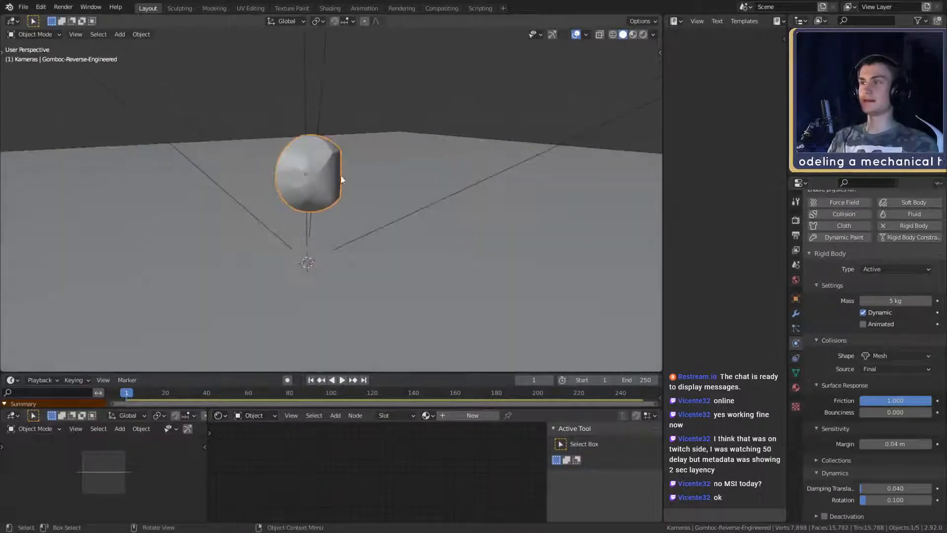
scroll(381, 190, "up", 5)
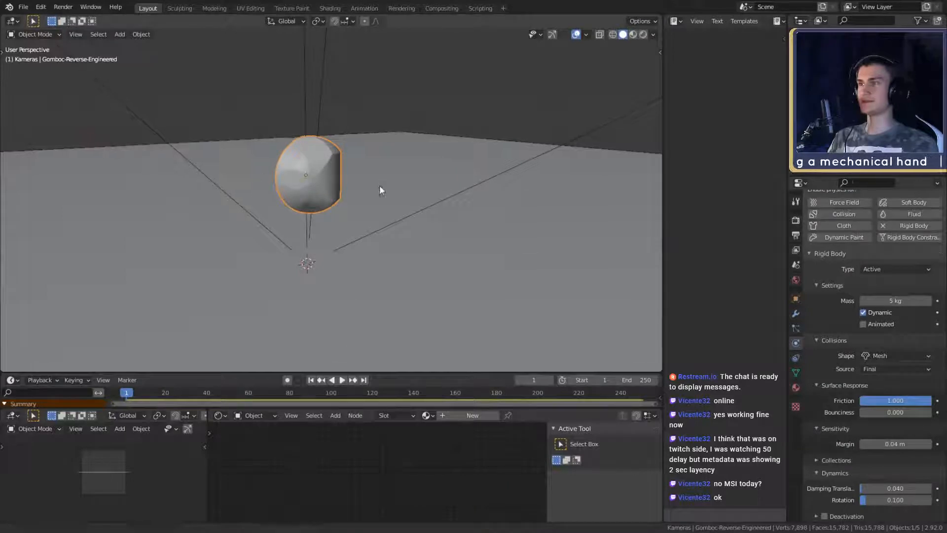
scroll(396, 202, "down", 5)
mouse_move(395, 201)
middle_mouse_down()
mouse_move(393, 250)
mouse_move(395, 208)
middle_mouse_up()
scroll(395, 207, "up", 2)
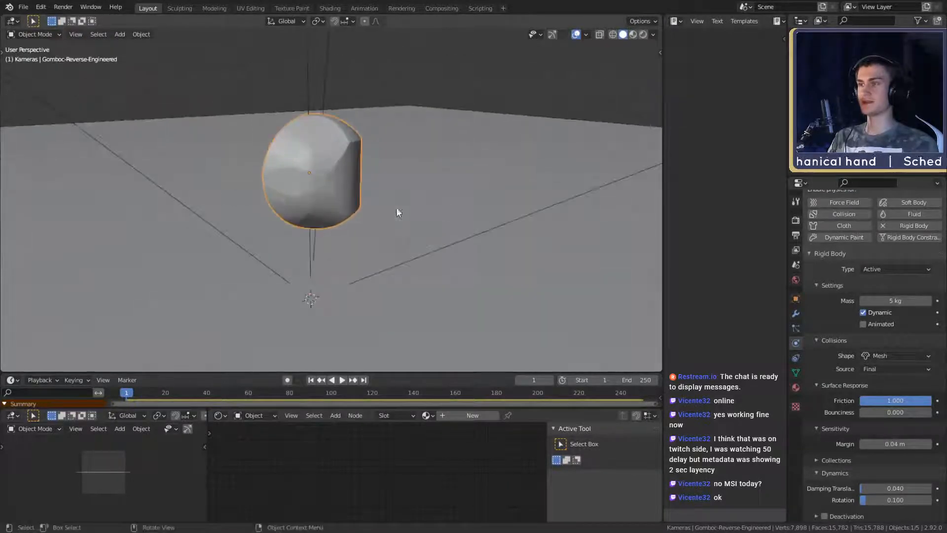
left_click(342, 379)
scroll(374, 302, "down", 5)
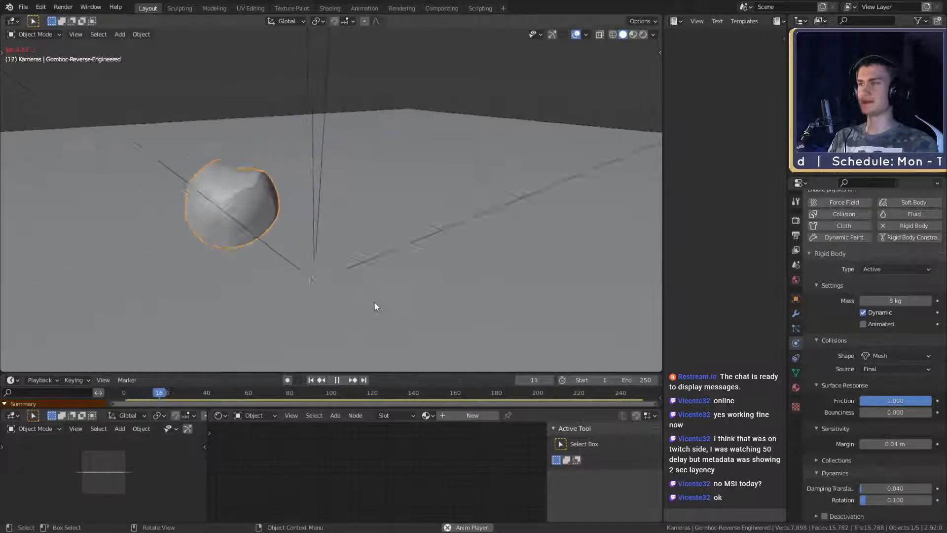
middle_click_drag(371, 241, 421, 223, "shift")
middle_click_drag(405, 194, 434, 191)
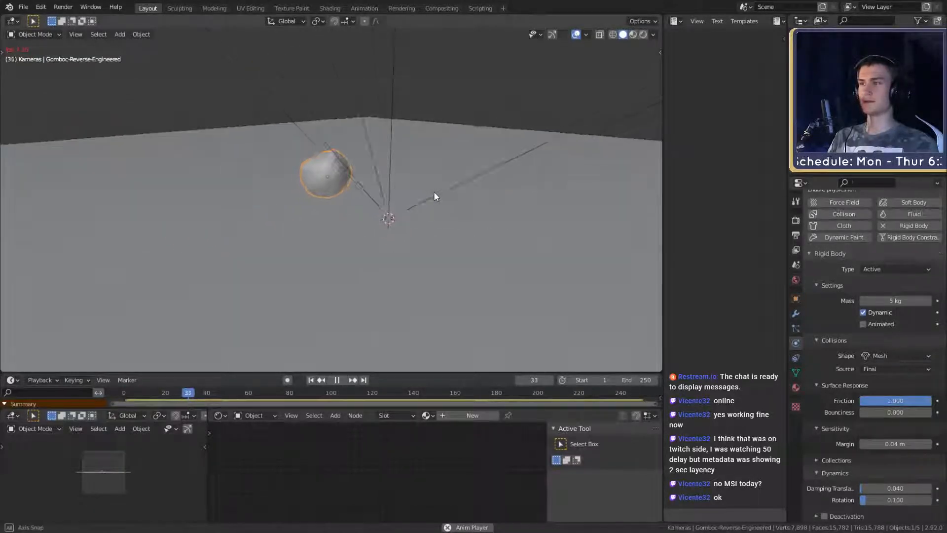
scroll(433, 191, "up", 3)
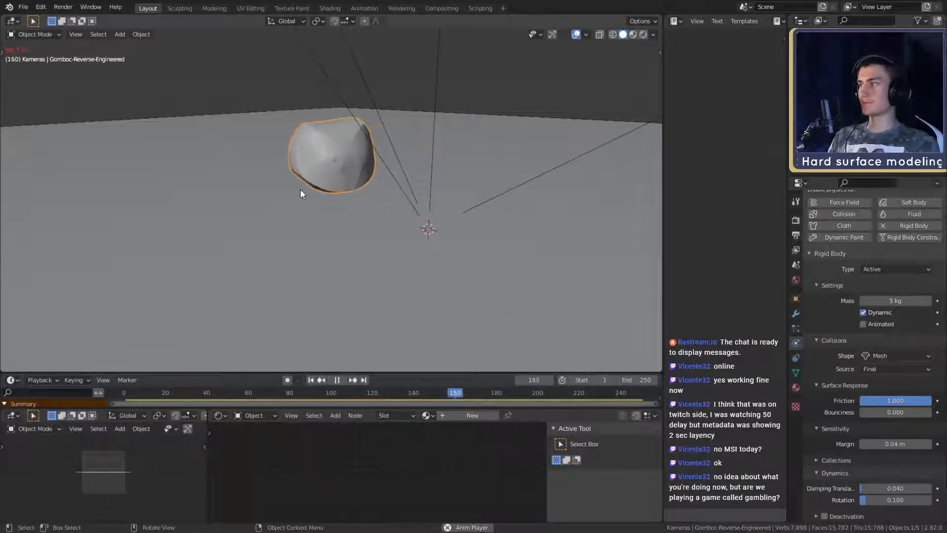
scroll(389, 186, "down", 3)
mouse_move(390, 185)
middle_mouse_down()
mouse_move(359, 214)
mouse_move(350, 206)
mouse_move(360, 190)
mouse_move(436, 188)
mouse_move(381, 193)
middle_mouse_up()
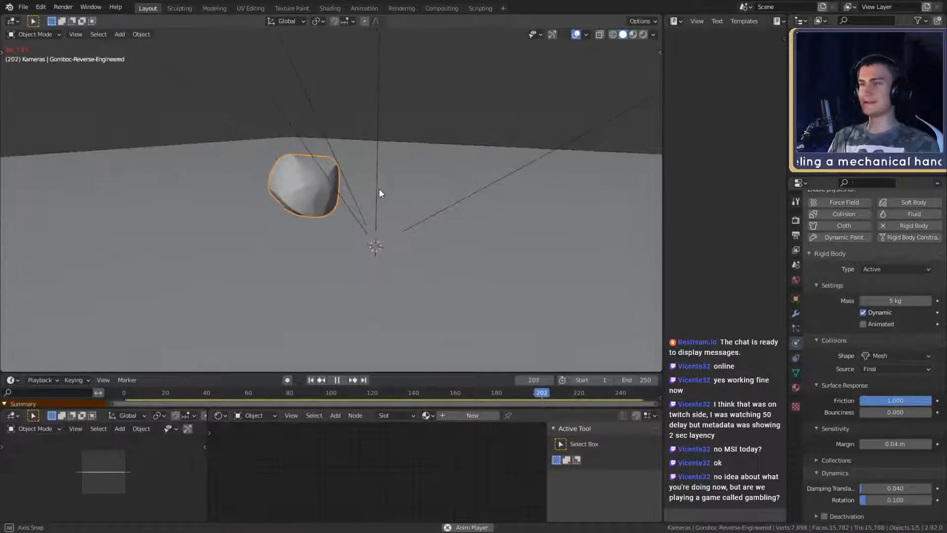
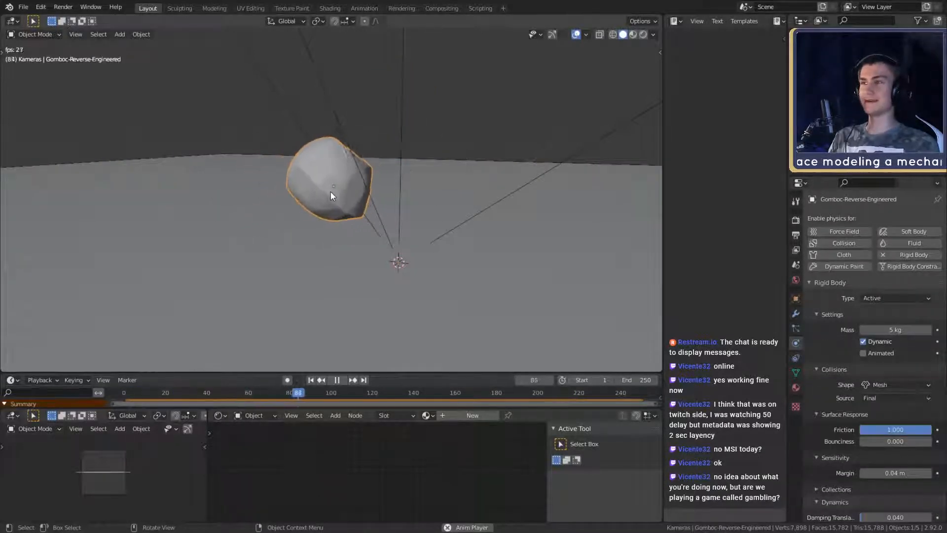
Step: Check the rocking Gomboc from another side, stop the playback and rewind to frame 1
scroll(341, 229, "down", 2)
middle_click_drag(339, 229, 456, 241)
scroll(358, 227, "up", 3)
scroll(456, 240, "down", 3)
left_click(337, 380)
left_click(311, 380)
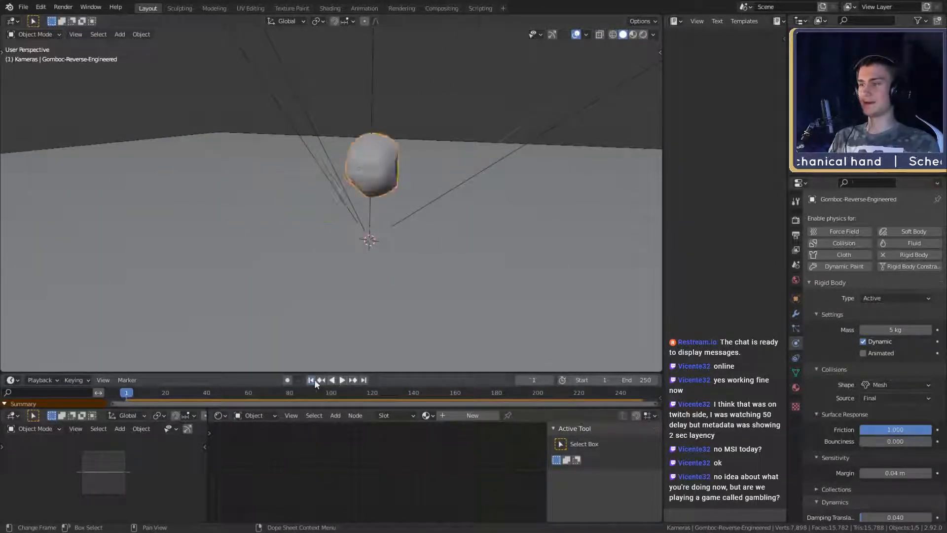
Step: Rotate the Gomboc by another 90° about the global X axis at its starting position
scroll(398, 216, "down", 3)
scroll(434, 204, "up", 3)
middle_click_drag(436, 202, 371, 234, "shift")
scroll(303, 246, "up", 3)
middle_click_drag(371, 234, 332, 235)
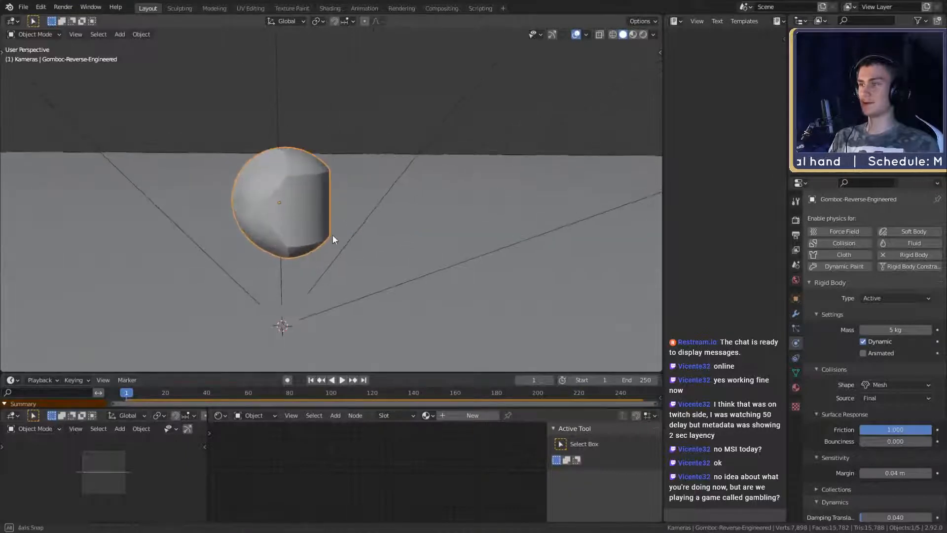
type("rx")
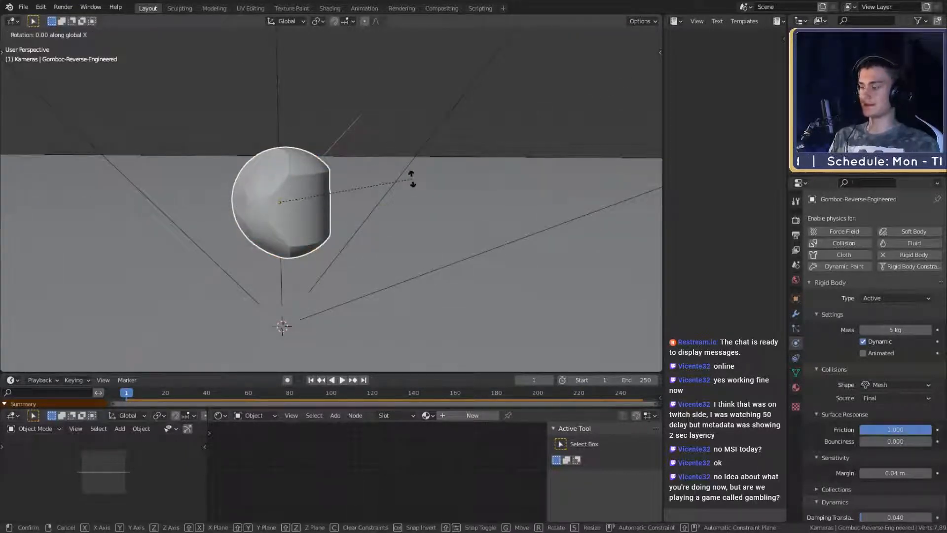
type("90")
key("Return")
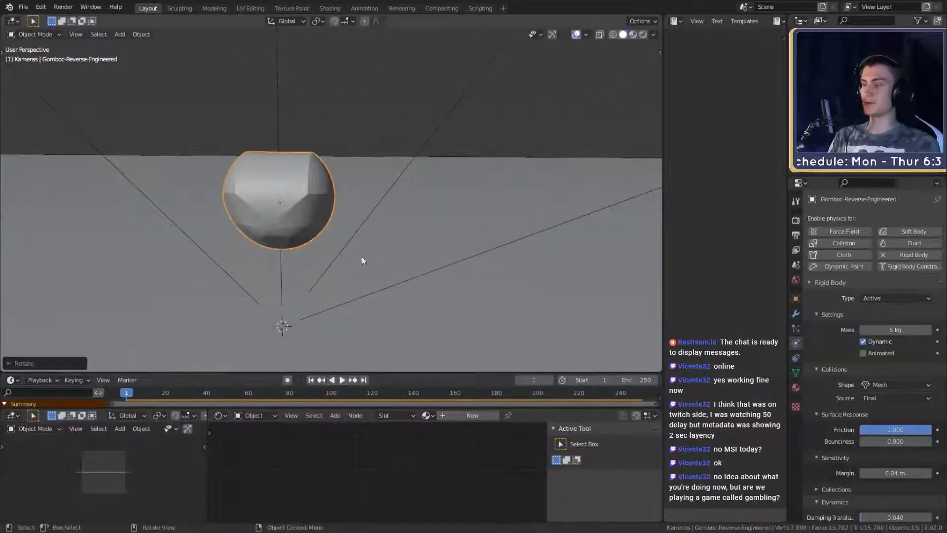
Step: Run the drop simulation with the new Gomboc orientation and stop it at frame 97 to inspect the pose
middle_click_drag(364, 257, 388, 240)
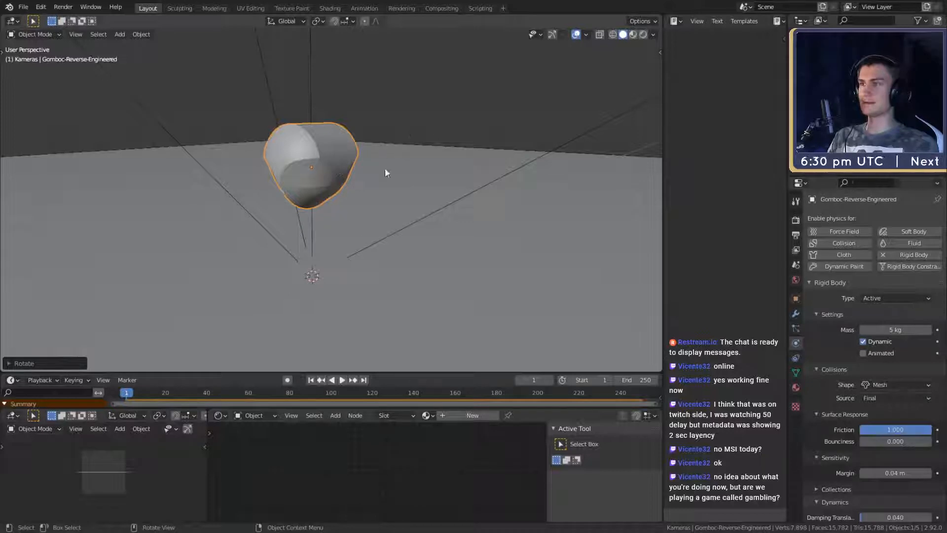
middle_click_drag(385, 172, 350, 347)
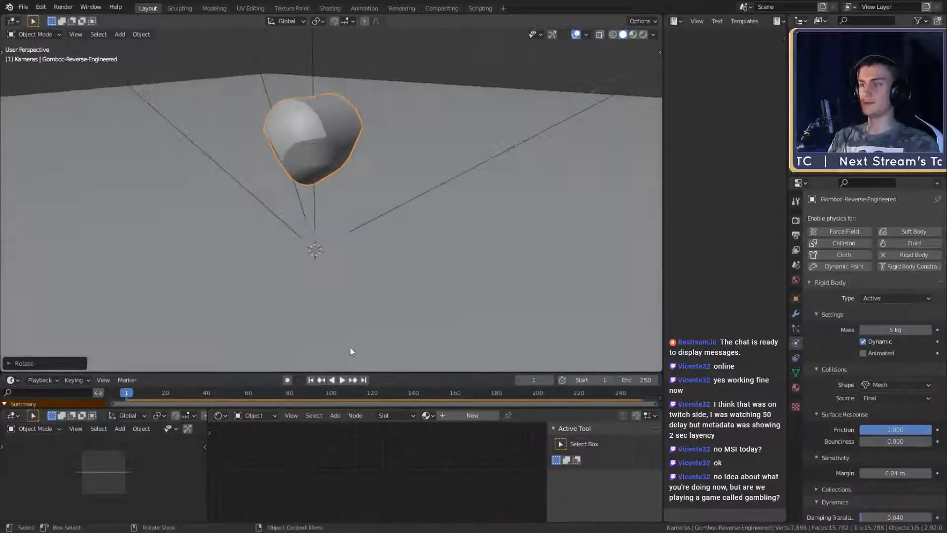
left_click(340, 381)
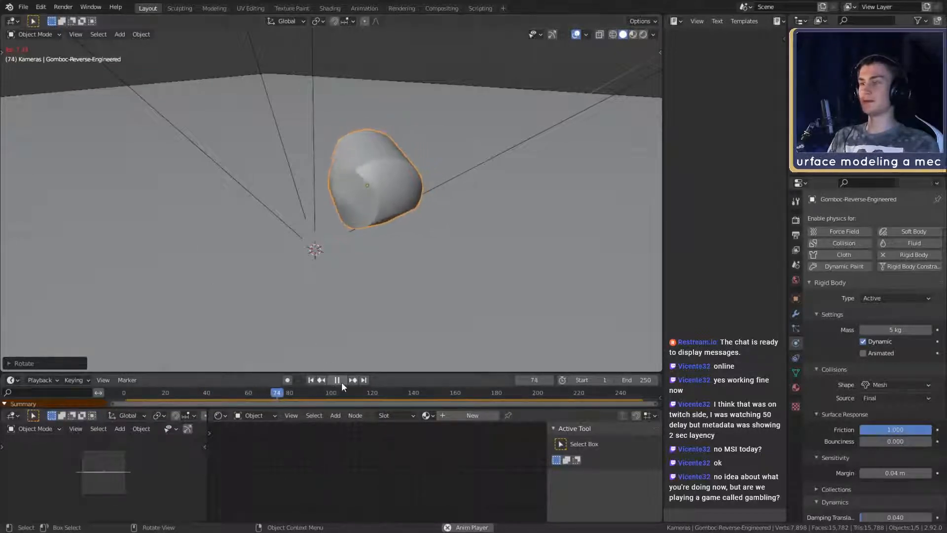
scroll(416, 181, "down", 3)
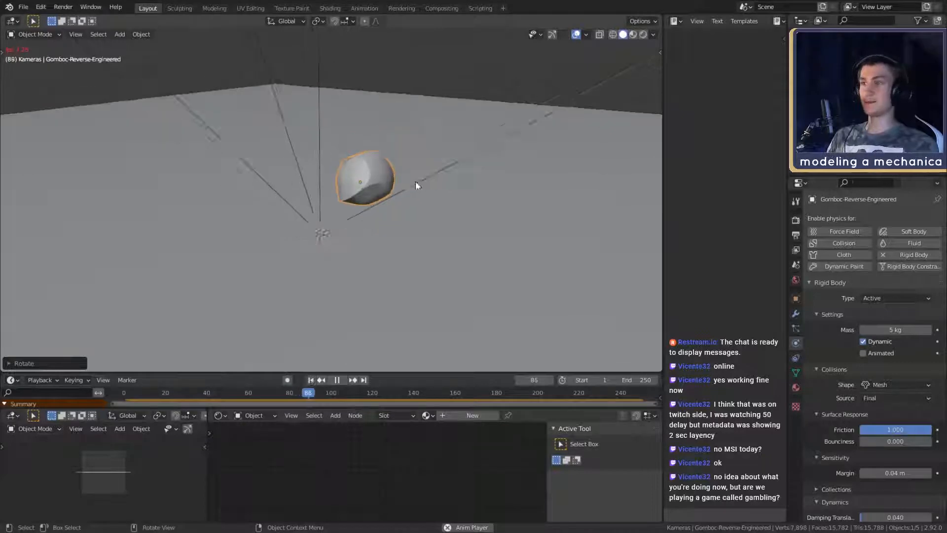
left_click(335, 381)
scroll(389, 240, "up", 4)
middle_click_drag(389, 240, 353, 234)
scroll(408, 233, "down", 3)
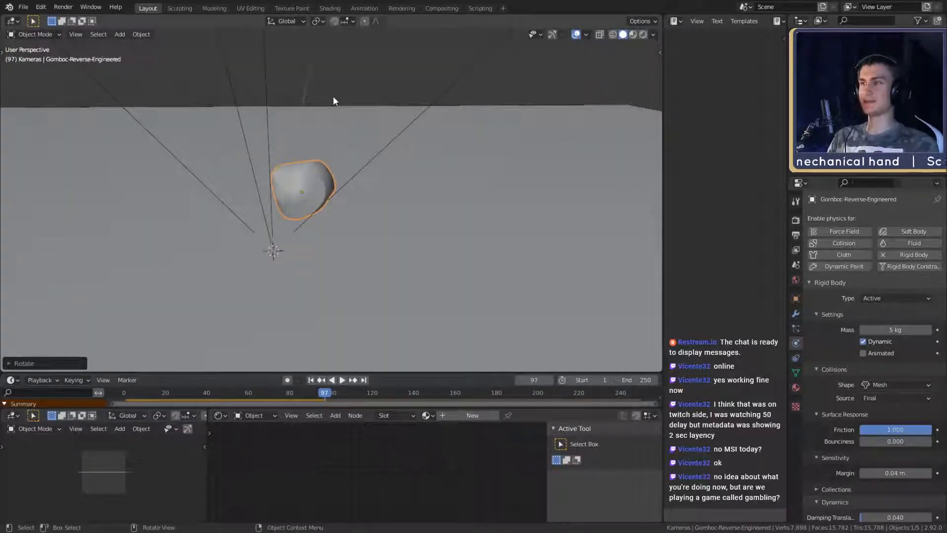
Step: Delete the Gomboc from the scene
left_click(318, 179)
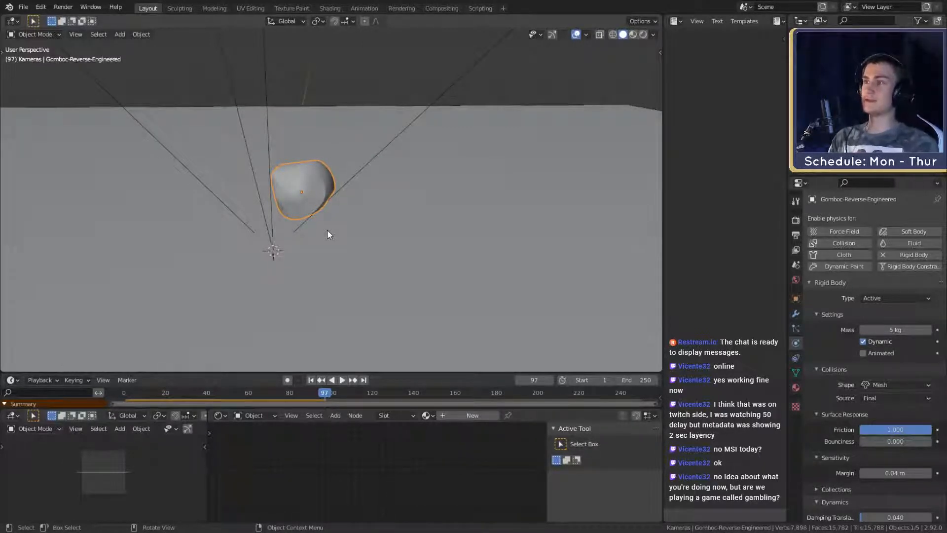
scroll(327, 229, "up", 3)
middle_click_drag(327, 228, 400, 221)
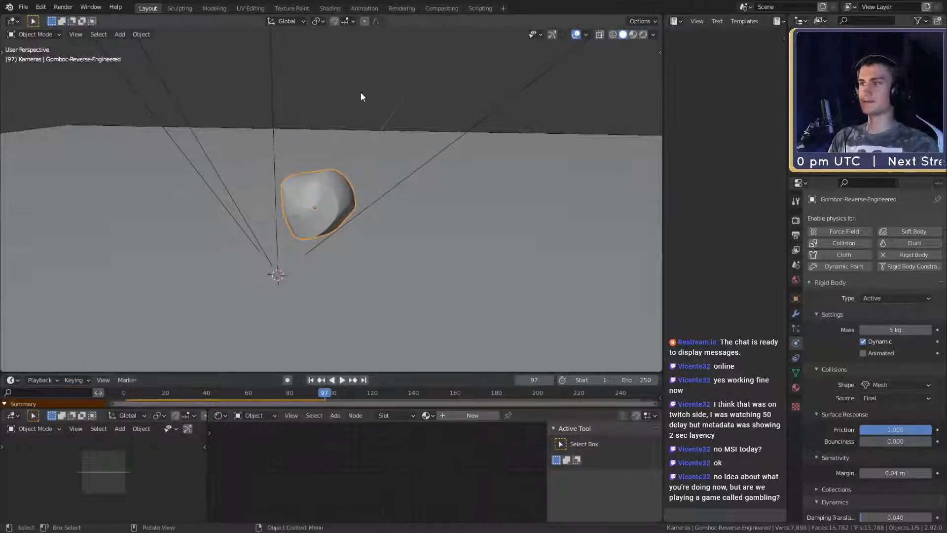
middle_click_drag(341, 204, 159, 154)
key("Delete")
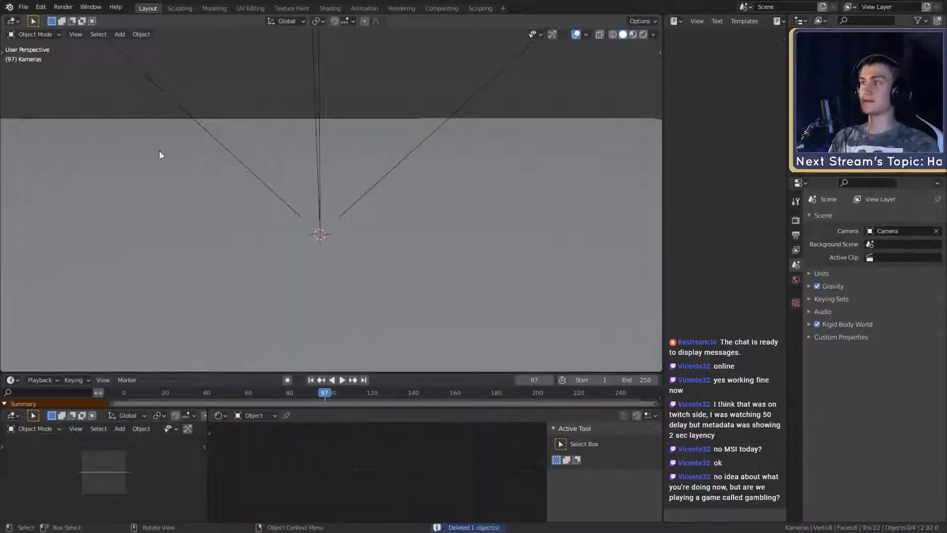
Step: Import the TetraSphericon mmSquircleStop model into the scene
left_click(23, 8)
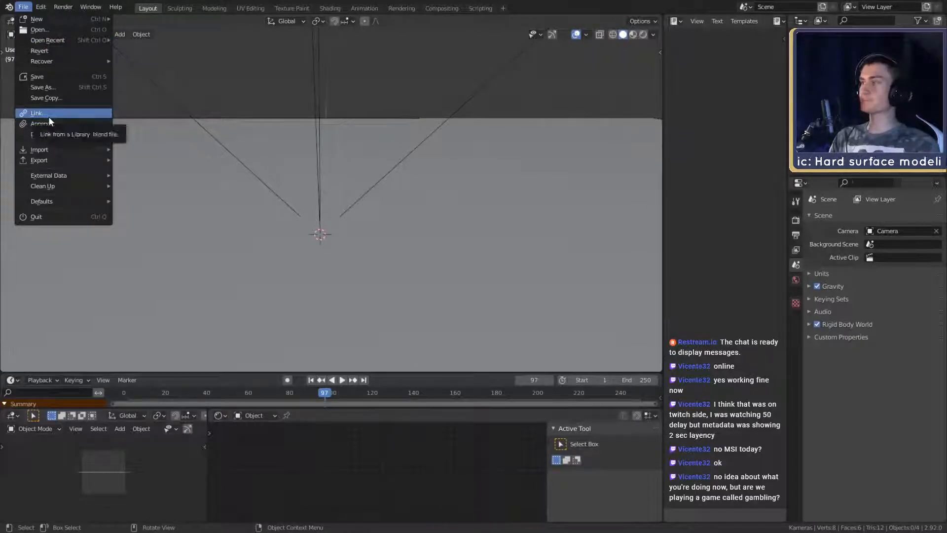
mouse_move(46, 150)
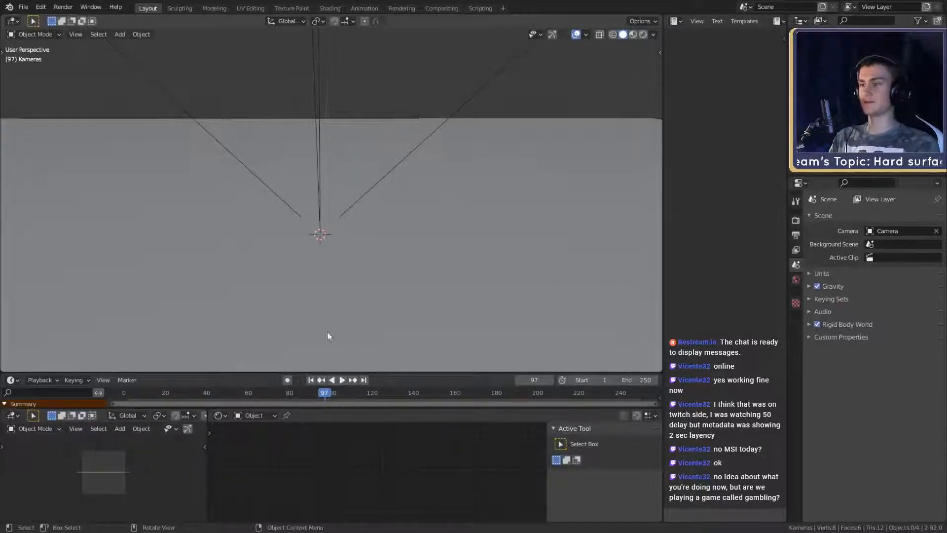
left_click(721, 450)
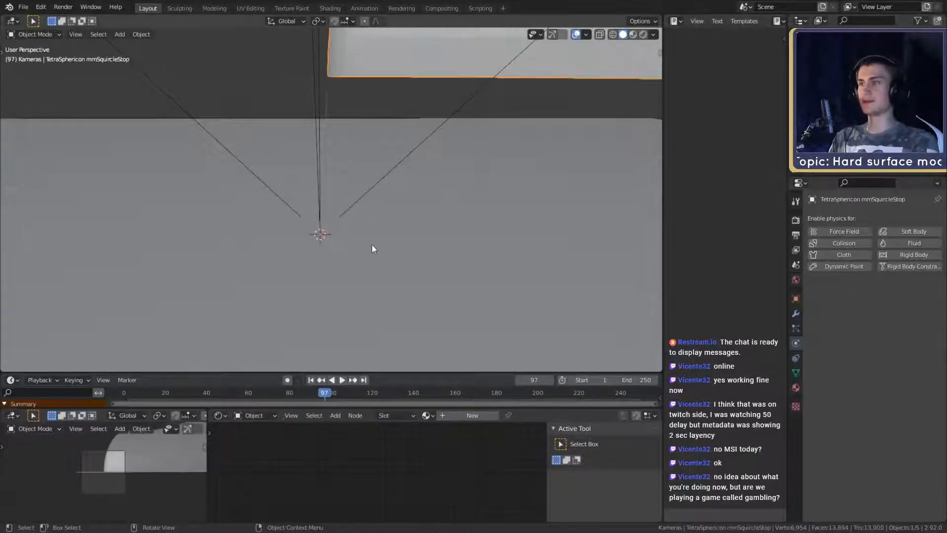
Step: Examine the imported TetraSphericon's shape and its size relative to the ground plane
scroll(371, 243, "down", 7)
middle_click_drag(454, 202, 379, 276)
scroll(445, 230, "down", 6)
scroll(425, 236, "up", 5)
scroll(424, 254, "down", 5)
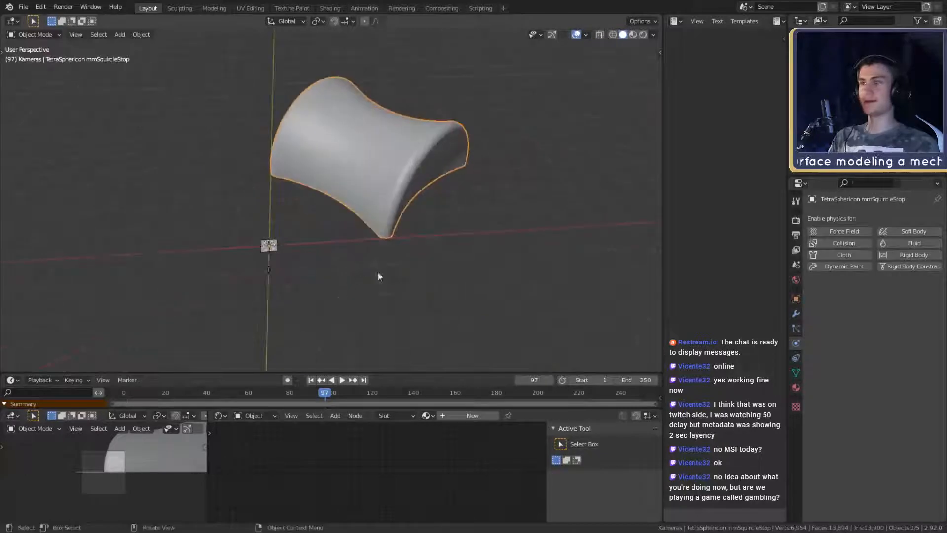
scroll(488, 264, "up", 3)
mouse_move(473, 263)
middle_mouse_down()
mouse_move(433, 266)
mouse_move(453, 251)
mouse_move(467, 254)
middle_mouse_up()
scroll(433, 266, "down", 3)
key("s")
key("Escape")
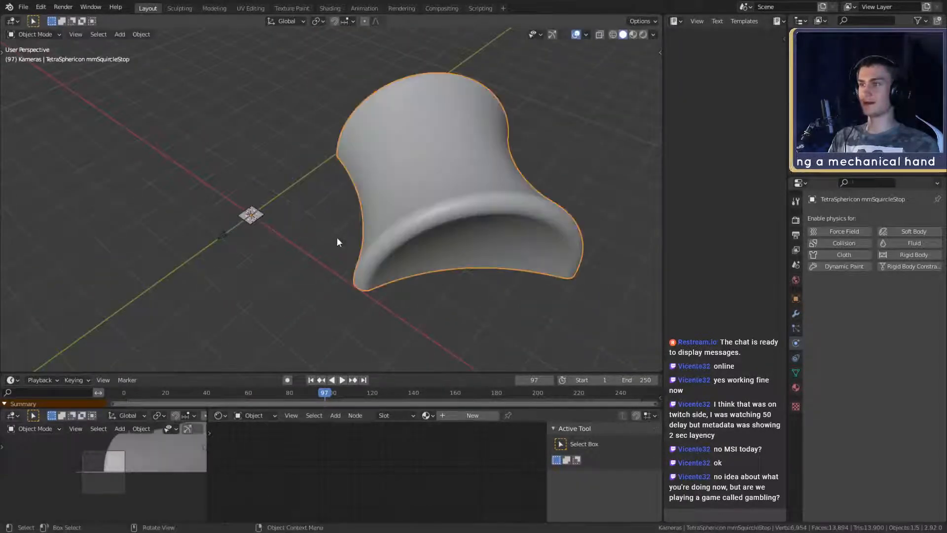
Step: Select the ground plane together with the camera and try to scale them up
scroll(338, 247, "up", 3)
scroll(386, 209, "down", 4)
middle_click_drag(340, 254, 374, 236)
scroll(355, 228, "up", 3)
scroll(374, 236, "up", 2)
scroll(374, 236, "up", 1)
left_click(247, 258)
scroll(307, 268, "down", 4)
middle_click_drag(307, 268, 323, 259)
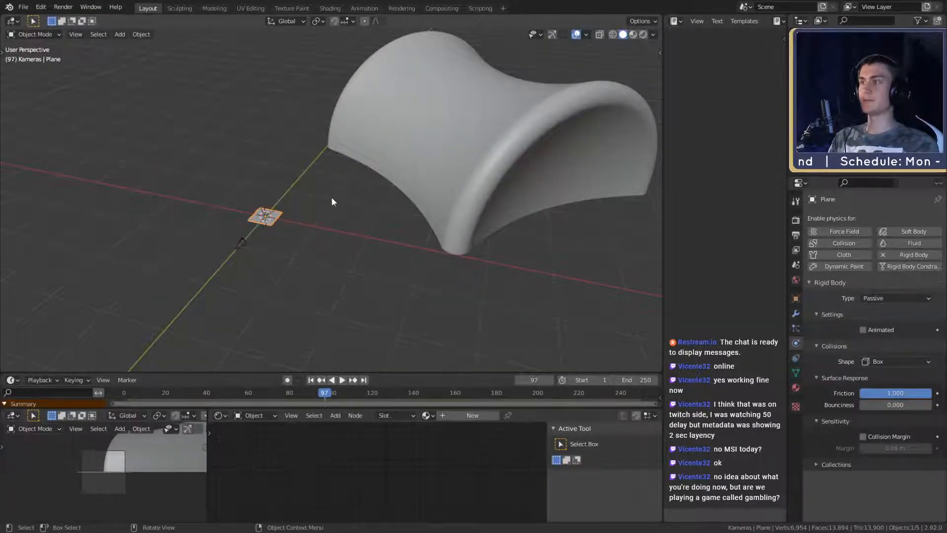
scroll(358, 252, "down", 1)
left_click(261, 234, "shift")
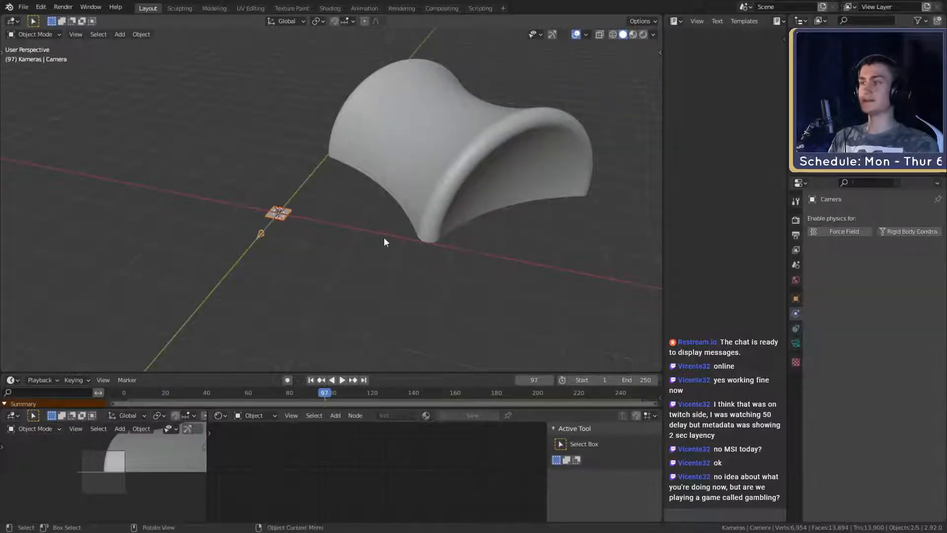
key("s")
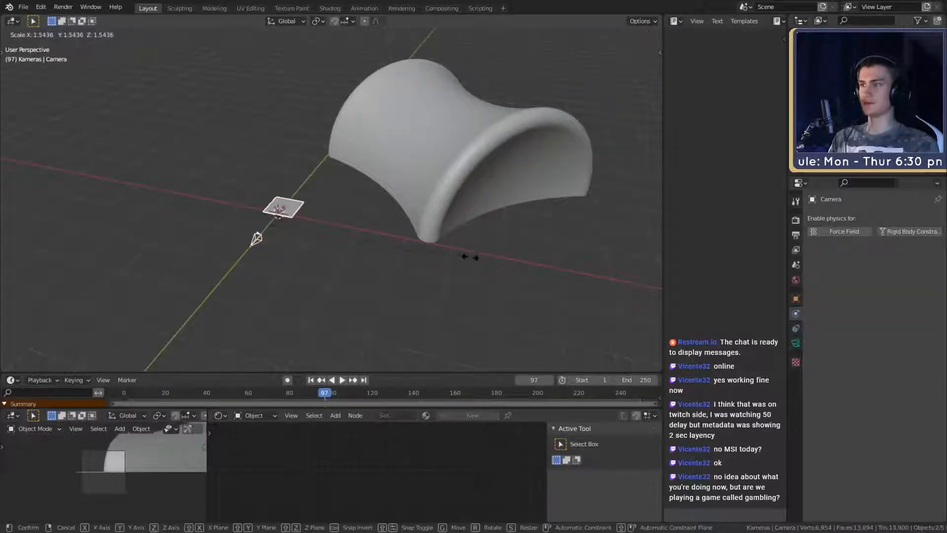
key("Escape")
Step: Set the transform pivot point to the 3D Cursor and enlarge the ground plane and camera around it
left_click(316, 22)
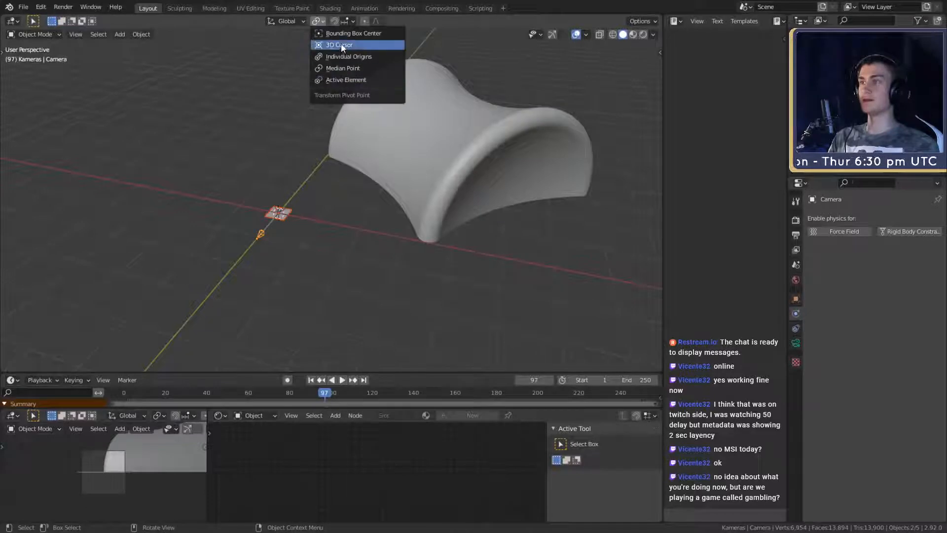
left_click(341, 46)
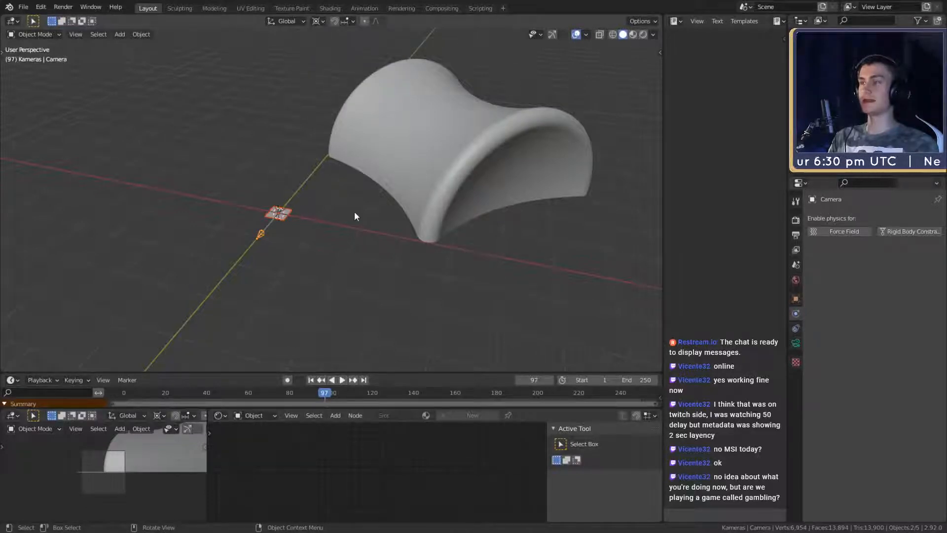
key("s")
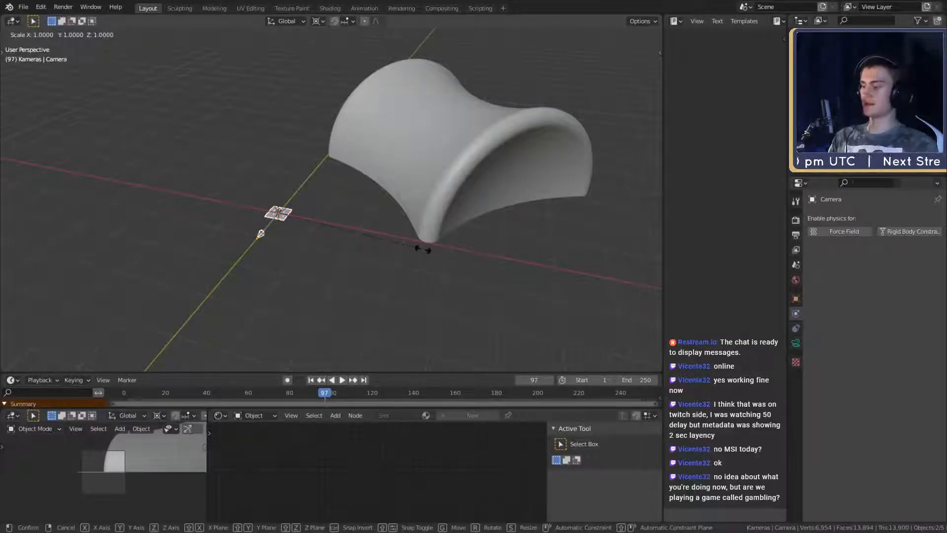
left_click(422, 248)
scroll(378, 265, "up", 5)
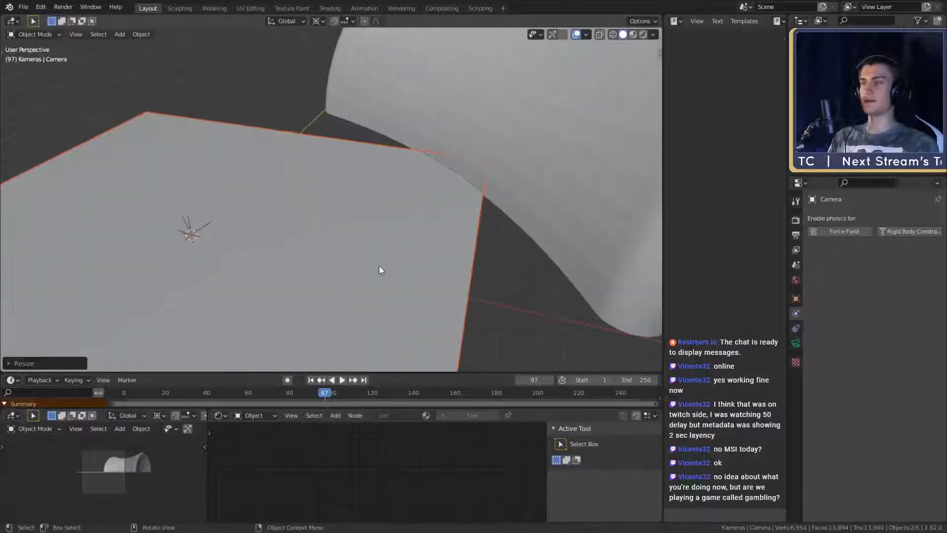
middle_click_drag(379, 265, 403, 143)
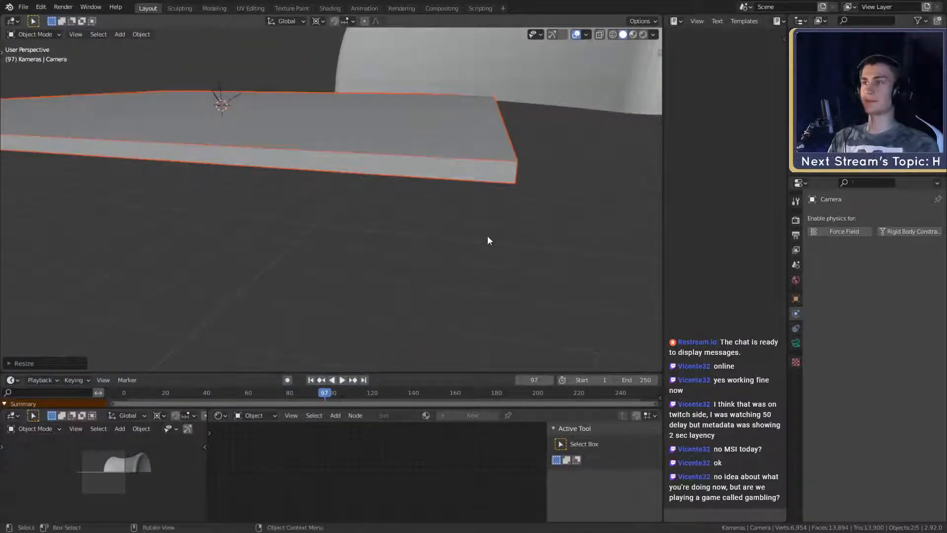
Step: Enter Edit Mode on the imported TetraSphericon and inspect the underside of its mesh
left_click(488, 235)
scroll(489, 228, "down", 4)
middle_click_drag(490, 227, 460, 205)
left_click(457, 202)
middle_click_drag(393, 190, 421, 233, "shift")
scroll(442, 237, "down", 4)
scroll(442, 193, "up", 4)
scroll(450, 215, "down", 3)
scroll(467, 223, "up", 3)
key("Tab")
key("shift+s")
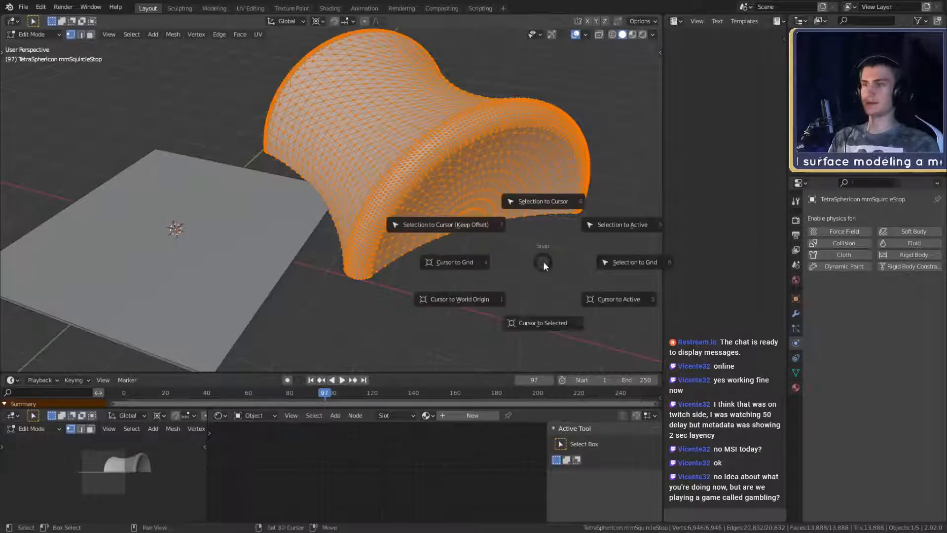
key("Escape")
middle_click_drag(354, 279, 387, 210)
scroll(387, 210, "up", 1)
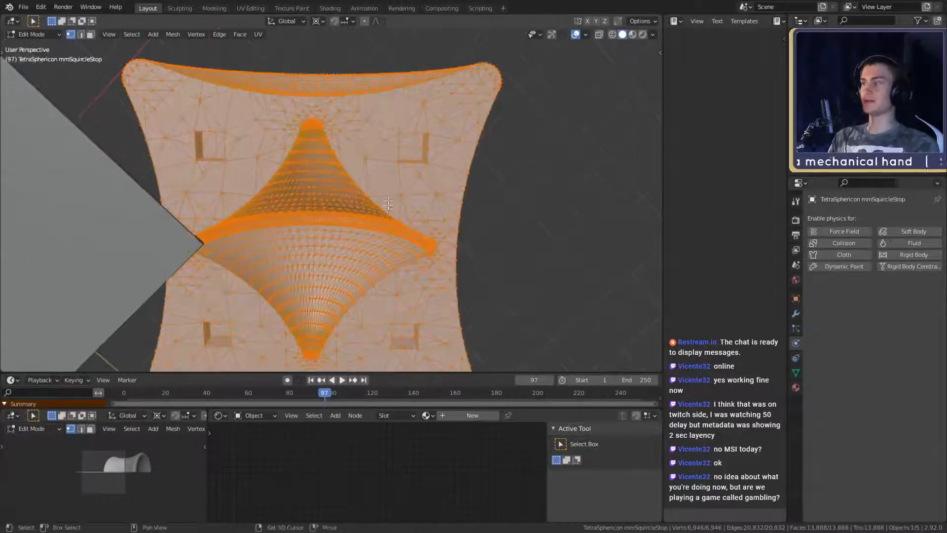
Step: Select faces on opposite sides of the mesh's underside in face select mode, snap the 3D cursor to the selection and leave Edit Mode
middle_click_drag(406, 126, 402, 161)
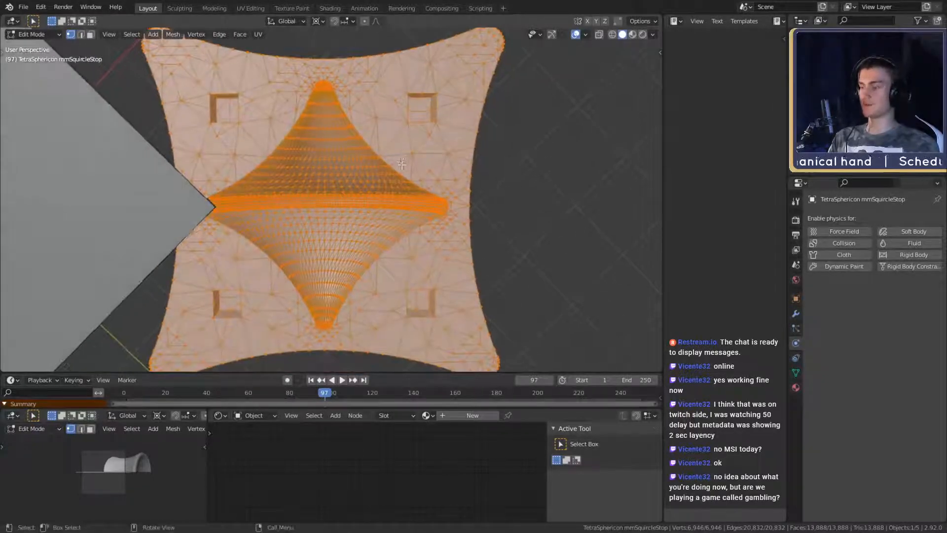
key("3")
left_click(404, 147)
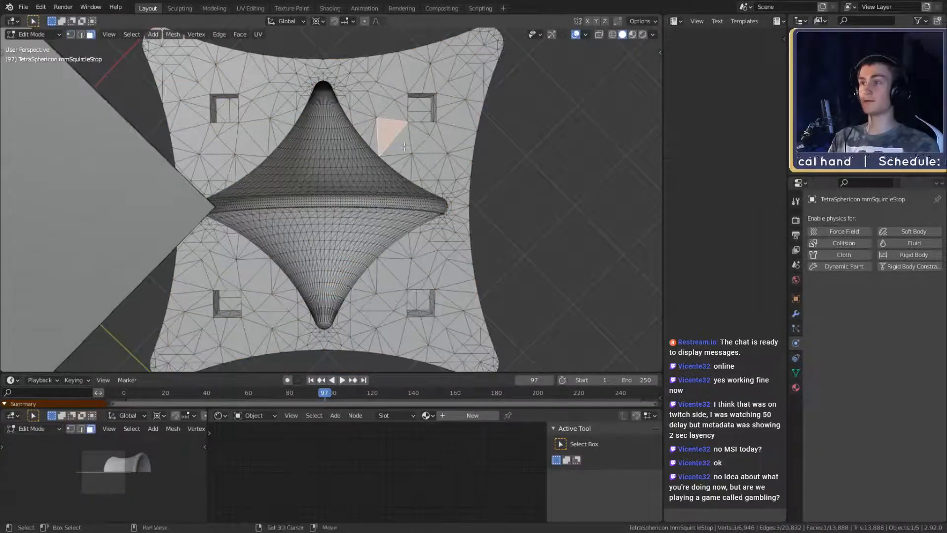
left_click(256, 275, "shift")
key("shift+s")
left_click(361, 338)
scroll(363, 316, "down", 2)
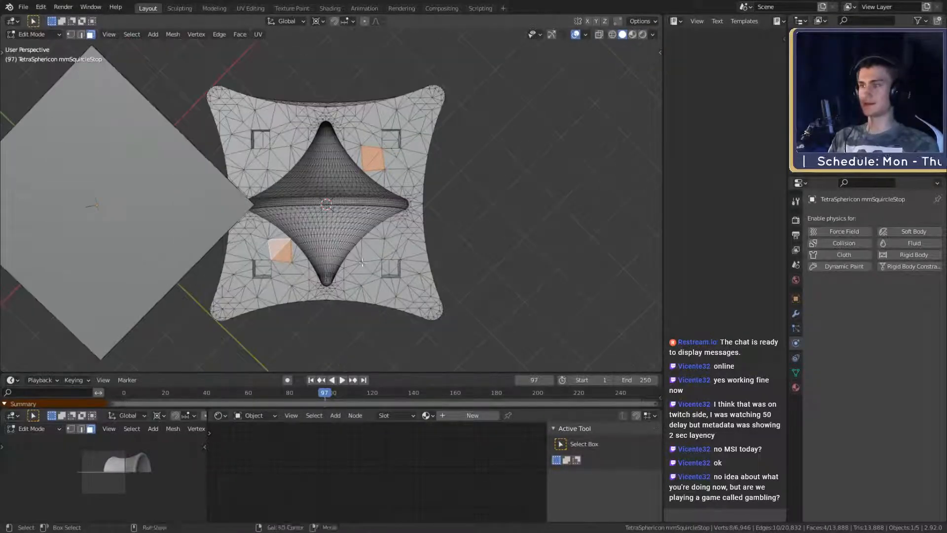
middle_click_drag(367, 242, 380, 307)
scroll(365, 295, "down", 3)
key("Tab")
middle_click_drag(375, 239, 418, 275)
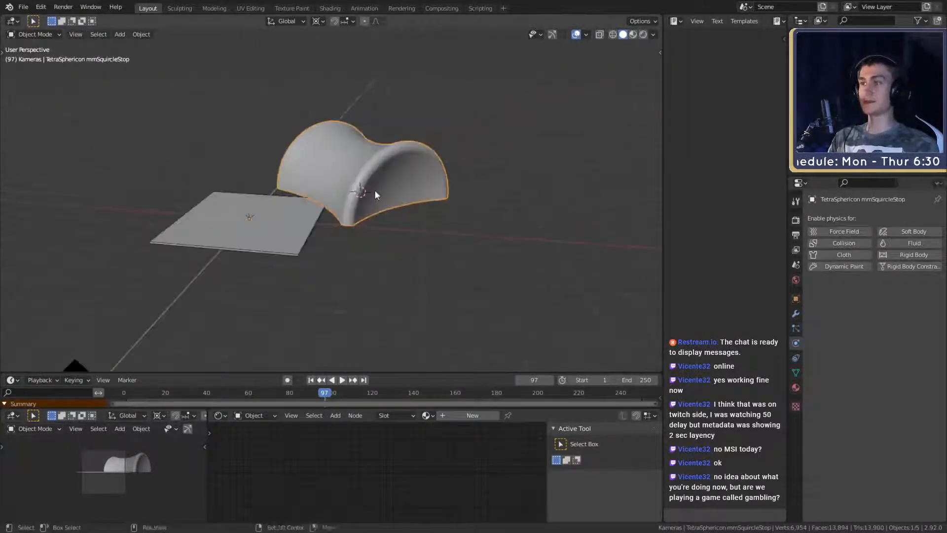
scroll(375, 191, "up", 2)
middle_click_drag(375, 192, 384, 216)
mouse_move(486, 246)
middle_mouse_down()
mouse_move(416, 253)
mouse_move(440, 292)
mouse_move(490, 251)
mouse_move(457, 232)
mouse_move(492, 240)
mouse_move(499, 256)
mouse_move(497, 236)
middle_mouse_up()
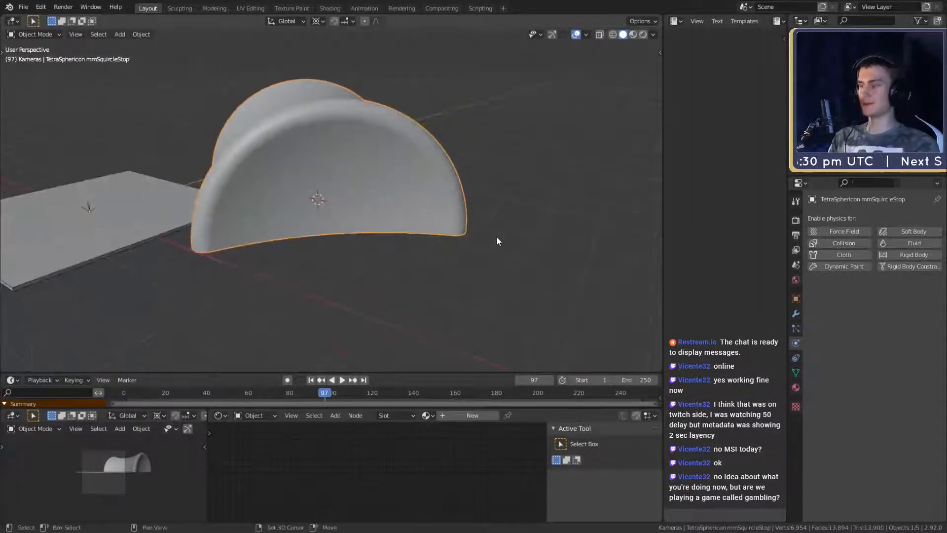
key("shift+d")
right_click(536, 259)
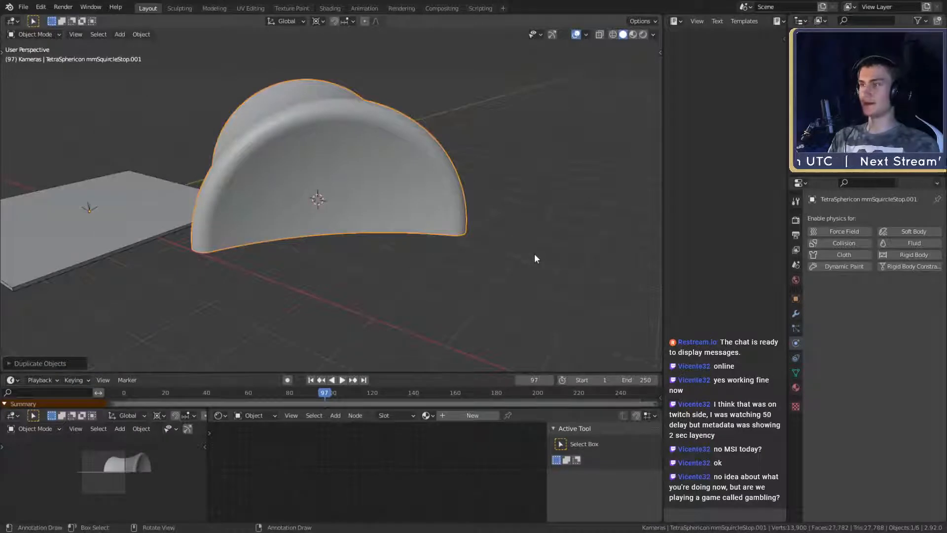
key("r")
key("y")
key("y")
right_click(535, 256)
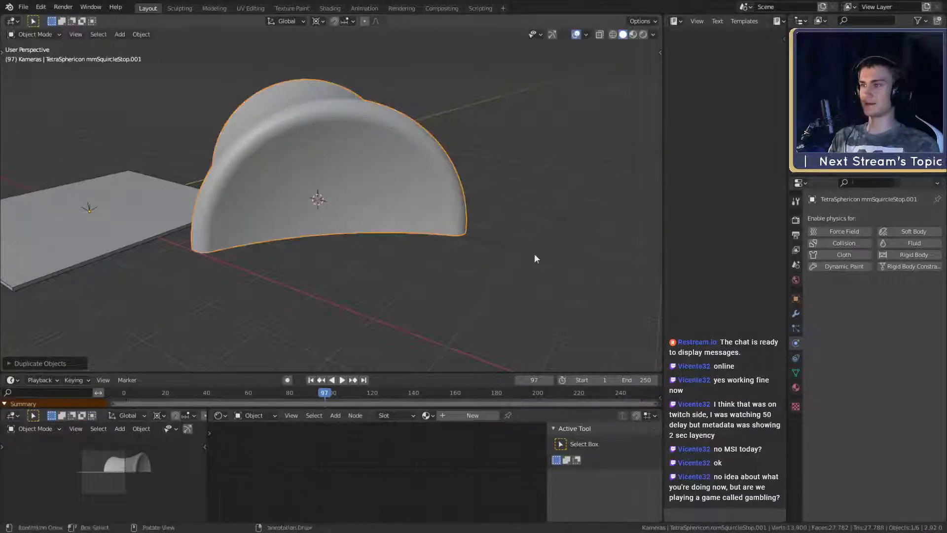
middle_click_drag(534, 253, 447, 241)
key("Delete")
left_click(389, 205)
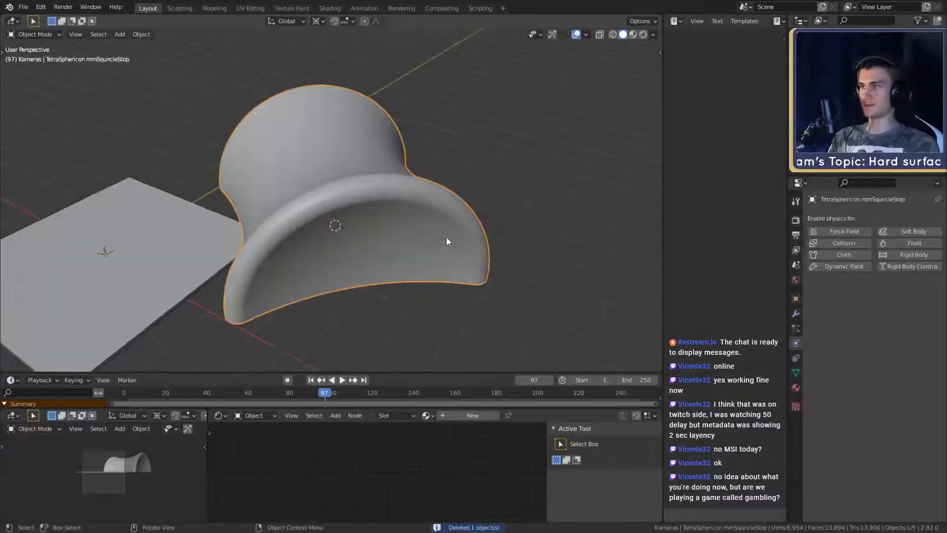
key("r")
key("Escape")
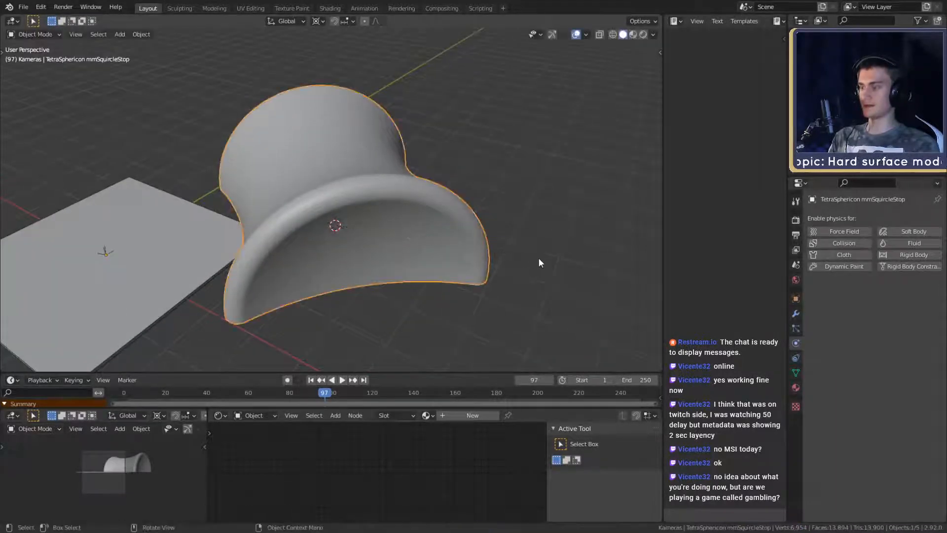
Step: Duplicate the TetraSphericon half in place and rotate the copy 180° about the global Y axis
key("shift+d")
type("ry")
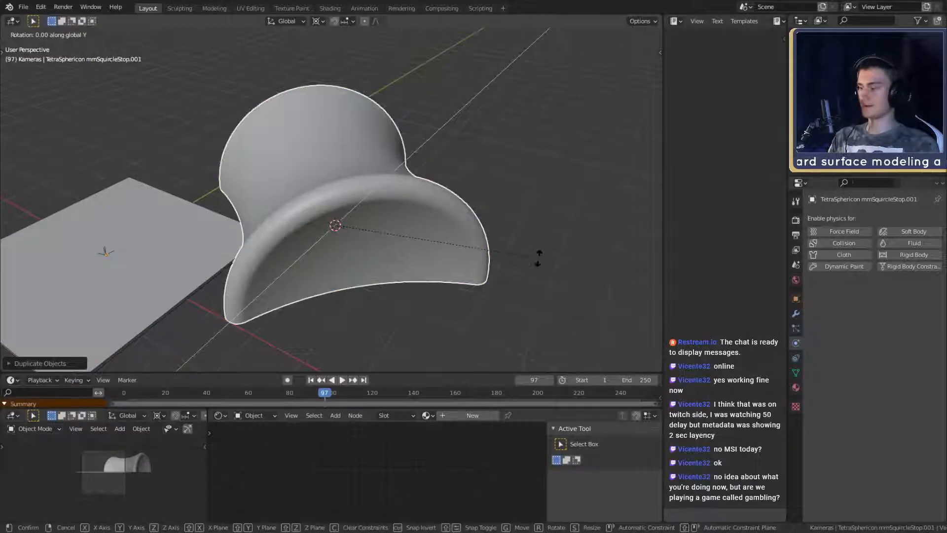
type("180")
key("Return")
middle_click_drag(538, 257, 439, 281)
scroll(439, 281, "down", 3)
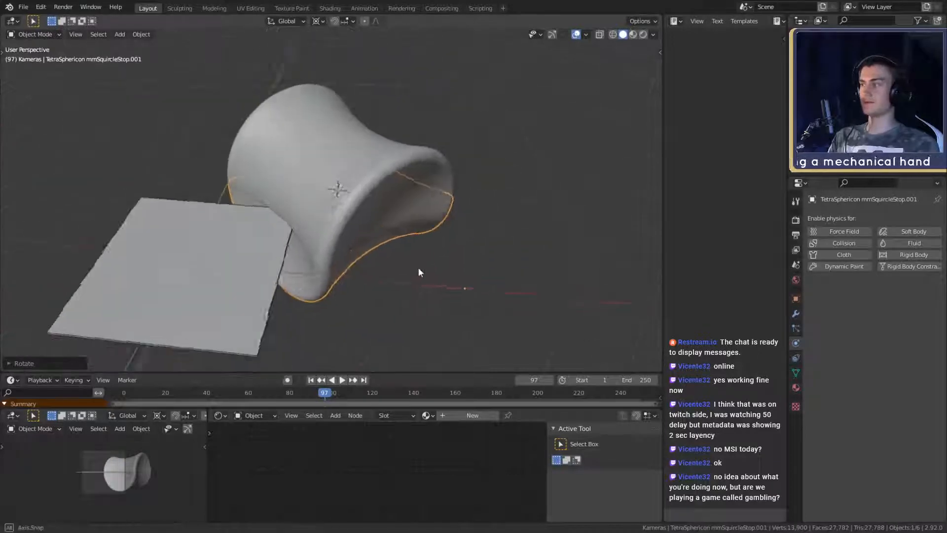
Step: Rotate the flipped lower half 90° about the global Z axis
middle_click_drag(390, 234, 472, 276)
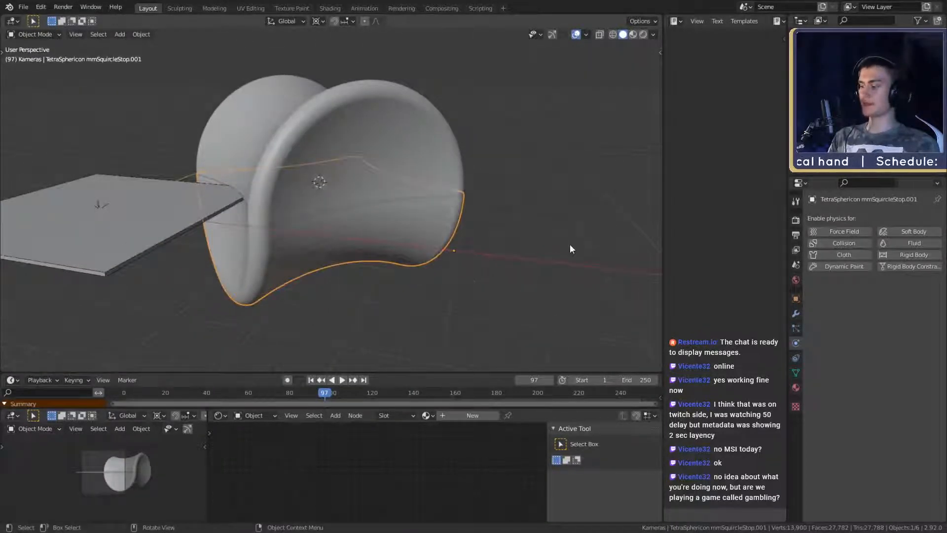
type("rz")
type("9")
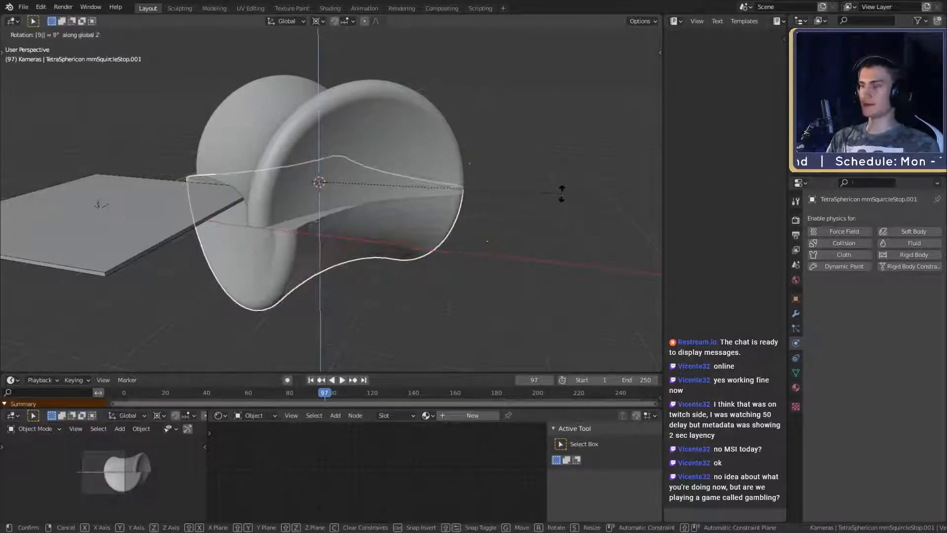
type("0")
key("Return")
Step: Check how the two halves meet and rotate the lower half another 90° about the global Z axis
middle_click_drag(510, 254, 331, 244)
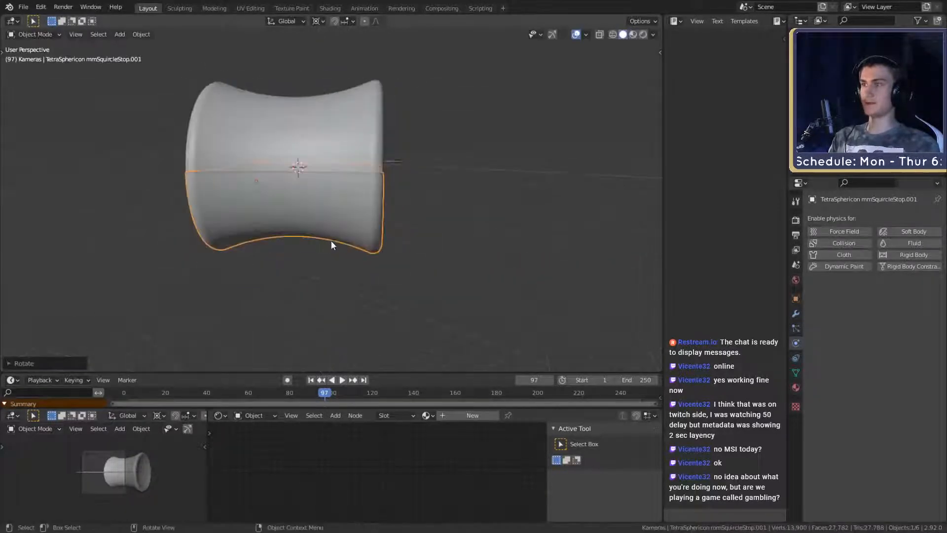
scroll(330, 240, "down", 2)
middle_click_drag(306, 213, 265, 261, "shift")
scroll(330, 236, "up", 3)
middle_click_drag(393, 188, 357, 295)
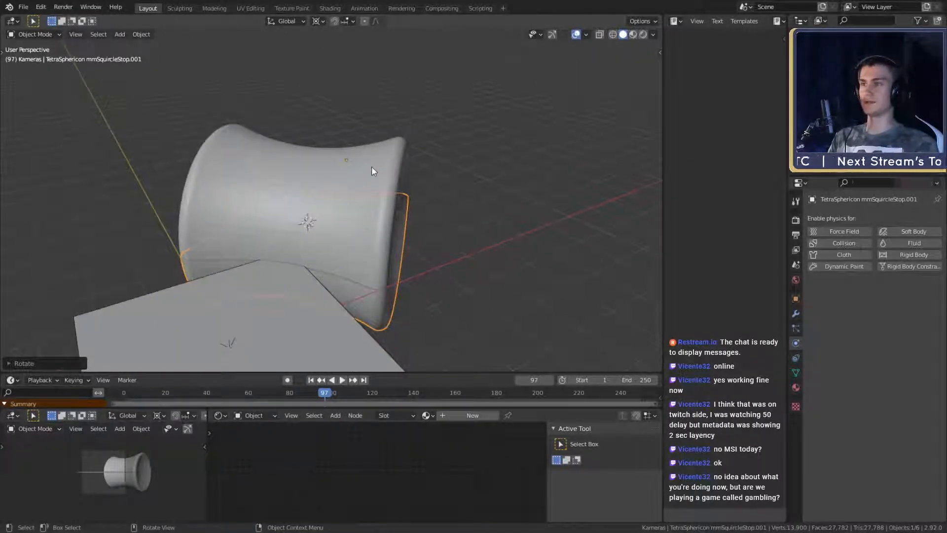
middle_click_drag(372, 169, 425, 250)
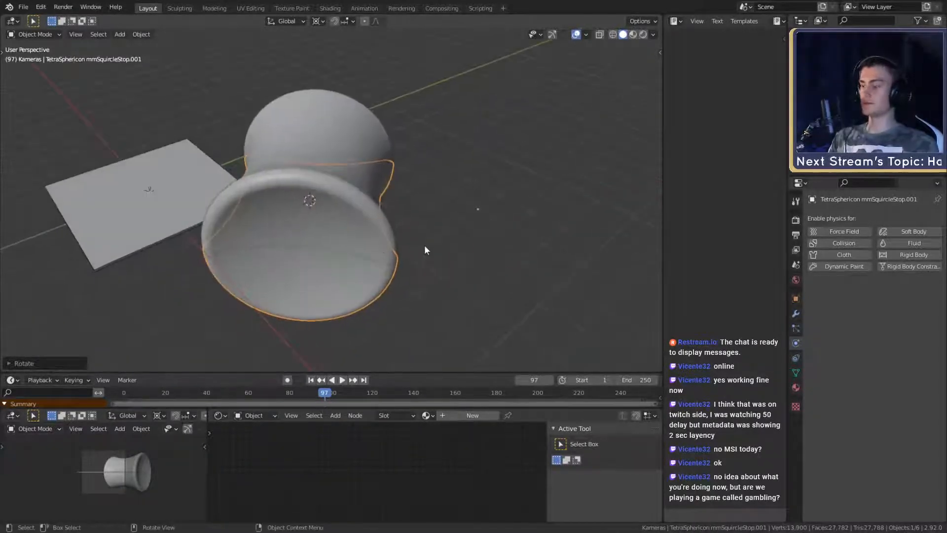
key("r")
key("z")
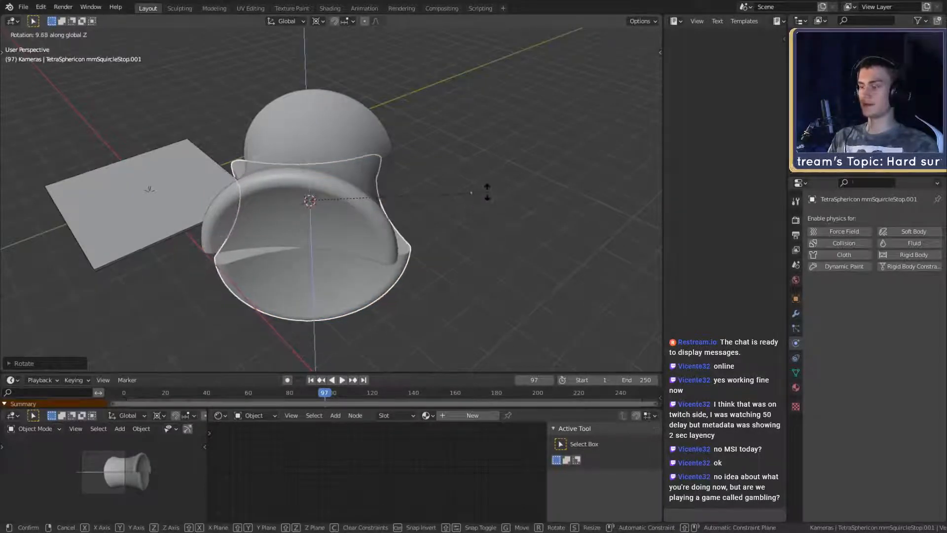
type("90")
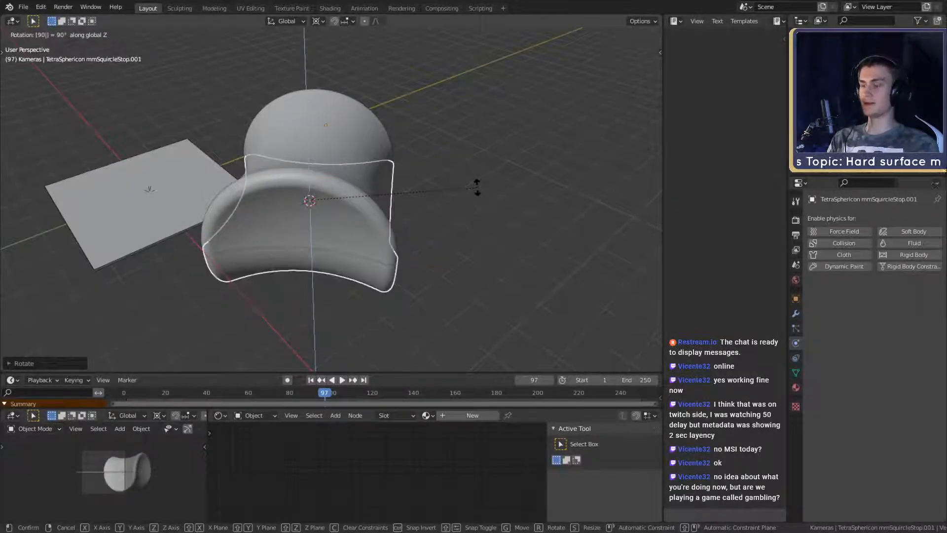
key("Return")
Step: Duplicate both TetraSphericon halves and place the copies away from the originals along the global X axis
middle_click_drag(478, 188, 378, 236)
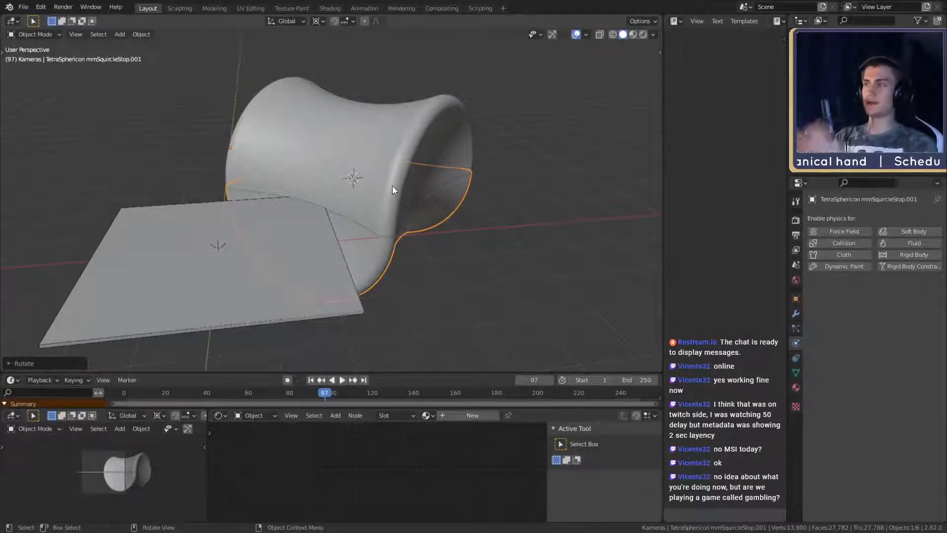
middle_click_drag(392, 187, 376, 230)
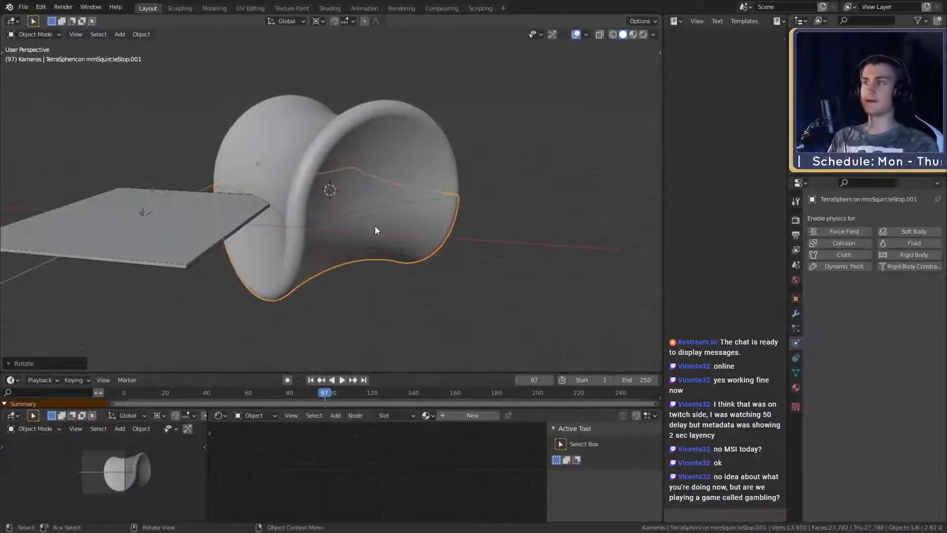
left_click(390, 234)
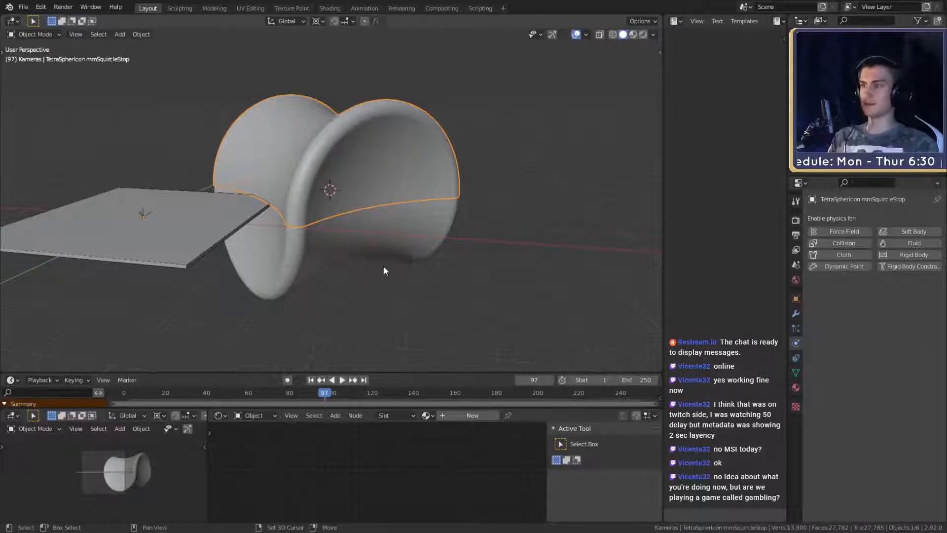
key("shift+d")
key("x")
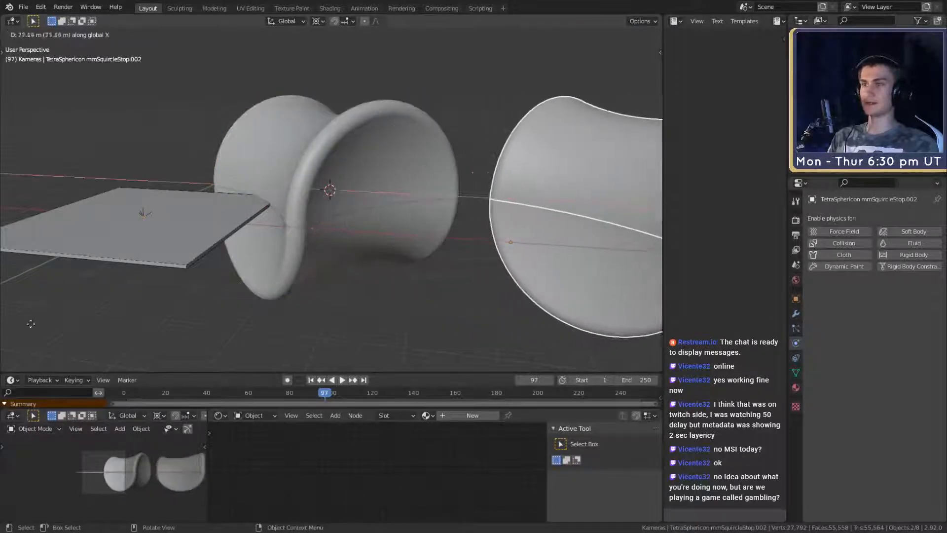
left_click(242, 306)
Step: Select the upper and lower halves of the original TetraSphericon and join them into one object
left_click(324, 177)
left_click(352, 240, "shift")
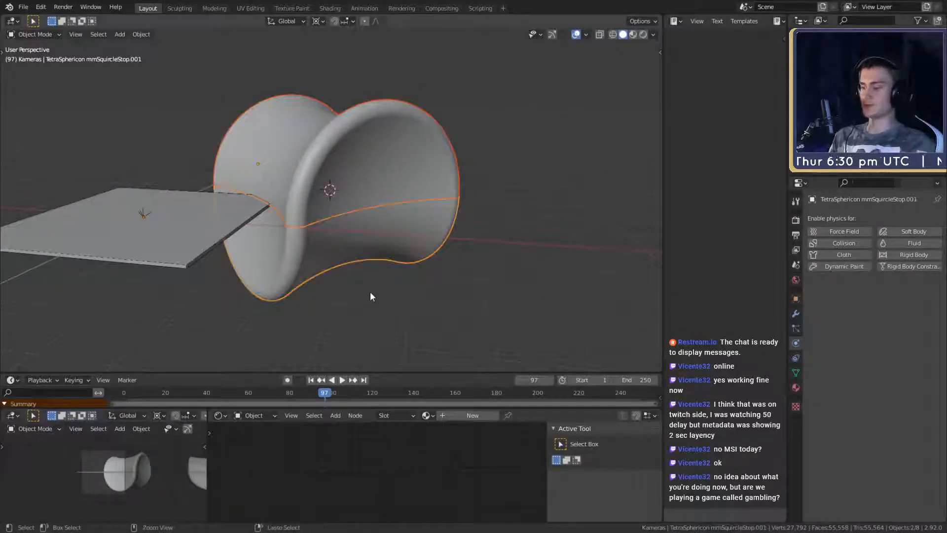
key("ctrl+j")
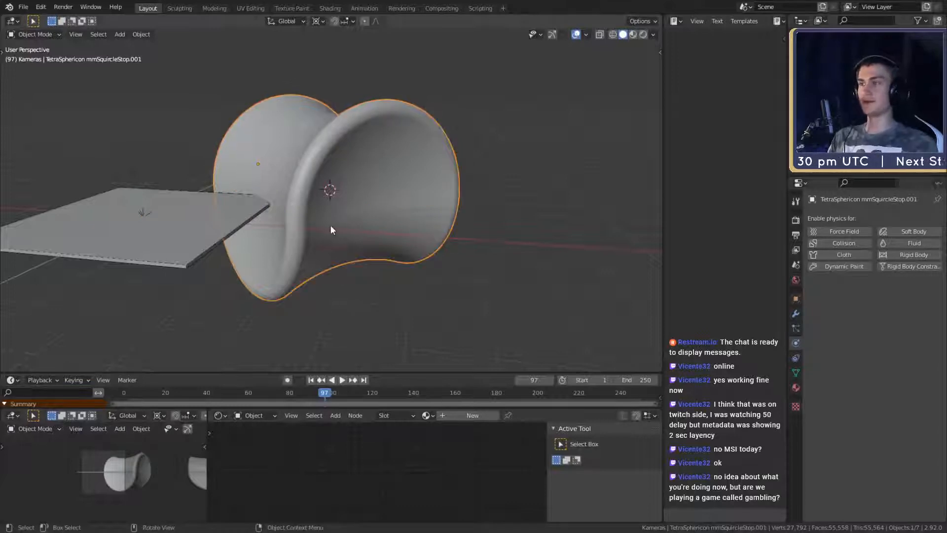
Step: Scale the joined TetraSphericon down to a scale of about 0.076 and move it over the ground plane
middle_click_drag(330, 224, 454, 289)
key("s")
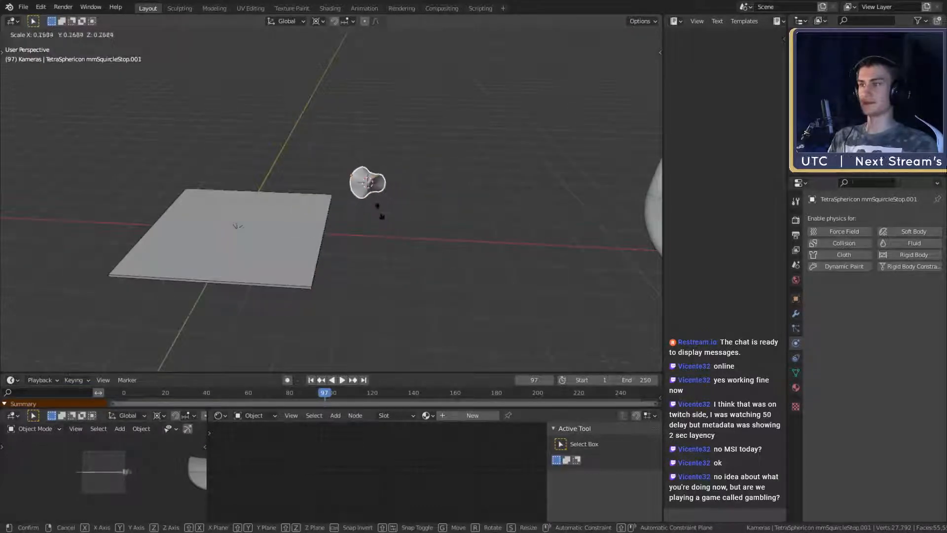
left_click(377, 208)
middle_click_drag(373, 217, 456, 236, "shift")
key("g")
left_click(244, 218)
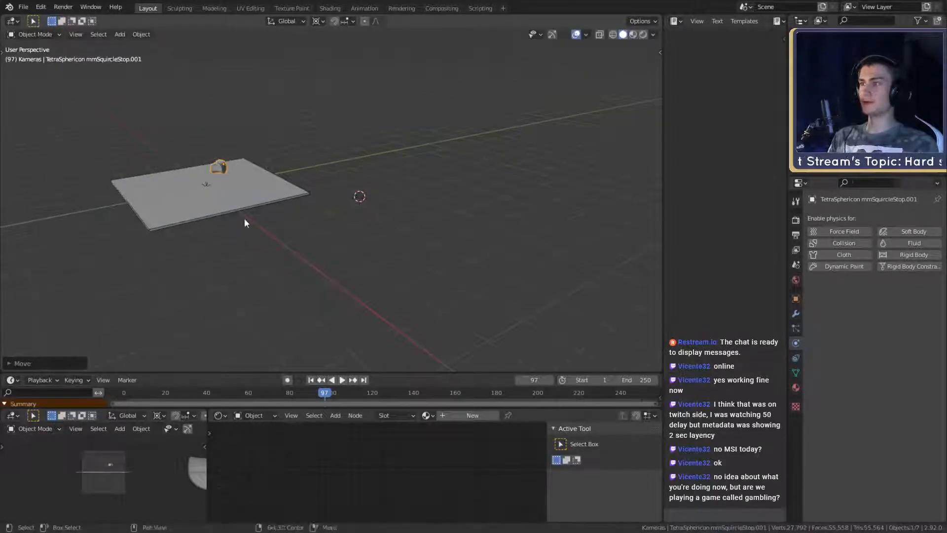
Step: Set the joined TetraSphericon's X and Y location to 0 m to centre it over the ground plane
middle_click_drag(244, 218, 621, 80)
key("n")
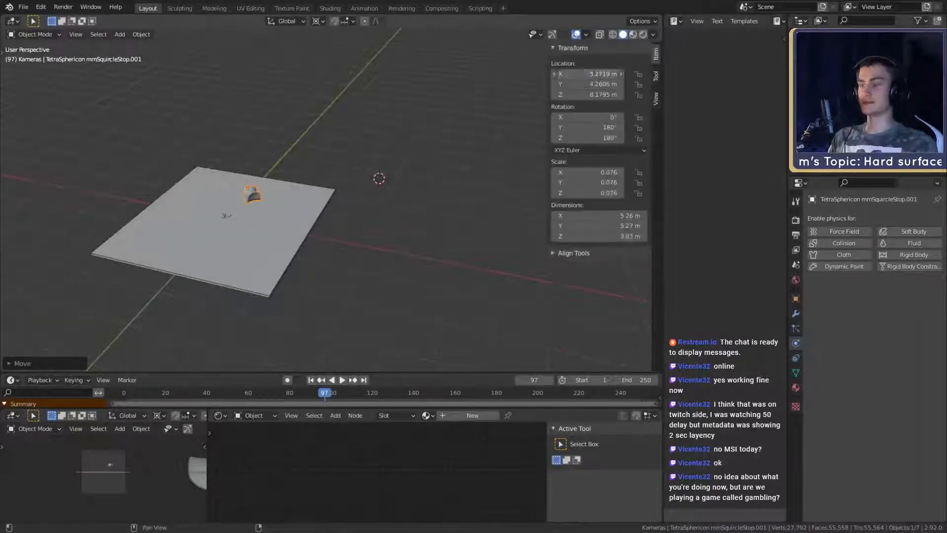
left_click(596, 75)
type("0")
key("Return")
left_click(595, 84)
type("0")
key("Return")
Step: Frame the joined TetraSphericon and examine its shape, size and height relative to the ground plane
scroll(257, 232, "up", 4)
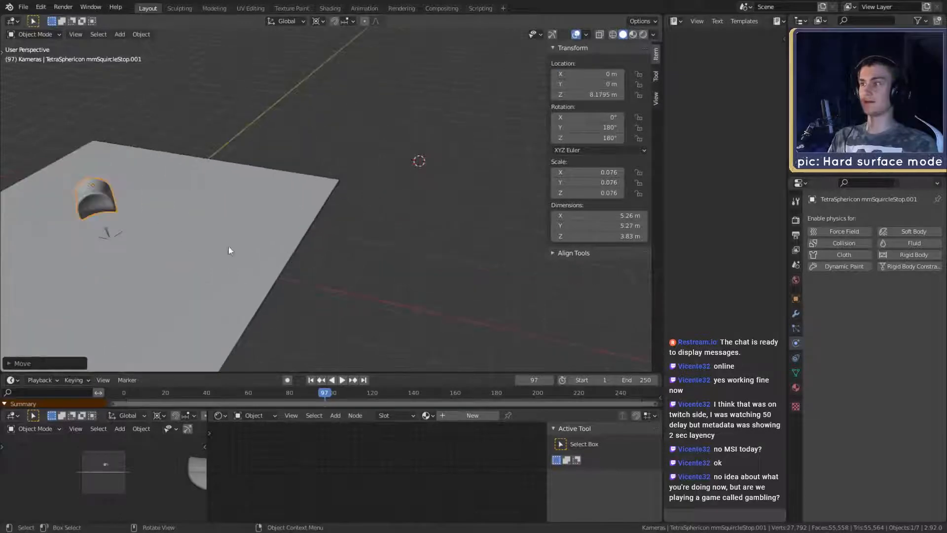
middle_click_drag(149, 246, 377, 213, "shift")
scroll(366, 137, "up", 3)
key("KP_Decimal")
scroll(365, 210, "down", 4)
scroll(317, 195, "down", 4)
scroll(317, 194, "up", 2)
scroll(300, 191, "down", 3)
scroll(403, 202, "up", 2)
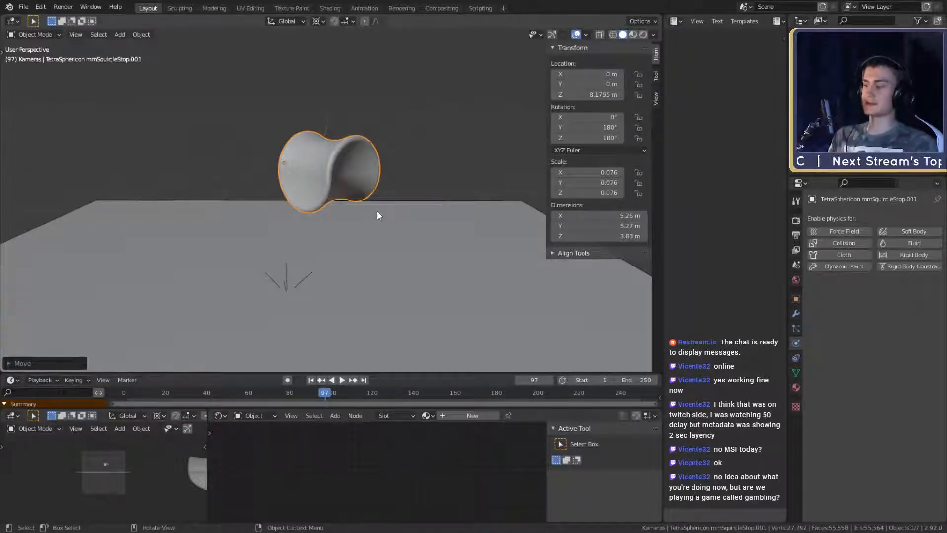
scroll(357, 200, "down", 4)
middle_click_drag(346, 249, 325, 117, "shift")
scroll(339, 202, "down", 3)
scroll(343, 219, "up", 3)
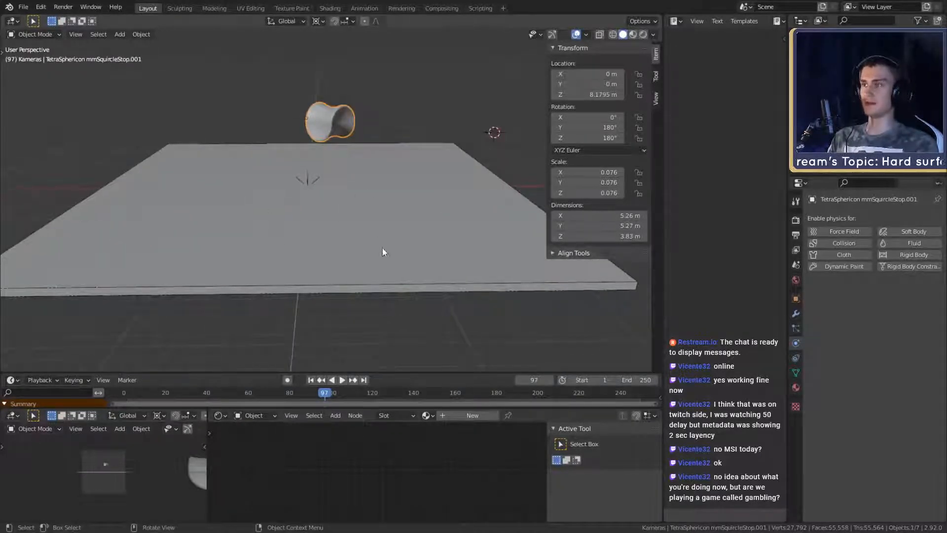
Step: Select the ground plane, keep 3D Cursor as the transform pivot point and snap the 3D cursor to the world origin
left_click(416, 236)
middle_click_drag(416, 236, 405, 233)
scroll(405, 233, "down", 3)
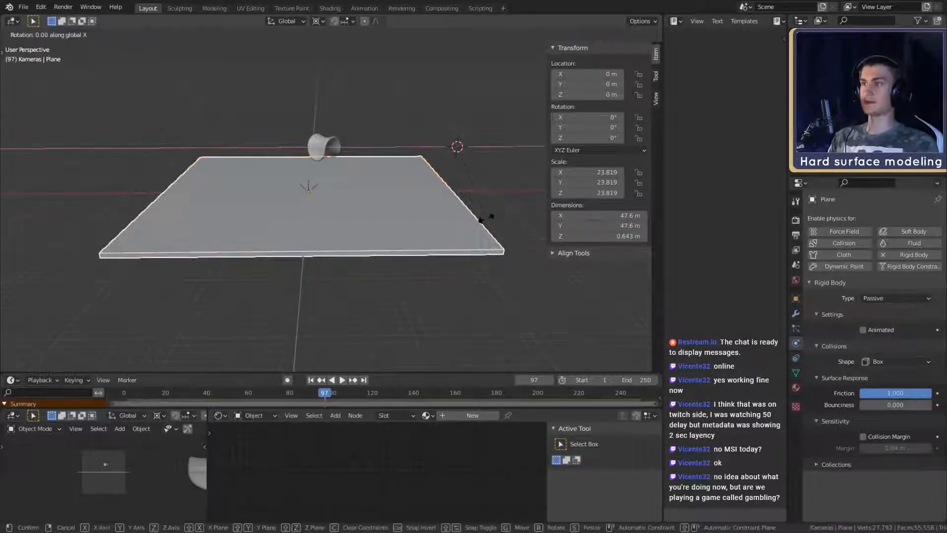
left_click(318, 21)
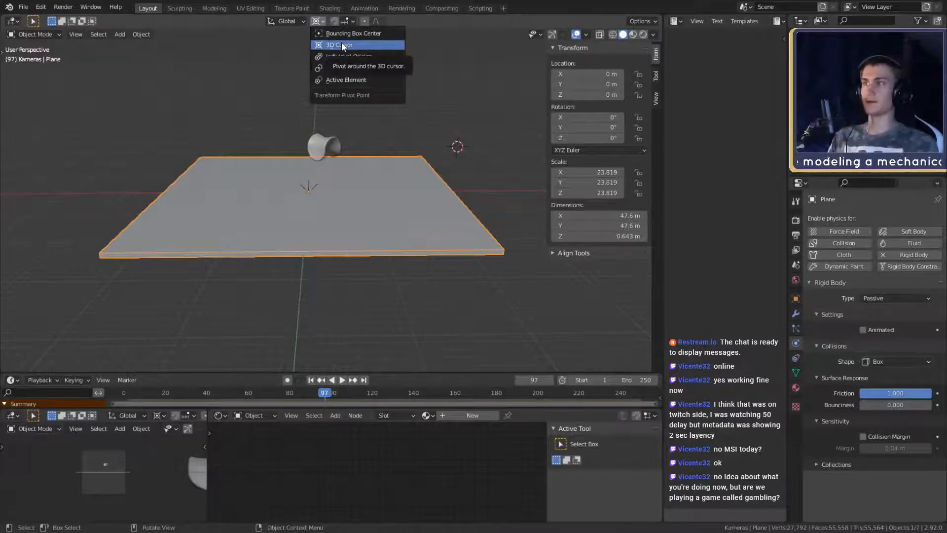
left_click(333, 46)
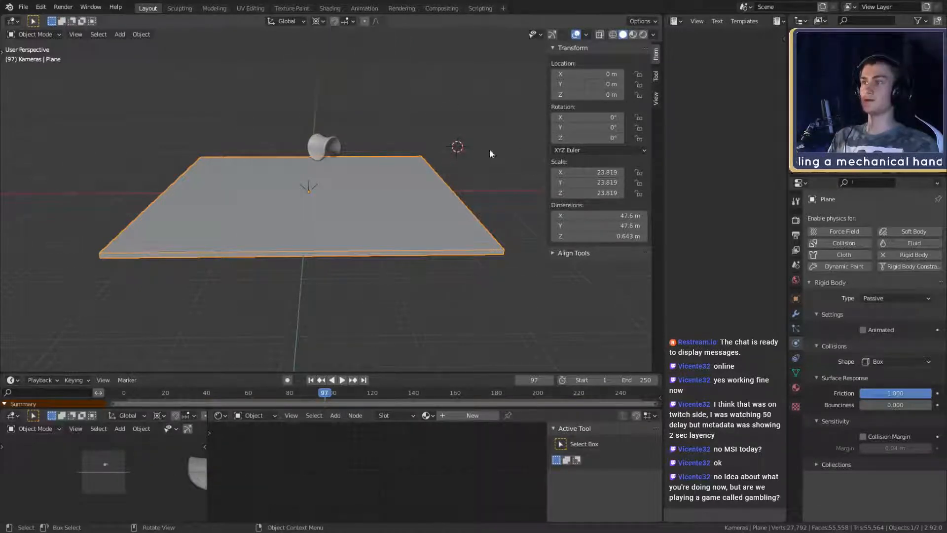
right_click(490, 196)
key("Escape")
key("shift+s")
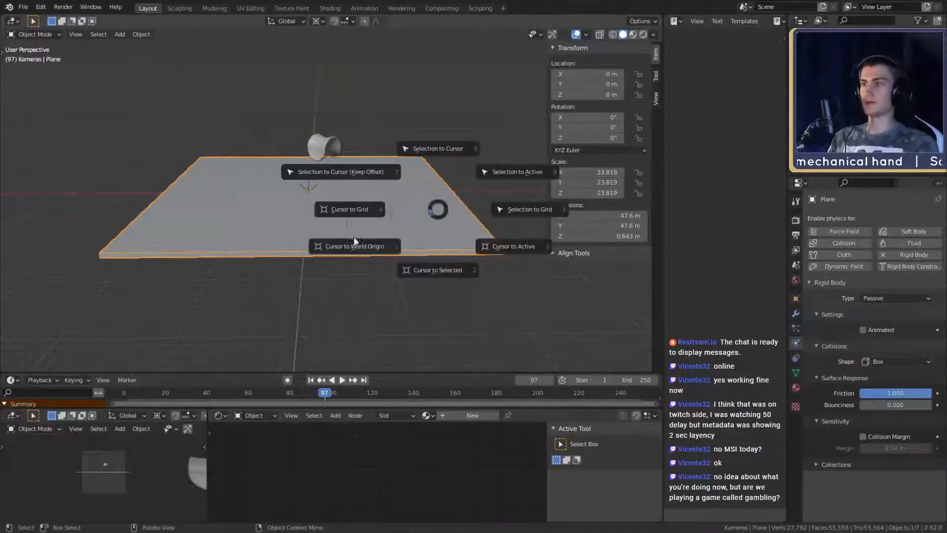
left_click(354, 245)
Step: Rotate the ground plane 3° about the global Y axis
key("r")
key("y")
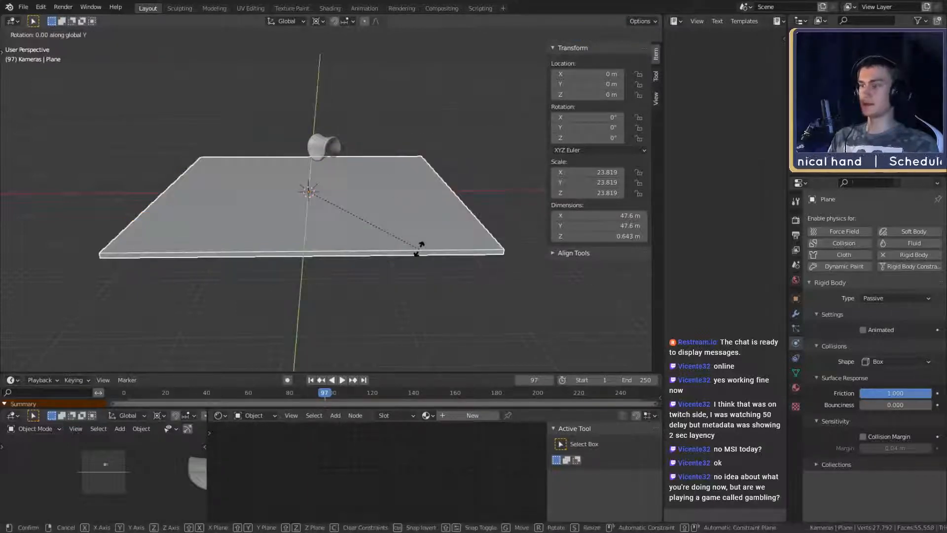
type("10")
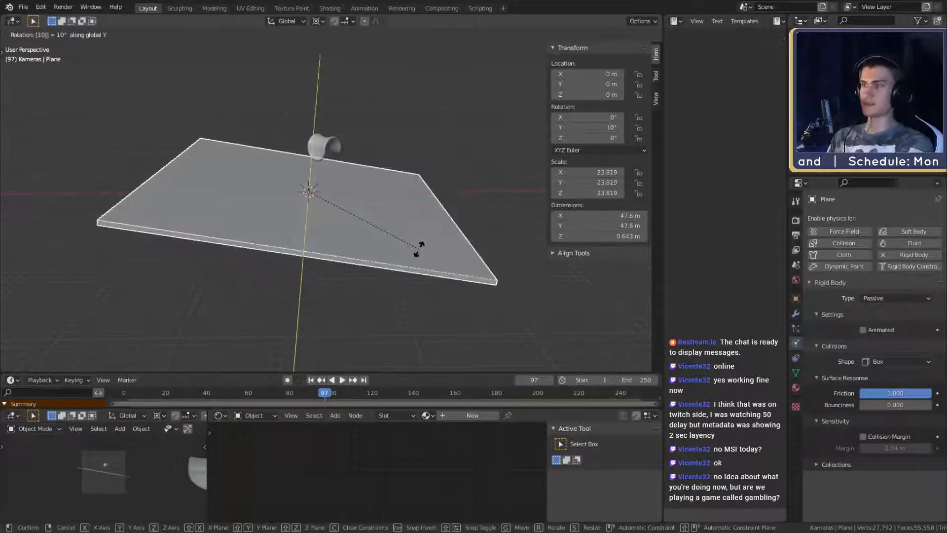
key("BackSpace")
key("BackSpace")
type("3")
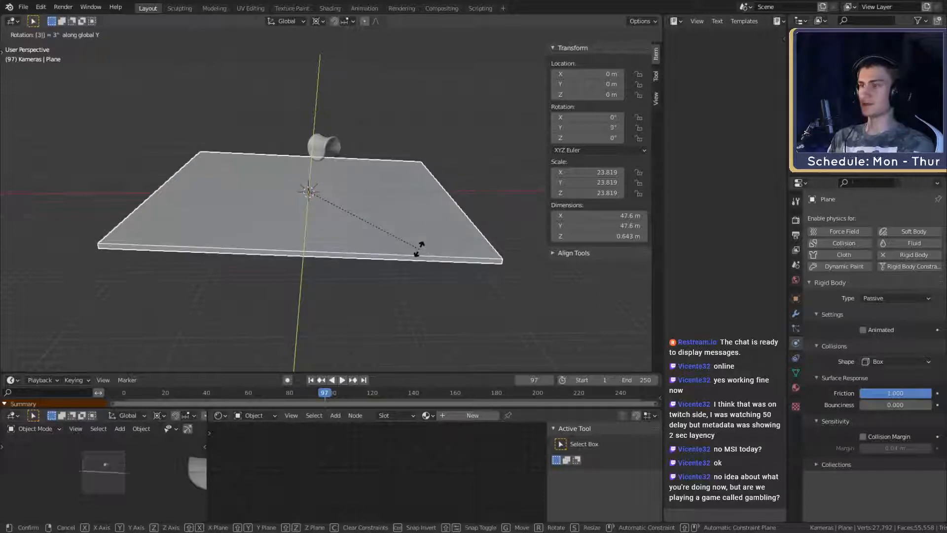
key("Return")
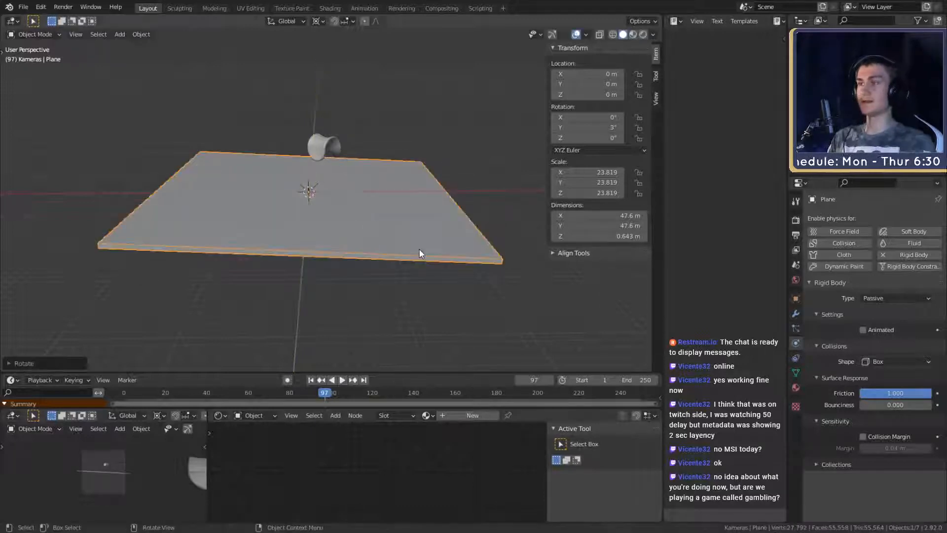
Step: Move the TetraSphericon towards the raised end of the ground plane, to about X -19.2 m, Y 6.9 m, Z 5 m
left_click(335, 140)
scroll(370, 168, "up", 4)
middle_click_drag(369, 178, 457, 148)
key("g")
left_click(234, 181)
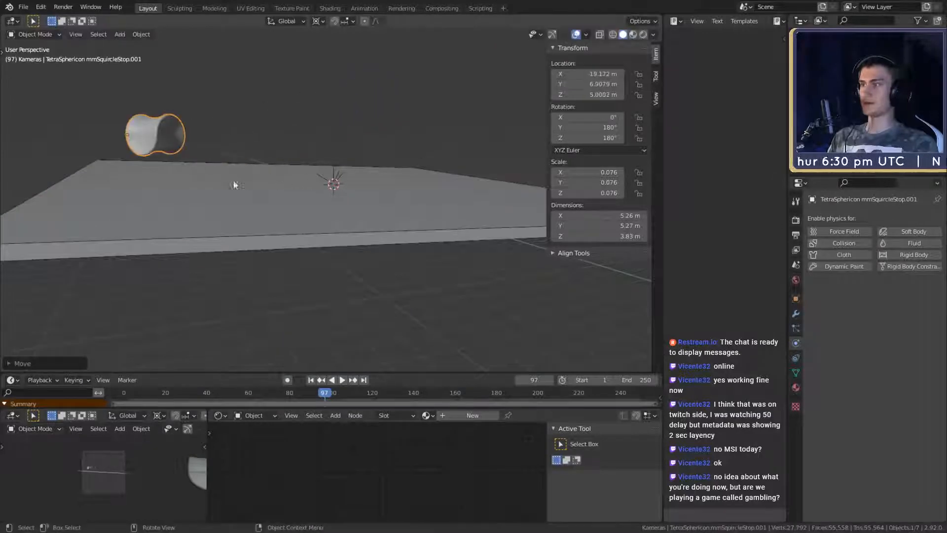
middle_click_drag(234, 180, 444, 205)
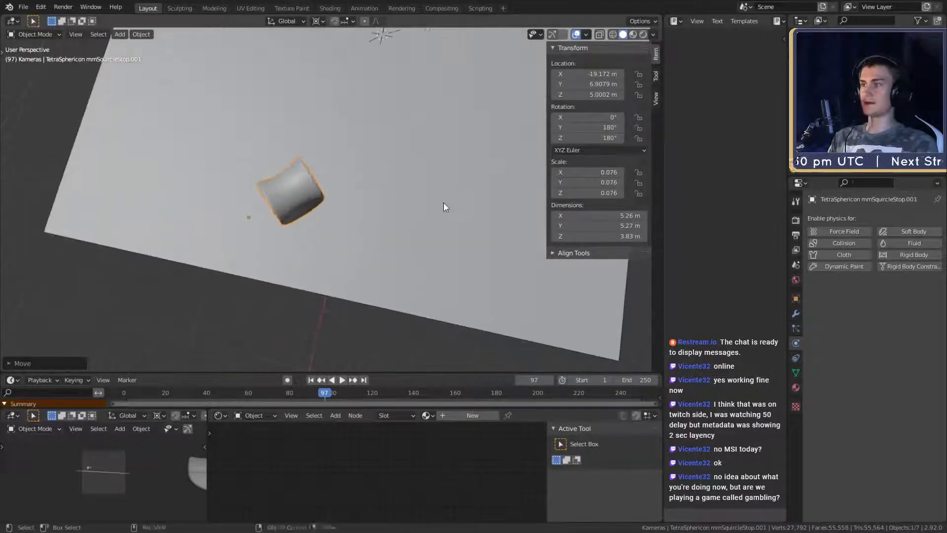
Step: Switch the transform pivot point away from 3D Cursor and snap the 3D cursor to the TetraSphericon's entire mesh
key("r")
key("Escape")
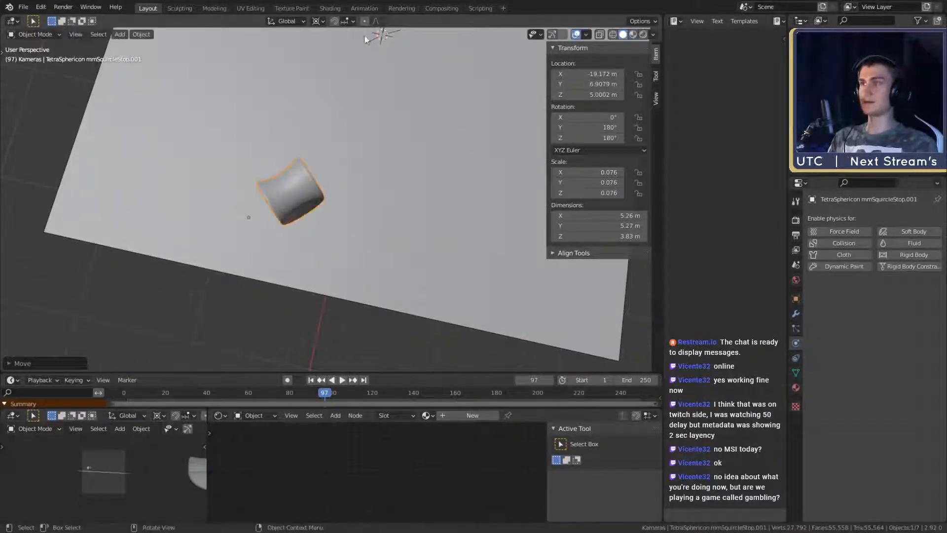
left_click(318, 21)
left_click(343, 67)
middle_click_drag(383, 137, 458, 185, "shift")
key("Tab")
key("a")
key("shift+s")
left_click(459, 248)
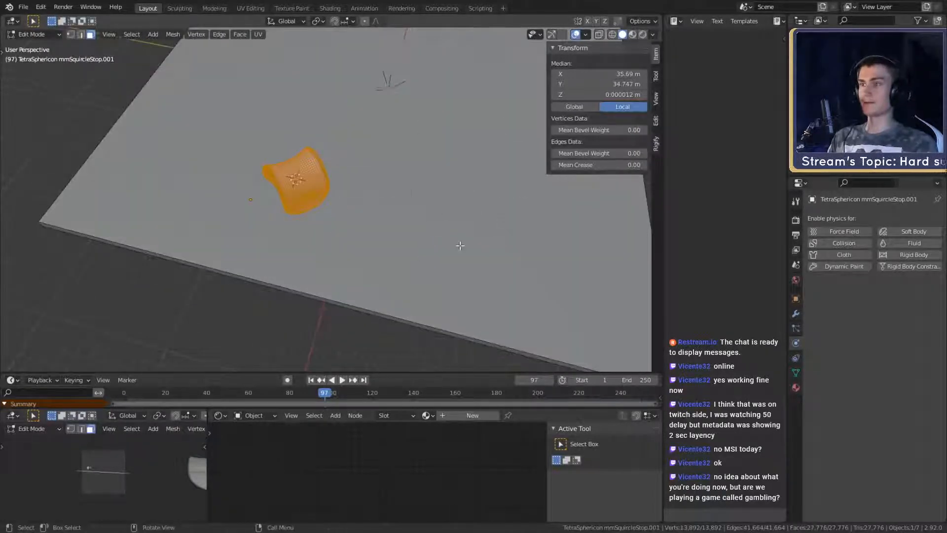
Step: Return to Object Mode and set the TetraSphericon's origin to the 3D cursor
key("Tab")
left_click(144, 37)
mouse_move(197, 56)
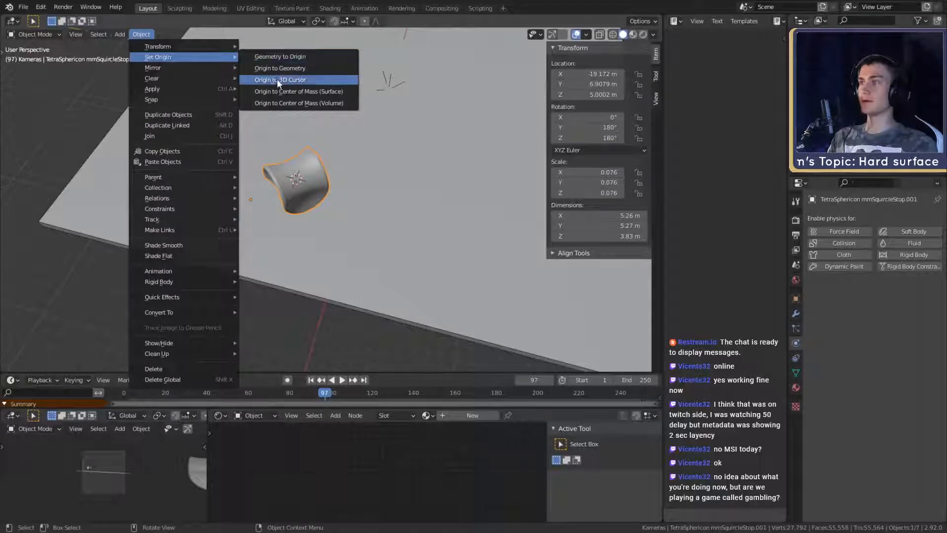
left_click(277, 79)
Step: Rotate the TetraSphericon about global Z to 223°, including a 90° turn, and move it to about X -16.6 m, Y 0.15 m, Z 4 m
middle_click_drag(355, 168, 395, 209)
key("r")
key("z")
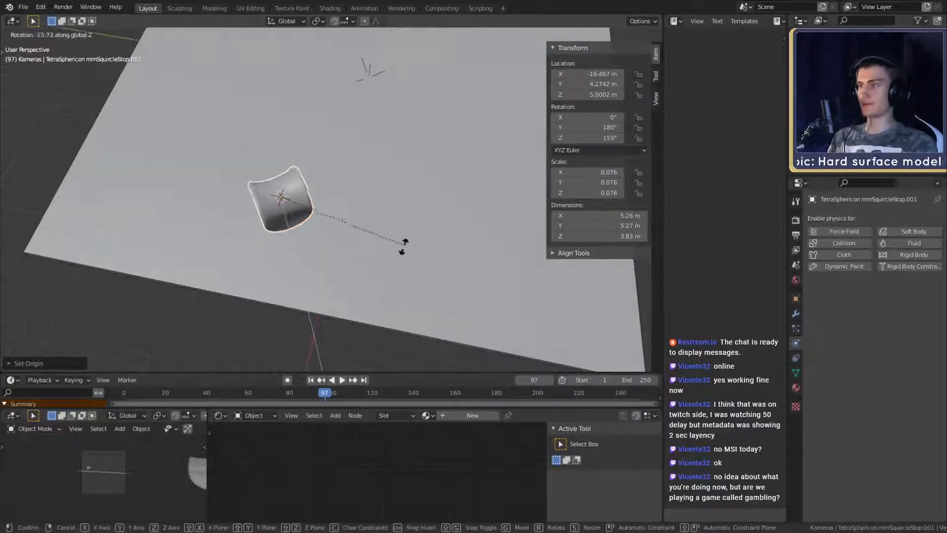
left_click(334, 277)
middle_click_drag(338, 279, 329, 220)
type("rz90")
key("Return")
key("g")
left_click(416, 152)
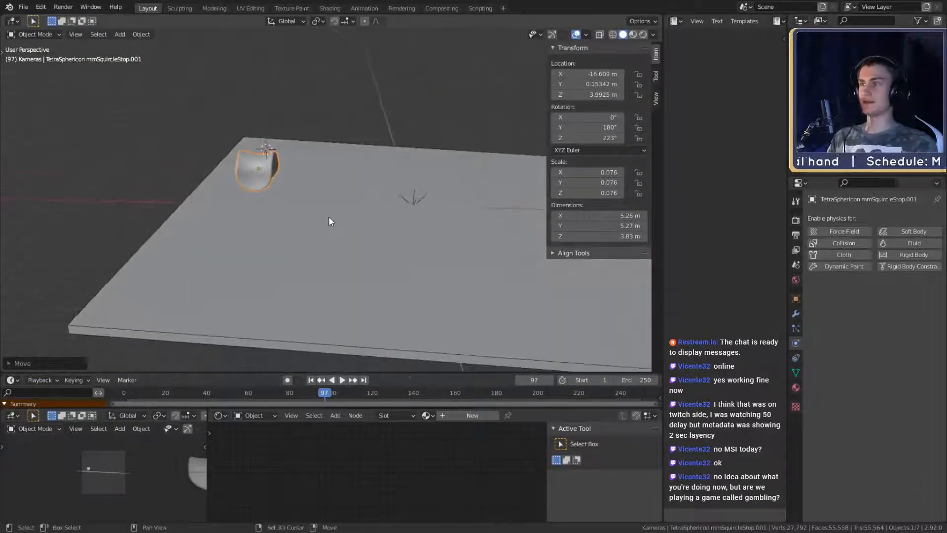
Step: Add an active rigid body to the TetraSphericon and set its collision shape to Mesh
left_click(914, 255)
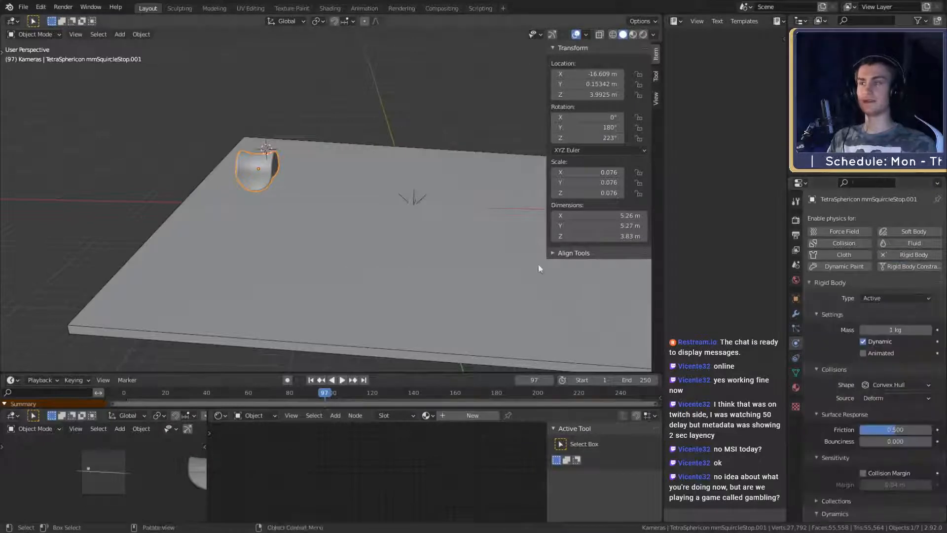
middle_click_drag(538, 264, 375, 247)
scroll(842, 378, "down", 2)
left_click(884, 345)
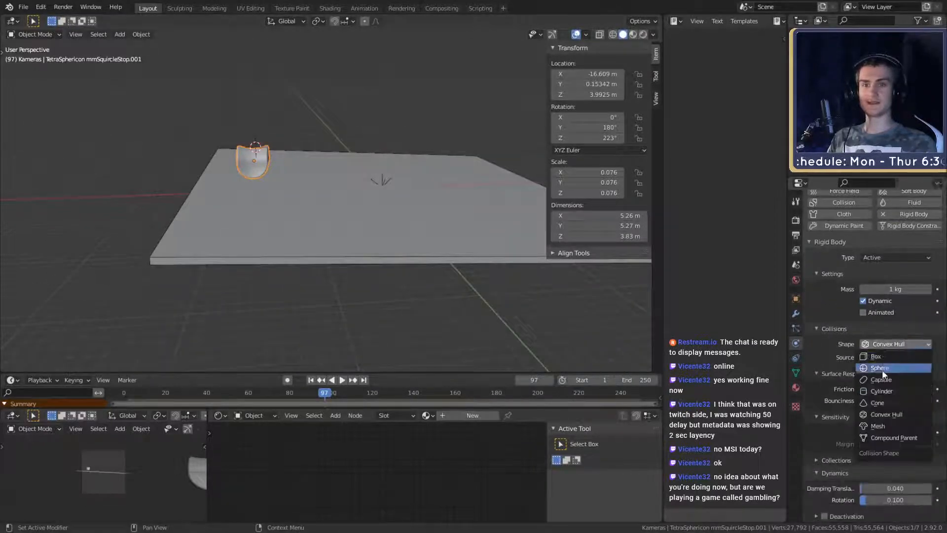
left_click(876, 425)
Step: Frame the tilted ground plane with the TetraSphericon and open the project's file commands
scroll(437, 292, "up", 6)
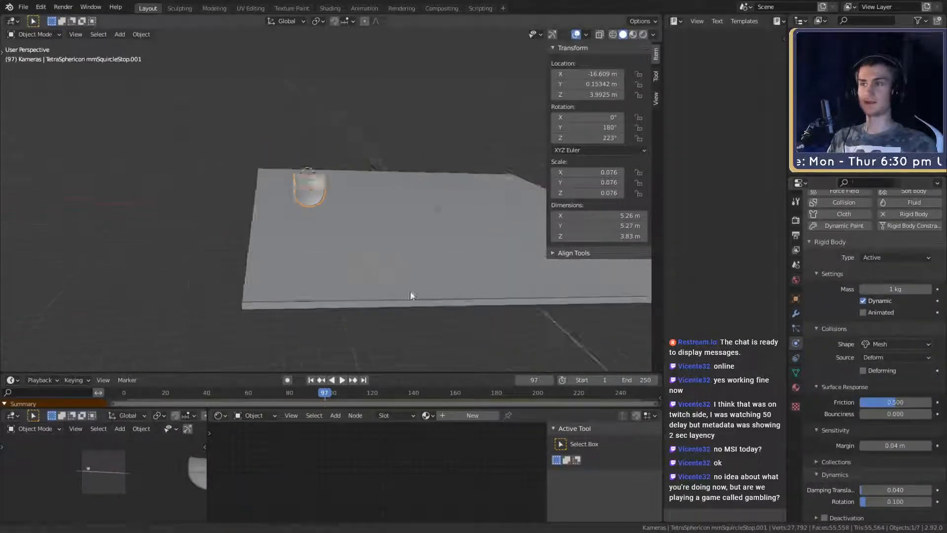
scroll(363, 232, "down", 8)
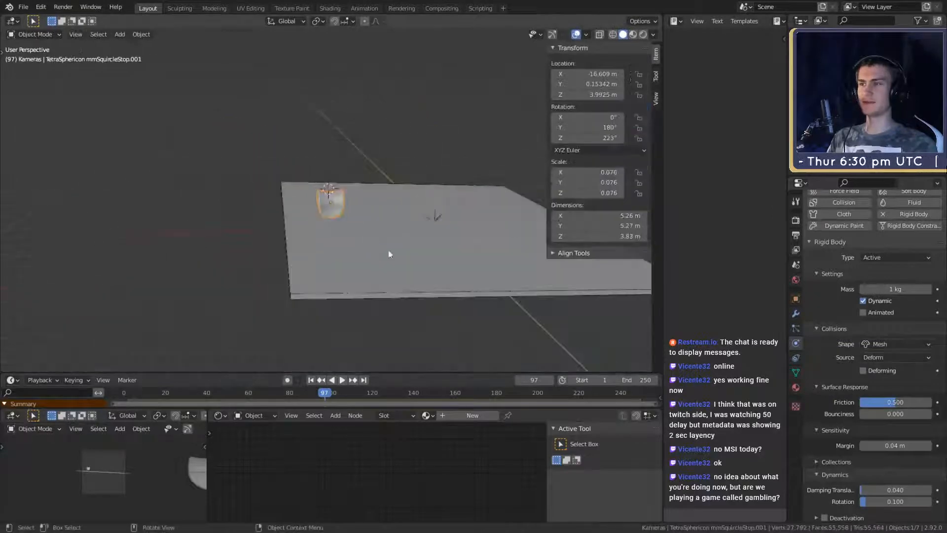
middle_click_drag(389, 250, 387, 275)
left_click(23, 7)
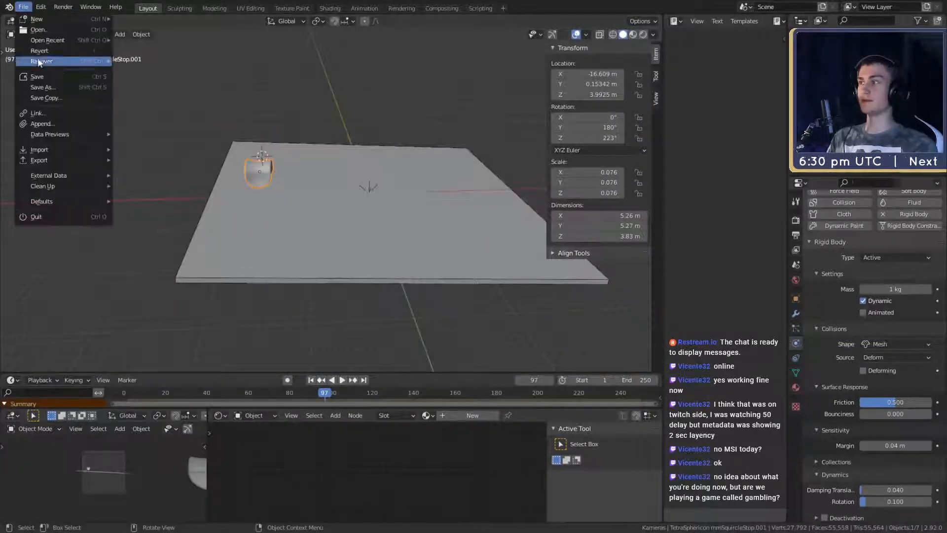
Step: Save the current Blender file
left_click(38, 78)
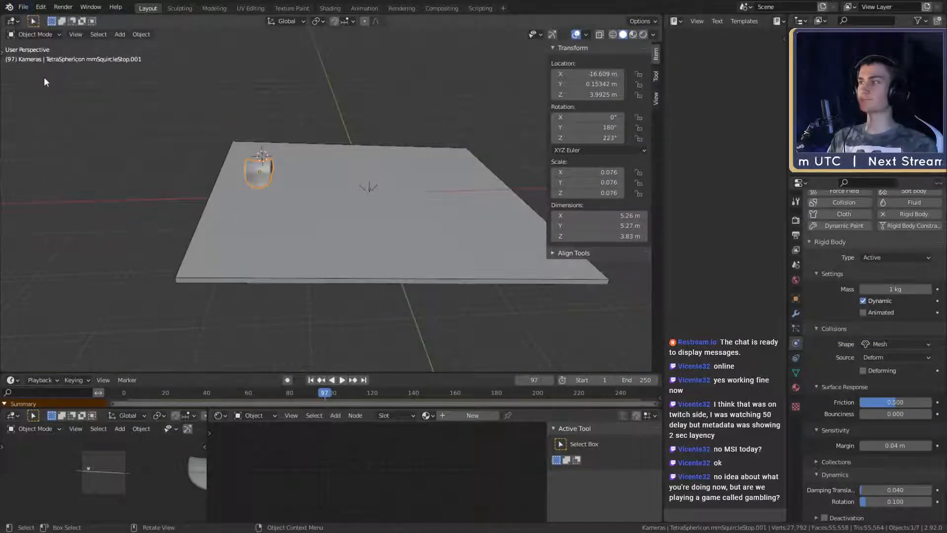
scroll(397, 305, "up", 4)
scroll(369, 272, "down", 4)
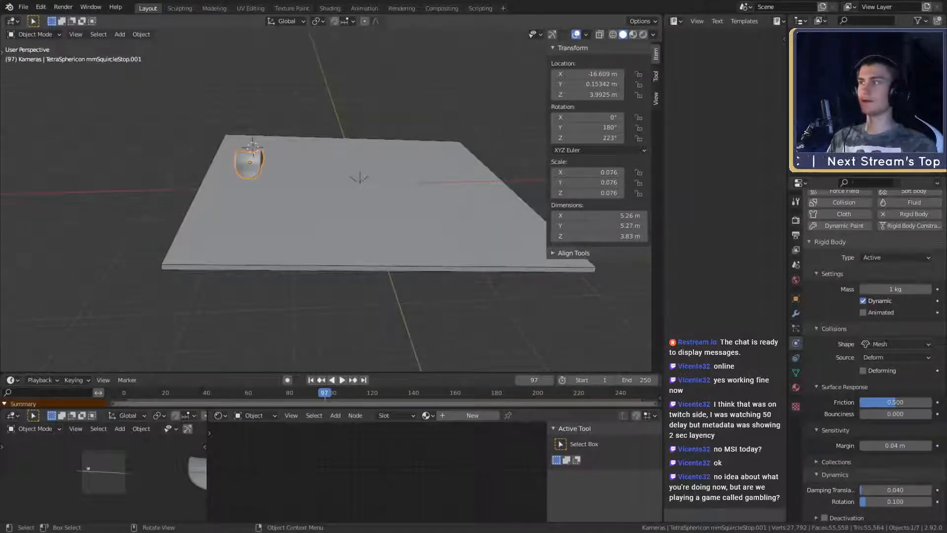
left_click(22, 7)
left_click(38, 75)
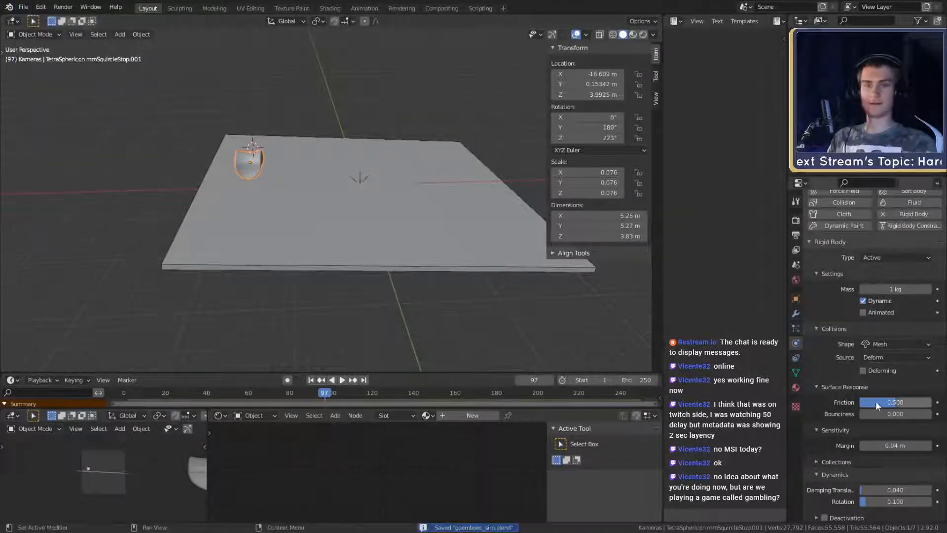
Step: Set the rigid body friction of the selected curved object to 1.000
scroll(845, 394, "down", 1)
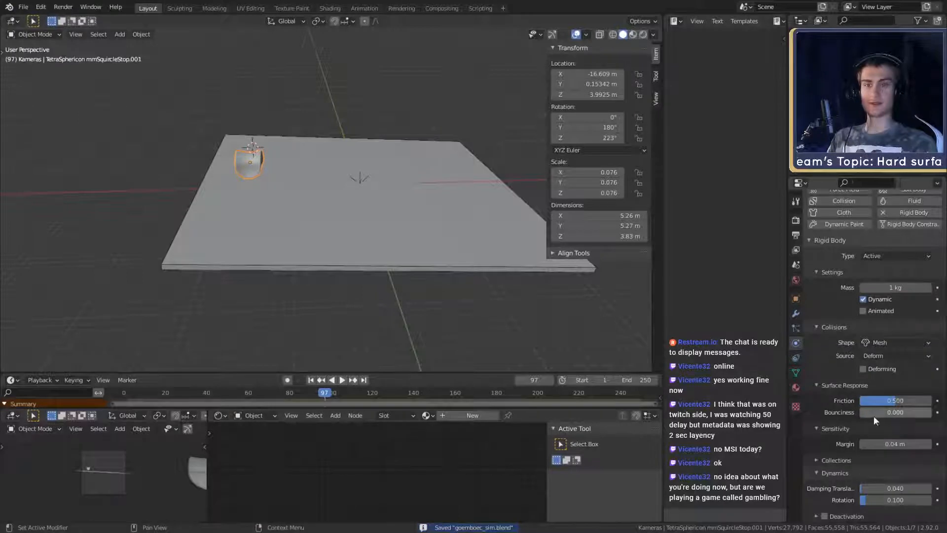
left_click_drag(888, 399, 932, 400)
scroll(244, 236, "up", 3)
scroll(244, 241, "down", 5)
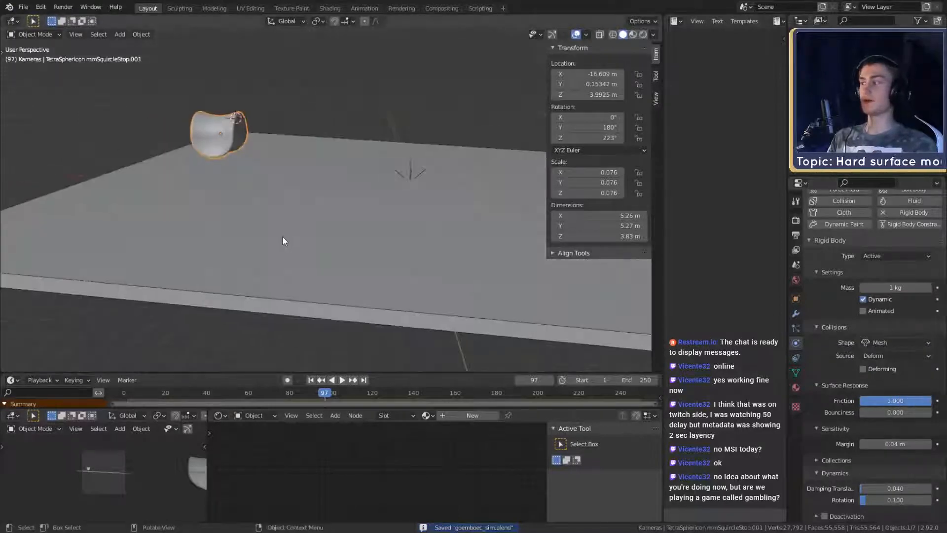
middle_click_drag(356, 298, 387, 318)
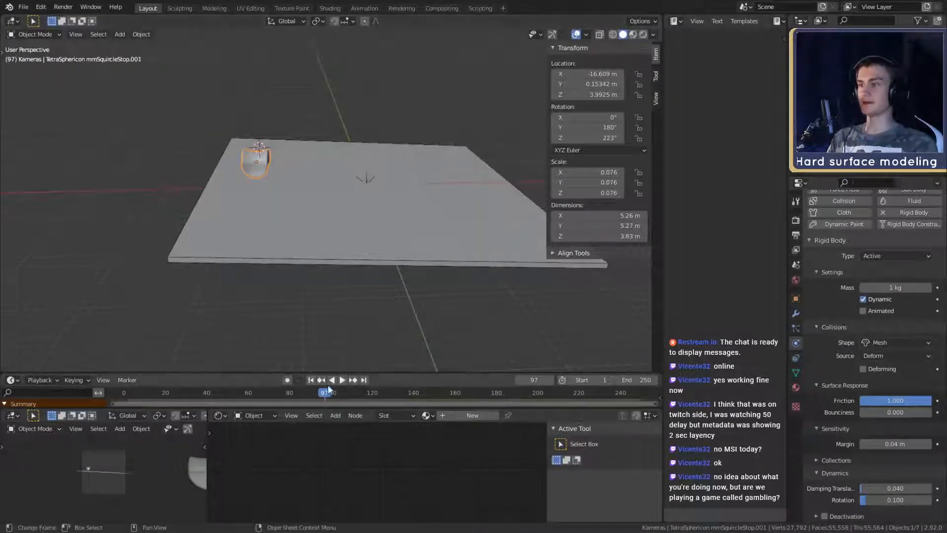
Step: Return to frame 1, play the rigid body simulation while watching the object on the plane, and reset it
left_click(310, 381)
scroll(352, 259, "up", 4)
scroll(341, 244, "down", 3)
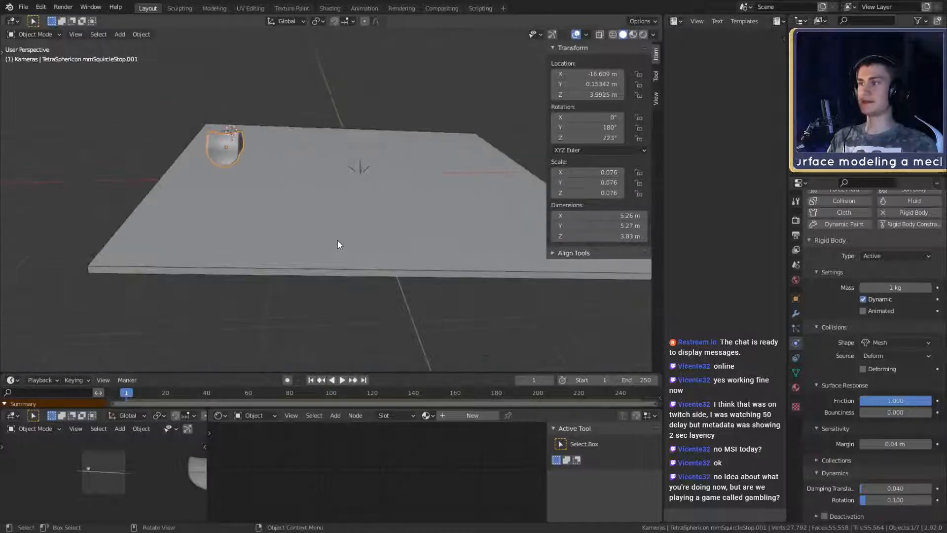
middle_click_drag(337, 241, 402, 252)
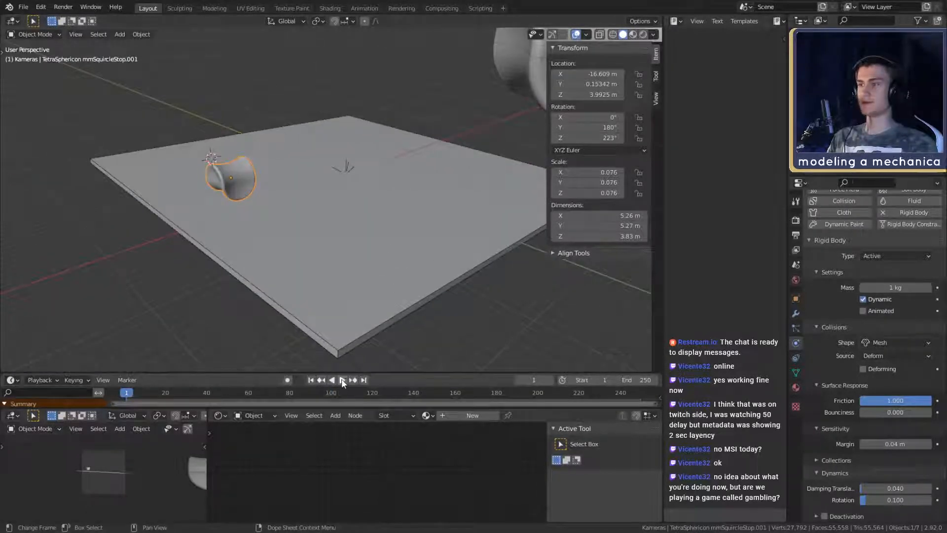
left_click(343, 379)
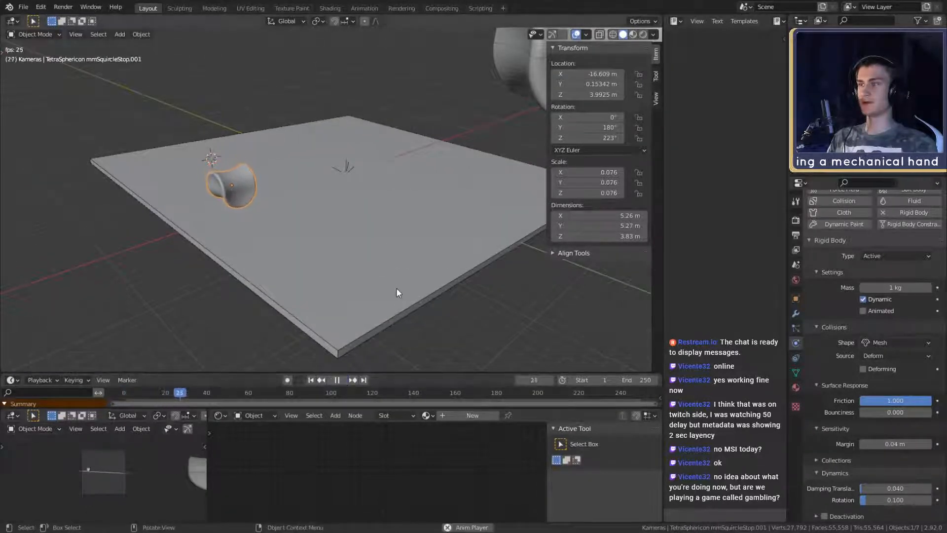
middle_click_drag(401, 289, 406, 228)
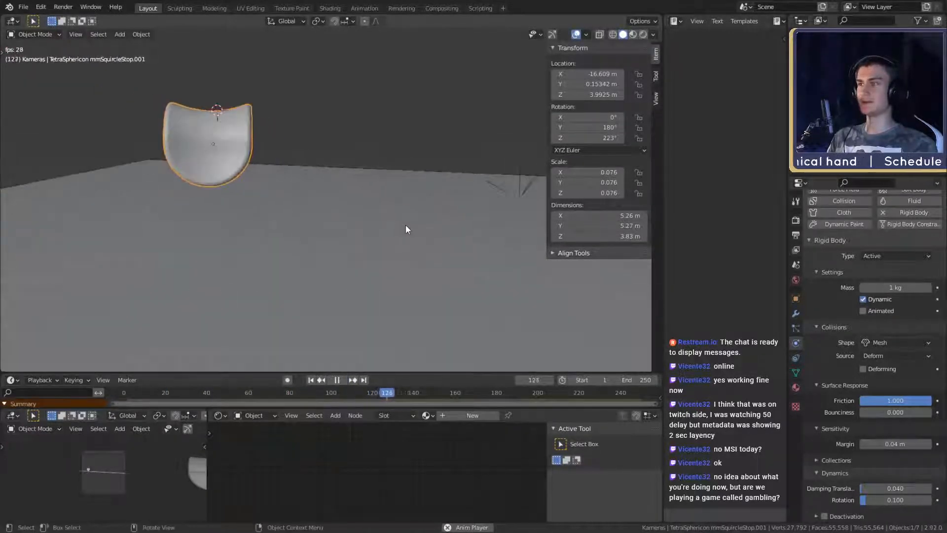
key("Escape")
middle_click_drag(375, 340, 292, 127)
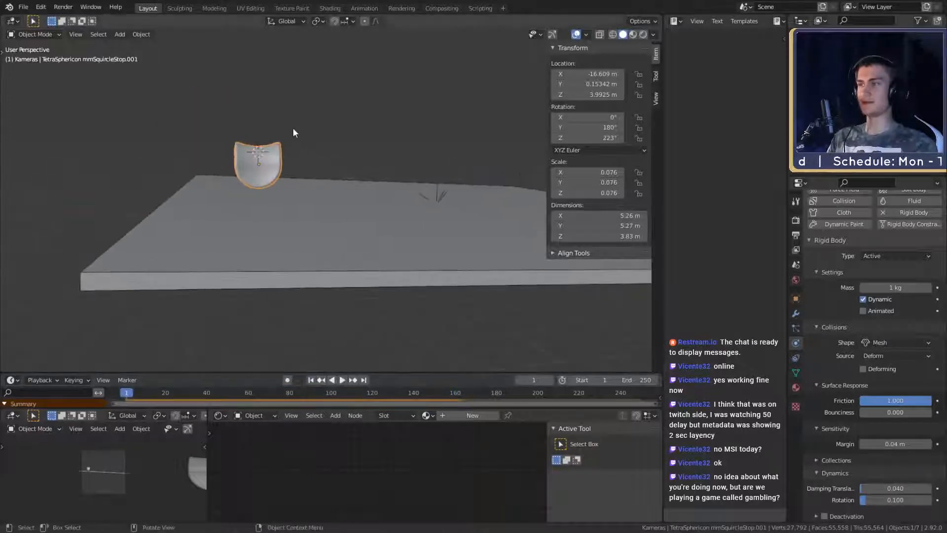
Step: Set the curved object's rigid body friction to 0.5
left_click(907, 398)
key("BackSpace")
type("0.5")
key("Return")
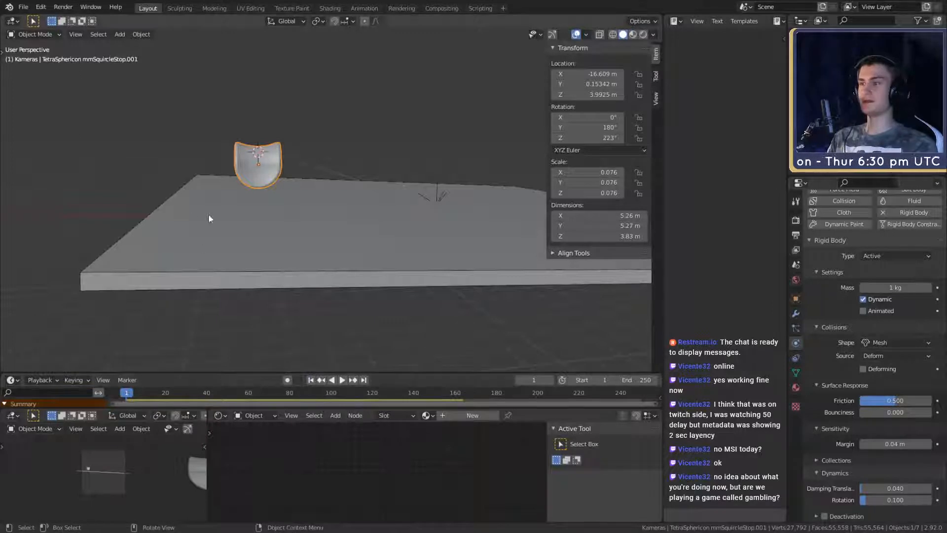
Step: Play the simulation with the 0.5 friction briefly, stop it, and return to the first frame
middle_click_drag(210, 216, 444, 251)
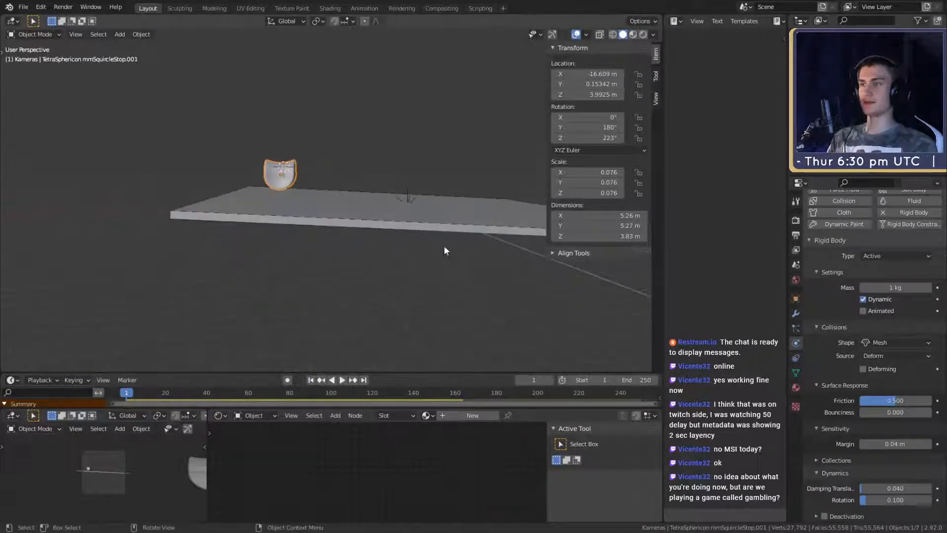
left_click(341, 380)
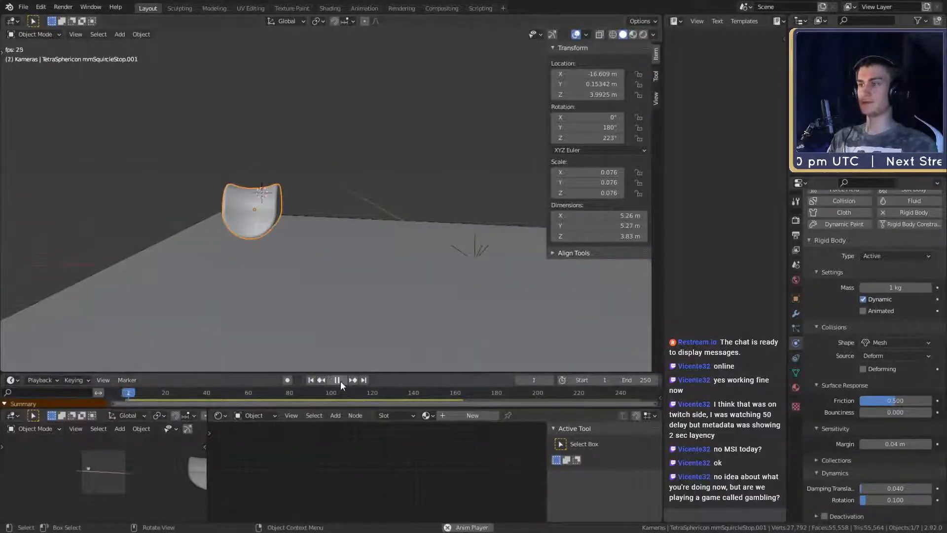
left_click(341, 383)
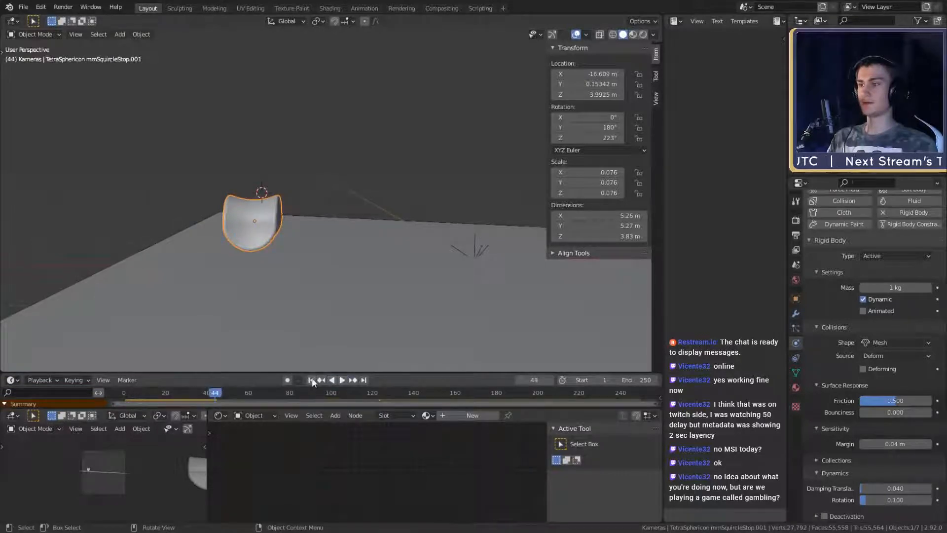
left_click(311, 380)
Step: Rotate the plane about the global Y axis to a 5° tilt
scroll(357, 330, "down", 5)
middle_click_drag(357, 329, 323, 315)
left_click(353, 217)
scroll(378, 269, "up", 2)
middle_click_drag(378, 270, 542, 310)
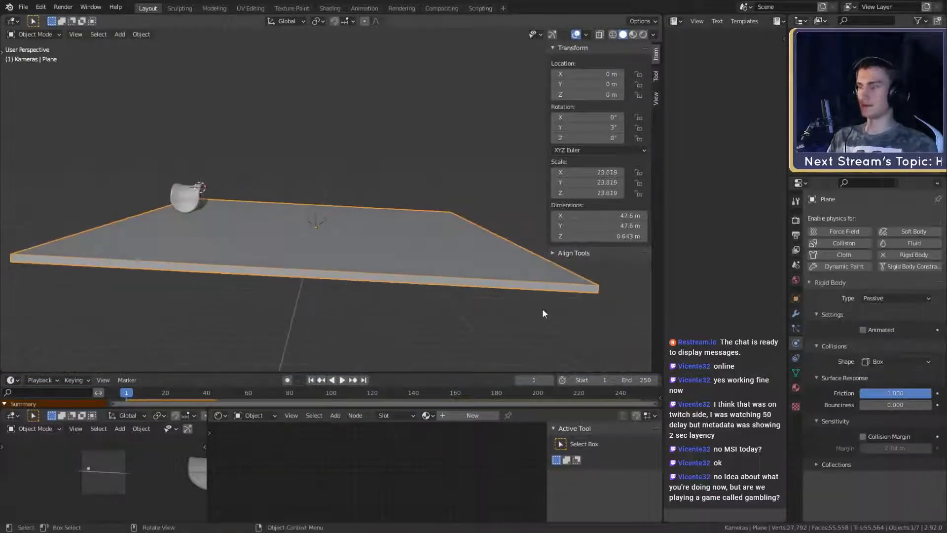
key("r")
key("y")
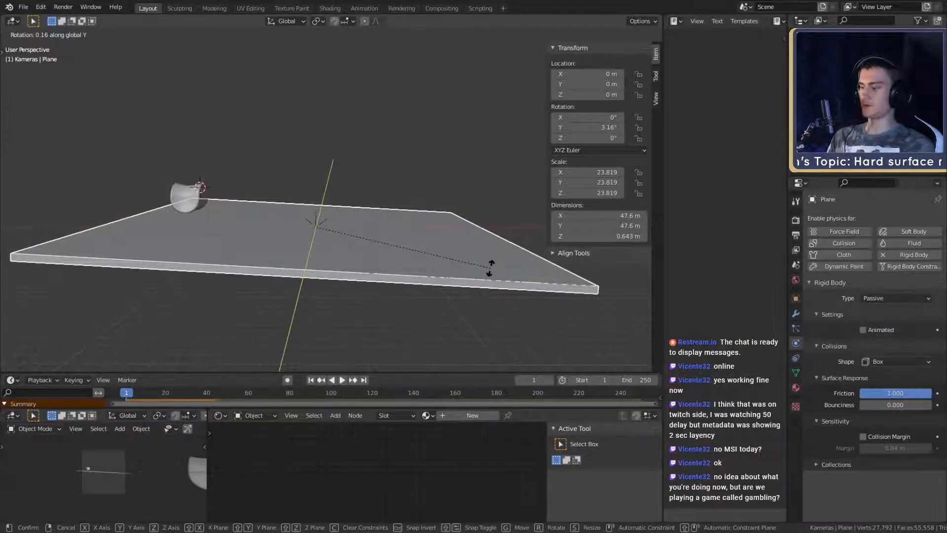
left_click(490, 267)
Step: Raise the curved object along global Z to about 5.01 m and briefly play the simulation
left_click(195, 199)
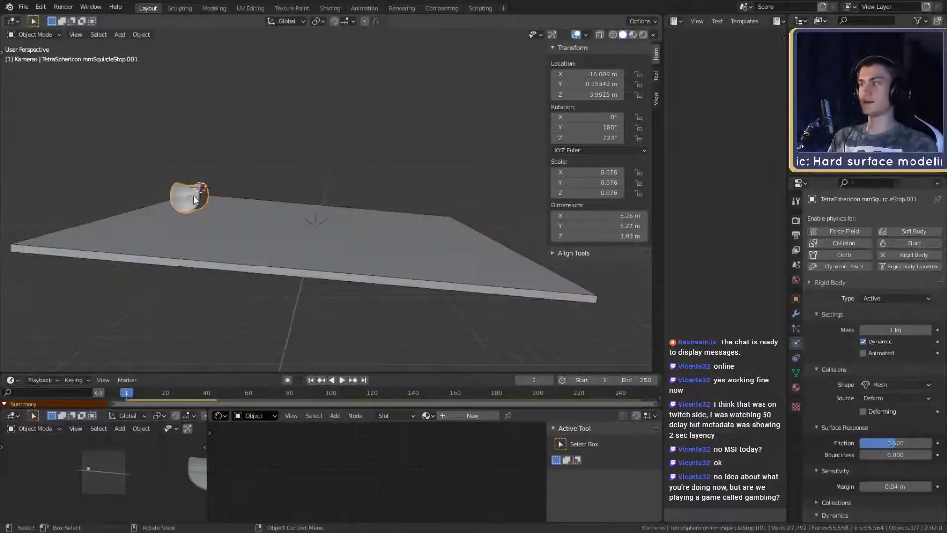
middle_click_drag(195, 200, 392, 259)
key("g")
key("z")
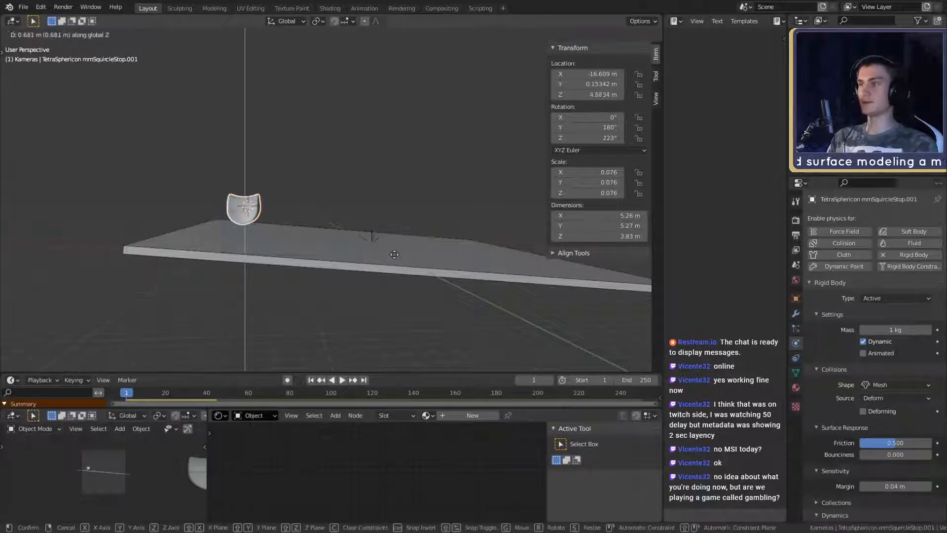
left_click(383, 247)
middle_click_drag(383, 247, 329, 280)
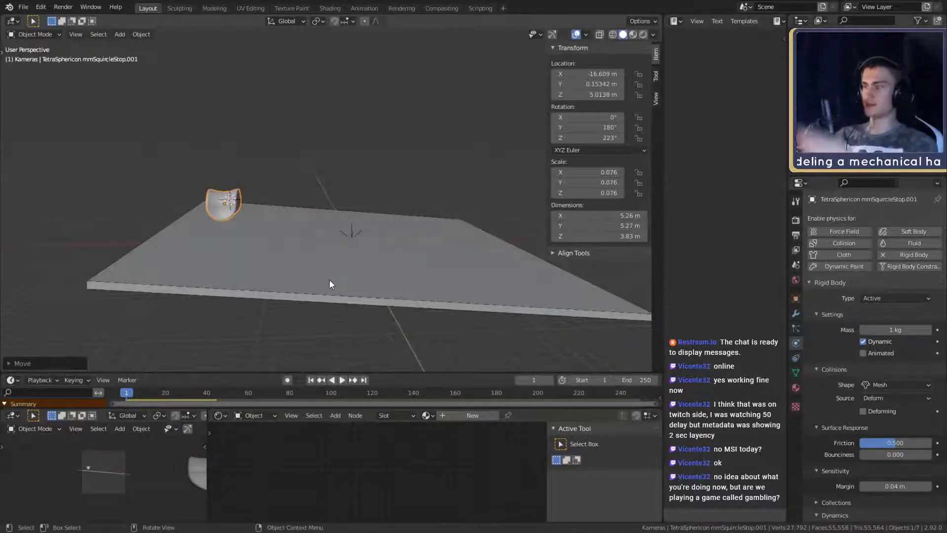
left_click(343, 381)
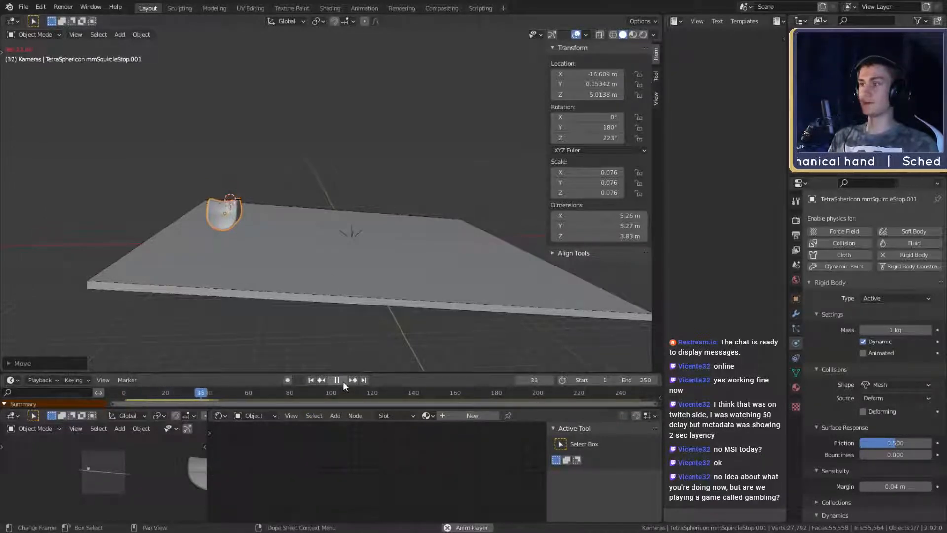
left_click(343, 382)
Step: From the first frame, rotate the plane about the global Y axis to a 10° tilt
left_click(354, 262)
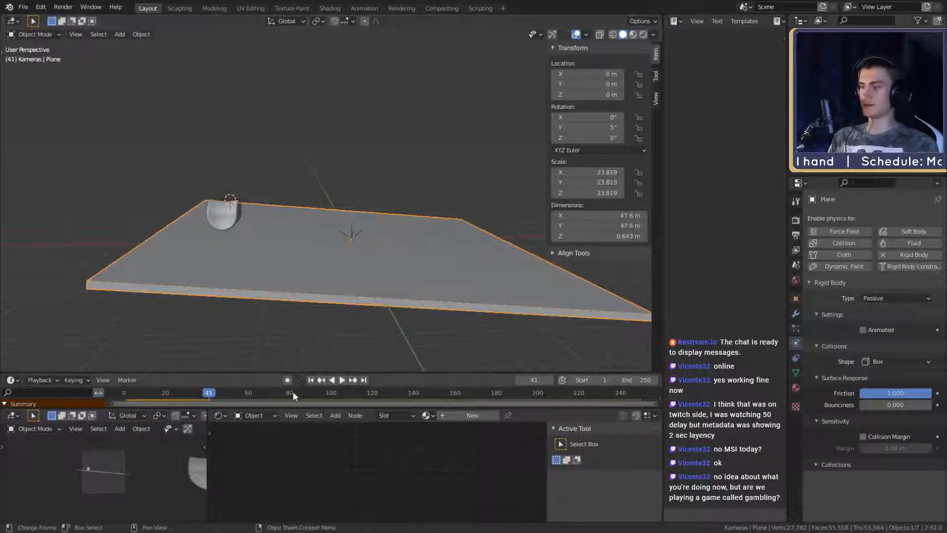
left_click(311, 379)
key("r")
key("y")
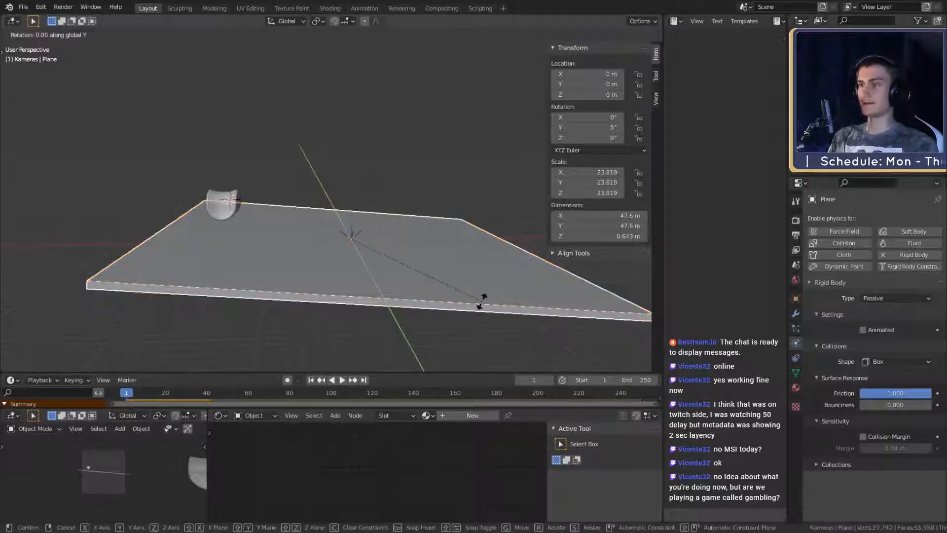
right_click(481, 301)
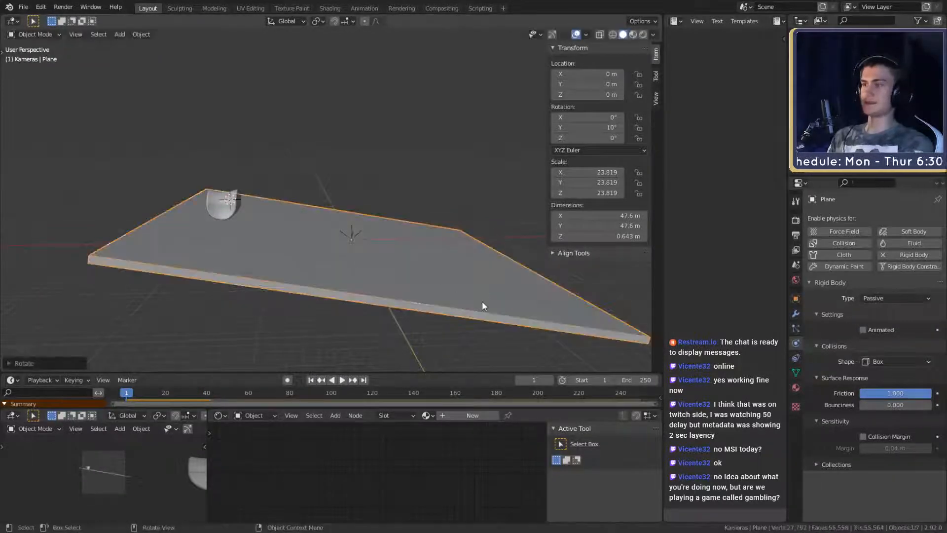
Step: Move the curved object up along global Z to about 7.84 m, above the tilted plane
left_click(236, 208)
key("z")
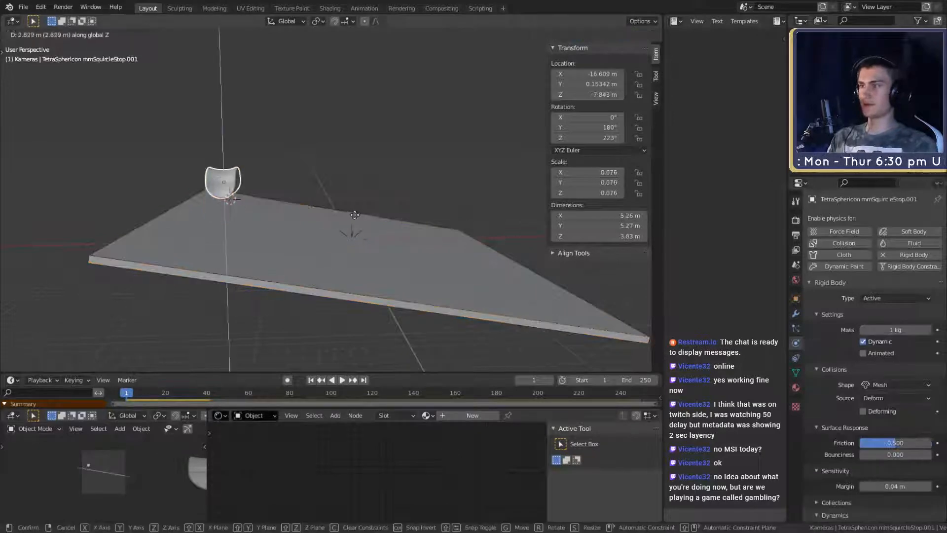
left_click(354, 216)
Step: Play the simulation on the 10° plane, inspect the object's motion up close, and return to the first frame
left_click(343, 381)
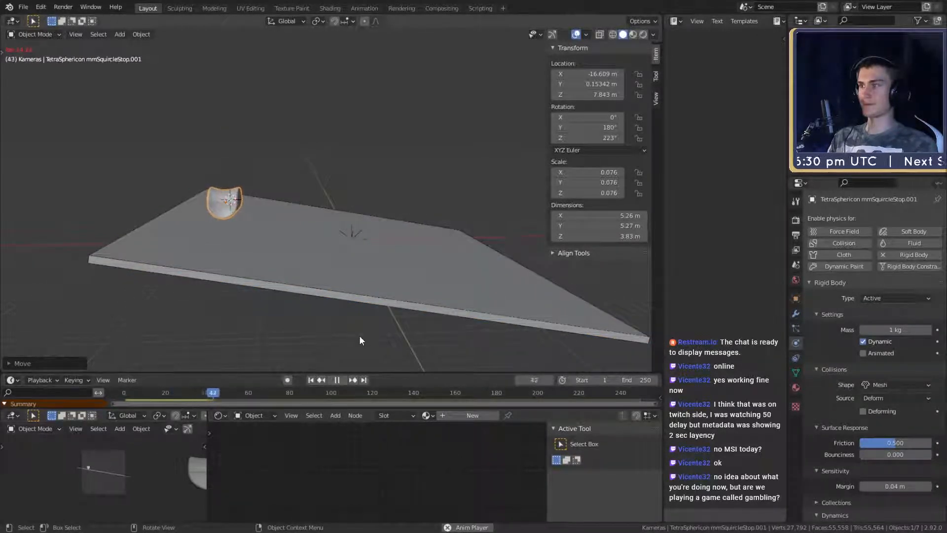
middle_click_drag(292, 283, 351, 240)
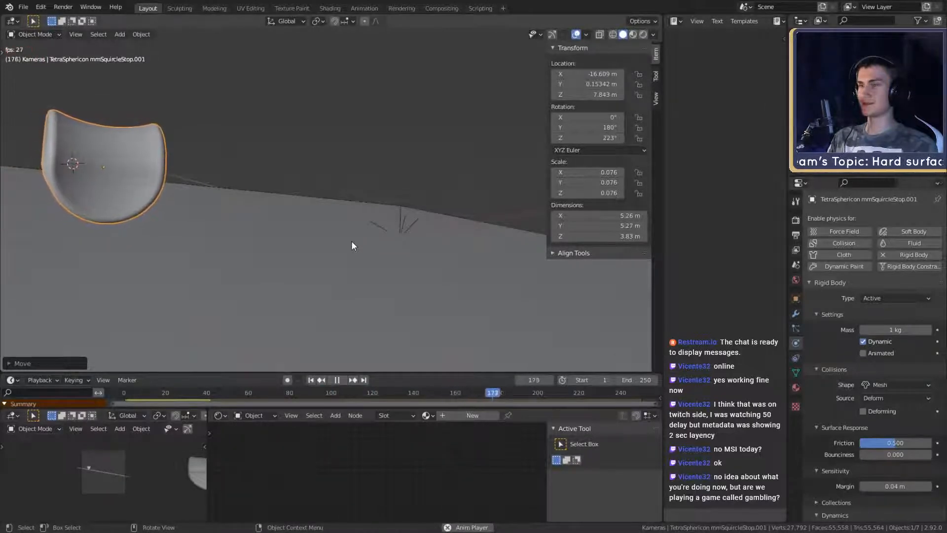
left_click(344, 382)
left_click(309, 380)
scroll(309, 274, "down", 4)
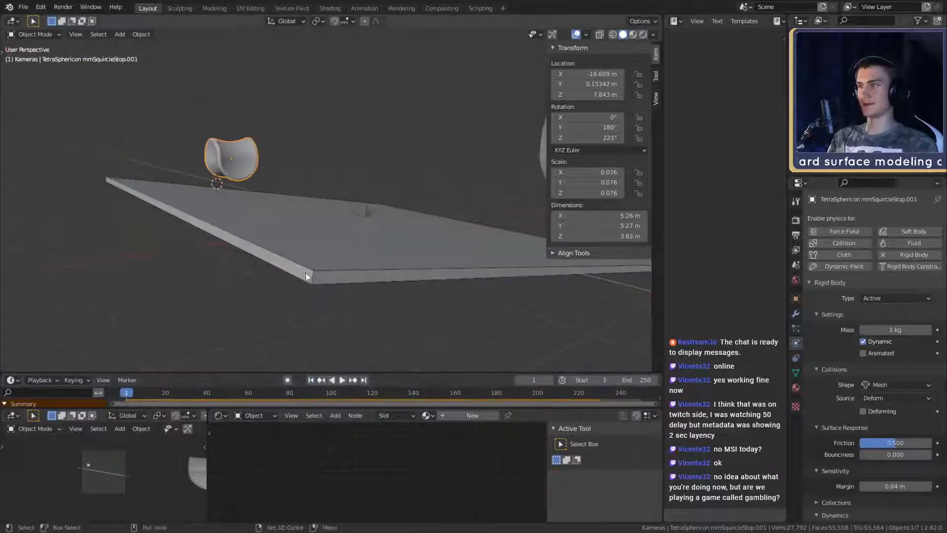
Step: Set the plane's rigid body friction to 0.5
middle_click_drag(309, 273, 303, 165)
left_click(302, 165)
left_click(260, 196)
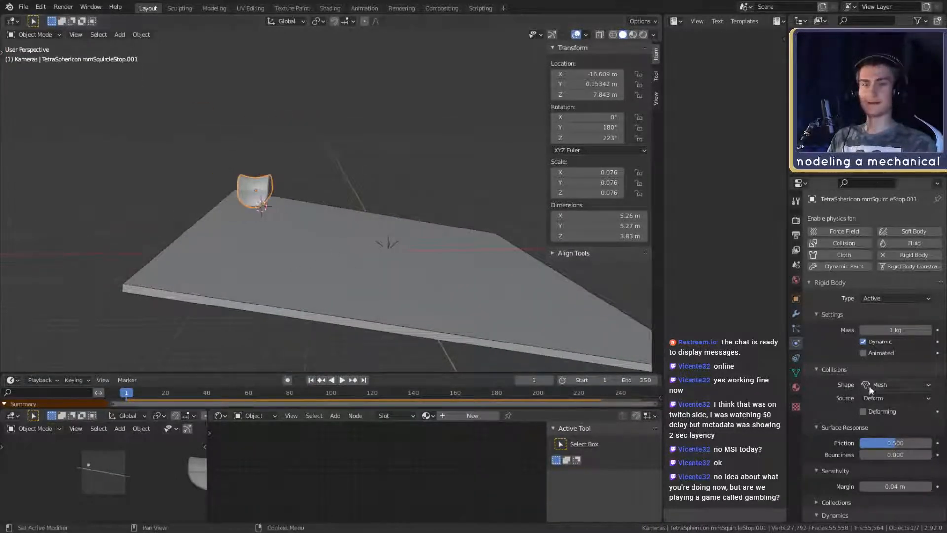
left_click(413, 332)
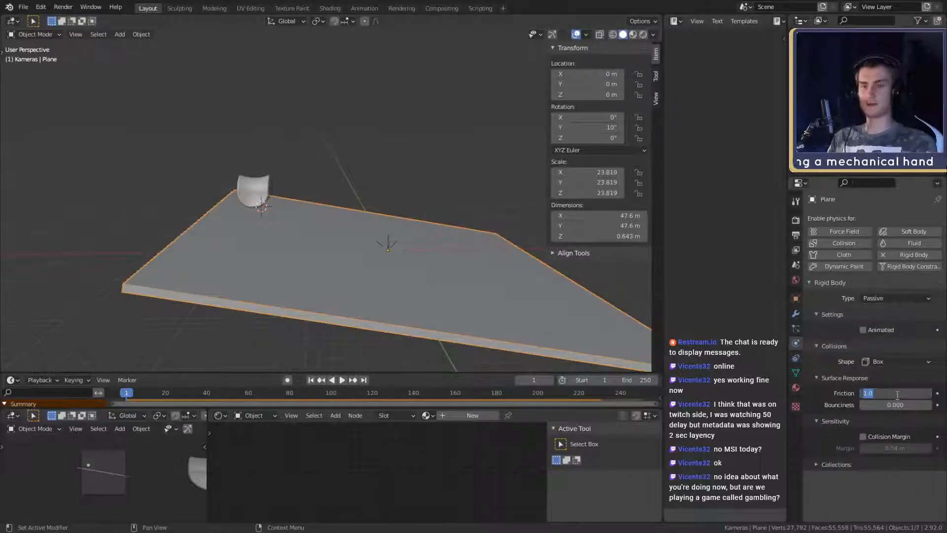
type(".5")
key("Return")
left_click(364, 163)
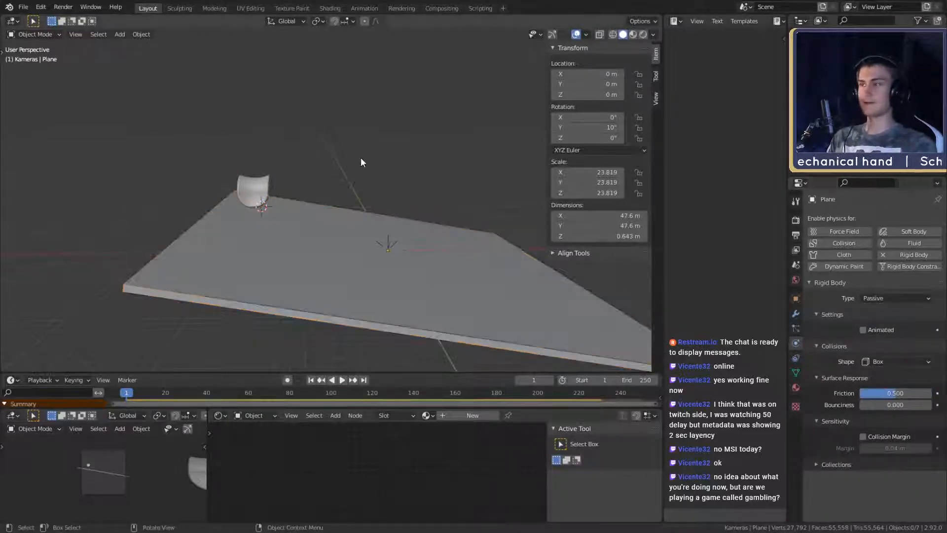
Step: Play the simulation with the plane's new friction, stop it, and return to the first frame
left_click(254, 192)
left_click(340, 383)
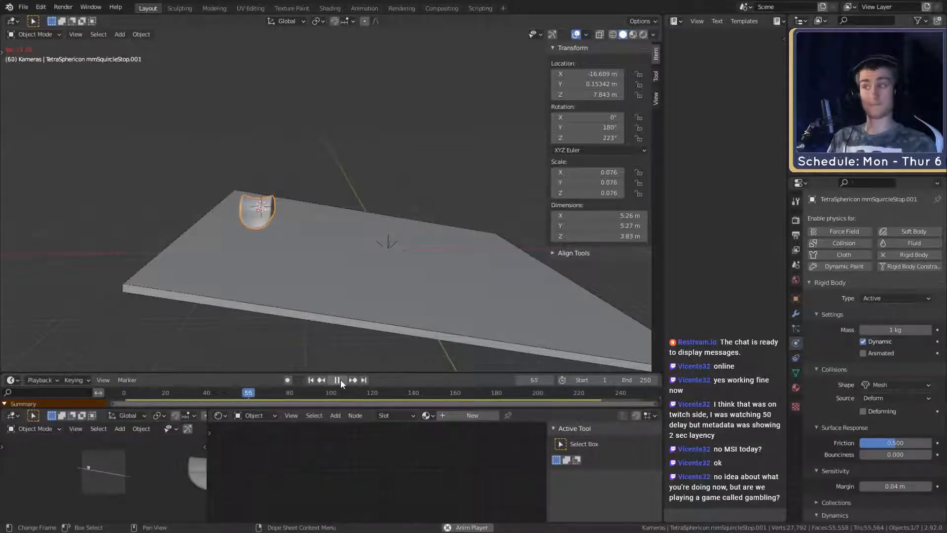
left_click(337, 379)
key("shift+Left")
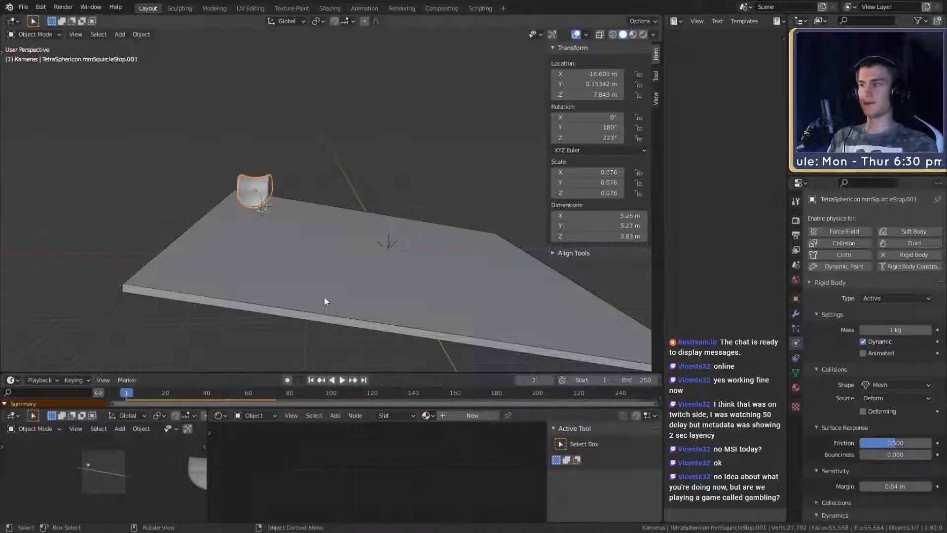
Step: Rotate the plane around the global Y axis to a tilt of about 20.2°
middle_click_drag(324, 297, 343, 279)
left_click(355, 228)
key("r")
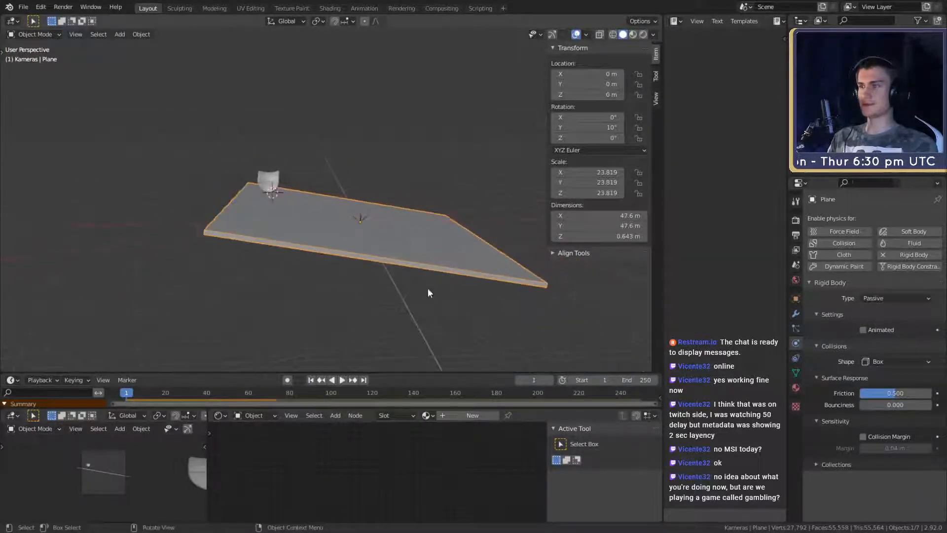
key("y")
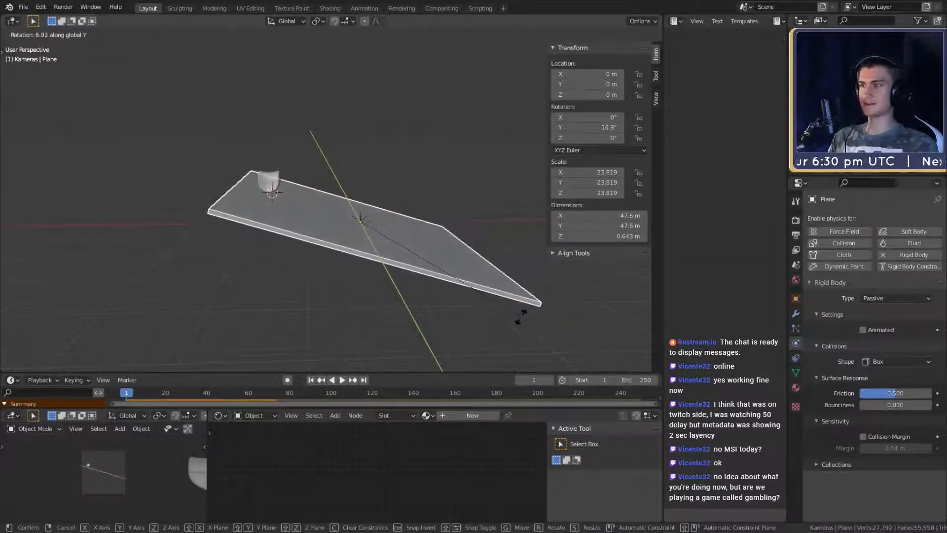
left_click(508, 324)
Step: Move the curved object up along global Z to about 10.41 m, just above the steeper plane
left_click(275, 181)
key("g")
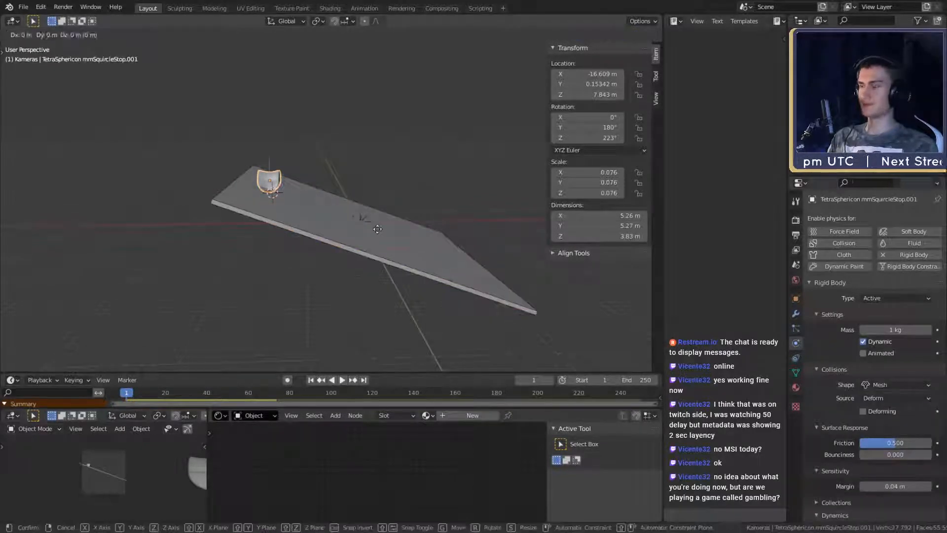
key("z")
left_click(378, 196)
mouse_move(378, 196)
middle_mouse_down()
mouse_move(416, 243)
mouse_move(470, 256)
mouse_move(283, 205)
mouse_move(374, 204)
middle_mouse_up()
key("g")
key("z")
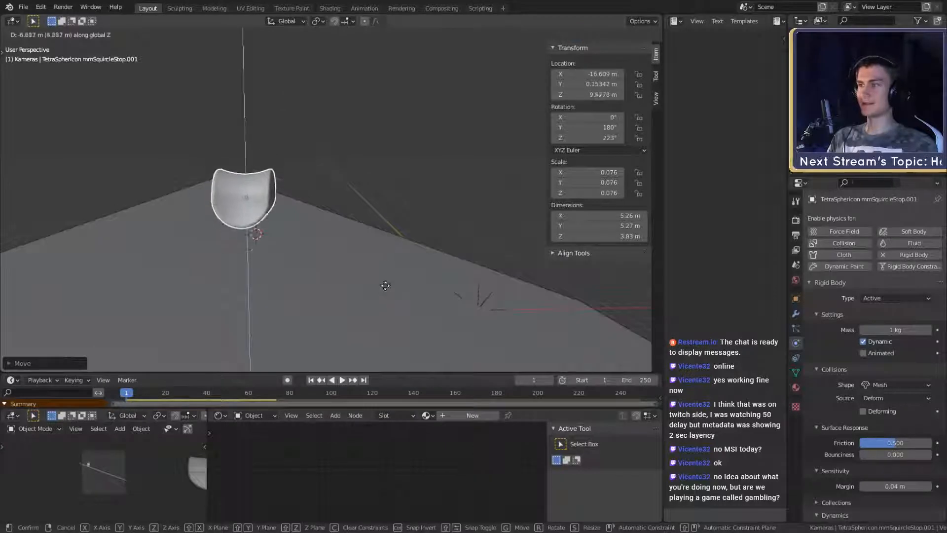
left_click(358, 261)
left_click(340, 263)
middle_click_drag(334, 264, 345, 241)
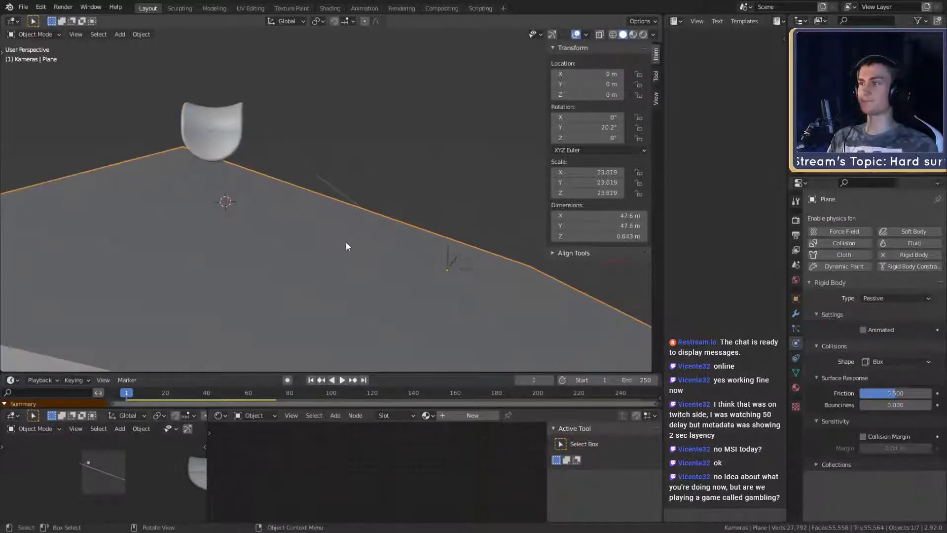
key("ctrl+z")
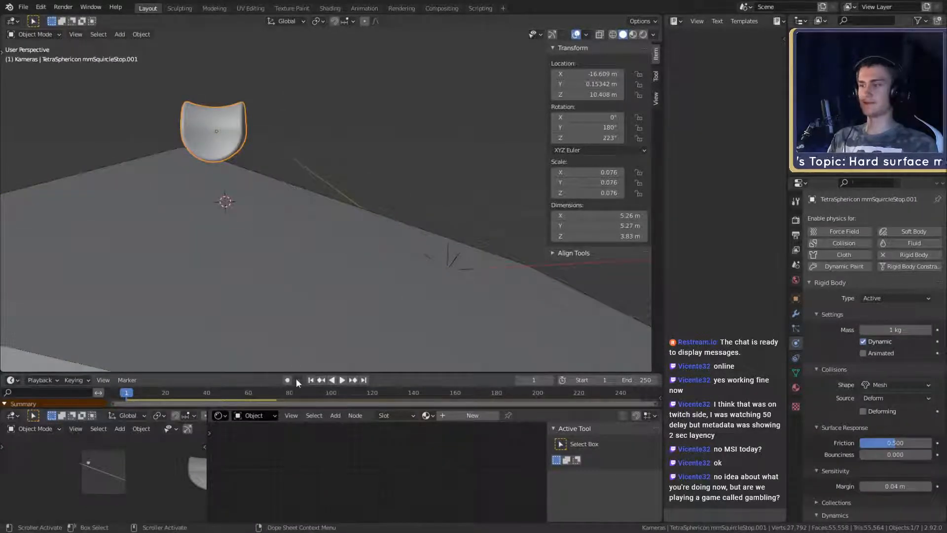
Step: Play the simulation on the 20.2° plane, replay it from another viewing angle, and return to the first frame
left_click(342, 380)
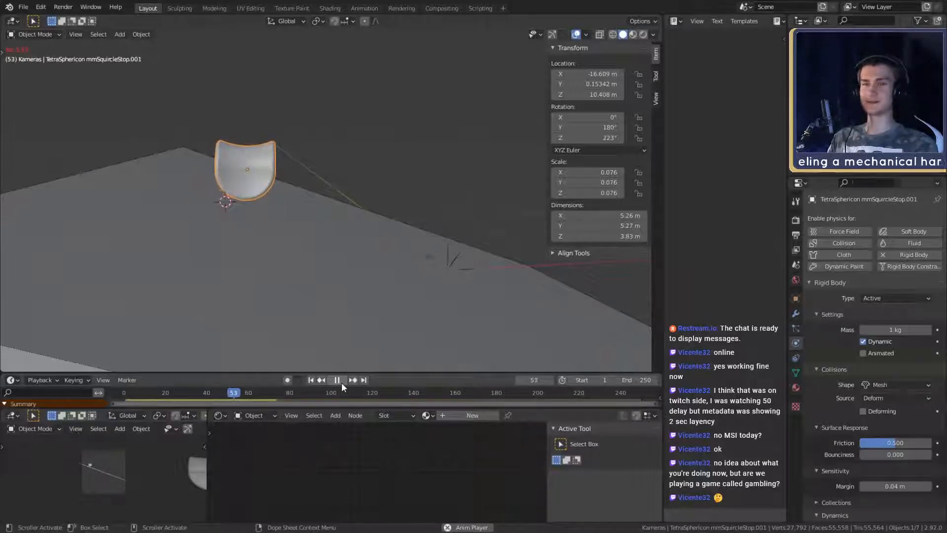
left_click(337, 379)
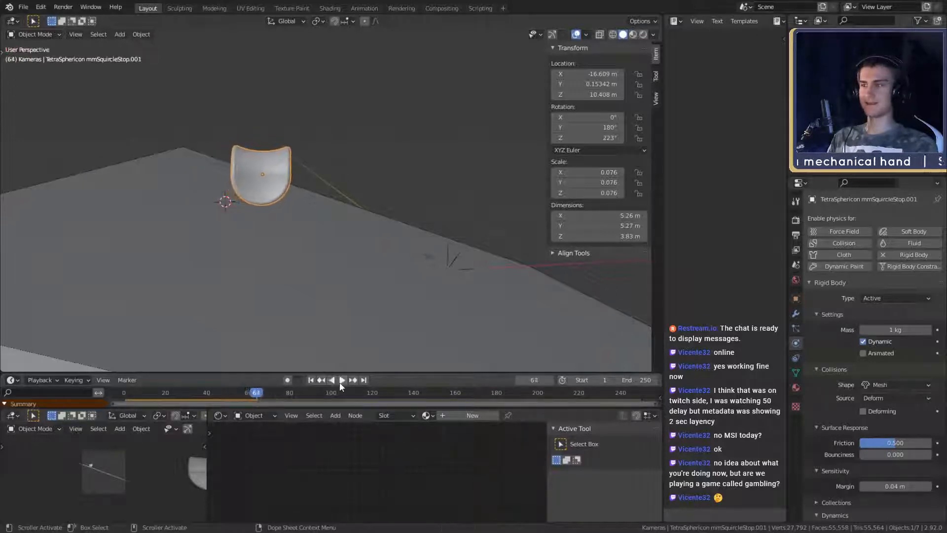
left_click(311, 380)
middle_click_drag(320, 316, 348, 305)
left_click(342, 380)
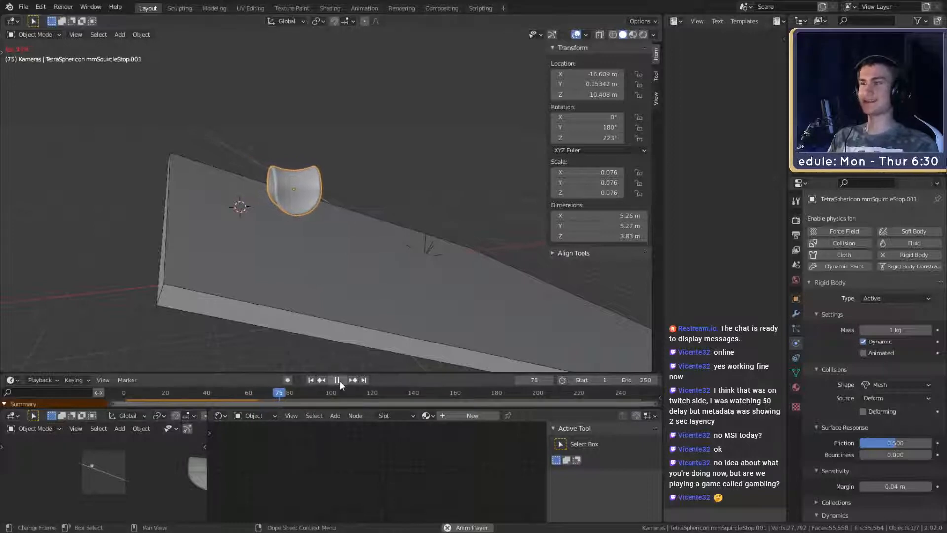
middle_click_drag(360, 300, 341, 254)
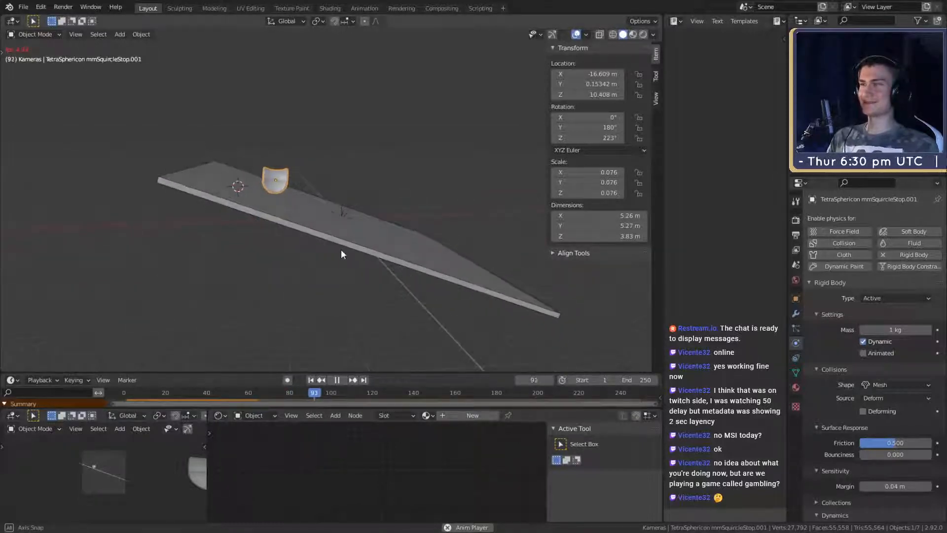
left_click(337, 380)
left_click(311, 380)
Step: Examine the curved object's starting position over the tilted plane from several angles
scroll(261, 238, "up", 3)
middle_click_drag(261, 238, 375, 219)
scroll(319, 236, "up", 3)
middle_click_drag(385, 264, 363, 236)
scroll(363, 235, "down", 3)
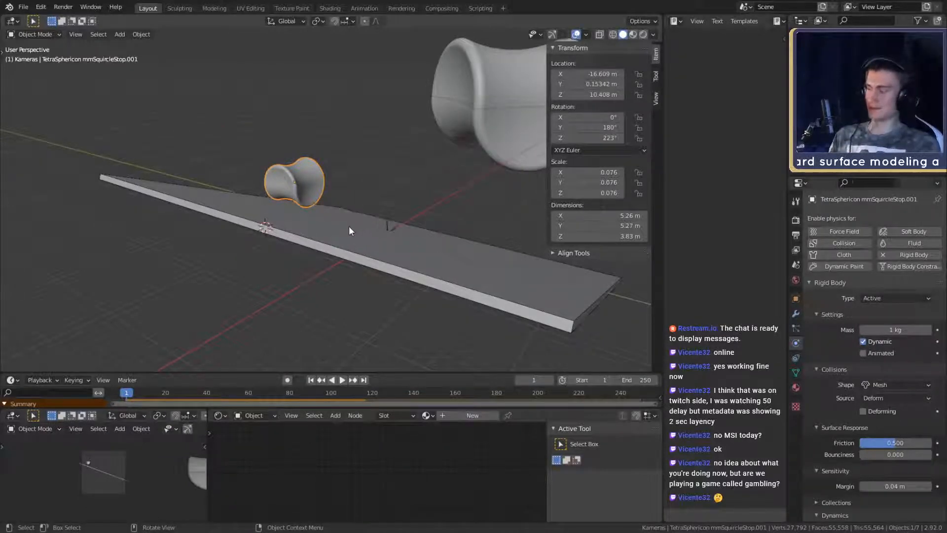
scroll(348, 226, "up", 3)
middle_click_drag(348, 227, 329, 247)
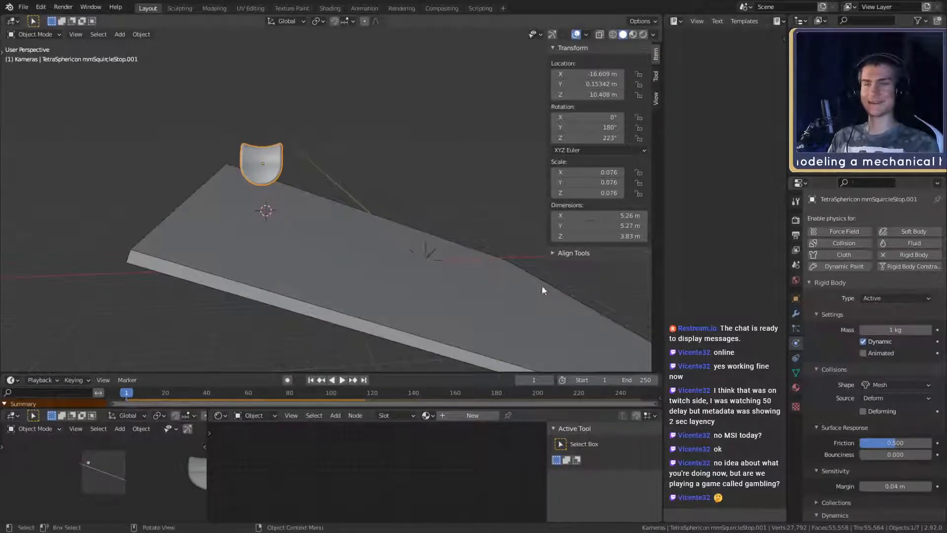
middle_click_drag(375, 222, 356, 183)
middle_click_drag(393, 234, 288, 214)
Step: Add a UV sphere, move it to about Y -6.44 m and Z 10.74 m above the plane, and enable its rigid body physics
key("shift+a")
mouse_move(286, 215)
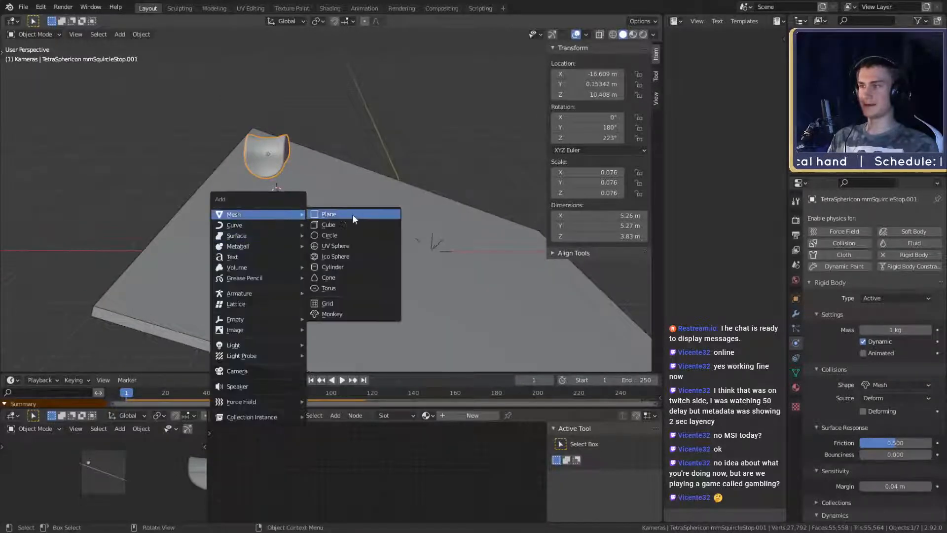
left_click(339, 246)
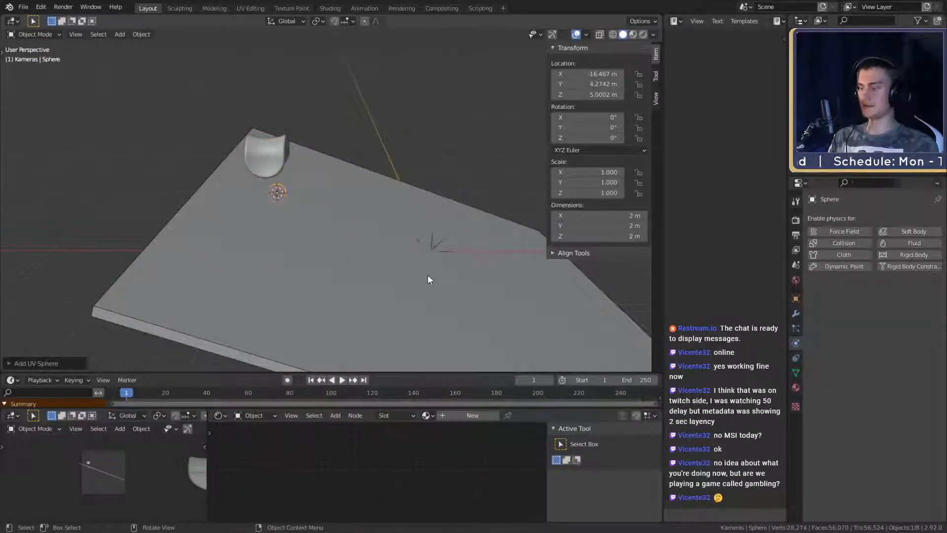
key("g")
key("z")
left_click(427, 223)
middle_click_drag(428, 225, 379, 247)
key("g")
key("y")
left_click(353, 235)
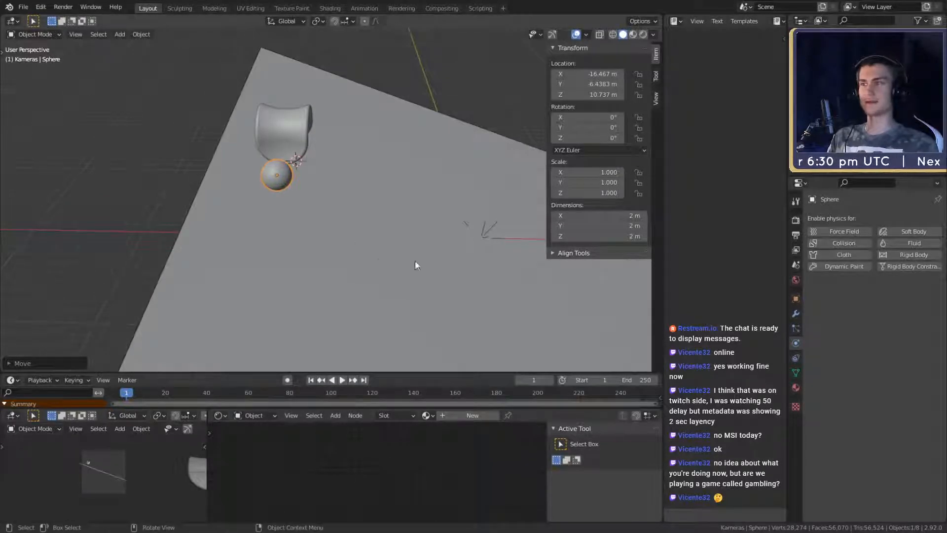
left_click(906, 254)
Step: Hide the curved object and select the sphere for a test run on the tilted plane
left_click(284, 129)
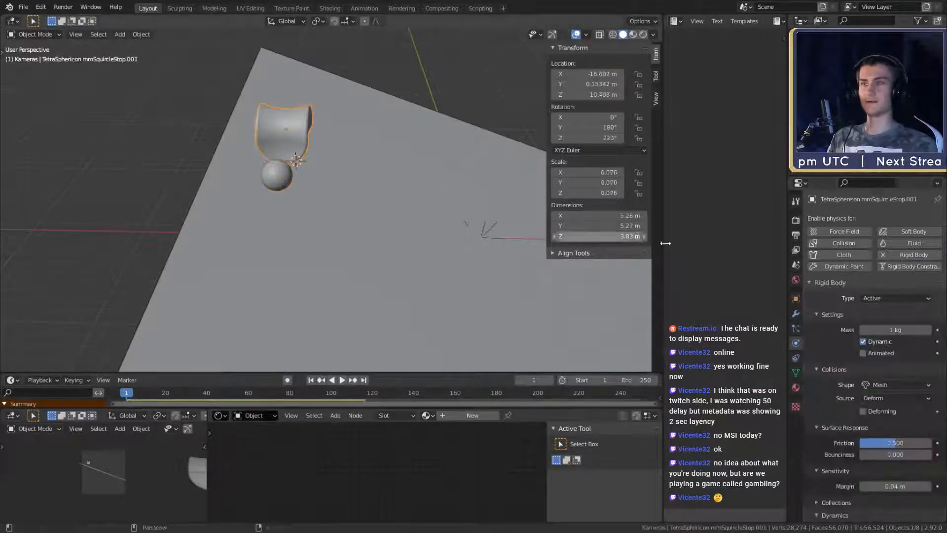
key("Delete")
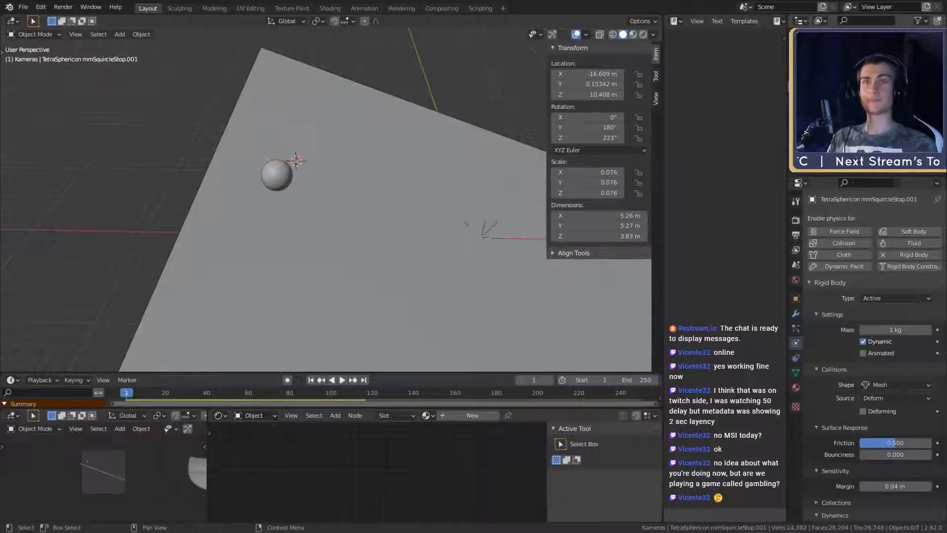
left_click(277, 175)
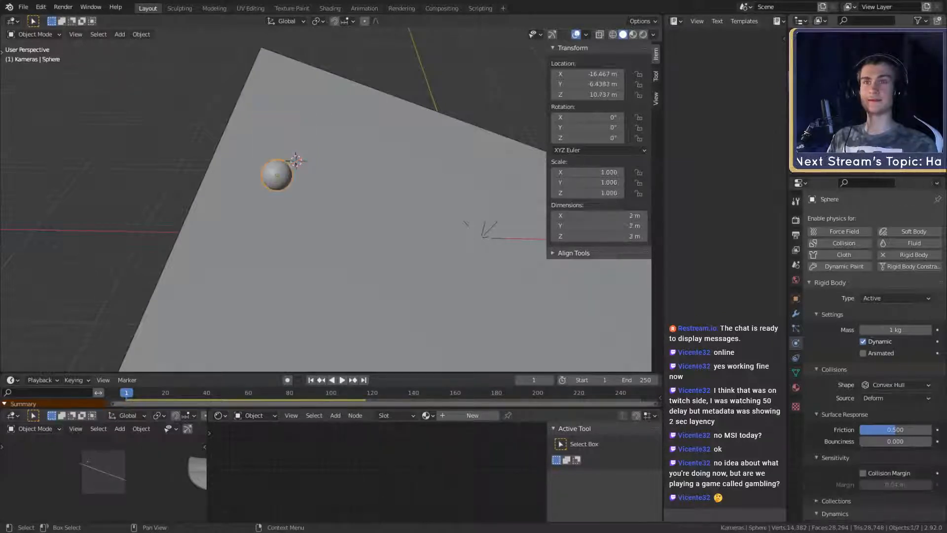
left_click(484, 234)
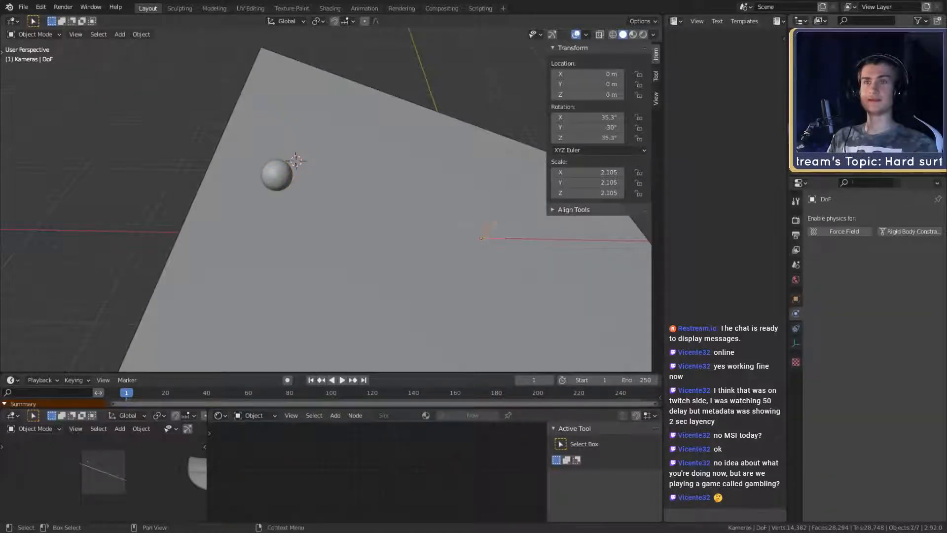
scroll(357, 219, "up", 3)
scroll(345, 207, "down", 3)
mouse_move(368, 205)
middle_mouse_down()
mouse_move(384, 221)
mouse_move(378, 195)
middle_mouse_up()
left_click(287, 163)
middle_click_drag(352, 237, 411, 217)
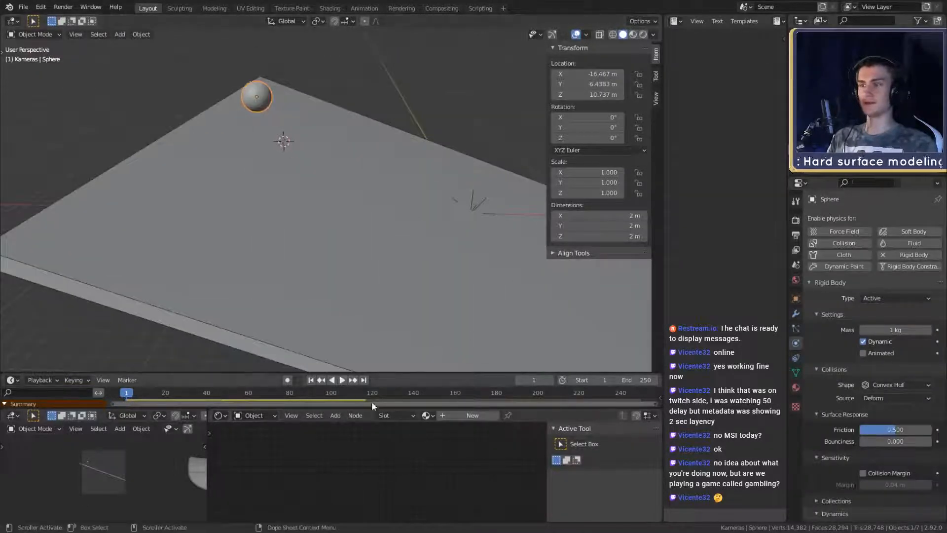
Step: Test the sphere's simulation from the first frame, then delete the sphere and bring back the curved object
left_click(342, 380)
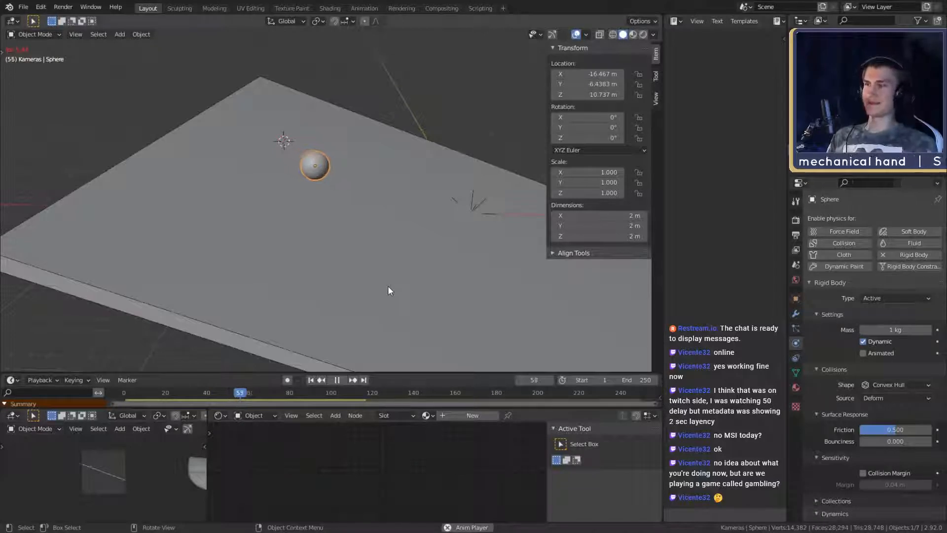
left_click(338, 381)
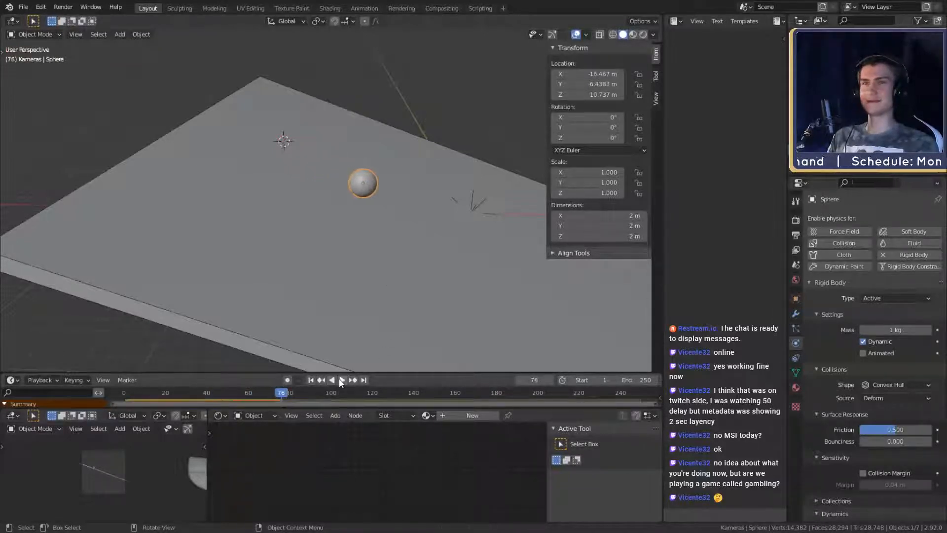
left_click(311, 379)
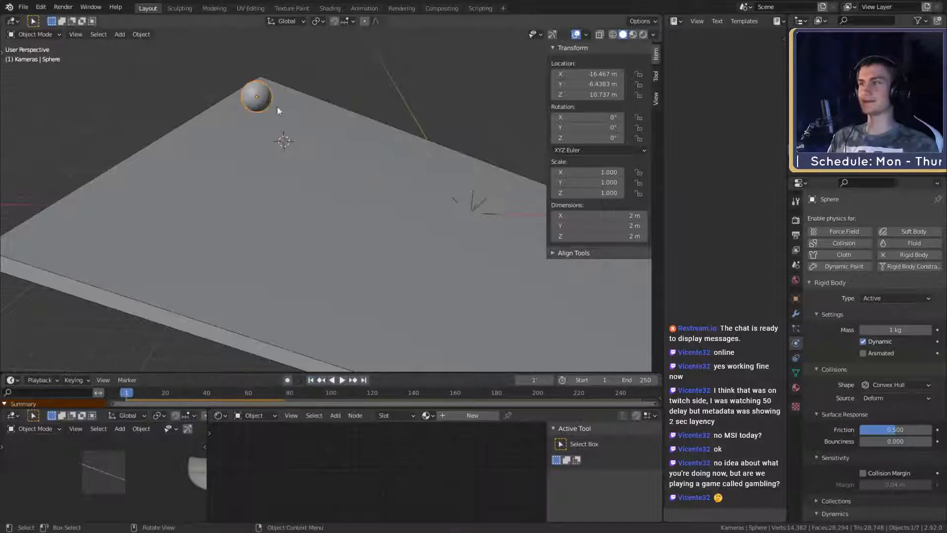
key("Delete")
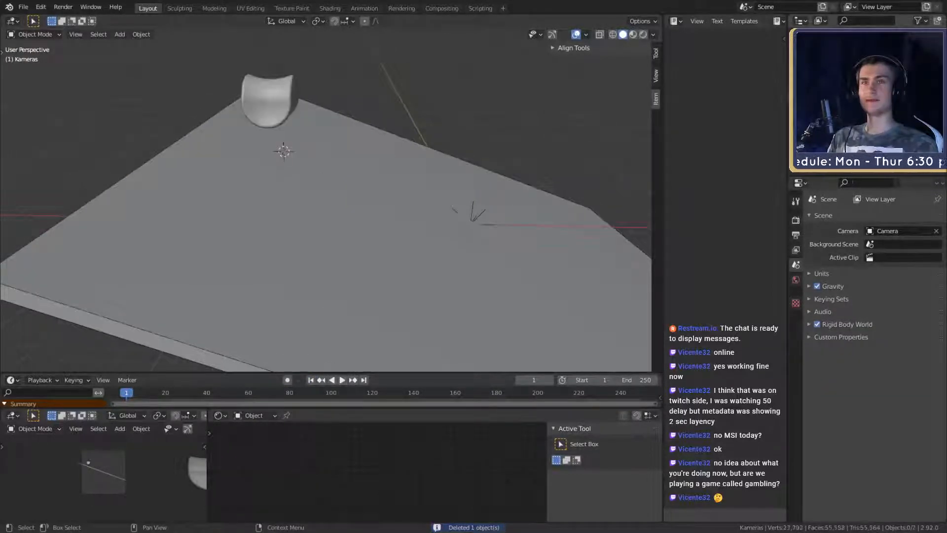
Step: Rotate the curved object around global X to a rotation of about X 20.2°, Y 160°, Z 227°
left_click(269, 103)
middle_click_drag(487, 186, 498, 173, "shift")
key("r")
key("x")
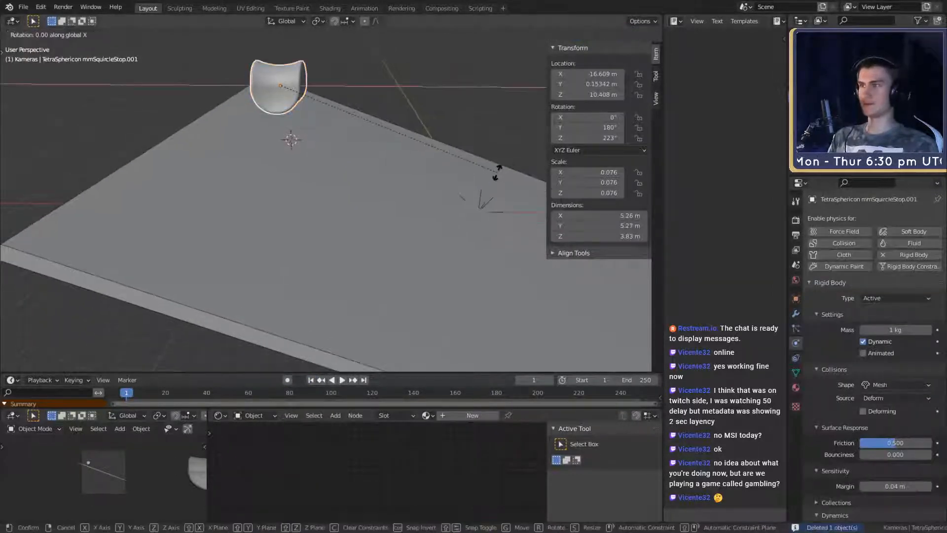
left_click(383, 208)
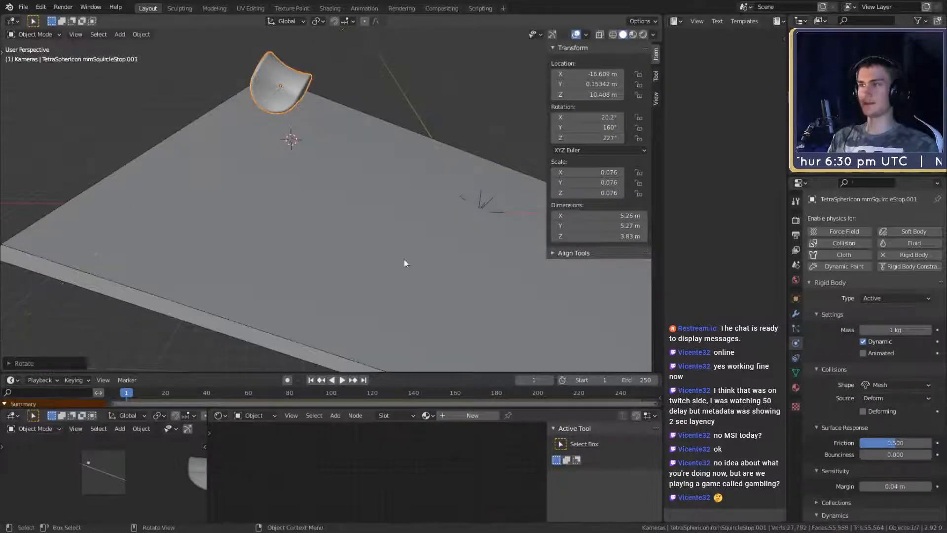
Step: Play the simulation with the rotated curved object, stop it, and return to the first frame
left_click(342, 380)
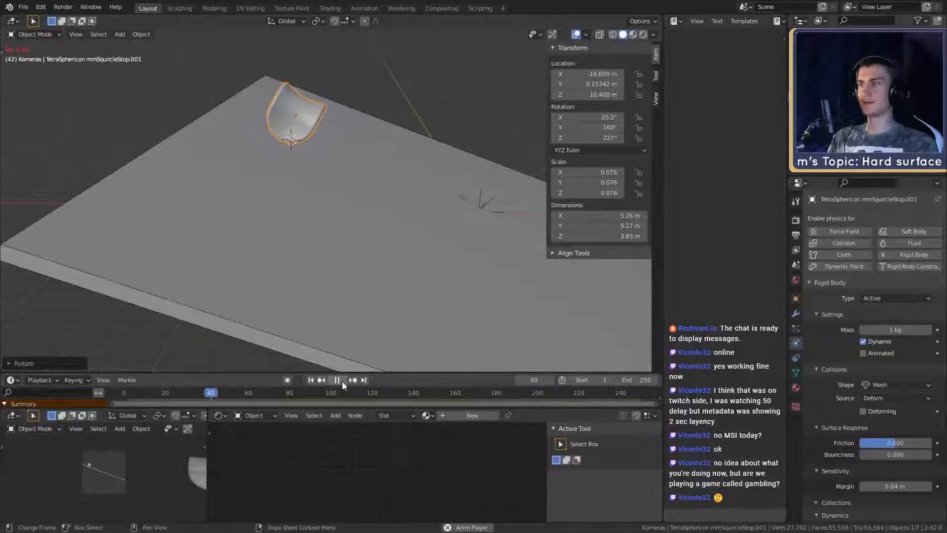
left_click(342, 380)
scroll(351, 235, "down", 4)
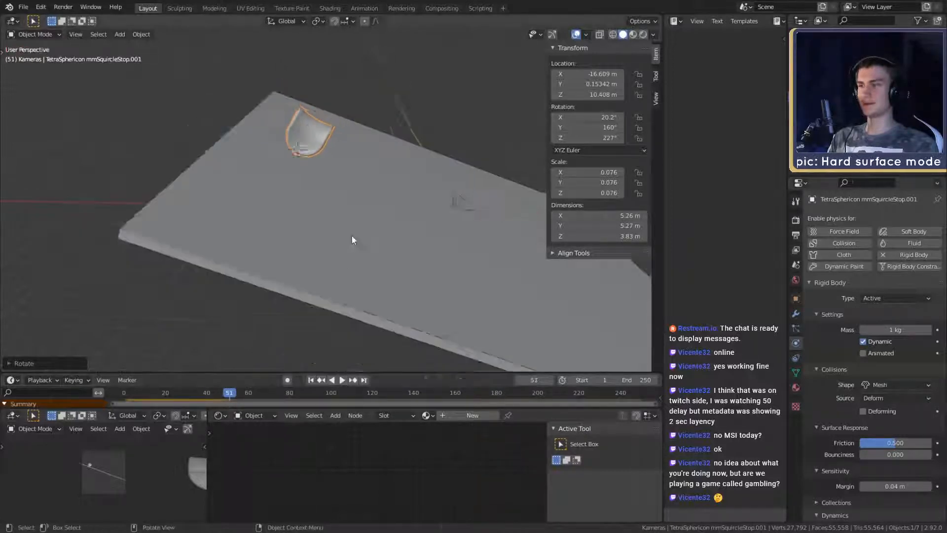
left_click(312, 380)
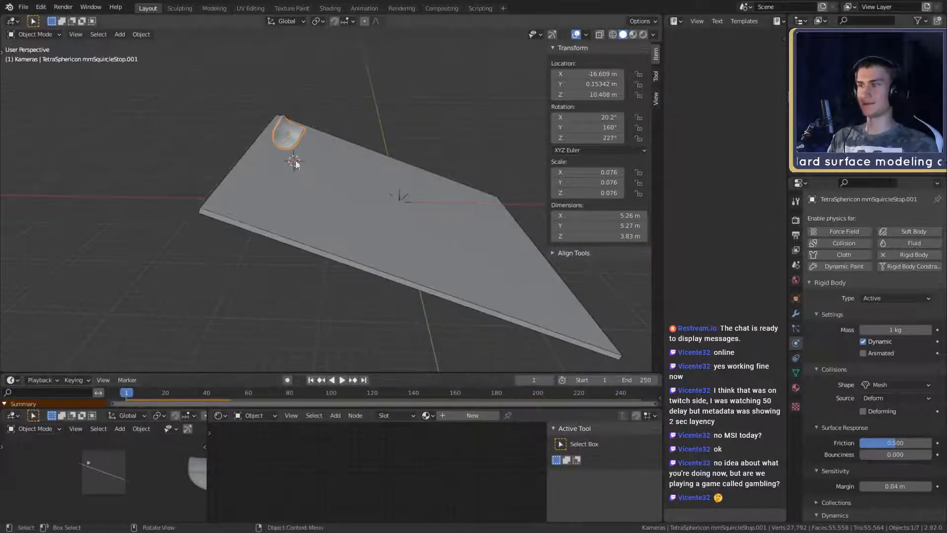
left_click(298, 131)
key("ctrl+z")
Step: Set the curved object's rigid body friction to 1.0
scroll(316, 163, "up", 2)
middle_click_drag(324, 169, 362, 188)
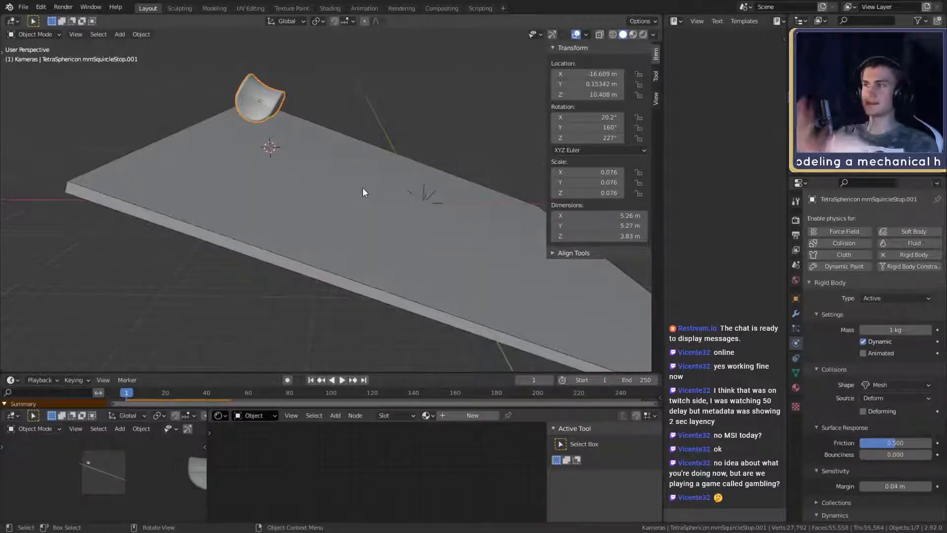
mouse_move(363, 188)
middle_mouse_down()
mouse_move(344, 173)
mouse_move(369, 181)
middle_mouse_up()
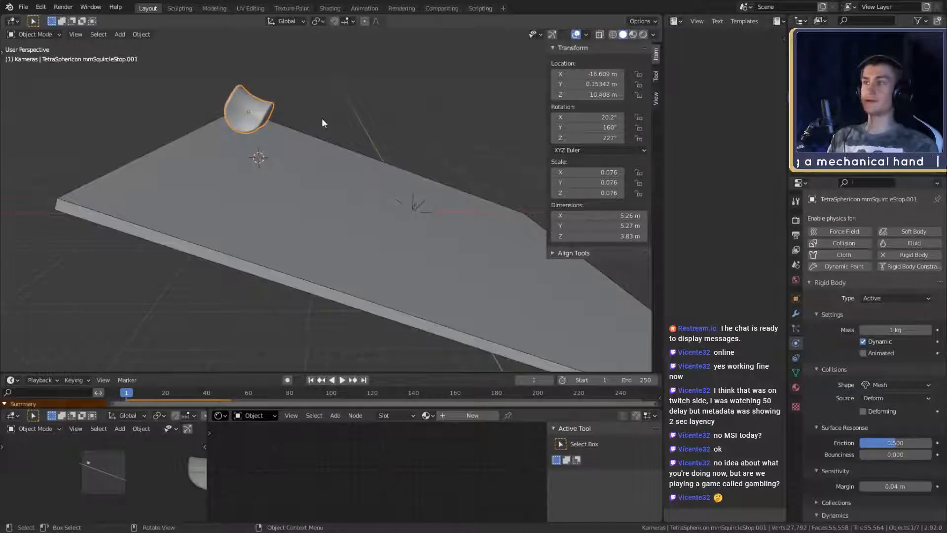
scroll(835, 373, "down", 2)
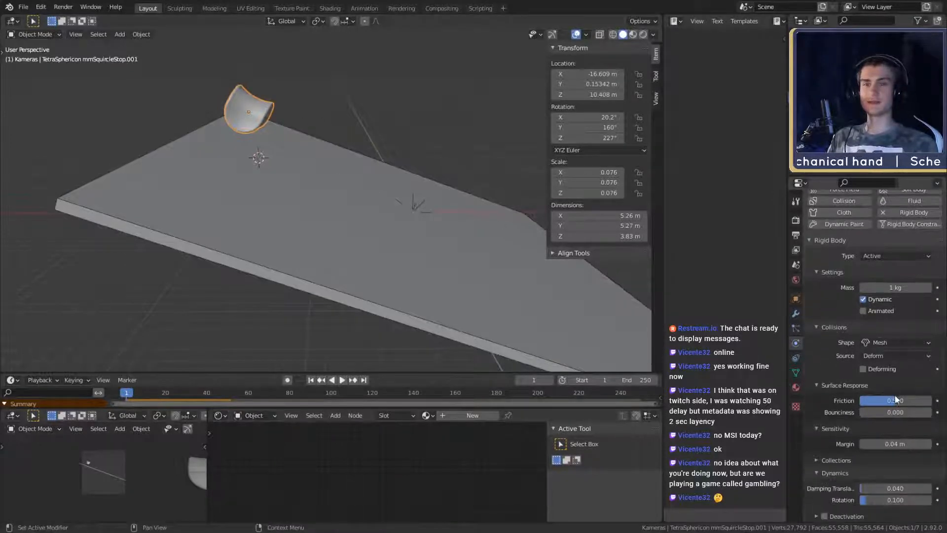
left_click_drag(896, 399, 931, 401)
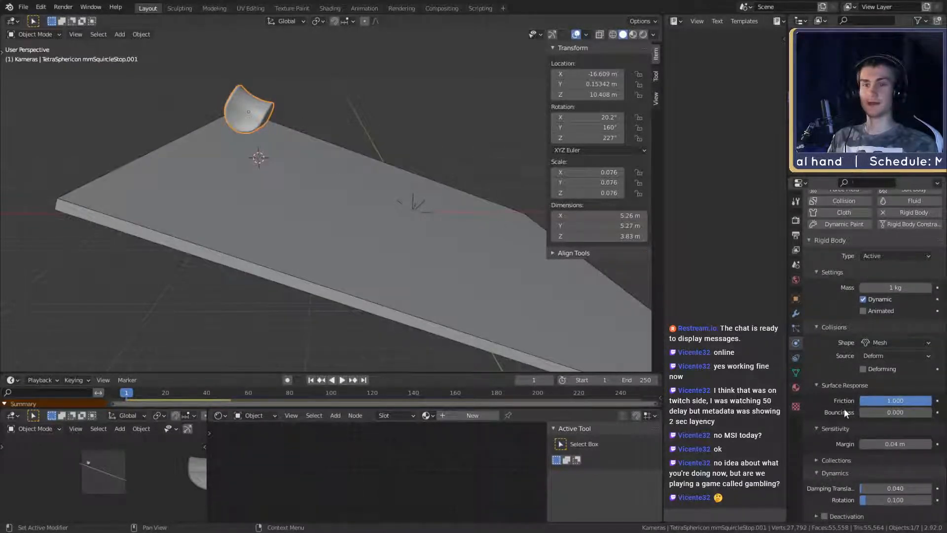
Step: Raise the plane's rigid body friction and select the curved object again
middle_click_drag(398, 274, 409, 305)
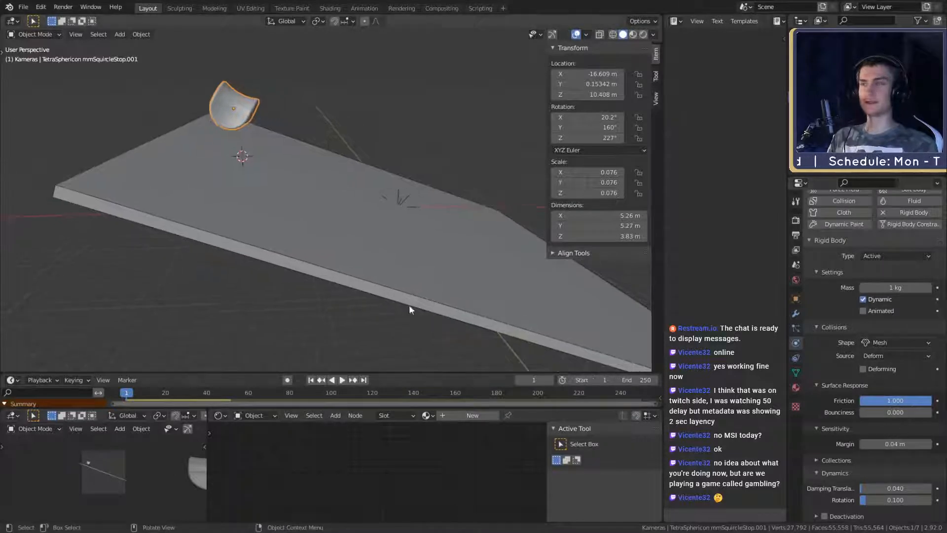
left_click(409, 306)
left_click_drag(902, 394, 932, 394)
left_click(239, 107)
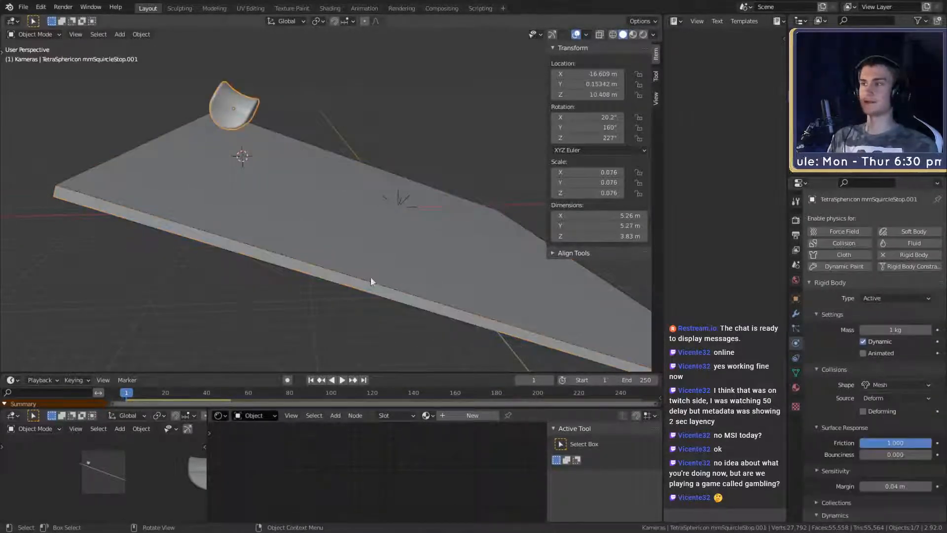
Step: Play the simulation with the increased friction on both objects, stop it, and return to the first frame
left_click(341, 380)
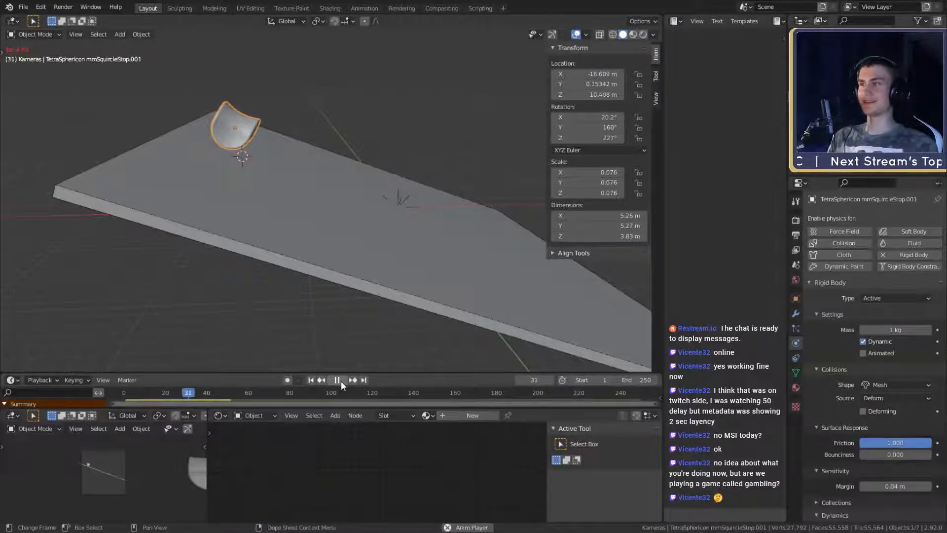
left_click(341, 380)
left_click(312, 381)
Step: Check the plane's rigid body settings and set the curved object's translation damping to 0
left_click(362, 233)
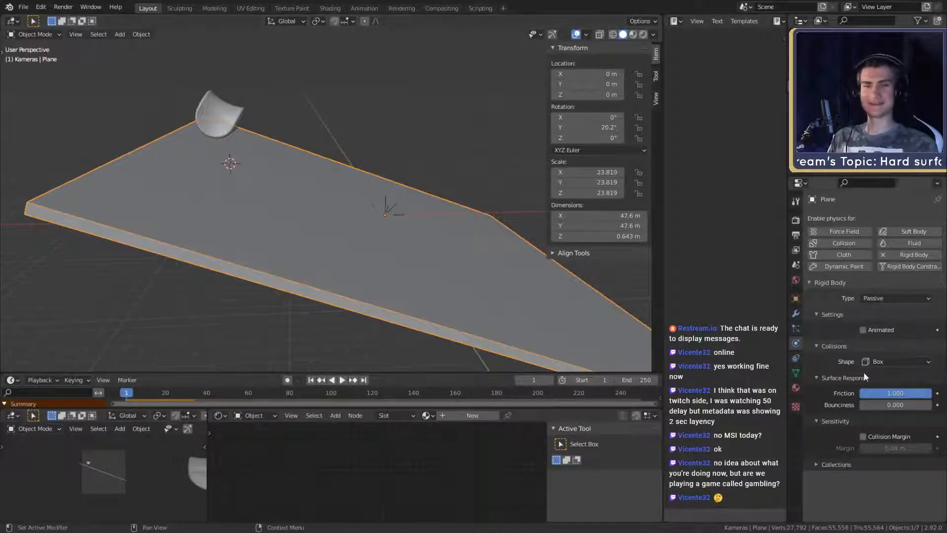
left_click(231, 116)
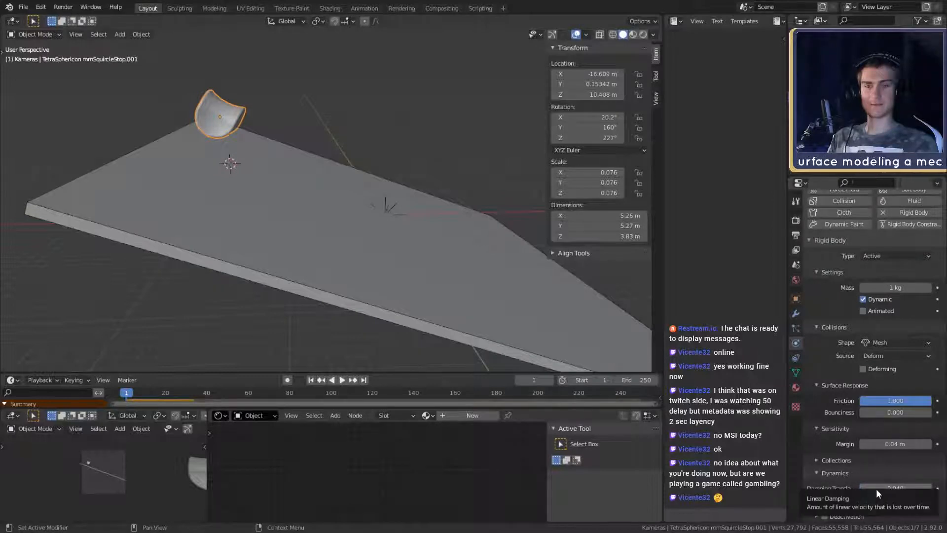
left_click_drag(876, 490, 861, 490)
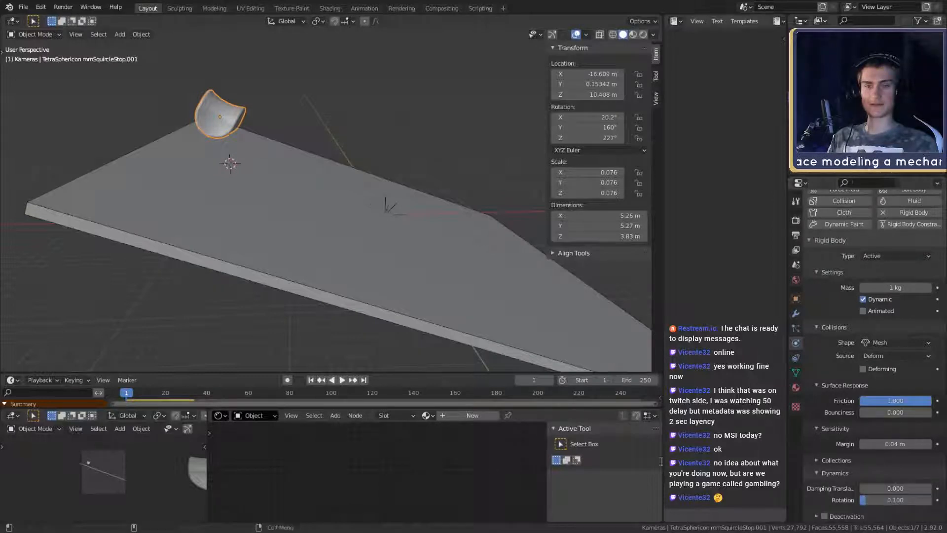
Step: Play the simulation without translation damping, stop it, and return to the first frame
left_click(342, 380)
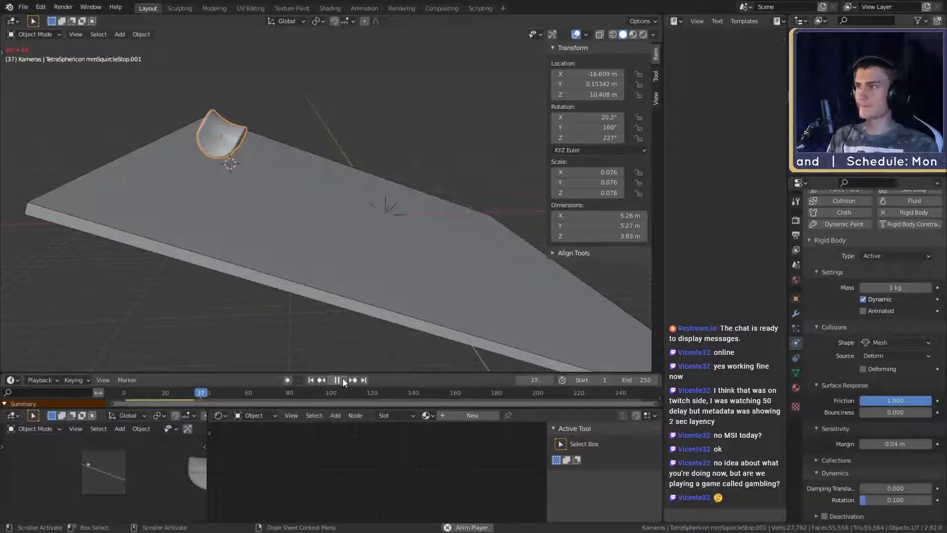
left_click(342, 378)
left_click(311, 379)
middle_click_drag(320, 257, 337, 187)
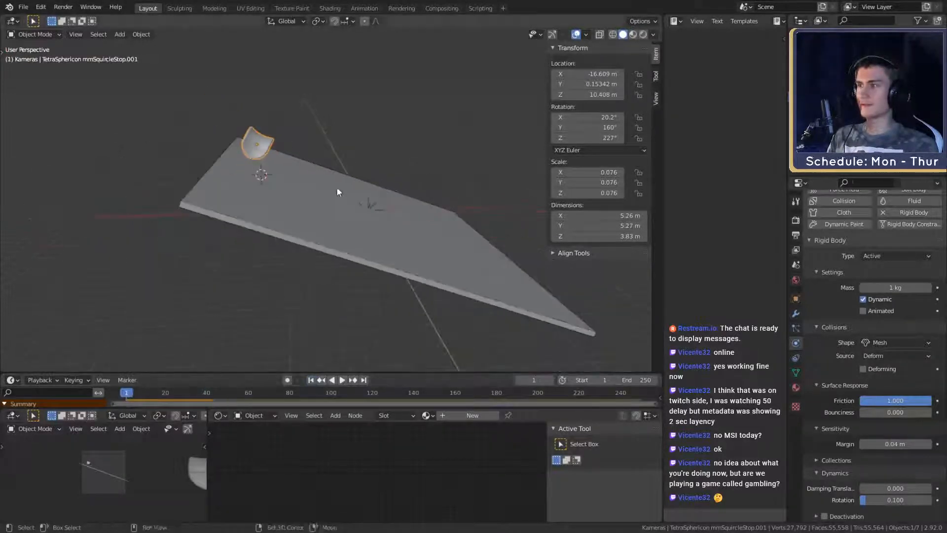
scroll(365, 246, "up", 3)
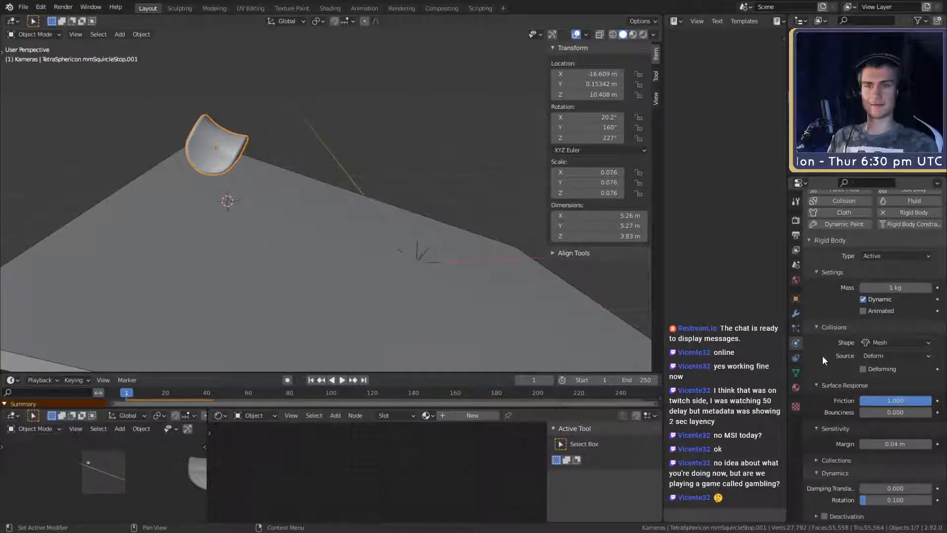
middle_click_drag(390, 232, 312, 155)
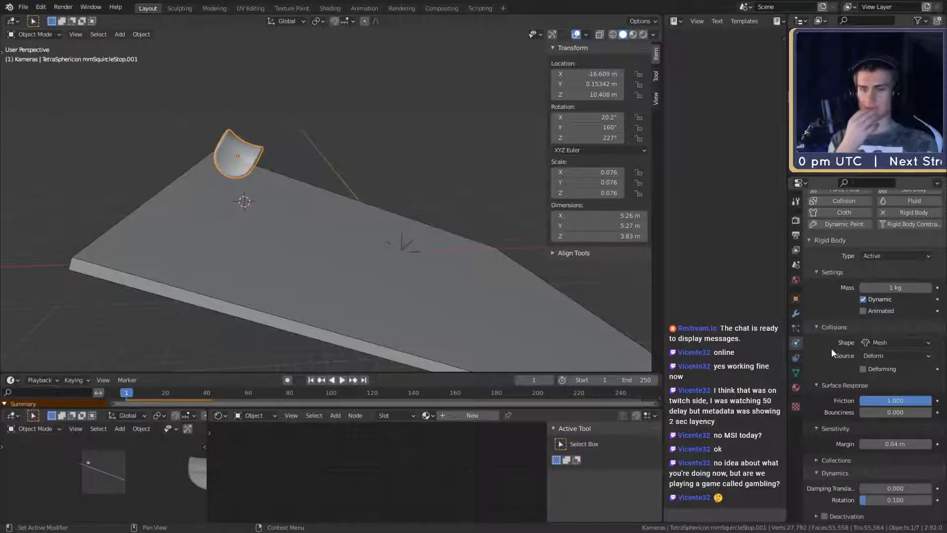
left_click(884, 343)
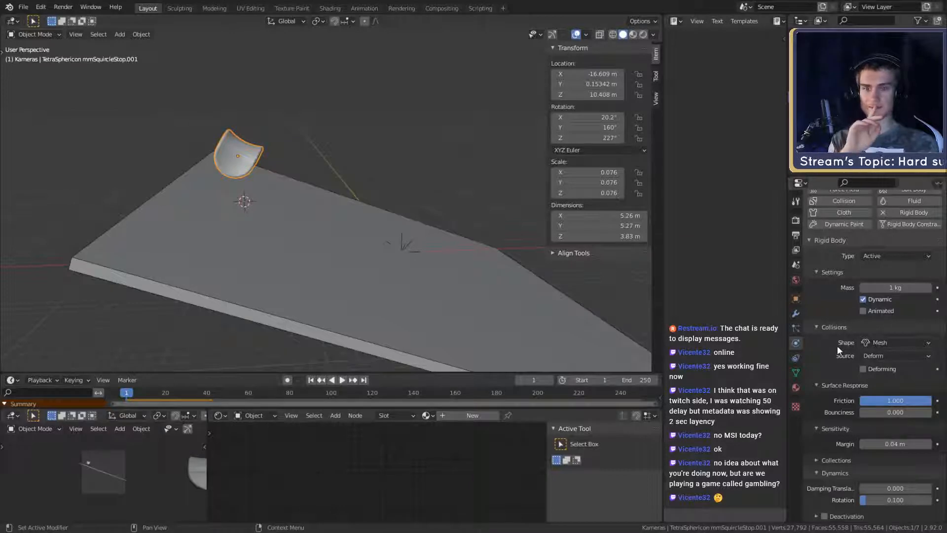
Step: Move the curved object along global X, off the plane, to about X 53.2 m
scroll(321, 227, "down", 2)
middle_click_drag(428, 291, 338, 294)
key("g")
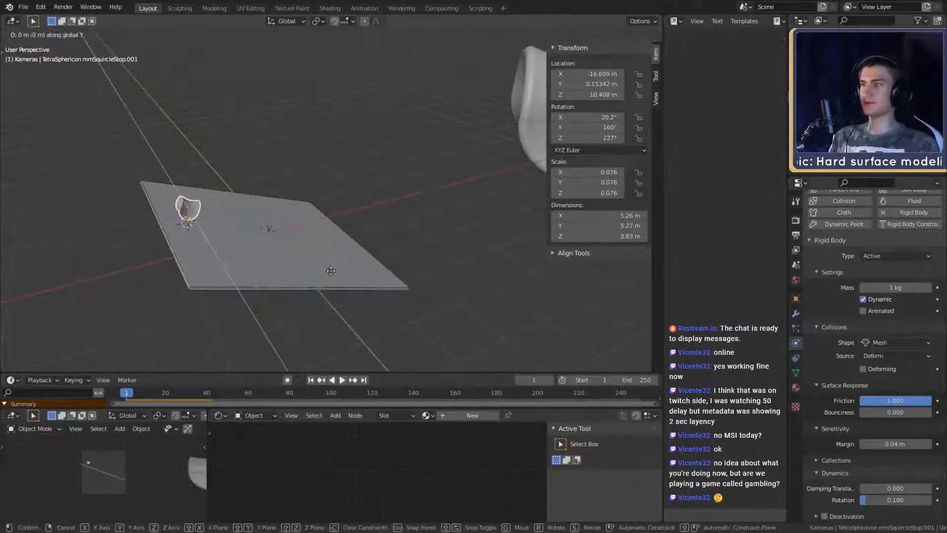
key("x")
left_click(604, 267)
Step: Import the TetraSphericon mm model from an STL file
scroll(392, 261, "up", 3)
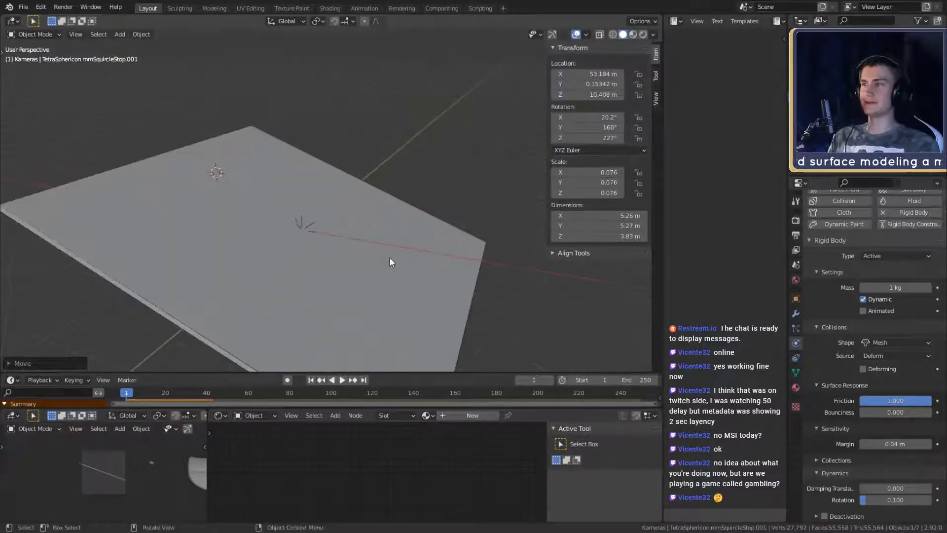
mouse_move(392, 260)
middle_mouse_down()
mouse_move(448, 235)
mouse_move(413, 269)
mouse_move(394, 257)
middle_mouse_up()
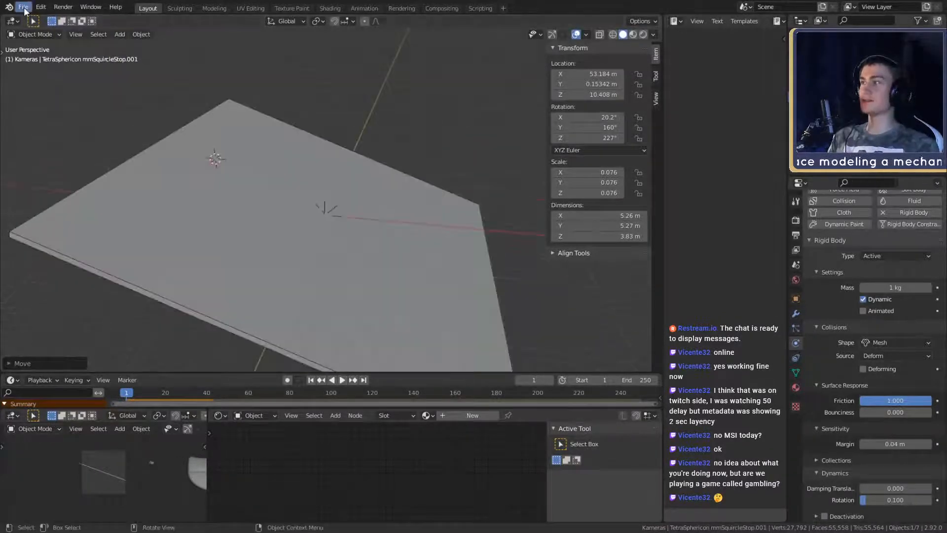
left_click(35, 11)
mouse_move(70, 148)
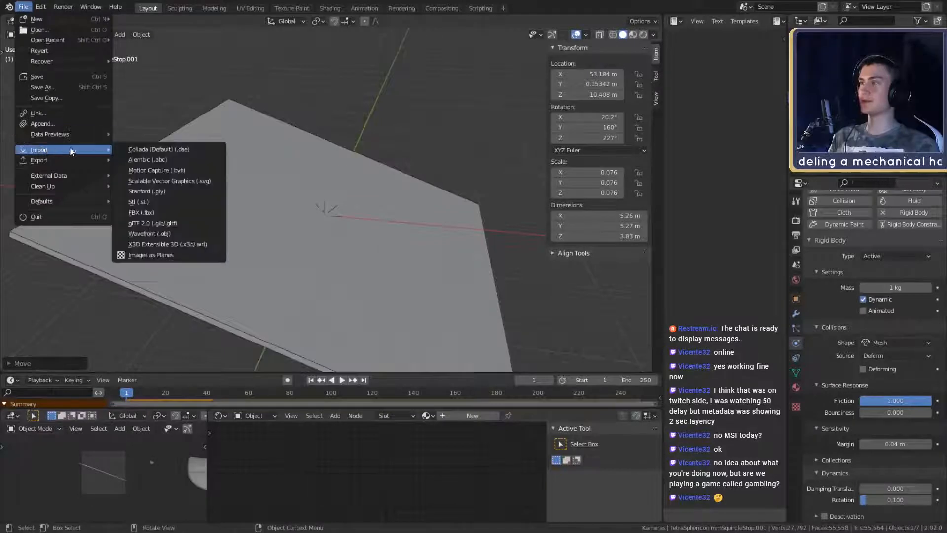
left_click(141, 203)
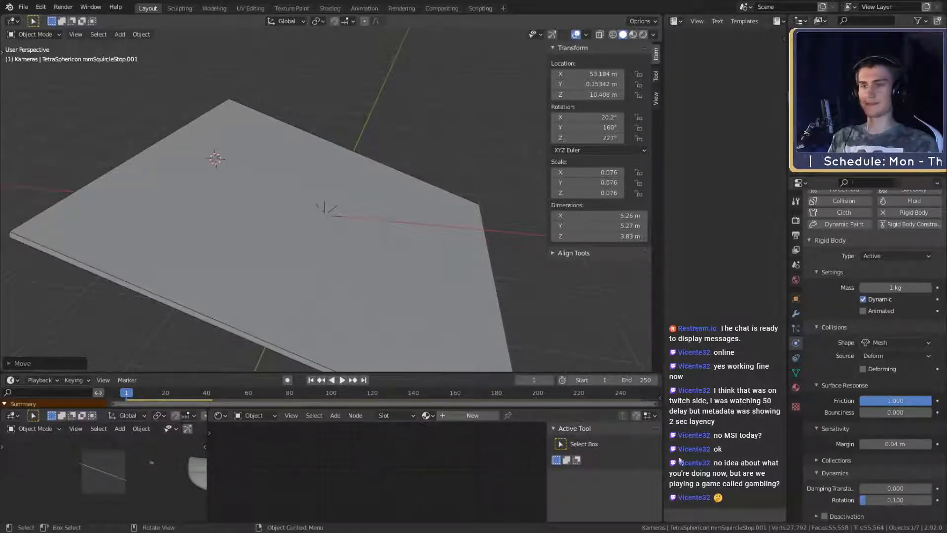
Step: Select faces in opposite square recesses on the imported half's flat side and snap the 3D cursor to their centre
scroll(482, 255, "down", 6)
middle_click_drag(482, 256, 373, 217, "shift")
scroll(398, 256, "up", 3)
scroll(386, 240, "up", 3)
key("Tab")
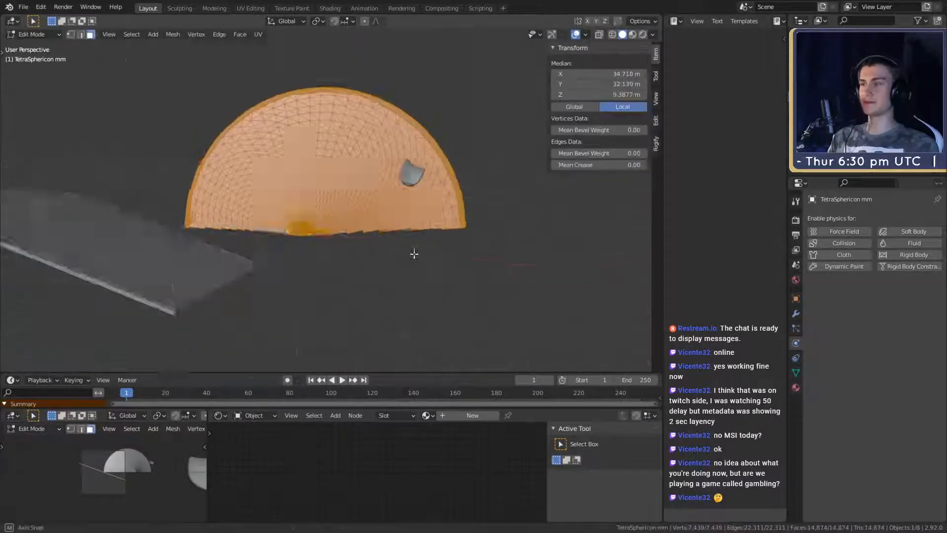
scroll(429, 163, "up", 2)
middle_click_drag(414, 253, 343, 267)
left_click(323, 186)
left_click(291, 277, "shift")
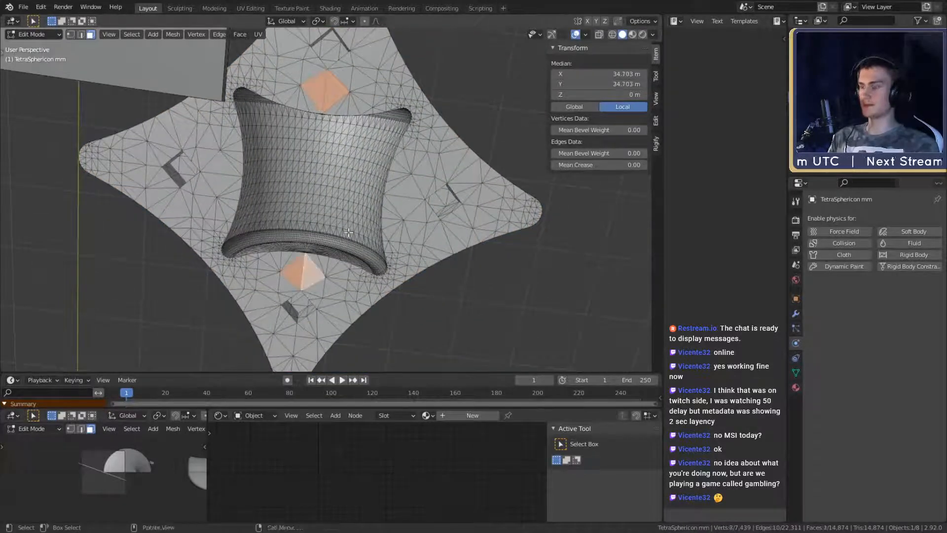
key("shift+s")
left_click(351, 273)
scroll(354, 270, "down", 4)
middle_click_drag(355, 268, 349, 313)
key("Tab")
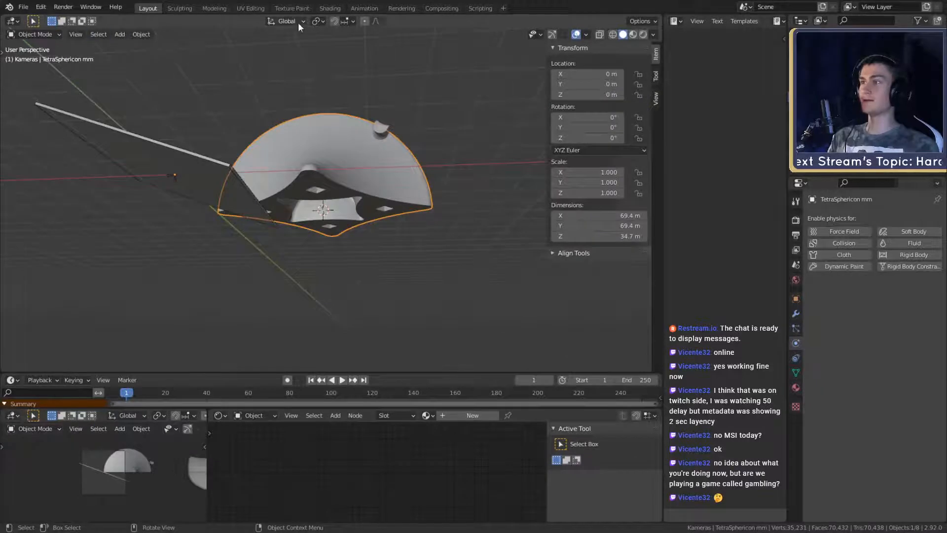
Step: Set the transform pivot to the 3D cursor and duplicate the imported half in place
left_click(319, 21)
left_click(343, 47)
key("shift+d")
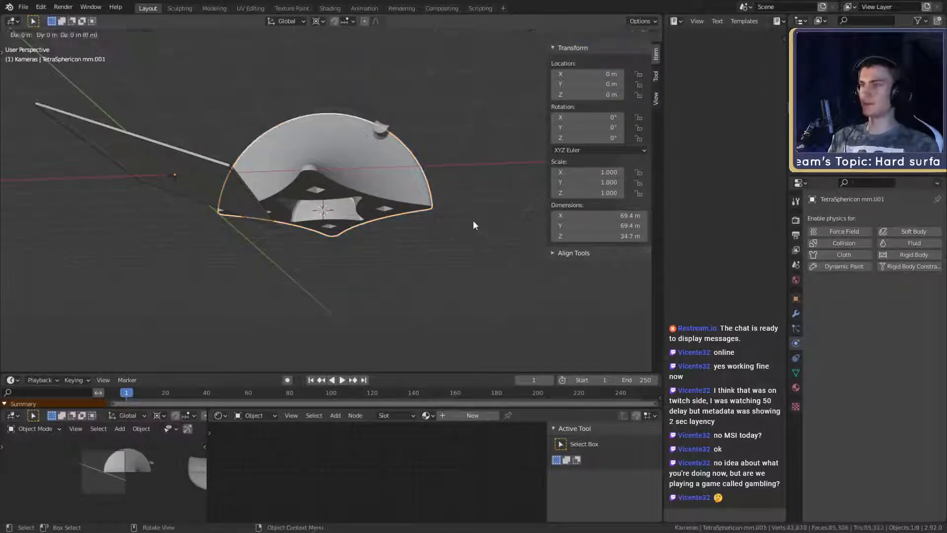
right_click(473, 220)
Step: Rotate the duplicated half 180° about global Y around the 3D cursor
key("r")
key("y")
key("9")
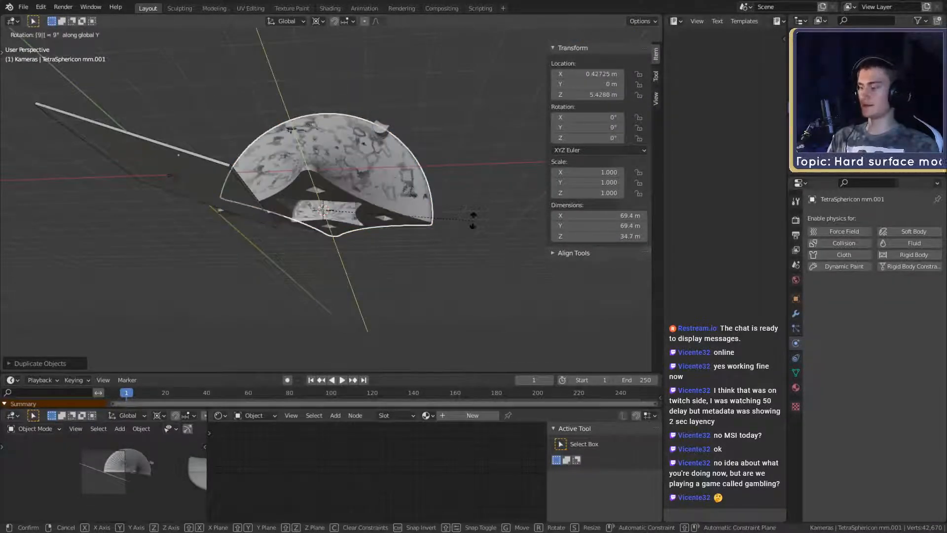
key("BackSpace")
type("180")
key("Return")
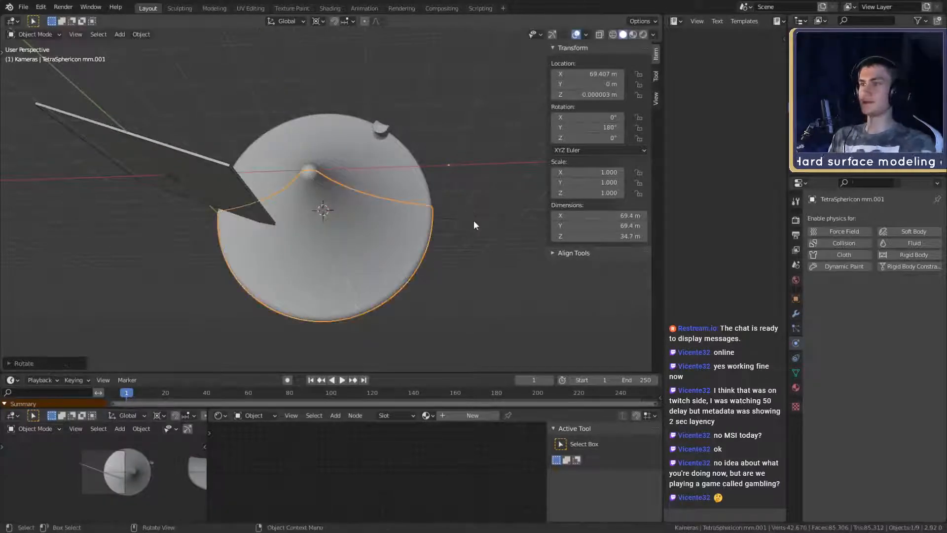
Step: Rotate the duplicated half 90° about global Z around the 3D cursor
middle_click_drag(459, 199, 462, 245)
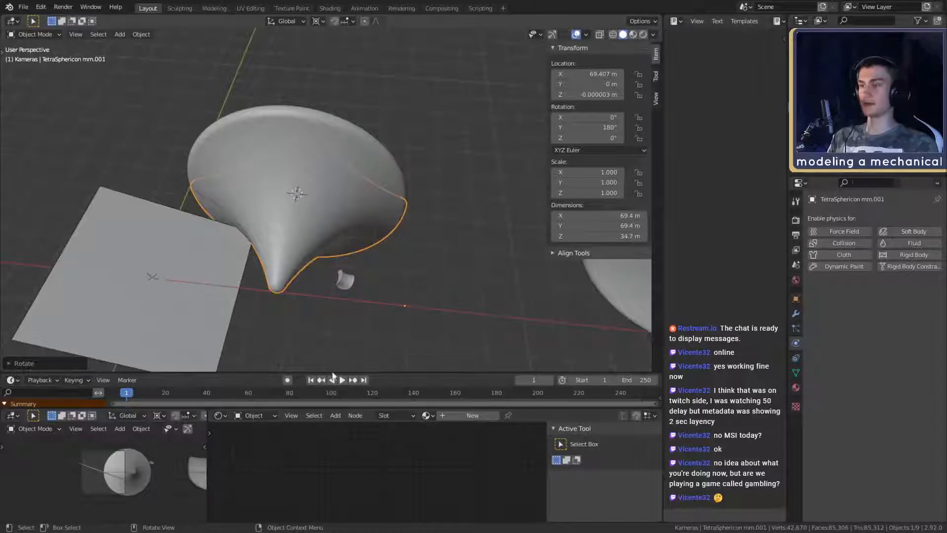
middle_click_drag(342, 287, 347, 247, "shift")
scroll(363, 245, "up", 2)
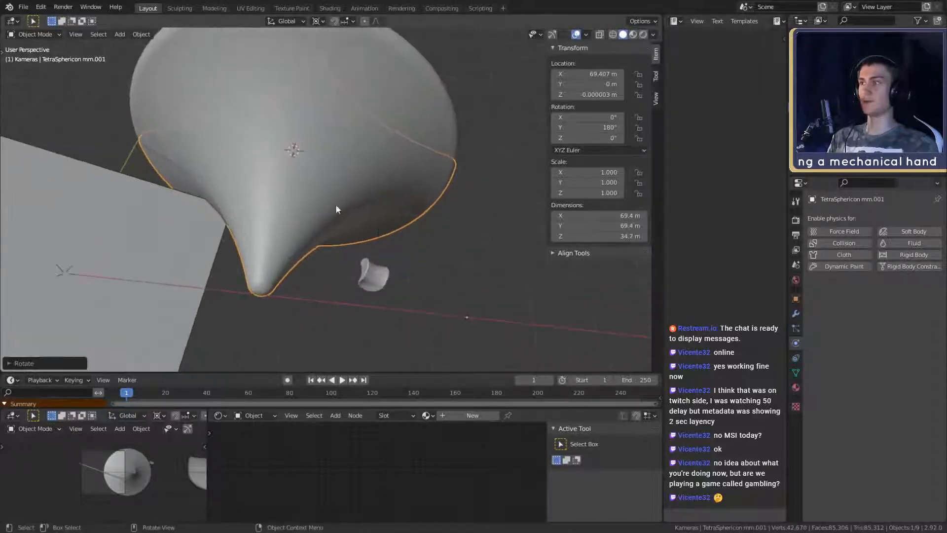
middle_click_drag(349, 141, 310, 240)
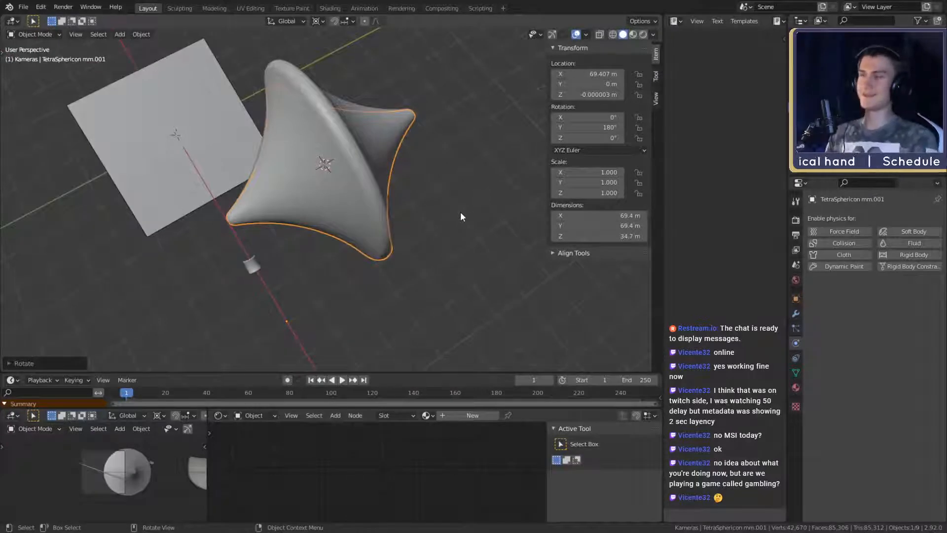
key("r")
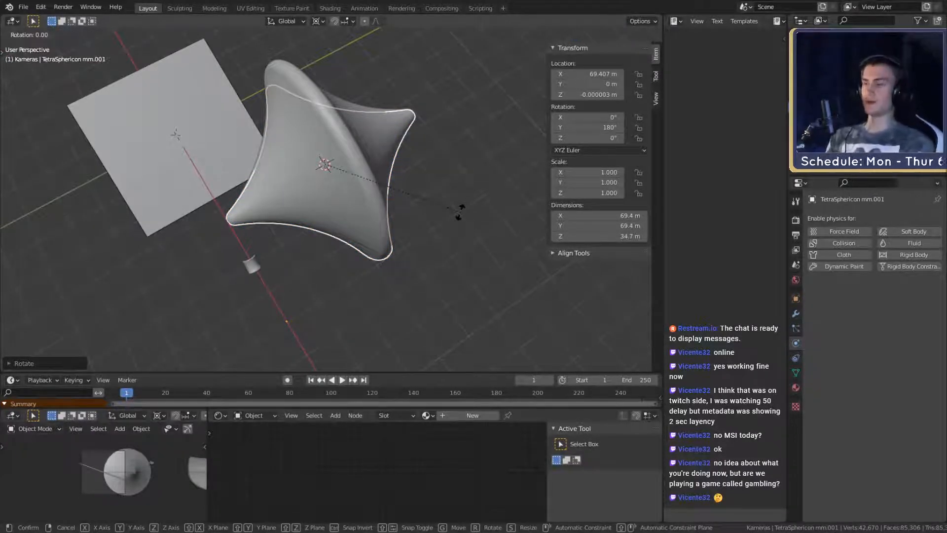
type("90")
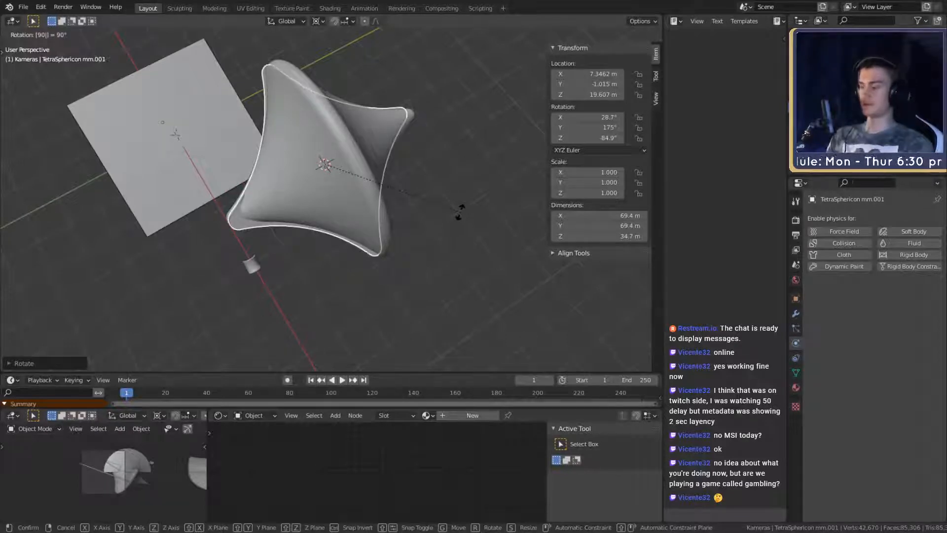
type("z")
key("Return")
Step: Examine the seam and overall shape of the two mated halves from all sides
scroll(460, 212, "down", 3)
middle_click_drag(457, 203, 446, 223)
scroll(450, 214, "up", 2)
middle_click_drag(377, 221, 405, 220)
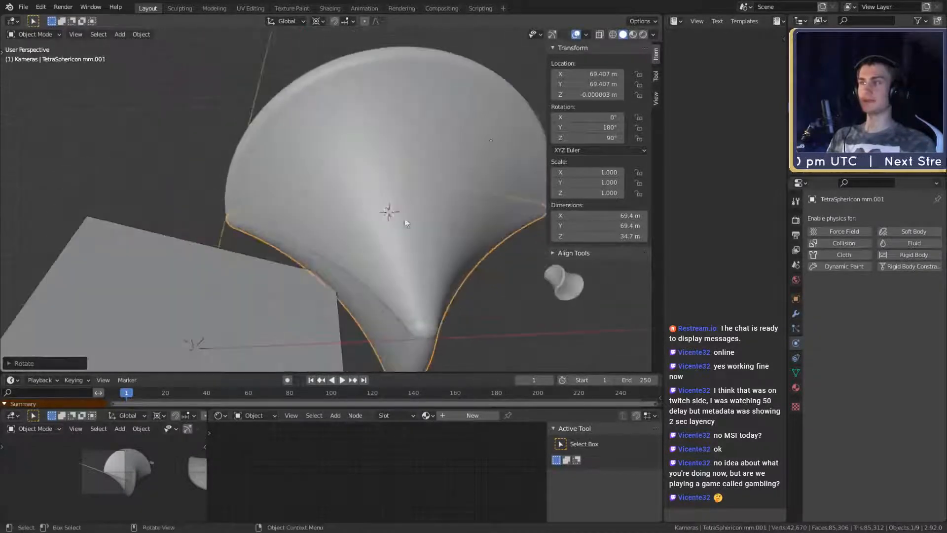
middle_click_drag(412, 181, 214, 130)
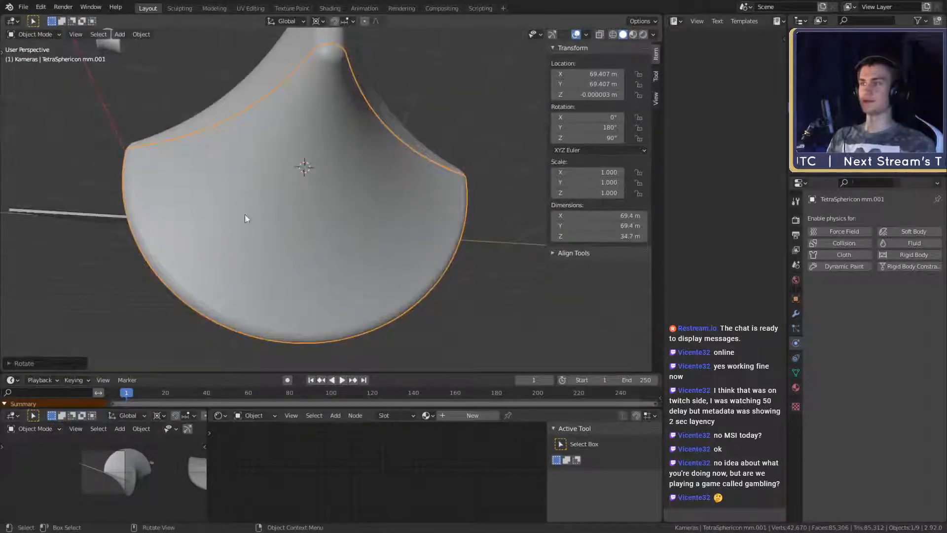
middle_click_drag(366, 213, 236, 284)
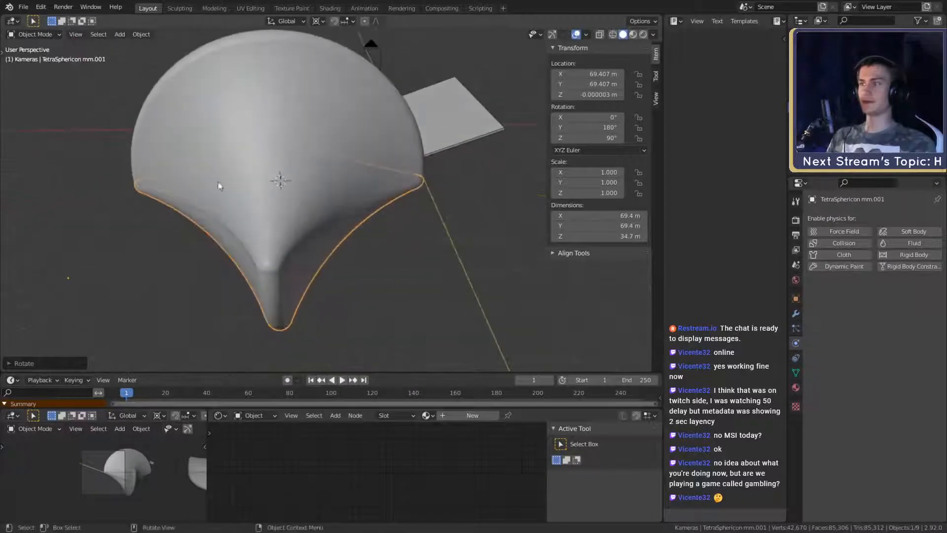
middle_click_drag(277, 134, 224, 120)
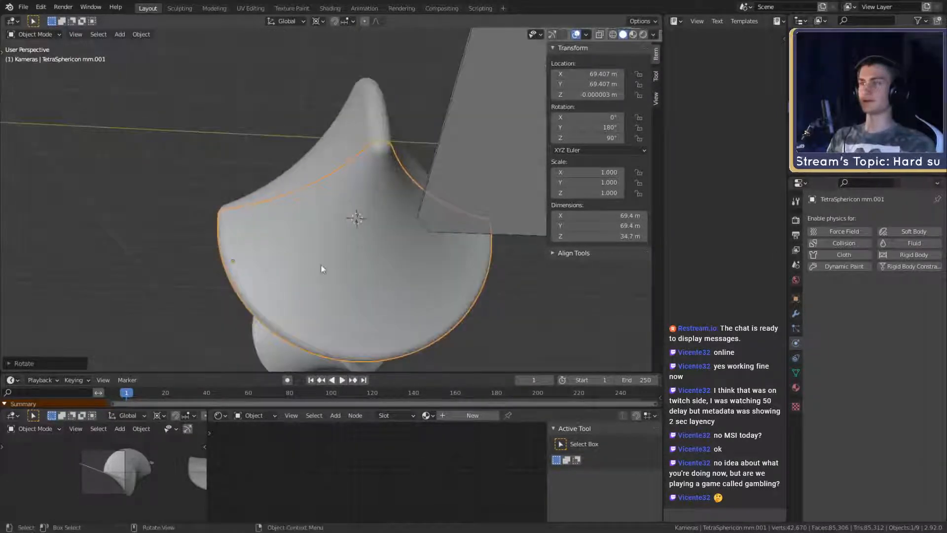
middle_click_drag(436, 219, 289, 295)
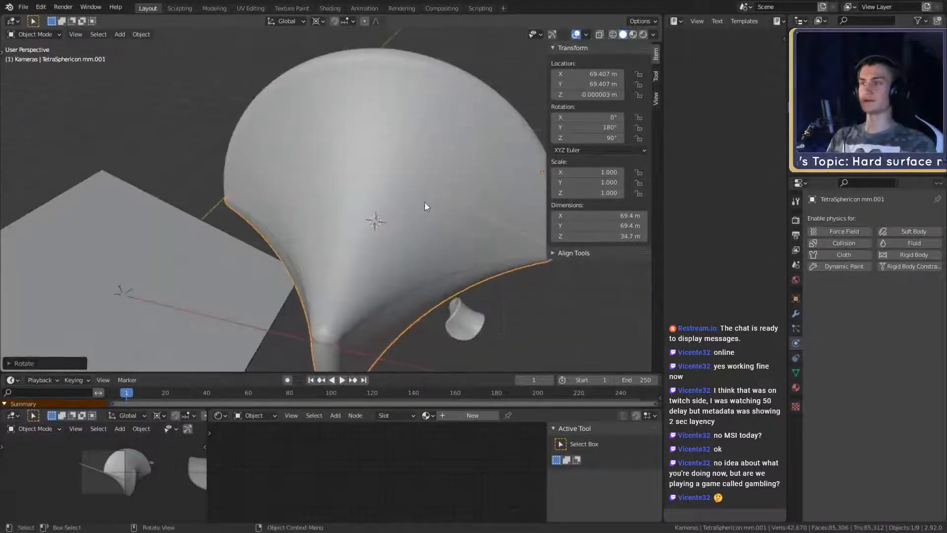
Step: Select both halves of the tetrasphericon and join them into a single object
scroll(424, 202, "down", 3)
middle_click_drag(425, 202, 405, 245)
scroll(332, 239, "up", 1)
left_click(424, 279)
left_click(410, 194)
left_click(418, 223, "shift")
scroll(413, 264, "up", 2)
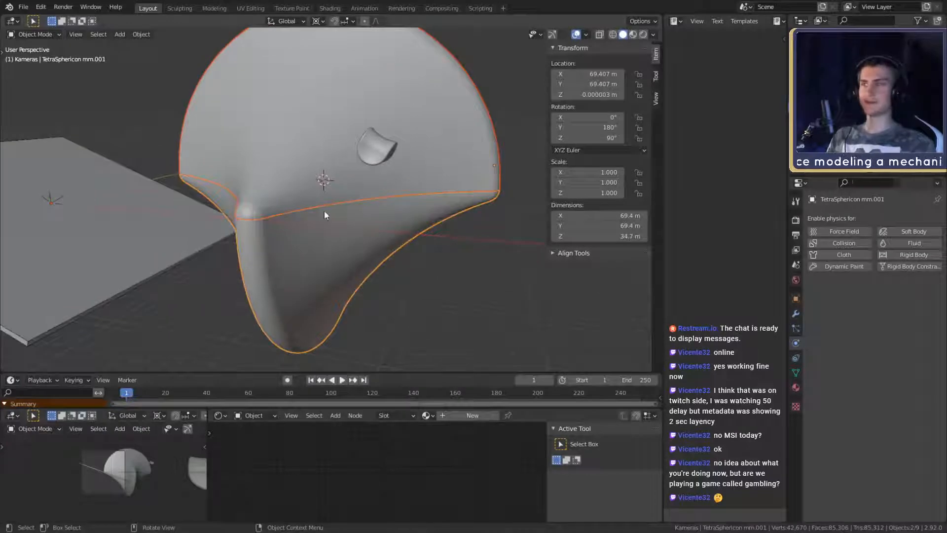
key("ctrl+j")
Step: Snap the 3D cursor to the centre of all the tetrasphericon's geometry and set the object's origin to the cursor
key("Tab")
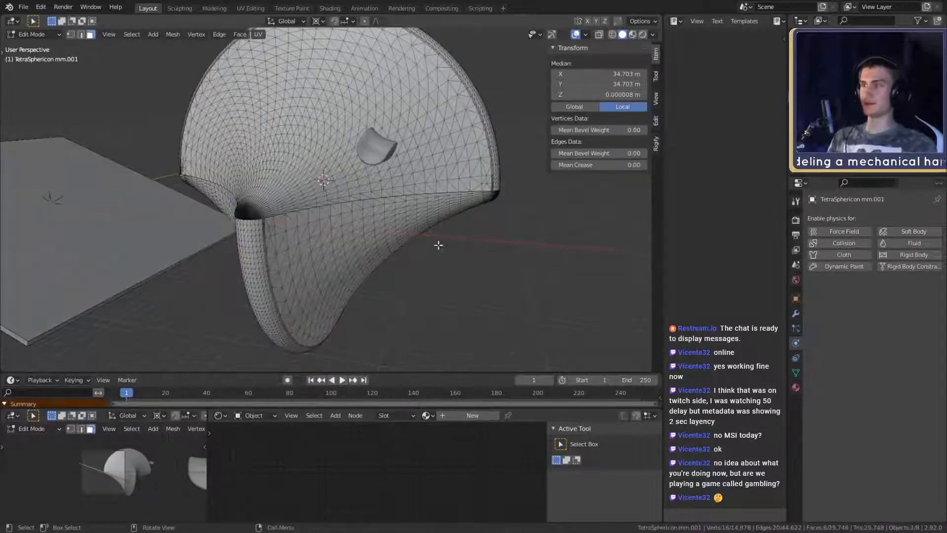
key("a")
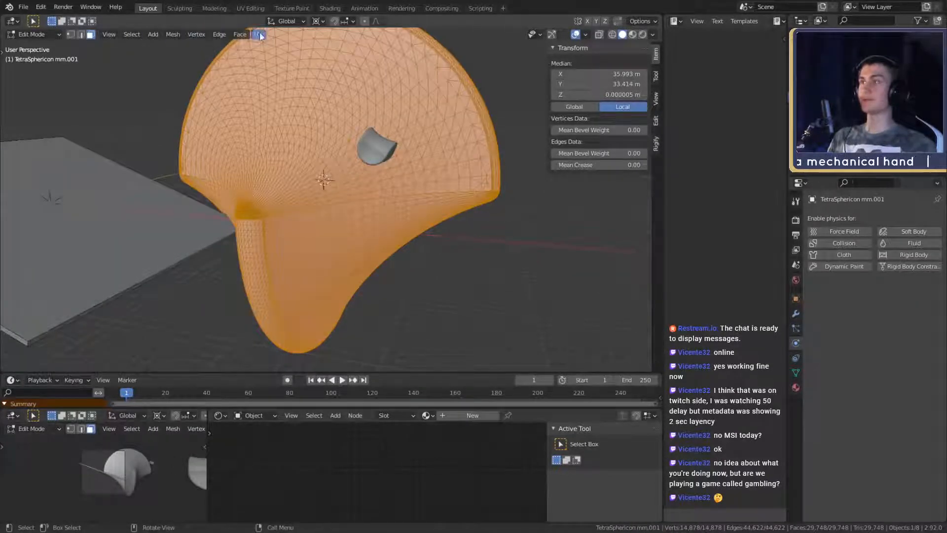
key("shift+s")
left_click(389, 249)
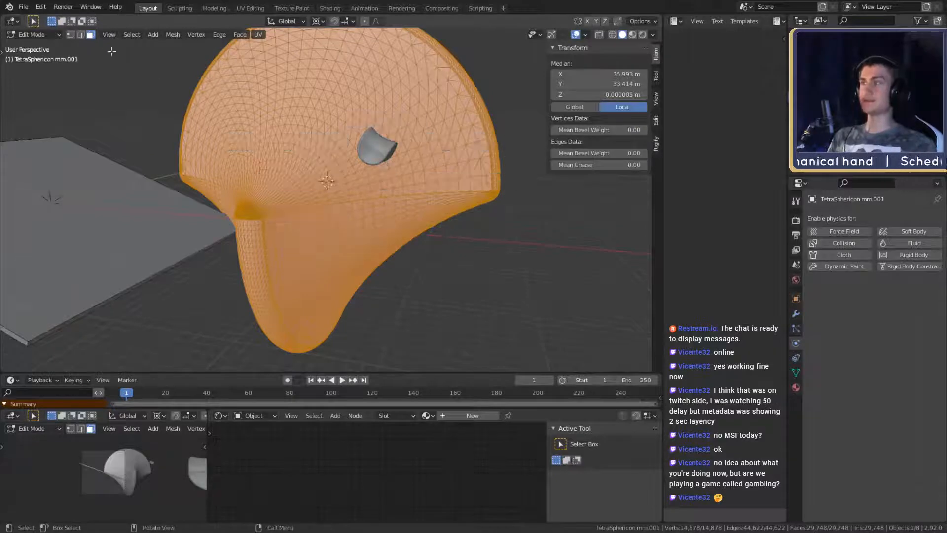
key("Tab")
left_click(141, 34)
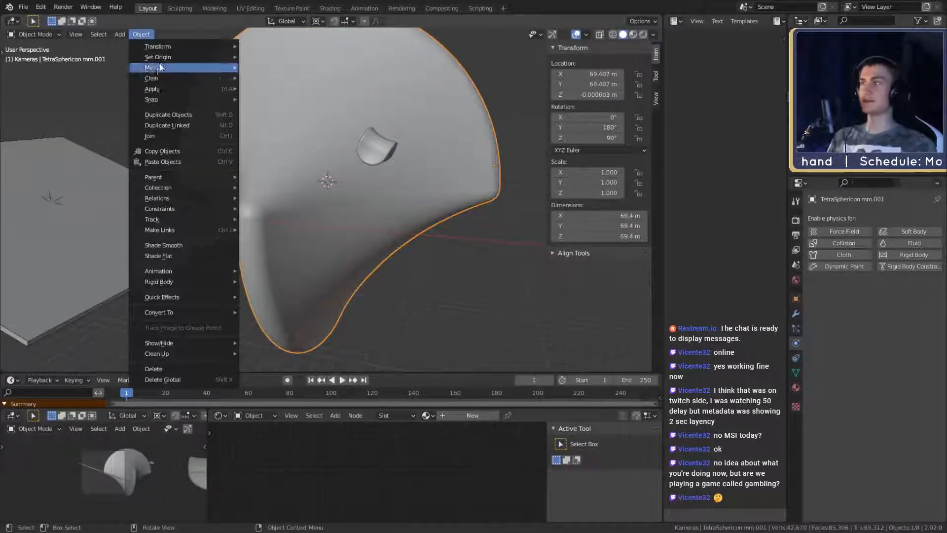
mouse_move(187, 57)
left_click(291, 81)
Step: Scale the tetrasphericon down to 0.1 of its size and apply the scale
scroll(447, 292, "down", 4)
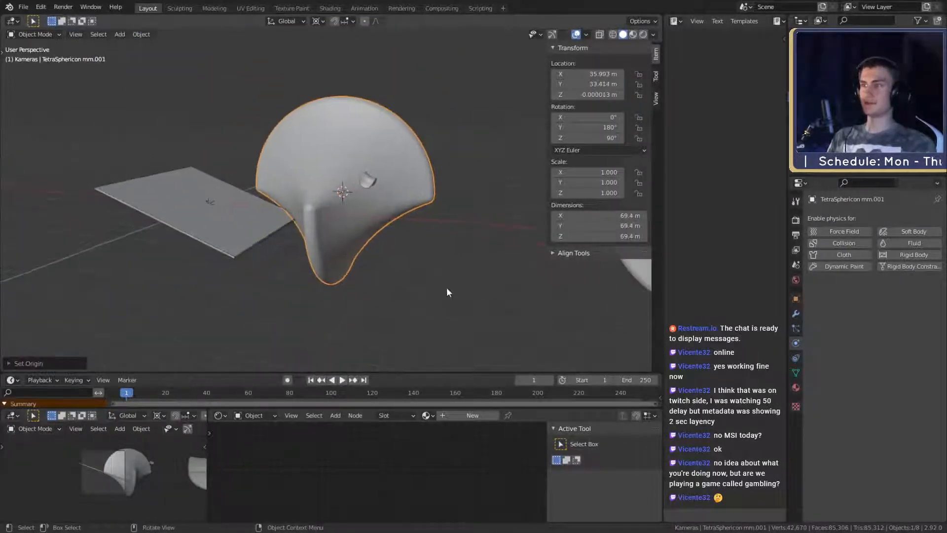
key("s")
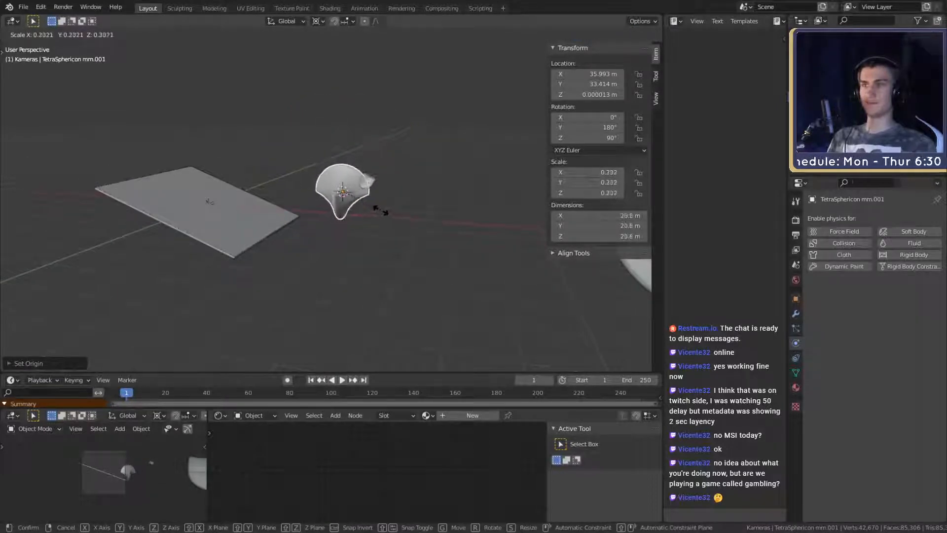
left_click(357, 198)
key("ctrl+a")
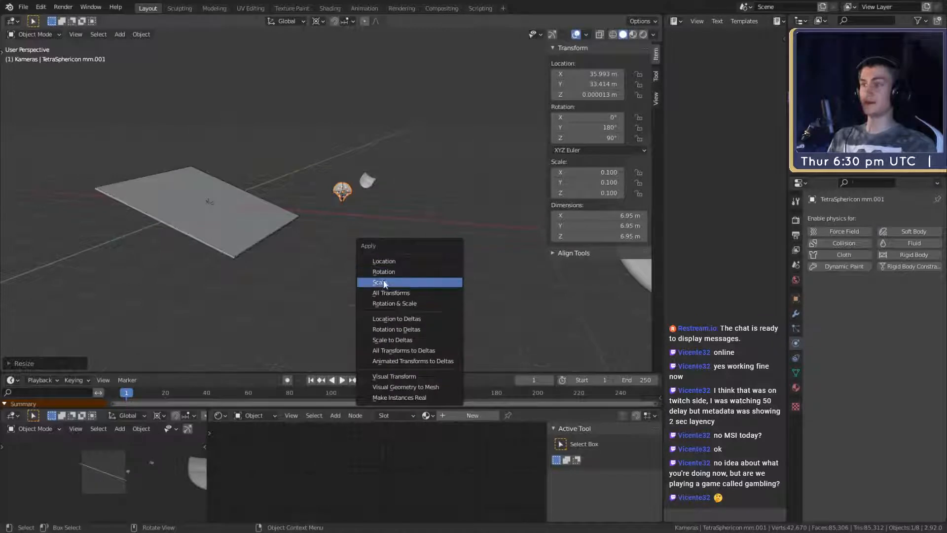
left_click(384, 280)
Step: Add rigid body physics to the scaled-down tetrasphericon
scroll(380, 247, "up", 2)
middle_click_drag(372, 214, 356, 226)
left_click(895, 254)
scroll(381, 228, "down", 3)
scroll(379, 238, "up", 2)
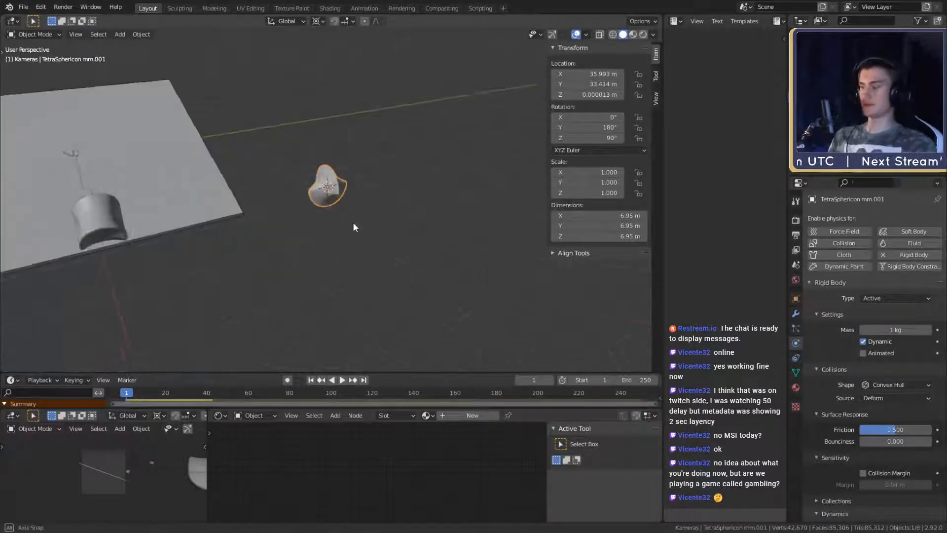
Step: Move the tetrasphericon just above the raised end of the inclined plane, at about X -16, Y 1.74, Z 10.44 m
key("g")
left_click(106, 179)
middle_click_drag(107, 178, 419, 214)
key("g")
left_click(297, 193)
scroll(343, 156, "up", 3)
Step: Switch the pivot point from the 3D cursor to the object itself and rotate the tetrasphericon about global Z to a 46° Z rotation
left_click(326, 23)
left_click(343, 70)
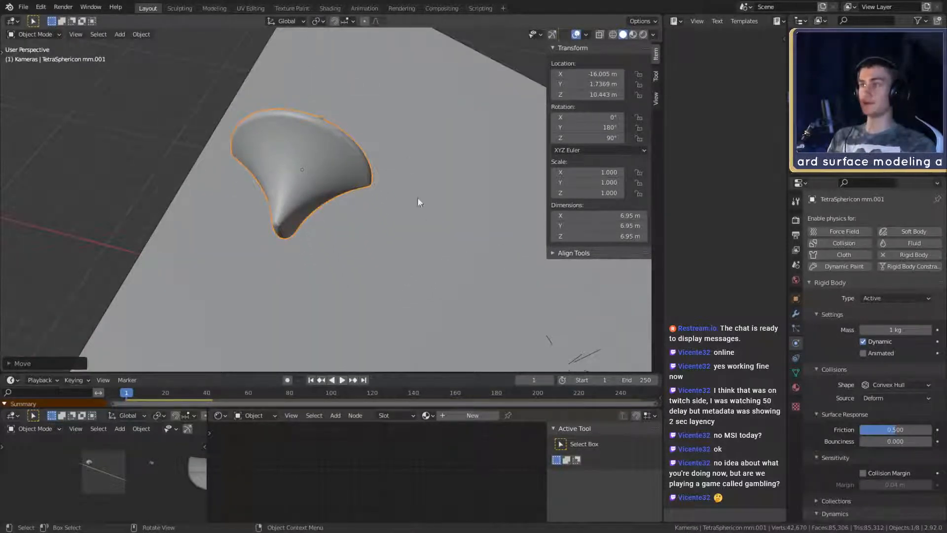
key("r")
key("z")
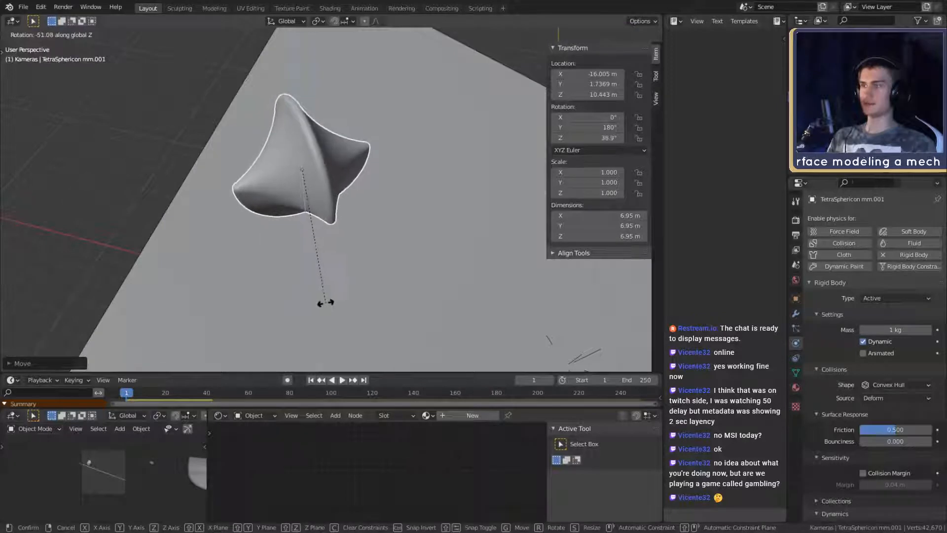
left_click(343, 302)
middle_click_drag(343, 302, 398, 202)
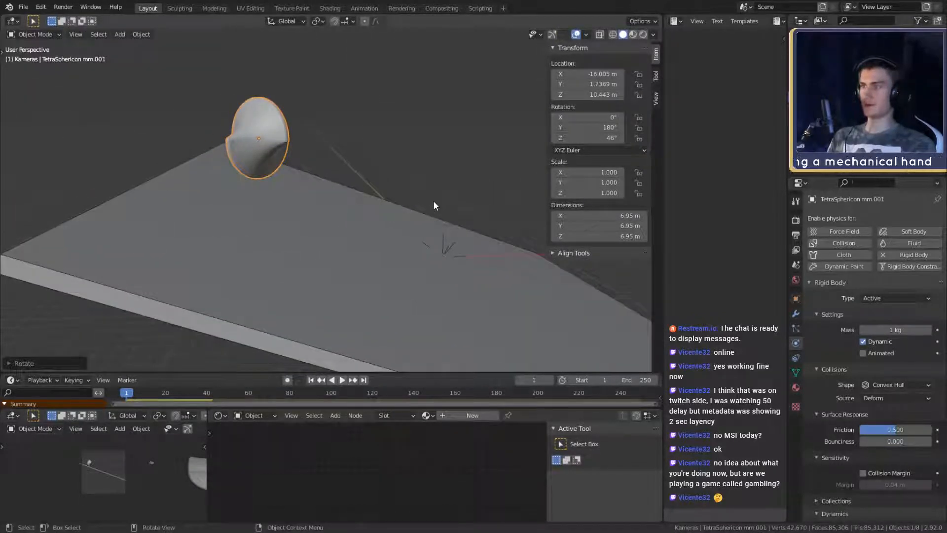
Step: Set the tetrasphericon's rigid body collision shape to Mesh
left_click(870, 386)
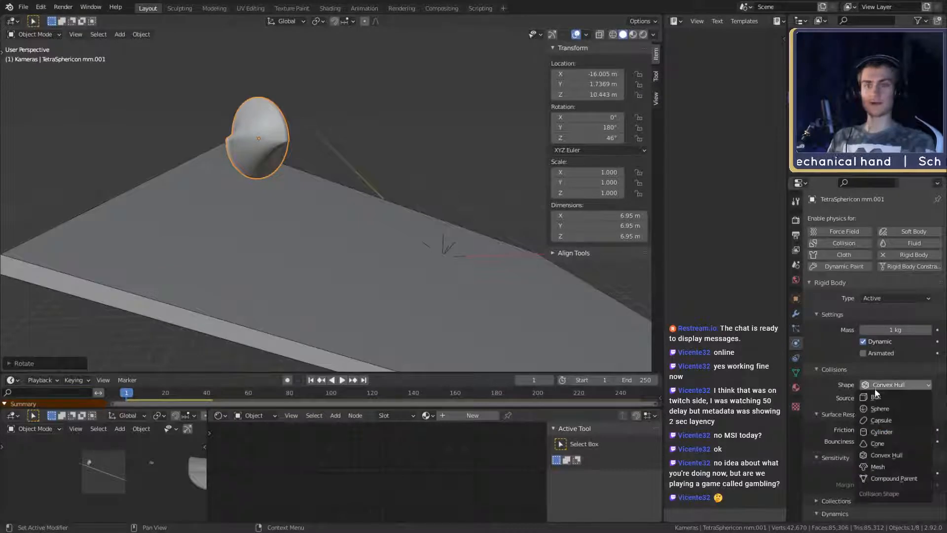
left_click(876, 469)
scroll(824, 374, "down", 2)
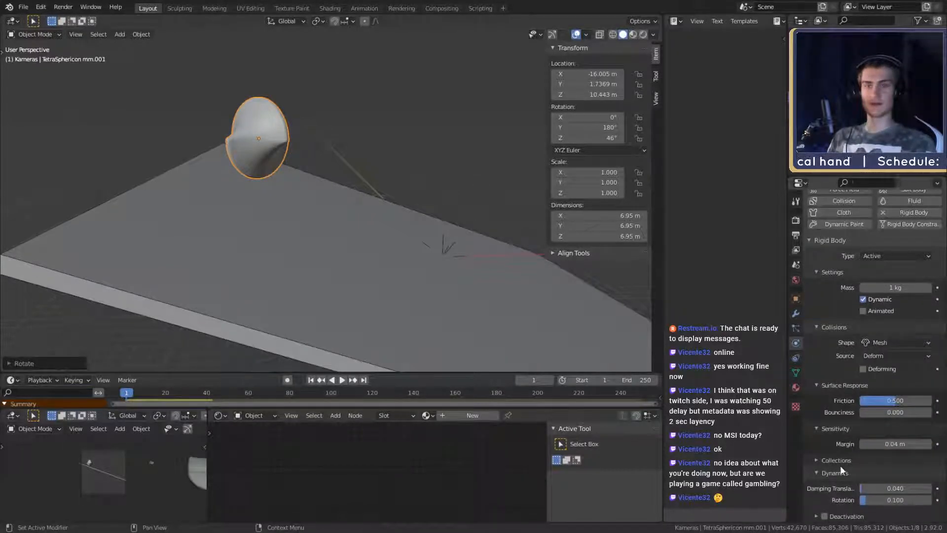
Step: Play the simulation, watch how the tetrasphericon moves down the plane, stop it and return to the first frame
left_click(343, 378)
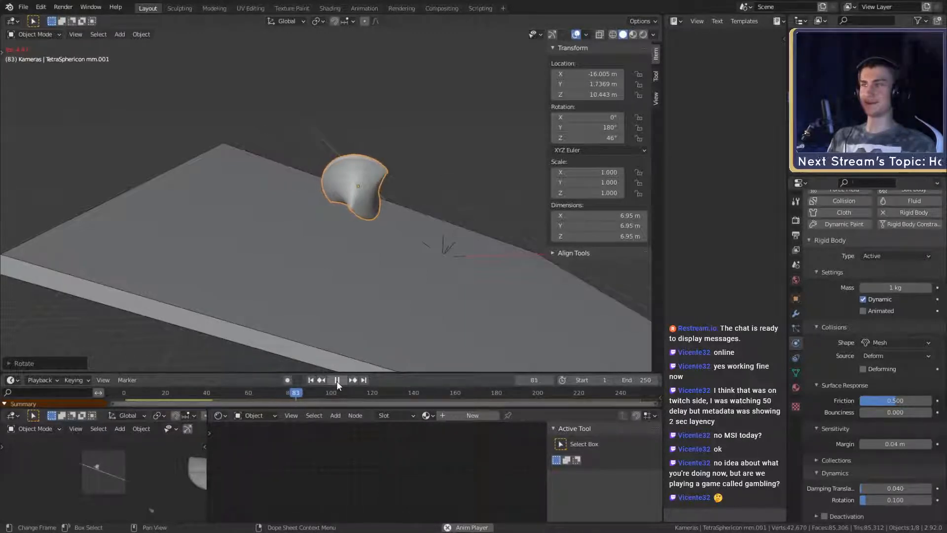
middle_click_drag(365, 260, 375, 280)
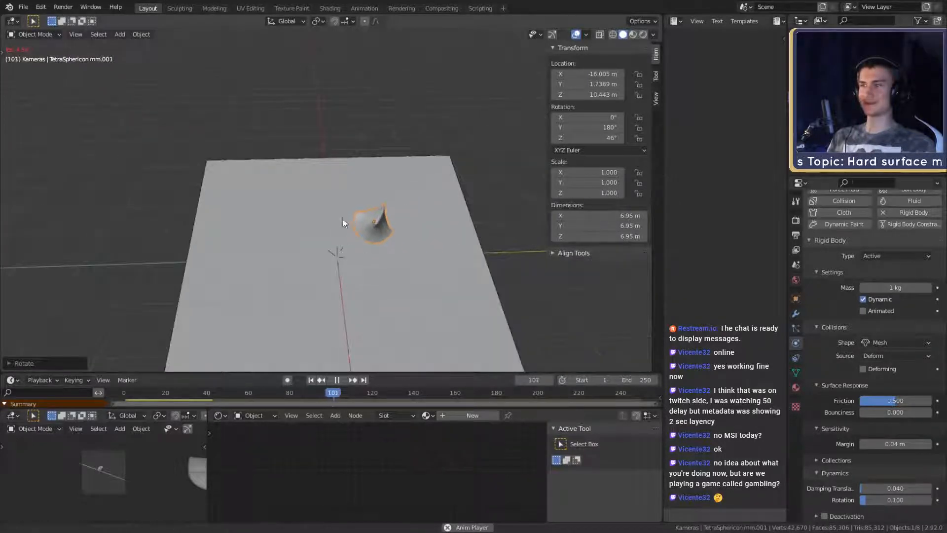
middle_click_drag(344, 223, 323, 179)
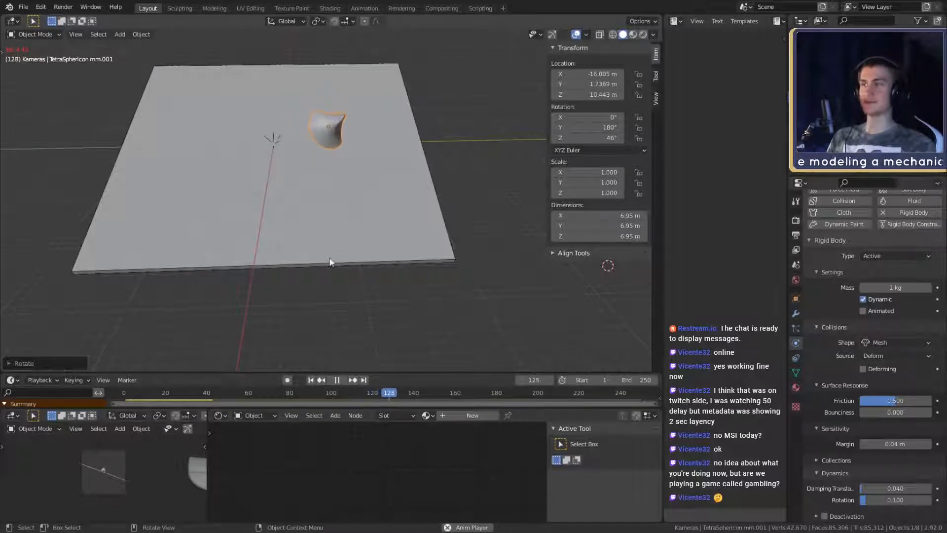
left_click(339, 383)
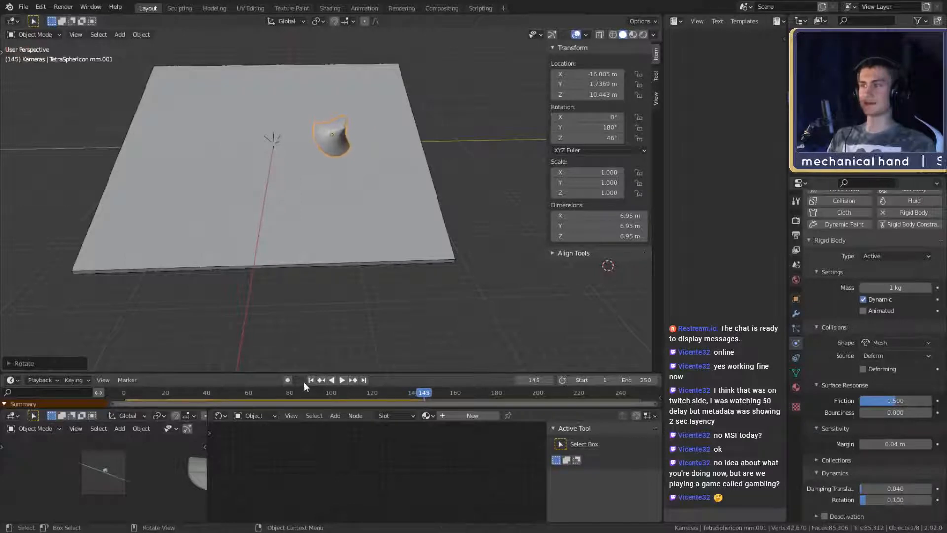
left_click(311, 380)
Step: Set the tetrasphericon's rigid body friction to 1.000 and its translation damping to 0.000
middle_click_drag(330, 192, 380, 274)
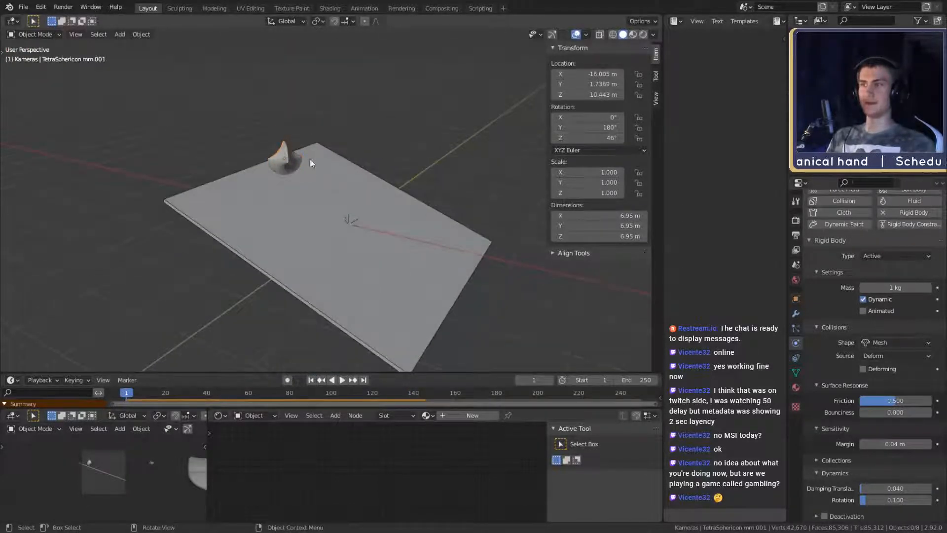
left_click_drag(886, 402, 931, 402)
middle_click_drag(418, 247, 352, 262)
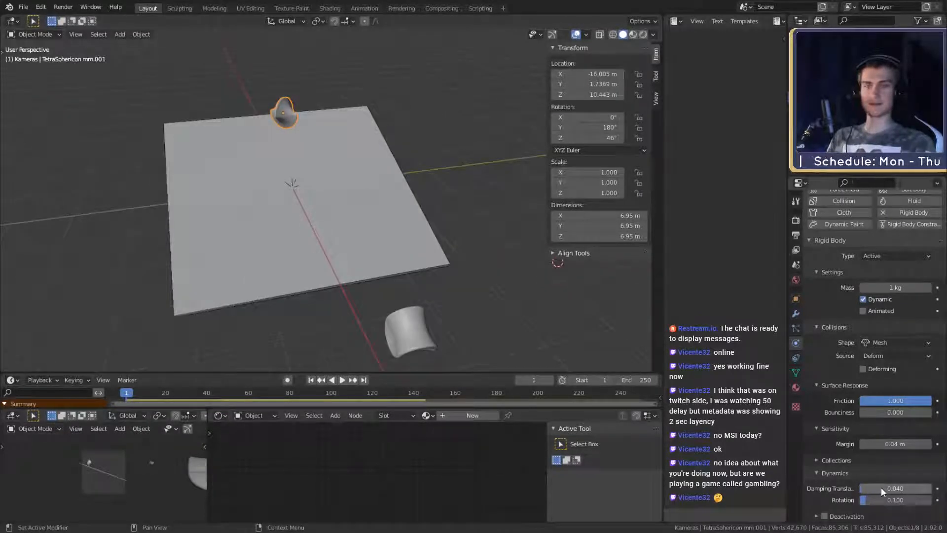
left_click_drag(880, 487, 860, 488)
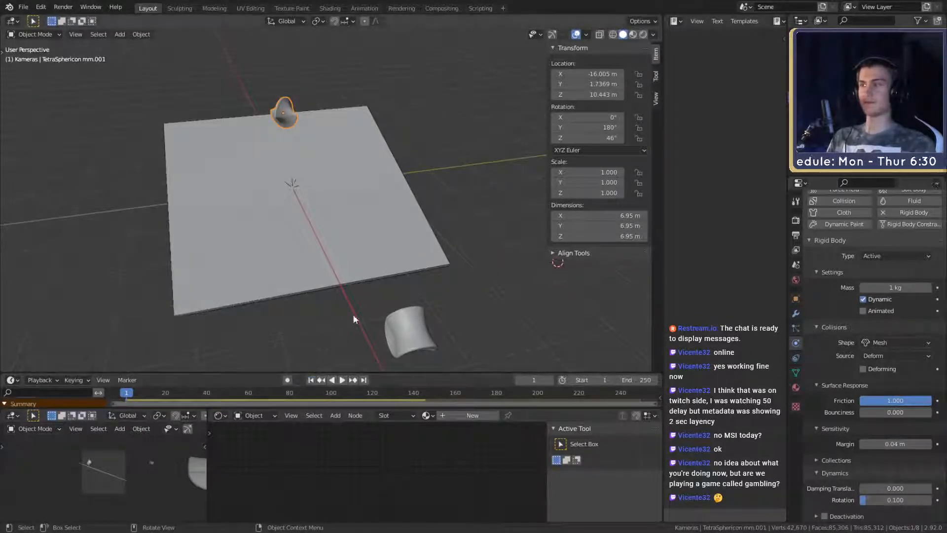
Step: Run the simulation with the new friction and damping, replay it from the start and return to the first frame
middle_click_drag(353, 315, 350, 260)
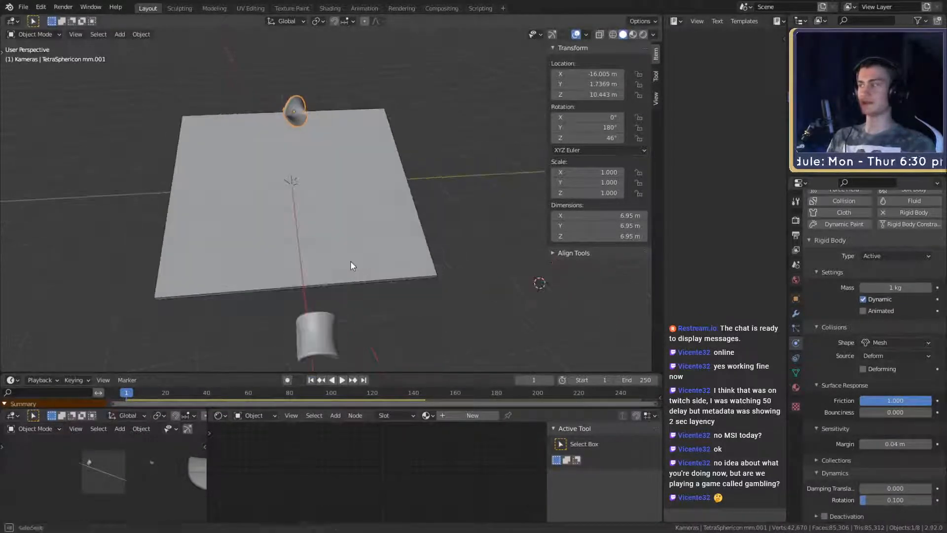
left_click(343, 380)
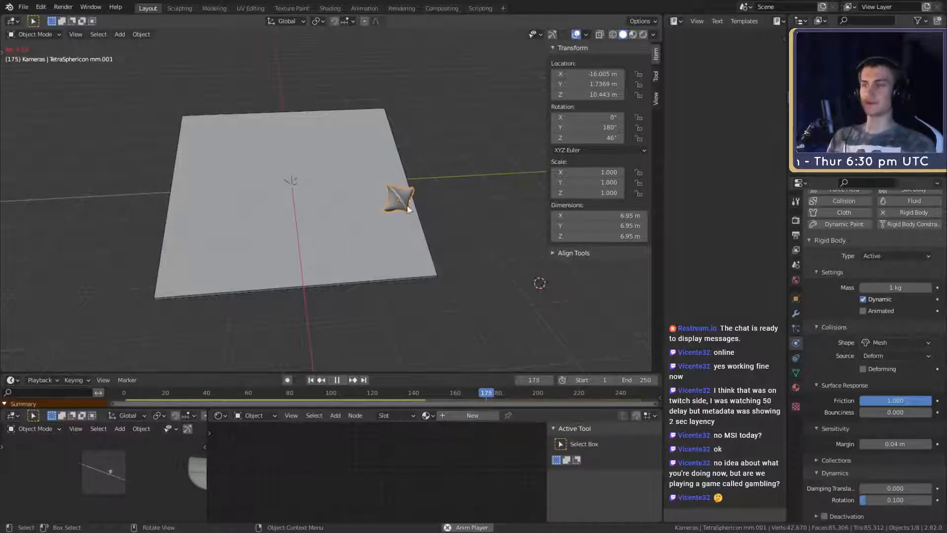
left_click(341, 378)
left_click(124, 391)
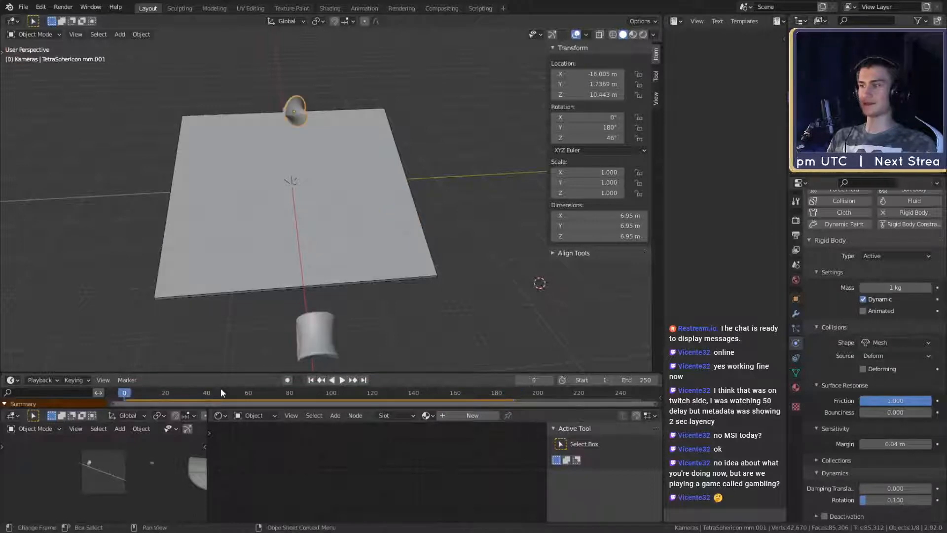
left_click(341, 380)
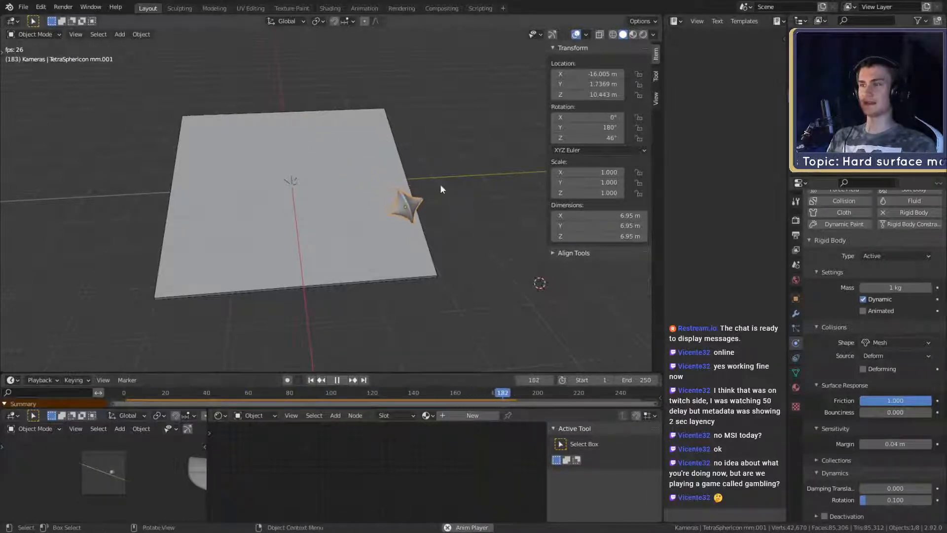
left_click(337, 380)
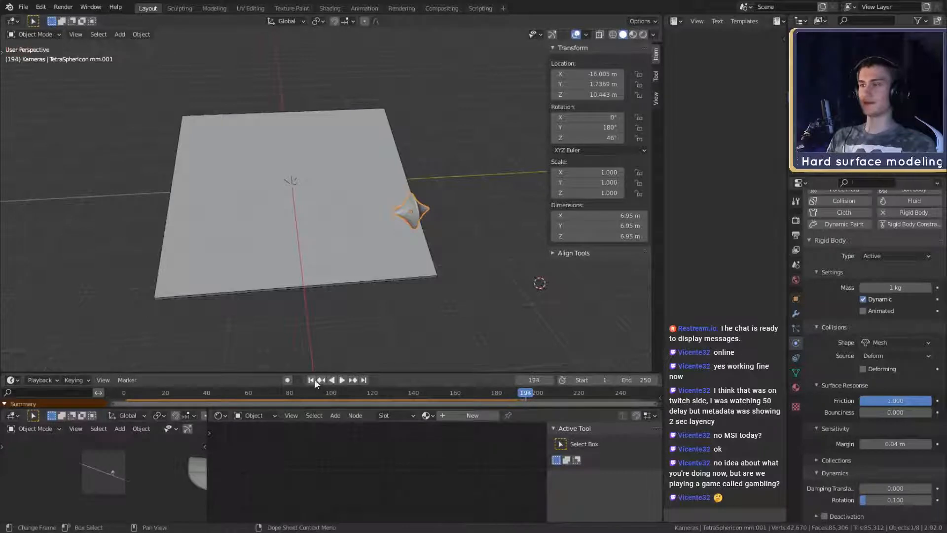
left_click(311, 380)
Step: Rotate the tetrasphericon about 49° around global X at its starting position on the plane
middle_click_drag(325, 131, 401, 211, "shift")
scroll(400, 211, "up", 6)
middle_click_drag(421, 156, 410, 180)
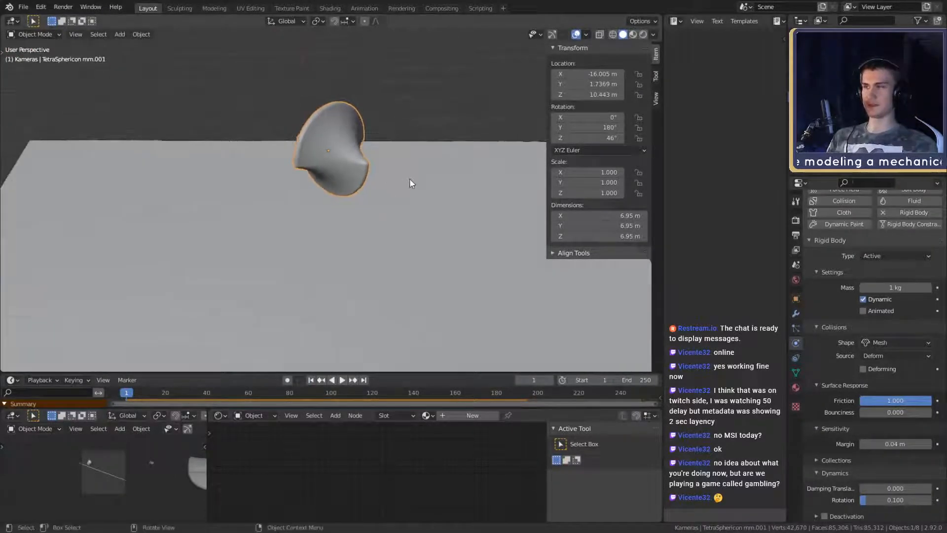
key("r")
key("Escape")
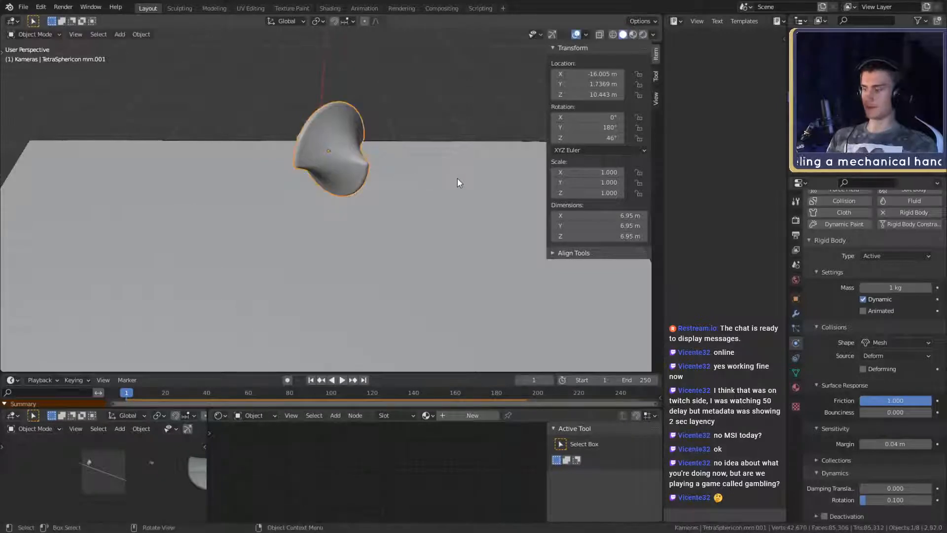
key("r")
key("x")
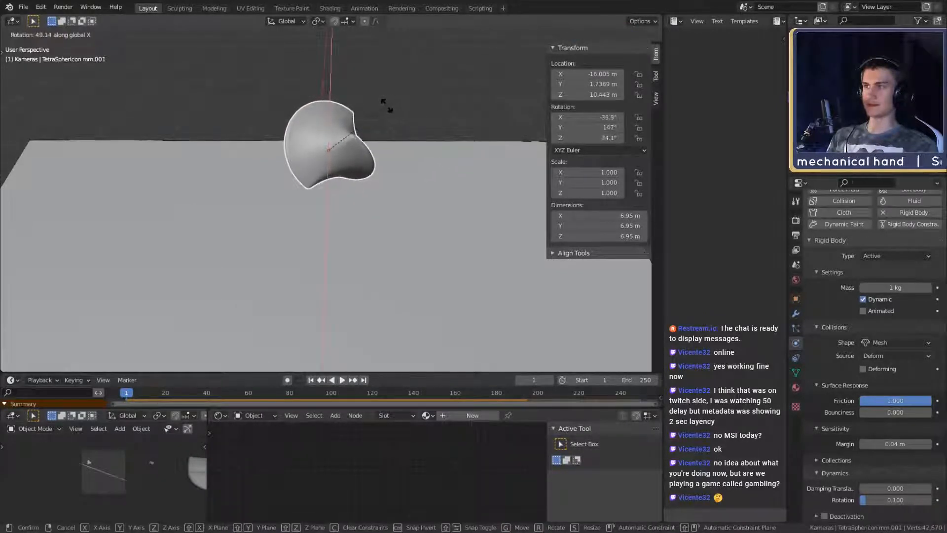
left_click(385, 108)
Step: Rotate the tetrasphericon further around global X to about -50.5°, 141°, 27.2° and save the file
scroll(385, 110, "down", 3)
middle_click_drag(387, 124, 394, 173)
scroll(393, 182, "down", 4)
middle_click_drag(391, 207, 375, 262, "shift")
key("r")
key("x")
left_click(415, 127)
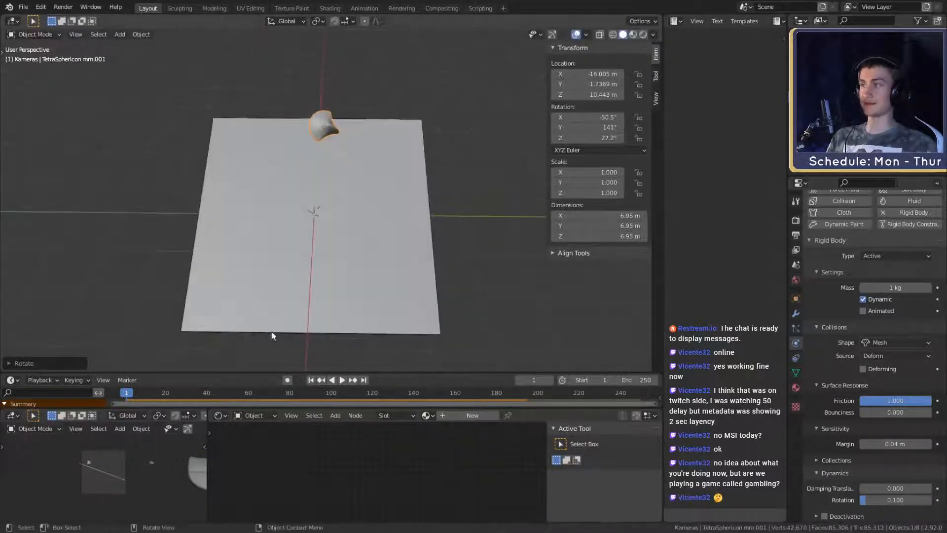
left_click(30, 8)
left_click(34, 76)
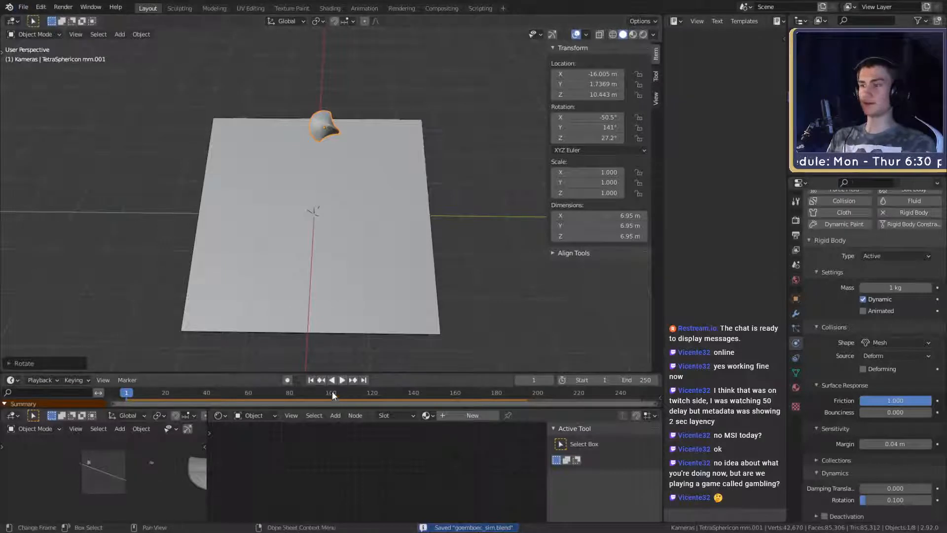
Step: Play the simulation from the first frame, follow the tetrasphericon's roll from several angles, and stop it near the plane's lower end
left_click(311, 379)
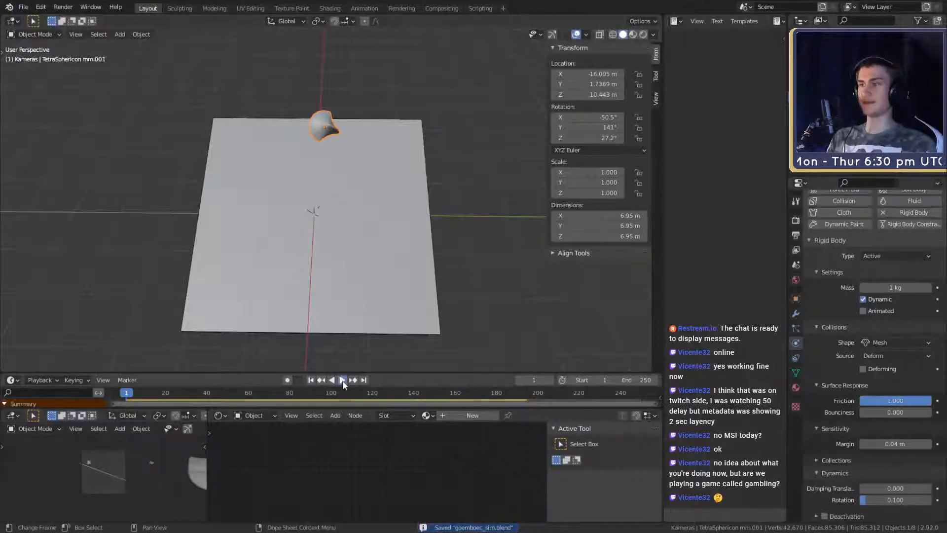
left_click(342, 380)
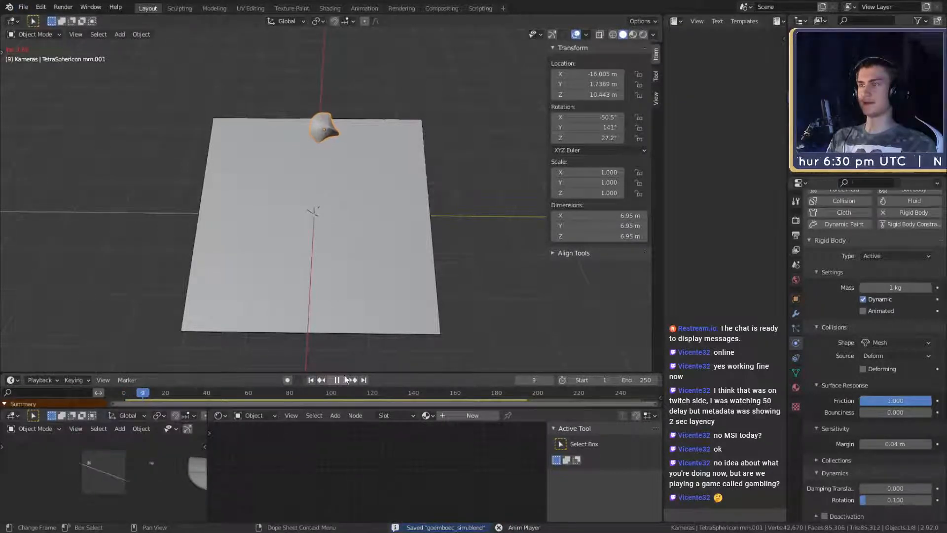
middle_click_drag(366, 259, 413, 228)
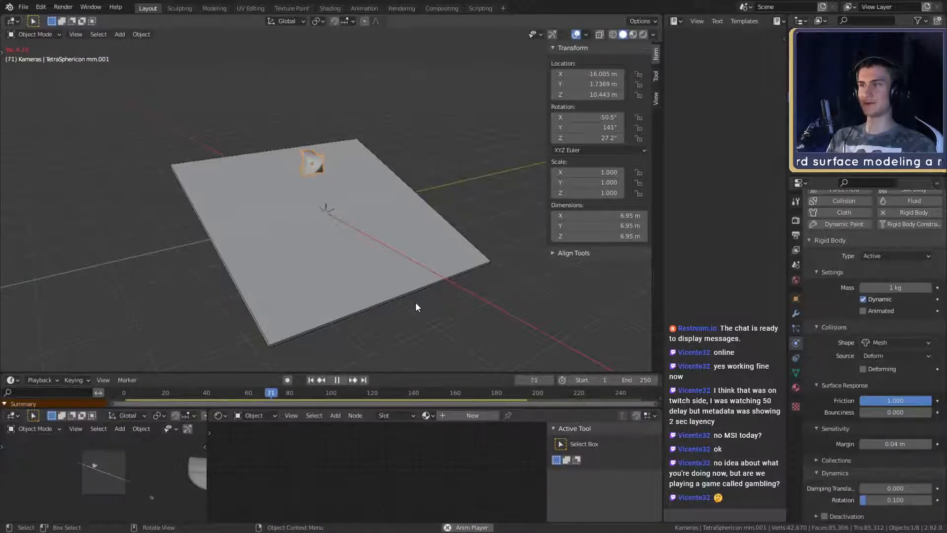
middle_click_drag(405, 278, 365, 268)
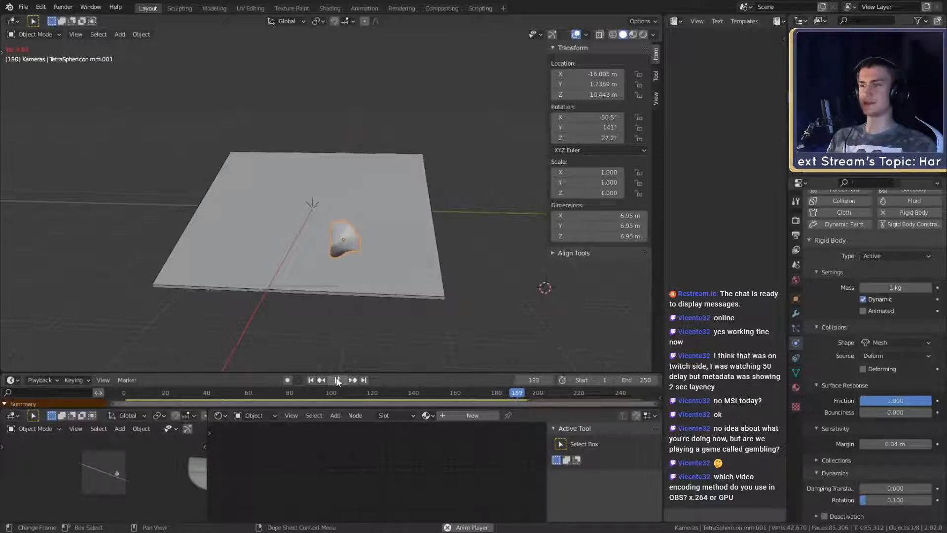
left_click(337, 380)
middle_click_drag(355, 301, 319, 265)
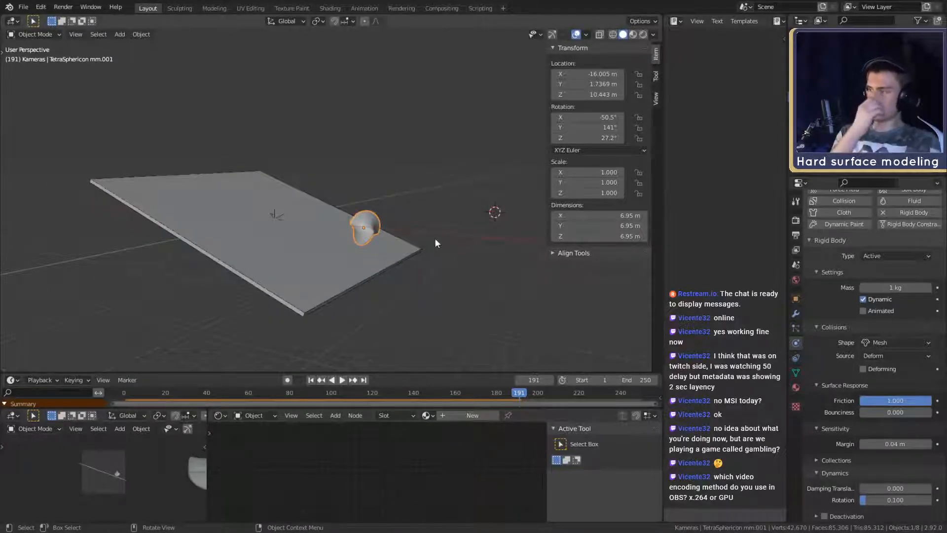
Step: Delete the tetrasphericon resting near the lower end of the inclined plane
scroll(402, 237, "up", 4)
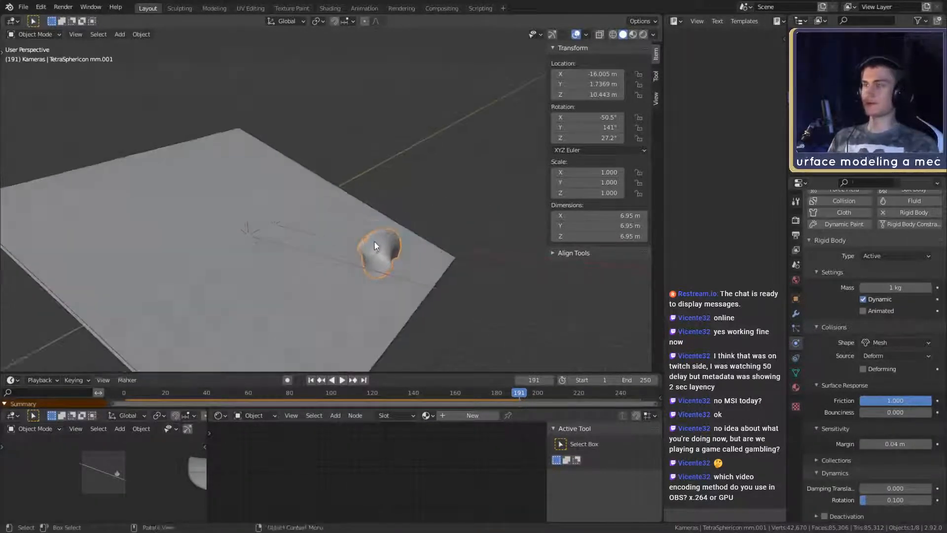
scroll(377, 243, "down", 4)
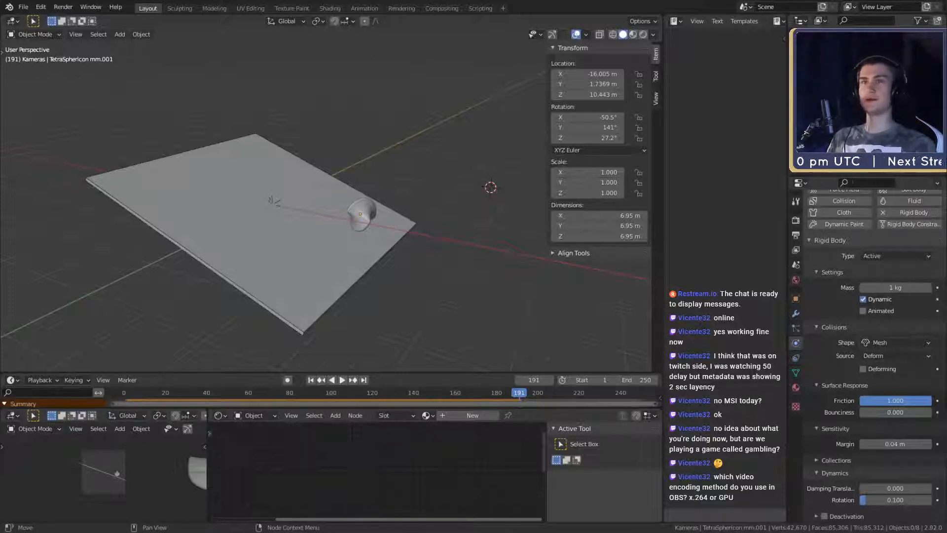
middle_click_drag(480, 102, 413, 267)
left_click(341, 175)
scroll(338, 177, "down", 3)
middle_click_drag(335, 179, 401, 249)
scroll(422, 235, "down", 2)
scroll(425, 237, "up", 3)
key("Delete")
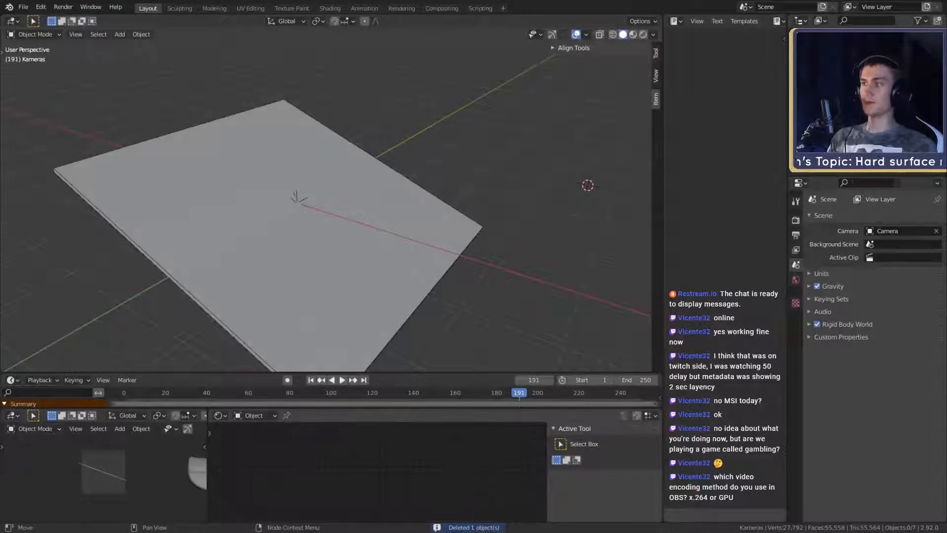
Step: Delete the two large tetrasphericon halves standing beside the inclined plane
left_click(23, 7)
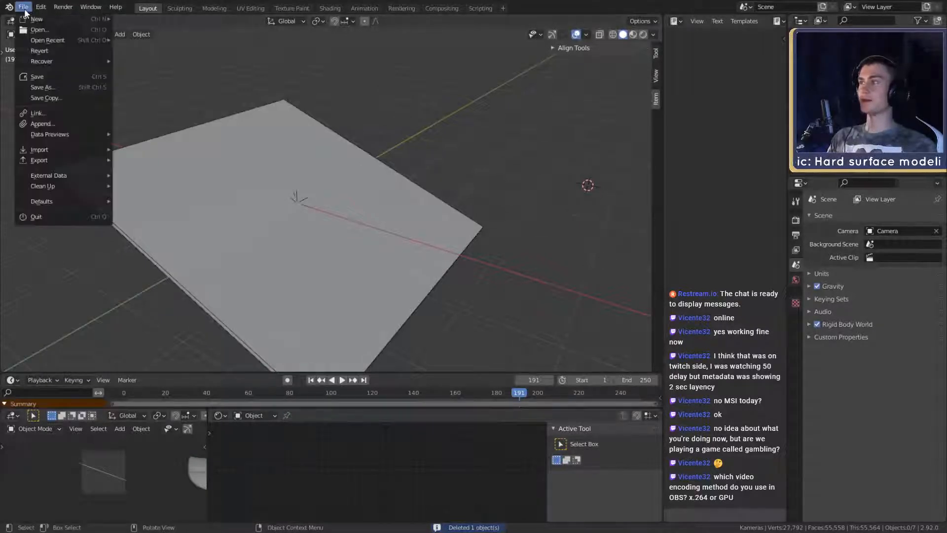
scroll(472, 241, "down", 5)
middle_click_drag(471, 240, 431, 205)
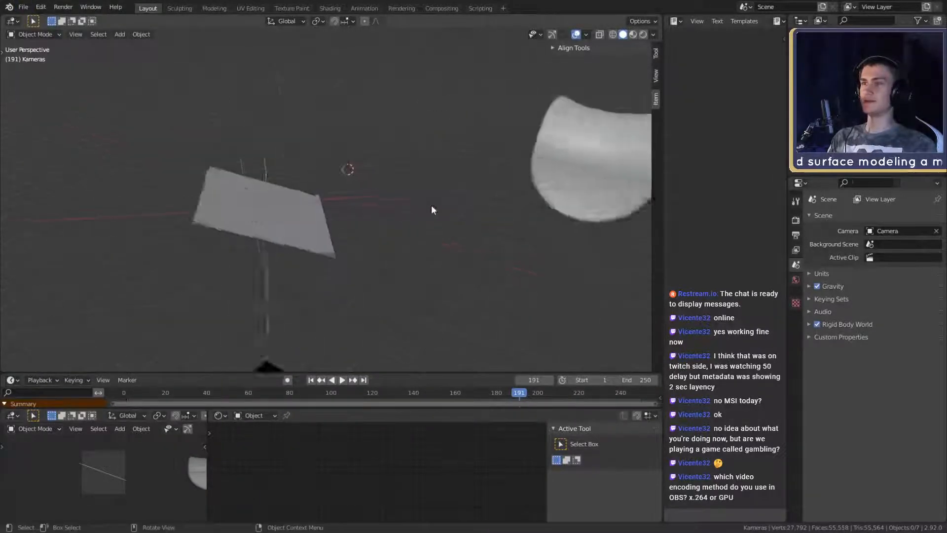
scroll(434, 203, "down", 4)
left_click(524, 181)
key("Delete")
Step: Return the timeline to the first frame and delete the last leftover object beside the plane
scroll(412, 250, "up", 4)
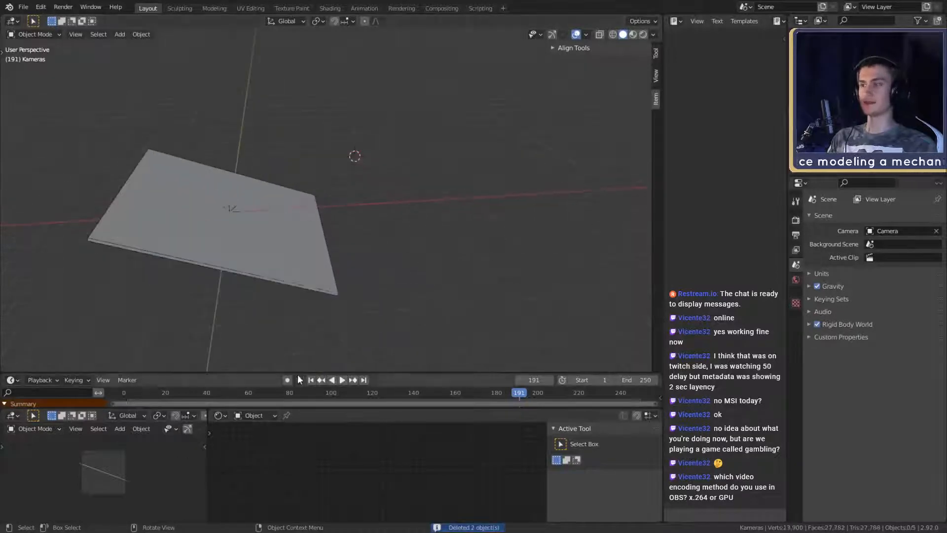
left_click(312, 380)
left_click(498, 158)
key("Delete")
scroll(401, 238, "up", 5)
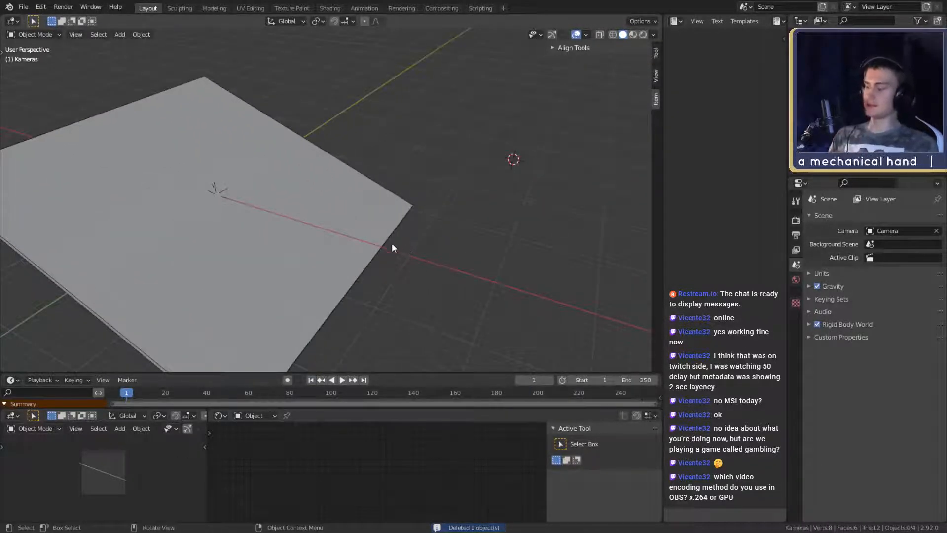
Step: Import the HexaSphericon mm STL half into the scene
middle_click_drag(391, 243, 424, 233)
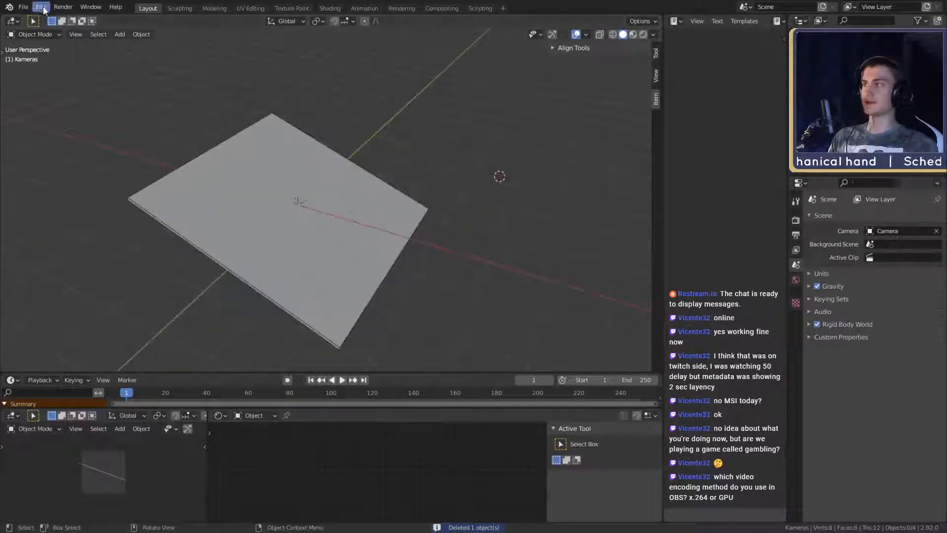
left_click(24, 7)
mouse_move(64, 148)
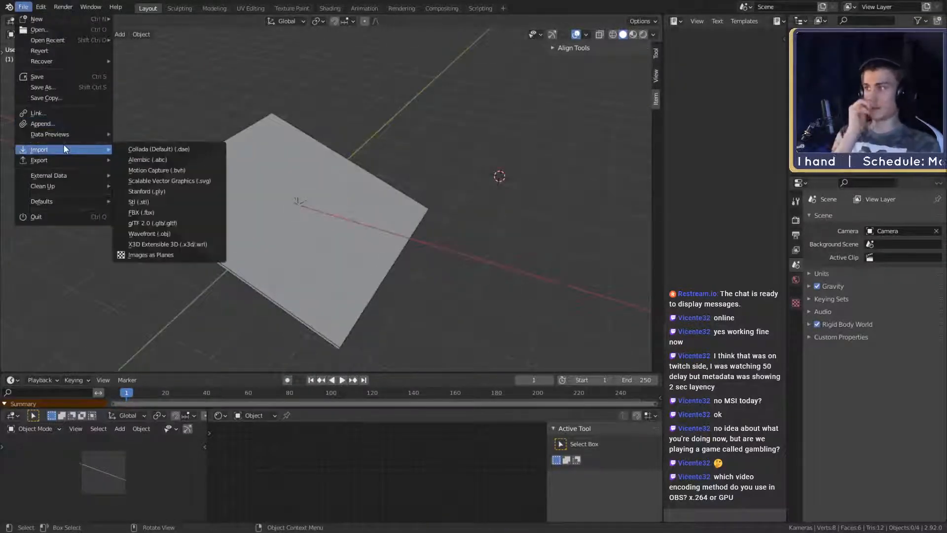
left_click(207, 212)
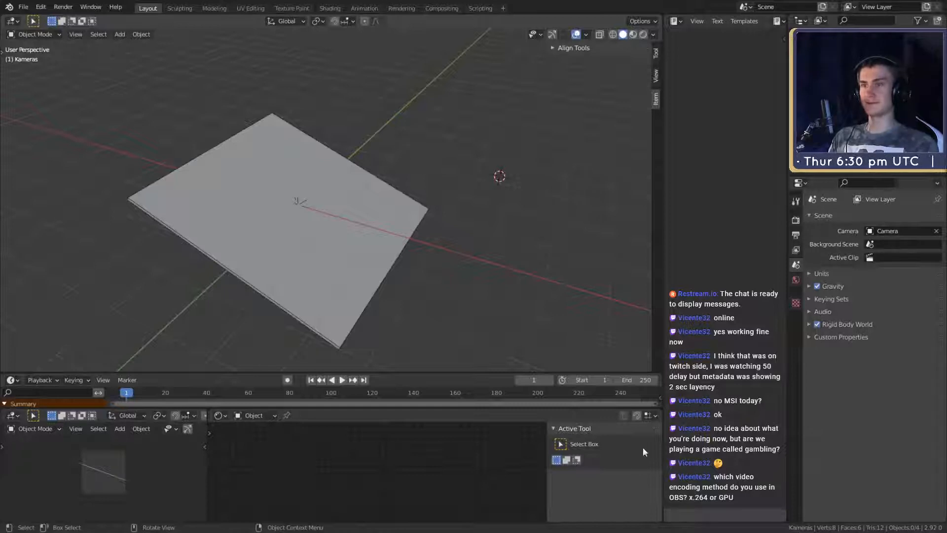
scroll(451, 226, "down", 3)
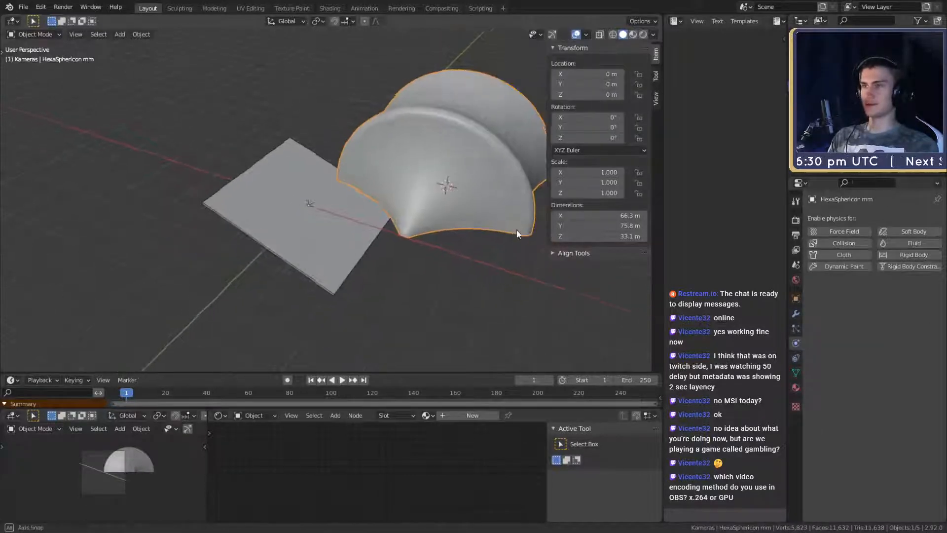
Step: In Edit Mode, select two opposite pairs of inner faces on the hexasphericon half's flat underside and snap the 3D cursor to their centre
middle_click_drag(520, 232, 268, 197)
middle_click_drag(397, 226, 401, 344)
key("Tab")
left_click(316, 120)
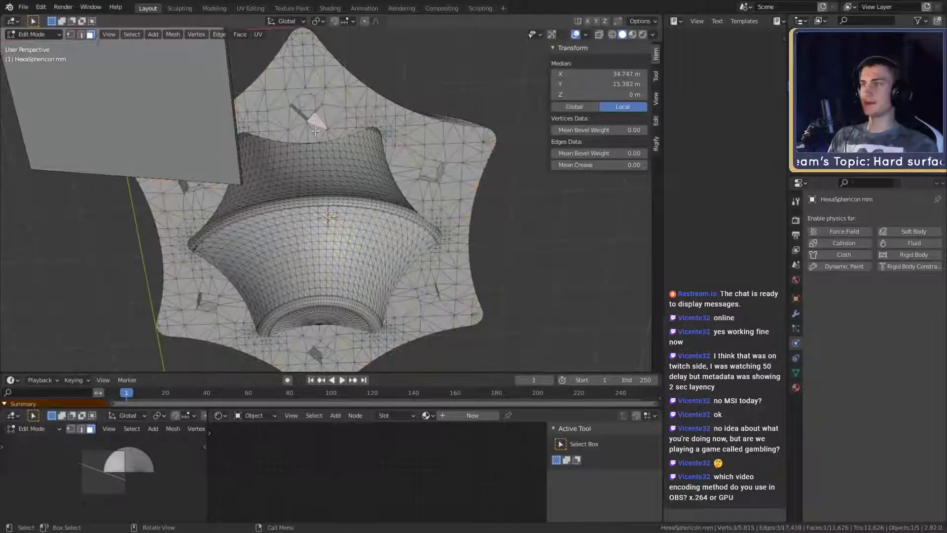
left_click(316, 131)
left_click(310, 137)
left_click(304, 138, "shift")
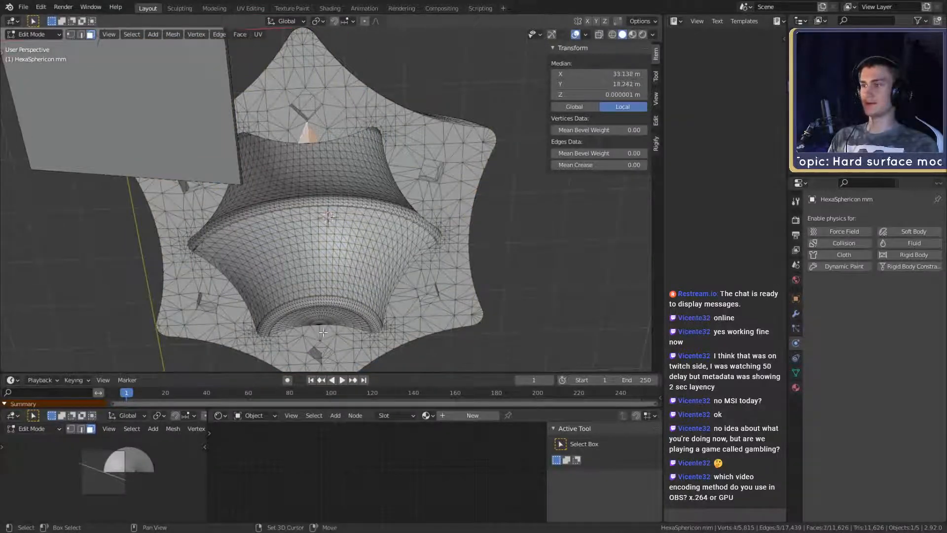
left_click(321, 329, "shift")
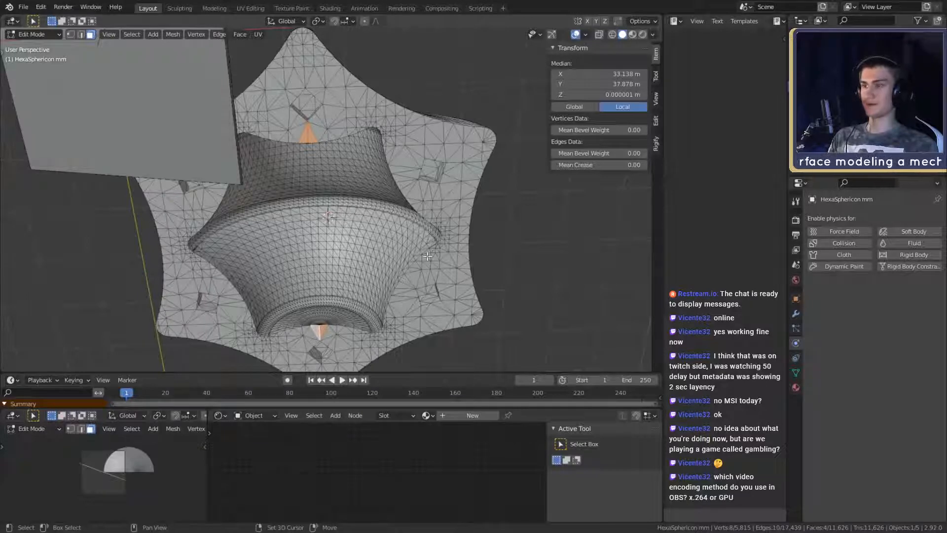
key("shift+s")
left_click(416, 318)
scroll(414, 222, "down", 4)
middle_click_drag(415, 219, 401, 301)
key("Tab")
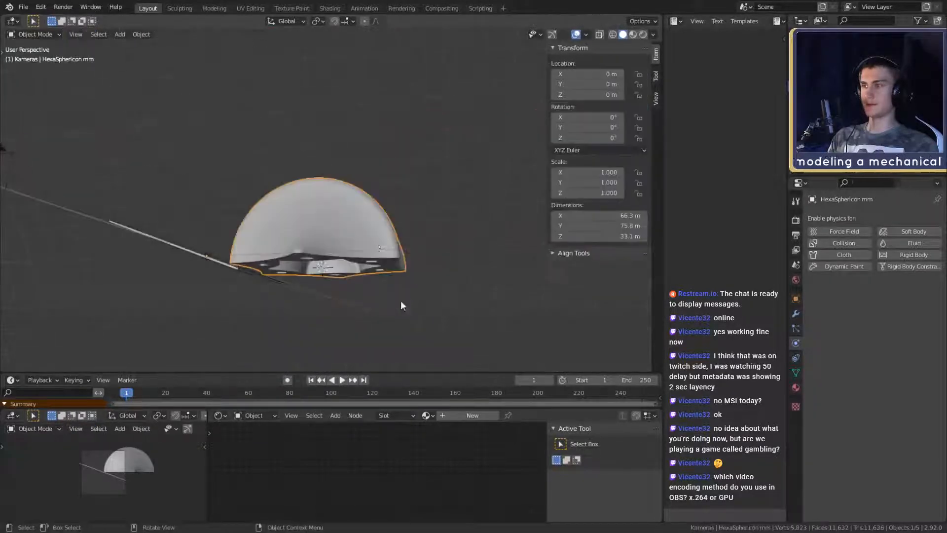
Step: Duplicate the hexasphericon half in place
key("shift+d")
key("r")
key("y")
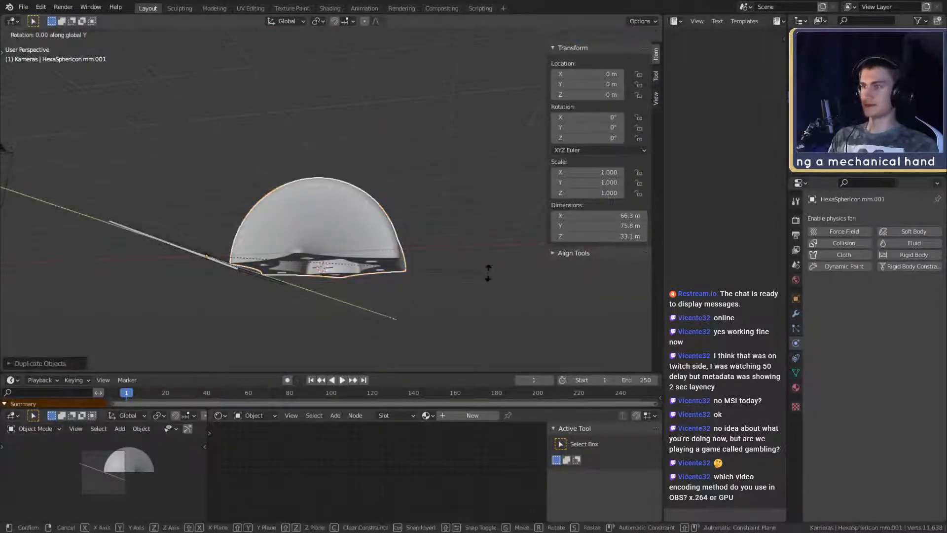
right_click(488, 273)
middle_click_drag(390, 222, 406, 285)
Step: Set the transform pivot point to 3D Cursor and rotate the duplicated half 180° around global Y
left_click(317, 21)
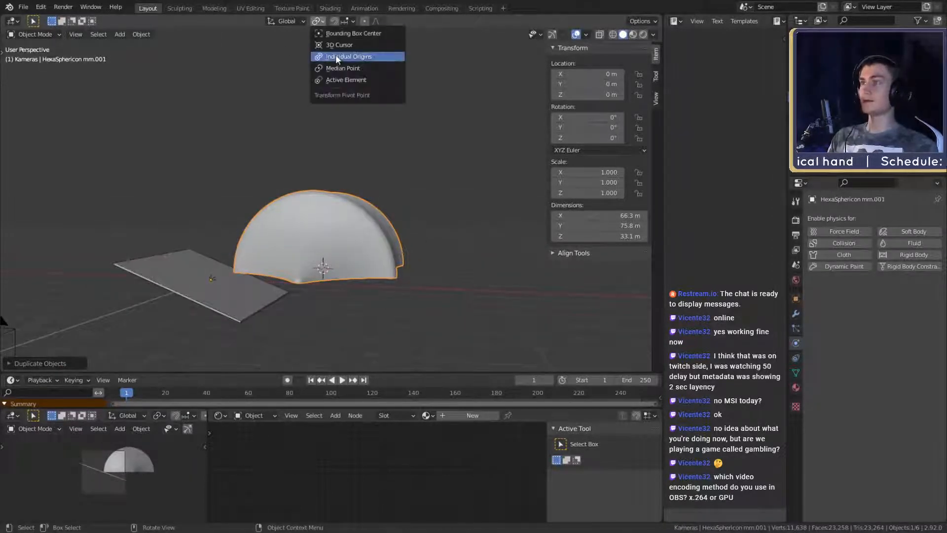
left_click(335, 55)
type("ry")
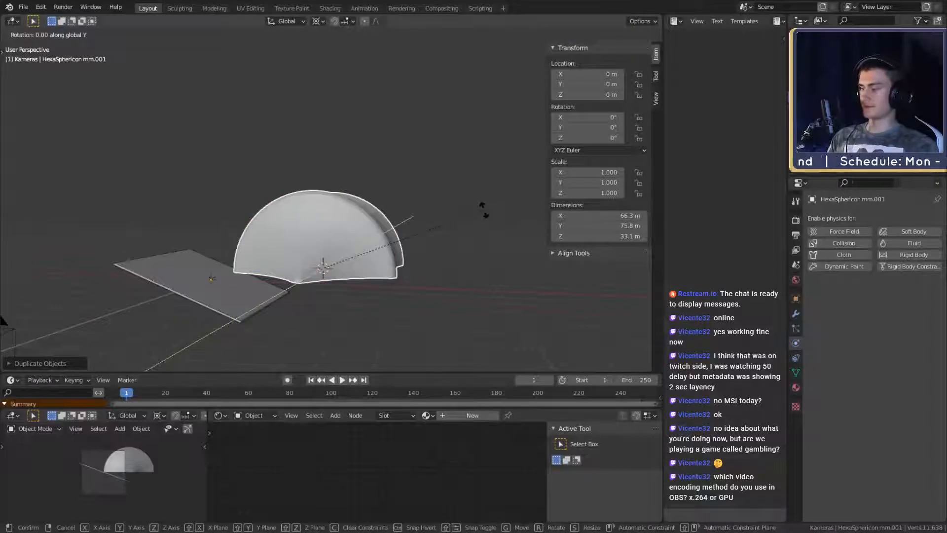
type("180")
key("Return")
middle_click_drag(484, 209, 443, 271)
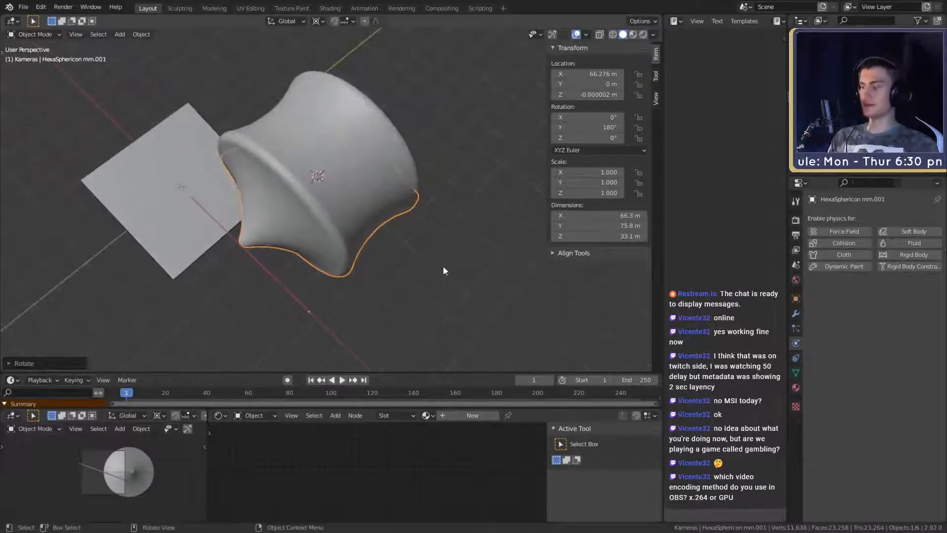
key("r")
key("z")
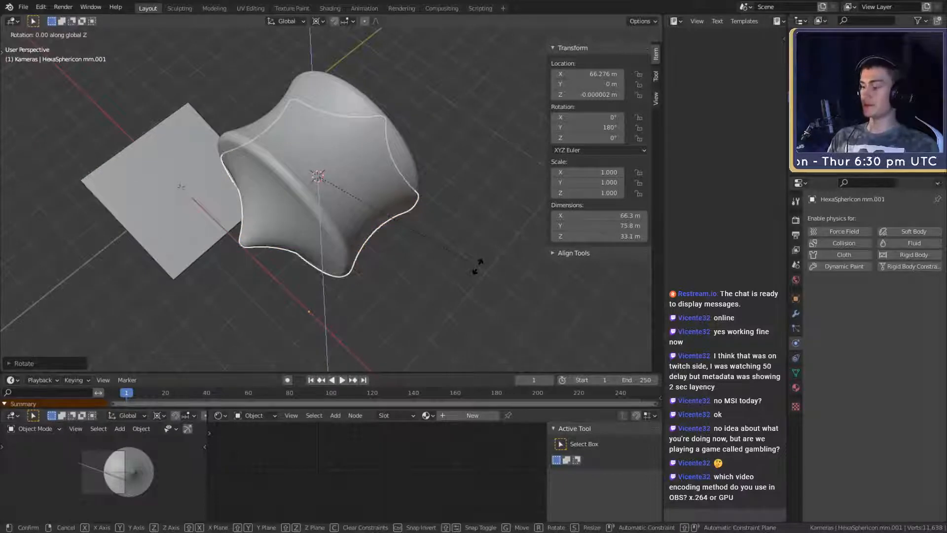
type("90")
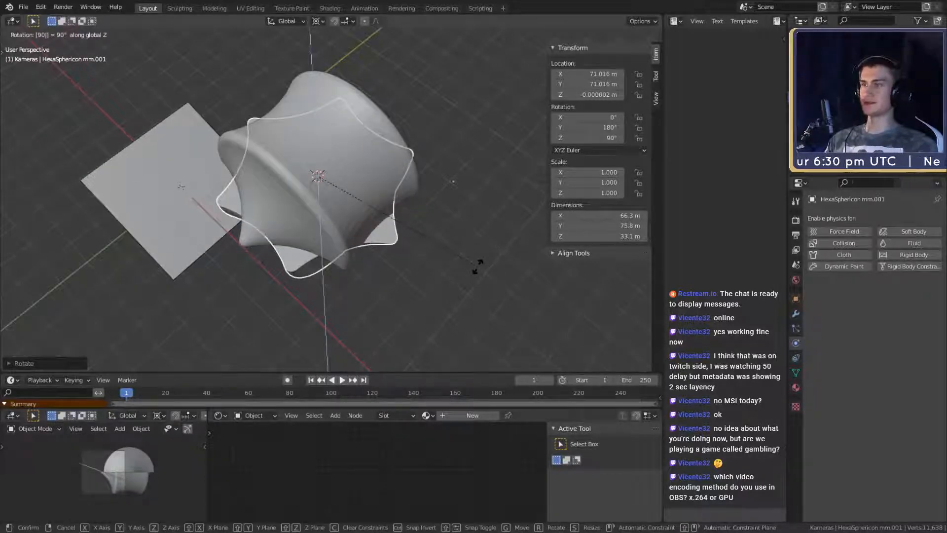
right_click(427, 266)
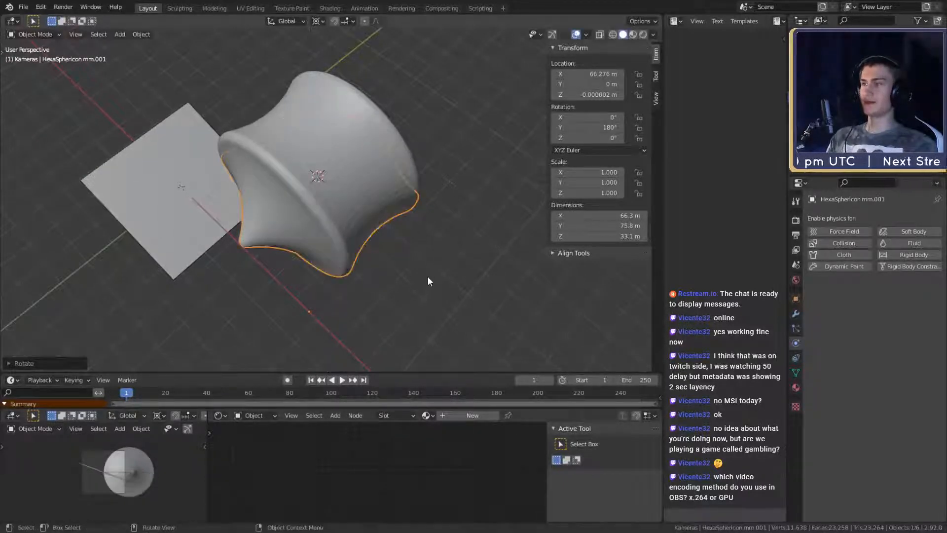
middle_click_drag(427, 277, 242, 245)
scroll(419, 280, "up", 1)
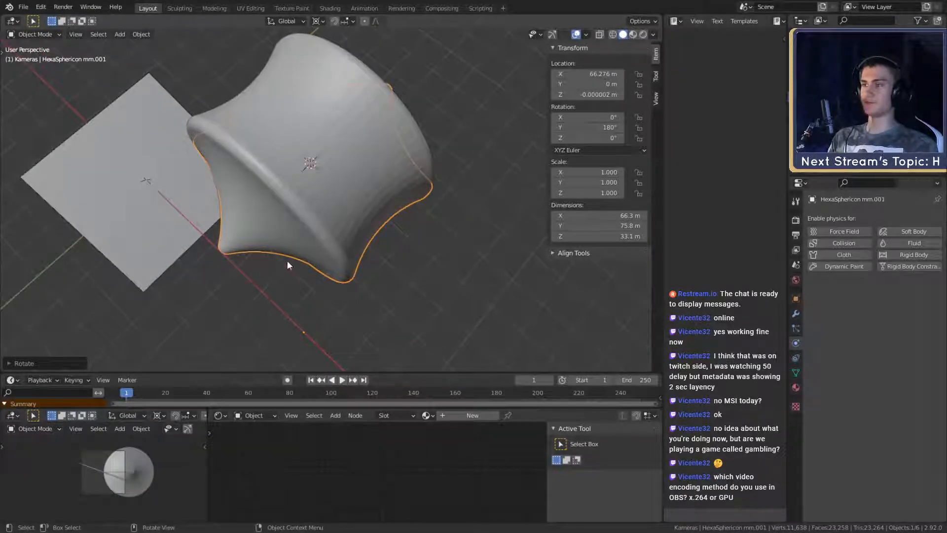
key("z")
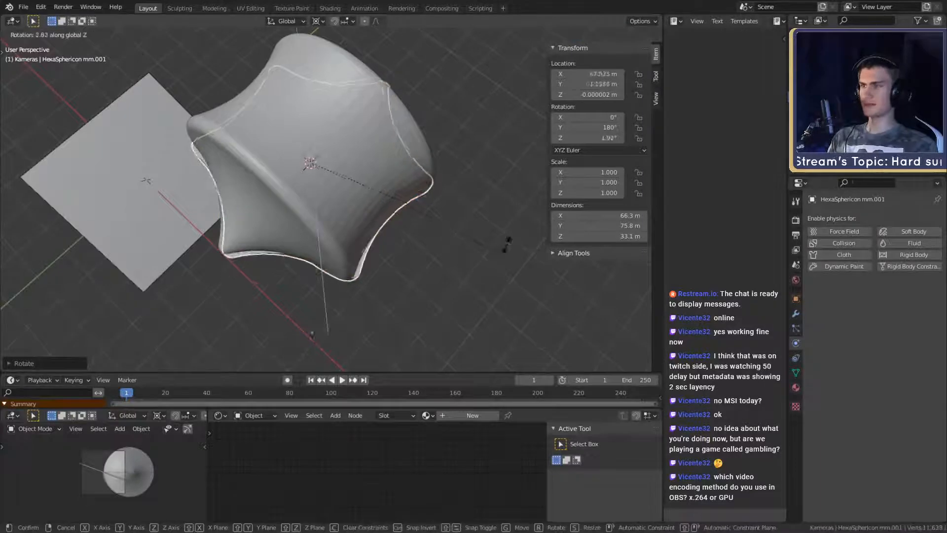
type("45")
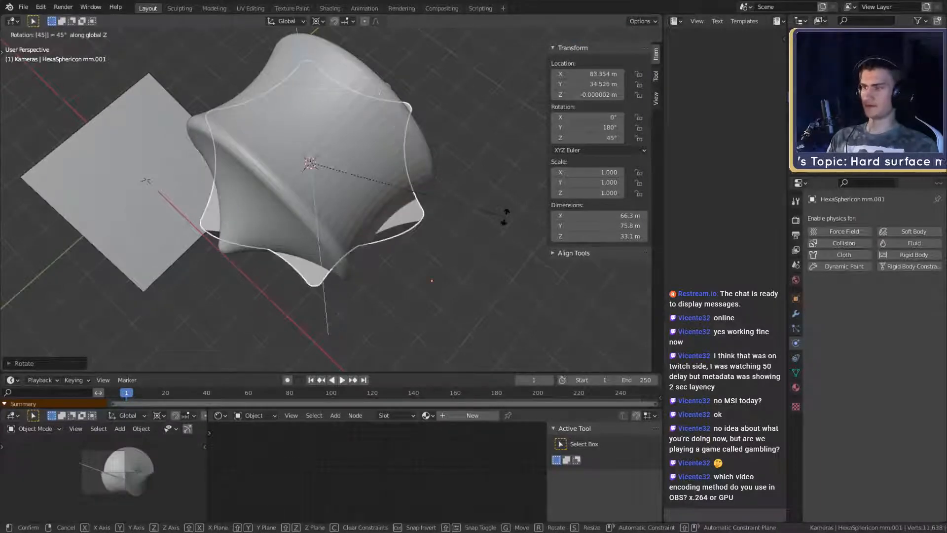
key("BackSpace")
key("BackSpace")
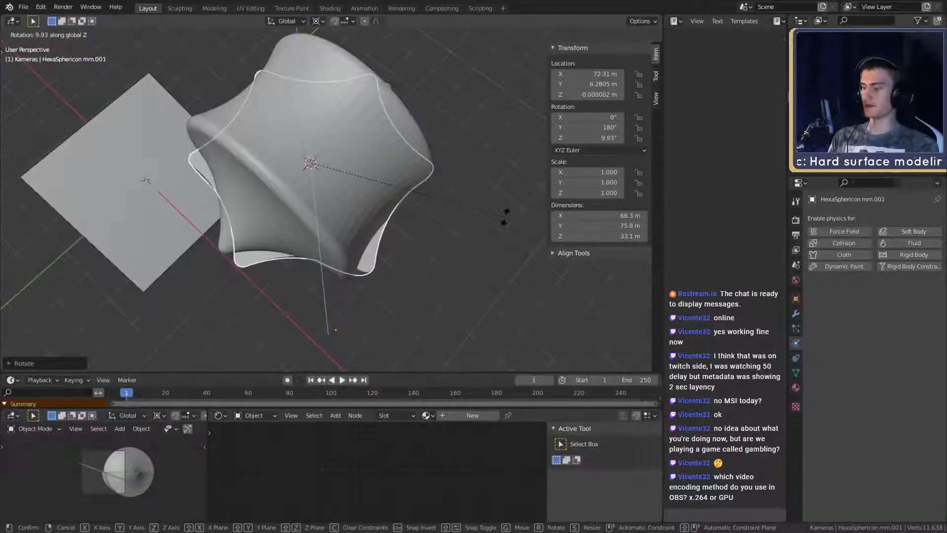
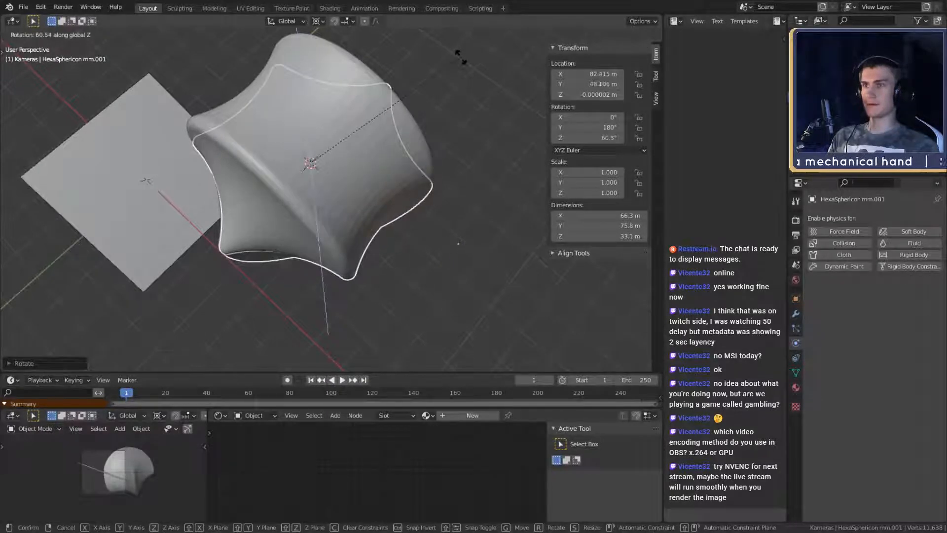
key("Escape")
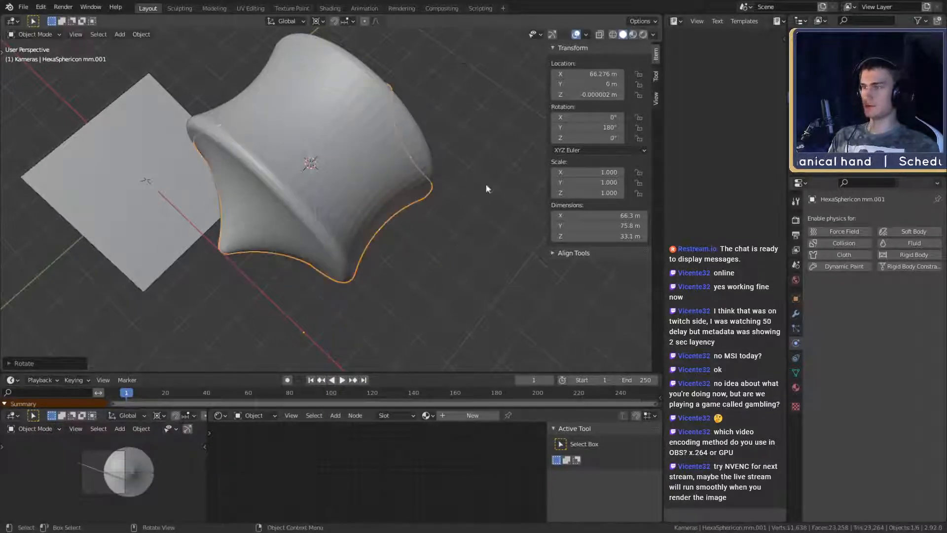
type("rz")
type("82")
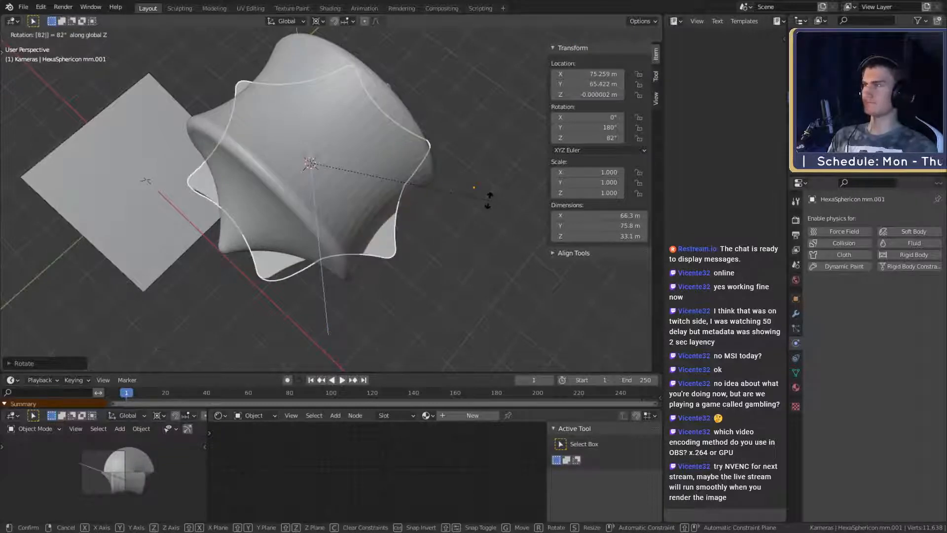
key("Escape")
scroll(494, 249, "up", 3)
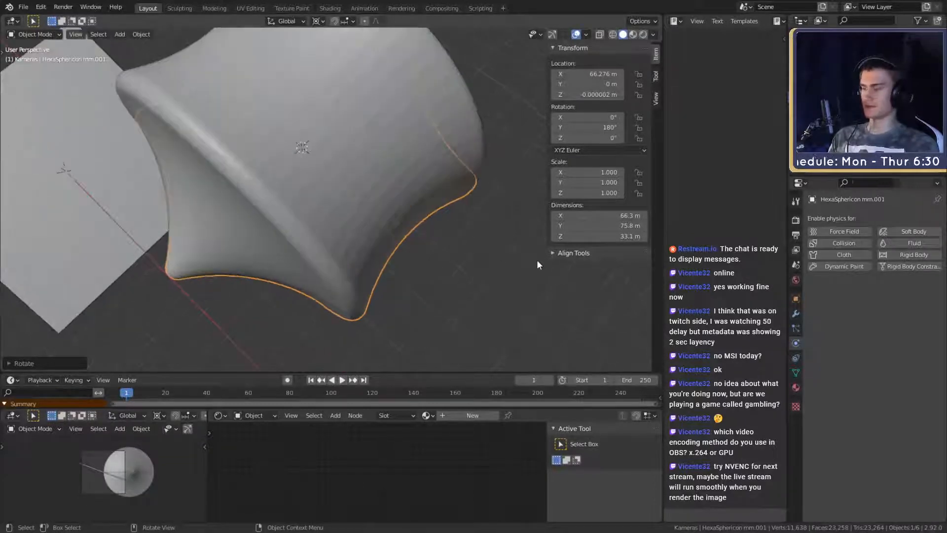
key("r")
key("z")
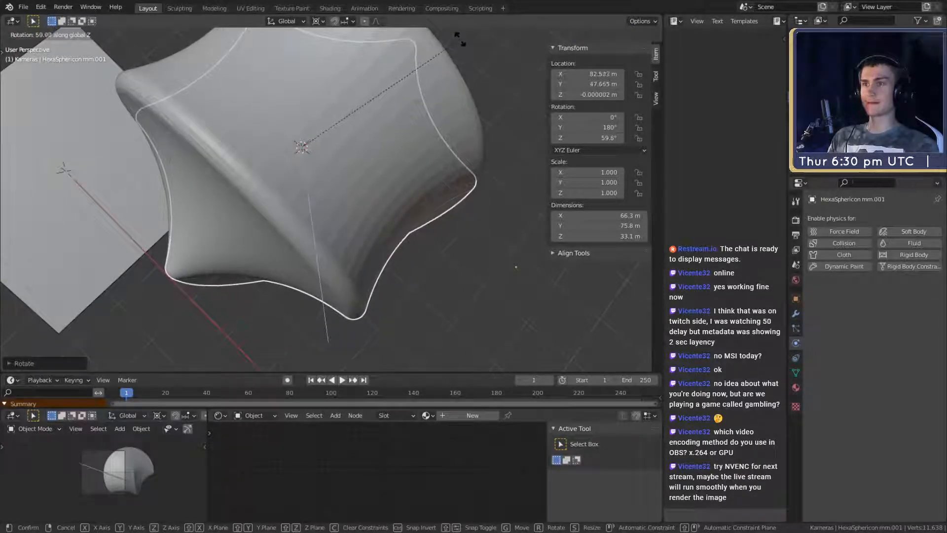
key("Escape")
Step: Rotate the lower hexasphericon half 60° around global Z about the 3D cursor
key("r")
key("z")
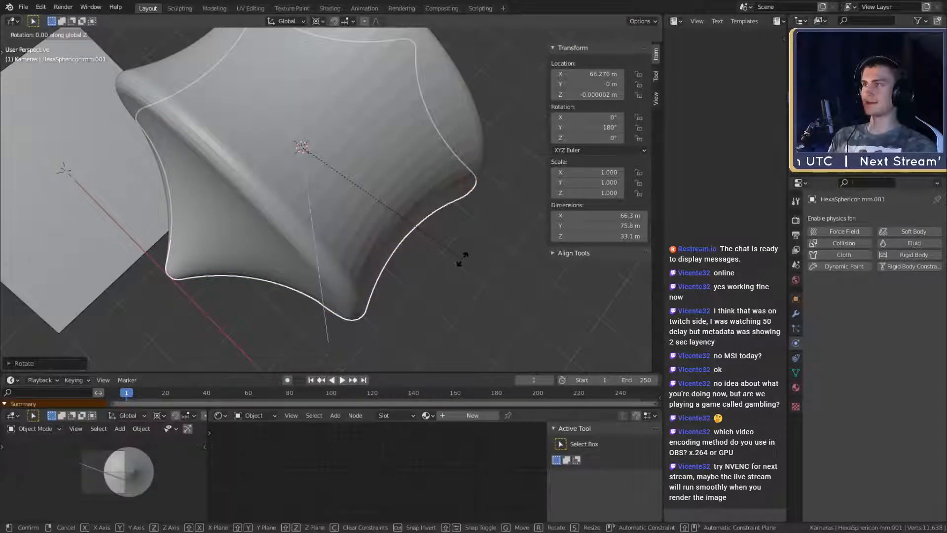
type("60")
key("Return")
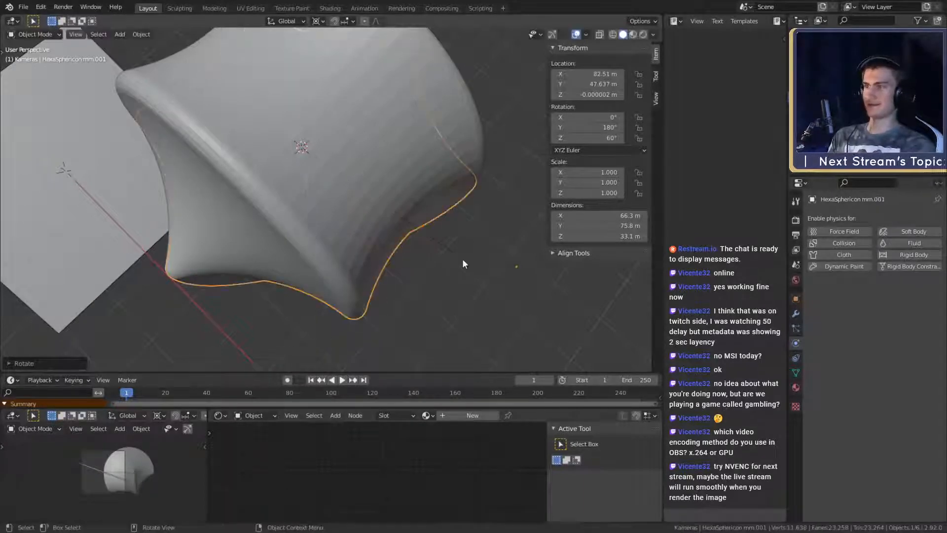
scroll(413, 242, "down", 5)
scroll(385, 215, "up", 3)
middle_click_drag(350, 262, 371, 210)
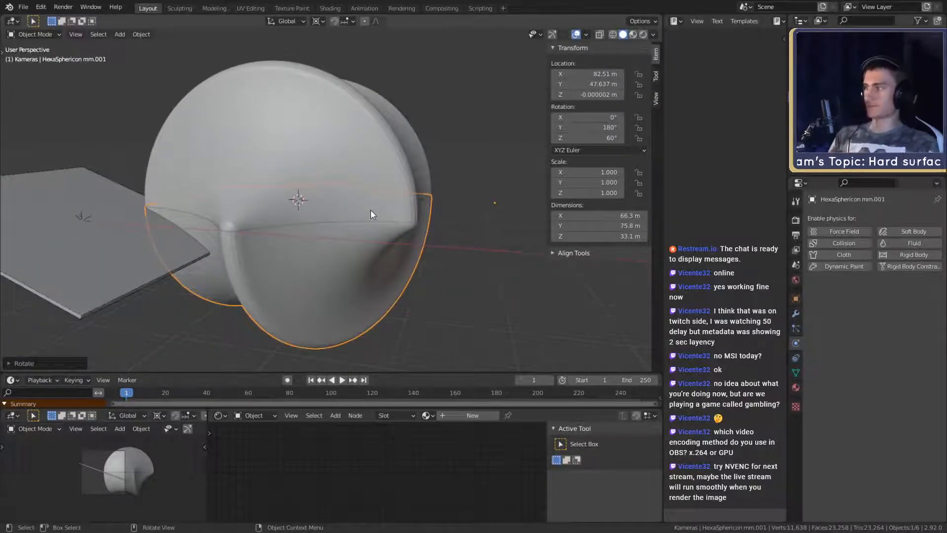
Step: Select both hexasphericon halves and move them together about 40.3 m along the global X axis, clear of the plane
scroll(363, 207, "down", 2)
scroll(377, 221, "up", 2)
middle_click_drag(361, 208, 392, 233)
scroll(367, 228, "down", 3)
left_click(367, 186, "shift")
key("g")
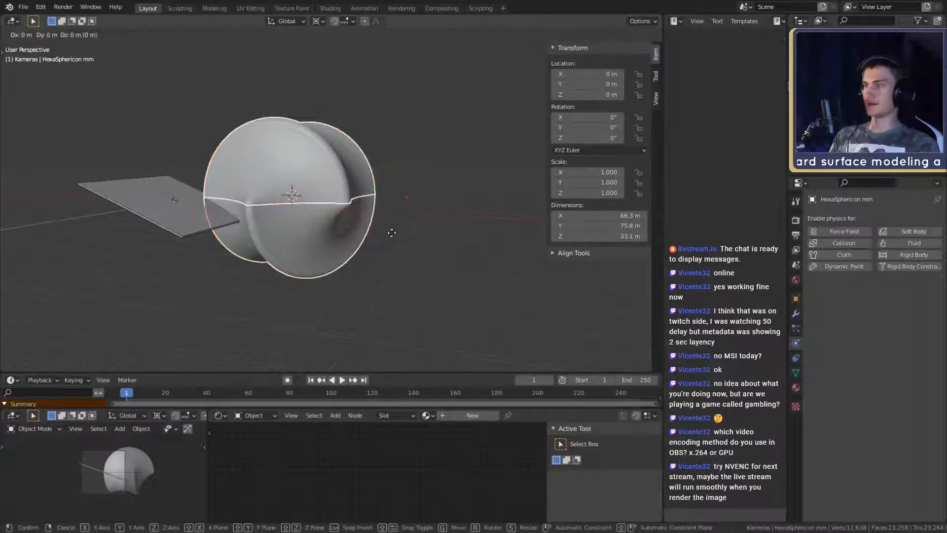
key("x")
left_click(478, 256)
middle_click_drag(478, 256, 390, 235, "shift")
scroll(390, 235, "up", 2)
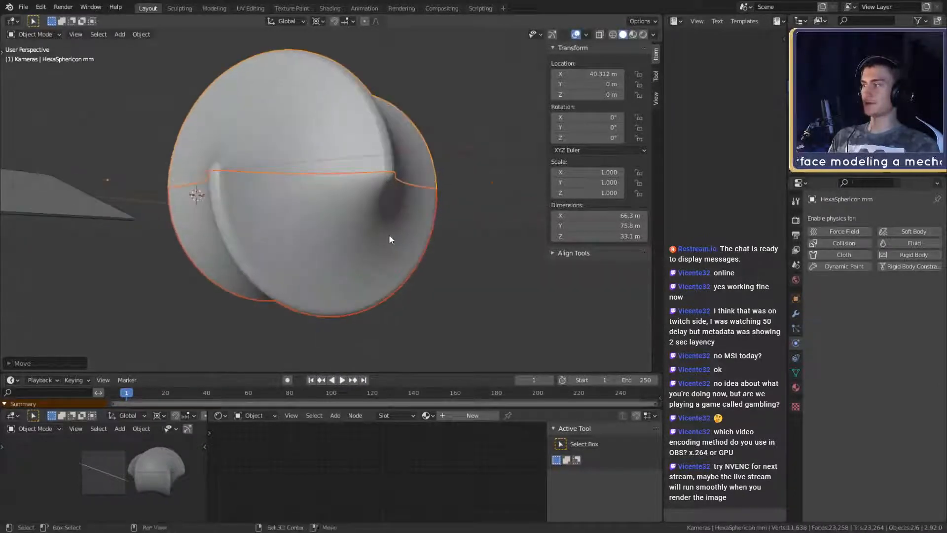
left_click(469, 289)
Step: Select the upper and lower hexasphericon halves and join them into a single object
scroll(469, 289, "down", 2)
scroll(430, 278, "up", 1)
middle_click_drag(460, 273, 310, 252)
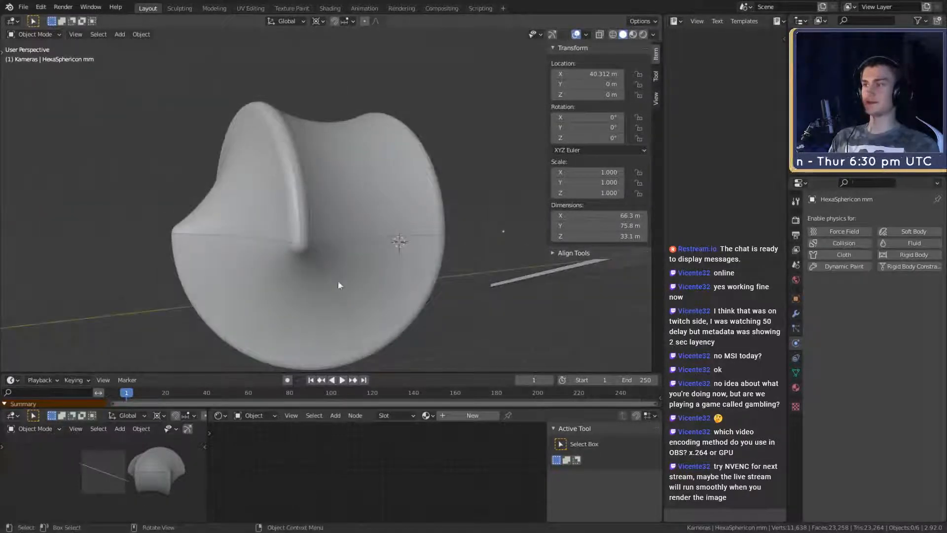
middle_click_drag(338, 285, 360, 251)
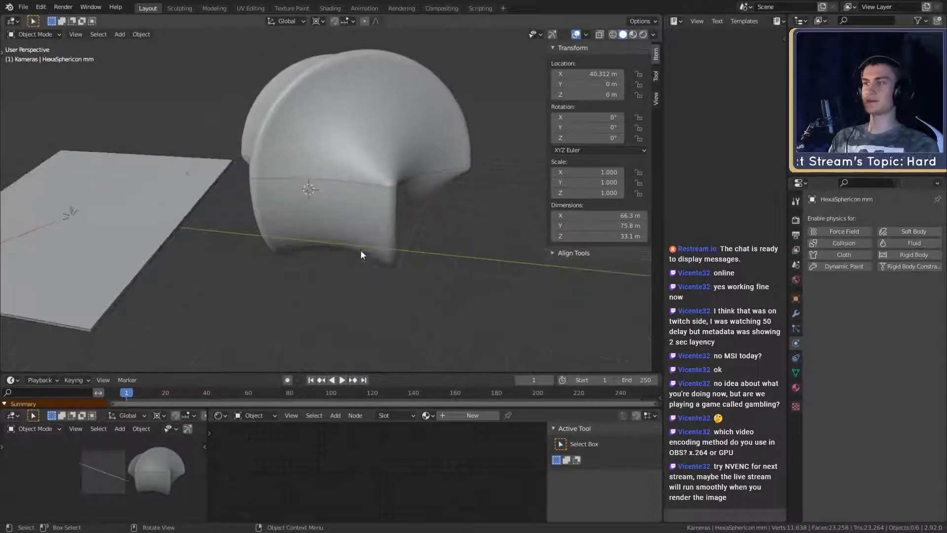
middle_click_drag(362, 213, 426, 229)
left_click(371, 211)
middle_click_drag(371, 207, 401, 222)
left_click(371, 159, "shift")
left_click(440, 237)
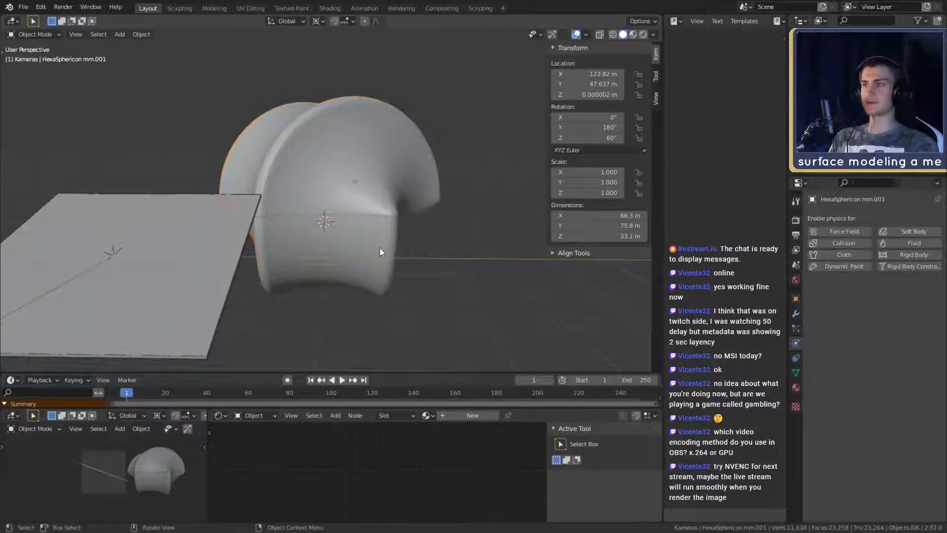
left_click(380, 247)
left_click(387, 197)
left_click(354, 242, "shift")
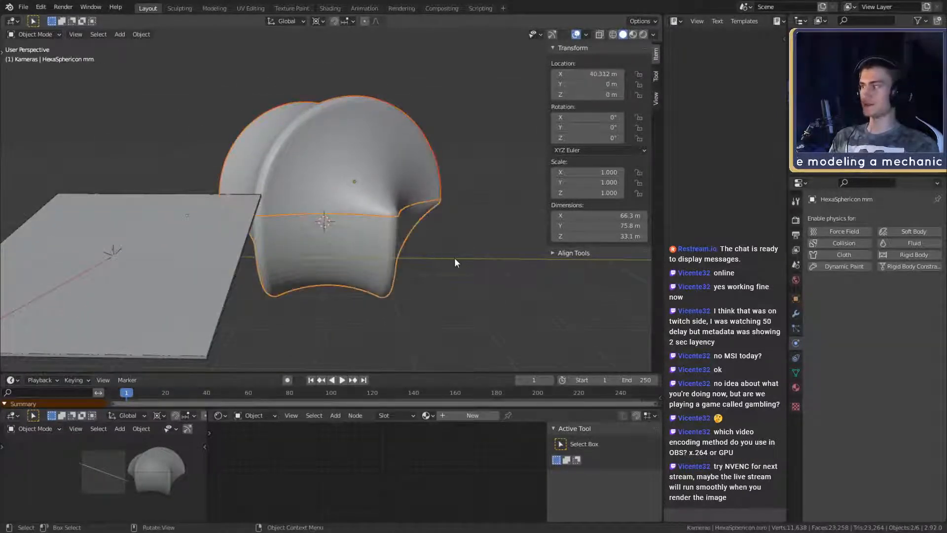
key("ctrl+j")
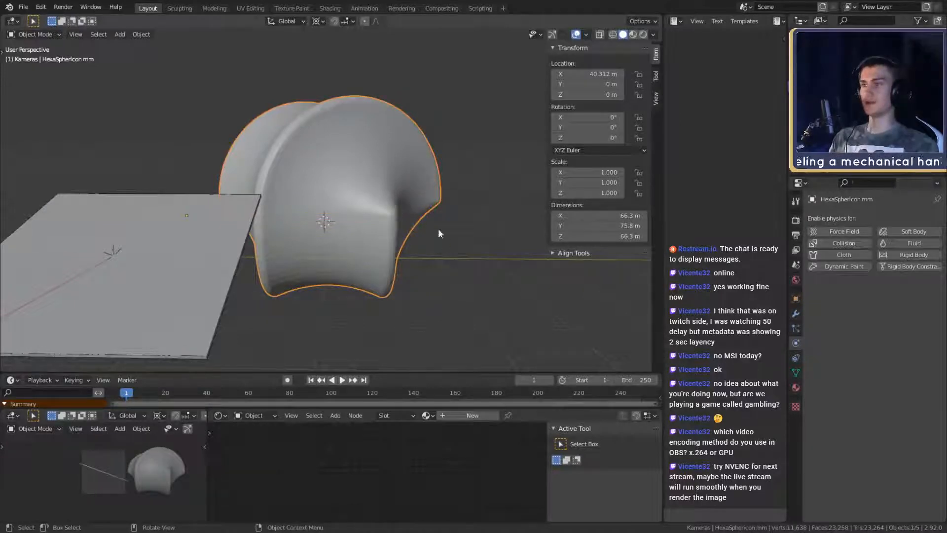
Step: Snap the 3D cursor to the centre of the joined hexasphericon's whole mesh and set the object's origin there
key("Tab")
key("a")
key("shift+s")
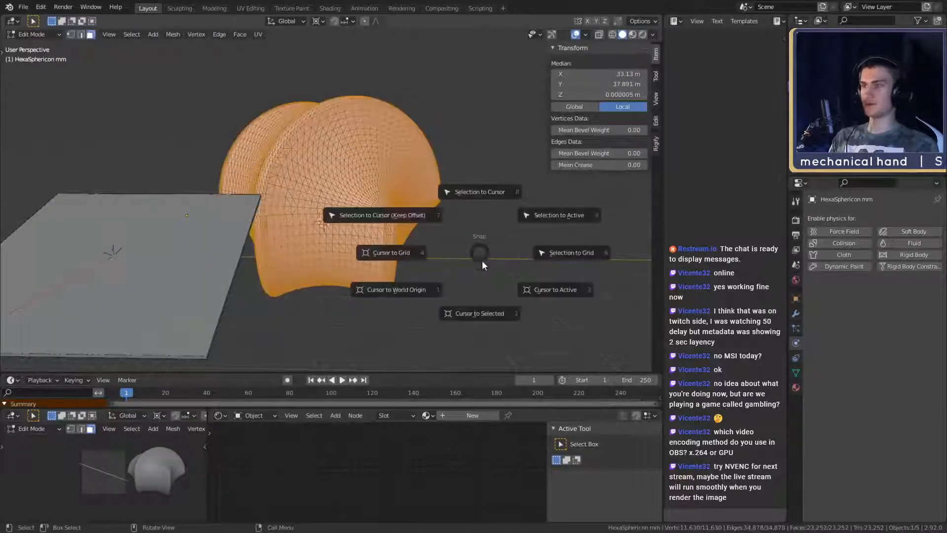
left_click(467, 315)
key("Tab")
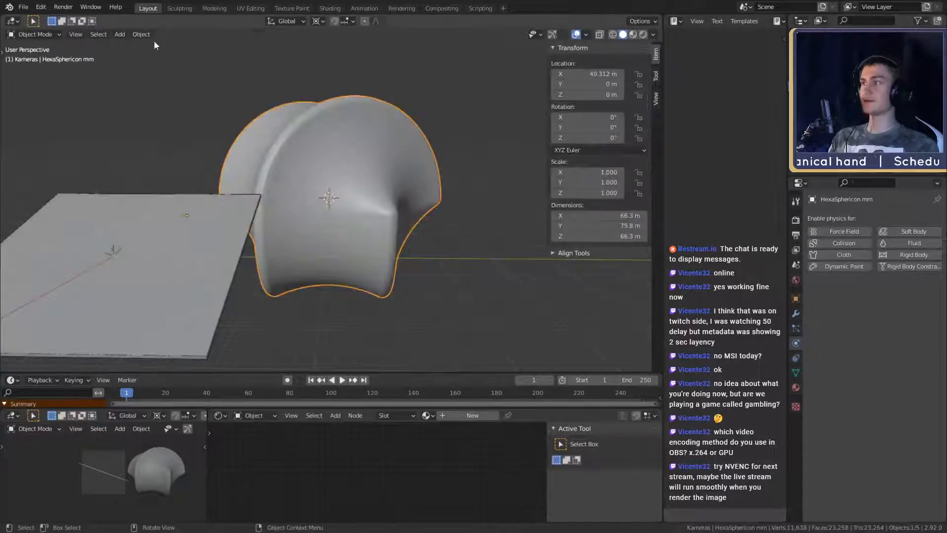
left_click(142, 34)
mouse_move(158, 58)
left_click(282, 68)
Step: Scale the hexasphericon down to about 3.77 × 4.31 × 3.77 m and apply the scale
middle_click_drag(369, 170, 581, 298)
key("s")
left_click(467, 185)
key("ctrl+a")
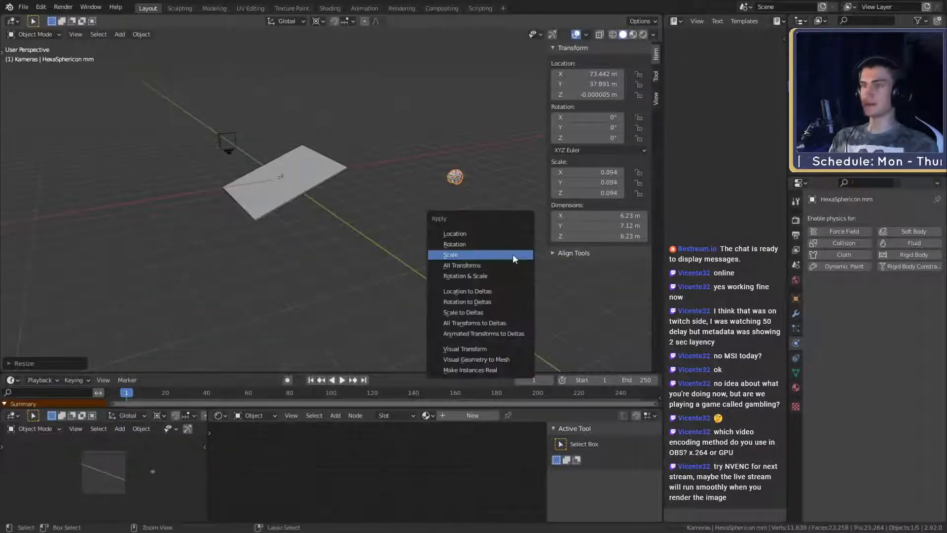
left_click(513, 253)
middle_click_drag(470, 253, 499, 252)
key("s")
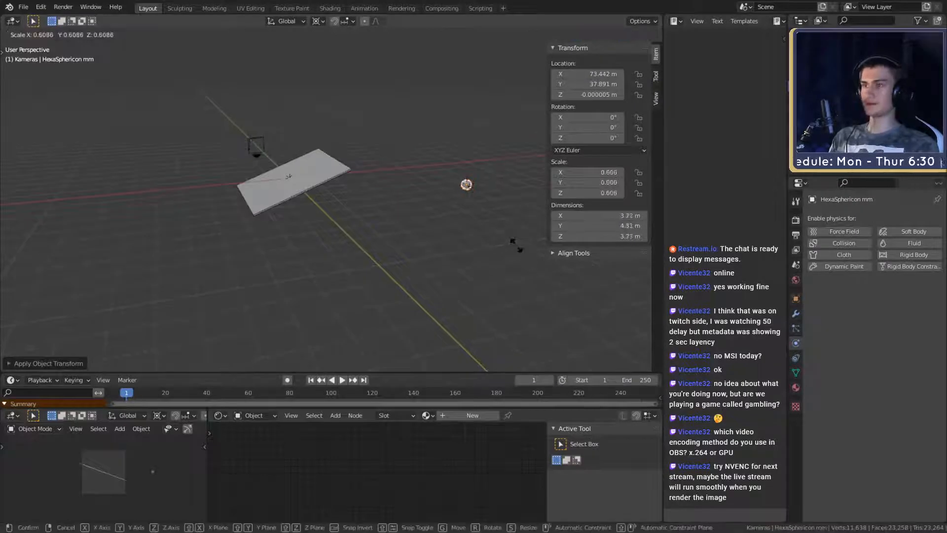
left_click(521, 252)
key("ctrl+a")
left_click(554, 280)
Step: Place the hexasphericon at the upper end of the inclined plane, at about X 16.09 m, Y 1.73 m, Z -9.30 m
key("g")
left_click(407, 244)
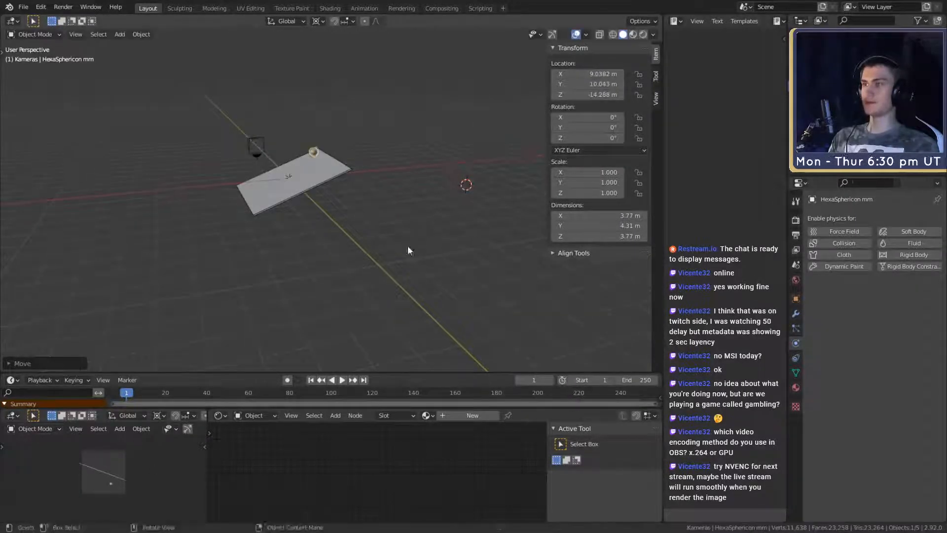
middle_click_drag(408, 244, 306, 196)
scroll(436, 212, "up", 5)
key("g")
left_click(436, 210)
key("g")
key("z")
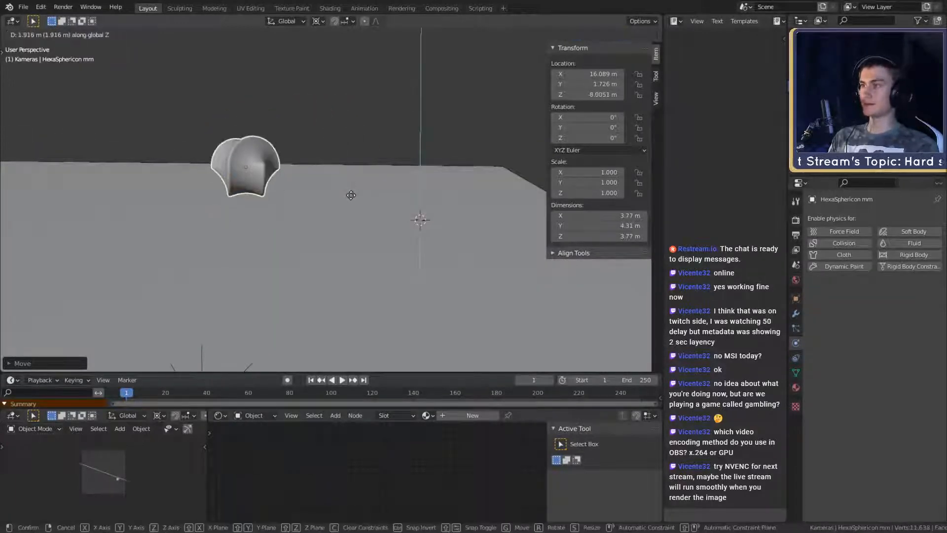
left_click(352, 193)
middle_click_drag(352, 192, 374, 207)
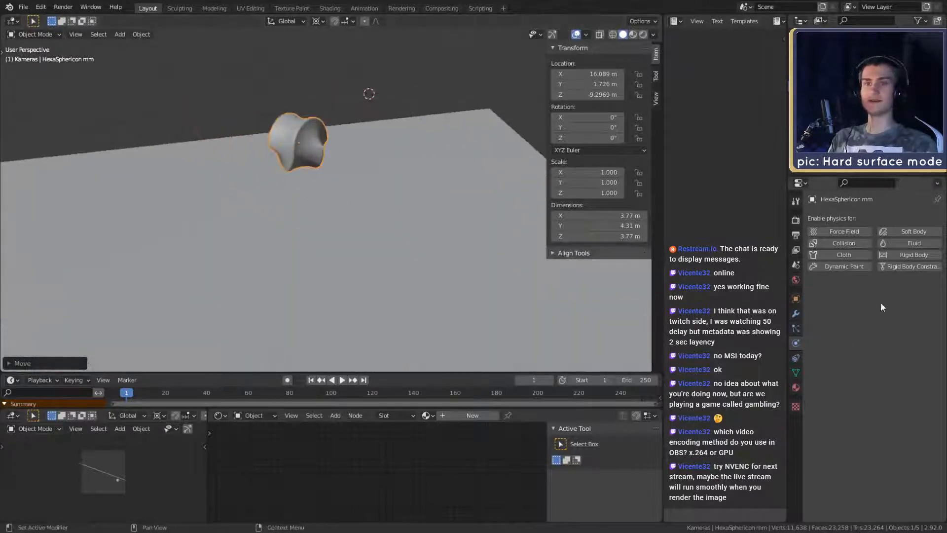
Step: Give the hexasphericon an active rigid body with Mesh collision shape and friction 1.000, and save the file
left_click(894, 255)
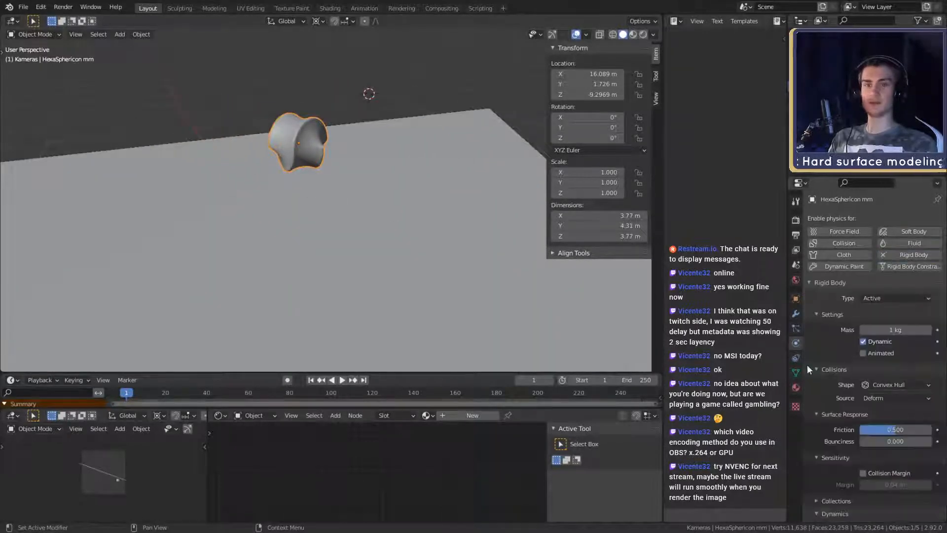
left_click(892, 385)
left_click(877, 465)
middle_click_drag(469, 293, 466, 306)
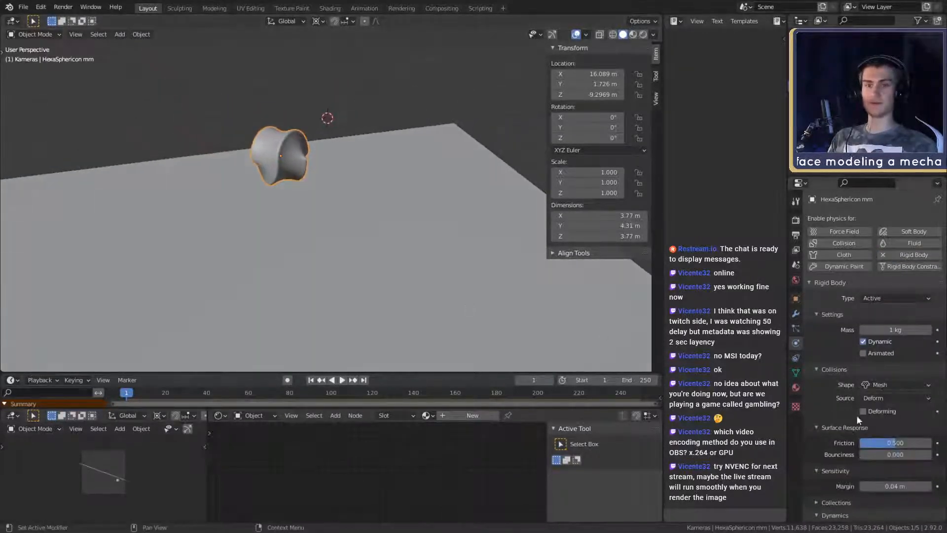
left_click_drag(895, 442, 928, 442)
left_click(23, 7)
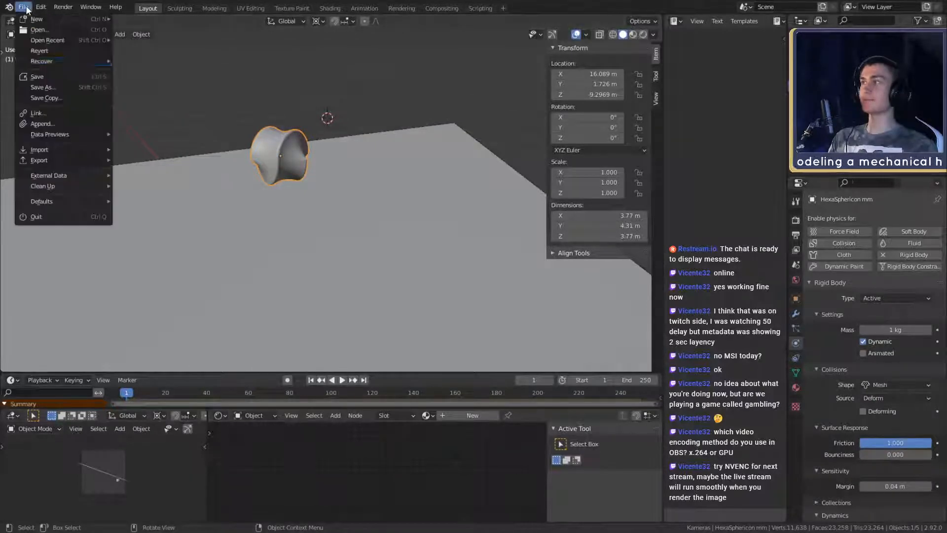
left_click(36, 76)
Step: Play the simulation twice from the first frame to check how the hexasphericon behaves on the inclined plane
middle_click_drag(316, 232, 416, 243)
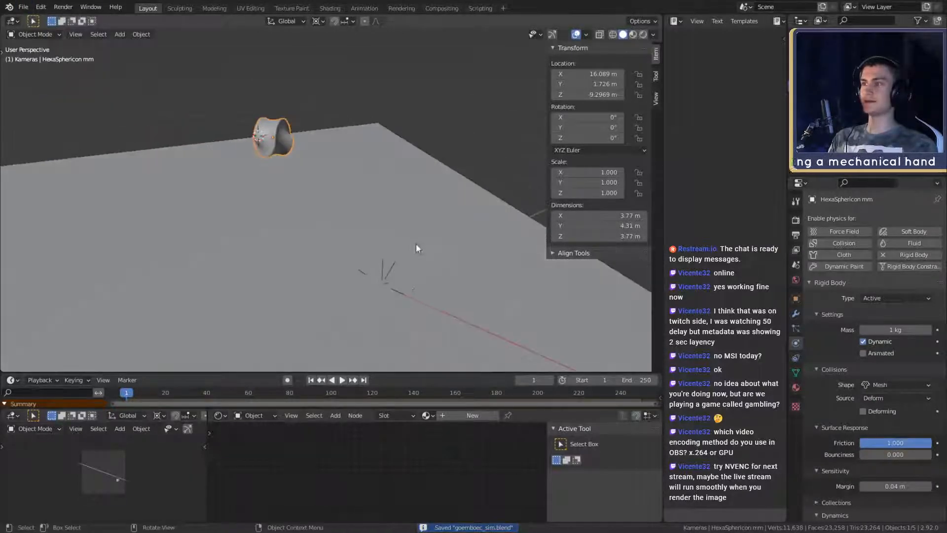
left_click(342, 379)
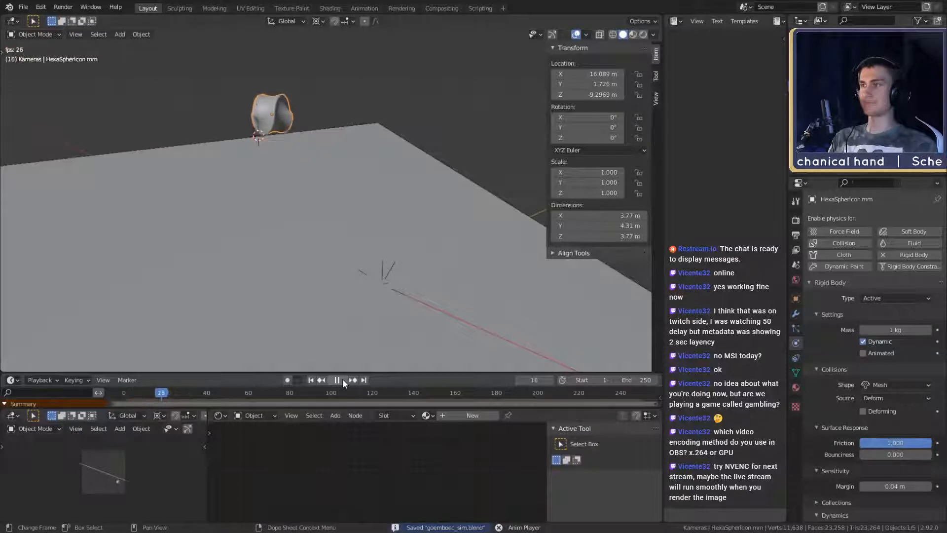
left_click(342, 380)
scroll(346, 241, "down", 3)
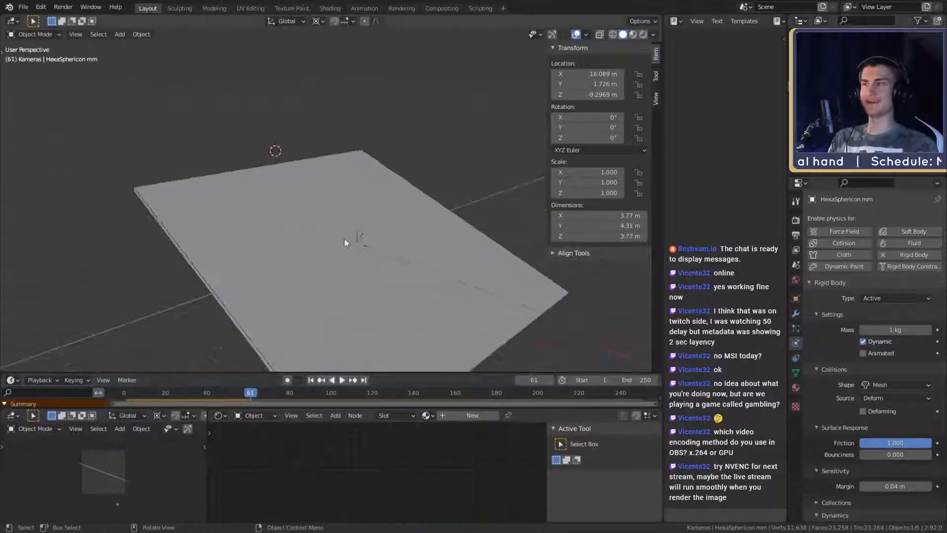
middle_click_drag(347, 242, 349, 297, "shift")
scroll(362, 212, "down", 5)
scroll(365, 206, "up", 3)
middle_click_drag(359, 201, 377, 232, "shift")
left_click(312, 381)
scroll(377, 232, "up", 3)
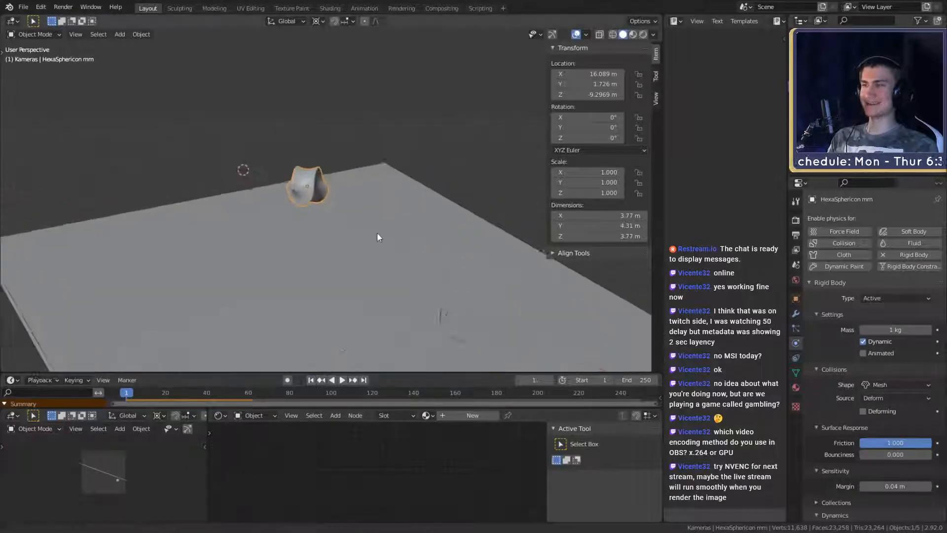
scroll(376, 237, "down", 4)
left_click(343, 379)
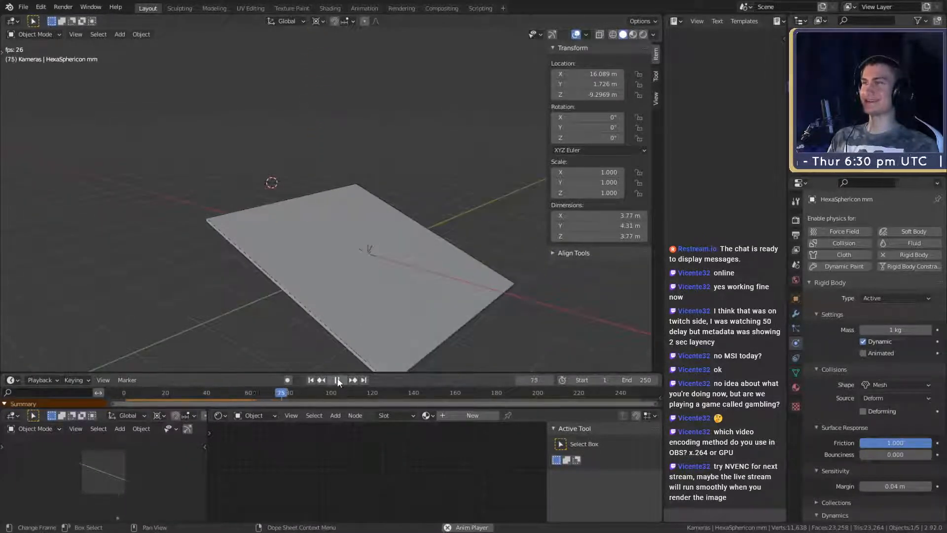
key("Escape")
scroll(360, 275, "up", 2)
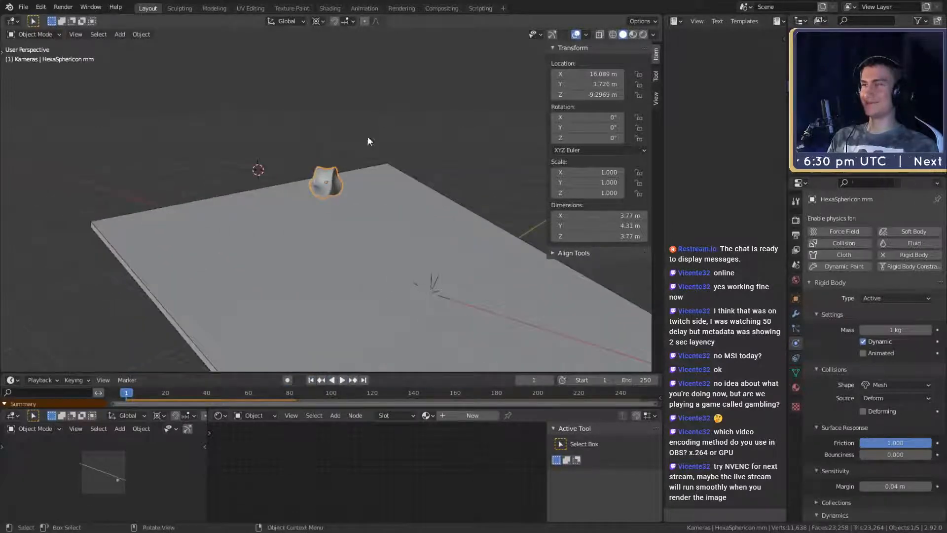
Step: Recalculate the normals of the hexasphericon's whole mesh with Recalculate Inside in Edit Mode, and return to Object Mode
left_click(379, 226)
left_click(331, 174)
scroll(812, 380, "down", 2)
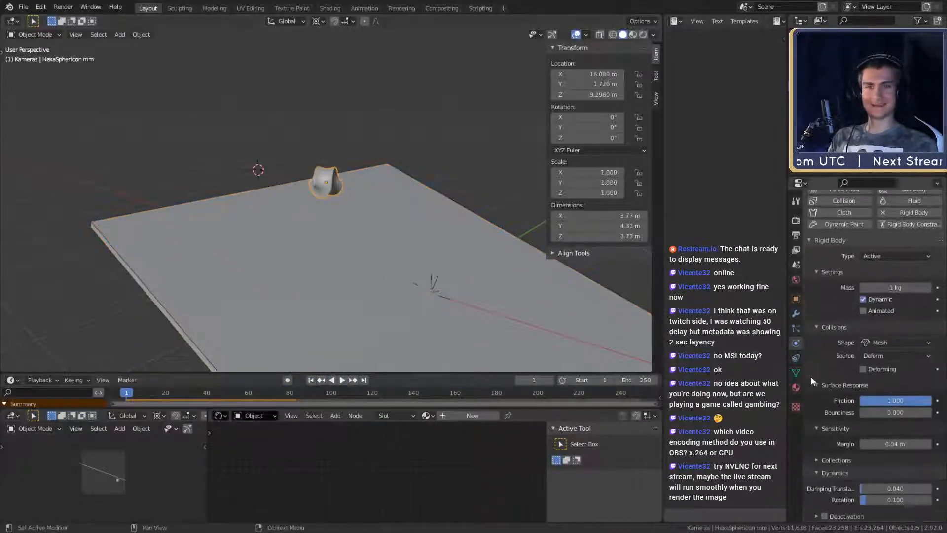
scroll(830, 420, "up", 2)
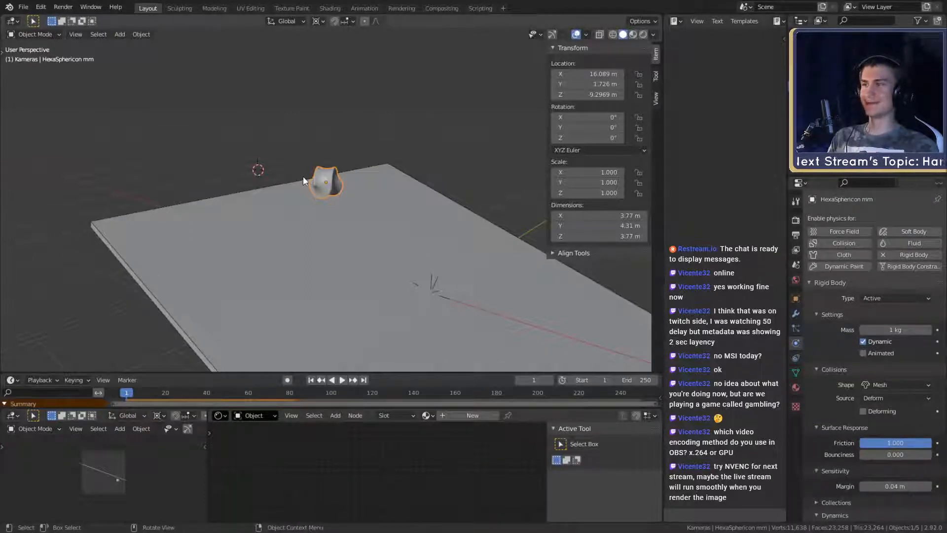
key("Tab")
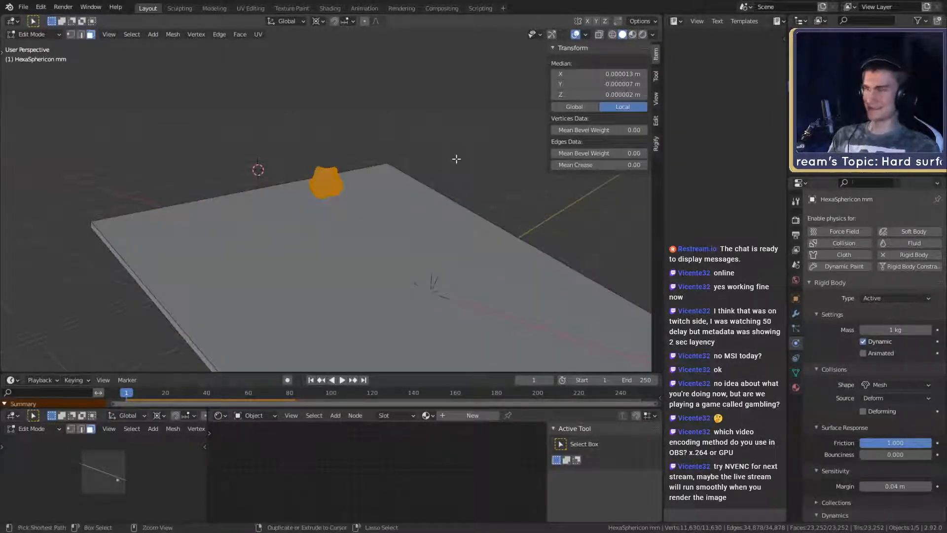
key("F3")
type("rel")
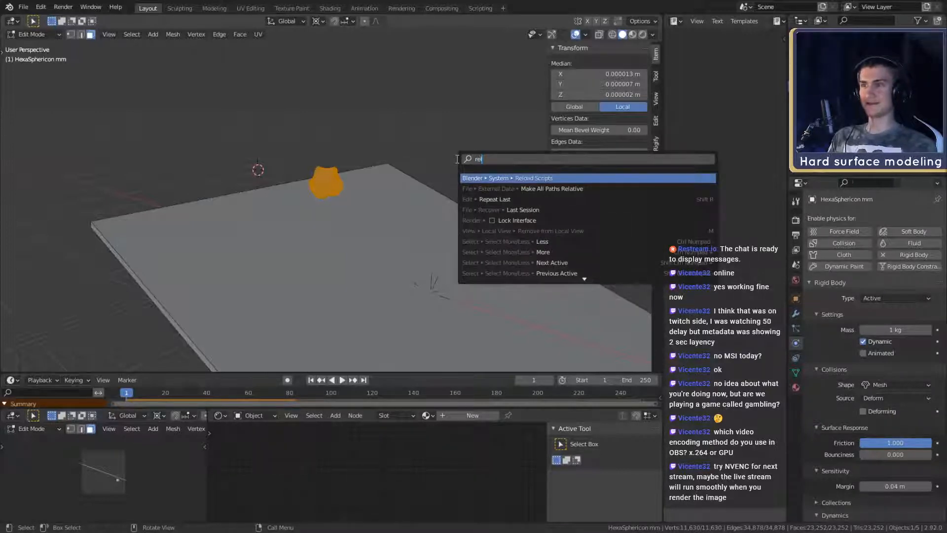
type("cal")
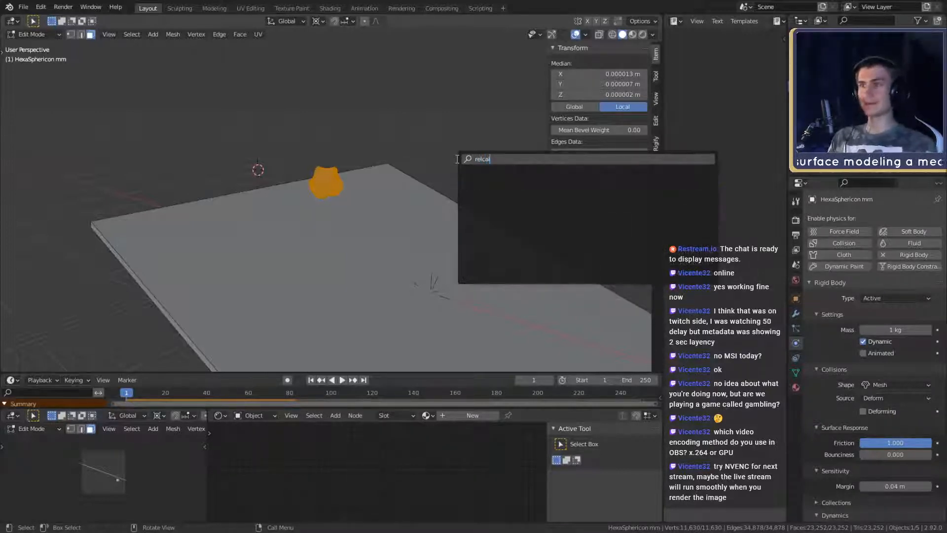
key("BackSpace")
key("BackSpace")
key("BackSpace")
key("BackSpace")
type("cal")
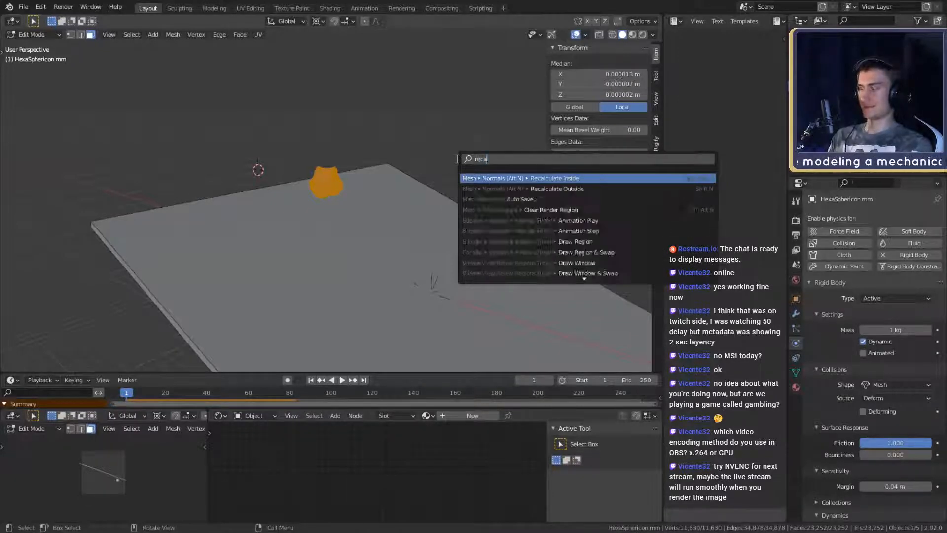
left_click(558, 178)
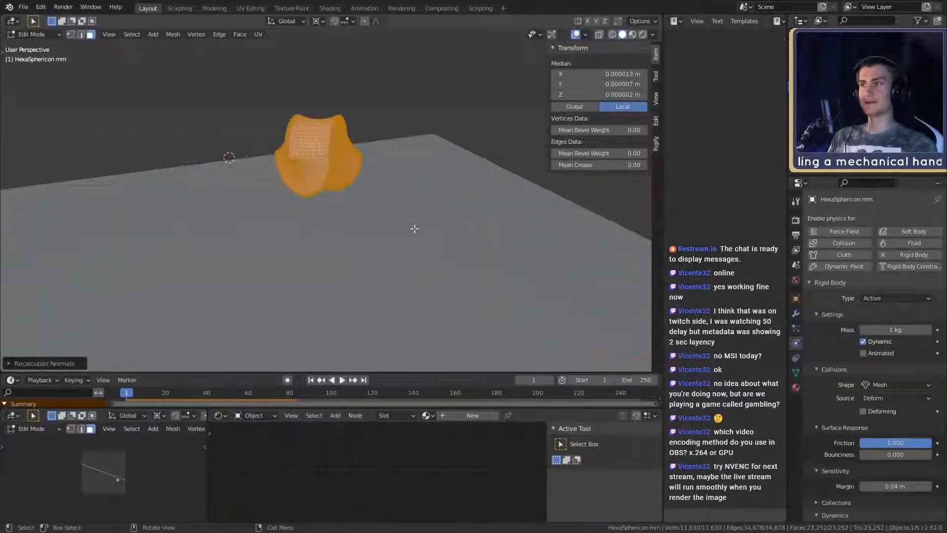
key("Tab")
Step: Replay the simulation with the recalculated normals and rewind to the first frame
left_click(342, 380)
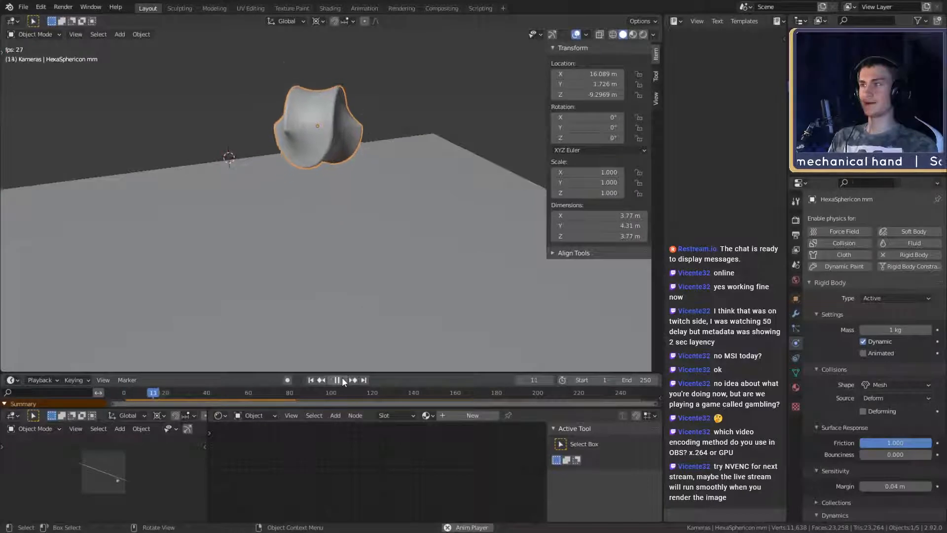
left_click(341, 379)
scroll(418, 264, "down", 6)
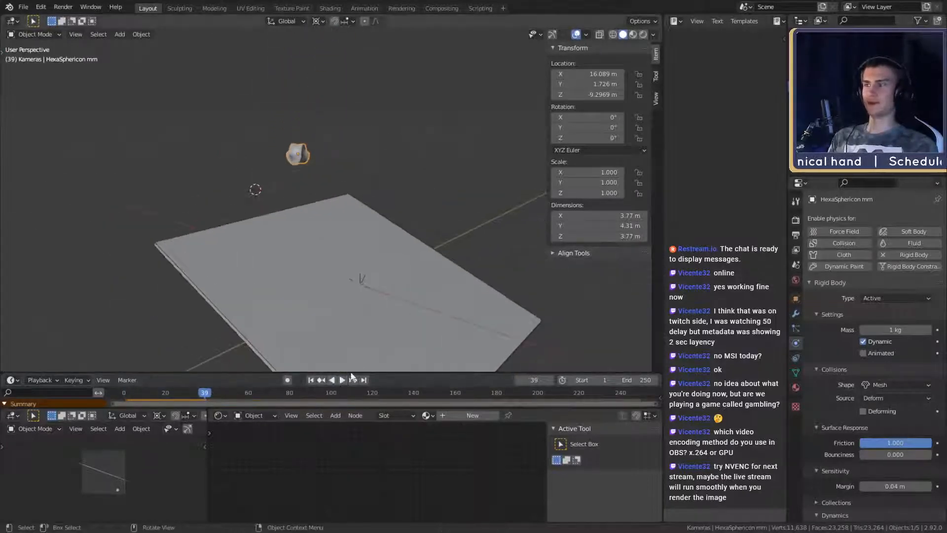
left_click(311, 378)
Step: Set the hexasphericon's rigid body mass to 0.001 kg
scroll(390, 257, "up", 3)
middle_click_drag(400, 252, 415, 189, "shift")
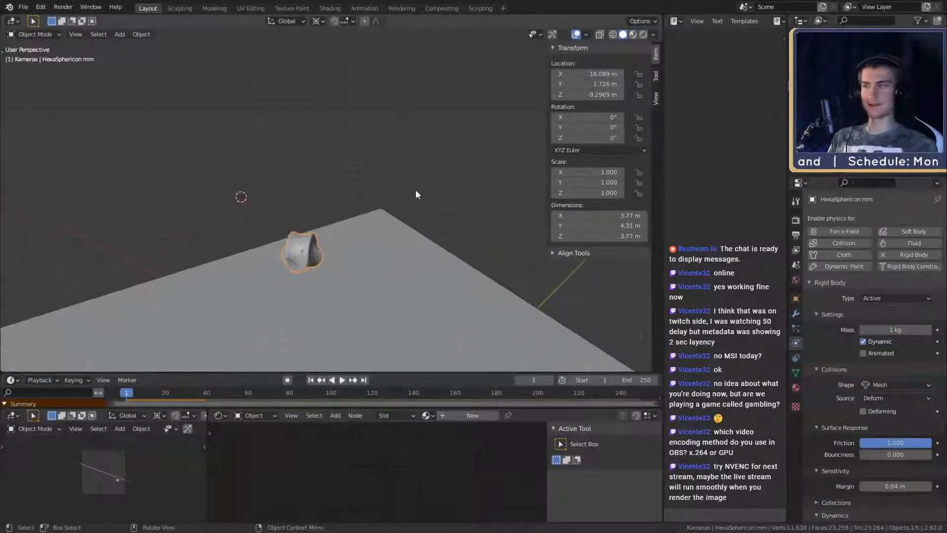
left_click(415, 189)
left_click(296, 262)
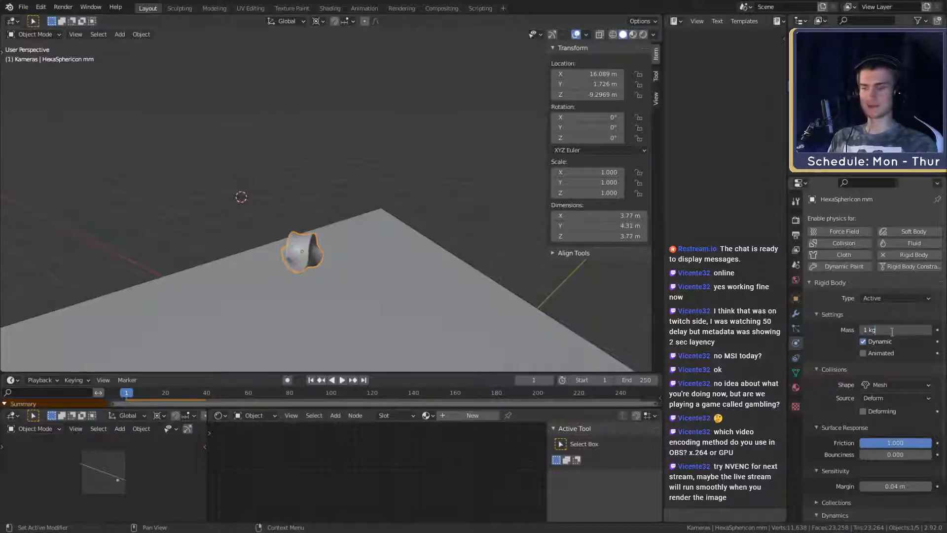
key("Return")
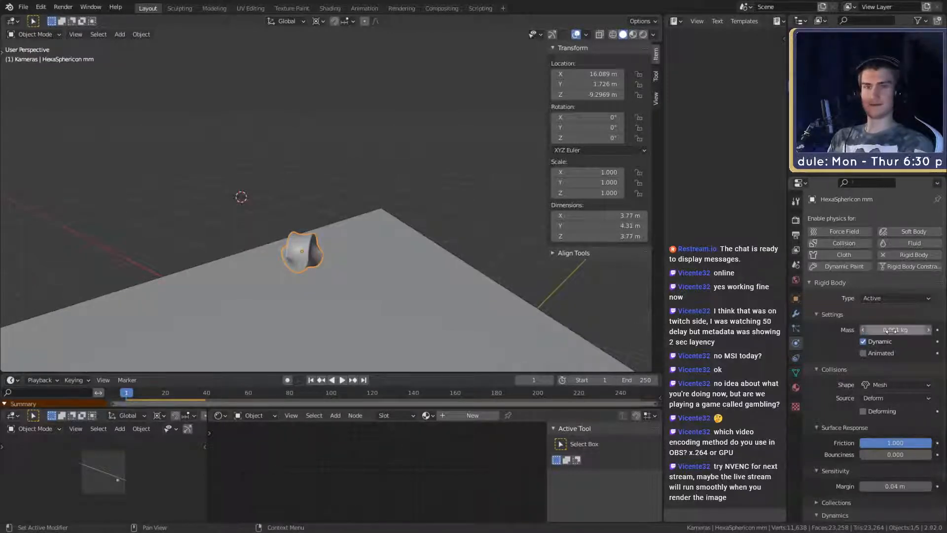
Step: Play the simulation, rewind to the first frame, and set the hexasphericon's rigid body mass back to 1 kg
left_click(343, 380)
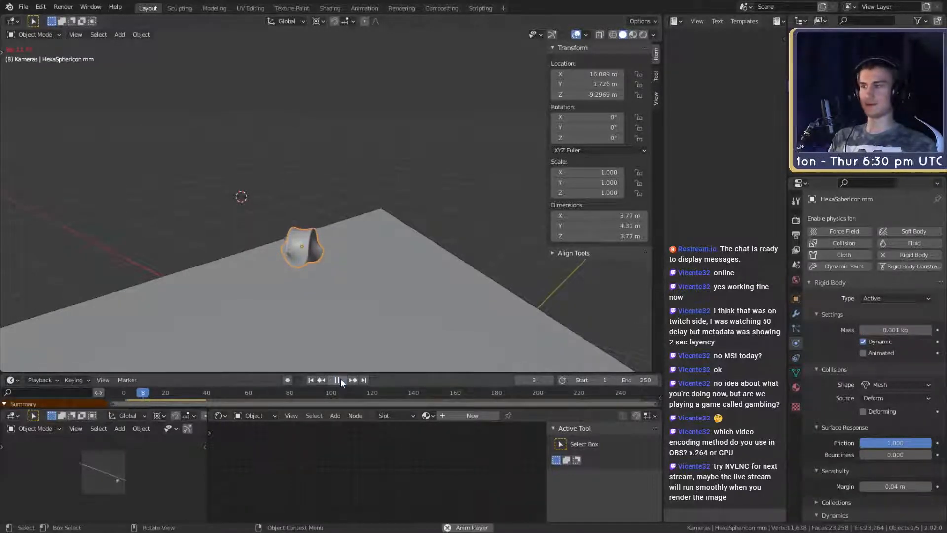
left_click(311, 380)
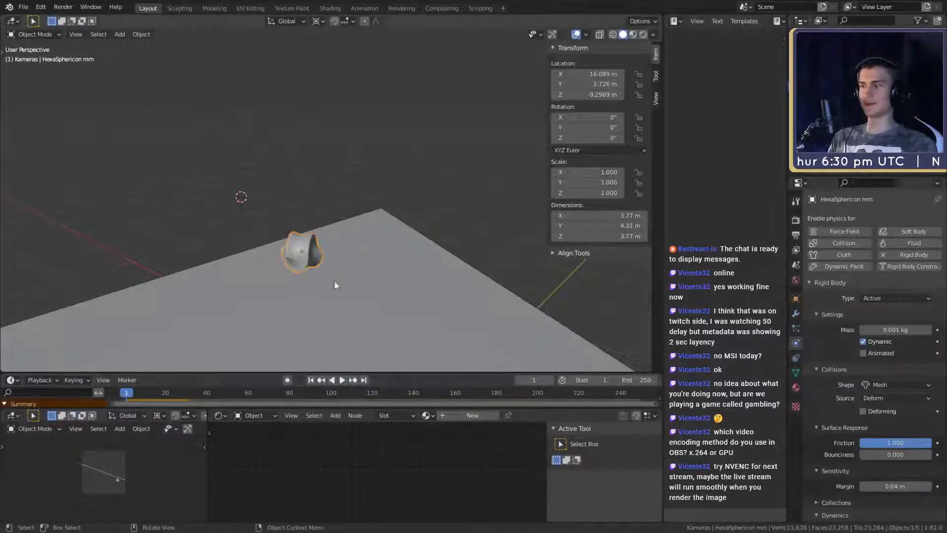
left_click(316, 248)
middle_click_drag(321, 245, 201, 171)
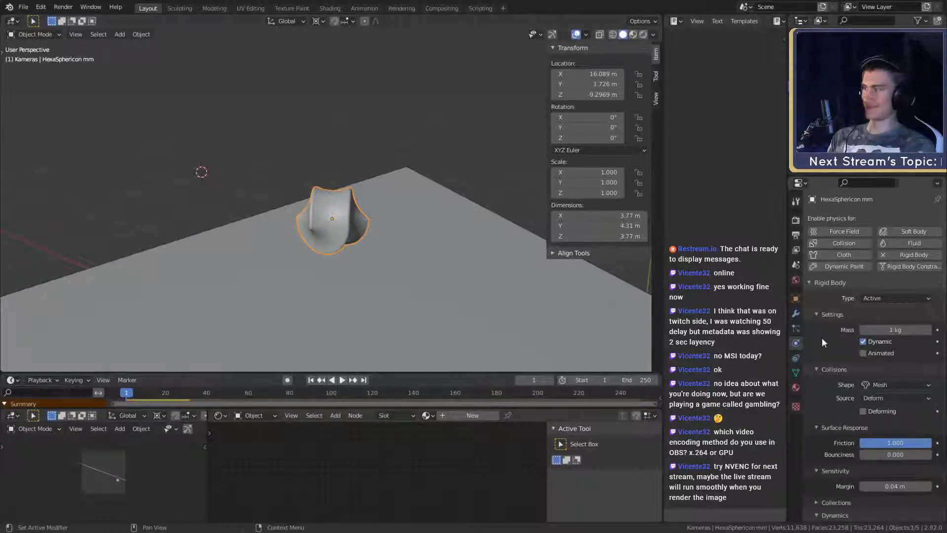
scroll(822, 312, "down", 2)
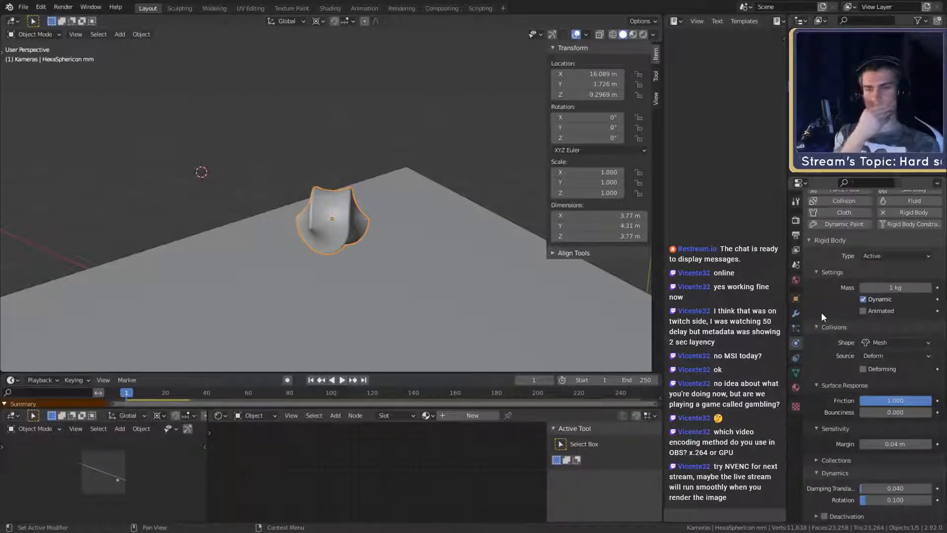
scroll(840, 273, "up", 2)
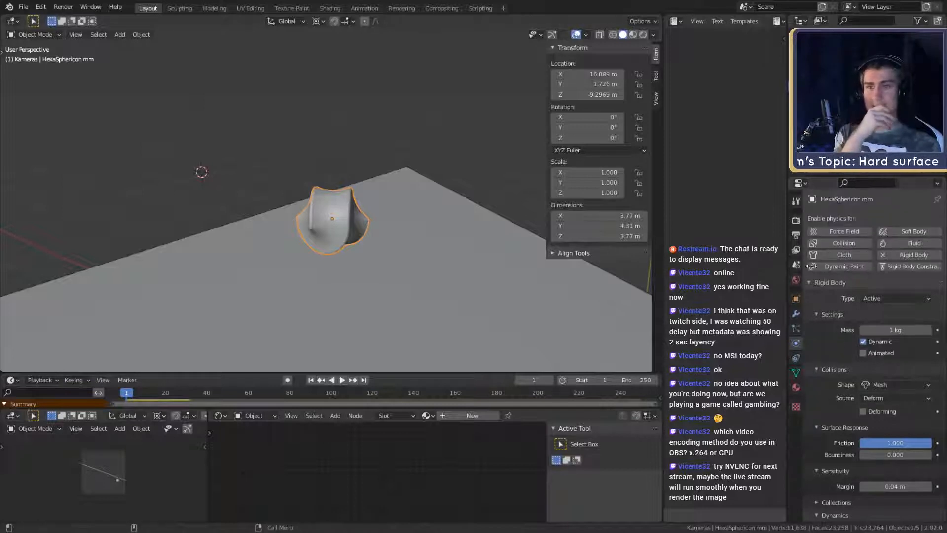
Step: Look through the World settings, including Surface, Ambient Occlusion, Mist Pass, Ray Visibility and Viewport Display, for anything affecting the simulation
left_click(795, 298)
left_click(795, 279)
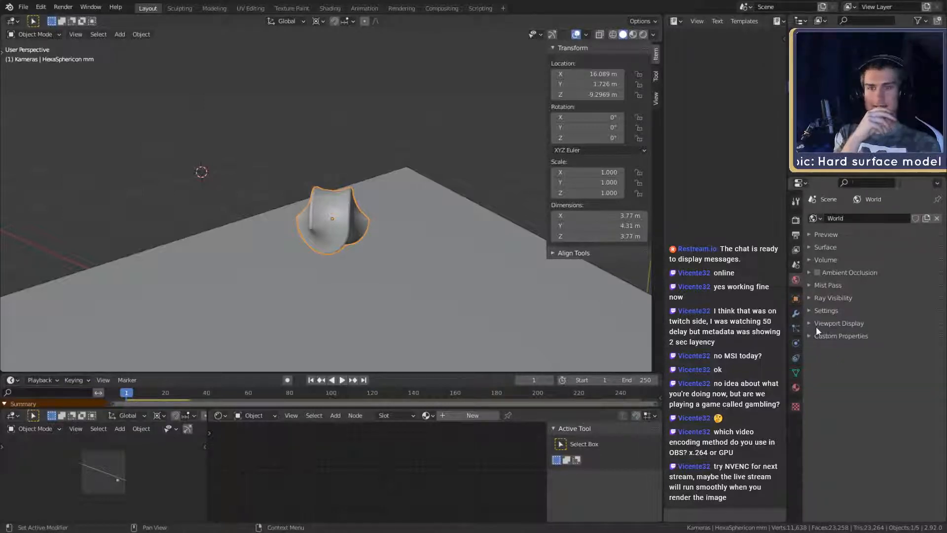
left_click(809, 309)
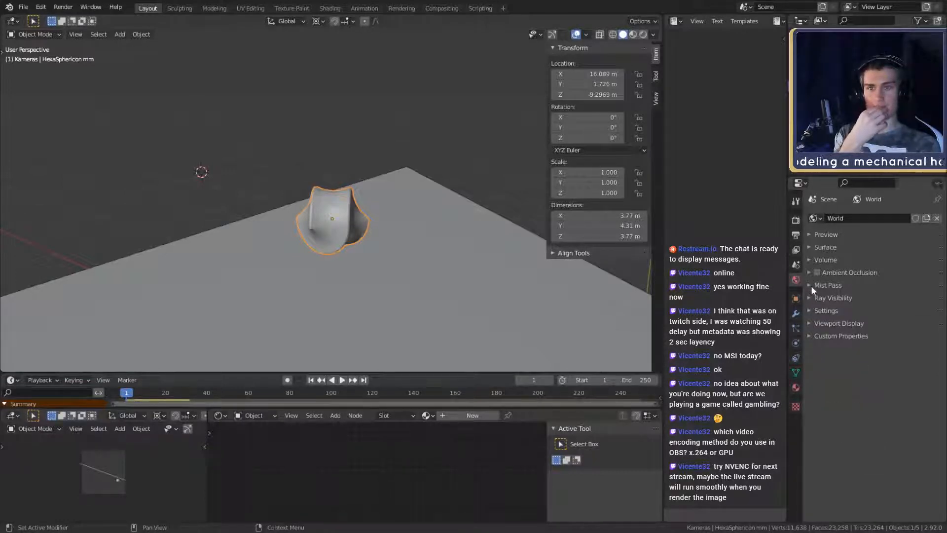
left_click(812, 307)
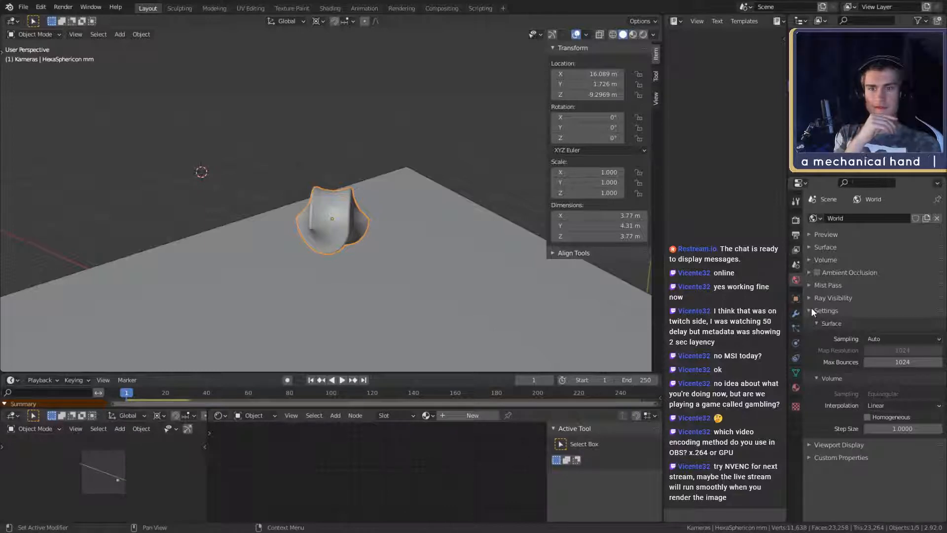
left_click(811, 307)
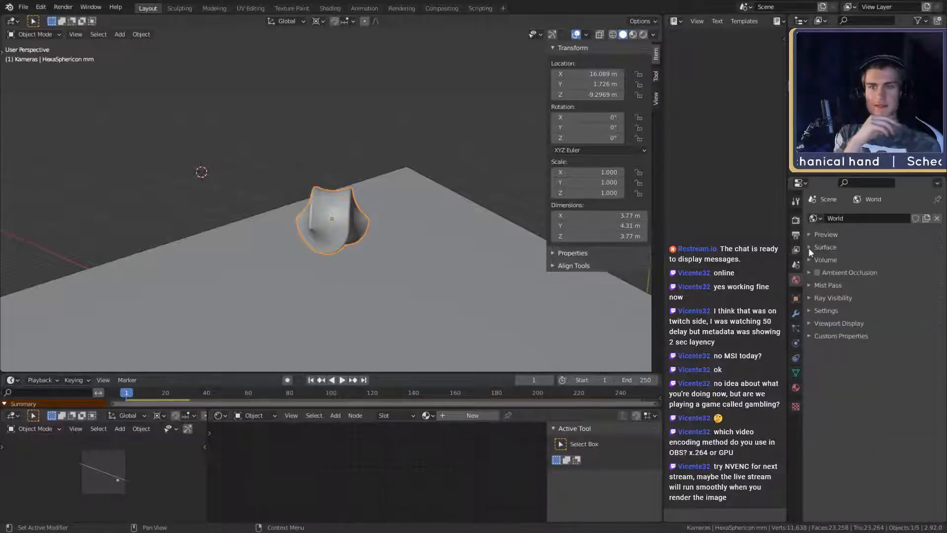
left_click(809, 248)
left_click(810, 247)
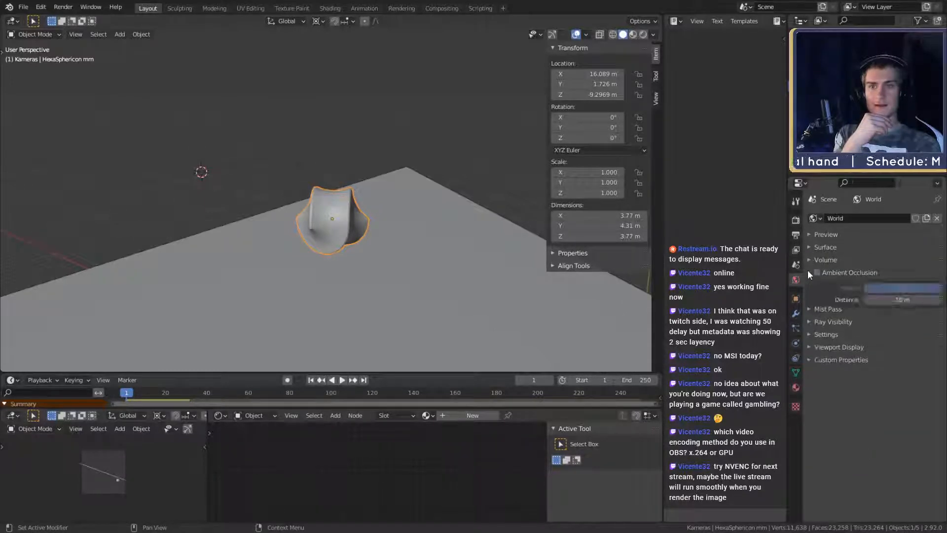
left_click(807, 282)
left_click(807, 282)
left_click(808, 295)
left_click(807, 295)
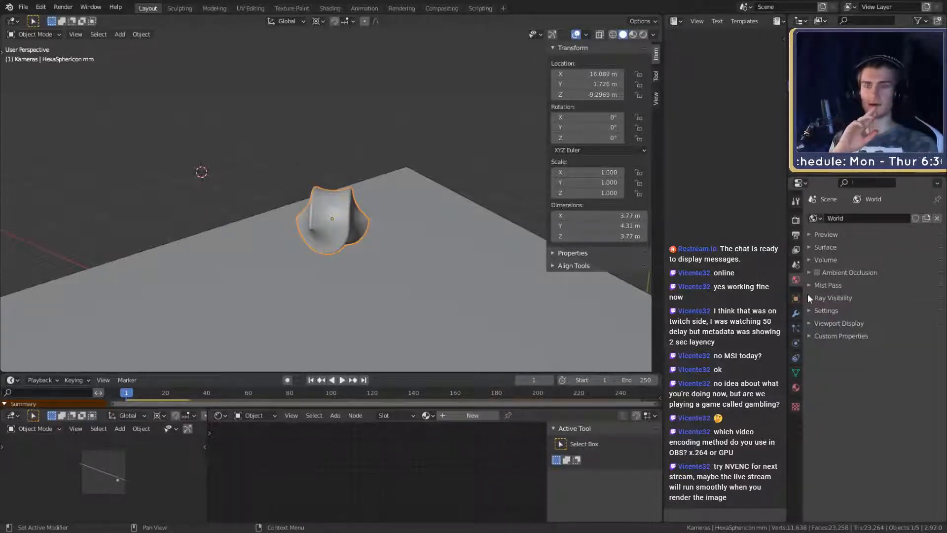
left_click(807, 296)
left_click(807, 296)
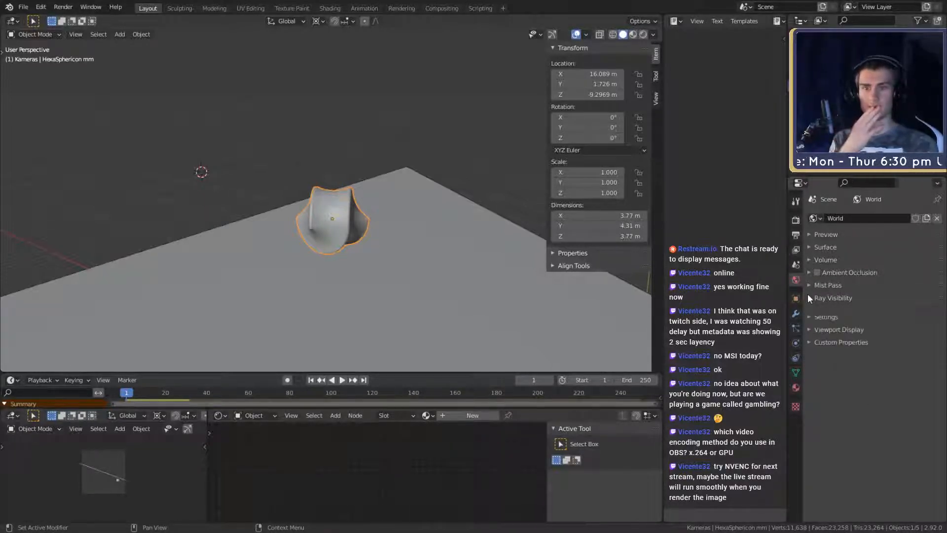
left_click(807, 309)
left_click(807, 309)
left_click(809, 323)
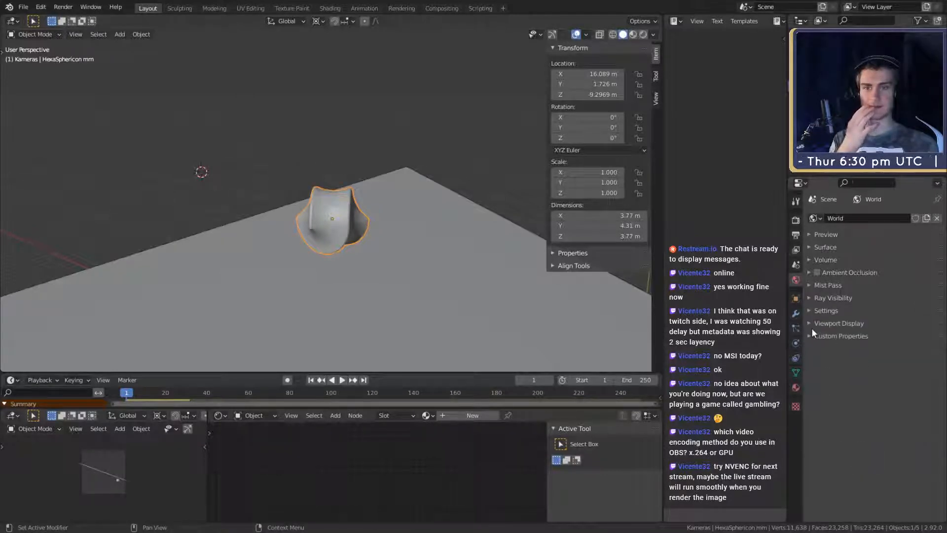
left_click(809, 323)
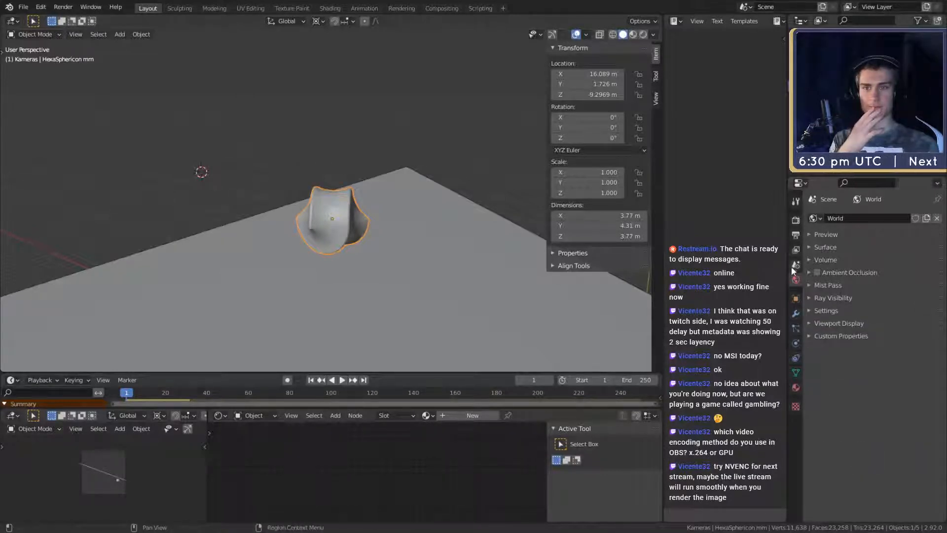
scroll(384, 266, "down", 3)
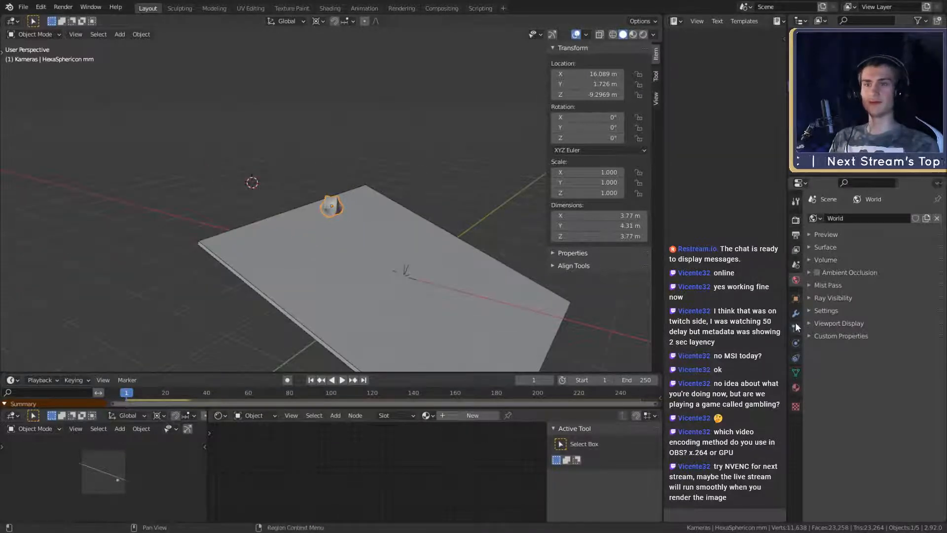
Step: Return to the hexasphericon's physics settings, then play the simulation with the 1 kg mass and rewind to the first frame
left_click(796, 343)
scroll(414, 271, "up", 4)
mouse_move(433, 277)
middle_mouse_down()
mouse_move(461, 278)
mouse_move(412, 281)
mouse_move(444, 260)
mouse_move(446, 268)
mouse_move(433, 266)
middle_mouse_up()
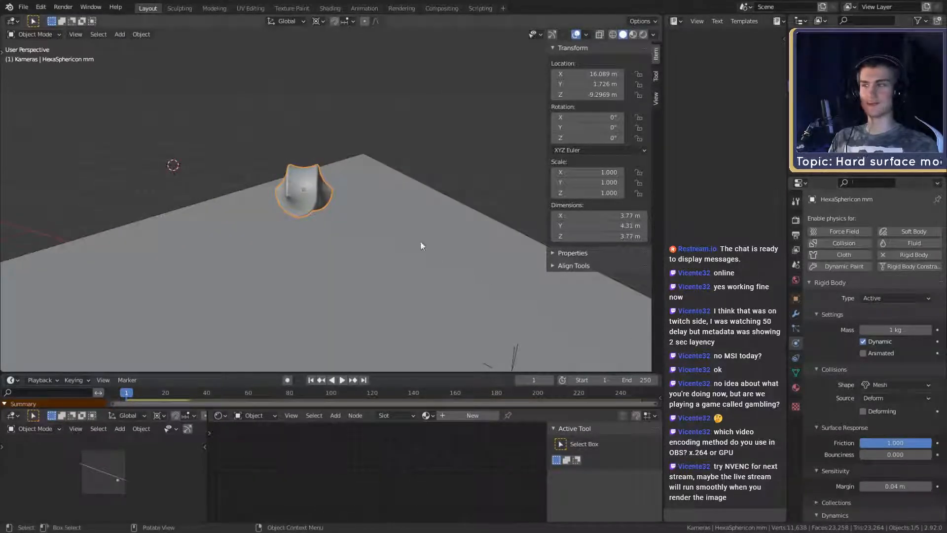
mouse_move(361, 234)
middle_mouse_down()
mouse_move(377, 246)
mouse_move(359, 239)
middle_mouse_up()
scroll(378, 245, "up", 3)
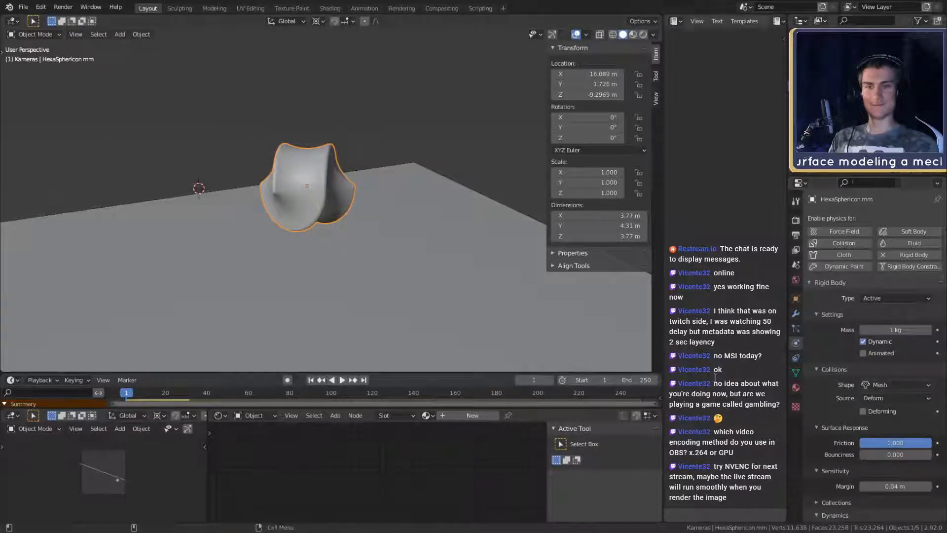
scroll(388, 353, "down", 2)
left_click(341, 380)
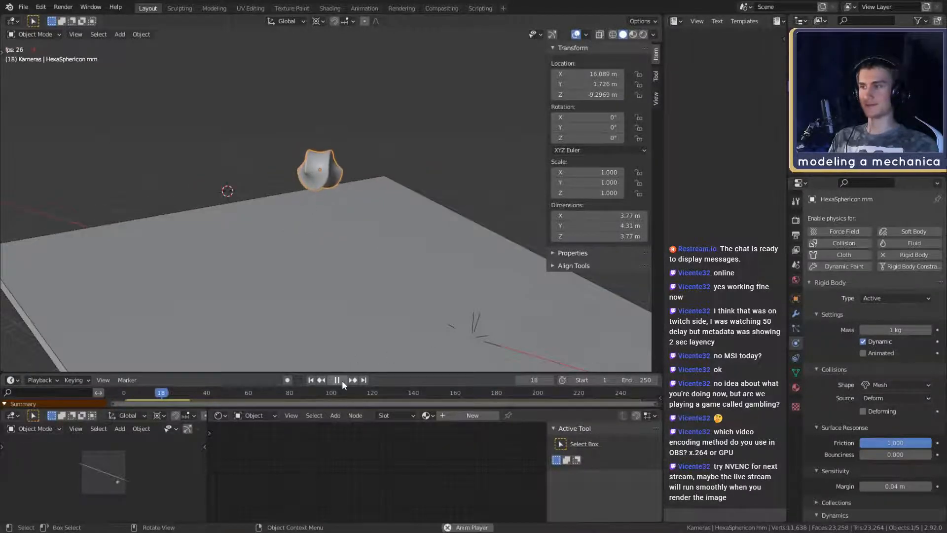
left_click(342, 380)
left_click(312, 379)
scroll(345, 325, "down", 4)
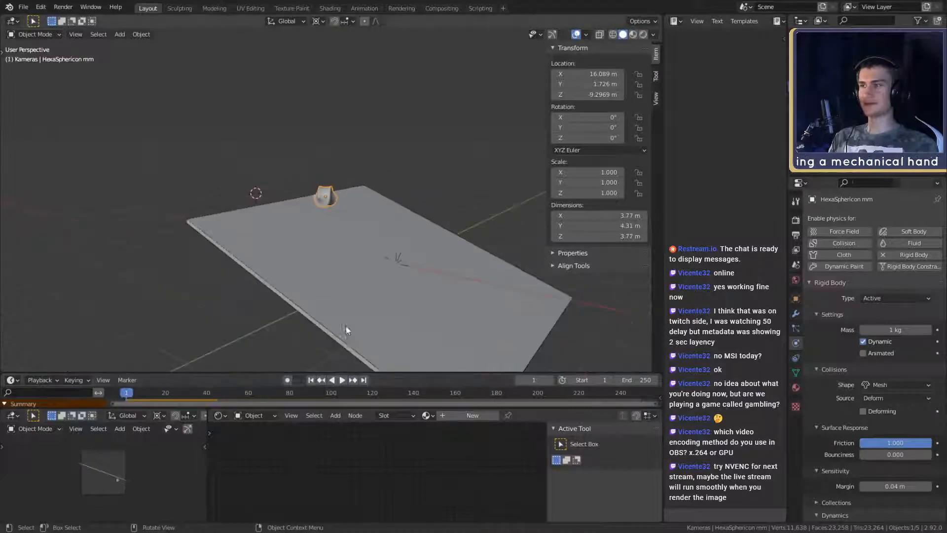
Step: Select the inclined plane and set the transform pivot point to Median Point
middle_click_drag(345, 329, 451, 254)
left_click(451, 254)
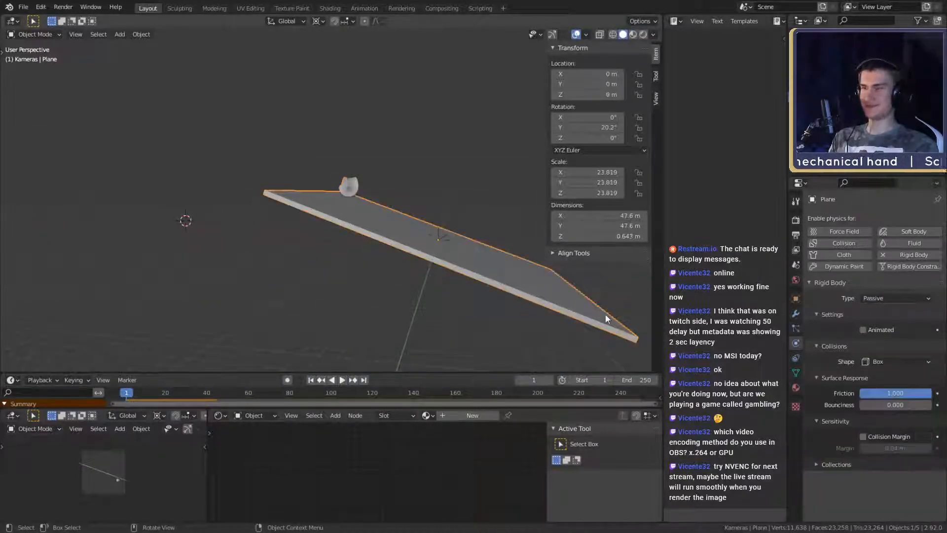
middle_click_drag(607, 318, 551, 322)
key("r")
key("y")
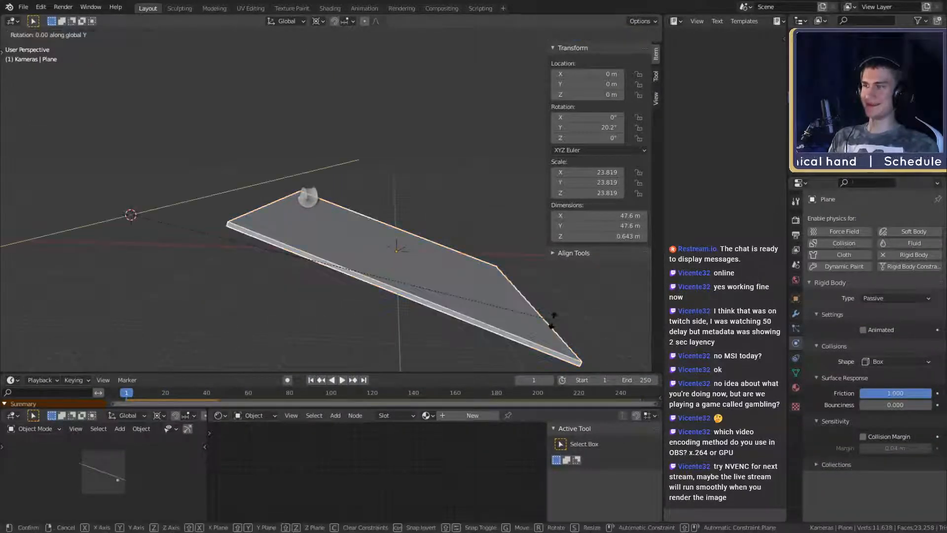
key("Escape")
left_click(318, 20)
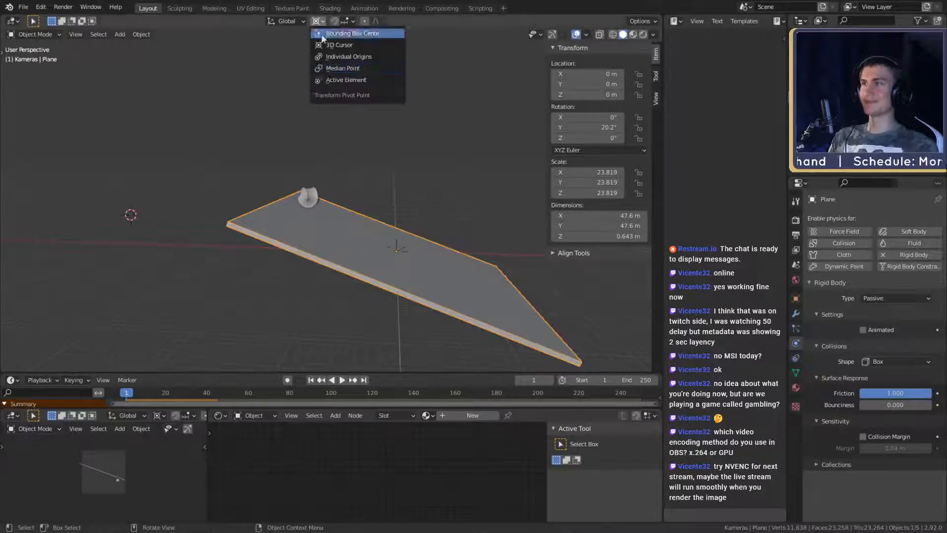
left_click(341, 68)
key("r")
key("y")
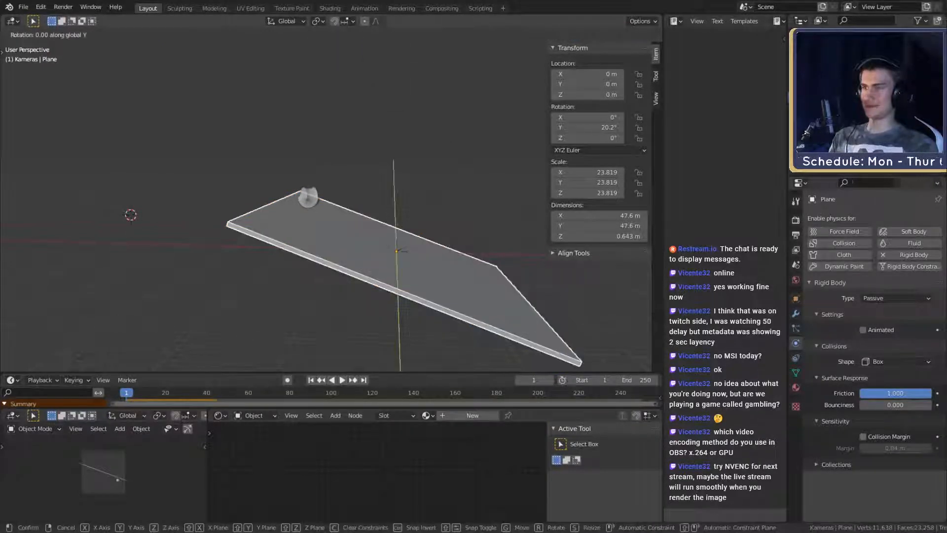
type("180")
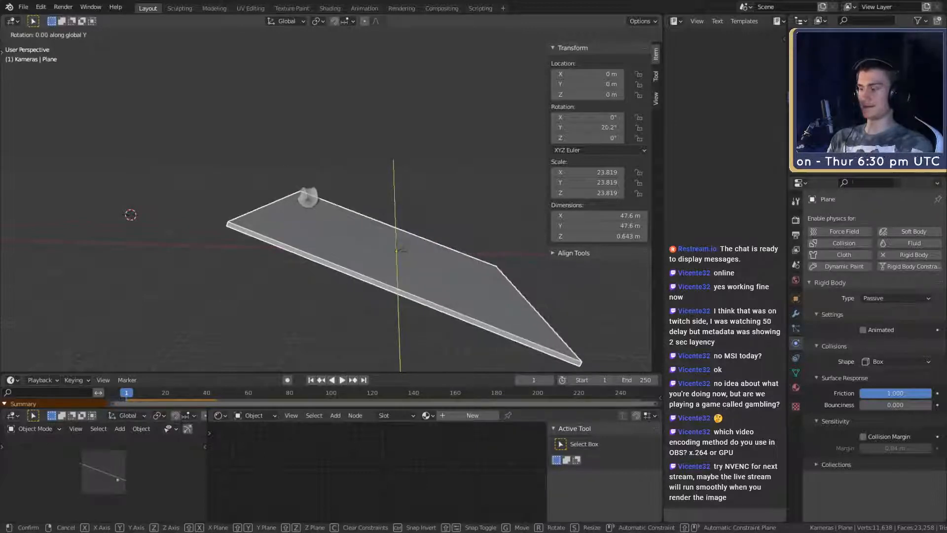
key("BackSpace")
key("BackSpace")
key("BackSpace")
type("90")
key("Escape")
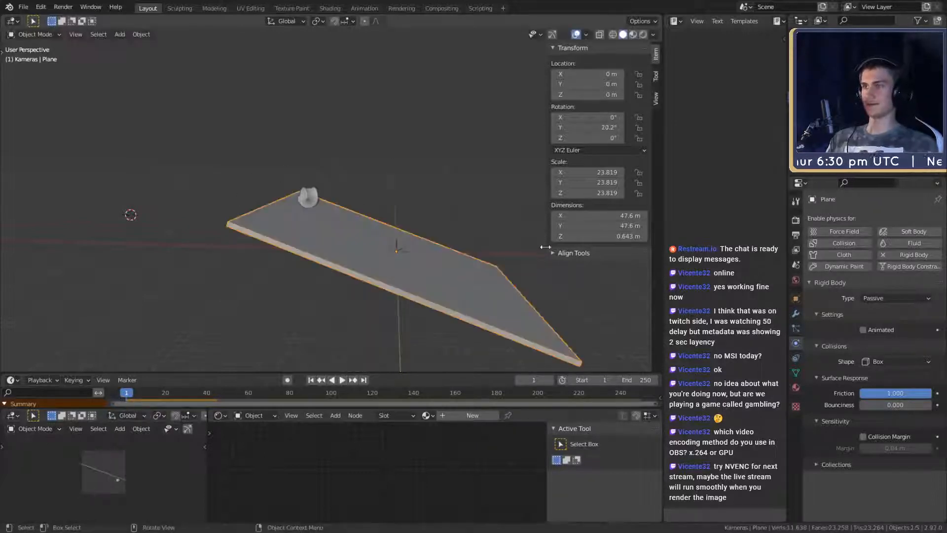
Step: Rotate the plane about global Y to about -201° and move it along global Z to sit above the hexasphericon
key("r")
key("y")
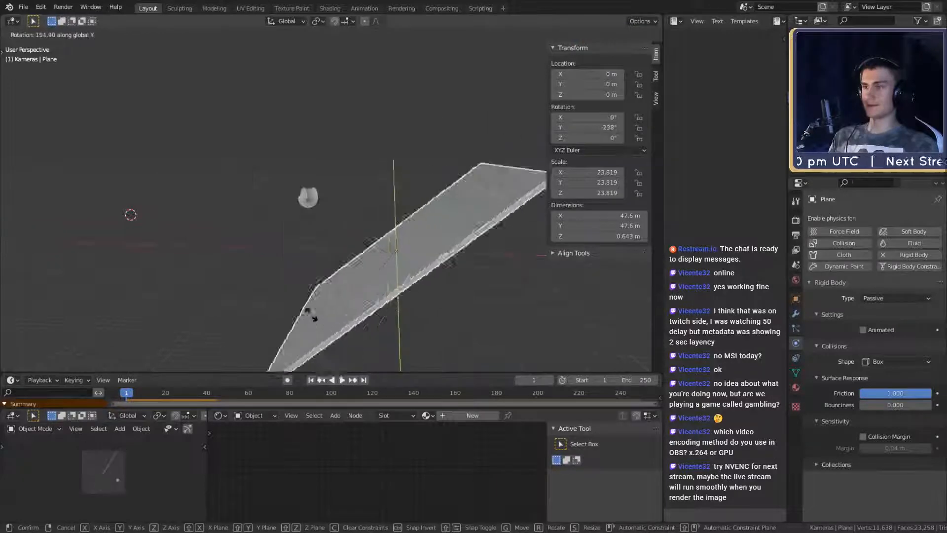
left_click(275, 294)
key("g")
key("z")
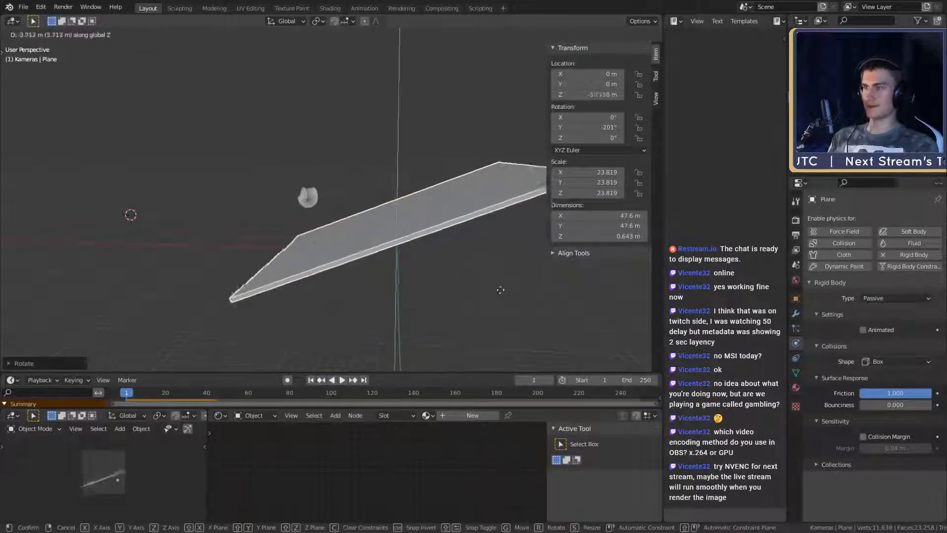
left_click(498, 219)
Step: Select the hexasphericon beneath the plane and rotate it 180° about the global X axis
scroll(398, 235, "up", 2)
middle_click_drag(419, 235, 417, 282)
left_click(317, 219)
key("r")
key("x")
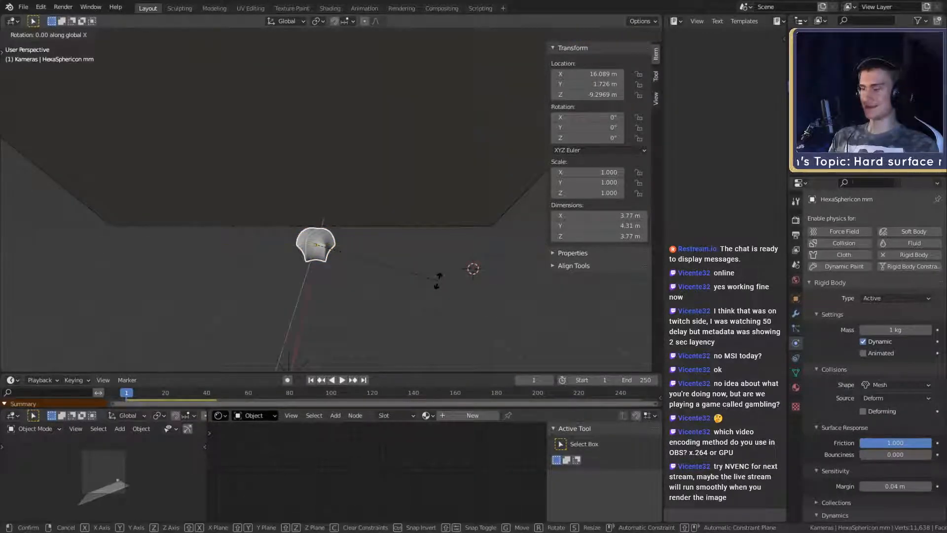
type("80")
key("Return")
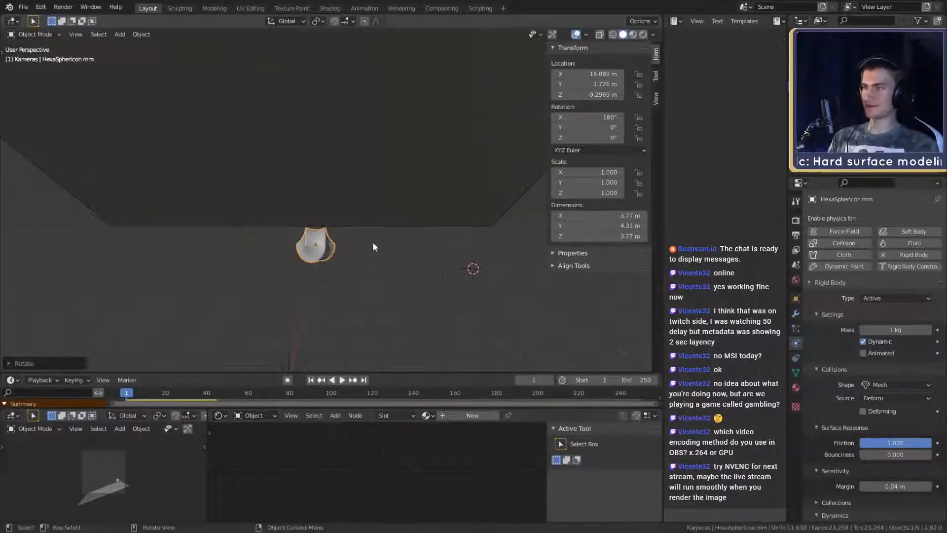
Step: Play the simulation to watch the hexasphericon roll along the plane's underside, and rewind to the first frame
middle_click_drag(321, 249, 359, 348)
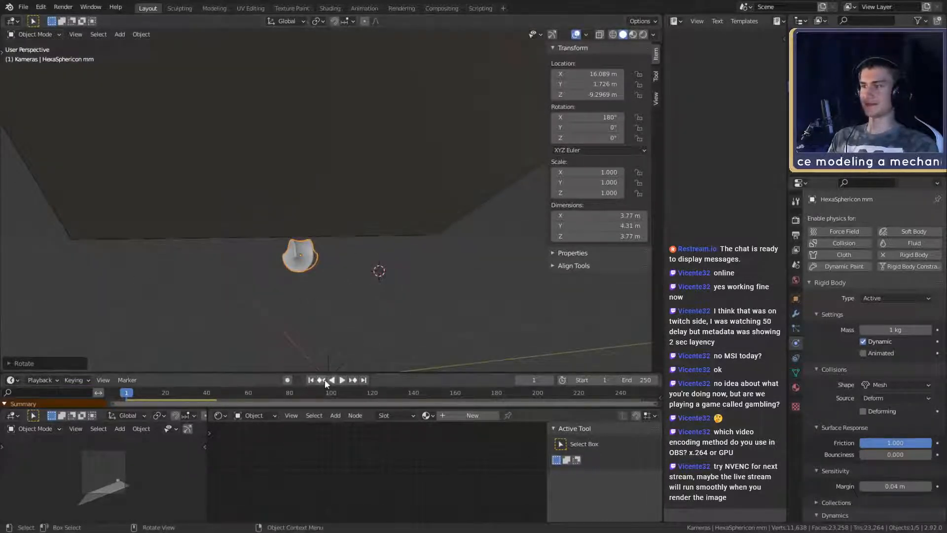
left_click(340, 380)
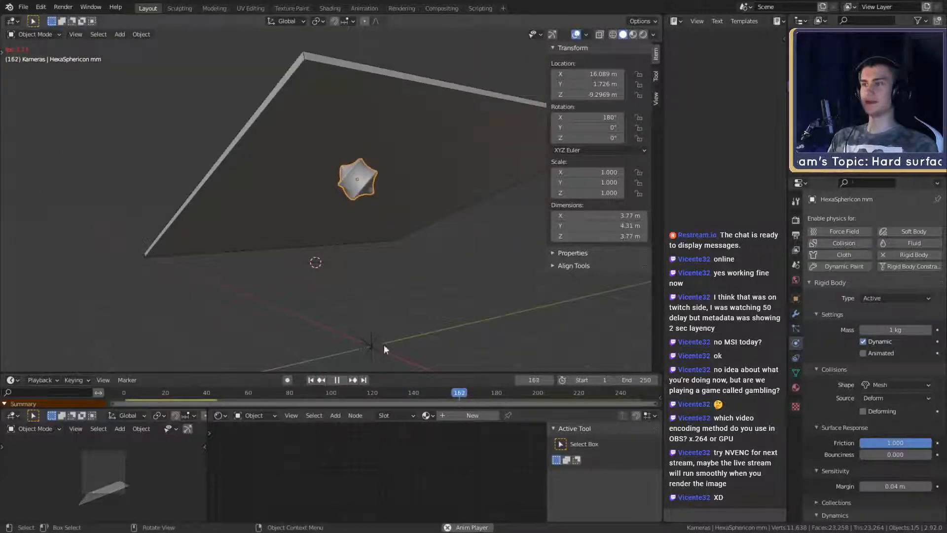
left_click(334, 381)
left_click(311, 380)
Step: Examine the hexasphericon's edges and curved surfaces up close from several angles at its starting position
scroll(346, 328, "up", 4)
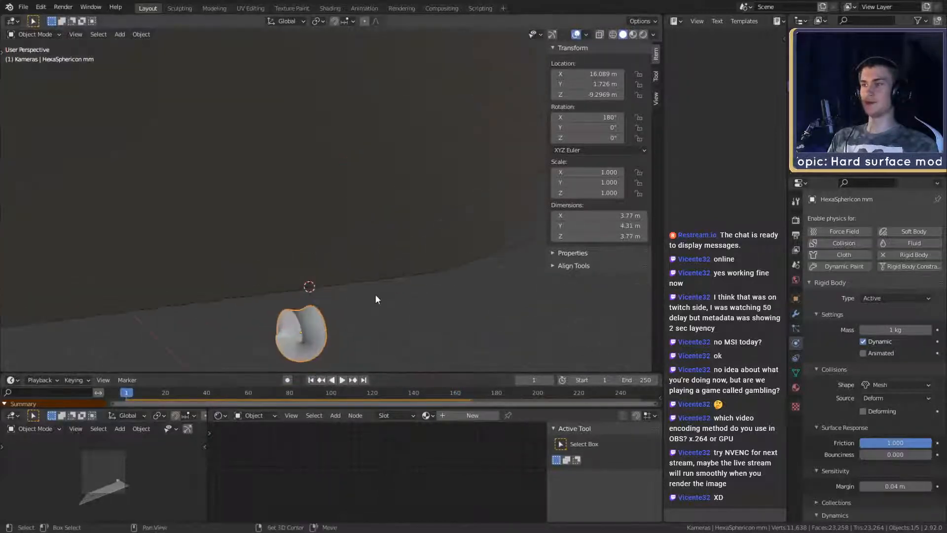
middle_click_drag(375, 298, 318, 190)
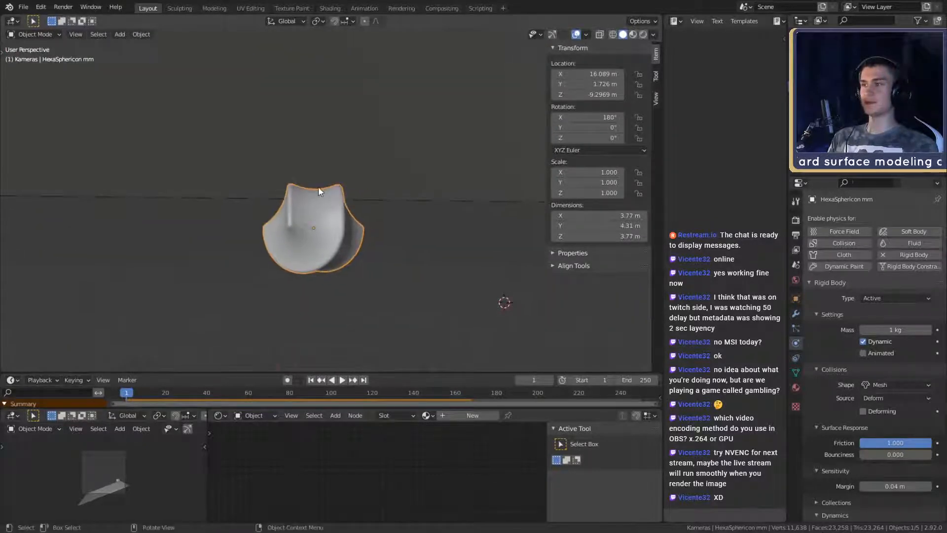
mouse_move(316, 242)
middle_mouse_down()
mouse_move(319, 209)
mouse_move(319, 260)
middle_mouse_up()
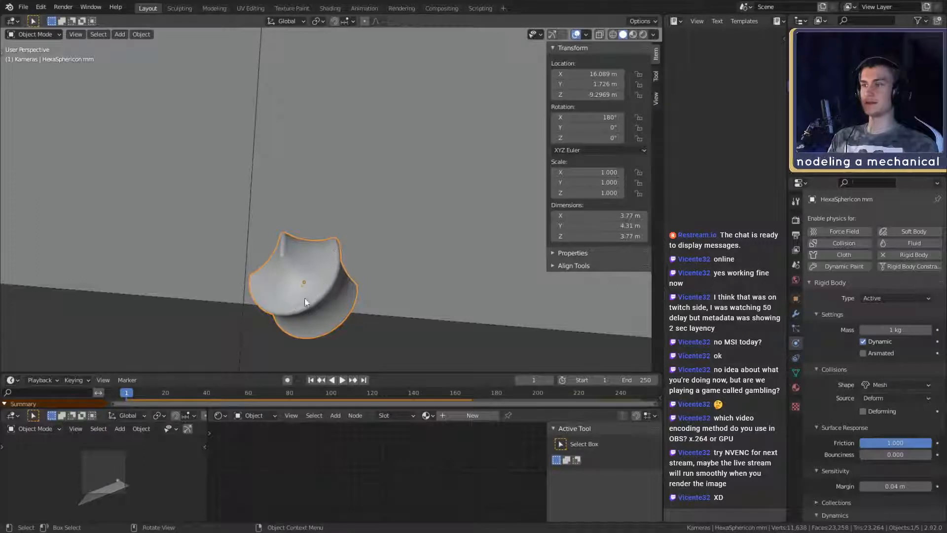
middle_click_drag(305, 301, 353, 245)
scroll(354, 251, "up", 5)
middle_click_drag(314, 276, 366, 262, "shift")
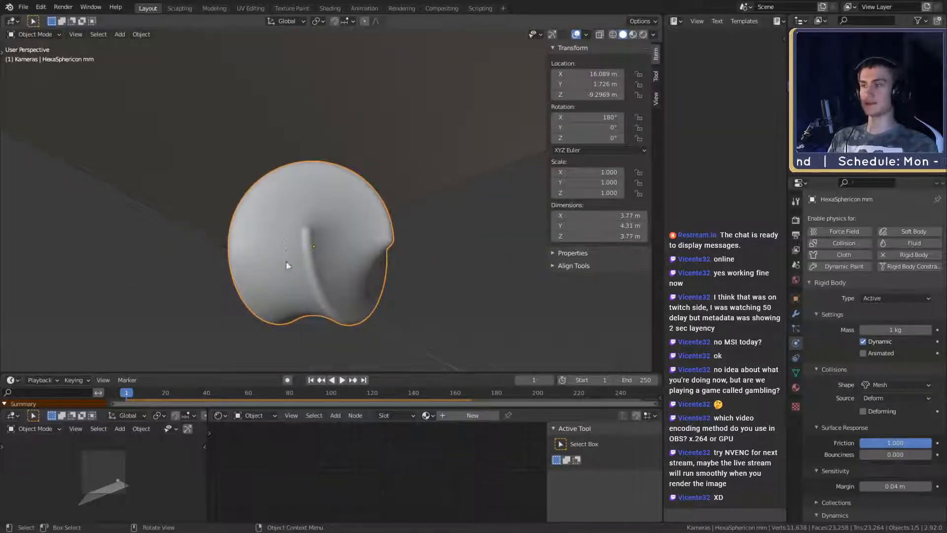
Step: Set the hexasphericon's rigid body mass to 5 kg
middle_click_drag(287, 266, 278, 291)
scroll(278, 291, "down", 6)
mouse_move(377, 246)
middle_mouse_down()
mouse_move(405, 237)
mouse_move(372, 276)
mouse_move(424, 285)
mouse_move(427, 273)
mouse_move(357, 268)
mouse_move(366, 242)
middle_mouse_up()
scroll(372, 277, "down", 2)
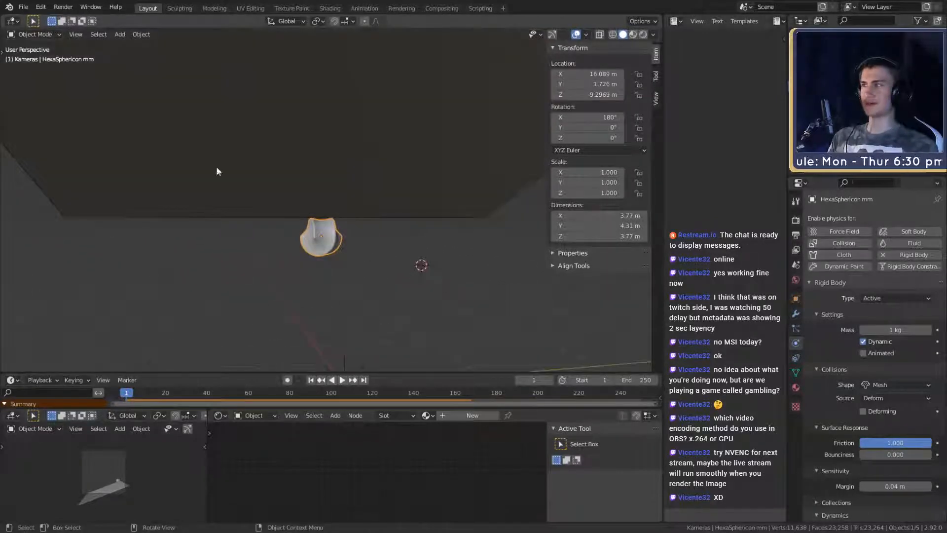
middle_click_drag(339, 319, 349, 239)
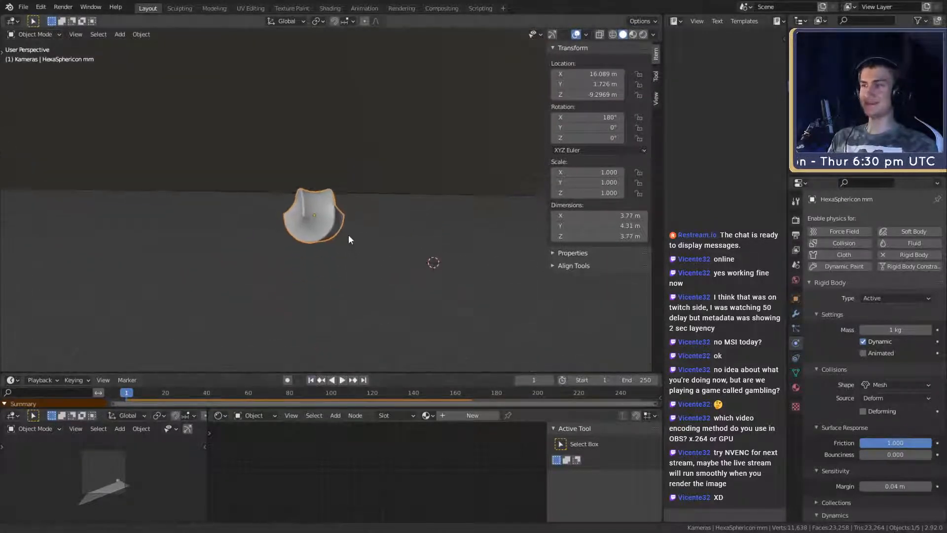
scroll(348, 239, "up", 4)
left_click(892, 329)
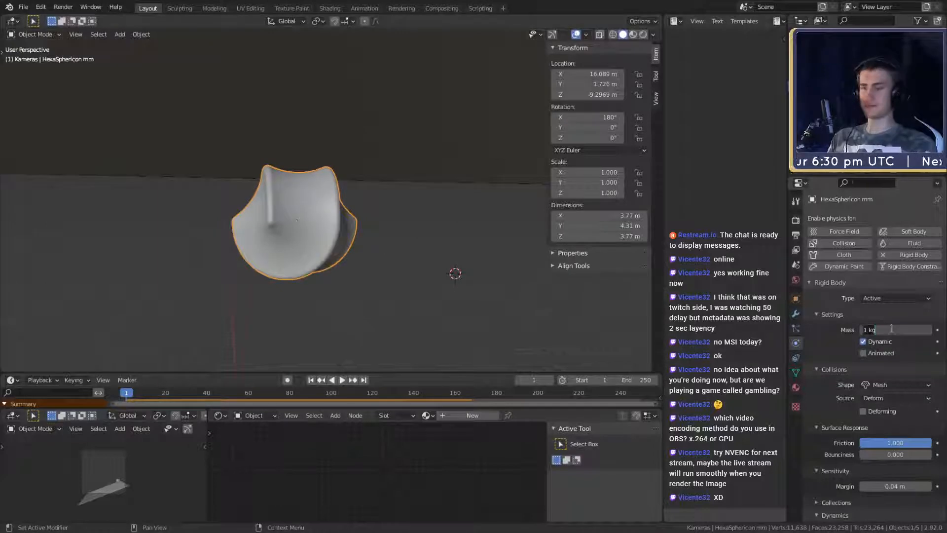
type("5")
key("Return")
Step: Play the simulation to watch the heavier hexasphericon roll on the inclined plane, and stop it partway
scroll(414, 276, "down", 6)
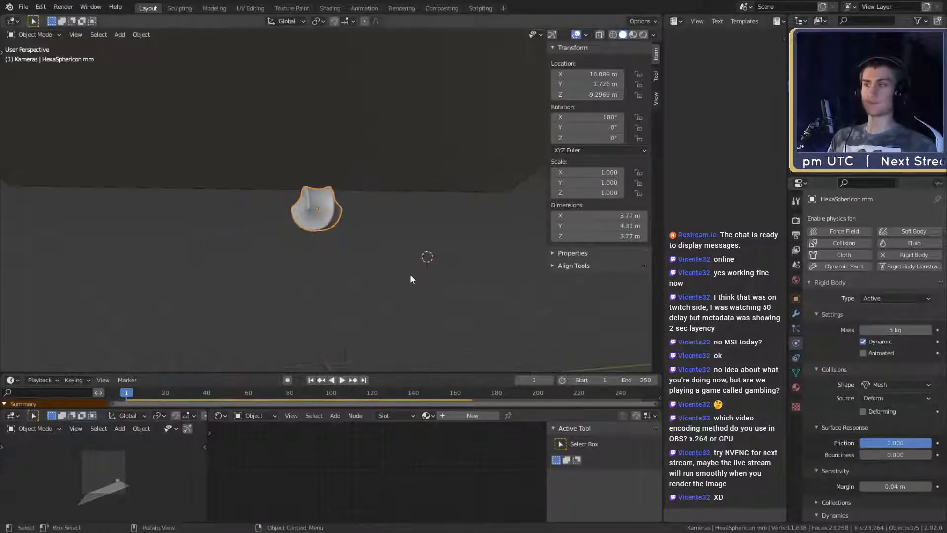
left_click(341, 381)
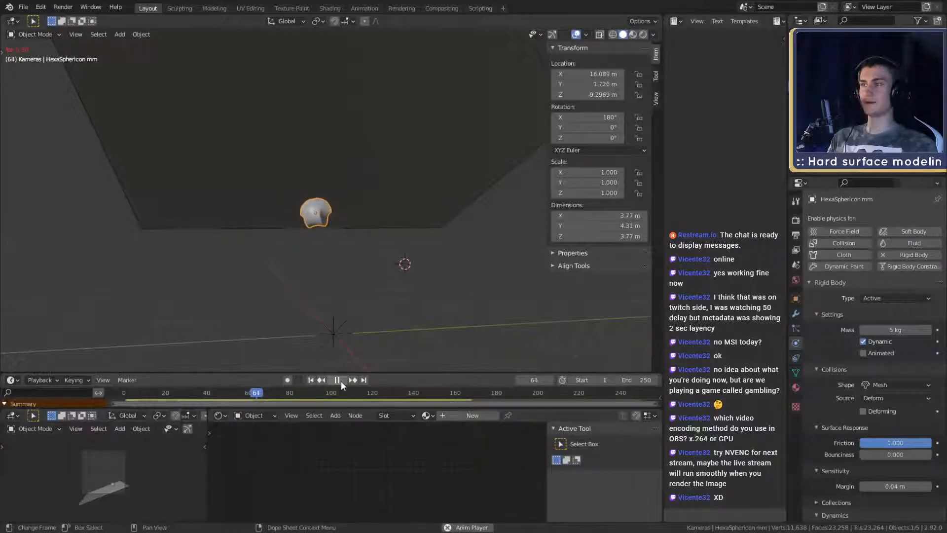
key("Escape")
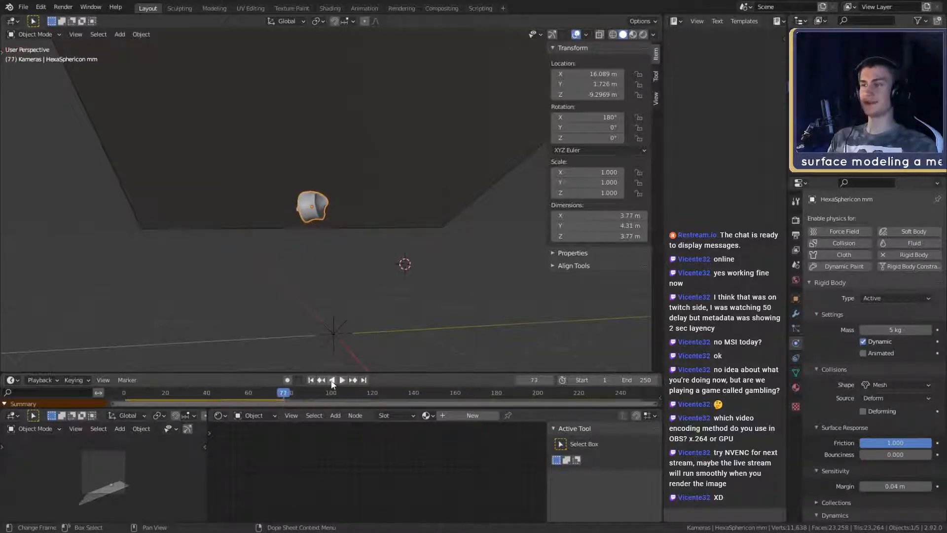
Step: Set the hexasphericon's mass to 10 kg and play the simulation from the first frame to frame 149
left_click(869, 330)
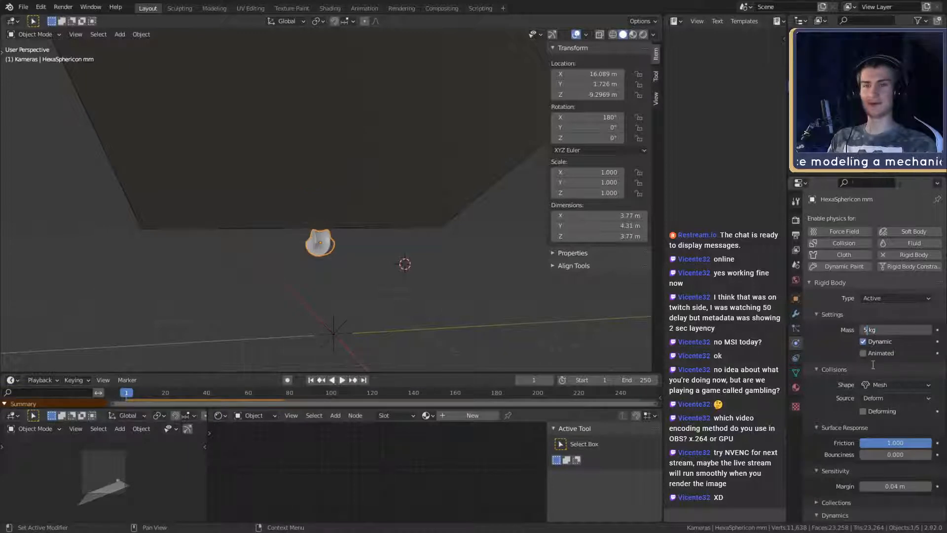
type("10")
key("Return")
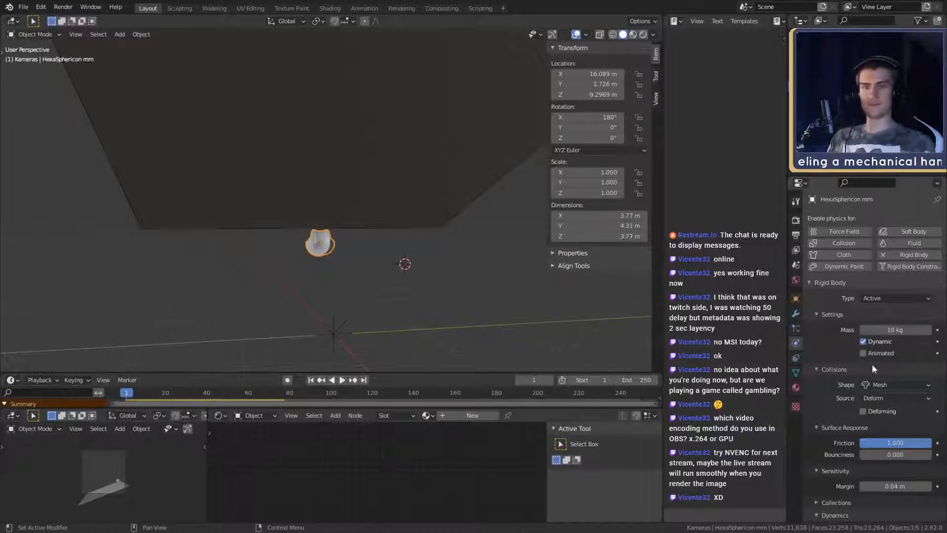
left_click(344, 381)
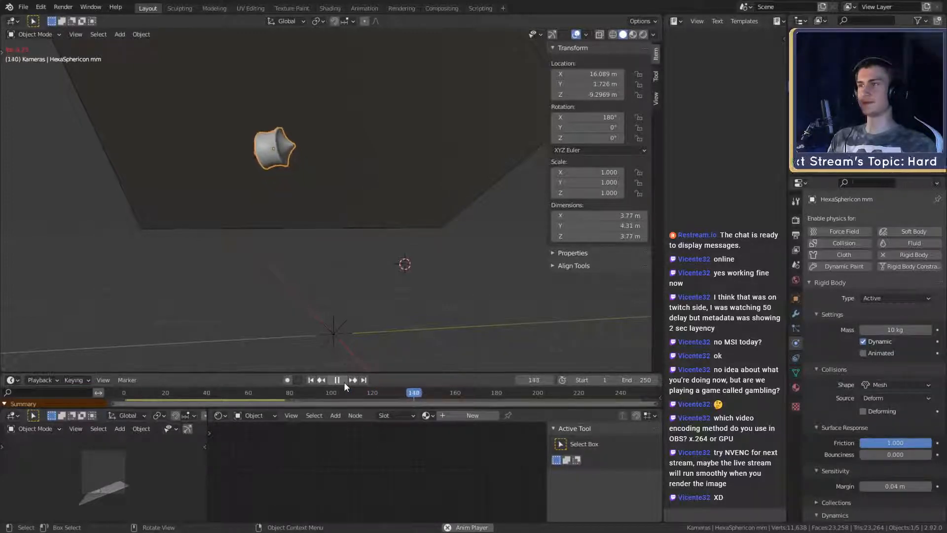
left_click(345, 381)
Step: Delete the hexasphericon and the inclined plane from the scene
middle_click_drag(389, 271, 436, 266)
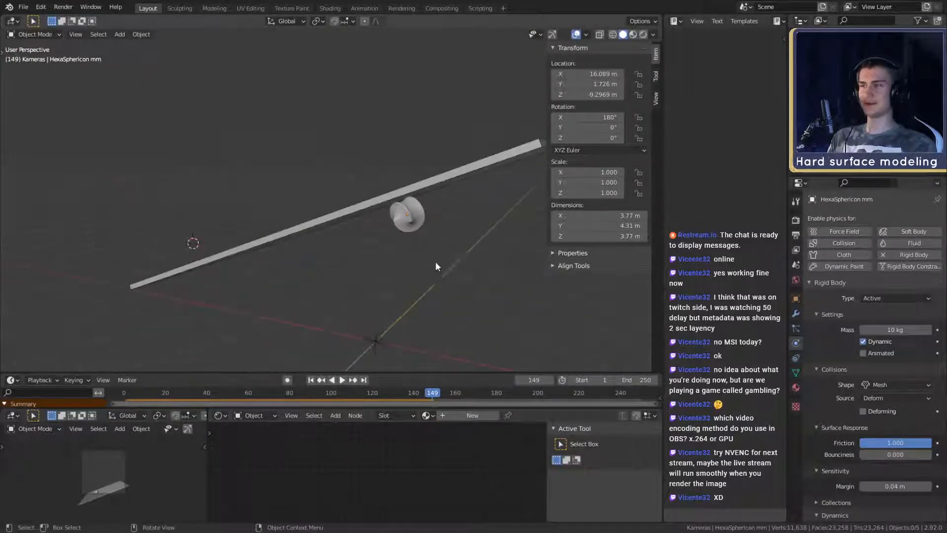
left_click(412, 227)
mouse_move(412, 228)
middle_mouse_down()
mouse_move(413, 256)
mouse_move(420, 246)
mouse_move(410, 240)
middle_mouse_up()
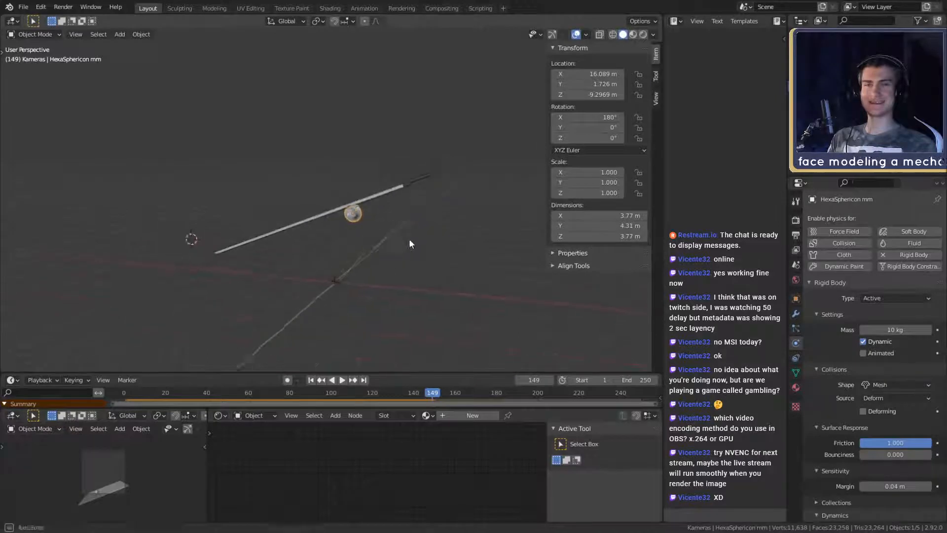
key("Delete")
left_click(349, 203)
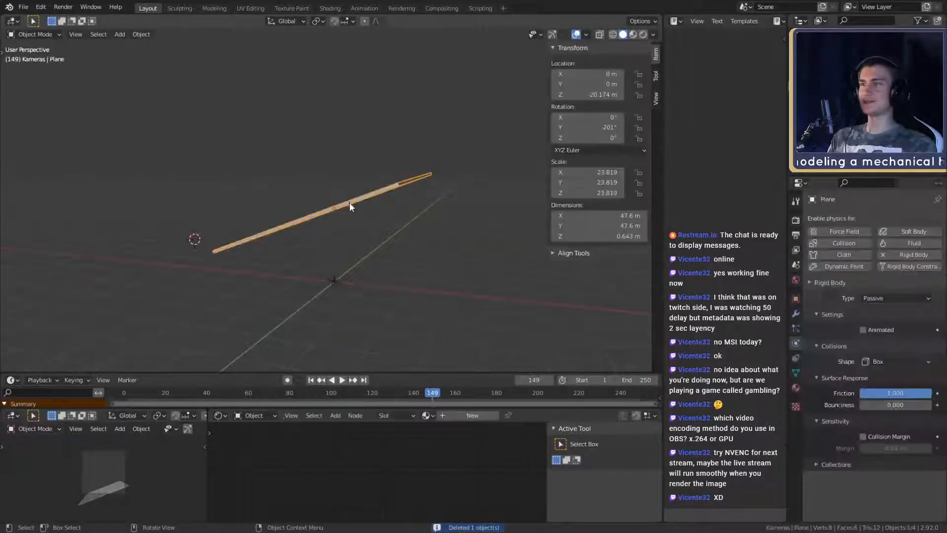
key("Delete")
mouse_move(340, 252)
middle_mouse_down()
mouse_move(323, 230)
mouse_move(386, 274)
mouse_move(339, 235)
middle_mouse_up()
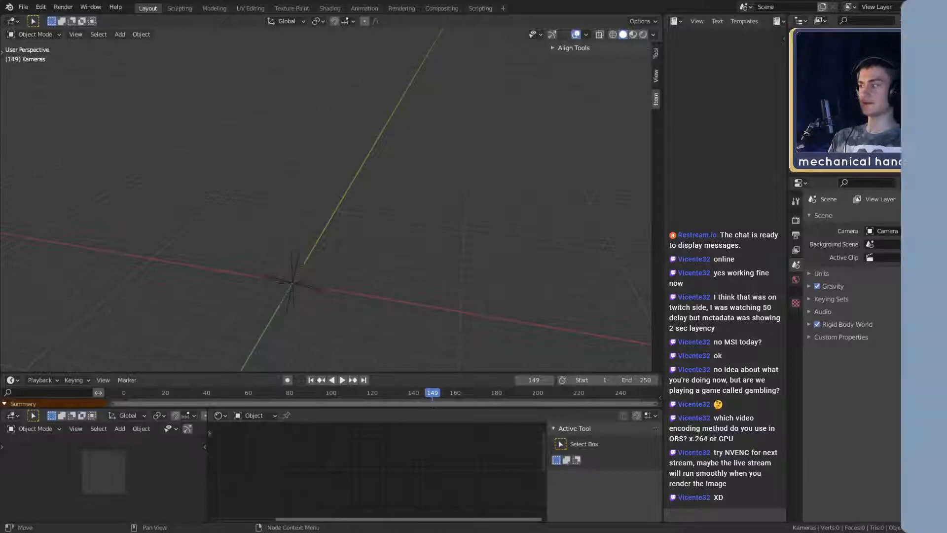
Step: Switch to the browser window showing the YouTube video "Gömböc—The Shape That Shouldn't Exist" and reposition the window higher on the desktop
left_click(190, 459)
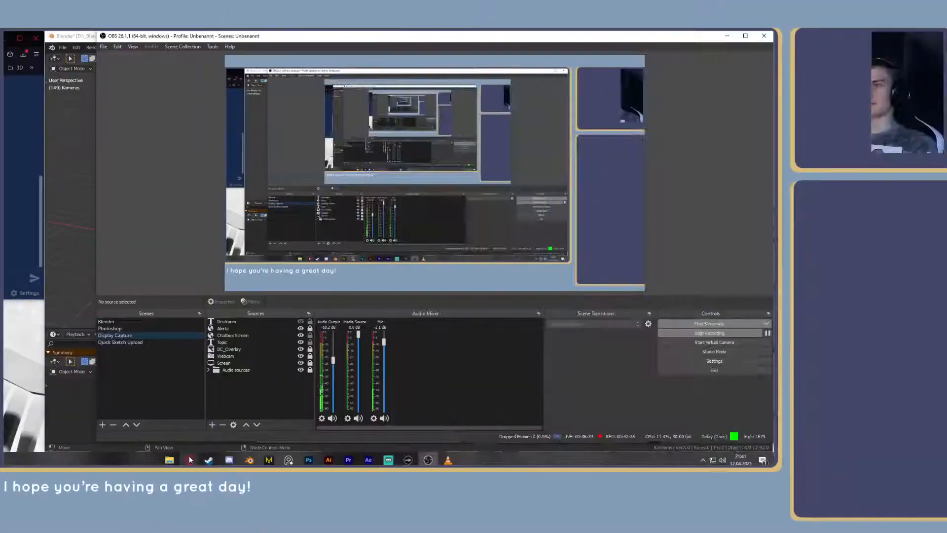
mouse_move(190, 460)
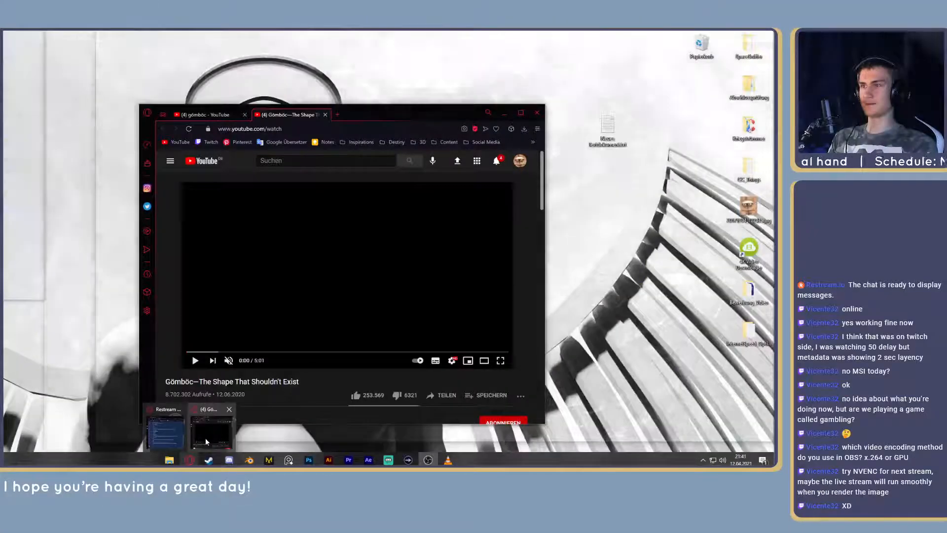
left_click(205, 437)
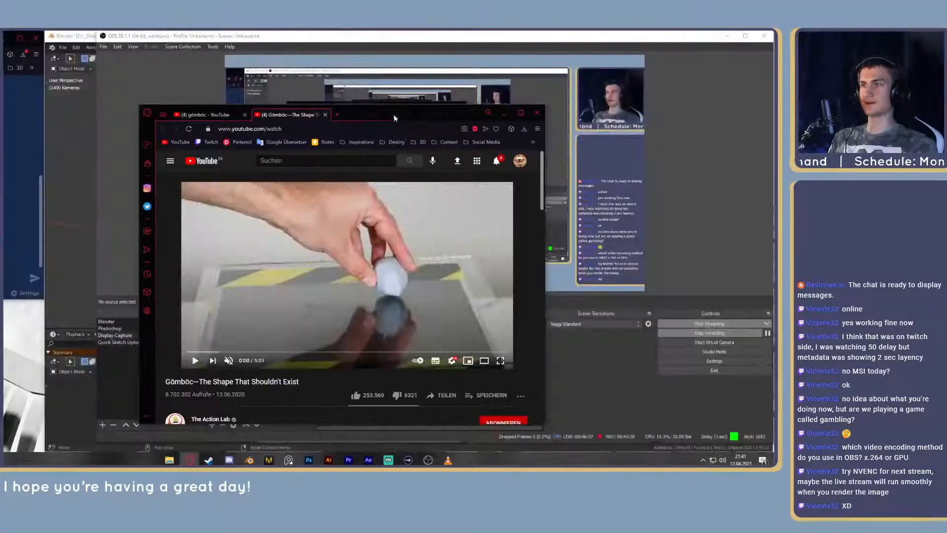
left_click_drag(393, 117, 396, 64)
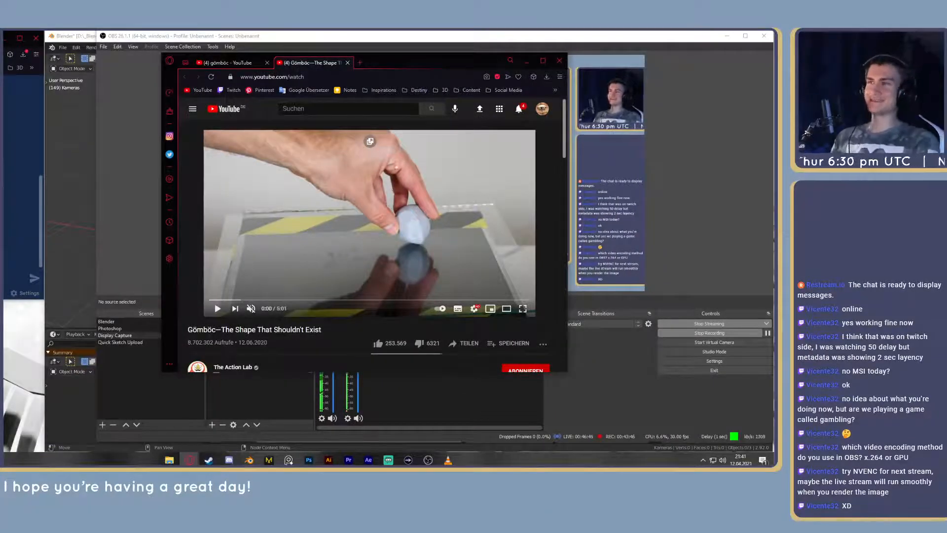
left_click_drag(395, 63, 434, 66)
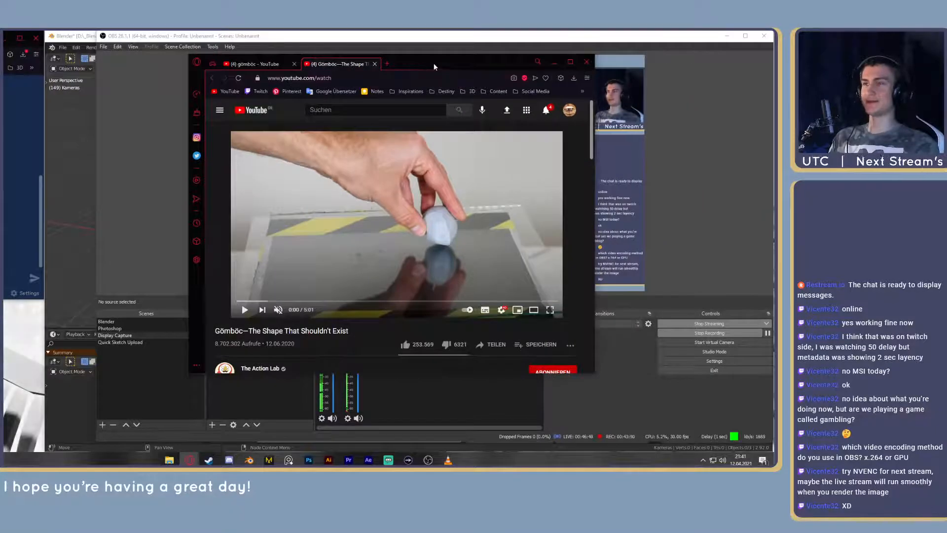
mouse_move(434, 66)
left_mouse_down()
mouse_move(469, 79)
mouse_move(425, 61)
left_mouse_up()
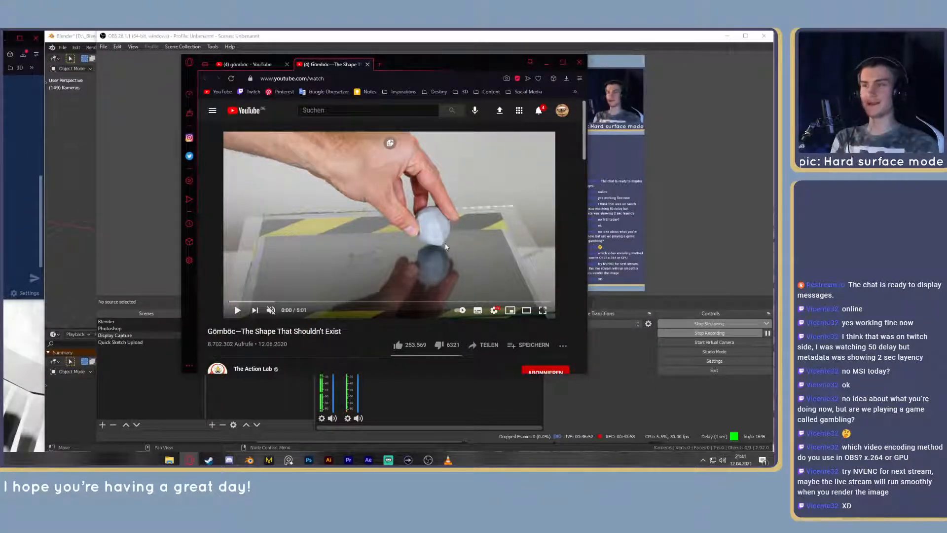
Step: Play the Gömböc video, replay its opening seconds, and skip ahead to about the middle
left_click(238, 311)
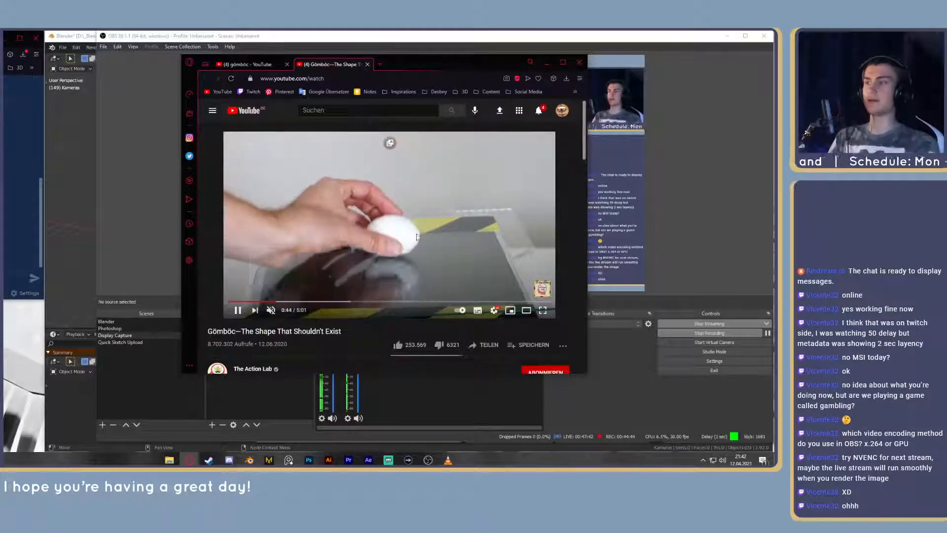
left_click(233, 302)
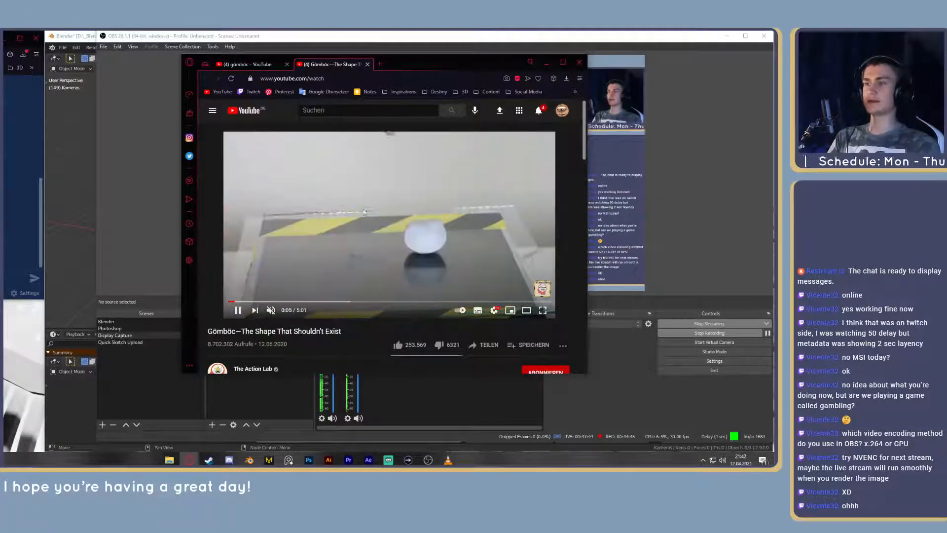
left_click(230, 302)
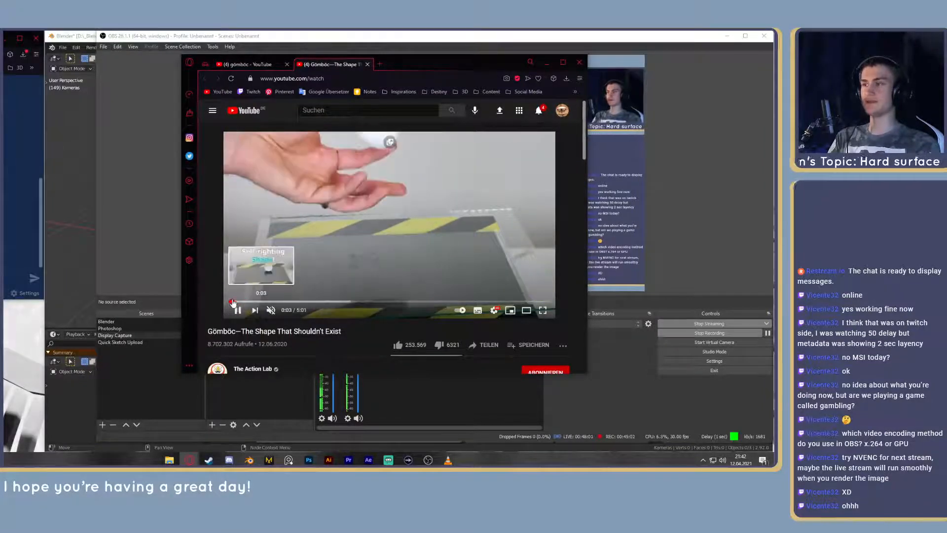
left_click_drag(233, 303, 228, 303)
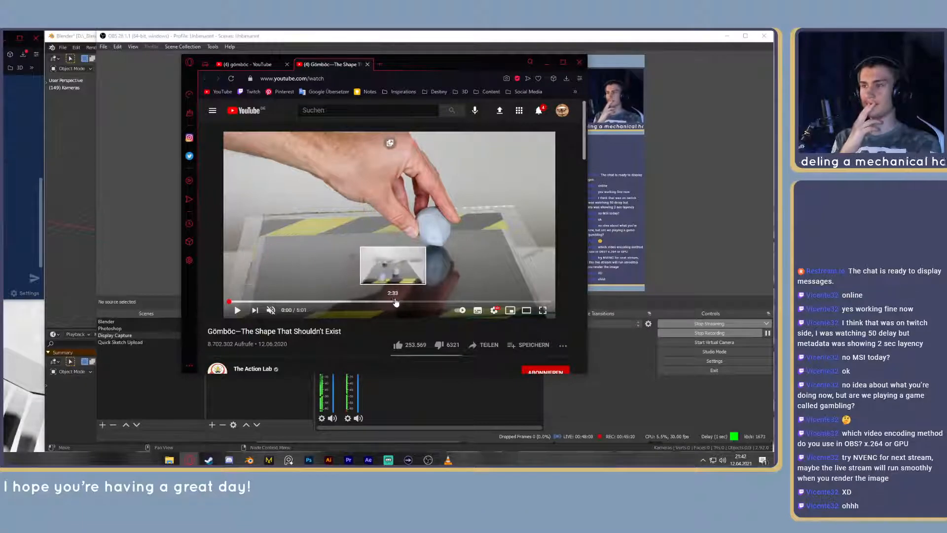
left_click_drag(405, 302, 405, 303)
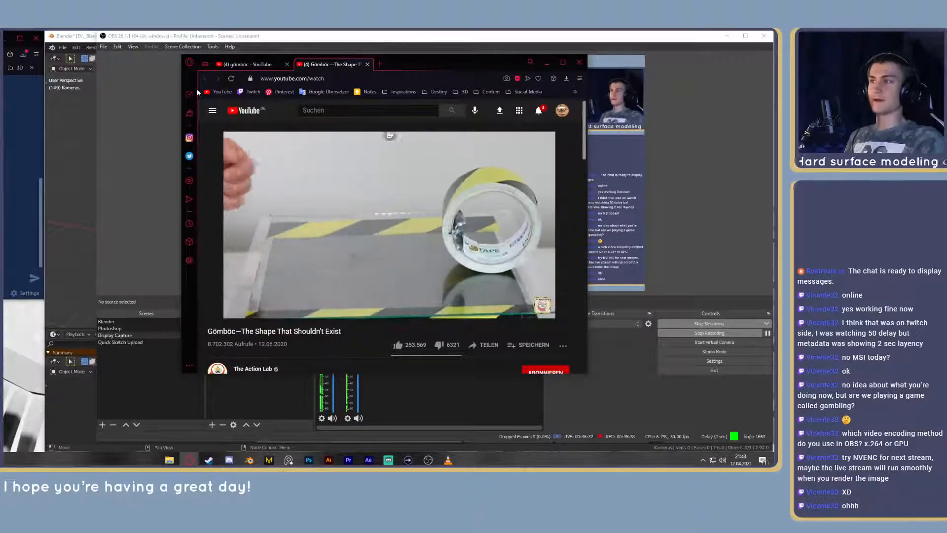
Step: Return to the gömböc search results, close the Gömböc video, and briefly open "Incredibly Satisfying Sphericons" in a new tab
left_click(248, 65)
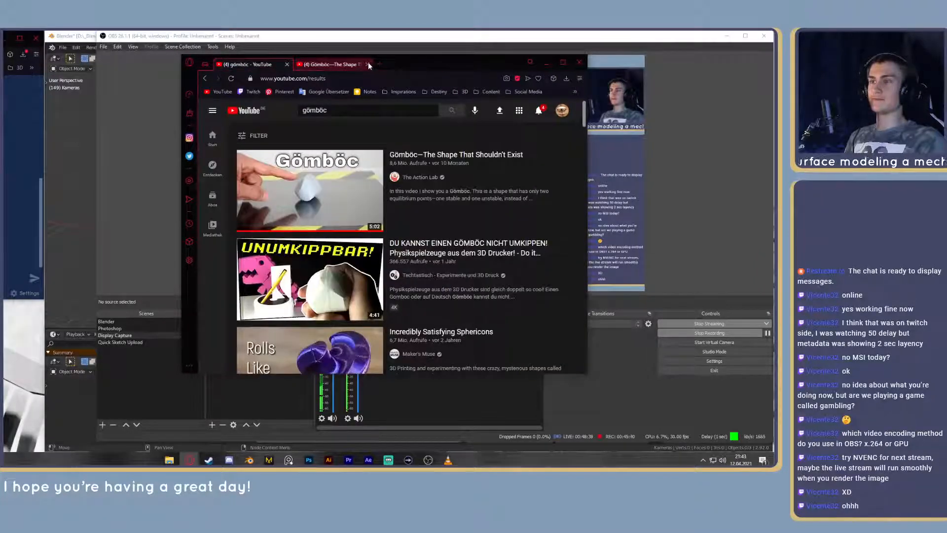
left_click(368, 65)
scroll(388, 252, "down", 3)
middle_click(477, 213)
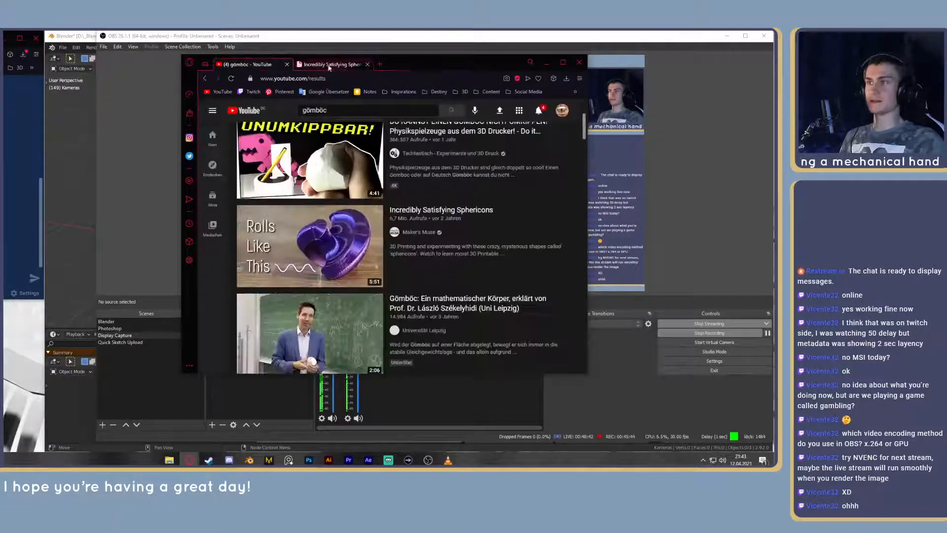
left_click(368, 65)
scroll(376, 217, "up", 3)
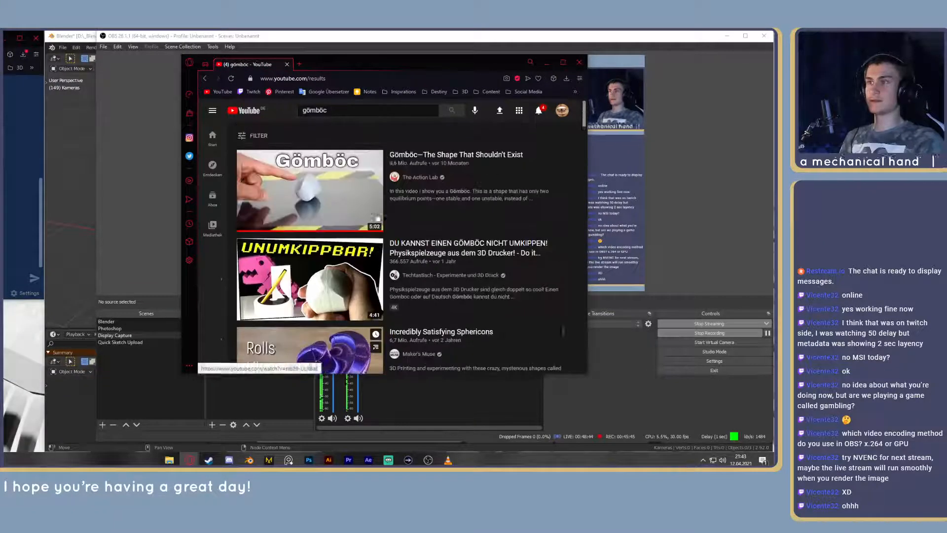
left_click(410, 177)
scroll(302, 213, "down", 5)
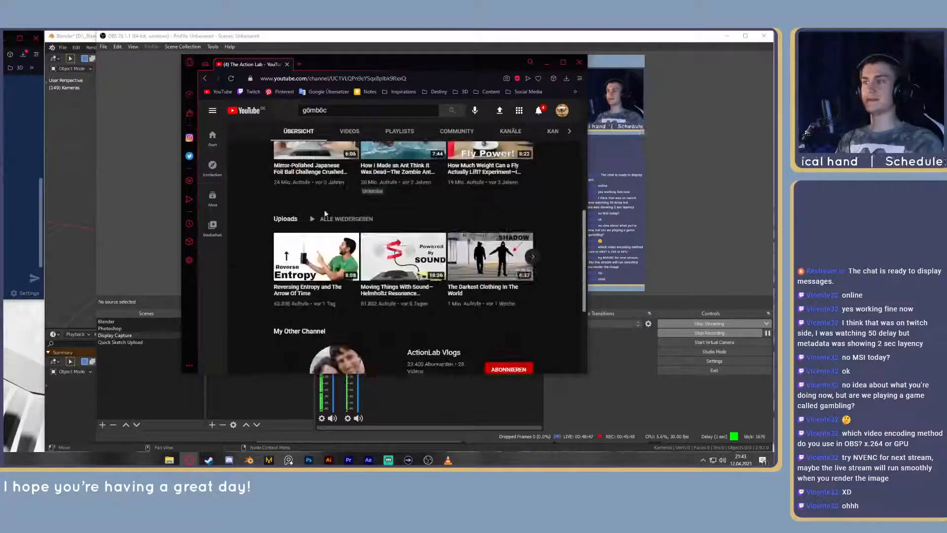
scroll(350, 191, "up", 5)
scroll(273, 213, "down", 10)
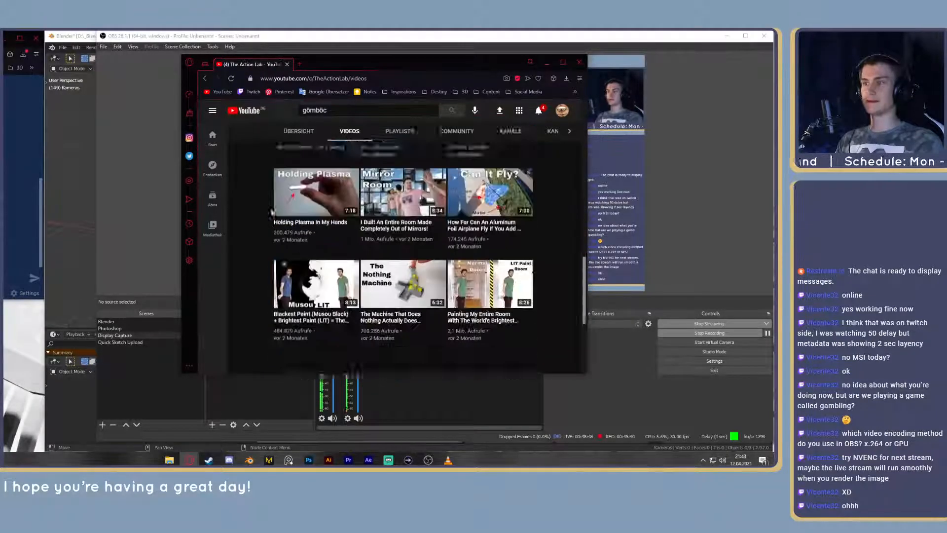
Step: Search YouTube for "action lab sphericons" and play "Sphericon—The Shape That Meanders Instead of Rolls", skipping the advertisement
left_click(340, 110)
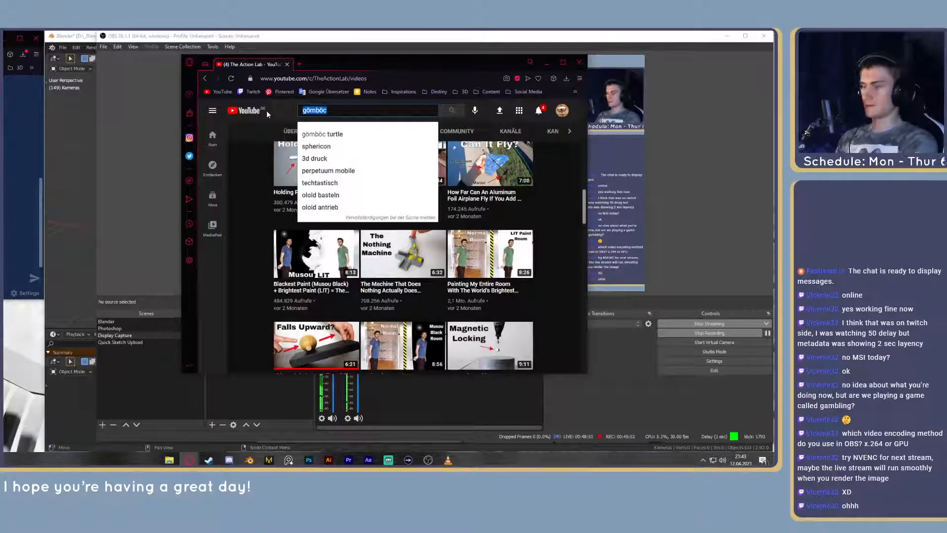
type("action l")
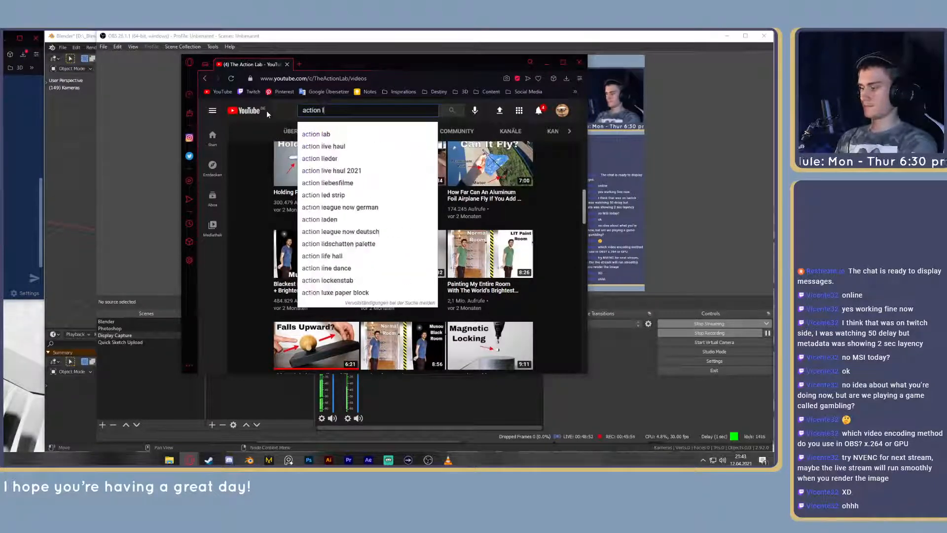
type("ab spherico")
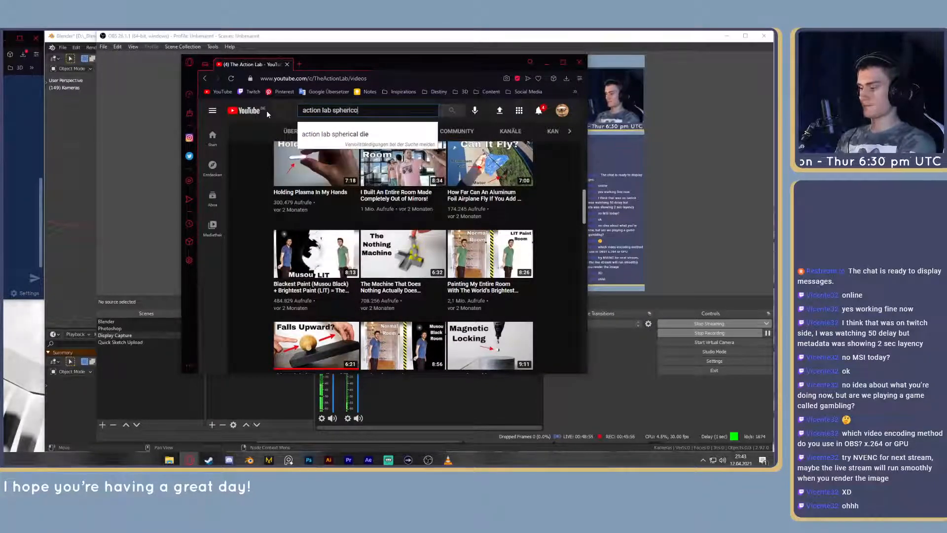
type("ns")
key("Return")
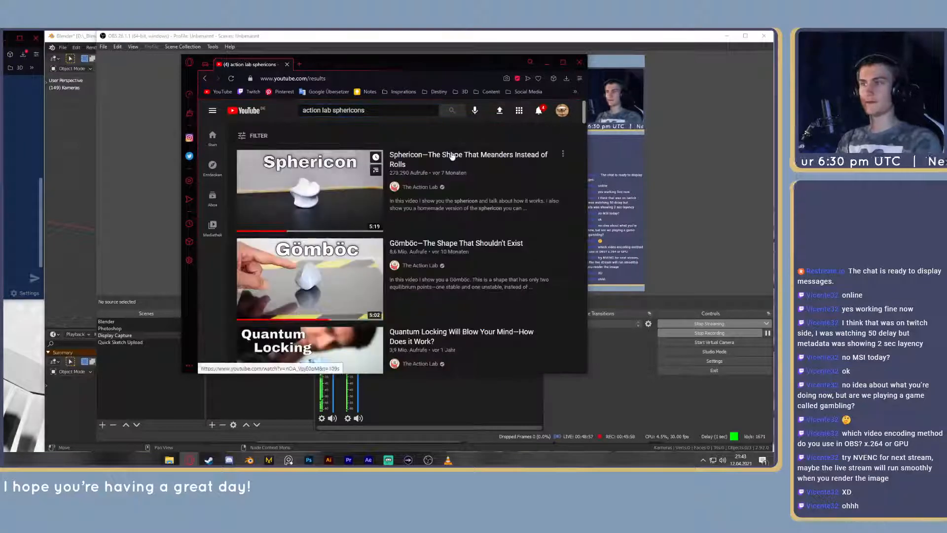
left_click(452, 155)
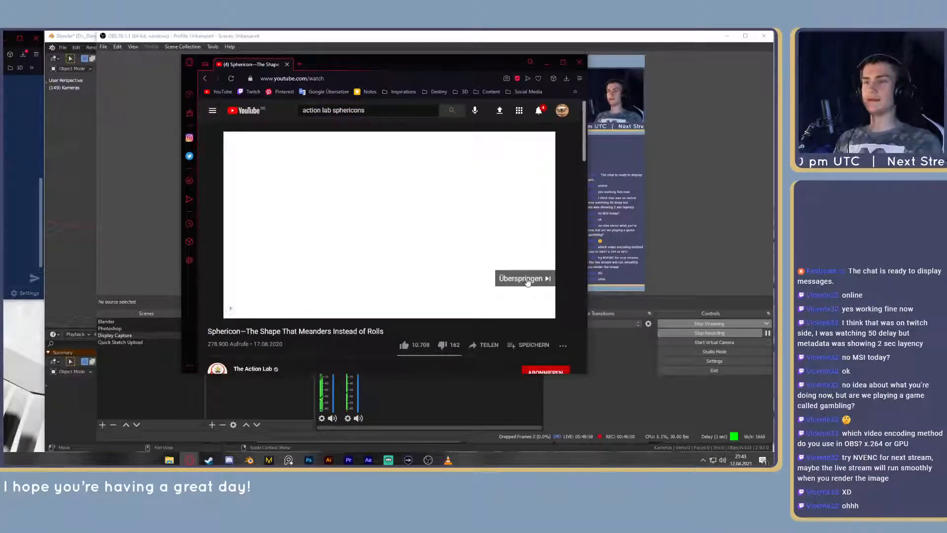
left_click(526, 278)
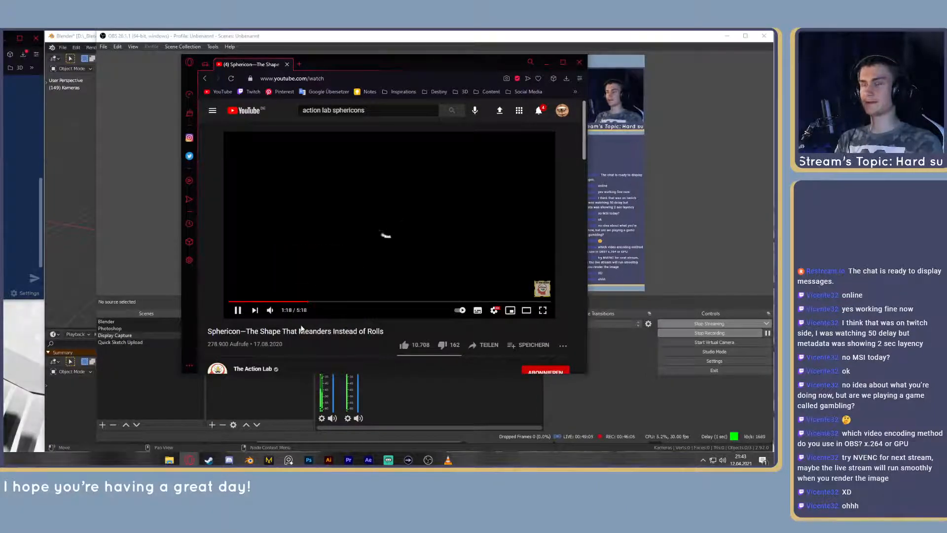
Step: Mute the sphericon video, rewind it by a few seconds, and skip ahead to about 3:20
left_click(271, 311)
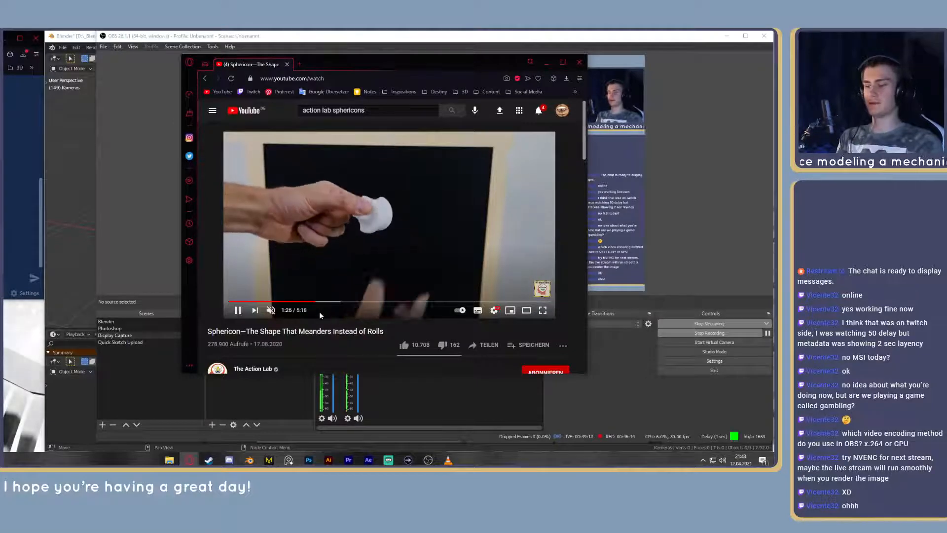
key("Left")
key("Left")
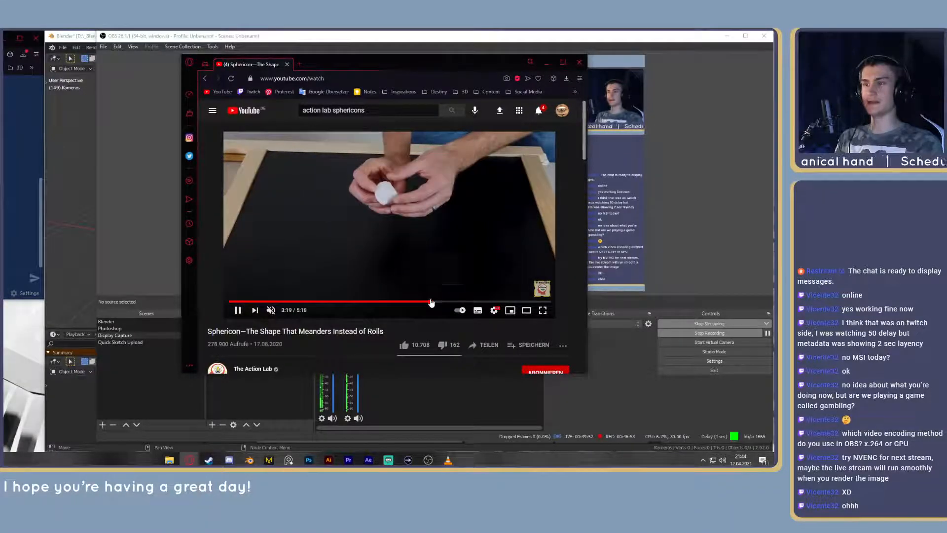
left_click(436, 301)
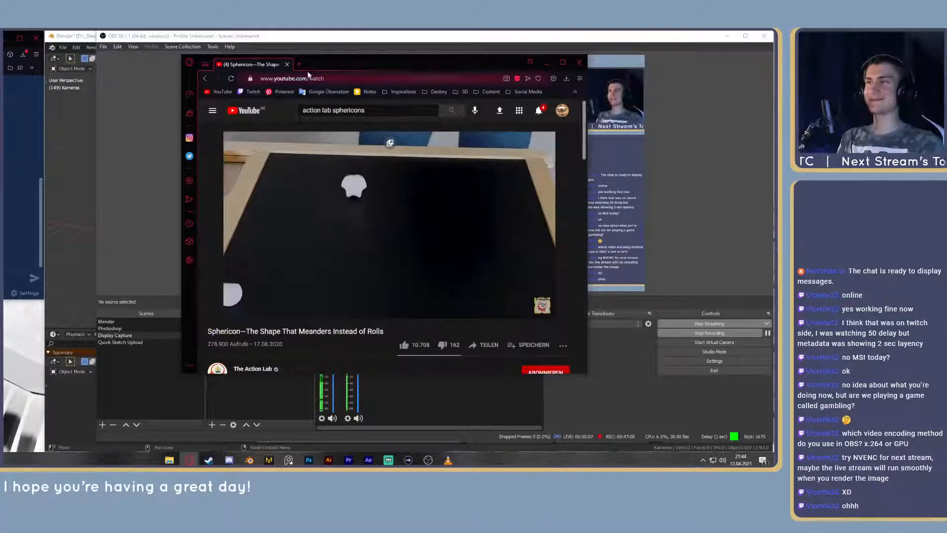
Step: Open the Thingiverse "Sphericons" page in a new browser tab and look over its model pictures
key("ctrl+t")
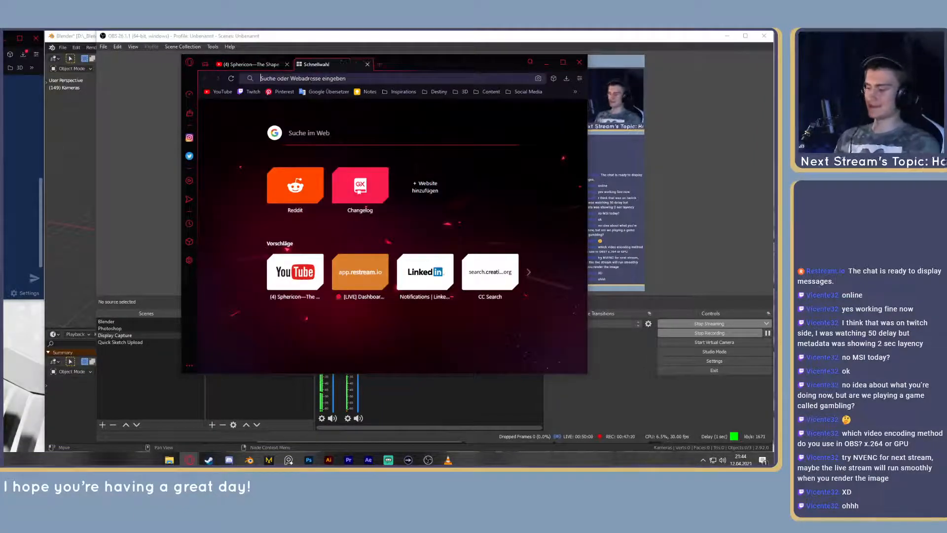
type("sp")
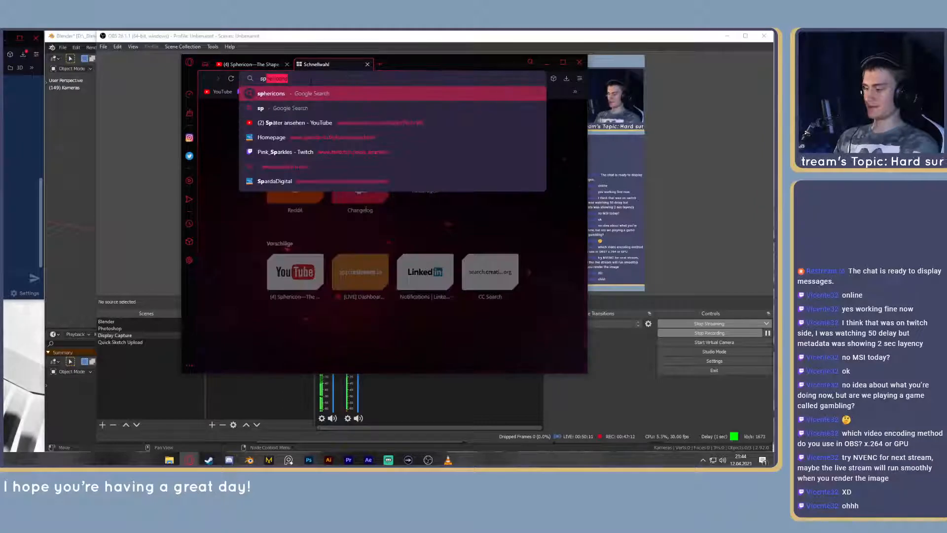
type("hericons 3")
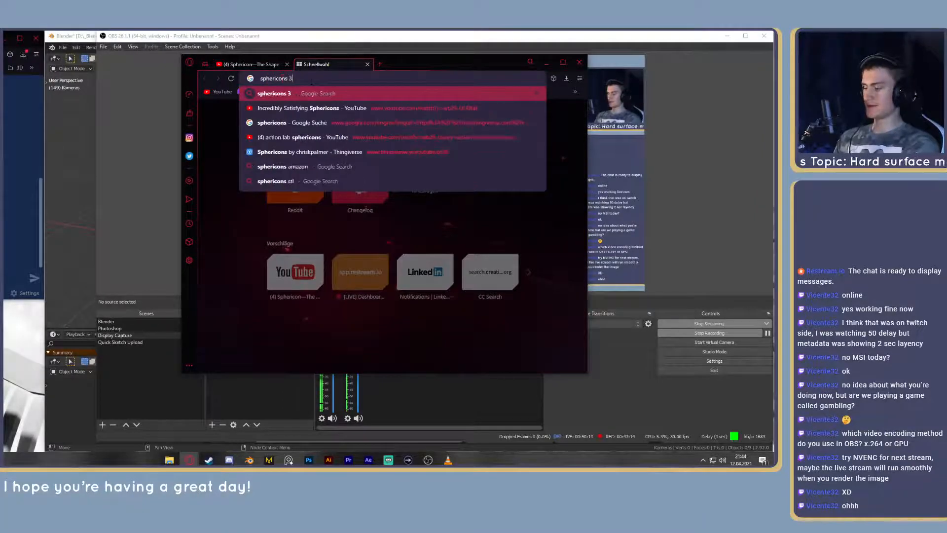
type("d")
left_click(296, 108)
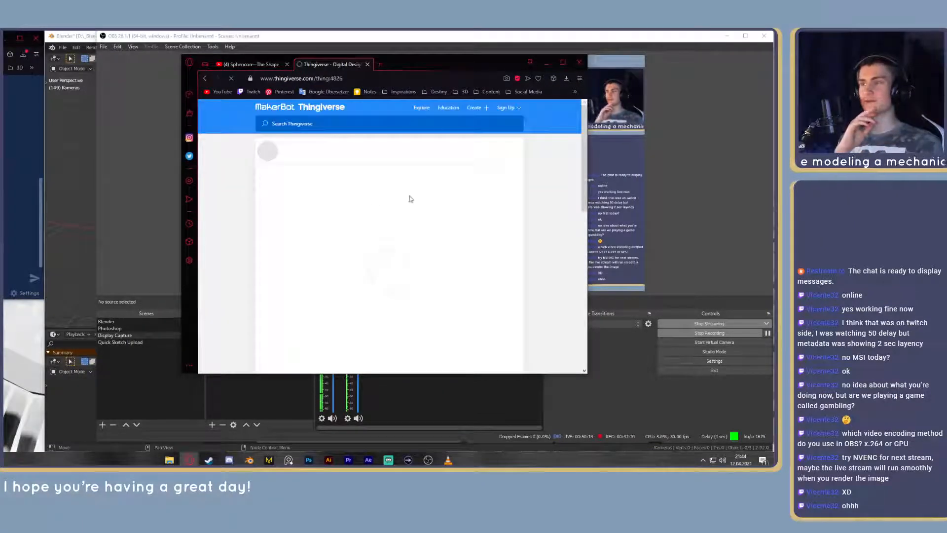
scroll(308, 247, "down", 2)
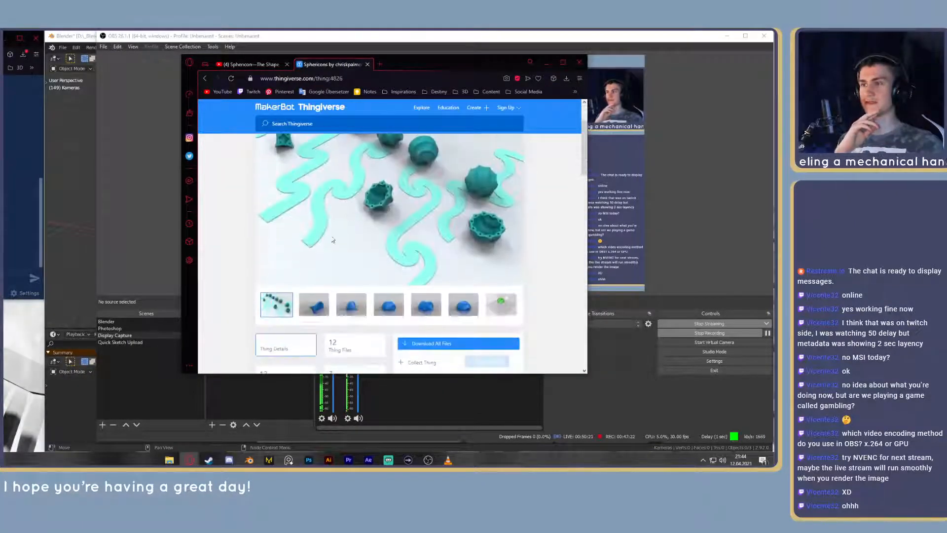
scroll(306, 249, "up", 2)
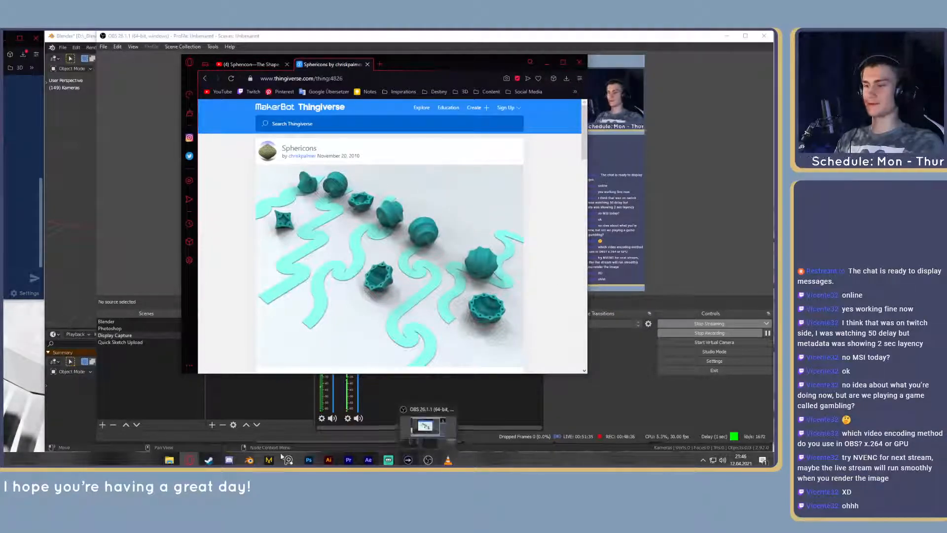
Step: Switch to Blender and undo the last two changes in the scene
left_click(248, 460)
middle_click_drag(275, 226, 327, 195)
key("ctrl+z")
key("ctrl+z")
scroll(372, 217, "down", 5)
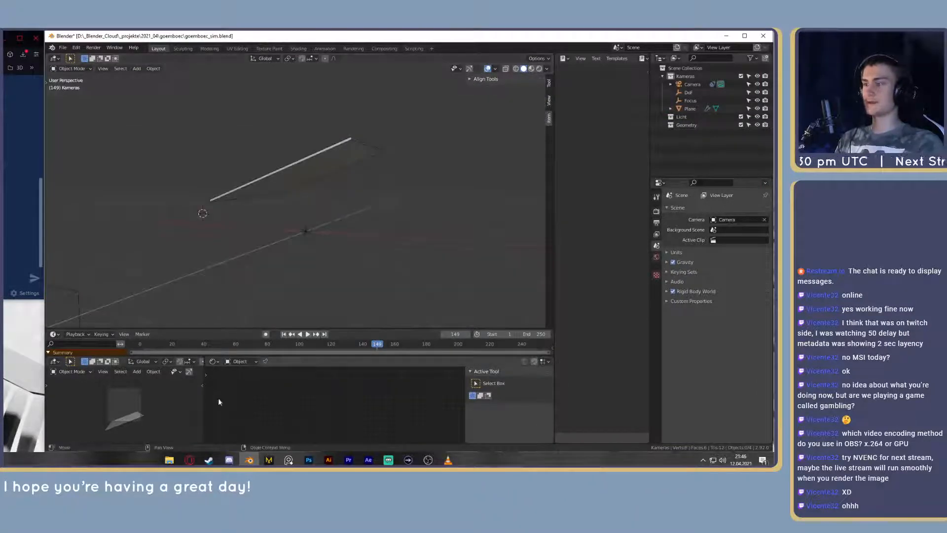
Step: Import DecaSphericon_mm.stl from the Sphericons folder into the scene
left_click(169, 460)
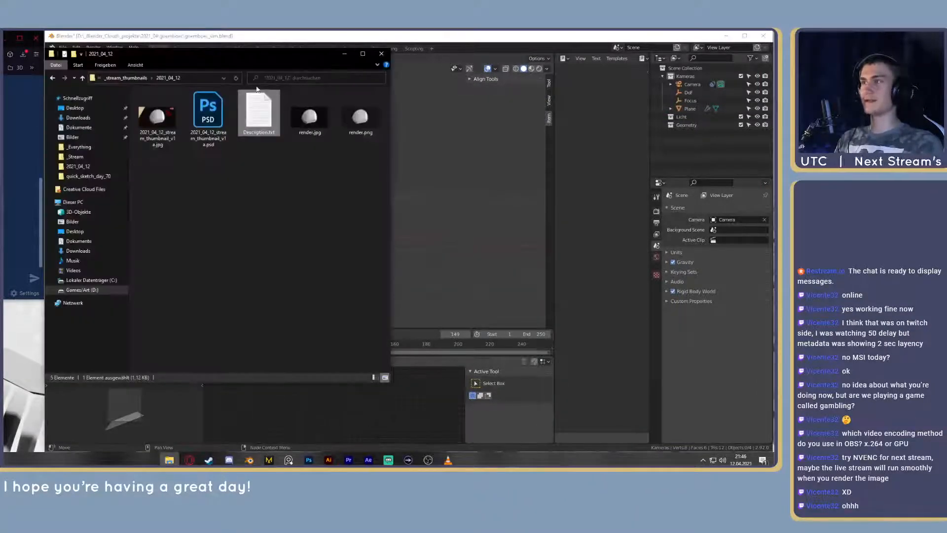
left_click(344, 54)
left_click(63, 47)
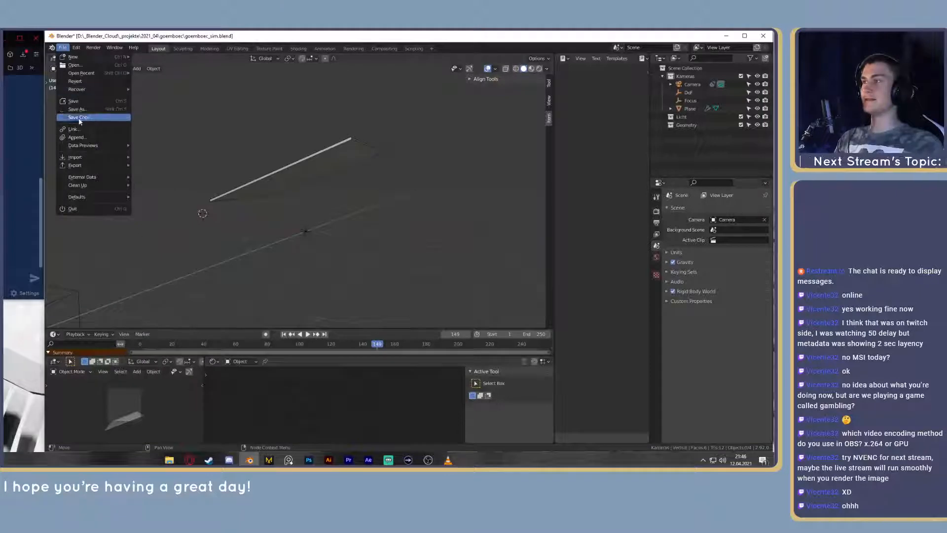
mouse_move(89, 157)
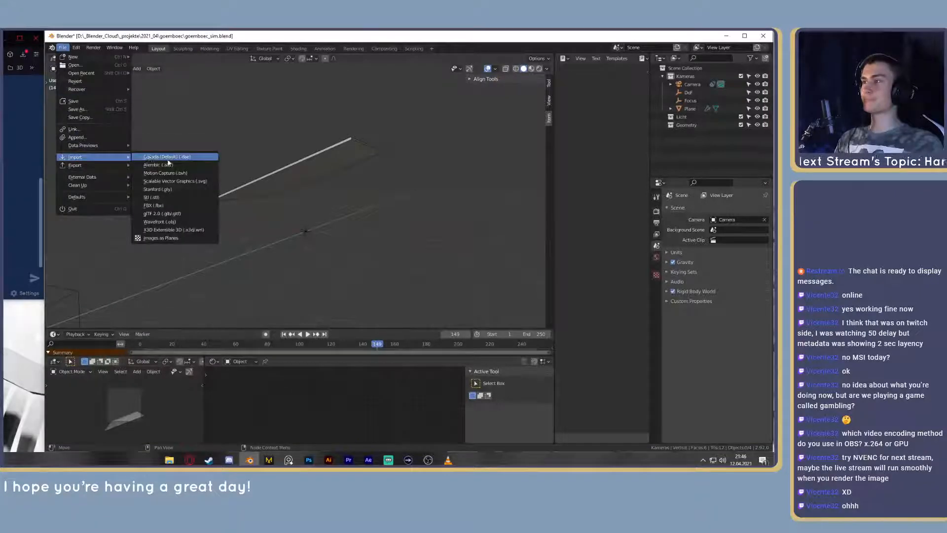
left_click(152, 197)
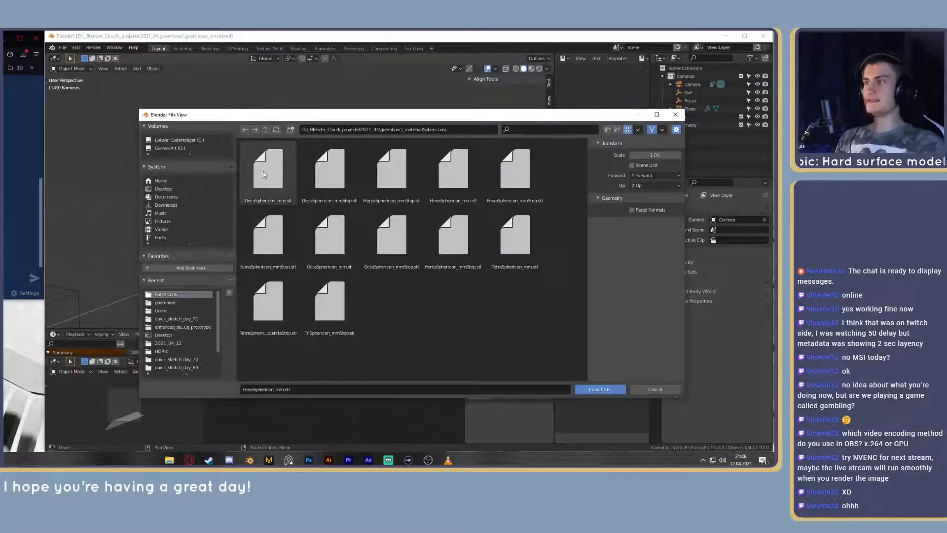
left_click(283, 170)
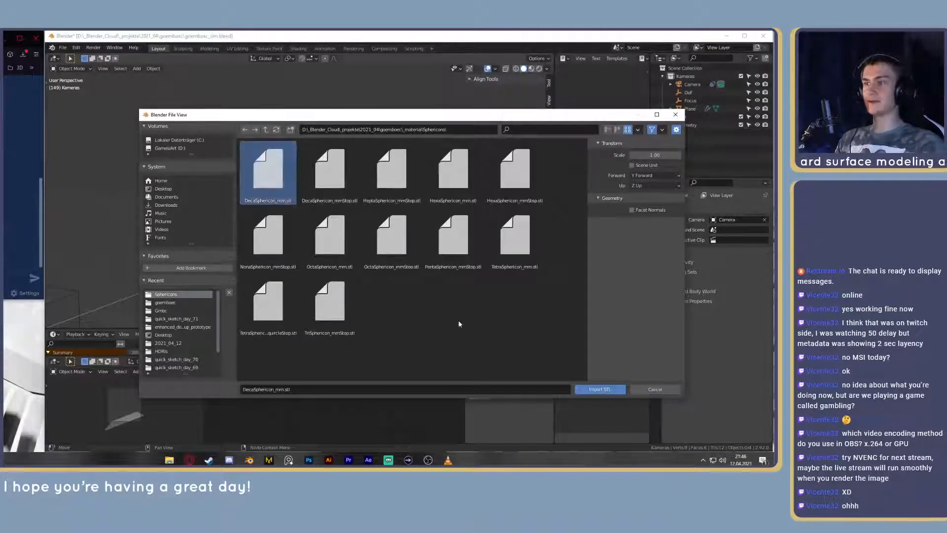
left_click(599, 389)
Step: Select matching faces in two opposite notches of the decasphericon half and snap the 3D cursor to the selection
middle_click_drag(392, 216, 316, 312)
scroll(296, 265, "up", 3)
key("Tab")
scroll(314, 211, "up", 3)
left_click(296, 303)
left_click(291, 302, "shift")
middle_click_drag(323, 170, 322, 271, "shift")
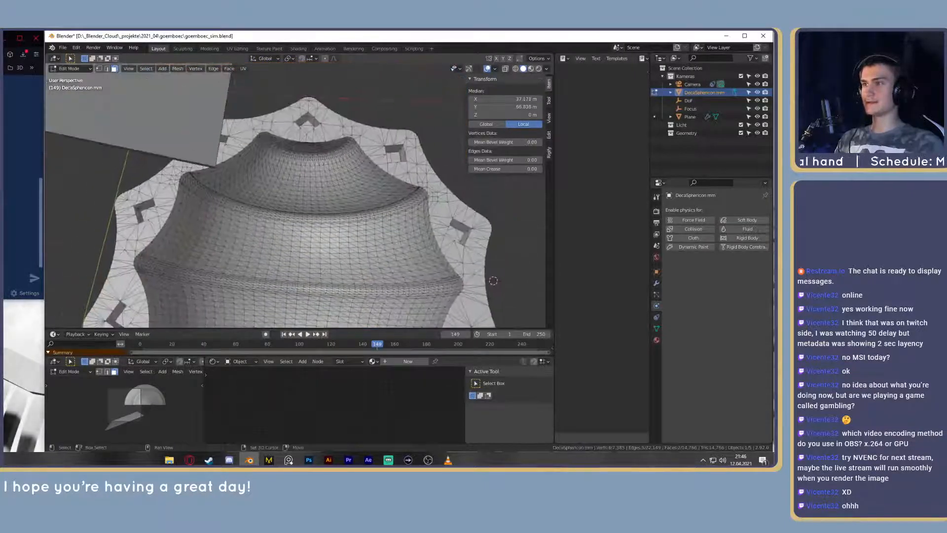
left_click(307, 140, "shift")
left_click(309, 139, "shift")
scroll(309, 143, "down", 4)
middle_click_drag(360, 230, 392, 218)
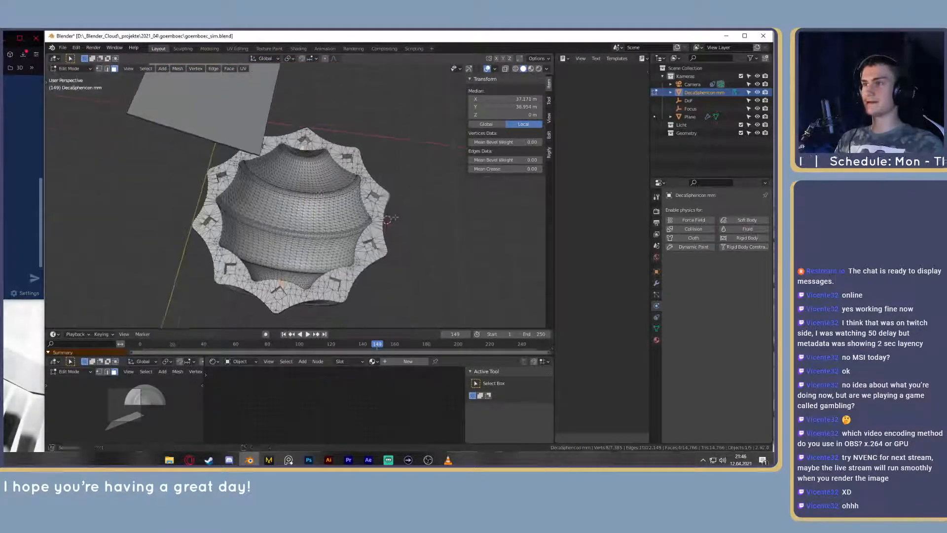
key("shift+s")
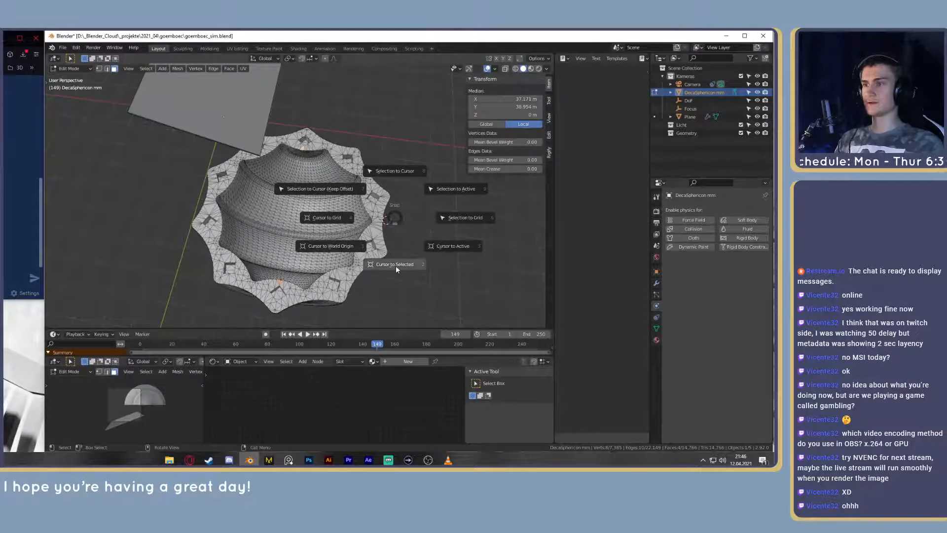
left_click(395, 265)
Step: Leave mesh editing and duplicate the decasphericon half in place
key("Tab")
key("shift+d")
key("r")
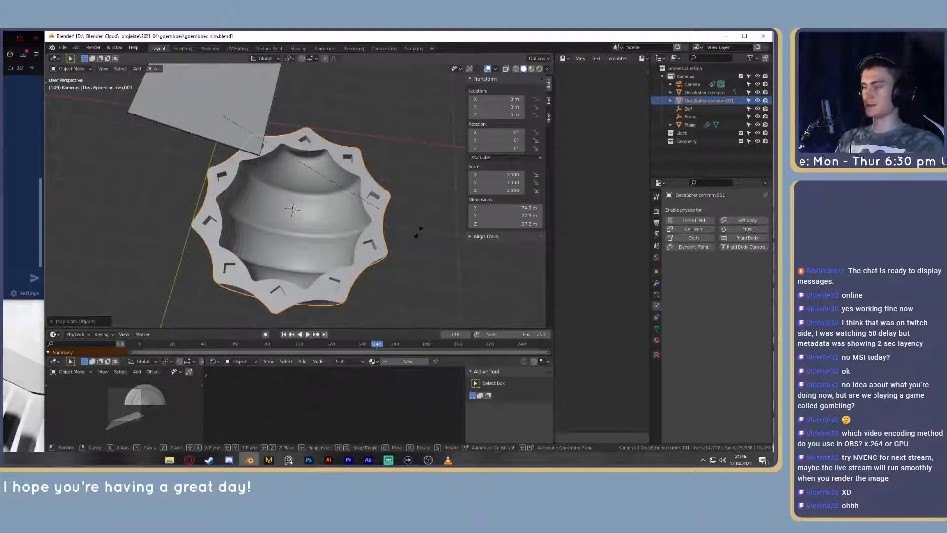
key("y")
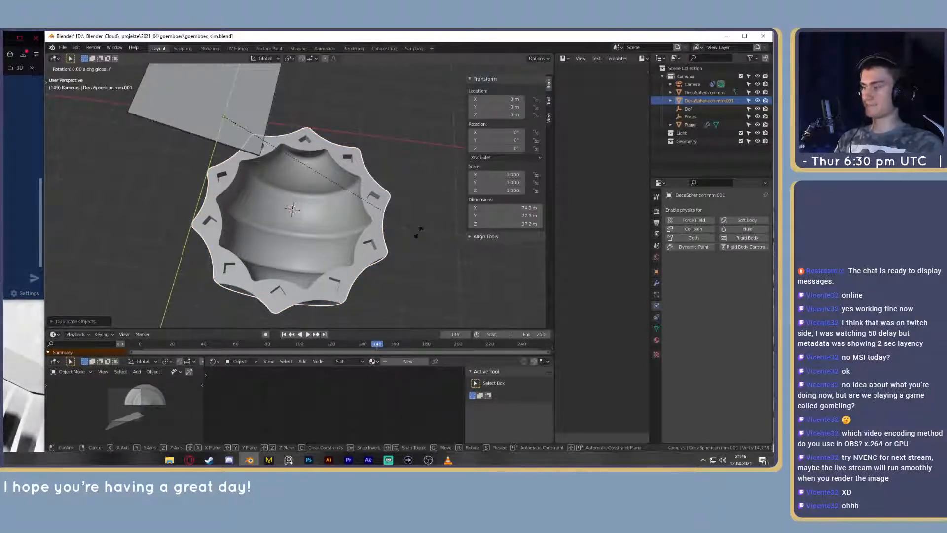
type("180")
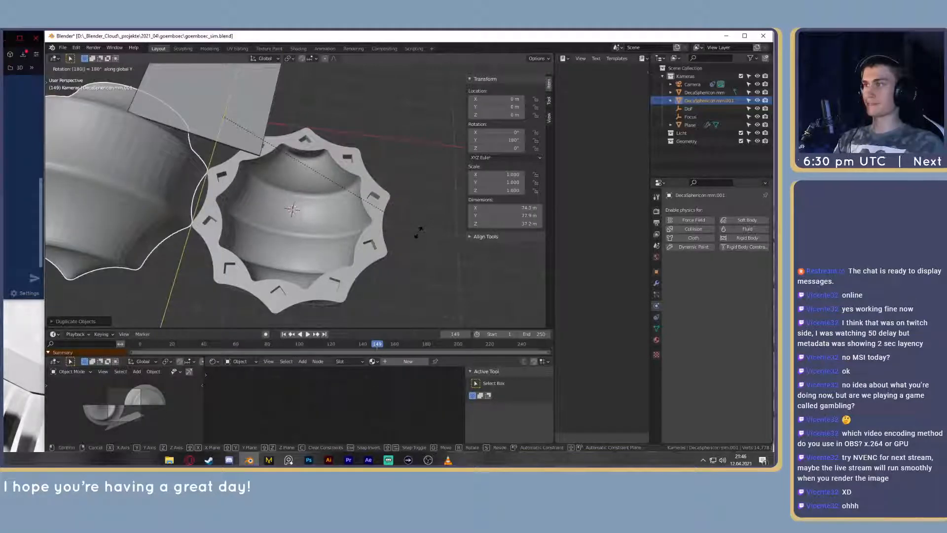
key("Escape")
Step: Set the pivot point to the 3D cursor and rotate the duplicated half 180° about the Y axis
left_click(290, 59)
left_click(306, 77)
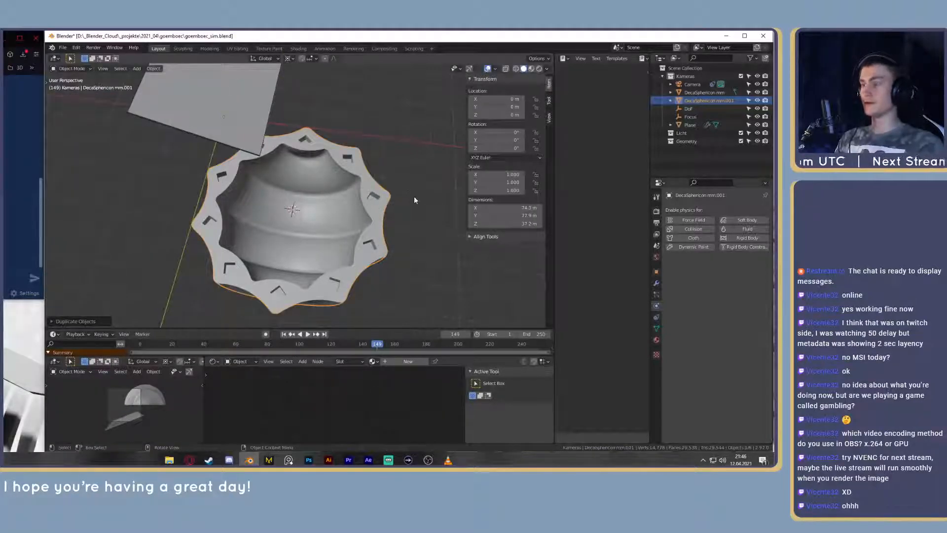
type("ry180")
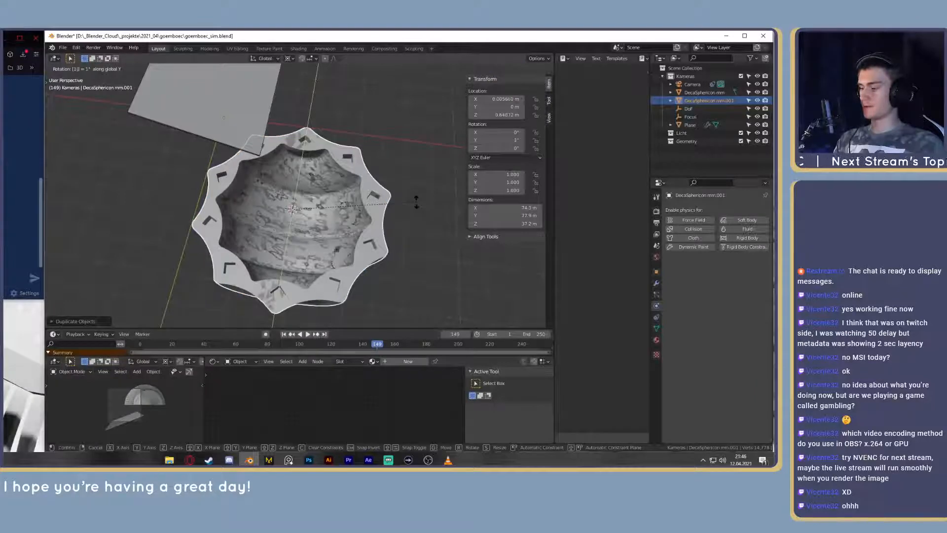
key("Return")
mouse_move(413, 258)
middle_mouse_down()
mouse_move(359, 212)
mouse_move(372, 211)
mouse_move(345, 238)
mouse_move(421, 242)
mouse_move(359, 237)
mouse_move(370, 232)
mouse_move(413, 253)
middle_mouse_up()
Step: Switch to OBS and make the Blender scene the active stream scene
left_click(428, 460)
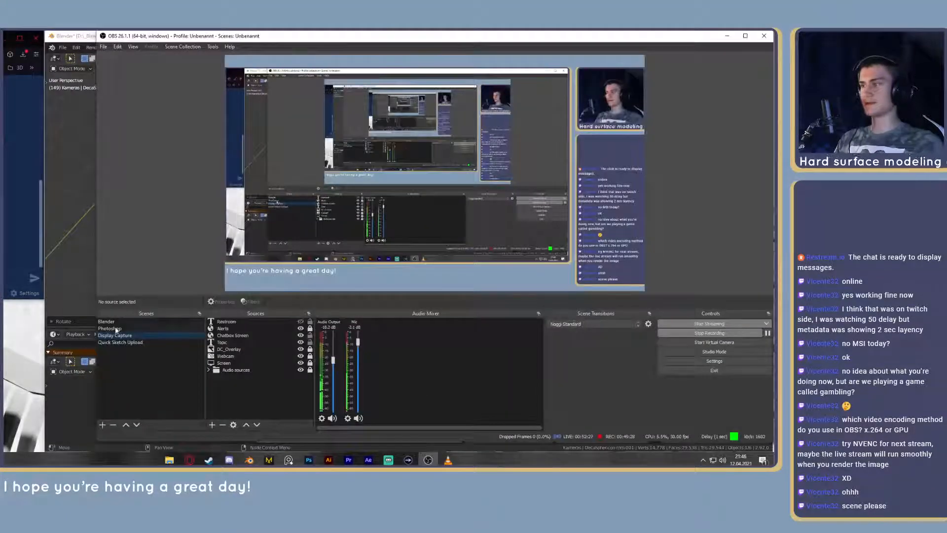
left_click(108, 322)
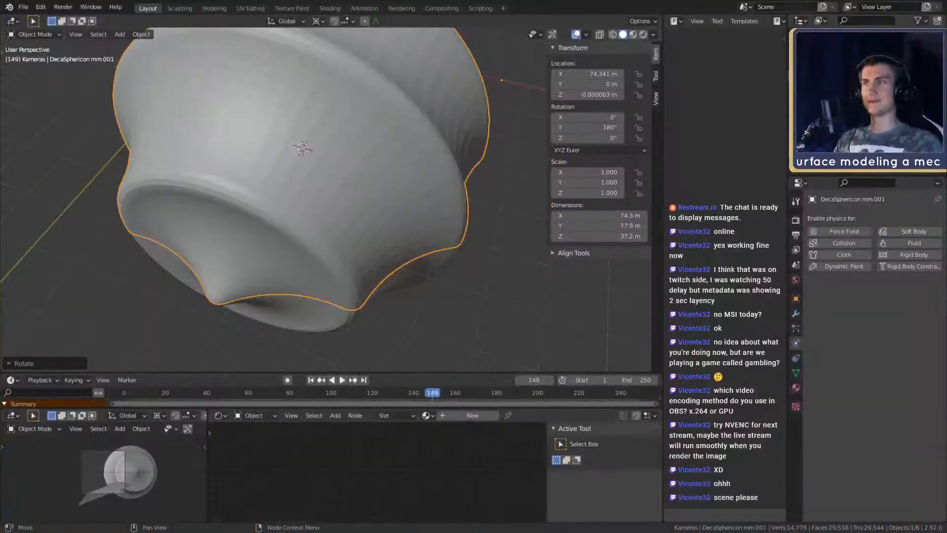
Step: In Blender, rotate the duplicated half about 35.5° around the Z axis to line its ridges up with the other half
middle_click_drag(365, 246, 391, 258)
middle_click_drag(475, 271, 496, 267)
key("r")
key("z")
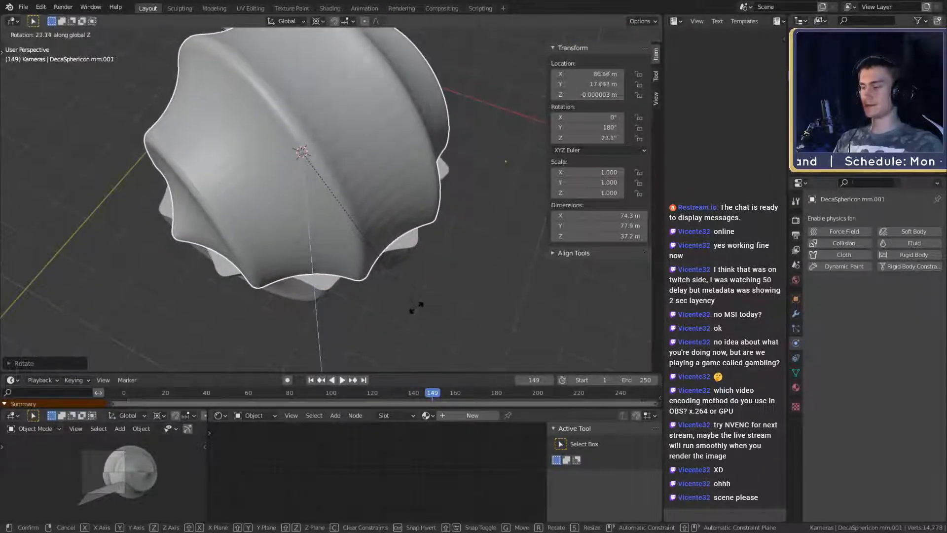
type("33")
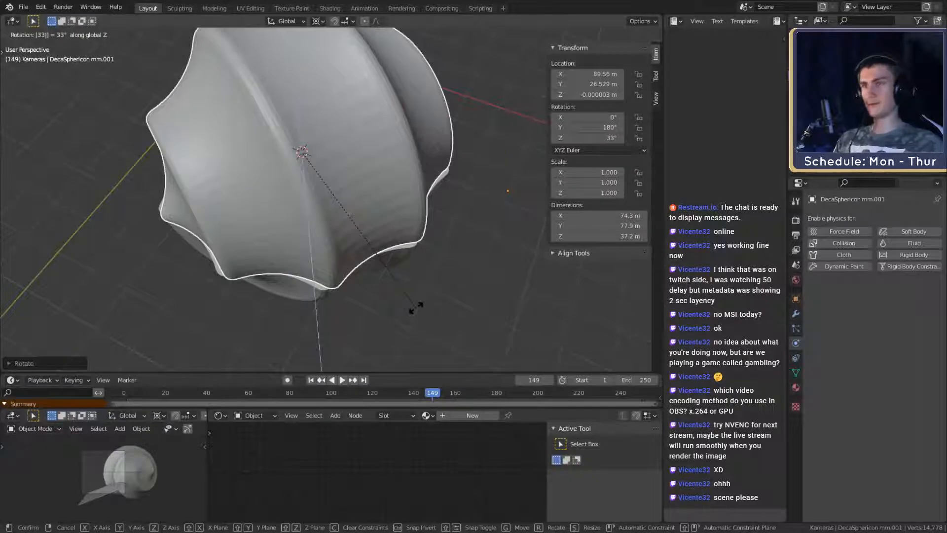
key("BackSpace")
key("BackSpace")
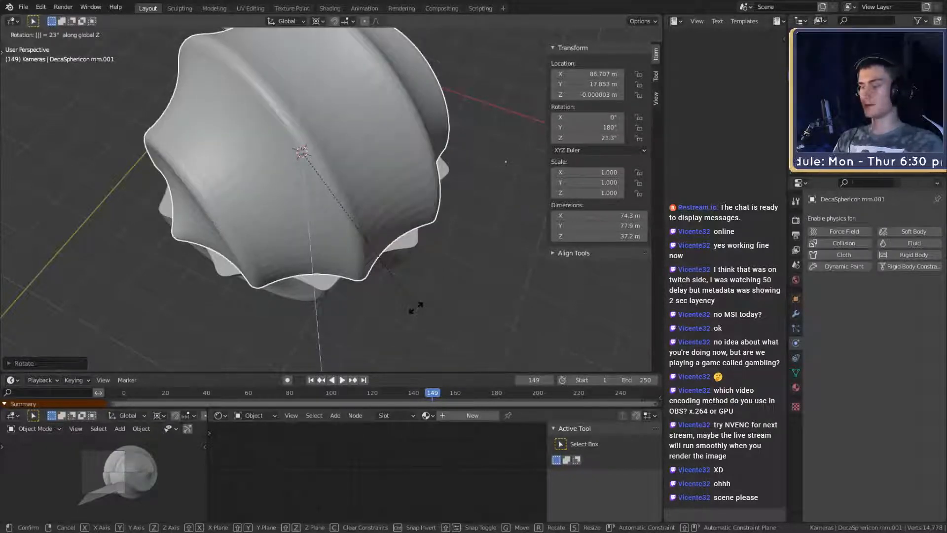
type("30")
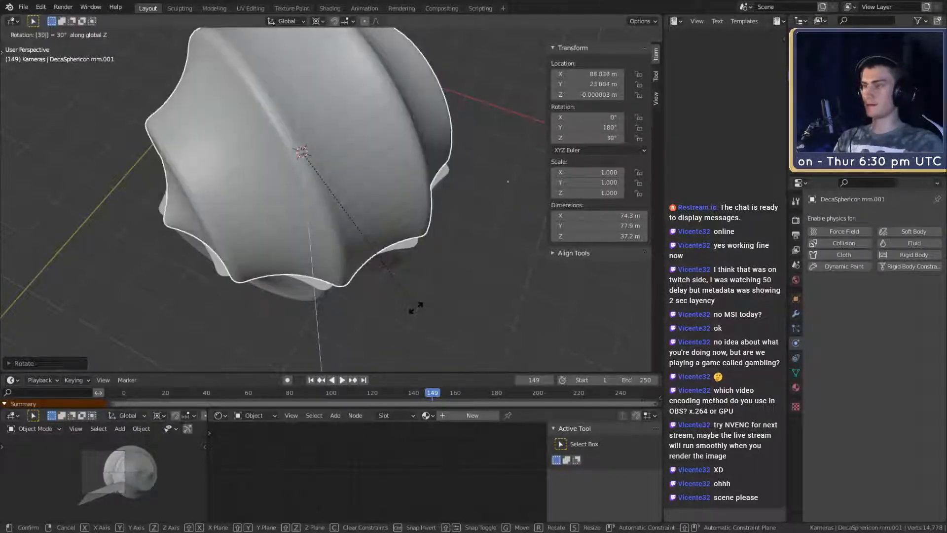
key("BackSpace")
key("BackSpace")
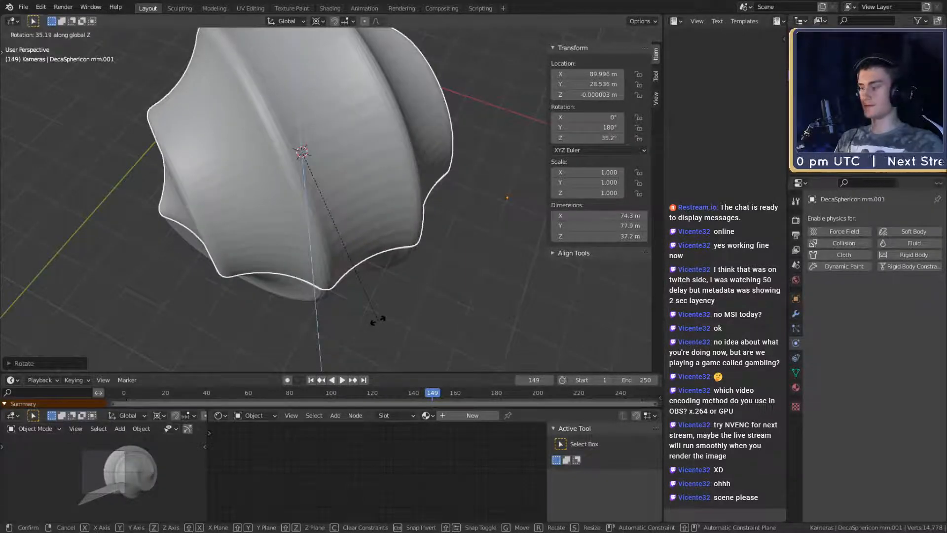
type("35")
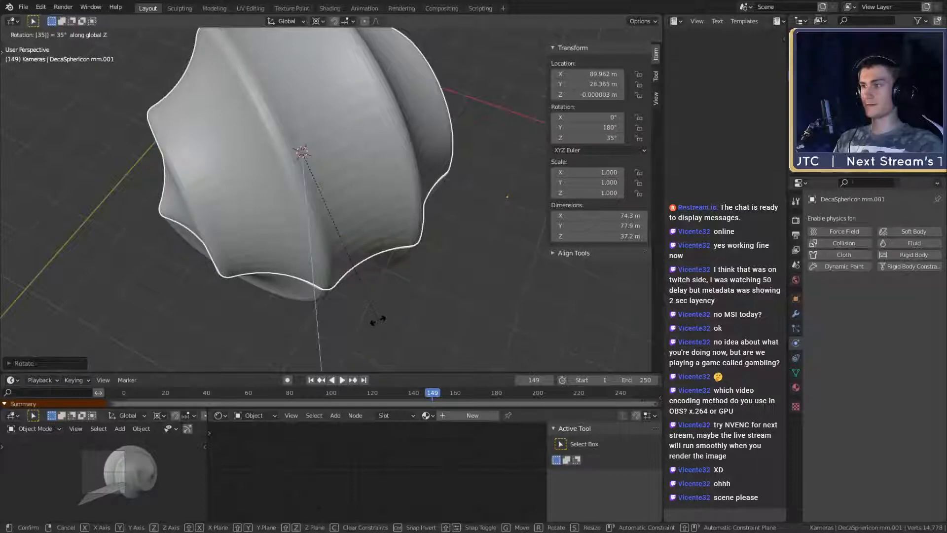
key("BackSpace")
key("BackSpace")
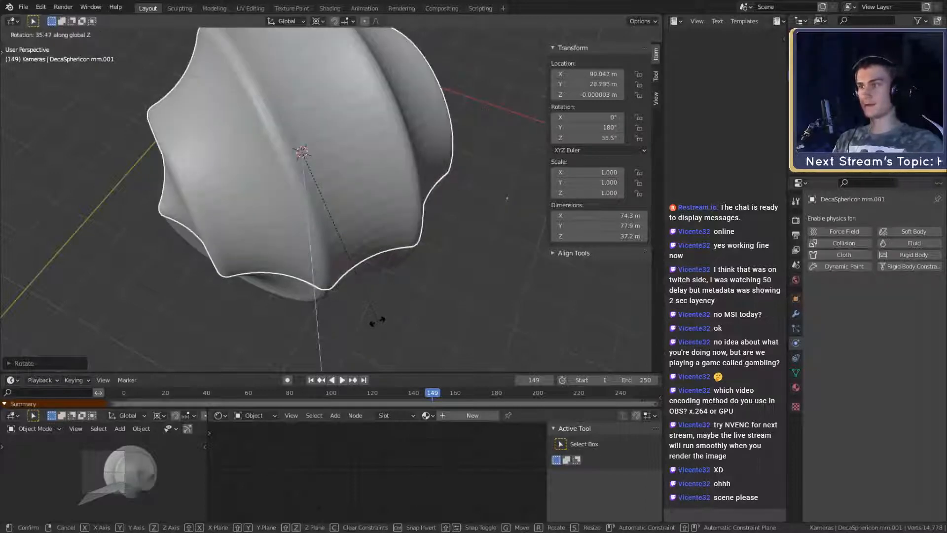
left_click(373, 310)
Step: Fine-tune the duplicated half's rotation about the Z axis to about 36° so its ridges meet the other half
scroll(368, 231, "up", 5)
middle_click_drag(372, 181, 378, 207, "shift")
scroll(378, 206, "up", 1)
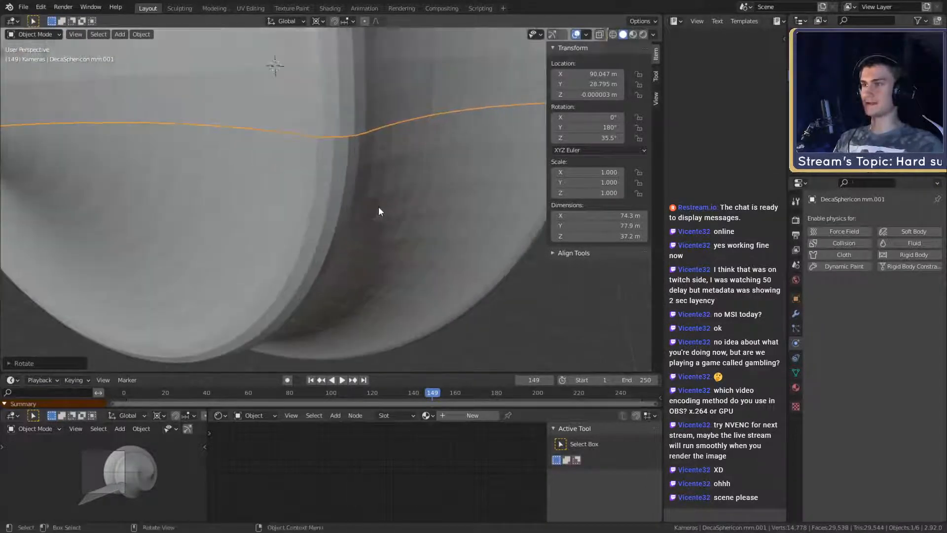
key("r")
right_click(432, 209)
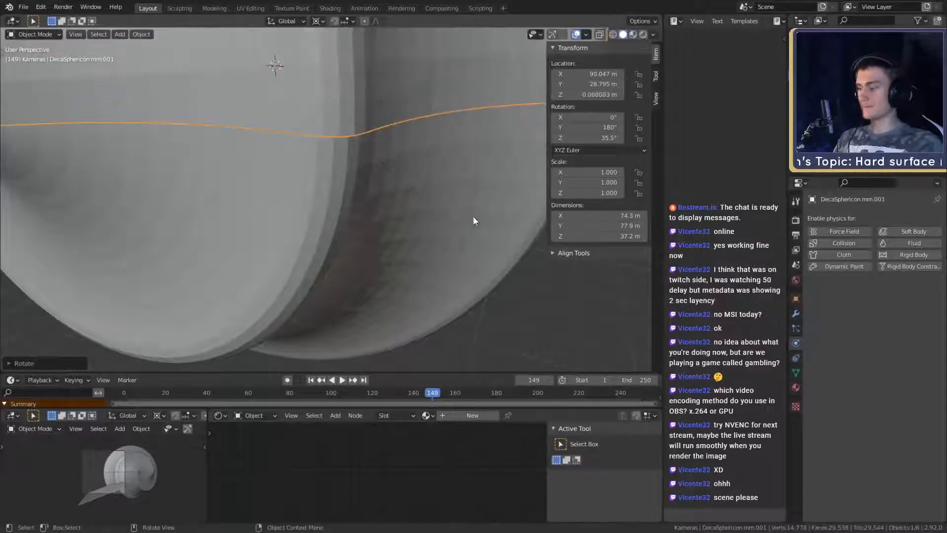
key("r")
key("z")
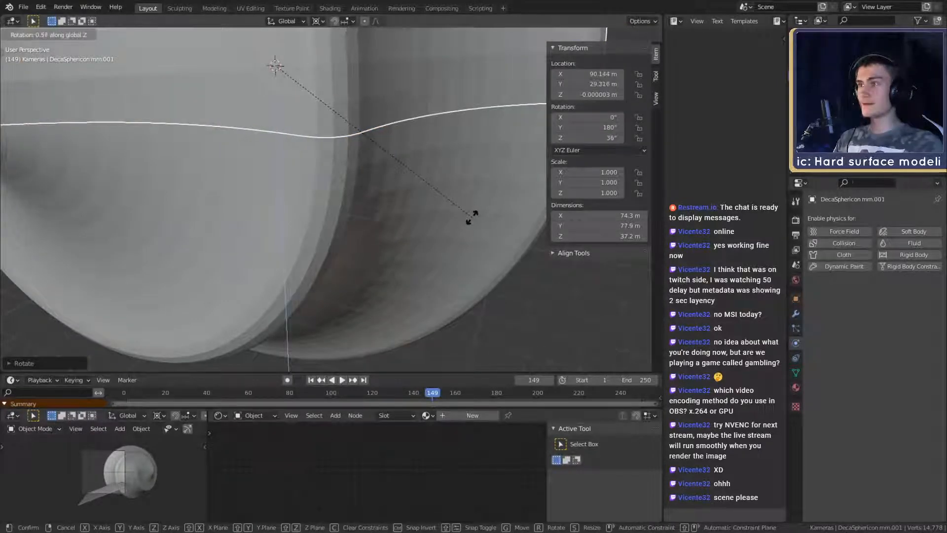
right_click(468, 215)
scroll(425, 148, "up", 4)
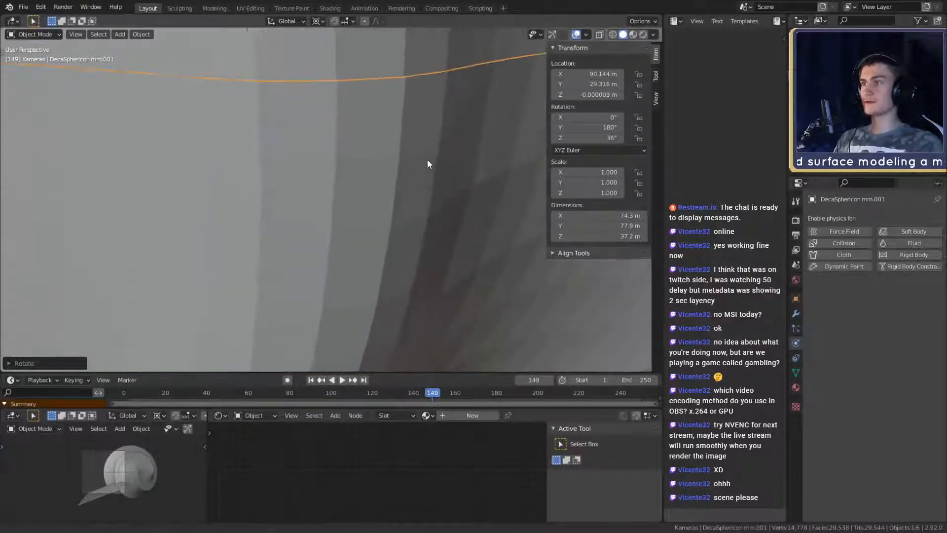
key("r")
key("z")
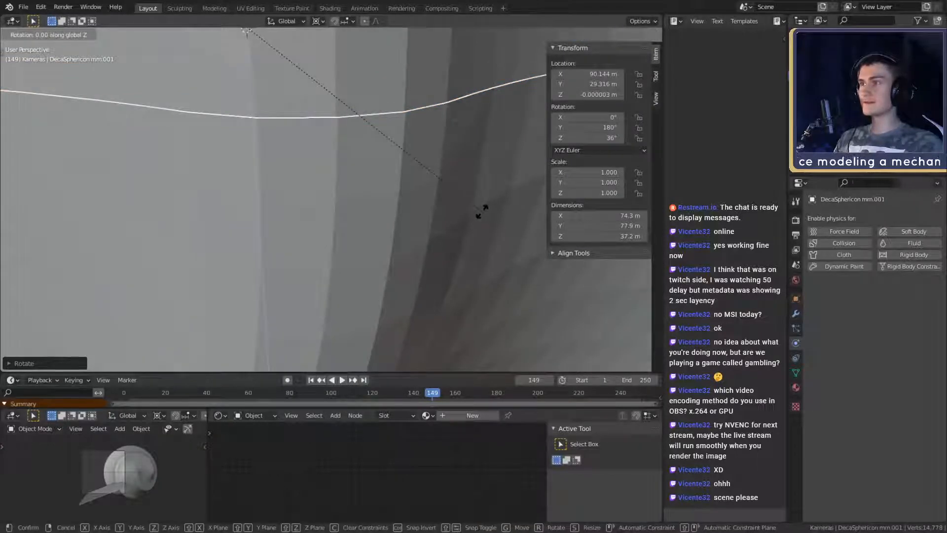
right_click(487, 211)
scroll(460, 200, "down", 8)
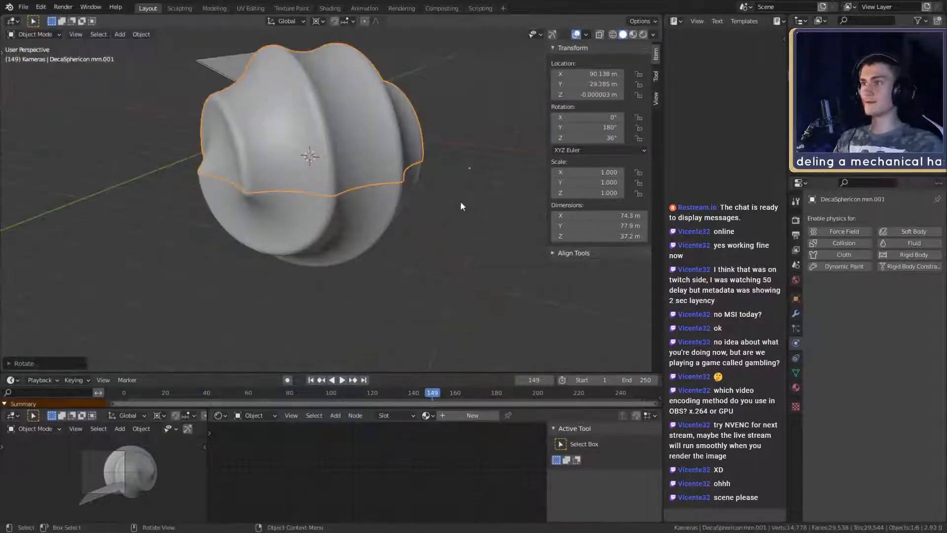
Step: Add the other decasphericon half to the selection and join both halves into one object
scroll(436, 214, "up", 4)
left_click(373, 255, "shift")
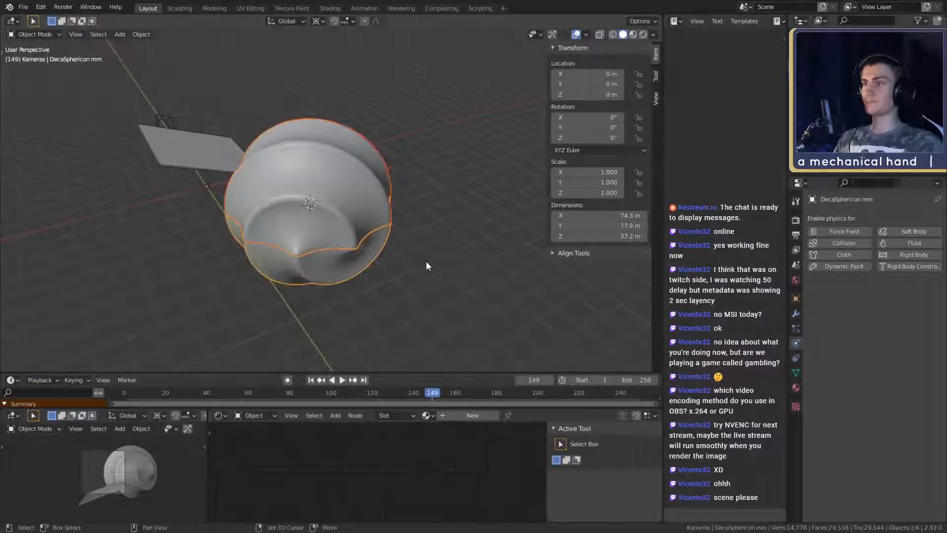
key("ctrl+j")
scroll(414, 259, "up", 3)
middle_click_drag(412, 262, 449, 256, "shift")
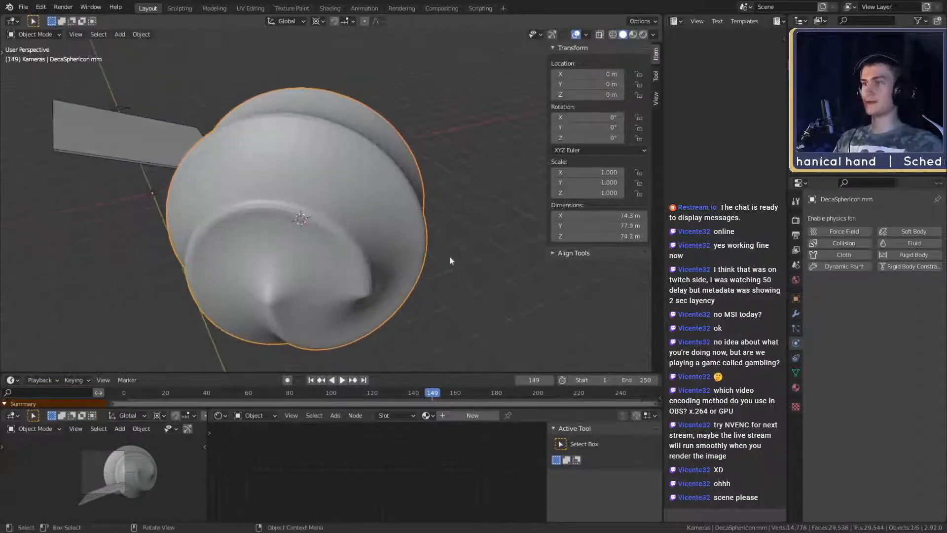
Step: Snap the 3D cursor to the centre of the joined mesh and set the object's origin to the 3D cursor
key("Tab")
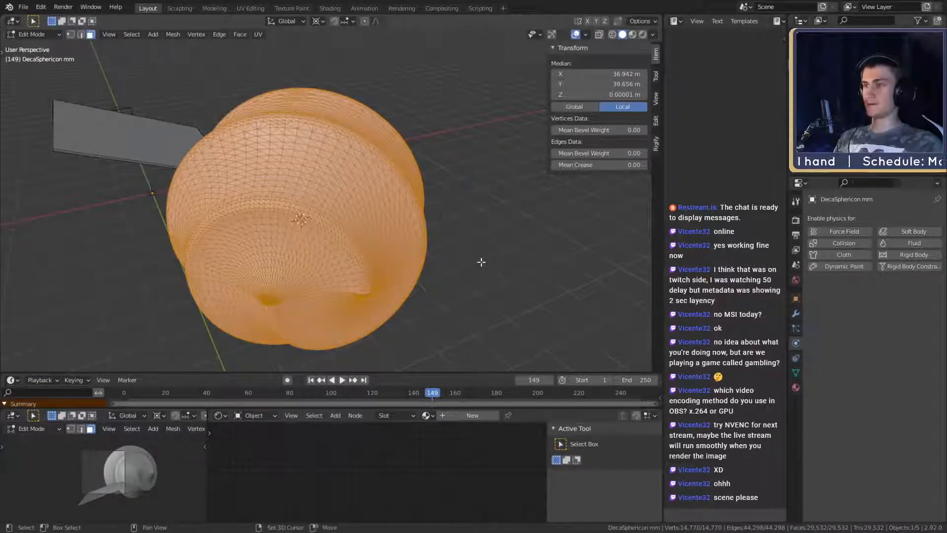
key("shift+s")
left_click(475, 311)
key("Tab")
left_click(141, 34)
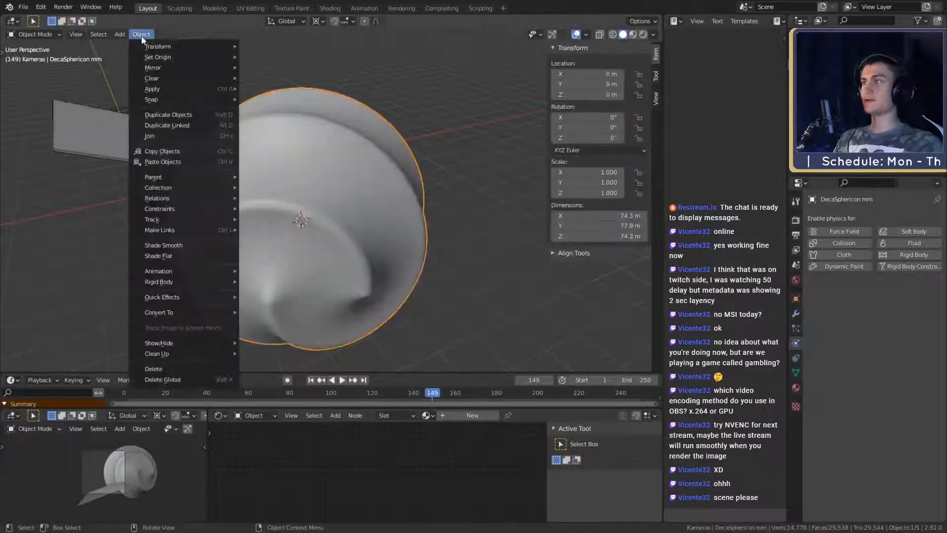
mouse_move(158, 57)
left_click(280, 79)
middle_click_drag(280, 78, 397, 197)
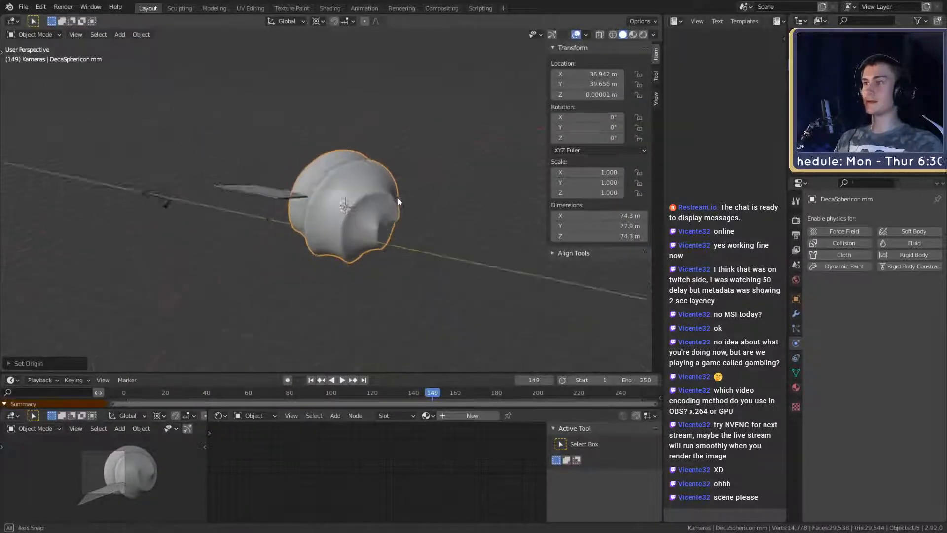
Step: Scale the decasphericon down uniformly to about 0.065, roughly 4.83 m wide
key("s")
left_click(351, 206)
scroll(336, 223, "up", 3)
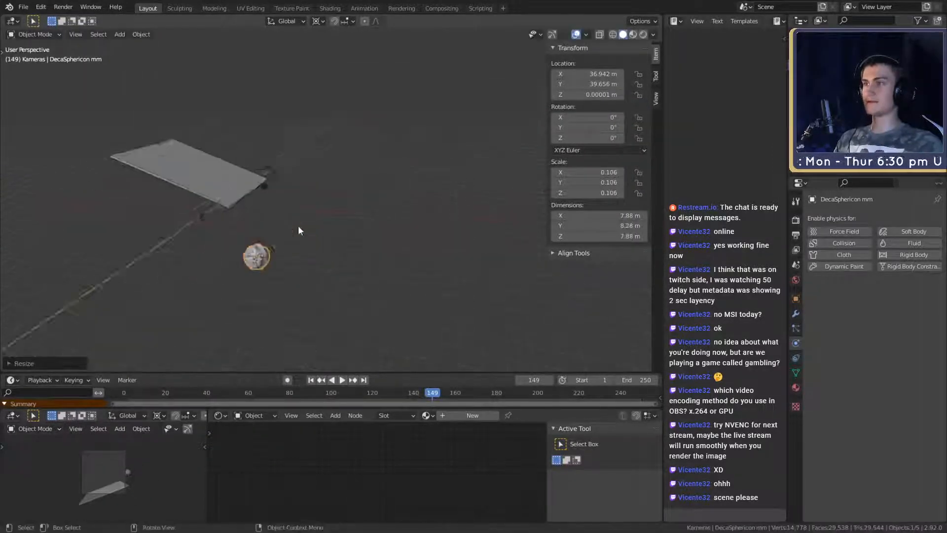
middle_click_drag(298, 230, 484, 275)
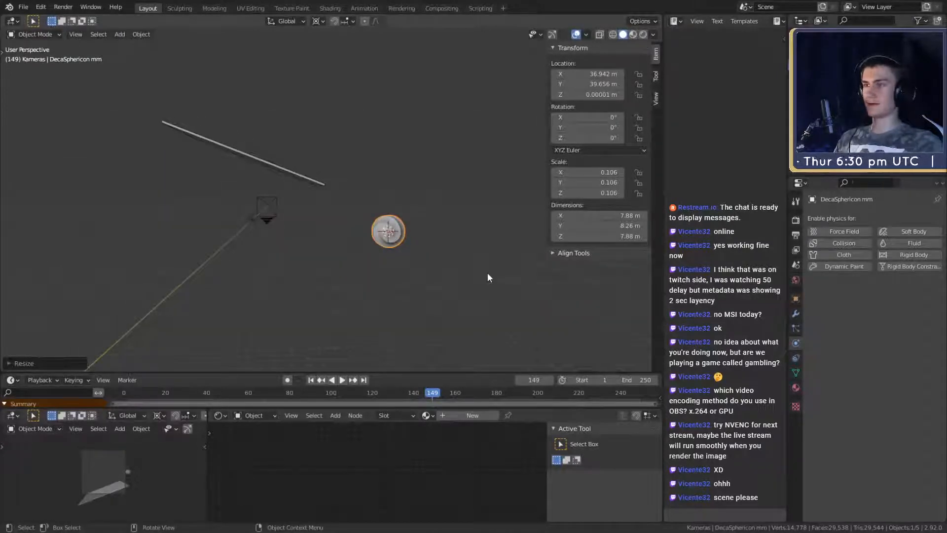
key("s")
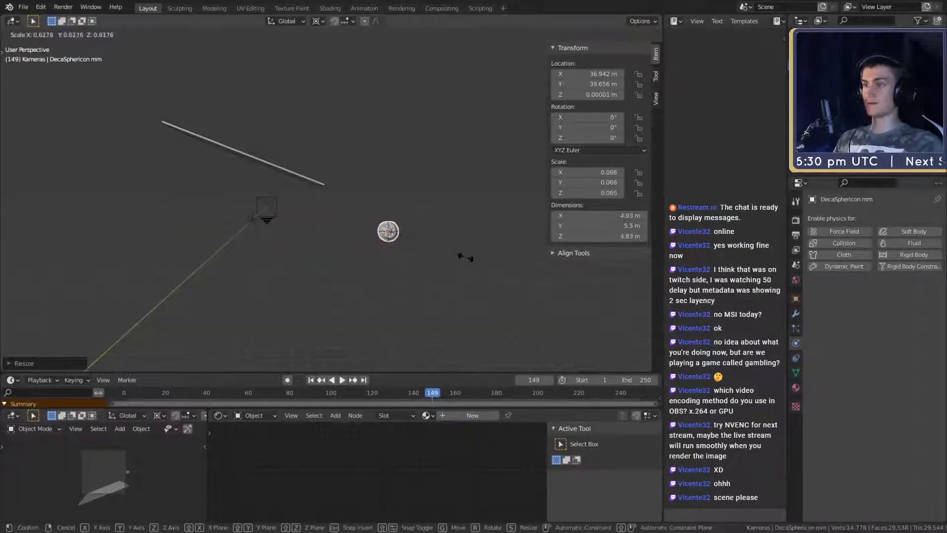
left_click(466, 258)
Step: Move the shrunken decasphericon from its distant position to just above the inclined plane
key("g")
left_click(305, 147)
middle_click_drag(299, 149, 237, 188)
key("g")
left_click(403, 177)
middle_click_drag(269, 147, 310, 189, "shift")
scroll(363, 233, "up", 6)
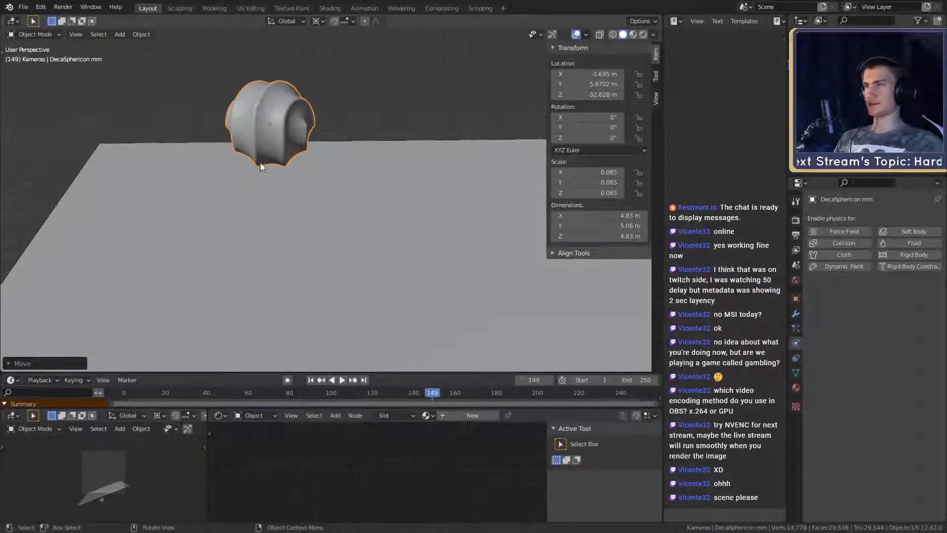
Step: Shift the decasphericon over the raised end of the inclined plane and lower it along Z close to the surface
middle_click_drag(267, 166, 409, 198)
scroll(420, 218, "down", 3)
key("g")
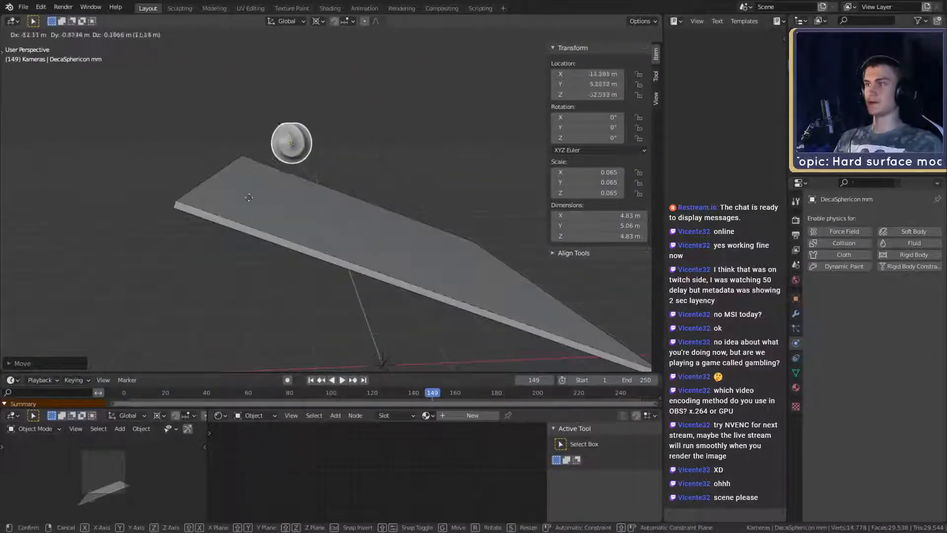
left_click(294, 196)
middle_click_drag(295, 196, 244, 206)
key("g")
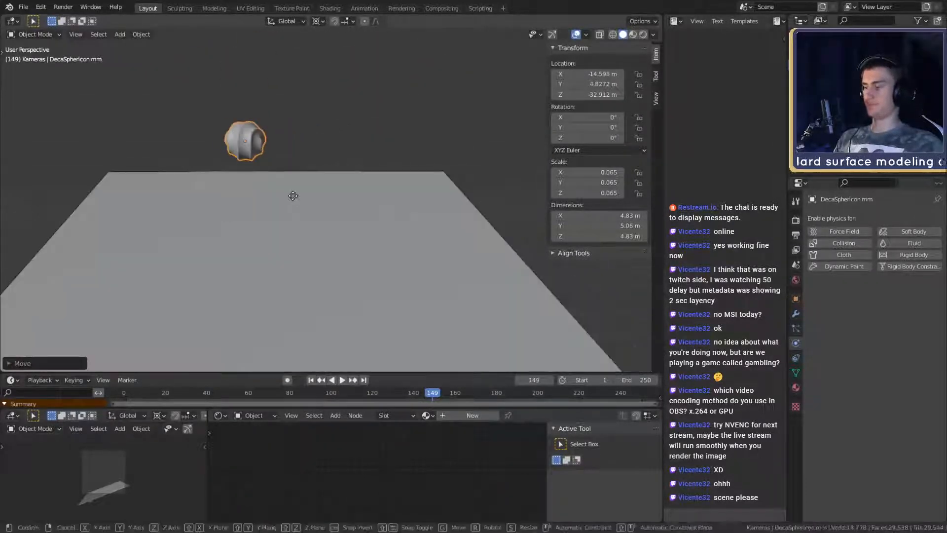
key("z")
left_click(247, 259)
Step: Apply the decasphericon's scale so that its scale values reset to 1.000
middle_click_drag(246, 259, 380, 248)
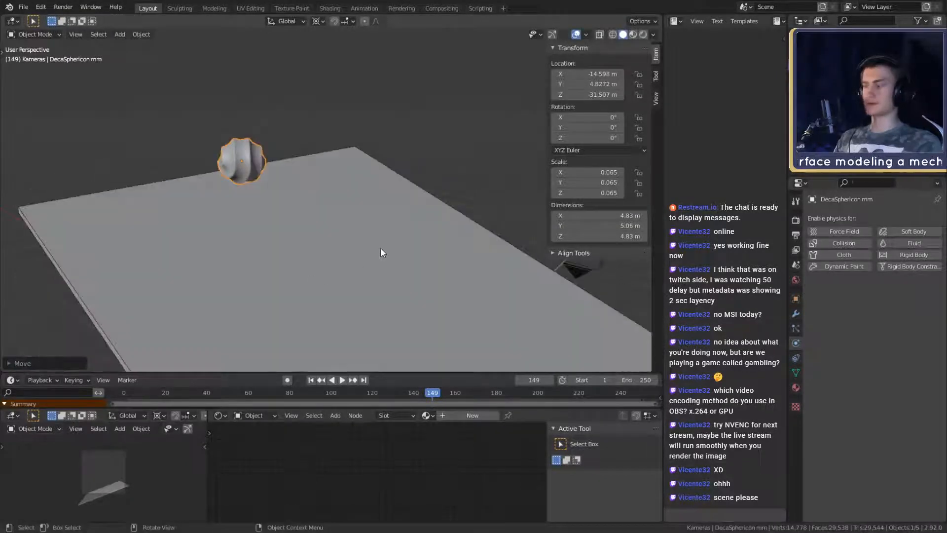
key("ctrl+a")
left_click(323, 250)
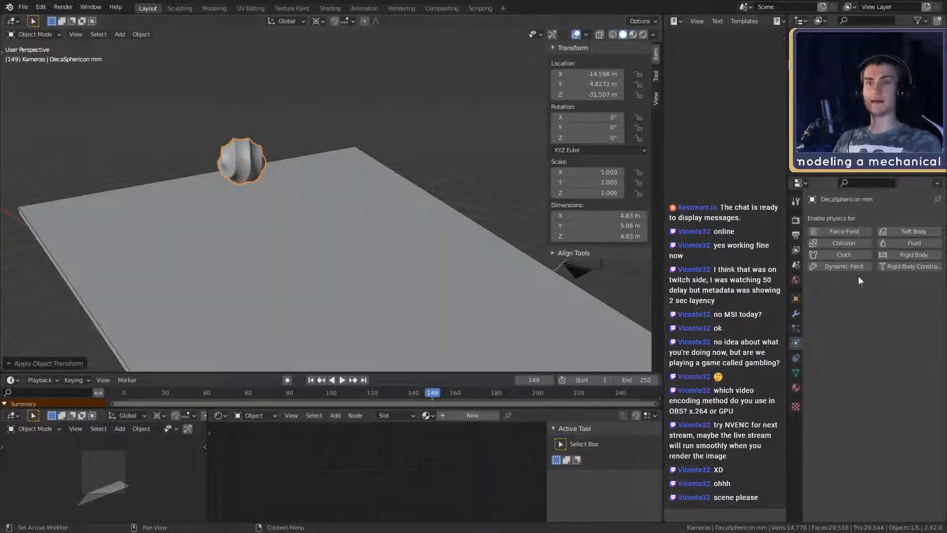
Step: Make the DecaSphericon ball an active rigid body with Mesh collision shape and friction 1, and save the file
left_click(898, 255)
scroll(821, 302, "down", 2)
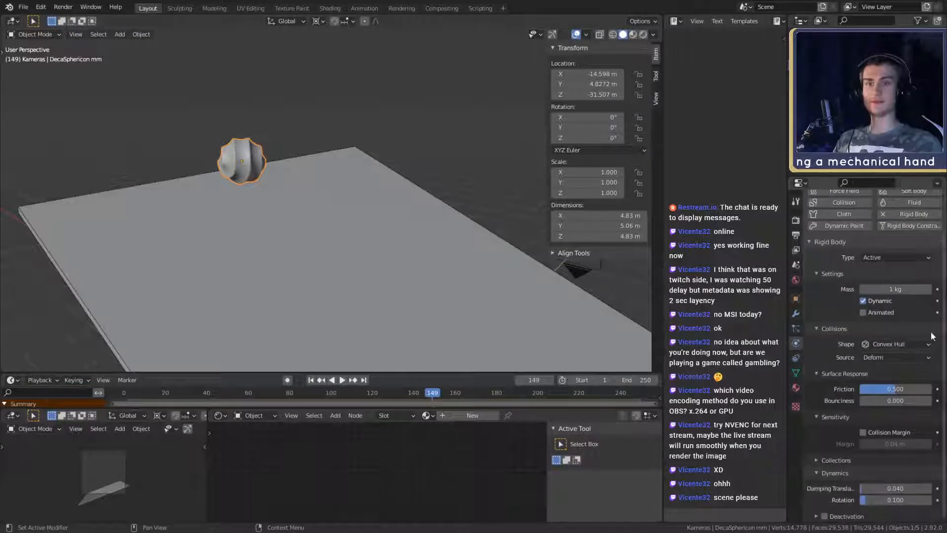
left_click(874, 345)
left_click(883, 443)
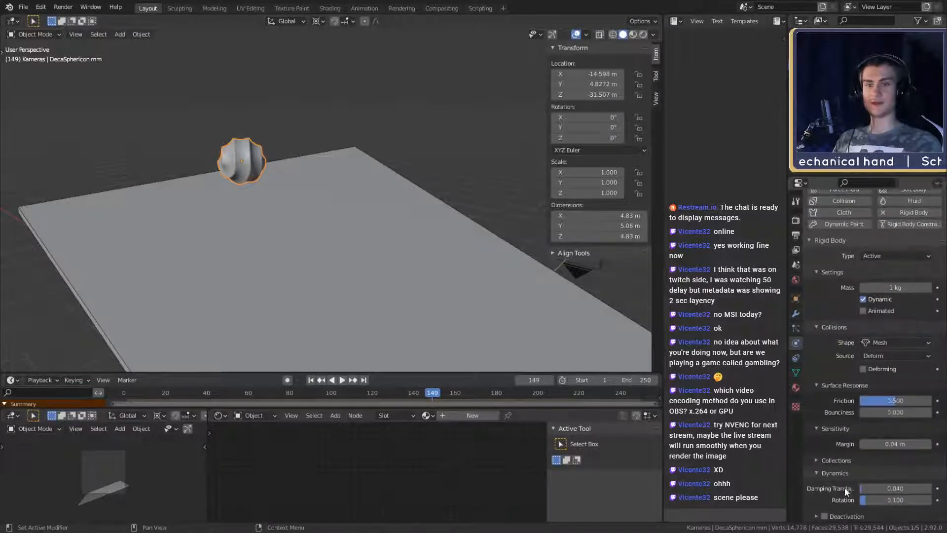
left_click_drag(896, 400, 931, 400)
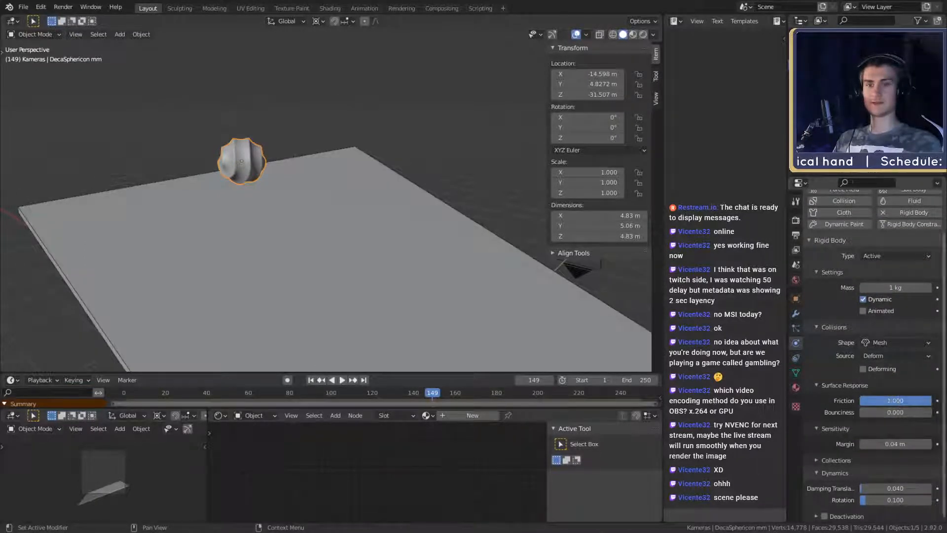
left_click(19, 8)
left_click(34, 77)
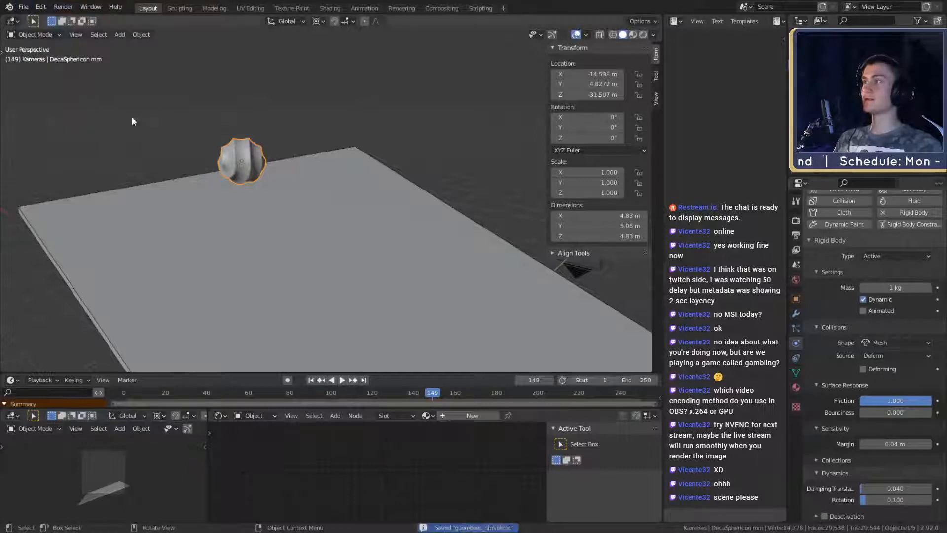
Step: Run the rigid body simulation from frame 1 and stop it at about frame 49
left_click(311, 380)
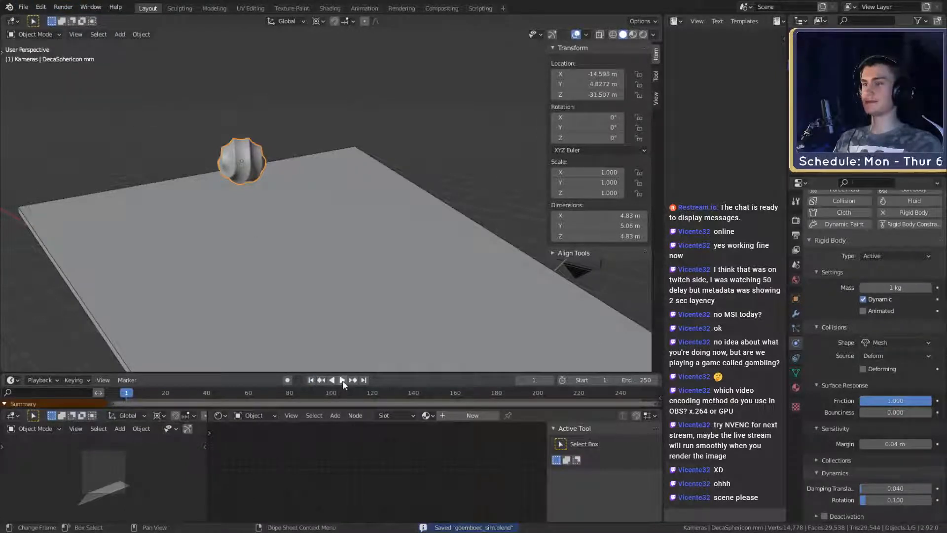
scroll(359, 309, "down", 10)
scroll(359, 301, "up", 10)
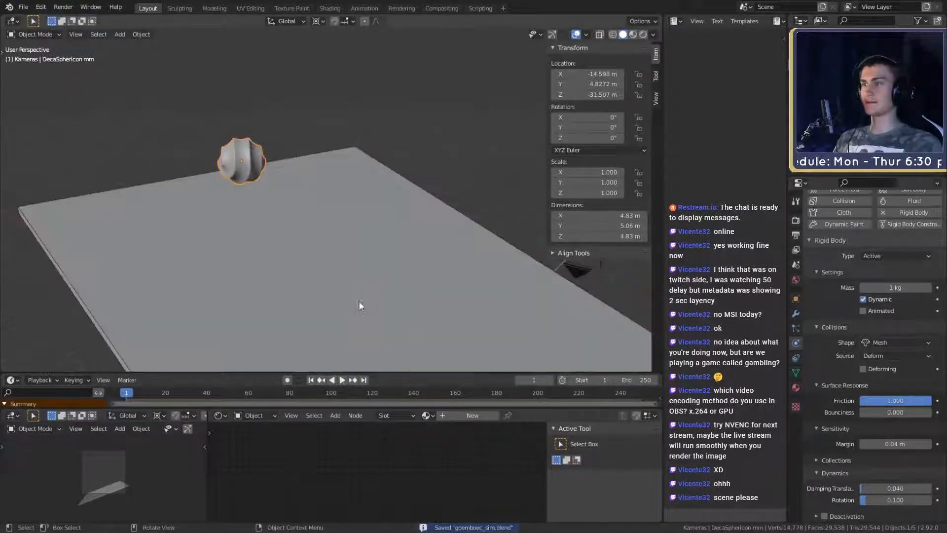
left_click(340, 379)
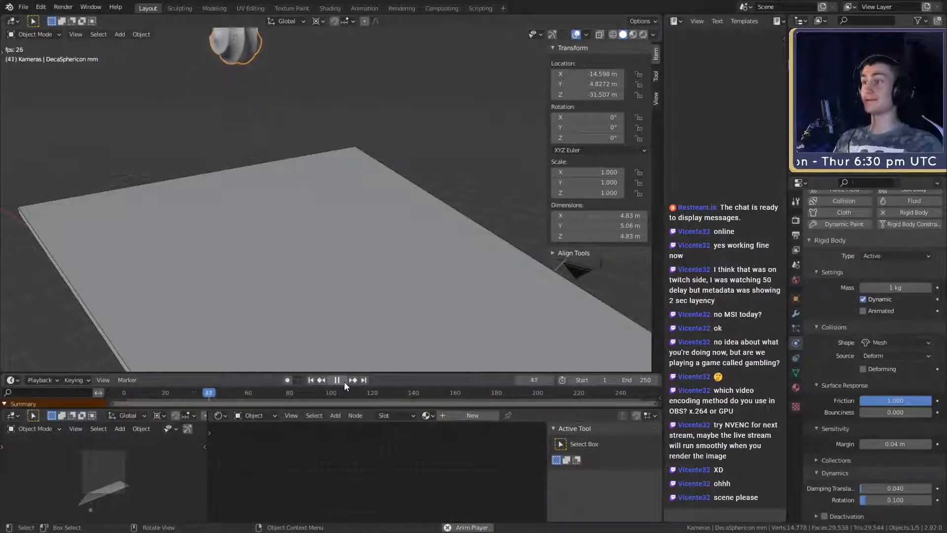
left_click(345, 381)
Step: Move the ball along the Z axis to about -10.96 m
middle_click_drag(356, 323, 428, 277)
scroll(383, 266, "down", 6)
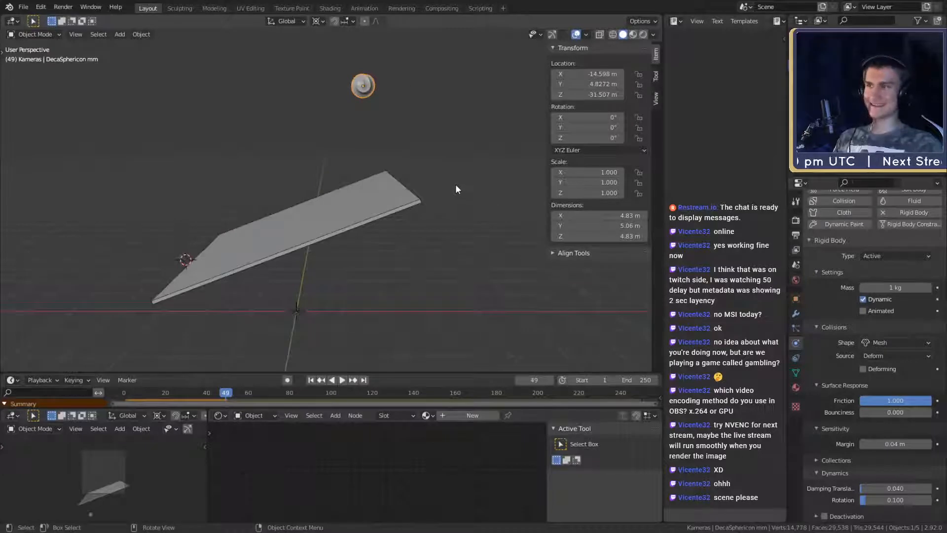
key("g")
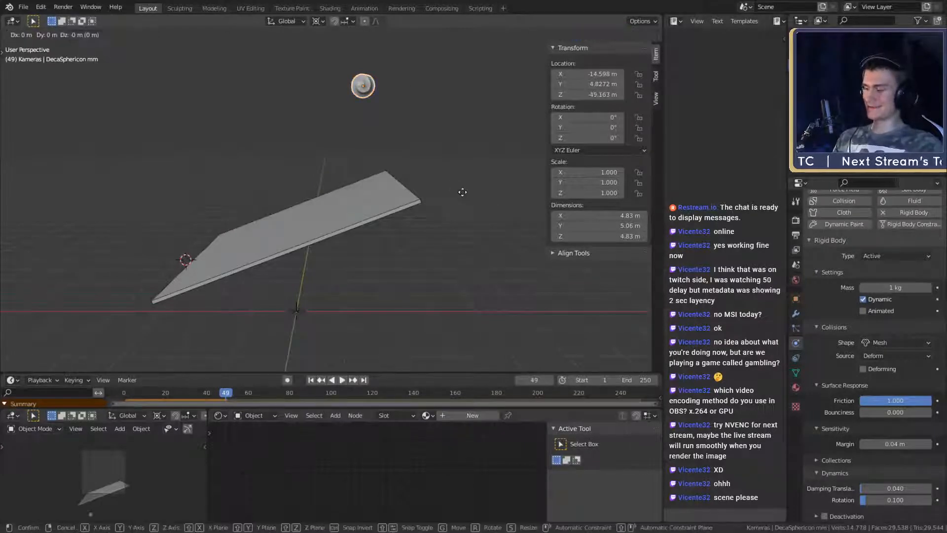
key("z")
left_click(431, 311)
middle_click_drag(431, 311, 448, 275)
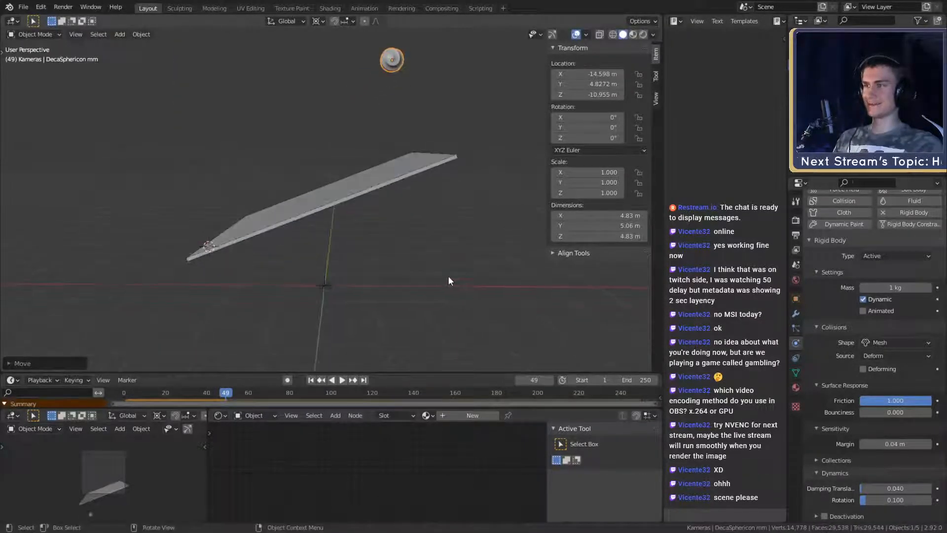
Step: At frame 1, move the ball along X to about 14.1 m and along Z to about -9.57 m, close to the slanted plate
left_click(310, 379)
key("g")
key("x")
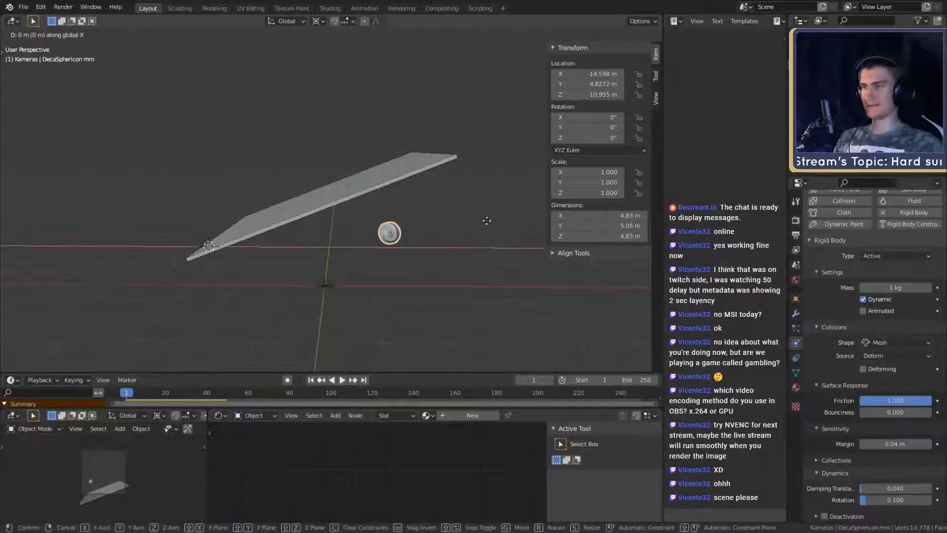
left_click(386, 237)
middle_click_drag(386, 237, 375, 304)
scroll(382, 252, "up", 4)
key("g")
key("z")
left_click(398, 229)
Step: Play the simulation from the ball's new position and stop it at about frame 150, following the ball along the plate
left_click(342, 379)
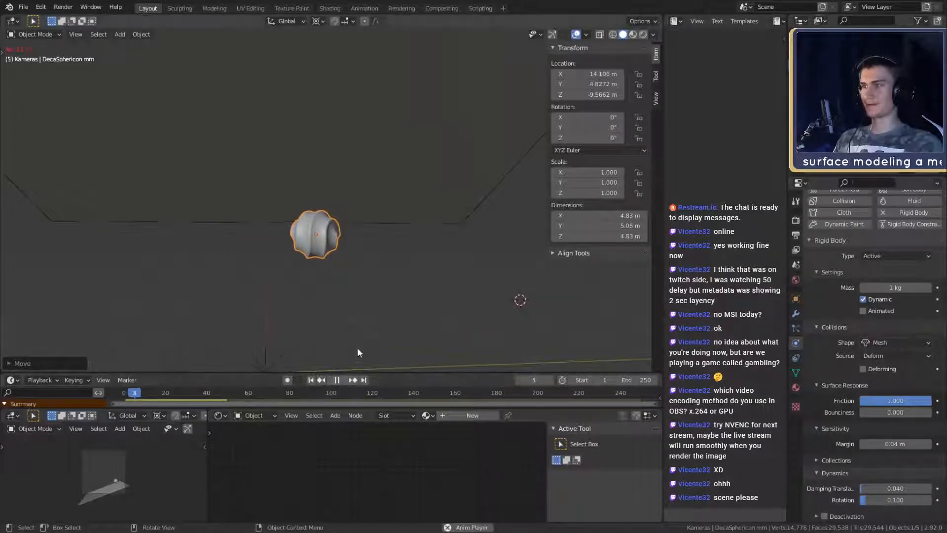
middle_click_drag(357, 347, 374, 303)
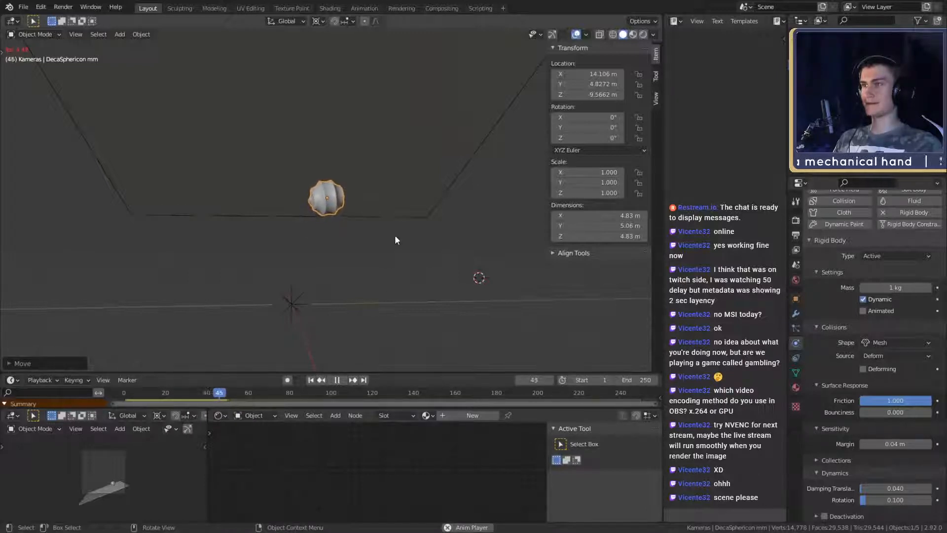
middle_click_drag(403, 223, 389, 230)
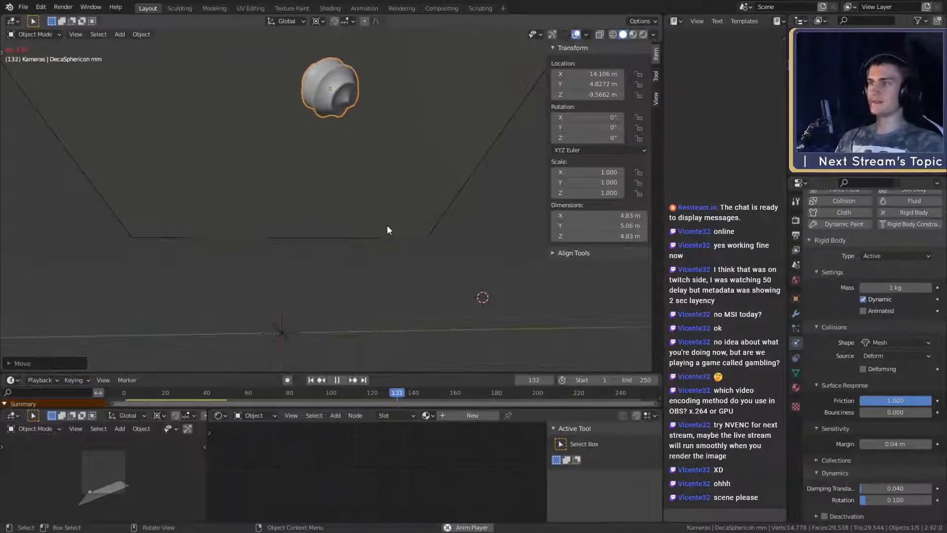
scroll(387, 225, "down", 4)
middle_click_drag(375, 193, 374, 212)
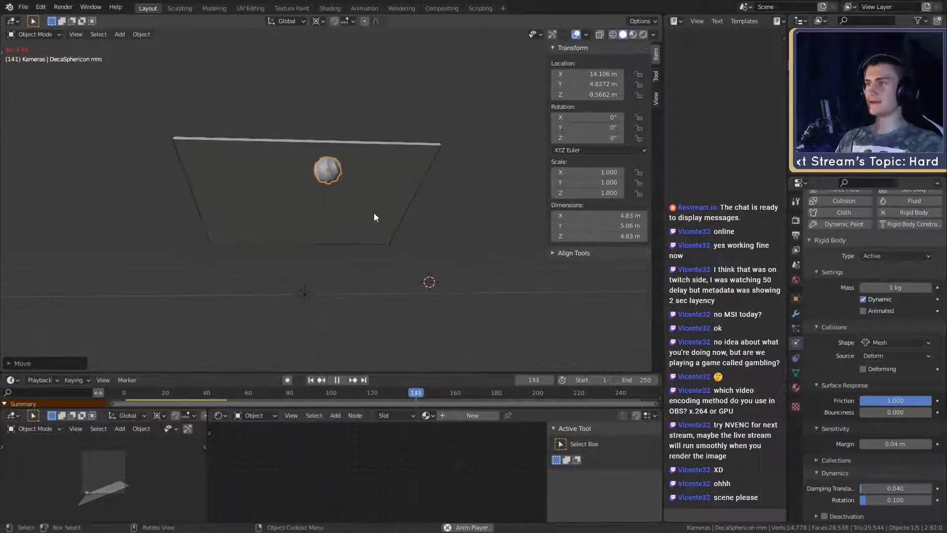
left_click(338, 380)
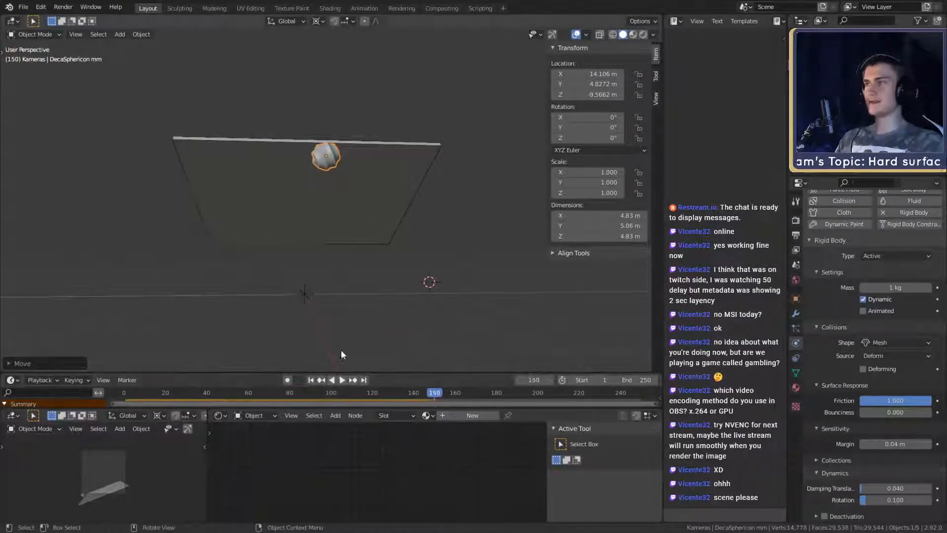
Step: Return to the first frame and examine the ball's ridged surface up close
scroll(354, 224, "up", 4)
left_click(309, 379)
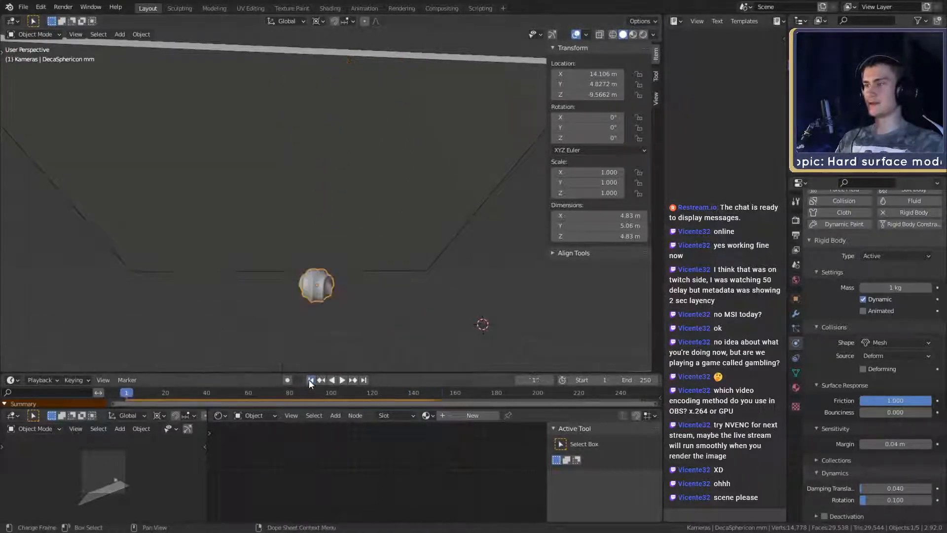
scroll(329, 338, "up", 3)
middle_click_drag(330, 338, 351, 200, "shift")
middle_click_drag(351, 199, 422, 235)
scroll(400, 250, "up", 4)
scroll(346, 220, "up", 2)
scroll(419, 231, "up", 3)
middle_click_drag(355, 167, 382, 195, "shift")
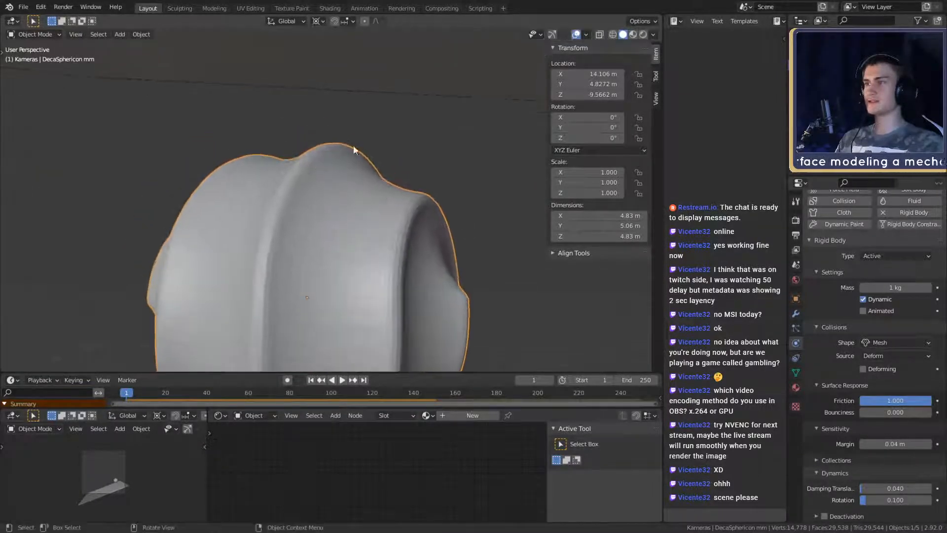
scroll(350, 220, "up", 2)
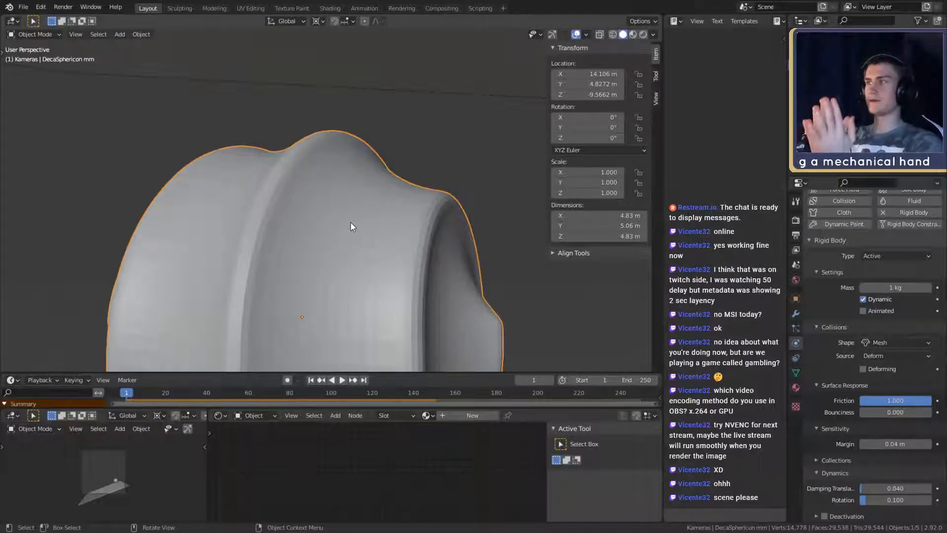
scroll(350, 221, "down", 4)
middle_click_drag(350, 221, 352, 374)
Step: Replay the simulation to about frame 140, watching how the ball rolls on its ridges
left_click(343, 380)
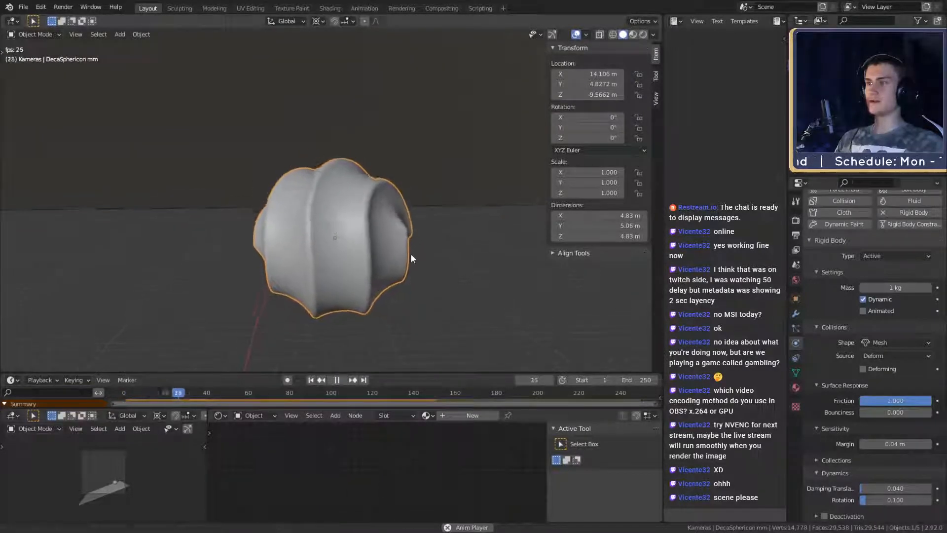
scroll(361, 172, "down", 5)
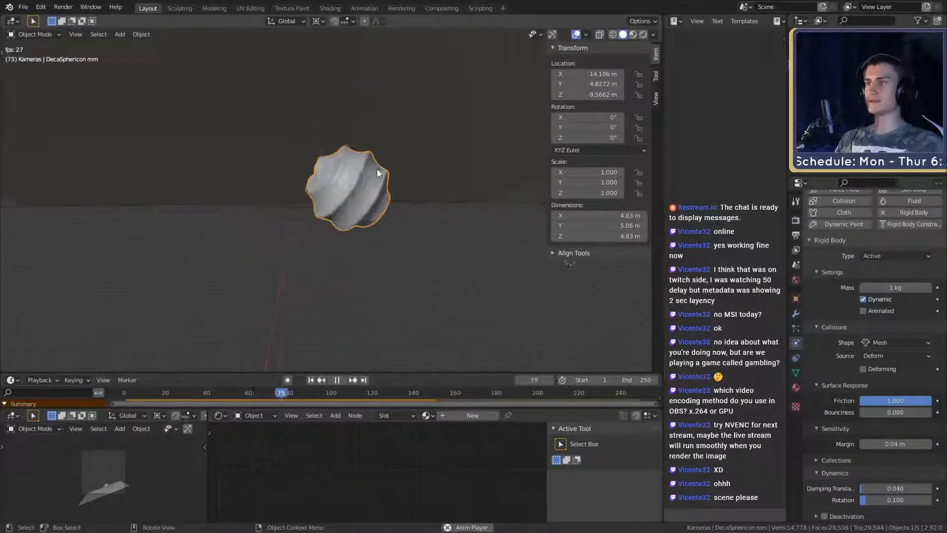
scroll(378, 173, "down", 2)
middle_click_drag(379, 172, 374, 194)
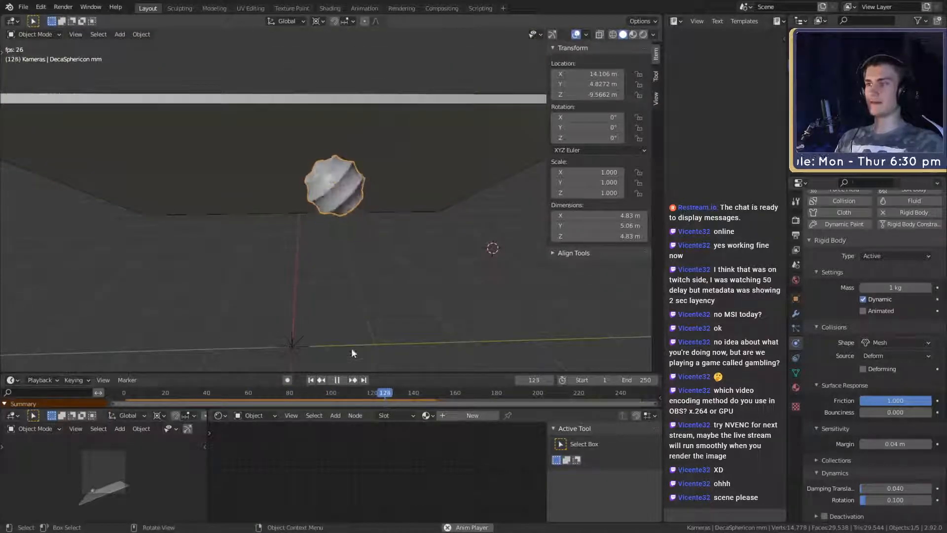
left_click(336, 380)
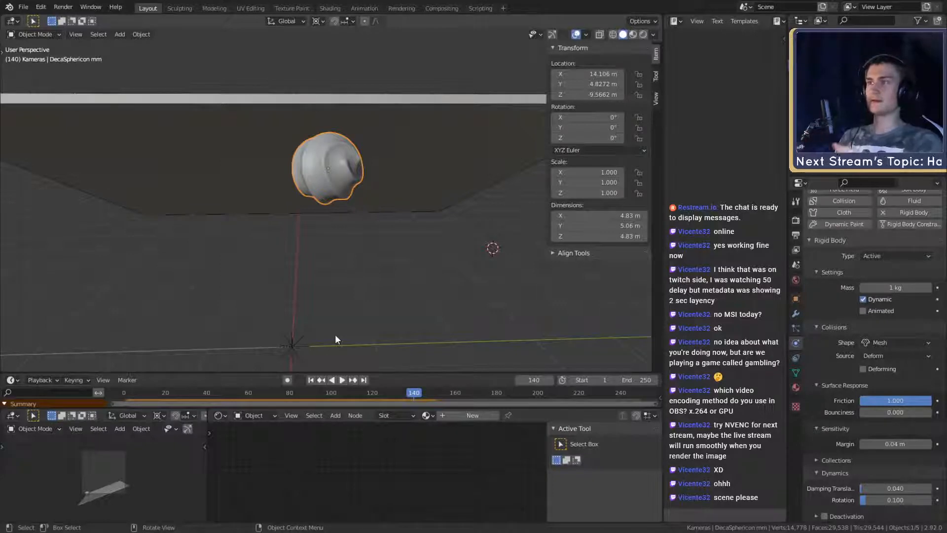
Step: Return to frame 1 and examine the ball's starting position relative to the slanted plate
left_click(310, 380)
middle_click_drag(320, 291, 326, 271)
scroll(415, 247, "up", 3)
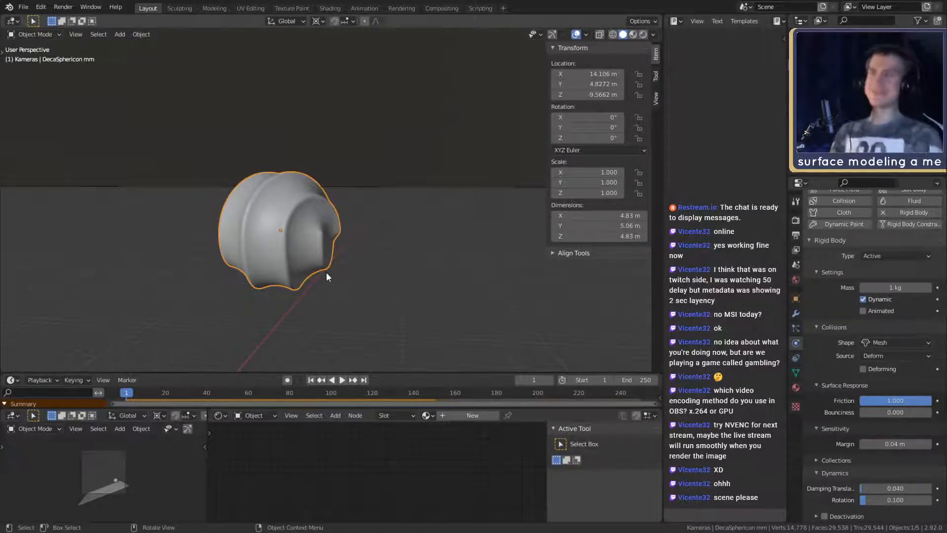
scroll(326, 272, "down", 5)
middle_click_drag(330, 270, 355, 253)
scroll(333, 255, "up", 1)
Step: Deselect the ball and plate, and save the file
left_click_drag(453, 119, 292, 211)
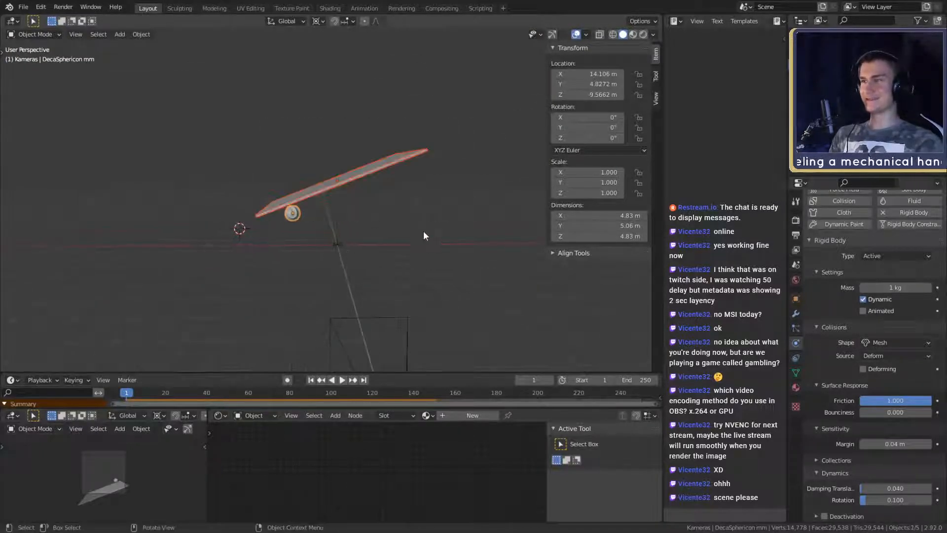
scroll(414, 229, "up", 2)
left_click(392, 226)
scroll(413, 254, "up", 3)
mouse_move(412, 255)
middle_mouse_down()
mouse_move(389, 217)
mouse_move(423, 241)
middle_mouse_up()
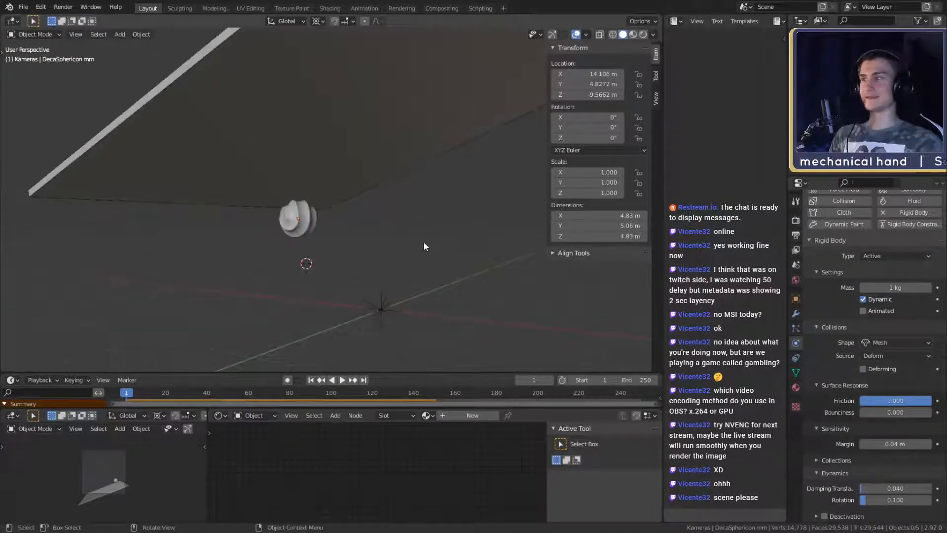
left_click(23, 7)
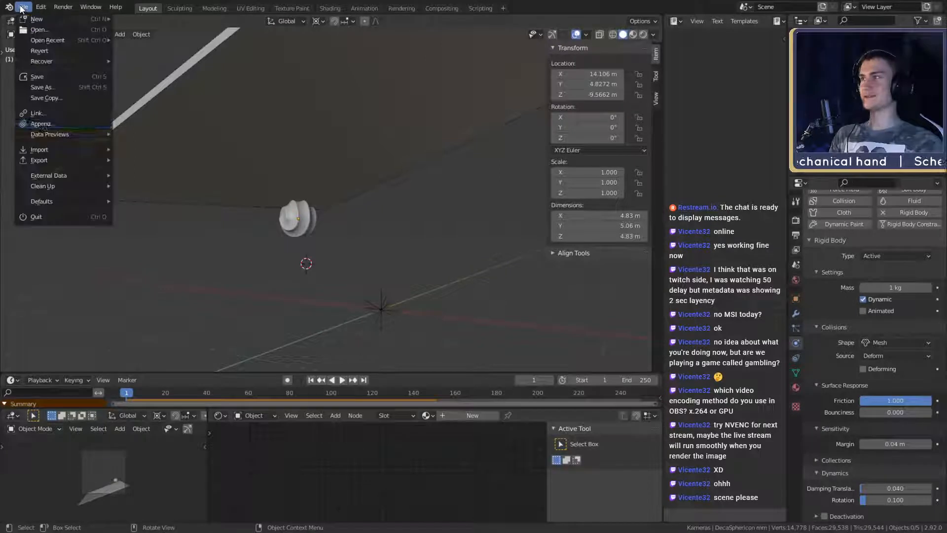
left_click(34, 77)
Step: Play the simulation from the first frame, stop it at about frame 139 and inspect the ball on the plate's upper surface
middle_click_drag(246, 207, 469, 232)
middle_click_drag(306, 216, 419, 214)
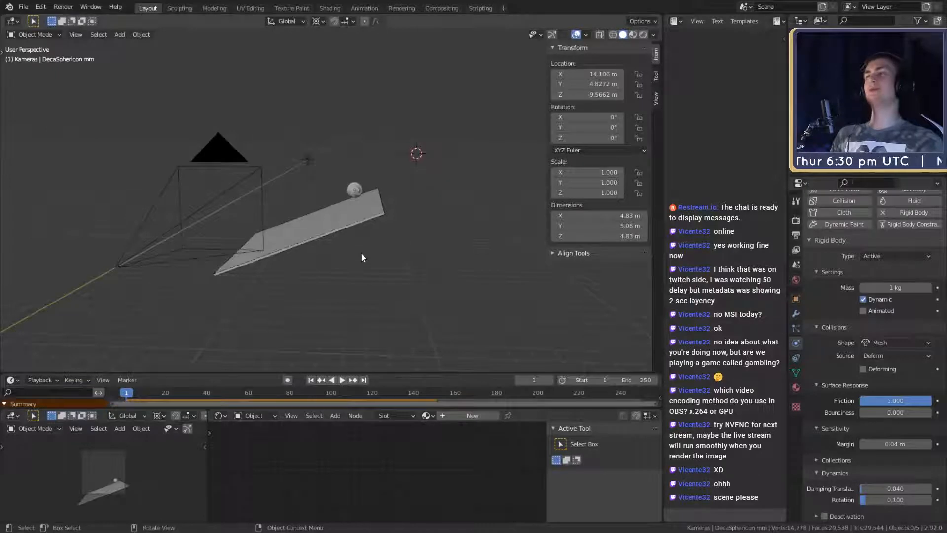
left_click(342, 379)
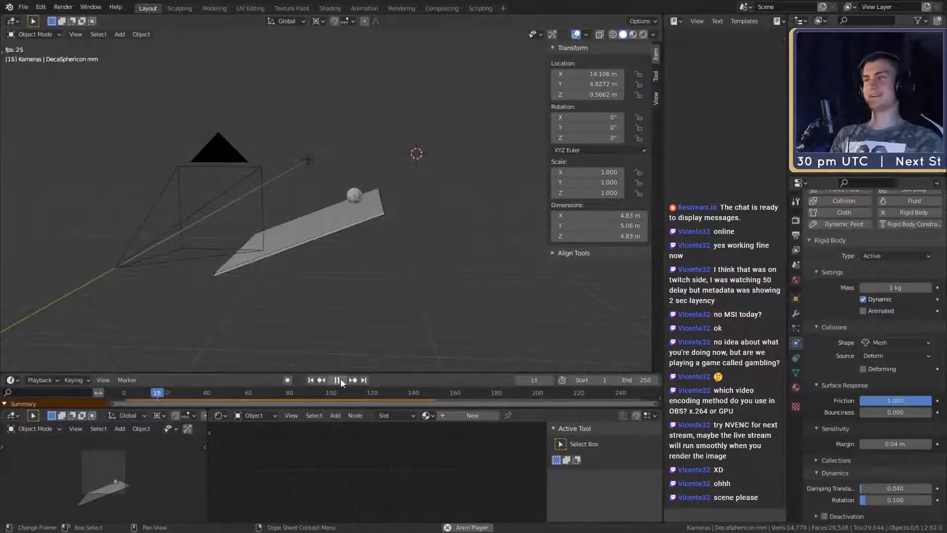
middle_click_drag(309, 200, 390, 226)
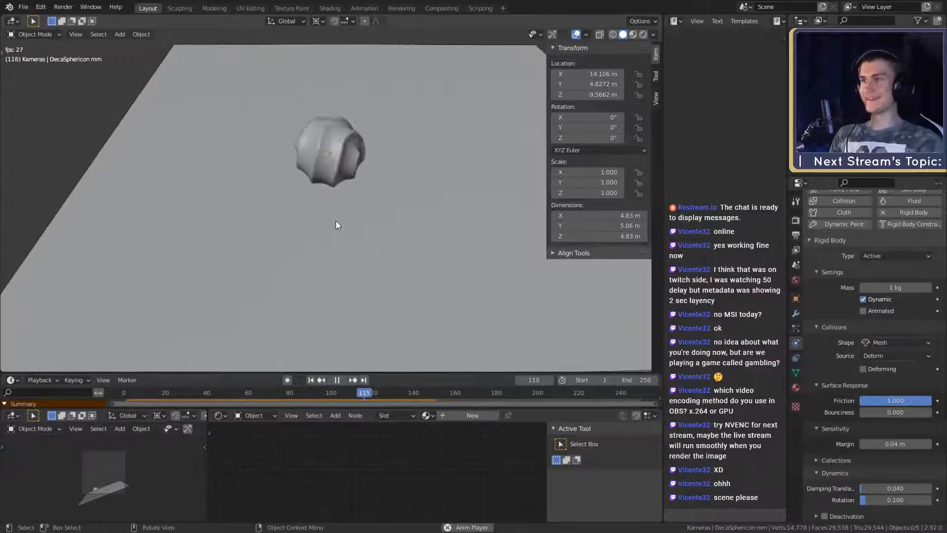
left_click(342, 379)
scroll(379, 270, "down", 5)
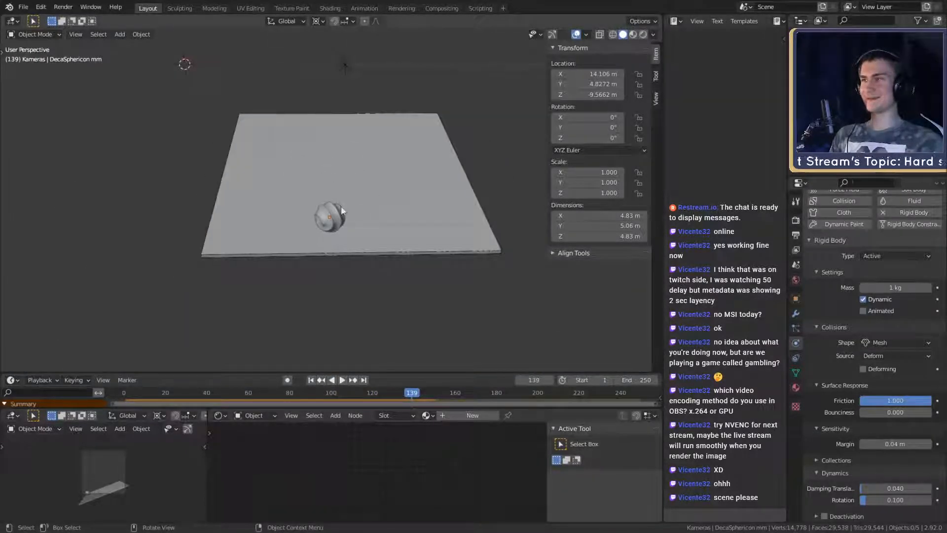
mouse_move(341, 206)
middle_mouse_down()
mouse_move(376, 191)
mouse_move(364, 224)
mouse_move(423, 211)
mouse_move(304, 200)
mouse_move(370, 179)
mouse_move(333, 210)
mouse_move(391, 248)
mouse_move(373, 271)
mouse_move(305, 209)
mouse_move(401, 208)
mouse_move(450, 243)
mouse_move(418, 229)
mouse_move(457, 216)
mouse_move(428, 209)
mouse_move(426, 227)
mouse_move(382, 208)
mouse_move(433, 241)
mouse_move(301, 234)
mouse_move(454, 237)
mouse_move(329, 197)
middle_mouse_up()
middle_click_drag(391, 216, 140, 118)
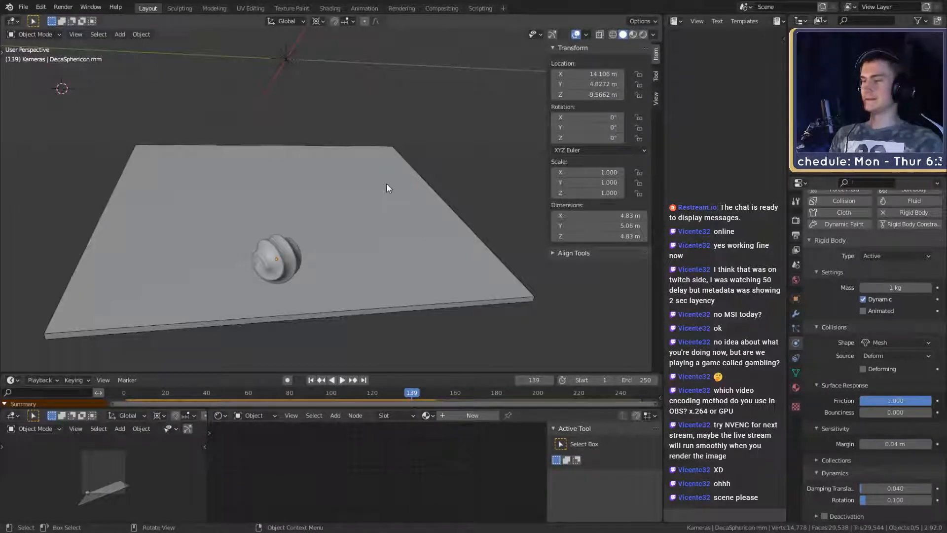
middle_click_drag(386, 192, 358, 257)
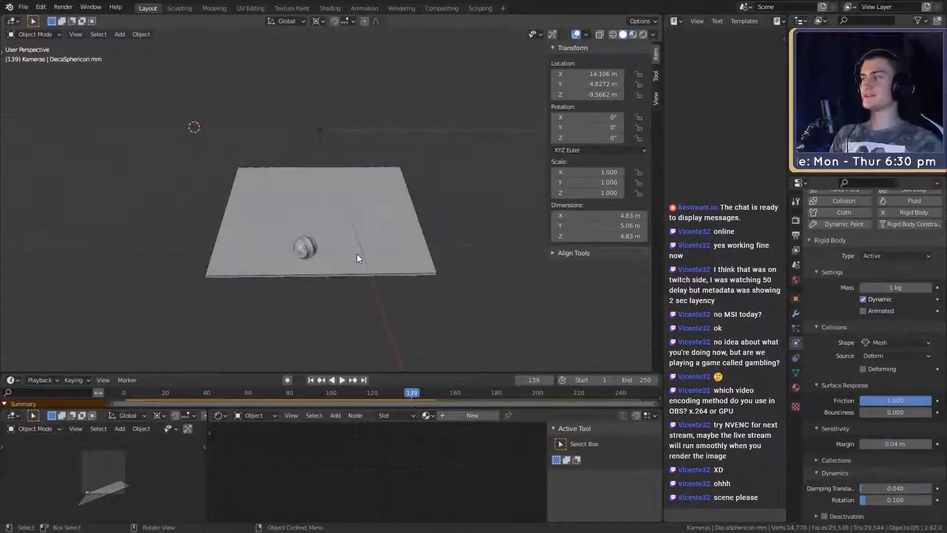
scroll(363, 225, "up", 3)
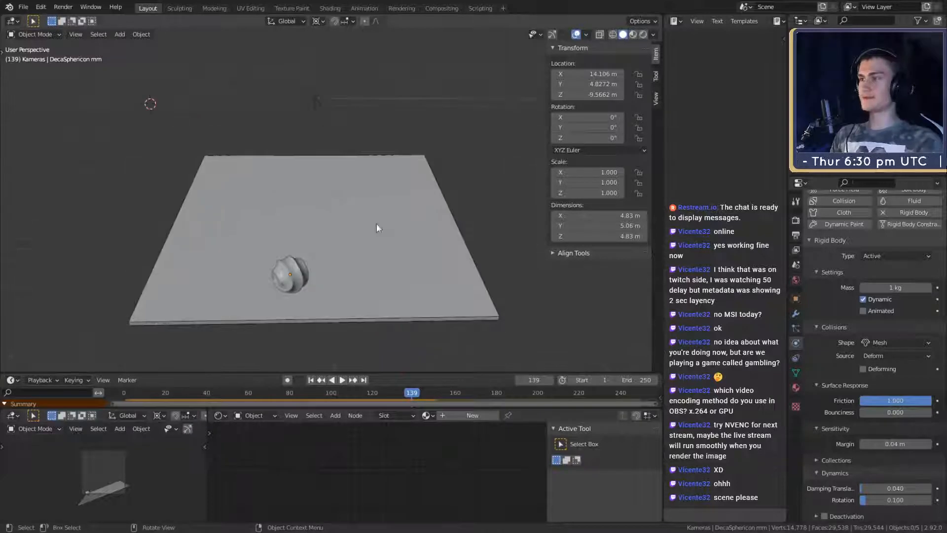
Step: Open the recent file msi_creator_award_submission_v2a.blend and view the statue's head and arms
left_click(26, 7)
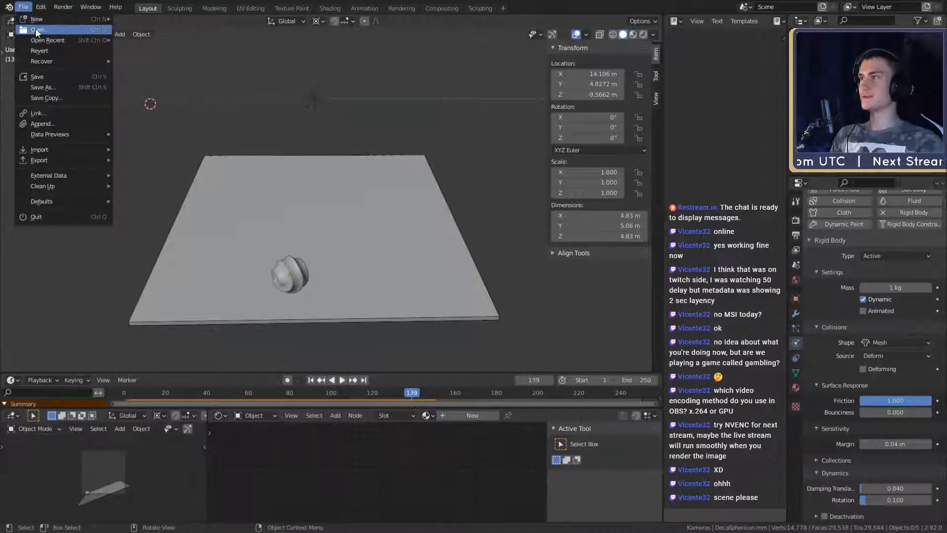
mouse_move(49, 40)
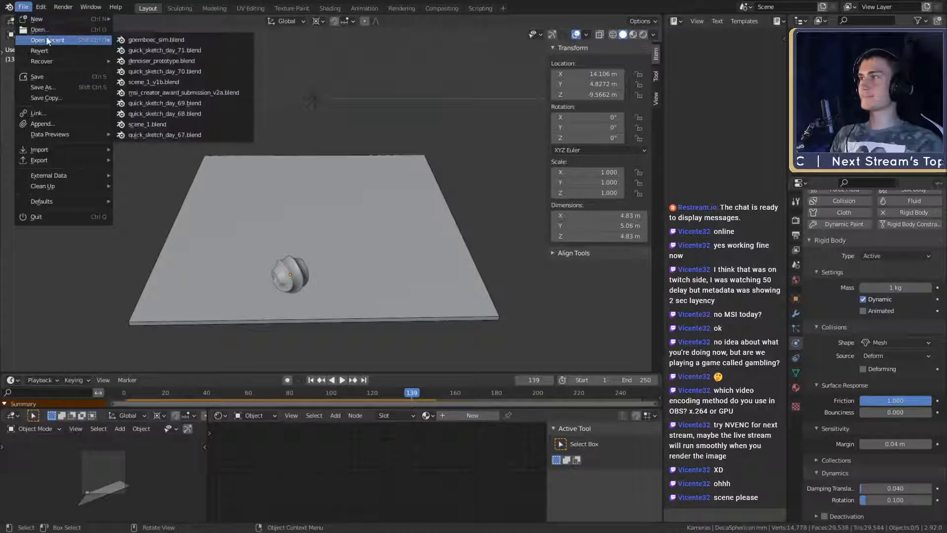
left_click(180, 94)
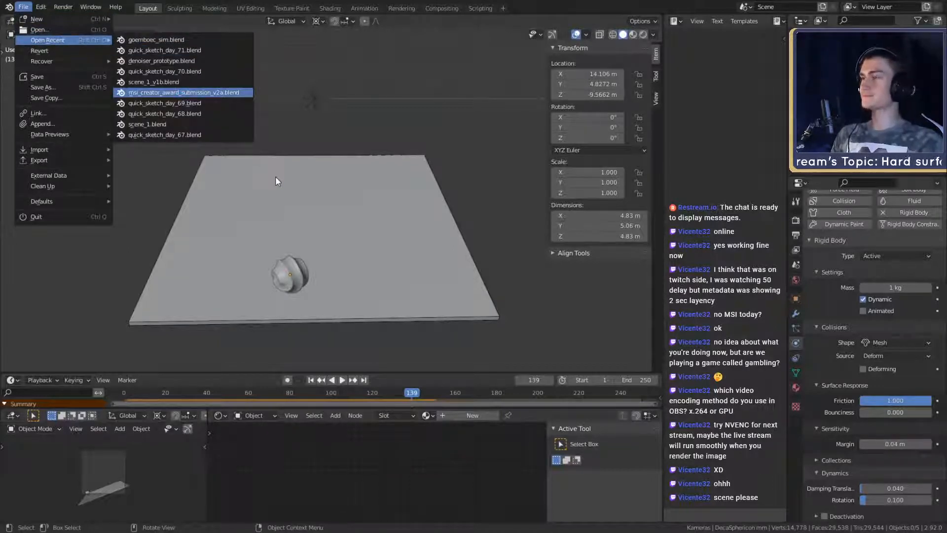
scroll(357, 244, "up", 10)
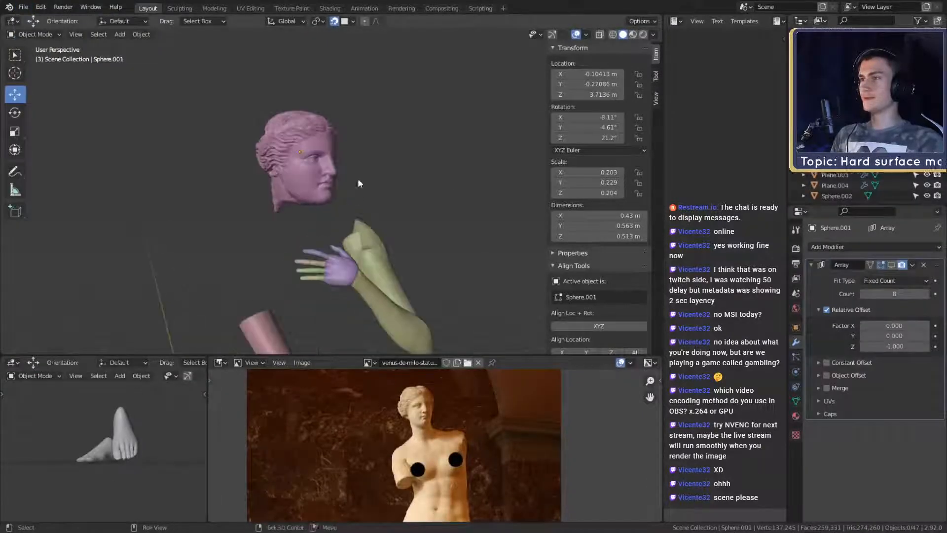
mouse_move(367, 236)
middle_mouse_down()
mouse_move(462, 226)
mouse_move(432, 238)
mouse_move(492, 216)
mouse_move(321, 240)
mouse_move(387, 203)
mouse_move(322, 238)
mouse_move(361, 248)
mouse_move(356, 223)
mouse_move(351, 232)
middle_mouse_up()
scroll(351, 232, "up", 1)
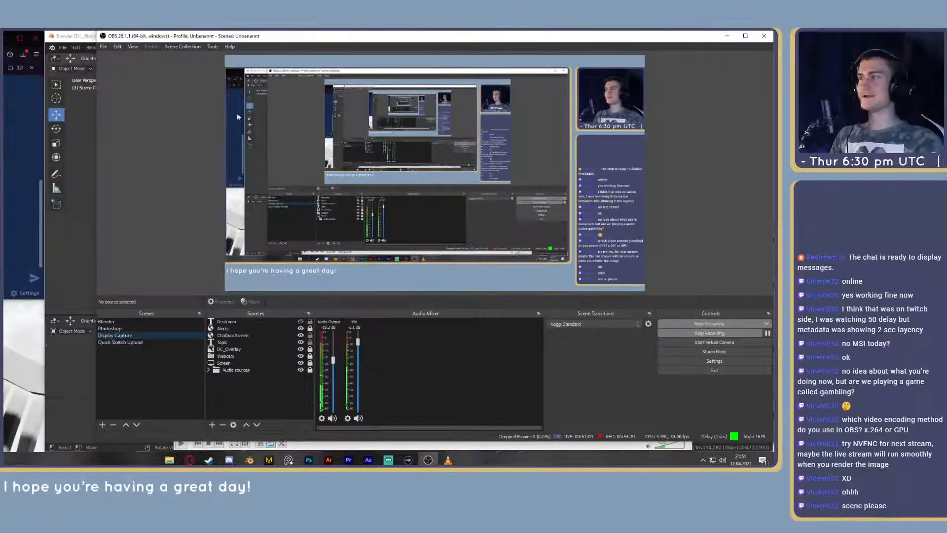
Step: Bring up the recording 2021-04-11_MSICA_part_11.mp4 in VLC media player, look at the head sculpt, and switch back to Blender
left_click(467, 430)
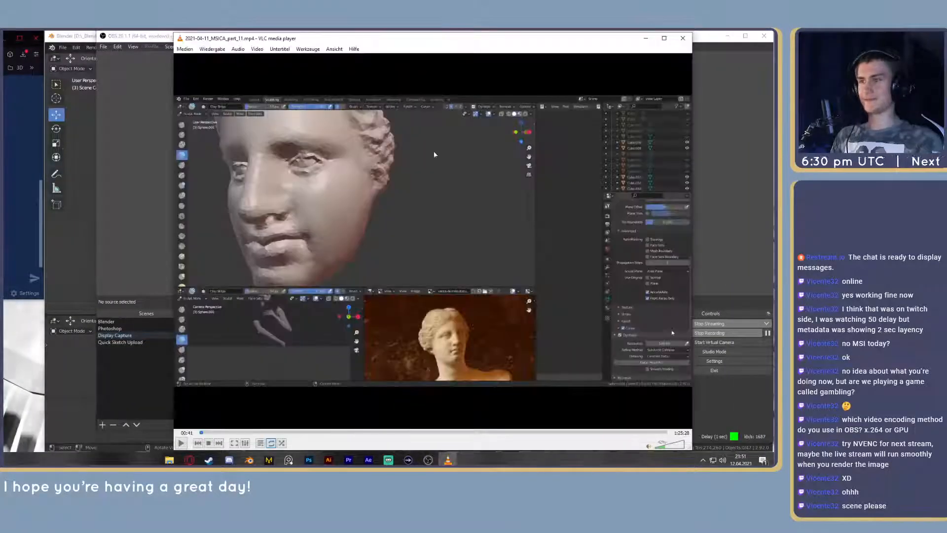
left_click_drag(416, 42, 395, 42)
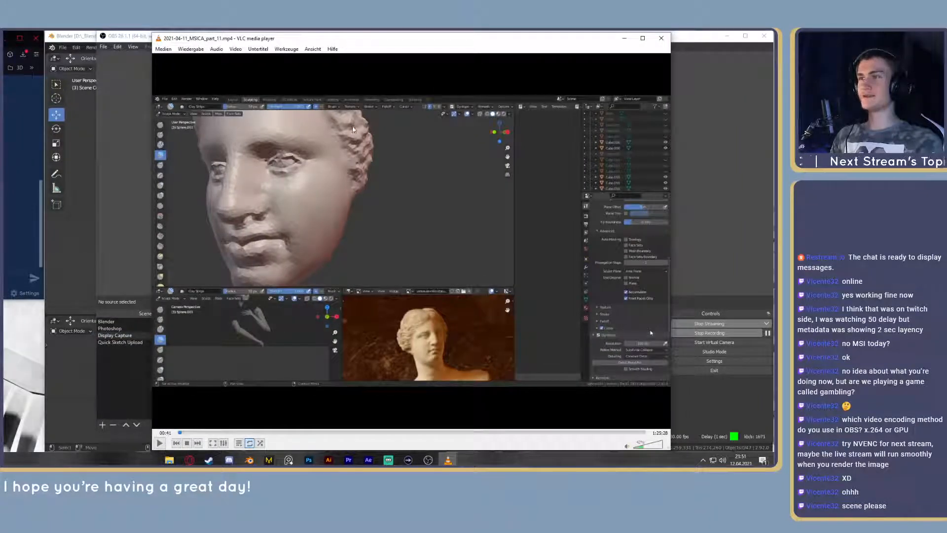
left_click(77, 40)
Step: Examine the sculpted head's hair and face from the back, side and front
mouse_move(286, 178)
middle_mouse_down()
mouse_move(308, 177)
mouse_move(270, 200)
mouse_move(331, 232)
mouse_move(279, 234)
mouse_move(332, 220)
mouse_move(418, 223)
mouse_move(341, 206)
middle_mouse_up()
scroll(308, 177, "down", 3)
scroll(271, 203, "up", 2)
scroll(309, 212, "up", 1)
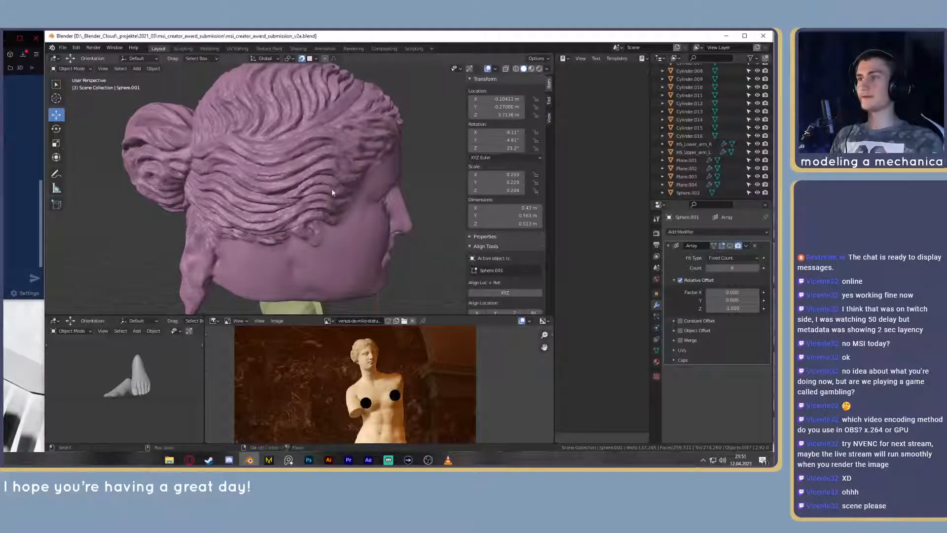
mouse_move(332, 192)
middle_mouse_down()
mouse_move(311, 217)
mouse_move(231, 220)
mouse_move(279, 217)
mouse_move(318, 201)
mouse_move(393, 211)
mouse_move(312, 231)
middle_mouse_up()
scroll(378, 220, "down", 4)
middle_click_drag(238, 207, 310, 205)
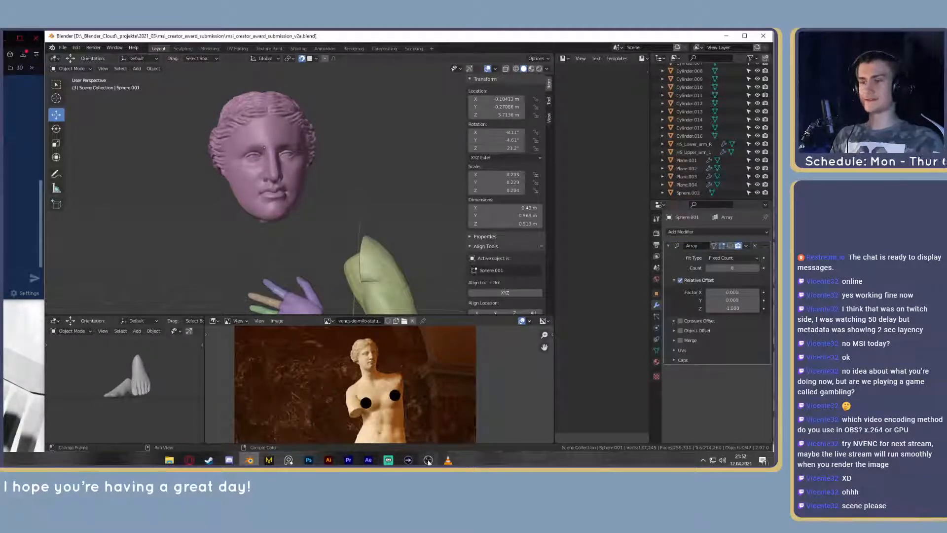
Step: Switch to OBS and activate the Blender scene for the stream
left_click(426, 443)
left_click(115, 321)
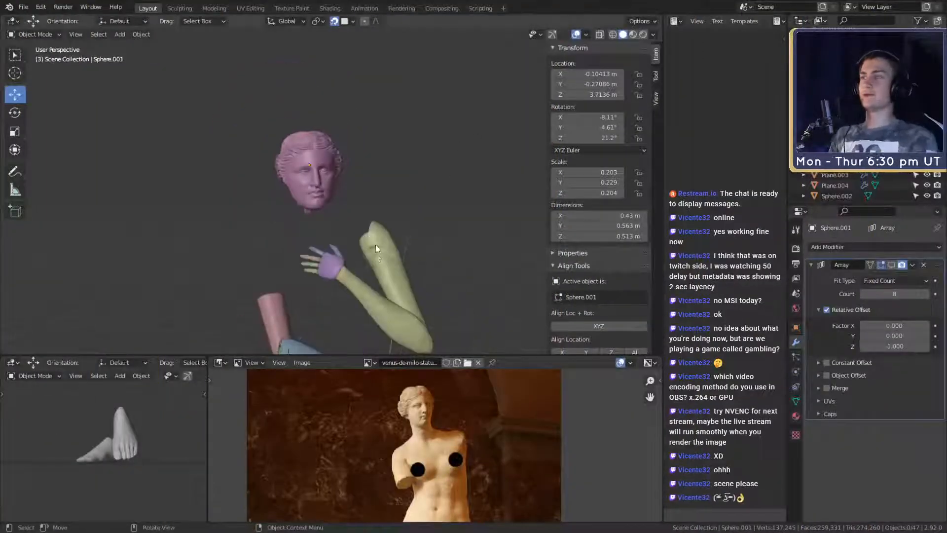
Step: Examine the right forearm's blue and green panels down to the wrist, and select the green lower arm shell
middle_click_drag(376, 248, 281, 224)
scroll(347, 237, "up", 3)
scroll(402, 184, "up", 3)
scroll(366, 220, "up", 3)
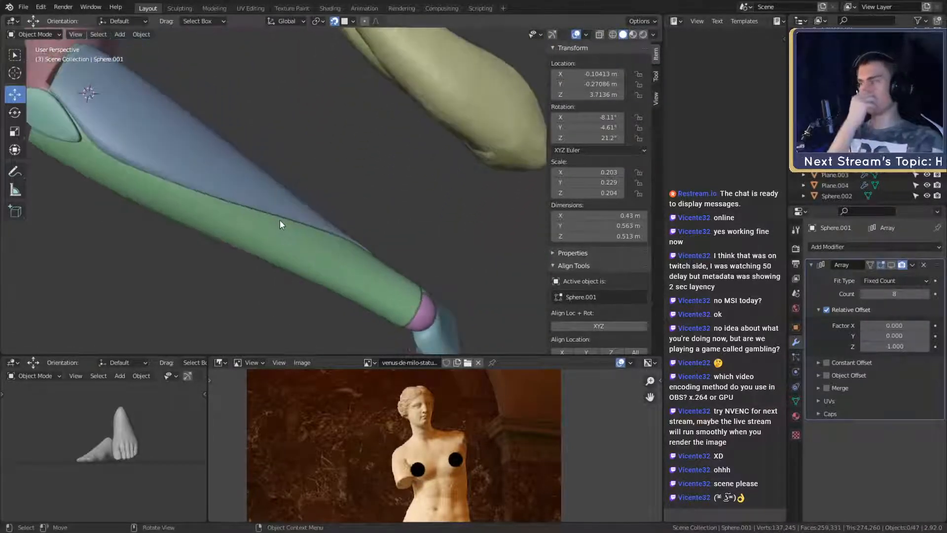
middle_click_drag(260, 258, 377, 222)
middle_click_drag(424, 188, 395, 220)
left_click(292, 204)
middle_click_drag(291, 204, 370, 274)
middle_click_drag(353, 288, 383, 236, "shift")
scroll(349, 214, "up", 2)
scroll(382, 237, "up", 3)
left_click(356, 219)
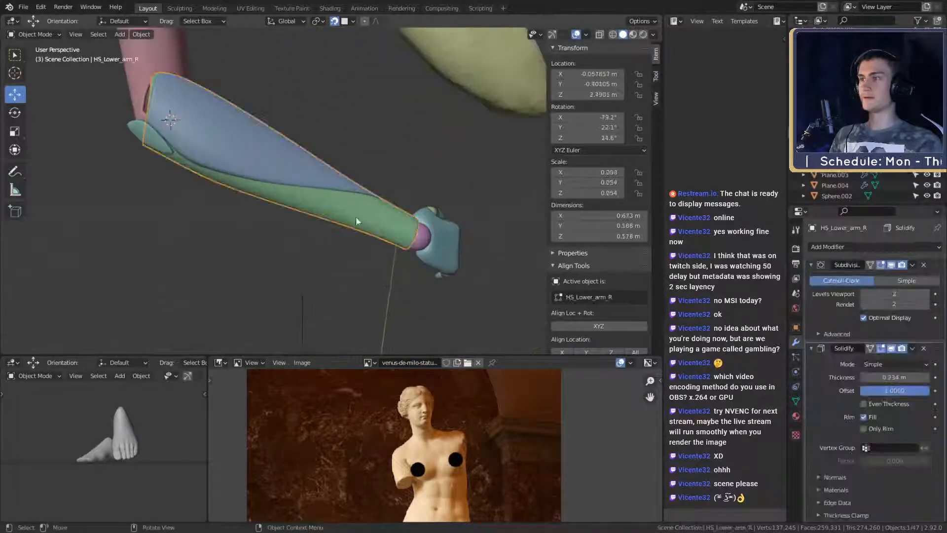
middle_click_drag(221, 181, 422, 225)
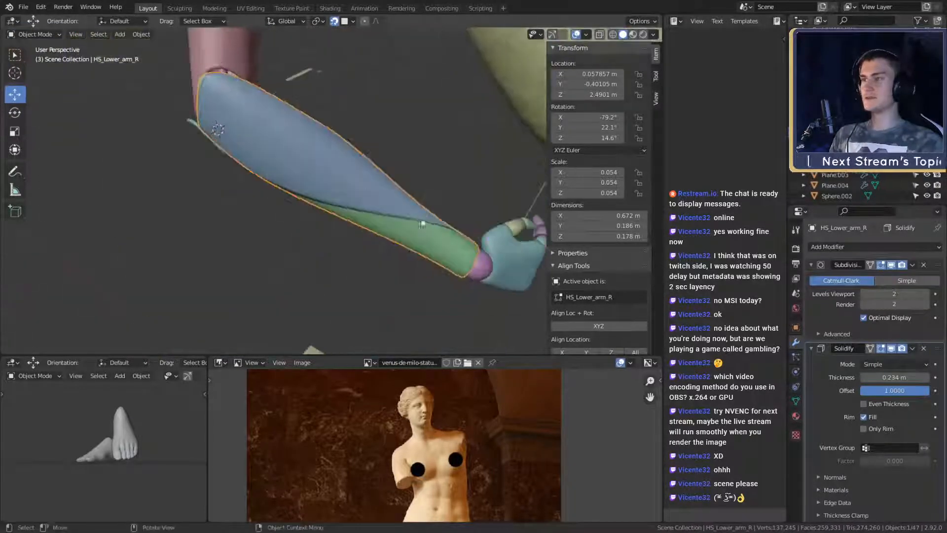
Step: Open the green lower arm shell's mesh for editing and compare it with its smoothed surface
left_click(376, 193)
scroll(386, 237, "up", 3)
middle_click_drag(376, 194, 352, 204)
scroll(387, 237, "down", 3)
left_click(350, 194)
key("Tab")
scroll(384, 222, "down", 3)
scroll(319, 256, "up", 4)
key("Tab")
scroll(340, 186, "up", 2)
key("Tab")
Step: Try to move two vertices on the lower arm shell's underside along the Z axis, and turn off snapping
left_click(310, 169)
middle_click_drag(311, 170, 374, 203)
scroll(324, 194, "up", 3)
left_click(310, 189, "shift")
key("g")
key("z")
right_click(384, 203)
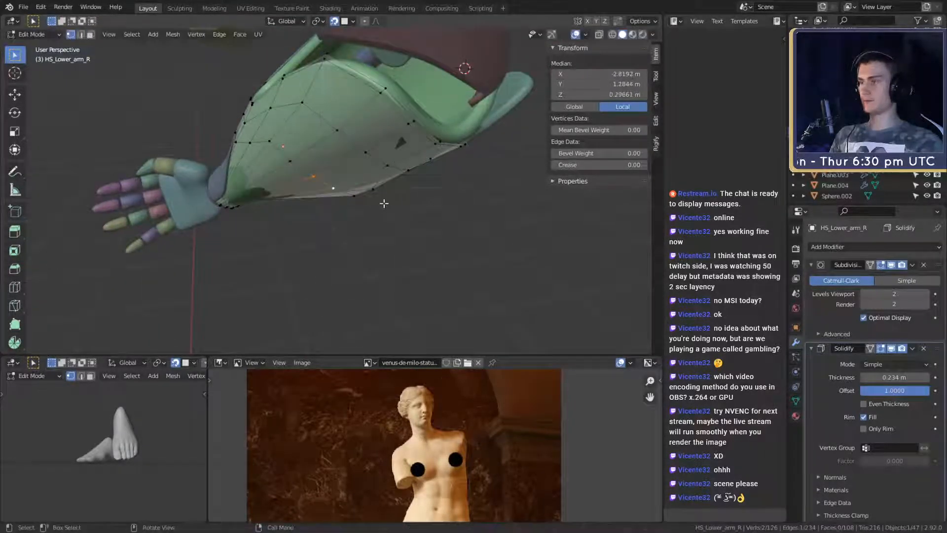
left_click(334, 21)
scroll(363, 169, "up", 2)
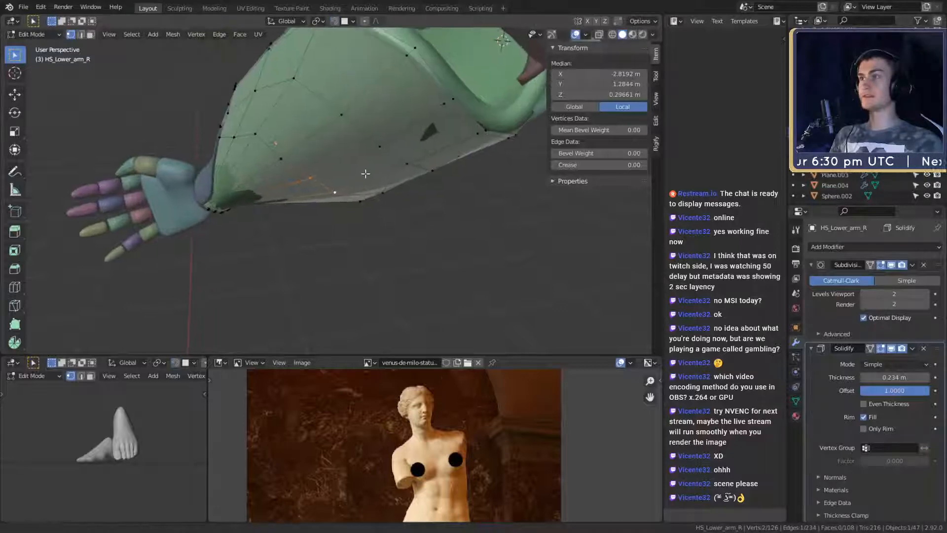
Step: Examine the lower arm shell's underside from the elbow opening to the wrist, outside mesh editing
middle_click_drag(365, 173, 368, 193)
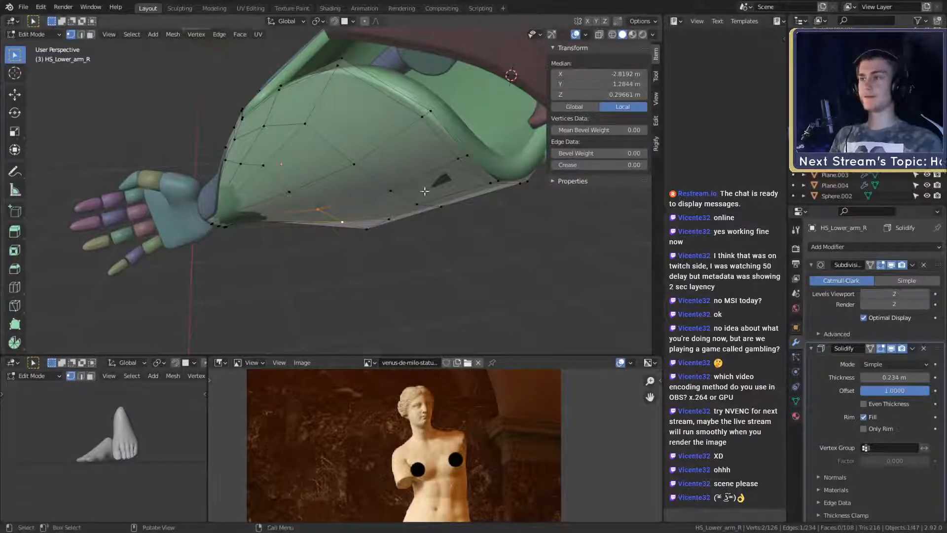
middle_click_drag(425, 191, 449, 195)
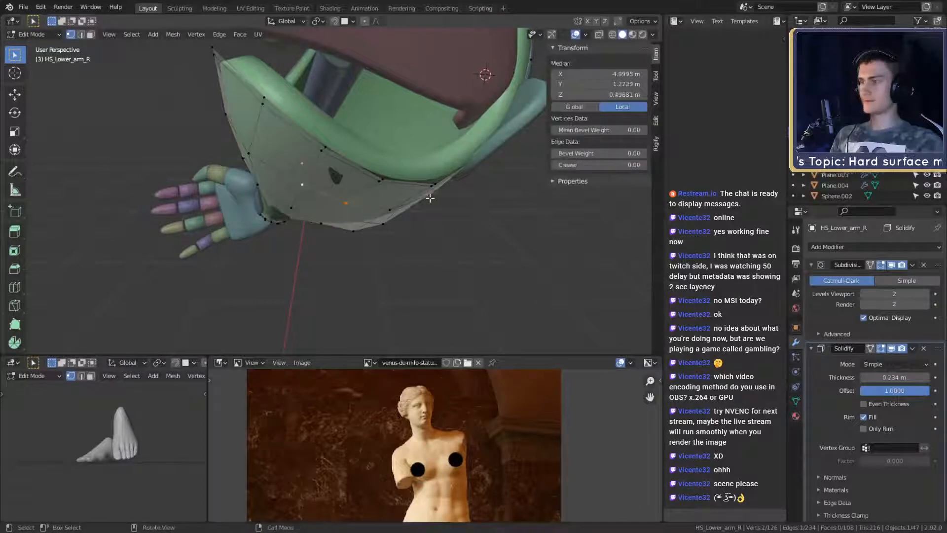
middle_click_drag(313, 207, 401, 172)
key("Tab")
scroll(437, 203, "down", 5)
scroll(402, 169, "up", 5)
middle_click_drag(202, 203, 372, 209, "shift")
scroll(395, 170, "up", 3)
left_click(327, 159)
left_click(404, 187)
Step: Shift two vertices at the lower arm shell's wrist rim slightly along the global Z axis and return to object mode
key("Tab")
scroll(377, 174, "up", 2)
left_click(328, 214, "shift")
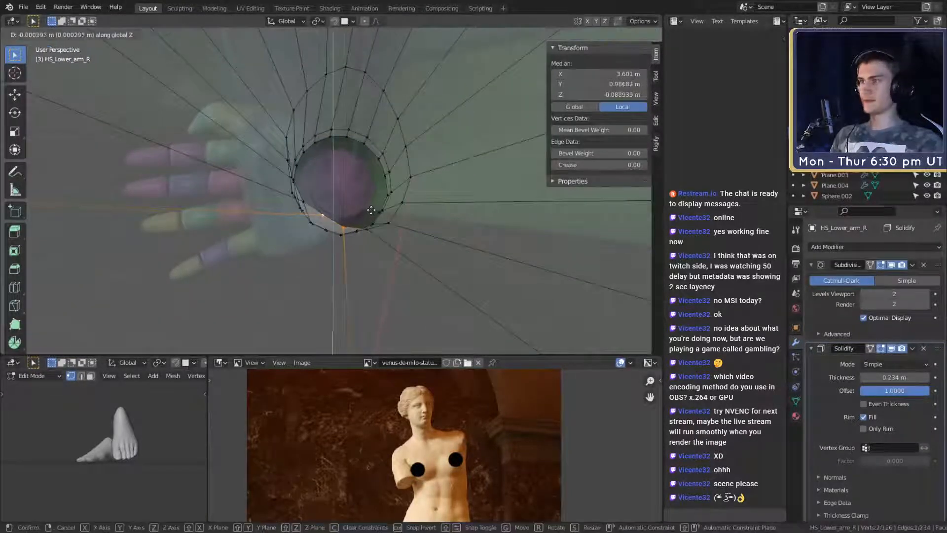
scroll(370, 212, "down", 4)
left_click_drag(370, 212, 414, 210, "alt")
key("Tab")
Step: Select the blue forearm cover and examine how it lies against the green shell
middle_click_drag(414, 210, 389, 232)
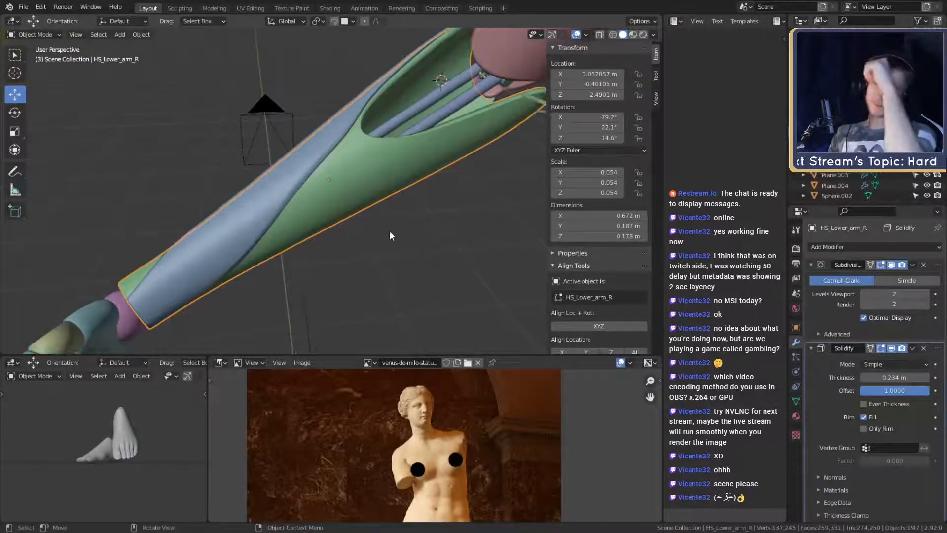
middle_click_drag(333, 196, 350, 226)
left_click(245, 183)
middle_click_drag(244, 183, 242, 144)
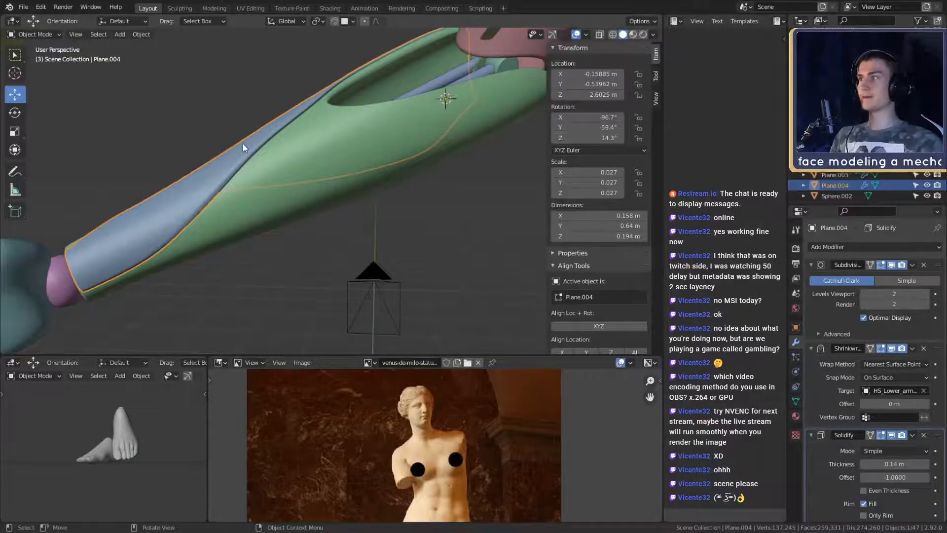
middle_click_drag(341, 186, 305, 163, "shift")
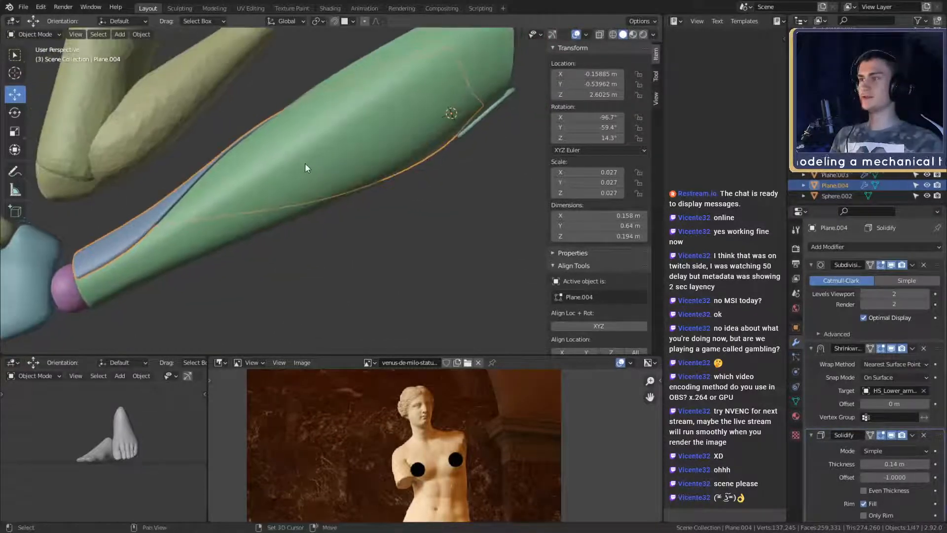
Step: Place the 3D cursor on the green forearm shell, add a plane there and scale it to about 0.036
right_click(305, 163, "shift")
key("shift+a")
left_click(356, 164)
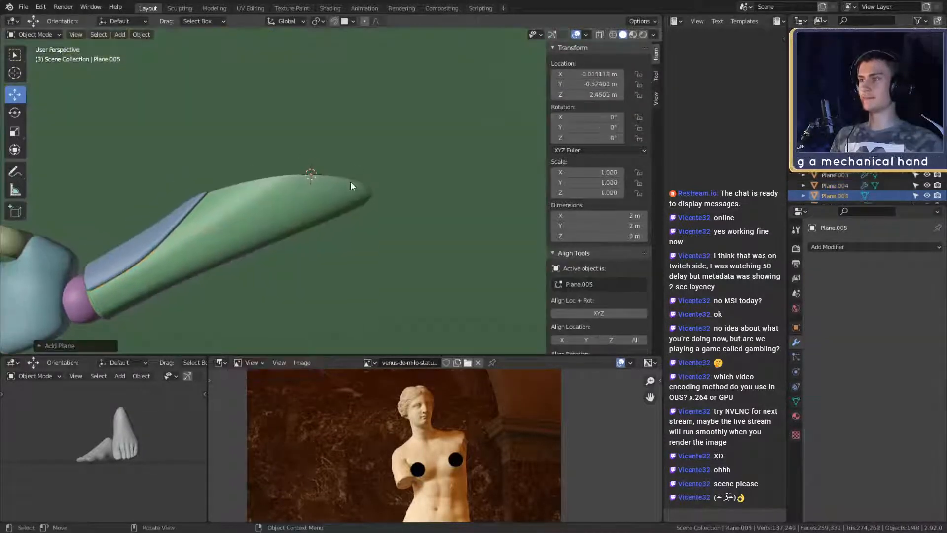
scroll(351, 185, "down", 5)
key("s")
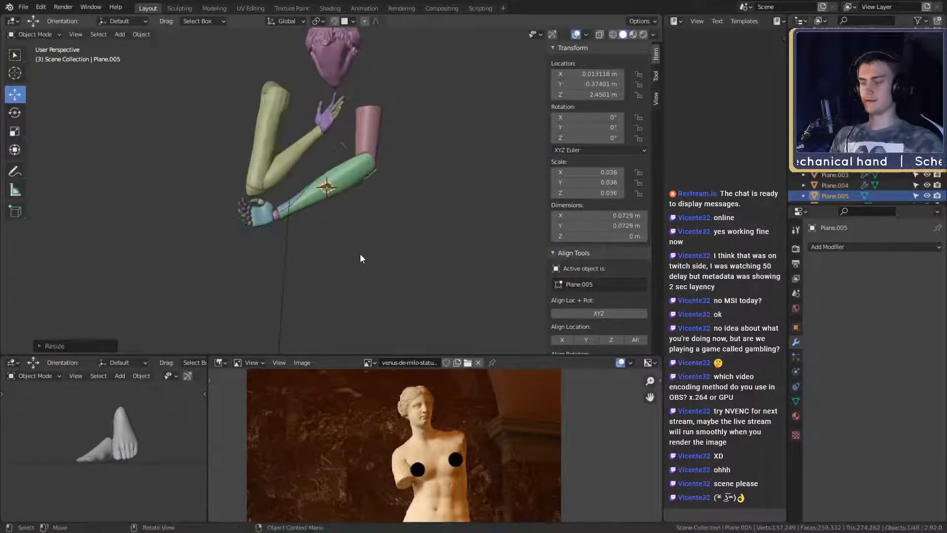
Step: Rotate the new plane to about 38.4°, 22.5°, 12.2° to follow the shell's surface, and reduce its scale to 0.026
key("KP_Decimal")
scroll(330, 239, "down", 2)
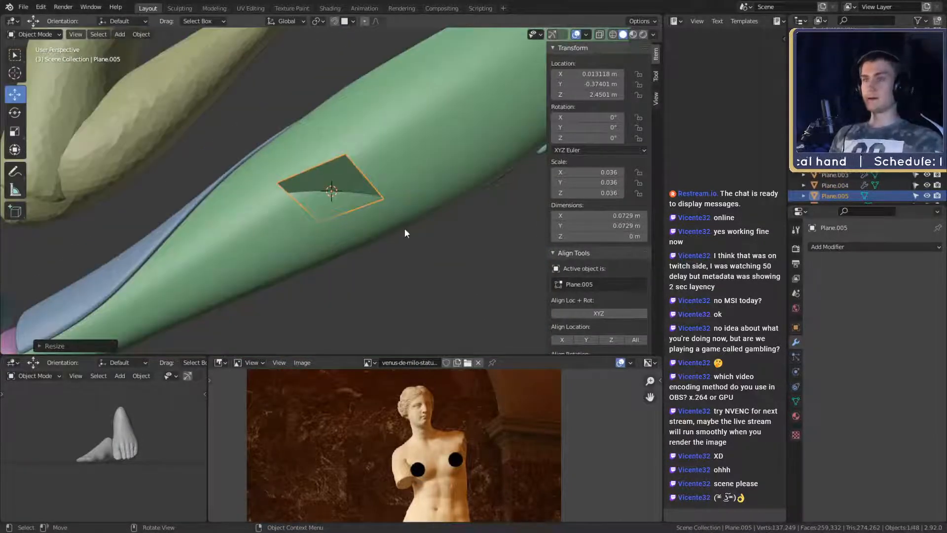
key("r")
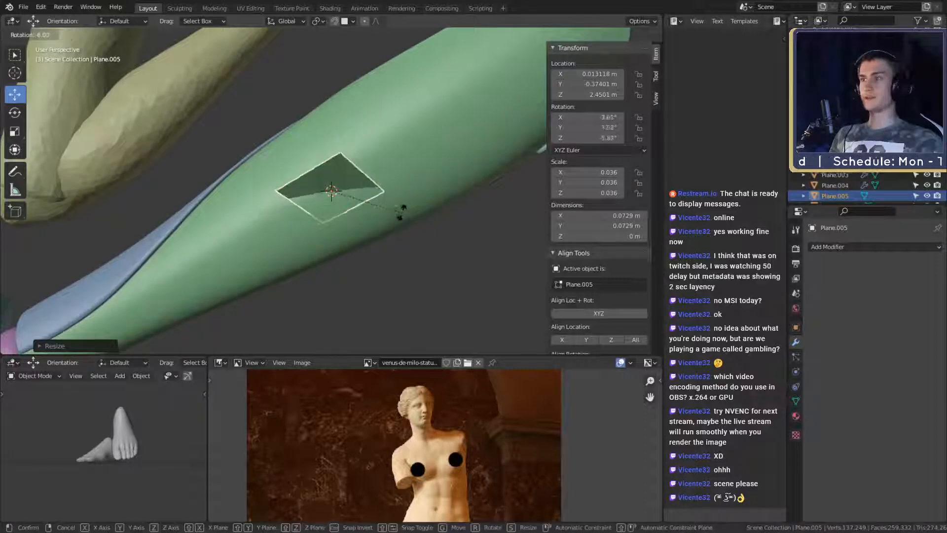
Step: Select the blue forearm cover and inspect its mesh in edit mode as a reference
left_click(199, 207)
middle_click_drag(200, 207, 484, 274)
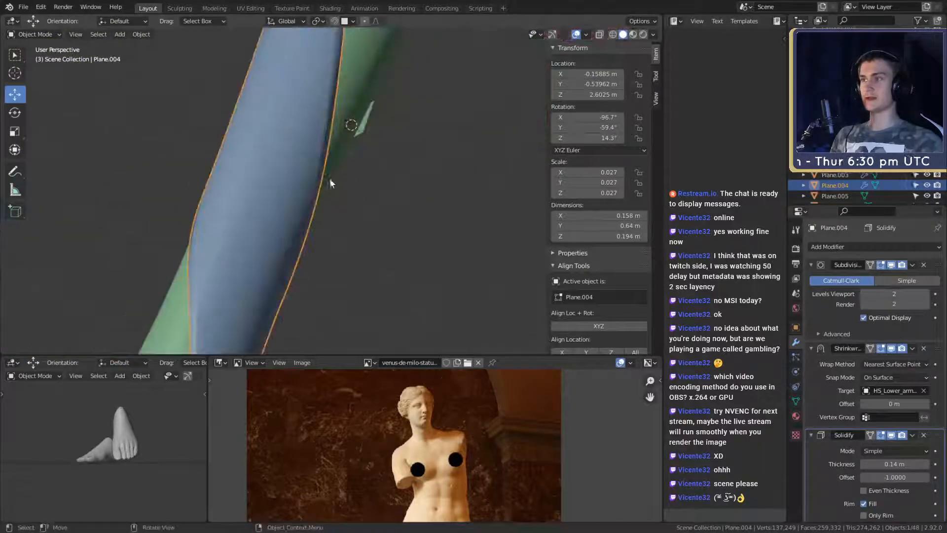
middle_click_drag(330, 183, 361, 202)
key("Tab")
left_click_drag(332, 192, 360, 180, "alt")
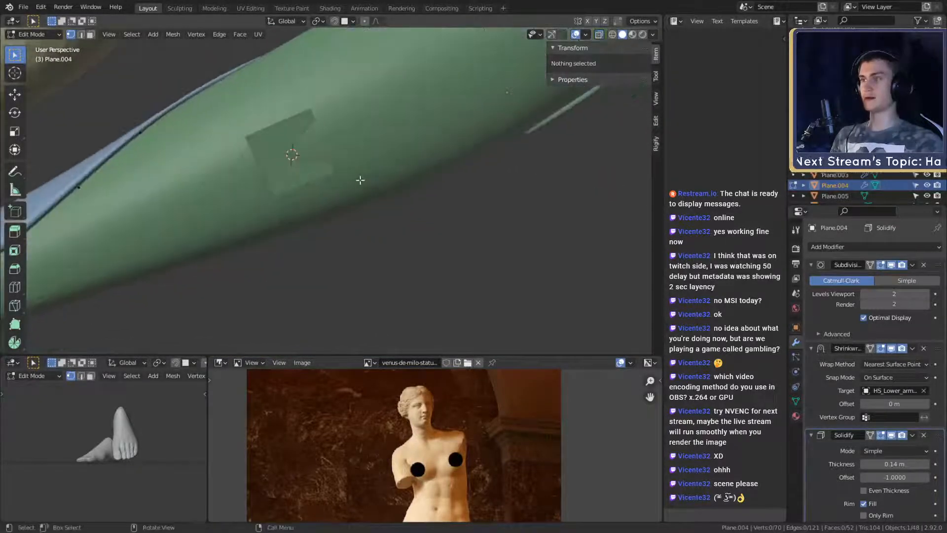
key("Tab")
Step: Turn on snapping and move the small plane along the green shell to its elbow end
left_click(284, 163)
middle_click_drag(325, 171, 270, 183)
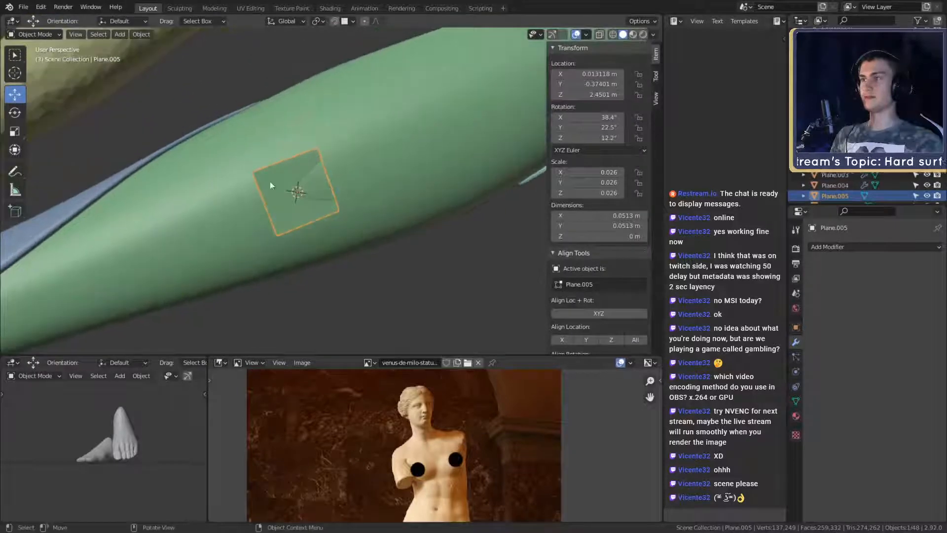
middle_click_drag(384, 145, 417, 148, "shift")
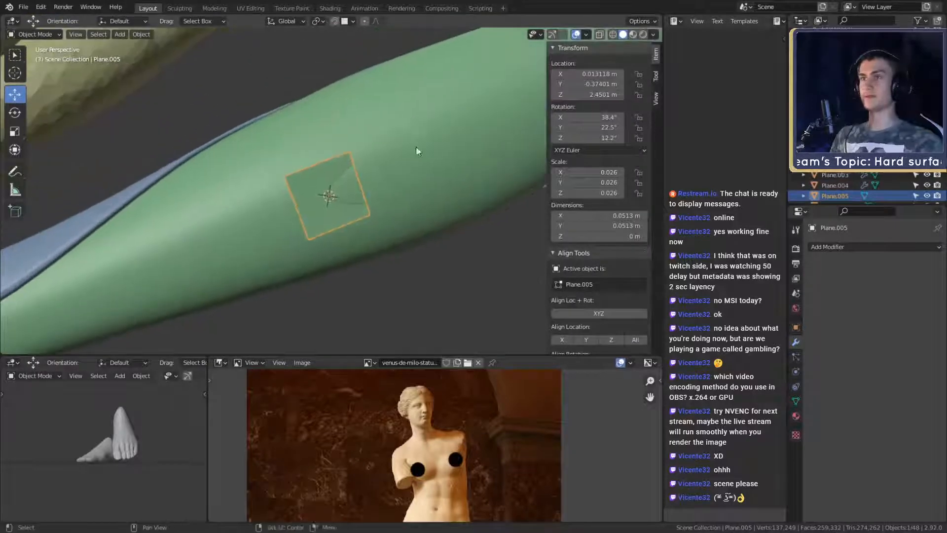
left_click(334, 21)
key("g")
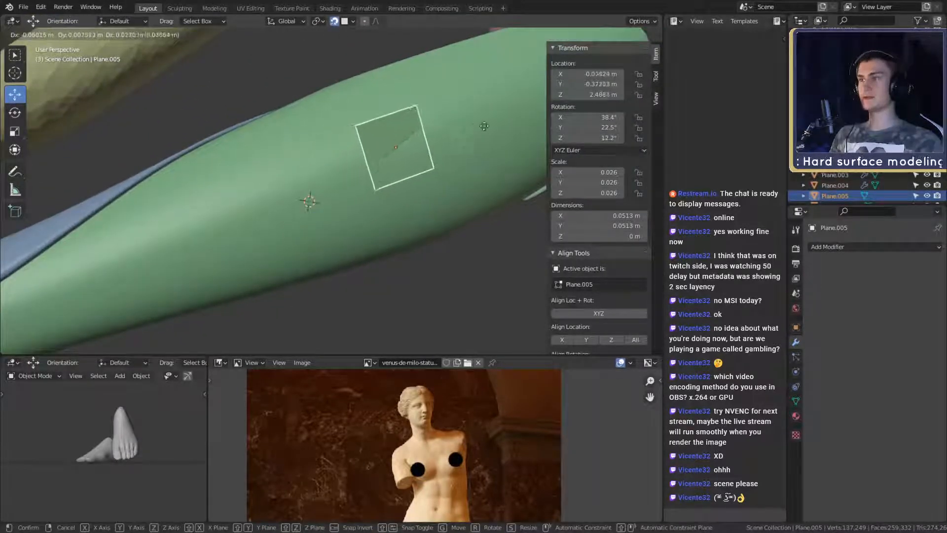
left_click(485, 128)
middle_click_drag(485, 129, 324, 238)
middle_click_drag(279, 208, 404, 158)
key("g")
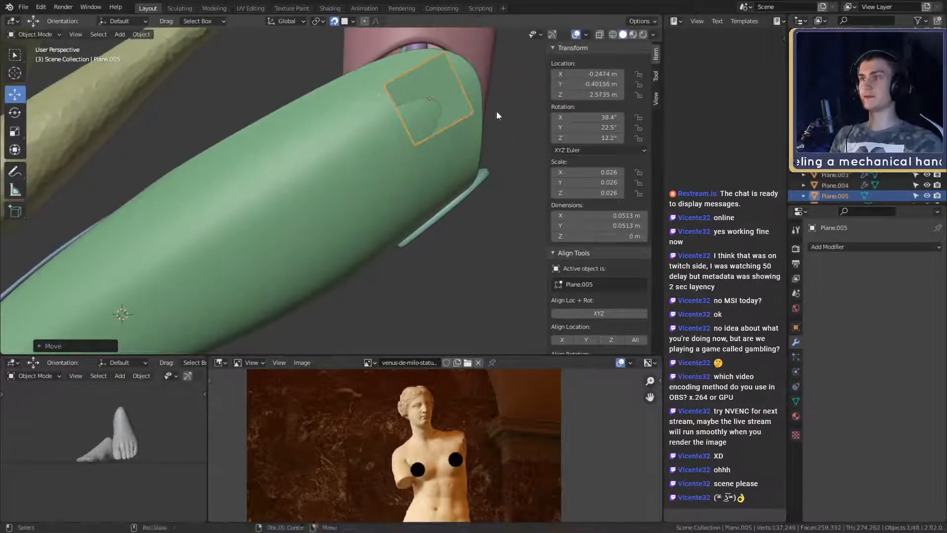
Step: Snap the small plane's corner vertices onto the green shell's surface
key("Tab")
middle_click_drag(496, 115, 434, 177)
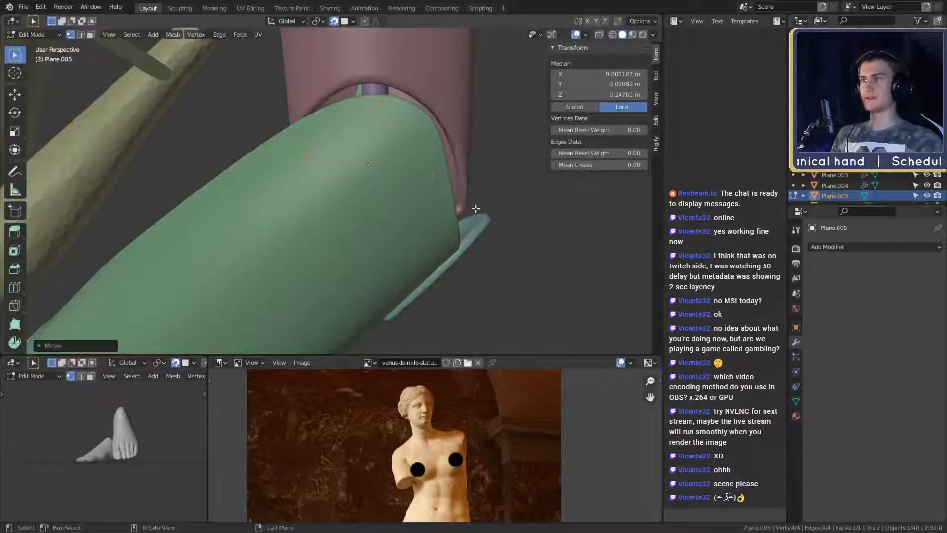
middle_click_drag(475, 208, 419, 185)
key("Tab")
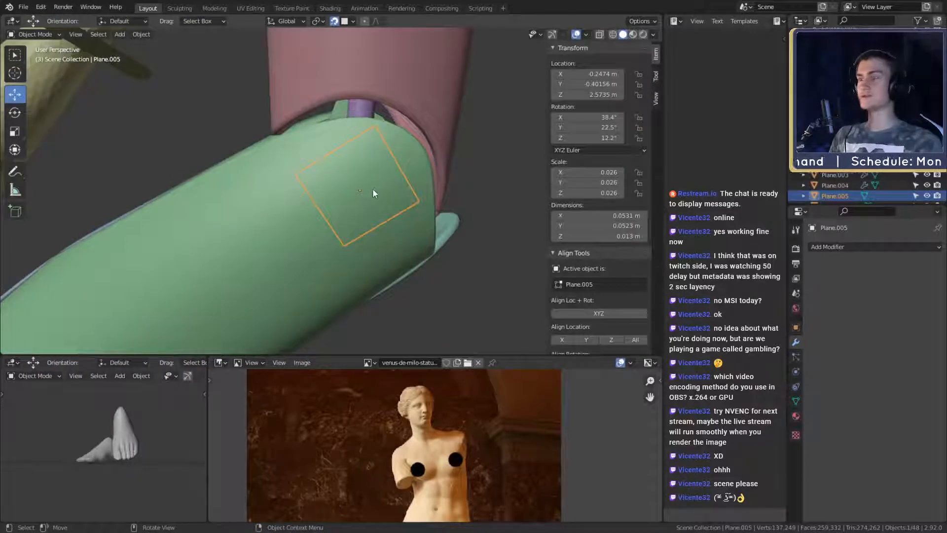
Step: Enable In Front in the small plane's viewport display settings
left_click(796, 417)
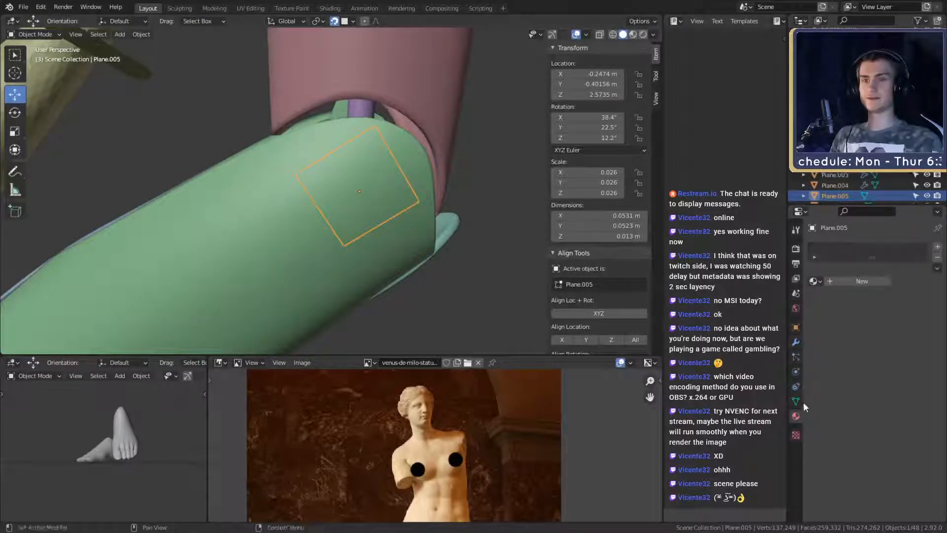
left_click(796, 328)
left_click(863, 450)
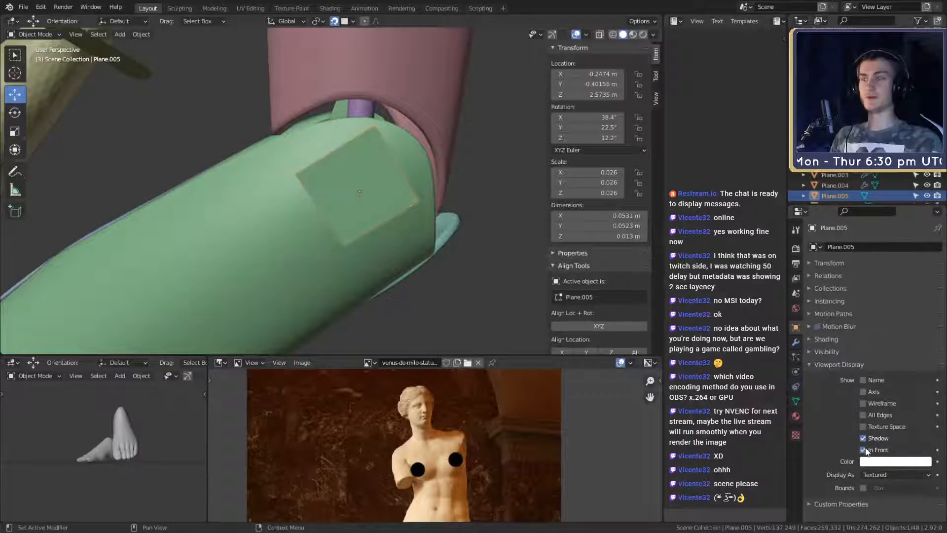
Step: Add a centred loop cut across the small plane at the elbow end of the green shell
middle_click_drag(405, 256, 437, 195)
scroll(402, 258, "up", 2)
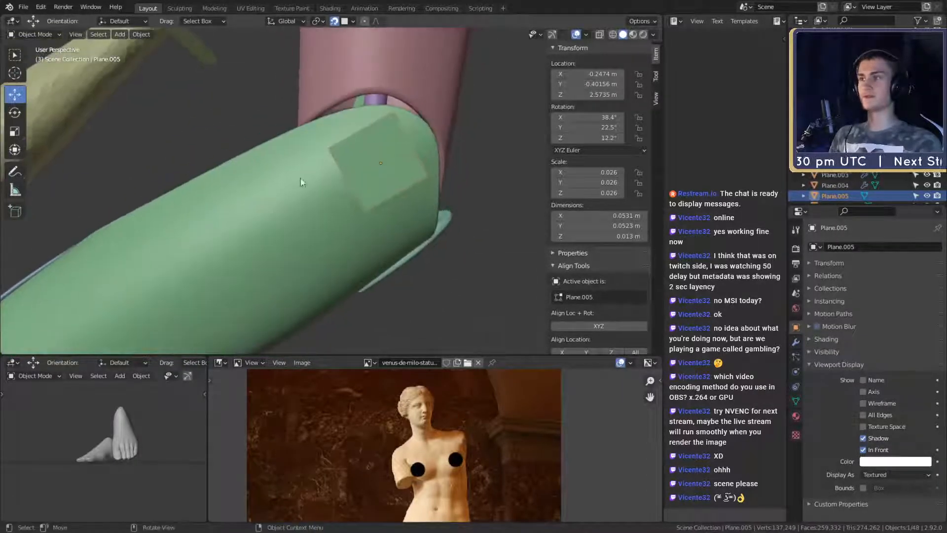
middle_click_drag(302, 182, 418, 185)
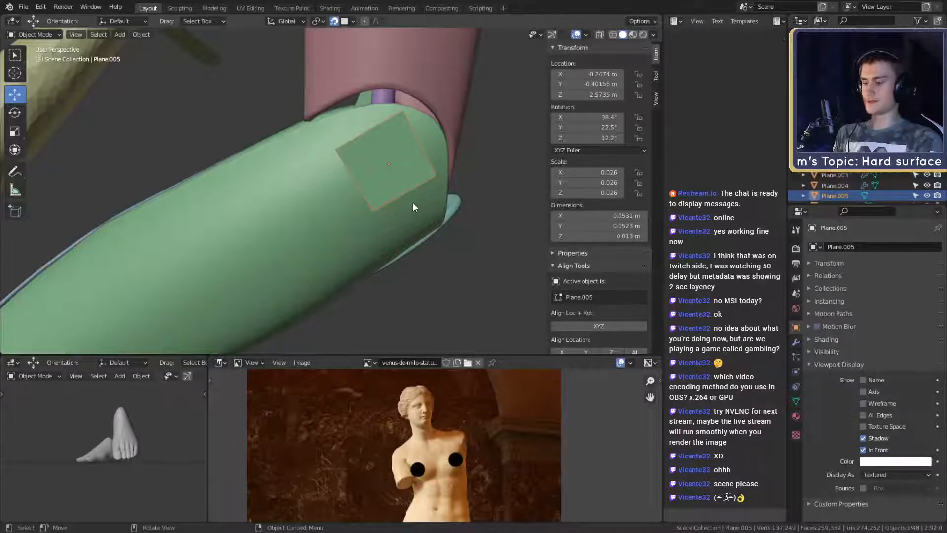
scroll(413, 203, "down", 5)
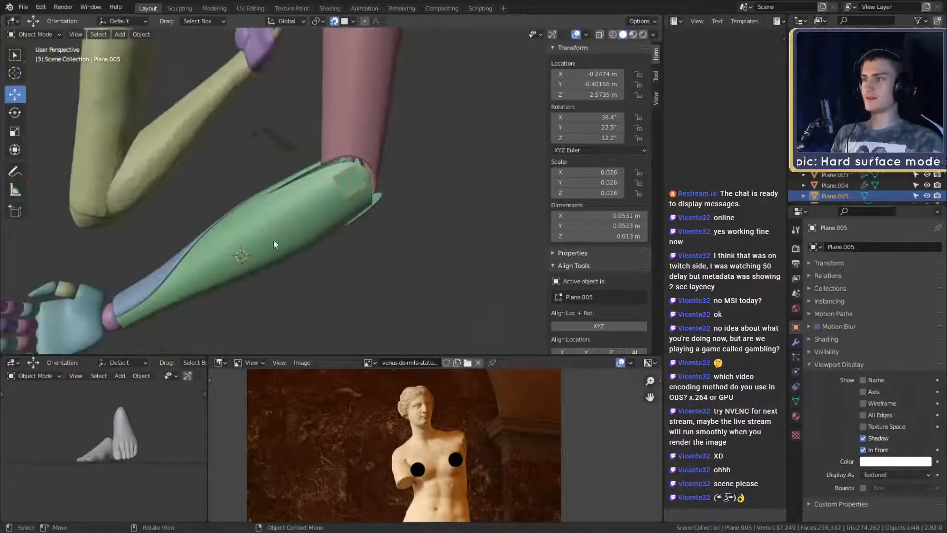
middle_click_drag(273, 239, 226, 169)
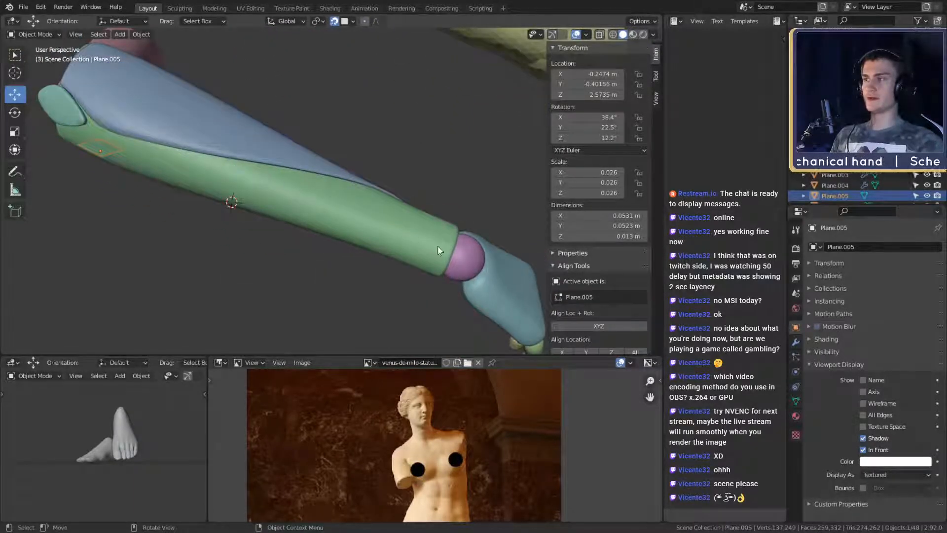
middle_click_drag(439, 250, 349, 193)
key("Tab")
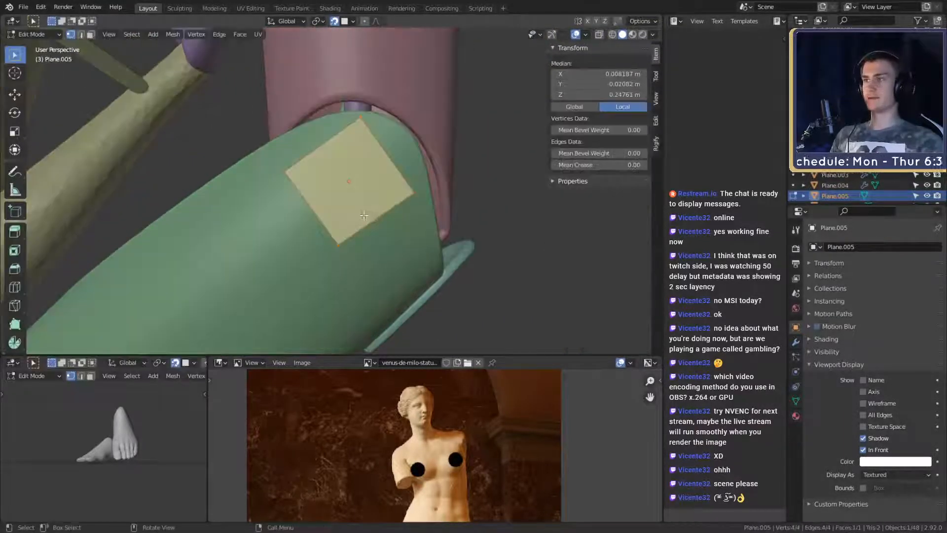
key("ctrl+r")
left_click(380, 167)
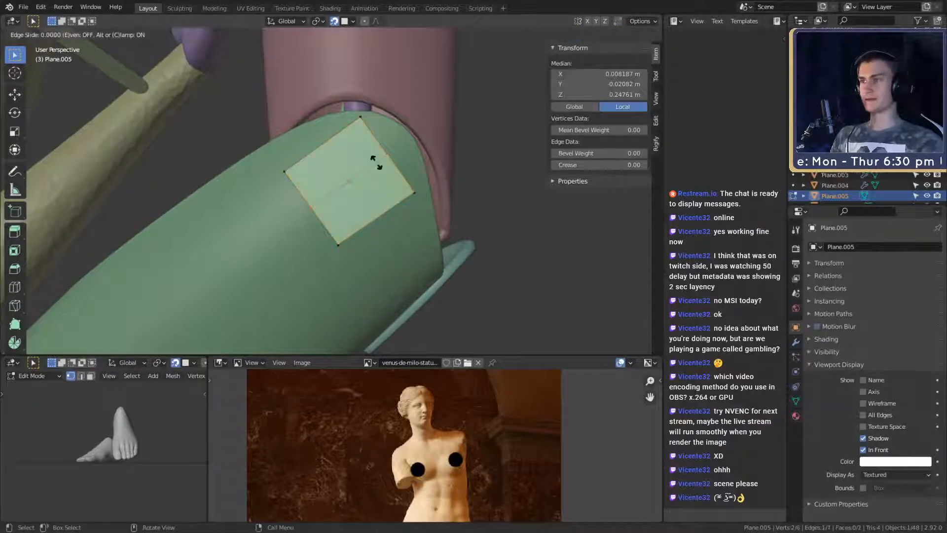
right_click(380, 166)
Step: Snap the plane's new outer-edge vertex and its neighbouring outer corner onto the green shell's rim, and save the file
left_click(384, 152)
key("g")
left_click(474, 162)
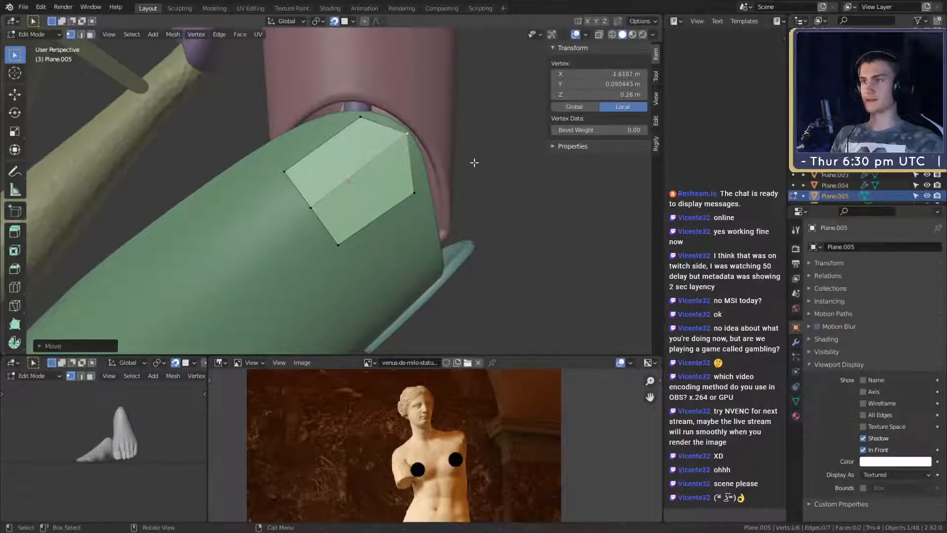
left_click(412, 191)
middle_click_drag(422, 191, 460, 192)
key("g")
left_click(474, 187)
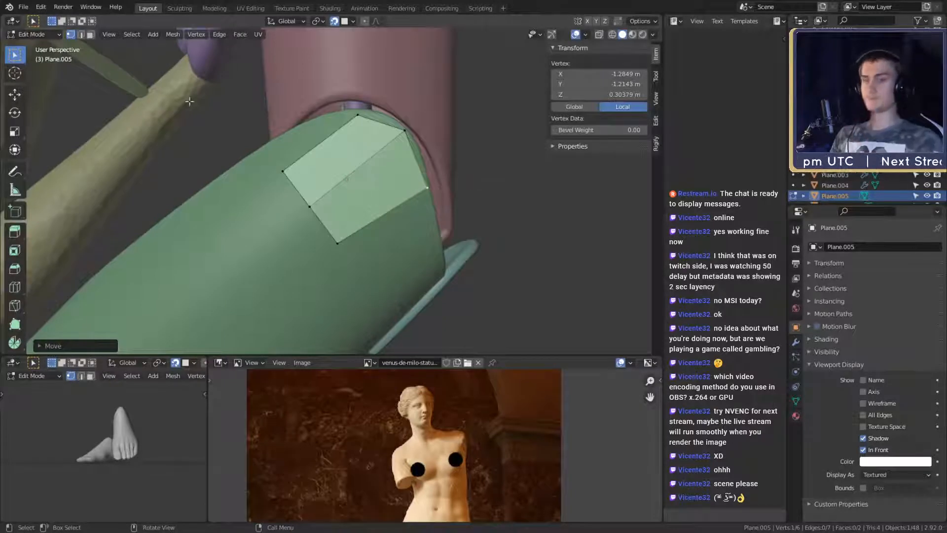
left_click(24, 8)
left_click(44, 77)
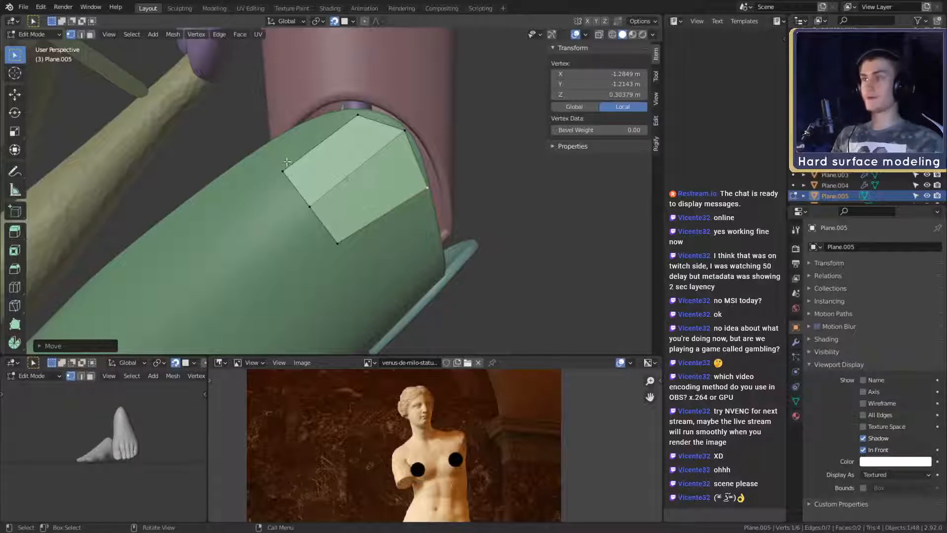
Step: Move the plane's three wrist-side vertices toward the elbow rim to narrow the plane into a strip
scroll(337, 212, "down", 4)
scroll(359, 181, "up", 4)
middle_click_drag(360, 202, 384, 157)
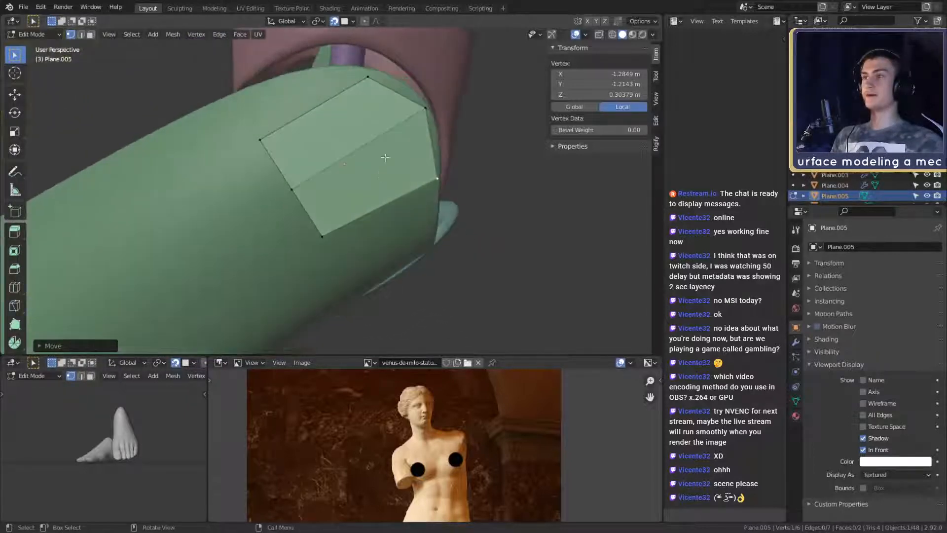
left_click(366, 78, "shift")
left_click(261, 140, "shift")
middle_click_drag(264, 143, 362, 167, "shift")
scroll(355, 177, "down", 6)
scroll(355, 177, "up", 4)
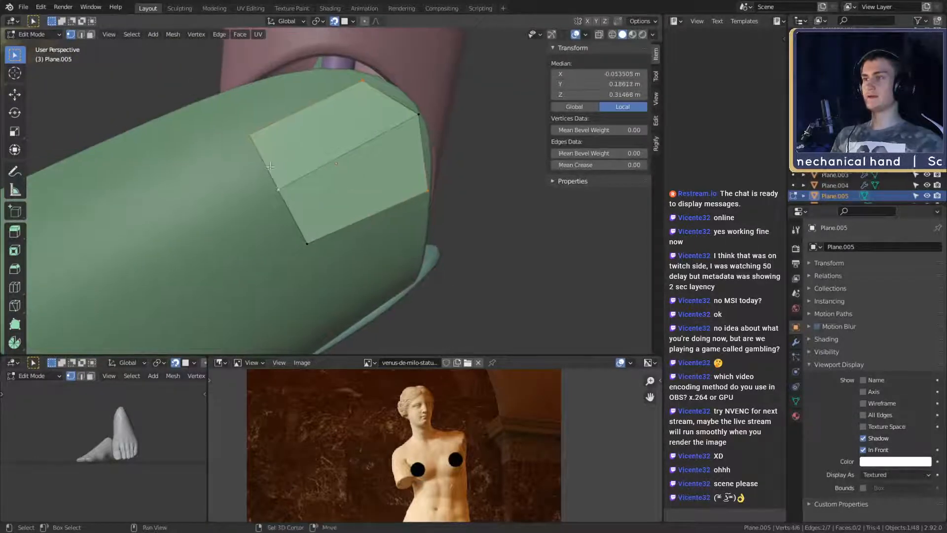
left_click(256, 134)
left_click(279, 189, "shift")
left_click(312, 237, "shift")
middle_click_drag(381, 217, 375, 204)
key("g")
left_click(457, 170)
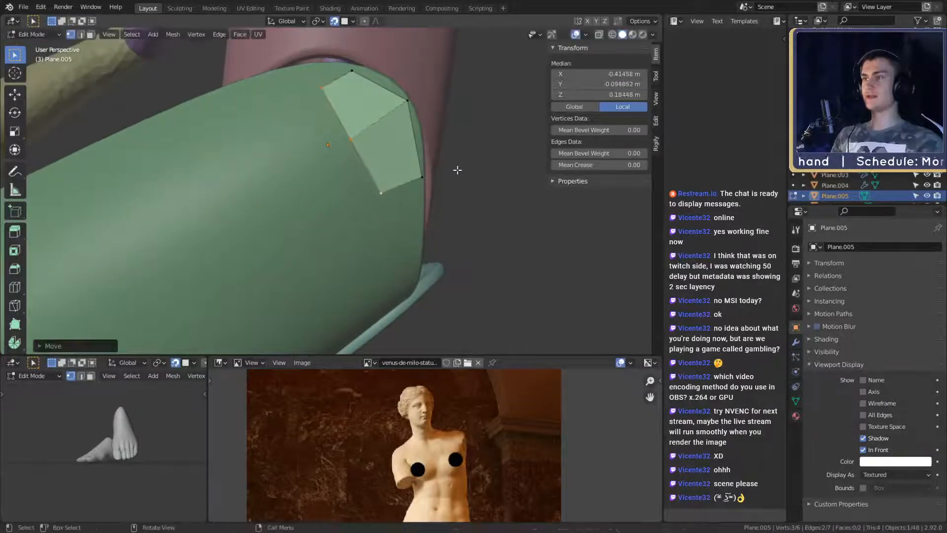
Step: Snap the strip's two middle vertices along the green shell's curved rim
left_click(353, 141)
key("g")
left_click(420, 142)
left_click(410, 105)
middle_click_drag(415, 106, 434, 147)
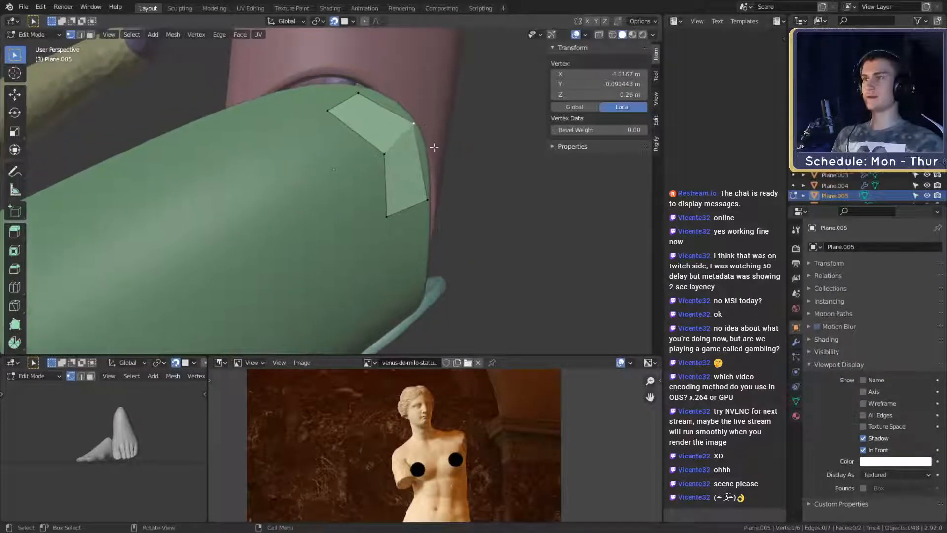
key("g")
left_click(425, 159)
Step: Snap the outer and inner vertices at the strip's upper end closer along the shell's rim
left_click(362, 93)
middle_click_drag(363, 96, 367, 118, "shift")
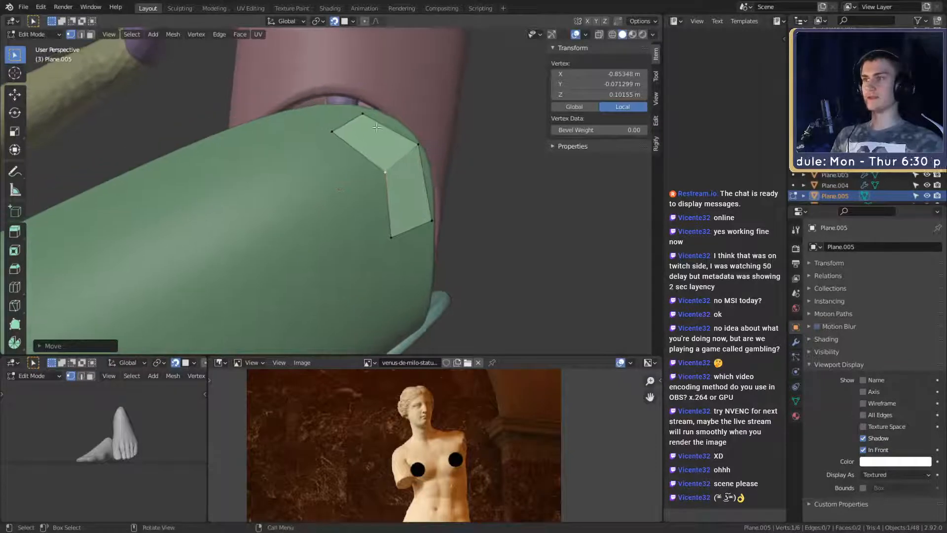
key("g")
left_click(417, 128)
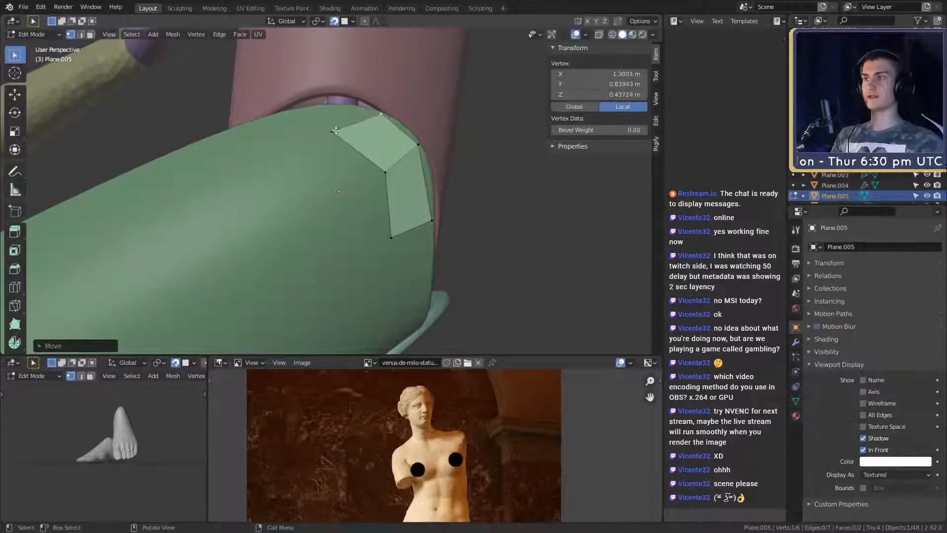
left_click(336, 132)
key("g")
left_click(394, 149)
Step: Inspect the blue forearm cover's mesh in edit mode with X-ray on, and return to editing the strip
middle_click_drag(252, 189, 432, 249)
key("Tab")
left_click(315, 241)
key("Tab")
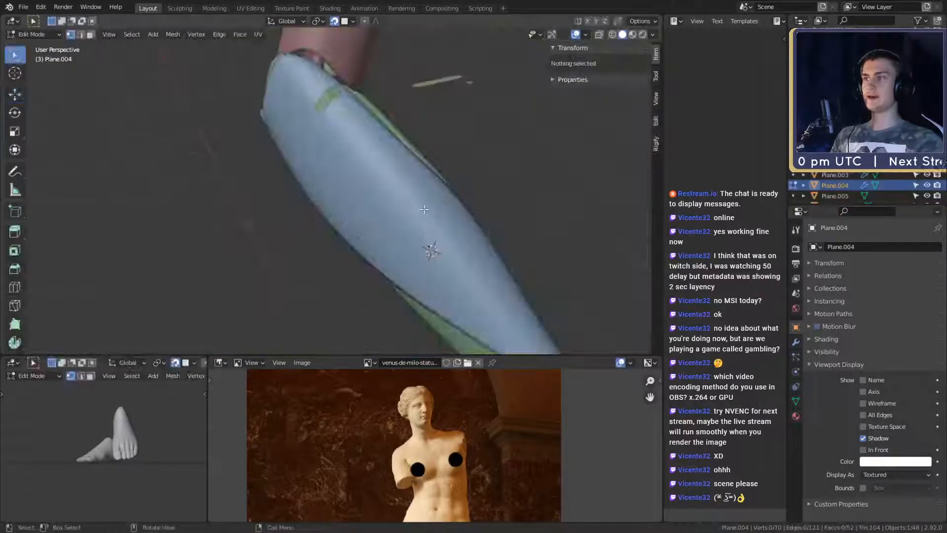
key("alt+z")
scroll(409, 203, "up", 2)
mouse_move(397, 197)
middle_mouse_down()
mouse_move(469, 218)
mouse_move(400, 187)
mouse_move(389, 203)
mouse_move(402, 210)
mouse_move(319, 176)
mouse_move(381, 198)
mouse_move(370, 220)
mouse_move(408, 227)
mouse_move(461, 190)
mouse_move(289, 214)
mouse_move(321, 249)
mouse_move(425, 167)
mouse_move(442, 138)
mouse_move(271, 174)
mouse_move(356, 254)
mouse_move(401, 128)
mouse_move(377, 144)
mouse_move(404, 220)
mouse_move(395, 200)
middle_mouse_up()
scroll(397, 184, "up", 3)
scroll(394, 205, "down", 2)
key("Tab")
key("Tab")
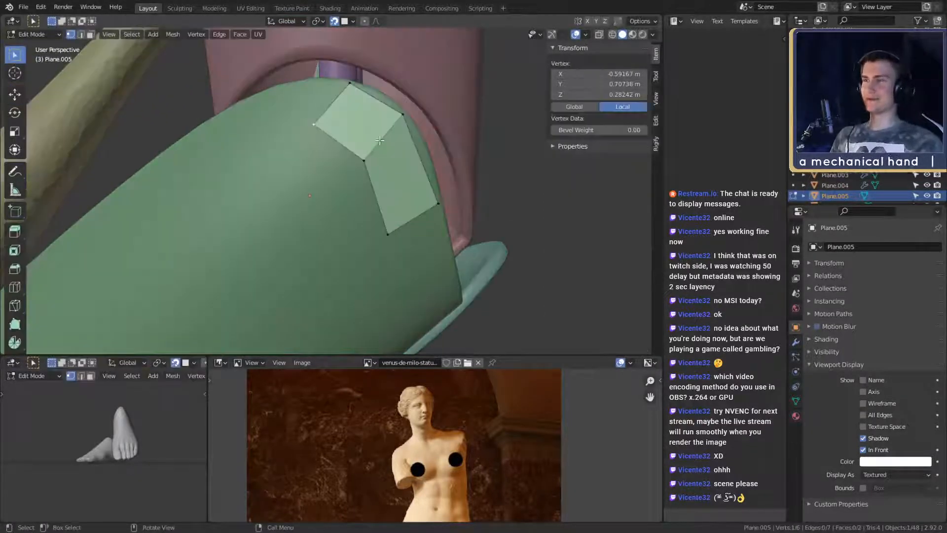
Step: Rotate and move the strip's middle edge so it crosses the strip squarely at the rim's bend
middle_click_drag(438, 151, 432, 171)
left_click(365, 160, "shift")
key("r")
left_click(490, 193)
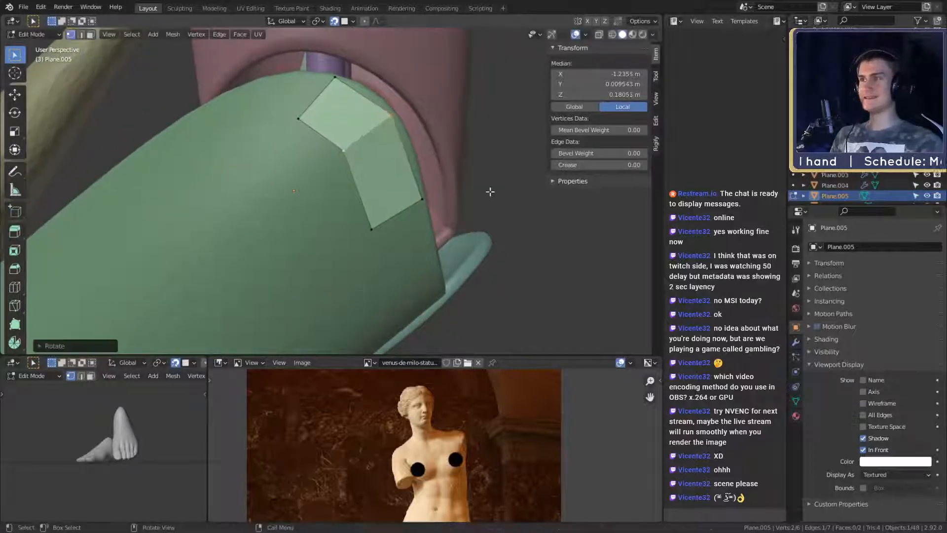
key("g")
left_click(494, 200)
middle_click_drag(495, 201, 352, 209)
scroll(442, 196, "down", 2)
key("Tab")
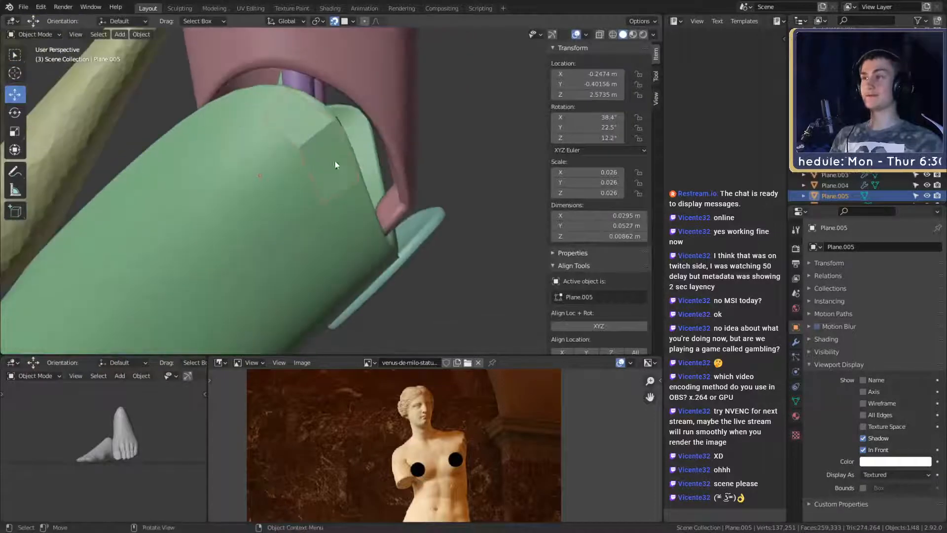
Step: Nudge the strip's middle edge slightly along the green shell's surface
scroll(336, 163, "up", 3)
middle_click_drag(336, 163, 378, 199)
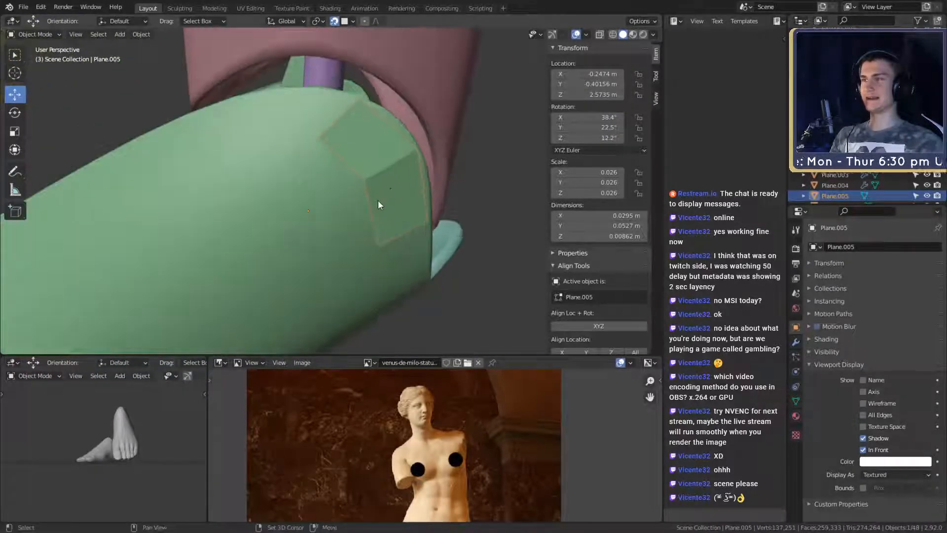
key("Tab")
key("g")
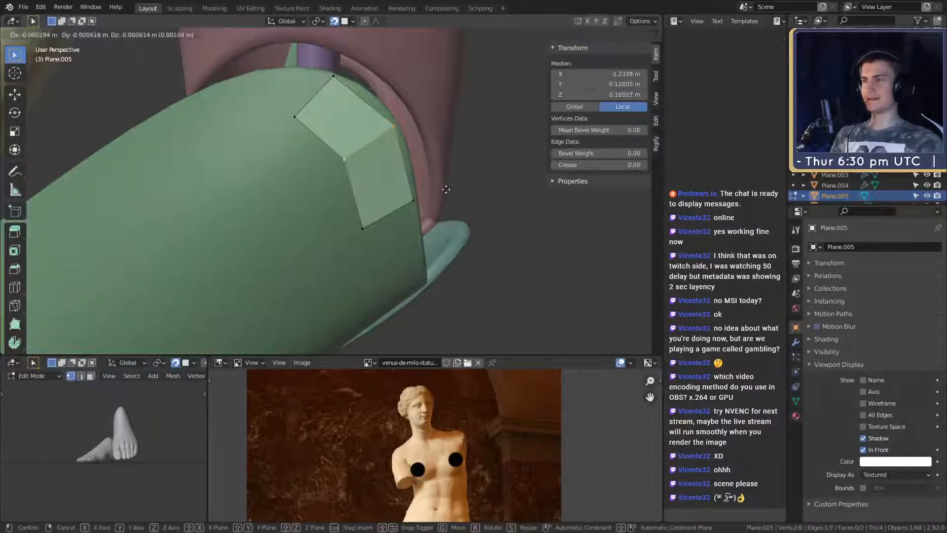
left_click(443, 190)
middle_click_drag(444, 191, 426, 197)
left_click(403, 172)
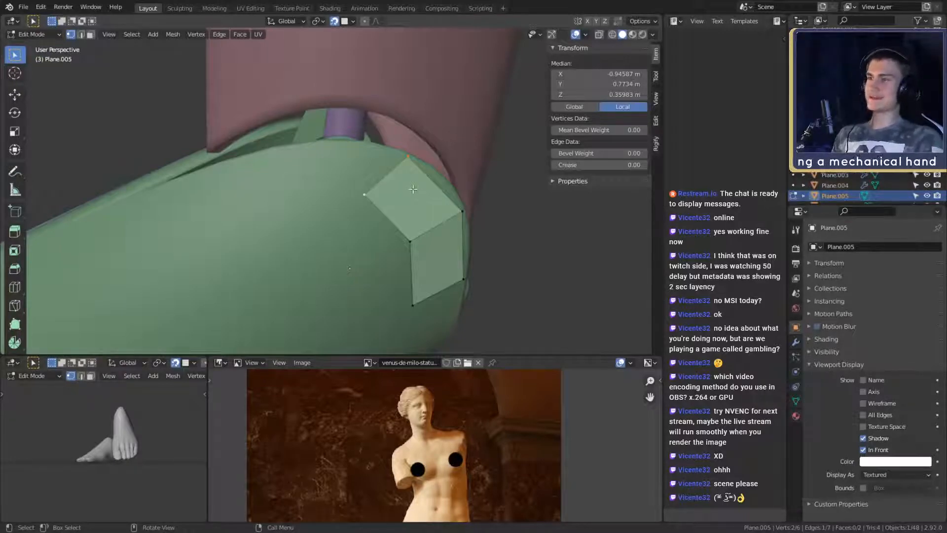
Step: Shift the middle edge once more and reposition its inner vertex to even out the strip's width
middle_click_drag(413, 211, 365, 169)
left_click(331, 152)
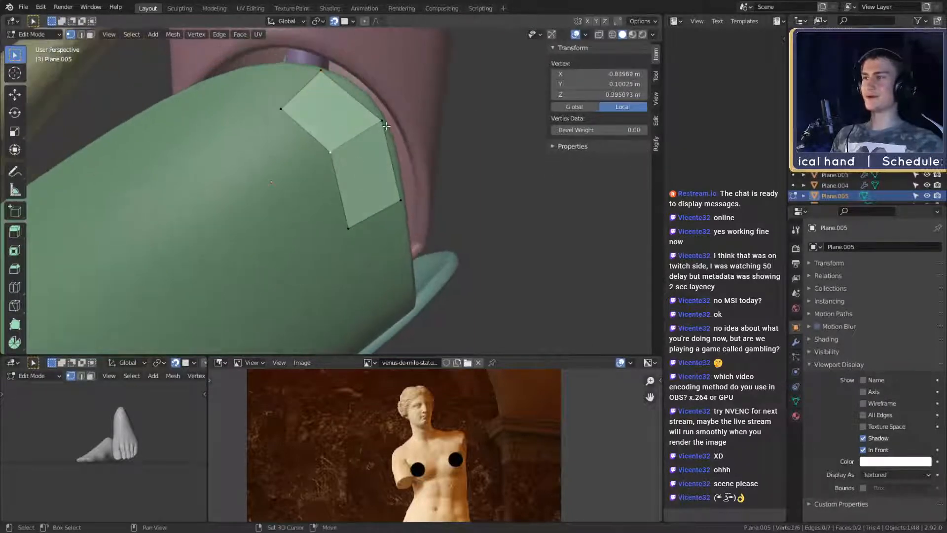
left_click(383, 121, "shift")
key("g")
left_click(434, 155)
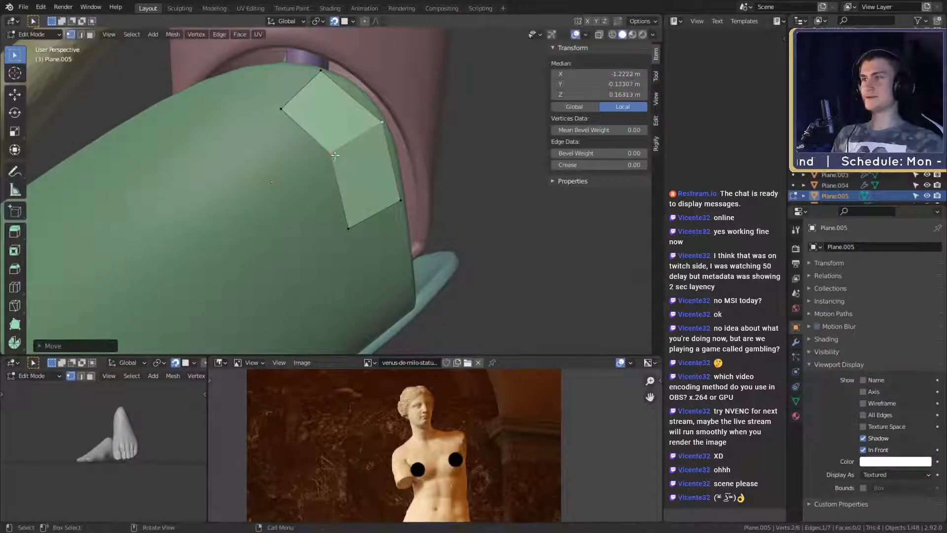
left_click(331, 154)
key("g")
left_click(374, 174)
Step: Snap the inner corner vertex at the strip's lower end closer to the shell's rim
middle_click_drag(373, 174, 380, 150)
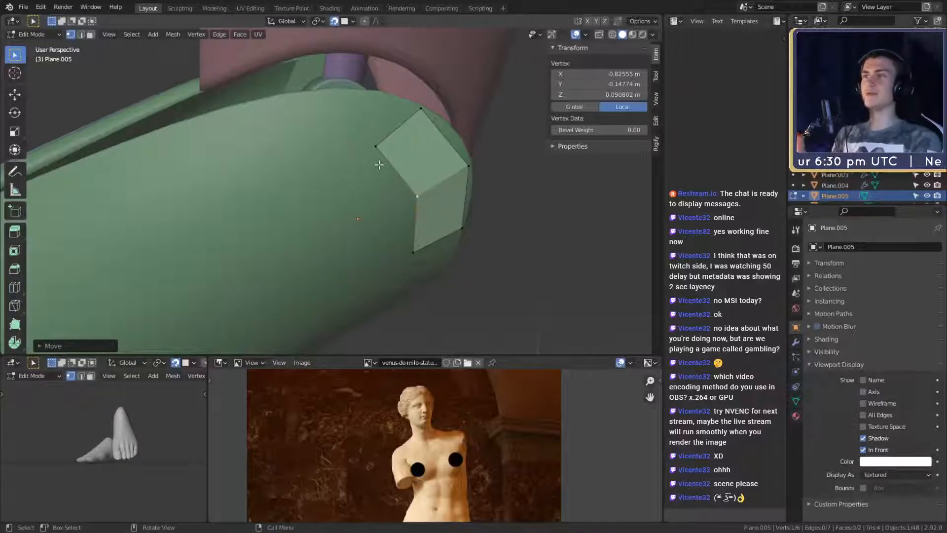
middle_click_drag(424, 155, 402, 176)
left_click(370, 122)
left_click(330, 156, "shift")
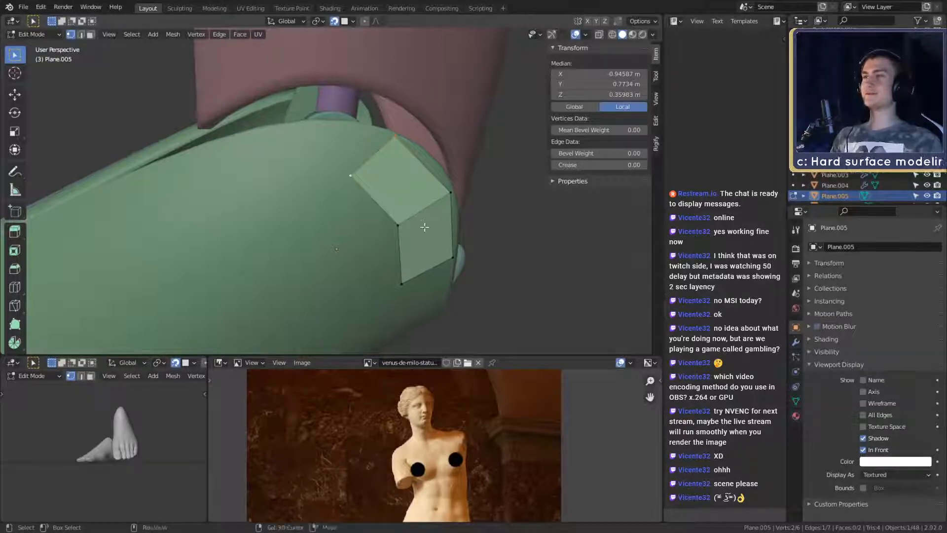
middle_click_drag(424, 227, 395, 203)
scroll(387, 171, "up", 2)
middle_click_drag(376, 160, 367, 177, "shift")
scroll(408, 189, "up", 1)
left_click(371, 182)
key("g")
left_click(432, 196)
left_click(366, 212)
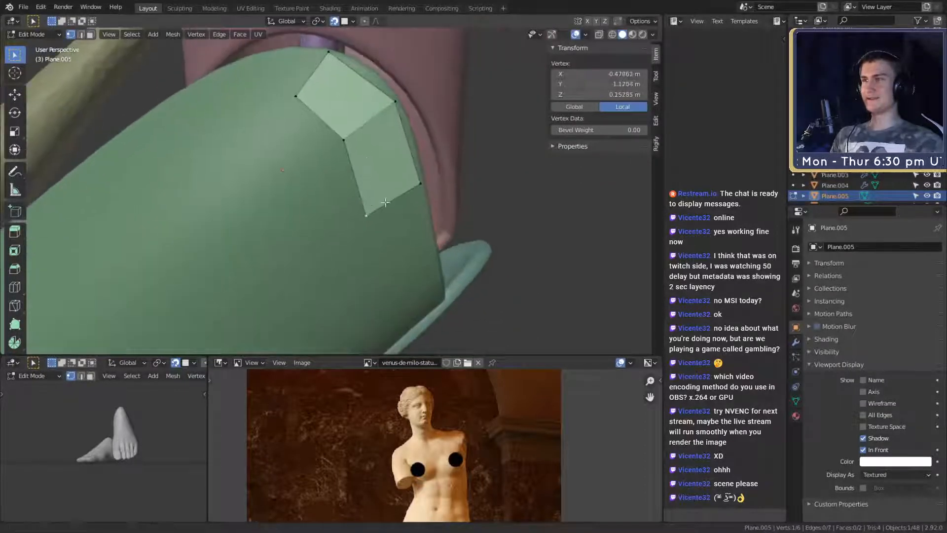
mouse_move(367, 212)
middle_mouse_down()
mouse_move(359, 219)
mouse_move(367, 206)
middle_mouse_up()
key("g")
left_click(383, 213)
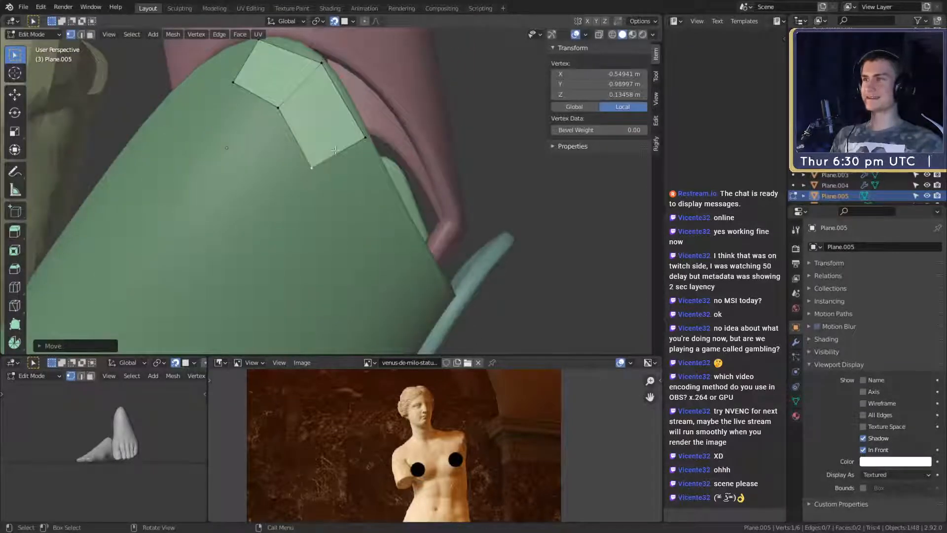
Step: Move the inner corner vertex at the strip's upper end closer to the shell's rim
middle_click_drag(335, 150, 415, 208)
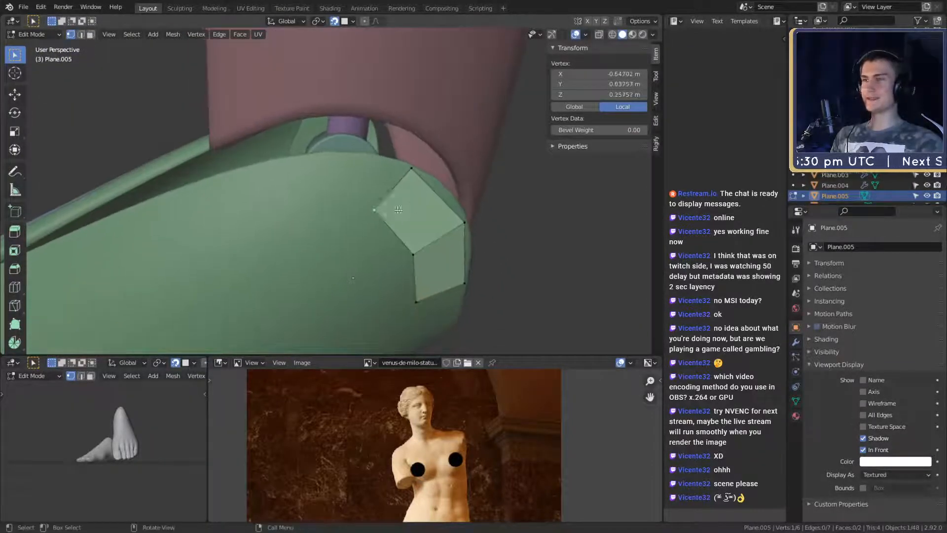
key("g")
left_click(408, 211)
Step: Extrude the strip's lower end edge along the shell's rim as far as the teal elbow cap
left_click(411, 171)
mouse_move(412, 171)
middle_mouse_down()
mouse_move(410, 225)
mouse_move(414, 171)
mouse_move(433, 212)
mouse_move(349, 222)
mouse_move(454, 220)
mouse_move(412, 173)
mouse_move(422, 165)
mouse_move(364, 169)
mouse_move(383, 203)
mouse_move(372, 201)
mouse_move(404, 195)
mouse_move(396, 182)
middle_mouse_up()
middle_click_drag(280, 132, 315, 136)
left_click(303, 108, "shift")
middle_click_drag(362, 161, 351, 150)
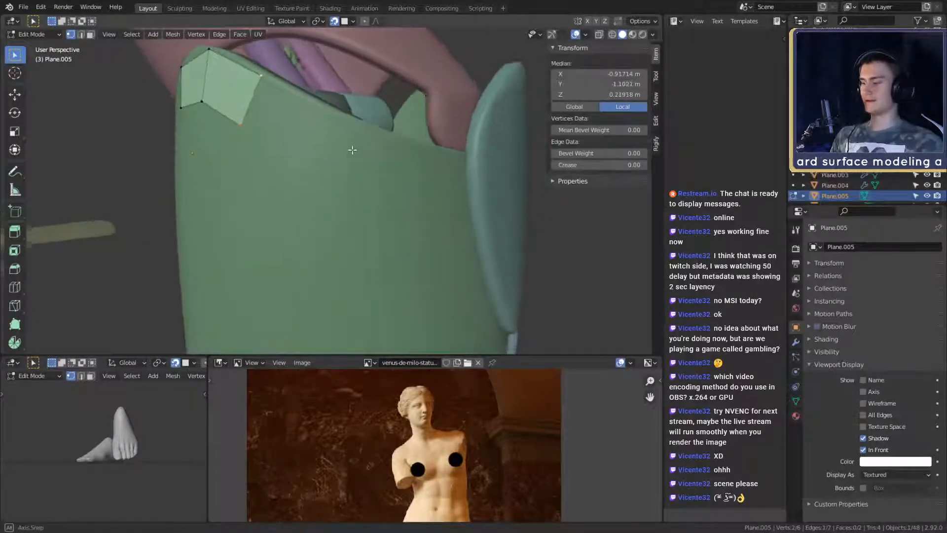
key("e")
left_click(516, 216)
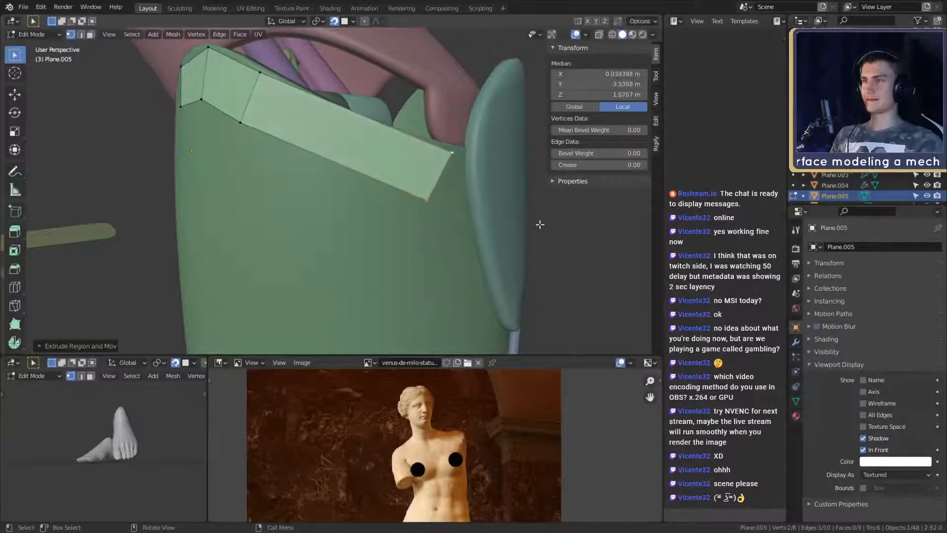
Step: Rotate and move the extruded end edge to line up with the rim of the teal elbow cap
middle_click_drag(540, 222, 431, 204)
key("r")
left_click(452, 151)
key("g")
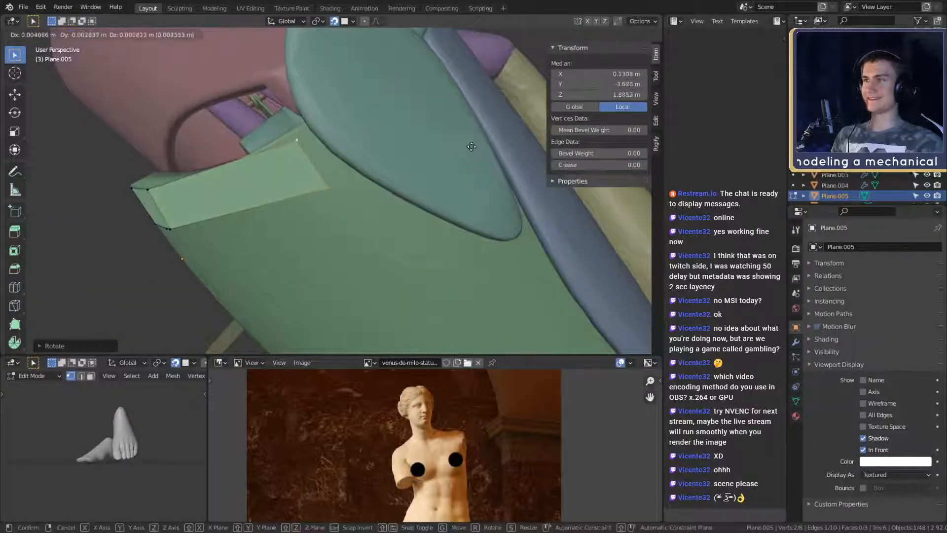
left_click(478, 139)
key("r")
left_click(480, 172)
key("g")
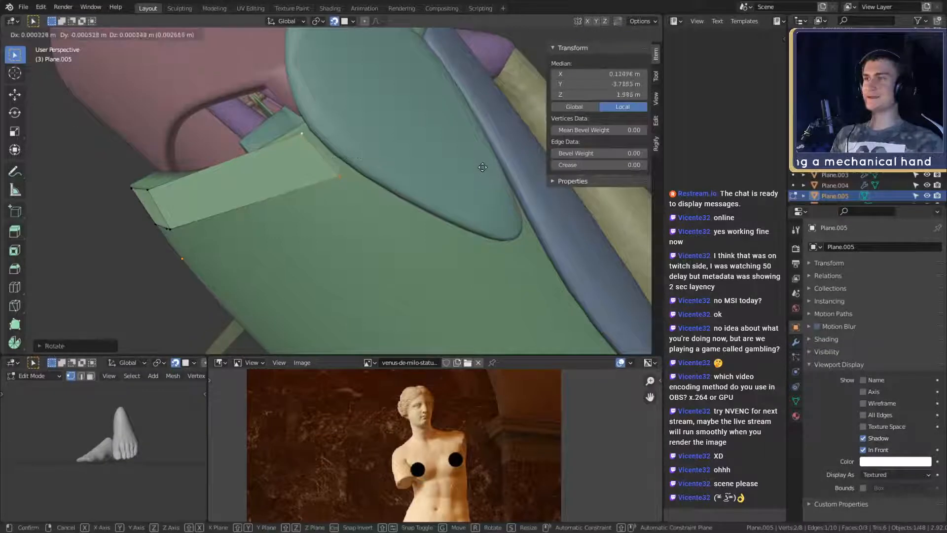
left_click(484, 166)
middle_click_drag(365, 170, 436, 186)
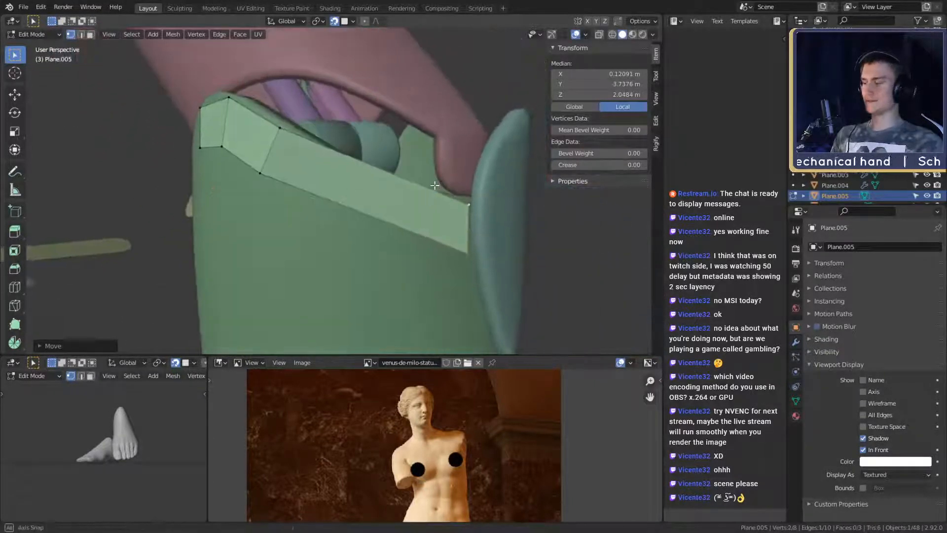
Step: Add a loop cut across the long face beside the teal elbow cap and move it onto the shell's rim
key("ctrl+r")
left_click(391, 190)
left_click(391, 191)
key("g")
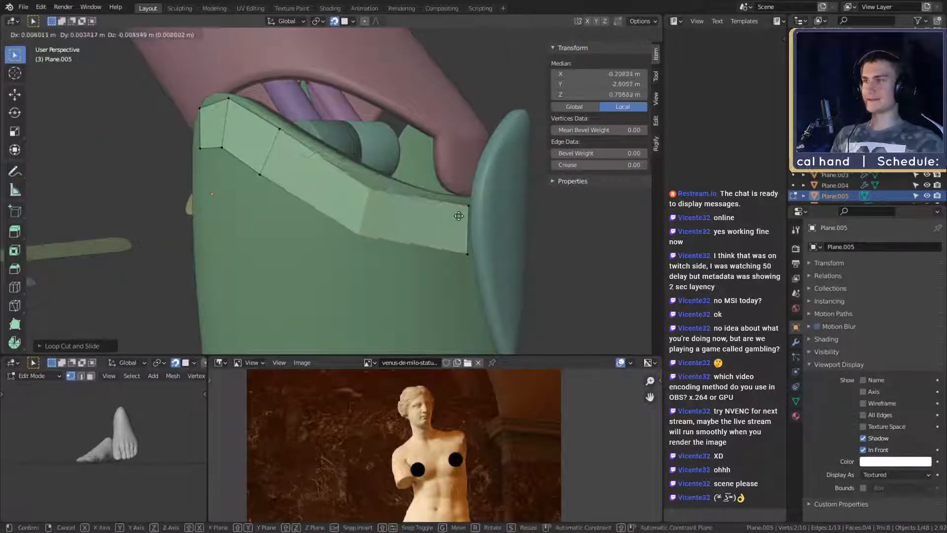
left_click(454, 205)
middle_click_drag(454, 206, 390, 177)
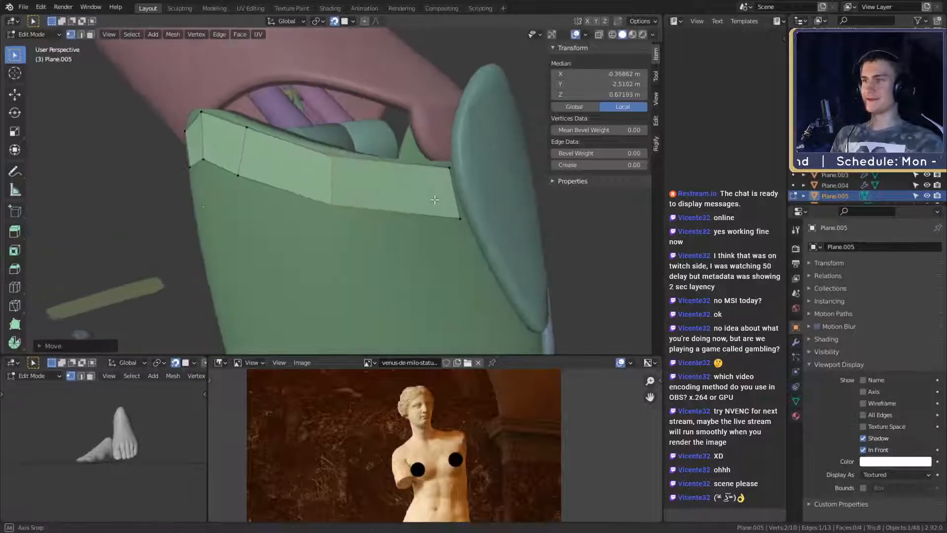
Step: Add two more loop cuts across the strip and move the edges to follow the curve of the shell's rim
key("ctrl+r")
middle_click_drag(407, 181, 395, 204)
left_click(462, 197, "alt")
key("g")
left_click(469, 202)
left_click(381, 203)
left_click(381, 204)
key("g")
left_click(426, 193)
Step: Select the strip's upper end edge and examine from several angles how the faces follow the shell's rim
scroll(429, 203, "down", 3)
left_click(389, 196)
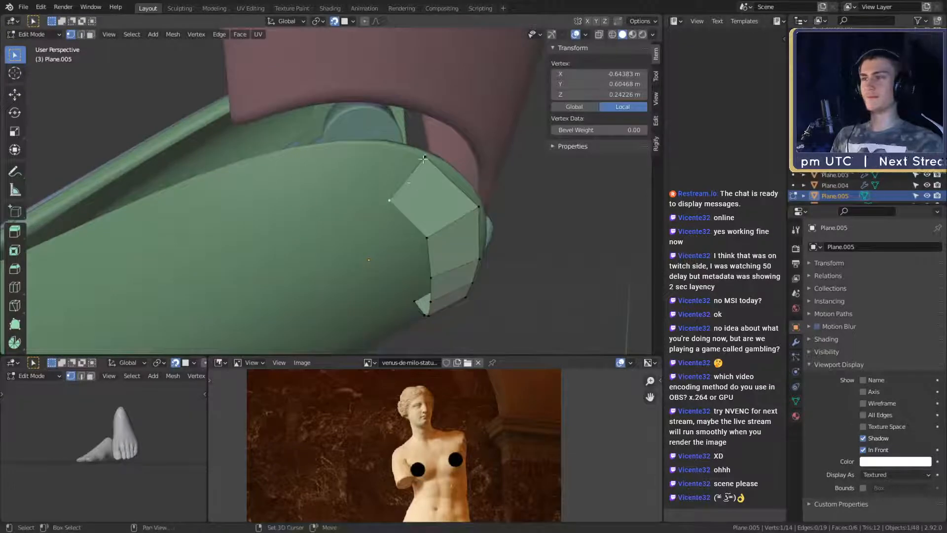
left_click(421, 157, "shift")
middle_click_drag(421, 155, 441, 207, "shift")
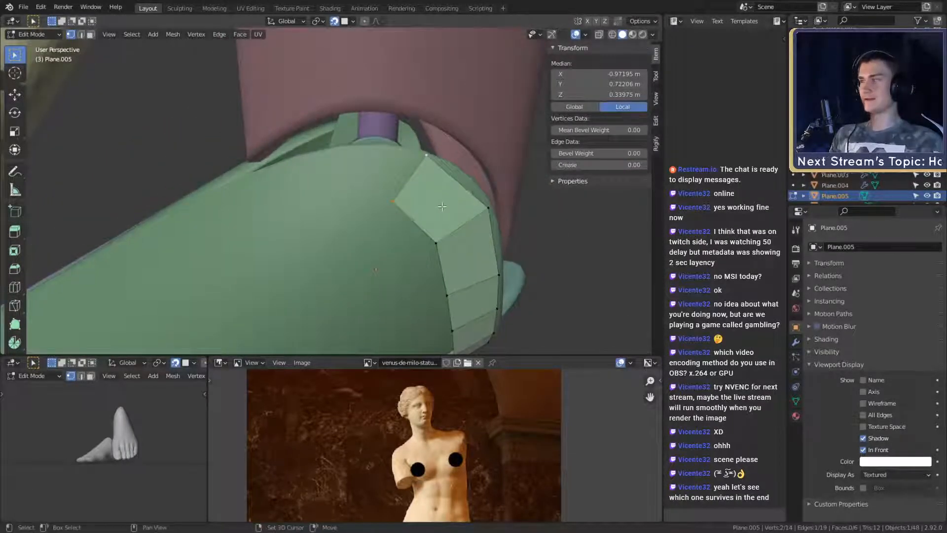
scroll(442, 206, "up", 4)
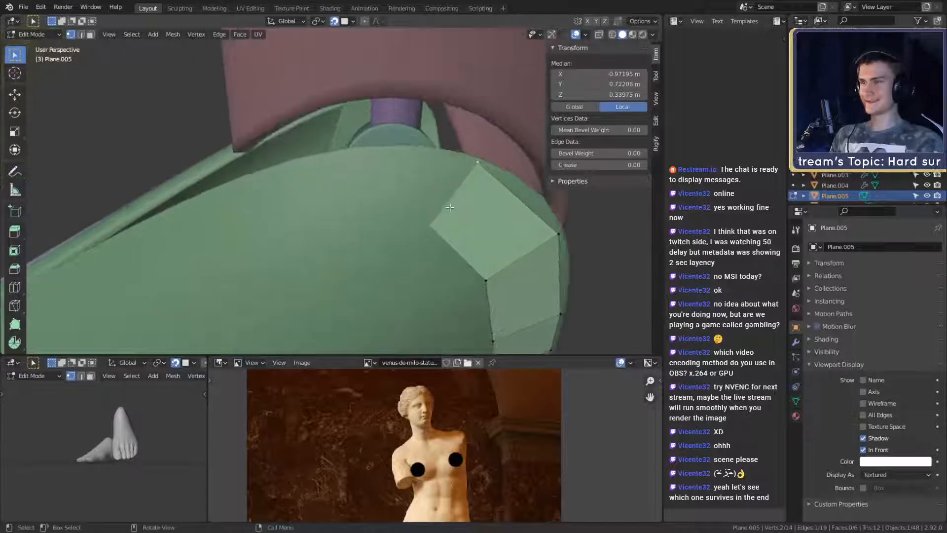
middle_click_drag(450, 208, 429, 196)
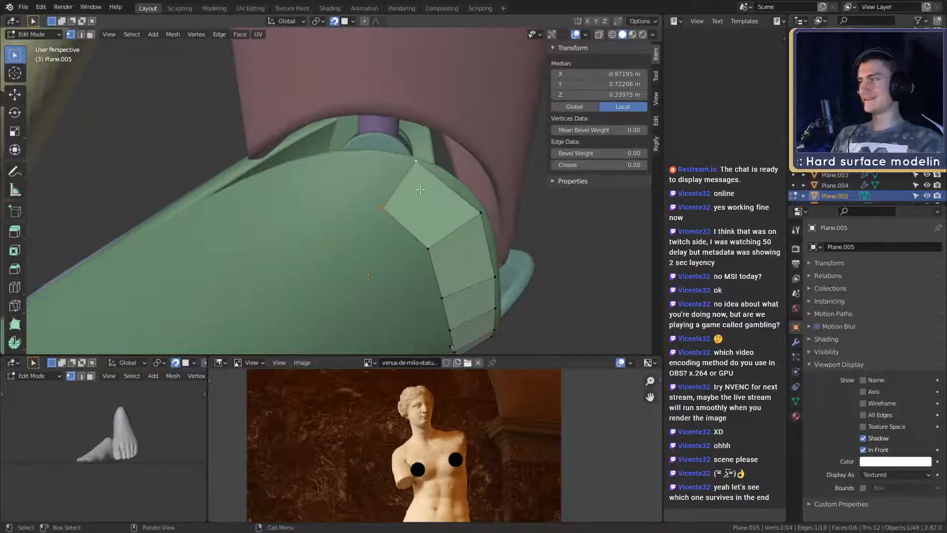
scroll(429, 208, "up", 2)
middle_click_drag(429, 208, 333, 184)
Step: Dissolve the vertices of the two most recently added cross edges in the strip
scroll(422, 192, "down", 4)
left_click(309, 168)
left_click(281, 193, "shift")
key("x")
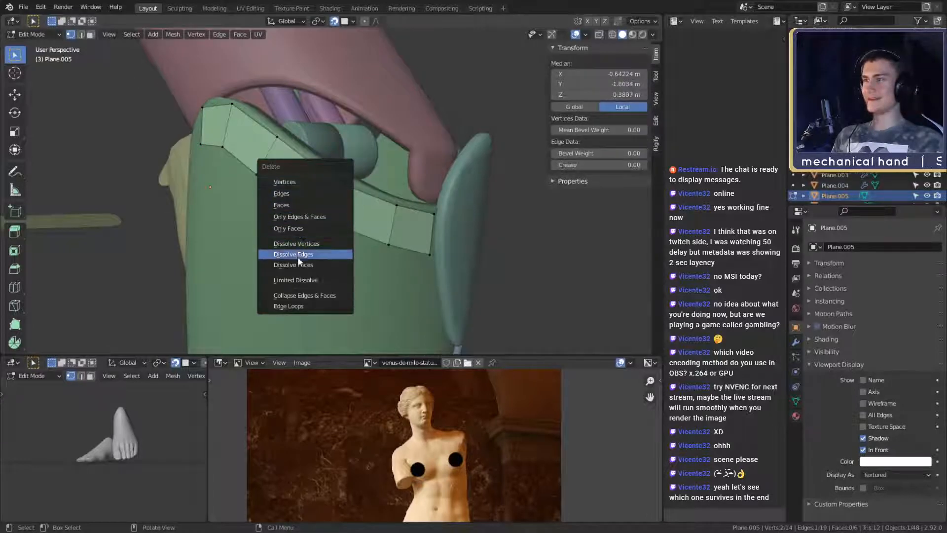
left_click(297, 243)
middle_click_drag(297, 243, 426, 230)
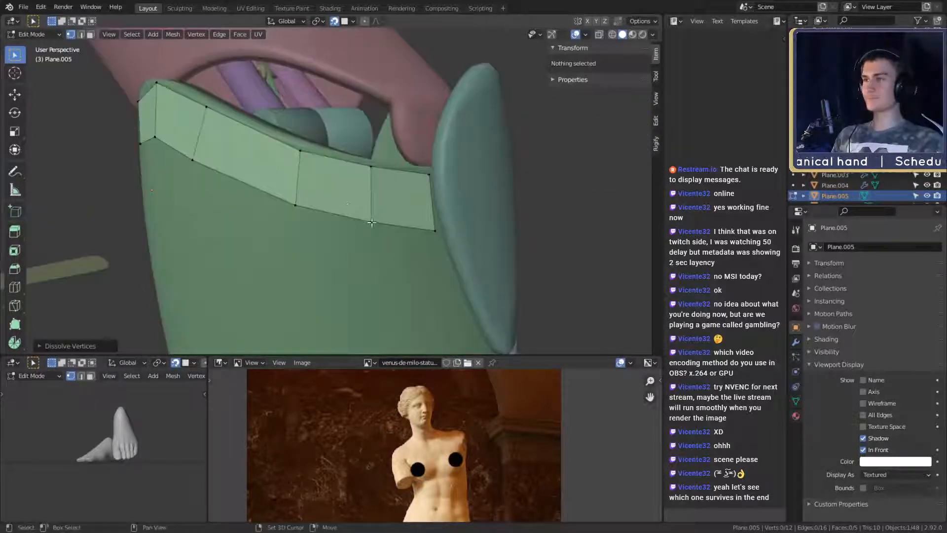
left_click(371, 223)
left_click(371, 168, "shift")
key("x")
left_click(368, 214)
scroll(370, 203, "down", 1)
scroll(400, 218, "up", 1)
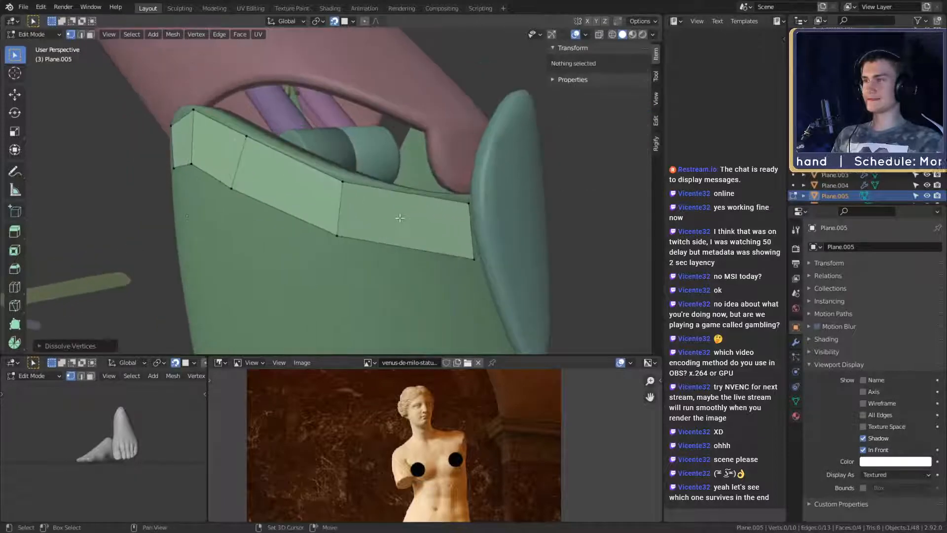
Step: Select both vertices of a cross edge in the strip and shift the edge along the shell's rim
left_click(373, 171)
left_click(327, 206, "shift")
middle_click_drag(332, 206, 436, 186)
key("g")
left_click(427, 196)
Step: Insert one new cross edge into the strip and reposition it so the faces follow the rim's curve
left_click(364, 195)
left_click(364, 194)
left_click(349, 206)
key("g")
left_click(450, 203)
key("g")
left_click(398, 174)
key("g")
left_click(402, 176)
key("g")
left_click(425, 202)
Step: Move the second interior cross edge from the strip's upper end along the shell's rim
left_click(298, 188, "shift")
left_click(348, 169)
left_click(300, 198, "shift")
key("g")
left_click(400, 190)
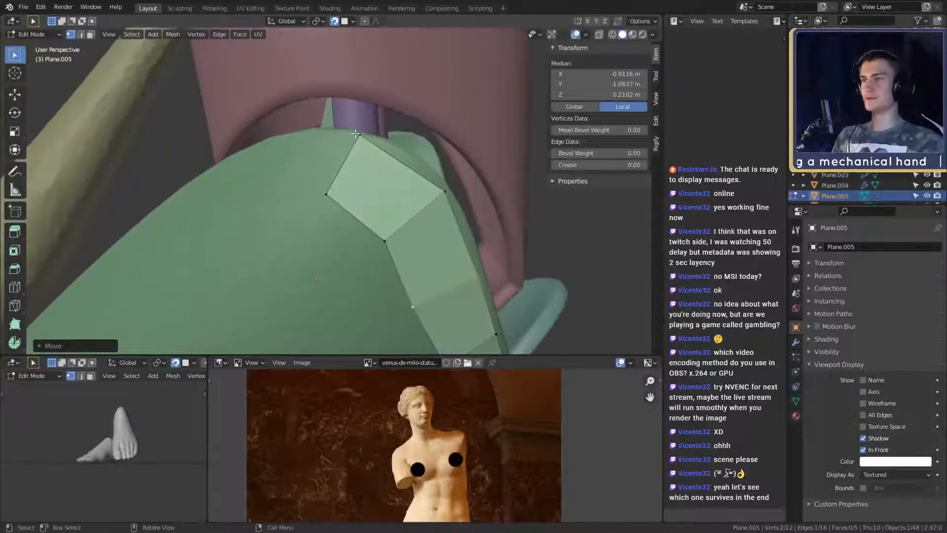
Step: Move the strip's upper end edge further along the shell's rim and adjust its angle
middle_click_drag(364, 188, 417, 179)
key("g")
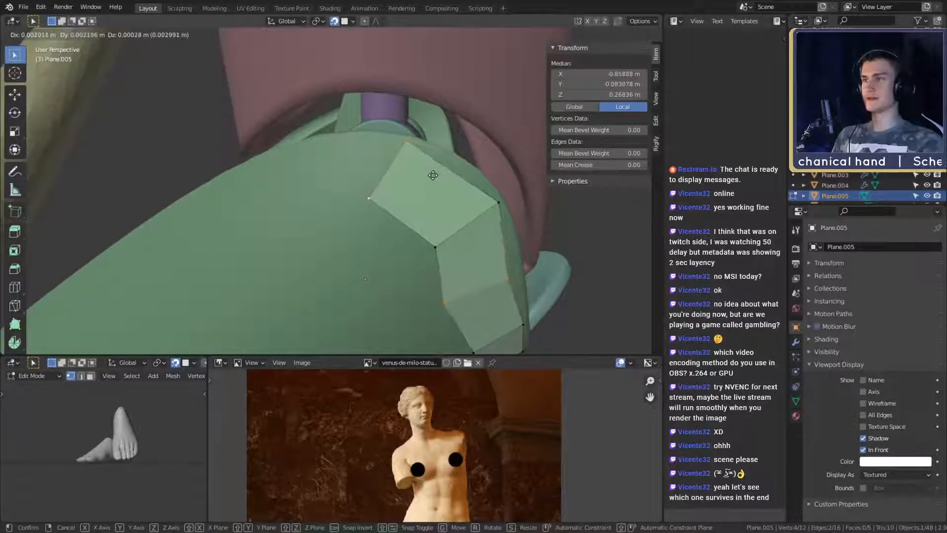
right_click(433, 175)
left_click(416, 143)
left_click(378, 200, "shift")
key("g")
left_click(438, 187)
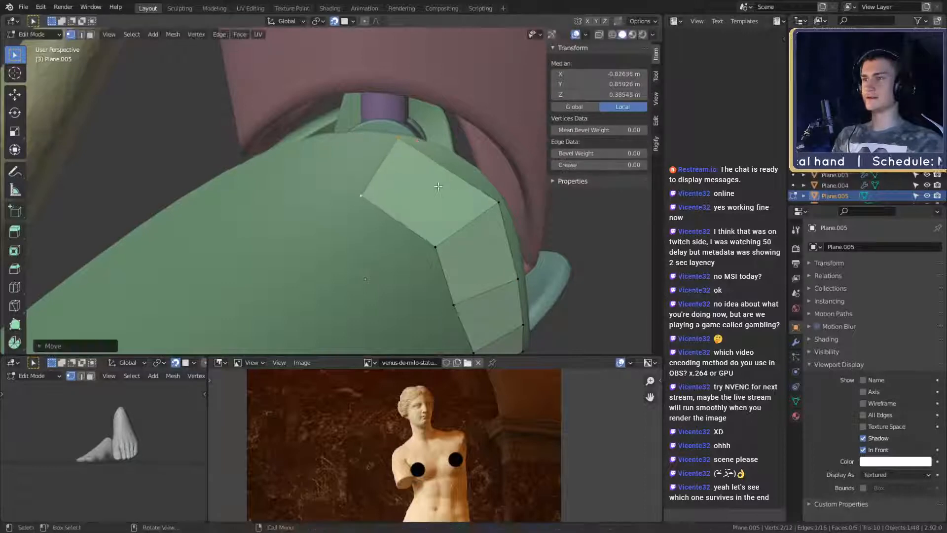
key("r")
right_click(466, 190)
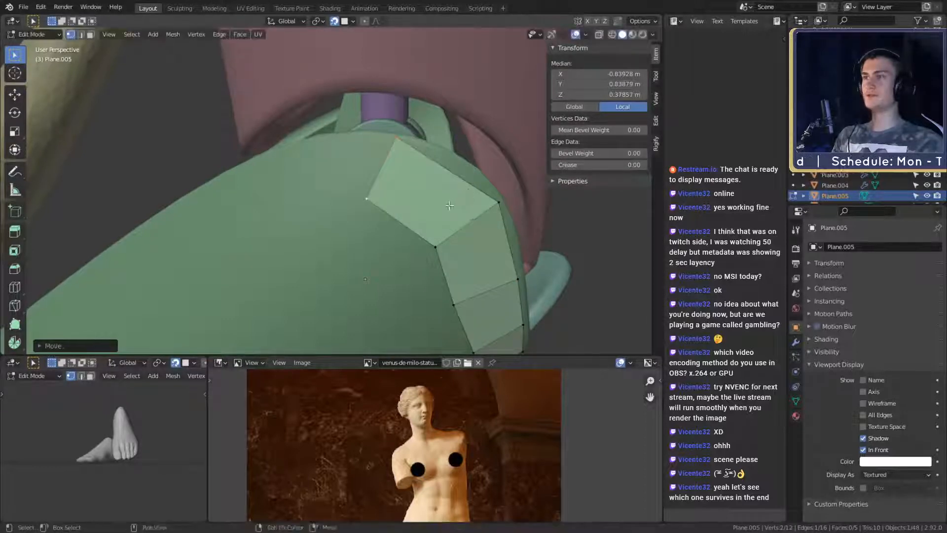
Step: Add another cross edge in the face beside the teal elbow cap and snap it to the shell's rim
middle_click_drag(463, 189, 368, 192)
scroll(439, 183, "up", 4)
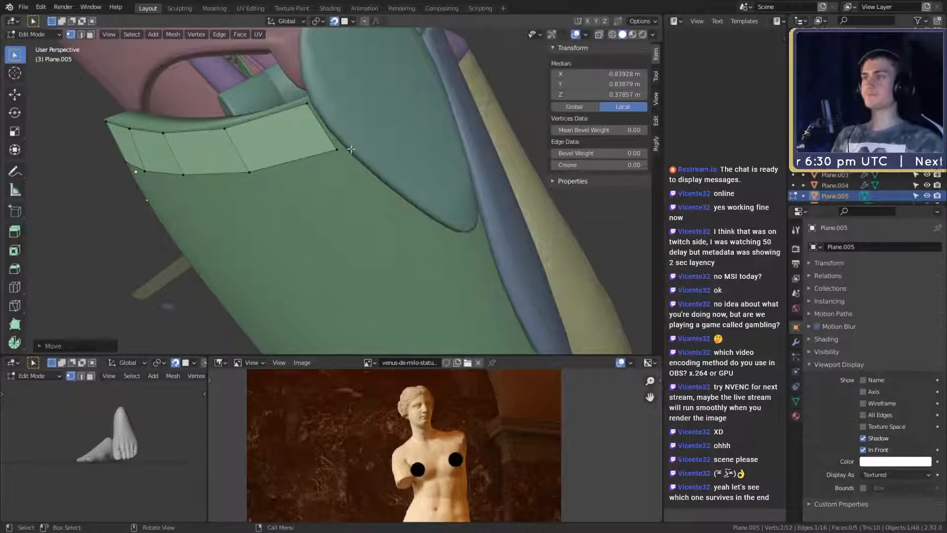
middle_click_drag(351, 149, 383, 191)
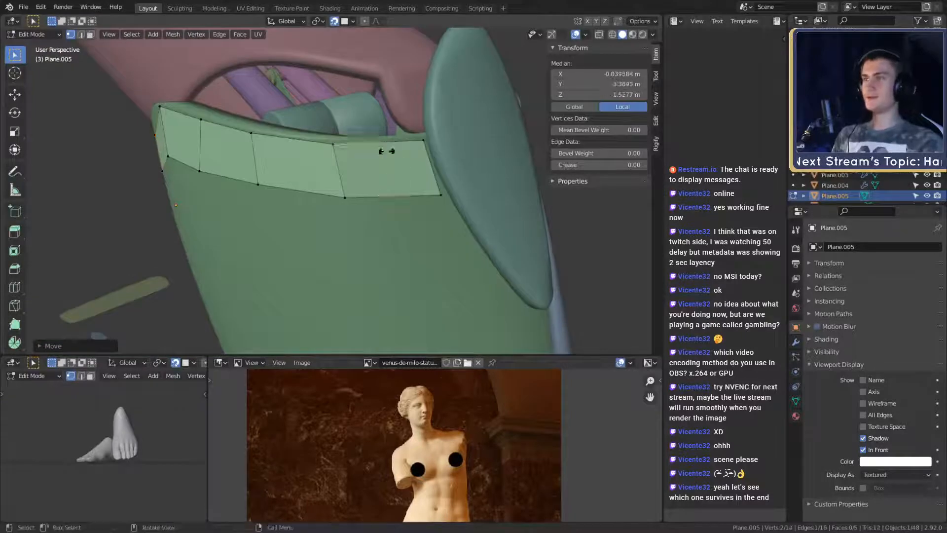
middle_click_drag(387, 151, 387, 170)
left_click(411, 156)
left_click(412, 155, "shift")
key("g")
left_click(412, 173)
left_click(412, 167)
key("g")
left_click(408, 172)
Step: Select a neighbouring cross edge of the strip and nudge it along the rim to even out the face widths
left_click(401, 182)
left_click(397, 185, "shift")
key("g")
left_click(414, 174)
key("g")
left_click(411, 179)
Step: Move the cross edge two faces away from the teal elbow cap to even out the spacing
left_click(394, 189)
left_click(384, 235, "shift")
key("g")
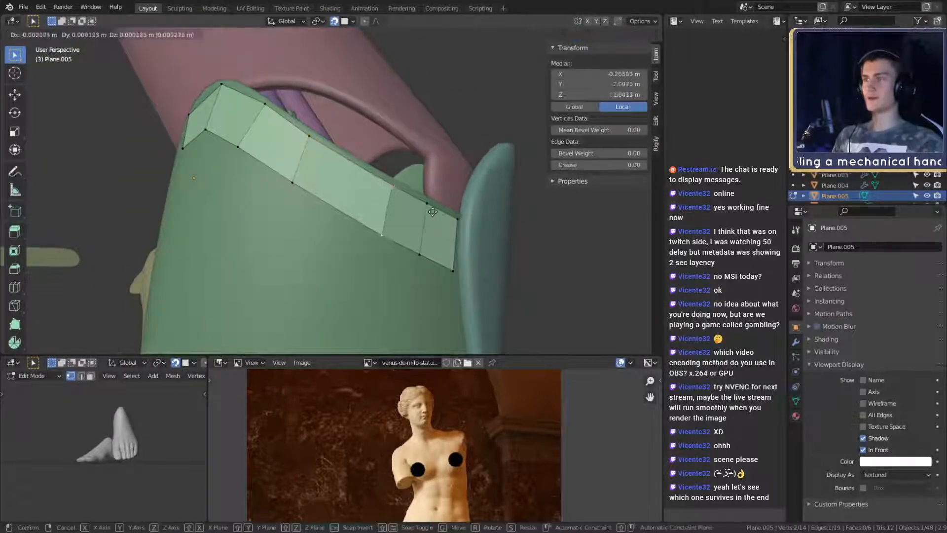
left_click(413, 201)
Step: Reposition the last cross edge before the teal elbow cap to follow the shell's rim
middle_click_drag(413, 202, 389, 176)
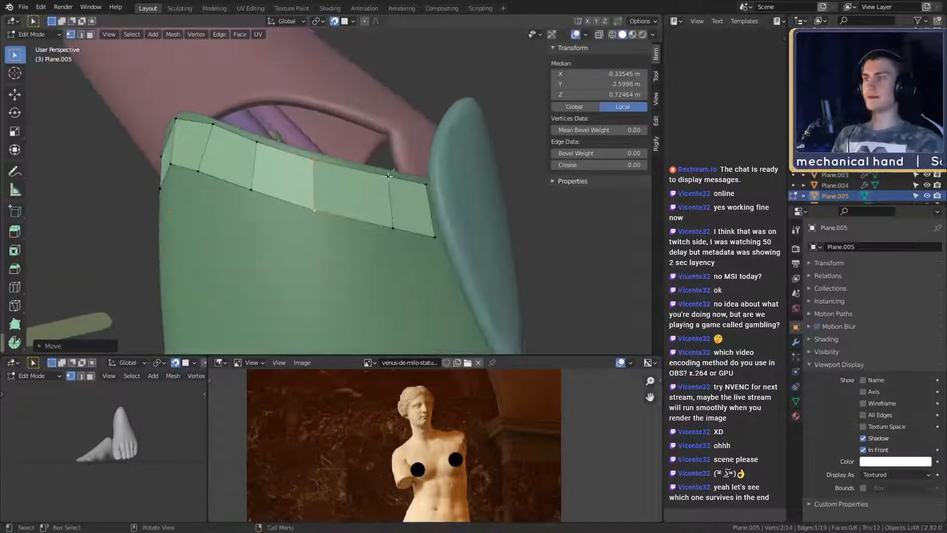
left_click(388, 178)
left_click(393, 227, "shift")
middle_click_drag(397, 217, 394, 179)
key("g")
left_click(423, 215)
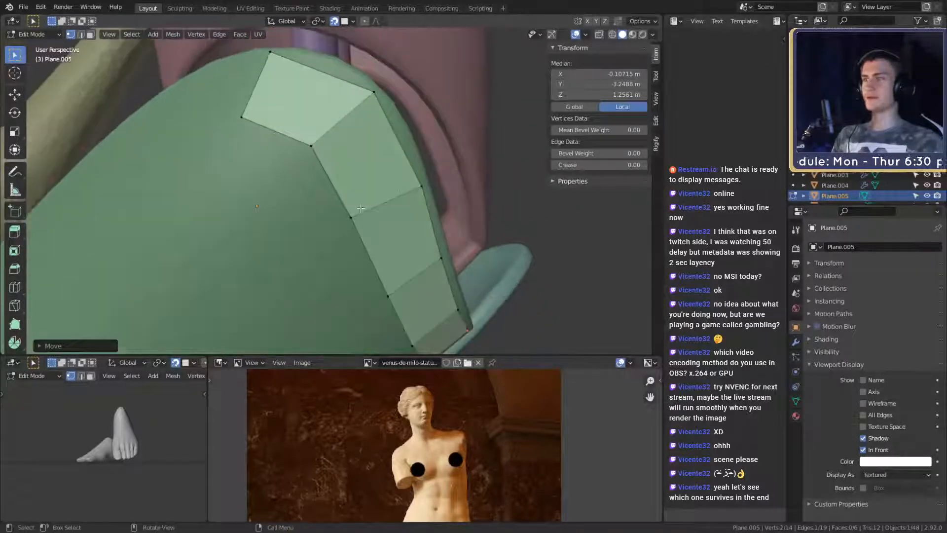
Step: Move a vertex on the strip's inner edge and fit the inner corner vertex against the teal elbow cap
left_click(349, 212)
middle_click_drag(350, 211, 345, 154)
key("g")
left_click(394, 207)
key("g")
left_click(390, 171)
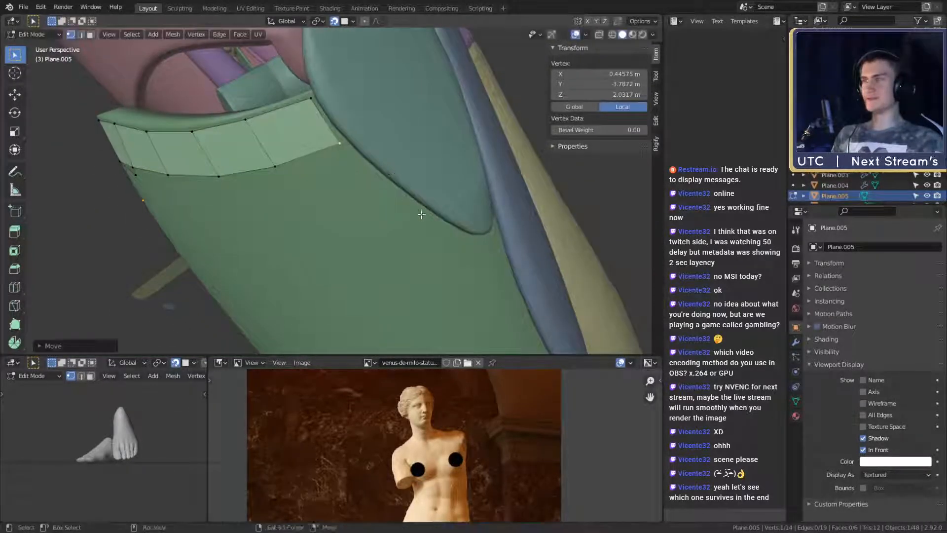
Step: Extrude the inner edge of the strip's last face down the shell alongside the teal elbow cap
middle_click_drag(420, 212, 266, 121)
key("alt+a")
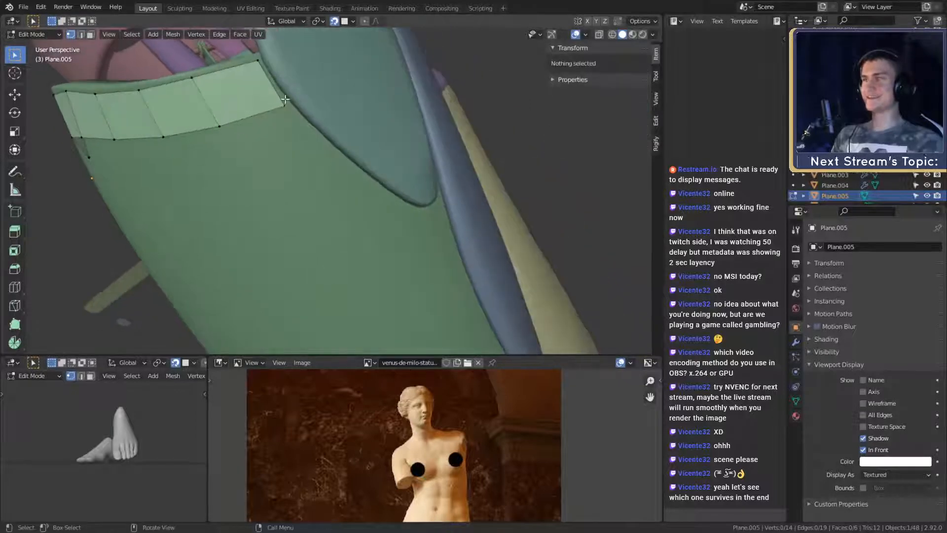
left_click(284, 108)
left_click(222, 128, "shift")
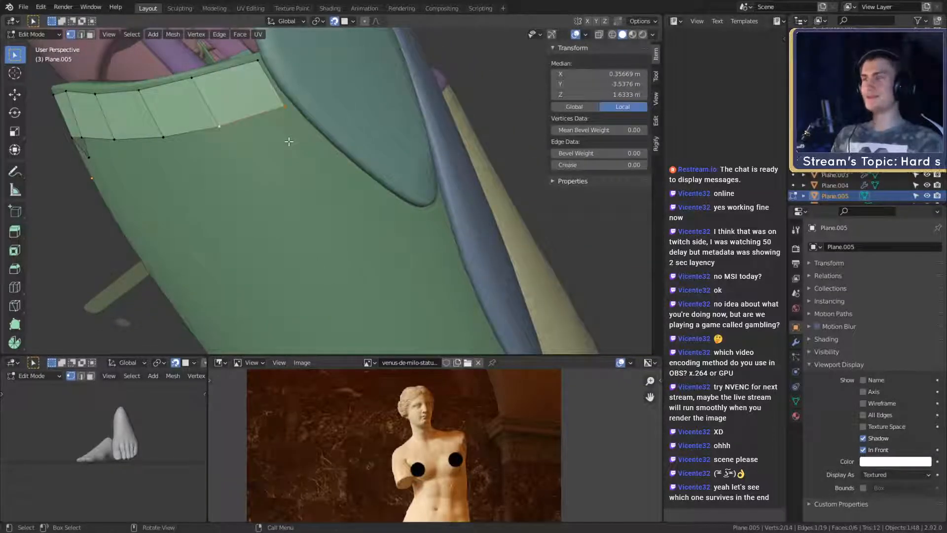
middle_click_drag(288, 141, 337, 171)
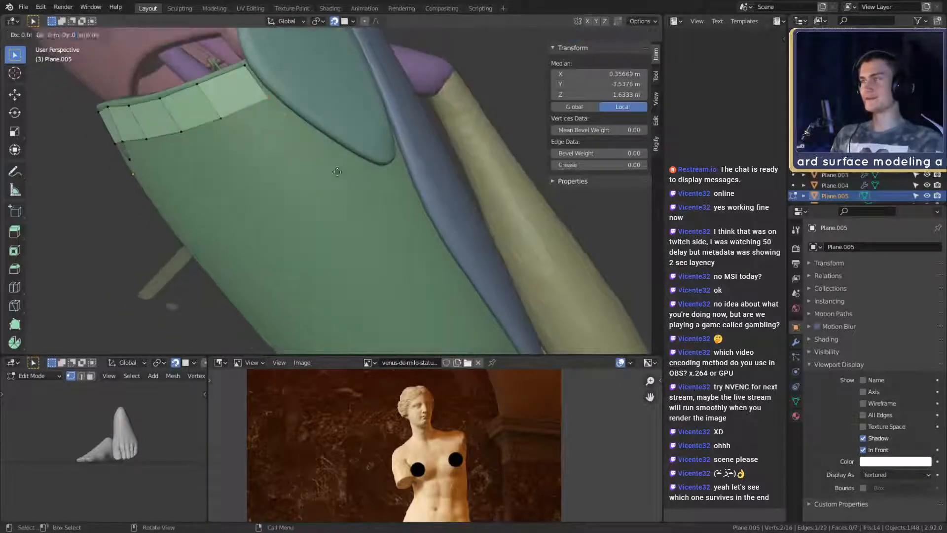
left_click(438, 239)
Step: Rotate, scale and move the extruded edge to run roughly perpendicular to the teal cap's outline
key("r")
left_click(437, 141)
key("s")
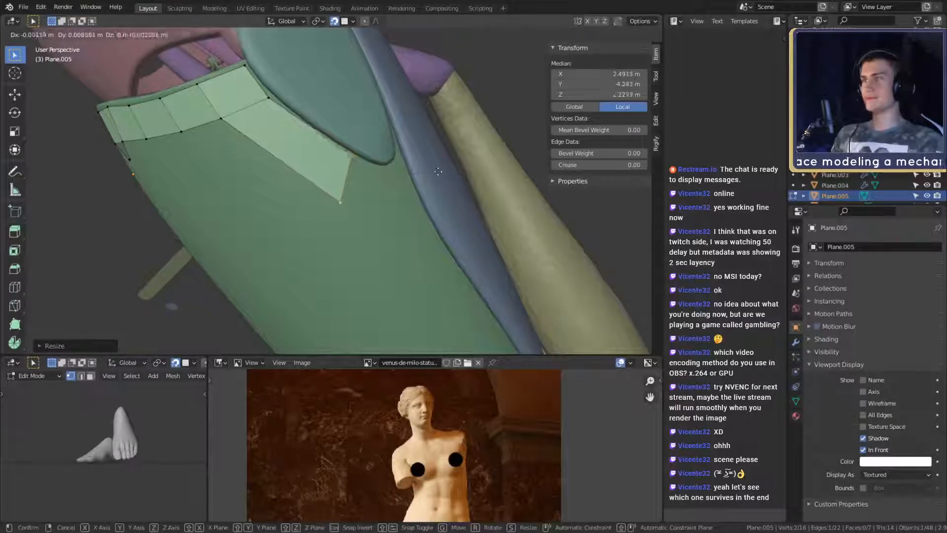
left_click(404, 144)
middle_click_drag(404, 144, 425, 191)
key("r")
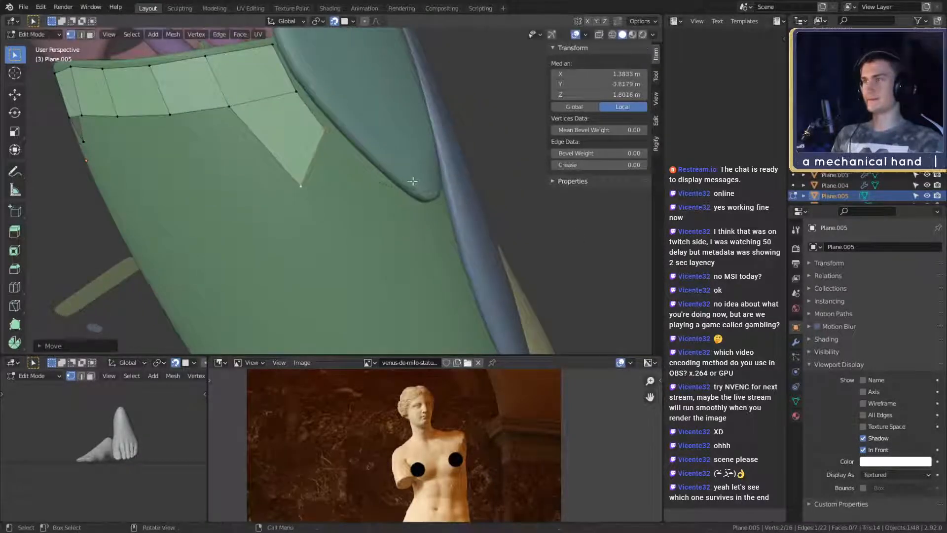
left_click(404, 212)
Step: Move and rotate the extruded edge down to the tip of the teal elbow cap
middle_click_drag(406, 211, 383, 200)
key("g")
left_click(484, 271)
middle_click_drag(484, 271, 467, 226)
left_click(459, 168)
key("g")
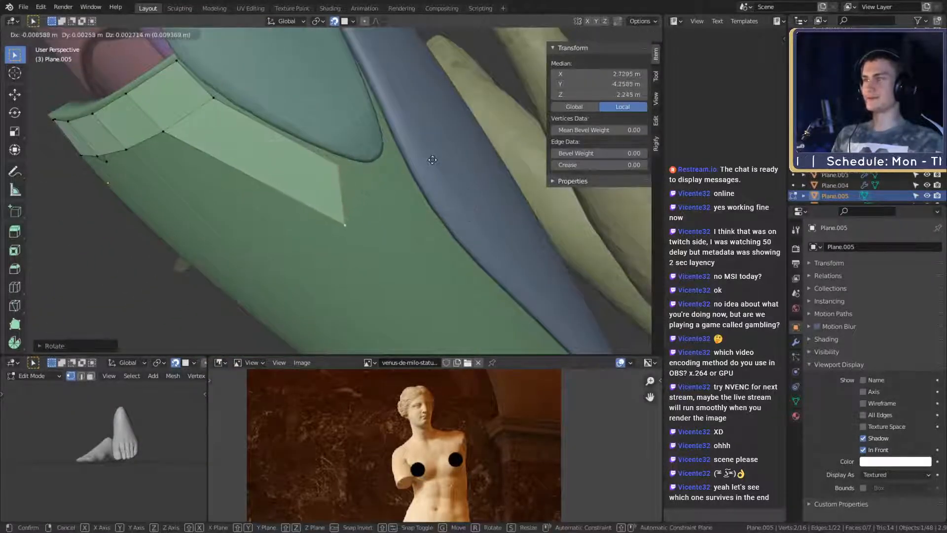
left_click(431, 159)
middle_click_drag(431, 159, 386, 207)
key("g")
left_click(443, 169)
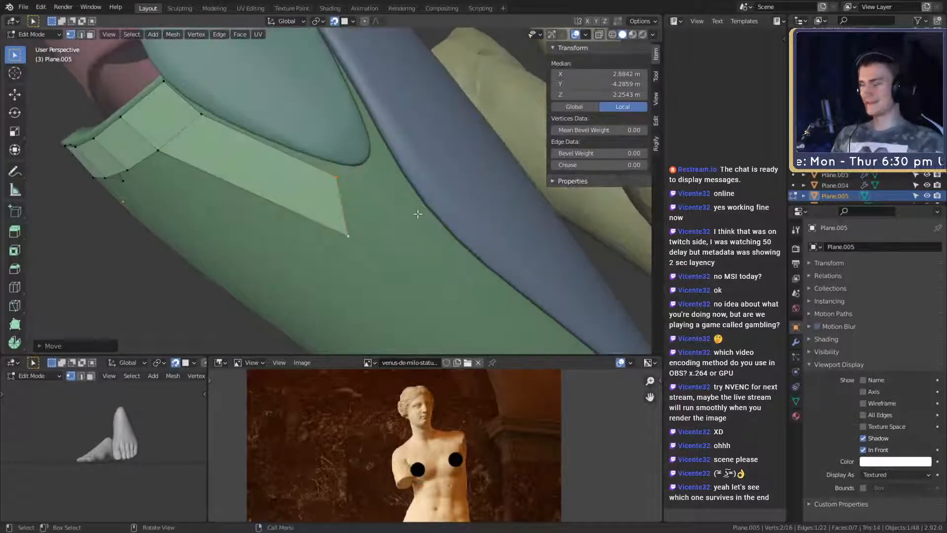
Step: Extrude the strip past the teal cap's tip and rotate the new end edge to line up with the blue forearm panel
left_click(474, 199)
key("r")
left_click(498, 137)
key("g")
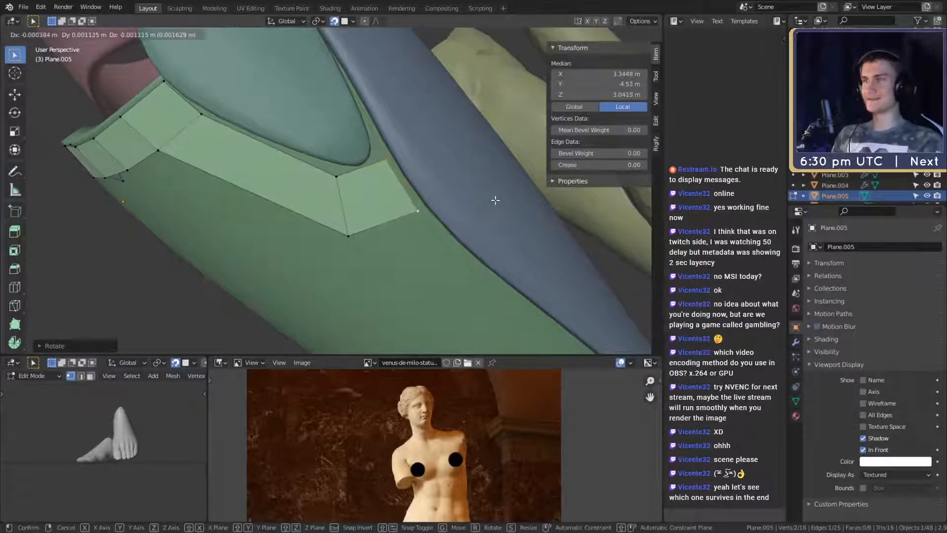
left_click(494, 199)
Step: Extrude the strip's upper end edge along the shell's rim, scaling and rotating it into a narrow end on the rim
middle_click_drag(495, 199, 399, 221)
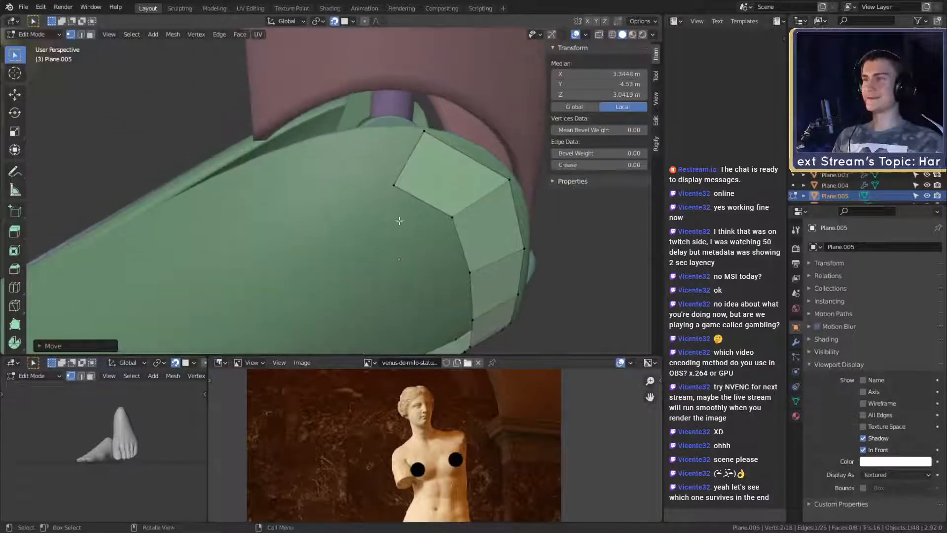
left_click(418, 171)
left_click(486, 184, "shift")
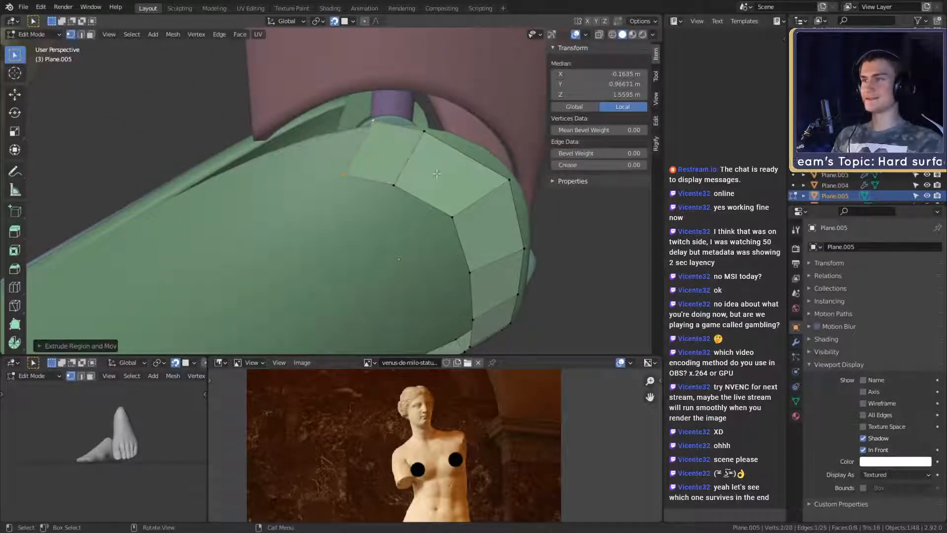
key("s")
left_click(383, 176)
key("r")
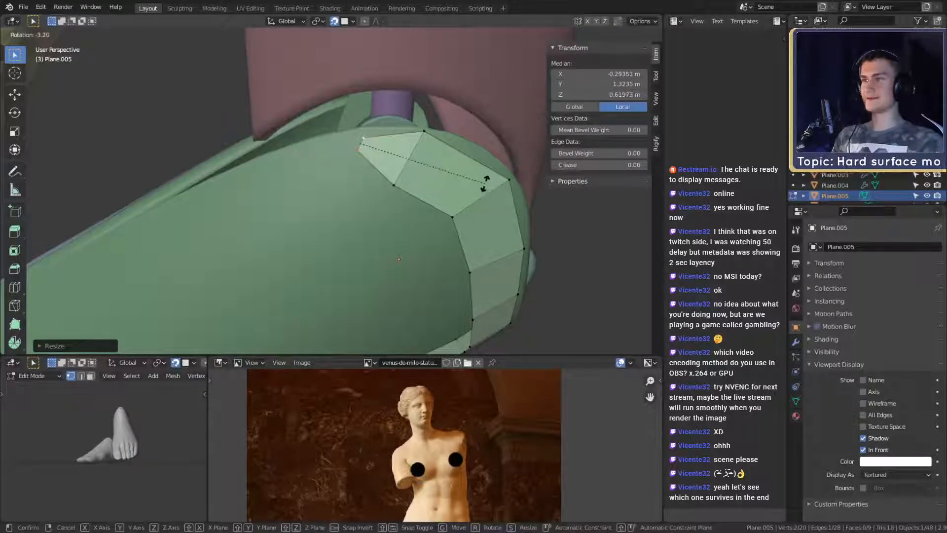
left_click(485, 184)
key("g")
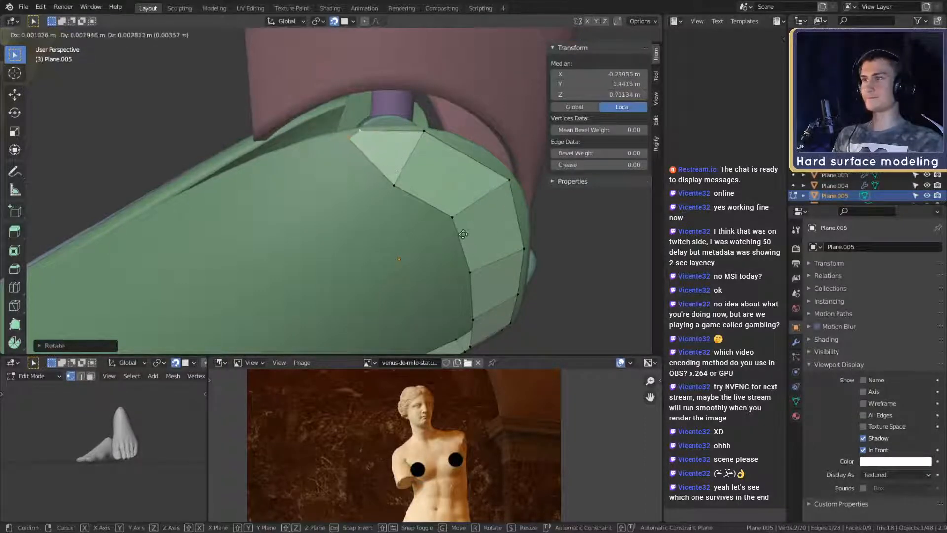
left_click(460, 241)
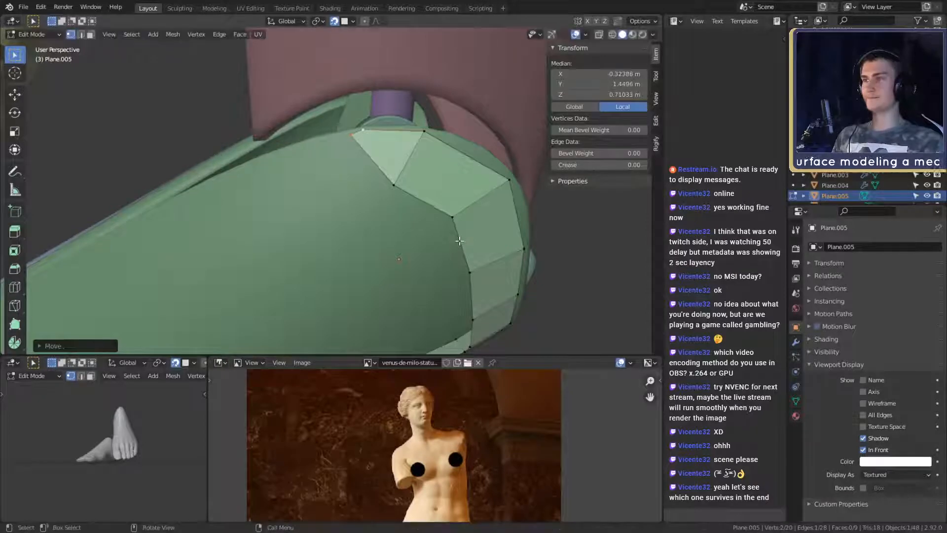
scroll(459, 241, "down", 6)
middle_click_drag(460, 240, 367, 202)
scroll(400, 255, "up", 5)
key("g")
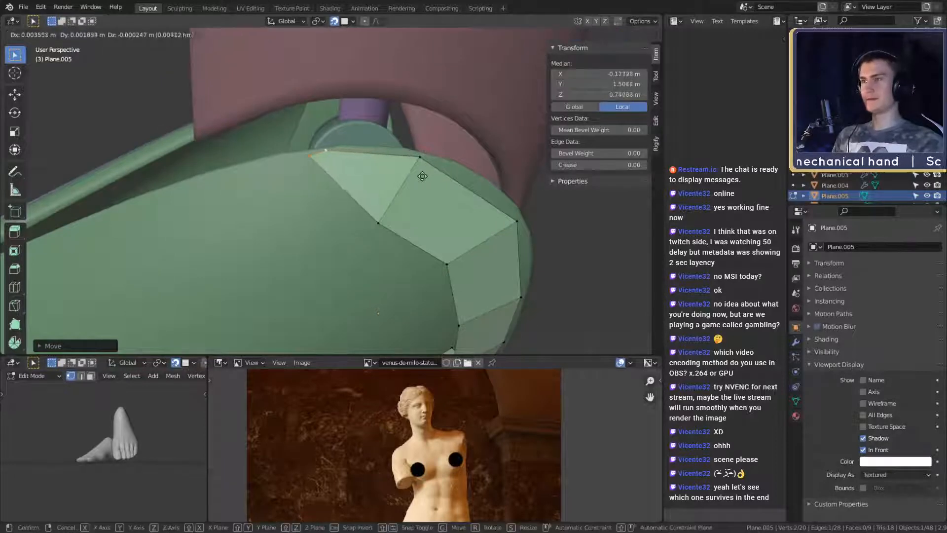
right_click(416, 179)
Step: Move two individual vertices near the strip's upper end to smooth the curve of its inner edge
middle_click_drag(416, 178, 375, 153)
left_click(320, 125)
middle_click_drag(348, 121, 373, 134)
key("g")
left_click(405, 151)
left_click(362, 146)
key("g")
left_click(399, 163)
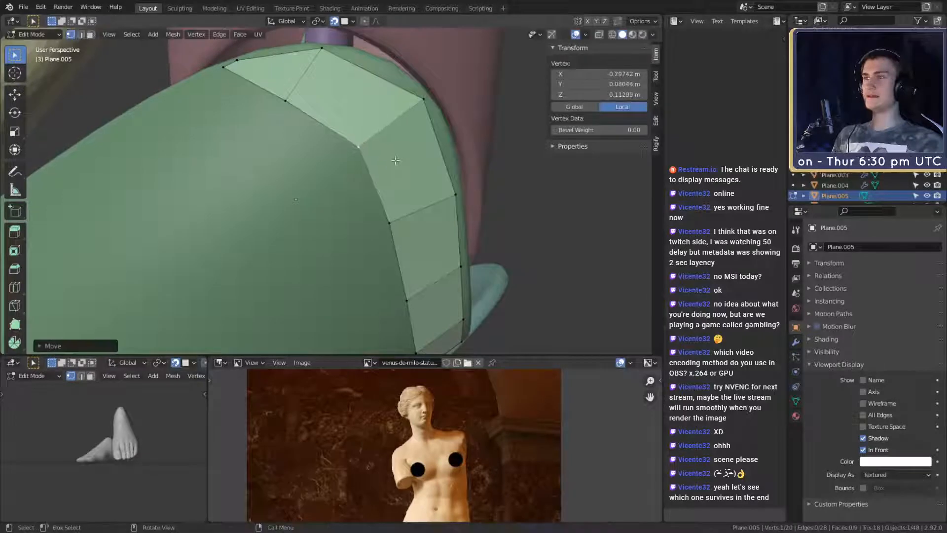
Step: Add a cross edge through the long face beside the teal elbow cap and move it to follow the cap's outline
right_click(375, 176)
middle_click_drag(530, 255, 399, 212)
scroll(390, 200, "up", 3)
left_click(355, 167)
middle_click_drag(360, 168, 345, 207)
key("g")
left_click(416, 189)
left_click(371, 163)
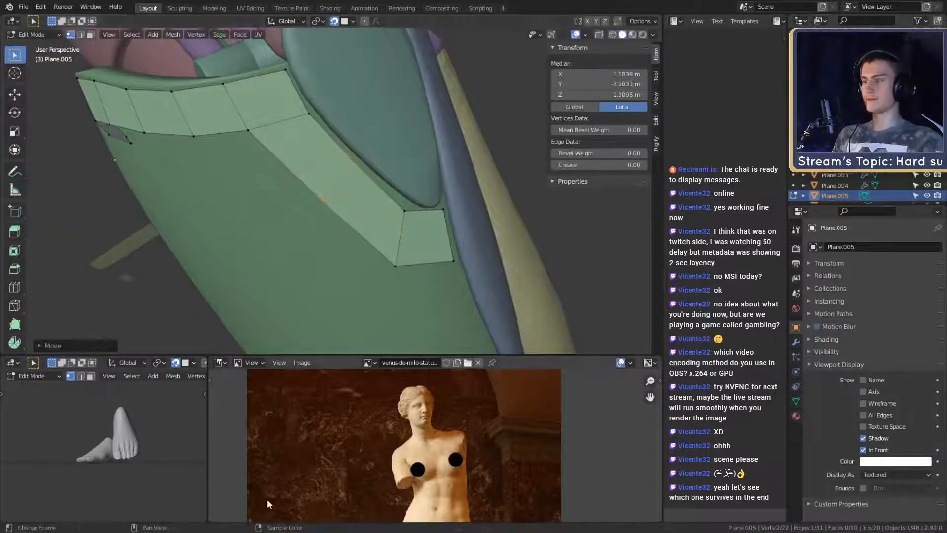
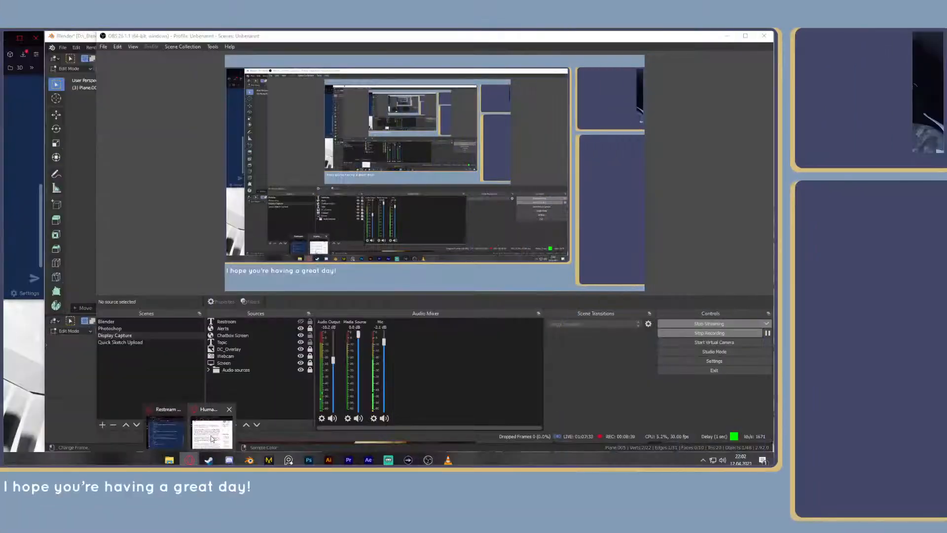
Step: Switch to the Opera browser and read the Catholic Review article's opening paragraphs on how a human clone is made and its parentage
left_click(211, 439)
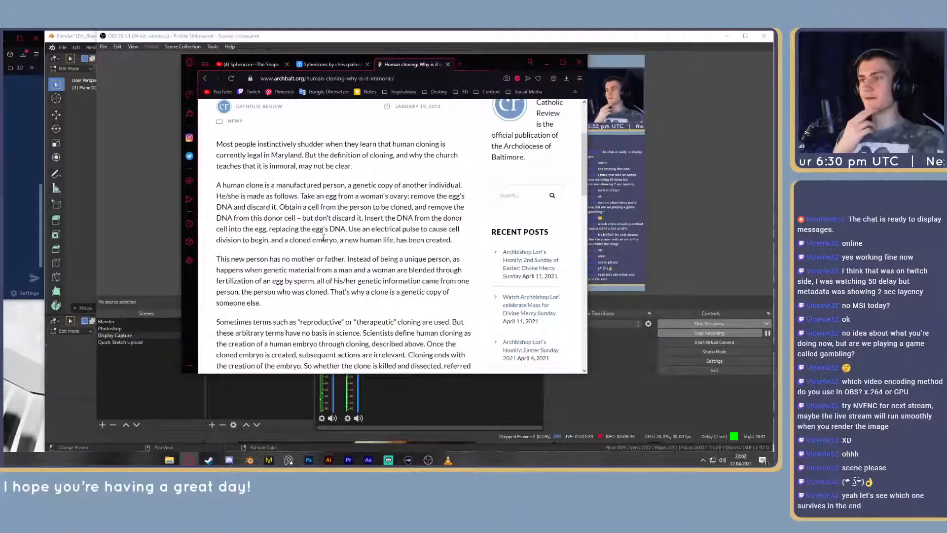
left_click_drag(354, 229, 457, 229)
left_click_drag(218, 240, 446, 241)
left_click(277, 240)
left_click(463, 243)
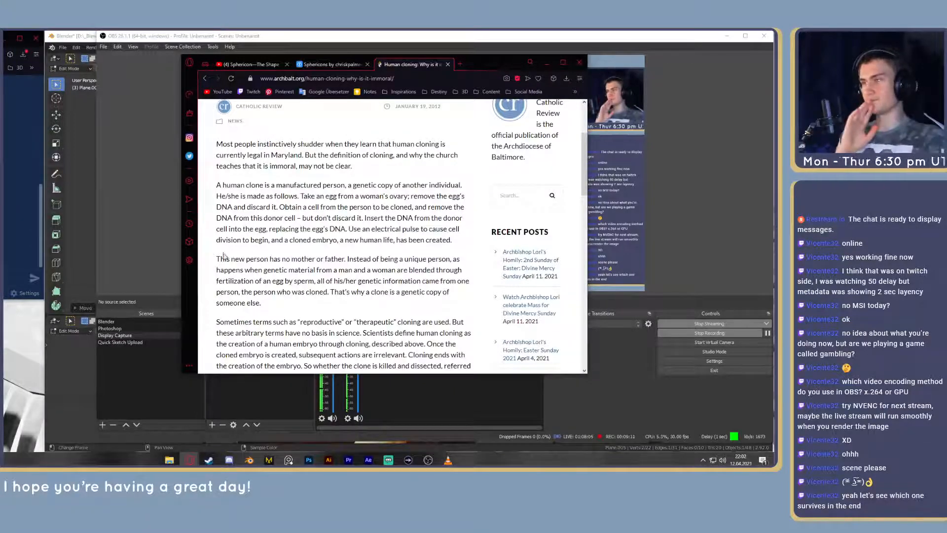
left_click_drag(217, 260, 314, 259)
double_click(358, 259)
left_click_drag(376, 259, 448, 259)
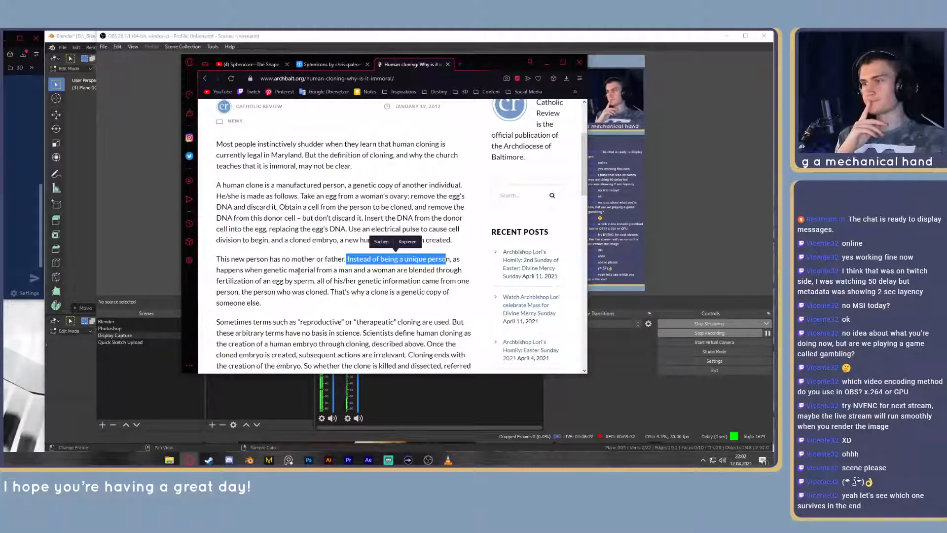
left_click_drag(333, 269, 407, 270)
left_click_drag(232, 270, 465, 281)
left_click_drag(224, 292, 442, 292)
Step: Read the article's passages on reproductive and therapeutic cloning terms and on why human cloning is considered morally wrong
scroll(277, 230, "down", 2)
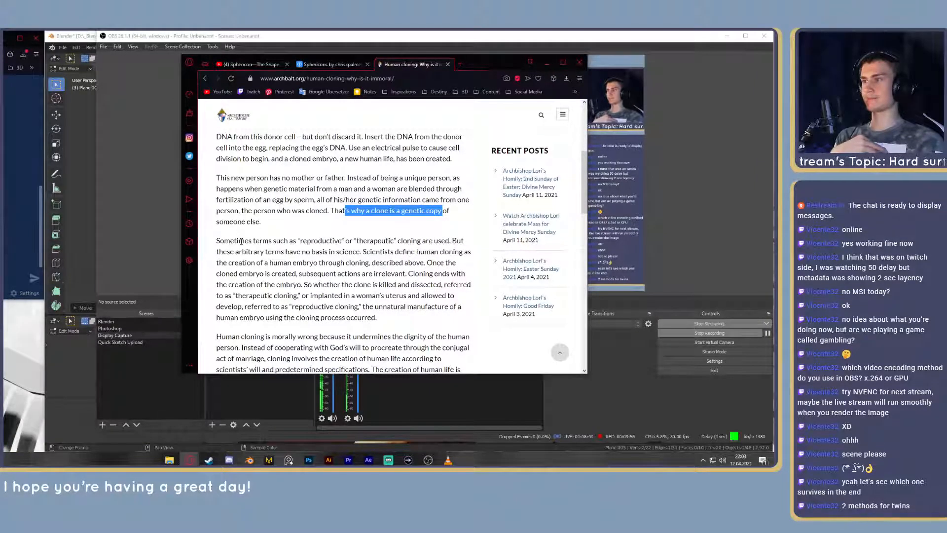
left_click_drag(253, 241, 323, 241)
left_click_drag(355, 241, 432, 241)
scroll(334, 199, "down", 3)
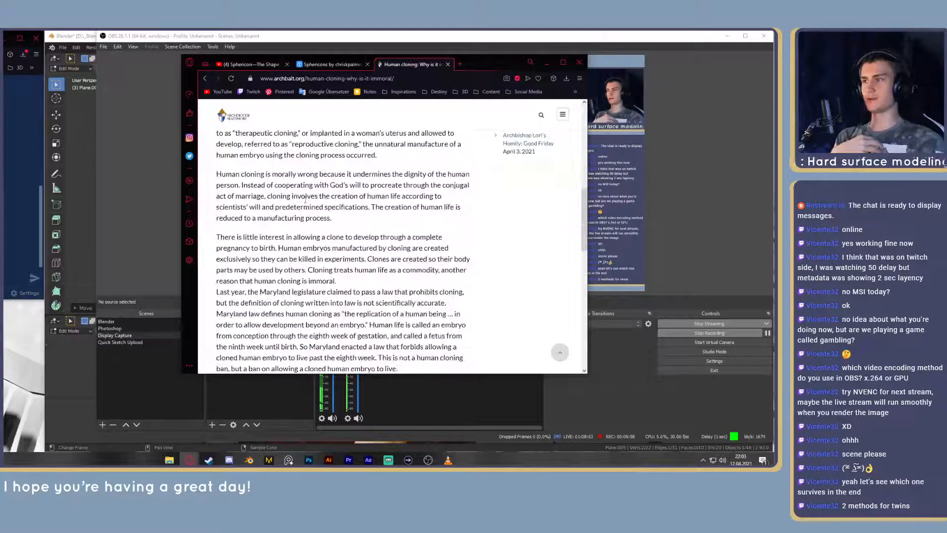
left_click_drag(225, 174, 462, 174)
left_click_drag(243, 184, 459, 185)
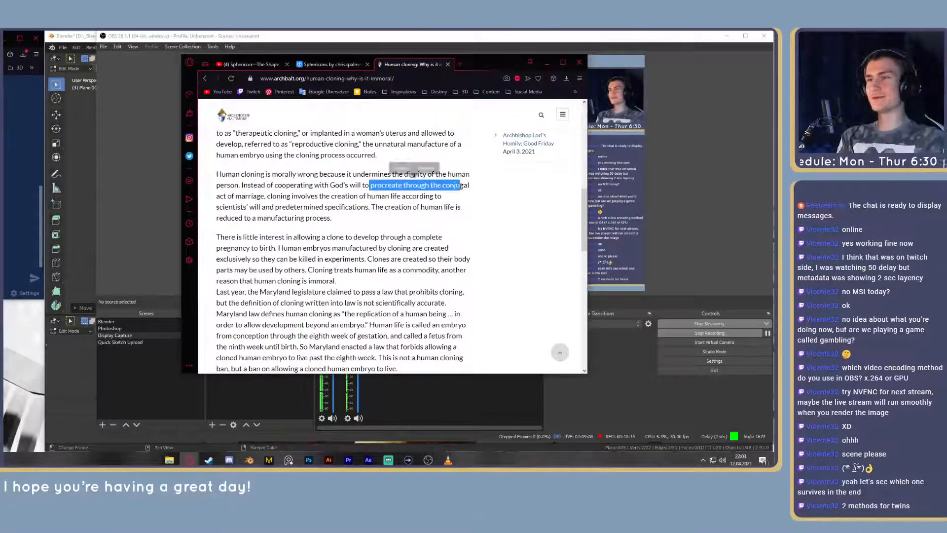
mouse_move(224, 196)
left_mouse_down()
mouse_move(438, 196)
mouse_move(325, 185)
mouse_move(247, 207)
mouse_move(463, 207)
left_mouse_up()
left_click(272, 197)
left_click(268, 198)
left_click(226, 219)
left_click_drag(225, 219, 324, 218)
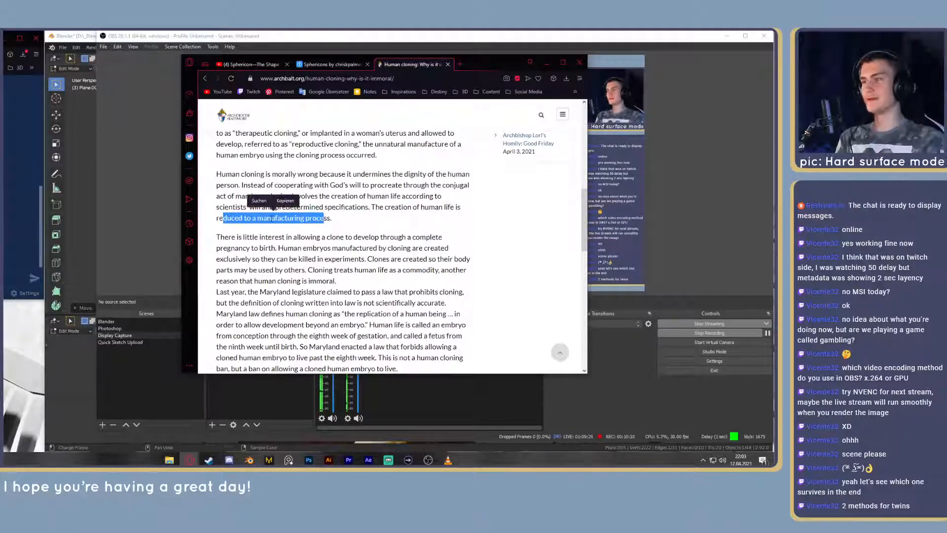
Step: Read the article's paragraph on cloned embryos in experiments and the use of clones' body parts
scroll(272, 209, "down", 1)
left_click(345, 204)
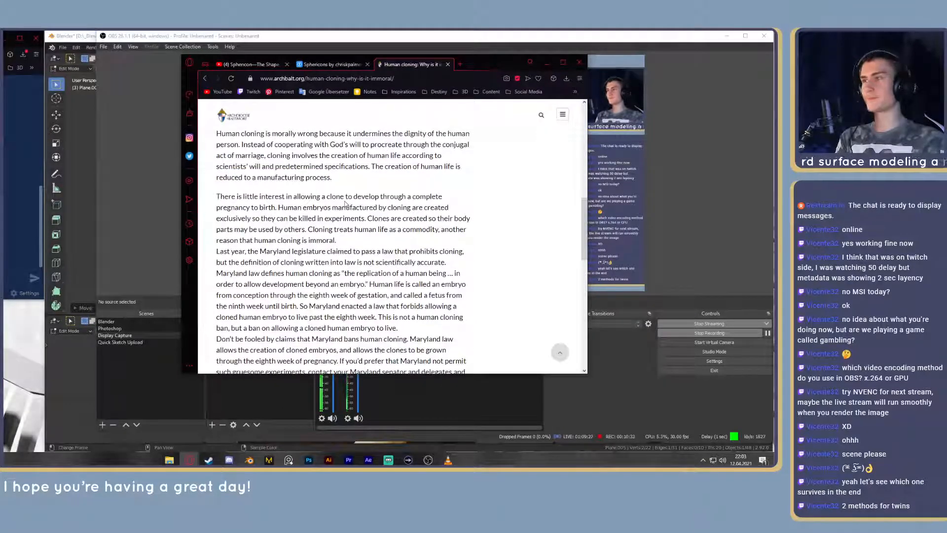
left_click_drag(331, 208, 375, 208)
left_click(369, 209)
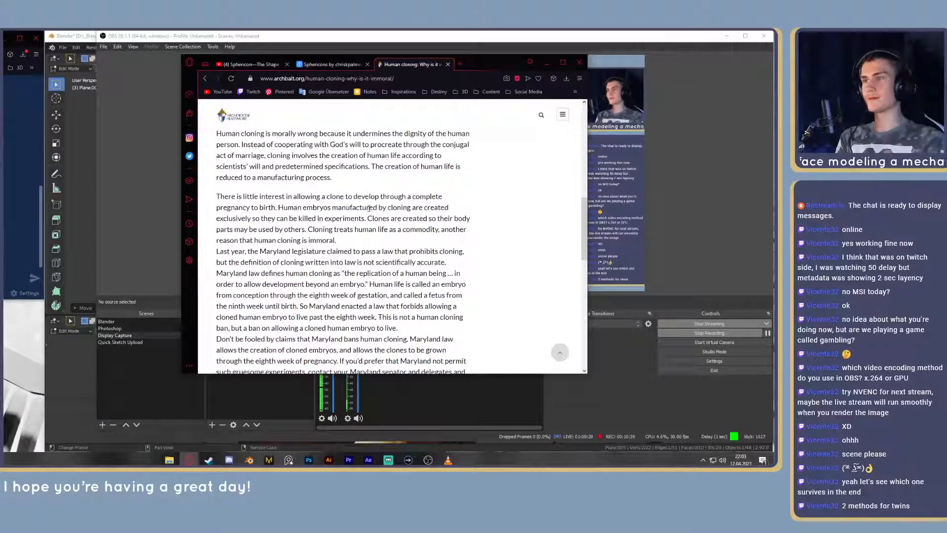
left_click_drag(254, 217, 318, 218)
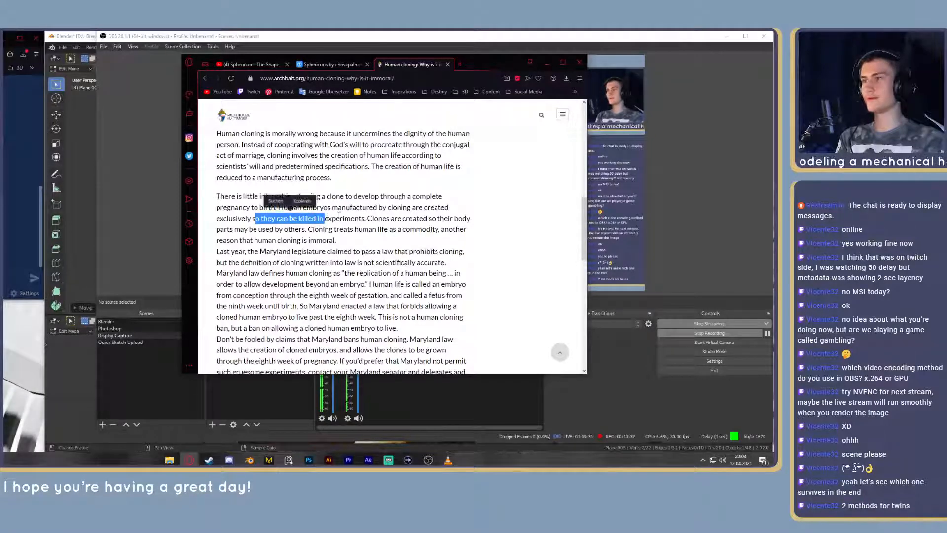
left_click(290, 210)
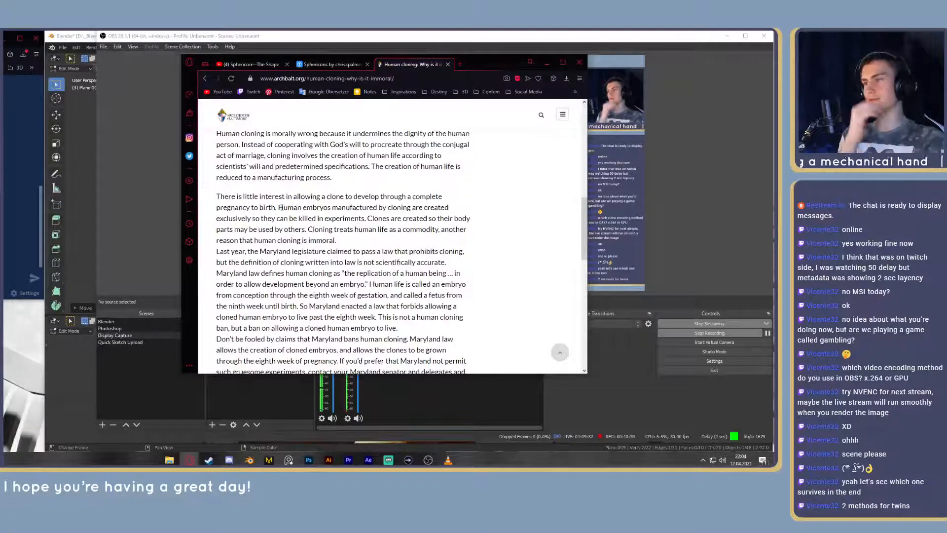
left_click_drag(292, 210, 357, 208)
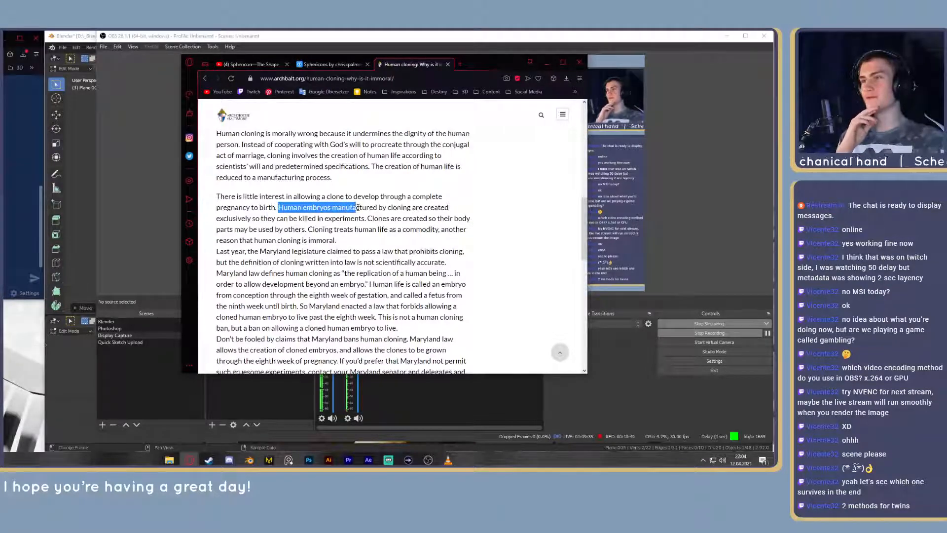
left_click_drag(295, 208, 420, 208)
left_click_drag(223, 218, 457, 218)
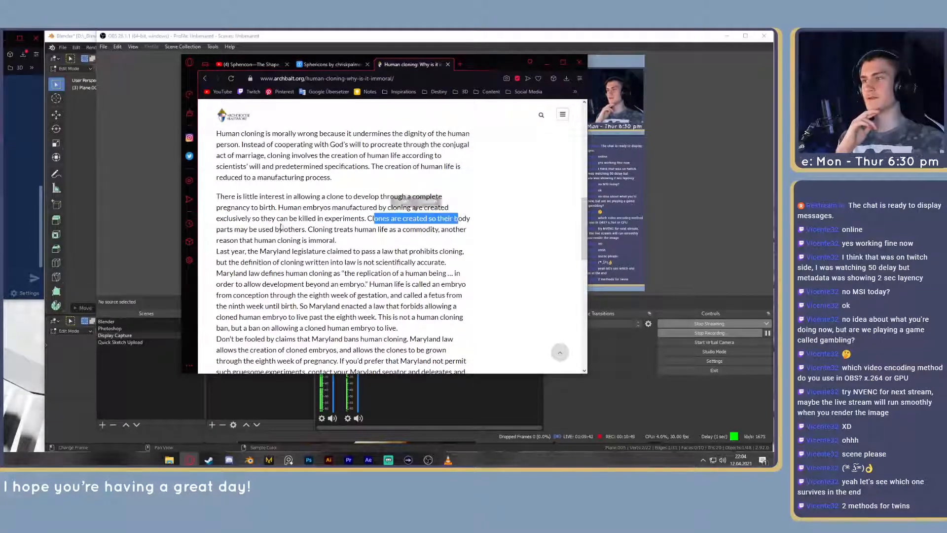
left_click_drag(220, 228, 296, 229)
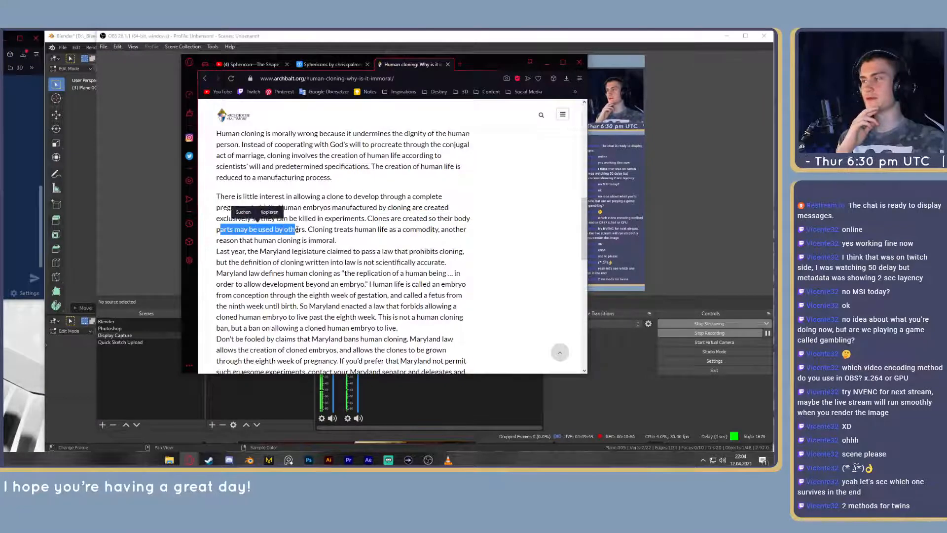
left_click(305, 229)
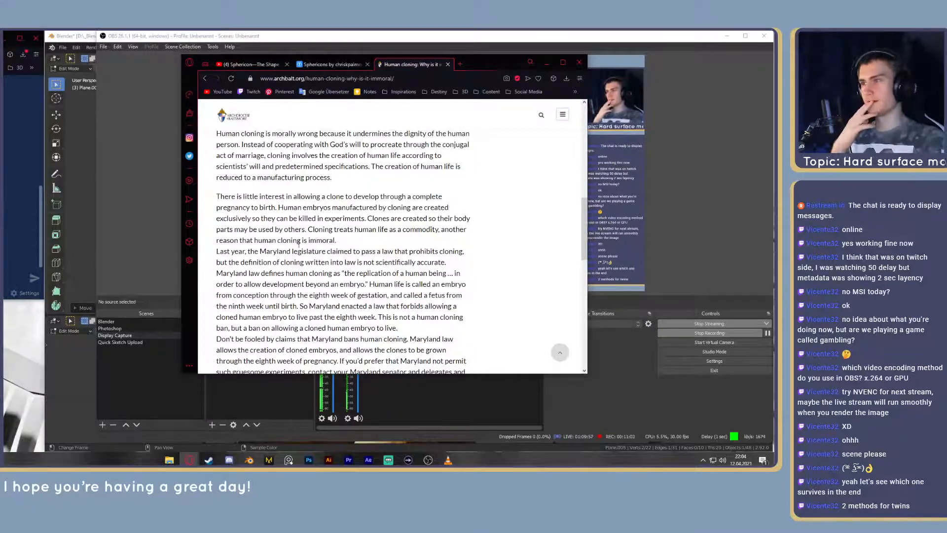
Step: Read the article's section on Maryland's cloning law and skim through to the end of the article
left_click_drag(273, 251, 395, 251)
left_click(327, 247)
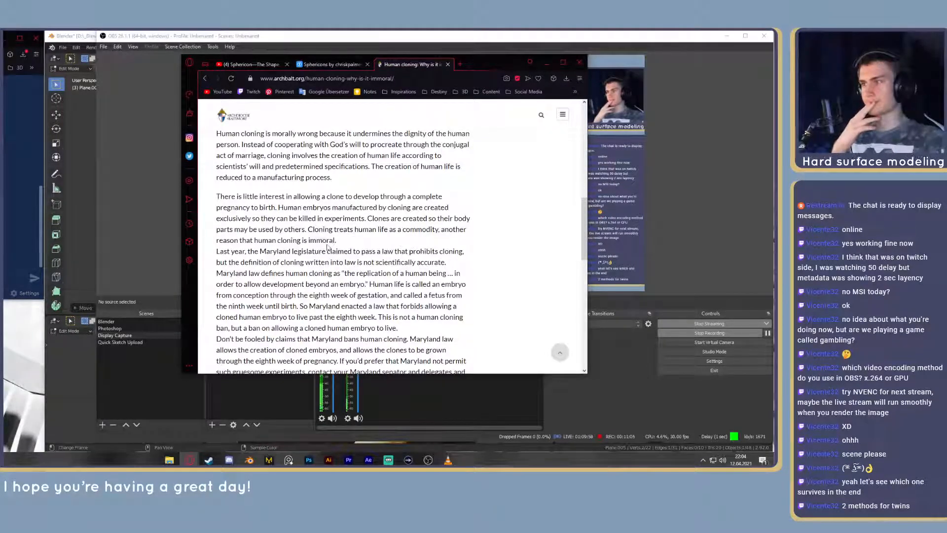
scroll(304, 241, "down", 1)
left_click_drag(310, 221, 392, 221)
left_click(249, 233)
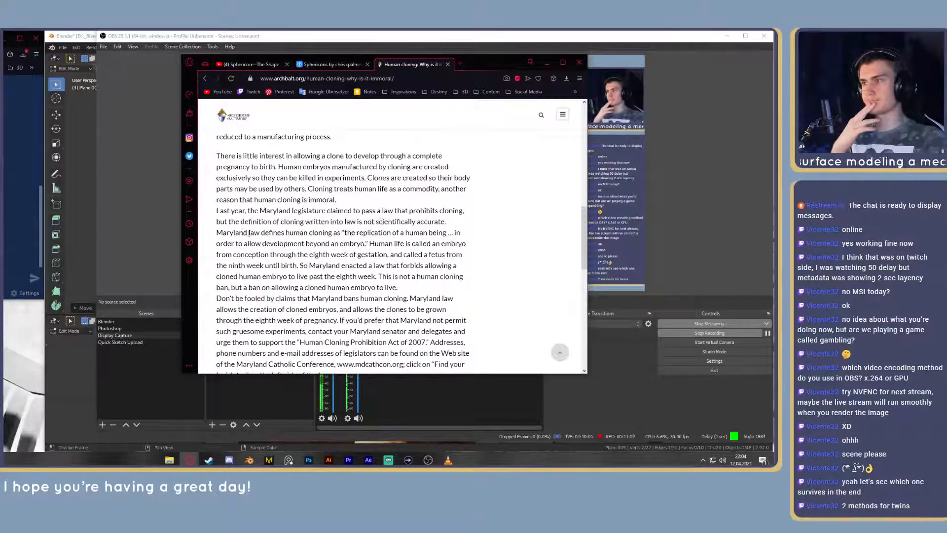
left_click_drag(249, 233, 406, 234)
scroll(302, 222, "down", 3)
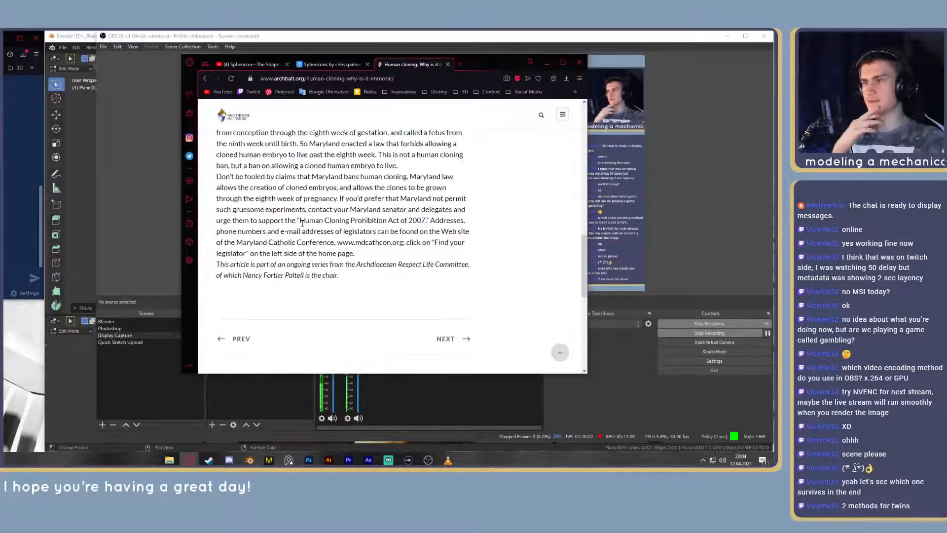
scroll(302, 223, "up", 2)
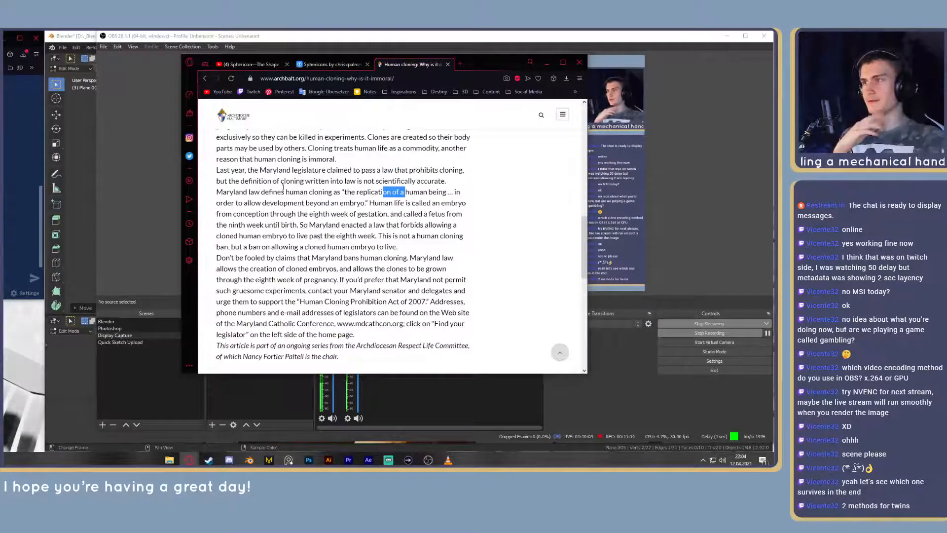
Step: Return to the "immorality of cloning" search results, open the CORE paper "Cloning Humans: Dangerous, Unjustifiable, and Genuinely Immoral" and skim its first pages
left_click(205, 80)
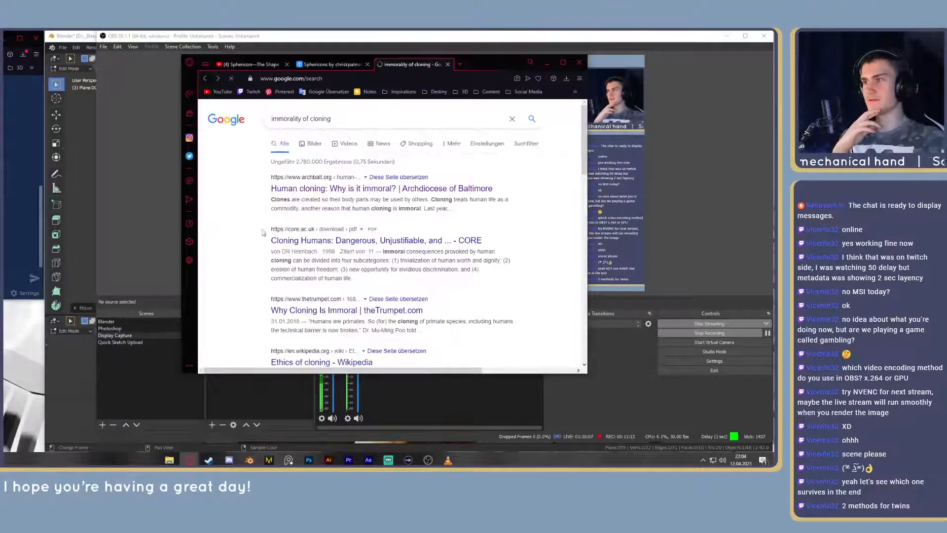
left_click(433, 293)
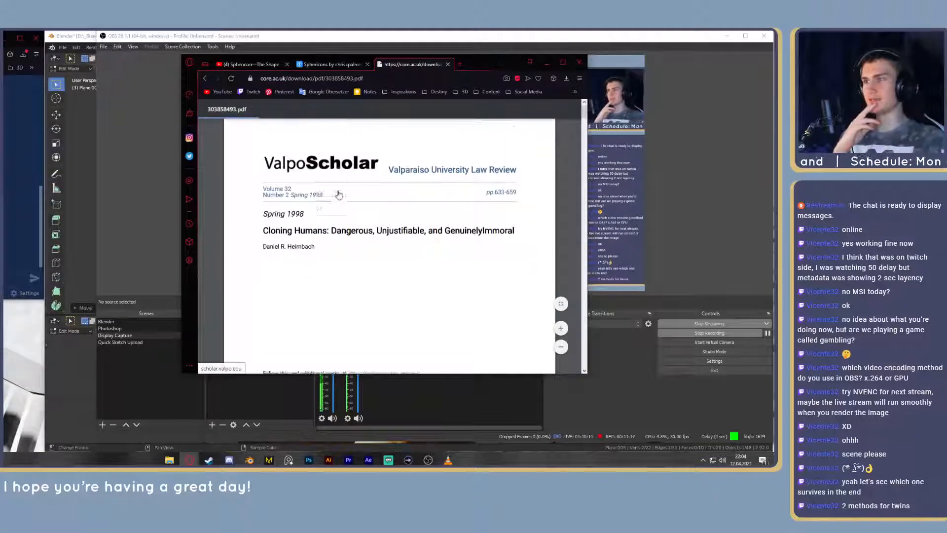
scroll(339, 195, "down", 3)
scroll(339, 194, "down", 4)
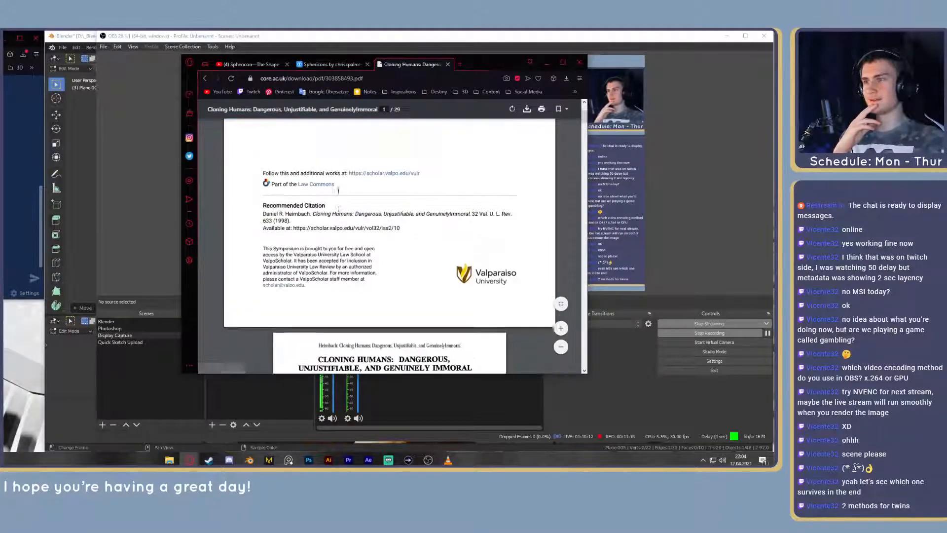
left_click_drag(366, 176, 451, 175)
left_click_drag(450, 175, 488, 176)
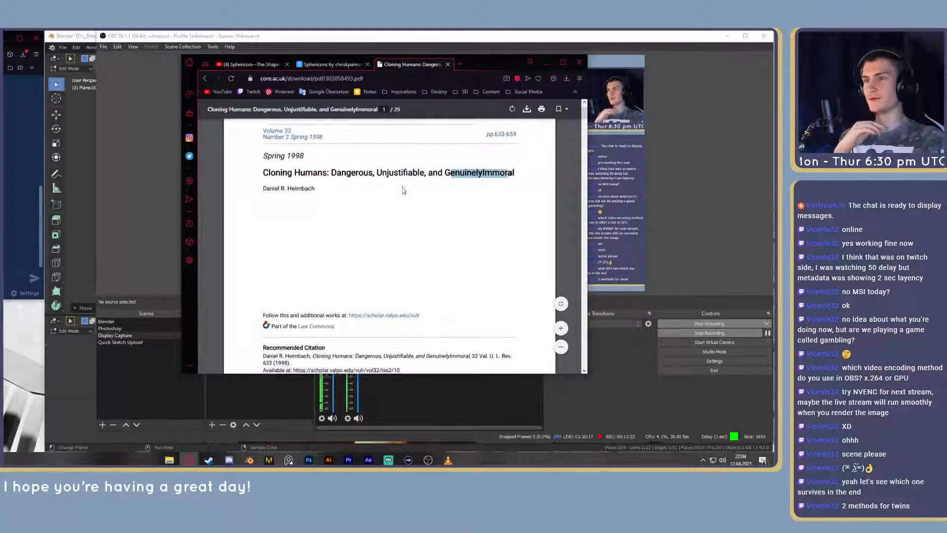
scroll(403, 191, "down", 4)
scroll(404, 191, "down", 8)
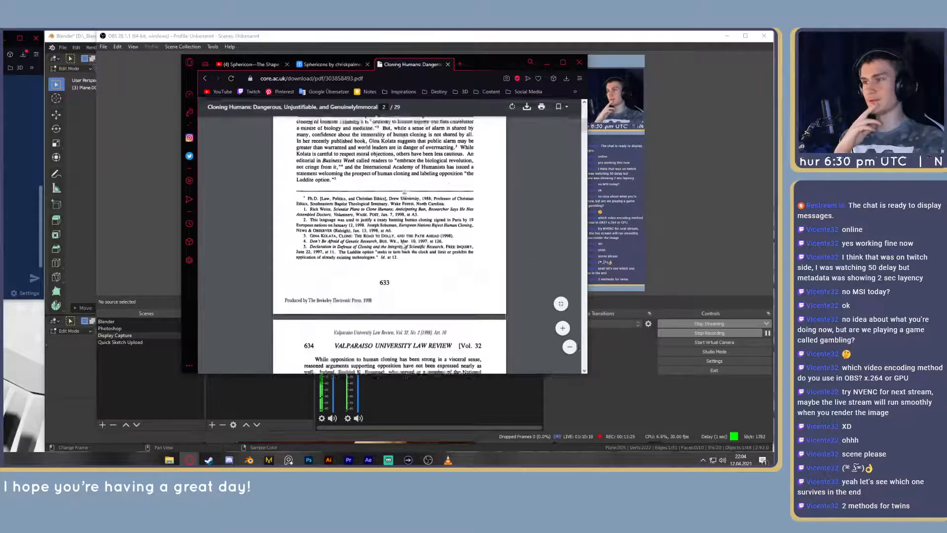
scroll(403, 186, "up", 5)
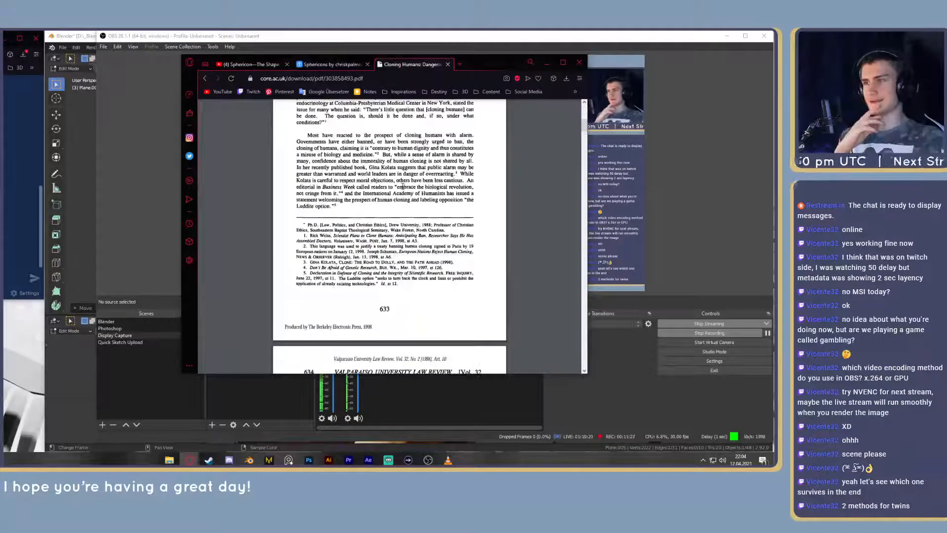
scroll(403, 186, "up", 4)
Step: Go back to the search results, open Wikipedia's "Ethics of cloning" article and read its introduction on religious and secular views
left_click(205, 78)
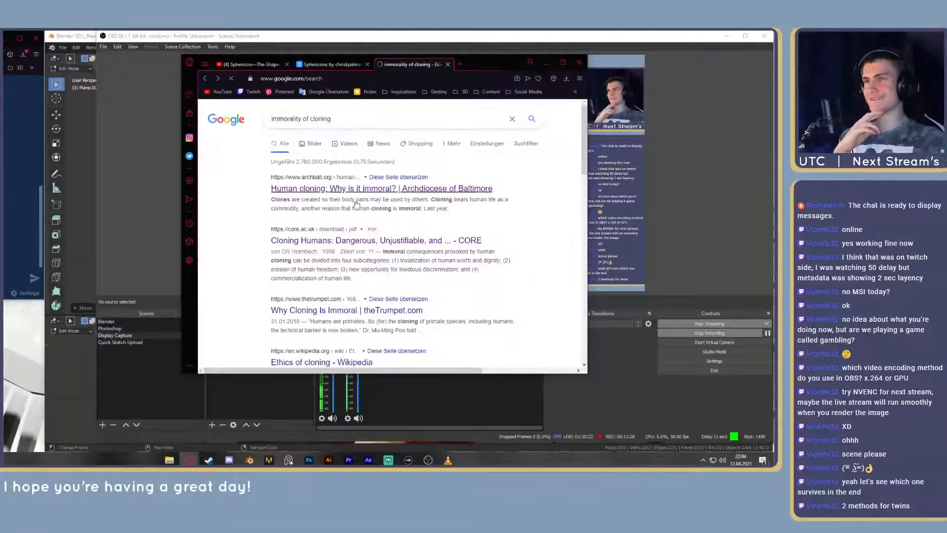
scroll(304, 213, "down", 1)
scroll(304, 213, "down", 1)
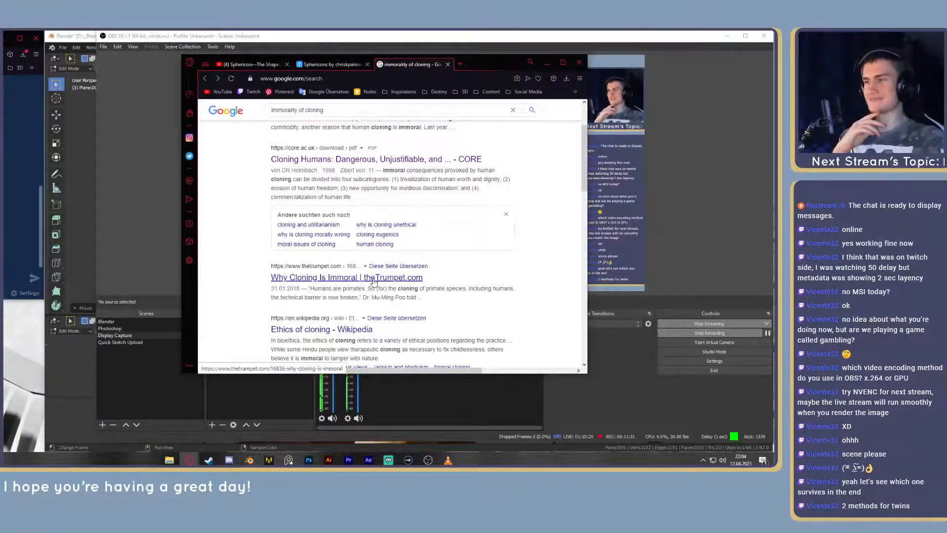
left_click(321, 329)
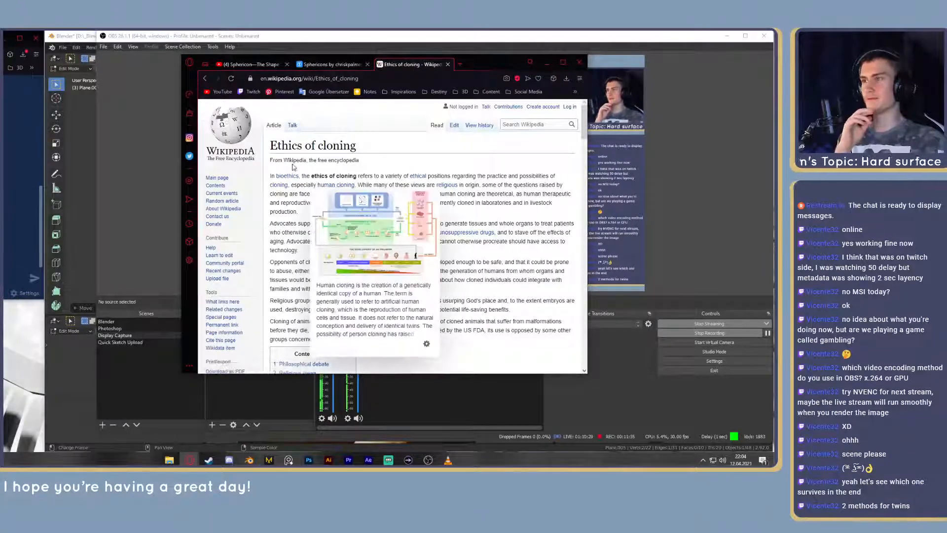
left_click_drag(381, 176, 543, 176)
left_click_drag(379, 185, 468, 184)
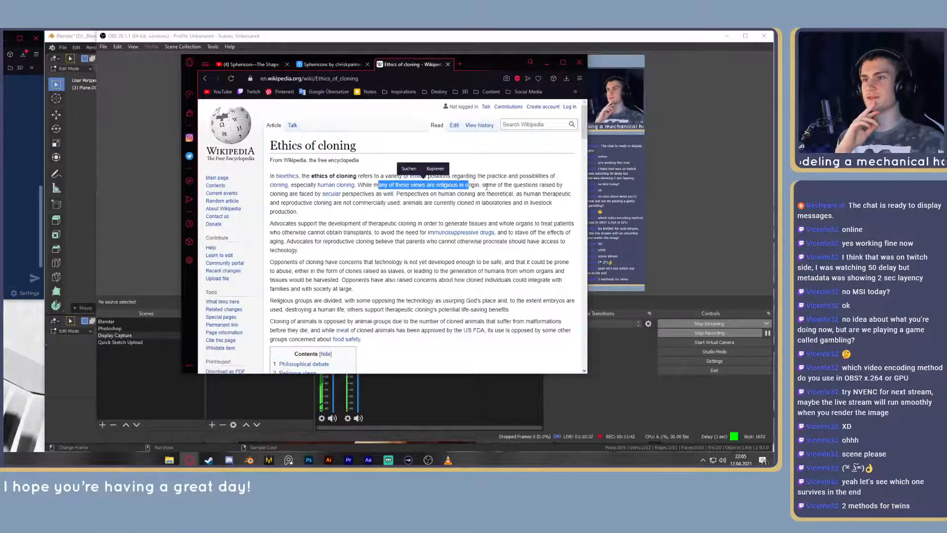
left_click_drag(484, 185, 547, 184)
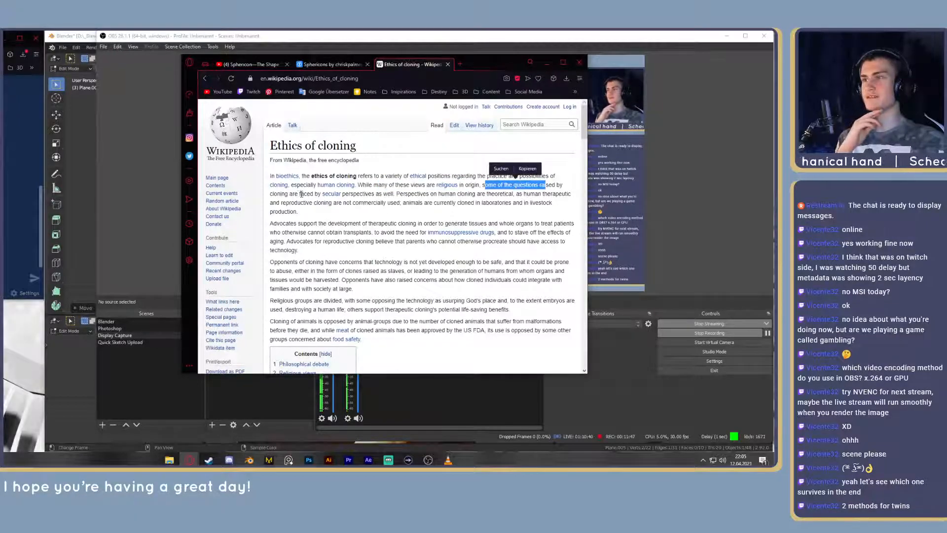
left_click_drag(353, 193, 393, 194)
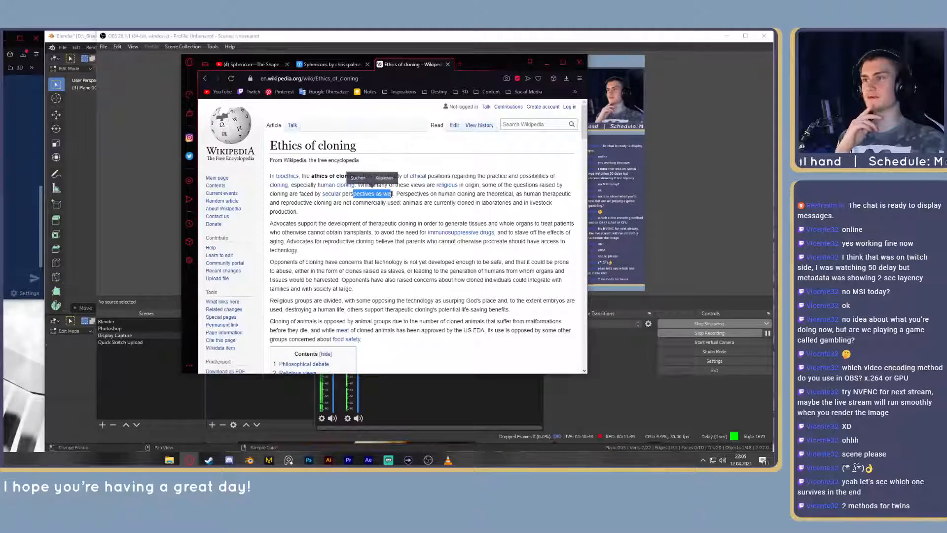
Step: Open the linked Secularity article in a separate tab, read its definition, and close it to return to "Ethics of cloning"
middle_click(331, 194)
left_click(450, 66)
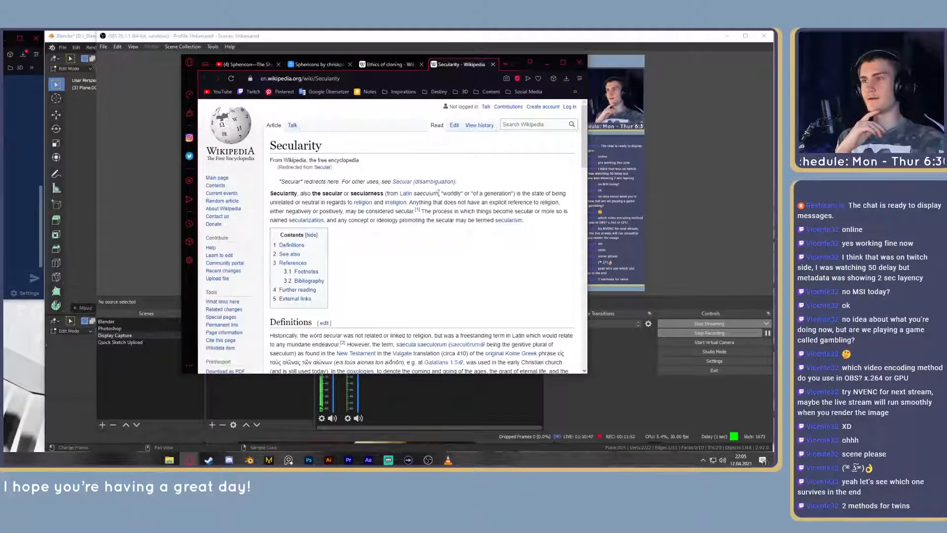
left_click_drag(276, 202, 433, 203)
left_click(396, 65)
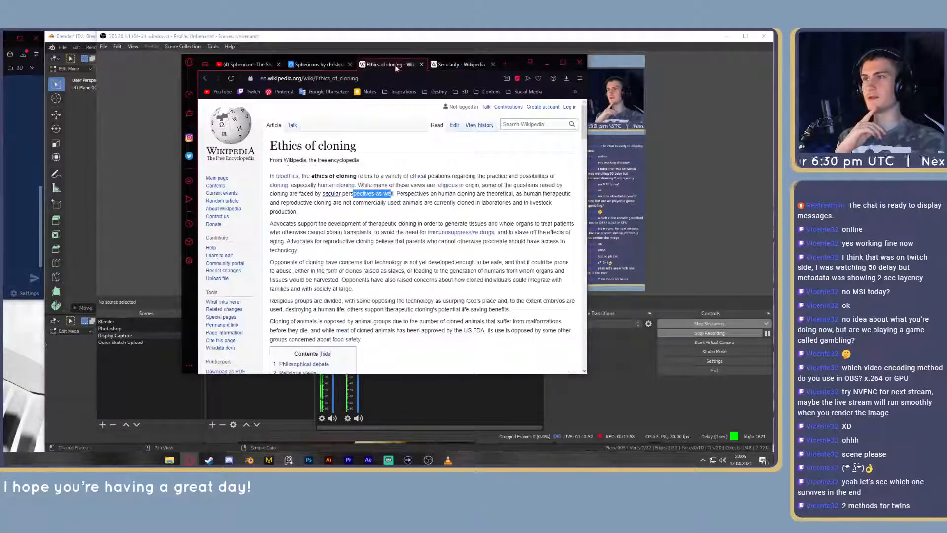
left_click(488, 64)
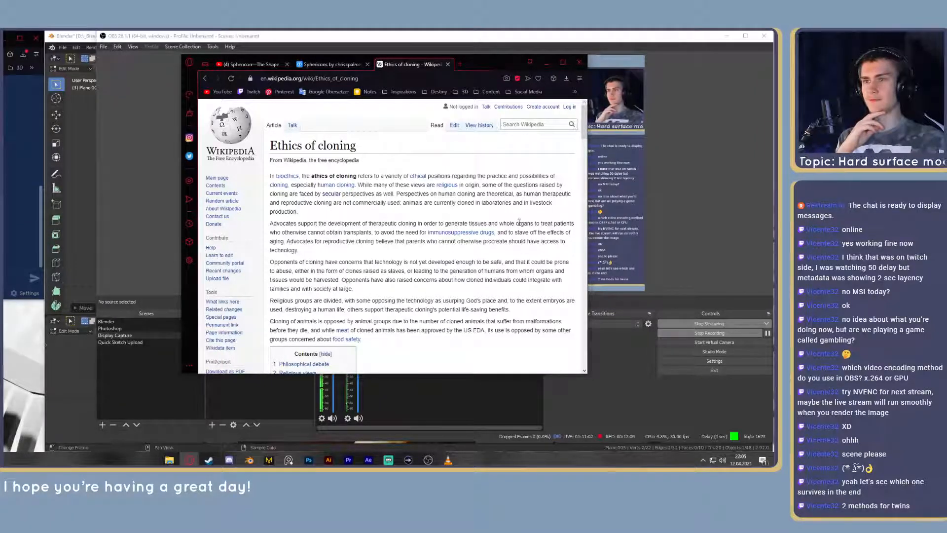
Step: Read the "Ethics of cloning" paragraphs on advocates' arguments and opponents' concerns about therapeutic and reproductive cloning
mouse_move(285, 232)
left_mouse_down()
mouse_move(330, 232)
mouse_move(297, 221)
mouse_move(452, 223)
left_mouse_up()
left_click(358, 220)
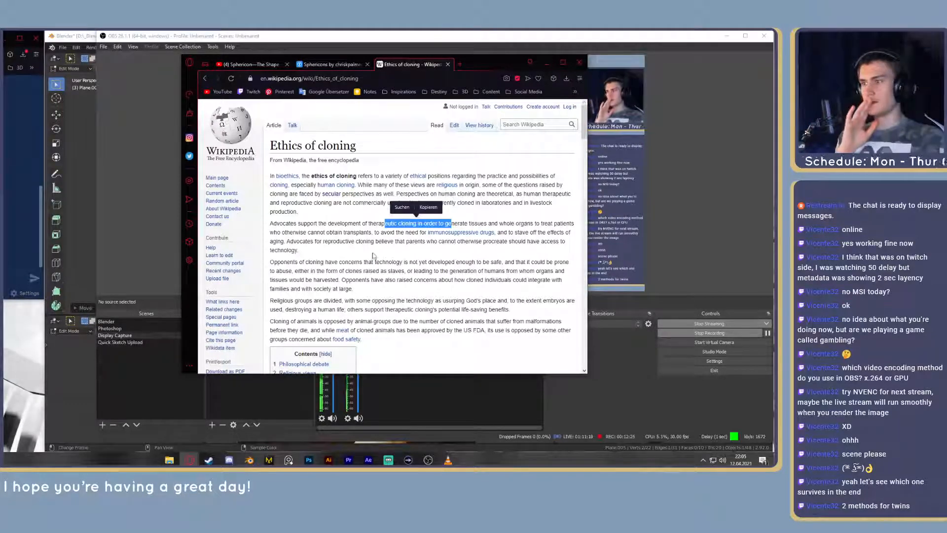
left_click_drag(310, 262, 552, 262)
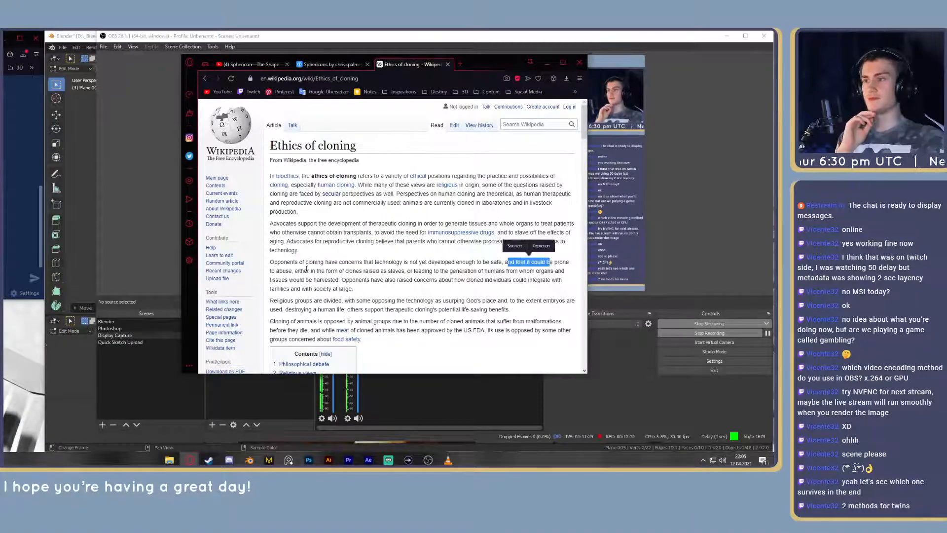
left_click_drag(277, 271, 491, 271)
left_click(378, 270)
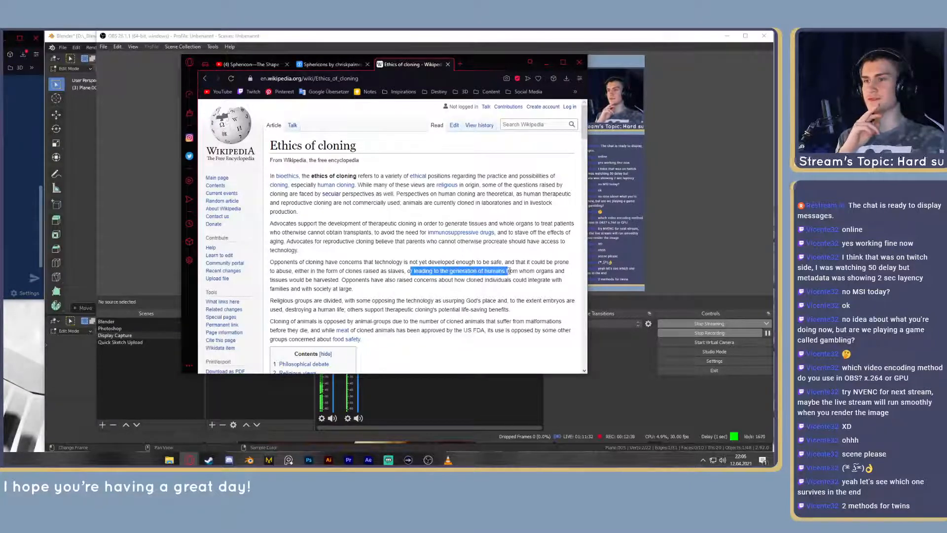
left_click_drag(552, 270, 553, 271)
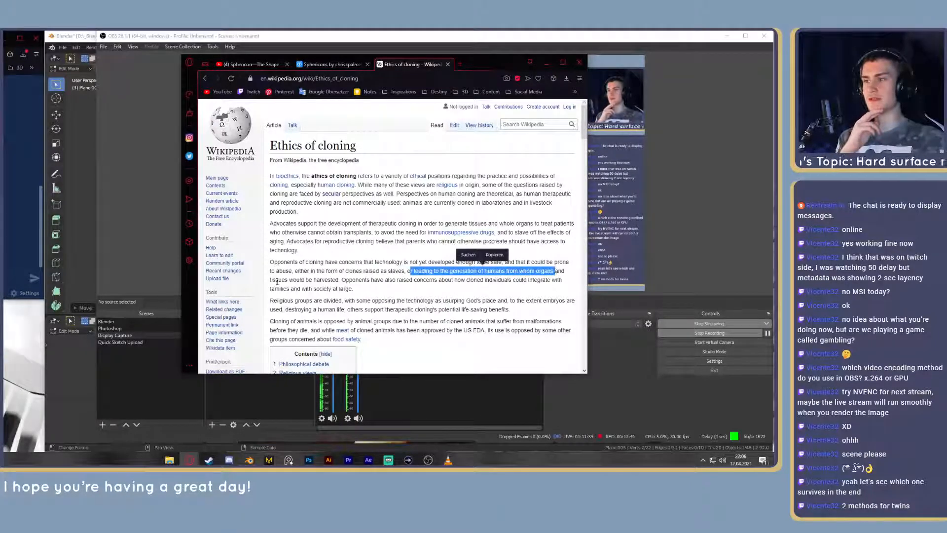
left_click_drag(275, 279, 536, 280)
left_click_drag(302, 288, 342, 288)
left_click(357, 290)
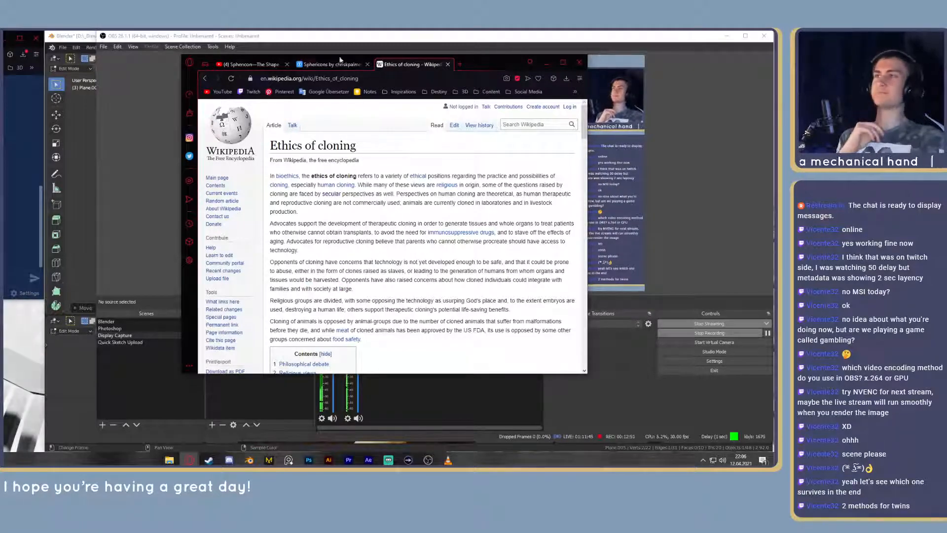
Step: Close the "Ethics of cloning" tab, put the browser away and switch the stream scene back to Blender
left_click(448, 64)
left_click(546, 62)
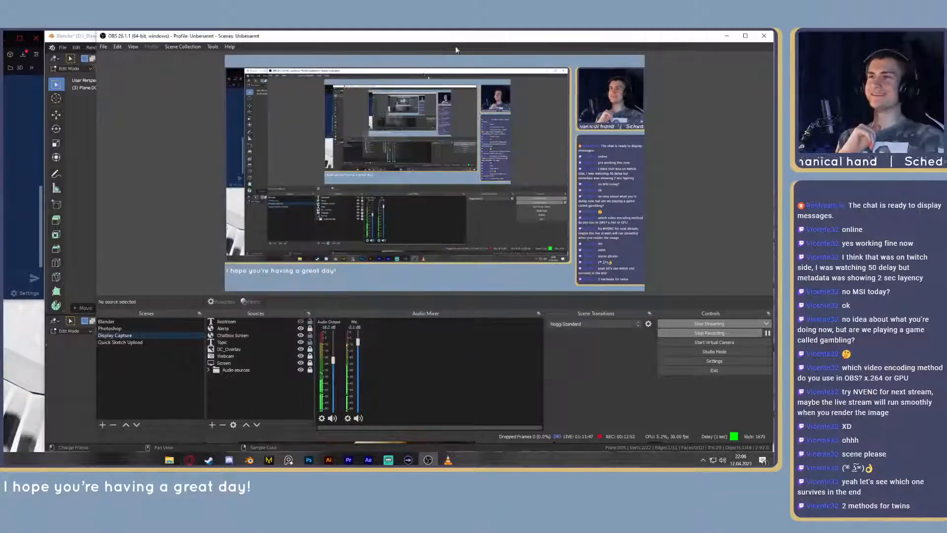
left_click(107, 321)
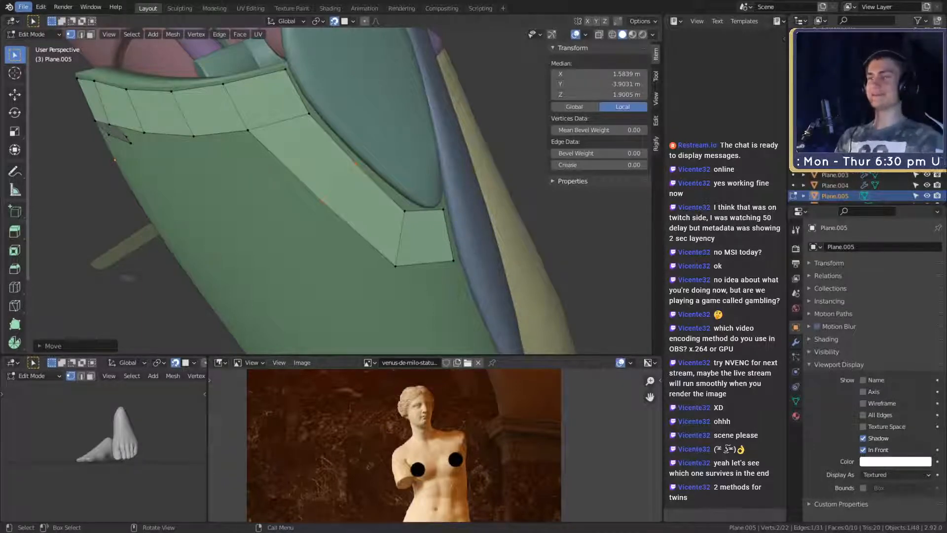
Step: Extrude the panel strip's open end edge lengthwise along the green forearm surface
scroll(259, 213, "down", 4)
scroll(392, 163, "up", 4)
middle_click_drag(291, 206, 389, 193)
left_click(398, 154)
middle_click_drag(394, 158, 405, 179)
left_click(373, 158, "shift")
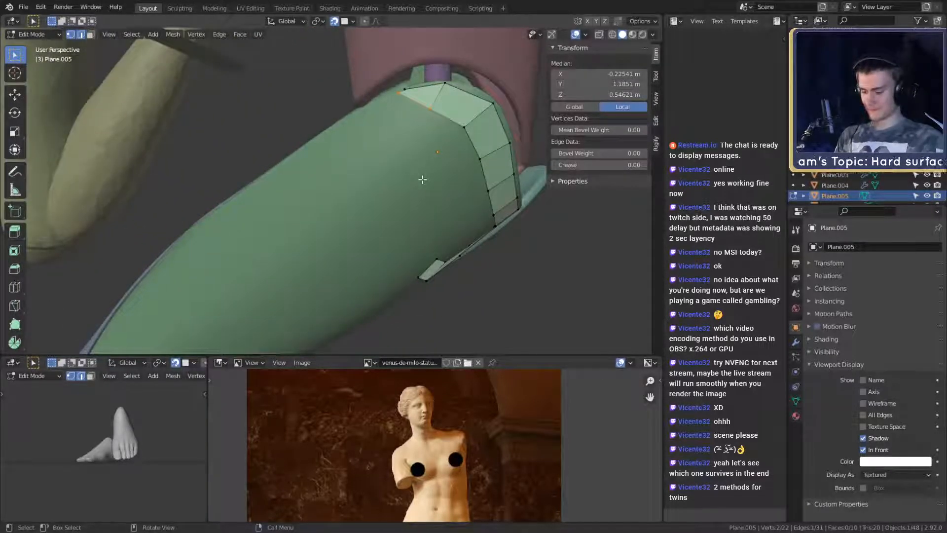
middle_click_drag(427, 169, 368, 157)
middle_click_drag(408, 196, 493, 194)
key("e")
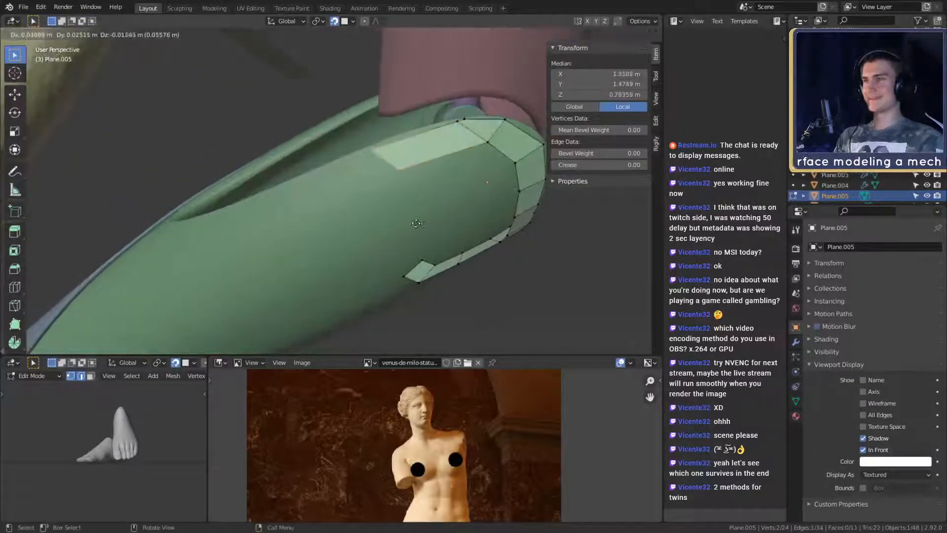
left_click(413, 228)
Step: Rotate and shrink the extruded end edge, then move it into place along the forearm surface
middle_click_drag(435, 228, 486, 228)
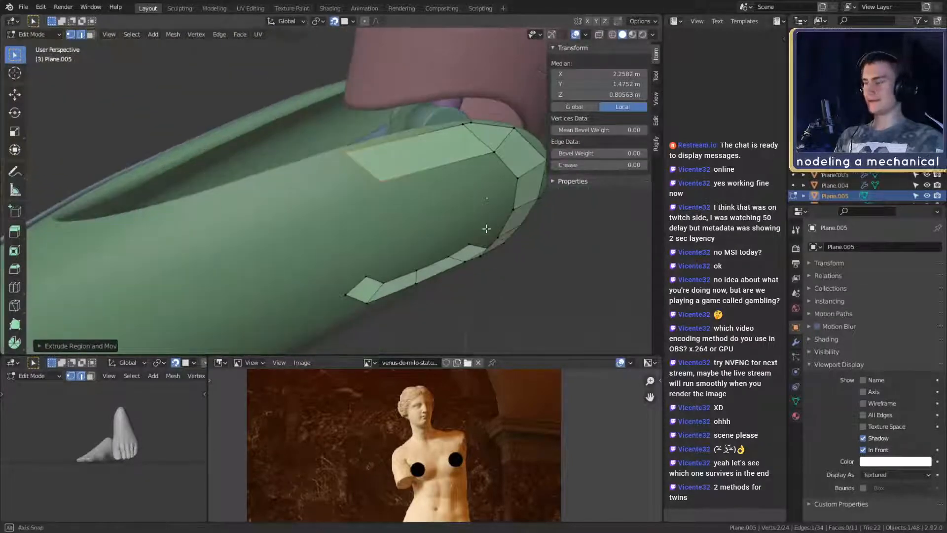
key("r")
left_click(434, 252)
key("s")
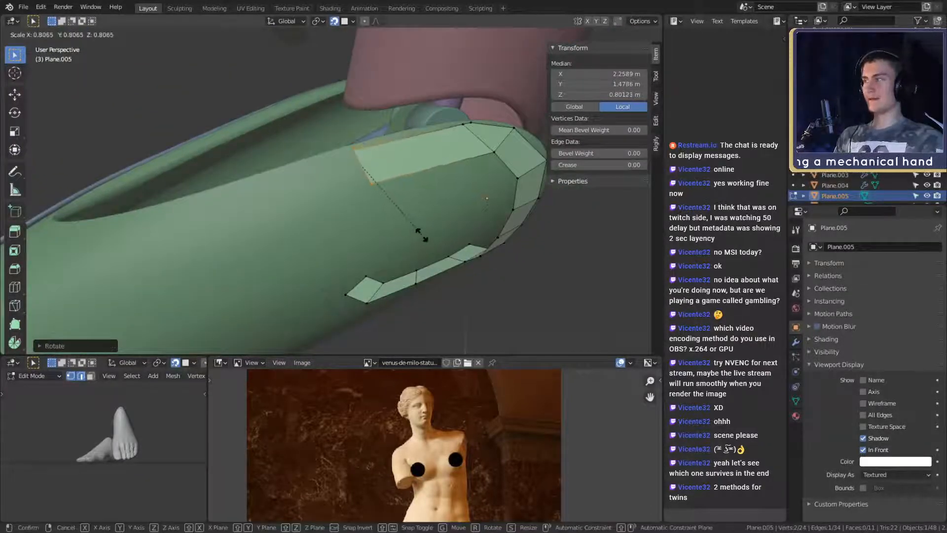
left_click(422, 236)
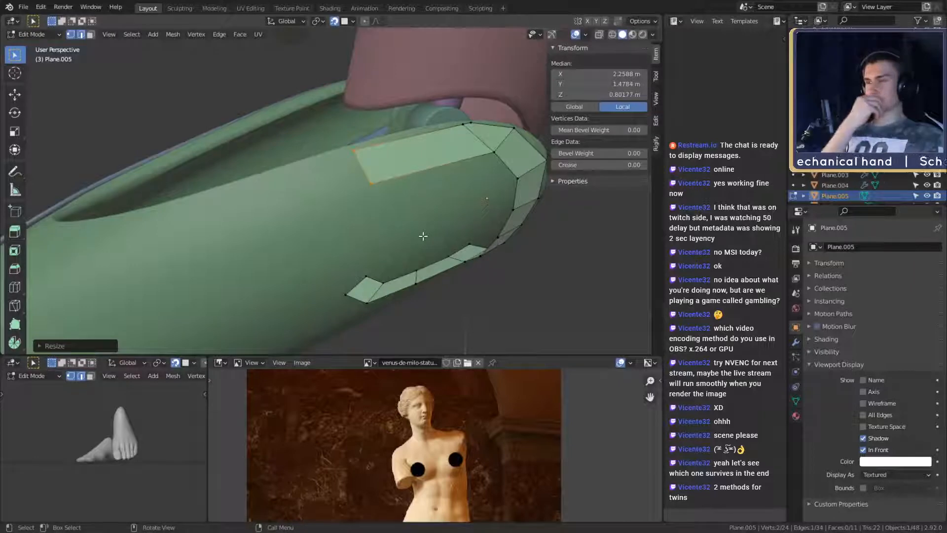
middle_click_drag(426, 238, 445, 195)
key("g")
left_click(424, 218)
key("g")
left_click(415, 245)
Step: Add one centred loop cut across the newly extruded long face
key("ctrl+r")
left_click(411, 172)
left_click(414, 175)
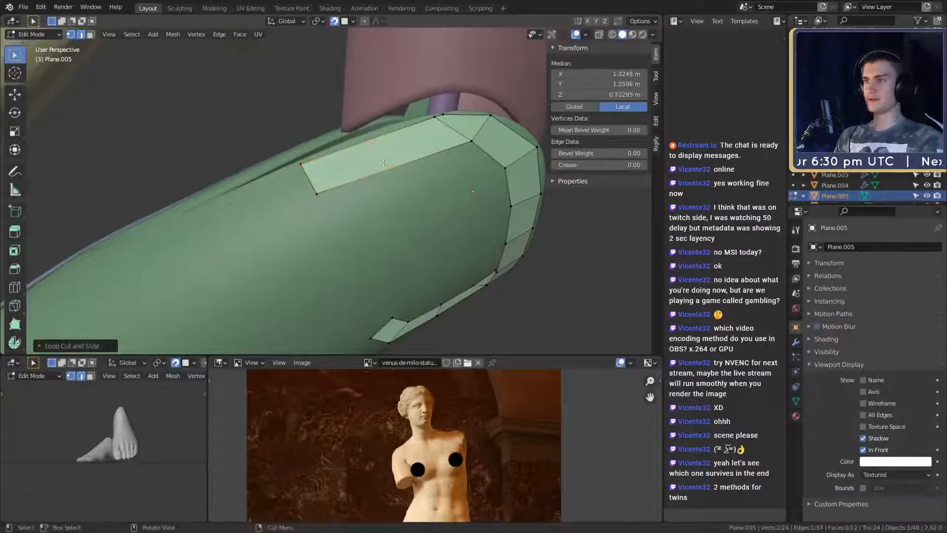
Step: Create a face across the forearm joining the strip's extruded side to its opposite side
middle_click_drag(471, 229, 354, 211)
left_click(434, 269, "shift")
middle_click_drag(434, 269, 475, 243)
middle_click_drag(416, 228, 453, 216)
key("f")
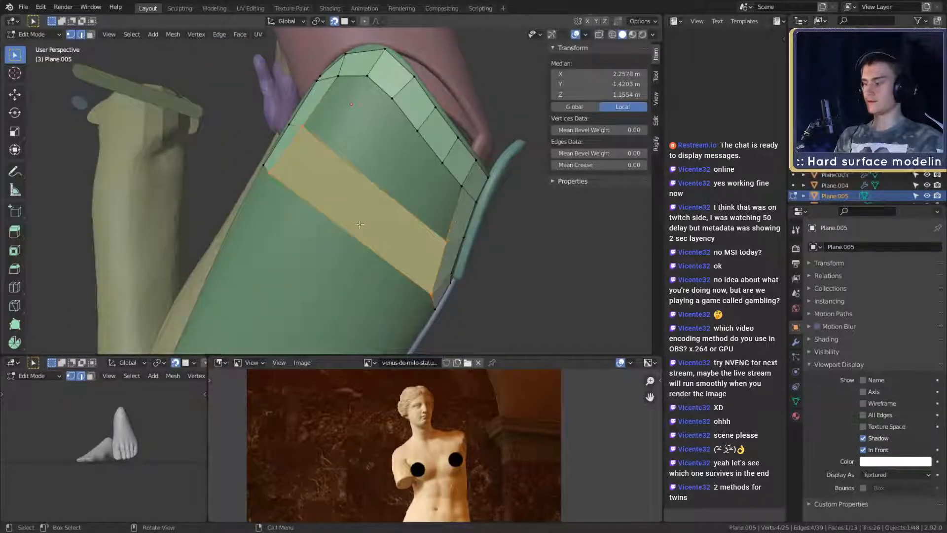
Step: Divide the bridging face with four evenly spaced loop cuts and snap them onto the forearm surface
key("ctrl+r")
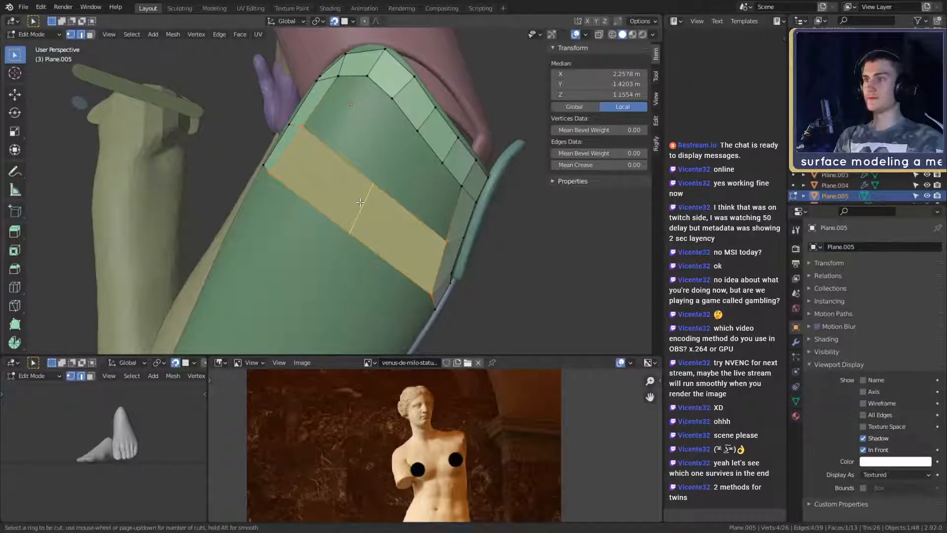
left_click(360, 202)
right_click(360, 203)
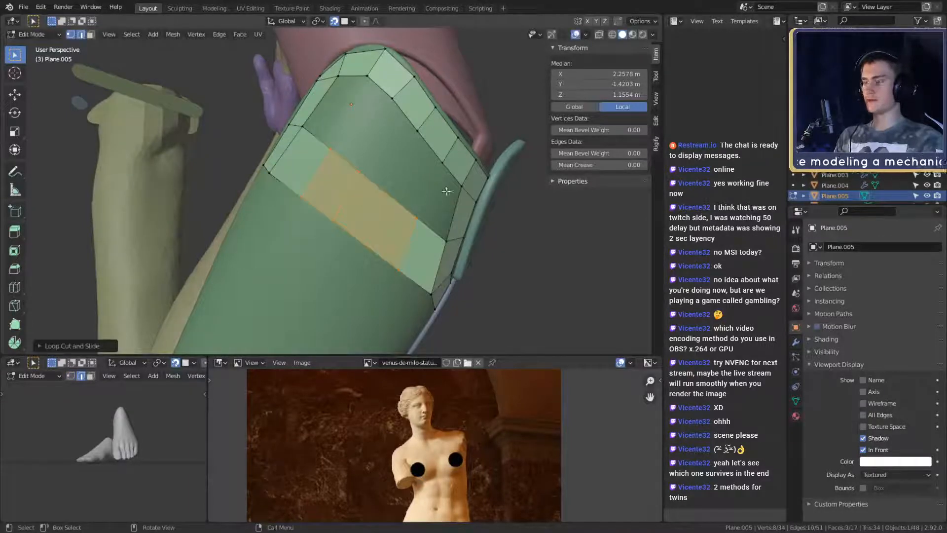
key("g")
left_click(448, 193)
Step: Reposition the bridging band's cross edges one by one so its faces are evenly spaced around the forearm
middle_click_drag(447, 192, 371, 225)
left_click(382, 217)
key("g")
left_click(433, 205)
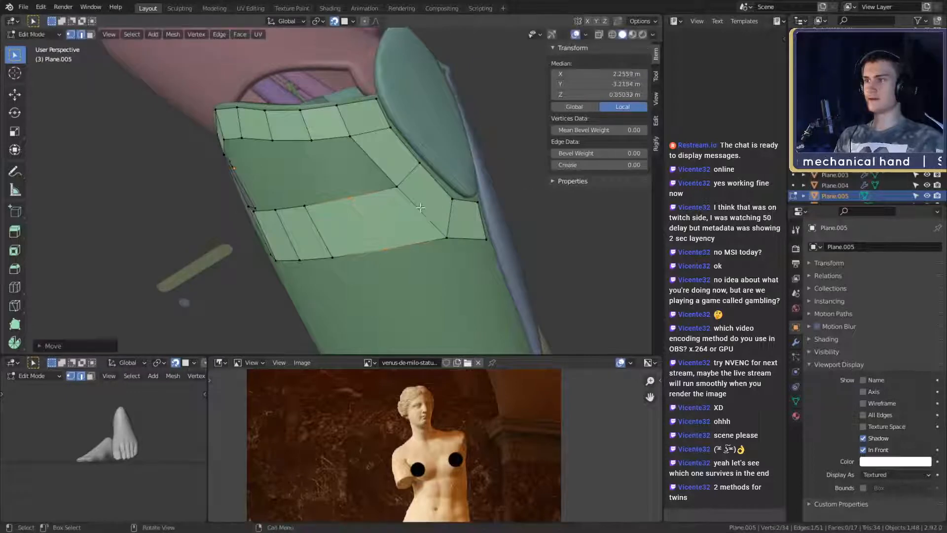
mouse_move(433, 206)
middle_mouse_down()
mouse_move(464, 223)
mouse_move(430, 221)
middle_mouse_up()
left_click(336, 209)
key("g")
mouse_move(345, 212)
middle_mouse_down()
mouse_move(381, 229)
mouse_move(385, 194)
mouse_move(359, 215)
mouse_move(345, 211)
middle_mouse_up()
left_click(379, 223)
left_click(342, 217)
key("g")
left_click(376, 221)
Step: Move a point on the inner border of the original strip to line up with the bridging band
scroll(355, 211, "up", 1)
left_click(362, 211)
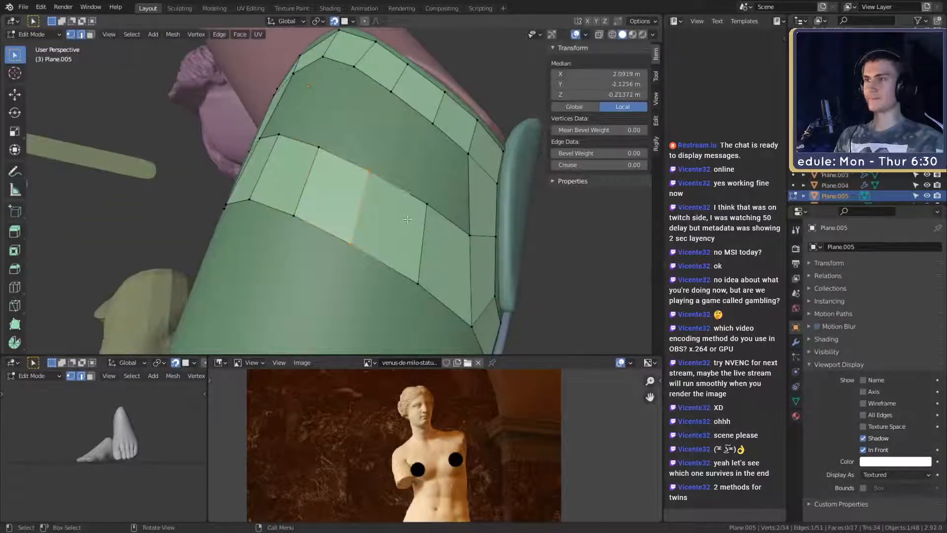
mouse_move(405, 218)
middle_mouse_down()
mouse_move(450, 223)
mouse_move(385, 158)
mouse_move(433, 230)
mouse_move(419, 209)
middle_mouse_up()
left_click(364, 136)
key("g")
left_click(406, 186)
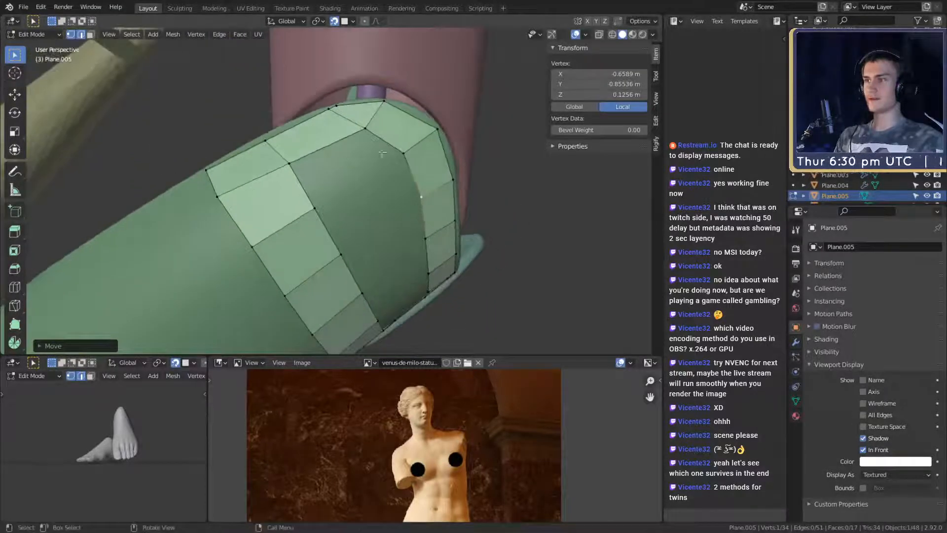
Step: Fill the first two quad faces of the gap between the original strip and the bridging band
left_click(303, 190)
key("f")
left_click(330, 232)
left_click(408, 177, "shift")
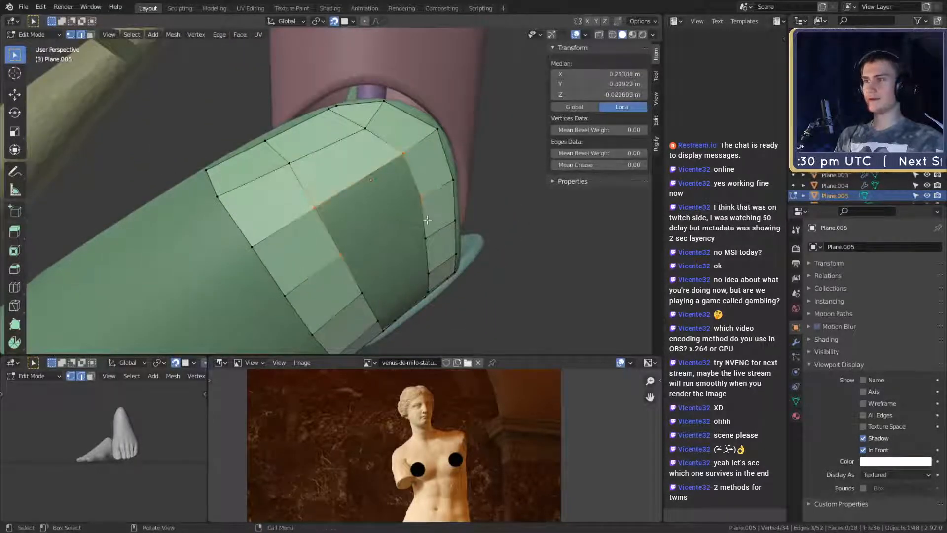
key("f")
Step: Fill the remaining three quad faces to close the hole in the panel
middle_click_drag(420, 226, 366, 220)
left_click(364, 221)
left_click(349, 133, "shift")
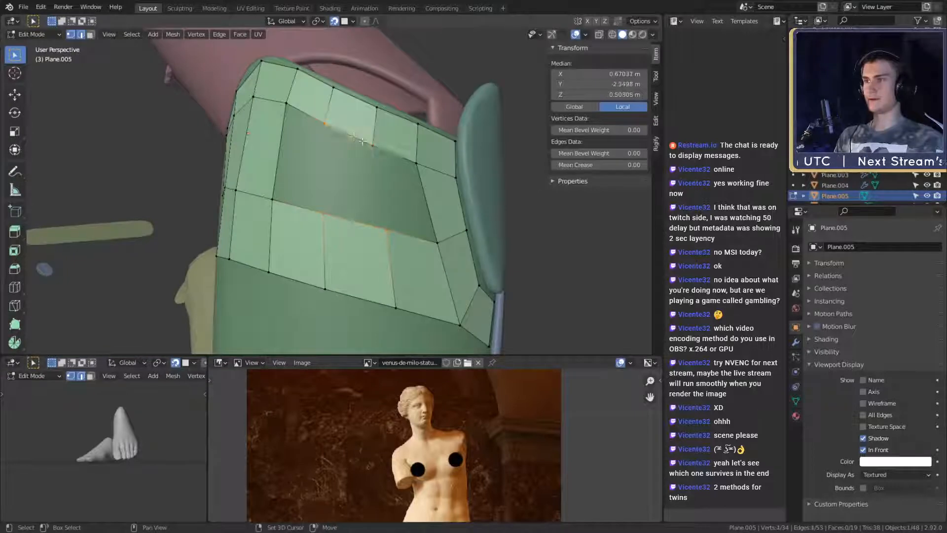
key("f")
left_click(396, 156)
left_click(417, 237, "shift")
key("f")
left_click(320, 174)
left_click(282, 165, "shift")
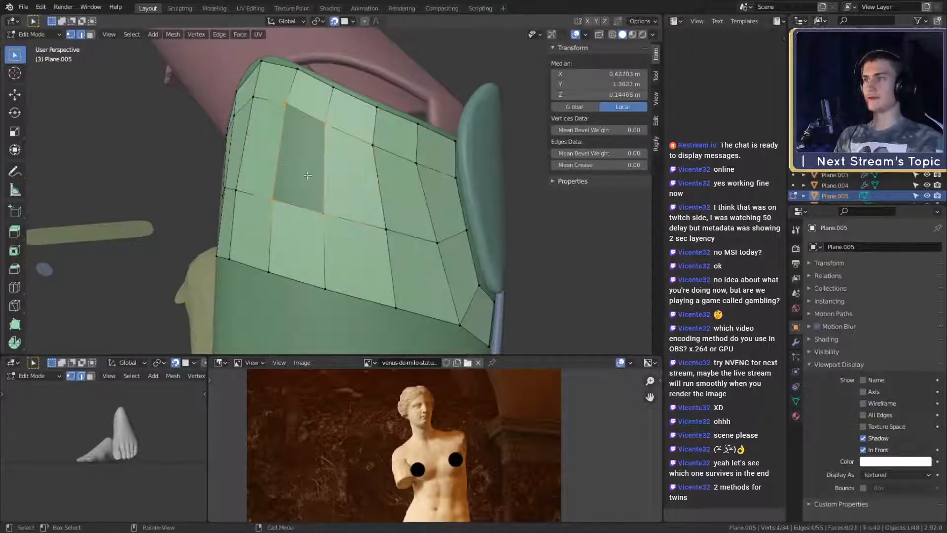
key("f")
Step: Move the middle-row vertices nearest the teal side plate to even out the surrounding quads
scroll(291, 170, "down", 3)
middle_click_drag(326, 183, 433, 199)
scroll(443, 236, "up", 3)
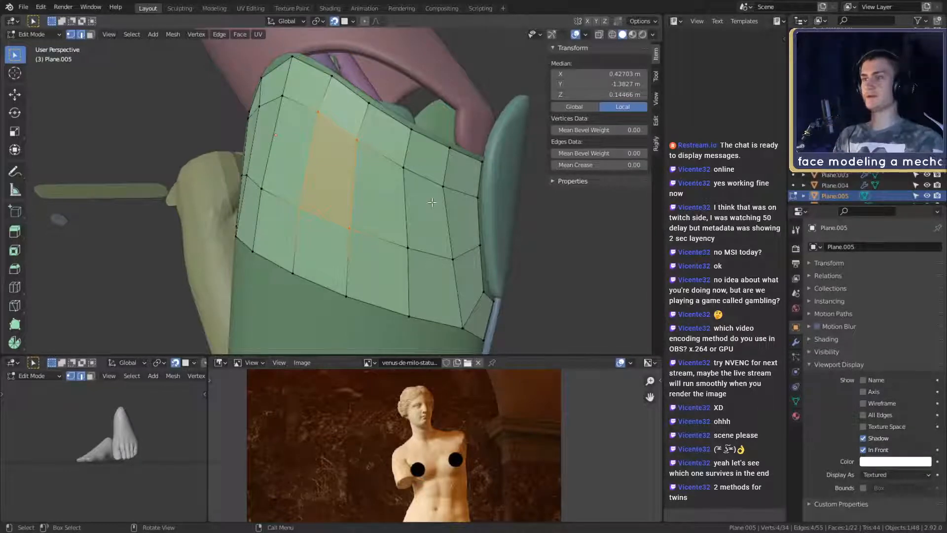
left_click(453, 256)
mouse_move(453, 255)
middle_mouse_down()
mouse_move(472, 241)
mouse_move(439, 255)
middle_mouse_up()
key("g")
left_click(469, 247)
left_click(404, 239)
key("g")
left_click(425, 244)
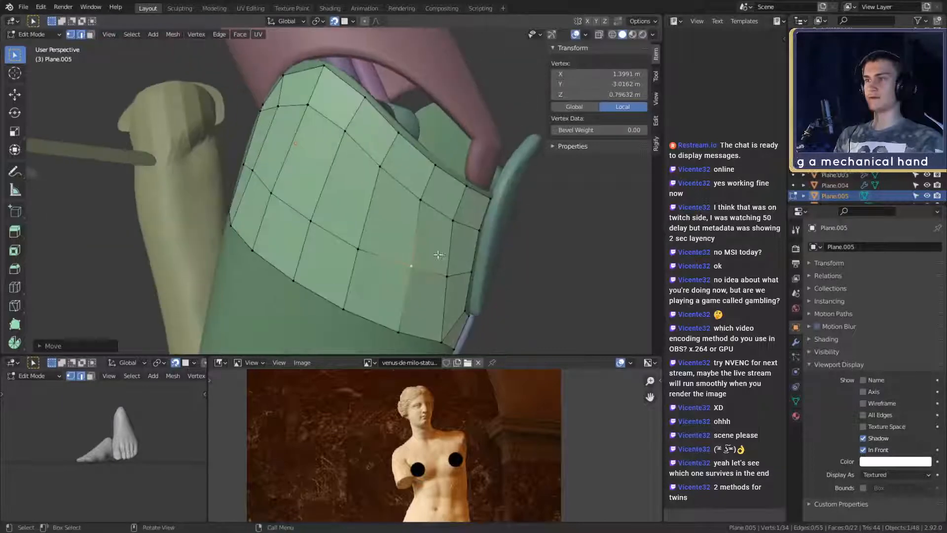
key("g")
left_click(450, 269)
Step: Adjust the remaining middle-row edges and a vertex on the panel's open border to smooth the grid flow
left_click(340, 240)
key("g")
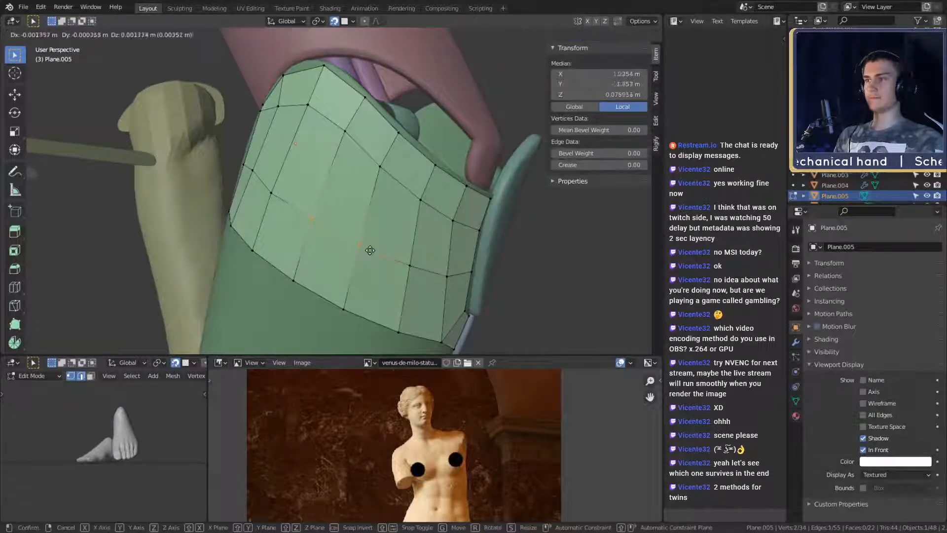
left_click(371, 245)
middle_click_drag(371, 246, 377, 224)
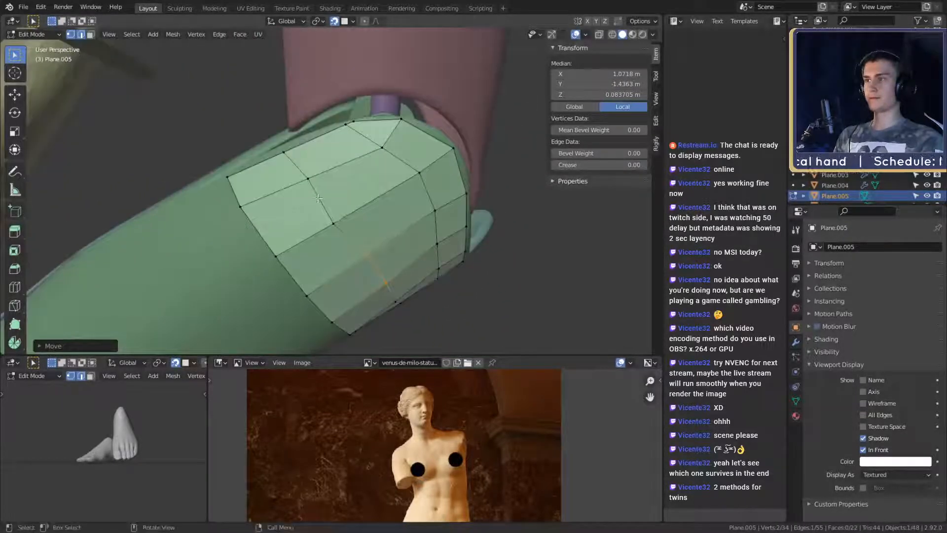
key("g")
left_click(379, 223)
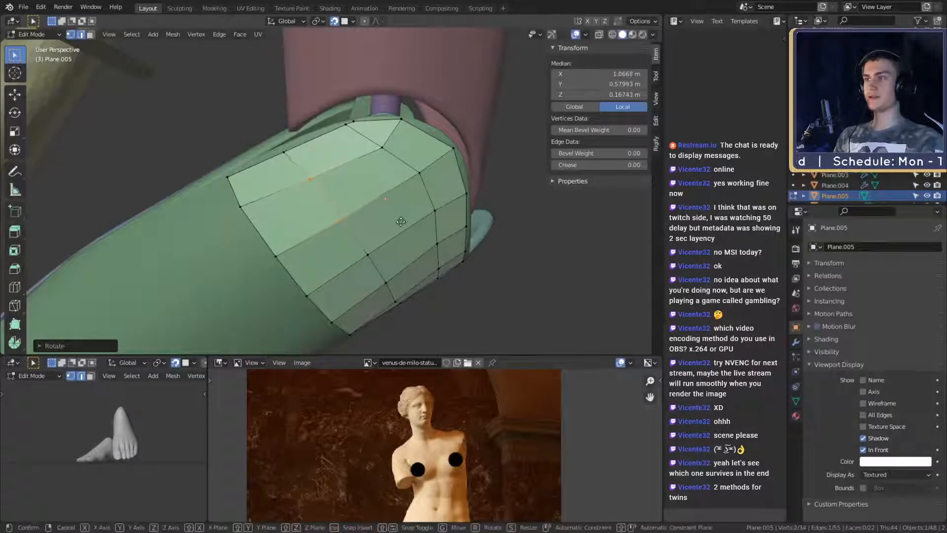
middle_click_drag(403, 222, 382, 196)
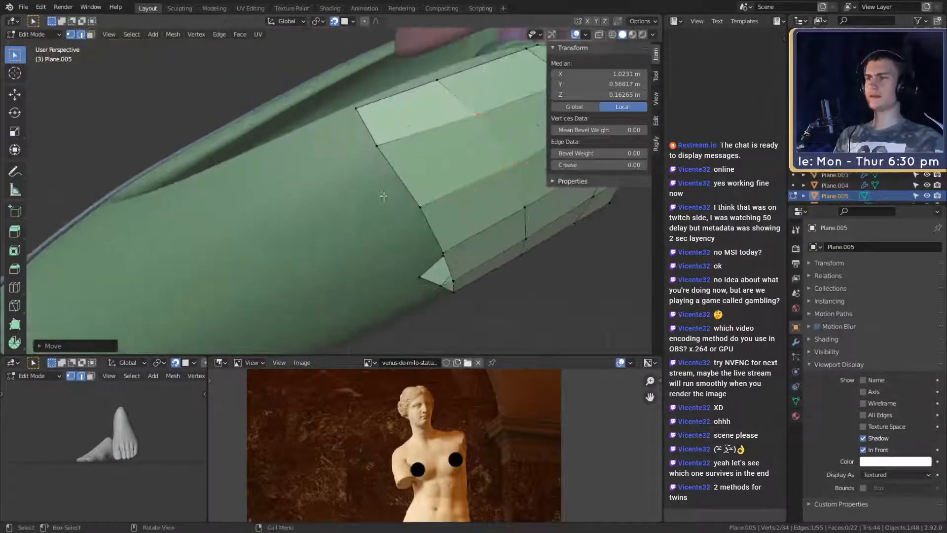
left_click(381, 149)
key("g")
left_click(446, 181)
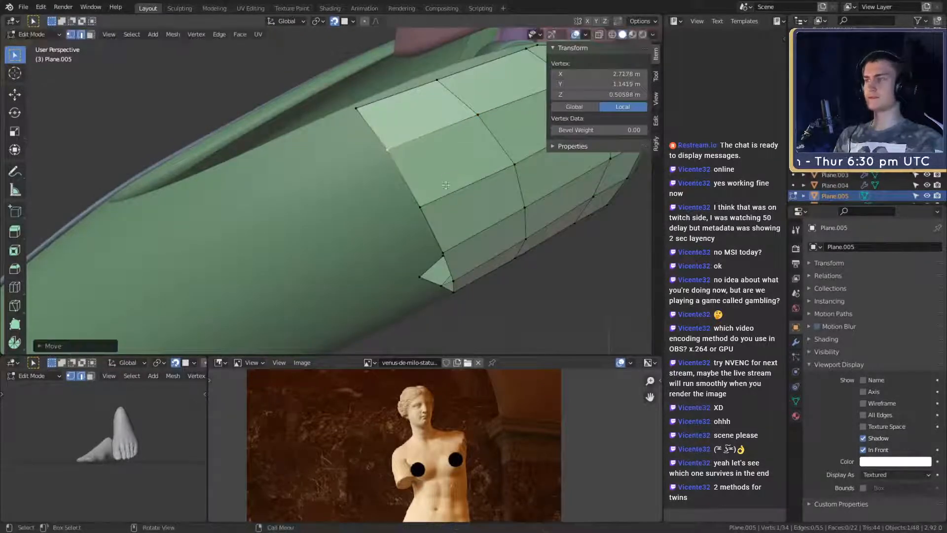
Step: Extrude the panel's corner border edge along the forearm beside the large opening
scroll(434, 207, "down", 3)
middle_click_drag(430, 221, 466, 152)
middle_click_drag(483, 231, 402, 199)
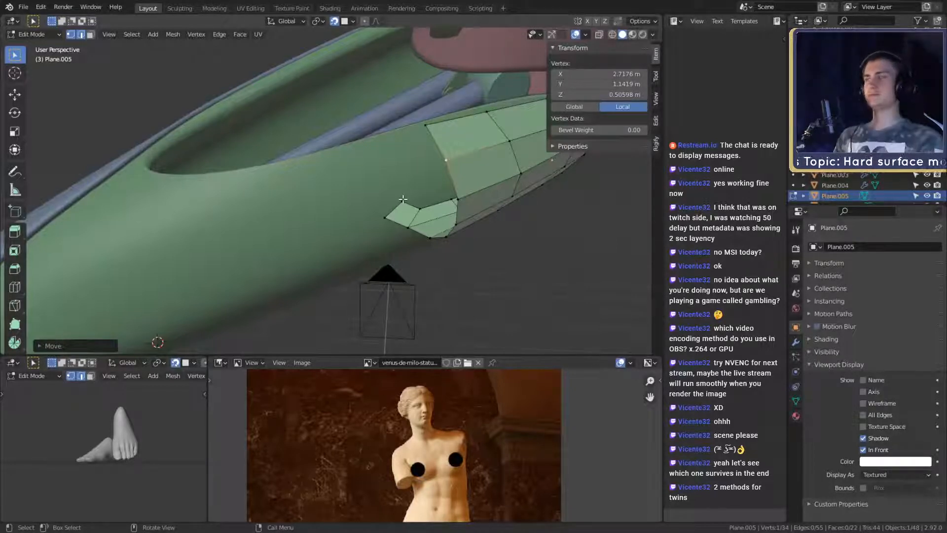
middle_click_drag(384, 164, 430, 218)
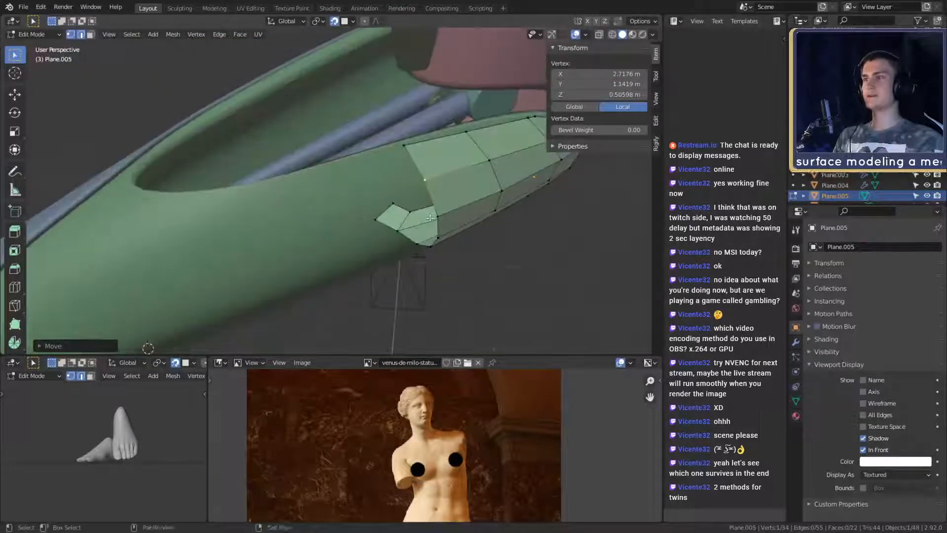
left_click(409, 148)
middle_click_drag(409, 148, 471, 173)
key("e")
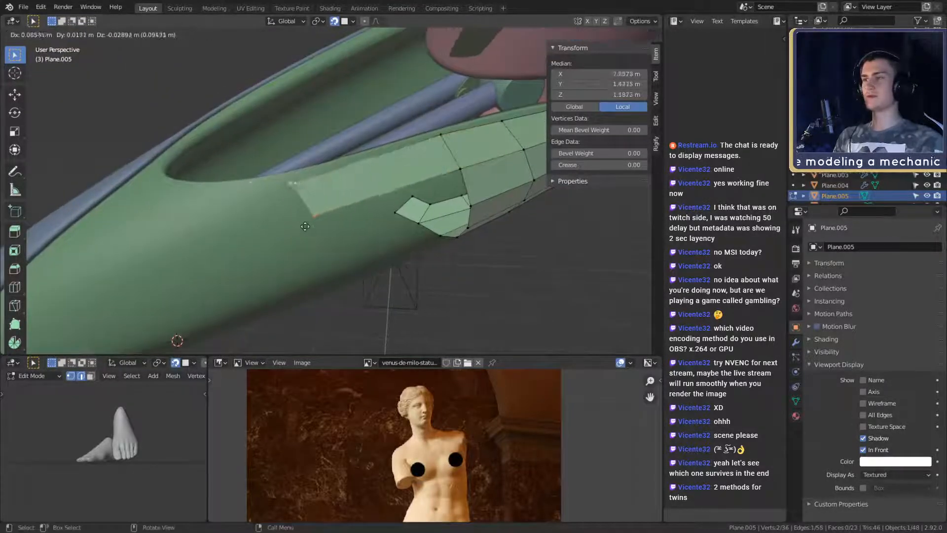
left_click(271, 224)
Step: Rotate the new end edge and move it farther along the rim of the forearm opening
middle_click_drag(271, 224, 393, 210)
key("r")
left_click(326, 256)
key("g")
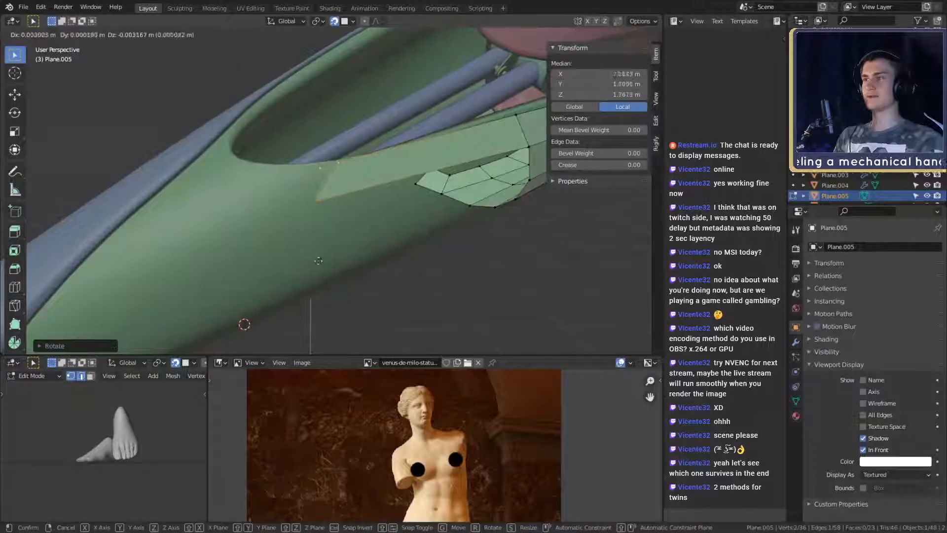
left_click(298, 264)
Step: Divide the extruded quad along the forearm opening with two loop cuts and move the new edges onto the surface
middle_click_drag(298, 264, 336, 228)
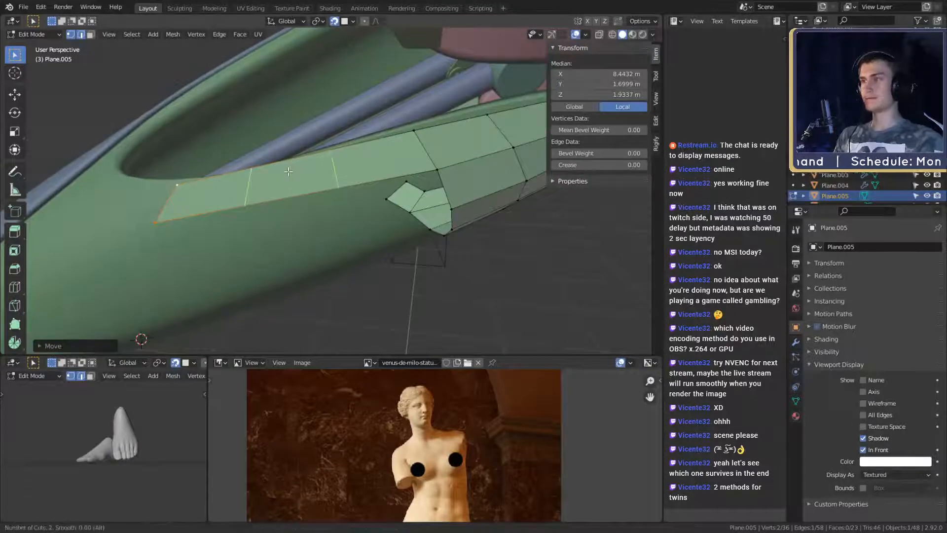
left_click(289, 171)
key("g")
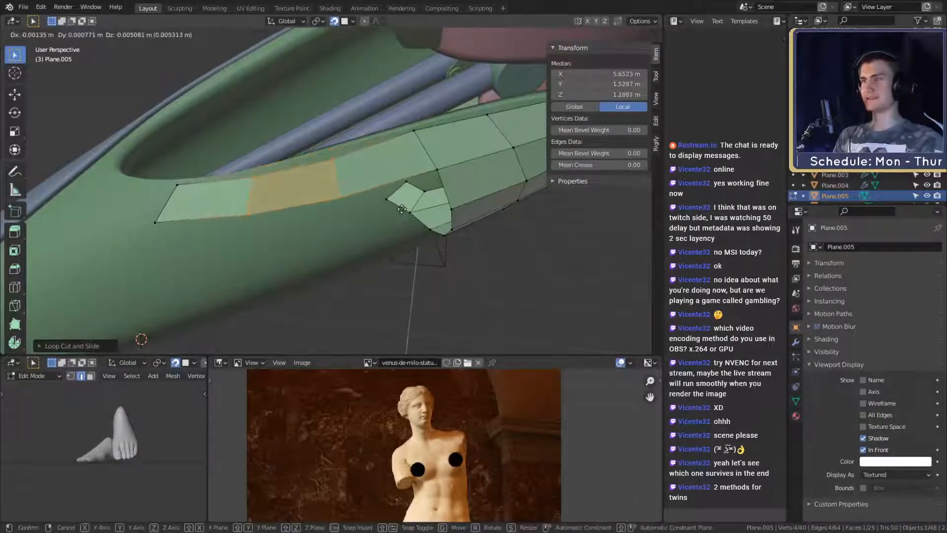
left_click(399, 203)
Step: Extrude the strip's end edge around the tip of the forearm opening and rotate it to match the rim
middle_click_drag(399, 203, 447, 200)
left_click(385, 187)
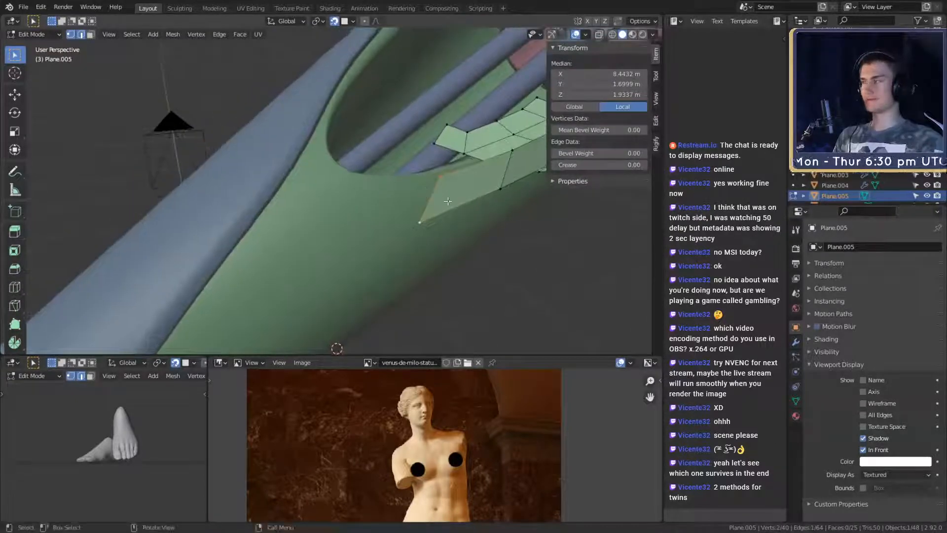
key("e")
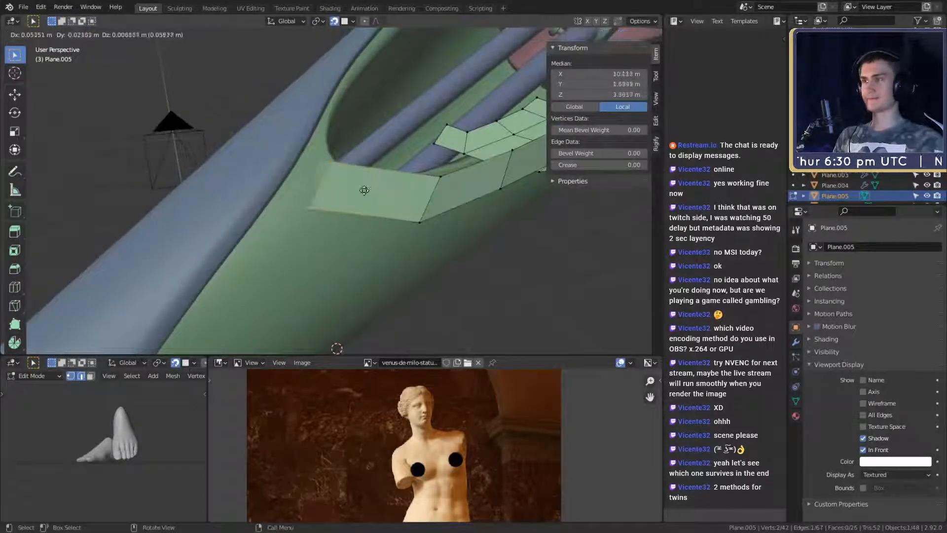
left_click(345, 184)
middle_click_drag(345, 184, 429, 212)
key("r")
left_click(456, 247)
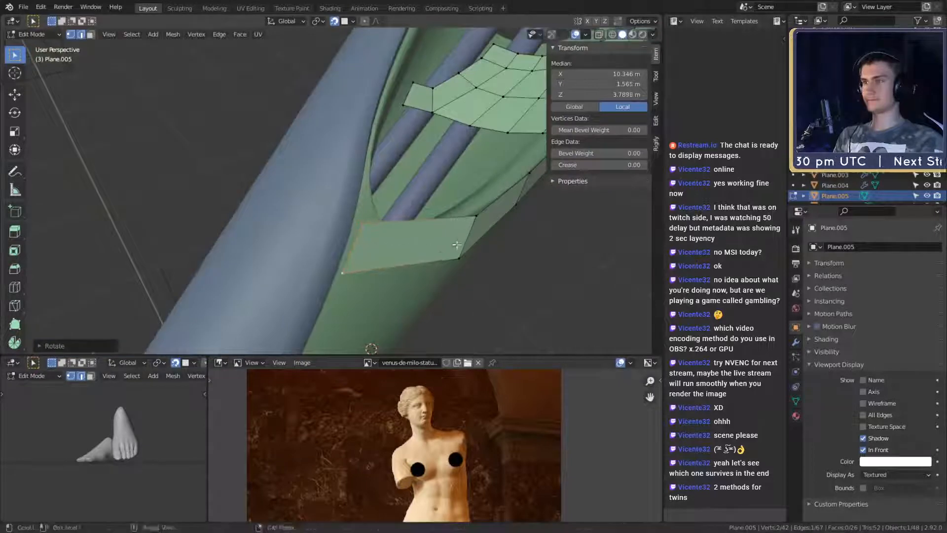
Step: Reposition the strip's end edge, add a loop cut to the last quad and move the new edge along the rim
middle_click_drag(457, 247, 364, 194)
key("g")
left_click(425, 228)
left_click(320, 192)
key("g")
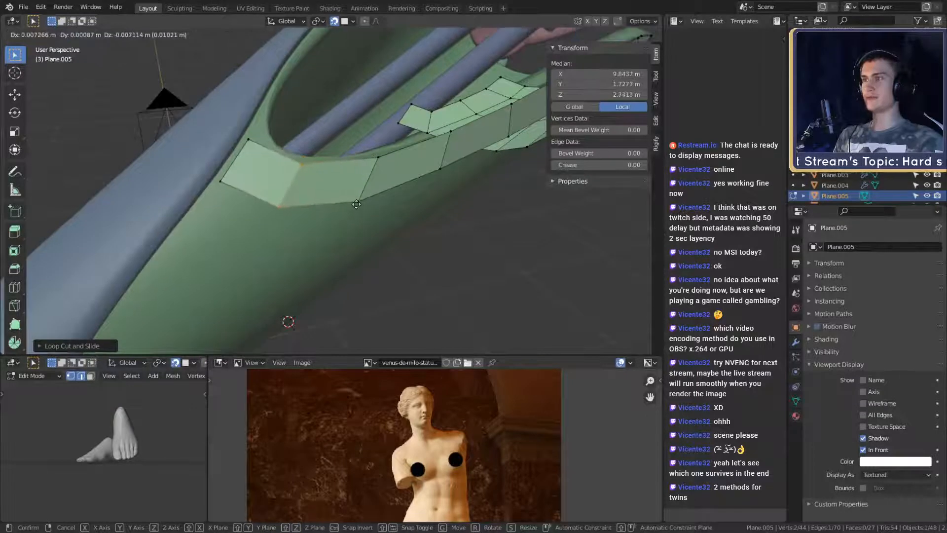
left_click(360, 203)
middle_click_drag(360, 203, 292, 136)
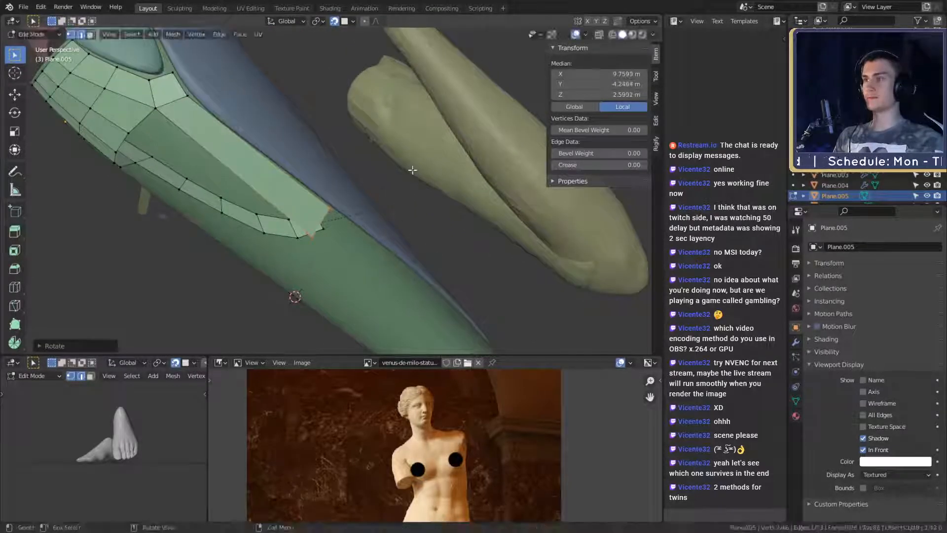
Step: Extrude a second strip along the forearm beside the blue plate and rotate, scale and move its end edge
left_click(420, 199)
middle_click_drag(421, 199, 436, 164)
middle_click_drag(373, 156, 409, 206)
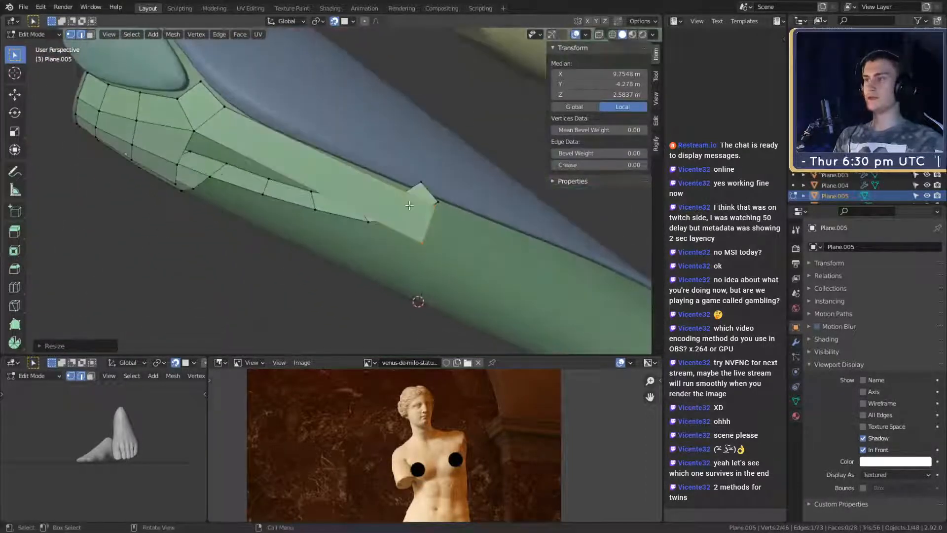
middle_click_drag(306, 167, 339, 166)
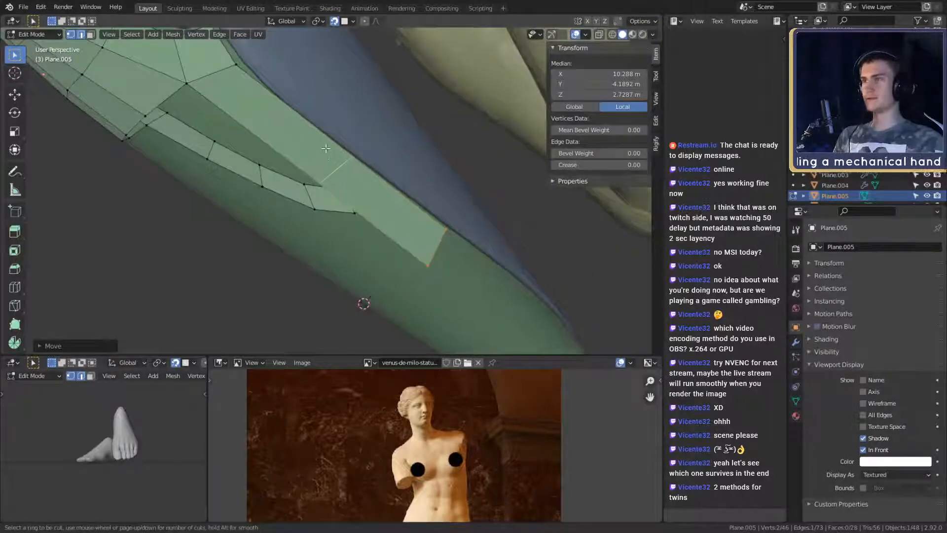
Step: Divide the strip beside the blue plate with three loop cuts and snap the new edges onto the forearm surface
middle_click_drag(326, 148, 357, 241)
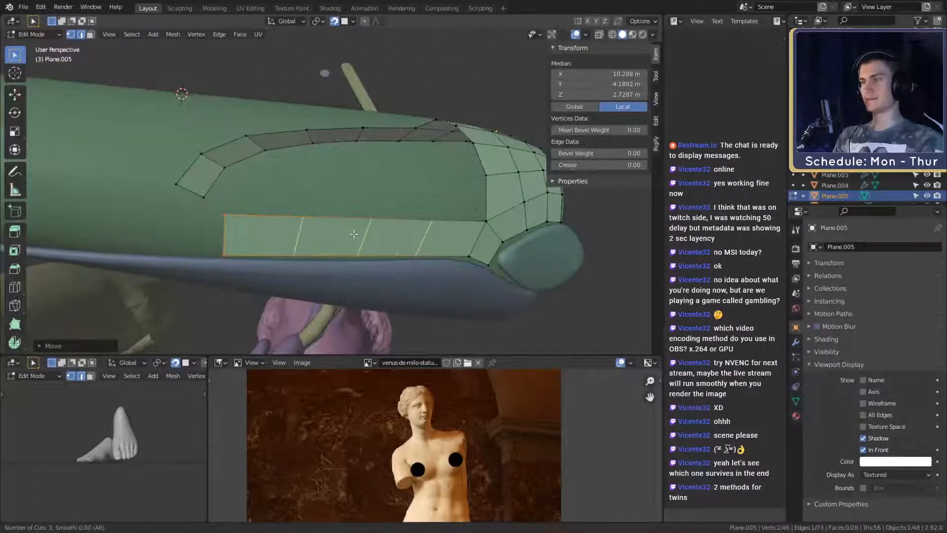
middle_click_drag(374, 236, 495, 203)
key("g")
left_click(435, 191)
right_click(435, 191)
key("g")
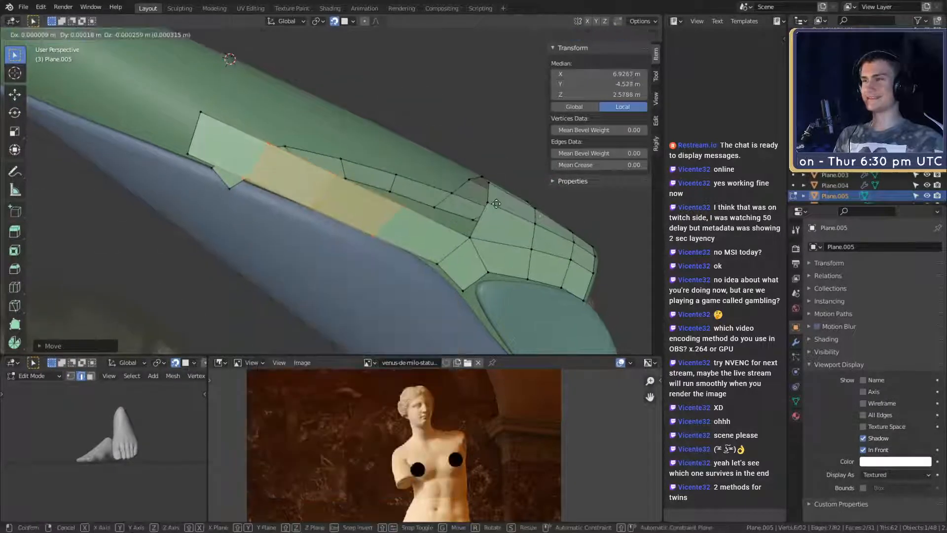
left_click(498, 203)
Step: Move individual cross edges of the strip beside the blue plate to follow its border
key("g")
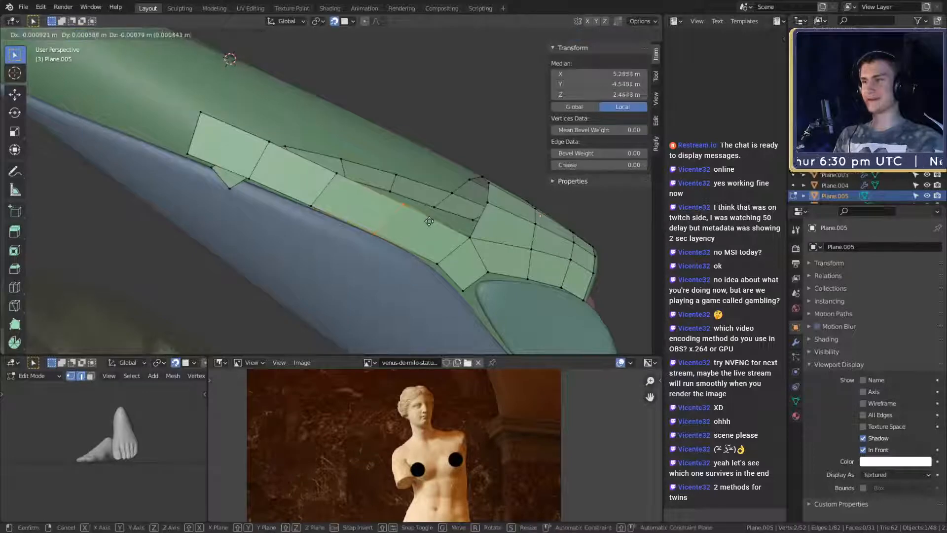
left_click(430, 220)
left_click(319, 191)
key("g")
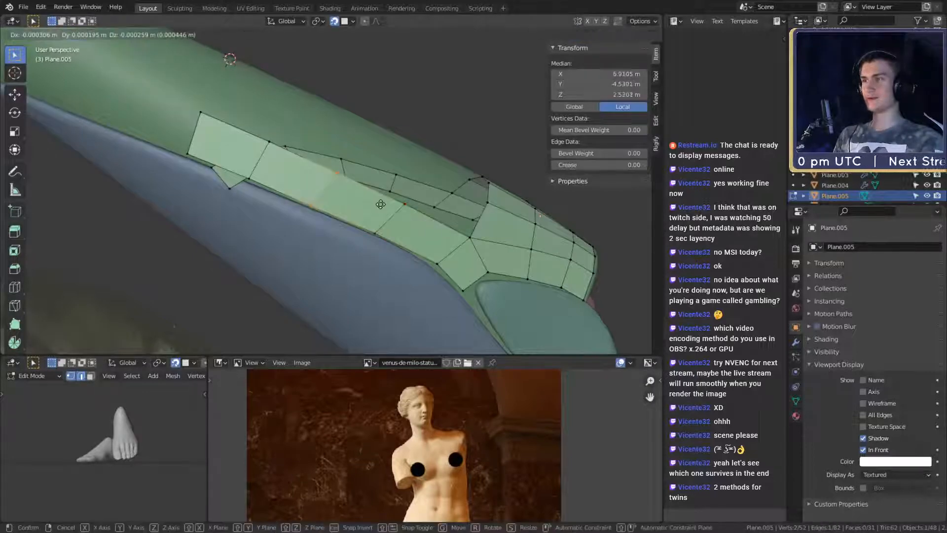
left_click(380, 205)
middle_click_drag(383, 203, 376, 278)
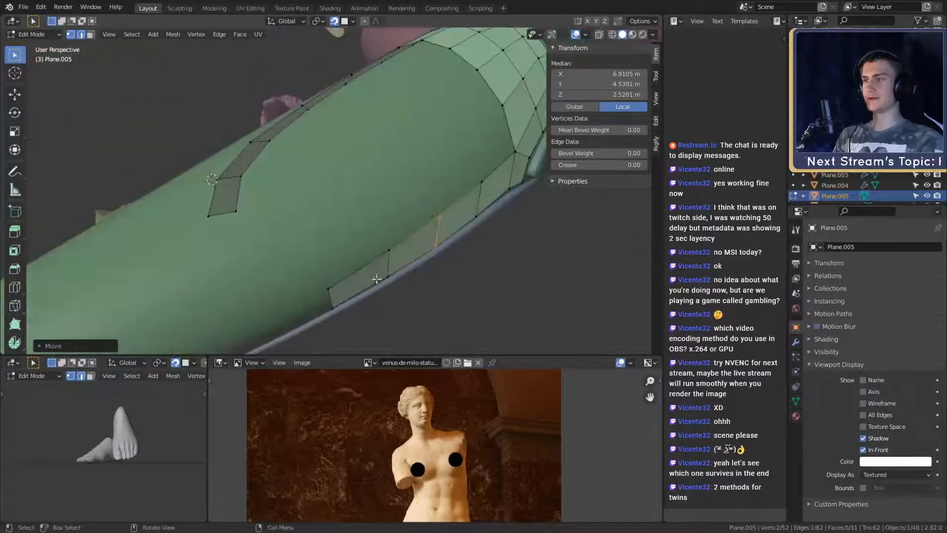
Step: Bridge the ends of the two strips with a face across the forearm and divide it with four loop cuts
middle_click_drag(322, 211, 404, 229)
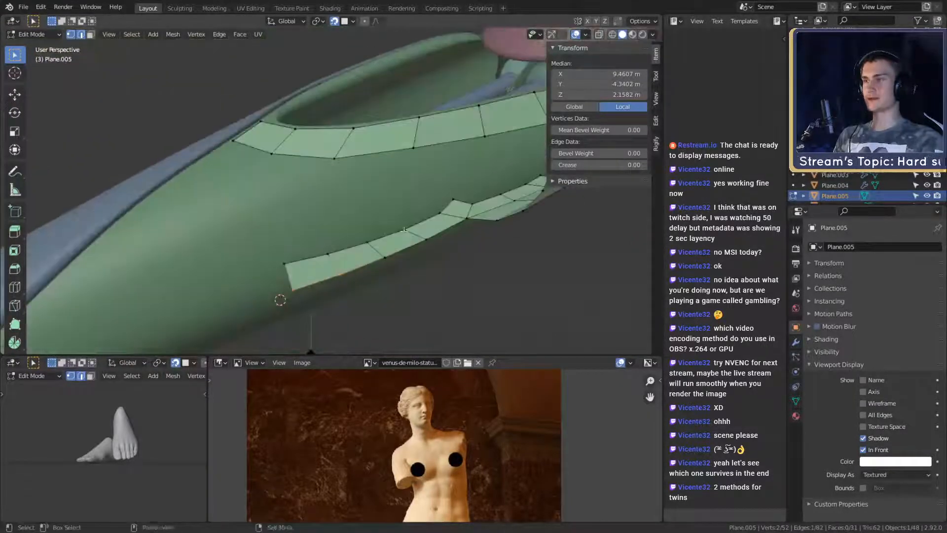
left_click(306, 157, "shift")
middle_click_drag(345, 198, 247, 249)
key("f")
mouse_move(296, 207)
middle_mouse_down()
mouse_move(333, 186)
mouse_move(385, 225)
mouse_move(281, 228)
mouse_move(372, 207)
mouse_move(345, 198)
mouse_move(379, 178)
mouse_move(460, 182)
mouse_move(499, 207)
mouse_move(467, 178)
mouse_move(467, 211)
mouse_move(408, 183)
mouse_move(305, 206)
middle_mouse_up()
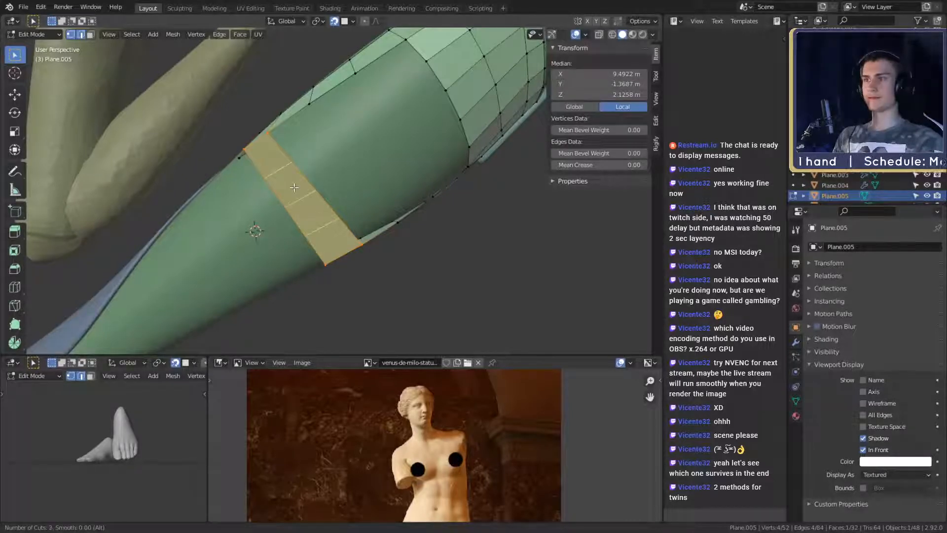
middle_click_drag(304, 193, 329, 181)
left_click(423, 197)
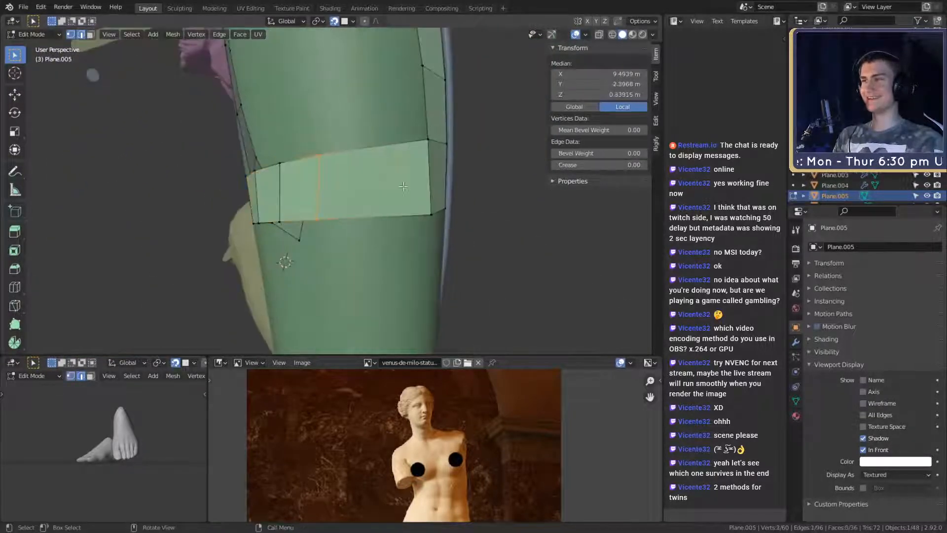
Step: Move the cross edges of the bridging strip to spread them over the forearm's curvature
key("g")
left_click(446, 186)
middle_click_drag(445, 186, 333, 179)
left_click(345, 206)
key("g")
left_click(409, 239)
left_click(359, 207)
key("g")
left_click(383, 206)
key("g")
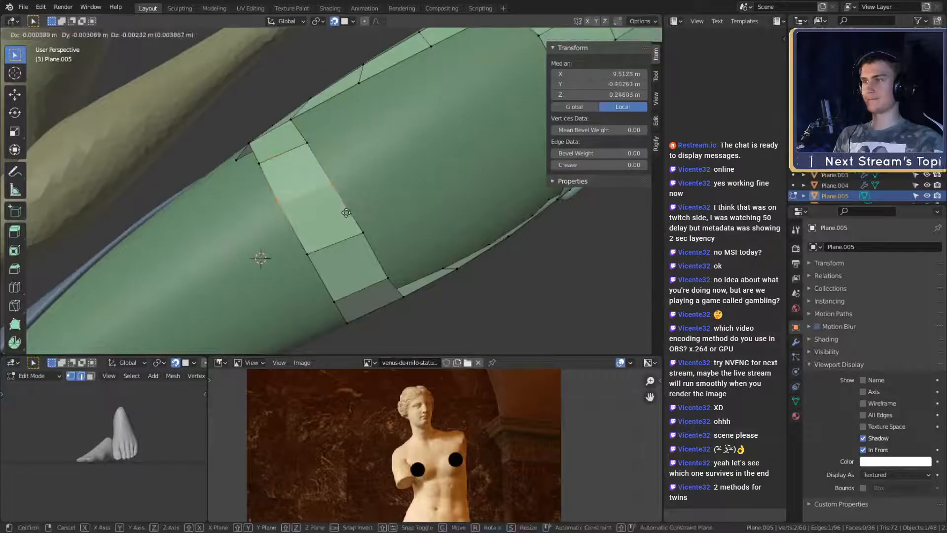
left_click(347, 210)
mouse_move(347, 209)
middle_mouse_down()
mouse_move(405, 222)
mouse_move(190, 179)
mouse_move(364, 212)
middle_mouse_up()
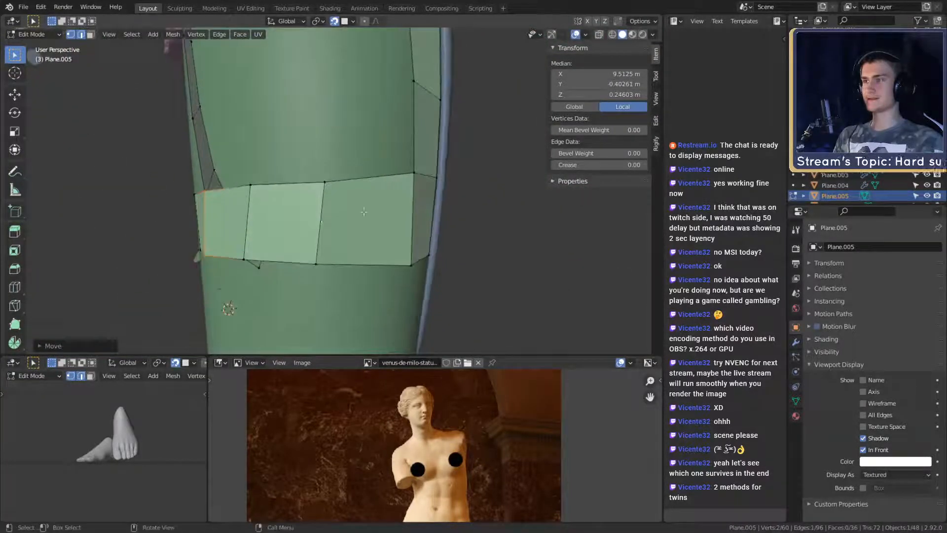
Step: Rotate, scale and shift the bridging strip's cross edges to align them with the neighbouring quads
left_click(403, 217)
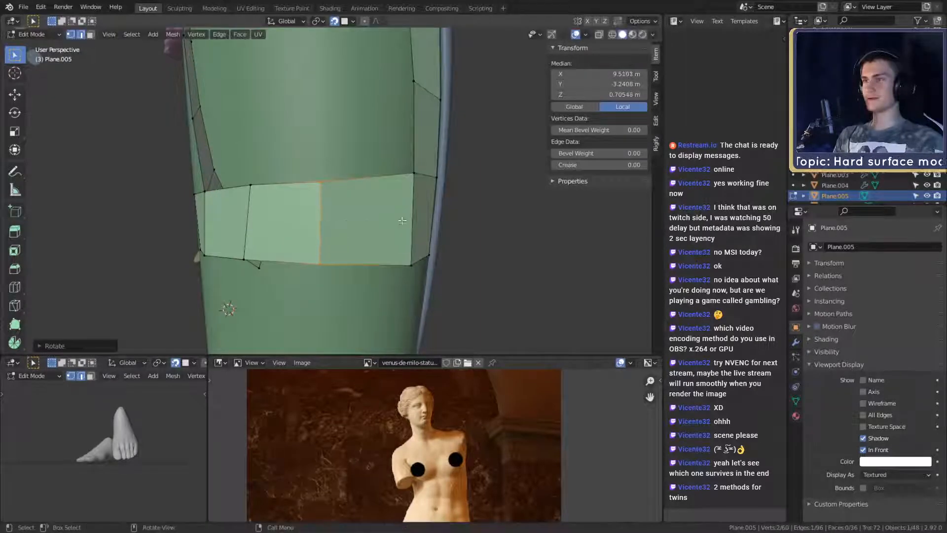
key("s")
left_click(413, 218)
scroll(414, 218, "down", 2)
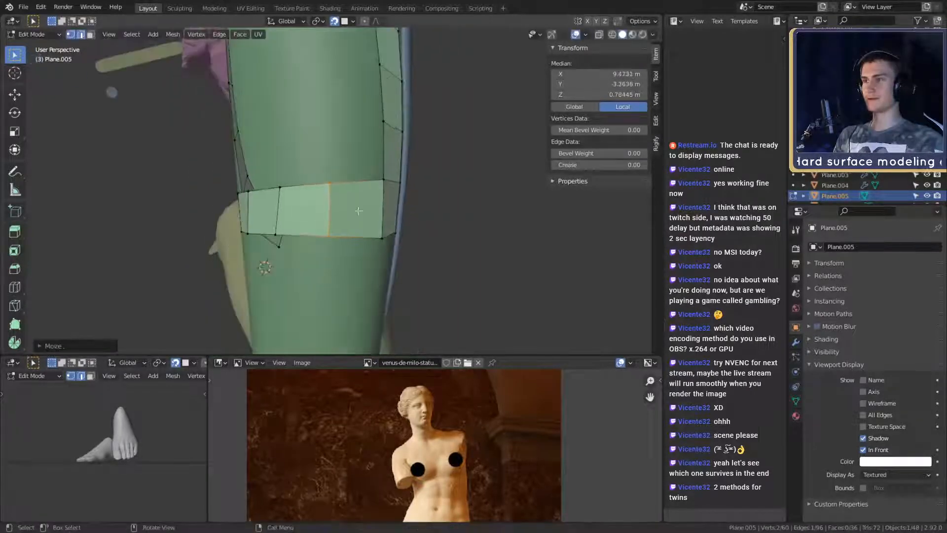
middle_click_drag(326, 220, 348, 223)
scroll(361, 219, "up", 2)
key("s")
left_click(401, 213)
key("r")
left_click(401, 208)
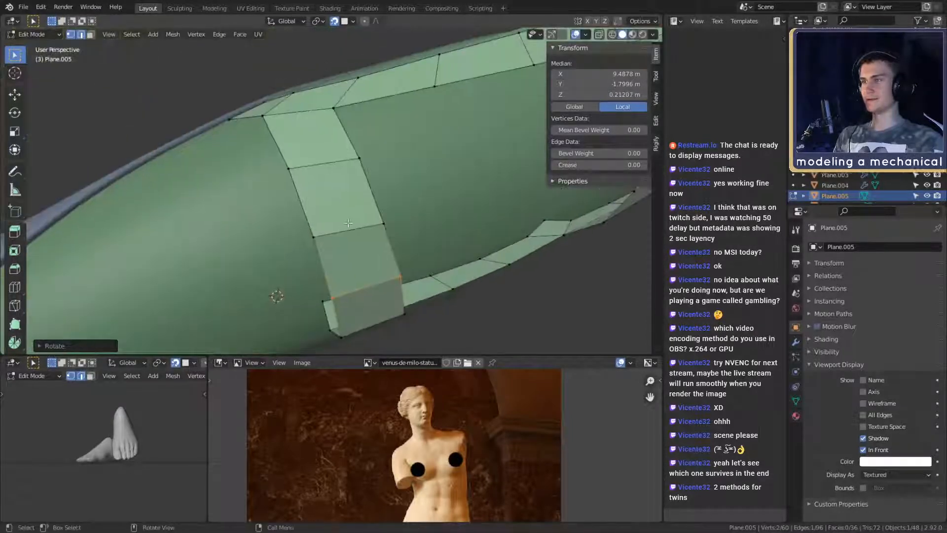
Step: Scale the middle quad and the end cross edge of the bridging strip to even out its width
middle_click_drag(324, 168, 429, 199)
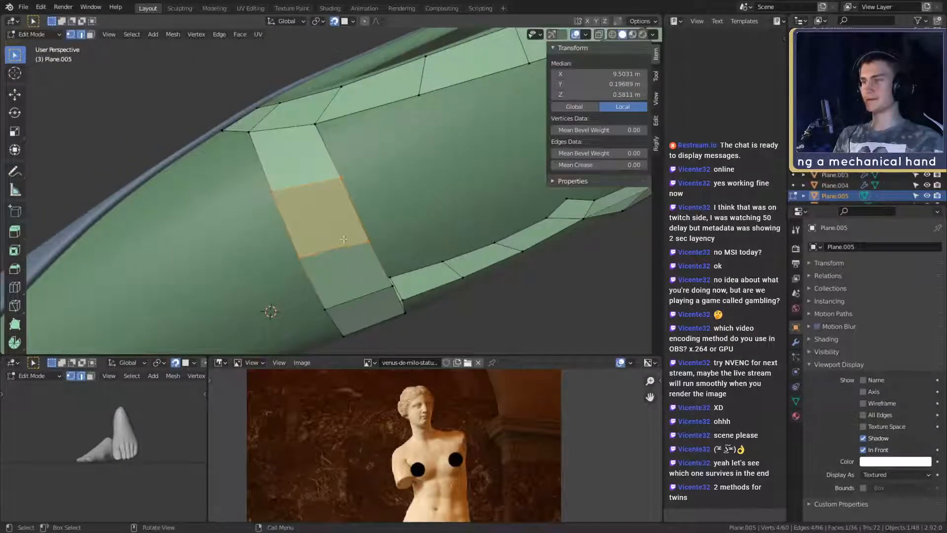
key("s")
left_click(423, 229)
left_click(303, 177)
middle_click_drag(311, 179, 425, 260)
left_click(418, 213)
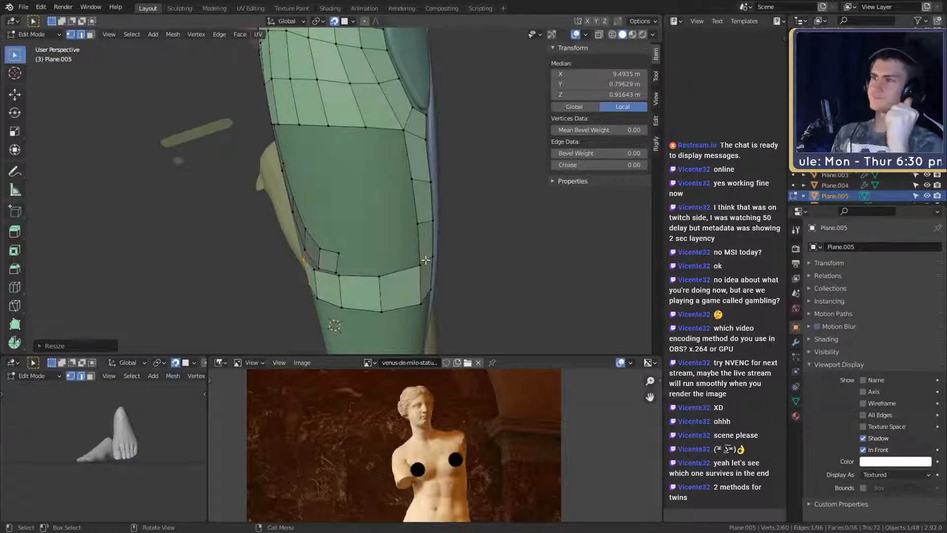
Step: Select the border around the empty area enclosed by the strips and fill it using Grid Fill
middle_click_drag(425, 260, 395, 176)
left_click(377, 91)
middle_click_drag(377, 91, 324, 116)
left_click(383, 113, "ctrl")
middle_click_drag(383, 113, 358, 209)
scroll(423, 175, "up", 3)
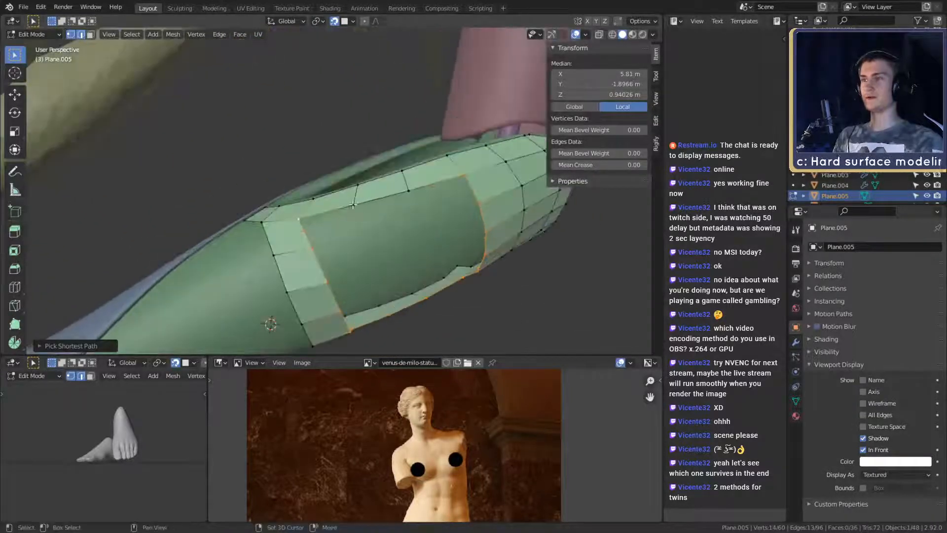
middle_click_drag(422, 185, 464, 233)
key("F3")
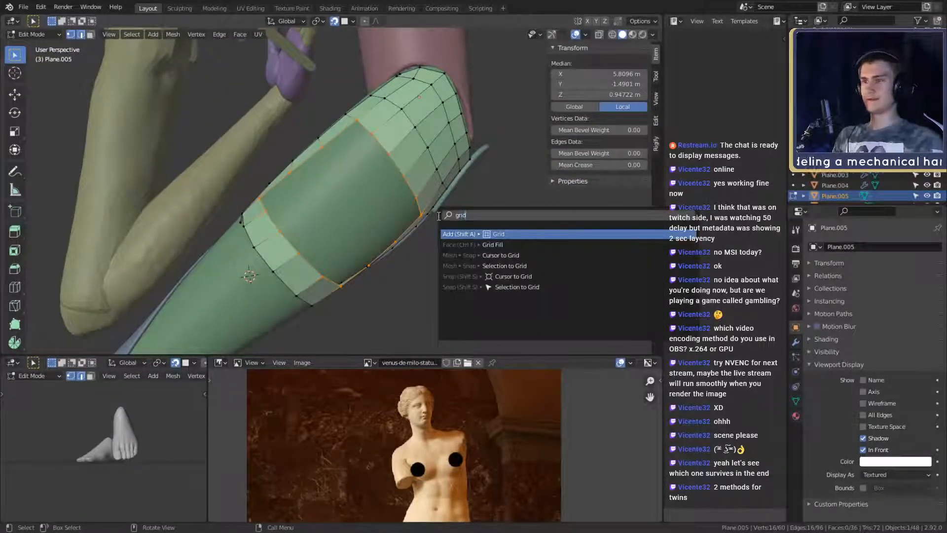
left_click(484, 244)
middle_click_drag(483, 243, 372, 265)
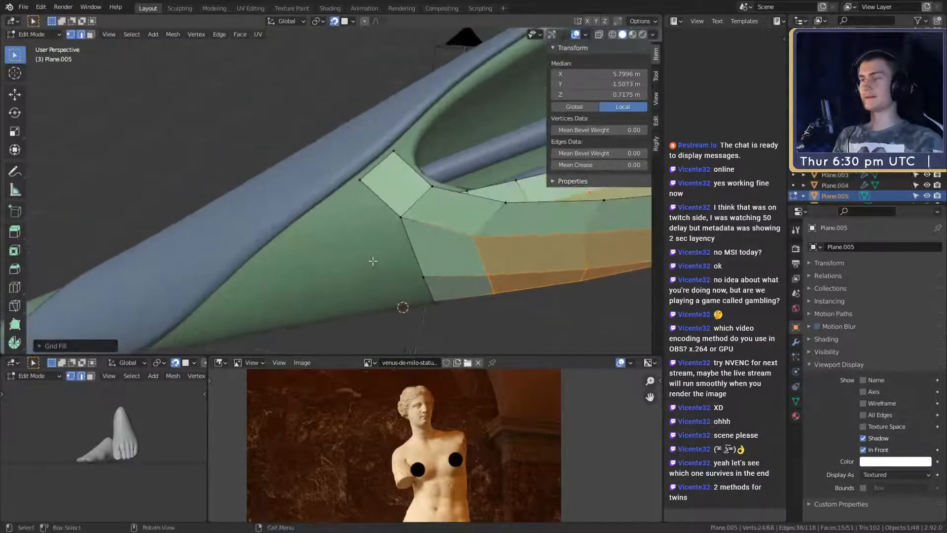
Step: Move the outer corner vertex at the tip of the forearm opening closer to the blue plate's border
middle_click_drag(388, 170, 404, 196)
left_click(413, 236)
key("g")
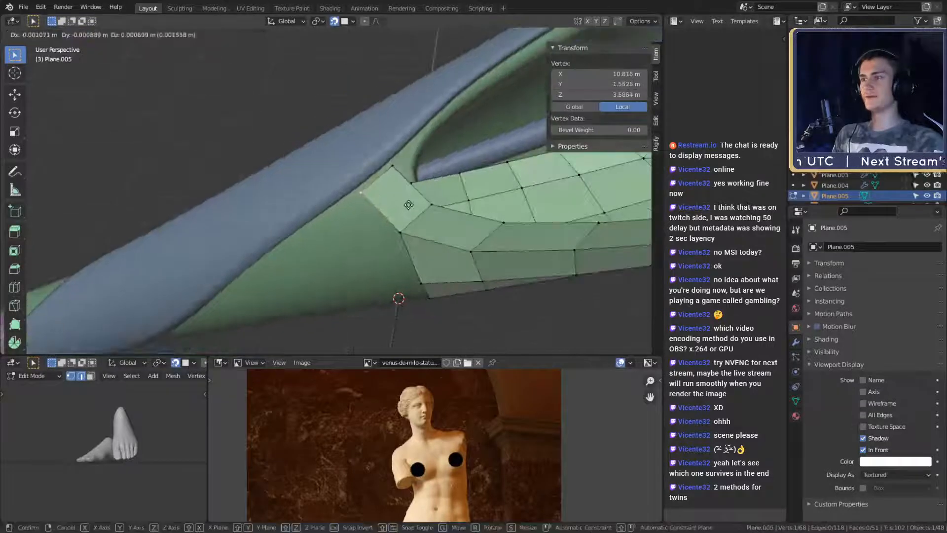
mouse_move(412, 203)
middle_mouse_down()
mouse_move(443, 140)
mouse_move(371, 174)
mouse_move(400, 183)
mouse_move(379, 190)
mouse_move(418, 197)
middle_mouse_up()
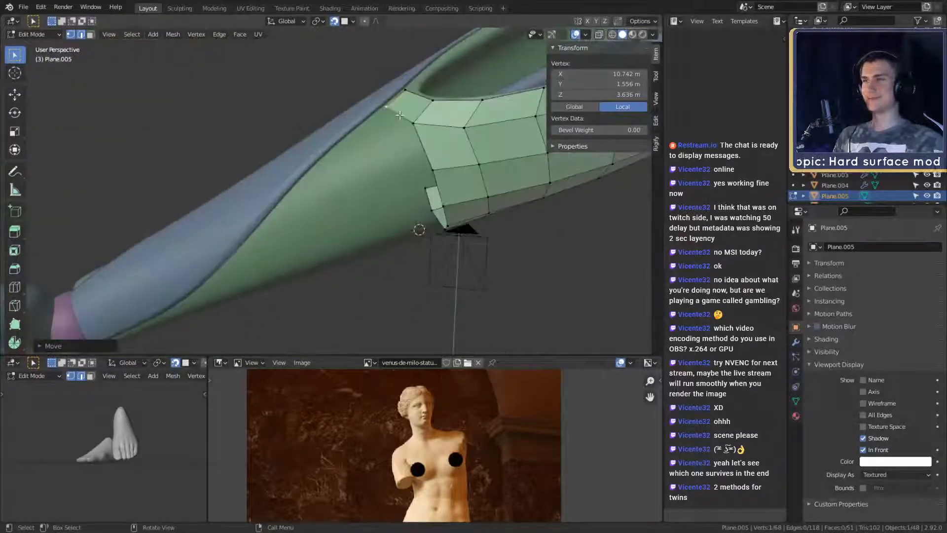
Step: Extrude the panel's corner edge below the opening's tip toward the wrist along the blue plate
left_click(400, 115)
middle_click_drag(400, 116, 445, 166)
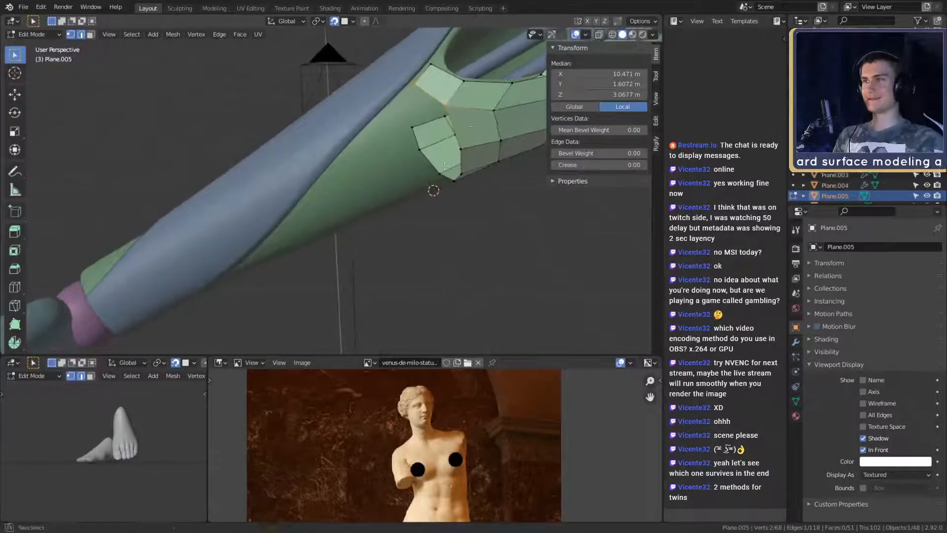
middle_click_drag(383, 214, 393, 183)
key("g")
key("g")
left_click(395, 225)
Step: Add one loop cut across the new wrist-side strip and move it onto the forearm surface
left_click(383, 168)
right_click(383, 168)
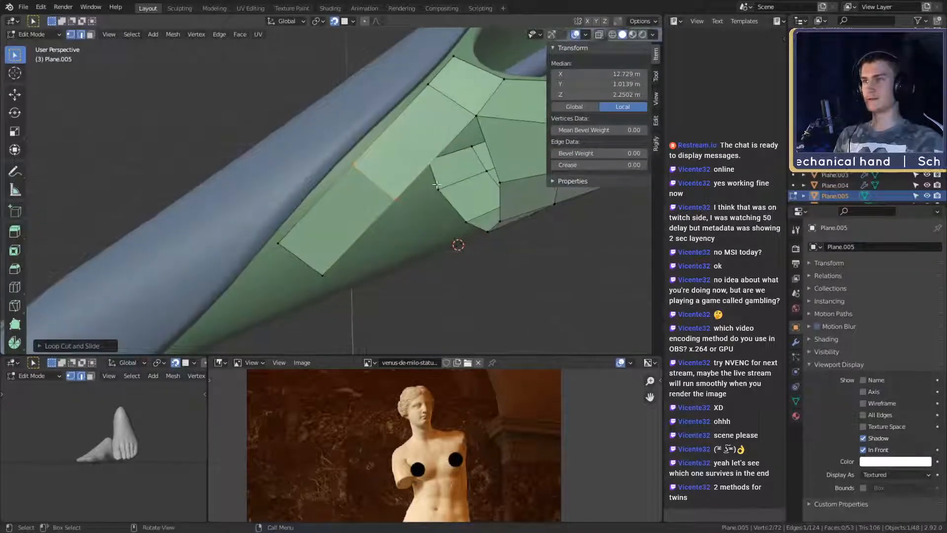
key("g")
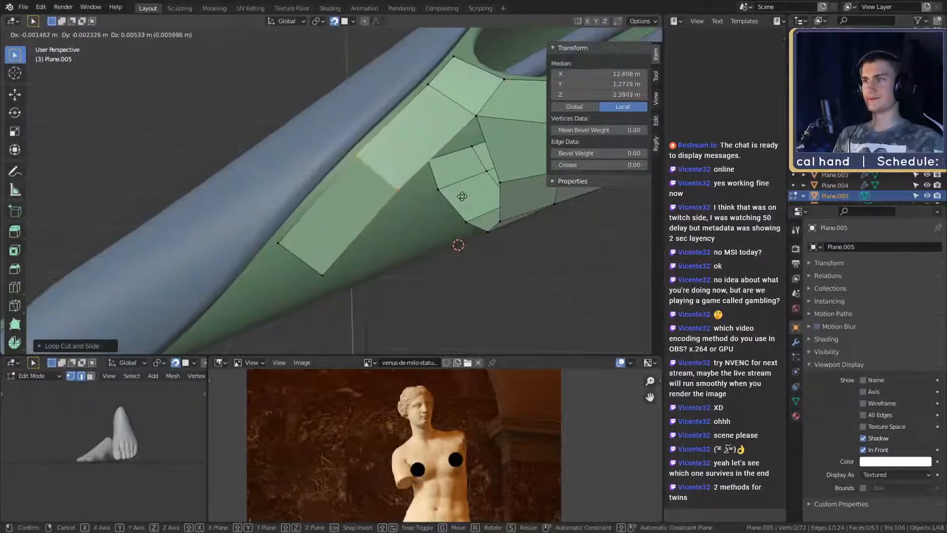
left_click(461, 197)
middle_click_drag(461, 196, 344, 180)
Step: Fine-tune the wrist-side strip and move a vertex on the panel's lower border near the opposite side
key("g")
left_click(378, 138)
key("g")
left_click(384, 154)
left_click(301, 197)
key("g")
left_click(408, 186)
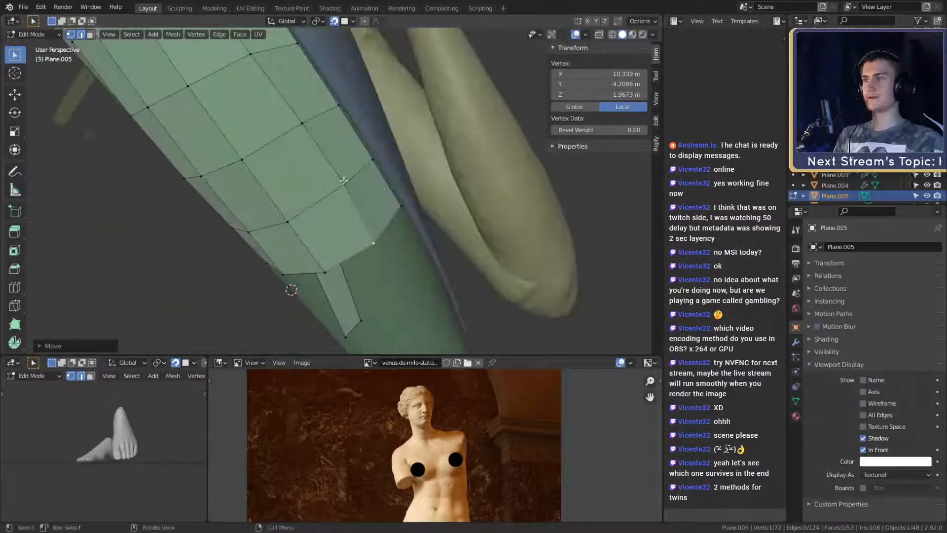
Step: Move the interior grid vertices in the column beside the blue plate to even out the filled quads
left_click(306, 123, "shift")
key("g")
left_click(392, 140)
middle_click_drag(391, 140, 476, 218, "shift")
left_click(345, 141)
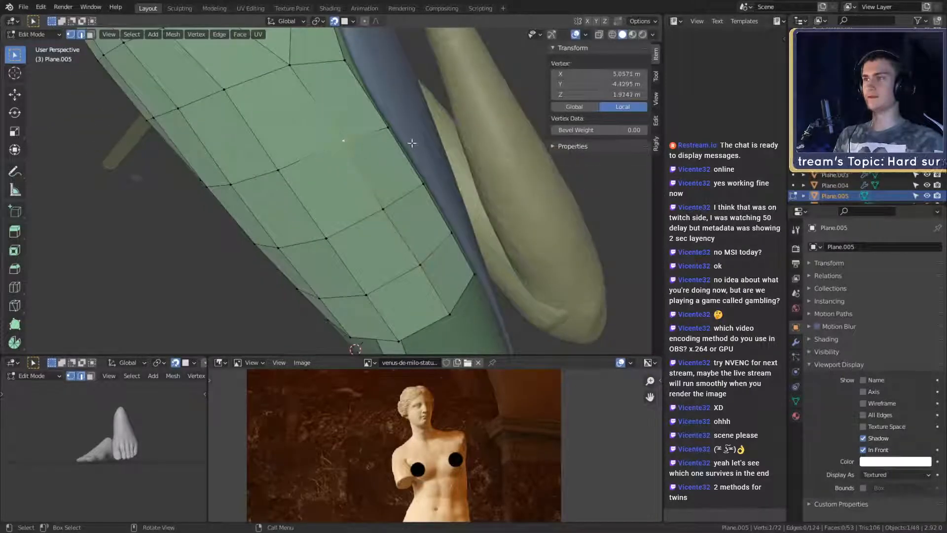
key("g")
left_click(419, 144)
scroll(397, 197, "down", 3)
middle_click_drag(395, 206, 377, 193)
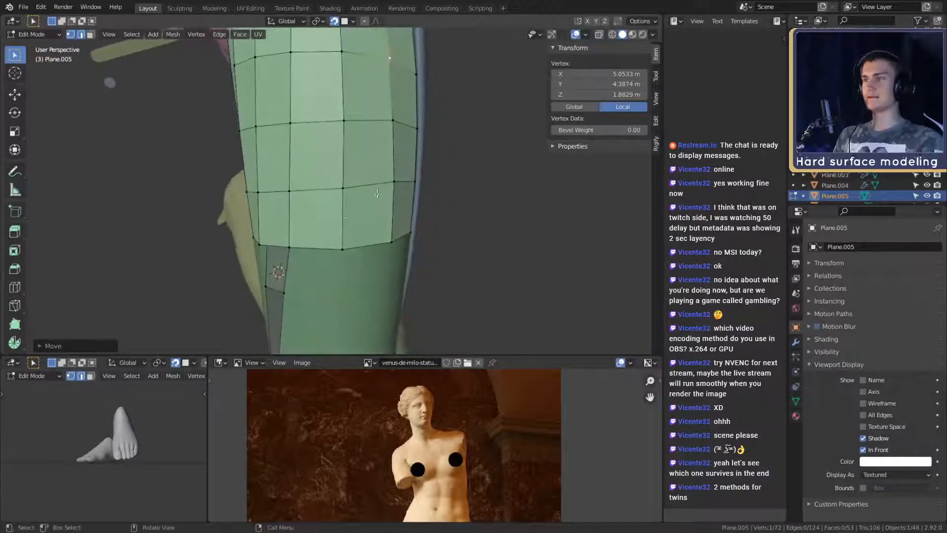
Step: Select the lengthwise edge row through the middle of the forearm panel and move it to even out the quads
left_click(341, 55, "shift")
middle_click_drag(342, 55, 465, 148, "shift")
left_click(341, 59, "shift")
key("g")
left_click(401, 177)
left_click(466, 146)
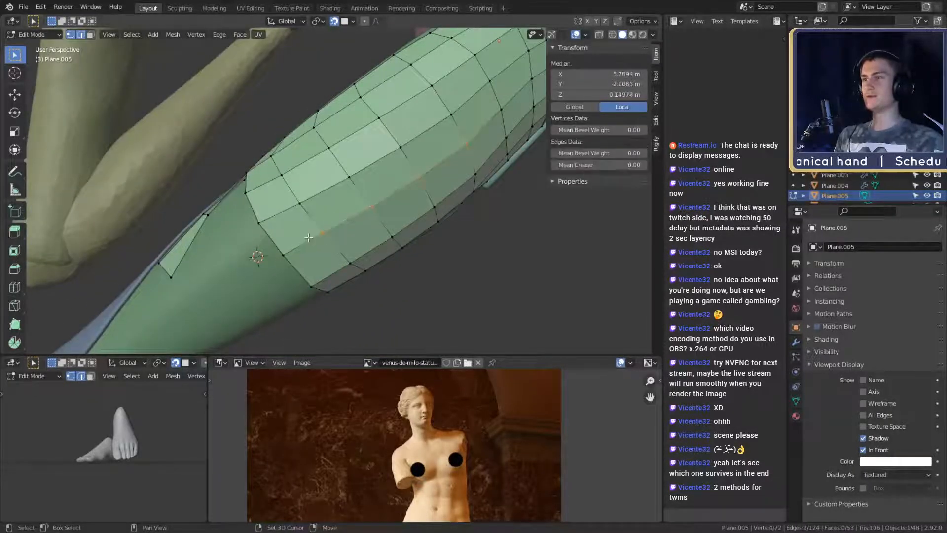
middle_click_drag(308, 238, 396, 191)
key("g")
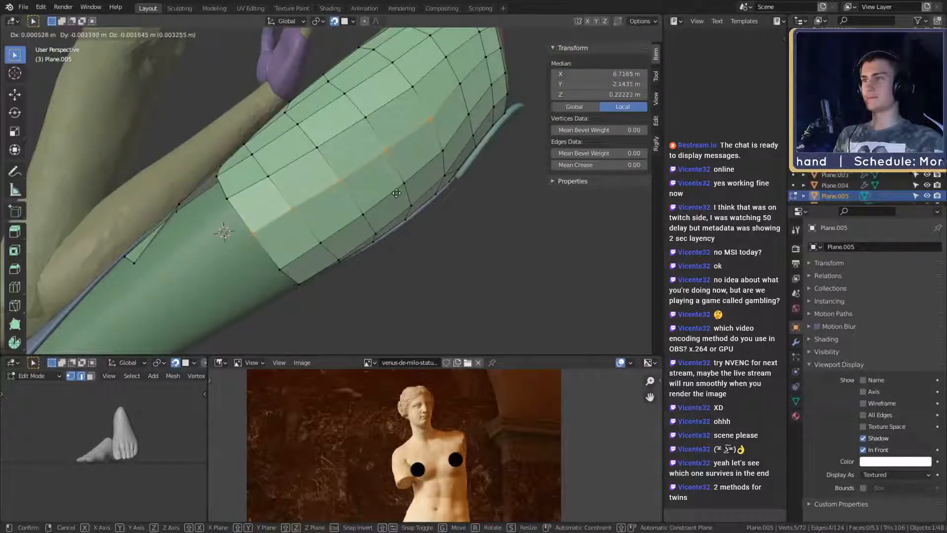
left_click(397, 193)
Step: Nudge the same edge row again and move individual grid vertices near the elbow end to smooth the spacing
middle_click_drag(397, 194, 401, 182)
key("g")
left_click(403, 201)
left_click(400, 194)
scroll(402, 174, "up", 2)
scroll(397, 143, "down", 2)
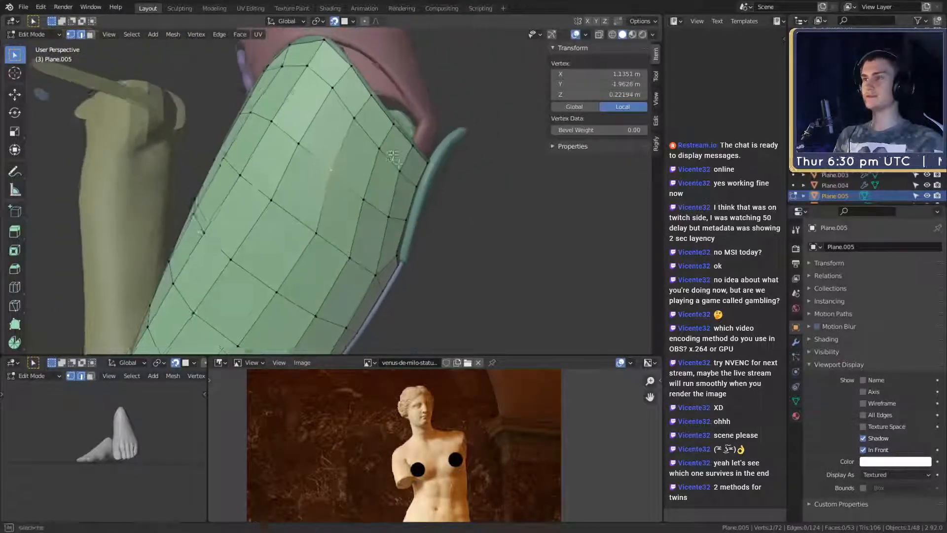
key("g")
left_click(398, 160)
Step: Select the neighbouring lengthwise edge row on the opening side, then move and slightly rotate it to even out the quads
middle_click_drag(321, 197, 449, 126, "shift")
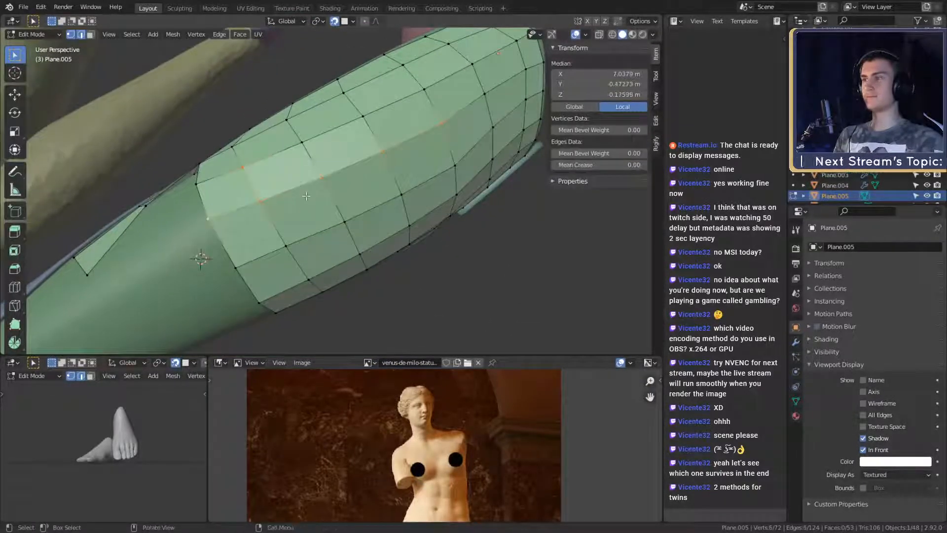
left_click(263, 207)
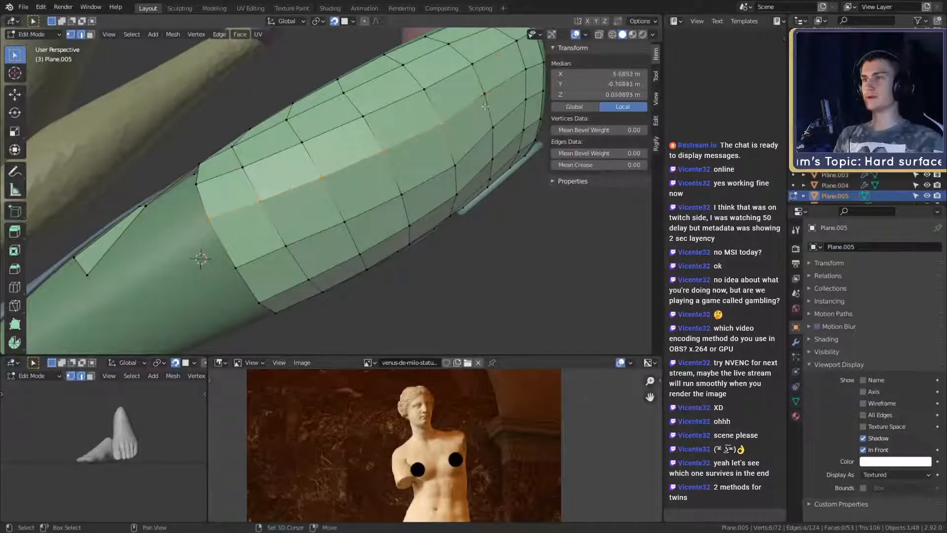
middle_click_drag(462, 181, 463, 178)
left_click(463, 178)
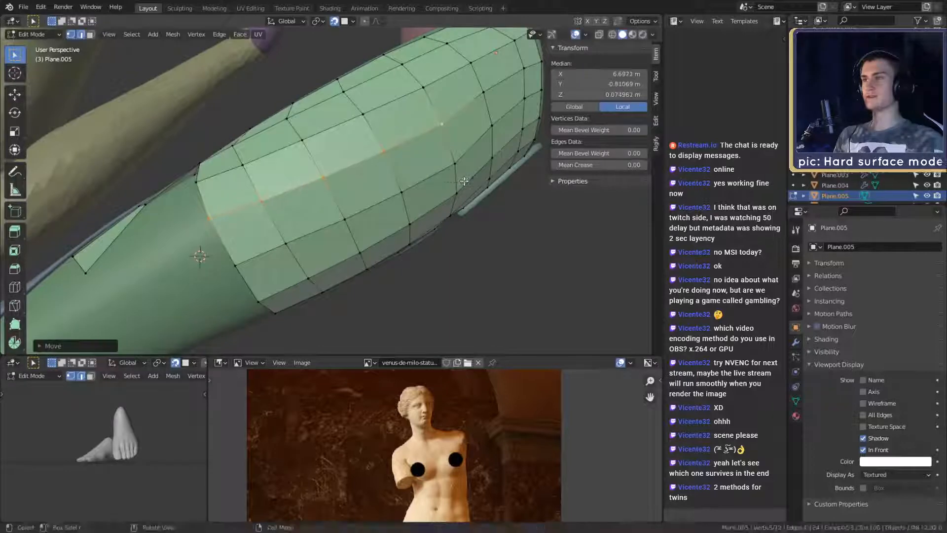
key("r")
left_click(475, 179)
key("g")
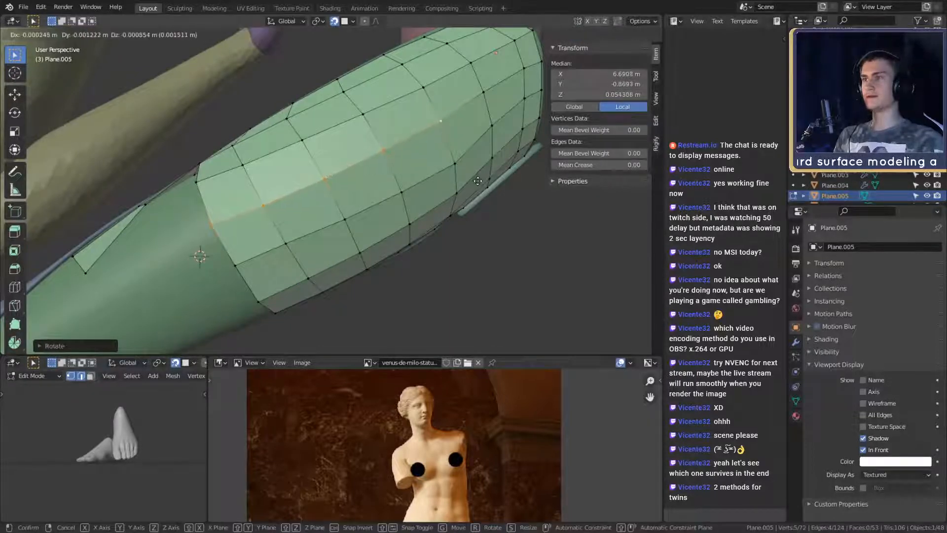
left_click(478, 181)
Step: Move the wrist-side border vertex of the next row below the opening and the vertex beside it
middle_click_drag(478, 181, 174, 181)
scroll(281, 237, "up", 4)
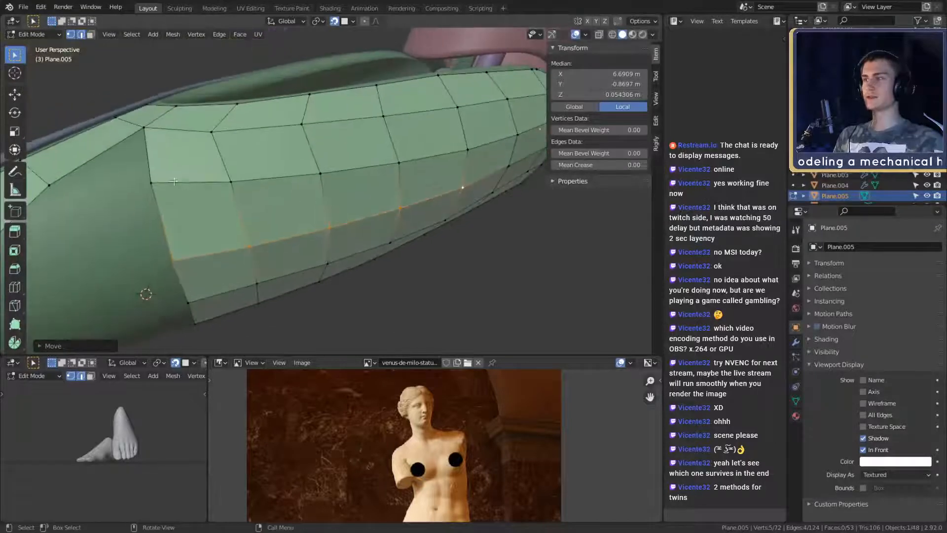
left_click(174, 181)
middle_click_drag(316, 179, 225, 189, "shift")
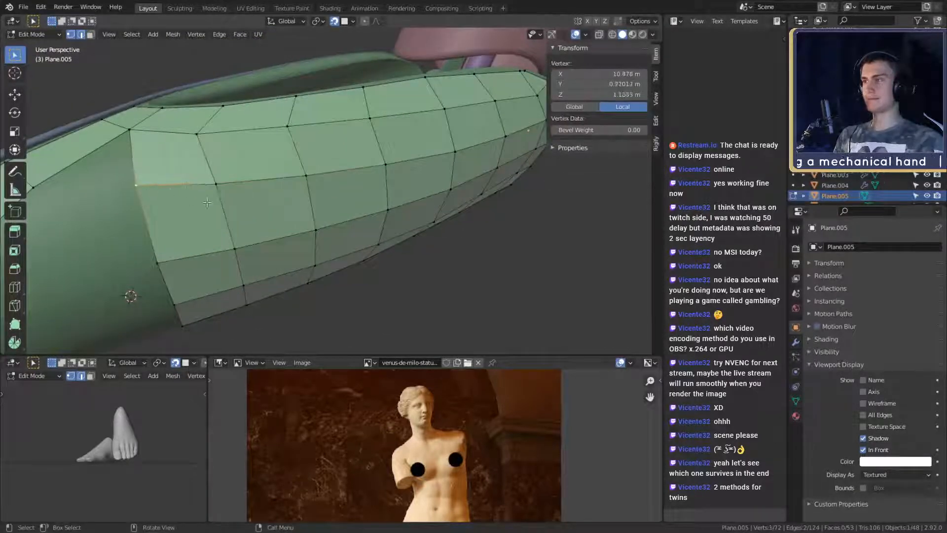
key("g")
left_click(216, 216)
left_click(246, 194)
key("g")
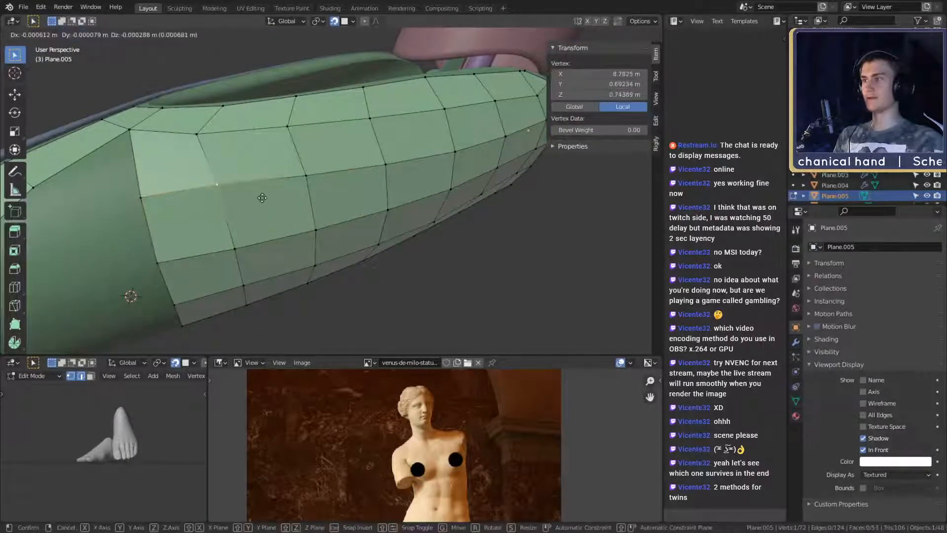
left_click(262, 197)
Step: Continue along that row toward the elbow, moving its remaining vertices to even out the grid
middle_click_drag(261, 197, 267, 197)
key("g")
middle_click_drag(318, 184, 454, 119)
left_click(310, 190)
scroll(316, 191, "down", 2)
scroll(340, 194, "up", 2)
Step: Extrude the end edge of the strip beside the blue plate in two segments to the wrist, rotating and moving it into line
left_click(396, 157)
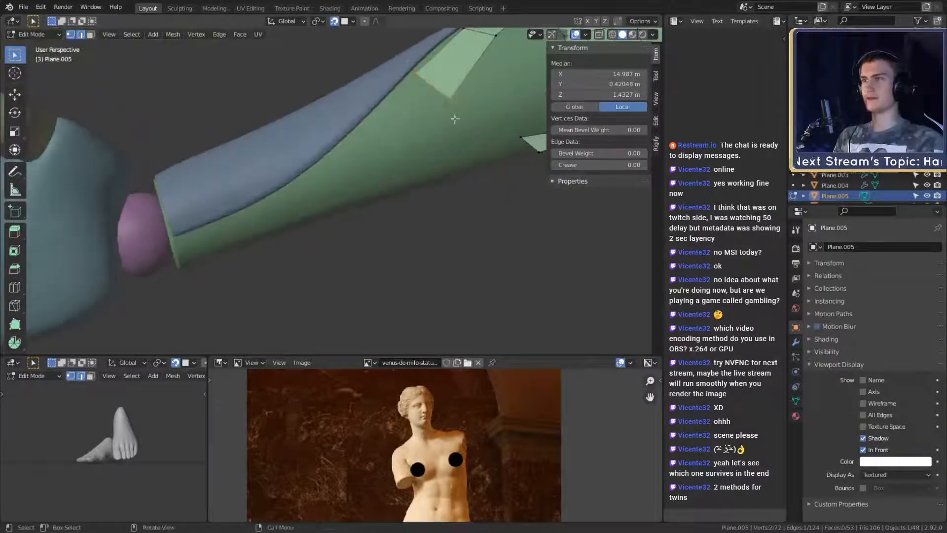
middle_click_drag(354, 224, 454, 156)
left_click(346, 178)
left_click(416, 220)
left_click(363, 209)
key("g")
left_click(397, 210)
scroll(420, 160, "up", 2)
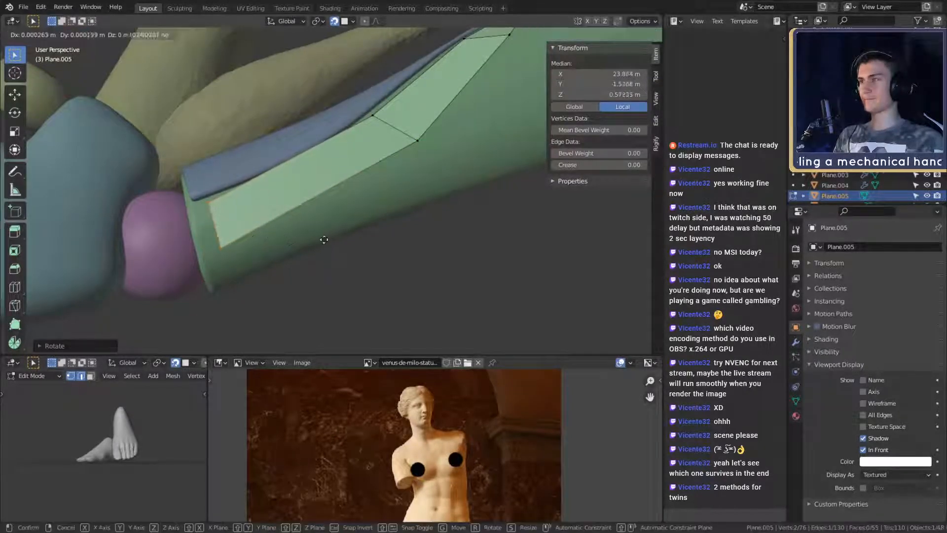
middle_click_drag(311, 241, 376, 209)
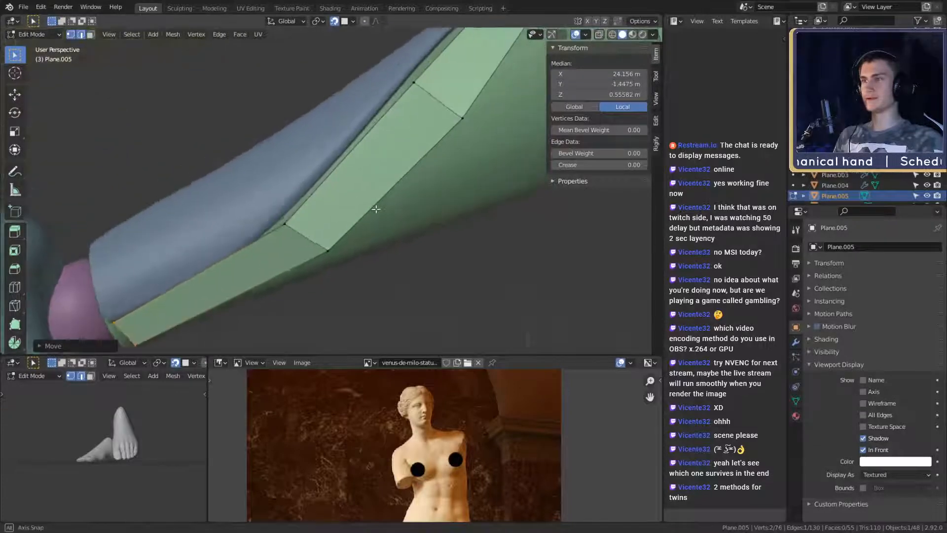
Step: Add a loop cut across each of the two new strip segments and move the cuts to follow the blue plate
left_click(371, 167)
middle_click_drag(434, 191, 324, 185)
key("g")
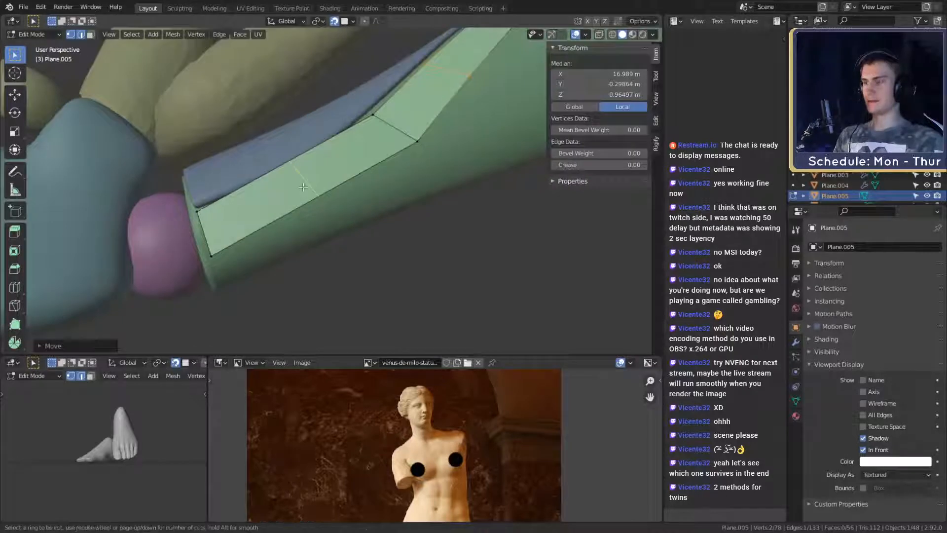
key("g")
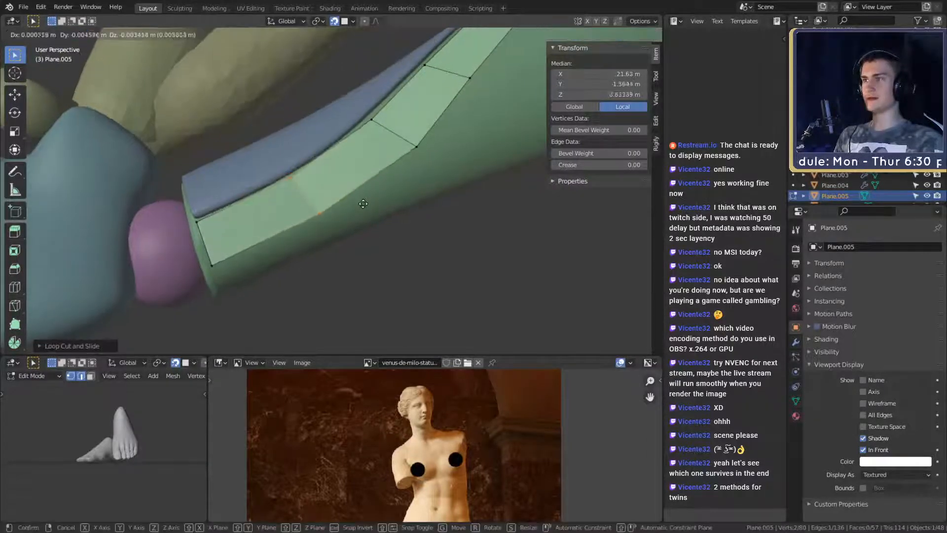
left_click(363, 204)
middle_click_drag(363, 204, 309, 205)
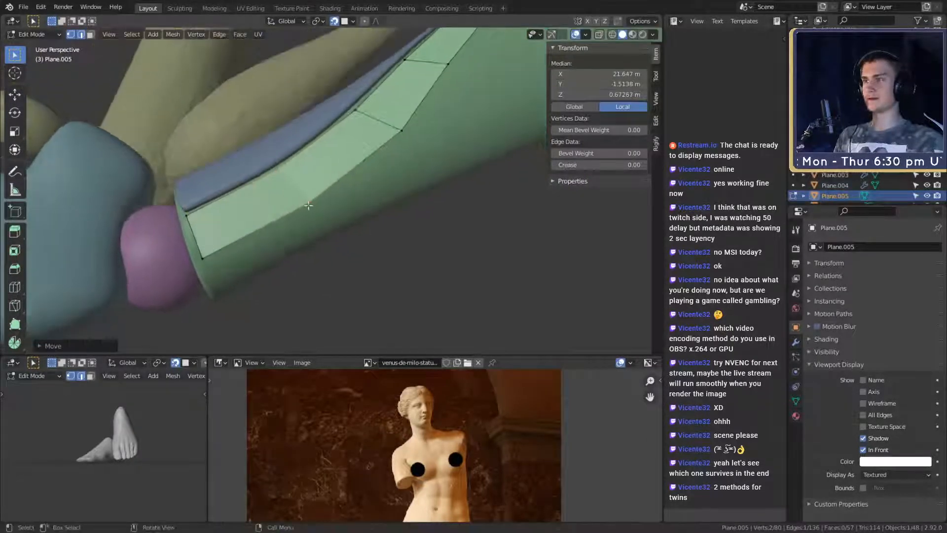
key("g")
left_click(372, 202)
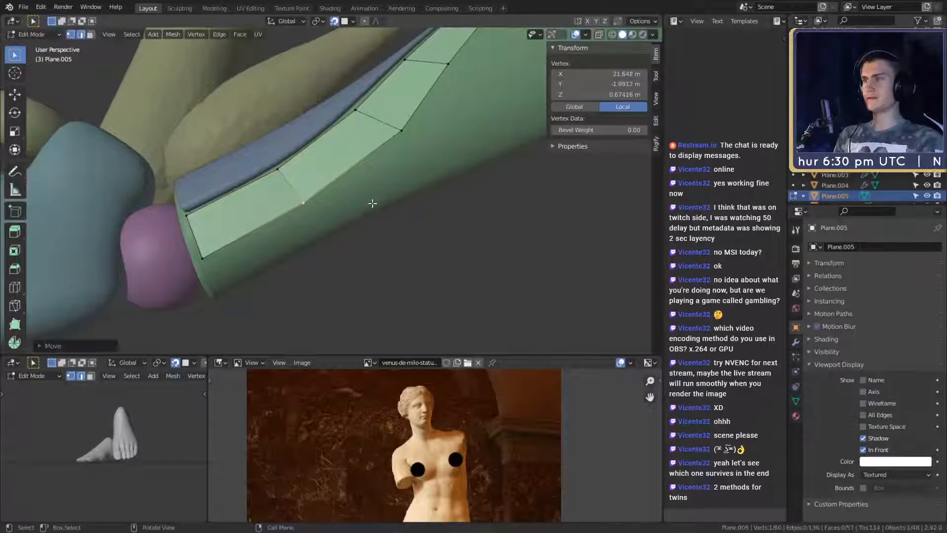
Step: Move the inner border vertices of the blue-plate strip to even out its width toward the panel
middle_click_drag(372, 202, 270, 232)
scroll(345, 217, "up", 3)
scroll(338, 212, "up", 3)
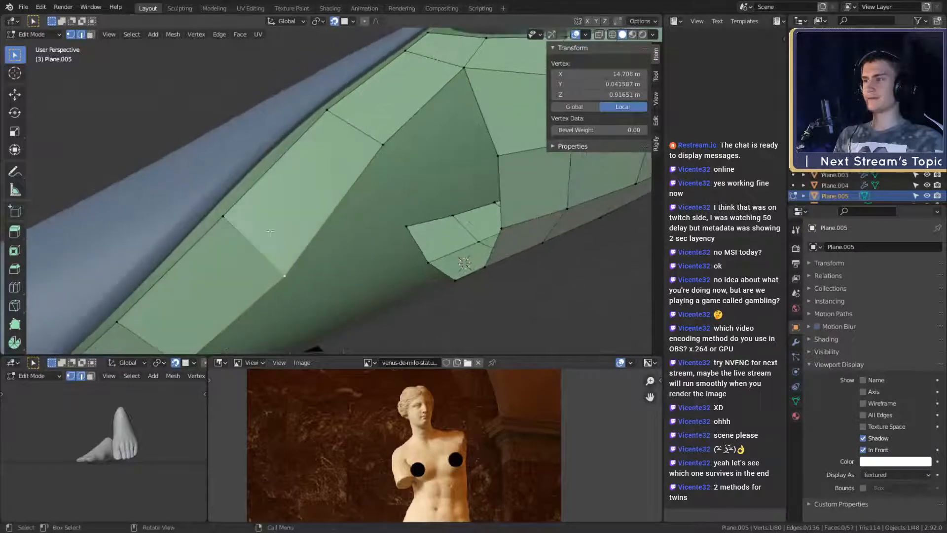
left_click(343, 258)
middle_click_drag(343, 258, 379, 202)
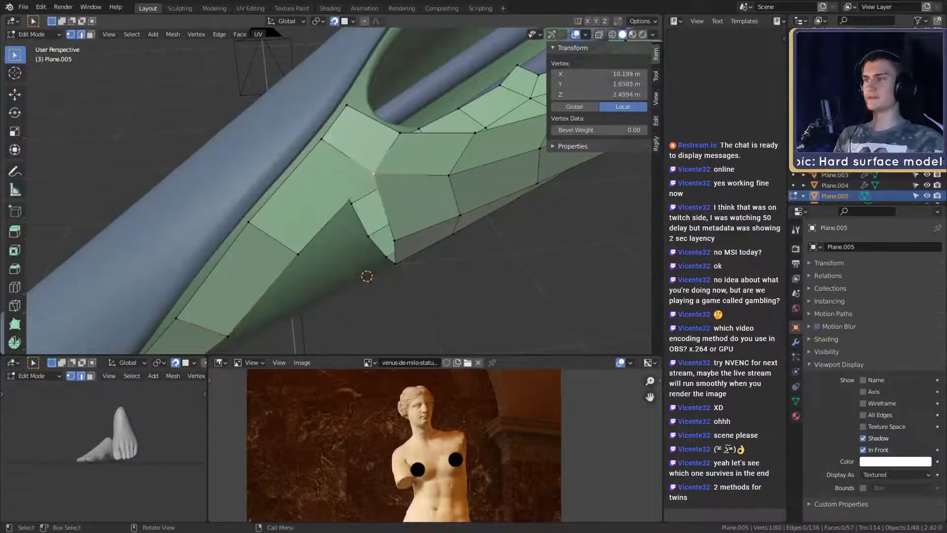
Step: Move the vertices at the junction where the blue-plate strip meets the panel below the opening's tip
mouse_move(343, 144)
middle_mouse_down()
mouse_move(382, 178)
mouse_move(336, 146)
mouse_move(372, 177)
mouse_move(333, 184)
mouse_move(358, 186)
mouse_move(344, 178)
mouse_move(350, 158)
middle_mouse_up()
key("g")
left_click(374, 185)
left_click(329, 146)
left_click(378, 179)
left_click(335, 188)
left_click(362, 192)
Step: Adjust the vertices in the rows along the opening toward the elbow end of the panel
left_click(374, 162)
key("g")
left_click(351, 179)
left_click(396, 169)
left_click(438, 150)
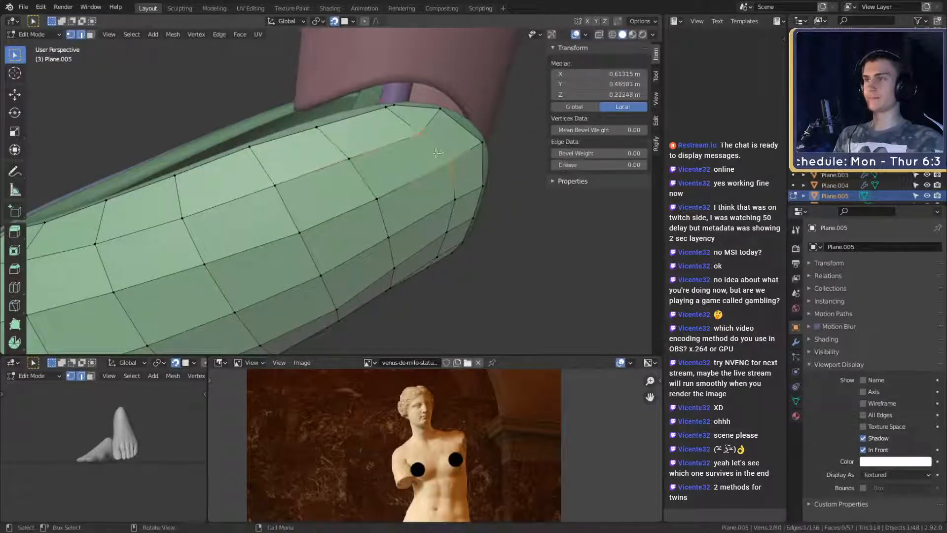
Step: Examine the gap between the blue-plate strip and the panel's wrist-side border from both sides of the forearm
scroll(412, 178, "down", 5)
scroll(368, 191, "up", 1)
middle_click_drag(362, 193, 284, 263)
left_click(256, 134, "ctrl")
middle_click_drag(256, 134, 434, 270)
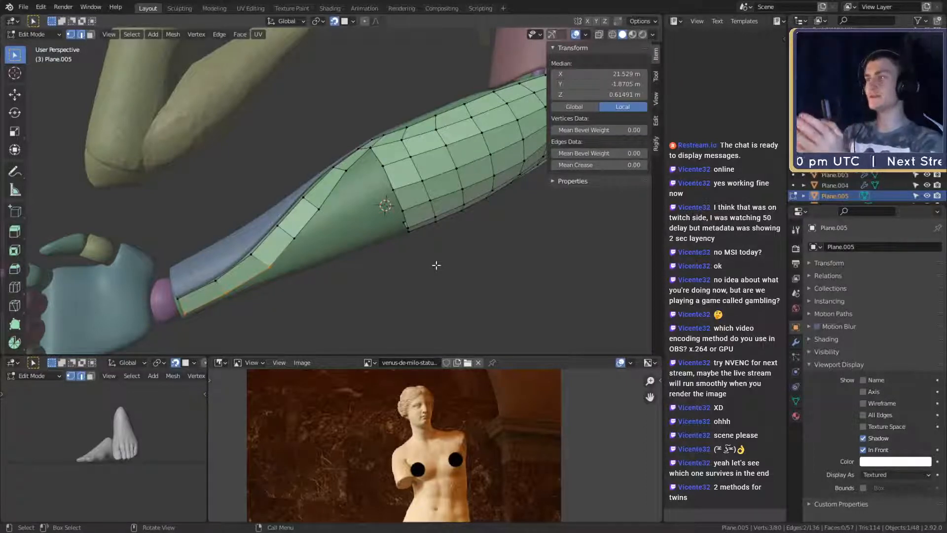
middle_click_drag(354, 221, 244, 182)
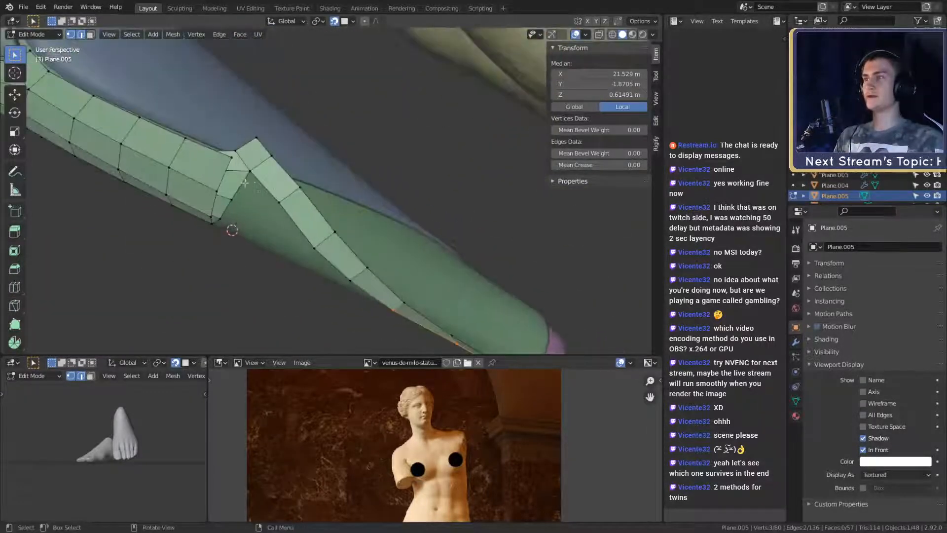
Step: Extrude the wrist-side border edge on the panel's opposite side down to the wrist, rotating and moving it to match the rim
middle_click_drag(303, 204, 343, 162)
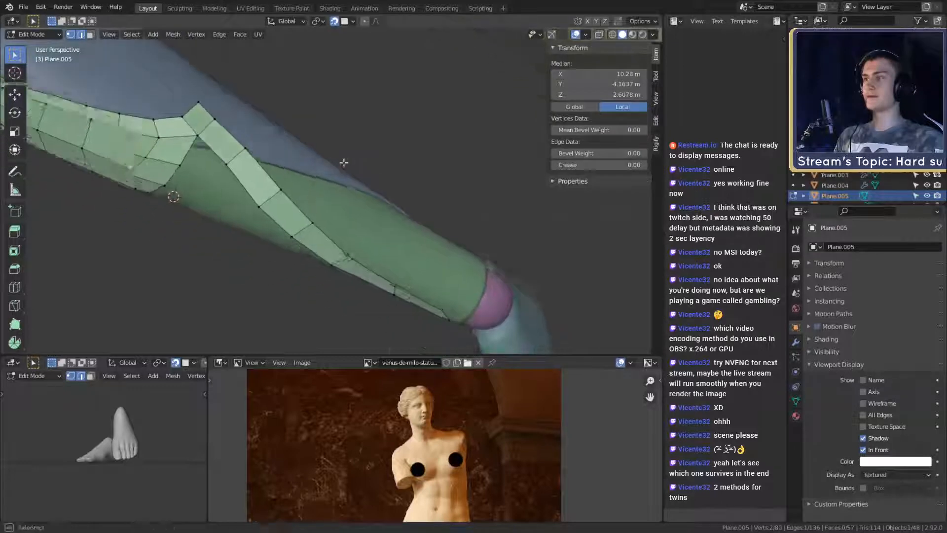
middle_click_drag(315, 192, 294, 136)
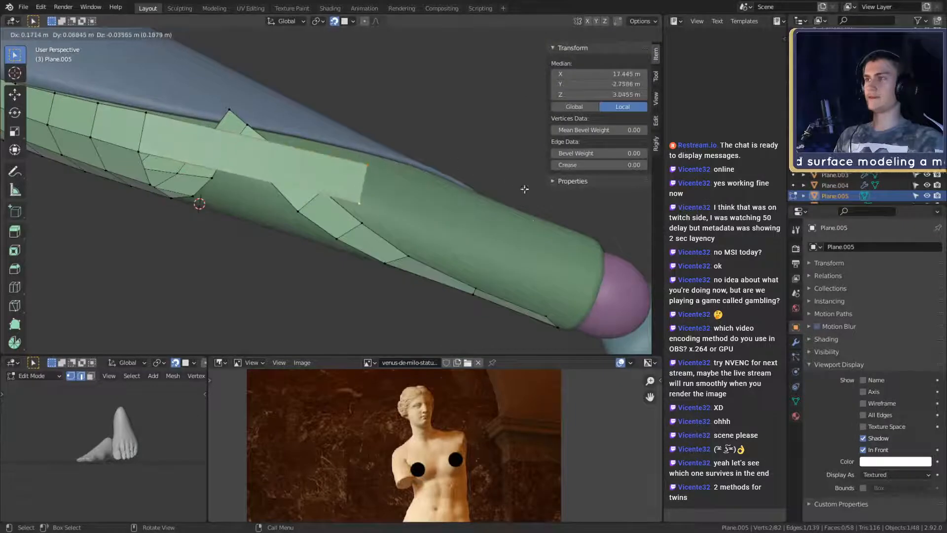
left_click(525, 189)
middle_click_drag(525, 189, 368, 158)
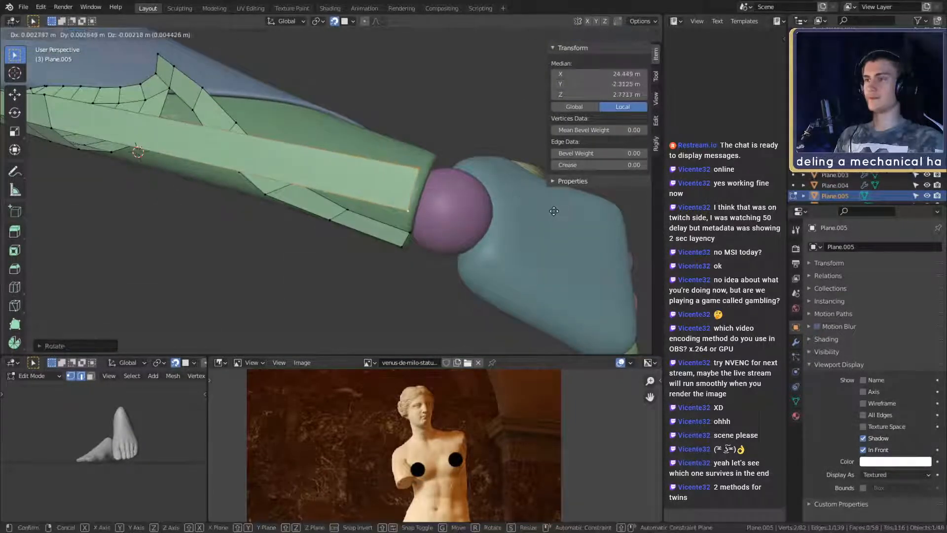
key("r")
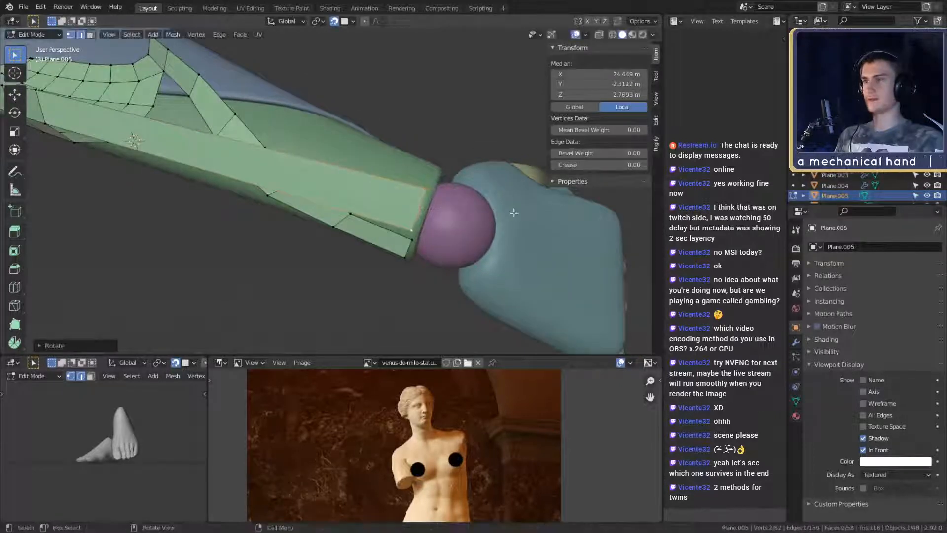
left_click(513, 212)
middle_click_drag(340, 202, 405, 191)
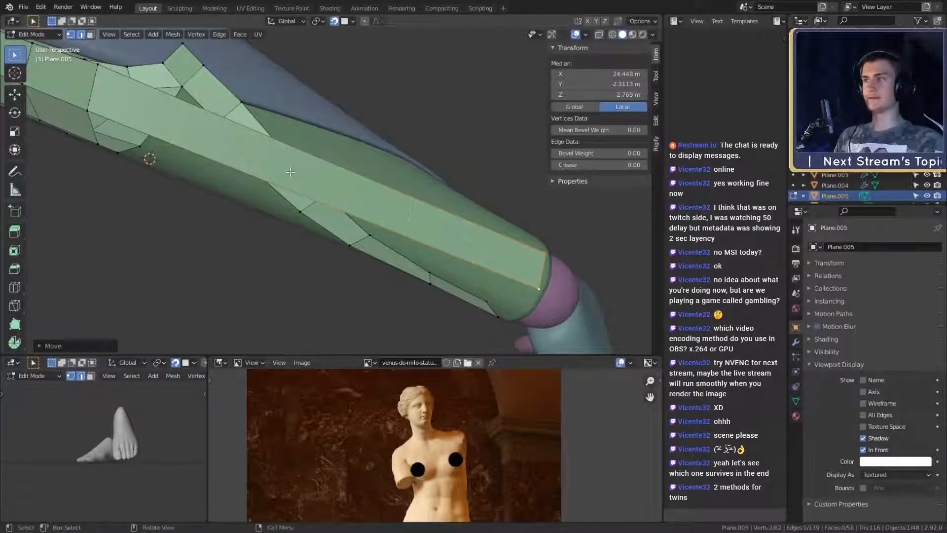
Step: Add five loop cuts across the long new strip on the underside of the forearm
middle_click_drag(290, 171, 401, 203)
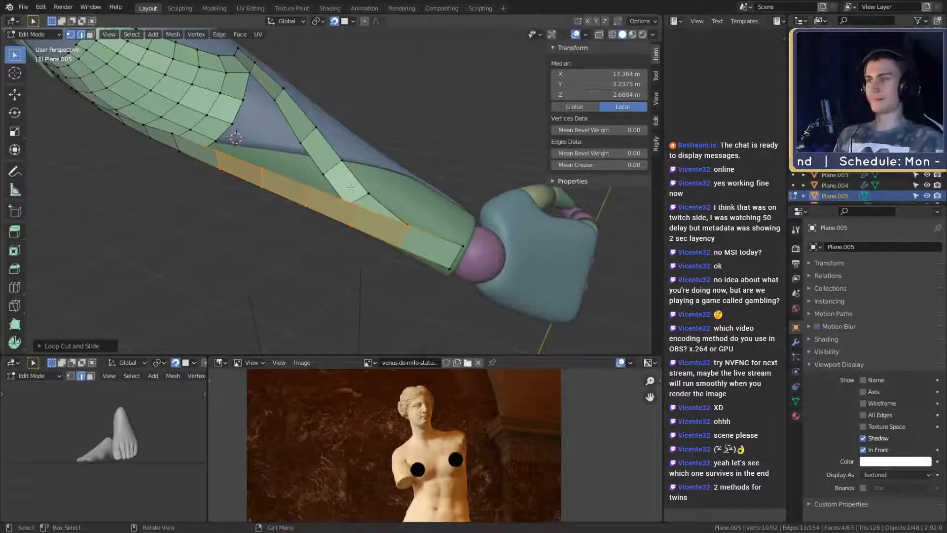
middle_click_drag(289, 210, 455, 155)
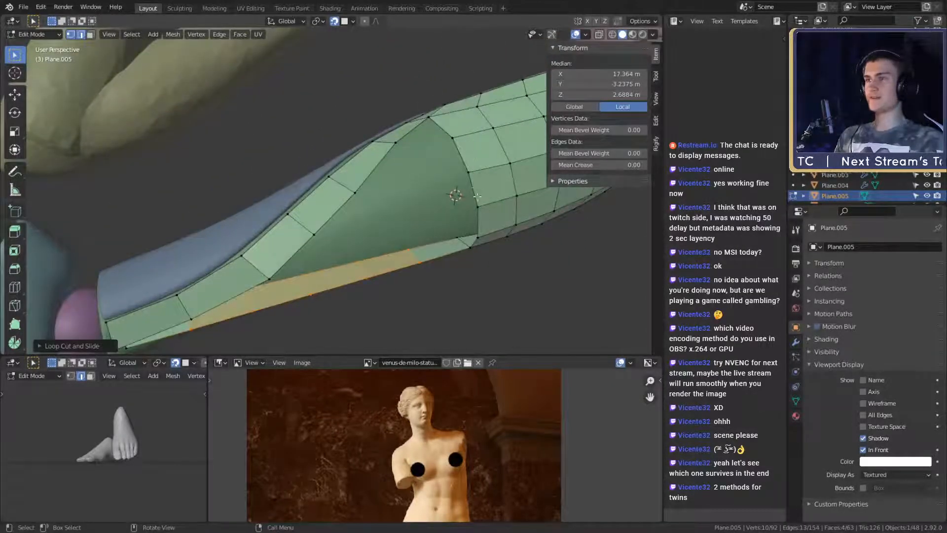
middle_click_drag(478, 216, 480, 135)
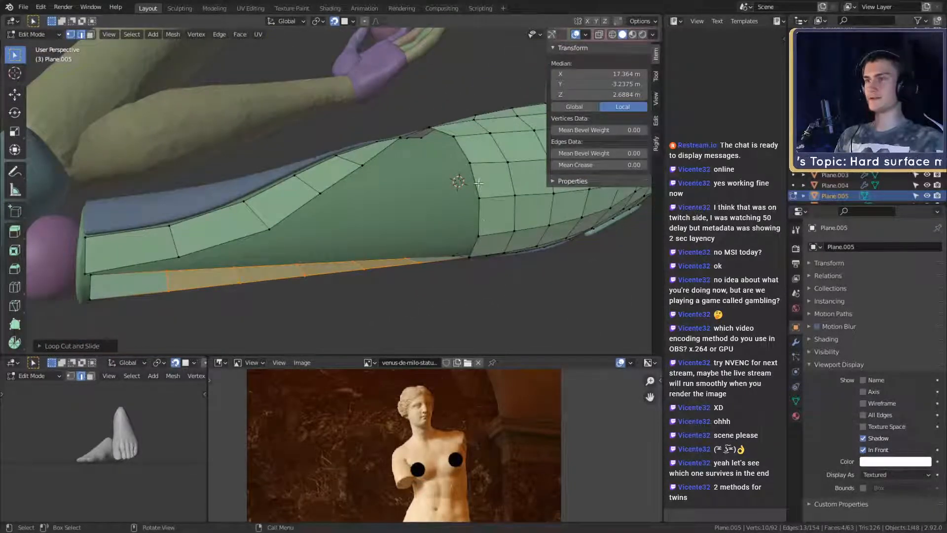
mouse_move(463, 203)
middle_mouse_down()
mouse_move(429, 154)
mouse_move(445, 144)
mouse_move(430, 132)
mouse_move(461, 217)
middle_mouse_up()
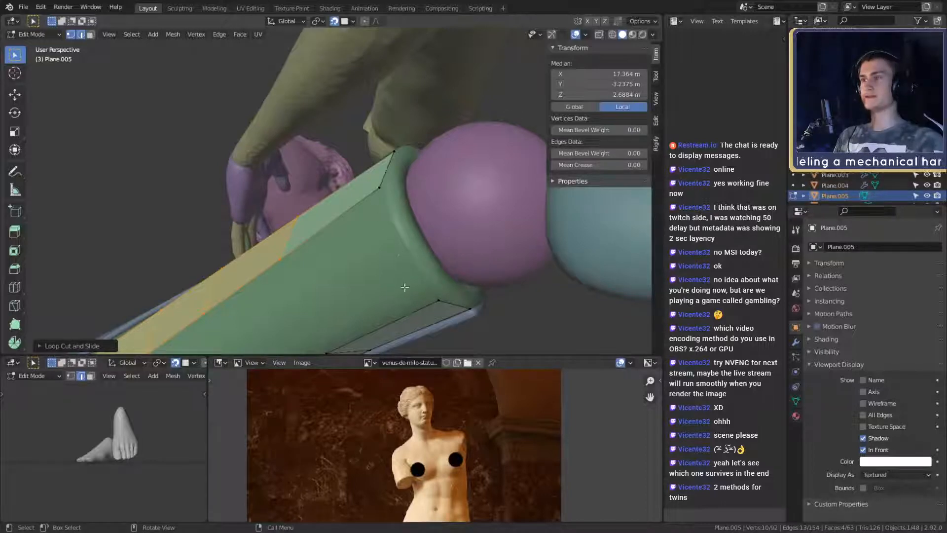
Step: Merge the blue-plate strip's inner vertex with the adjacent panel border vertex at the gap's tip and adjust the surrounding vertices
middle_click_drag(293, 188, 388, 198)
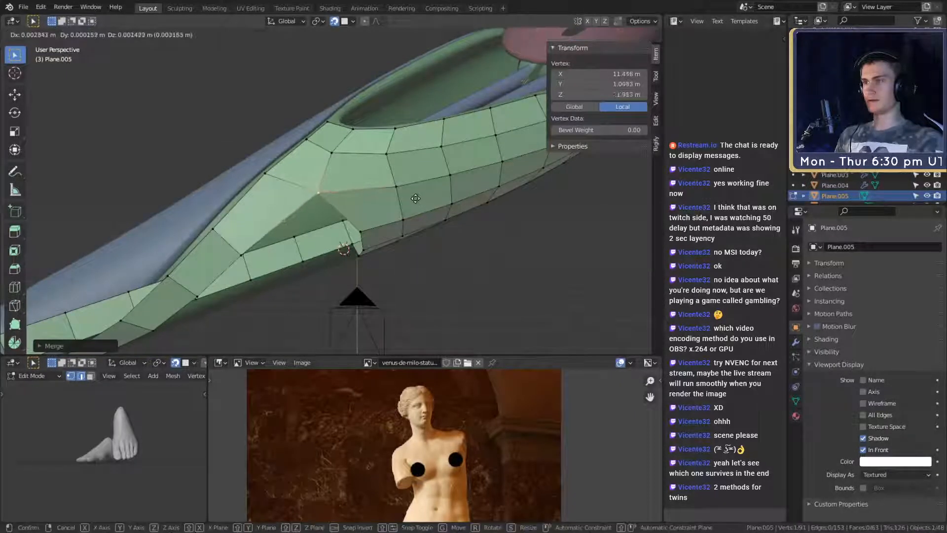
middle_click_drag(412, 194, 438, 242)
key("g")
left_click(383, 178)
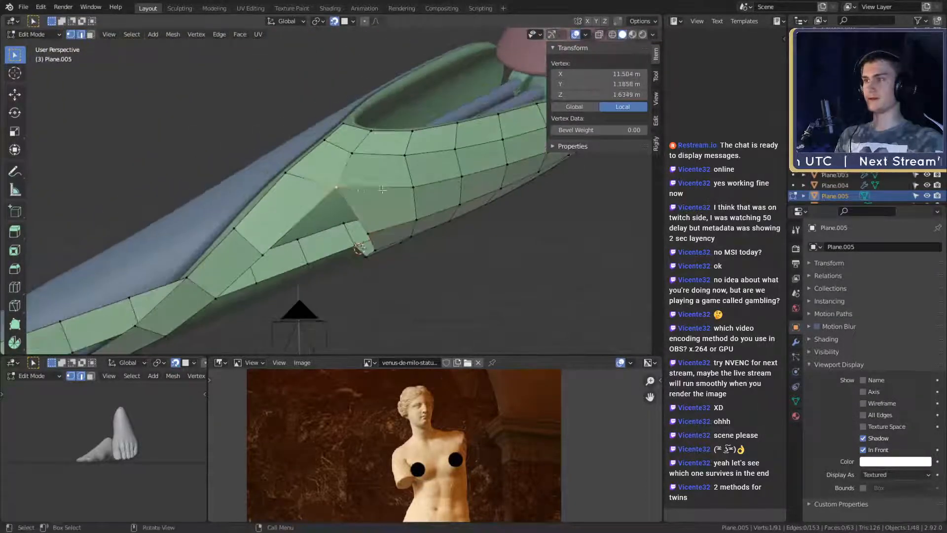
middle_click_drag(383, 189, 399, 209)
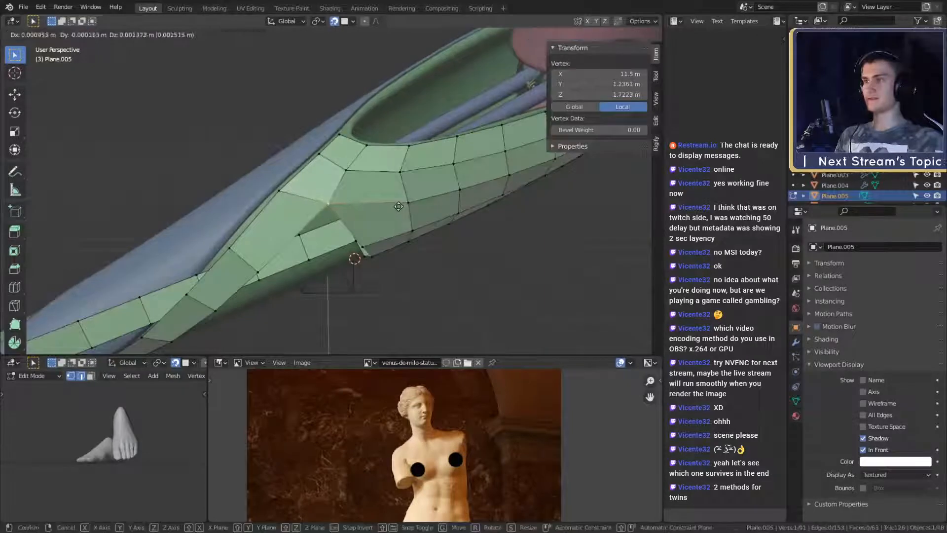
left_click(398, 207)
left_click(393, 193)
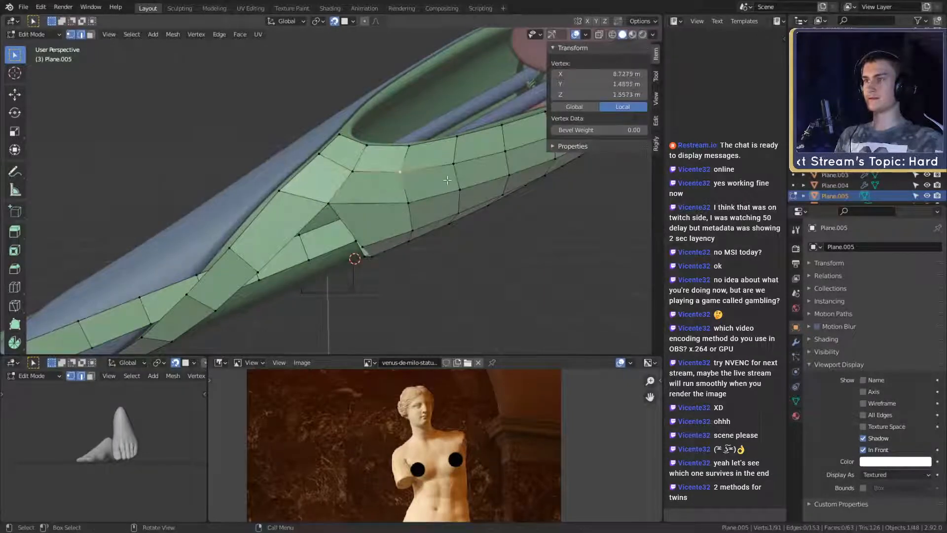
Step: Select an edge loop across the panel beyond the gap's tip and reposition a single vertex along it
middle_click_drag(447, 180, 441, 181)
left_click(441, 179, "alt")
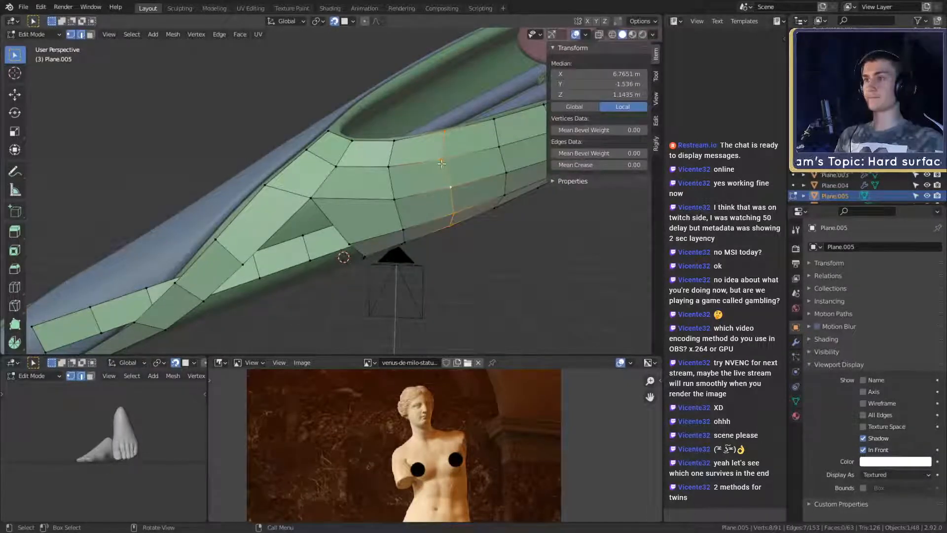
left_click(461, 168)
middle_click_drag(459, 172, 427, 231)
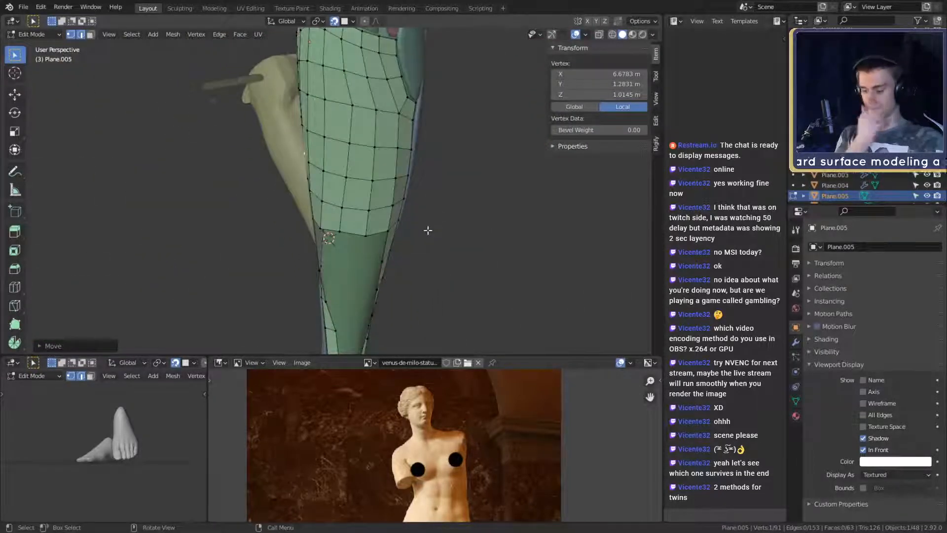
scroll(392, 203, "up", 2)
middle_click_drag(383, 143, 161, 215, "shift")
middle_click_drag(327, 109, 365, 147)
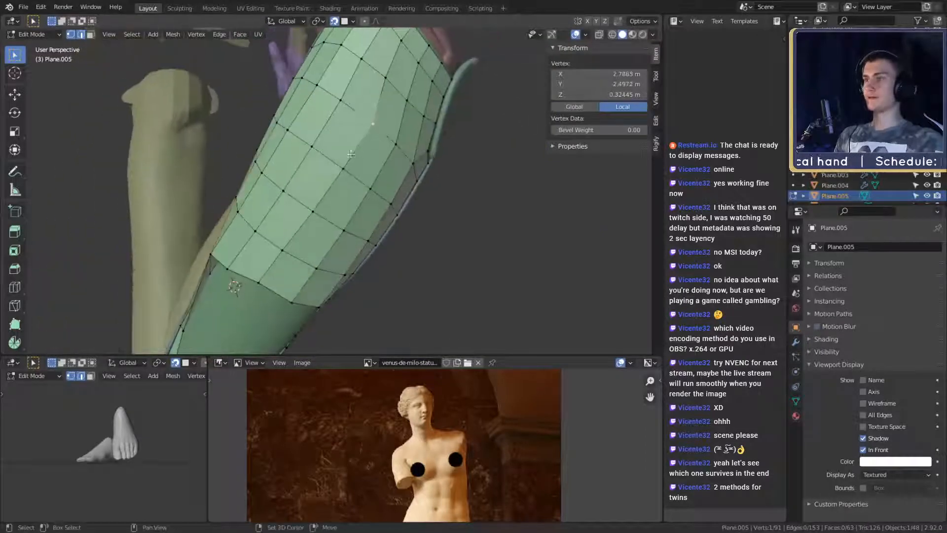
Step: Rotate and move a run of four lengthwise edges on the panel toward the elbow
left_click(406, 223)
middle_click_drag(406, 223, 325, 161)
key("r")
left_click(441, 206)
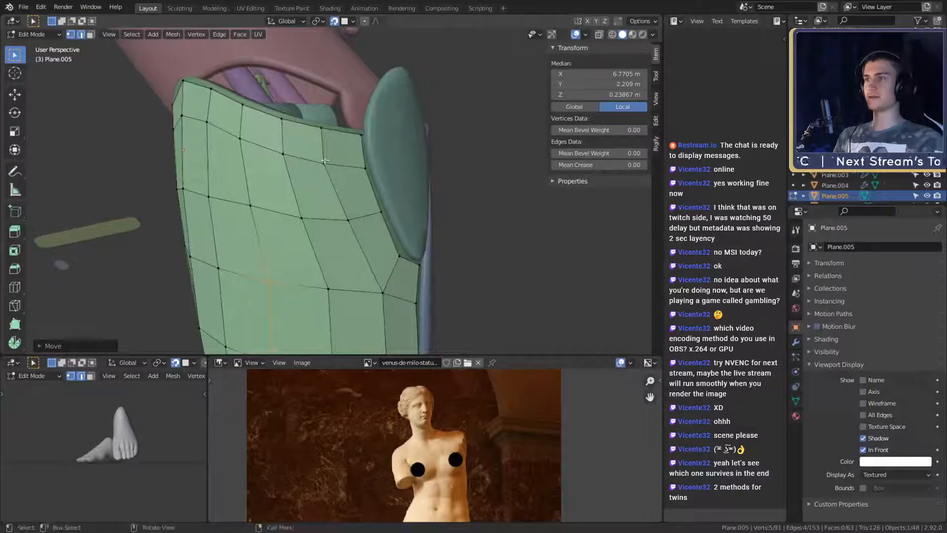
Step: Move individual vertices and edges near the panel's elbow end to even out the quad spacing
left_click(402, 189)
mouse_move(402, 189)
middle_mouse_down()
mouse_move(382, 189)
mouse_move(400, 167)
mouse_move(375, 157)
mouse_move(402, 170)
mouse_move(381, 168)
mouse_move(425, 220)
mouse_move(432, 267)
mouse_move(397, 195)
middle_mouse_up()
left_click(428, 195)
key("g")
left_click(377, 206)
left_click(426, 176)
left_click(425, 171)
key("g")
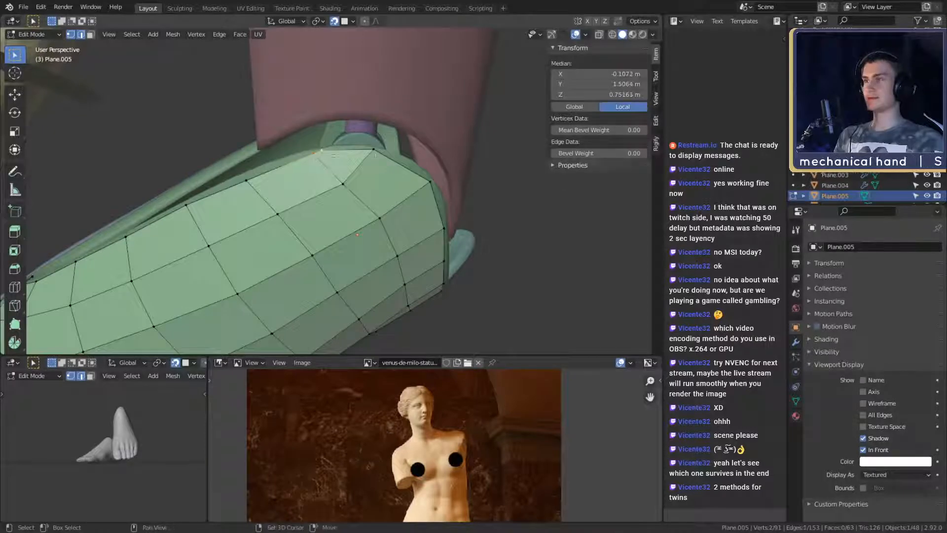
Step: Try to reposition another vertex on the forearm panel
left_click(369, 159)
middle_click_drag(369, 159, 510, 116)
key("g")
key("ctrl+z")
Step: Examine the open gap between the two long wrist strips and the panel border from all sides of the forearm
scroll(392, 152, "down", 2)
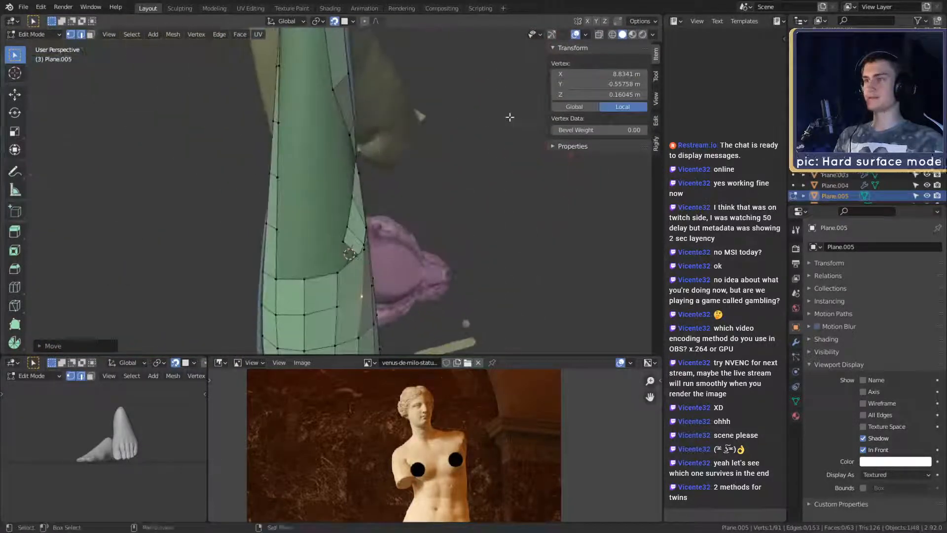
middle_click_drag(400, 156, 323, 129)
middle_click_drag(113, 197, 381, 225, "shift")
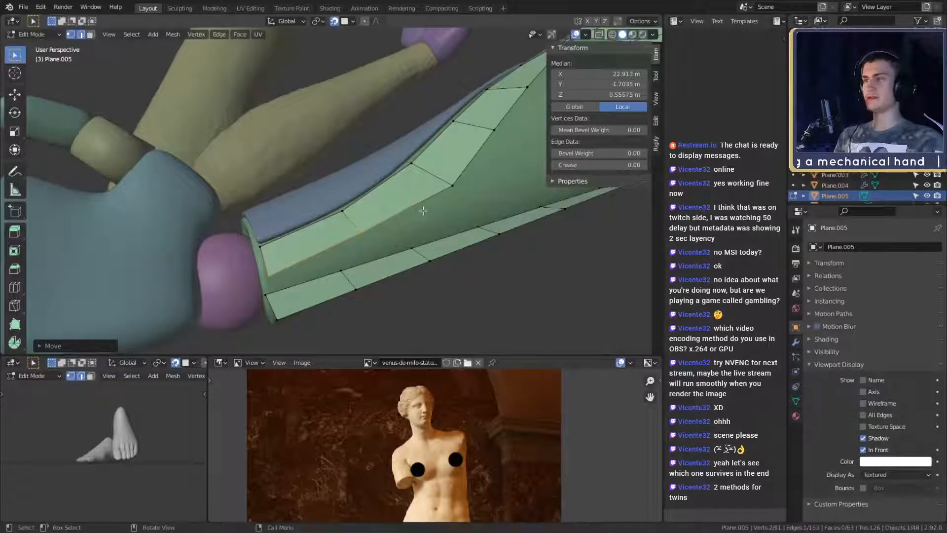
middle_click_drag(423, 210, 400, 169)
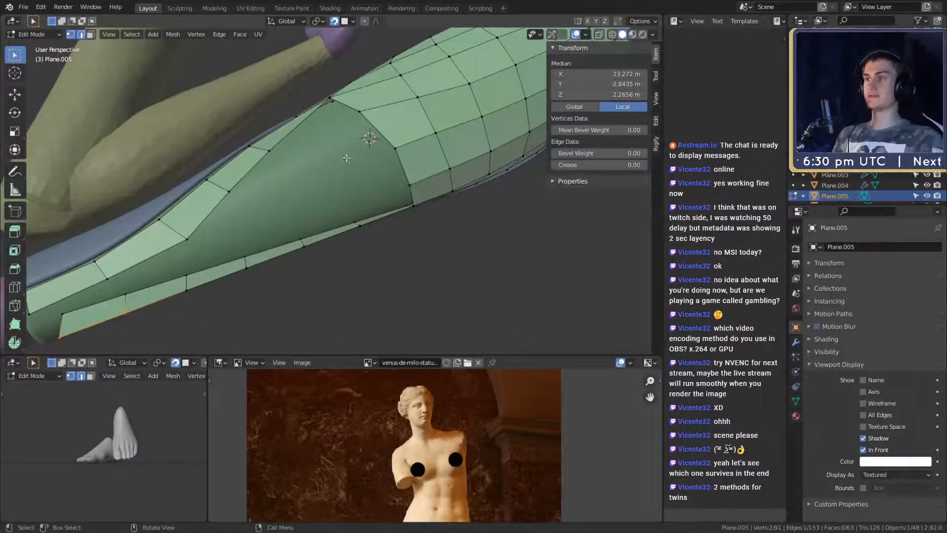
middle_click_drag(347, 157, 382, 187)
middle_click_drag(399, 151, 297, 143)
middle_click_drag(333, 180, 260, 221)
scroll(434, 200, "down", 3)
scroll(429, 194, "up", 2)
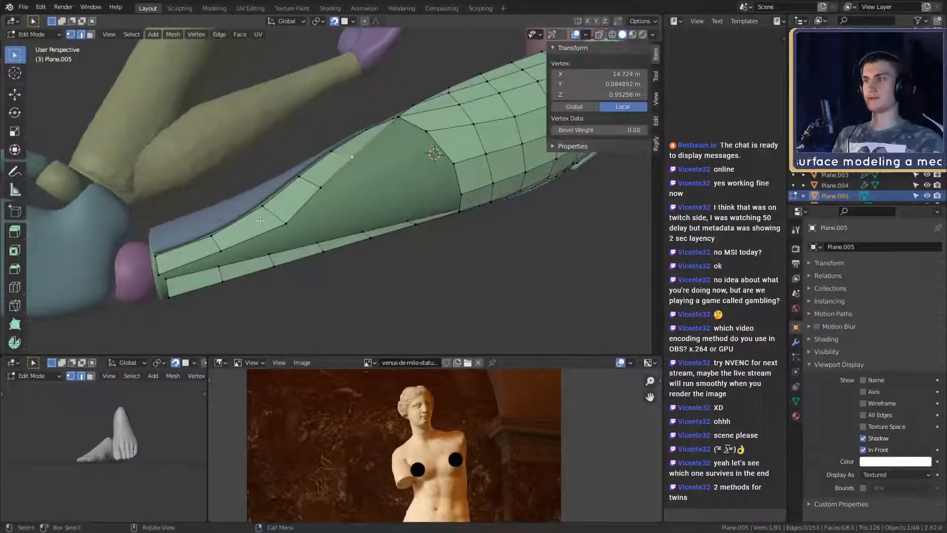
middle_click_drag(190, 269, 311, 241)
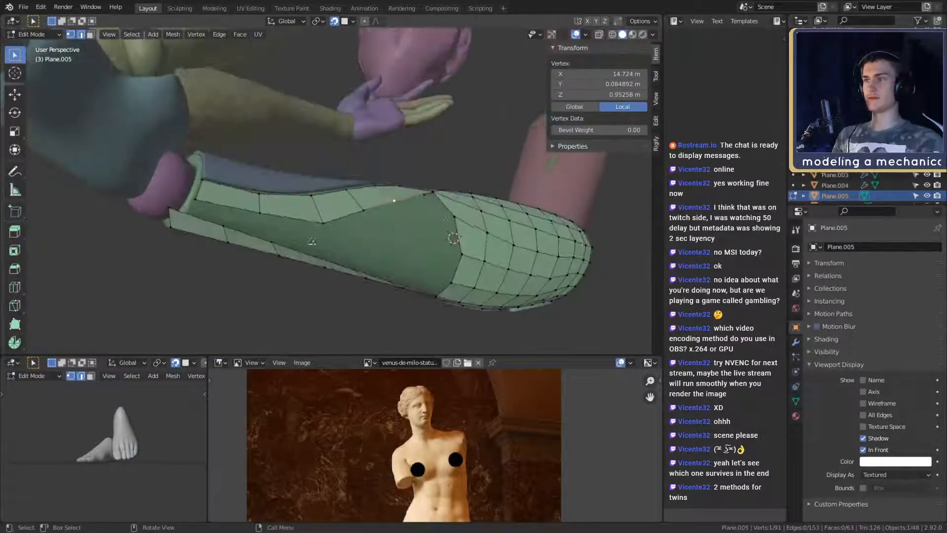
scroll(467, 215, "up", 3)
middle_click_drag(467, 215, 486, 175)
scroll(383, 209, "down", 2)
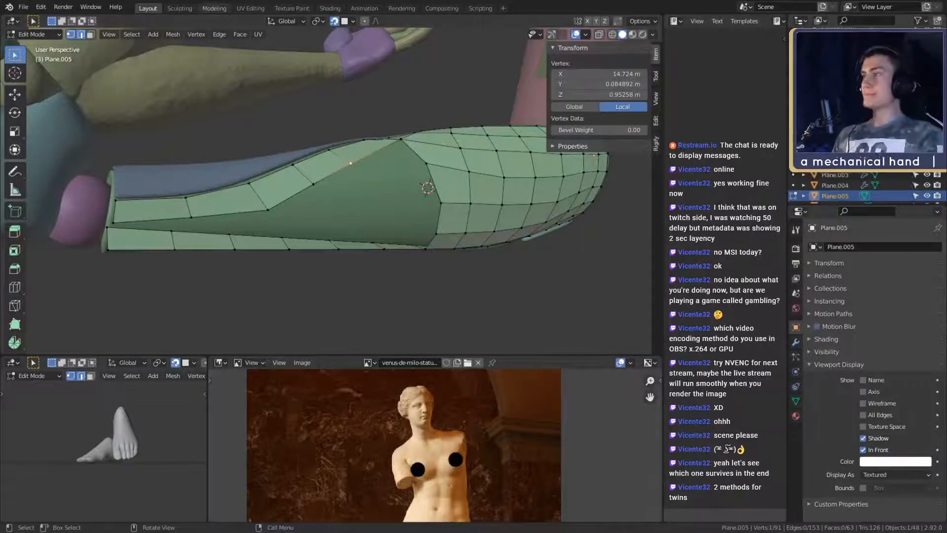
middle_click_drag(284, 190, 423, 224)
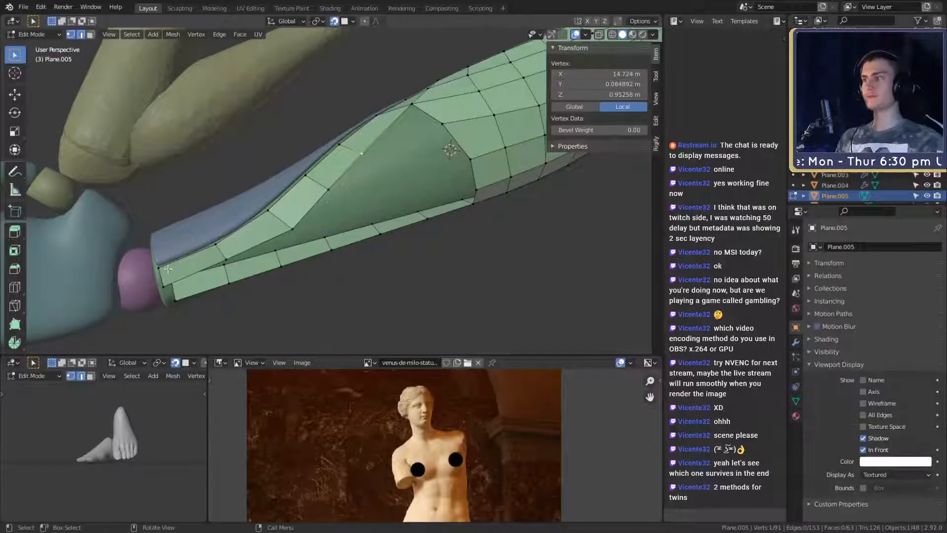
Step: Add a loop cut across the blue-plate strip near the wrist, and rotate, scale and move the new edge to fit
middle_click_drag(373, 143, 359, 186)
key("ctrl+r")
left_click(374, 196)
left_click(322, 218)
key("g")
right_click(281, 212)
key("r")
left_click(351, 197)
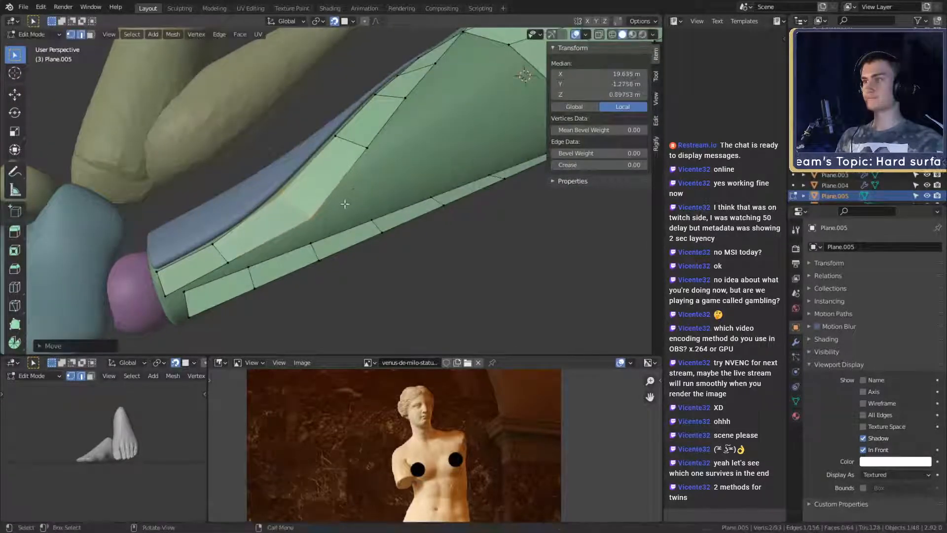
key("s")
left_click(364, 220)
key("g")
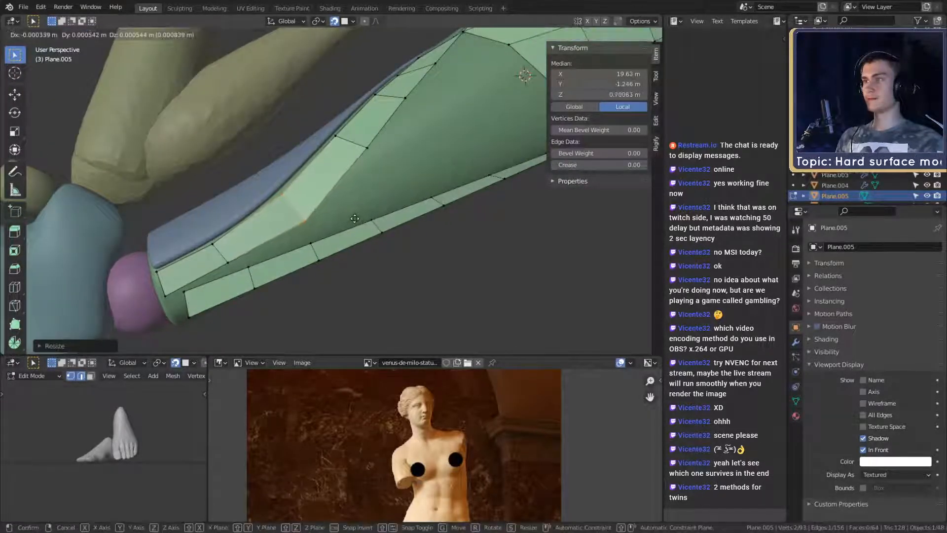
left_click(354, 218)
Step: Move the blue-plate strip's inner vertices and edges along the gap to even out its quads
middle_click_drag(354, 218, 347, 237)
left_click(337, 212)
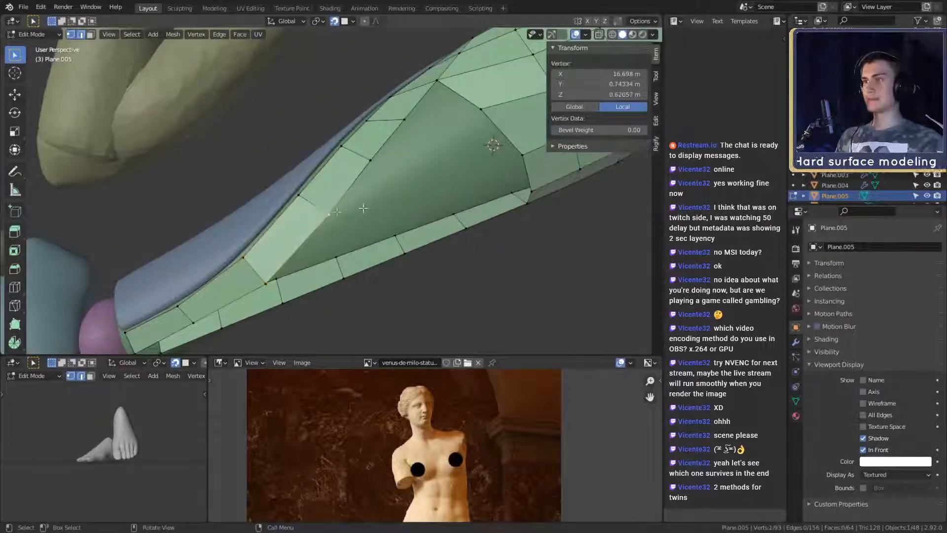
key("g")
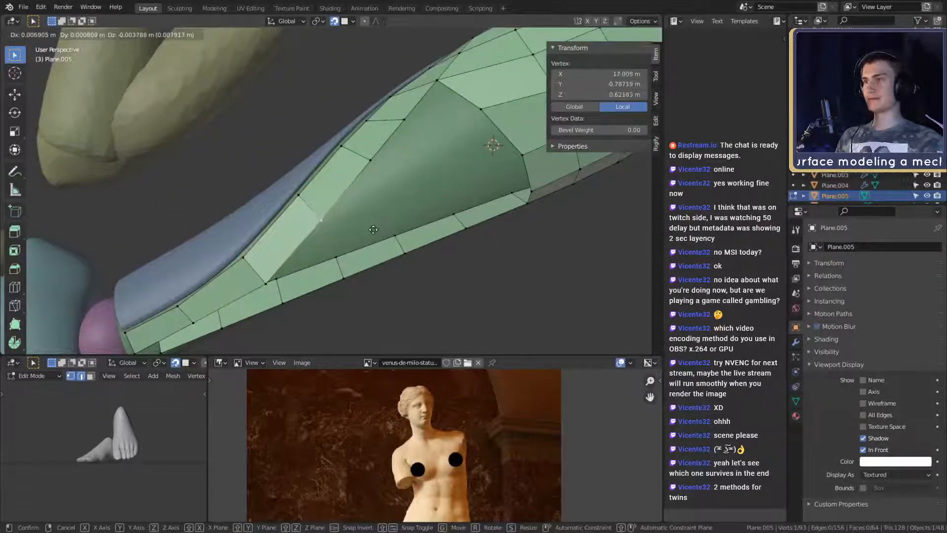
left_click(374, 230)
middle_click_drag(373, 229, 366, 251)
left_click(348, 212)
key("g")
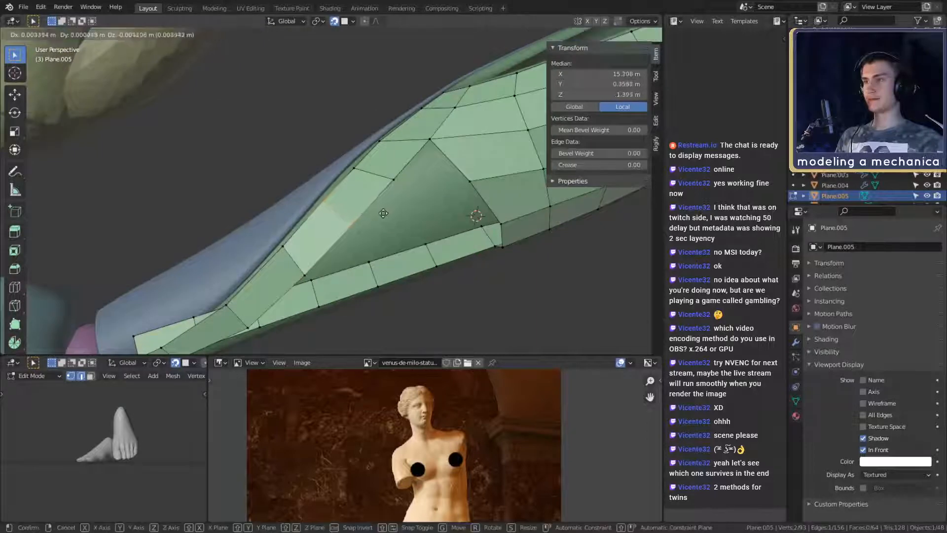
left_click(382, 216)
middle_click_drag(382, 216, 409, 207)
left_click(379, 202)
key("g")
left_click(420, 223)
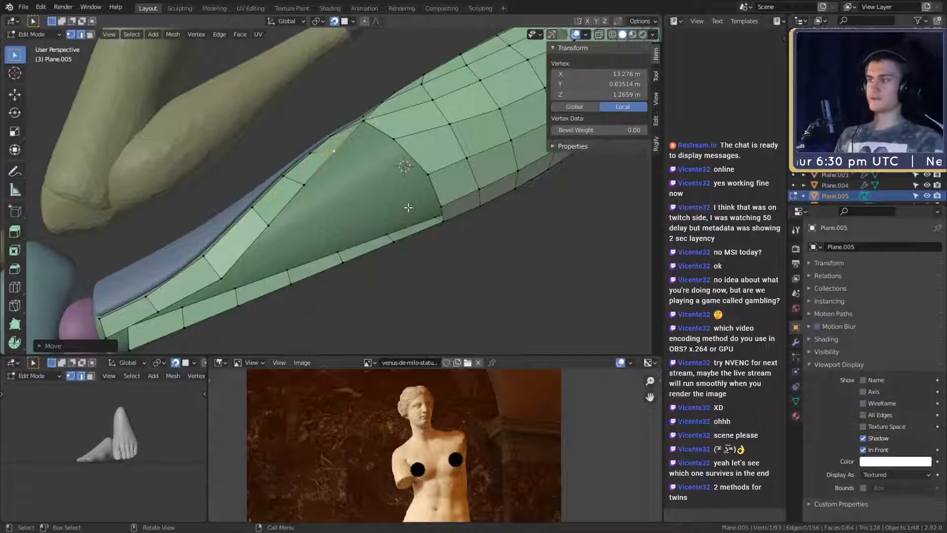
Step: Fill a face bridging the blue-plate strip and the underside strip across the gap, and divide it with three loop cuts
middle_click_drag(400, 200, 352, 222)
left_click(318, 194)
key("f")
key("ctrl+r")
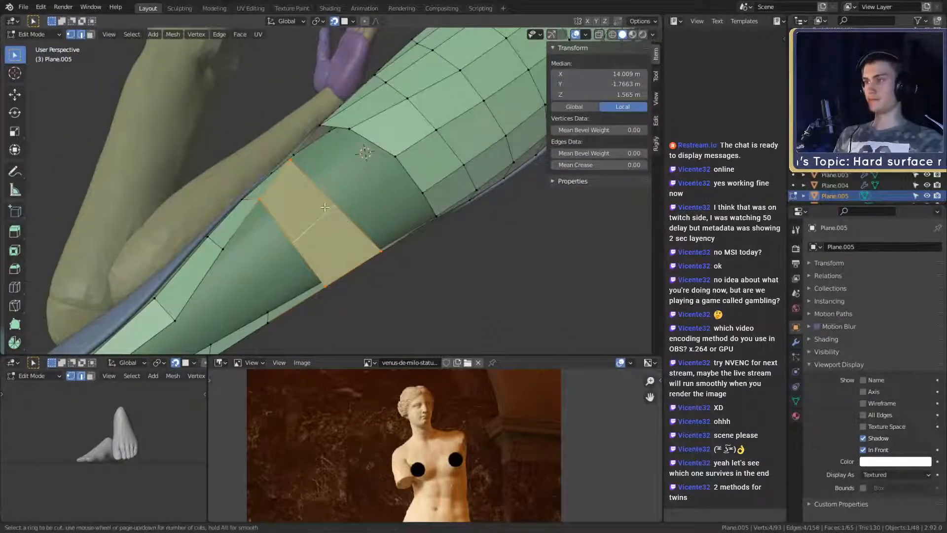
scroll(325, 207, "up", 1)
middle_click_drag(331, 203, 363, 211)
left_click(325, 216)
right_click(326, 216)
Step: Move and rotate the bridge's new cross edges so they follow the rounded forearm surface
key("g")
left_click(400, 191)
left_click(338, 186)
key("g")
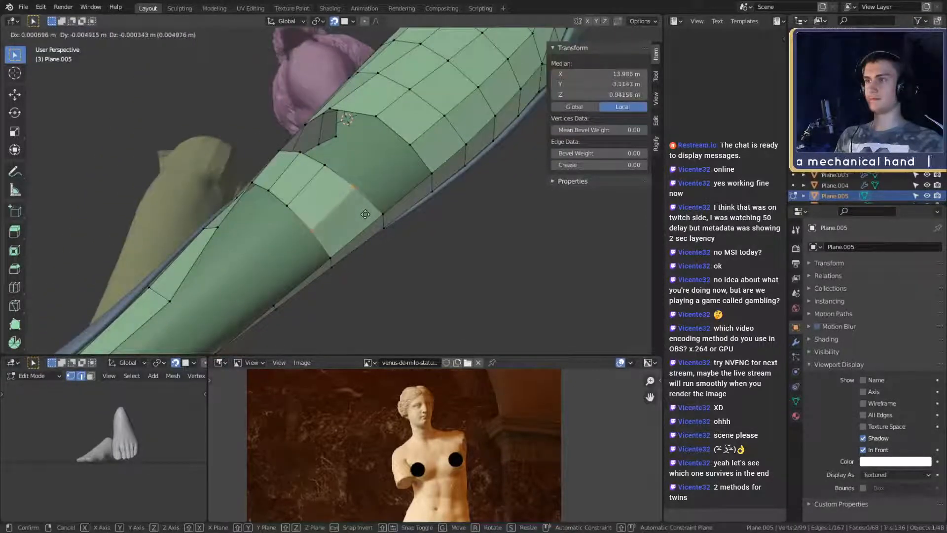
left_click(365, 214)
middle_click_drag(352, 169, 394, 221)
key("g")
left_click(406, 217)
key("r")
left_click(405, 213)
Step: Fill the opening between the bridge and the panel's wrist-side border with four quad faces
left_click(320, 182, "shift")
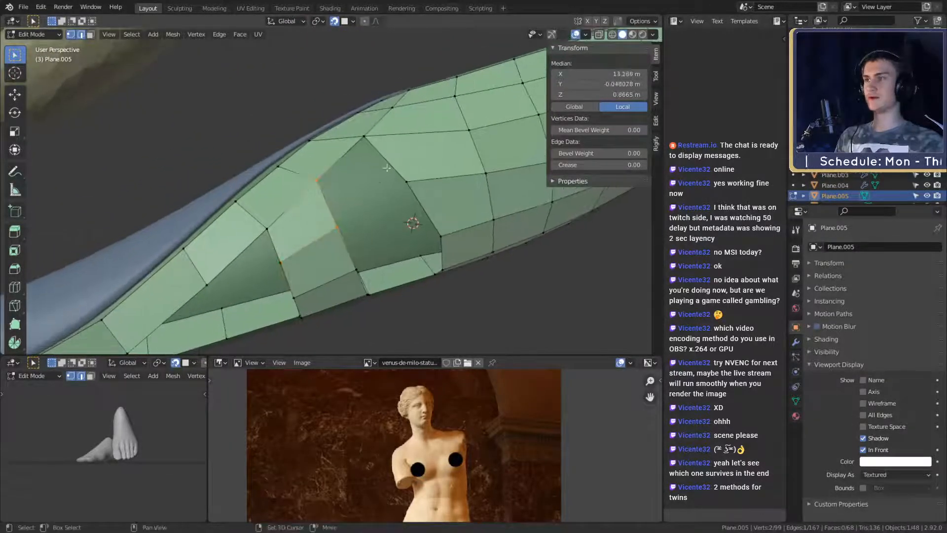
left_click(394, 157, "shift")
middle_click_drag(395, 158, 399, 176)
key("f")
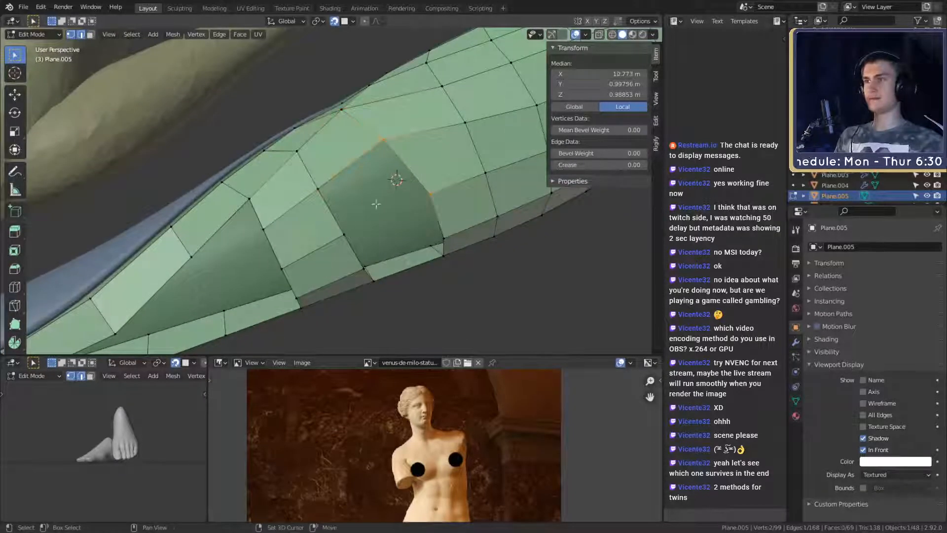
left_click(326, 218, "shift")
middle_click_drag(327, 217, 366, 177)
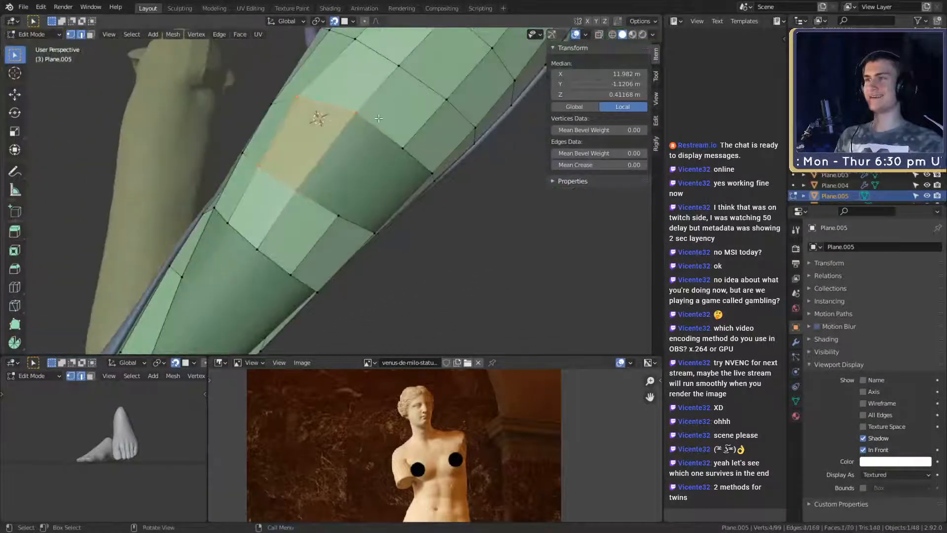
left_click(308, 212, "shift")
middle_click_drag(309, 211, 337, 203)
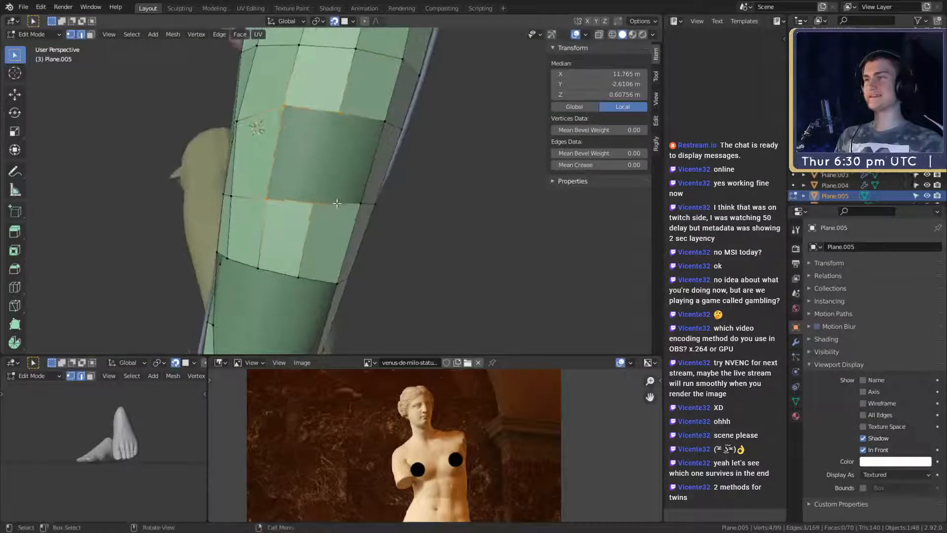
key("f")
Step: Move the edges joining the bridge to the new quads, and adjust one of their middle vertices for even spacing
middle_click_drag(361, 122, 342, 239)
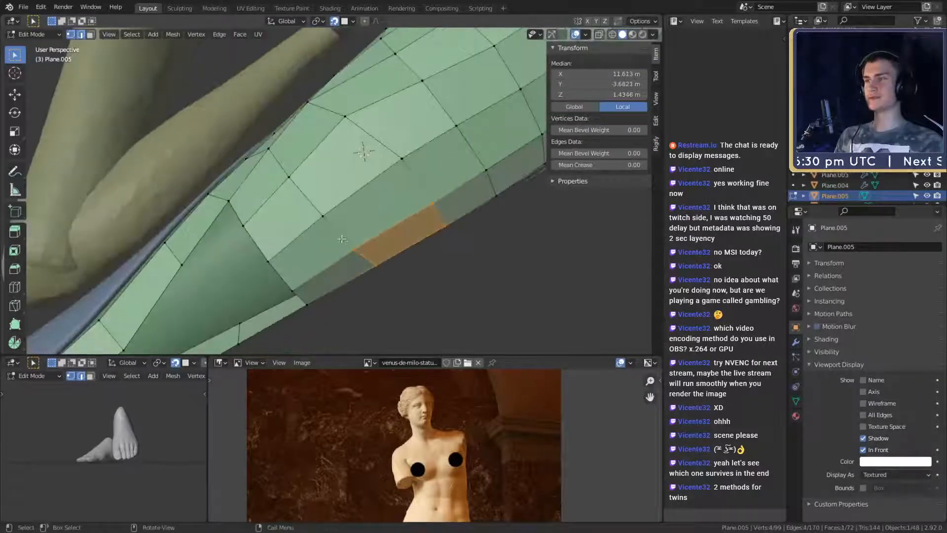
key("g")
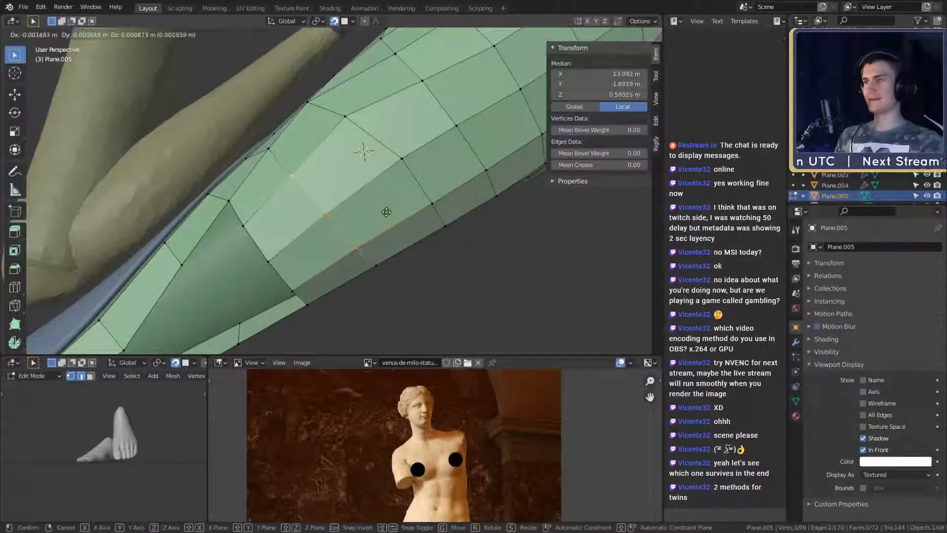
left_click(389, 210)
left_click(328, 214)
key("g")
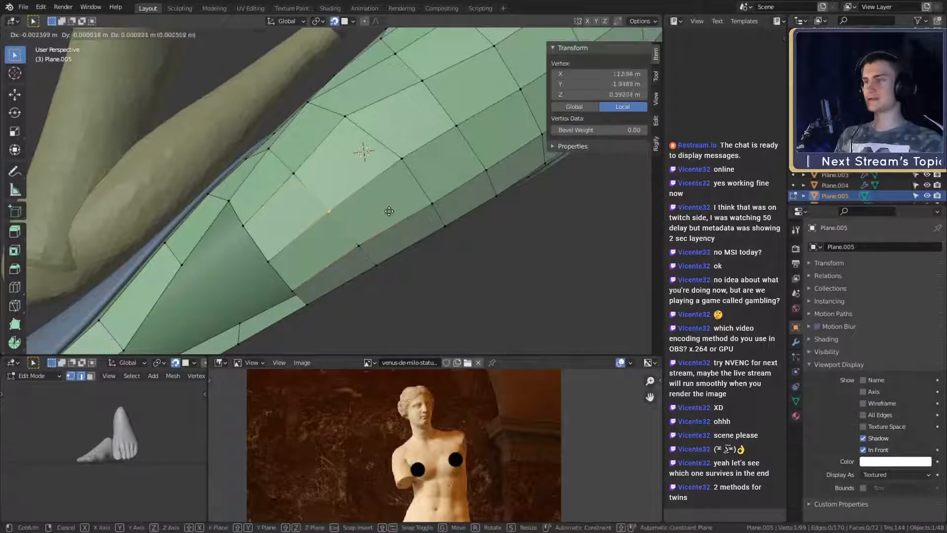
left_click(393, 210)
scroll(392, 209, "down", 5)
middle_click_drag(392, 210, 522, 139)
scroll(522, 140, "up", 3)
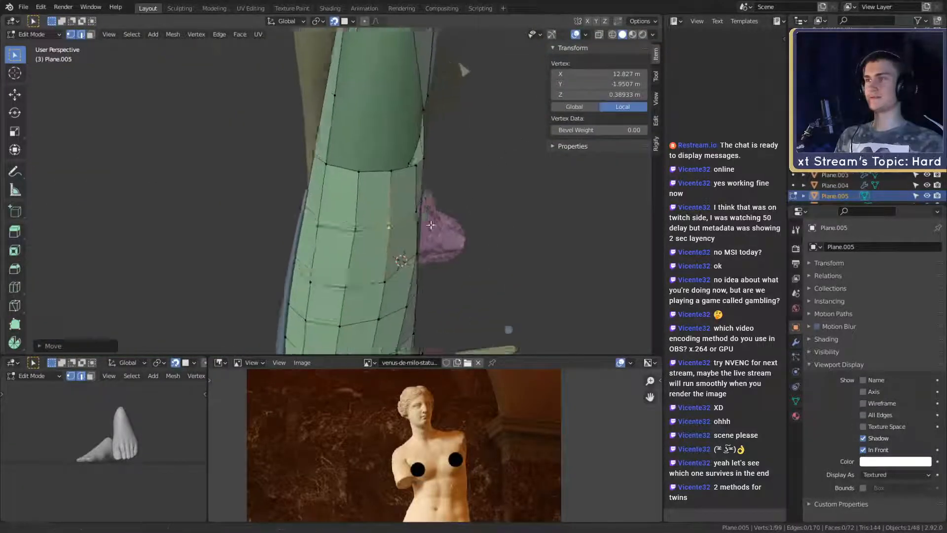
Step: Select the border edges around the remaining wrist-side gap as a path and try to close it with Grid Fill
middle_click_drag(463, 69, 451, 208)
left_click(369, 197)
left_click(392, 233)
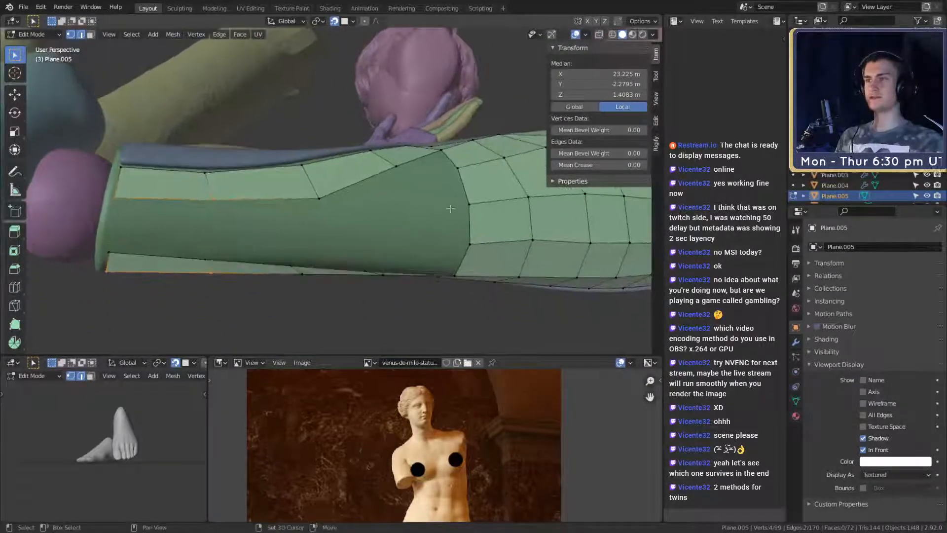
left_click(442, 151, "ctrl")
middle_click_drag(442, 151, 492, 193)
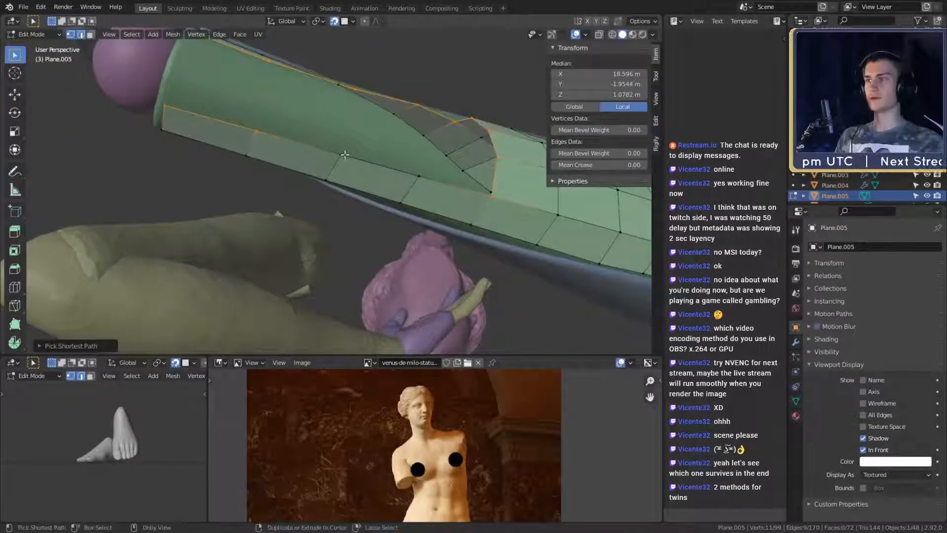
left_click(344, 155, "ctrl")
middle_click_drag(345, 154, 442, 232)
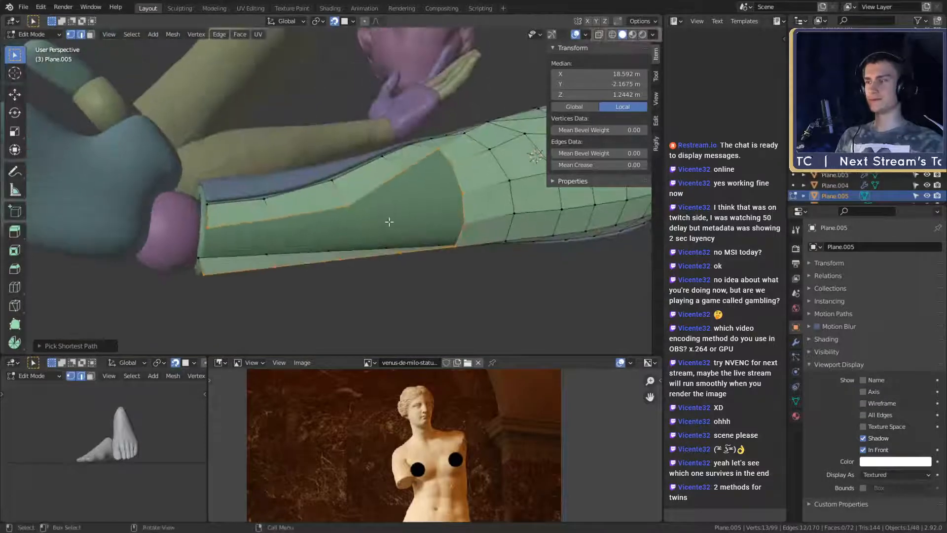
key("F3")
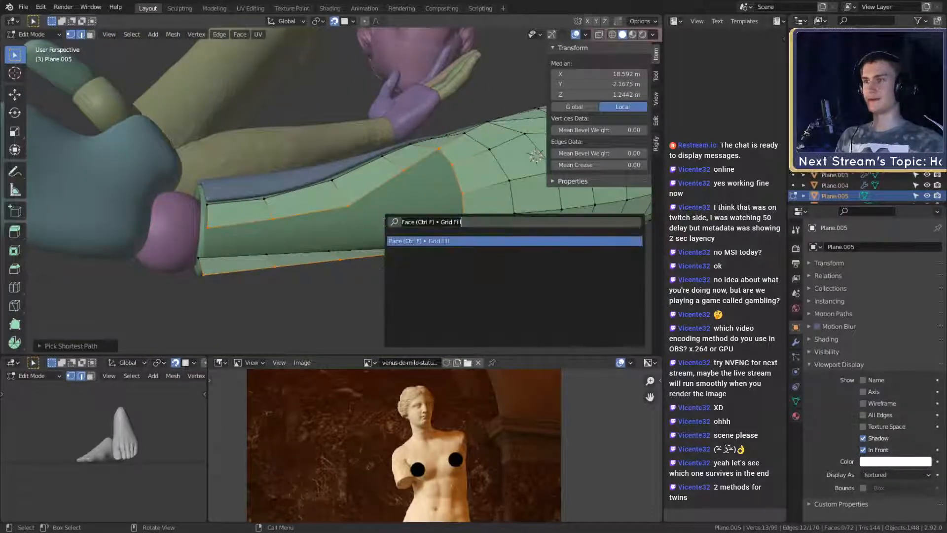
key("Return")
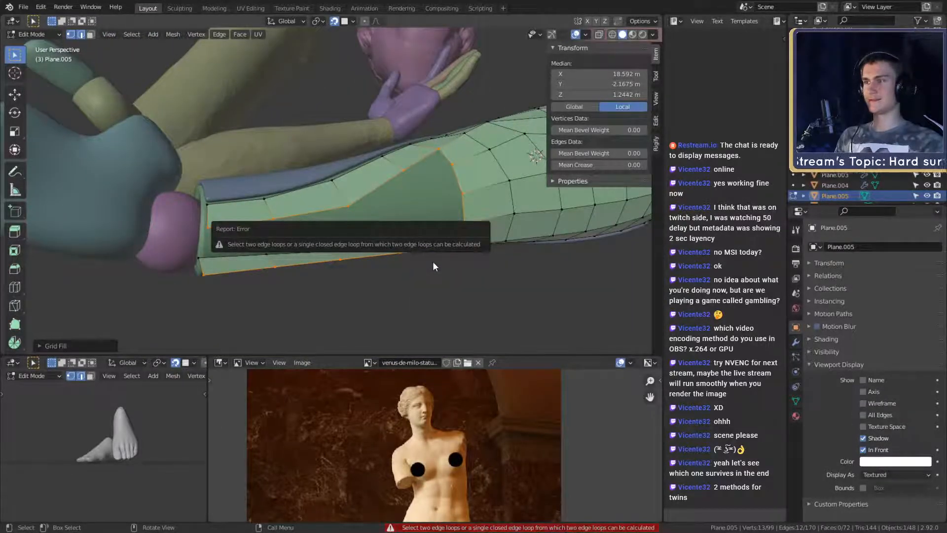
Step: Create a face between the two wrist-end border edges of the gap and divide it lengthwise with three loop cuts
middle_click_drag(536, 227, 456, 186)
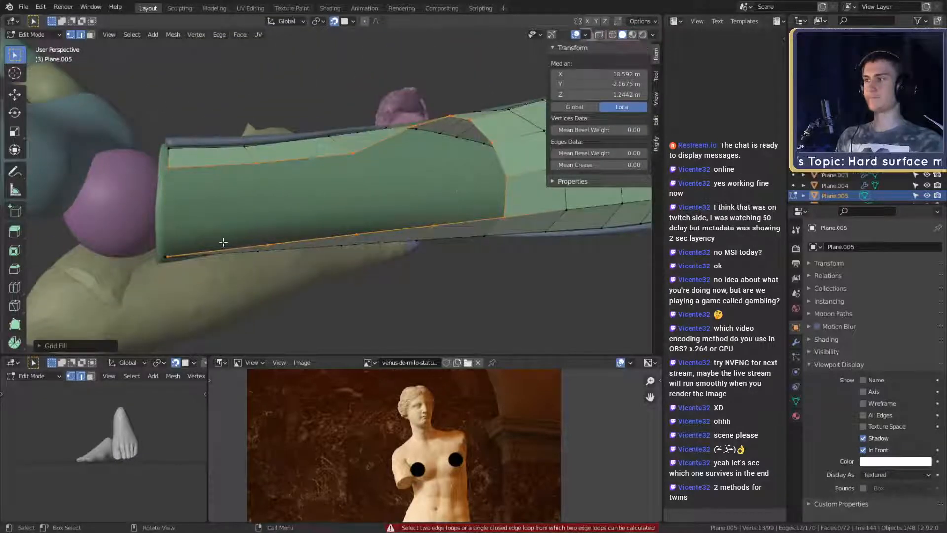
left_click(222, 242)
middle_click_drag(223, 242, 239, 152)
left_click(227, 139, "shift")
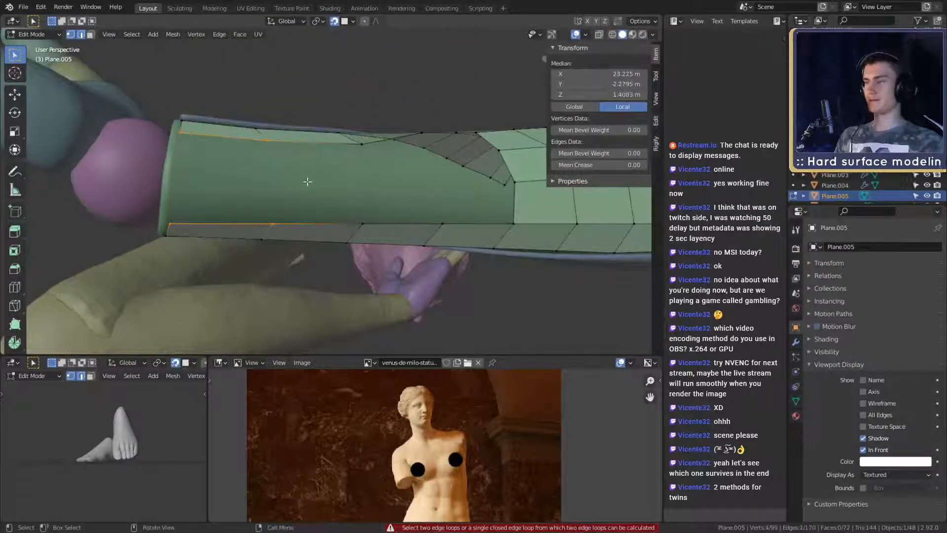
key("f")
middle_click_drag(307, 182, 369, 205)
key("ctrl+r")
scroll(261, 209, "up", 1)
left_click(275, 209)
right_click(274, 209)
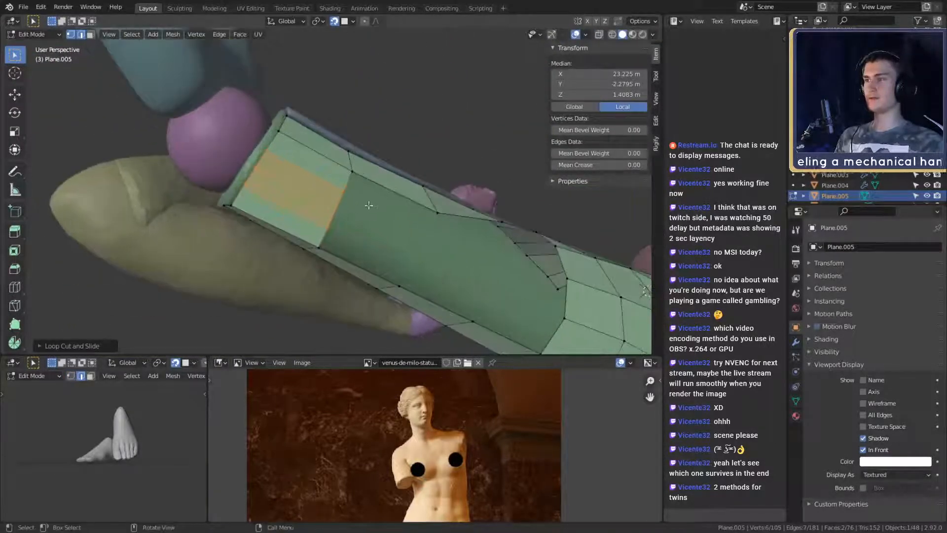
Step: Move the new loop cuts outward onto the forearm surface, and reposition the cut edge nearest the upper strip
key("g")
left_click(381, 206)
middle_click_drag(362, 168, 315, 256)
middle_click_drag(315, 256, 414, 217, "shift")
scroll(379, 224, "up", 2)
left_click(400, 227)
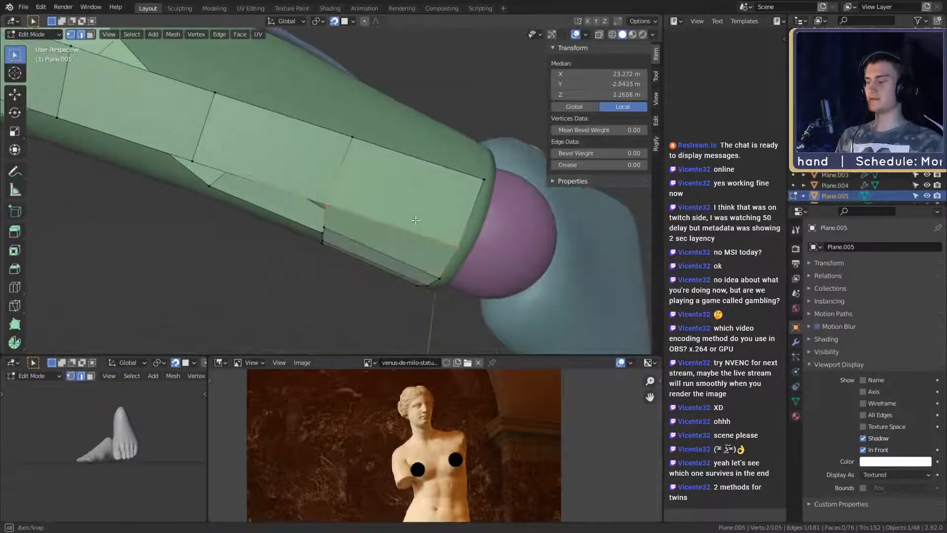
key("g")
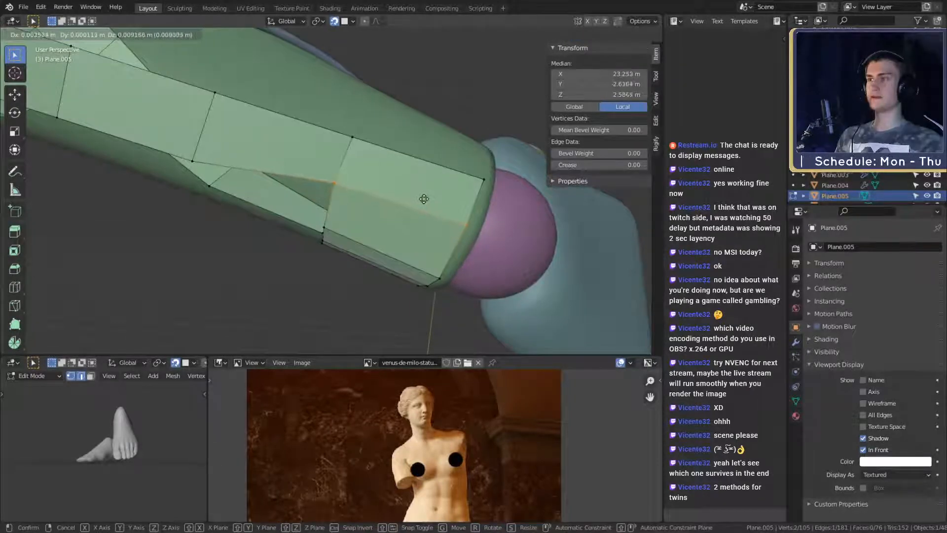
left_click(424, 198)
Step: Move two vertices on the neighbouring strip's gap-side border to smooth its line toward the wrist
mouse_move(423, 199)
middle_mouse_down()
mouse_move(386, 147)
mouse_move(428, 193)
middle_mouse_up()
left_click(297, 173)
key("g")
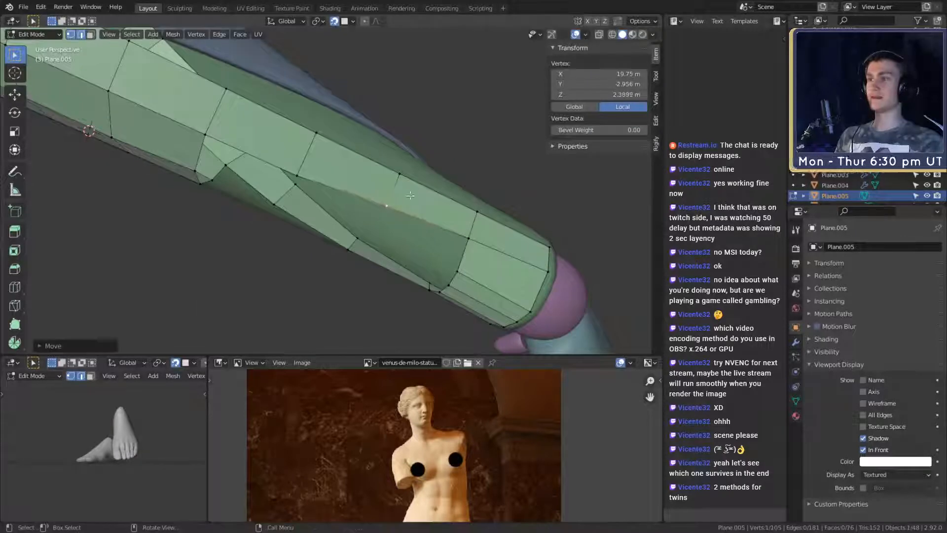
left_click(345, 172)
middle_click_drag(358, 180, 350, 248)
key("g")
left_click(382, 202)
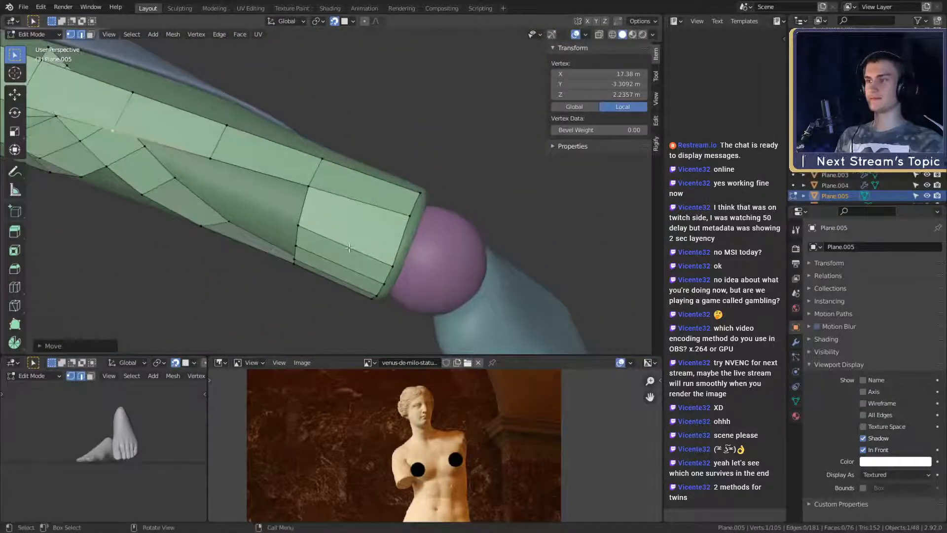
Step: Move and rotate the next lengthwise cut edge of the wrist-end patch to follow the rounded surface
left_click(349, 248)
key("g")
left_click(409, 242)
key("r")
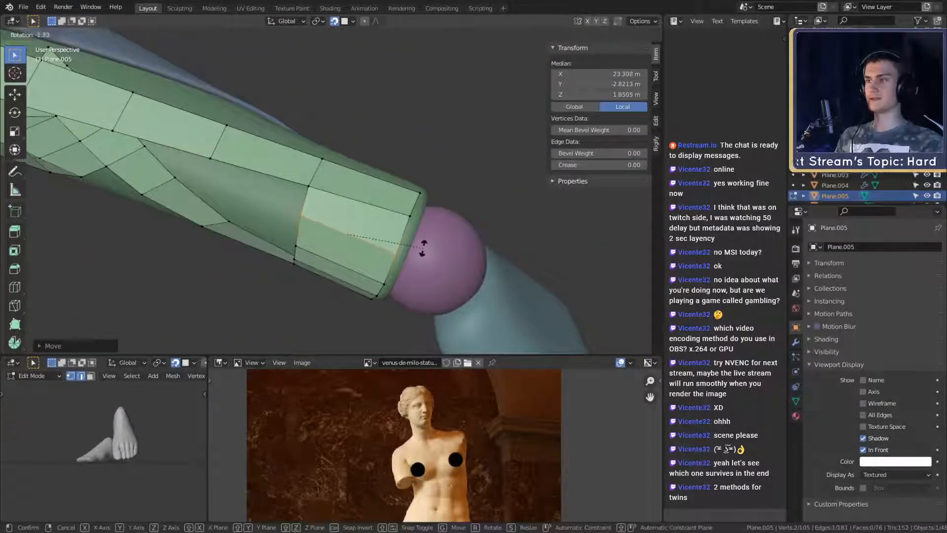
left_click(425, 243)
middle_click_drag(425, 243, 396, 231)
key("g")
left_click(429, 232)
Step: Reposition the remaining lengthwise edges of the wrist-end patch for even spacing around the forearm
left_click(396, 223)
middle_click_drag(396, 224, 369, 222)
key("g")
left_click(426, 244)
key("g")
left_click(496, 243)
left_click(349, 240)
key("g")
left_click(444, 251)
Step: Select the closed edge loop around the remaining forearm gap and close it with Grid Fill
left_click(358, 190, "alt")
middle_click_drag(359, 190, 390, 218)
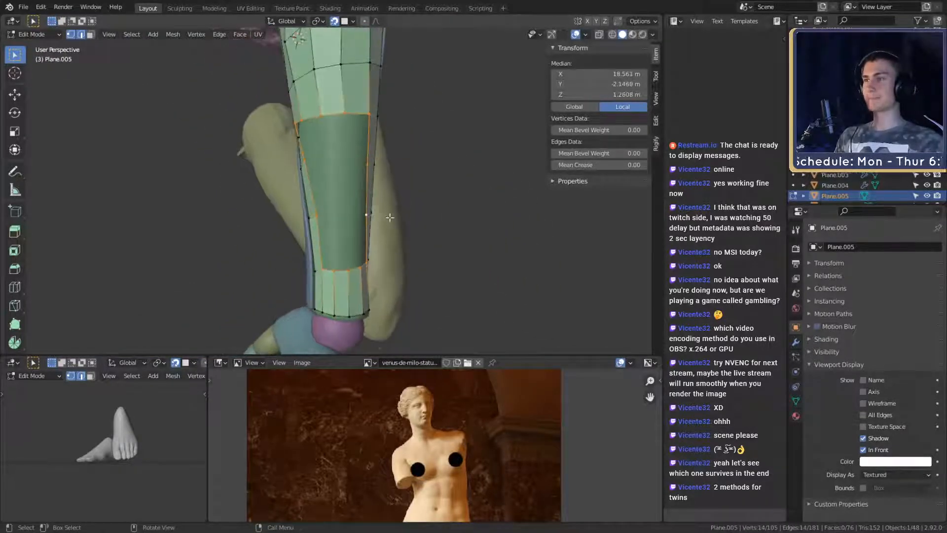
key("F3")
key("Return")
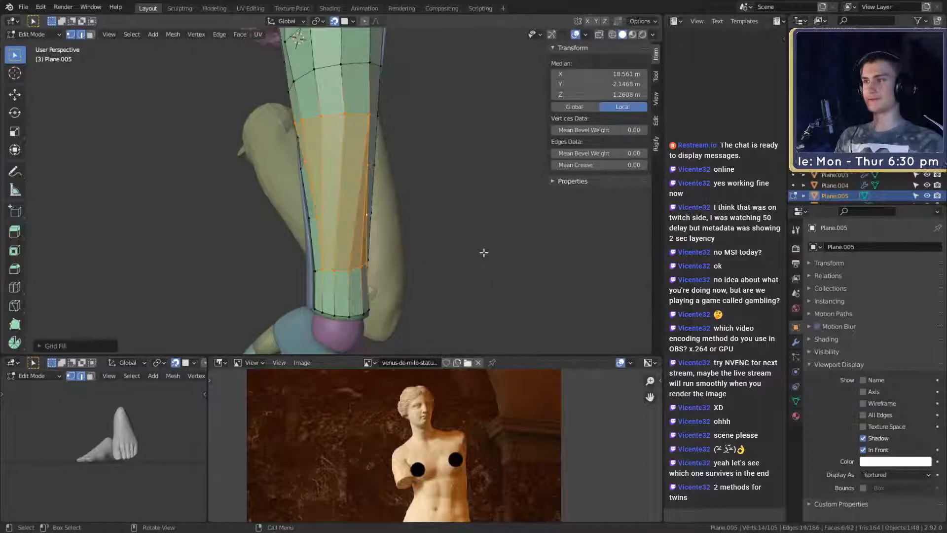
Step: Set the Grid Fill offset to -1 and the span to 3
left_click(49, 345)
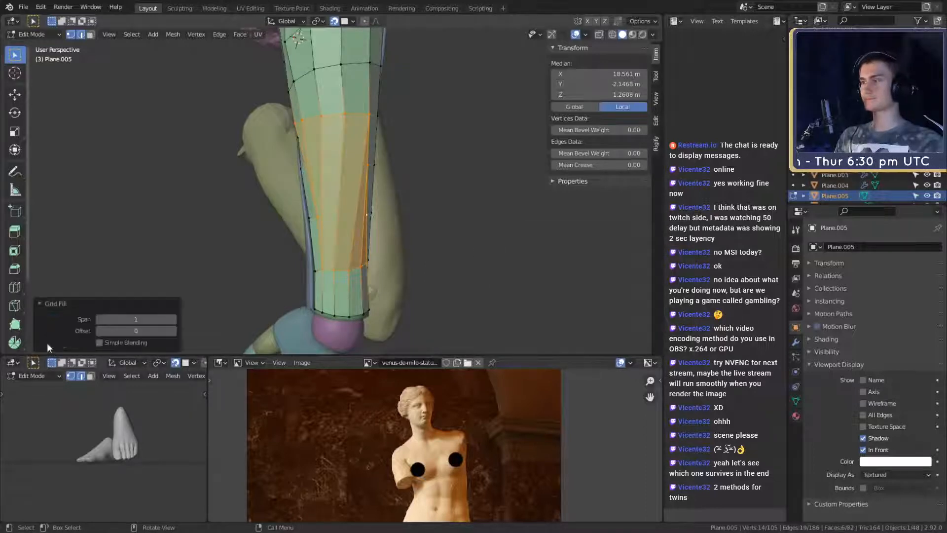
left_click(173, 332)
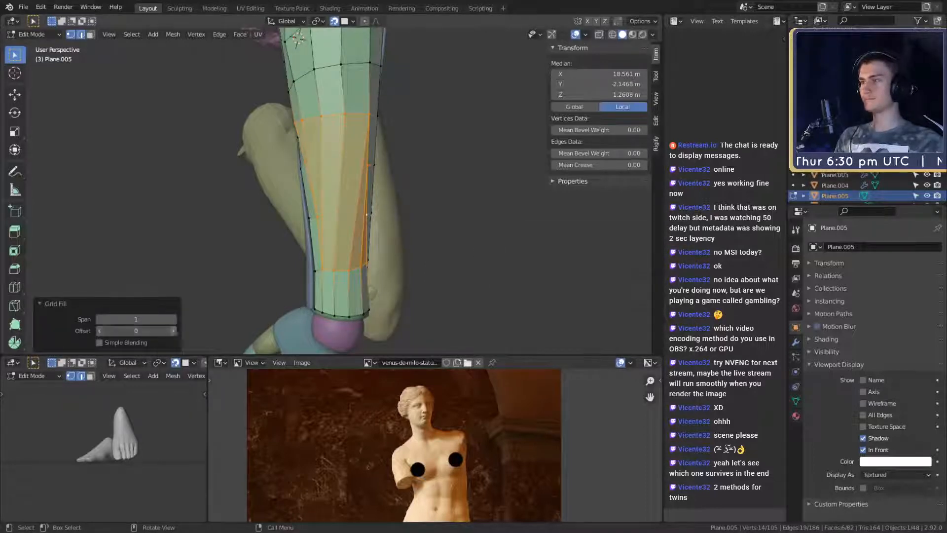
left_click(99, 331)
left_click(98, 331)
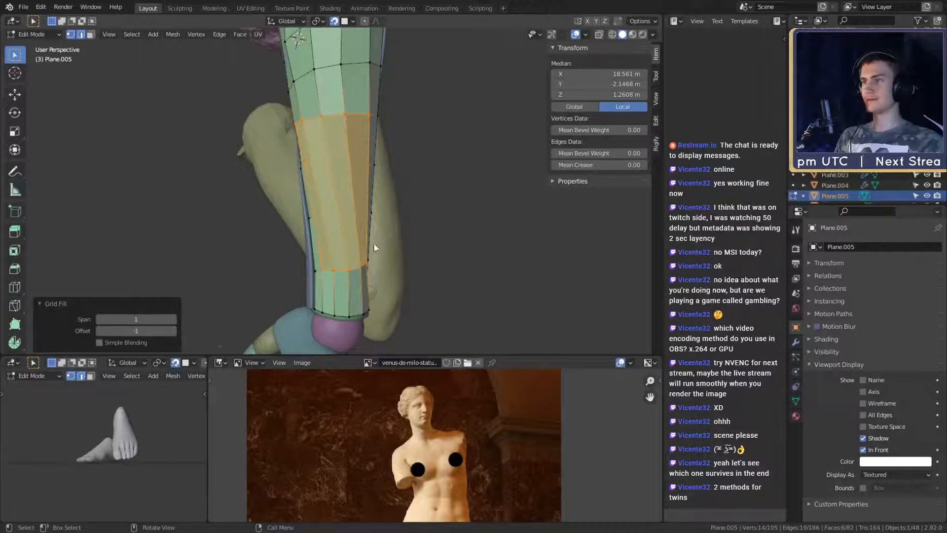
middle_click_drag(375, 249, 315, 277)
left_click(170, 319)
left_click(170, 319)
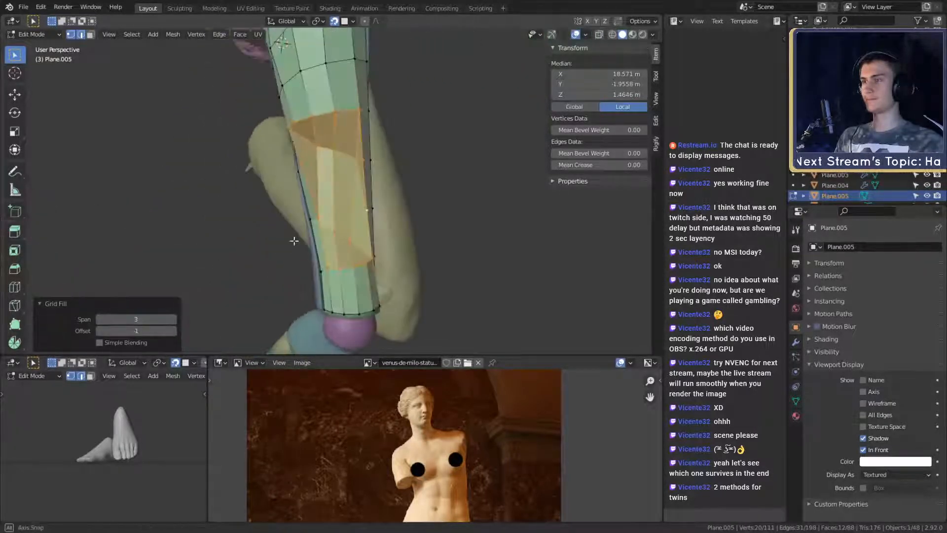
Step: Increase the Grid Fill offset so the new faces line up across the gap in the green forearm panel
left_click(174, 332)
left_click(173, 331)
left_click(173, 331)
left_click(174, 331)
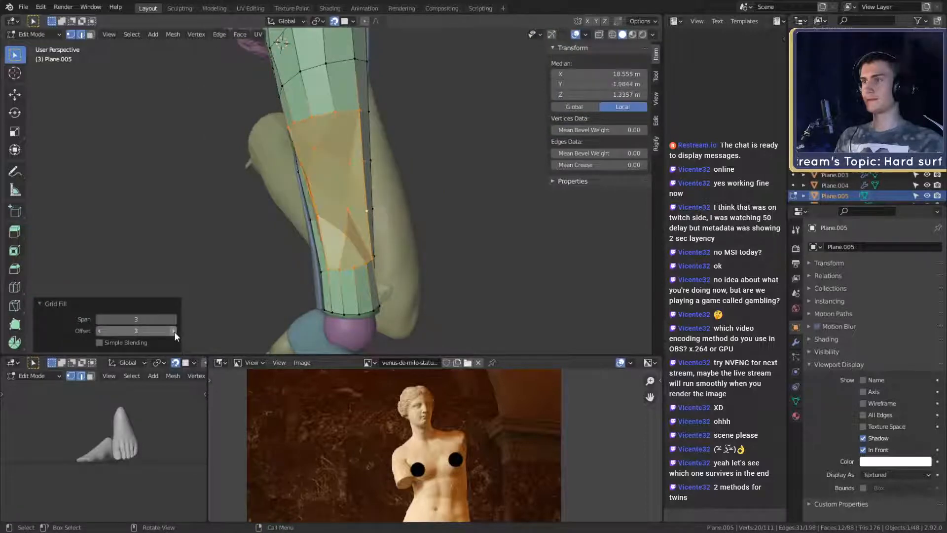
left_click(174, 332)
left_click(174, 332)
middle_click_drag(245, 298, 486, 285)
Step: Return the green forearm panel to Object Mode and add a Subdivision Surface modifier to it
key("Tab")
scroll(352, 240, "down", 2)
scroll(352, 240, "up", 4)
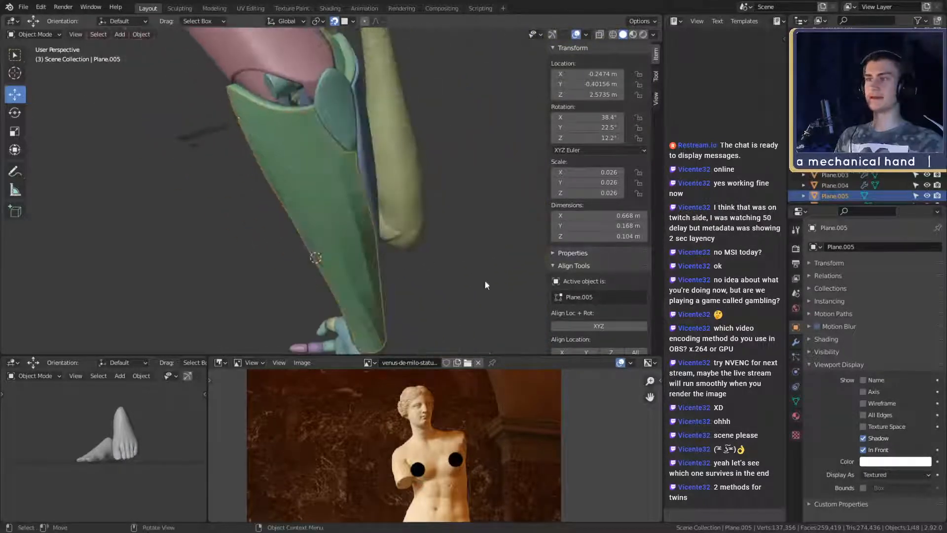
left_click(796, 342)
left_click(853, 246)
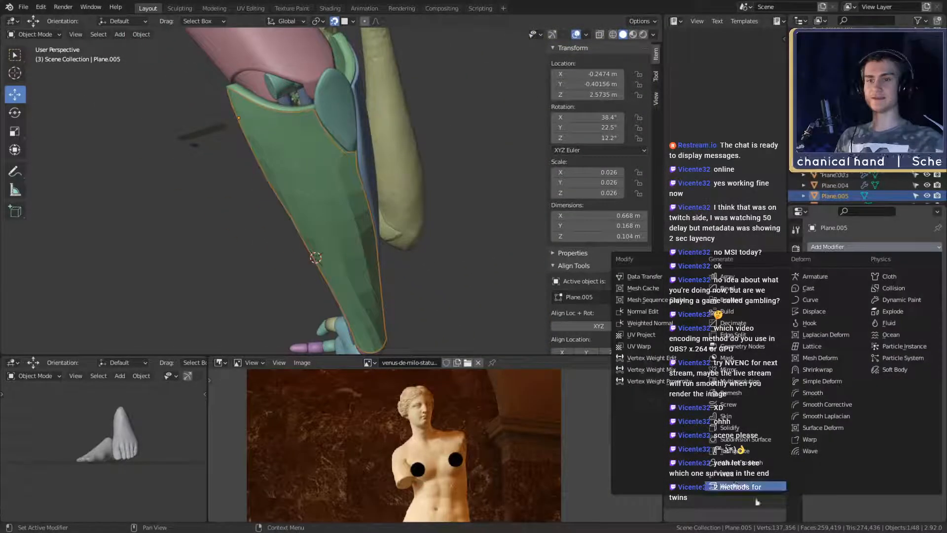
left_click(748, 440)
Step: Move the two panel vertices beneath the tip of the teal elbow pad slightly away from the pad
middle_click_drag(454, 223, 358, 220)
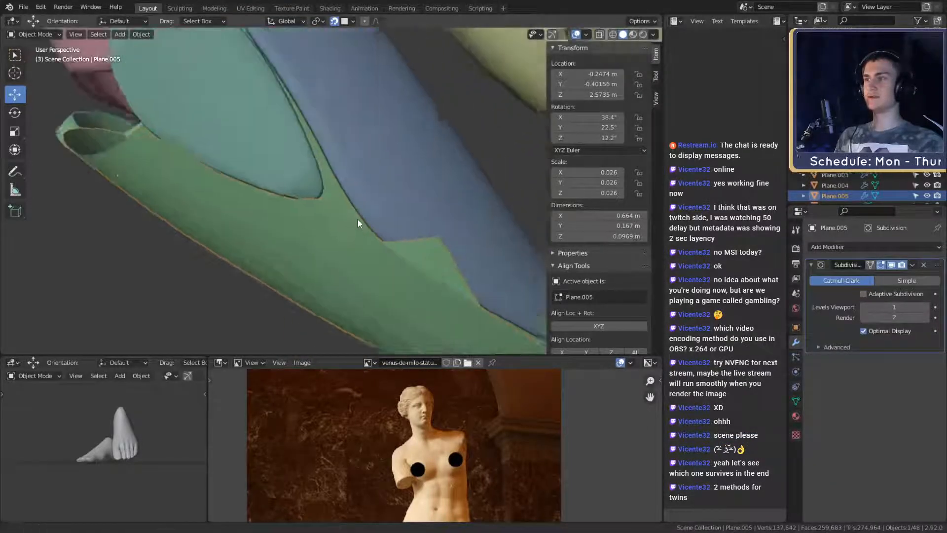
key("Tab")
left_click(379, 196)
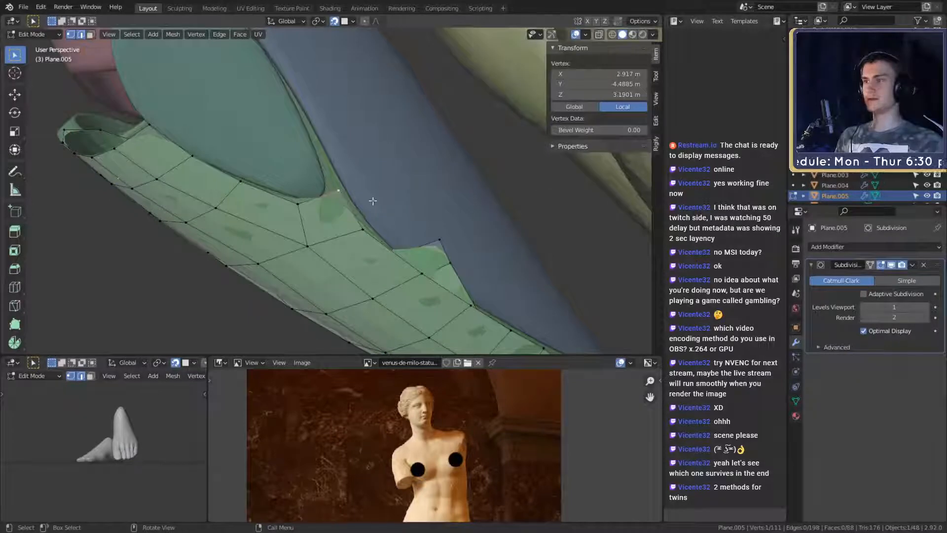
key("g")
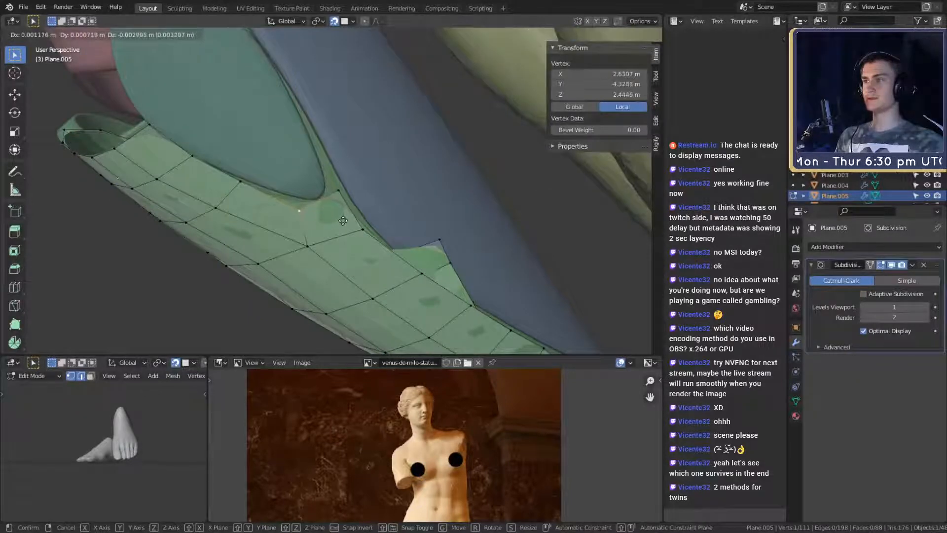
left_click(343, 221)
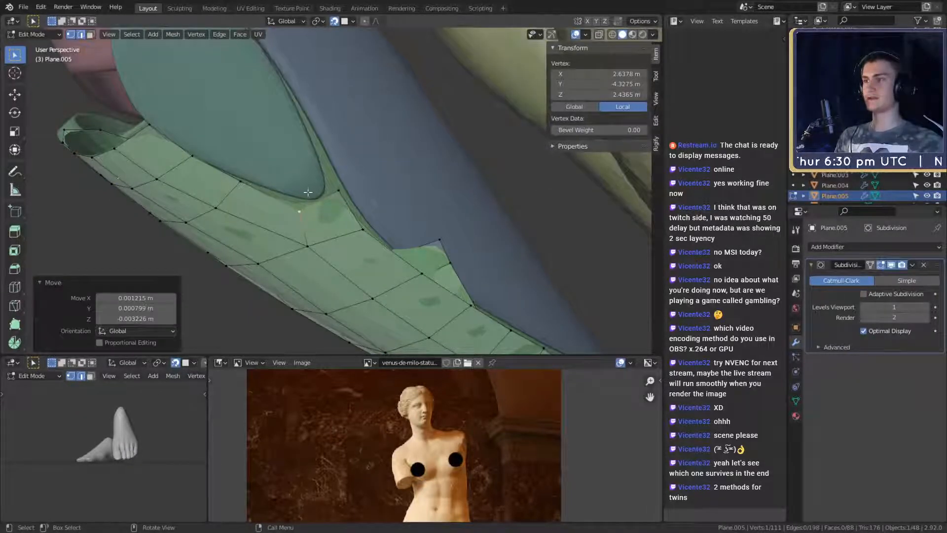
left_click(341, 191)
key("g")
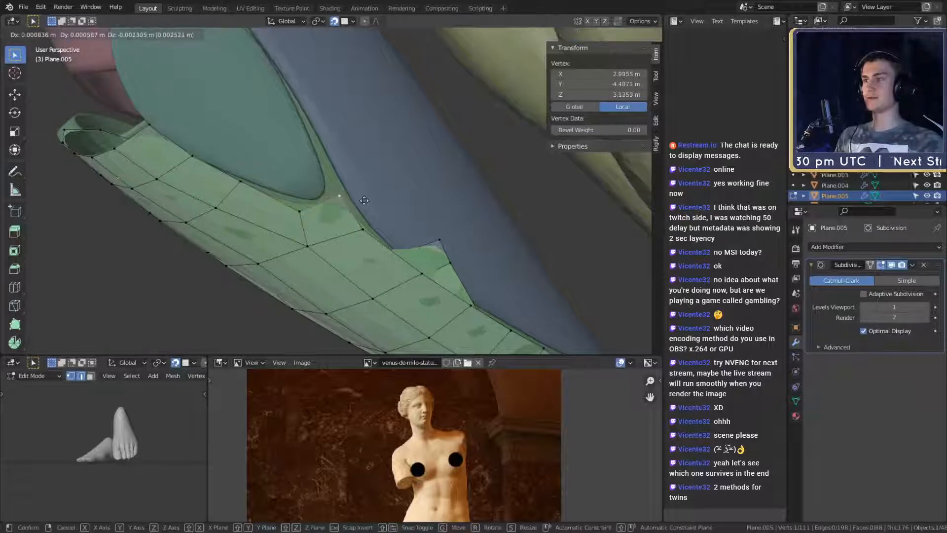
left_click(364, 200)
Step: Reposition three rim vertices at the panel's elbow end to smooth the outline of its opening
middle_click_drag(364, 200, 384, 185)
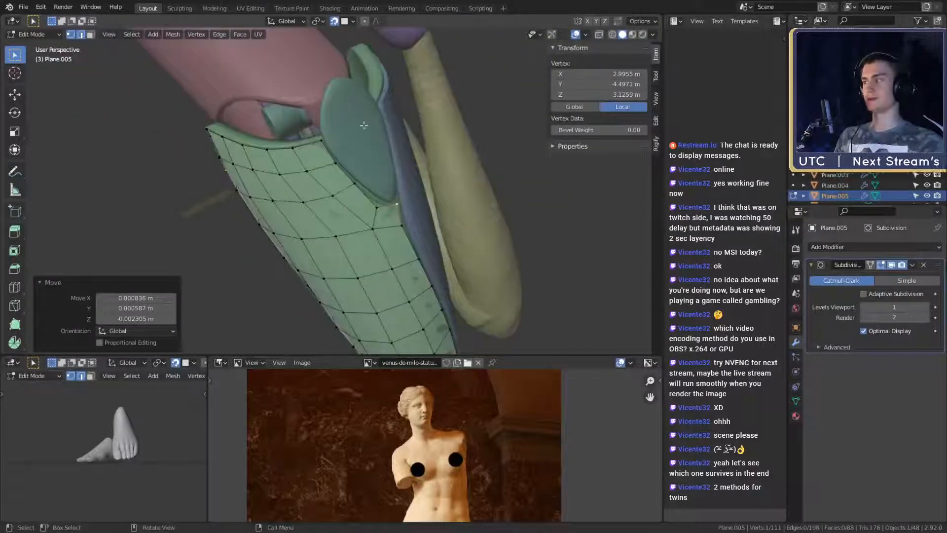
middle_click_drag(364, 125, 444, 173)
left_click(425, 169)
key("g")
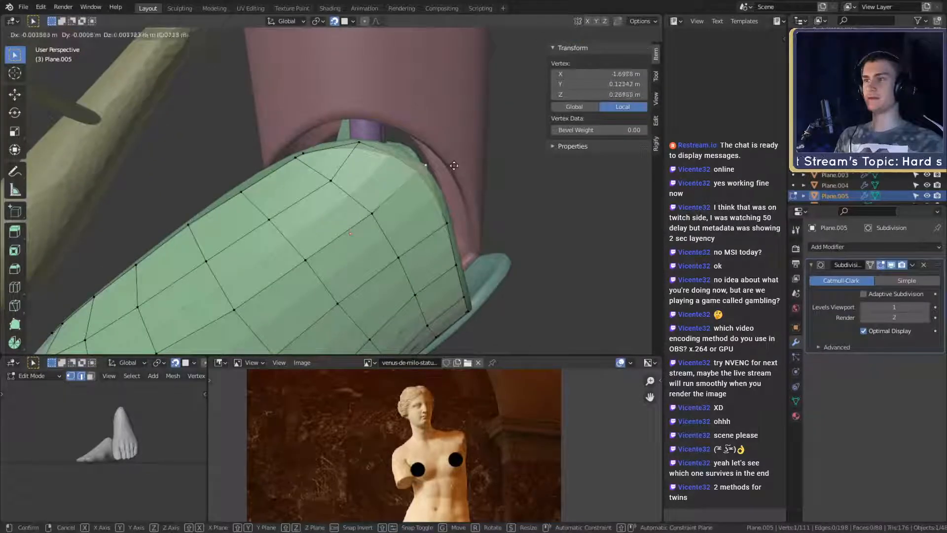
left_click(453, 167)
middle_click_drag(453, 167, 458, 190)
left_click(398, 166)
key("g")
left_click(426, 143)
left_click(315, 202)
key("g")
left_click(340, 199)
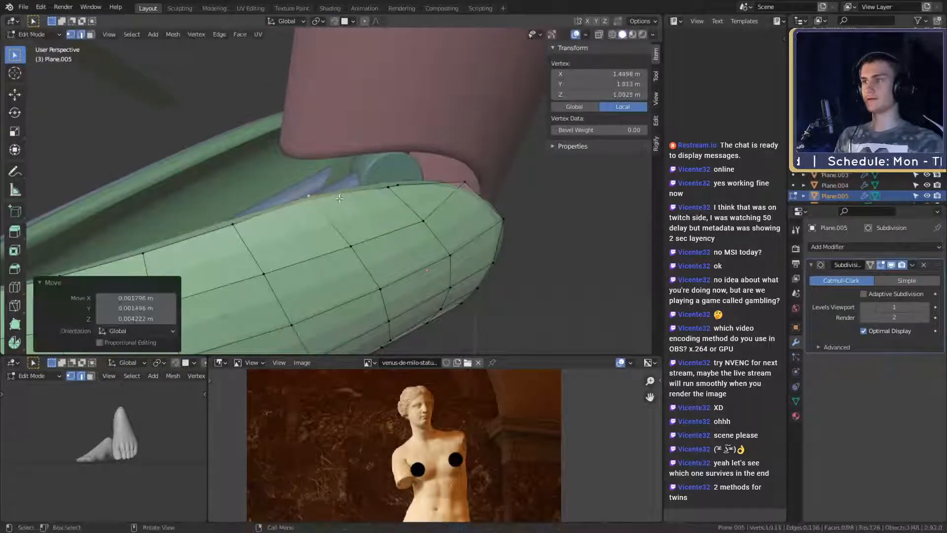
Step: Adjust two closely spaced rim vertices beside the elbow joint to even out the panel's edge
left_click(388, 189)
key("g")
left_click(403, 193)
left_click(403, 190)
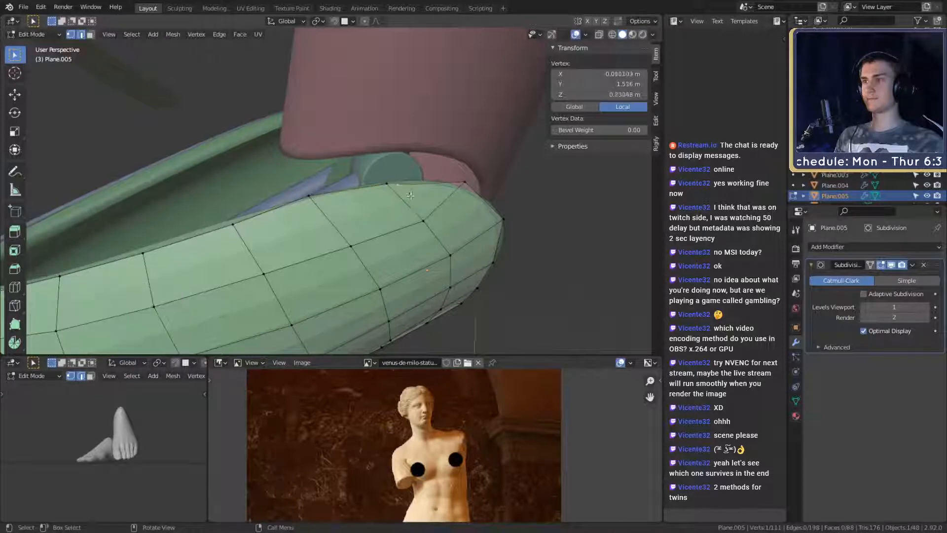
key("g")
left_click(410, 192)
Step: Move two more vertices along the panel's long opening edge to straighten its curve
middle_click_drag(411, 193, 399, 200)
left_click(430, 155, "shift")
middle_click_drag(430, 155, 386, 209)
key("g")
left_click(415, 195)
left_click(360, 186)
key("g")
left_click(389, 198)
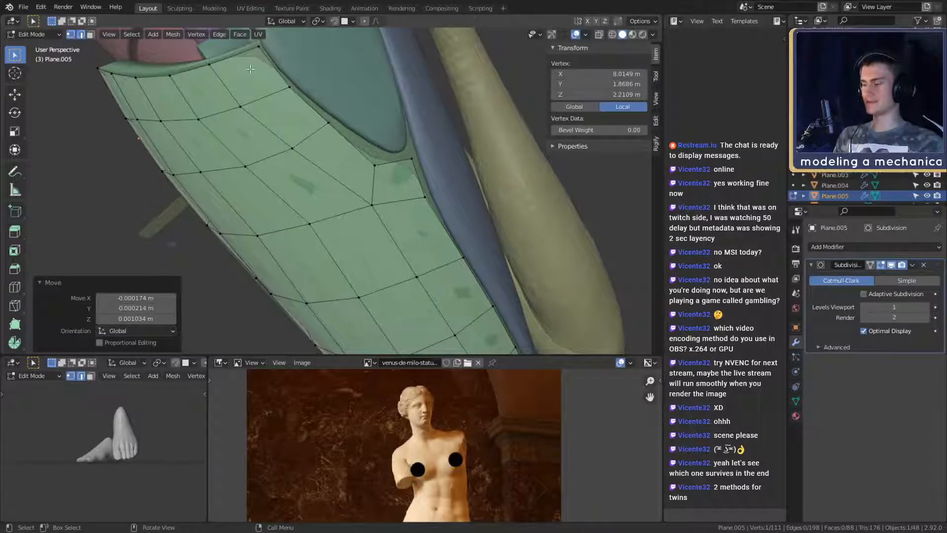
Step: Move the interior vertex below the elbow pad's tip to even out the surrounding faces
middle_click_drag(250, 69, 338, 155)
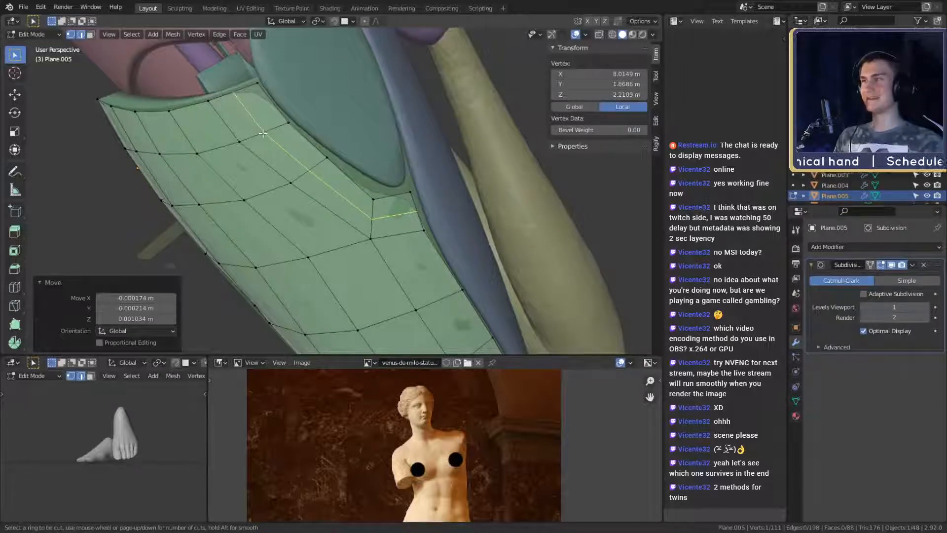
middle_click_drag(298, 137, 363, 172)
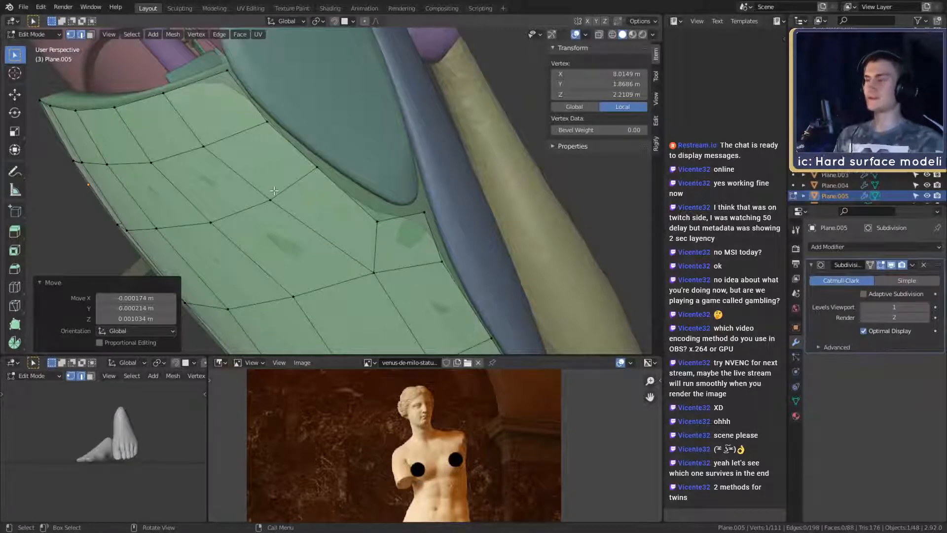
middle_click_drag(271, 159, 377, 209)
scroll(345, 160, "up", 2)
scroll(381, 183, "down", 4)
scroll(384, 199, "up", 2)
left_click(363, 248)
middle_click_drag(366, 247, 410, 200)
key("g")
left_click(419, 234)
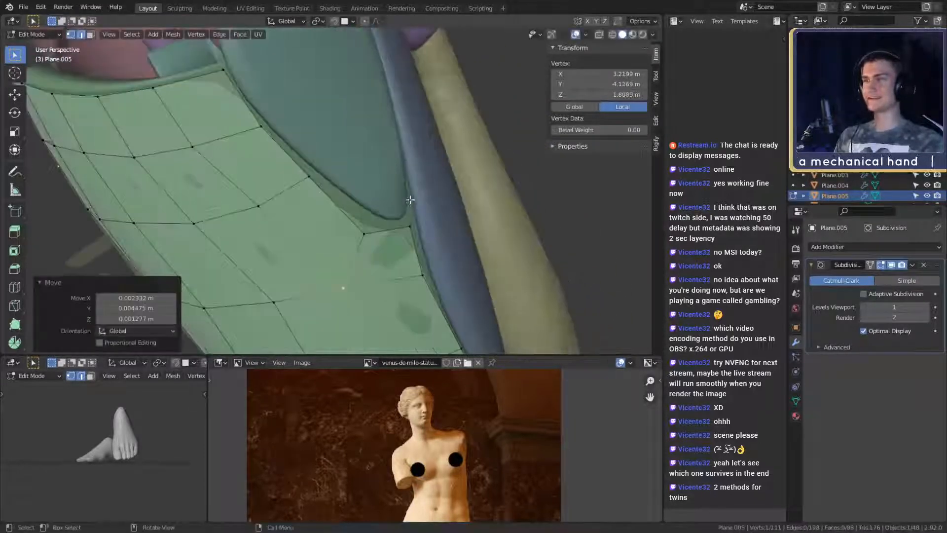
Step: Add one loop cut along the panel edge beside the elbow pad and slide it close to the border
key("ctrl+r")
left_click(211, 88)
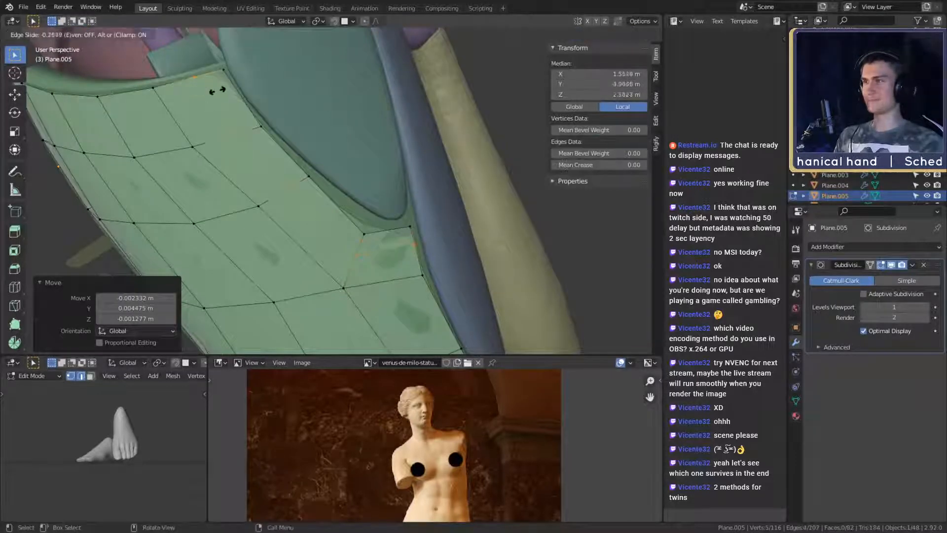
left_click(236, 101)
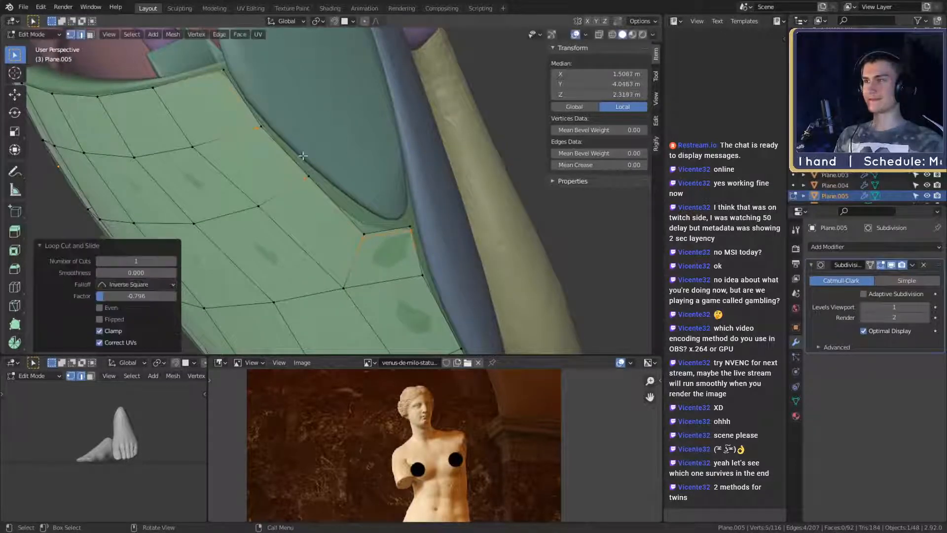
Step: Examine the subdivided panel edge around the elbow pad in Object Mode and Edit Mode
middle_click_drag(235, 101, 396, 207)
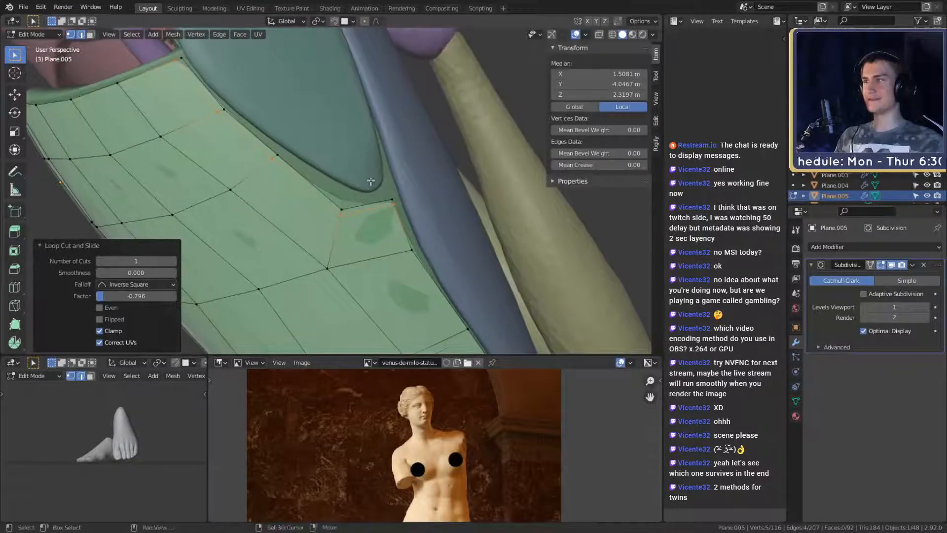
mouse_move(364, 161)
middle_mouse_down()
mouse_move(422, 163)
mouse_move(399, 181)
mouse_move(392, 173)
mouse_move(387, 191)
mouse_move(359, 194)
mouse_move(370, 163)
middle_mouse_up()
scroll(422, 163, "down", 4)
scroll(400, 182, "up", 4)
scroll(399, 182, "down", 5)
key("Tab")
scroll(392, 172, "up", 4)
key("Tab")
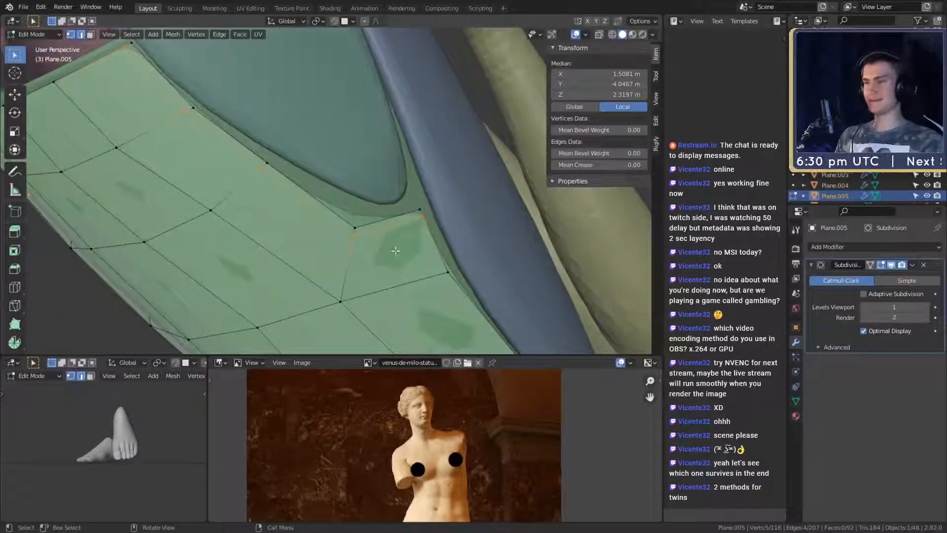
scroll(398, 245, "down", 6)
middle_click_drag(399, 245, 352, 198)
scroll(380, 212, "up", 5)
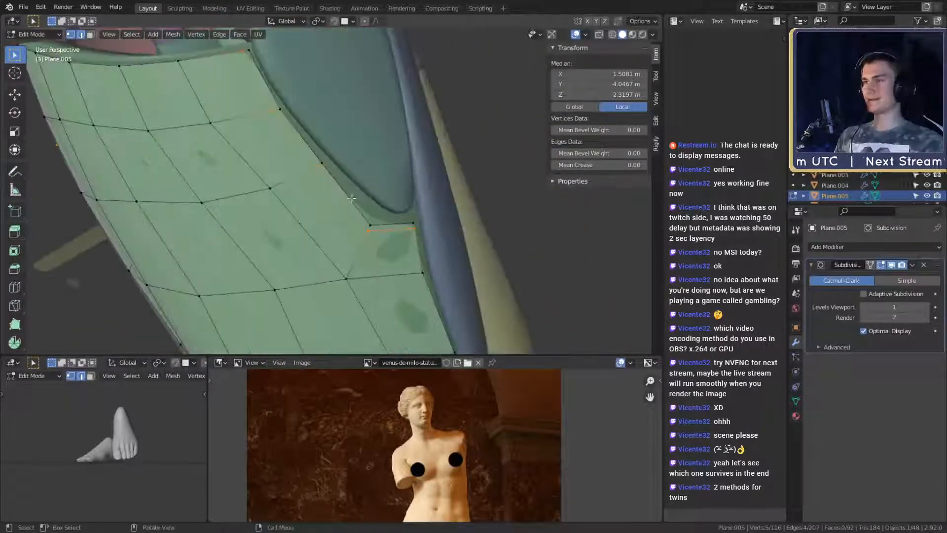
Step: Slide the three middle vertices of the new edge loop beside the elbow pad inward, away from the border
left_click(366, 227)
key("shift+v")
left_click(401, 255)
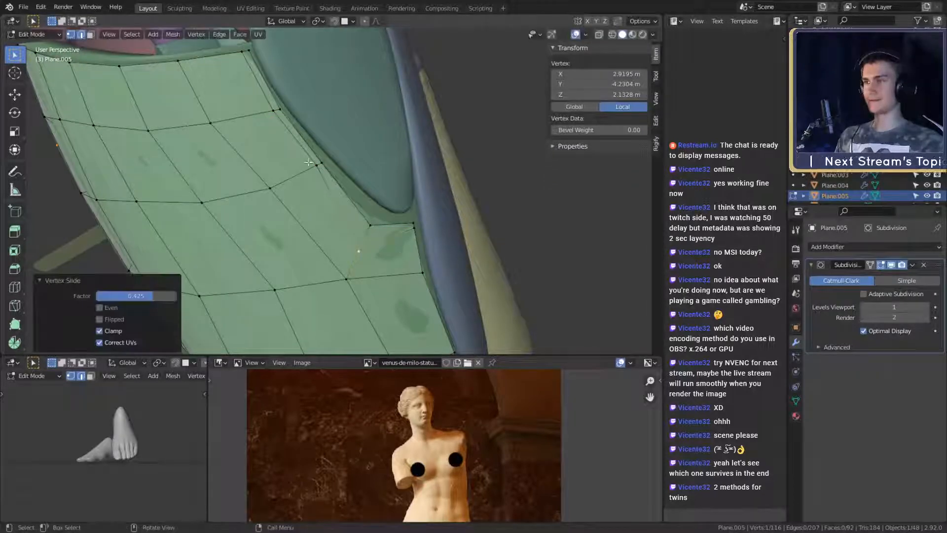
left_click(318, 166)
key("shift+v")
left_click(340, 189)
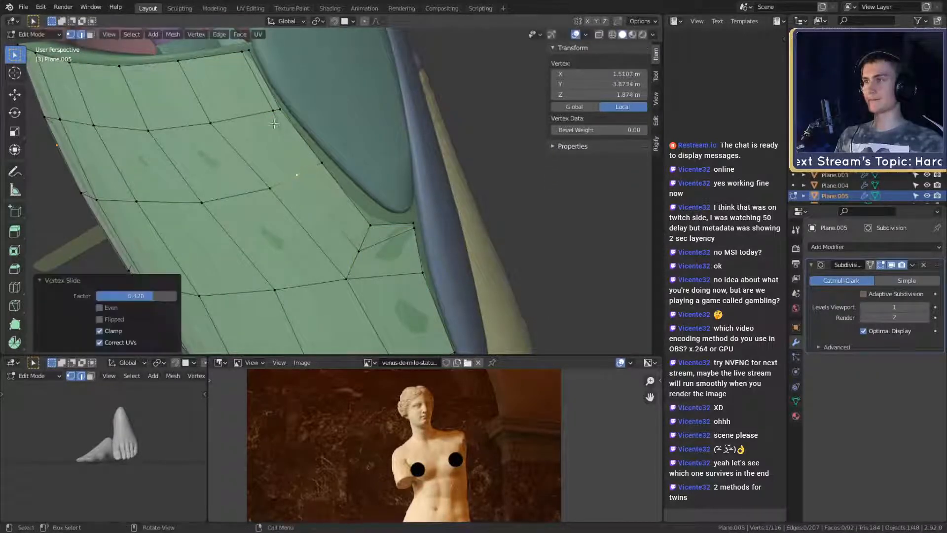
left_click(273, 110)
key("shift+v")
left_click(324, 160)
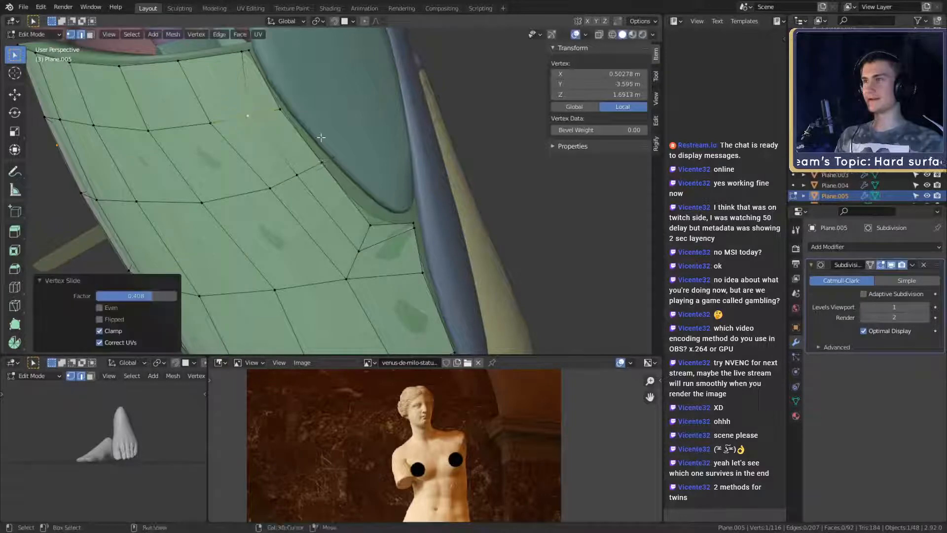
Step: Inspect the smoothed elbow-pad edge and the opposite side of the panel around its long opening
middle_click_drag(324, 160, 391, 196)
scroll(368, 194, "down", 6)
key("Tab")
scroll(422, 190, "up", 3)
scroll(316, 213, "up", 2)
scroll(392, 197, "down", 5)
middle_click_drag(330, 143, 248, 201)
scroll(386, 206, "up", 3)
key("Tab")
left_click(482, 206)
scroll(444, 197, "down", 2)
scroll(316, 197, "up", 3)
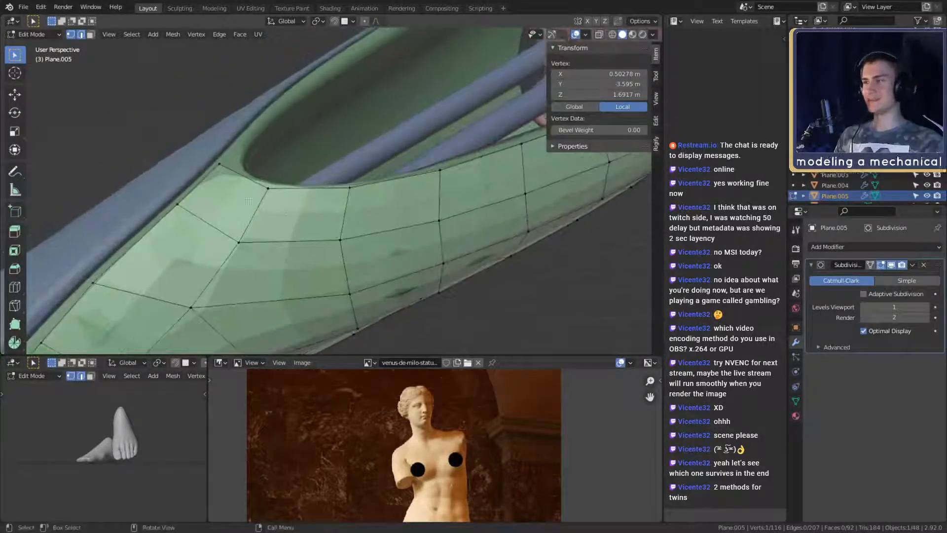
Step: Add a loop cut along the panel's long border beside the blue part and slide it close to that border
left_click(246, 191)
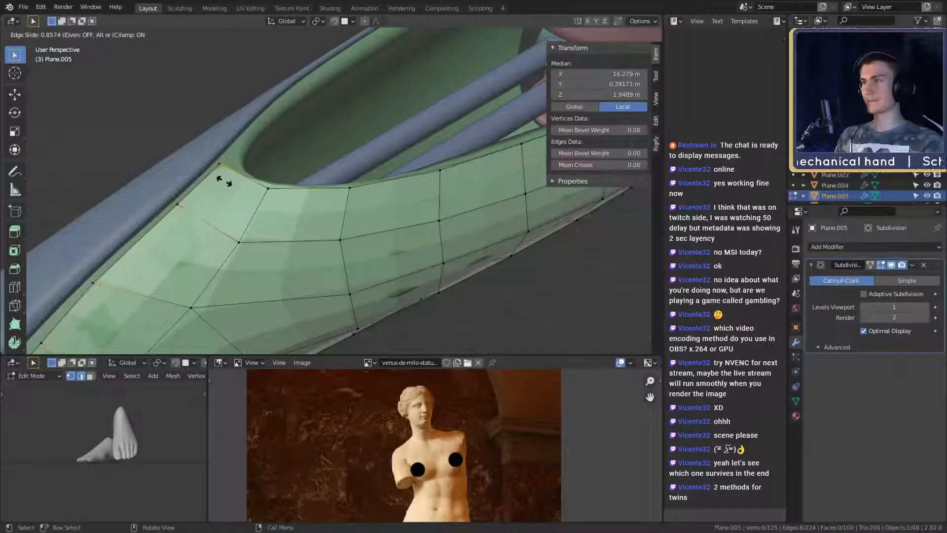
left_click(224, 181)
middle_click_drag(225, 181, 373, 159)
Step: Slide the first three vertices of the new border loop inward, starting next to the opening
left_click(413, 104)
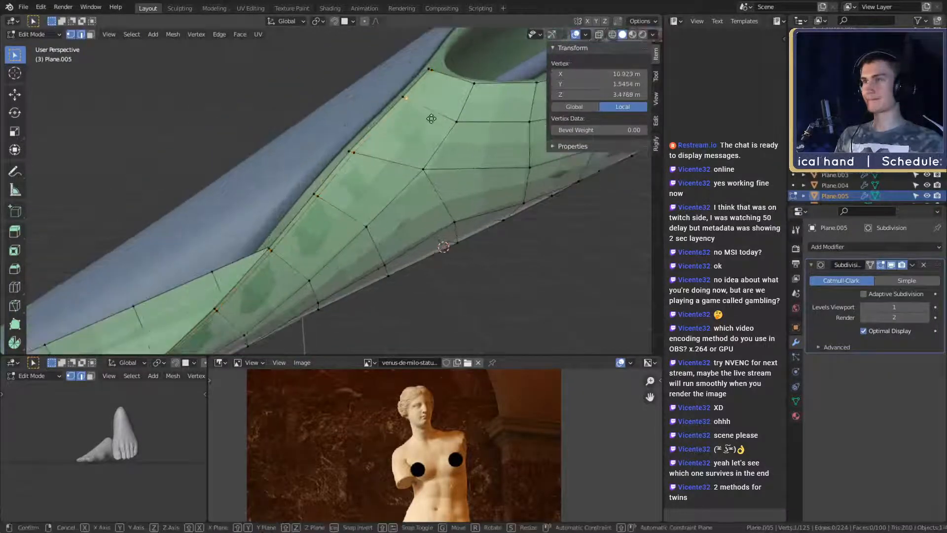
key("g")
key("g")
left_click(451, 133)
left_click(357, 156)
key("g")
key("g")
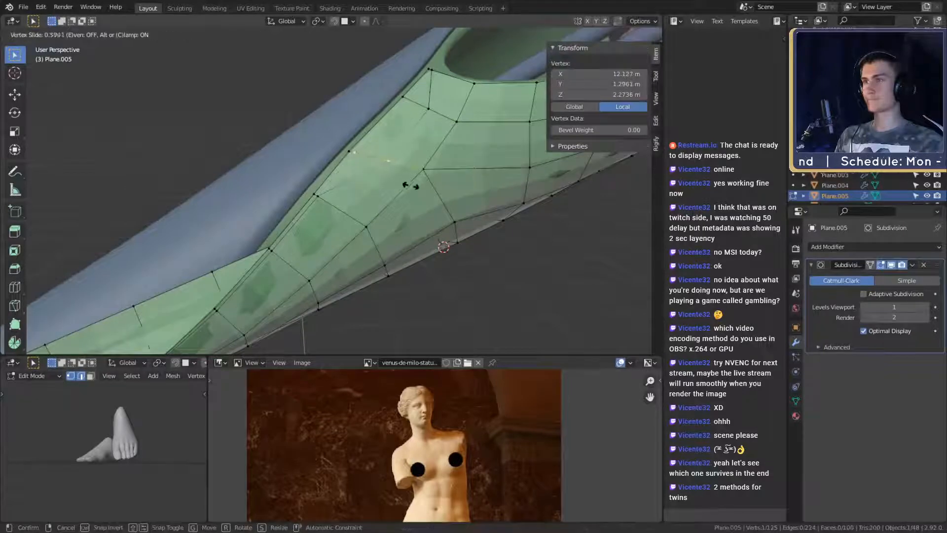
left_click(412, 186)
middle_click_drag(357, 234, 447, 150, "shift")
left_click(396, 128)
key("g")
key("g")
left_click(441, 166)
Step: Slide the next two border-loop vertices inward along the middle of the panel
left_click(359, 106)
middle_click_drag(360, 105, 365, 160, "shift")
key("g")
key("g")
left_click(423, 155)
left_click(348, 114)
key("g")
key("g")
left_click(384, 148)
Step: Slide the last two border-loop vertices inward near the wrist end of the panel
middle_click_drag(300, 217, 390, 148, "shift")
left_click(324, 131)
key("g")
key("g")
left_click(350, 154)
left_click(298, 169)
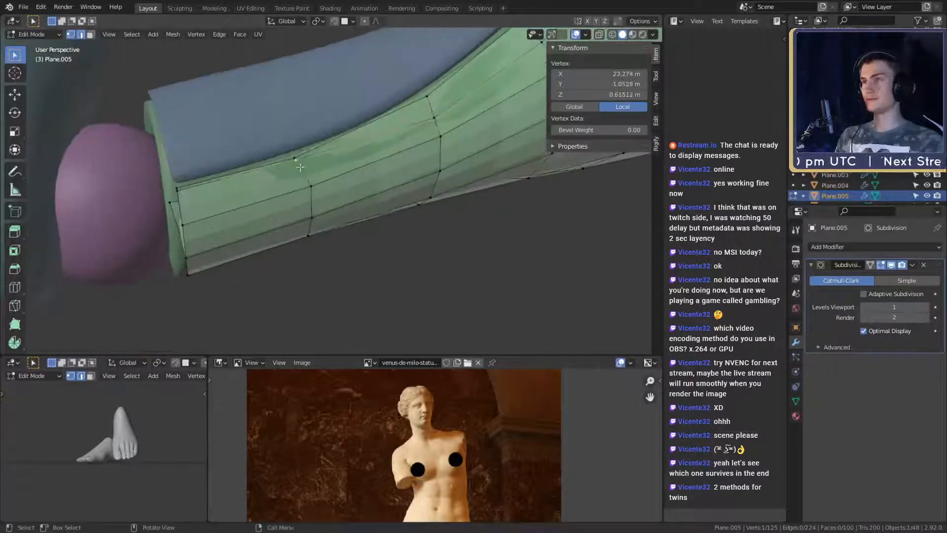
key("g")
key("g")
left_click(325, 185)
Step: Switch the panel to Object Mode and set its Subdivision modifier's viewport level to 2
middle_click_drag(326, 185, 320, 217)
key("Tab")
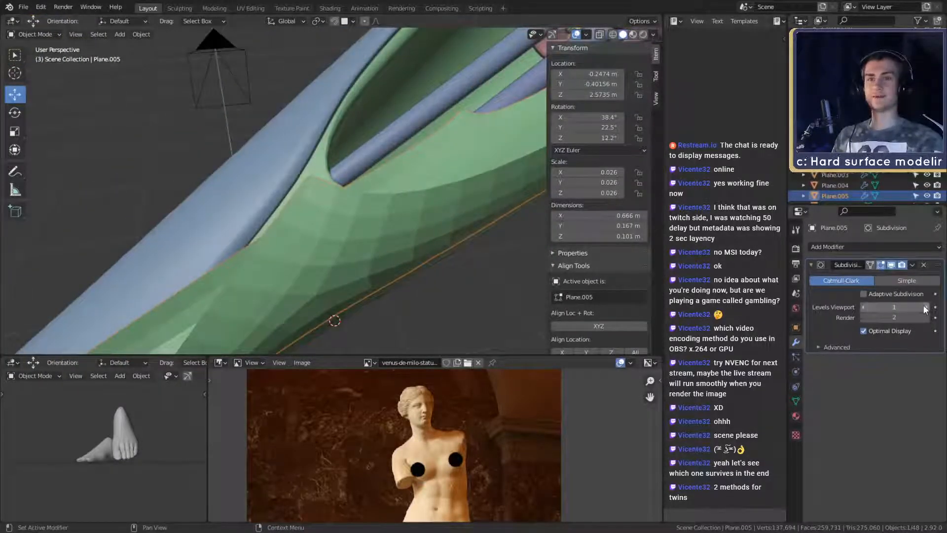
middle_click_drag(371, 249, 402, 177)
middle_click_drag(434, 213, 400, 170)
scroll(344, 217, "down", 3)
scroll(363, 209, "up", 3)
scroll(359, 198, "up", 1)
key("Tab")
key("Tab")
Step: Apply Shade Smooth to the green forearm panel and check its surface
scroll(340, 181, "down", 7)
scroll(341, 182, "up", 2)
right_click(340, 181)
left_click(321, 181)
scroll(360, 179, "up", 4)
scroll(342, 200, "down", 3)
scroll(400, 169, "up", 2)
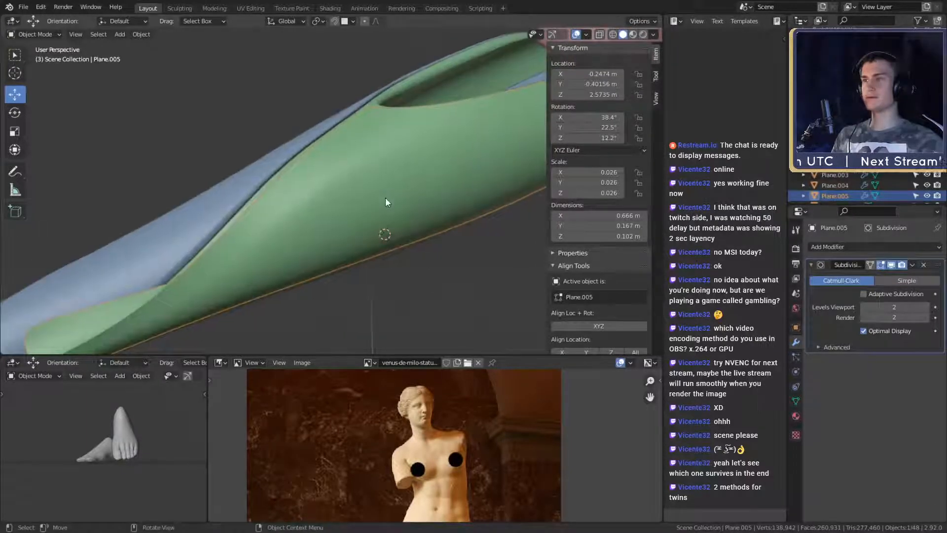
Step: In Edit Mode, shift two interior vertices below the opening away from the border to even out the panel's quads
key("Tab")
scroll(377, 203, "up", 3)
middle_click_drag(375, 203, 386, 184)
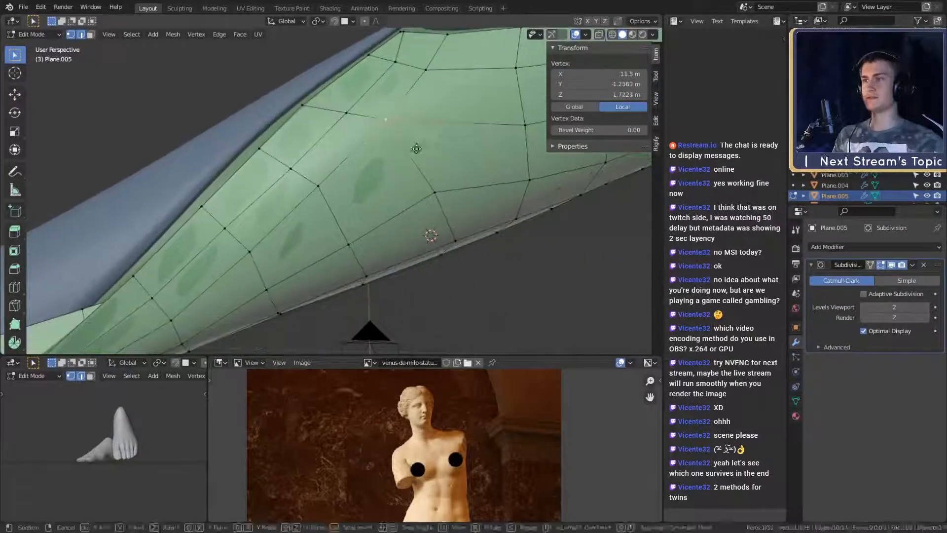
key("g")
left_click(428, 164)
left_click(347, 199)
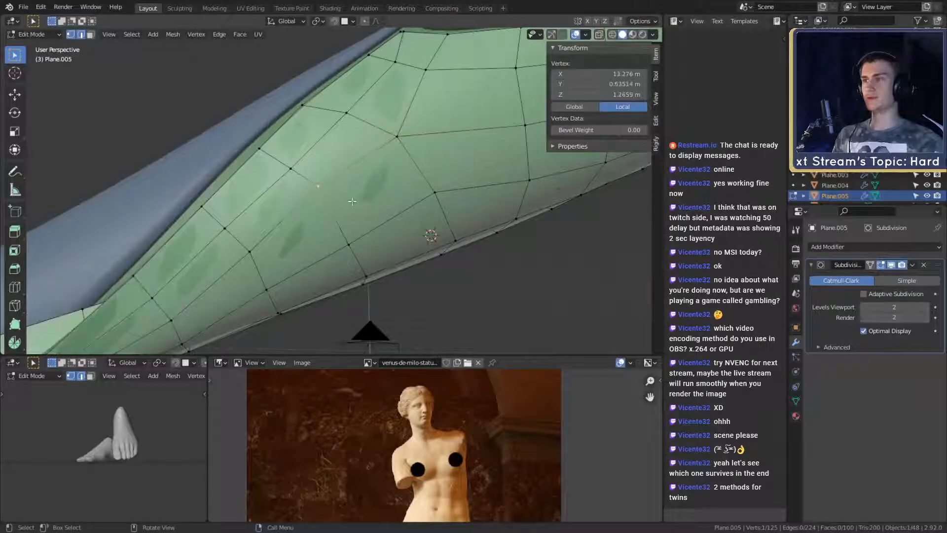
left_click(364, 227)
key("g")
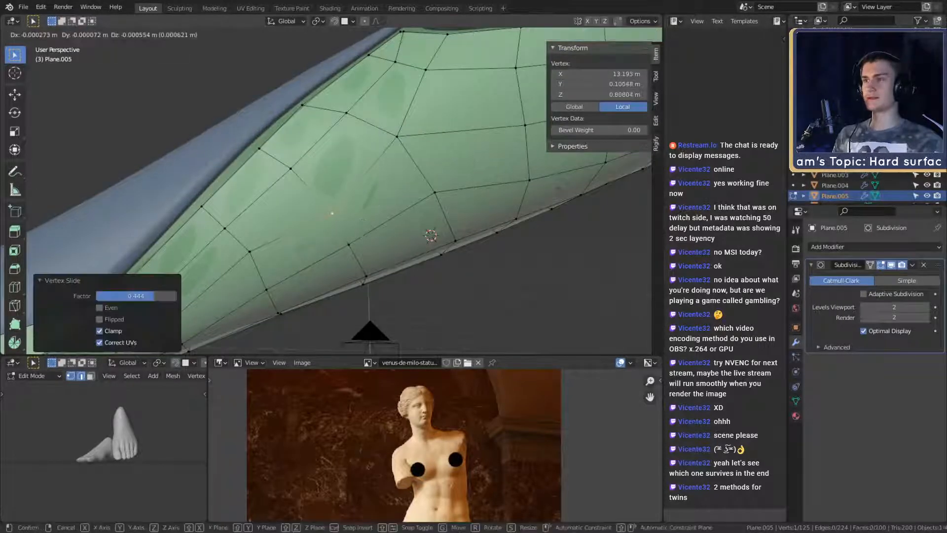
left_click(381, 191)
Step: Slide an interior vertex midway along the green forearm panel slightly inward from the border toward the panel's middle
middle_click_drag(381, 191, 354, 163)
left_click(340, 177)
left_click(351, 184)
right_click(354, 152)
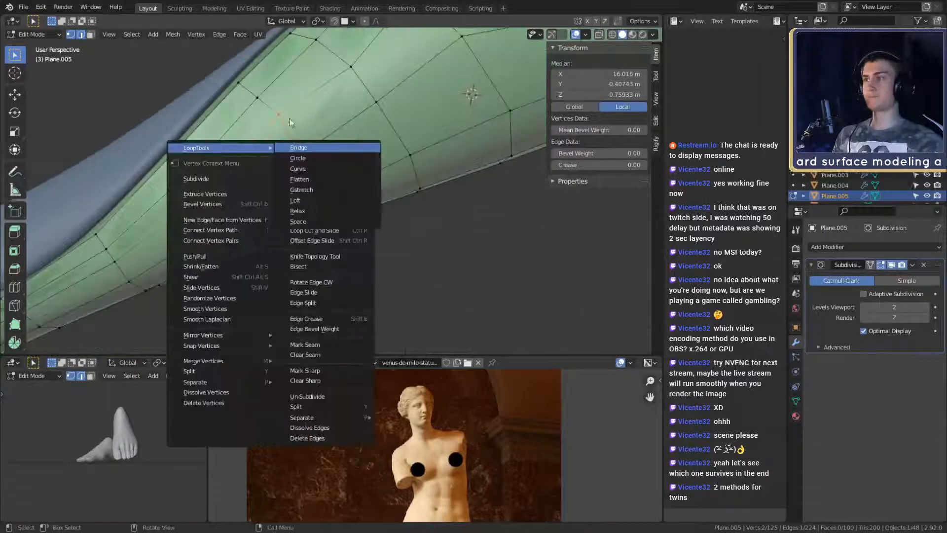
left_click(280, 115)
left_click(295, 123)
key("g")
key("g")
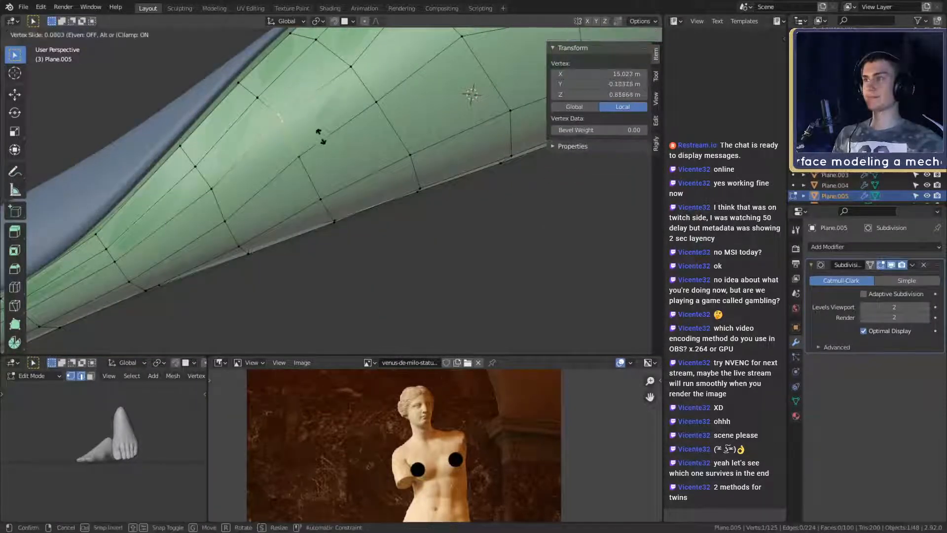
left_click(323, 142)
Step: Slide the next interior vertex toward the wrist slightly away from the border beside the blue panel
middle_click_drag(323, 141, 404, 106)
left_click(288, 161)
key("g")
key("g")
left_click(304, 166)
left_click(289, 165)
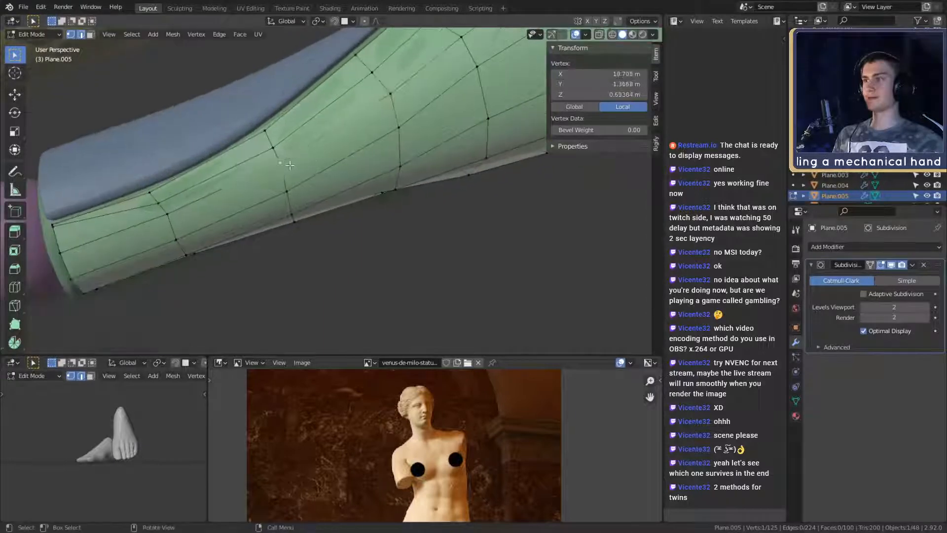
left_click(326, 176)
Step: Slide the last two interior-loop vertices at the wrist end slightly away from the blue panel to even out the quads
middle_click_drag(327, 176, 412, 173)
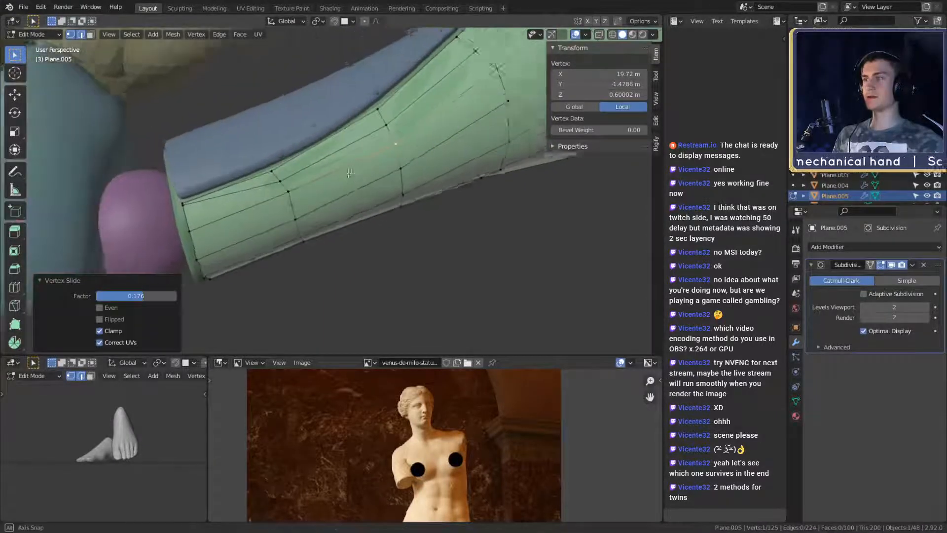
left_click(286, 180)
key("g")
key("g")
left_click(343, 197)
left_click(189, 221)
middle_click_drag(236, 221, 335, 193)
key("g")
left_click(281, 212)
Step: Check the panel's topology from several sides and slightly slide a vertex below the opening to even the edge flow
scroll(331, 200, "up", 1)
scroll(365, 190, "down", 4)
scroll(304, 217, "up", 2)
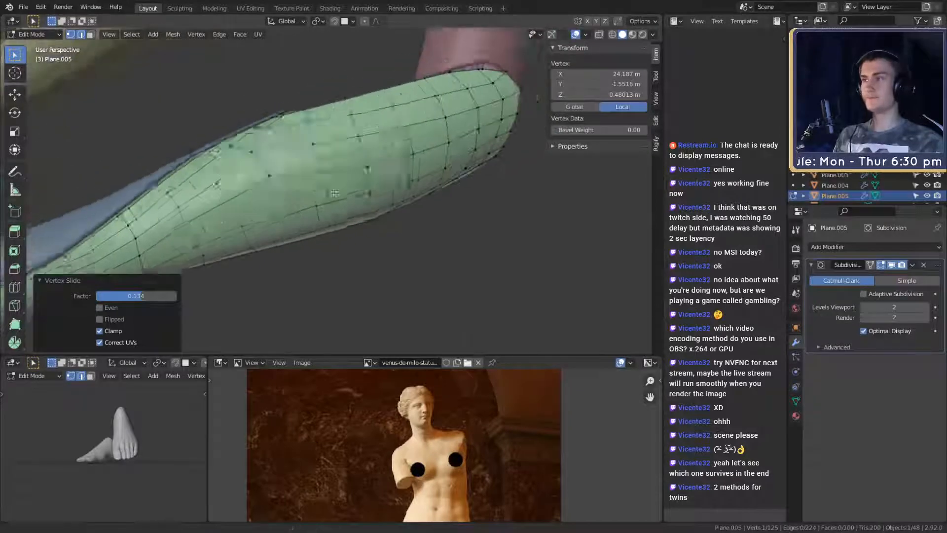
middle_click_drag(256, 225, 442, 184)
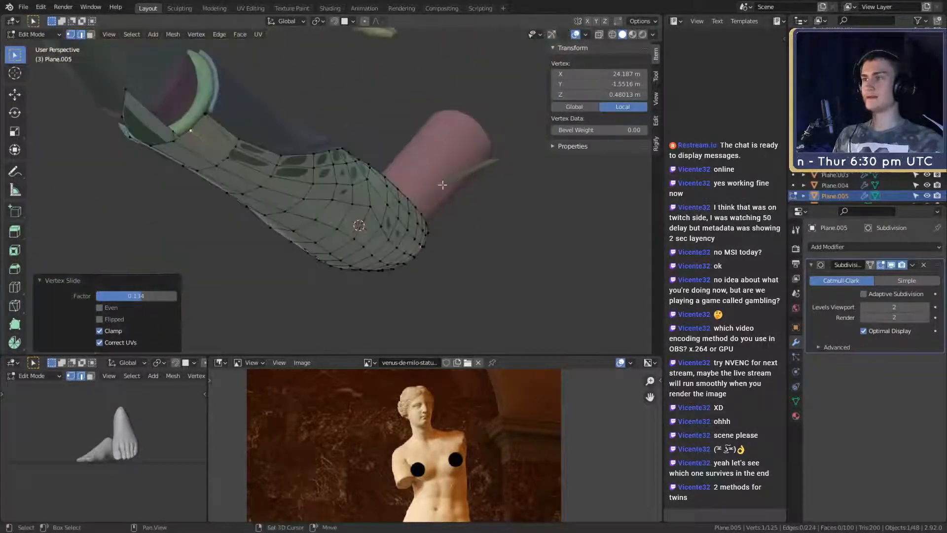
middle_click_drag(360, 190, 403, 149)
scroll(404, 149, "up", 2)
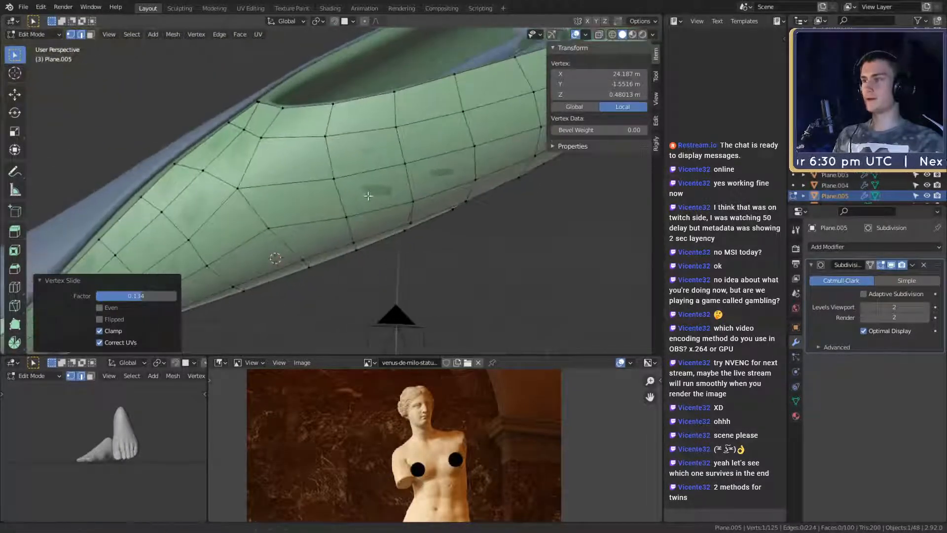
middle_click_drag(295, 240, 347, 143)
left_click(372, 192)
left_click(384, 203)
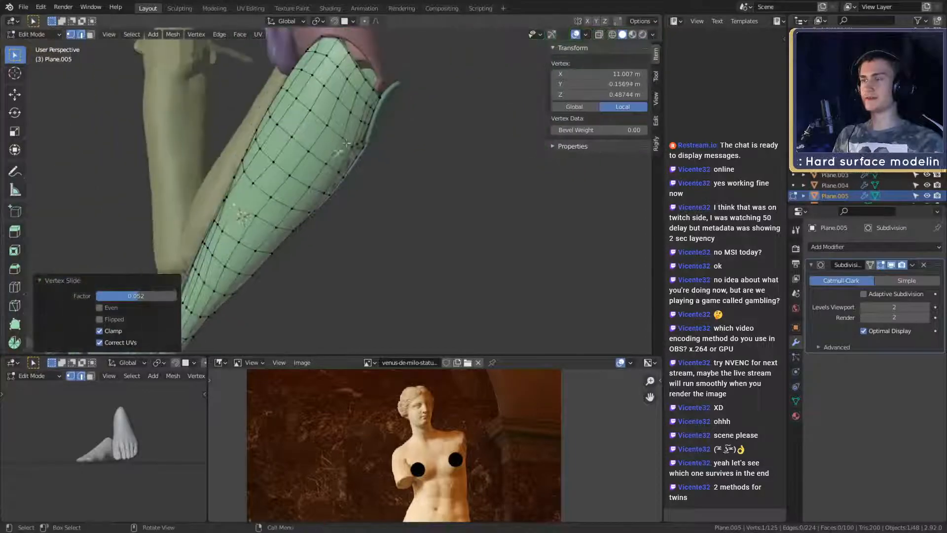
Step: Return the green panel to Object Mode and inspect its subdivided surface along the opening and the outer side
middle_click_drag(333, 223, 392, 242)
key("Tab")
scroll(392, 242, "up", 5)
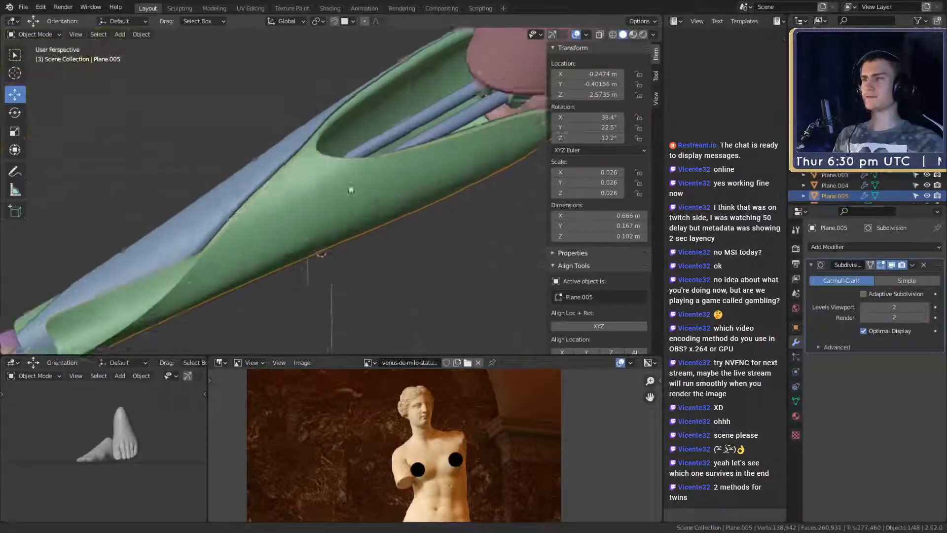
middle_click_drag(390, 188, 387, 154)
scroll(395, 190, "up", 3)
scroll(395, 190, "down", 6)
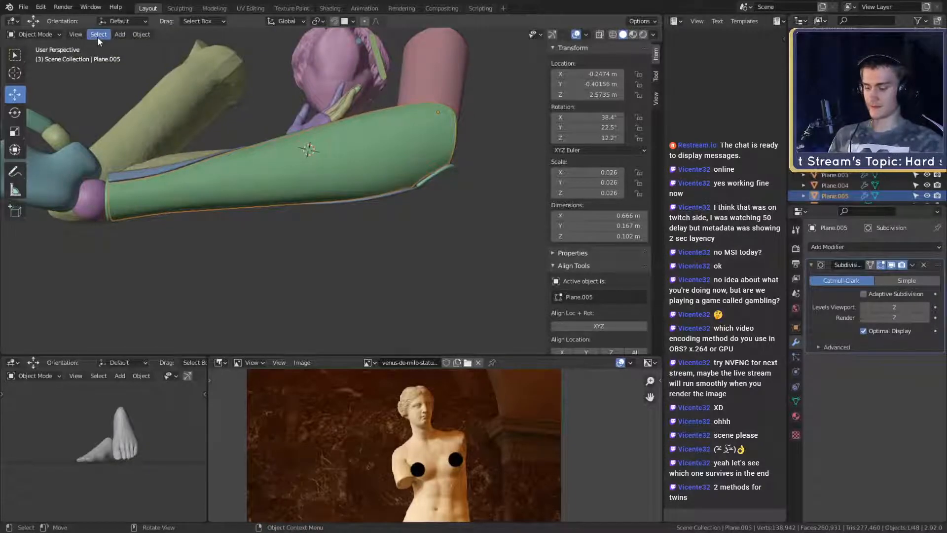
scroll(295, 187, "up", 3)
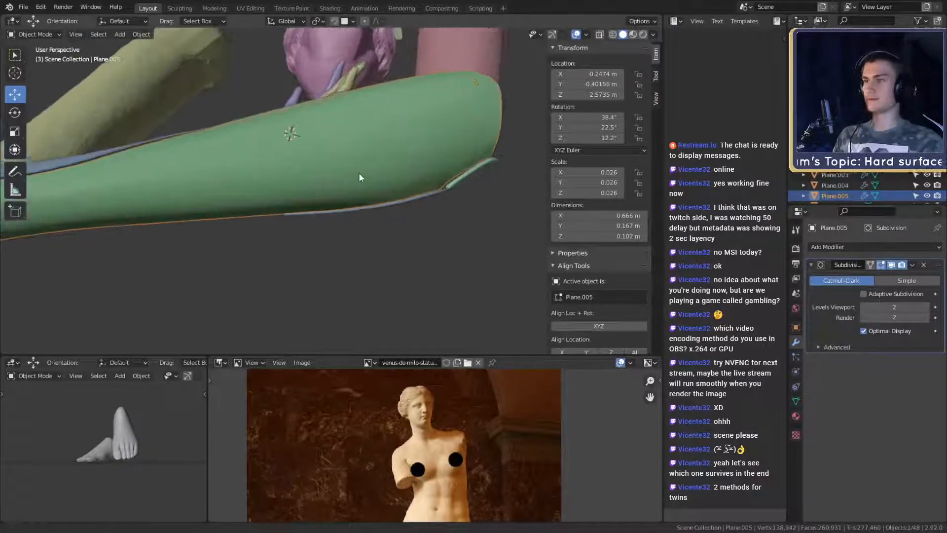
middle_click_drag(359, 173, 354, 244)
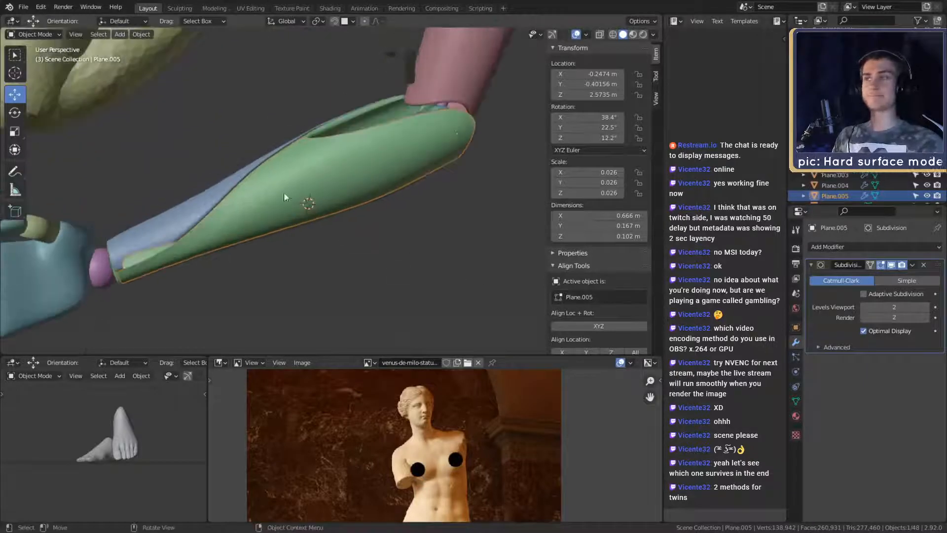
Step: Check the modifier stack of the neighbouring blue forearm panel and reselect the green panel
left_click(197, 199)
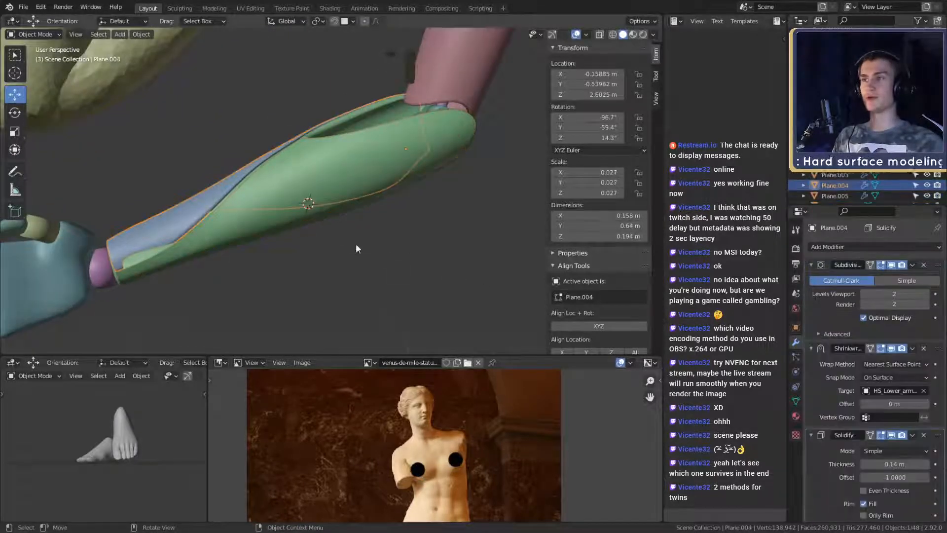
left_click(446, 147)
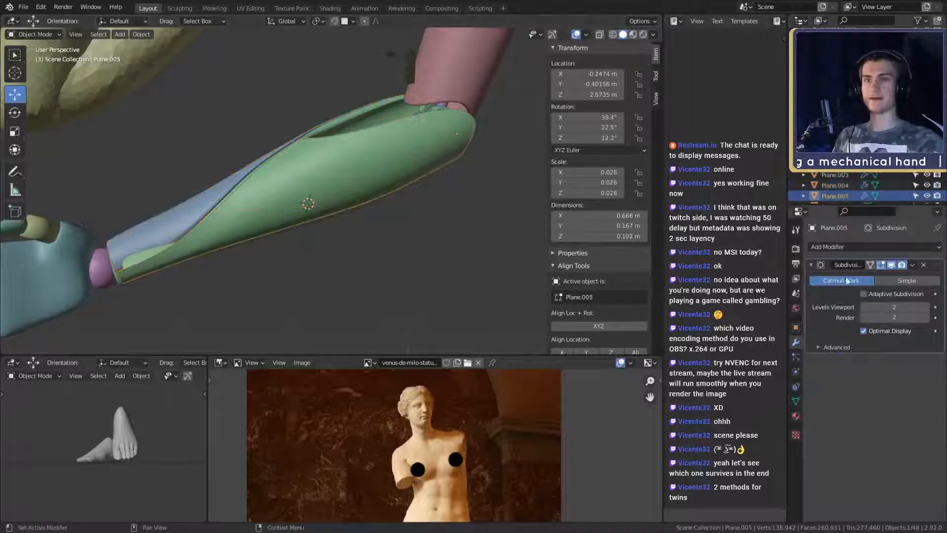
left_click(840, 246)
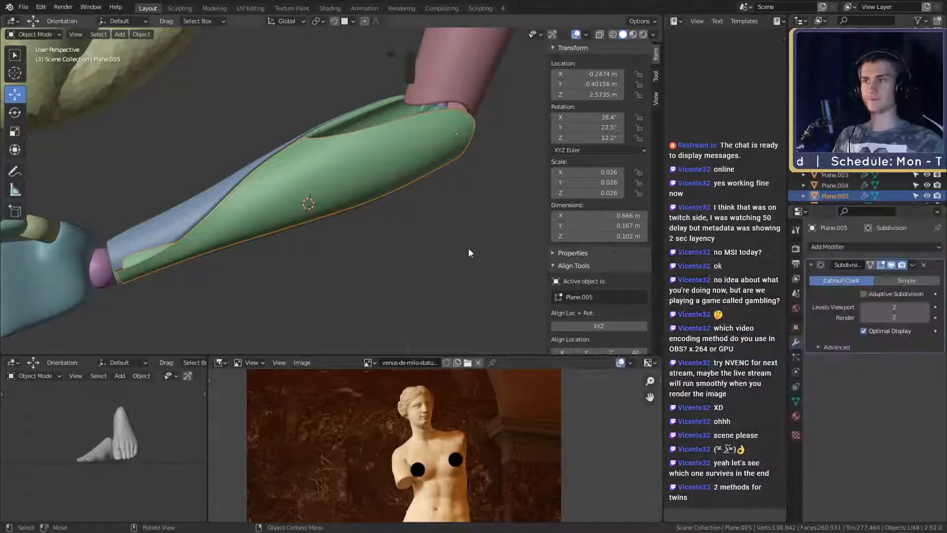
left_click(379, 175)
middle_click_drag(379, 175, 434, 210)
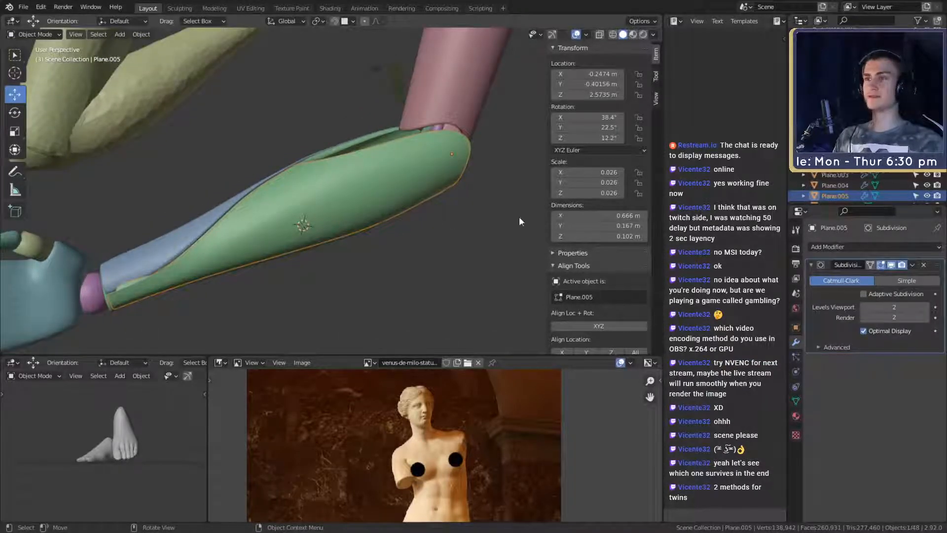
middle_click_drag(379, 236, 397, 225)
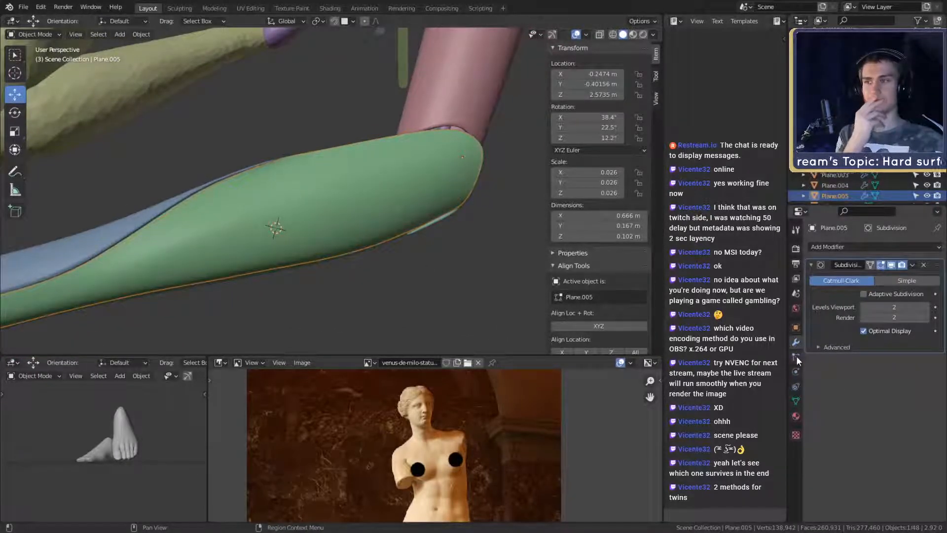
Step: Add a Shrinkwrap modifier to the green panel and pick the lower arm mesh as its target
left_click(835, 247)
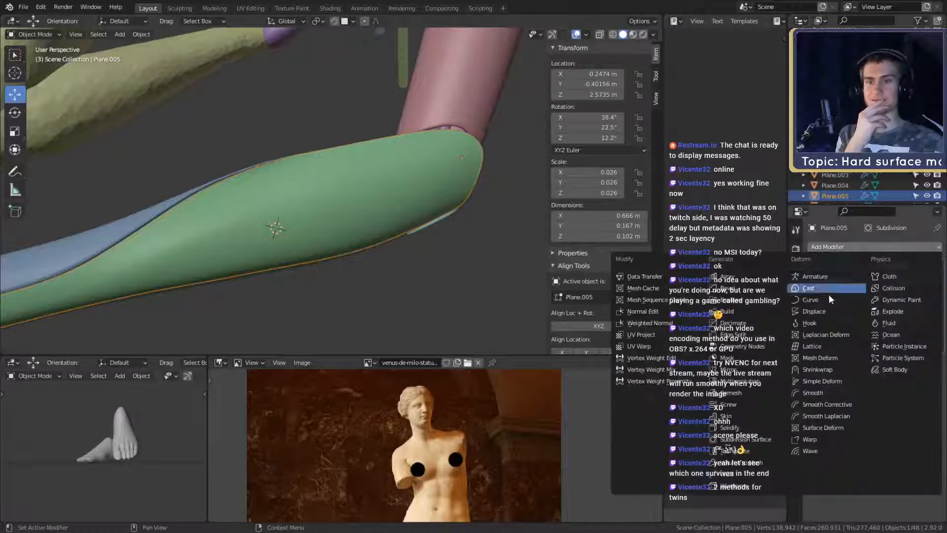
left_click(819, 375)
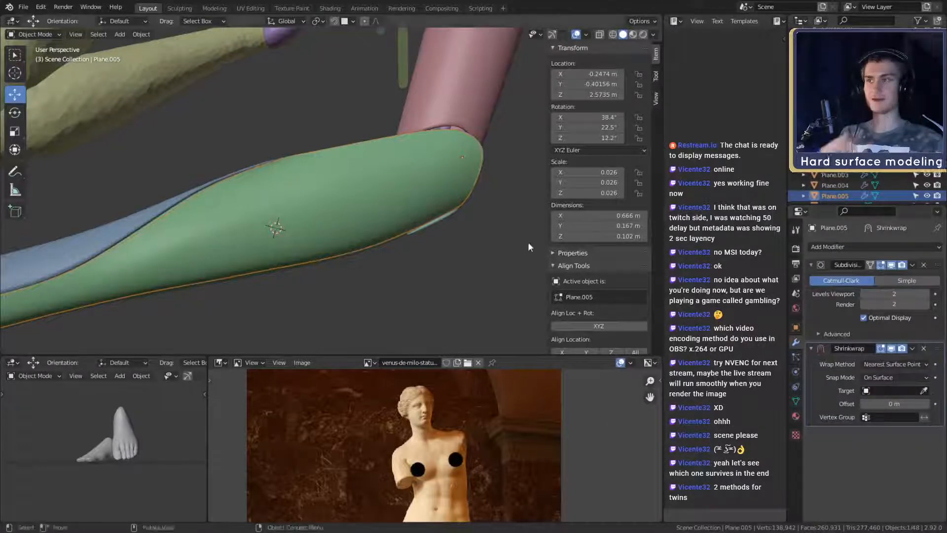
middle_click_drag(527, 242, 415, 276)
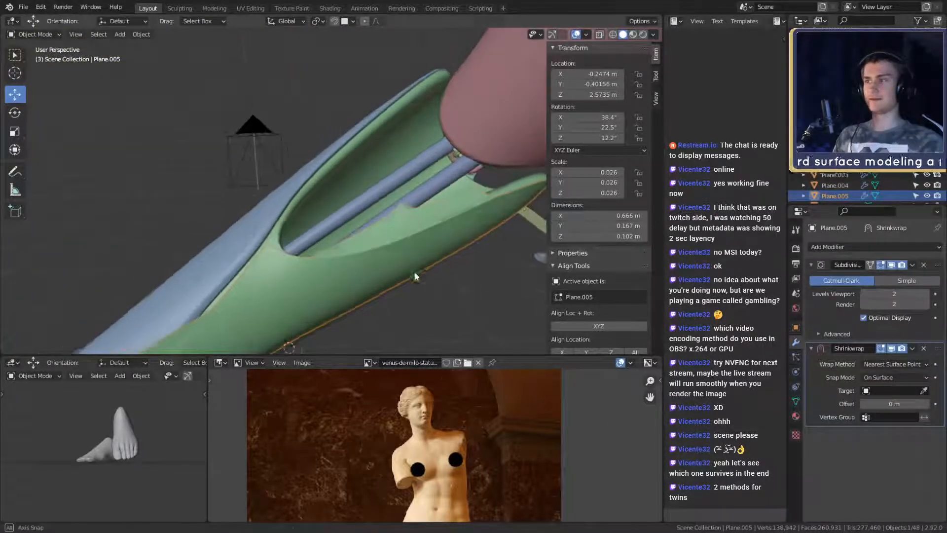
left_click(924, 391)
left_click(280, 233)
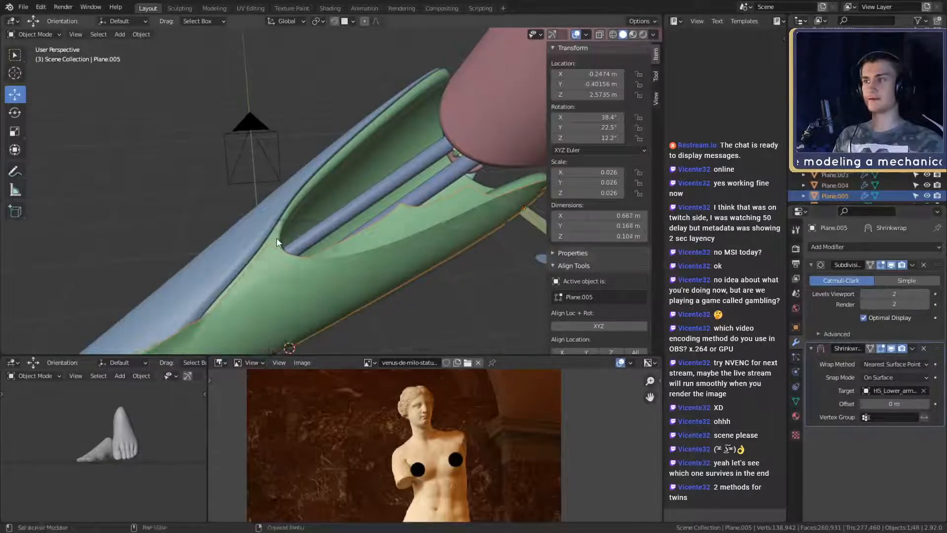
middle_click_drag(276, 237, 434, 239)
scroll(401, 235, "up", 3)
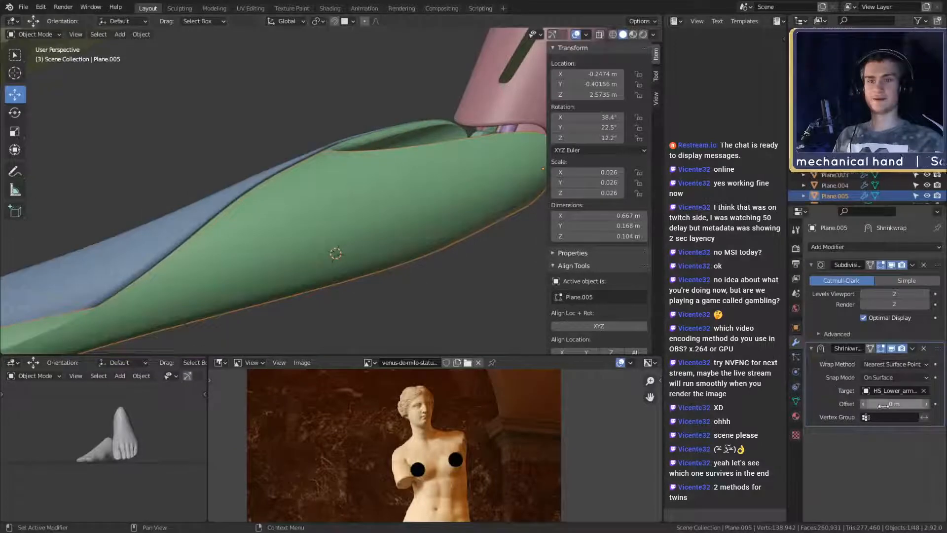
Step: Add a Solidify modifier to the green panel and set its thickness to 0.14 m
left_click(838, 246)
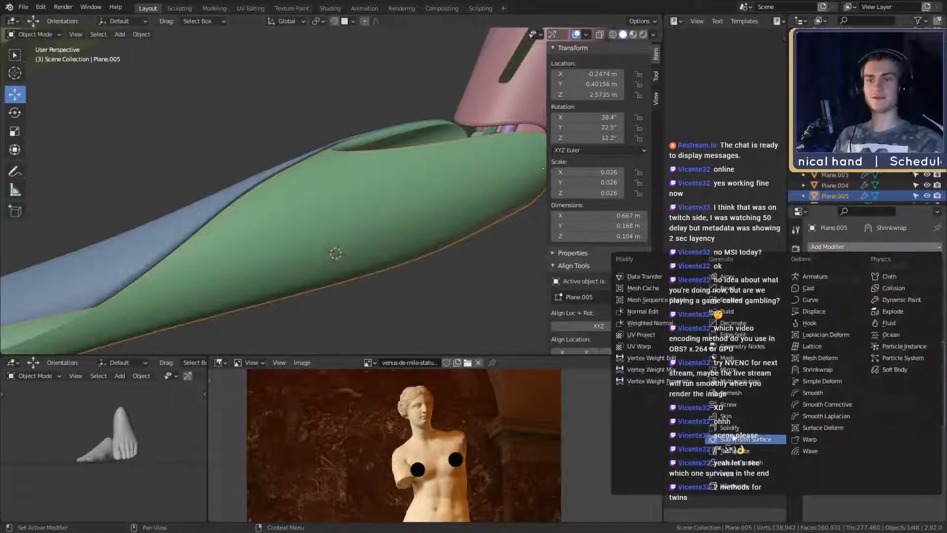
left_click(731, 429)
scroll(328, 248, "down", 3)
middle_click_drag(328, 248, 348, 271)
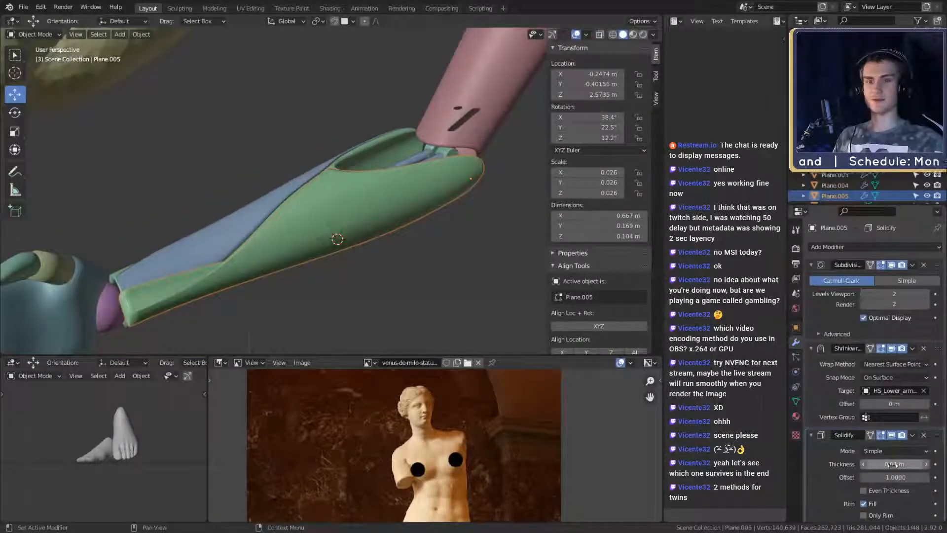
left_click(417, 209)
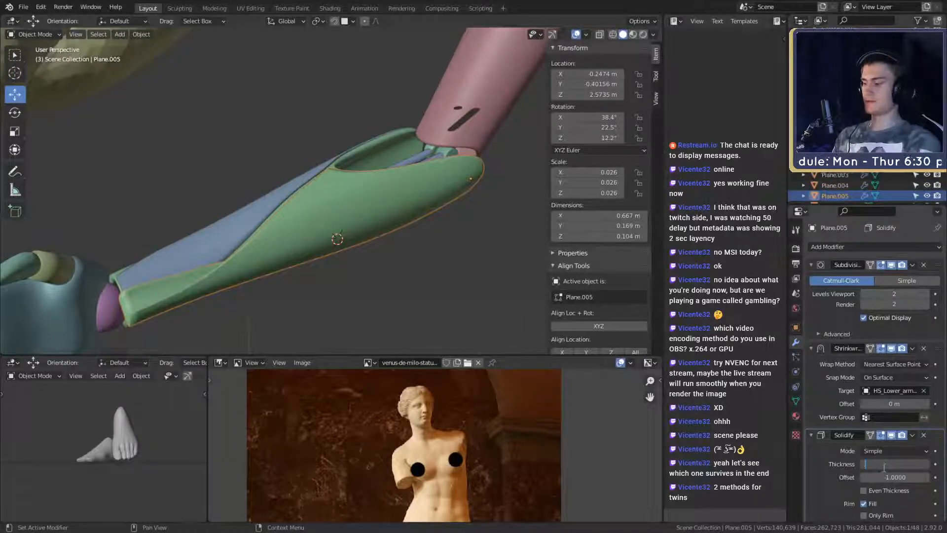
scroll(448, 265, "up", 3)
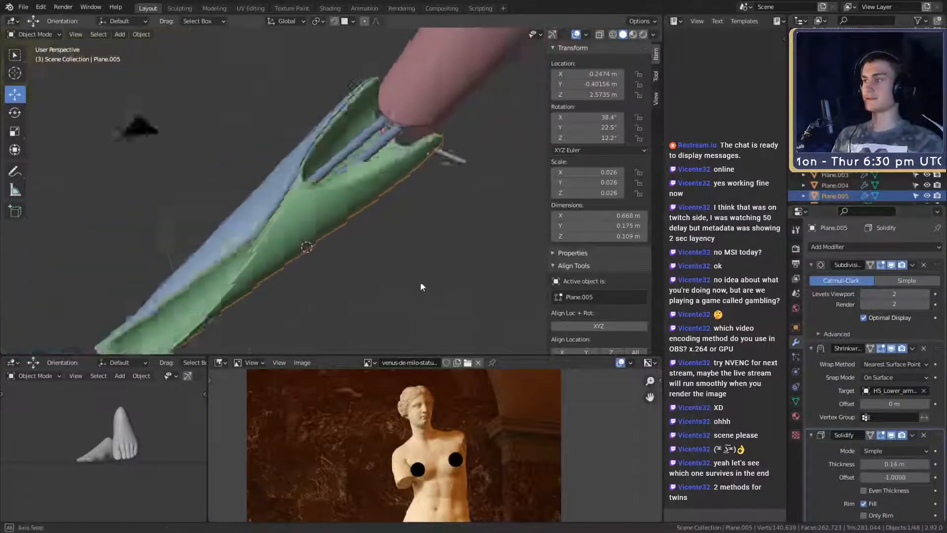
middle_click_drag(420, 281, 399, 232)
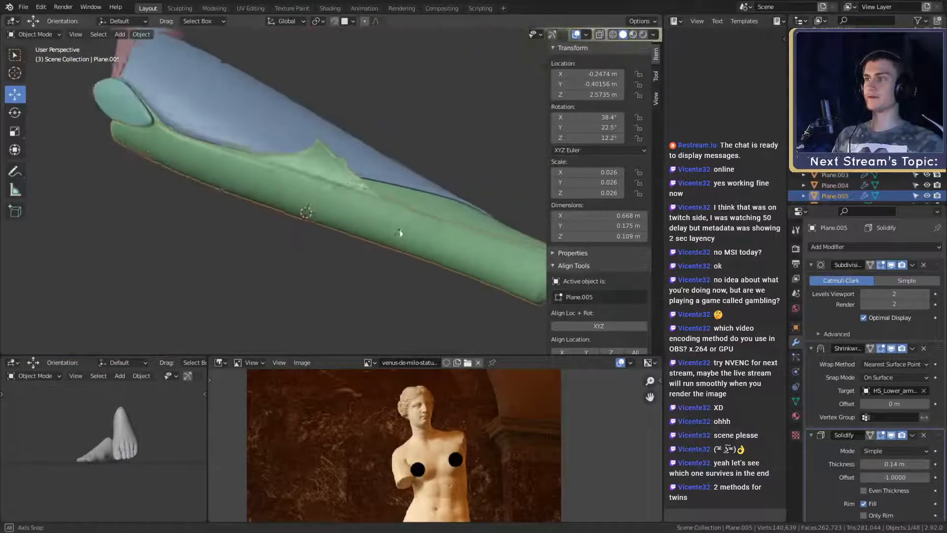
Step: Turn off the In Front viewport display option for the green forearm panel
left_click(434, 169)
scroll(434, 169, "down", 2)
middle_click_drag(434, 169, 461, 184)
left_click(316, 186)
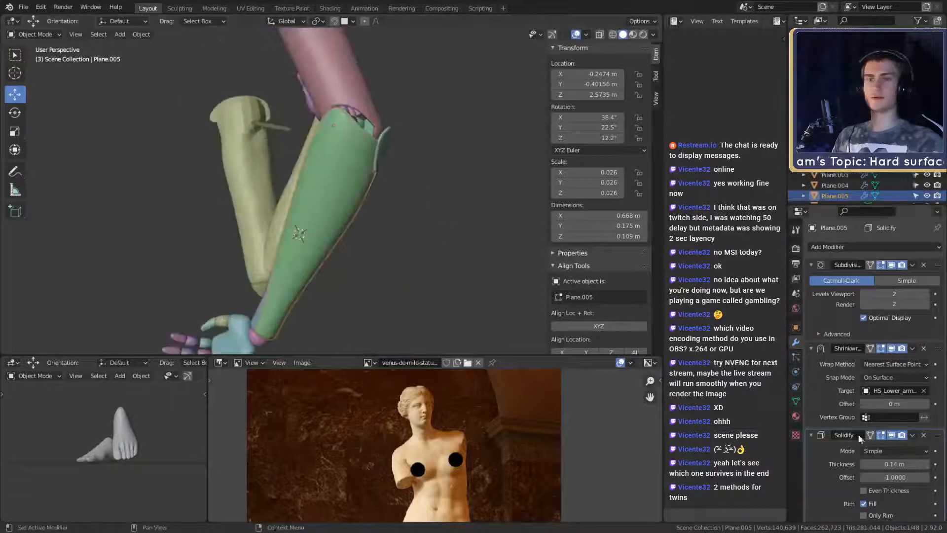
left_click(797, 329)
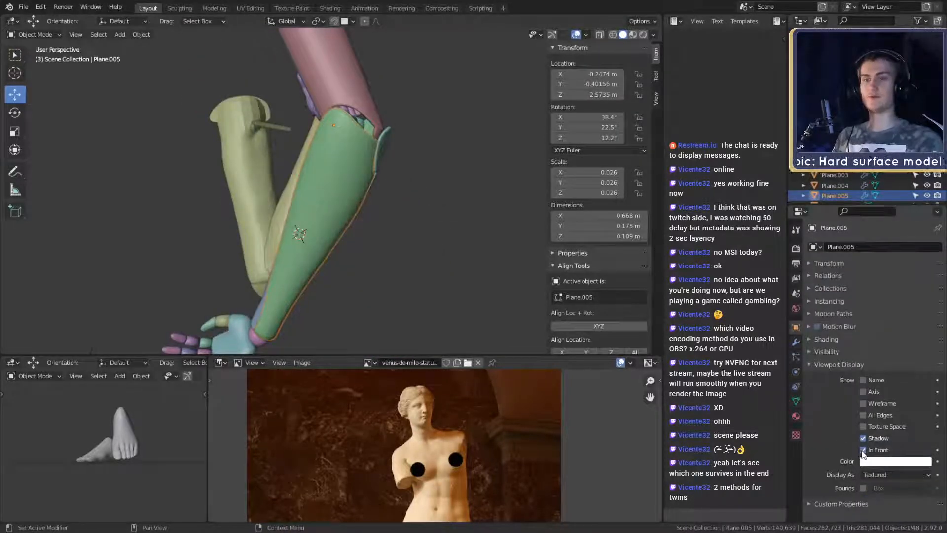
Step: Deselect the panel and examine how the thickened forearm shells fit together around the wrist end
middle_click_drag(298, 211, 235, 174)
scroll(395, 203, "up", 4)
scroll(373, 198, "up", 2)
scroll(373, 197, "up", 1)
scroll(373, 198, "down", 5)
left_click(413, 271)
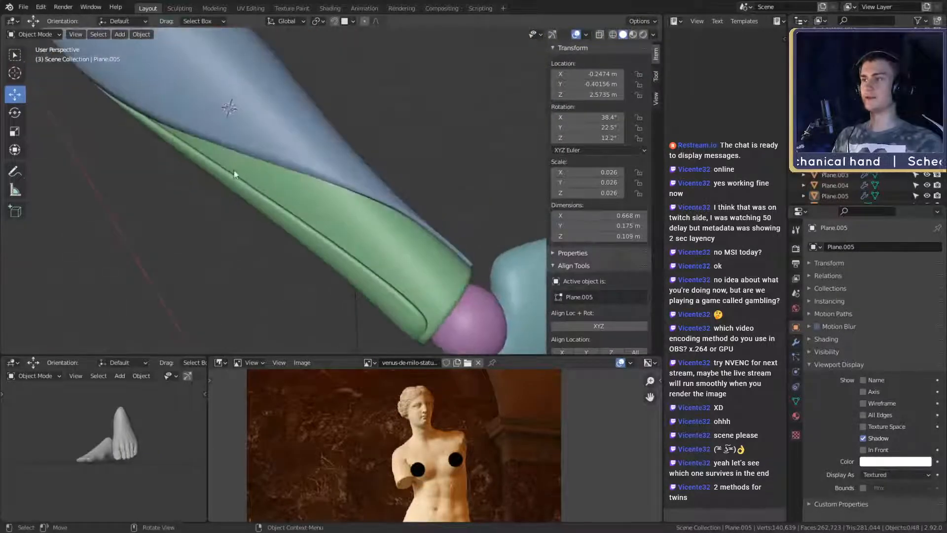
middle_click_drag(392, 239, 375, 217)
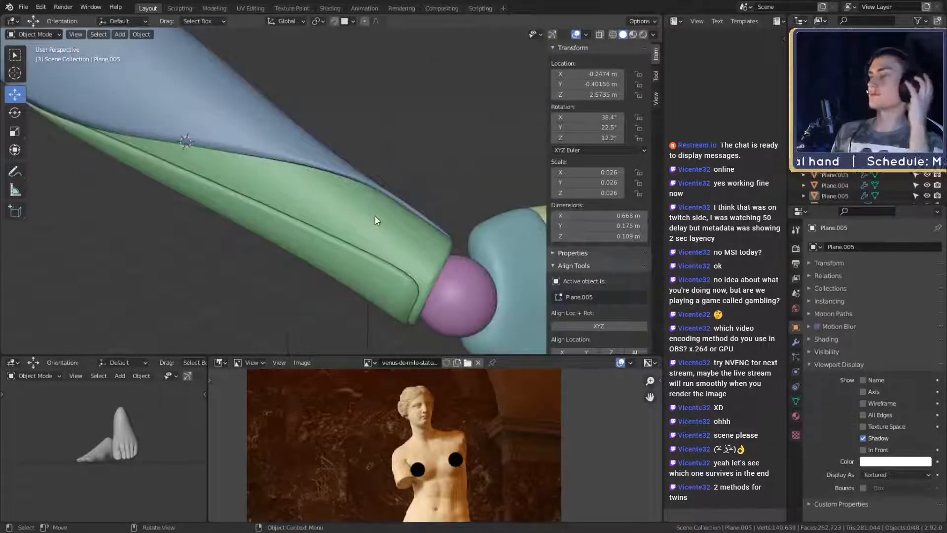
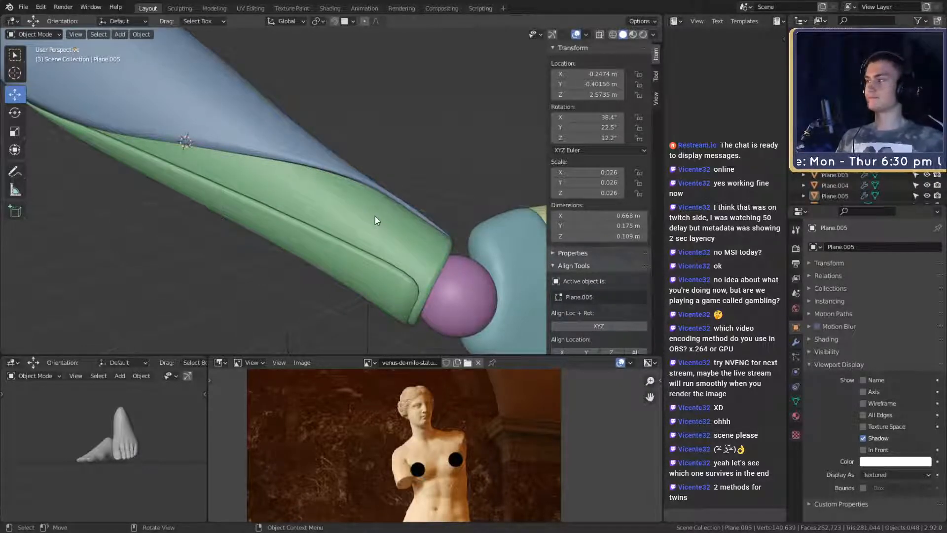
middle_click_drag(375, 220, 244, 212)
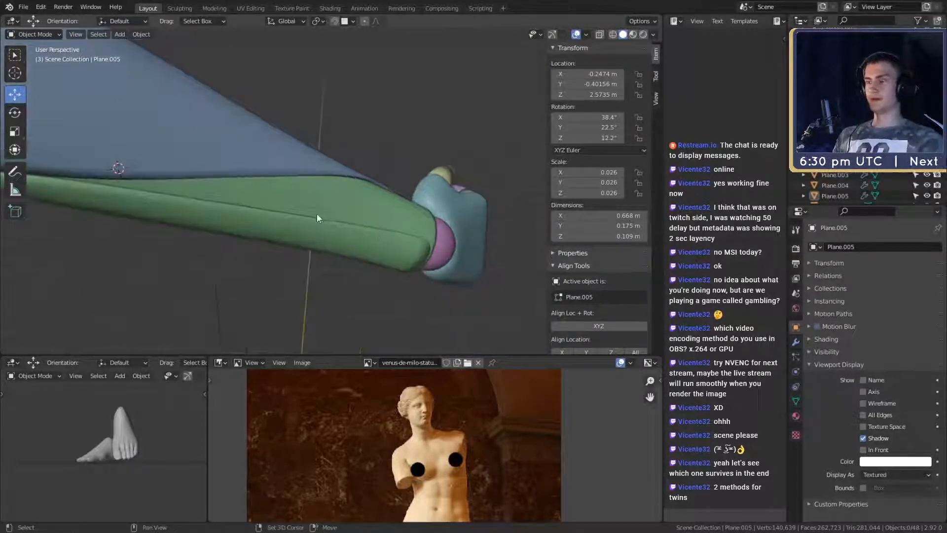
middle_click_drag(316, 218, 273, 203)
scroll(311, 221, "down", 7)
scroll(328, 228, "up", 5)
scroll(296, 212, "up", 2)
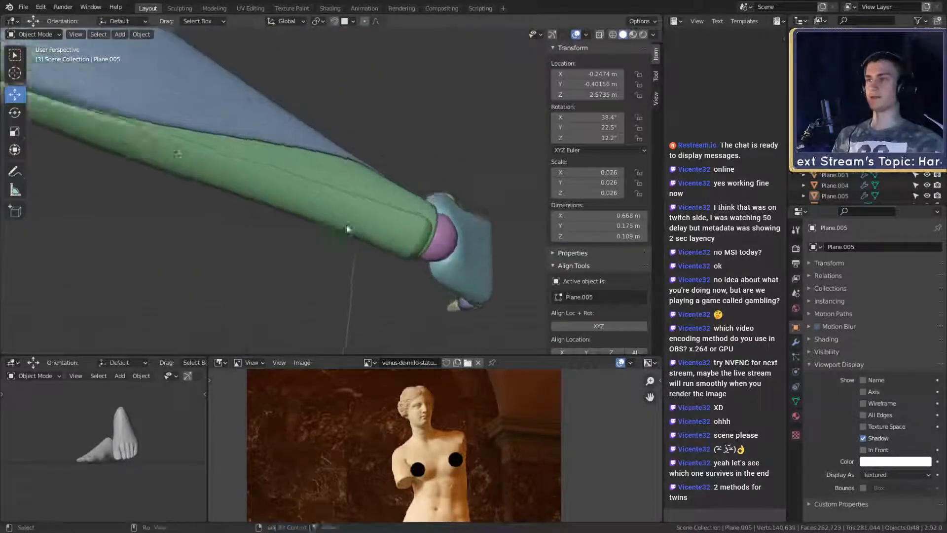
mouse_move(347, 228)
middle_mouse_down()
mouse_move(314, 258)
mouse_move(313, 216)
mouse_move(355, 217)
mouse_move(340, 236)
mouse_move(269, 235)
mouse_move(350, 265)
mouse_move(355, 244)
middle_mouse_up()
Step: Add a plane mesh on the green panel near the wrist and scale it down to about 0.034 m across
key("shift+a")
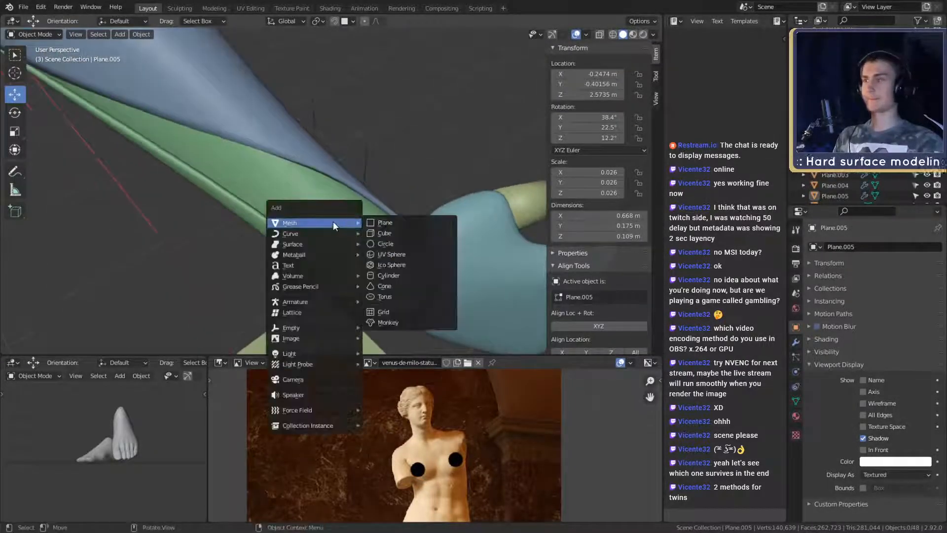
left_click(389, 220)
scroll(387, 223, "down", 10)
key("s")
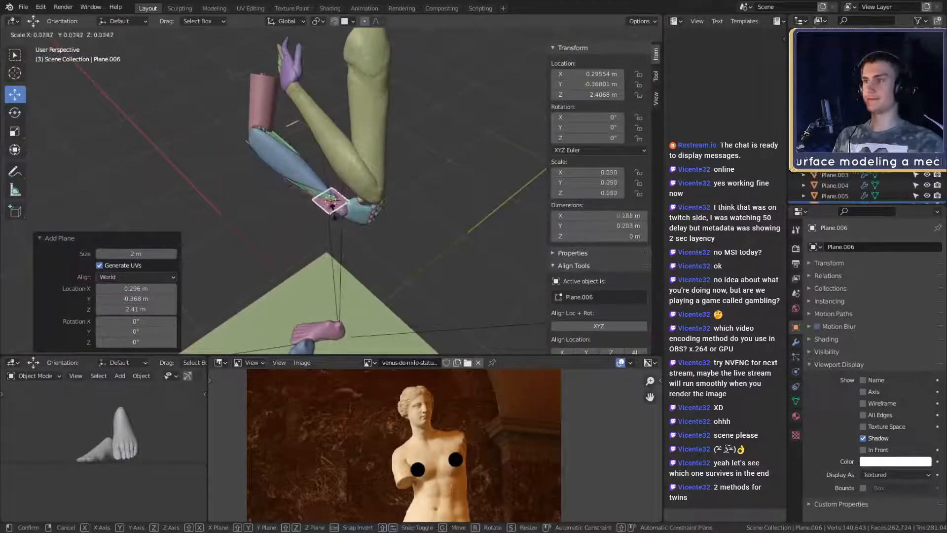
left_click(333, 210)
scroll(369, 271, "up", 10)
key("s")
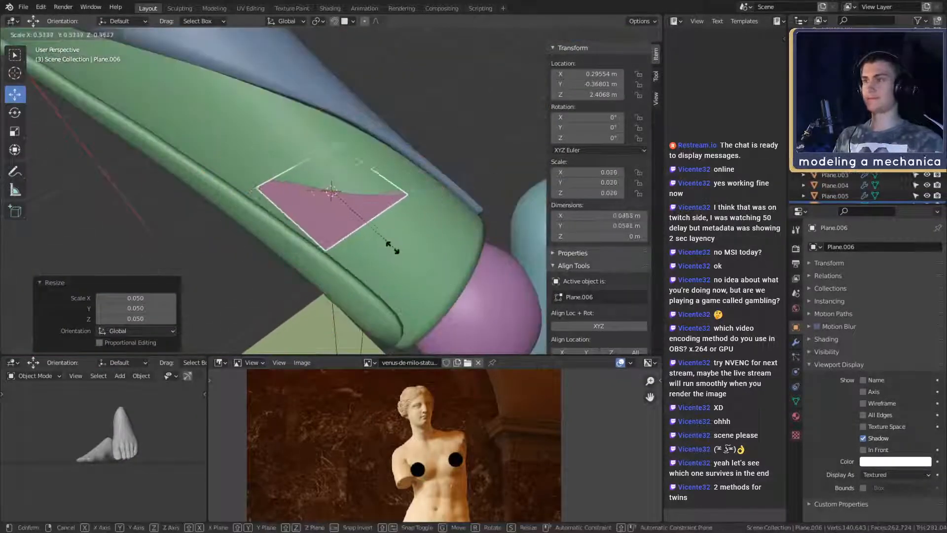
left_click(372, 235)
middle_click_drag(372, 235, 369, 235)
scroll(411, 223, "up", 3)
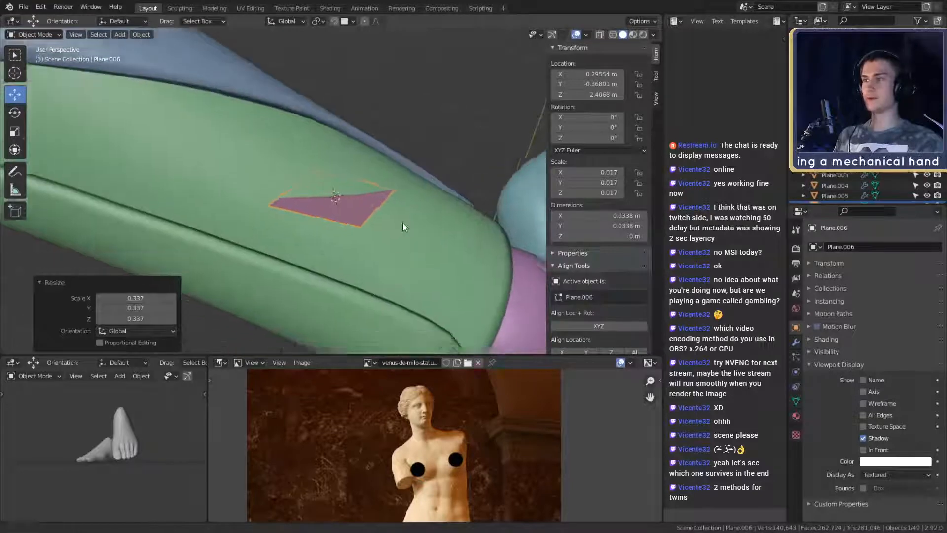
Step: Trackball-rotate the plane by about -128° and 9.7° to tilt it along the green panel's surface
key("r")
key("r")
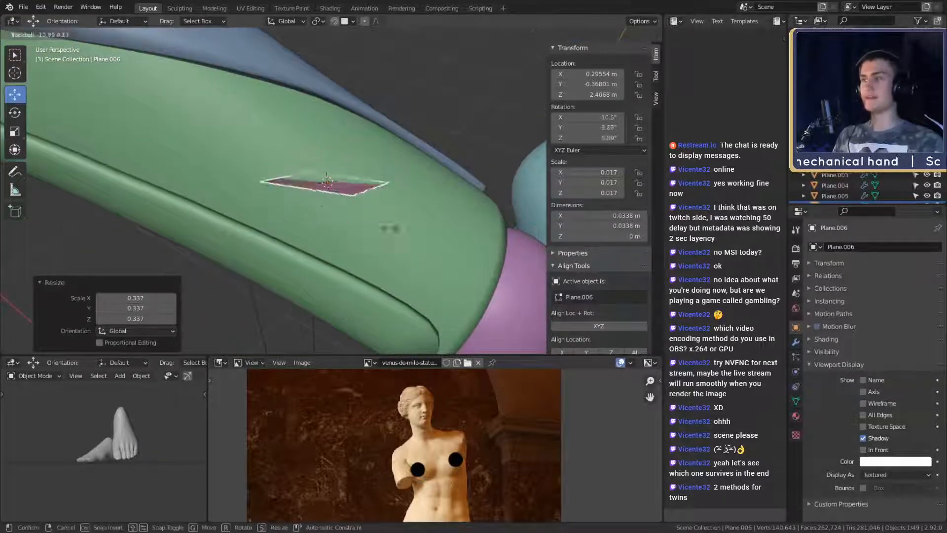
left_click(390, 137)
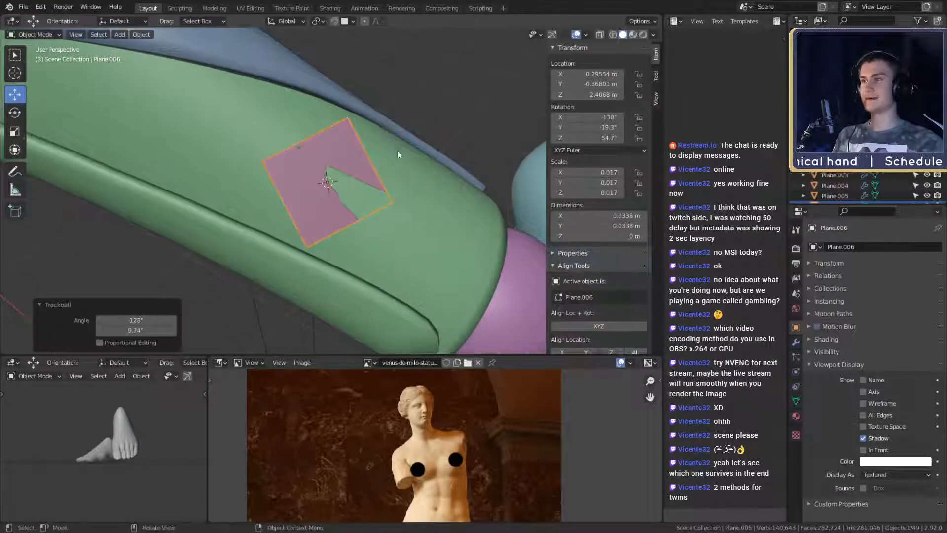
Step: Examine the palm, fingers and wrist joint and how the small plane sits on the green panel
scroll(419, 187, "down", 2)
middle_click_drag(446, 215, 311, 208, "shift")
scroll(355, 217, "down", 2)
middle_click_drag(394, 227, 300, 160)
middle_click_drag(419, 132, 371, 152)
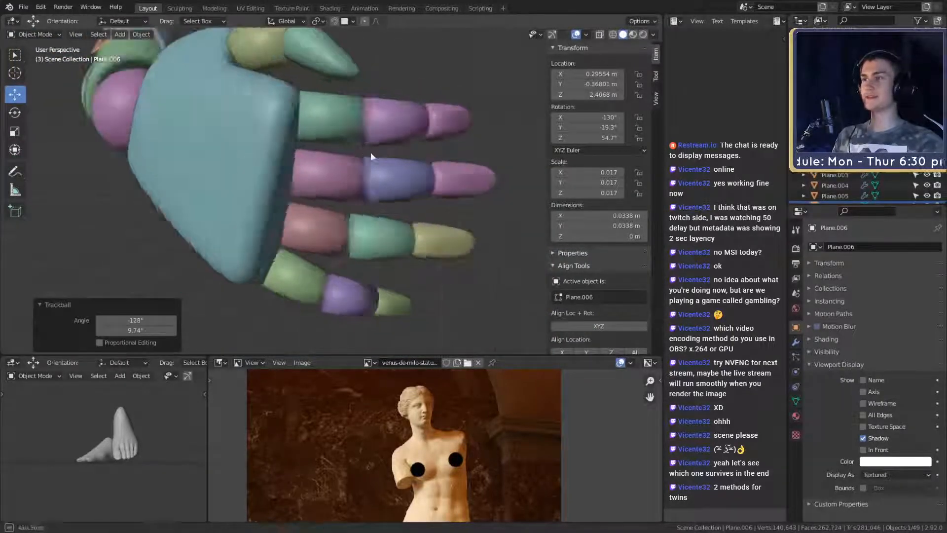
scroll(429, 196, "up", 3)
middle_click_drag(236, 139, 389, 176, "shift")
scroll(429, 197, "down", 3)
scroll(378, 203, "up", 2)
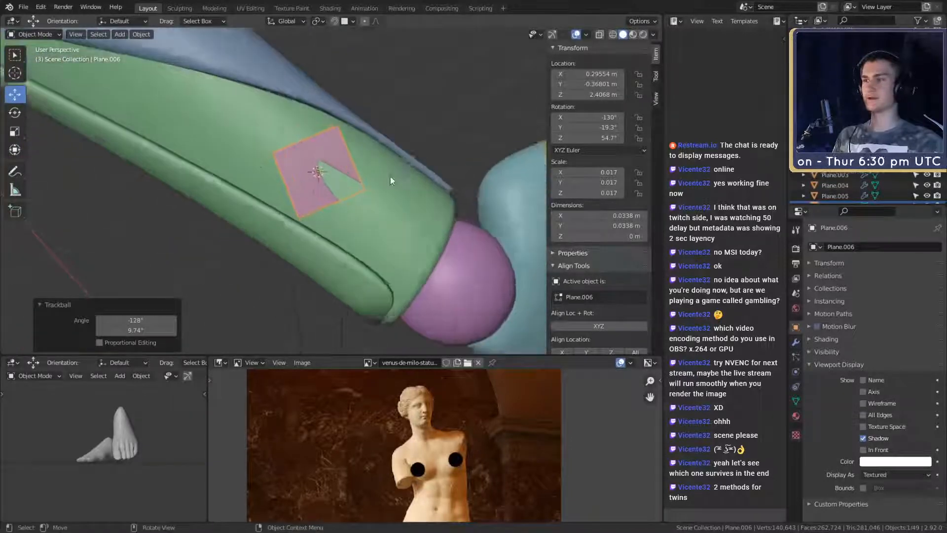
scroll(399, 197, "up", 3)
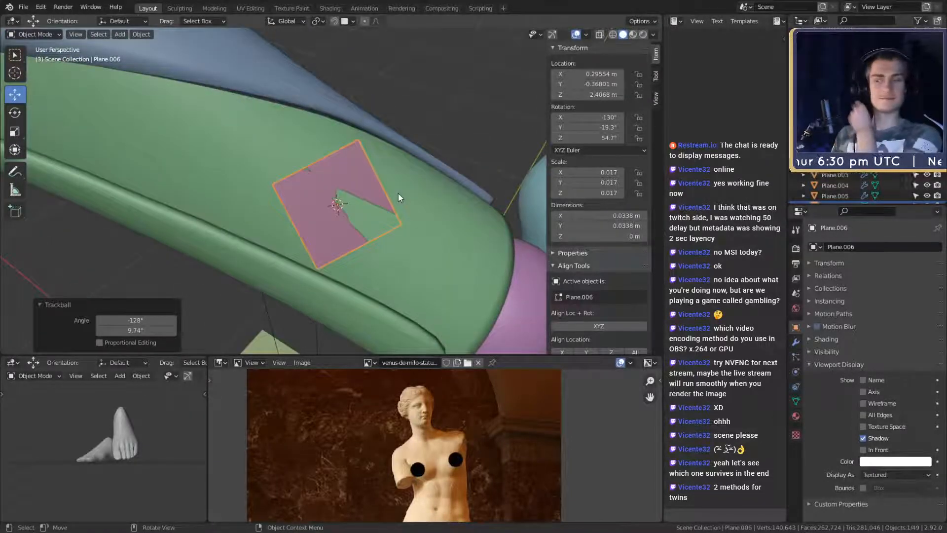
scroll(380, 197, "down", 4)
scroll(391, 213, "up", 3)
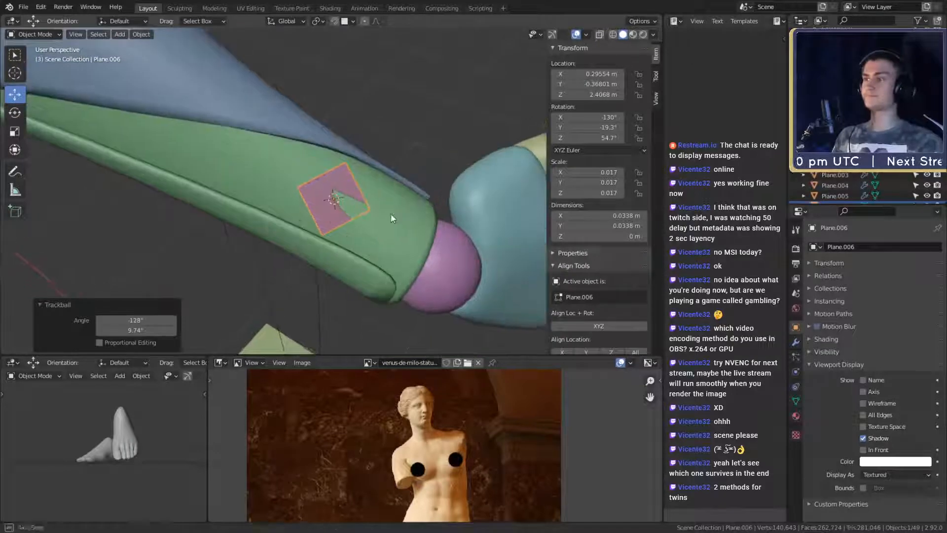
middle_click_drag(383, 226, 400, 220)
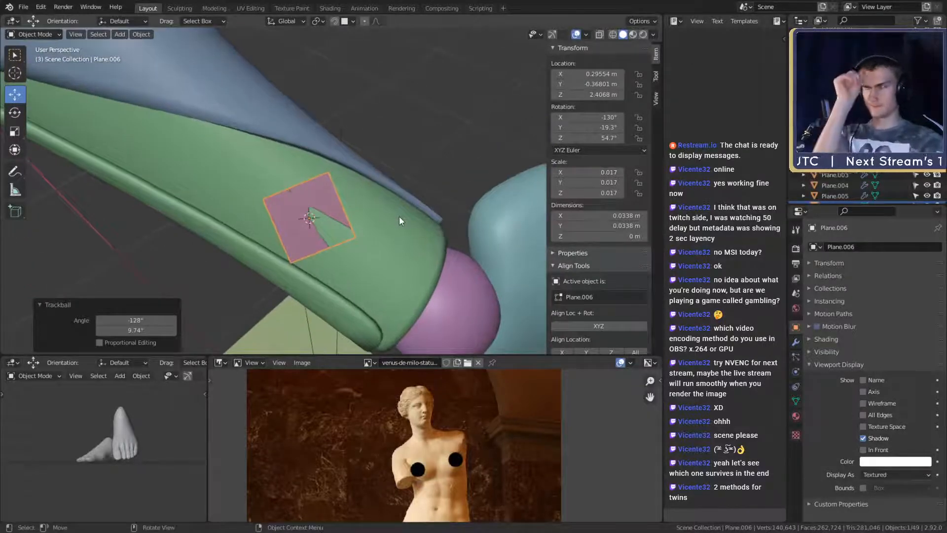
Step: Rotate the plane about -45.5° in the view and turn on its In Front display
middle_click_drag(410, 220, 370, 180)
key("r")
left_click(431, 131)
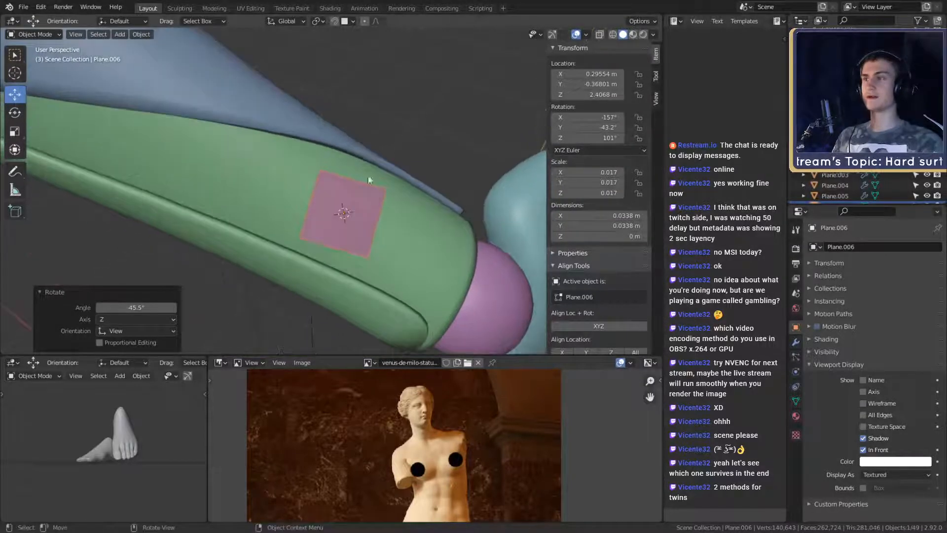
Step: Move the plane with snapping along the green panel to the panel's wrist end
left_click(449, 225)
mouse_move(421, 213)
middle_mouse_down()
mouse_move(399, 238)
mouse_move(426, 221)
mouse_move(481, 258)
mouse_move(451, 227)
mouse_move(446, 241)
mouse_move(425, 214)
middle_mouse_up()
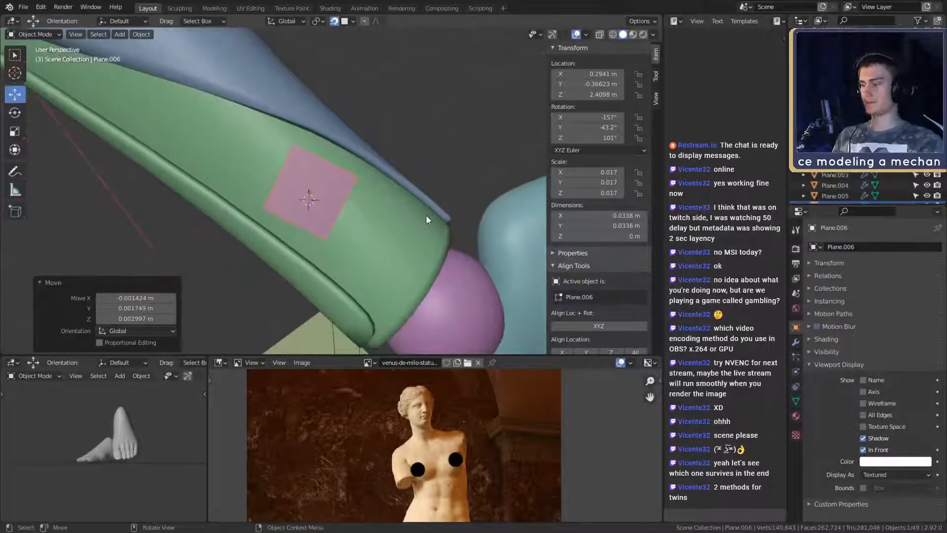
key("g")
middle_click_drag(513, 289, 452, 220)
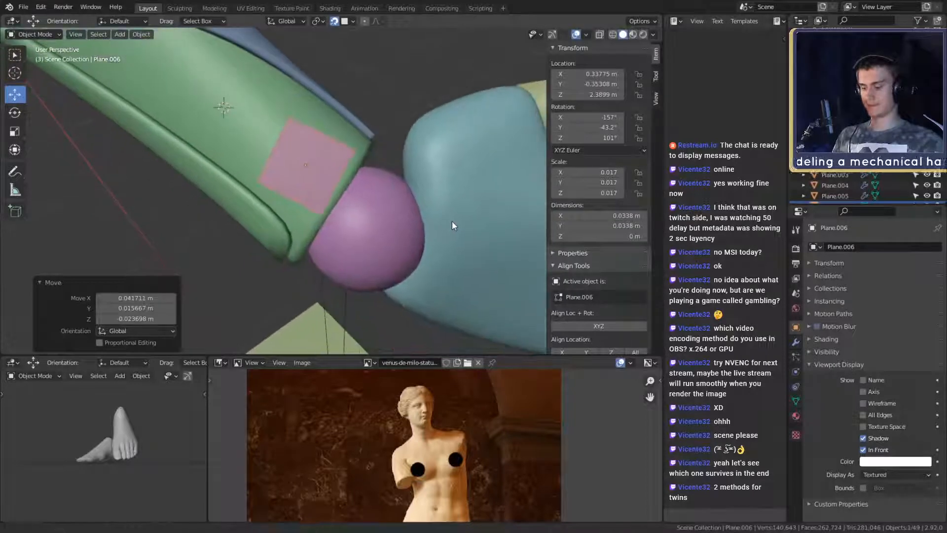
Step: Select the plane's edge on the blue panel side and move it across the green surface toward the blue panel
middle_click_drag(398, 184, 334, 229)
scroll(416, 201, "up", 2)
key("Tab")
left_click(337, 229, "shift")
key("g")
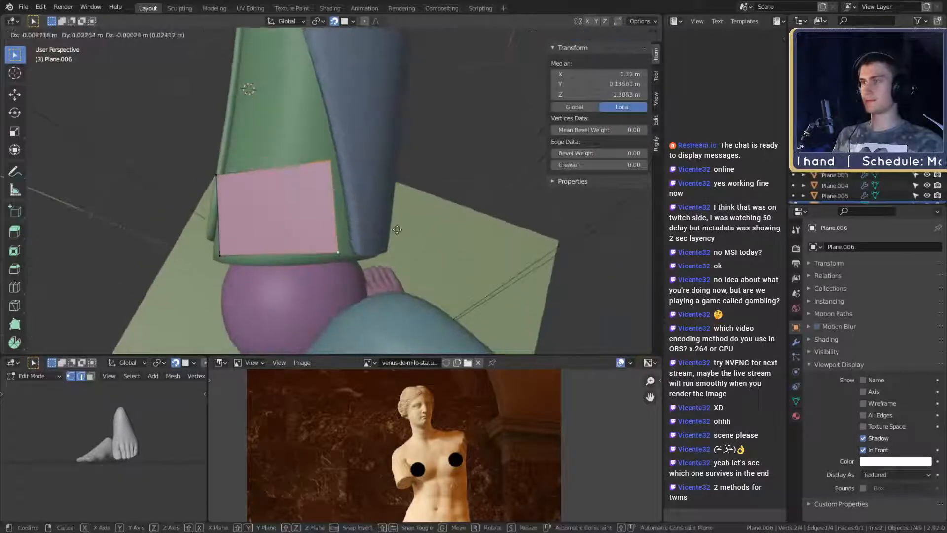
left_click(397, 230)
middle_click_drag(398, 209, 397, 224)
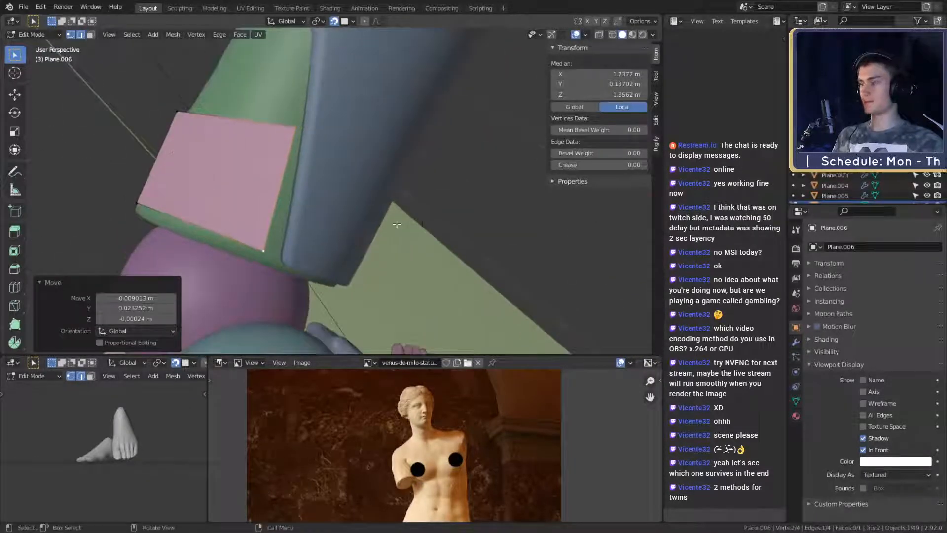
Step: Scale the selected plane edge to about 0.662 and reposition it beside the blue panel
left_click(360, 194)
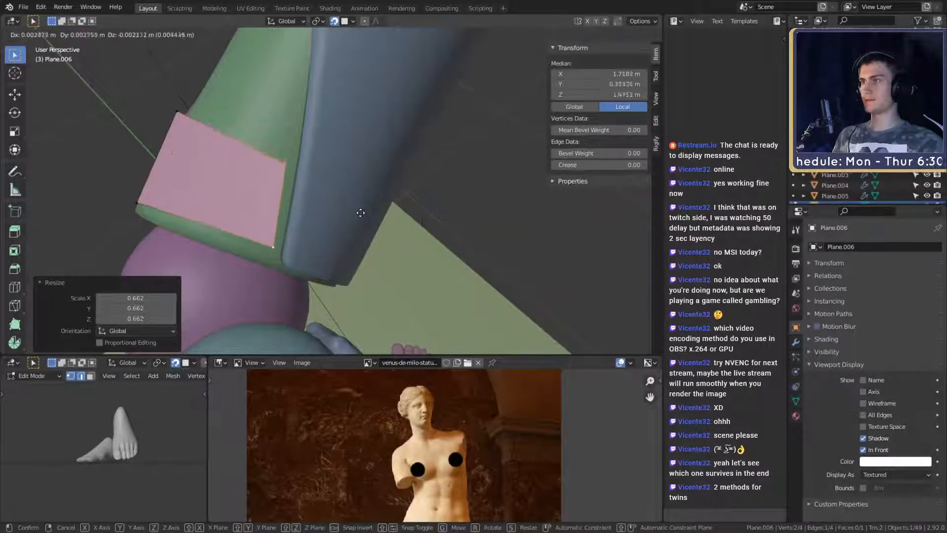
mouse_move(360, 218)
middle_mouse_down()
mouse_move(469, 180)
mouse_move(409, 197)
mouse_move(389, 226)
mouse_move(372, 214)
mouse_move(383, 212)
mouse_move(363, 217)
middle_mouse_up()
left_click(363, 220)
scroll(383, 212, "up", 6)
Step: Edit the green forearm panel in X-ray, add one lengthwise loop cut and slide it toward the border facing the blue panel
key("Tab")
left_click(300, 222)
key("Tab")
middle_click_drag(301, 222, 386, 199)
key("alt+z")
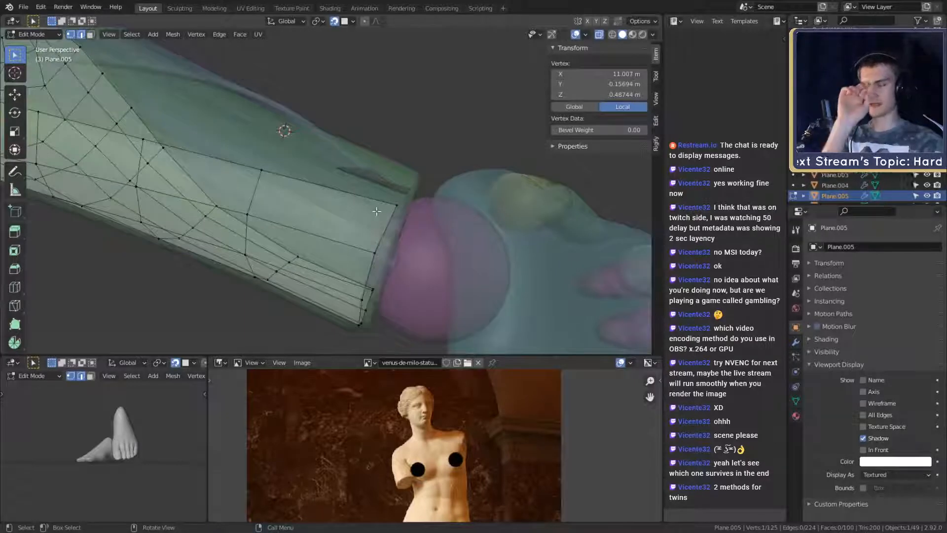
left_click(271, 191)
middle_click_drag(270, 191, 377, 131)
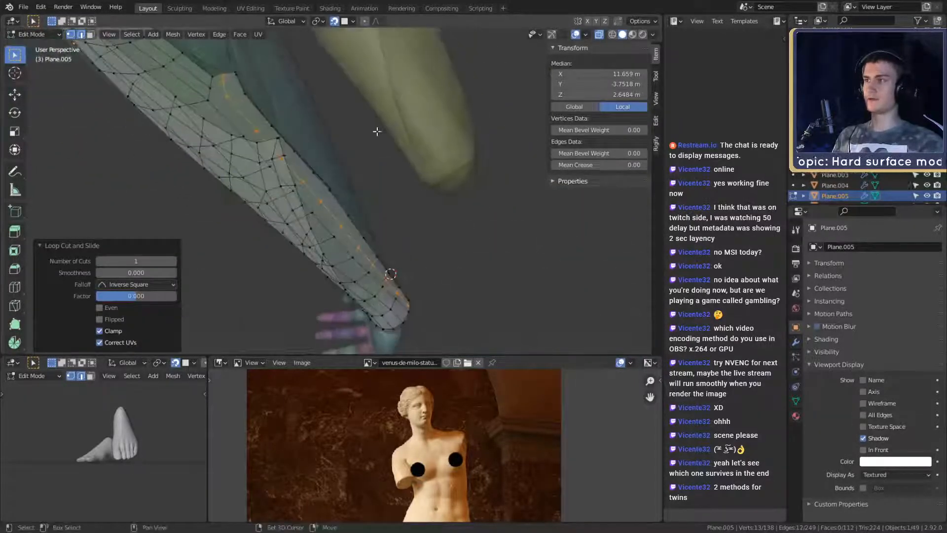
middle_click_drag(390, 173, 373, 163)
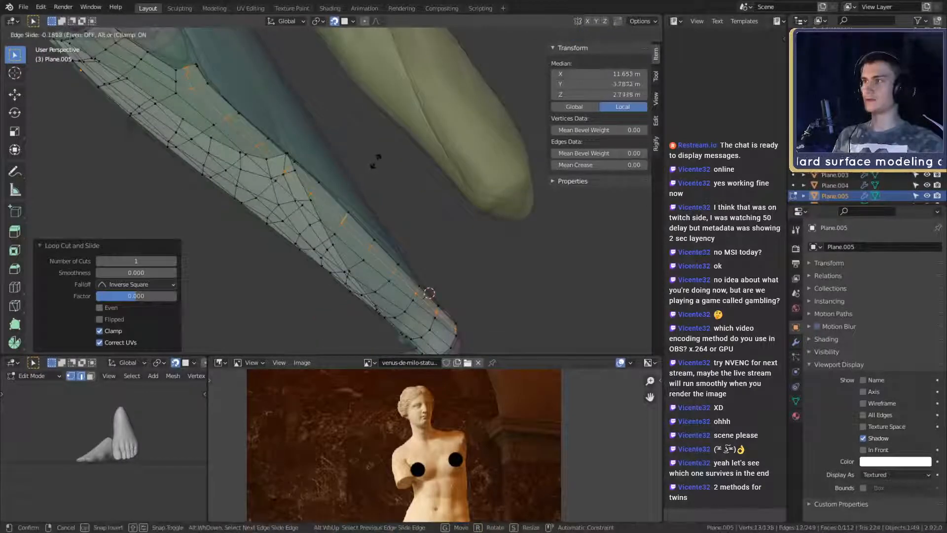
left_click(384, 158)
Step: Slide and move the new loop's vertices near the wrist end so they sit close to the green panel's border
middle_click_drag(384, 158, 262, 68)
scroll(355, 169, "up", 4)
middle_click_drag(355, 169, 409, 163)
left_click(408, 161)
left_click(464, 179)
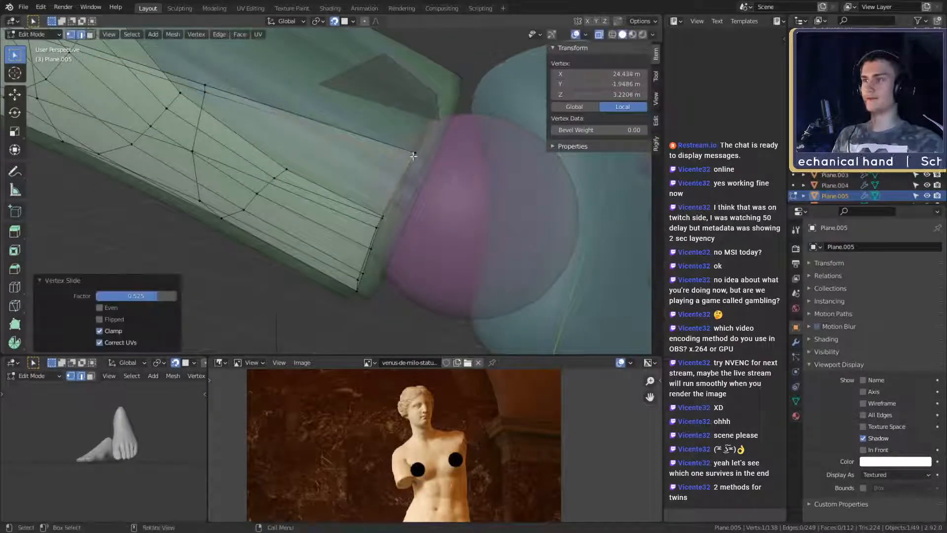
middle_click_drag(463, 179, 488, 169)
left_click(449, 201)
left_click(432, 169)
left_click(454, 180)
left_click(470, 163)
key("g")
left_click(522, 204)
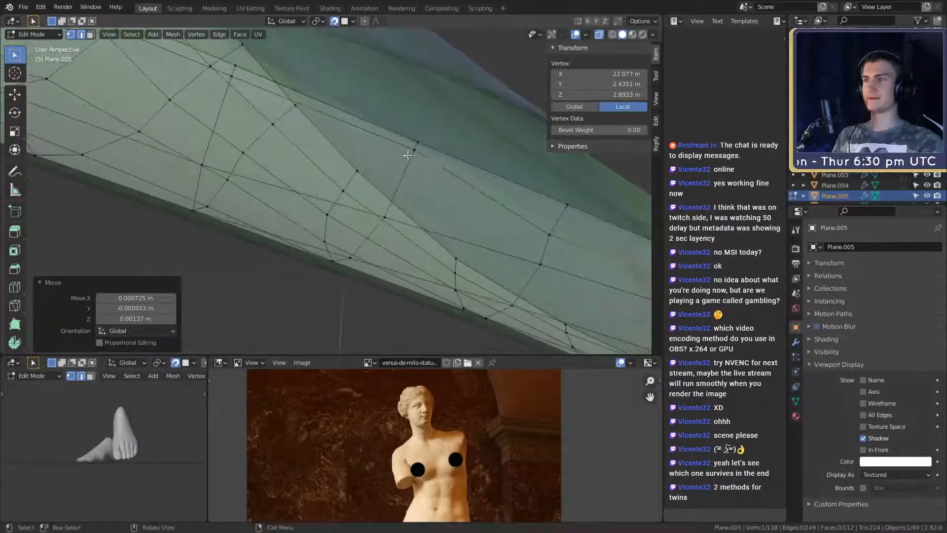
Step: Slide the new loop's vertices along the middle of the forearm closer to the green panel's border
left_click(409, 155)
middle_click_drag(409, 156, 469, 158)
key("g")
left_click(454, 187)
left_click(449, 166)
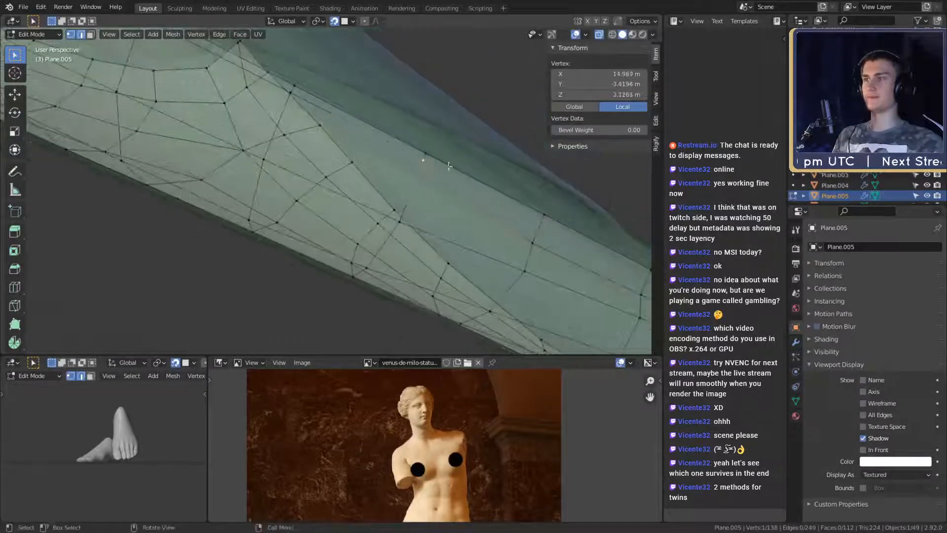
left_click(476, 193)
mouse_move(476, 194)
middle_mouse_down()
mouse_move(471, 180)
mouse_move(480, 170)
mouse_move(472, 186)
middle_mouse_up()
left_click(484, 169)
left_click(479, 191)
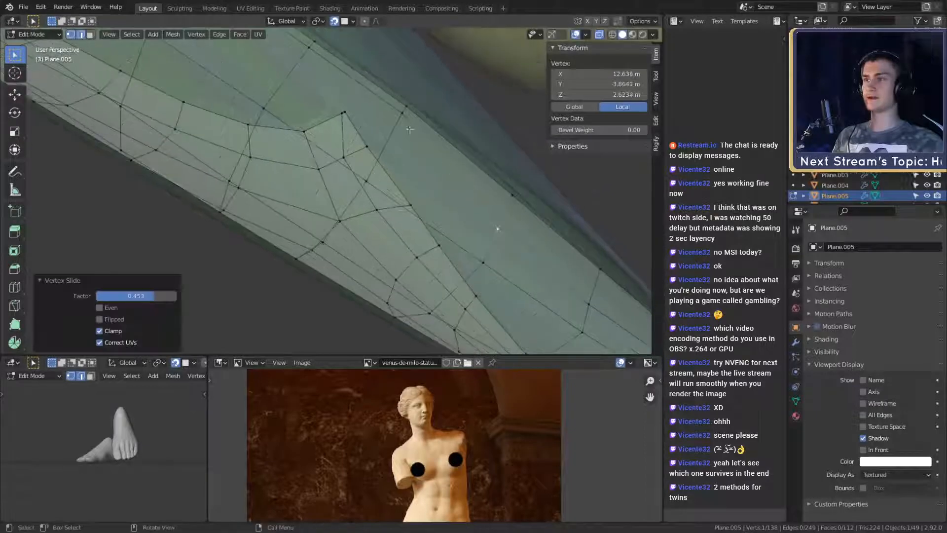
Step: Continue sliding the loop's vertices toward the border along the upper forearm, past the notch in the green panel
left_click(402, 119)
key("g")
middle_click_drag(449, 137, 455, 170)
left_click(486, 175)
left_click(424, 164)
left_click(465, 178)
key("g")
key("g")
left_click(469, 181)
left_click(448, 177)
key("g")
key("g")
left_click(466, 203)
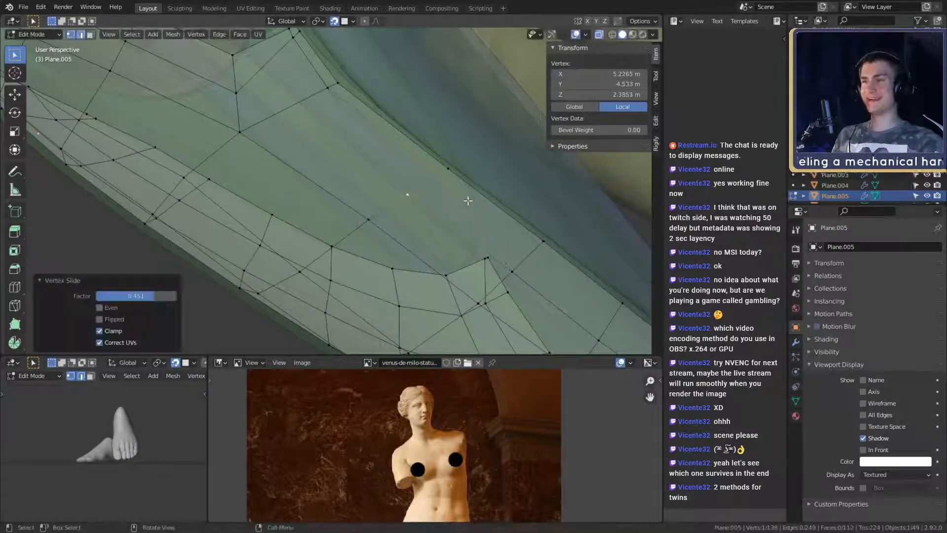
Step: Slide the loop's remaining vertices near the elbow end close to the green panel's border
middle_click_drag(466, 202, 363, 175)
left_click(413, 168)
key("g")
left_click(456, 181)
left_click(389, 127)
key("g")
key("g")
left_click(434, 155)
Step: Check the green panel's outline in Object Mode and adjust the last edge of the new loop at the elbow end
key("Tab")
key("Tab")
key("Tab")
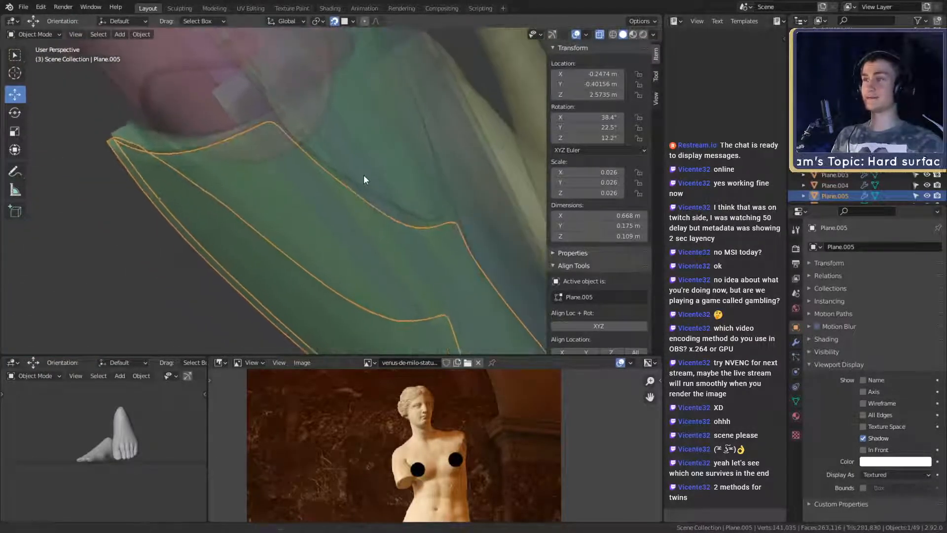
key("Tab")
scroll(355, 171, "up", 2)
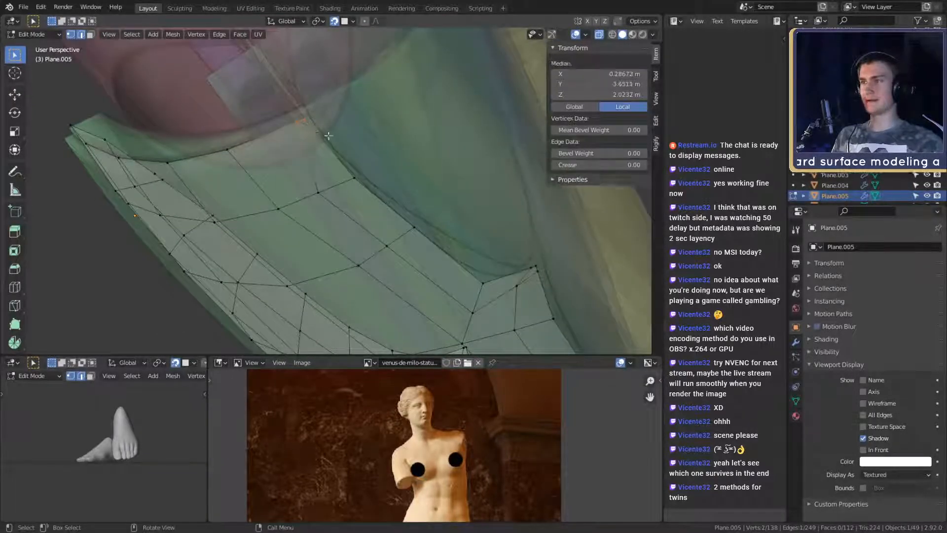
left_click(384, 138)
scroll(390, 148, "down", 3)
middle_click_drag(393, 154, 359, 186)
Step: Return to editing the small plane at the wrist, select its corner vertex beside the wrist ball and turn off X-ray
key("Tab")
scroll(406, 252, "down", 5)
scroll(401, 170, "up", 5)
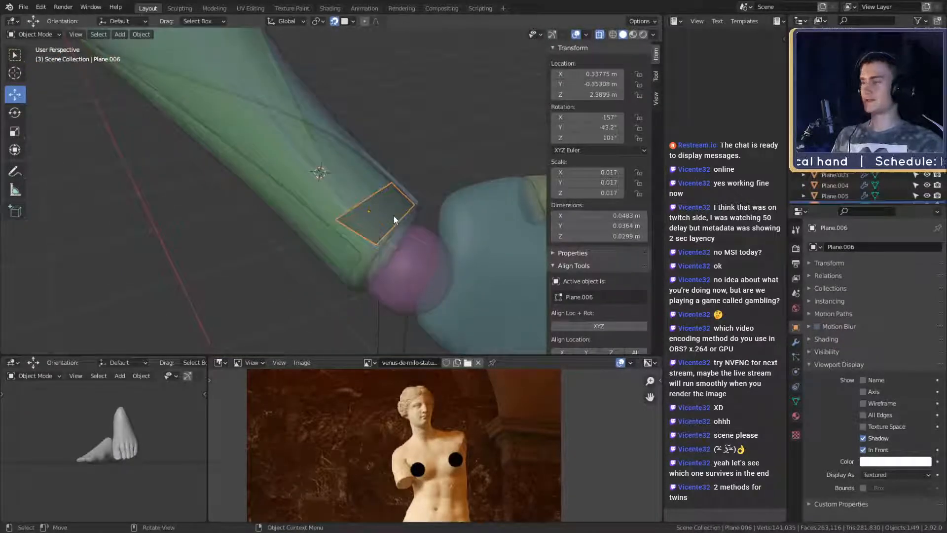
middle_click_drag(395, 220, 354, 153)
key("Tab")
scroll(419, 259, "up", 2)
middle_click_drag(354, 153, 381, 202)
scroll(381, 202, "up", 2)
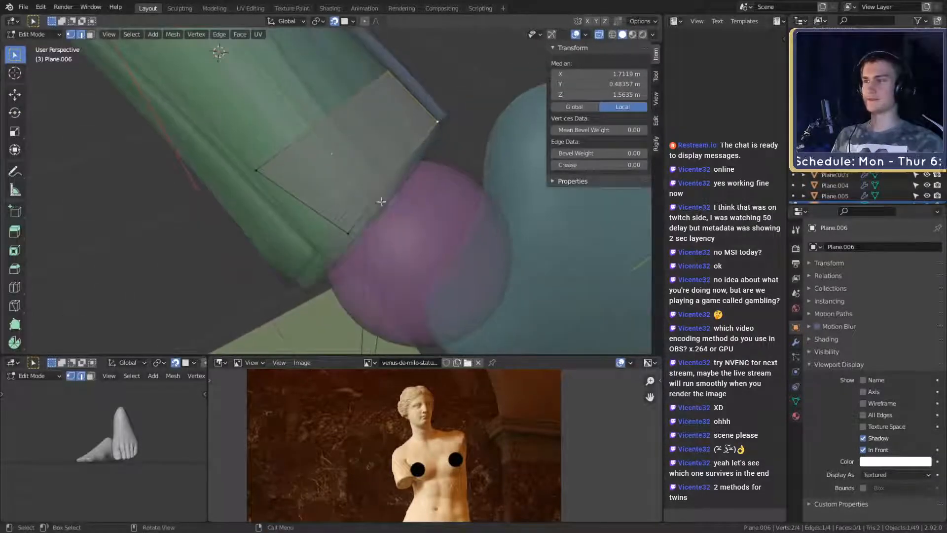
left_click(256, 170)
middle_click_drag(257, 170, 392, 179)
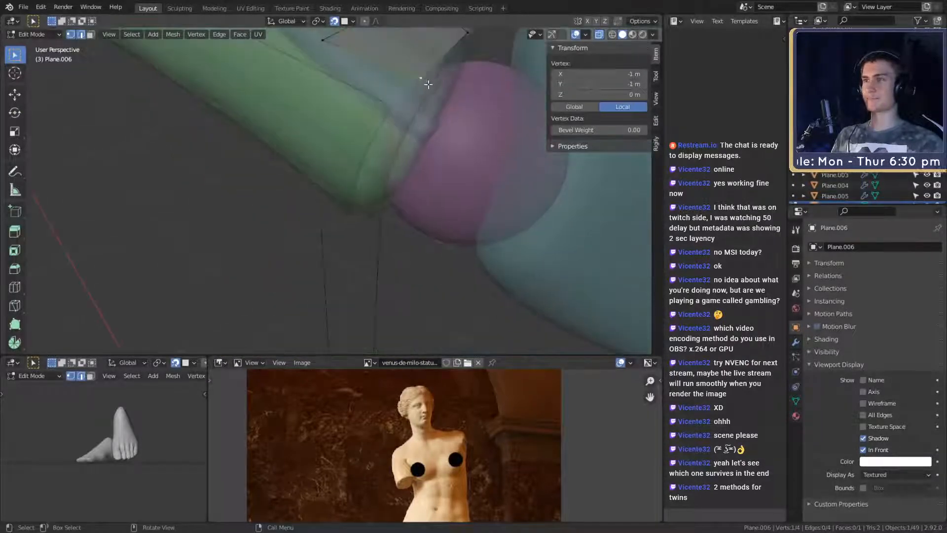
middle_click_drag(428, 84, 445, 128)
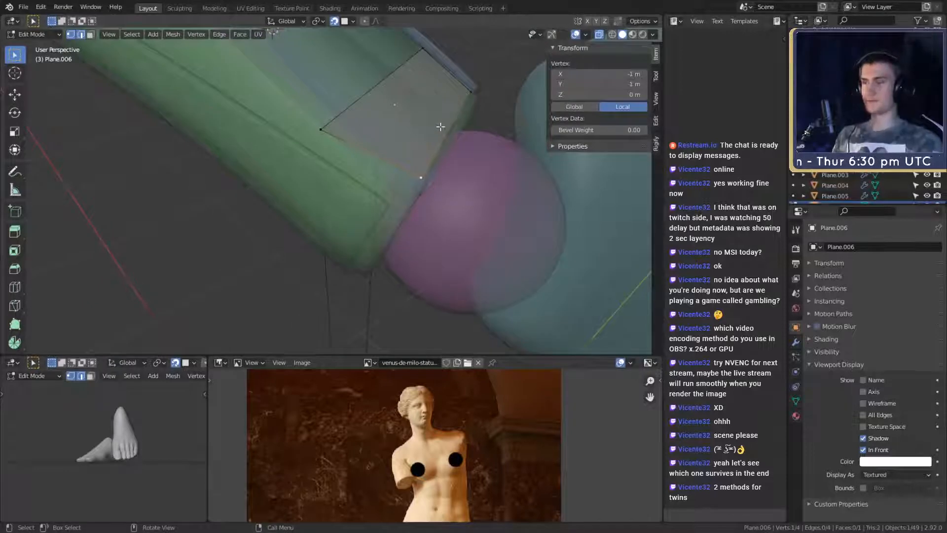
key("alt+z")
Step: Move the plane's two corners farthest from the blue panel to the green panel's raised ridge
middle_click_drag(455, 151, 452, 173, "shift")
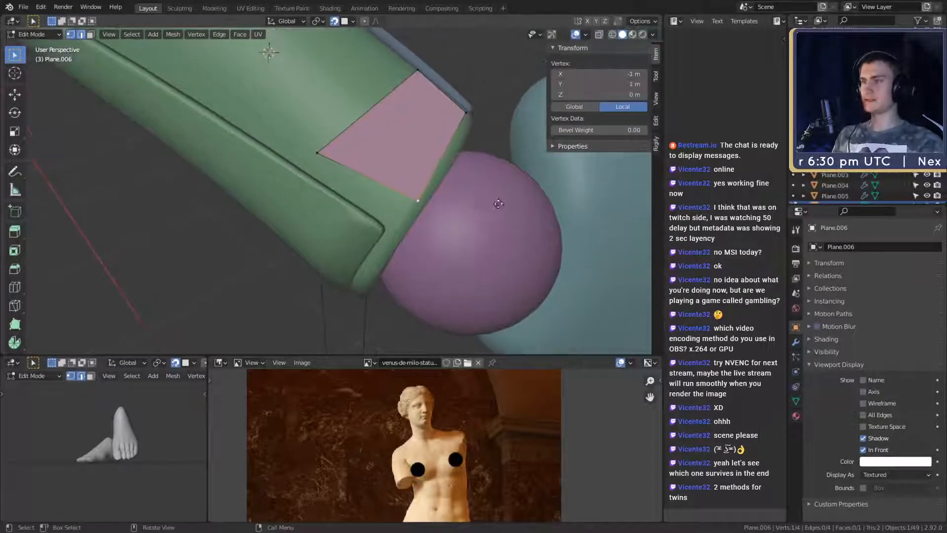
left_click(474, 225)
middle_click_drag(474, 225, 497, 182)
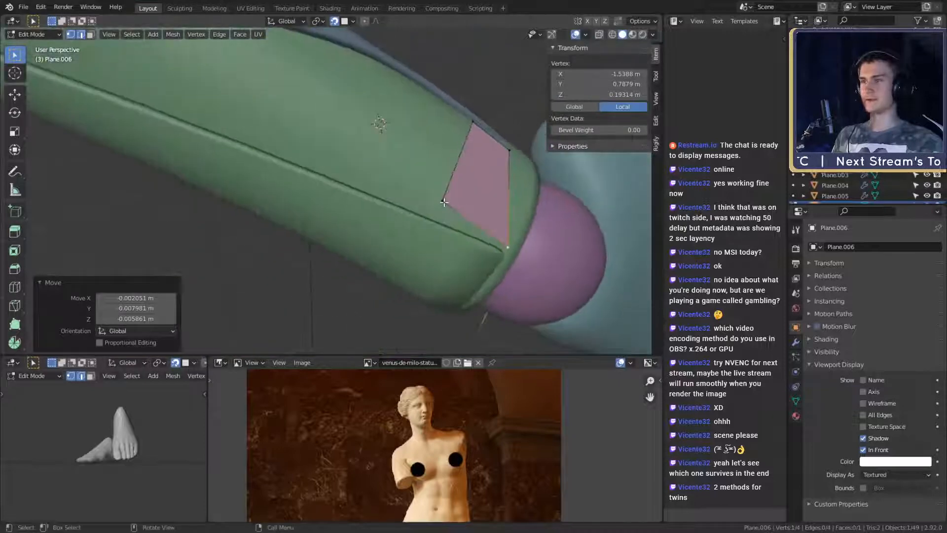
left_click(445, 203)
middle_click_drag(446, 202, 340, 225)
left_click(472, 213)
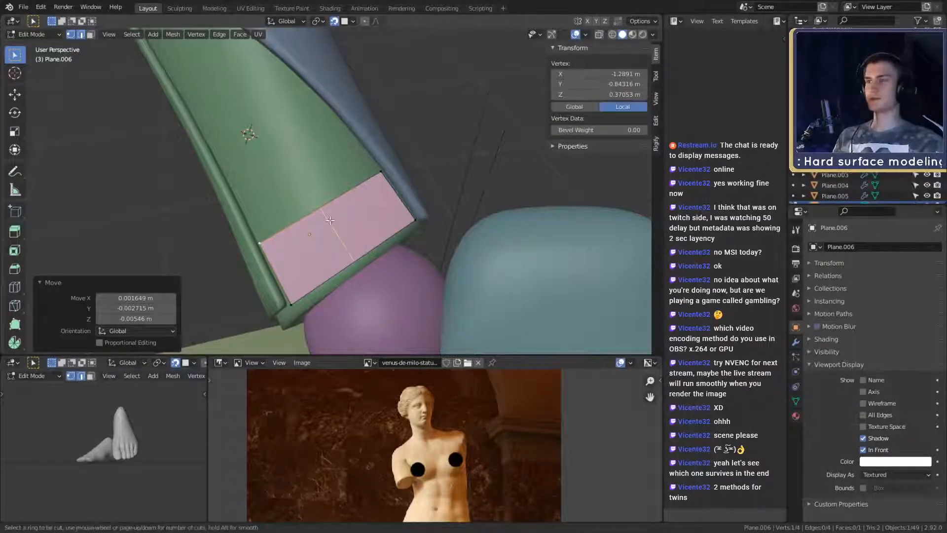
Step: Add one centred loop cut across the wrist plane, dividing its length in half
left_click(330, 221)
middle_click_drag(330, 220, 357, 226)
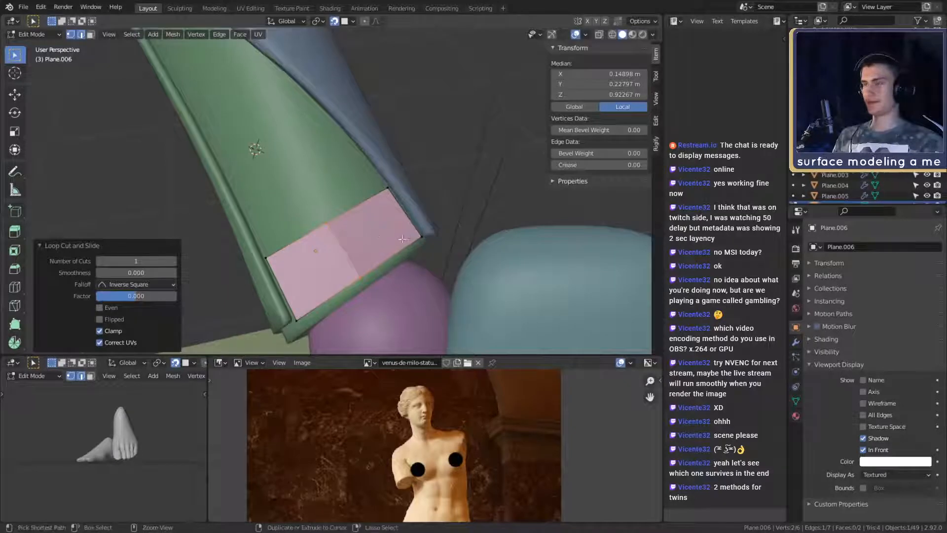
Step: Move the wrist plane's centre edge and its end edge beside the blue panel to follow the green surface
middle_click_drag(402, 230, 358, 234)
key("g")
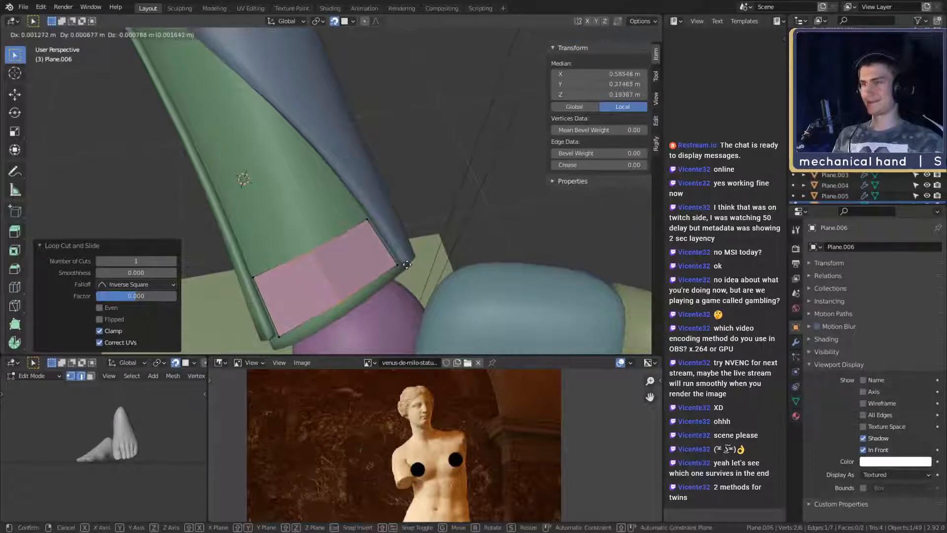
left_click(408, 265)
middle_click_drag(408, 265, 384, 232)
left_click(371, 180)
key("g")
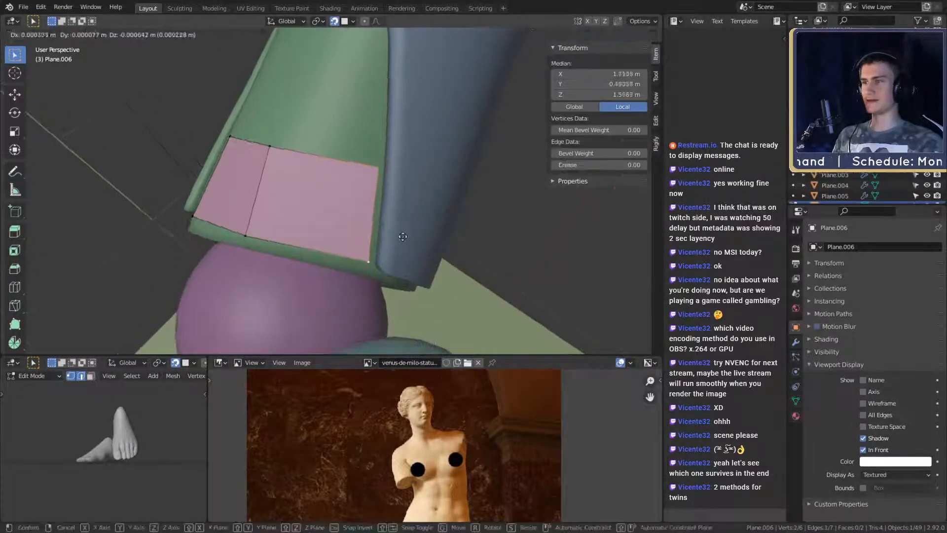
left_click(395, 238)
Step: Move the wrist plane's end edge farthest from the blue panel along the green surface
middle_click_drag(396, 239, 341, 212)
left_click(397, 195)
left_click(267, 165, "shift")
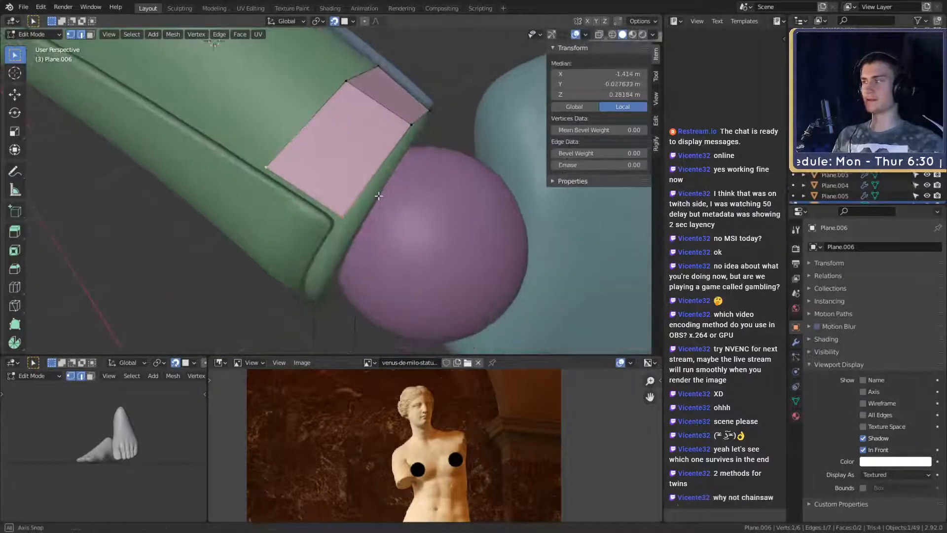
key("g")
left_click(392, 198)
Step: Leave the wrist plane and open the adjoining green side panel, Plane.005, for mesh editing
middle_click_drag(392, 197, 405, 245)
scroll(405, 245, "up", 1)
key("Tab")
left_click(351, 233)
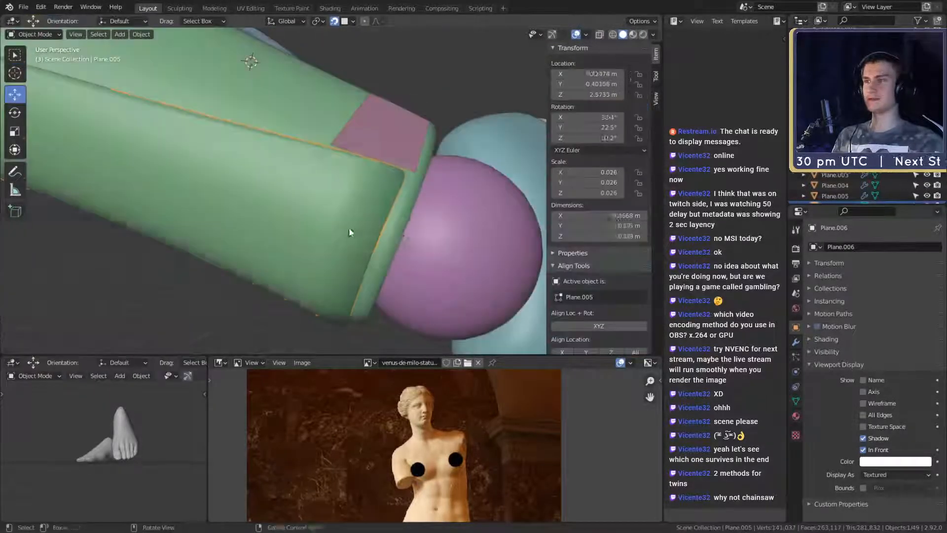
middle_click_drag(350, 233, 380, 230)
key("Tab")
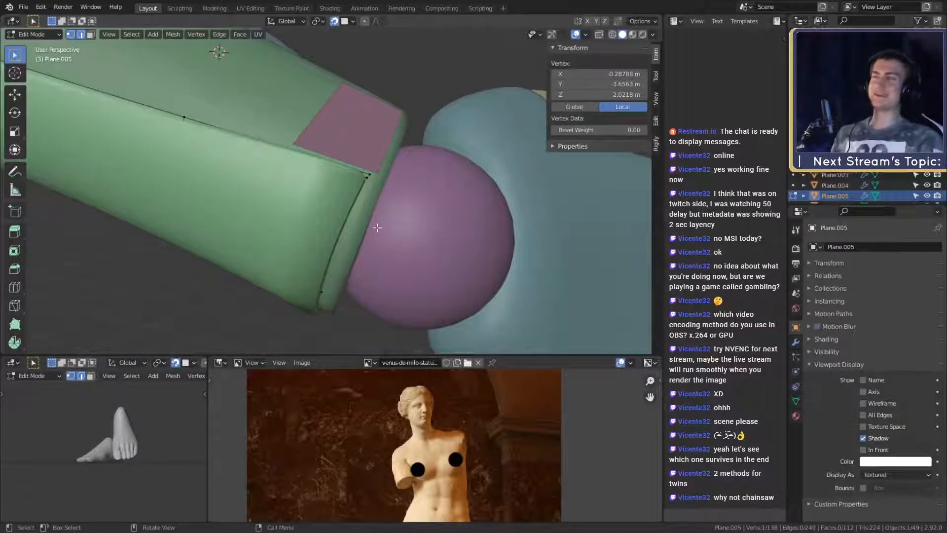
Step: Using X-ray, move the corner vertices at the wrist end of the side panel toward the purple ball
scroll(377, 227, "down", 3)
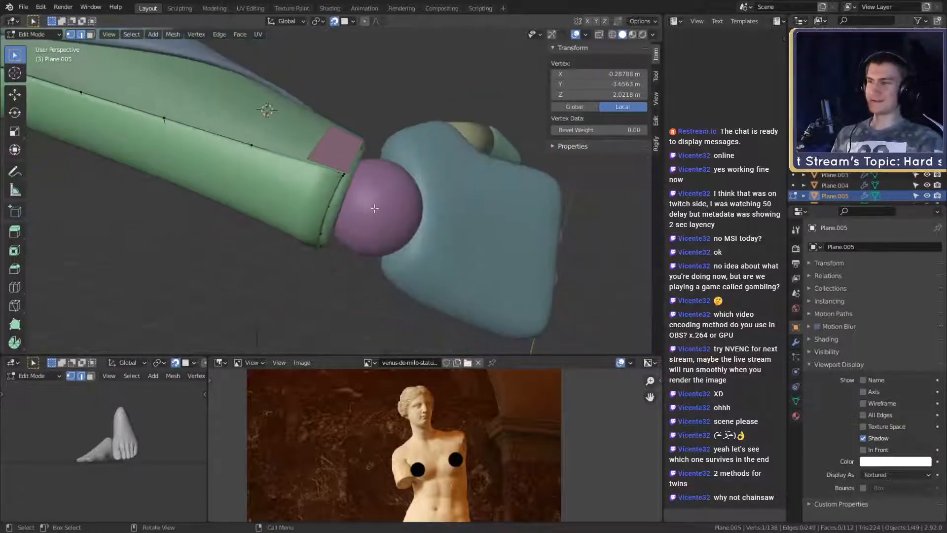
key("alt+z")
scroll(375, 206, "up", 2)
middle_click_drag(375, 206, 359, 220)
scroll(364, 212, "up", 2)
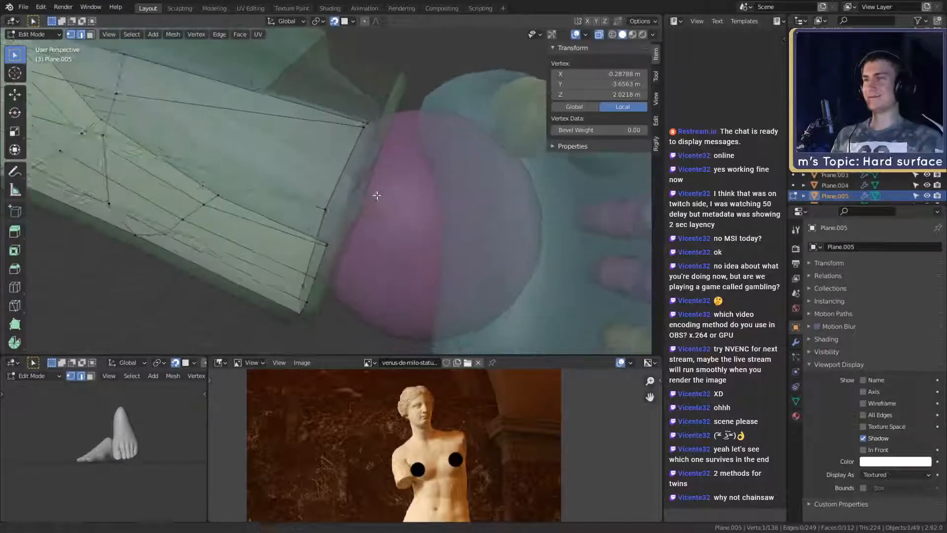
mouse_move(402, 168)
middle_mouse_down()
mouse_move(423, 187)
mouse_move(412, 156)
mouse_move(391, 153)
middle_mouse_up()
left_click(423, 180)
left_click(430, 183)
key("alt+z")
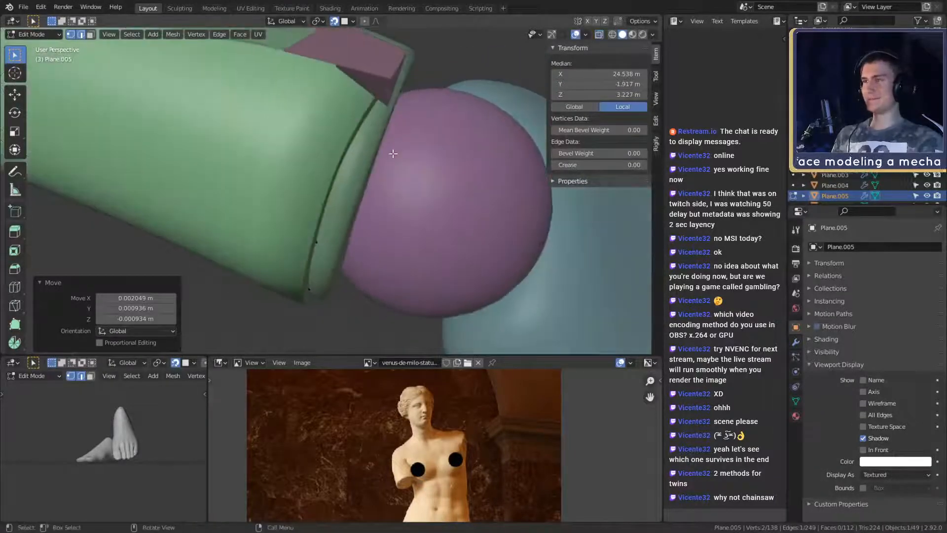
Step: With X-ray on, shift the next vertices on the side panel's wrist border and adjust its end corner vertex
key("alt+z")
left_click(372, 166)
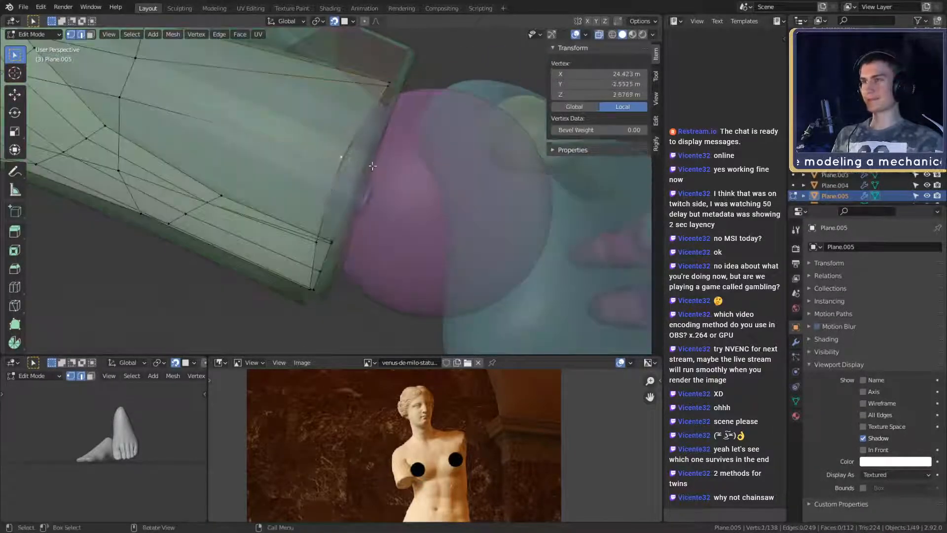
left_click(424, 172)
mouse_move(406, 182)
middle_mouse_down()
mouse_move(444, 112)
mouse_move(380, 169)
mouse_move(419, 136)
mouse_move(398, 160)
mouse_move(412, 166)
middle_mouse_up()
left_click(420, 168)
middle_click_drag(419, 168, 393, 157)
key("g")
left_click(420, 166)
key("alt+z")
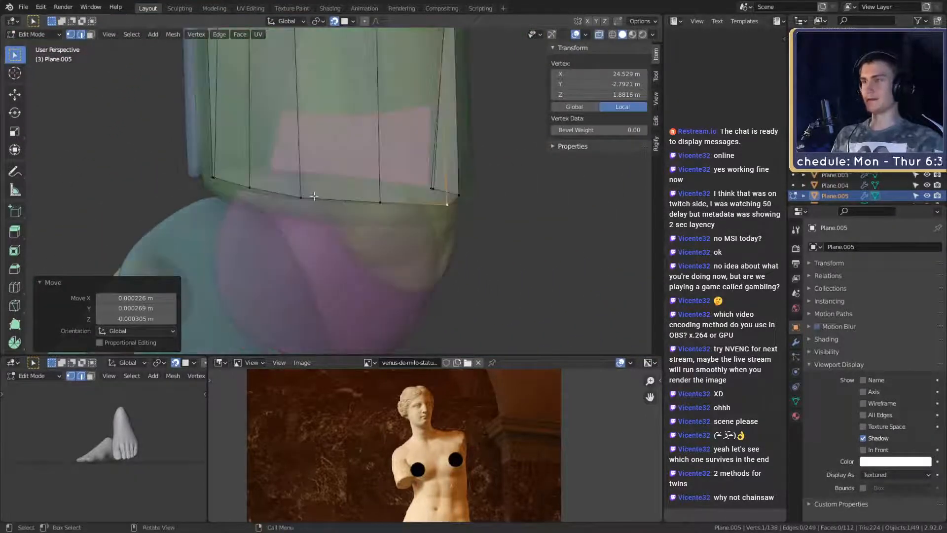
Step: Move the remaining vertices along Plane.005's wrist border toward the purple ball
left_click(369, 191)
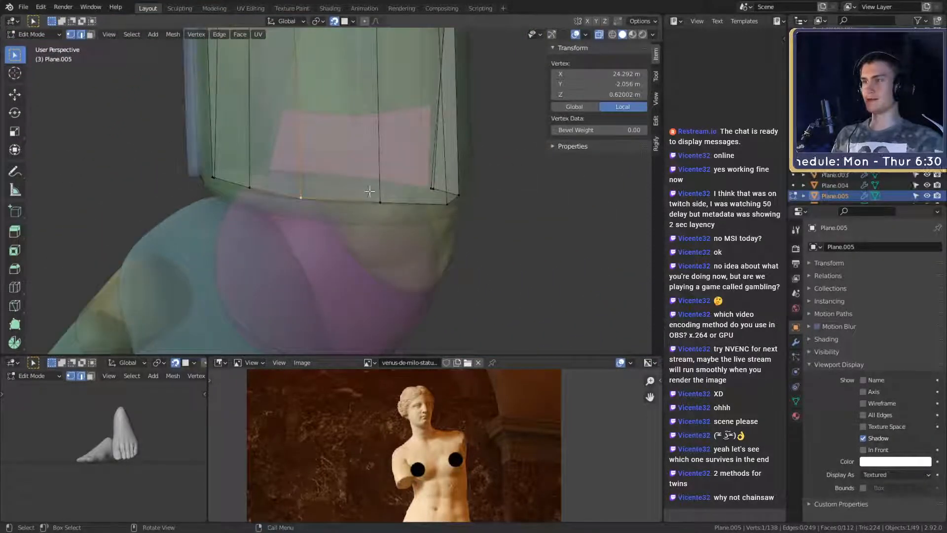
left_click(419, 199)
middle_click_drag(418, 200, 364, 167)
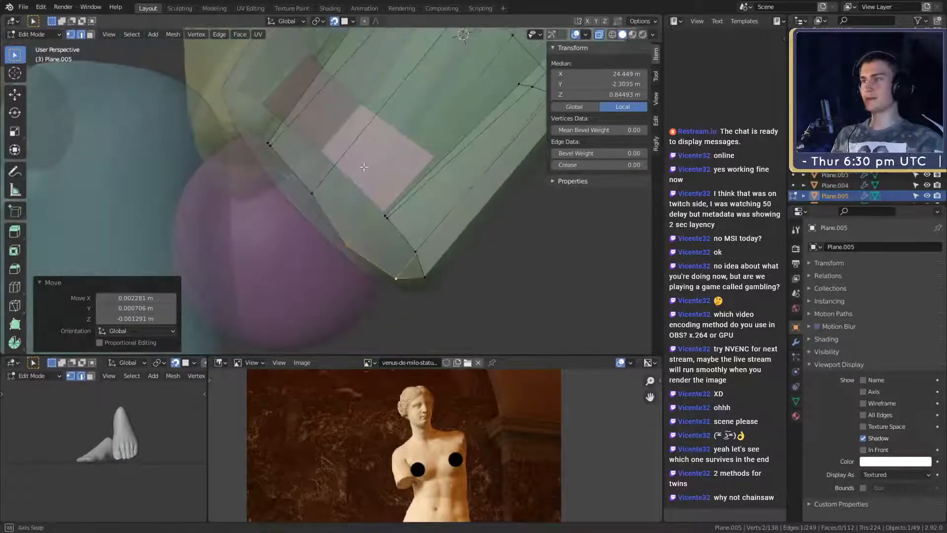
left_click(318, 188)
left_click(270, 144, "shift")
middle_click_drag(270, 144, 353, 167)
key("g")
left_click(361, 167)
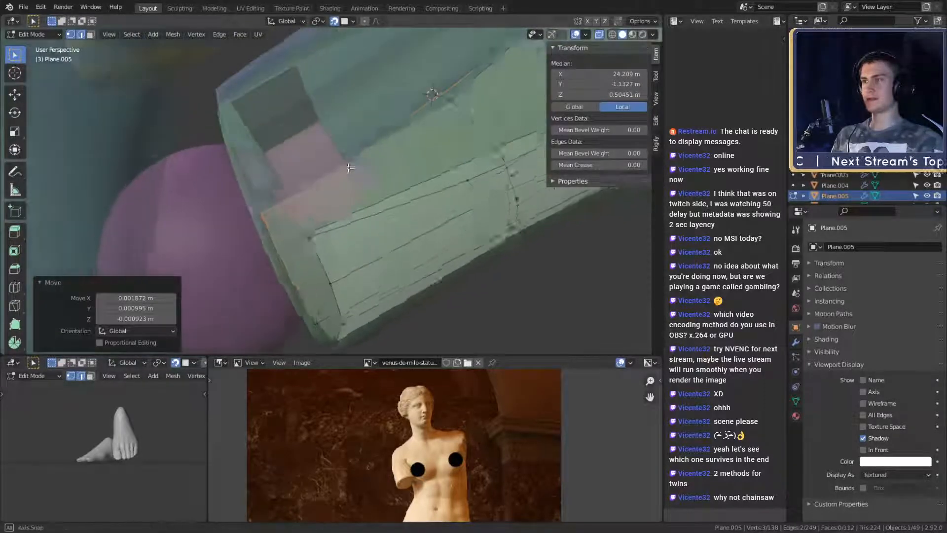
Step: Switch from Plane.005 to the neighbouring green forearm panel, Plane.004, and open it for mesh editing
key("Tab")
left_click(346, 181)
middle_click_drag(270, 188, 317, 184)
left_click(300, 189)
key("alt+z")
left_click(305, 189)
key("Tab")
Step: With X-ray on, move the first two vertex pairs on Plane.004's wrist border toward the purple ball
middle_click_drag(374, 172, 395, 250)
key("alt+z")
left_click(320, 228)
left_click(311, 232, "shift")
key("g")
left_click(393, 238)
left_click(309, 191)
left_click(299, 197, "shift")
middle_click_drag(338, 188, 383, 216)
key("g")
left_click(386, 209)
Step: Move the remaining vertex pairs along Plane.004's wrist border into line with its shifted edge
left_click(316, 188)
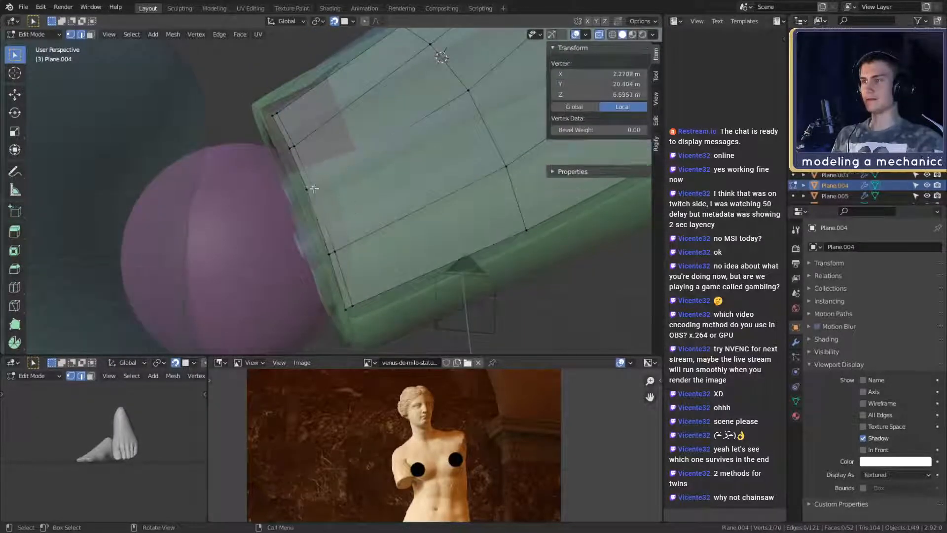
left_click(309, 190, "shift")
middle_click_drag(341, 195, 388, 220)
key("g")
left_click(373, 212)
left_click(324, 206)
left_click(318, 206, "shift")
key("g")
left_click(377, 206)
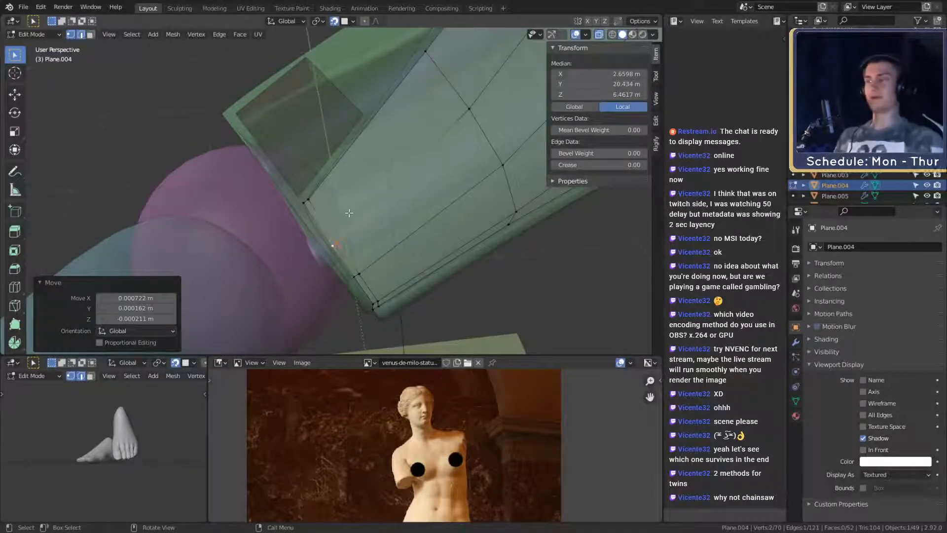
left_click(309, 212)
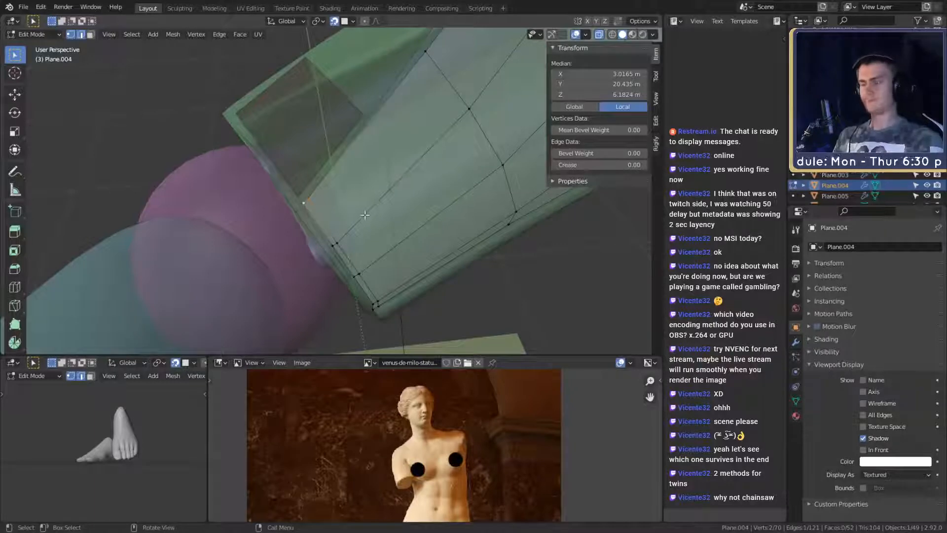
Step: Leave Plane.004, turn off X-ray and reopen the pink wrist plane for mesh editing
key("Tab")
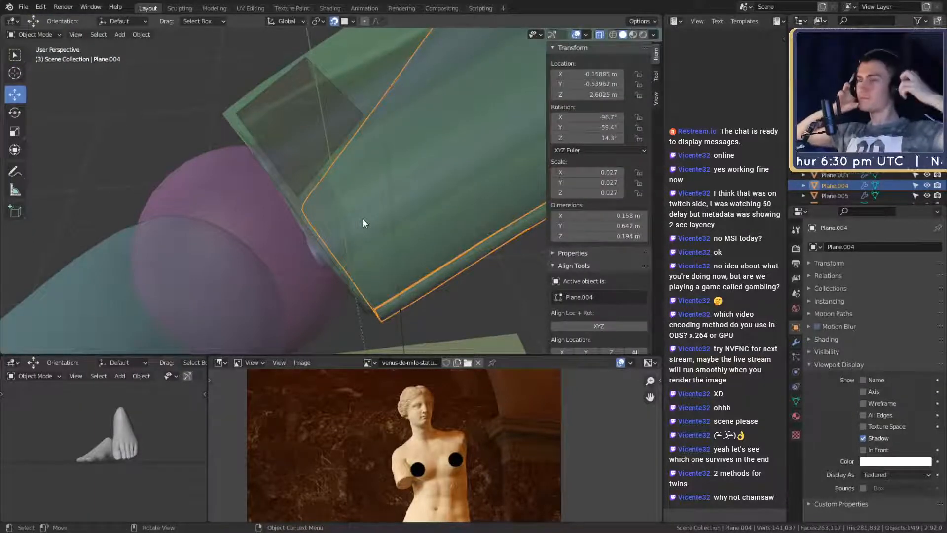
mouse_move(363, 219)
middle_mouse_down()
mouse_move(431, 246)
mouse_move(409, 230)
mouse_move(401, 205)
mouse_move(383, 215)
mouse_move(370, 203)
mouse_move(394, 229)
mouse_move(456, 222)
middle_mouse_up()
left_click(381, 208)
left_click(380, 210)
key("alt+z")
scroll(381, 209, "down", 3)
middle_click_drag(520, 308, 330, 203, "shift")
middle_click_drag(312, 168, 347, 217)
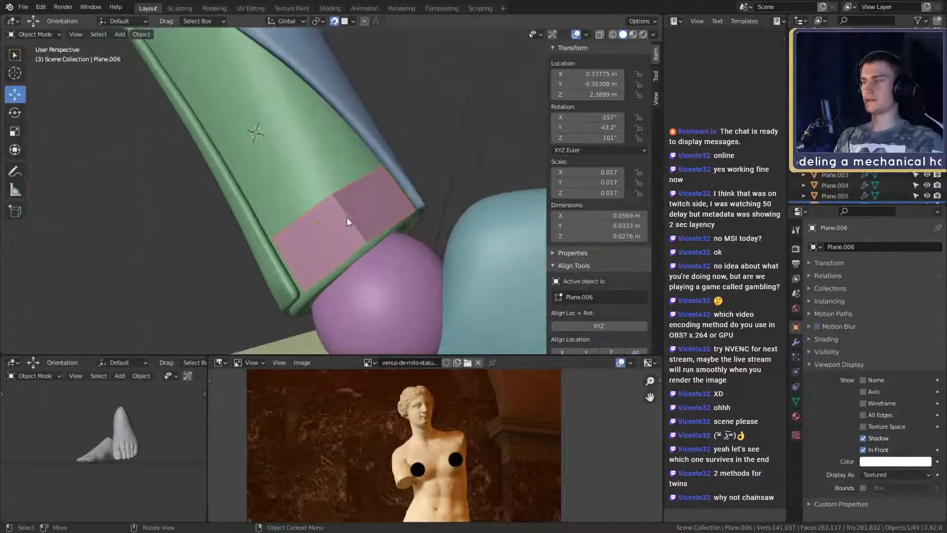
key("Tab")
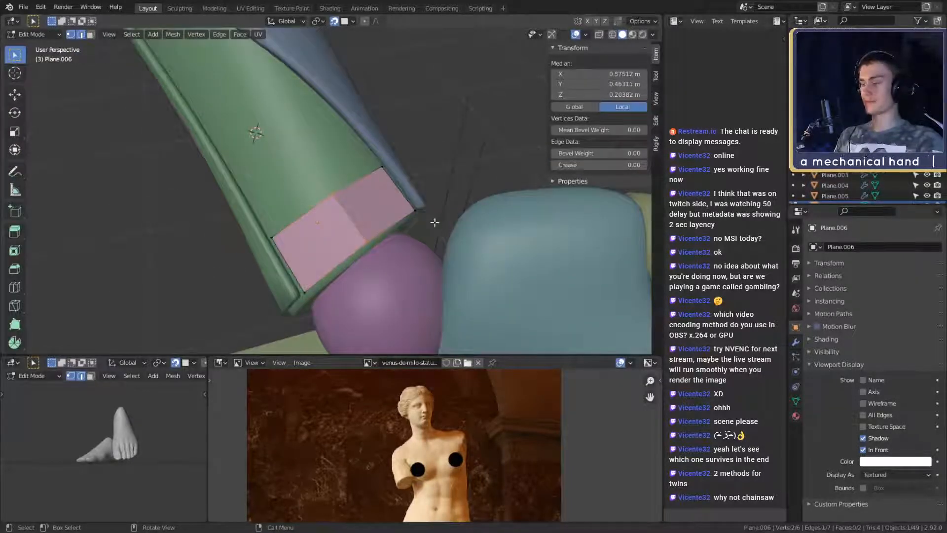
Step: Slide the wrist plane's middle edge toward the blue panel, then add a centred loop in the wider section and fit it to the surface
key("g")
key("g")
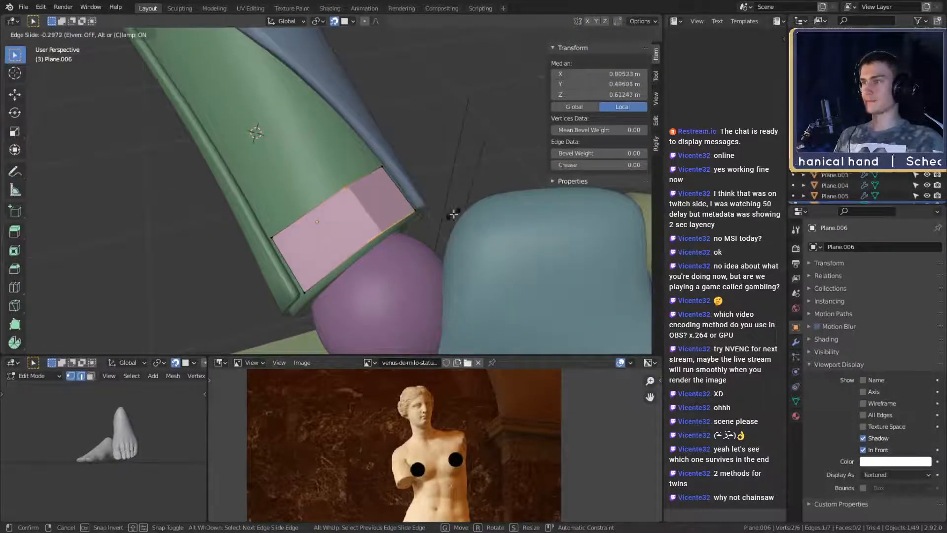
left_click(454, 214)
left_click(371, 235)
right_click(371, 235)
middle_click_drag(377, 226, 376, 262)
key("g")
left_click(425, 242)
Step: Extrude the wrist plane's elbow-facing edge beside the ridge along the green panel, rotating and moving its end toward the narrow tip
left_click(376, 263)
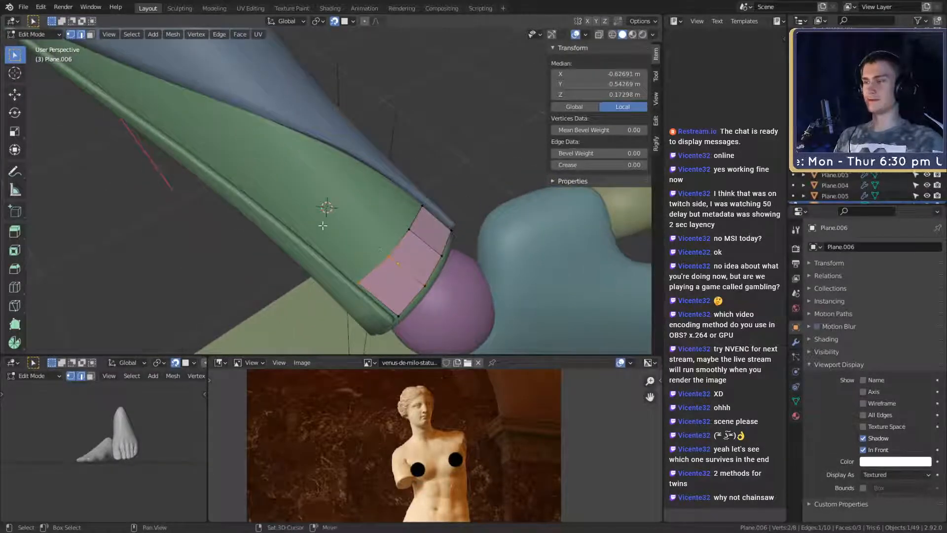
middle_click_drag(323, 225, 396, 211)
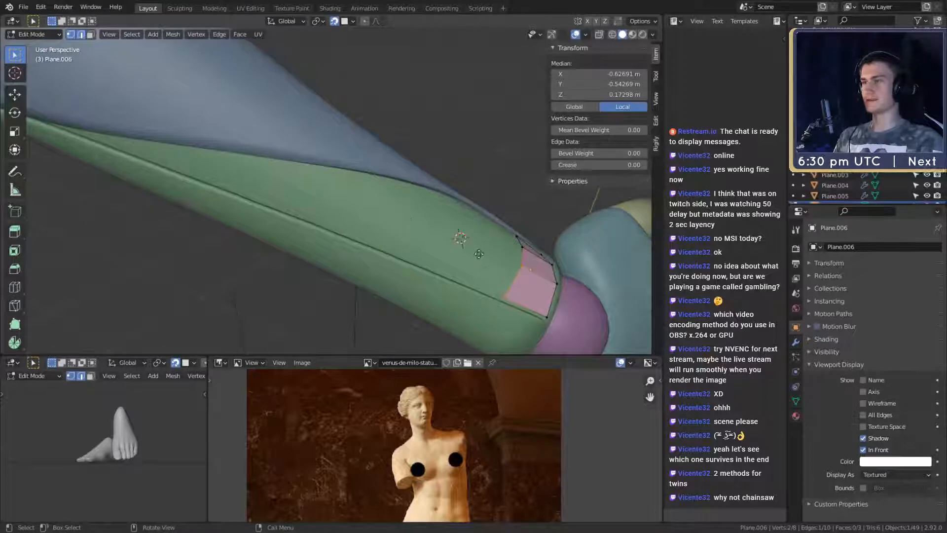
key("e")
left_click(420, 228)
key("r")
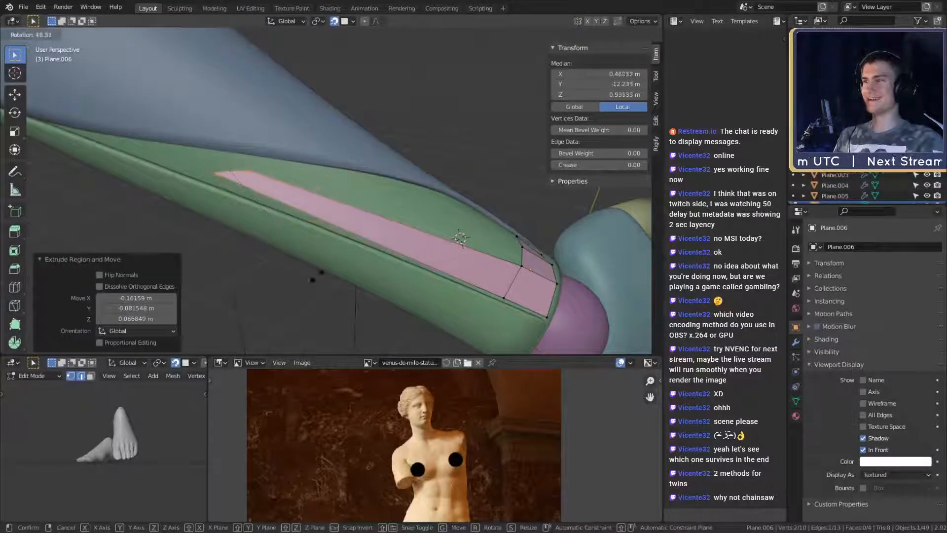
left_click(316, 276)
key("g")
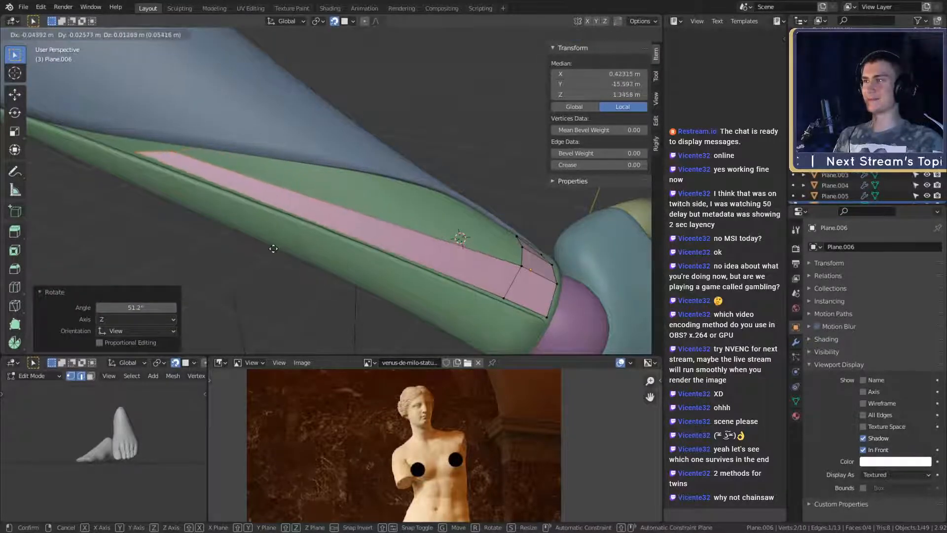
left_click(259, 243)
Step: Add a loop cut across the long strip and slide it toward the narrow tip
middle_click_drag(259, 244, 308, 243)
left_click(337, 230)
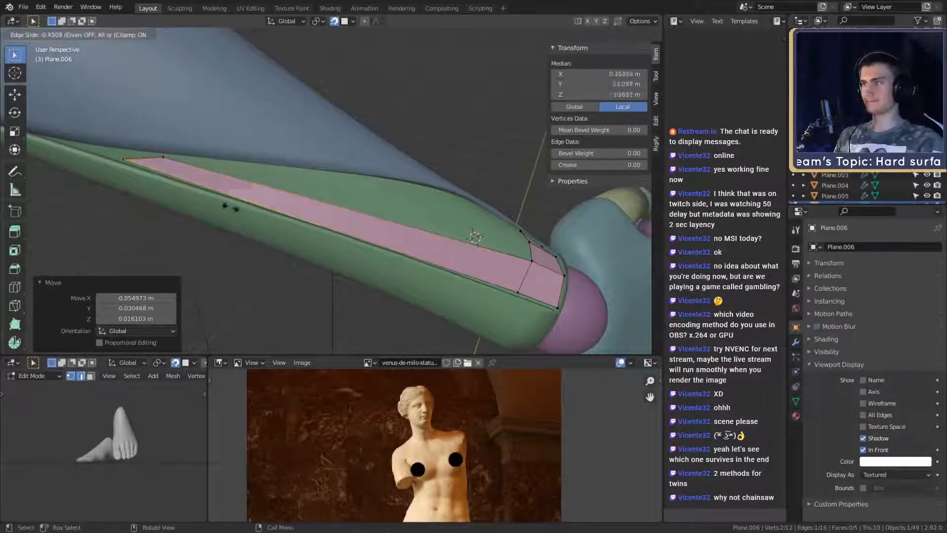
left_click(172, 198)
Step: Move and slightly rotate the strip's end edge to fit the narrow tip of the green panel
middle_click_drag(184, 203, 380, 209)
left_click(204, 156)
key("g")
left_click(329, 198)
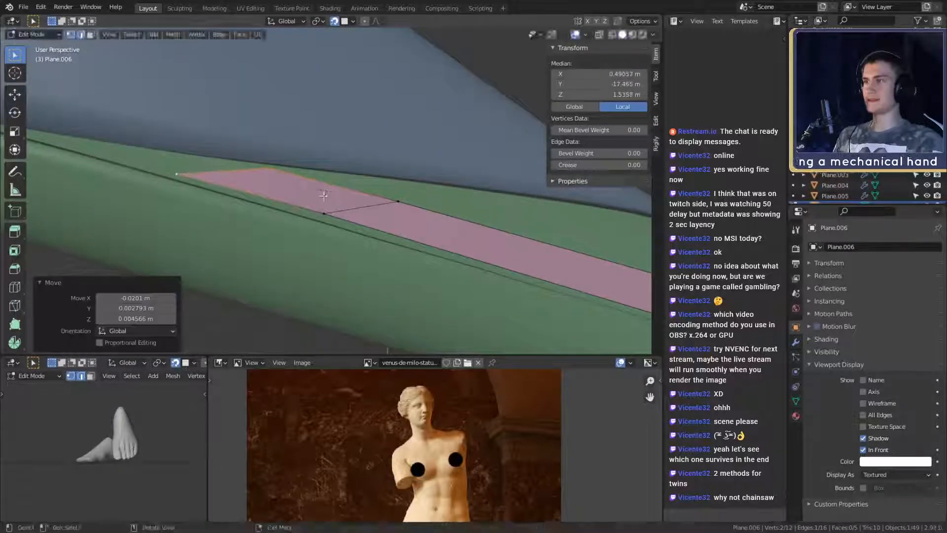
key("r")
left_click(373, 205)
key("g")
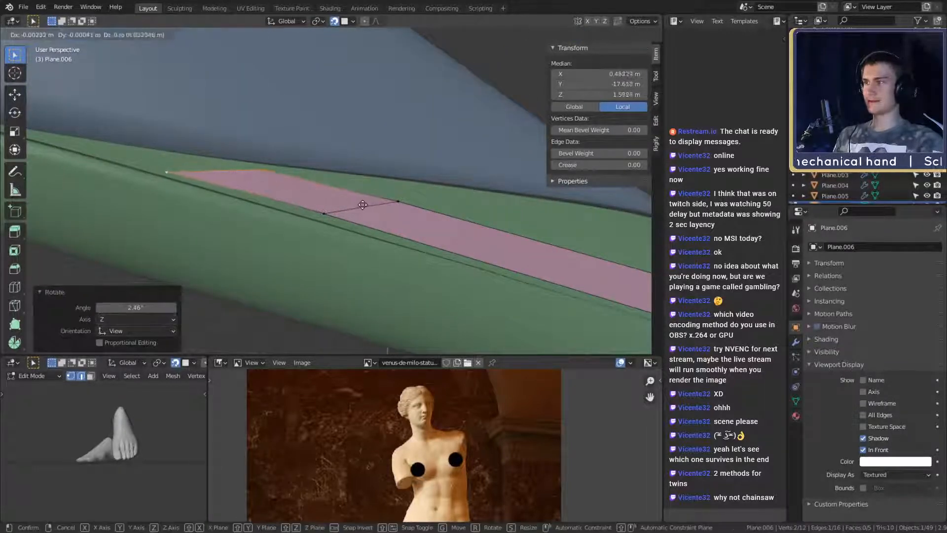
left_click(363, 203)
Step: Adjust the vertices of the loop near the strip's tip so the strip follows the green panel's border
middle_click_drag(364, 204, 355, 204)
left_click(277, 215)
left_click(353, 207, "shift")
key("g")
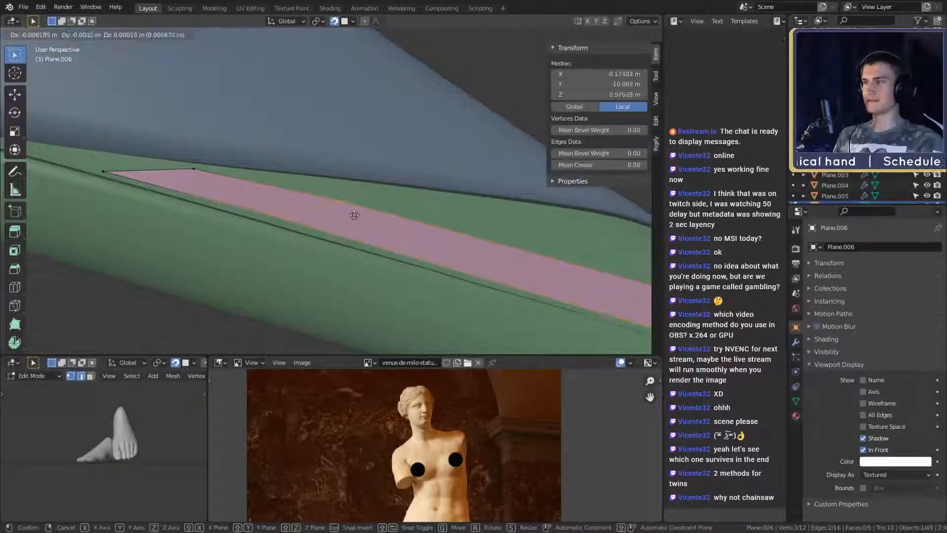
left_click(311, 207)
middle_click_drag(311, 208, 384, 235)
left_click(288, 201)
key("g")
left_click(330, 210)
Step: Extrude the wrist plane's edge beside the blue panel up the forearm and reposition the new strip's inner corner
left_click(371, 238, "shift")
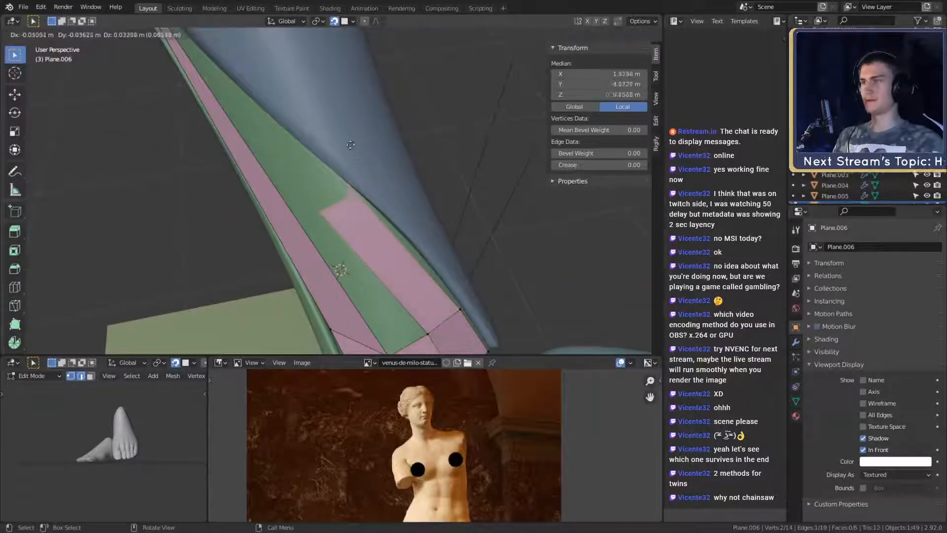
left_click(311, 116)
middle_click_drag(312, 116, 431, 162)
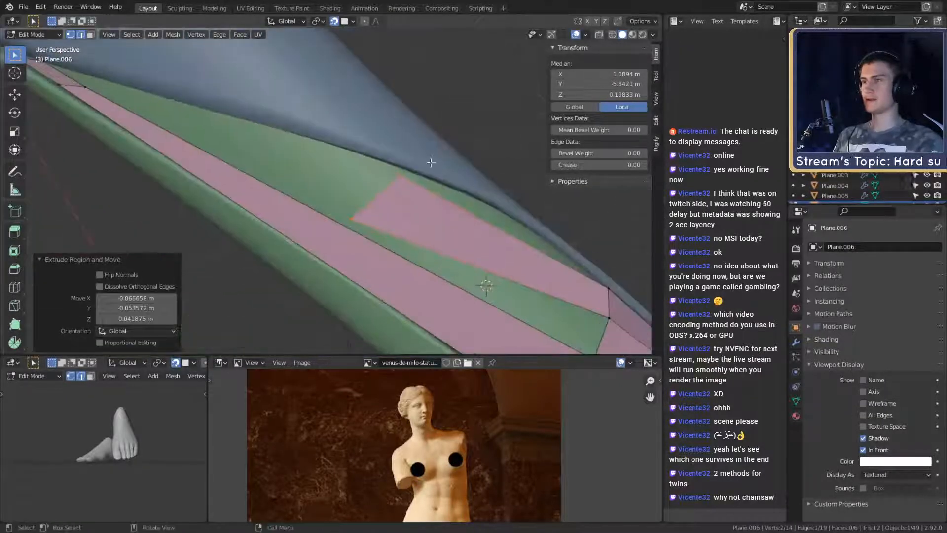
left_click(353, 216)
key("g")
left_click(382, 203)
Step: Rotate and move the end edge of the strip beside the blue panel to align it with the panel border
left_click(407, 181)
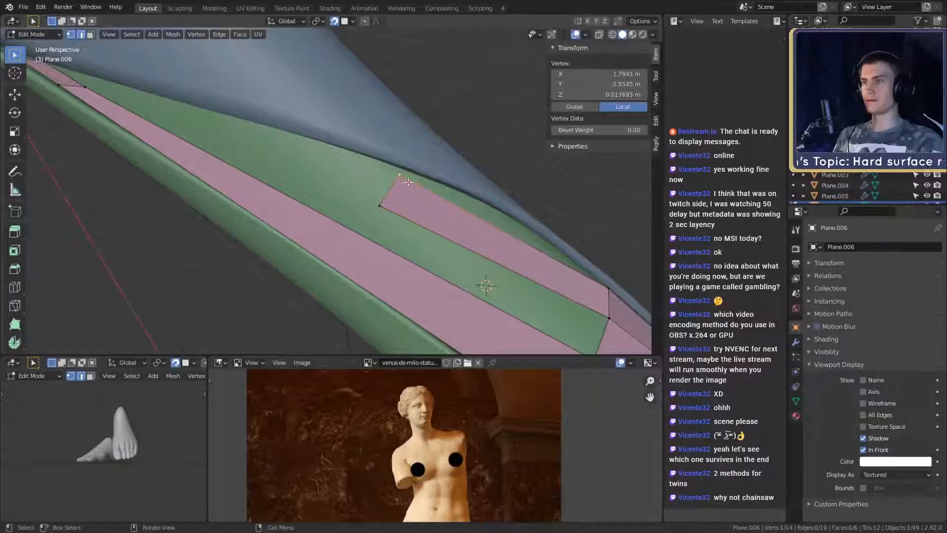
middle_click_drag(430, 203, 465, 213)
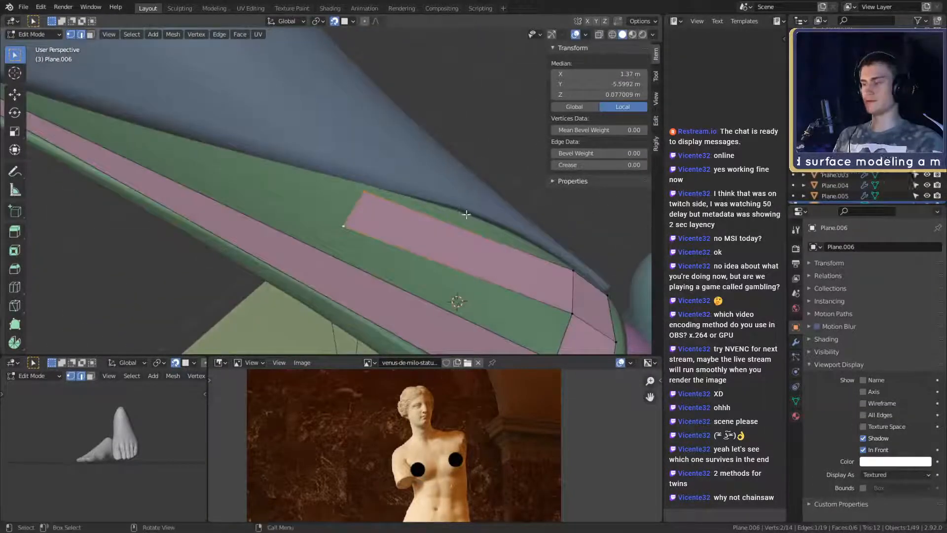
key("r")
left_click(435, 179)
middle_click_drag(433, 178, 471, 203)
key("g")
left_click(438, 205)
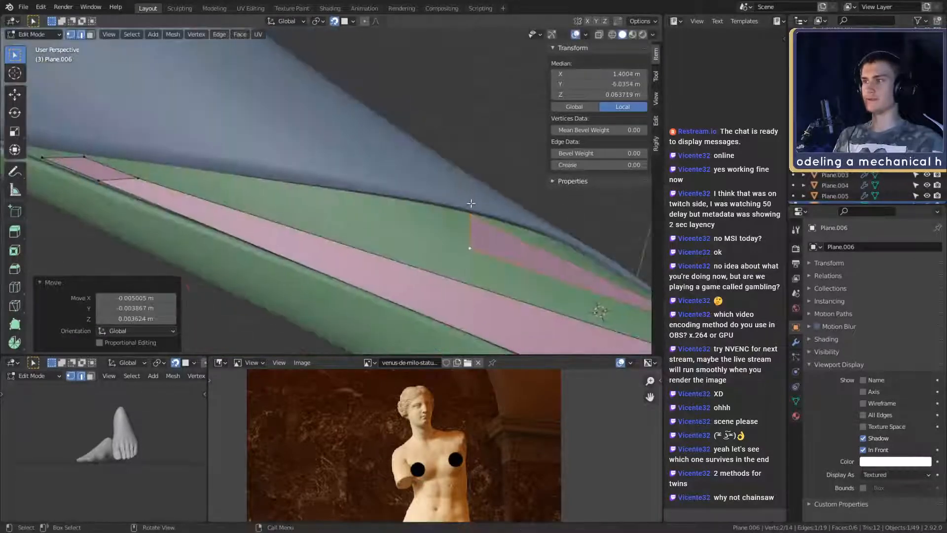
Step: Fill a face between the blue-side strip and the long strip's tip, then adjust a vertex near the tip
left_click(118, 166)
key("f")
middle_click_drag(411, 196, 404, 218)
left_click(326, 219)
key("g")
left_click(357, 224)
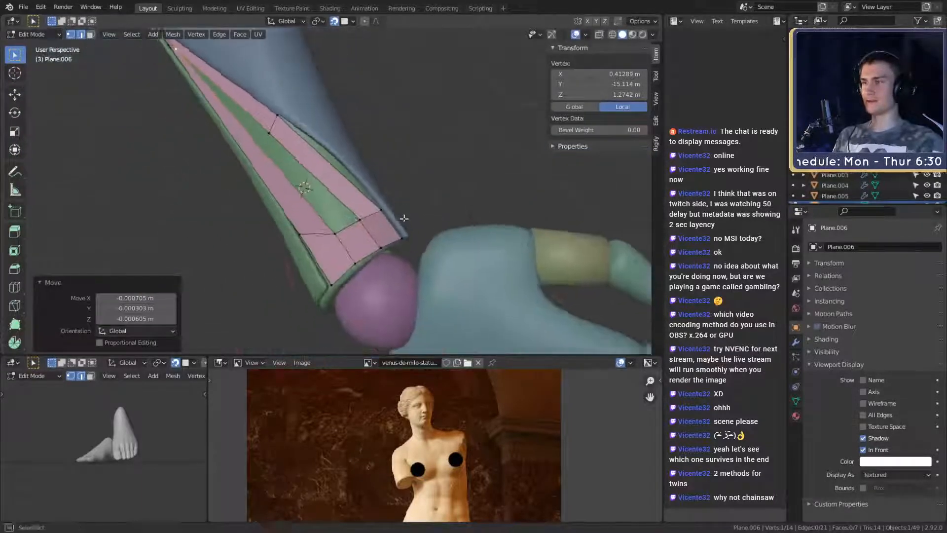
Step: Add two edge loops across the section of the blue-side strip near the wrist and move them onto the panel border
scroll(404, 218, "up", 4)
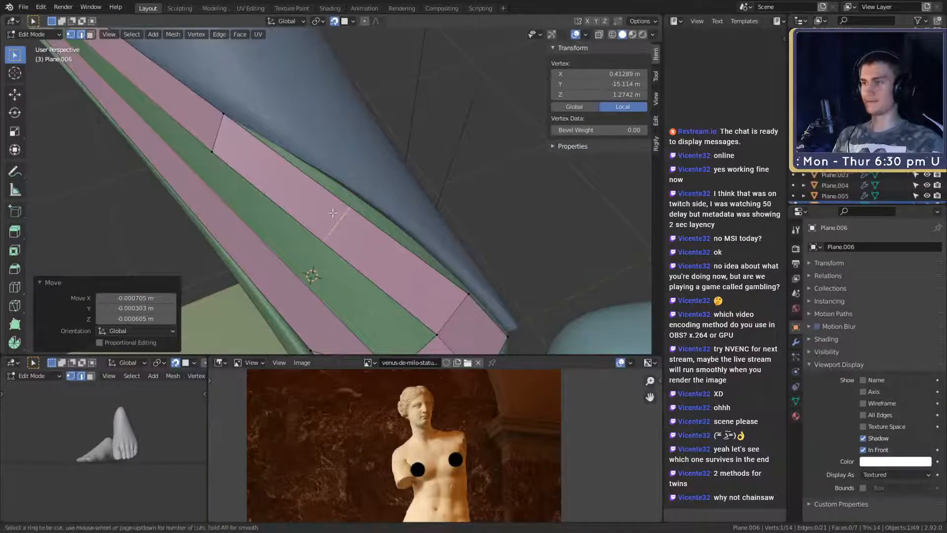
left_click(333, 212)
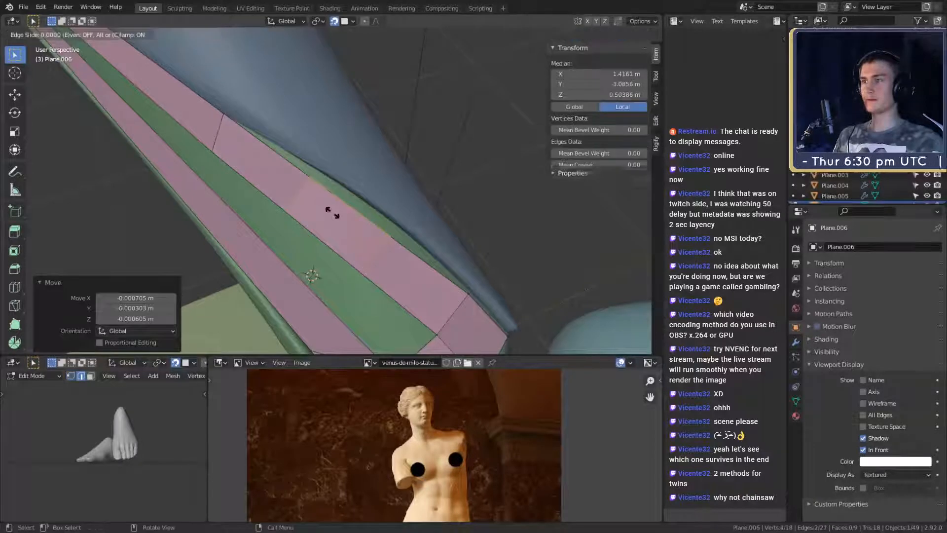
left_click(421, 211)
middle_click_drag(423, 211, 418, 214)
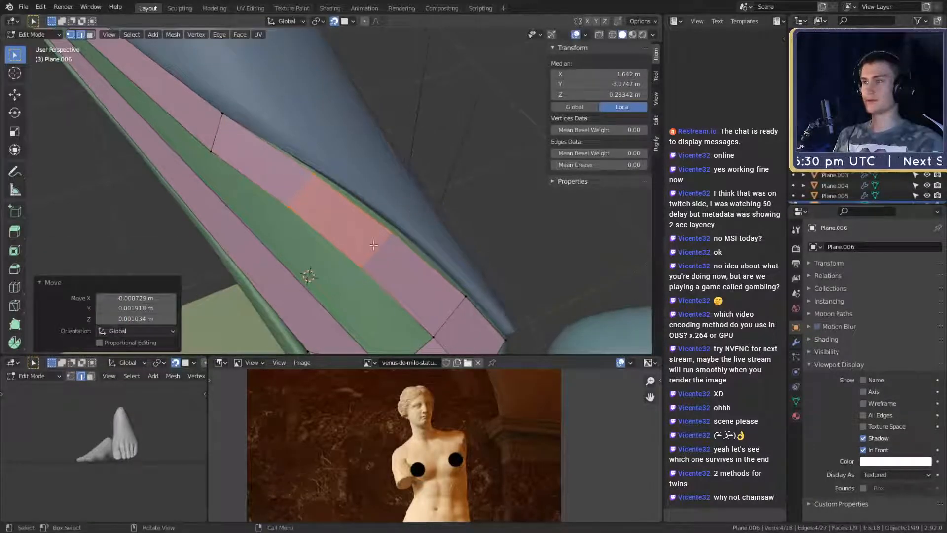
left_click(375, 250)
key("g")
left_click(439, 255)
middle_click_drag(439, 254, 383, 211)
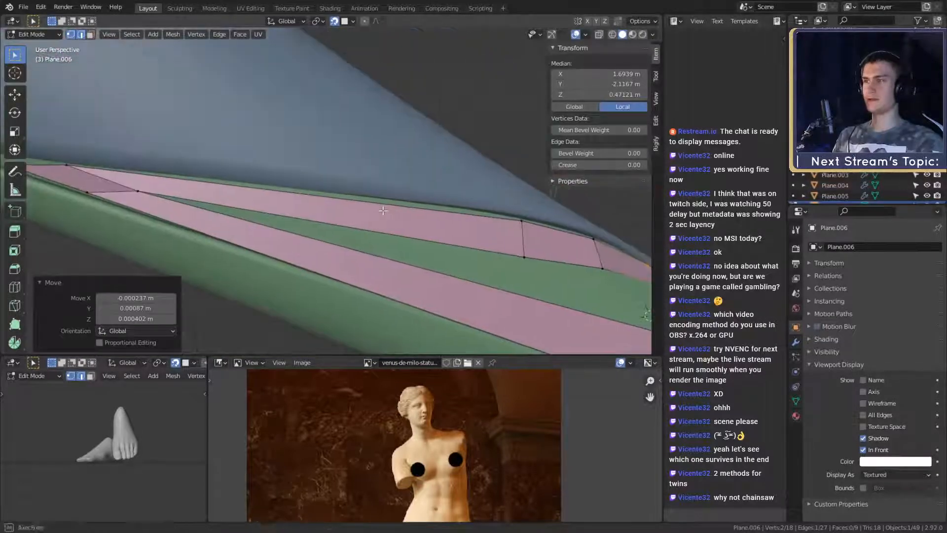
right_click(323, 211)
middle_click_drag(324, 211, 395, 211)
key("1")
key("g")
left_click(423, 217)
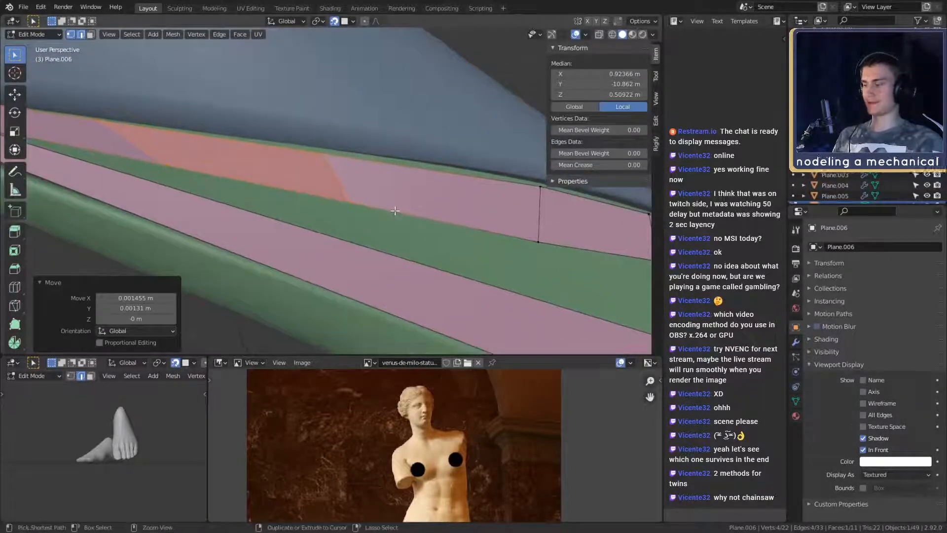
key("ctrl+t")
key("ctrl+z")
key("ctrl+z")
key("ctrl+z")
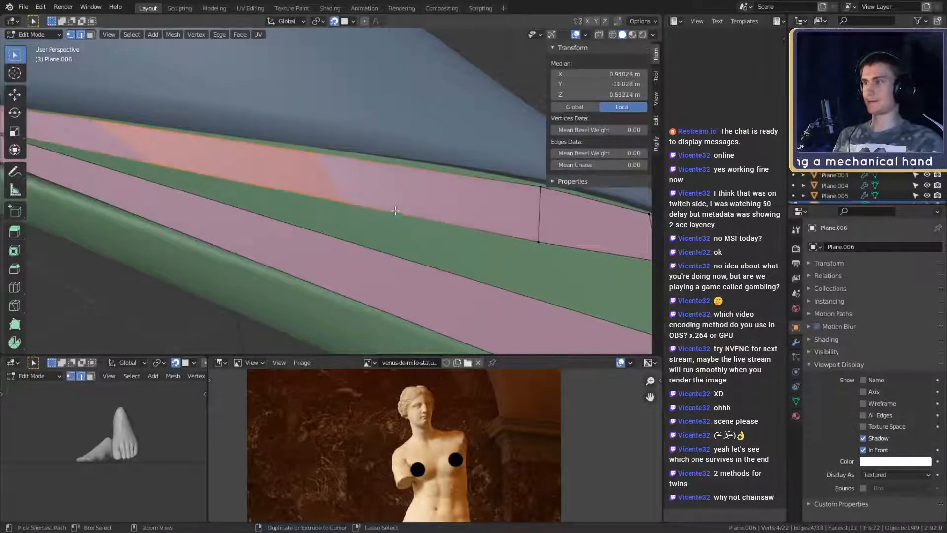
Step: Add four edge loops across the long section of the blue-side strip and slide the loop nearest the wrist along it
scroll(395, 211, "down", 3)
mouse_move(395, 211)
middle_mouse_down()
mouse_move(377, 208)
mouse_move(399, 199)
middle_mouse_up()
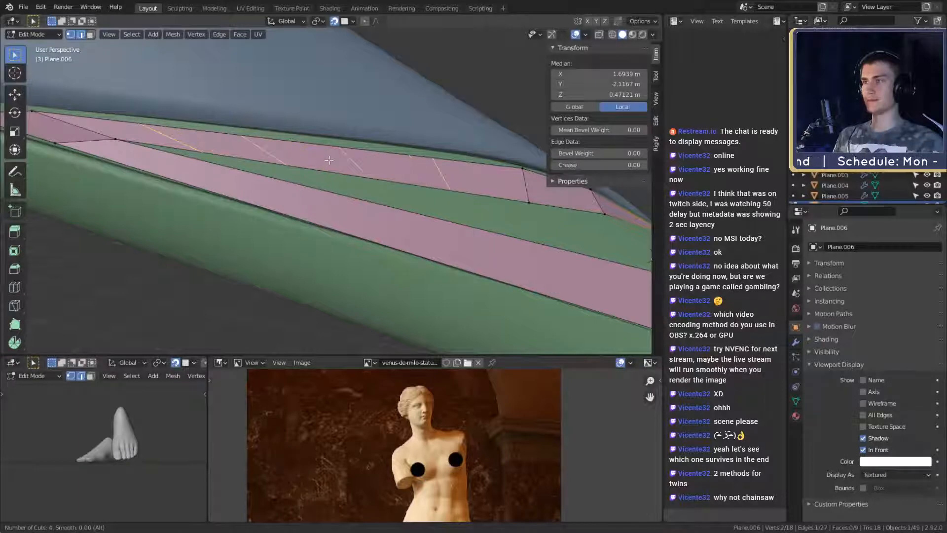
left_click(329, 160)
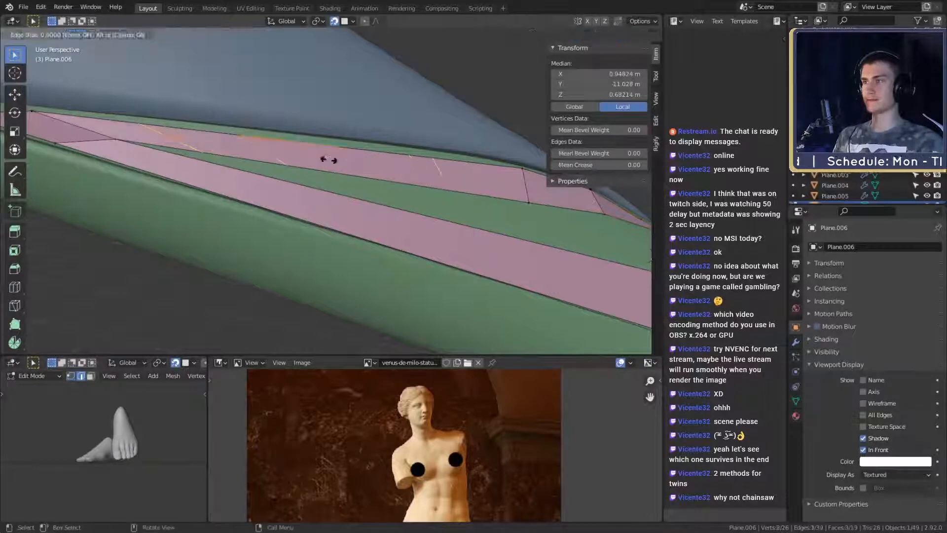
left_click(424, 209)
middle_click_drag(425, 209, 414, 173)
left_click(391, 163)
key("g")
key("g")
left_click(424, 175)
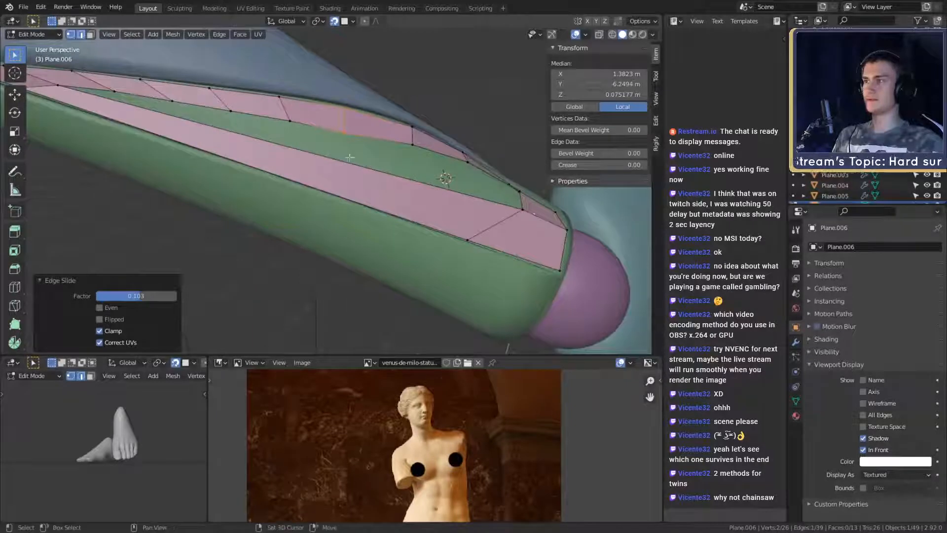
Step: Move the inner vertex of the slid loop to straighten the blue-side strip's inner border
middle_click_drag(349, 157, 392, 178)
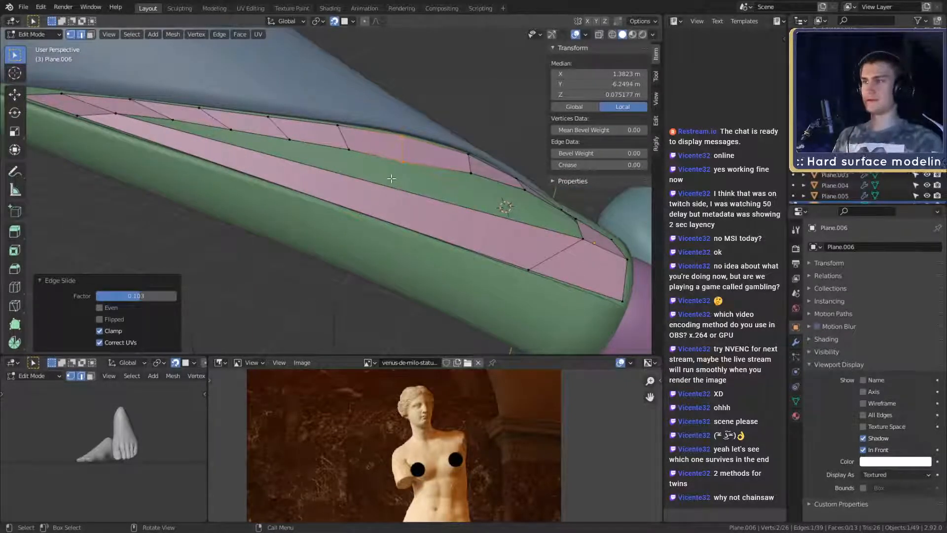
middle_click_drag(391, 178, 398, 237)
left_click(336, 219)
key("g")
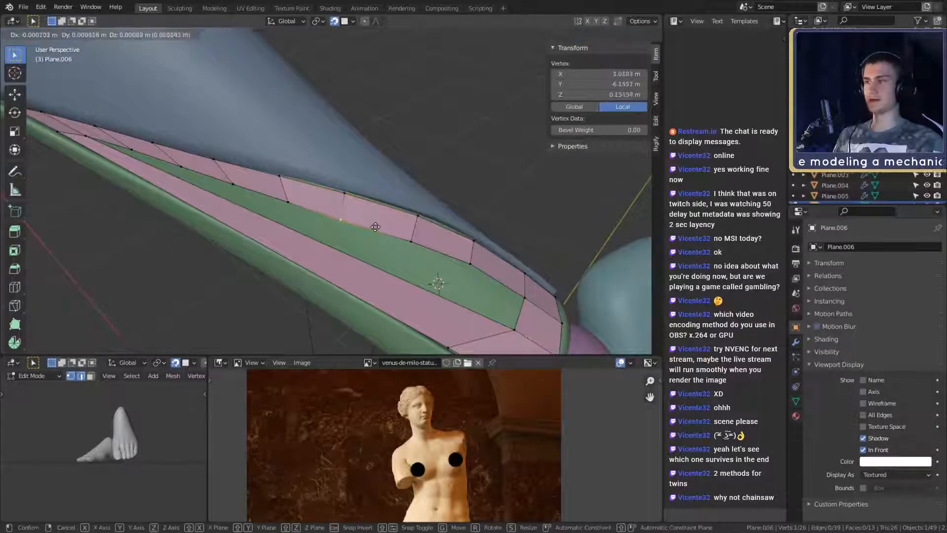
left_click(337, 217)
Step: Add one edge loop across the long green-side strip, slid toward the strip's tip
middle_click_drag(338, 217, 427, 209)
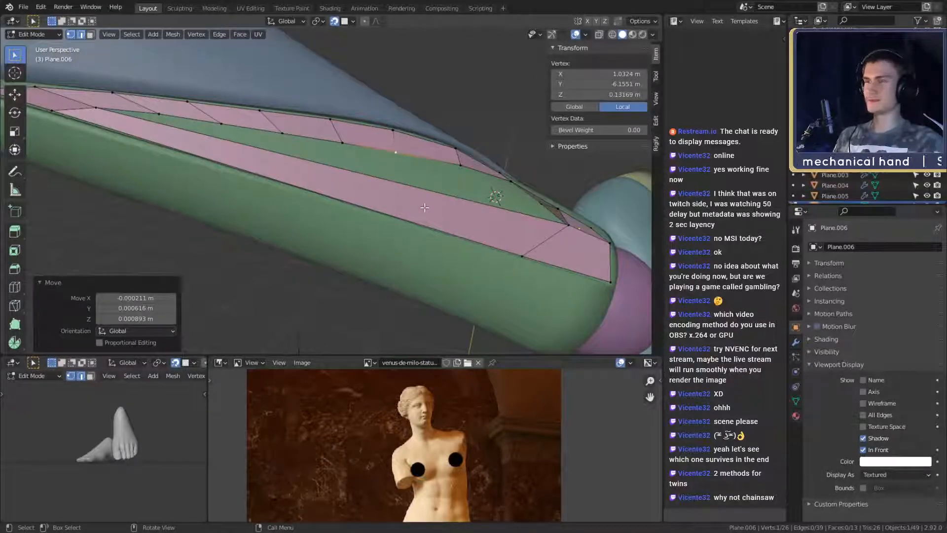
middle_click_drag(425, 208, 390, 214)
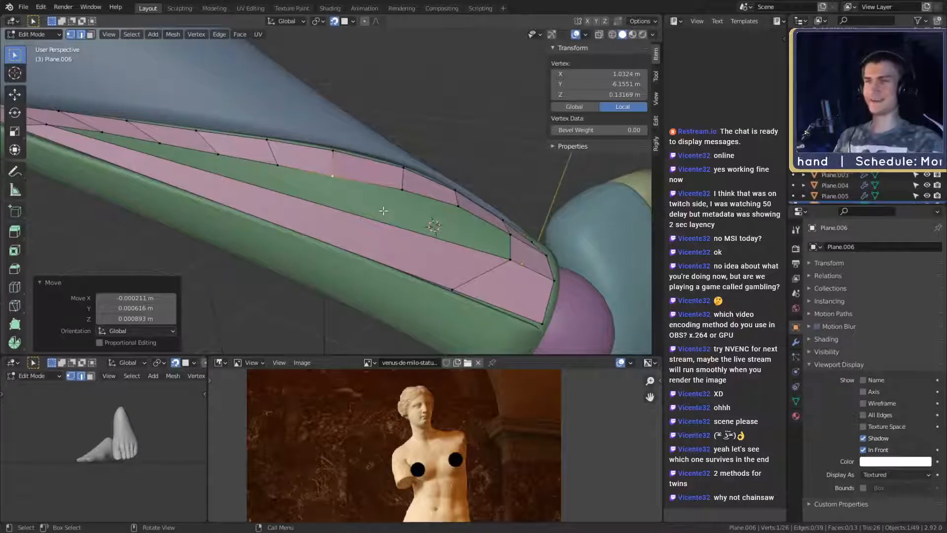
middle_click_drag(383, 211, 437, 223)
scroll(406, 214, "up", 1)
scroll(426, 208, "down", 2)
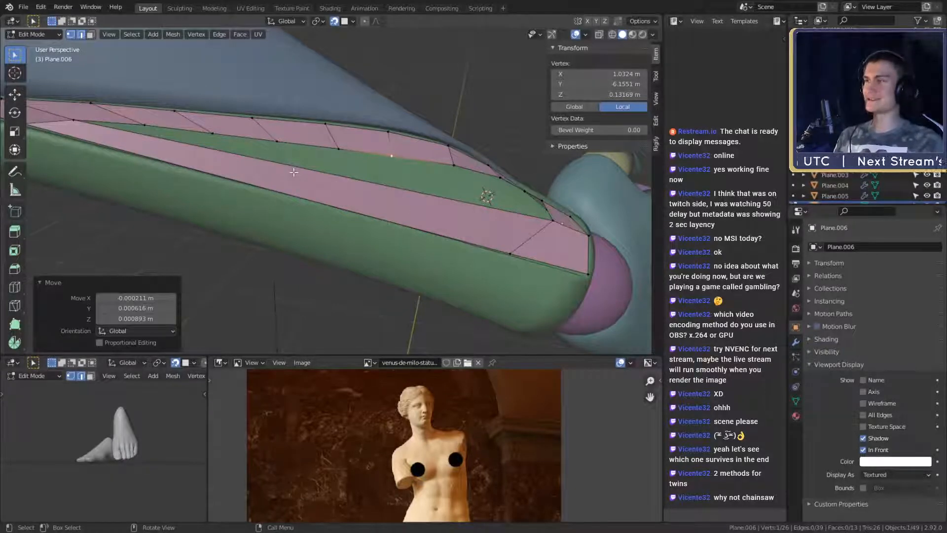
middle_click_drag(304, 180, 368, 221)
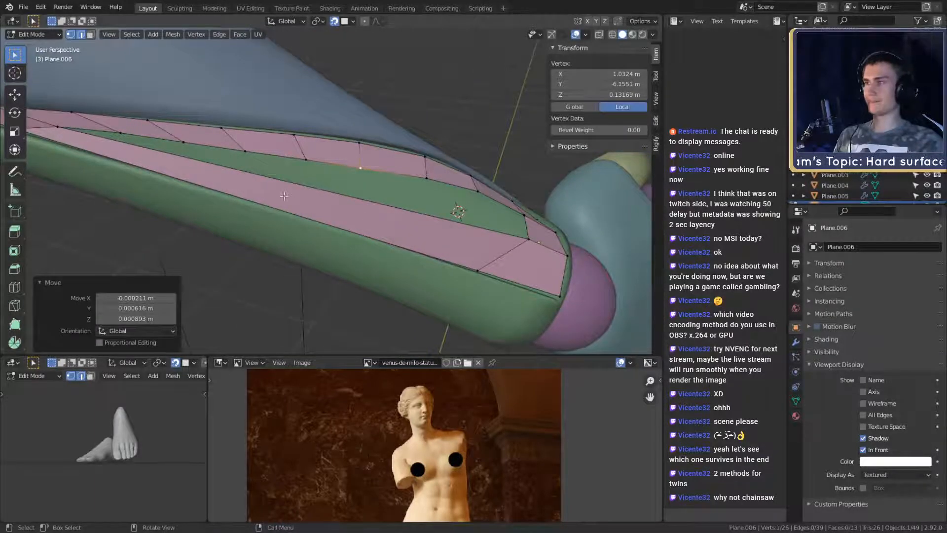
key("ctrl+r")
left_click(258, 183)
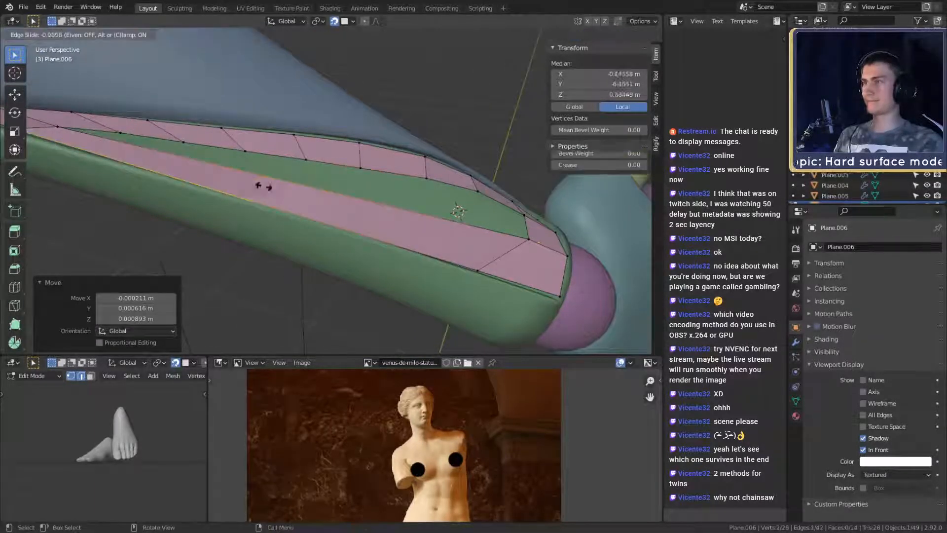
left_click(200, 169)
middle_click_drag(199, 169, 310, 195)
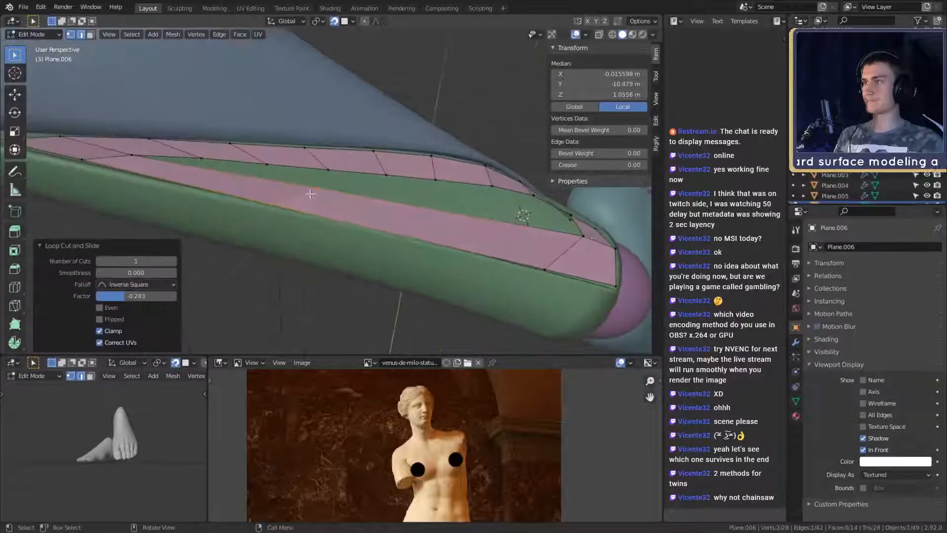
Step: Add two evenly spaced edge loops between the new green-side loop and the strip's tip
key("ctrl+r")
left_click(222, 179)
right_click(284, 183)
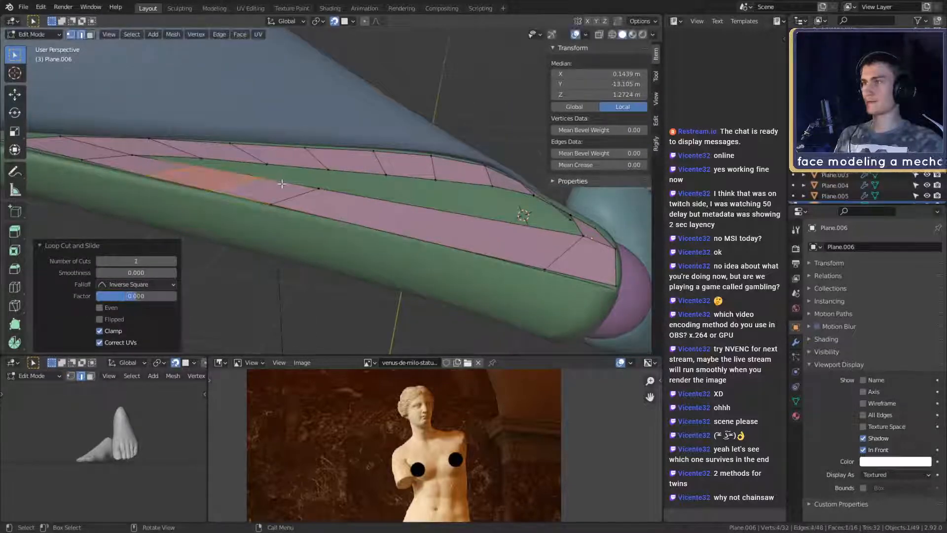
middle_click_drag(284, 184, 351, 197)
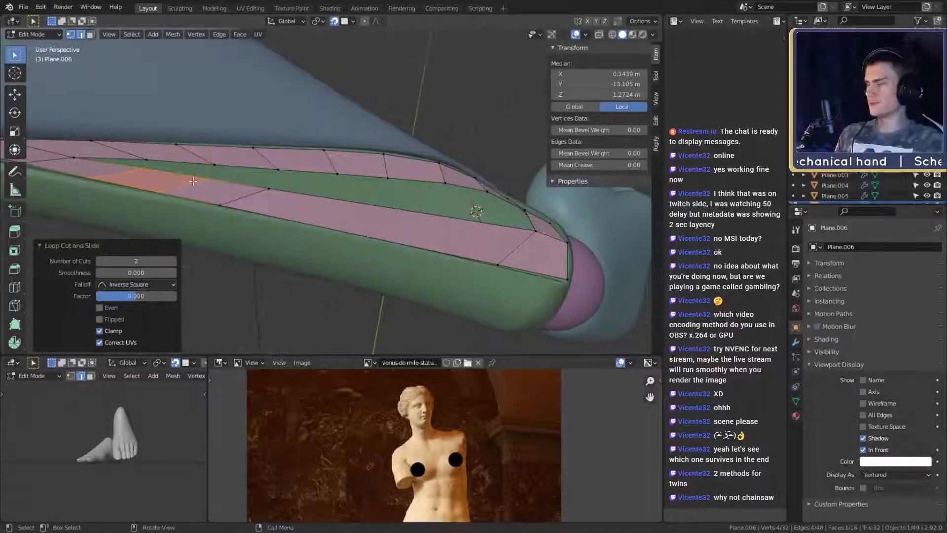
Step: Select the inner vertices of both strips around the narrow end of the gap to check whether they match up
left_click(134, 162, "alt+shift")
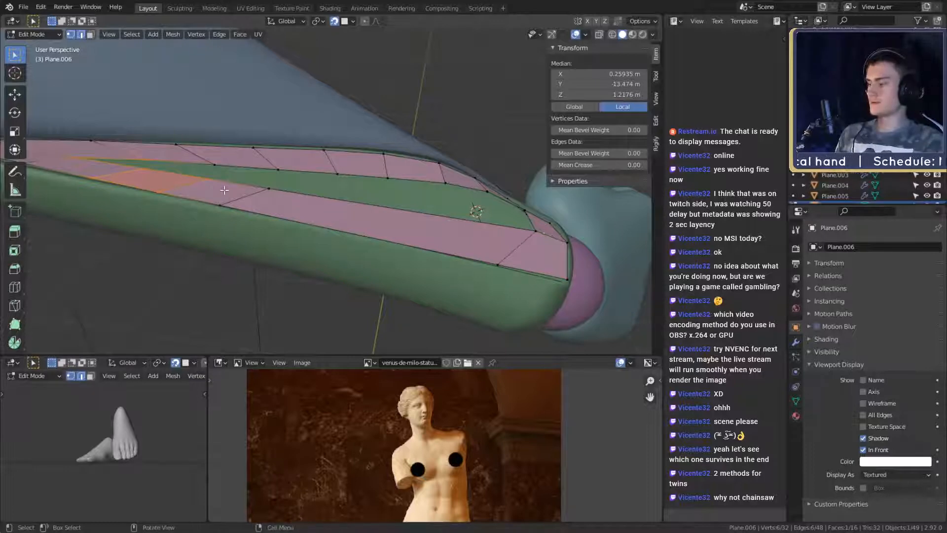
left_click(217, 168, "shift")
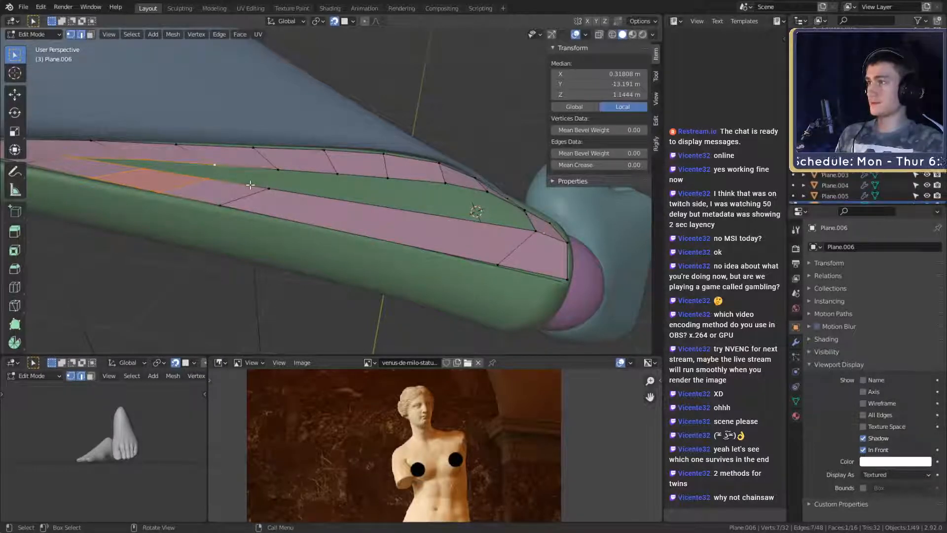
middle_click_drag(250, 185, 331, 190, "shift")
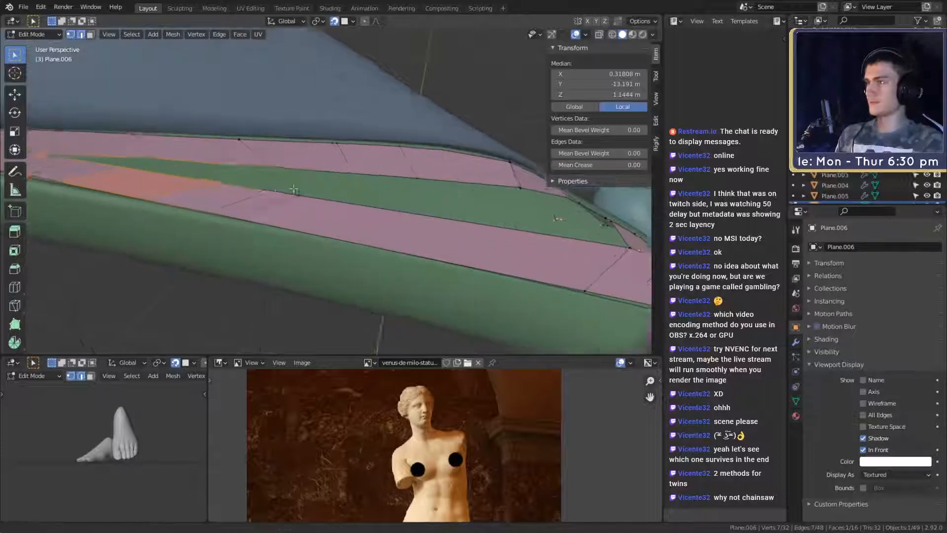
scroll(316, 190, "up", 1)
left_click(278, 185)
left_click(282, 171, "shift")
left_click(205, 177, "shift")
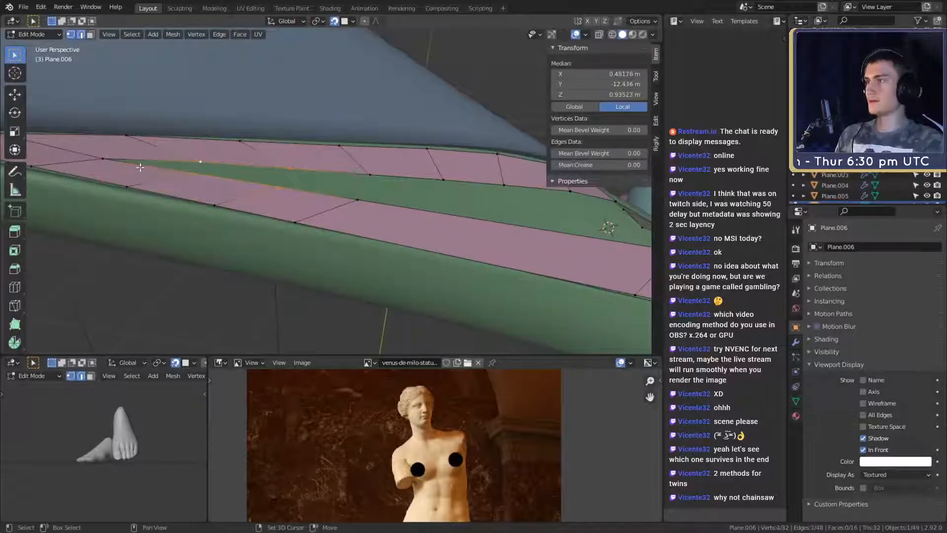
left_click(105, 159, "shift")
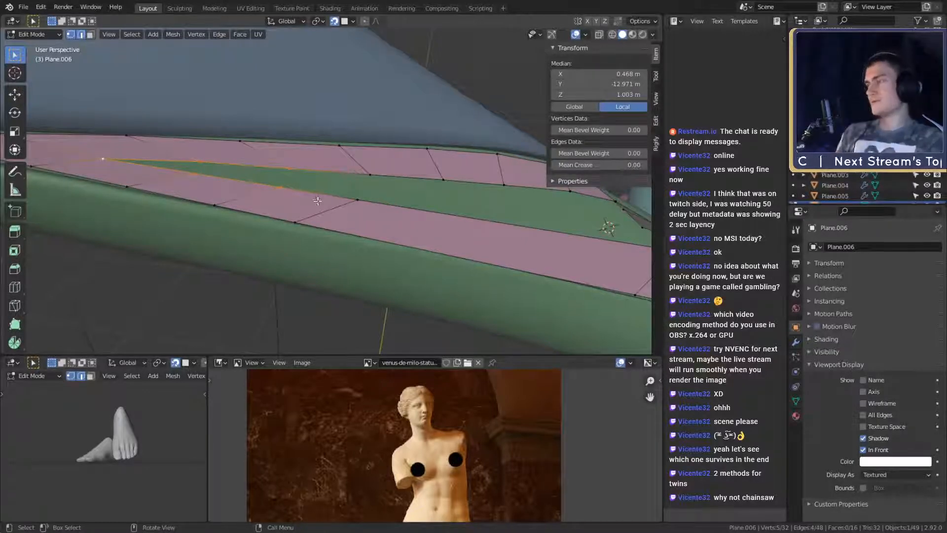
Step: Slide the edge between the gap's wrist corner and the wrist border toward the green-side strip
middle_click_drag(320, 202, 375, 212)
middle_click_drag(375, 212, 434, 196)
scroll(434, 196, "up", 2)
left_click(364, 187)
middle_click_drag(364, 188, 463, 183)
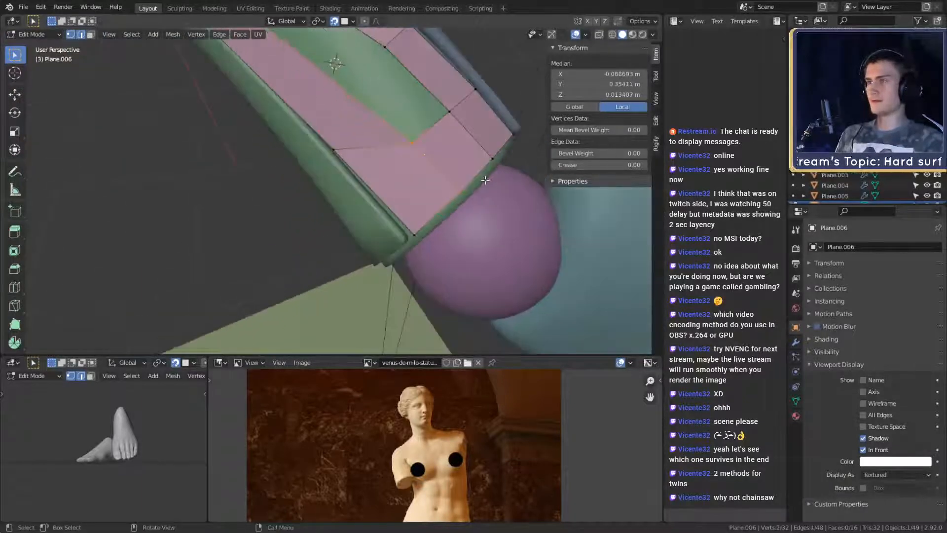
key("g")
key("g")
left_click(467, 185)
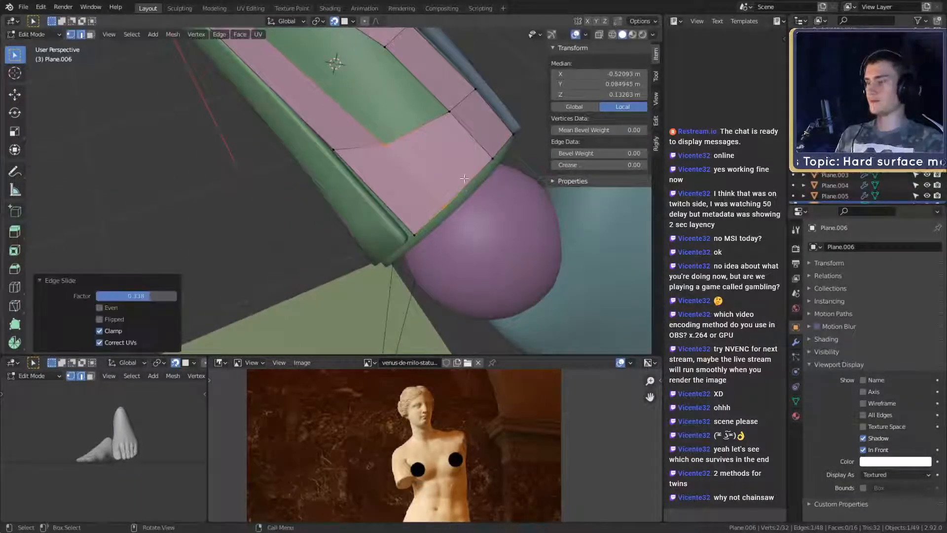
Step: Add one edge loop across the middle of the wrist band, then slide the blue-side edge and the new loop to even the spacing
key("ctrl+r")
left_click(441, 140)
right_click(466, 137)
middle_click_drag(467, 137, 401, 181)
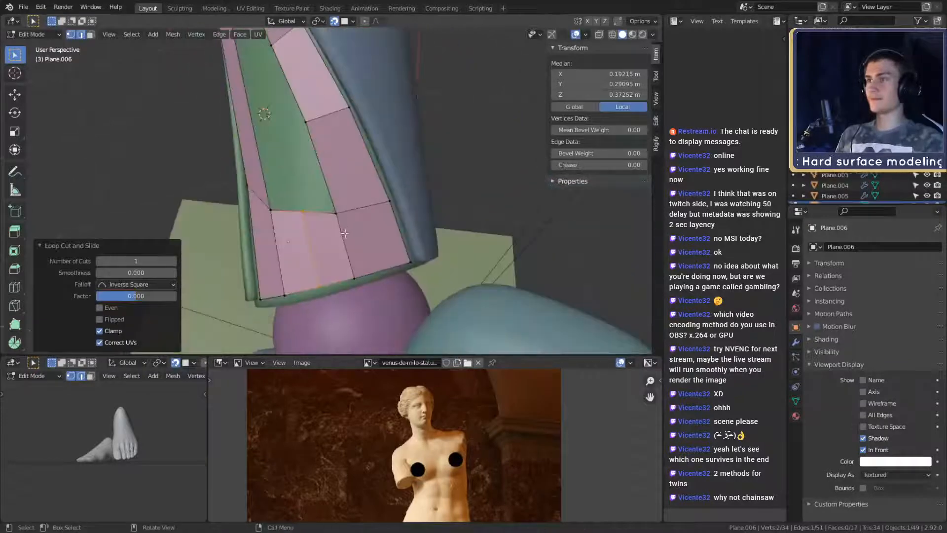
key("g")
key("g")
left_click(412, 225)
left_click(306, 241)
key("g")
key("g")
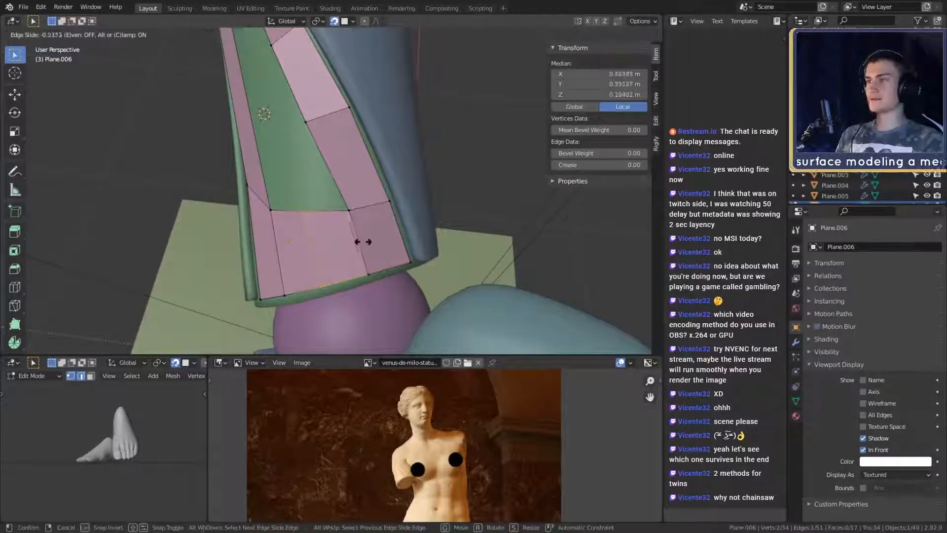
left_click(365, 240)
Step: Move the vertex on the blue-side strip's inner border just above the wrist band to smooth the gap's outline
middle_click_drag(364, 240, 473, 176)
left_click(379, 224)
key("g")
left_click(428, 222)
Step: Fill two adjacent faces between the inner edges of both strips near the narrow end of the gap
scroll(428, 222, "down", 3)
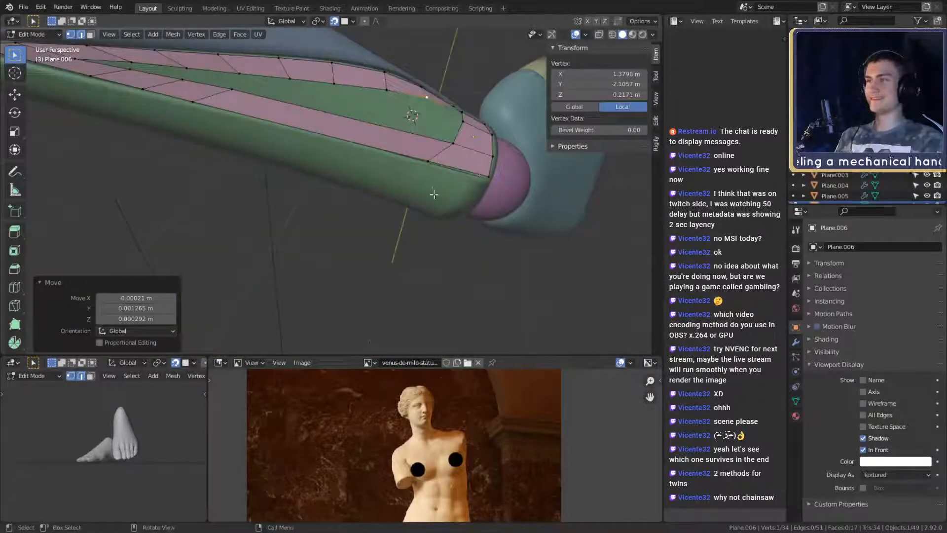
scroll(434, 193, "up", 4)
mouse_move(321, 158)
middle_mouse_down("shift")
mouse_move(380, 168)
mouse_move(390, 187)
mouse_move(332, 154)
middle_mouse_up("shift")
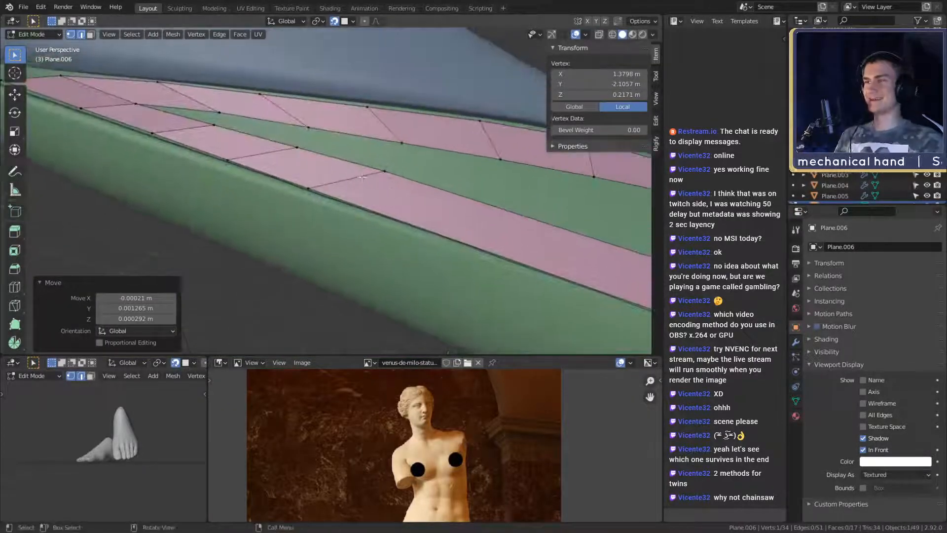
left_click(331, 154)
left_click(345, 137, "shift")
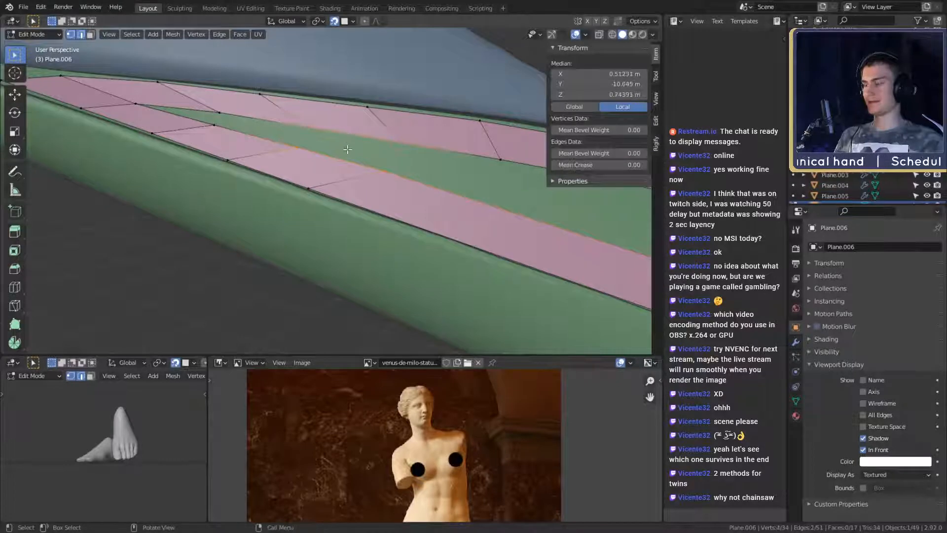
key("f")
left_click(269, 137)
left_click(272, 121, "shift")
middle_click_drag(296, 141, 364, 166)
key("f")
Step: Add a centred edge loop running lengthwise through the two newly filled faces
key("ctrl+r")
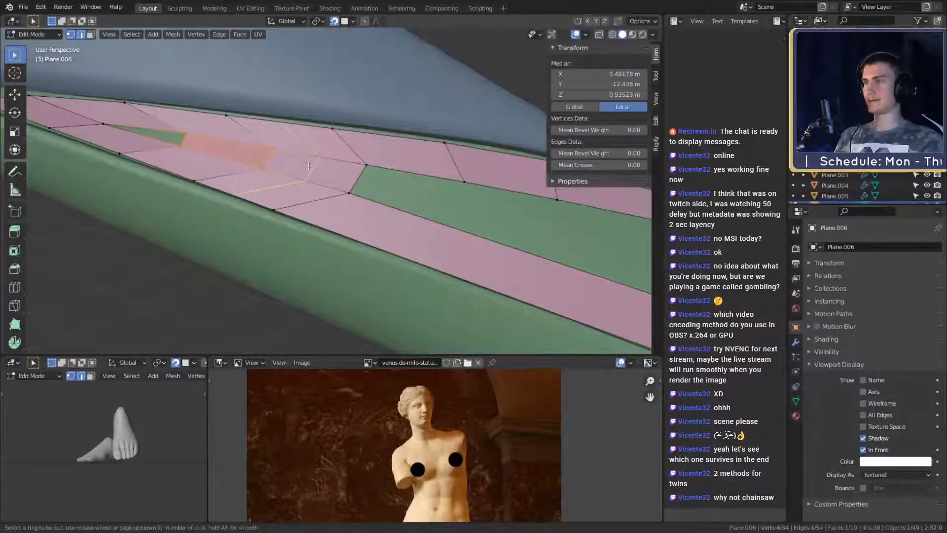
left_click(262, 156)
right_click(262, 155)
middle_click_drag(279, 152, 276, 154, "shift")
middle_click_drag(355, 174, 371, 180)
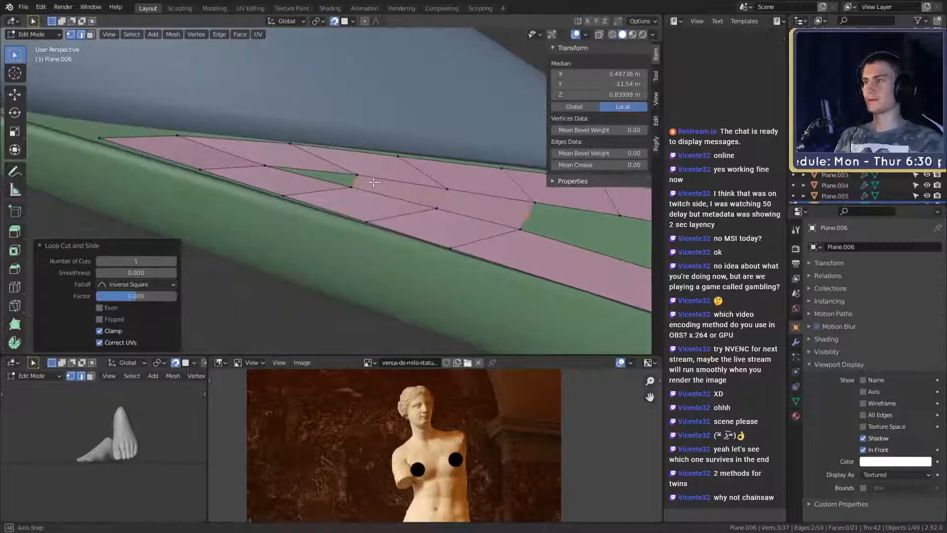
Step: Slide the middle vertex at the tip-side end of the filled faces along the centre loop toward the wrist
left_click(354, 181)
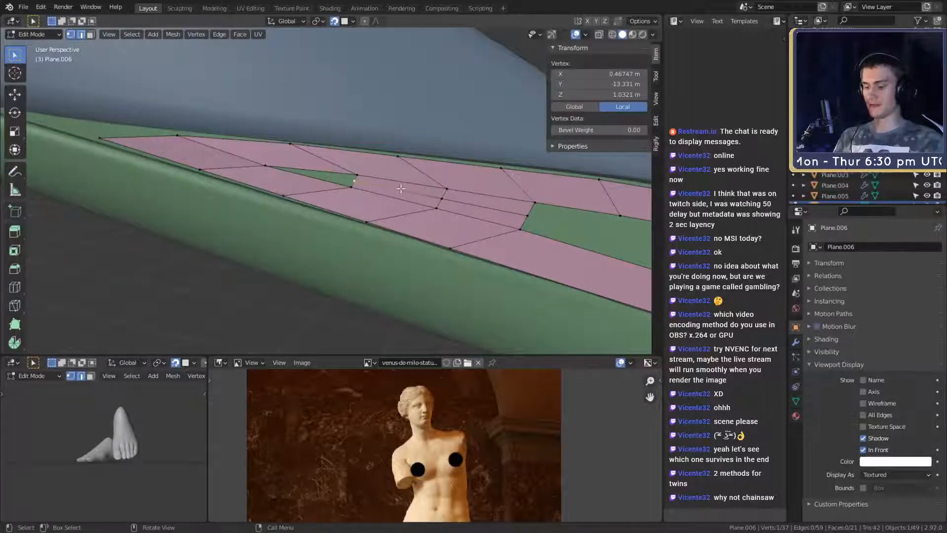
key("g")
key("g")
left_click(457, 201)
middle_click_drag(339, 191, 312, 215, "shift")
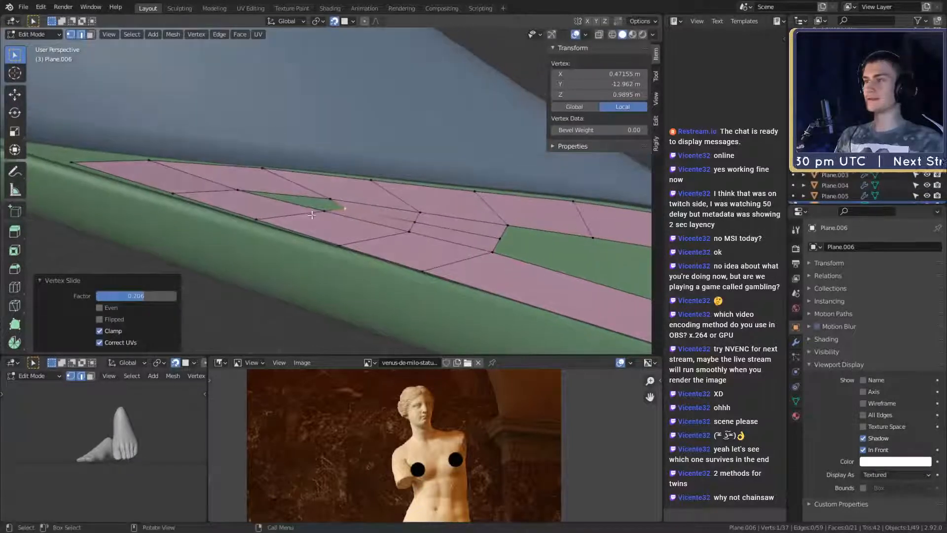
Step: Fill the small triangular-looking hole near the panel's narrow tip with one quad between its two long edges
left_click(296, 205)
left_click(302, 196, "shift")
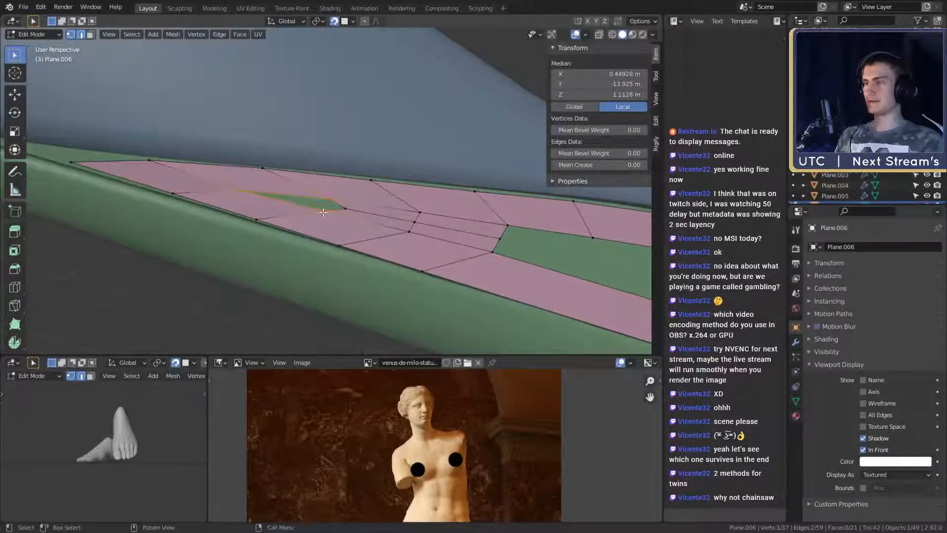
key("f")
middle_click_drag(323, 212, 359, 225)
key("ctrl+z")
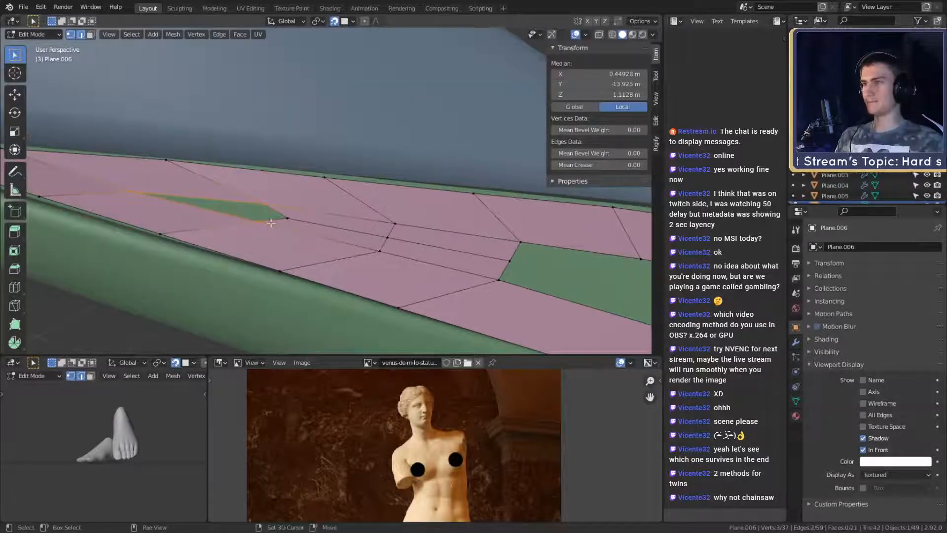
key("f")
middle_click_drag(245, 201, 387, 229)
scroll(375, 227, "up", 2)
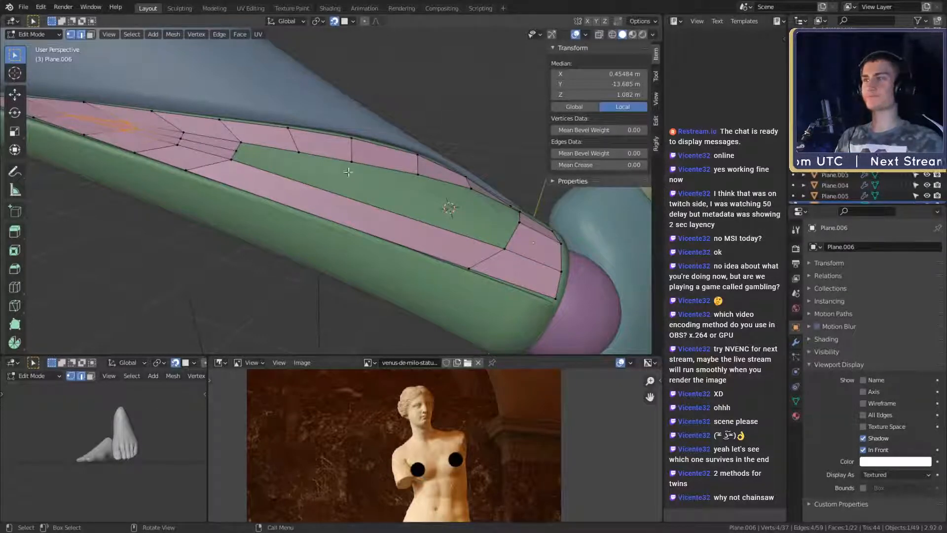
scroll(347, 199, "down", 3)
scroll(347, 199, "up", 5)
middle_click_drag(347, 199, 357, 241)
scroll(385, 212, "down", 3)
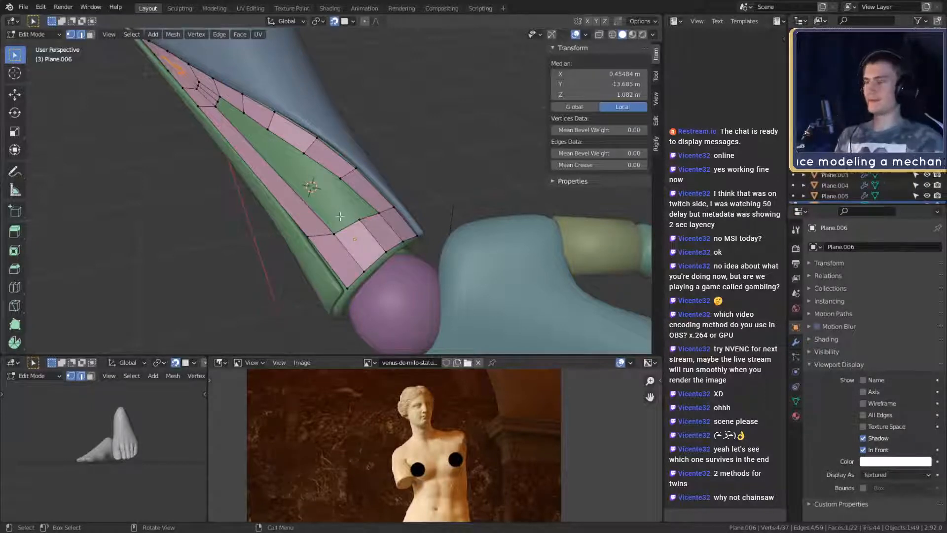
middle_click_drag(315, 193, 314, 230)
scroll(415, 212, "up", 2)
scroll(400, 223, "down", 1)
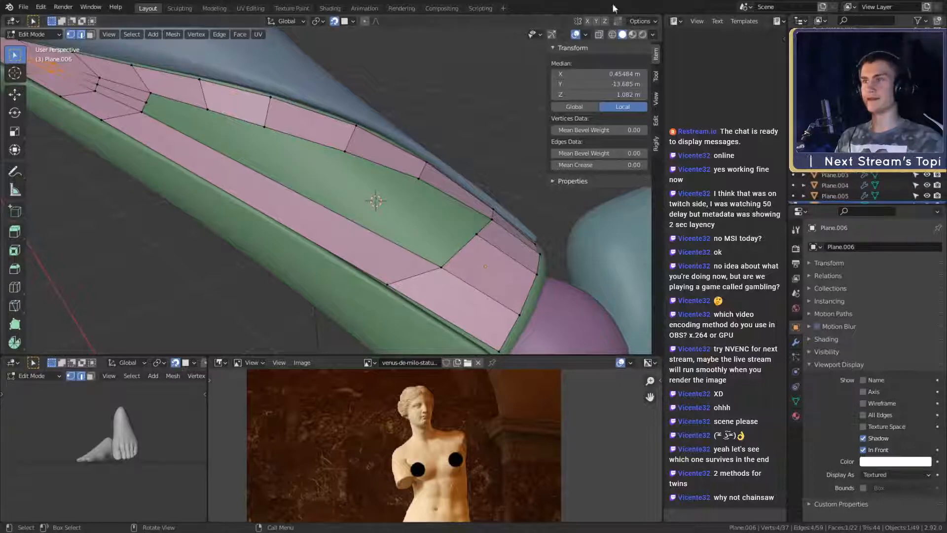
Step: Cut the long face of the green-side strip crosswise with 4 evenly spaced edge loops
middle_click_drag(329, 224, 405, 247)
key("ctrl+r")
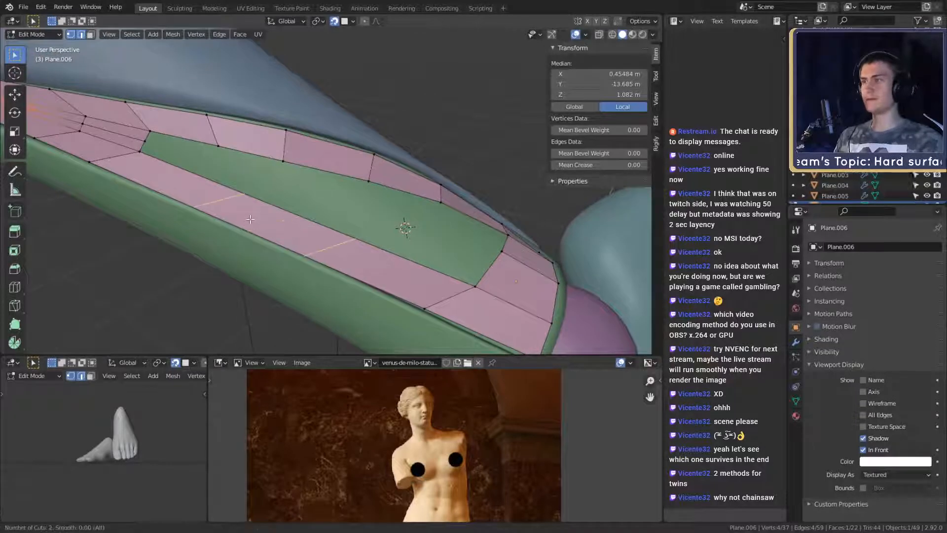
left_click(249, 219)
right_click(249, 219)
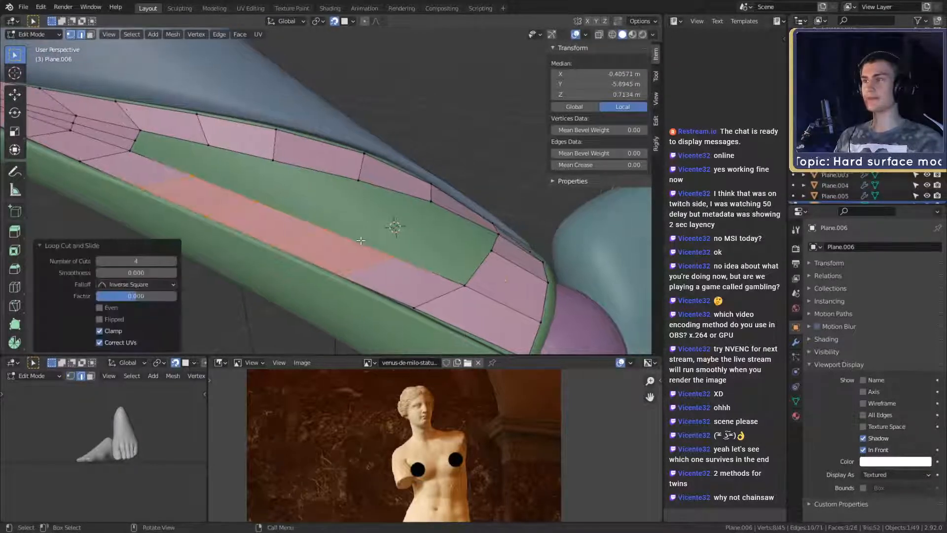
middle_click_drag(249, 219, 372, 225)
Step: Fill three adjacent quads between the inner edges of the two strips, leaving a hole at either end
scroll(371, 225, "up", 2)
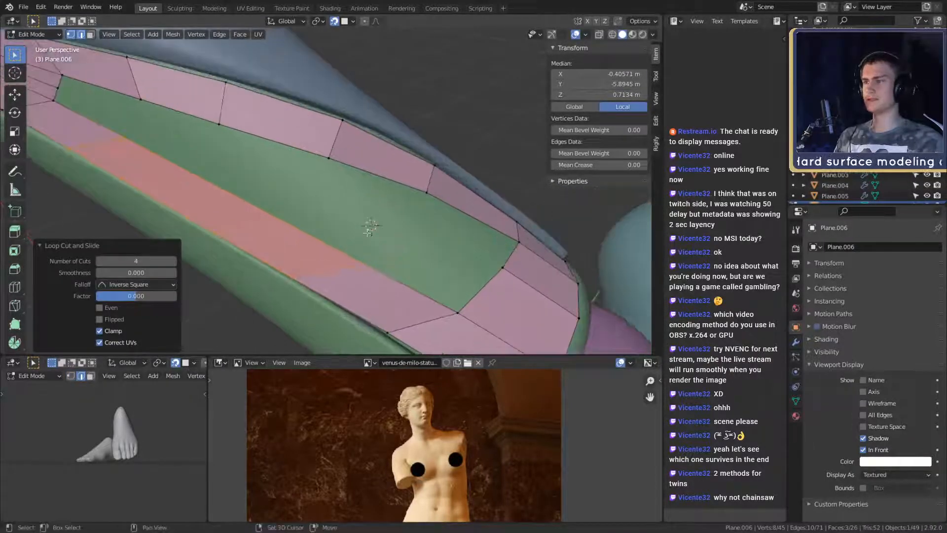
left_click(340, 249)
left_click(385, 178, "shift")
key("f")
scroll(393, 208, "down", 2)
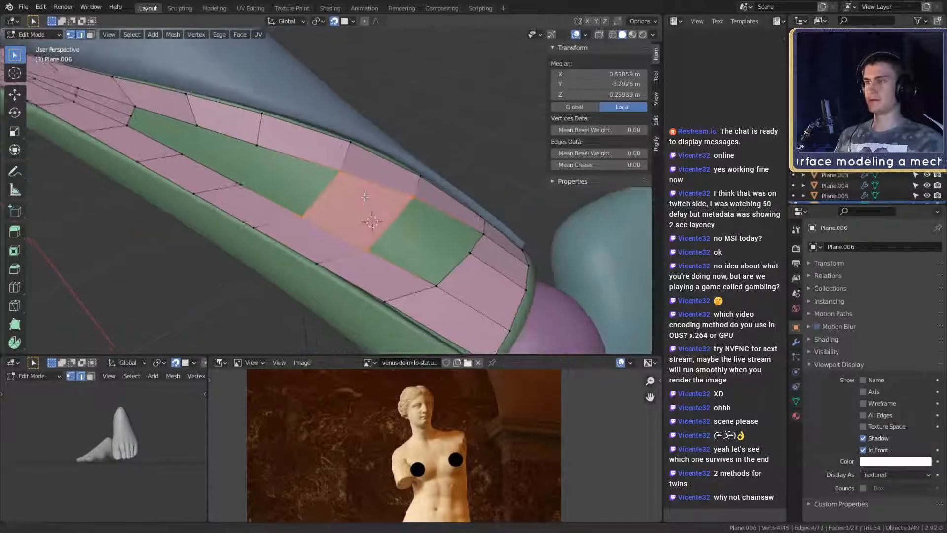
mouse_move(393, 208)
middle_mouse_down()
mouse_move(431, 210)
mouse_move(385, 209)
middle_mouse_up()
left_click(297, 212)
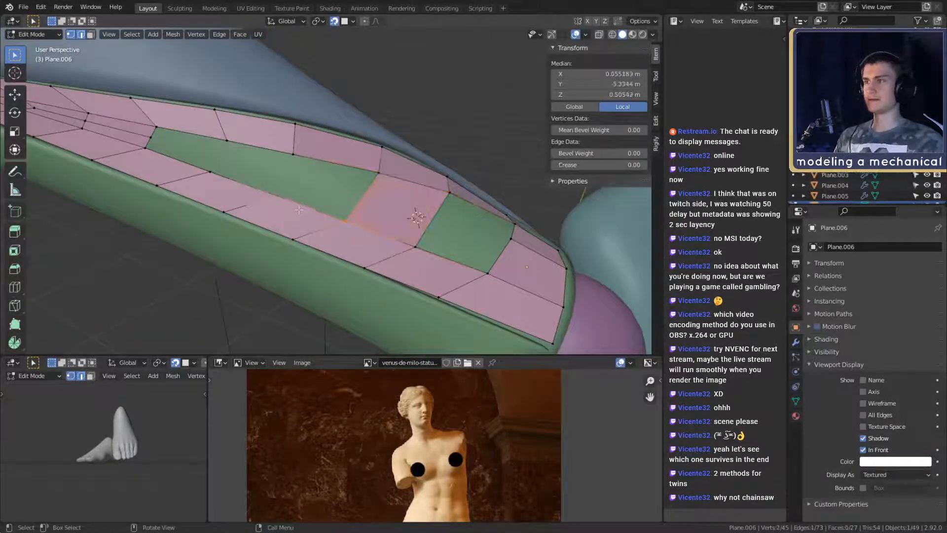
left_click(336, 160, "ctrl")
middle_click_drag(337, 160, 339, 207)
key("f")
key("f")
Step: Add one centred edge loop running lengthwise through the three newly filled quads
key("ctrl+r")
left_click(350, 206)
scroll(362, 194, "up", 2)
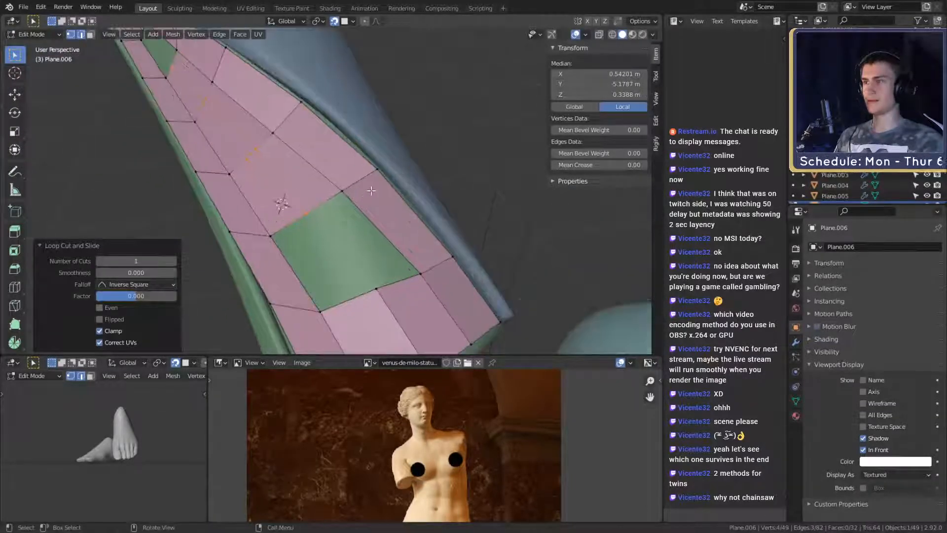
middle_click_drag(362, 194, 384, 182)
Step: Slide two edges of the blue-side strip's inner border toward the blue side to even out the quads
left_click(353, 200)
key("g")
key("g")
left_click(375, 196)
left_click(315, 163)
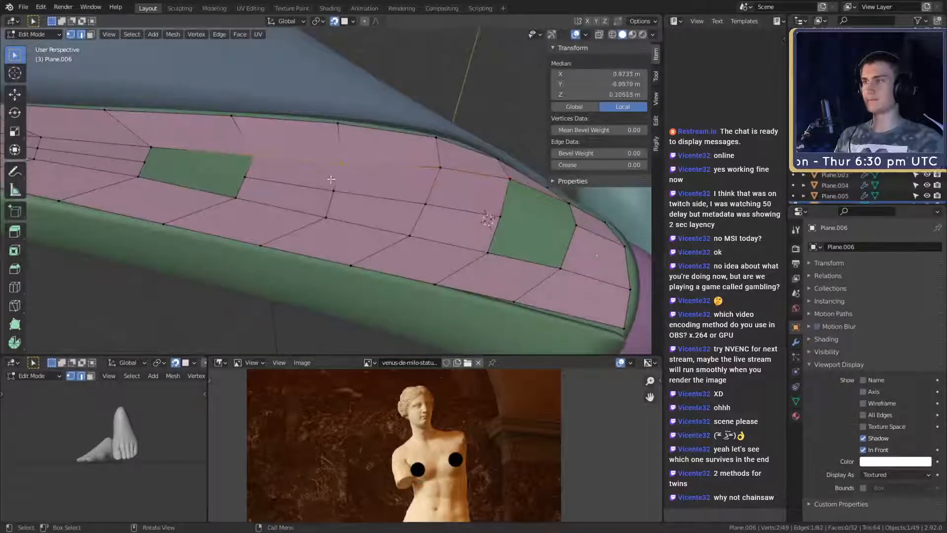
key("g")
key("g")
left_click(335, 172)
Step: Slide edges along the green-side strip's inner border, moving the tip-side one toward the panel's outer border
middle_click_drag(373, 217, 380, 163, "shift")
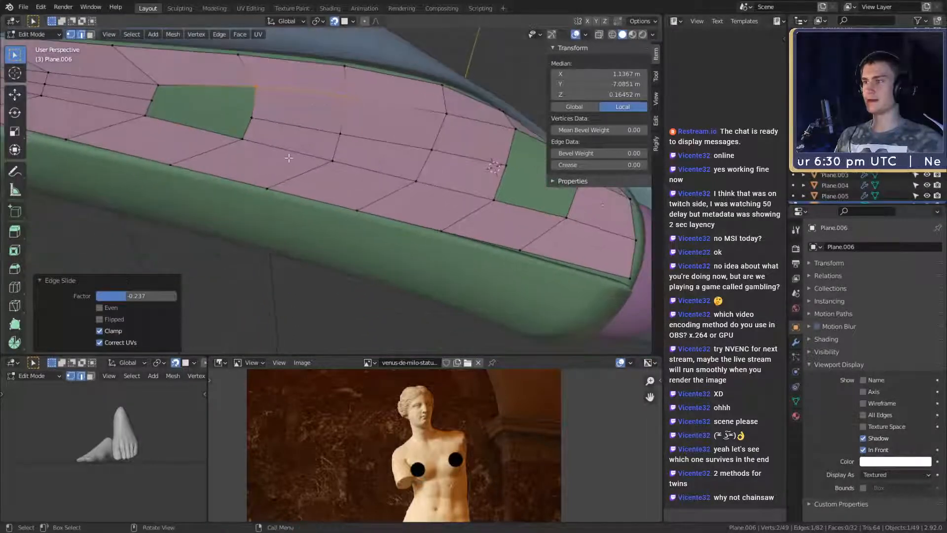
left_click(289, 158)
key("g")
key("g")
left_click(360, 168)
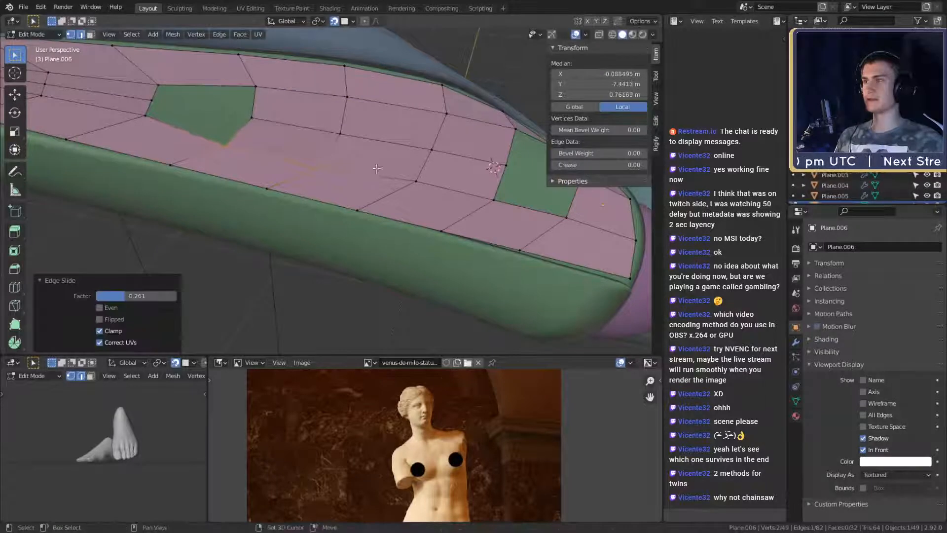
middle_click_drag(377, 169, 335, 185)
left_click(354, 196)
key("g")
key("g")
left_click(367, 193)
Step: Slide two more elements of the filled middle section along their adjoining edges to even the quad spacing
left_click(368, 215)
middle_click_drag(375, 210, 293, 138)
key("g")
key("g")
left_click(413, 228)
left_click(317, 266)
key("g")
key("g")
left_click(388, 240)
Step: Slide the two outer tip-side corner vertices of the hole nearer the tip outward toward the panel's borders
left_click(258, 130)
key("g")
key("g")
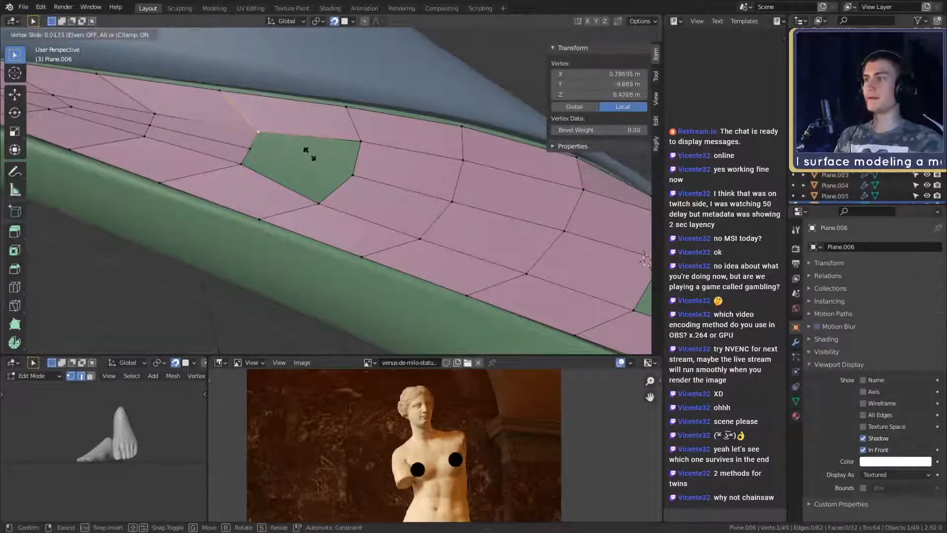
left_click(305, 147)
left_click(241, 168)
key("g")
key("g")
left_click(295, 169)
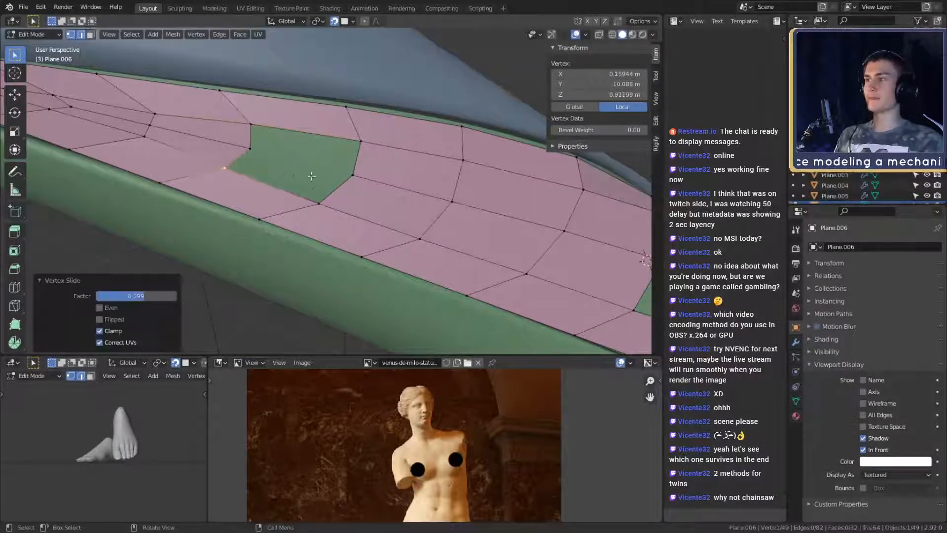
middle_click_drag(306, 170, 353, 181)
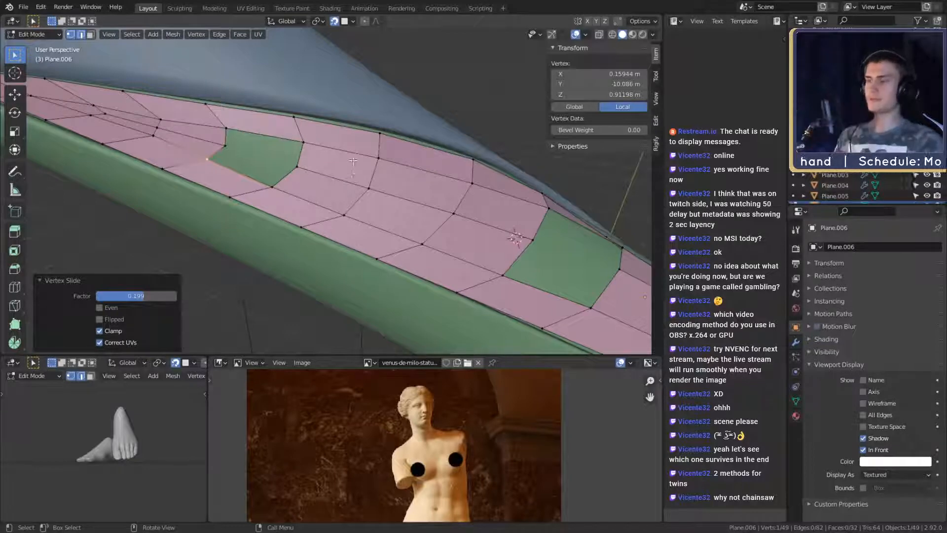
Step: Fill the hole nearer the tip with two quads, one on each side of the centre loop
scroll(377, 181, "down", 5)
scroll(377, 181, "up", 5)
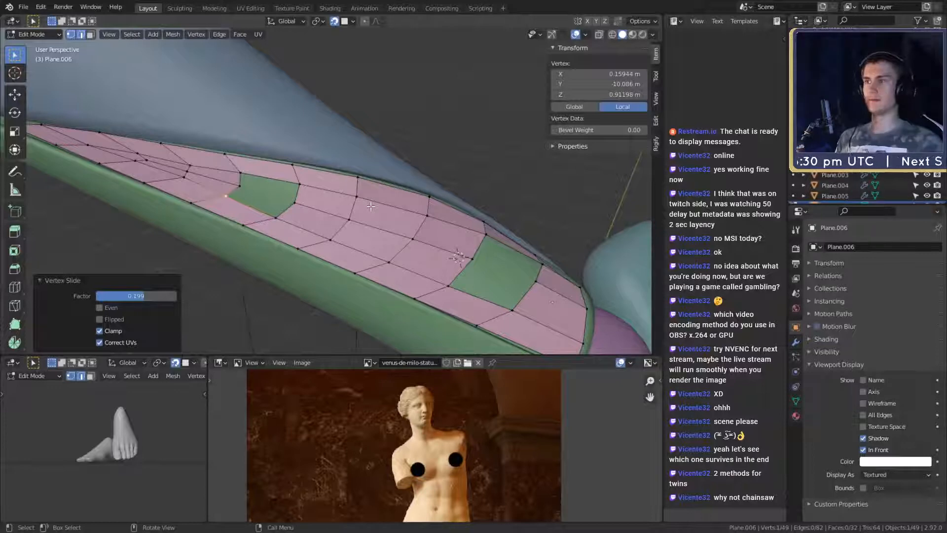
scroll(362, 214, "up", 1)
middle_click_drag(317, 216, 393, 208)
left_click(295, 222)
left_click(231, 200, "shift")
key("f")
key("f")
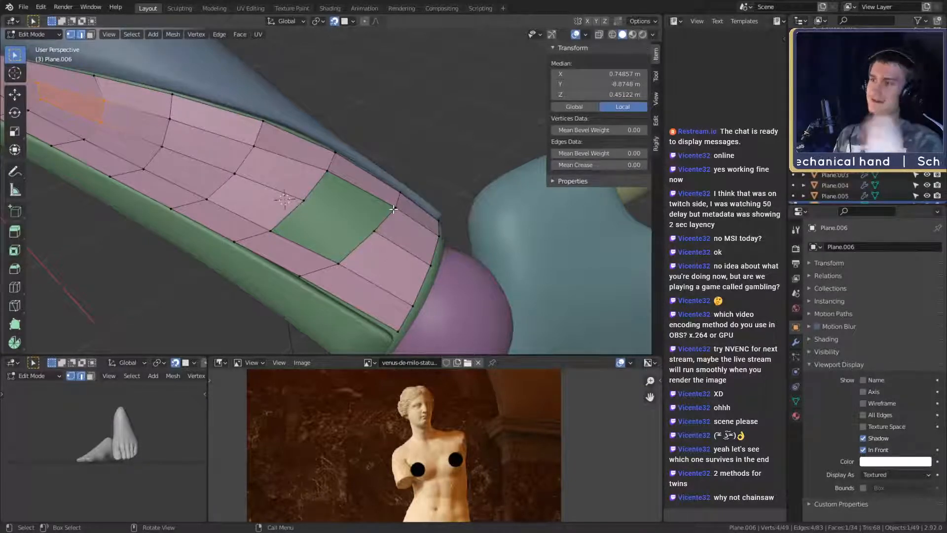
Step: Fill the remaining hole near the wrist with two quads between its opposite edges
middle_click_drag(358, 207, 347, 214)
left_click(364, 217)
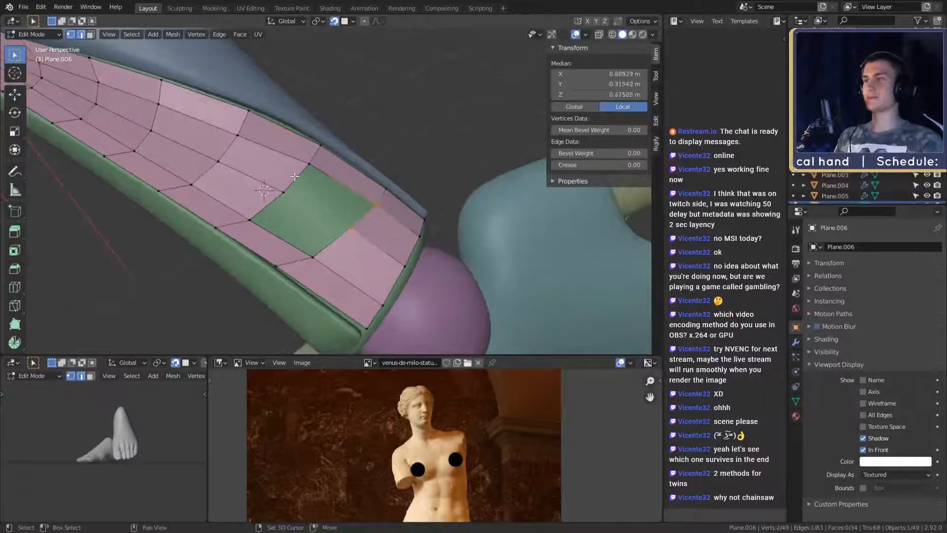
left_click(295, 177, "shift")
key("f")
left_click(333, 246)
left_click(268, 206, "shift")
key("f")
scroll(276, 207, "down", 3)
middle_click_drag(311, 217, 366, 225)
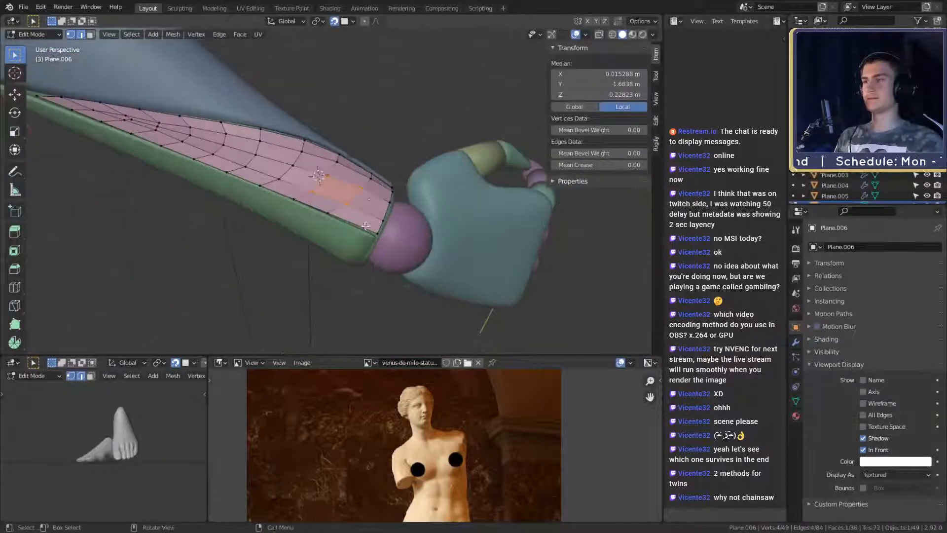
Step: Slide the blue-side inner border edge of the newly filled wrist quads to even out their widths
scroll(365, 225, "up", 5)
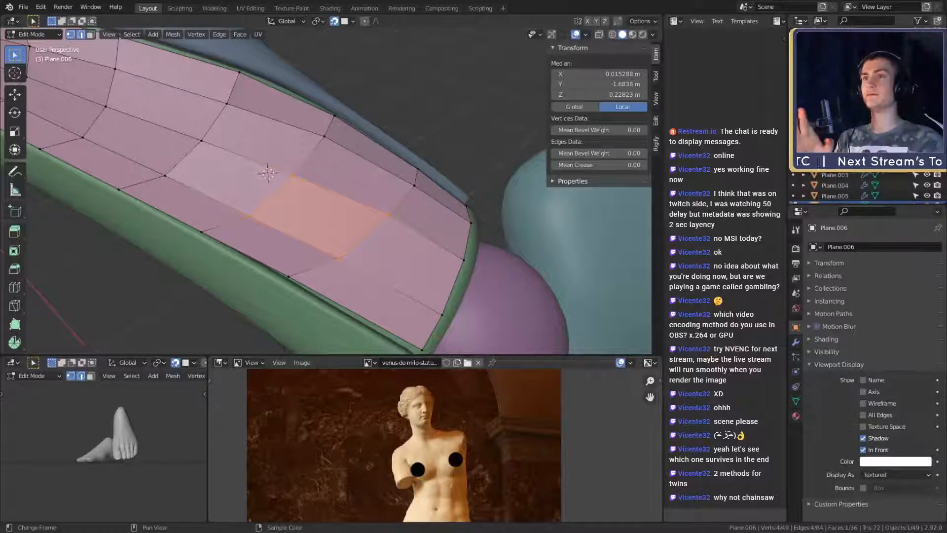
scroll(361, 179, "down", 2)
scroll(361, 179, "down", 5)
scroll(340, 188, "up", 7)
middle_click_drag(361, 178, 336, 196)
left_click(336, 195)
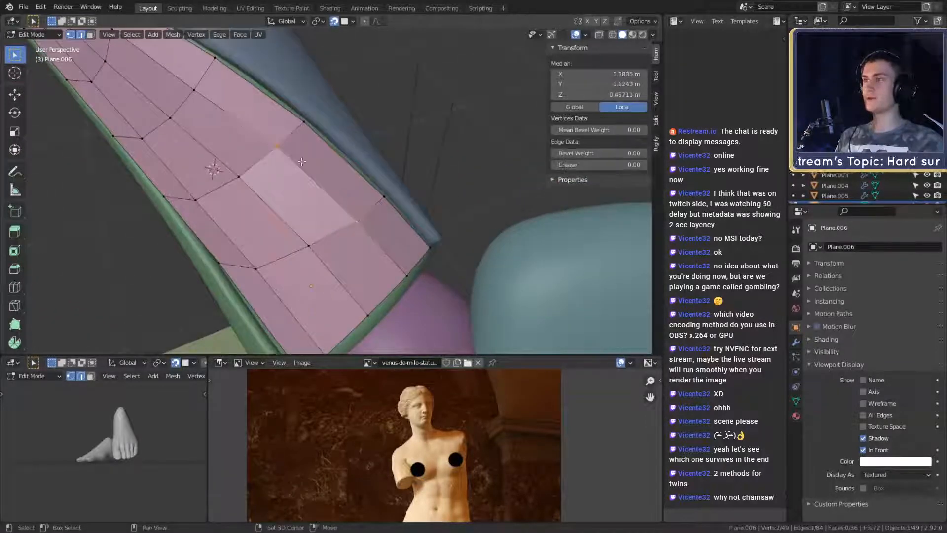
key("g")
key("g")
left_click(376, 184)
middle_click_drag(308, 186, 324, 184)
Step: Slide the green-side inner border edge of the wrist quads slightly toward the panel's centre
left_click(233, 173)
middle_click_drag(233, 173, 340, 204)
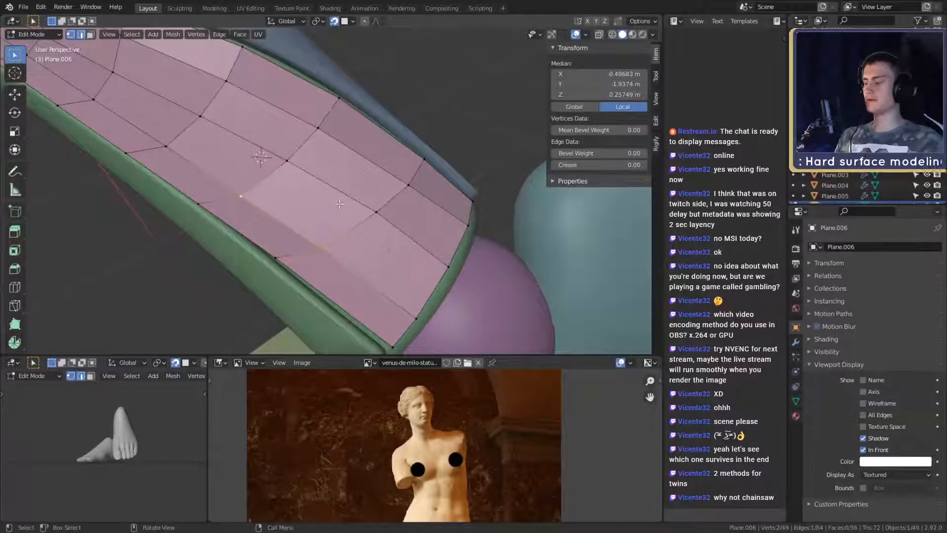
key("g")
key("g")
left_click(345, 200)
Step: Move the centre-loop edge between the wrist quads to a more even position on the forearm surface
left_click(375, 211)
left_click(338, 190, "shift")
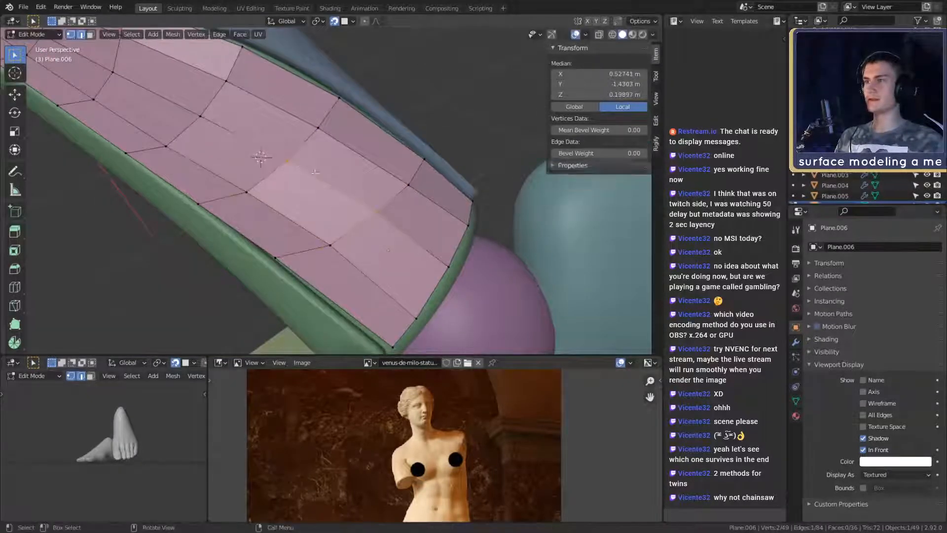
middle_click_drag(340, 190, 399, 181)
key("g")
left_click(375, 196)
Step: Move three interior vertices of the panel individually to even out the quad grid along the forearm
left_click(309, 182)
key("g")
left_click(315, 185)
left_click(304, 172)
key("g")
left_click(343, 177)
left_click(299, 168)
key("g")
left_click(353, 181)
scroll(362, 187, "down", 4)
scroll(390, 202, "up", 4)
Step: Examine the filled panel's faceting in Object Mode from several angles, then return to Edit Mode
key("Tab")
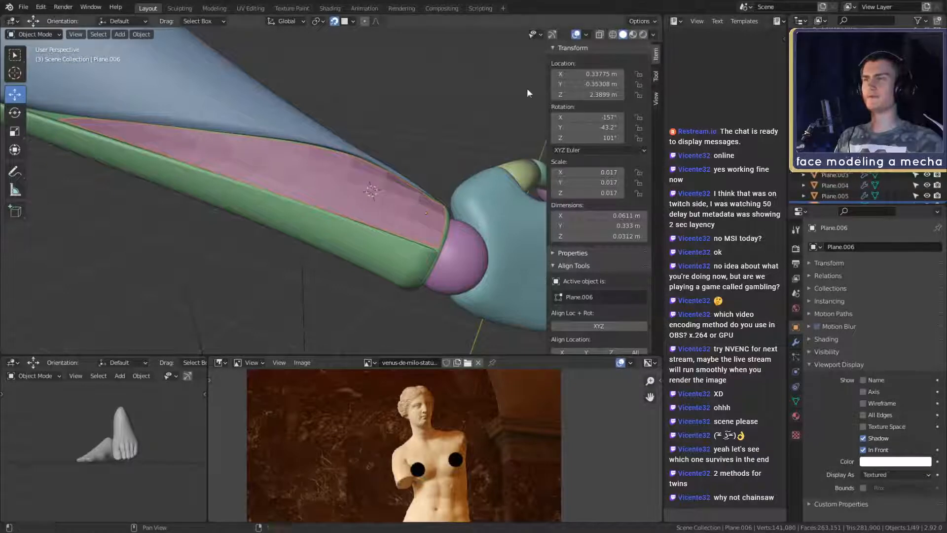
scroll(366, 196, "down", 4)
scroll(334, 212, "up", 3)
middle_click_drag(365, 196, 350, 229)
scroll(347, 227, "up", 2)
scroll(350, 230, "up", 1)
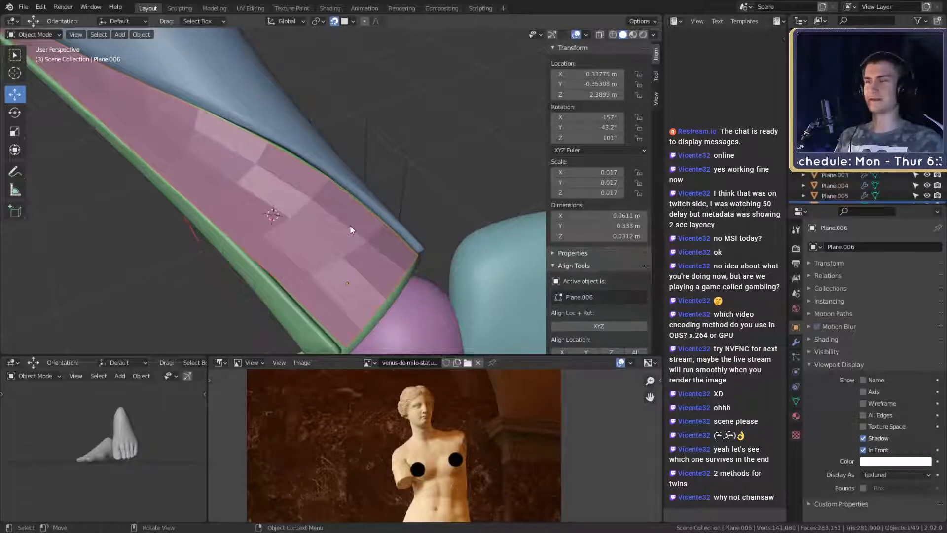
middle_click_drag(350, 230, 337, 202)
key("Tab")
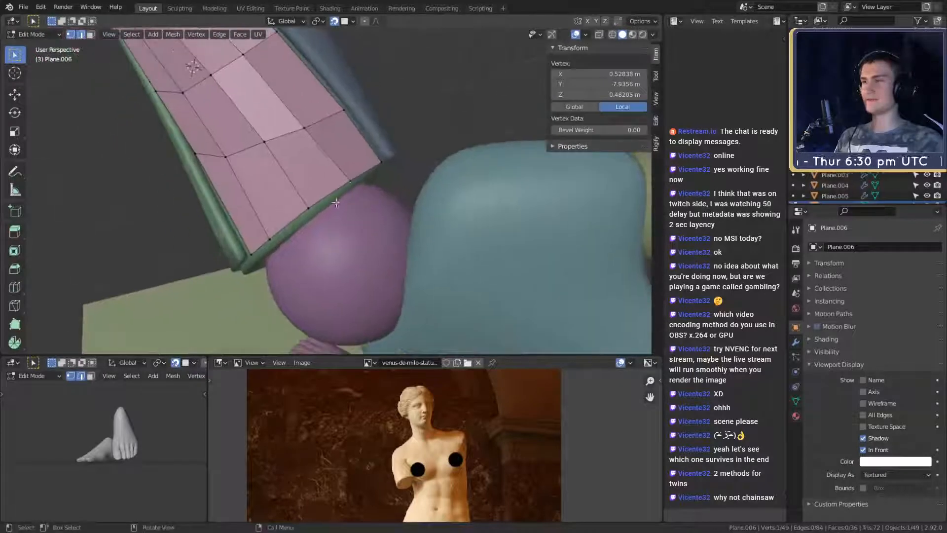
Step: Reposition three vertices of the panel individually on the forearm surface to smooth the uneven facets
left_click(274, 239, "shift")
middle_click_drag(274, 239, 389, 197)
key("g")
left_click(403, 198)
left_click(337, 212)
key("g")
left_click(370, 211)
left_click(344, 176)
key("g")
left_click(382, 179)
Step: Slide the centre-loop vertex nearest the wrist end along its edge to even the surrounding quads
left_click(384, 149)
key("g")
key("g")
left_click(381, 173)
scroll(373, 166, "down", 3)
scroll(373, 166, "up", 3)
scroll(378, 148, "down", 3)
Step: Shade the forearm panel object smooth and give it a level 2 subdivision
key("Tab")
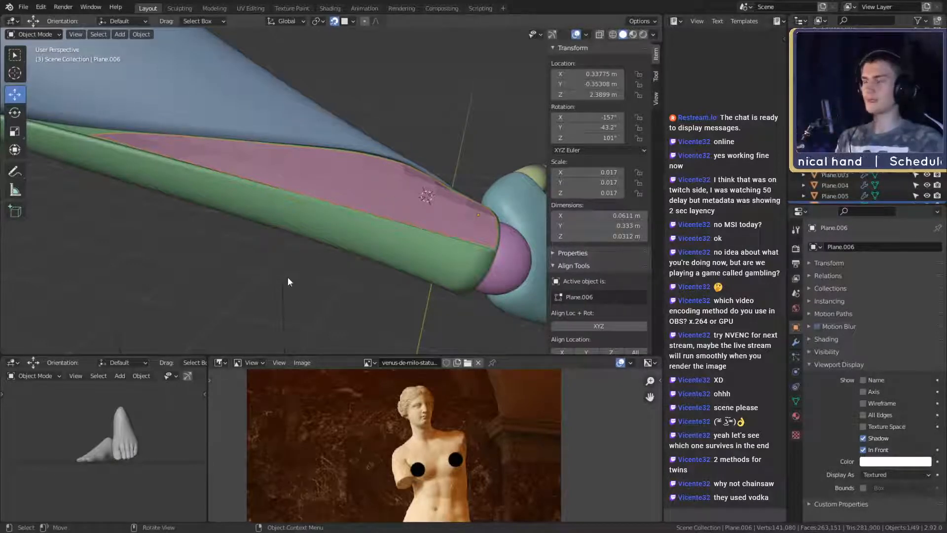
middle_click_drag(288, 276, 319, 211)
right_click(327, 212)
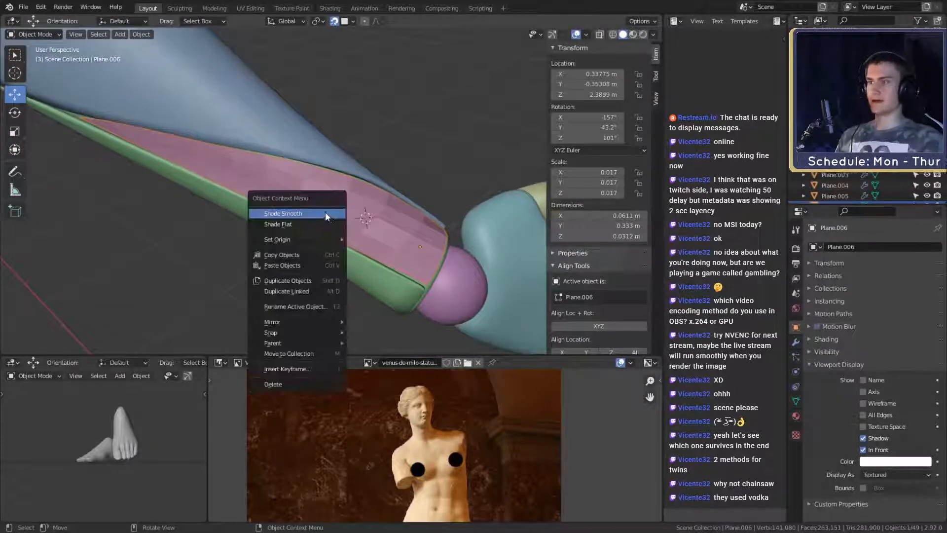
left_click(321, 211)
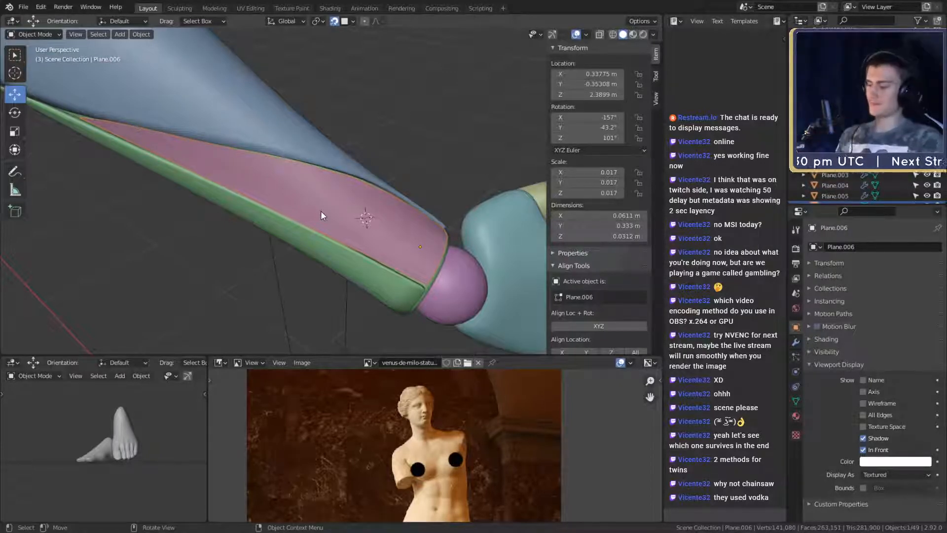
key("ctrl+2")
middle_click_drag(338, 222, 398, 238)
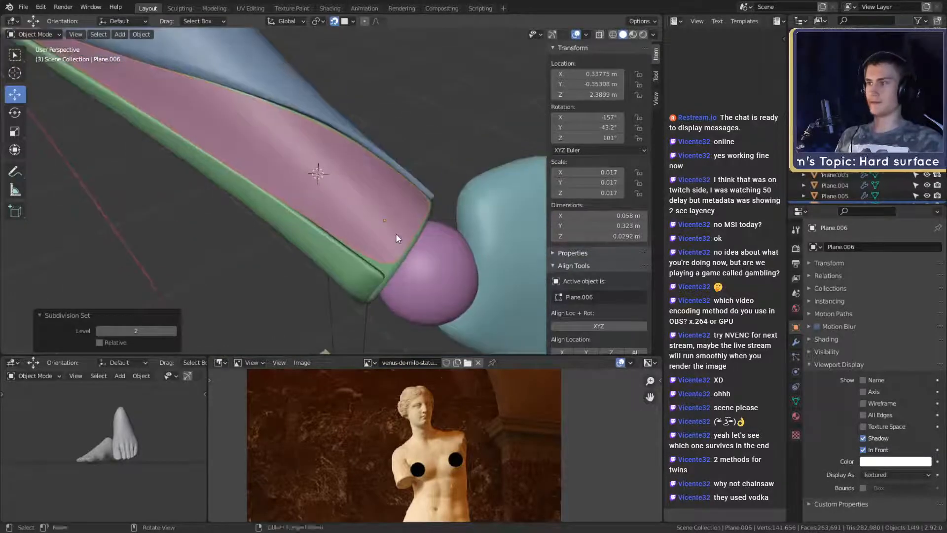
Step: Add a lengthwise support loop close to the panel's green-side outer border, at a slide factor of 0.764
key("Tab")
key("ctrl+r")
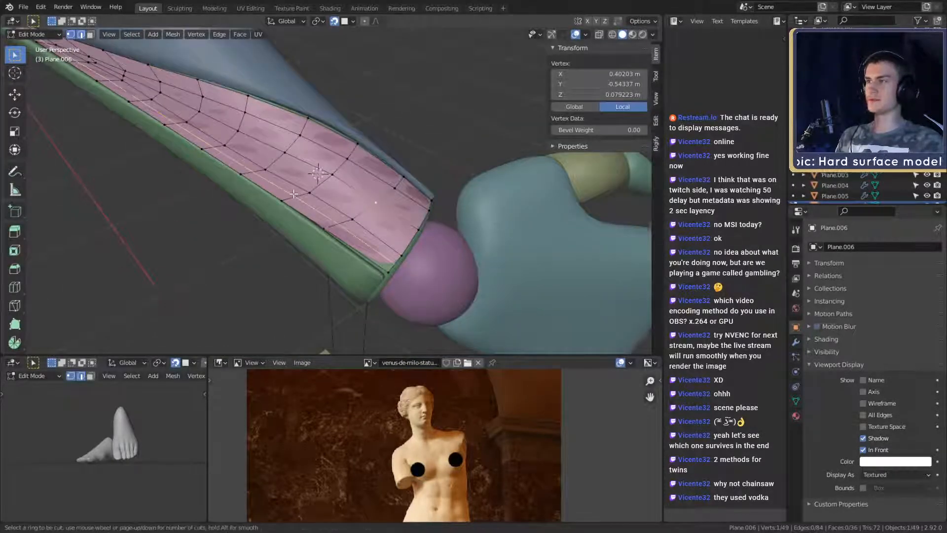
left_click(294, 194)
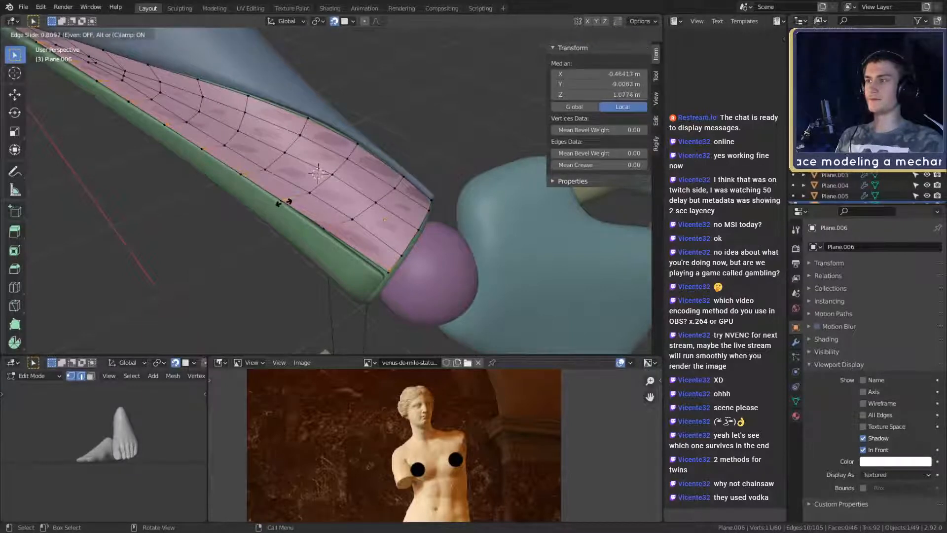
left_click(286, 201)
middle_click_drag(267, 158, 384, 215)
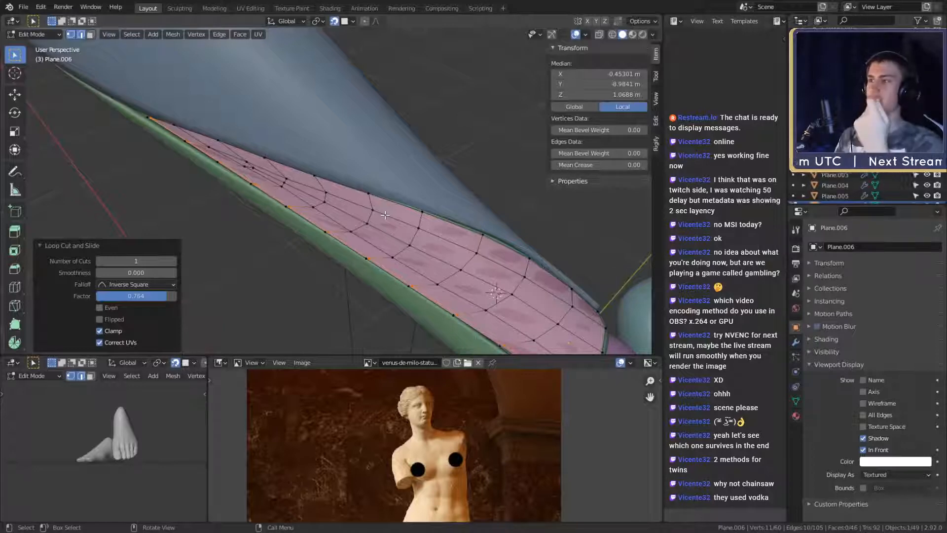
Step: Slide the two support-loop vertices nearest the purple sphere away from the green border
middle_click_drag(324, 163, 251, 89, "shift")
middle_click_drag(296, 197, 418, 213)
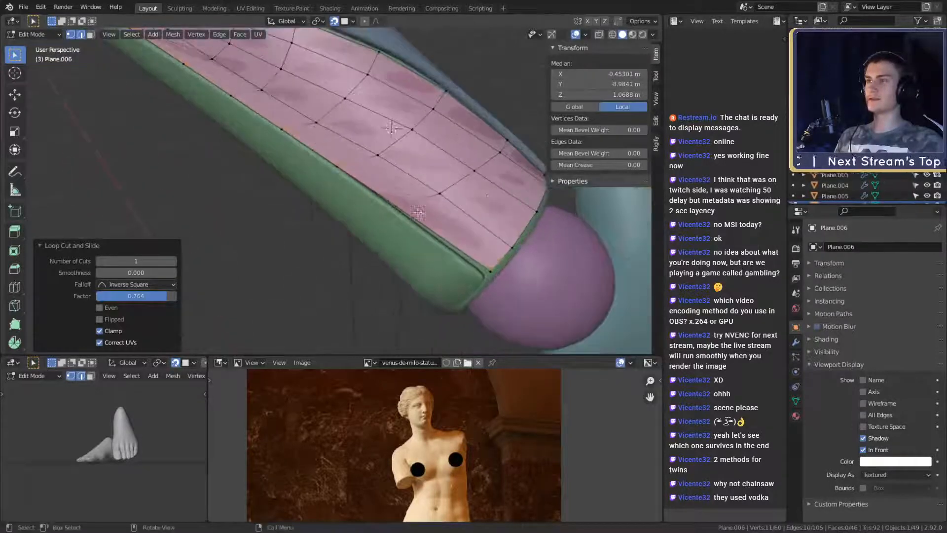
left_click(406, 205)
key("shift+v")
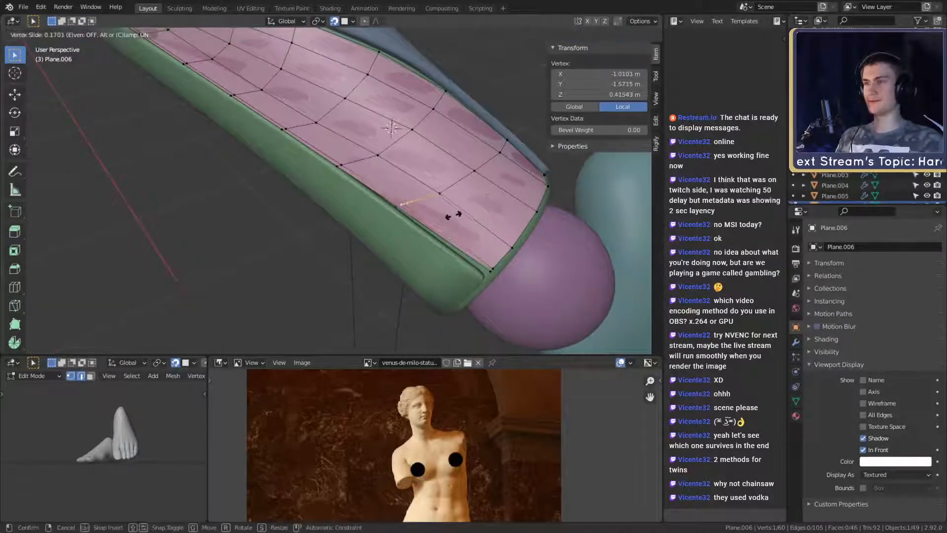
left_click(456, 216)
middle_click_drag(434, 216, 443, 227, "shift")
left_click(353, 177)
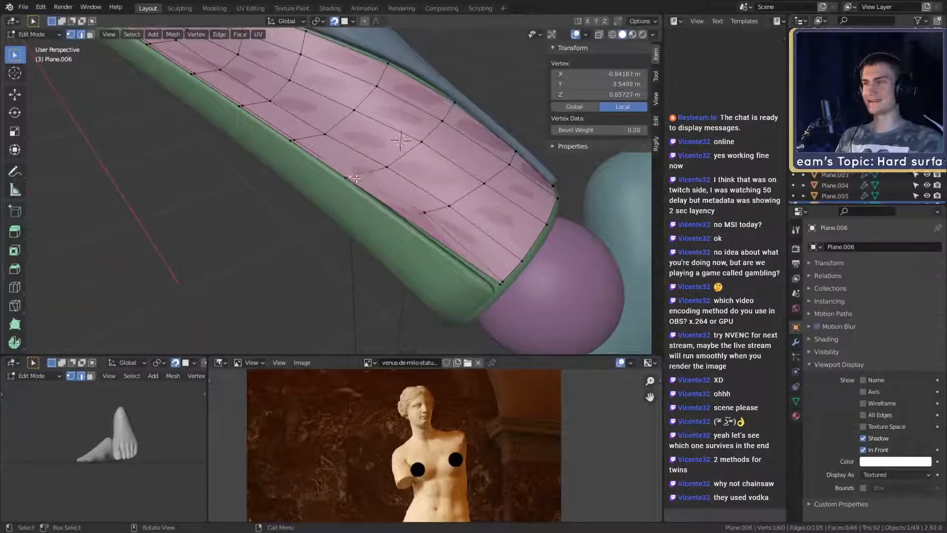
middle_click_drag(353, 177, 406, 201)
key("shift+v")
left_click(467, 206)
Step: Slide the next support-loop vertices toward mid-panel inward from the green border, continuing the widened strip
middle_click_drag(467, 205, 440, 227)
left_click(414, 221)
key("g")
key("g")
left_click(460, 218)
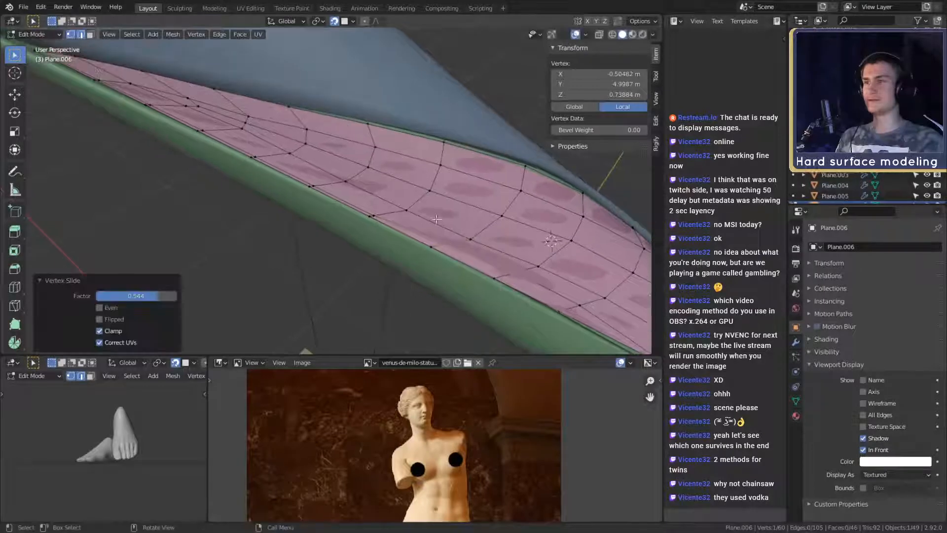
left_click(388, 216)
key("g")
key("g")
right_click(408, 215)
left_click(372, 215)
key("g")
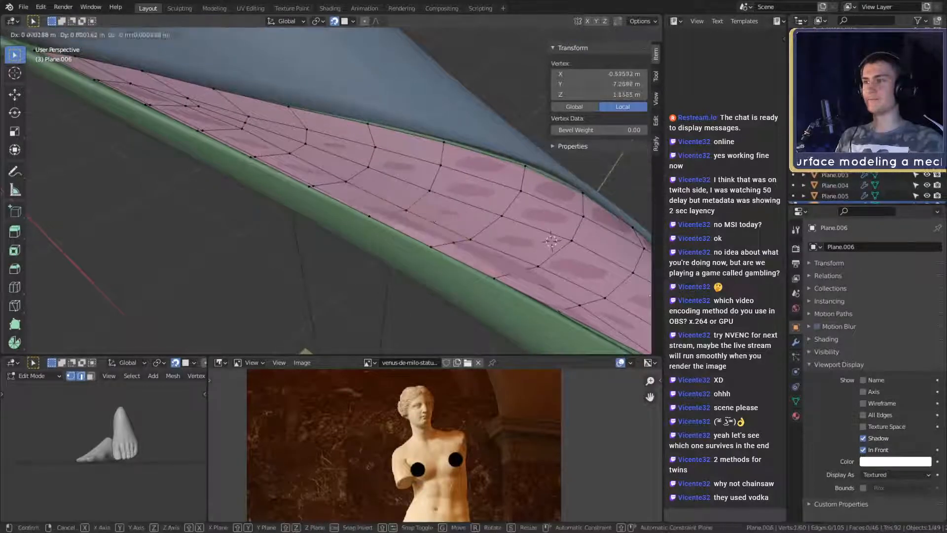
key("g")
left_click(448, 216)
Step: Slide two more support-loop vertices inward past the panel's middle, heading toward the narrow tip
middle_click_drag(368, 185, 424, 229, "shift")
left_click(373, 226)
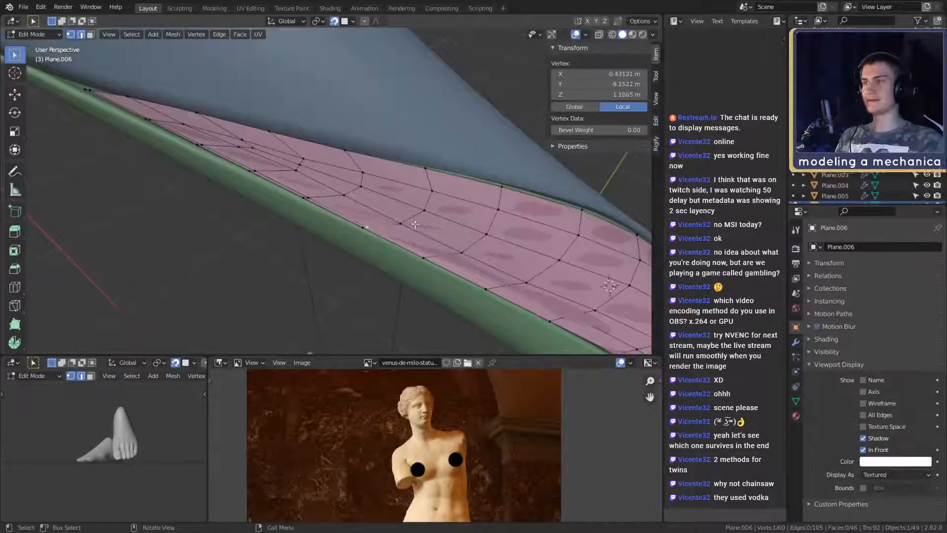
key("g")
key("g")
left_click(432, 222)
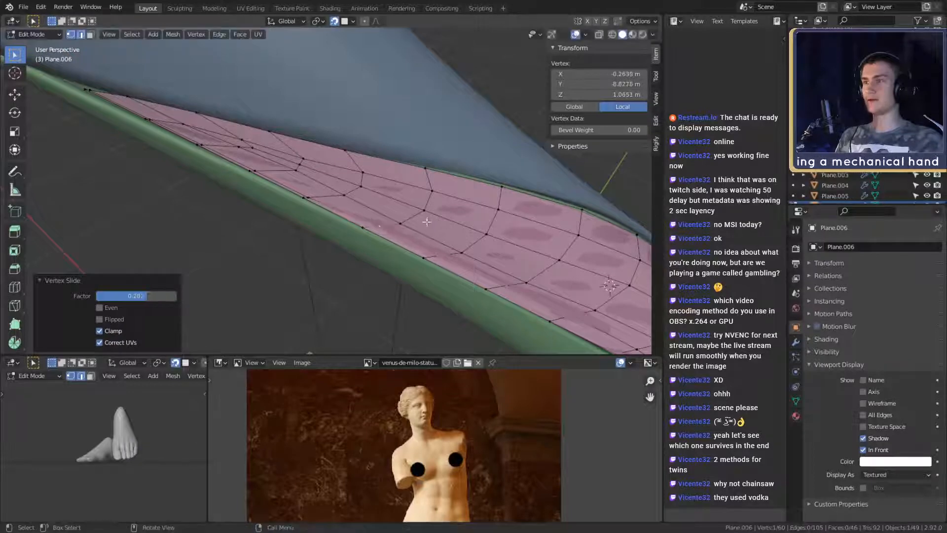
scroll(437, 223, "down", 1)
left_click(358, 196)
key("g")
key("g")
left_click(396, 199)
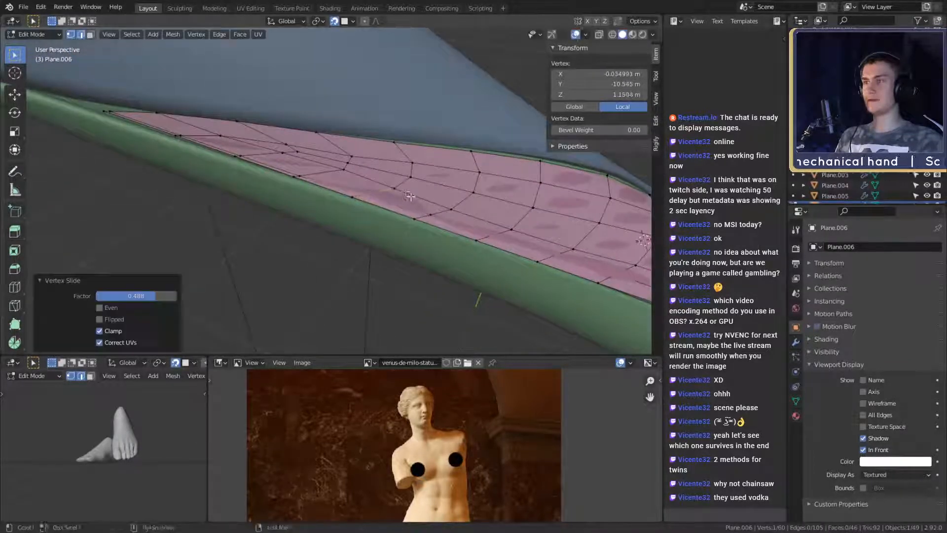
Step: Slide the last three support-loop vertices inward along the tapering part up to the narrow tip
middle_click_drag(405, 199, 453, 201)
left_click(365, 190)
key("g")
key("g")
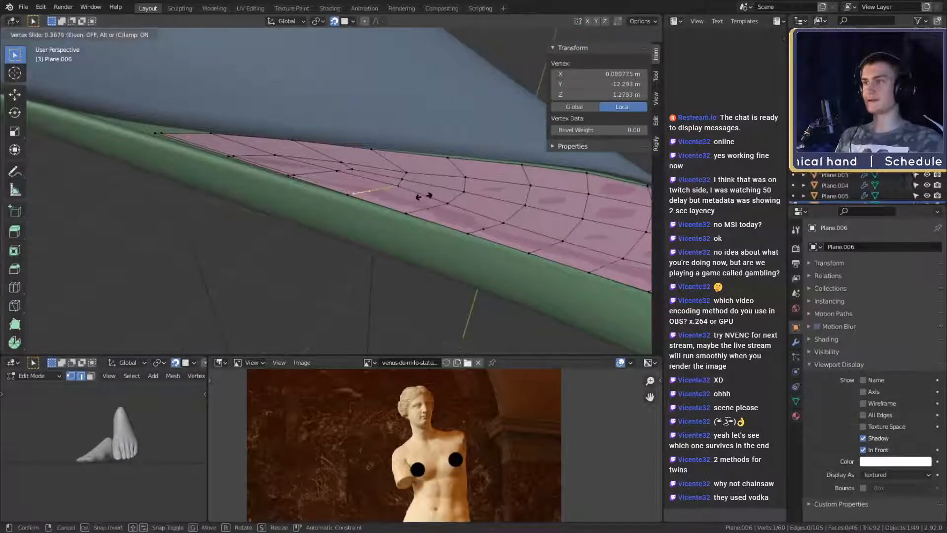
left_click(426, 197)
scroll(380, 178, "up", 1)
middle_click_drag(379, 178, 437, 230, "shift")
left_click(318, 204)
key("g")
key("g")
left_click(395, 207)
left_click(291, 212)
key("g")
key("g")
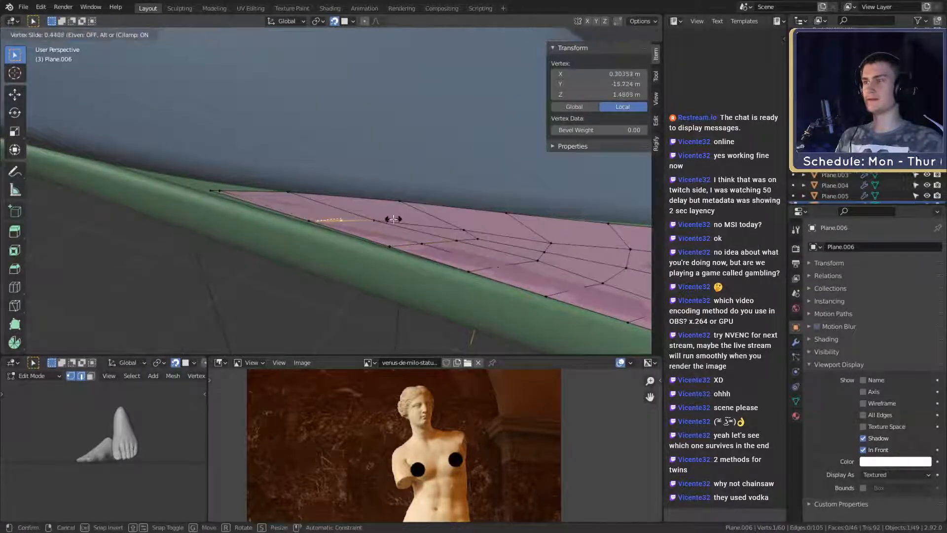
left_click(366, 209)
Step: Edge-slide the inner lengthwise edge at the panel's wide end near the green border by a factor of 0.323
middle_click_drag(366, 209, 419, 220)
scroll(394, 237, "up", 2)
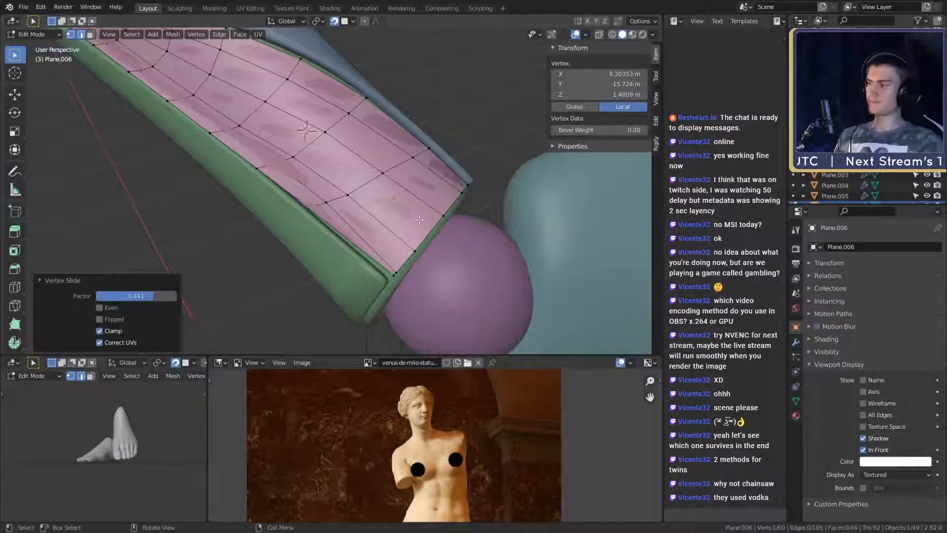
scroll(419, 220, "down", 4)
middle_click_drag(419, 220, 400, 256)
scroll(437, 245, "up", 3)
scroll(437, 245, "up", 1)
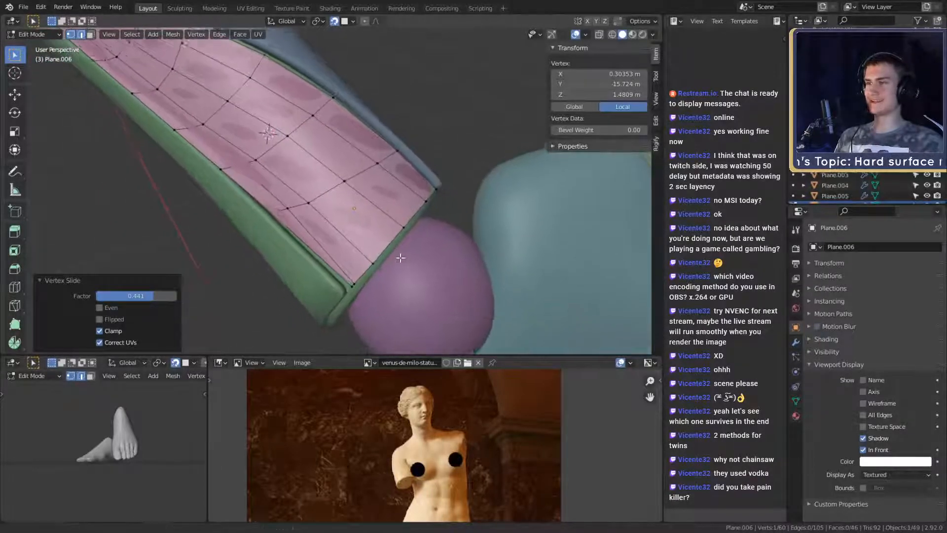
scroll(400, 256, "up", 1)
left_click(382, 284)
left_click(366, 263)
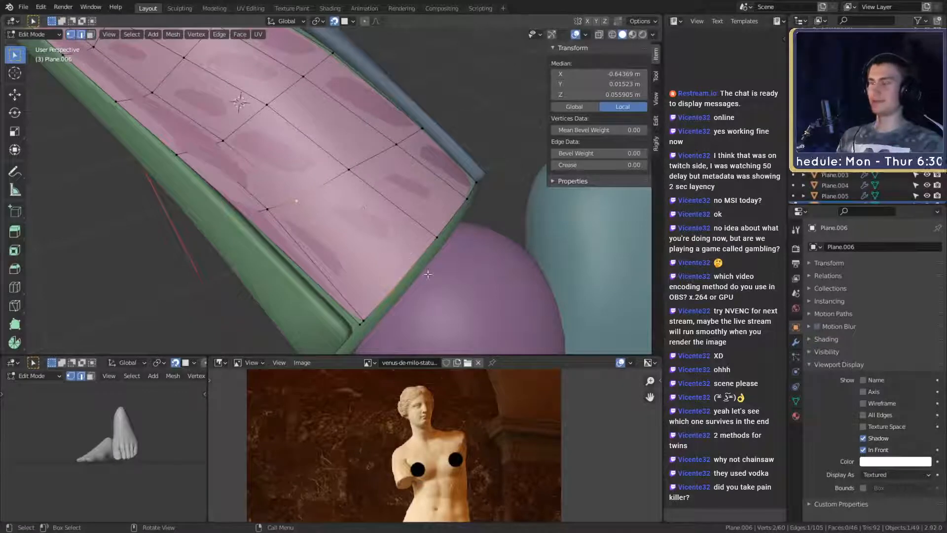
key("g")
key("g")
left_click(439, 262)
scroll(440, 262, "down", 5)
middle_click_drag(440, 262, 406, 236)
scroll(406, 235, "up", 3)
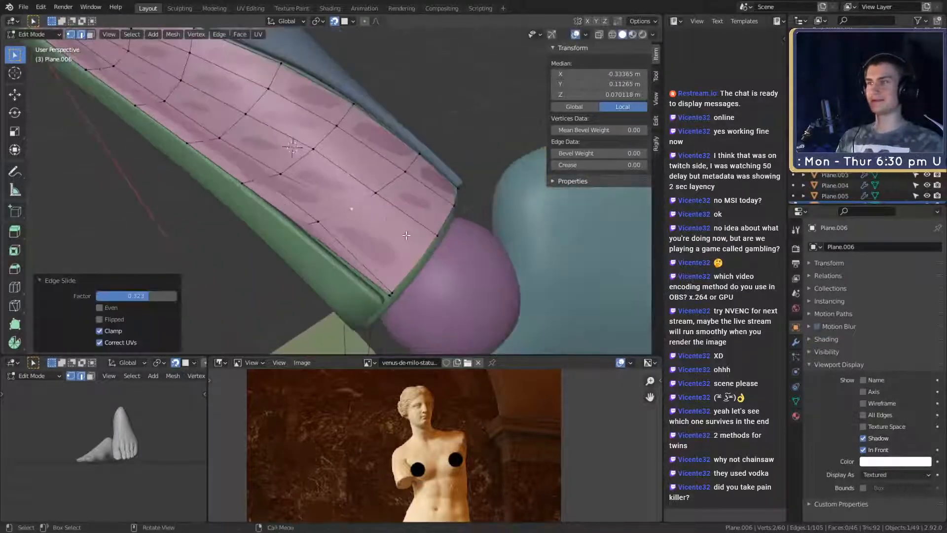
Step: Slide the inner-row vertices closest to the wide end inward to even out the quads beside the support loop
scroll(406, 235, "up", 3)
left_click(358, 181)
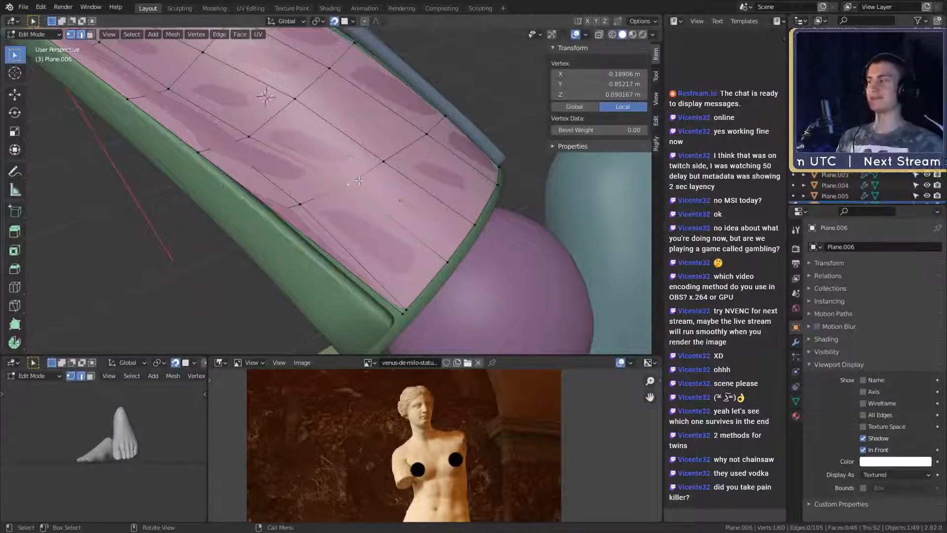
key("g")
key("g")
left_click(444, 193)
middle_click_drag(444, 194, 424, 228, "shift")
left_click(445, 273)
left_click(434, 217)
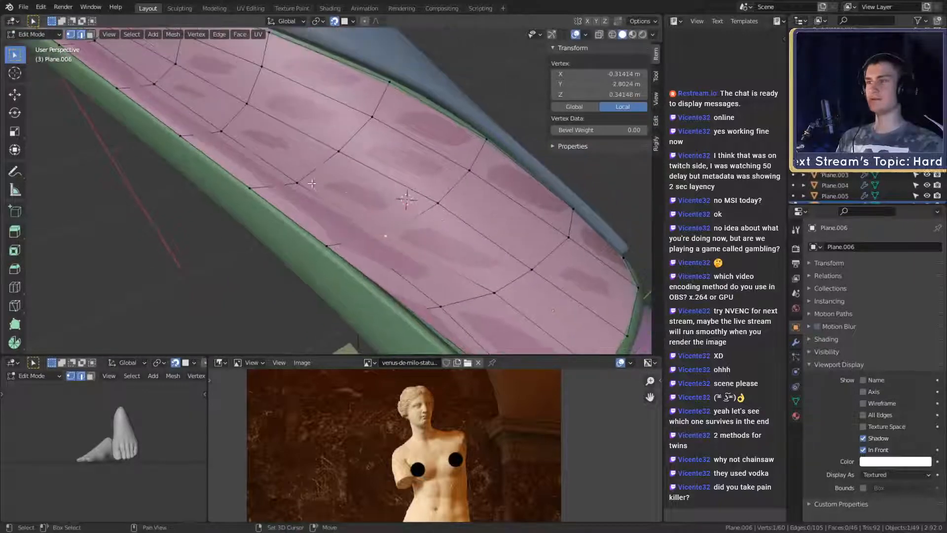
left_click(298, 183, "shift")
key("g")
left_click(417, 204)
left_click(397, 228)
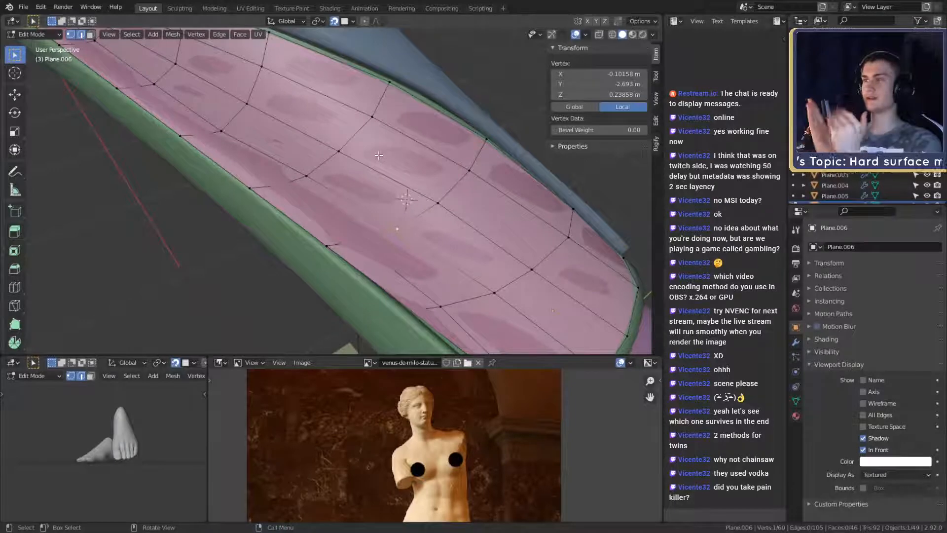
Step: Slide three more vertices of the inner row along their cross edges to space the mid-panel quads evenly
scroll(379, 156, "down", 5)
middle_click_drag(378, 155, 420, 184)
scroll(387, 159, "up", 5)
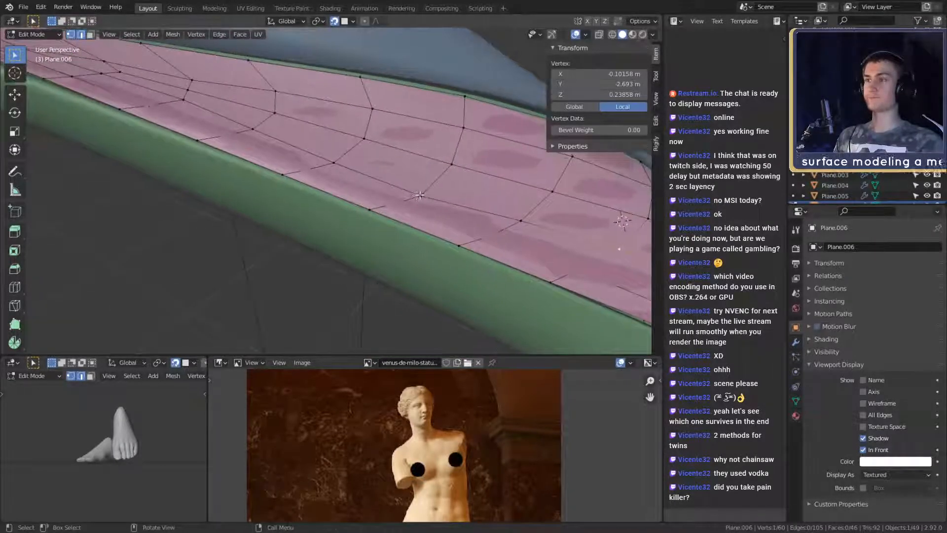
left_click(421, 196)
key("g")
key("g")
left_click(534, 186)
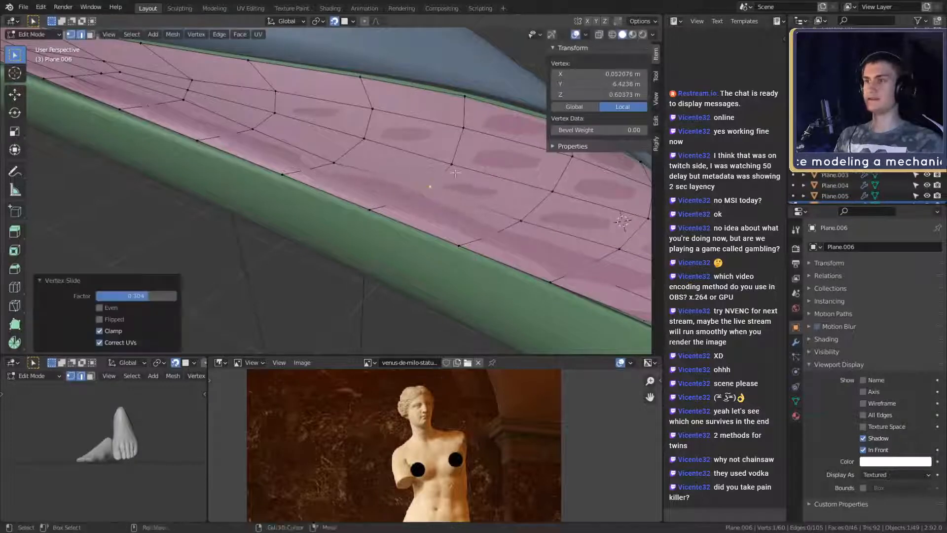
left_click(388, 201)
middle_click_drag(343, 160, 456, 198, "shift")
key("g")
key("g")
left_click(446, 201)
left_click(363, 198)
key("g")
key("g")
left_click(419, 197)
Step: Refine the vertex spacing between the wide end and mid-panel by sliding two vertices along their cross edges
left_click(479, 203)
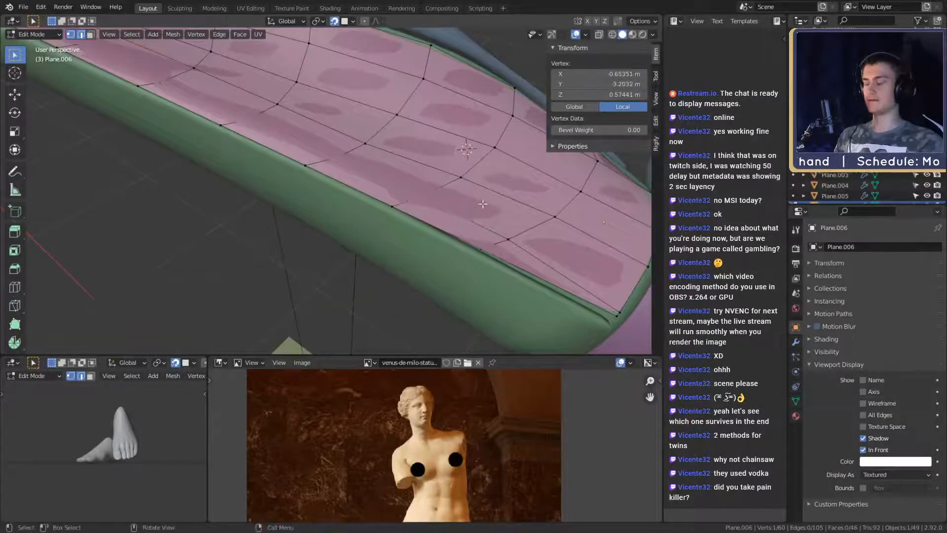
key("g")
key("g")
left_click(486, 204)
middle_click_drag(468, 195, 490, 233, "shift")
left_click(424, 190)
middle_click_drag(425, 188, 513, 219, "shift")
left_click(468, 202)
key("g")
key("g")
left_click(472, 199)
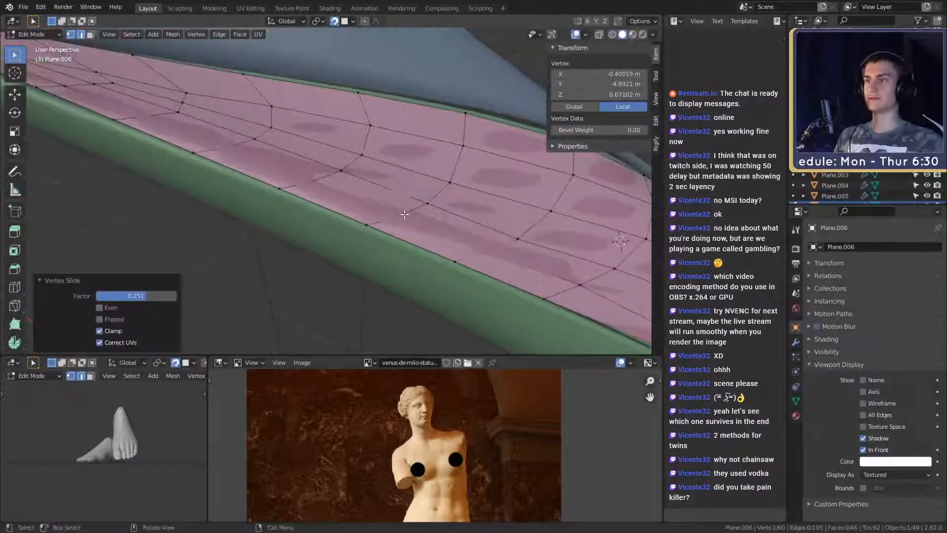
Step: Slide two further vertices beyond mid-panel inward so the green-side quads keep an even width
left_click(405, 213)
middle_click_drag(405, 214, 446, 170, "shift")
left_click(484, 187)
key("g")
key("g")
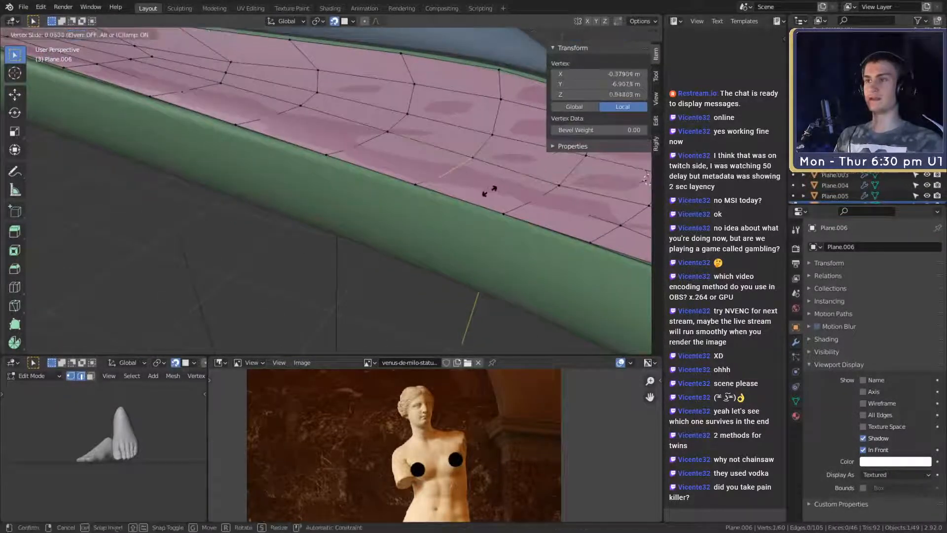
left_click(504, 186)
middle_click_drag(418, 168, 461, 204, "shift")
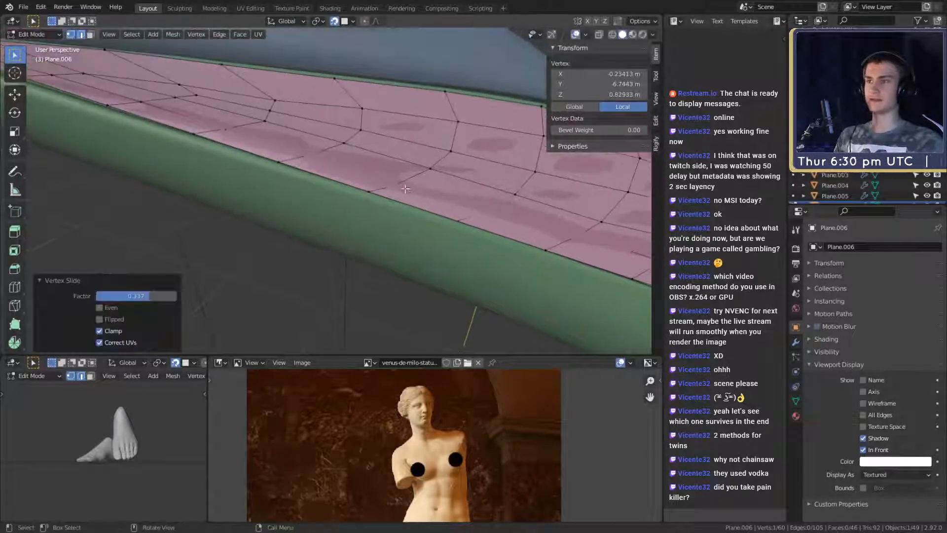
left_click(441, 192)
key("g")
key("g")
left_click(455, 187)
Step: Slide three successive vertices where the panel narrows to balance the quads along the green side
middle_click_drag(365, 187, 503, 238, "shift")
left_click(408, 218)
key("g")
left_click(455, 208)
key("g")
key("g")
left_click(471, 215)
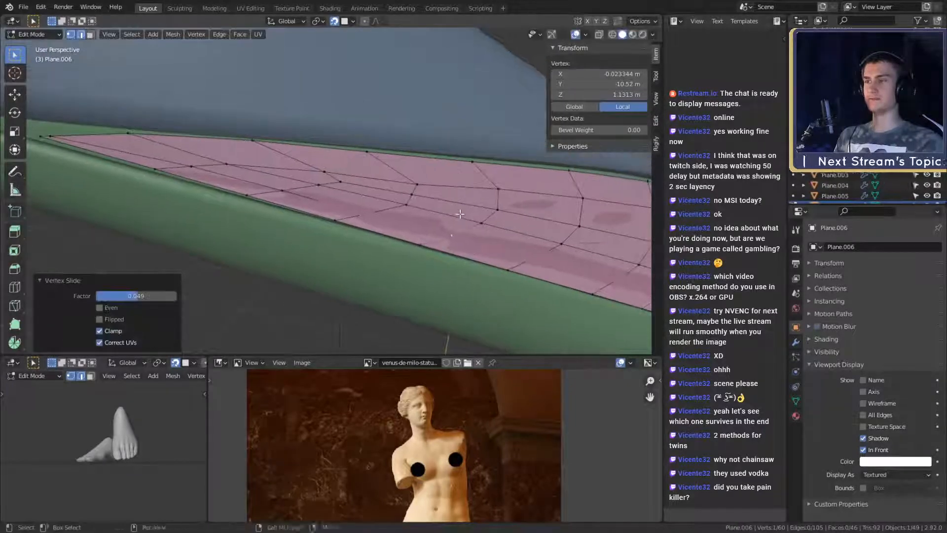
scroll(473, 232, "up", 2)
left_click(395, 226)
key("g")
key("g")
left_click(436, 231)
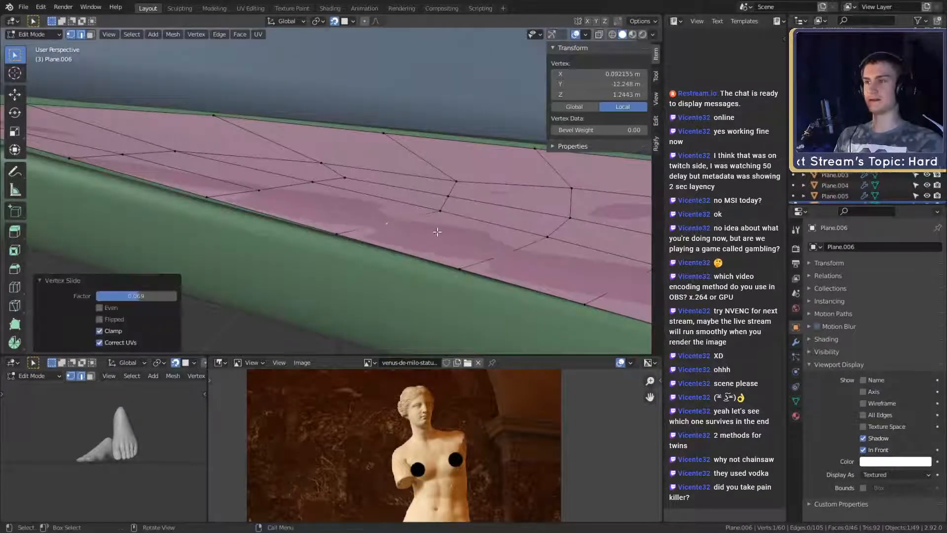
scroll(434, 229, "down", 2)
middle_click_drag(395, 217, 470, 238, "shift")
left_click(357, 213)
key("g")
key("g")
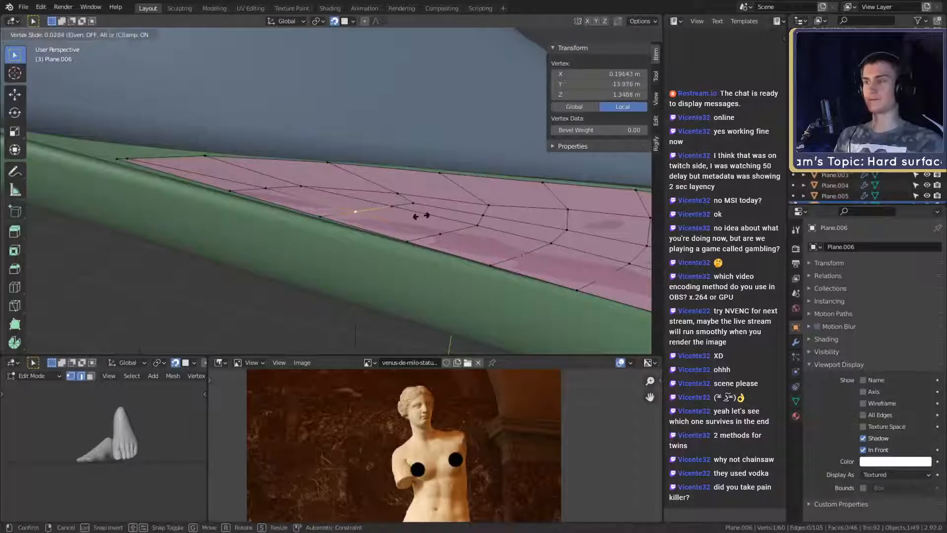
left_click(421, 217)
Step: Slide the remaining green-side vertices at the narrow tip to finish evening out the small quads
middle_click_drag(420, 217, 451, 222)
scroll(389, 201, "up", 2)
scroll(366, 177, "up", 2)
scroll(394, 201, "up", 2)
left_click(368, 197)
key("g")
key("g")
left_click(437, 204)
key("g")
key("g")
left_click(401, 210)
left_click(362, 193)
key("g")
key("g")
left_click(461, 217)
Step: Edge-slide the lengthwise edge at the wide end nearest the blue part by a factor of 0.294
middle_click_drag(394, 200, 313, 214)
left_click(366, 199)
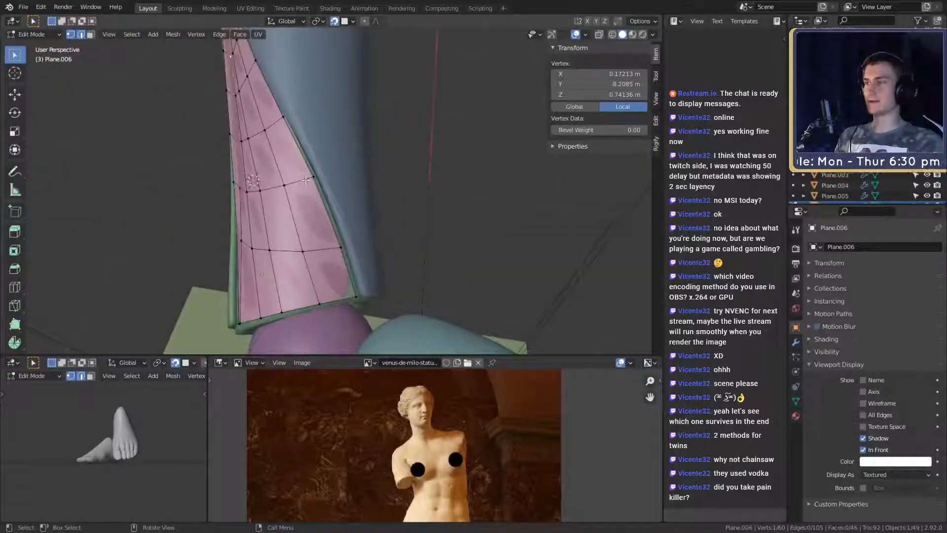
middle_click_drag(306, 180, 321, 194)
scroll(340, 276, "up", 2)
left_click(342, 316)
left_click(329, 254, "shift")
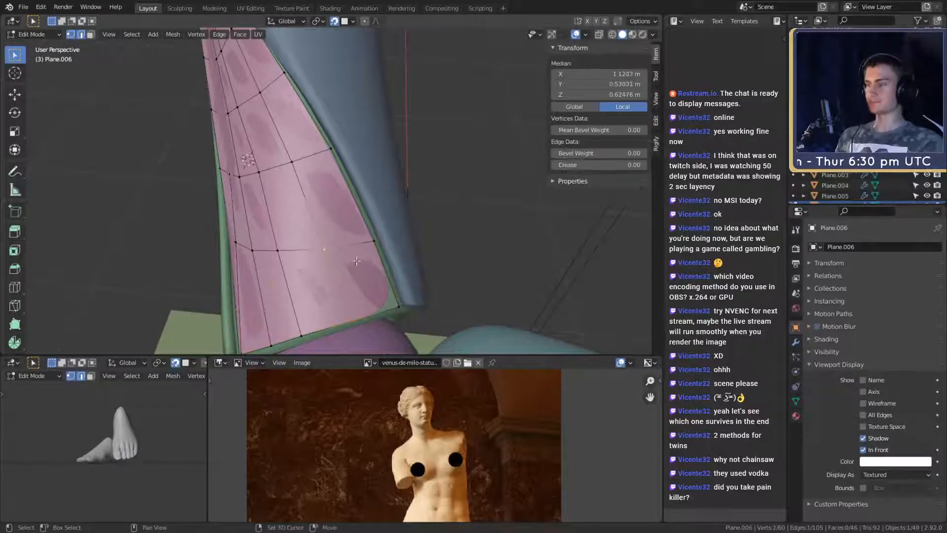
middle_click_drag(396, 250, 458, 209)
key("g")
key("g")
left_click(442, 257)
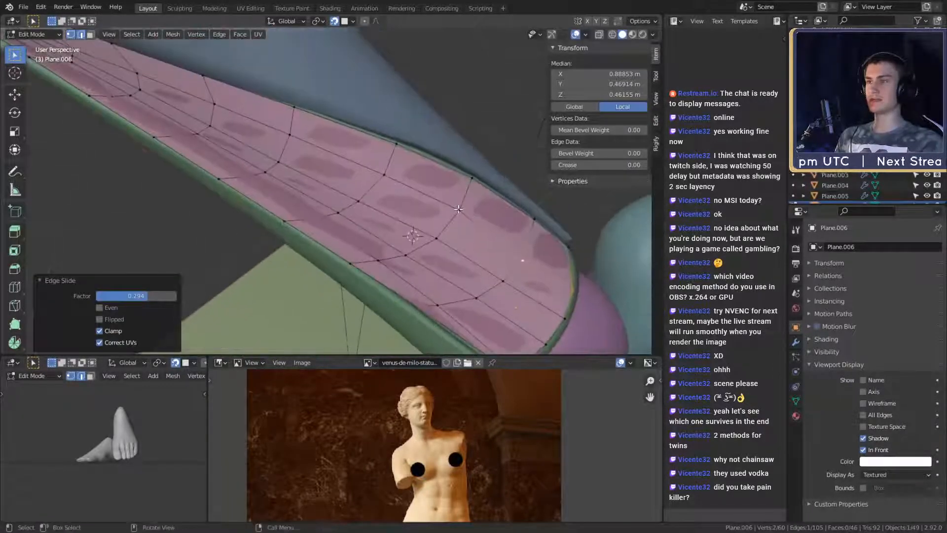
Step: Slide the two-vertex edge near the wide end along the mesh to even out the neighbouring quads
left_click(458, 208)
left_click(385, 175, "shift")
middle_click_drag(389, 176, 470, 200)
key("g")
key("g")
left_click(467, 198)
Step: Slide the next pair of vertices farther toward the narrow end to continue the even quad spacing
left_click(401, 178)
left_click(329, 143, "shift")
middle_click_drag(333, 145, 408, 207)
key("g")
key("g")
left_click(433, 175)
Step: Vertex-slide the following single vertex toward the narrow end by a factor of 0.247
left_click(373, 165)
key("g")
key("g")
left_click(423, 180)
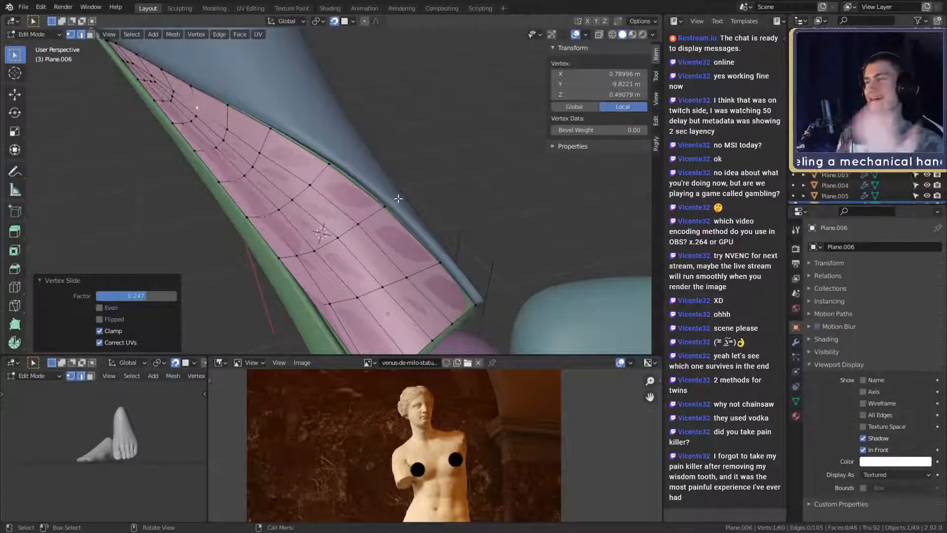
Step: Slide an interior vertex near the panel's narrow tip to even the small quads there
middle_click_drag(407, 207, 340, 192)
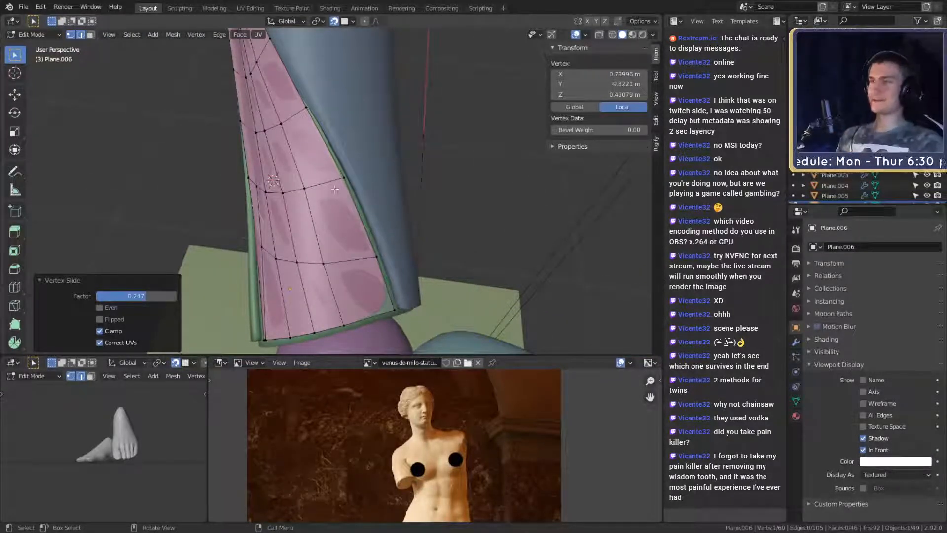
middle_click_drag(335, 190, 455, 156)
middle_click_drag(459, 160, 447, 151)
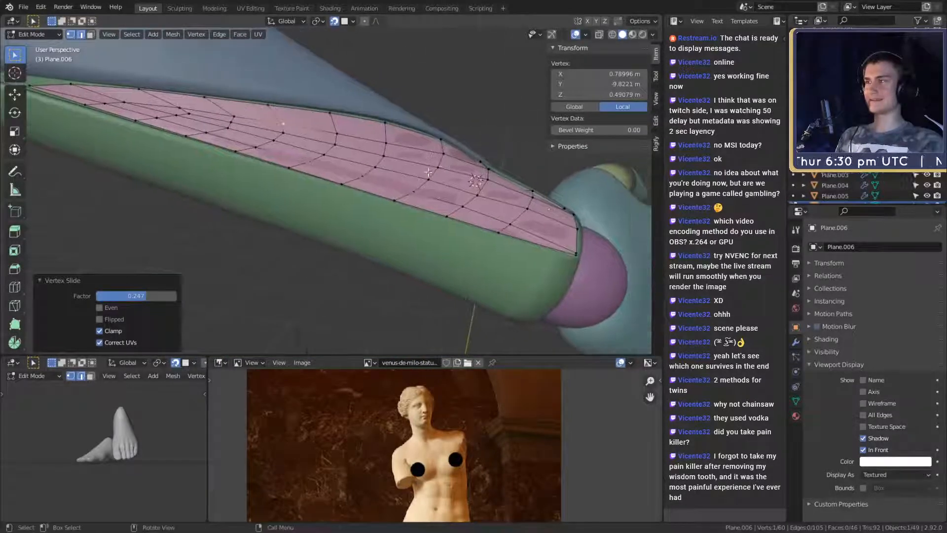
middle_click_drag(295, 143, 434, 173, "shift")
scroll(426, 172, "up", 2)
left_click(362, 173)
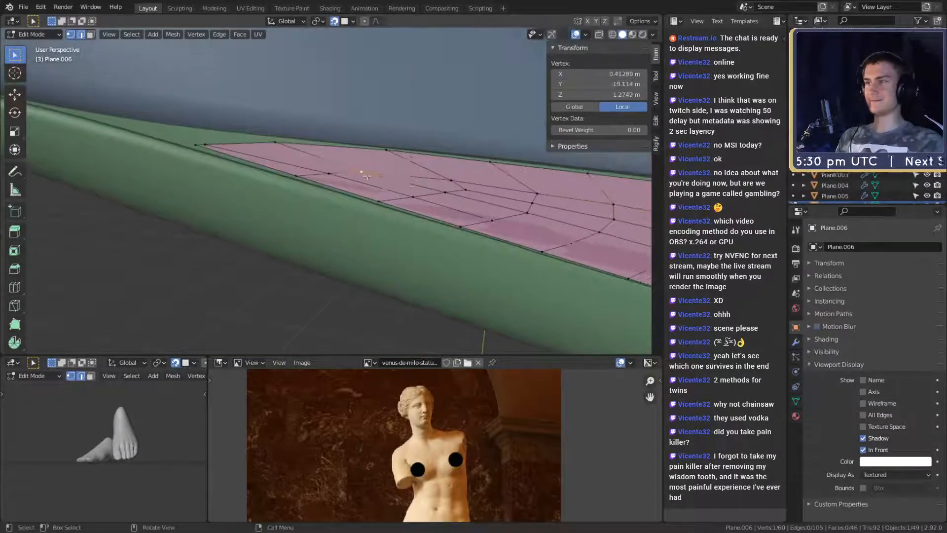
key("shift+v")
left_click(443, 190)
Step: Vertex-slide the interior vertex in the last cross row before the wide end by a factor of 0.073
middle_click_drag(444, 189, 357, 231)
left_click(370, 238)
key("shift+v")
left_click(407, 234)
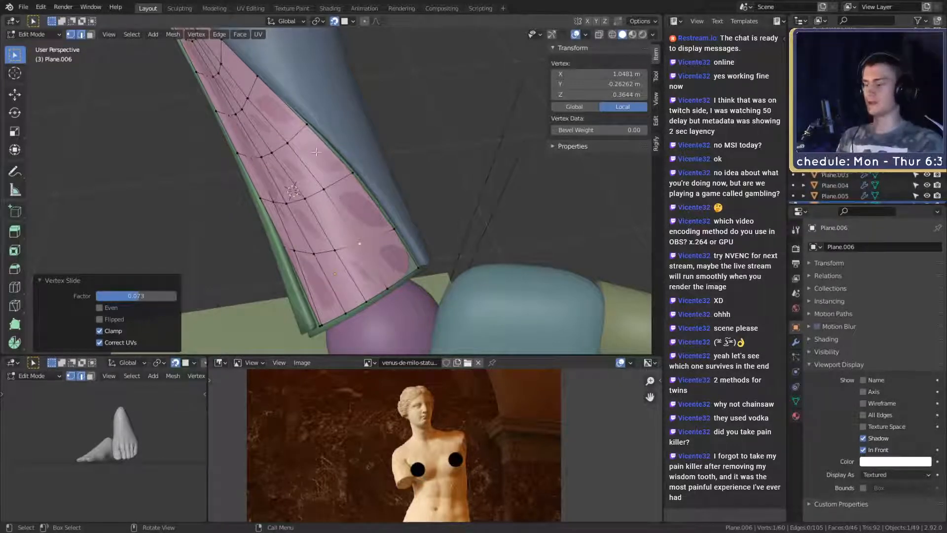
Step: Add a lengthwise loop cut to the panel close to its blue-side border
middle_click_drag(317, 152, 362, 234)
key("ctrl+r")
left_click(399, 223)
scroll(363, 234, "up", 2)
Step: Slide the vertex on the wide-end border next to the blue-side corner along that border
left_click(338, 255)
key("g")
key("g")
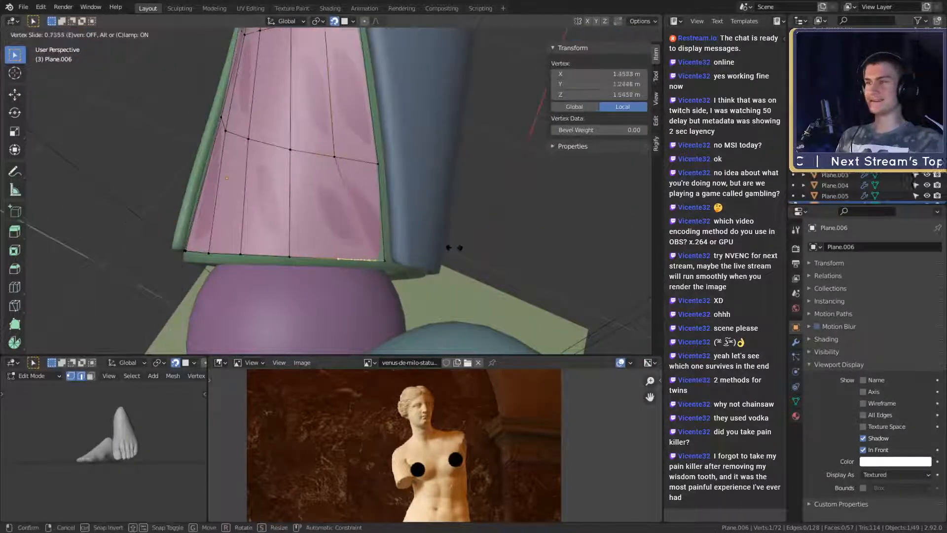
left_click(459, 249)
middle_click_drag(459, 250, 441, 203)
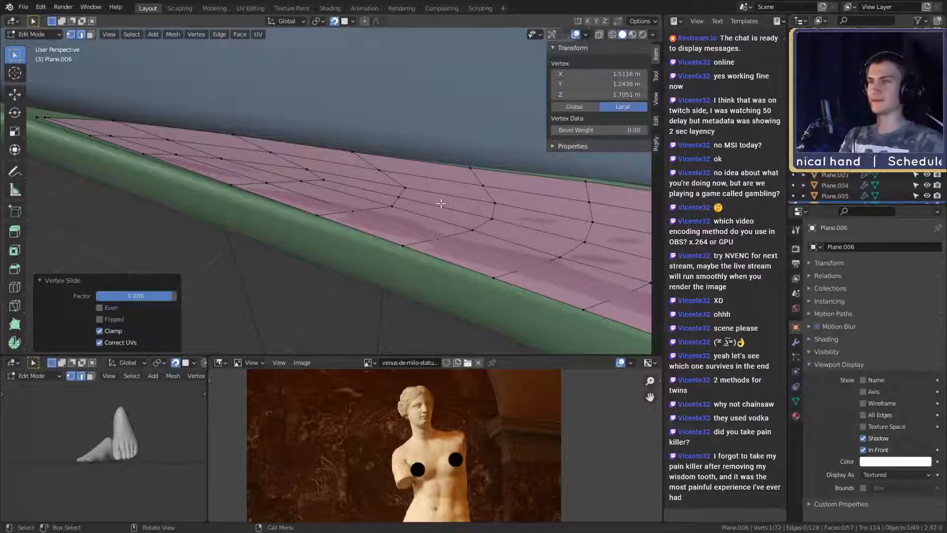
Step: Slide the green-side border vertex nearest the narrow tip along the panel's edge
middle_click_drag(364, 149, 328, 188)
left_click(328, 188)
key("g")
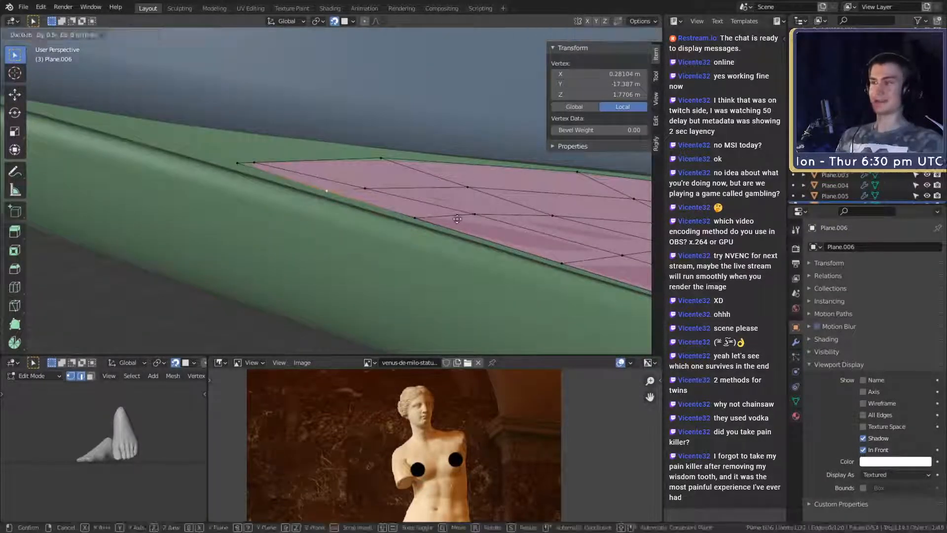
key("g")
left_click(389, 208)
Step: Slide the vertex next to the narrow tip twice to adjust the spacing of the tip quads
middle_click_drag(404, 189, 379, 241, "shift")
left_click(347, 210)
key("g")
key("g")
left_click(389, 217)
scroll(414, 225, "down", 1)
key("g")
key("g")
left_click(414, 229)
Step: Try sliding the interior vertex near the narrow tip toward the tip, and undo that slide
left_click(352, 220)
key("g")
key("g")
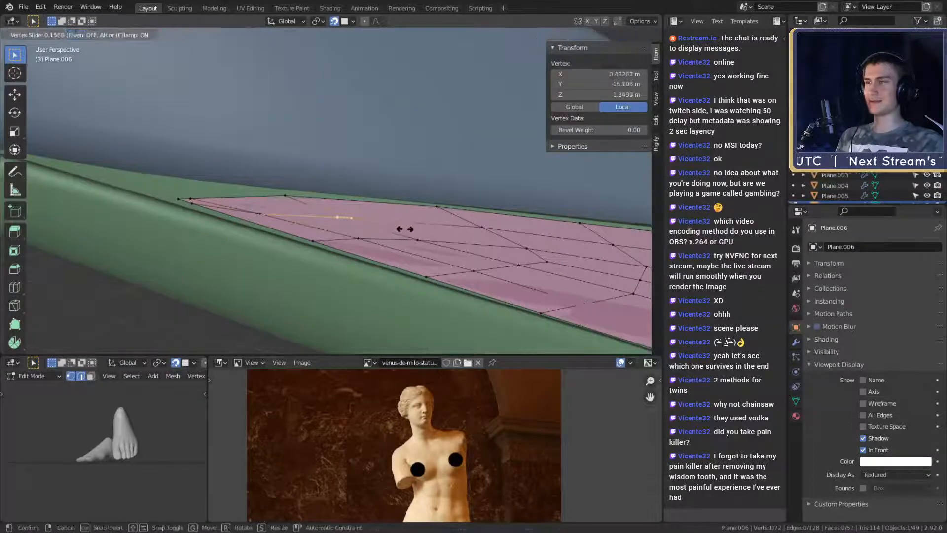
left_click(427, 230)
key("ctrl+z")
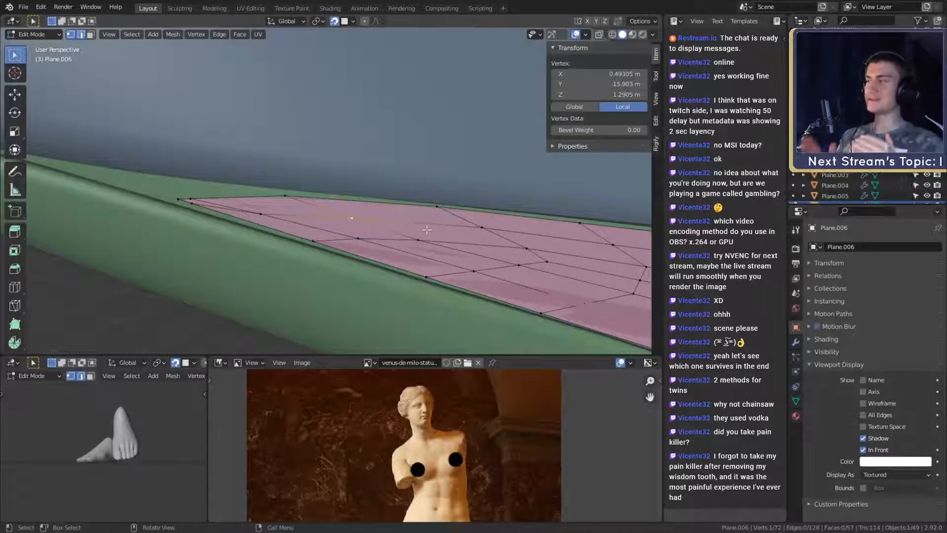
Step: Vertex-slide the same interior vertex near the narrow tip by a factor of 0.236
key("g")
key("g")
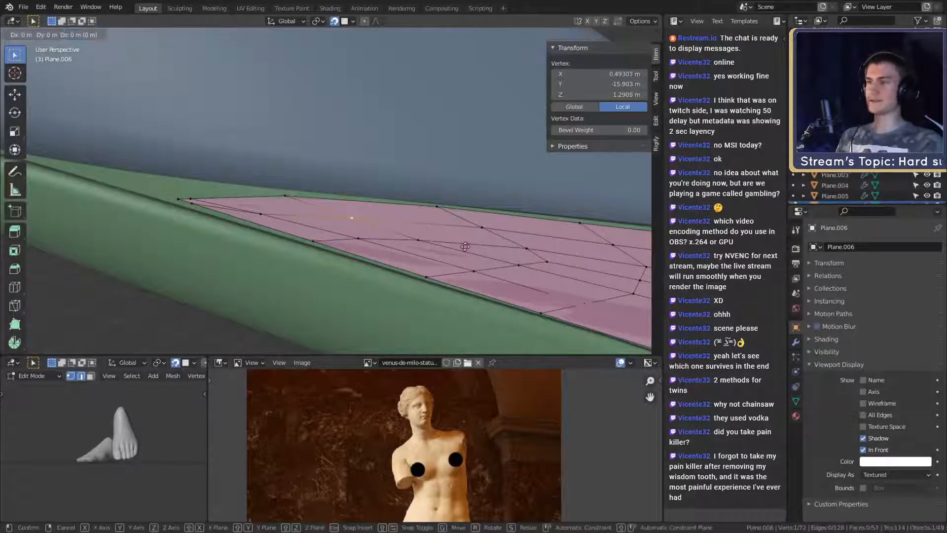
left_click(448, 240)
scroll(448, 239, "down", 3)
middle_click_drag(449, 242, 393, 231)
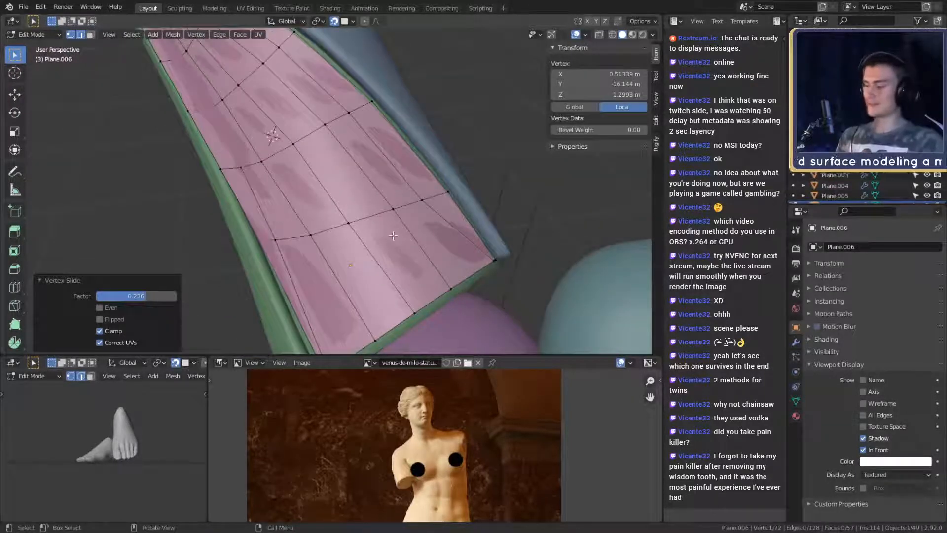
Step: Vertex-slide the wide-end border vertex beside the blue-side corner by a factor of 0.158
left_click(448, 293)
middle_click_drag(448, 292, 445, 229)
key("g")
key("g")
left_click(477, 286)
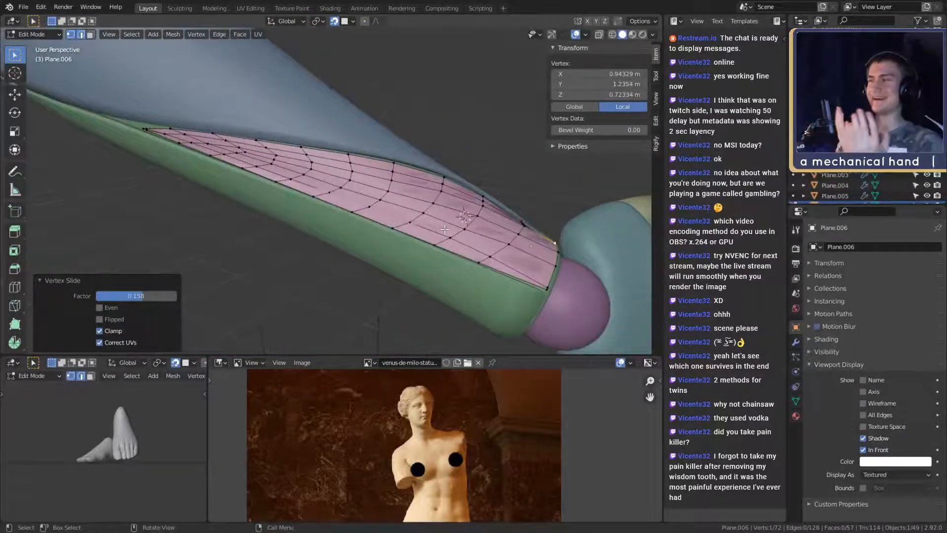
middle_click_drag(430, 232, 348, 187)
Step: Move the pair of vertices at the wide end's green-side corner slightly toward the corner of the green part
key("Tab")
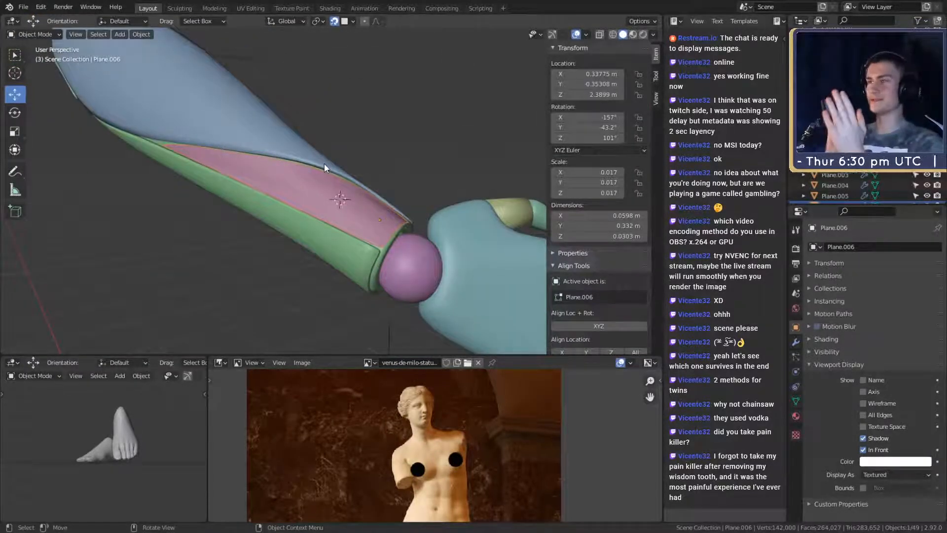
scroll(339, 203, "up", 5)
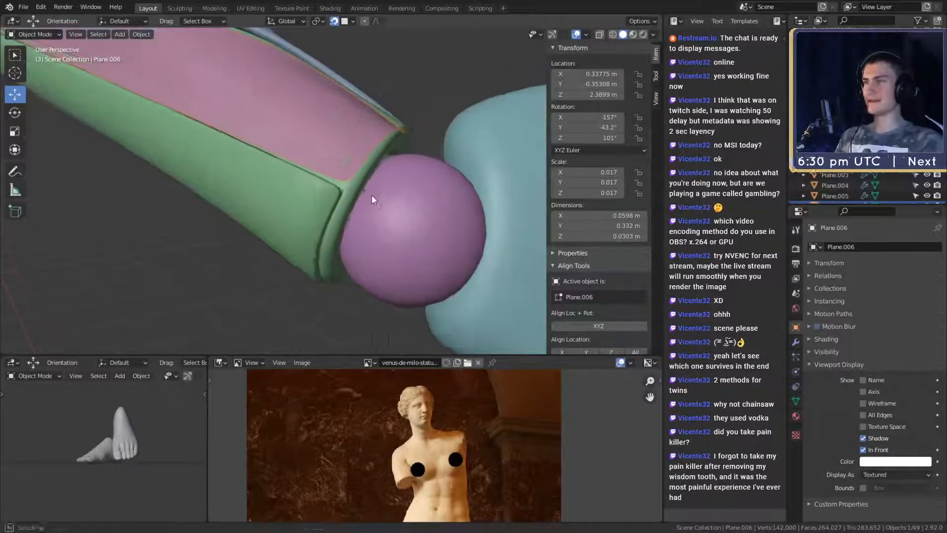
middle_click_drag(372, 194, 387, 218)
scroll(387, 218, "up", 2)
key("Tab")
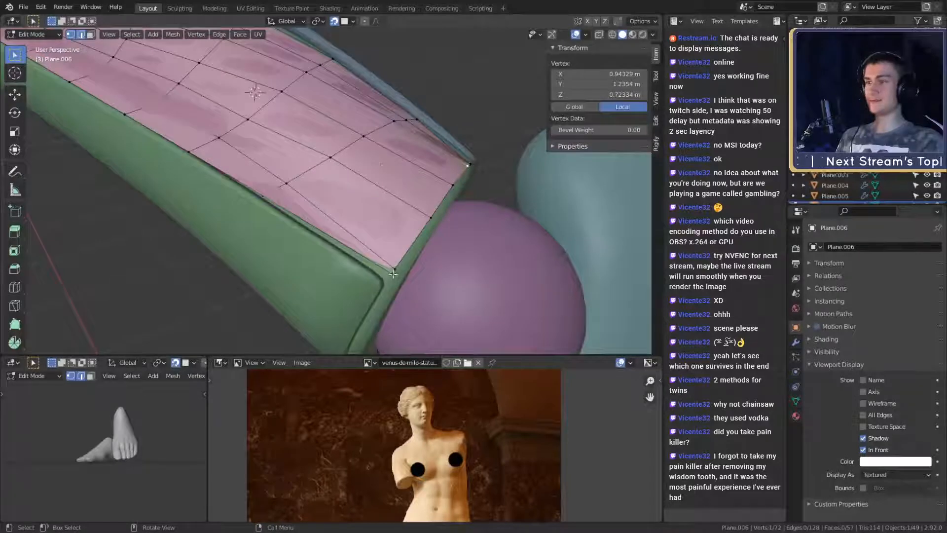
left_click(393, 272)
left_click(396, 269, "shift")
middle_click_drag(398, 269, 467, 244)
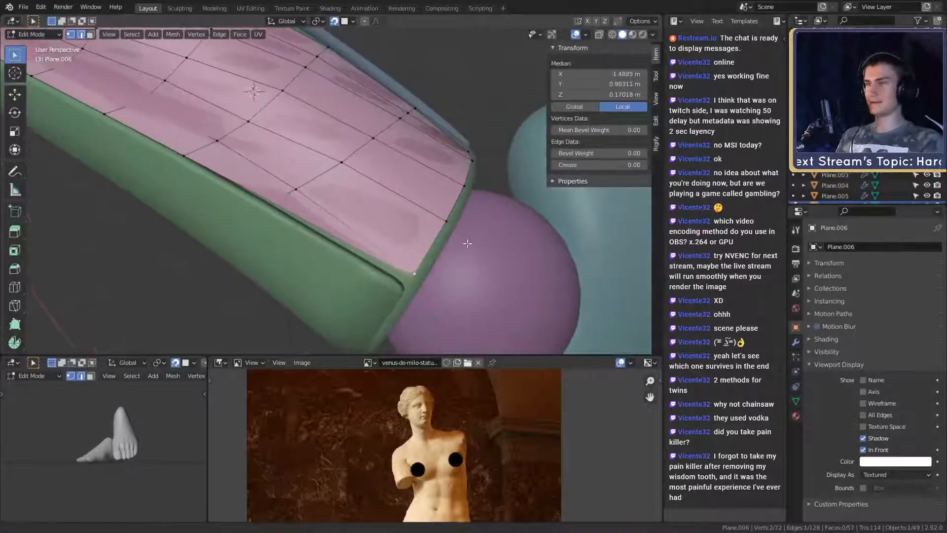
key("g")
left_click(494, 269)
scroll(379, 210, "down", 2)
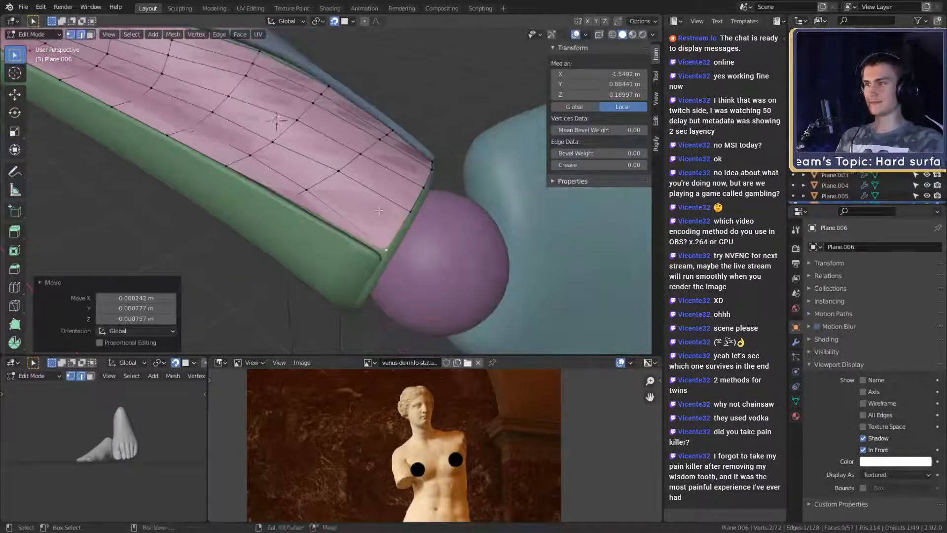
Step: Examine the smoothed panel in Object Mode against the blue and green forearm parts from several angles
middle_click_drag(379, 210, 359, 202)
key("Tab")
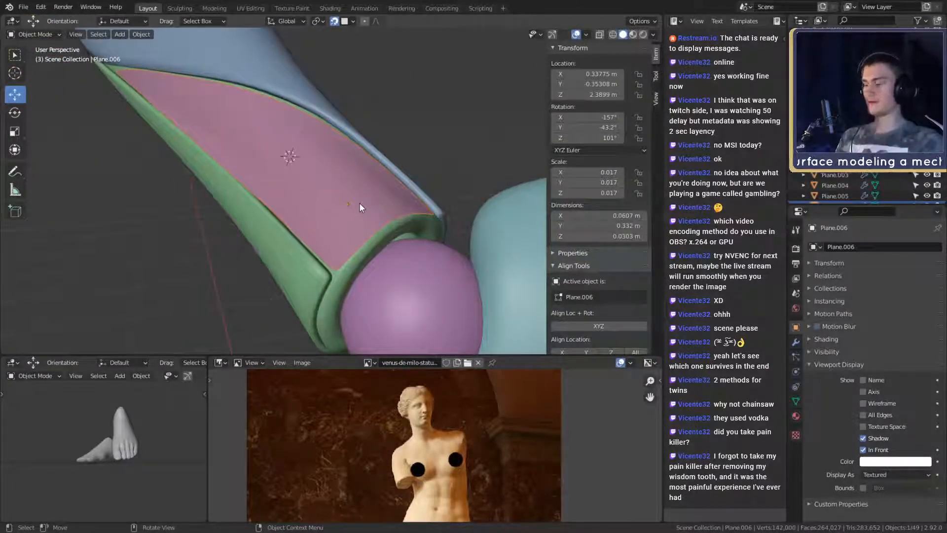
scroll(357, 218, "down", 7)
middle_click_drag(377, 226, 455, 207)
scroll(454, 205, "up", 5)
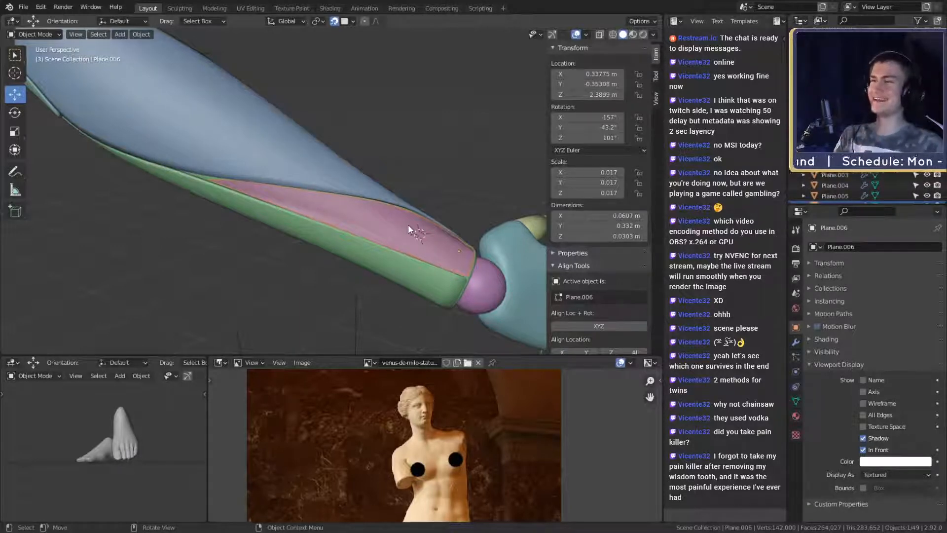
scroll(342, 170, "down", 4)
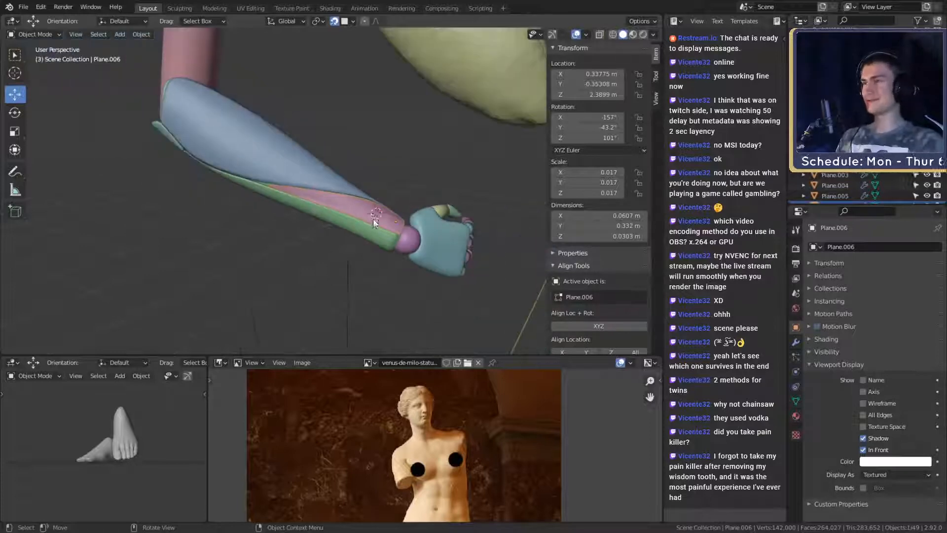
scroll(374, 223, "up", 4)
middle_click_drag(375, 224, 360, 179)
scroll(368, 184, "up", 3)
Step: Inspect the panel's mesh in Edit Mode along the green side, checking individual vertices and edges up to the wide end
key("Tab")
scroll(362, 190, "up", 2)
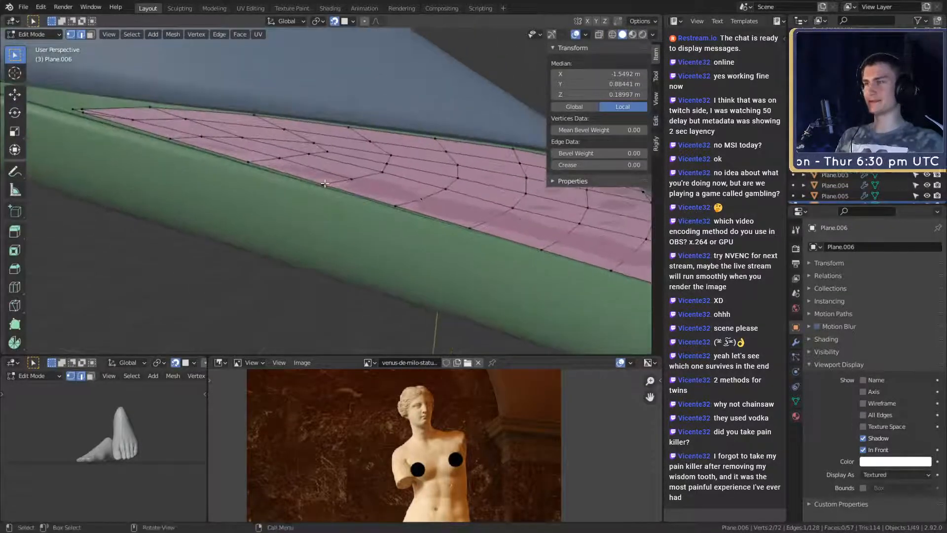
left_click(351, 182)
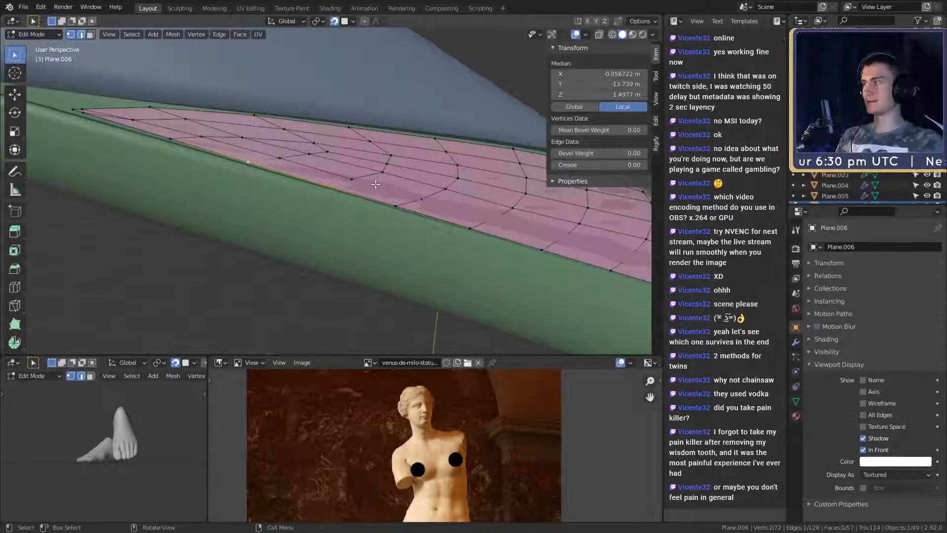
left_click(392, 204)
middle_click_drag(393, 205, 400, 200)
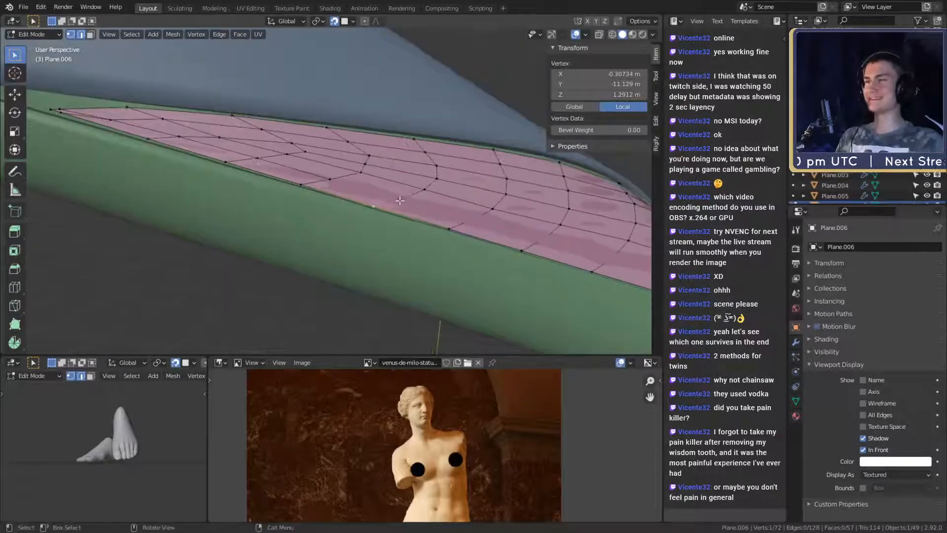
left_click(332, 183)
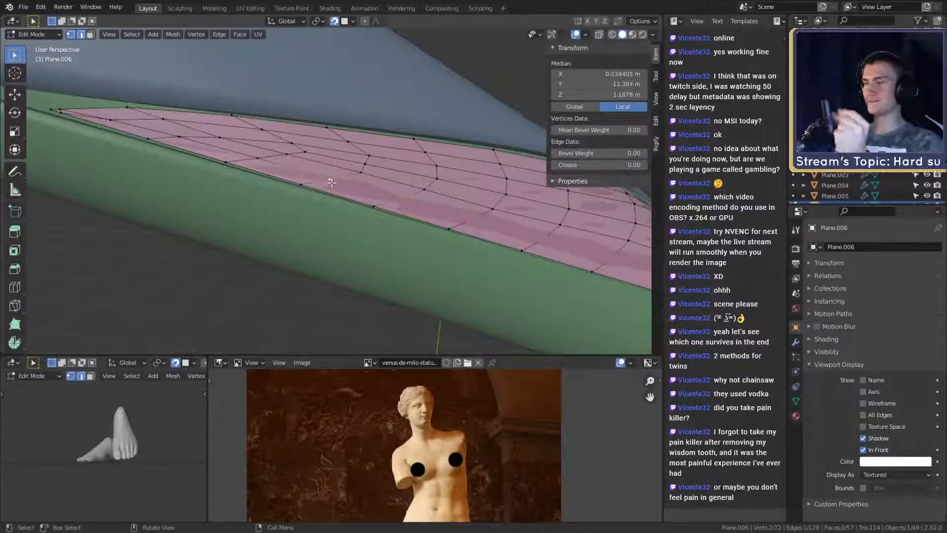
scroll(332, 183, "down", 6)
middle_click_drag(383, 185, 377, 234, "shift")
scroll(329, 183, "up", 2)
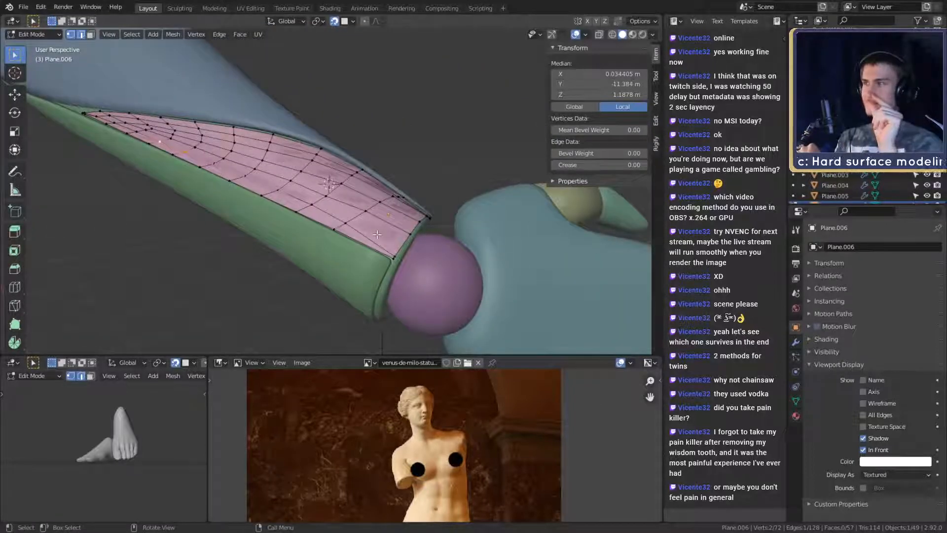
middle_click_drag(371, 222, 402, 191)
scroll(359, 233, "up", 2)
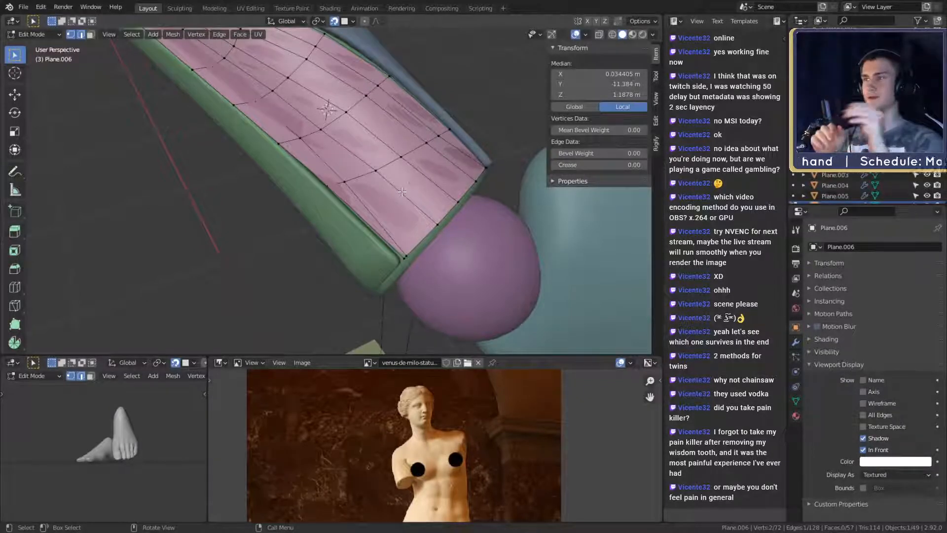
middle_click_drag(402, 191, 348, 182)
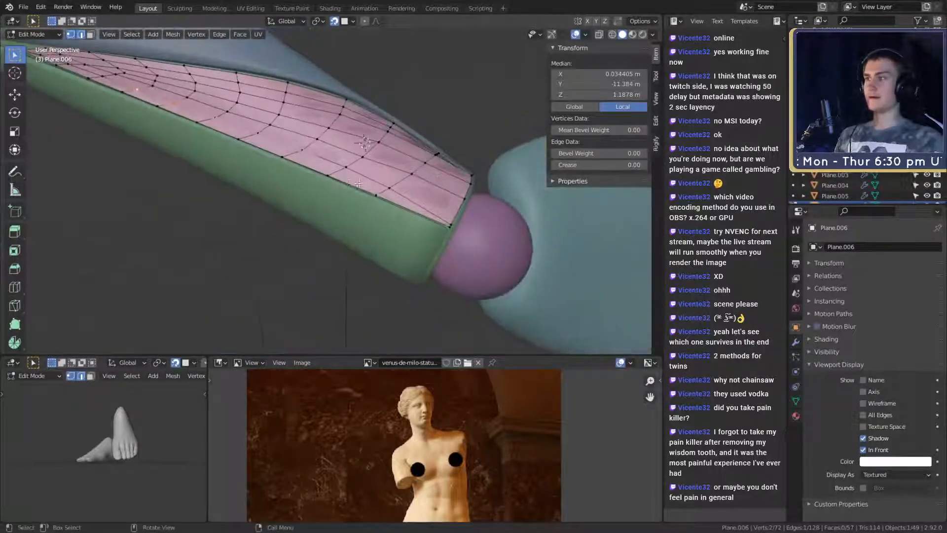
Step: Nudge two successive vertices beside the green border around mid-panel to even the row spacing
middle_click_drag(306, 142, 380, 203)
scroll(365, 172, "up", 4)
left_click(379, 203)
key("g")
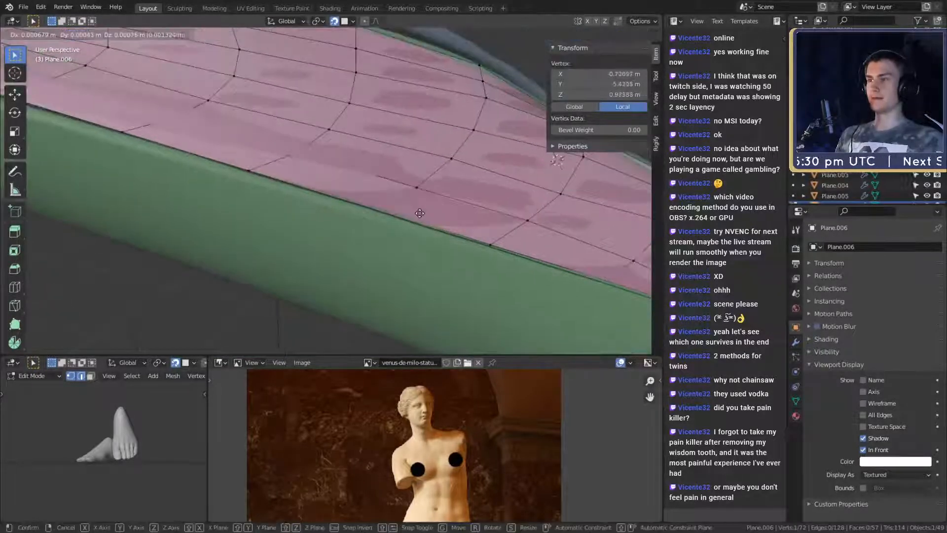
left_click(419, 212)
middle_click_drag(455, 226, 449, 218, "shift")
left_click(415, 181)
key("g")
left_click(430, 191)
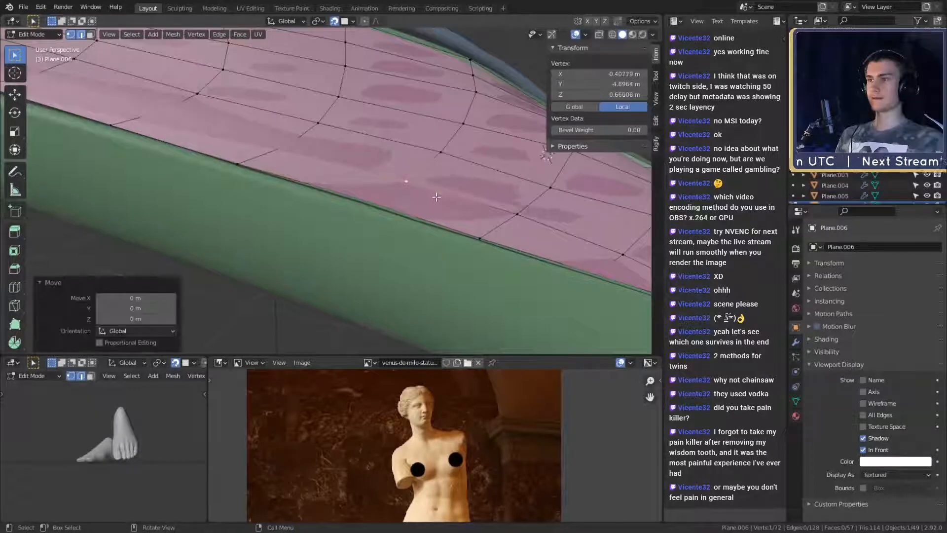
Step: Move the next vertex on the green border along the edge toward the wide end
middle_click_drag(510, 249, 422, 213, "shift")
left_click(393, 199)
key("g")
left_click(442, 210)
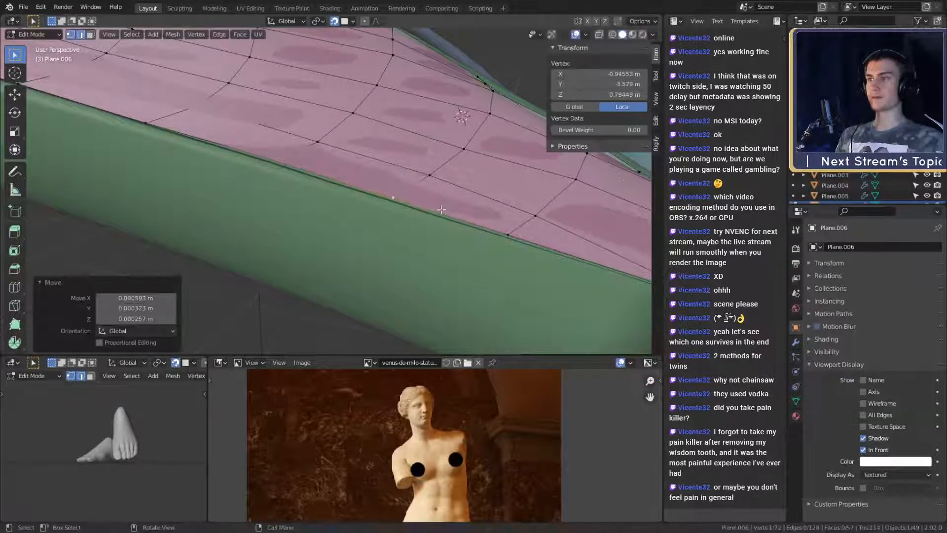
Step: Move the interior vertex of that row, just inside the green border, slightly toward the wide end
left_click(432, 177)
middle_click_drag(432, 176, 434, 226)
key("g")
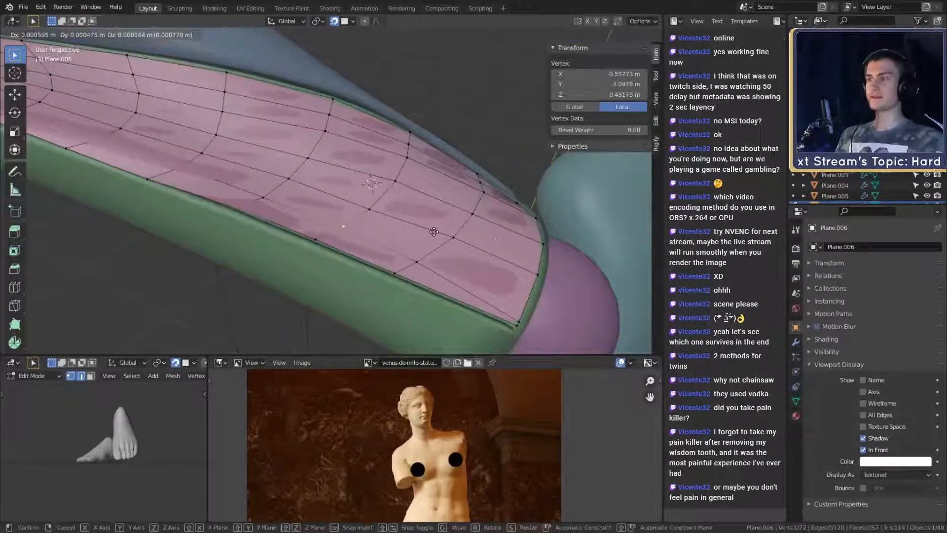
left_click(434, 231)
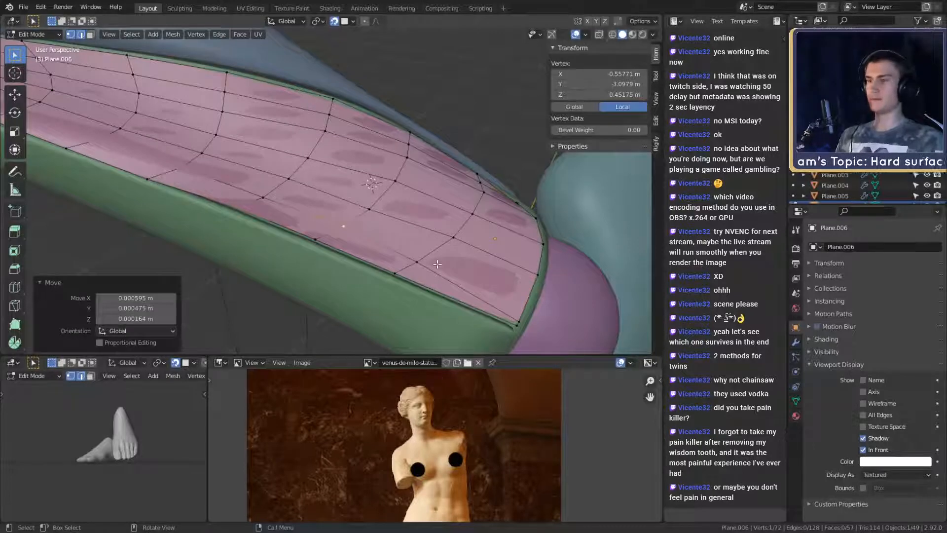
Step: Nudge the vertex just inside the green border in the last cross row before the wide end
left_click(414, 268)
key("g")
left_click(457, 265)
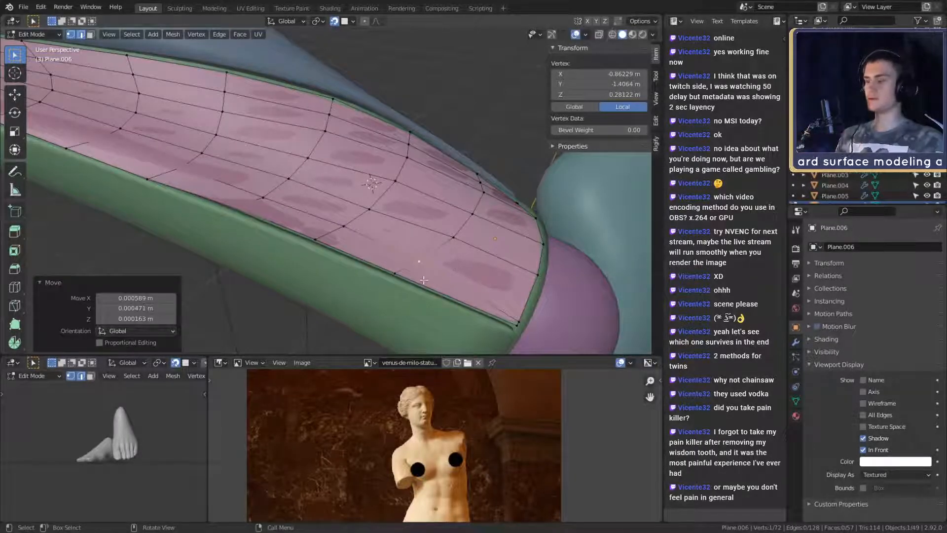
left_click(447, 271, "shift")
right_click(446, 271)
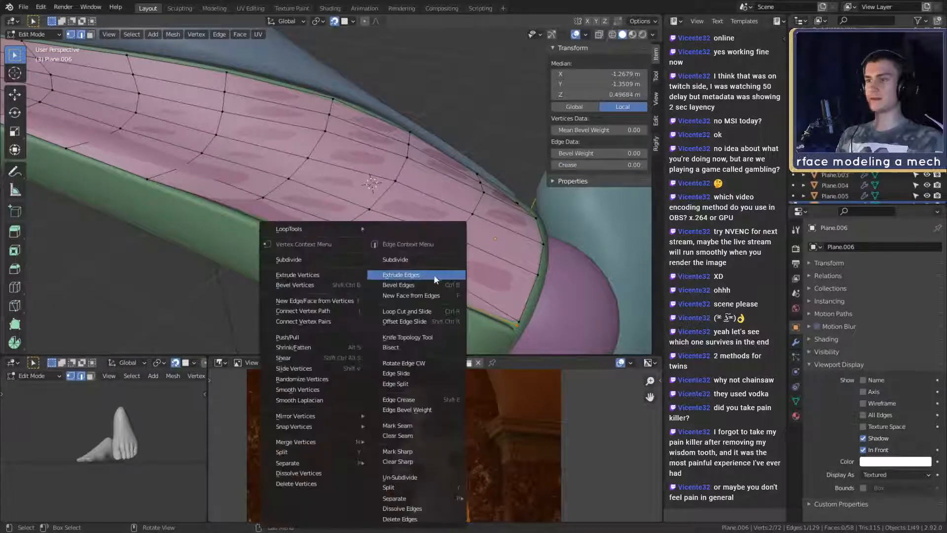
left_click(434, 275)
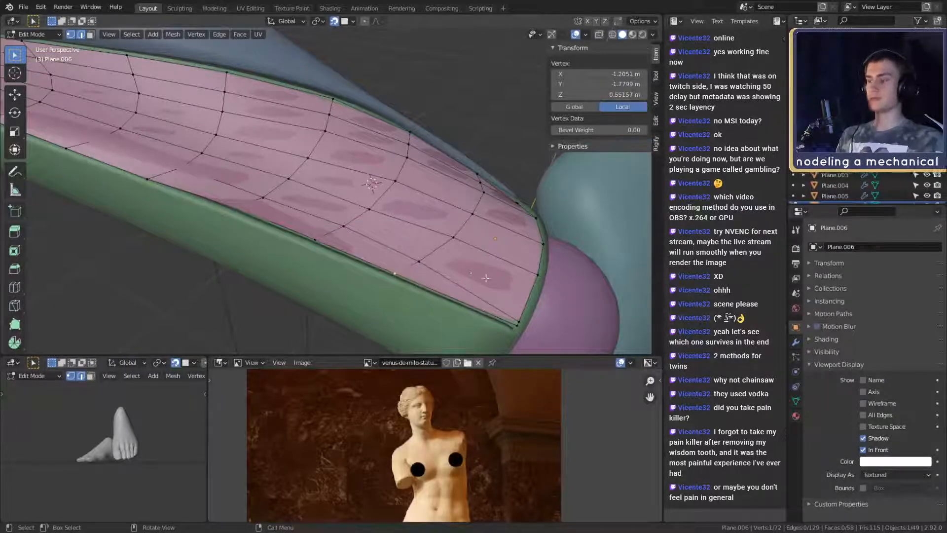
key("g")
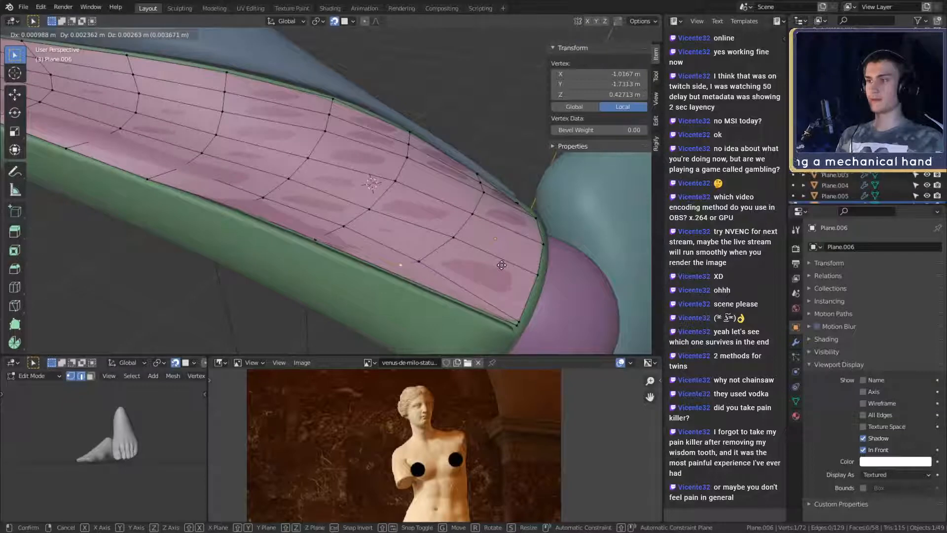
left_click(501, 265)
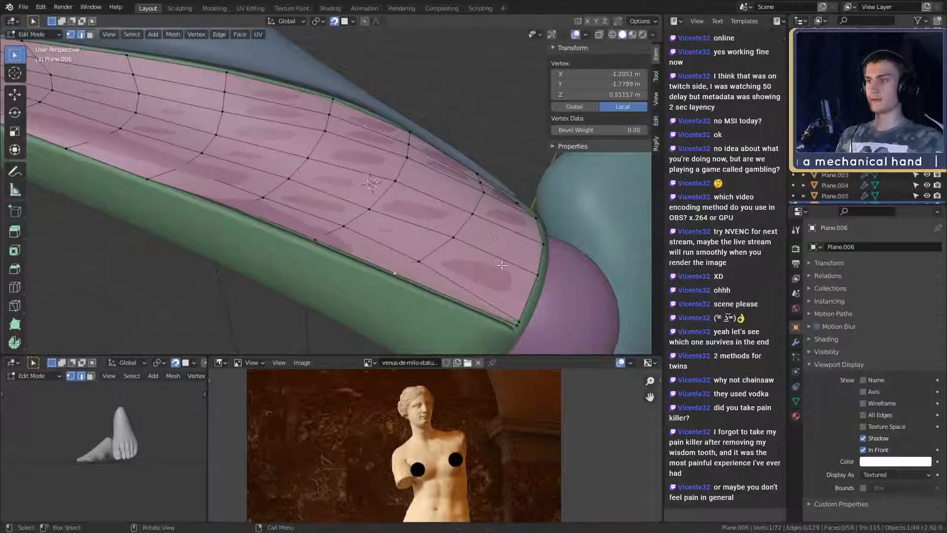
left_click(495, 293, "ctrl")
key("ctrl+z")
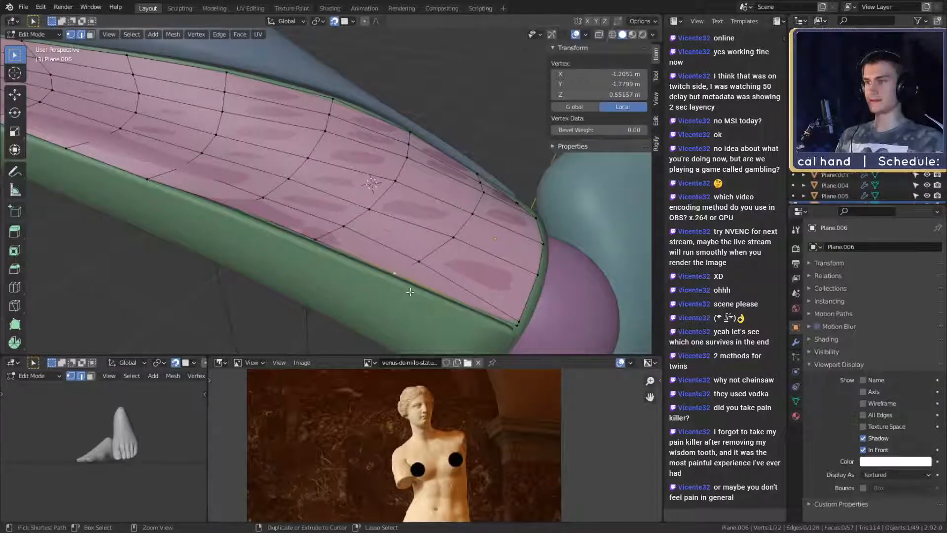
Step: Nudge the green-border vertex of the last cross row before the wide end, plus another green-border vertex around mid-panel
key("g")
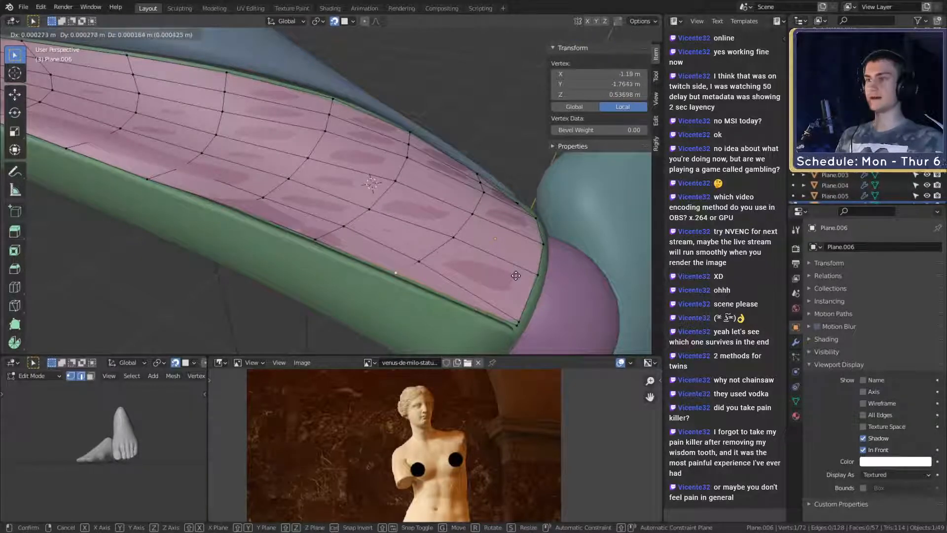
left_click(515, 275)
middle_click_drag(516, 275, 474, 245)
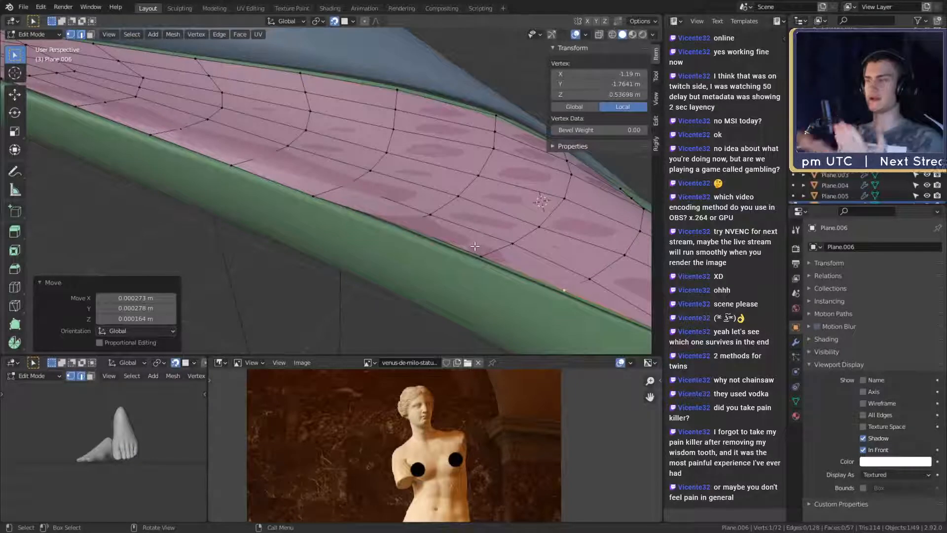
mouse_move(420, 221)
middle_mouse_down("ctrl")
mouse_move(419, 211)
mouse_move(438, 225)
middle_mouse_up("ctrl")
left_click(394, 228)
key("g")
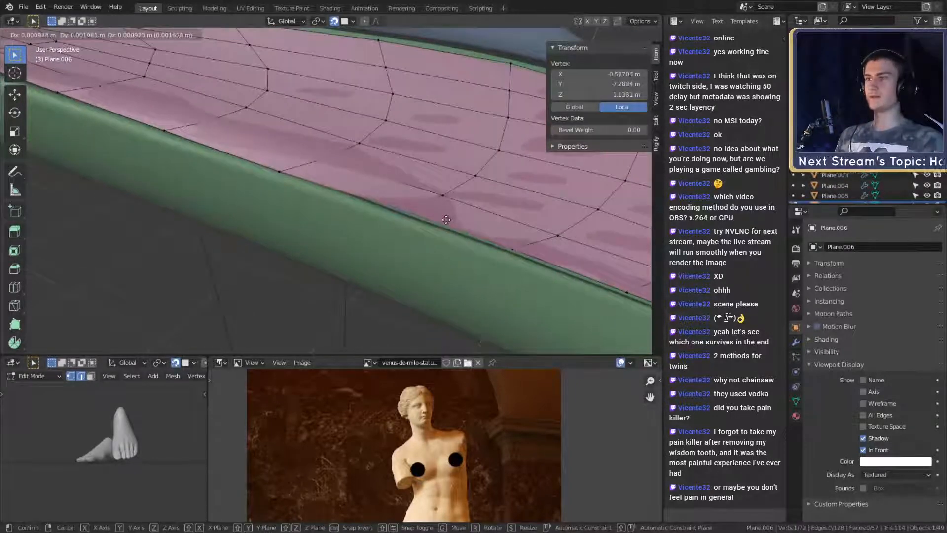
left_click(447, 218)
Step: Nudge the next two green-border vertices, working toward the narrow tip, to even the row spacing
middle_click_drag(285, 172, 431, 196, "shift")
left_click(361, 201)
key("g")
left_click(425, 193)
left_click(357, 179)
middle_click_drag(358, 180, 452, 206, "shift")
key("g")
left_click(450, 195)
Step: Reposition one more green-border vertex in the following cross row toward the narrow tip
scroll(450, 194, "down", 2)
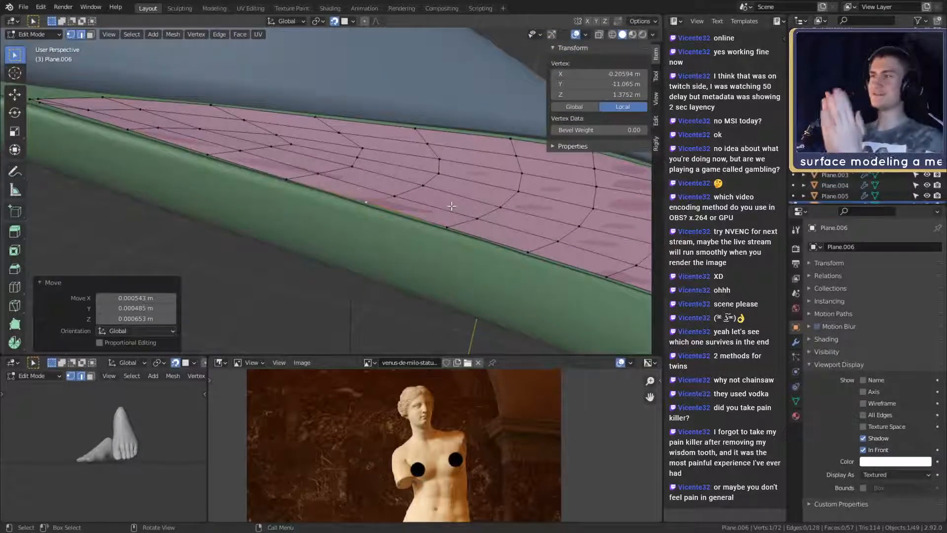
scroll(441, 203, "up", 3)
middle_click_drag(351, 187, 390, 232, "shift")
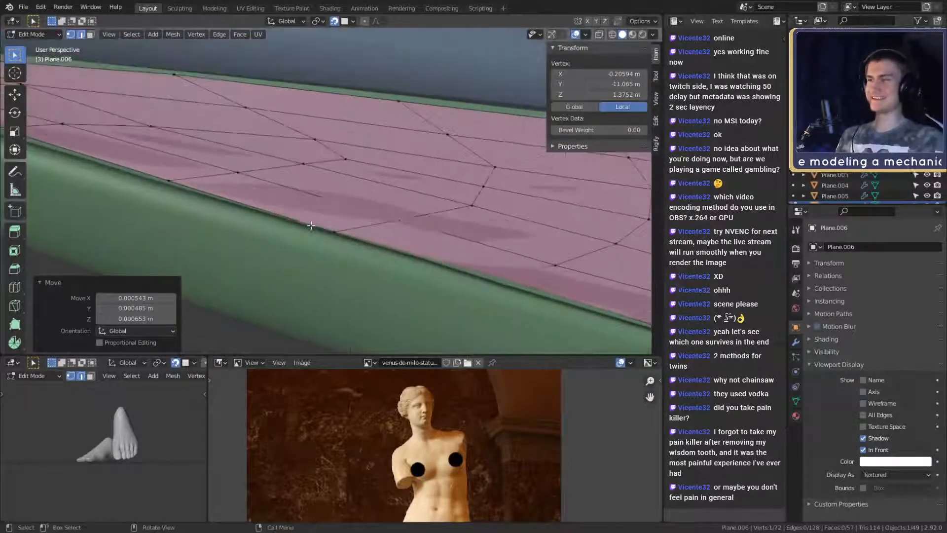
left_click(329, 232)
middle_click_drag(329, 233, 545, 241, "shift")
key("g")
left_click(427, 216)
Step: Select two neighbouring green-border vertices near the narrow tip and move and slightly rotate them together along the border
left_click(363, 193)
middle_click_drag(446, 188, 488, 187, "shift")
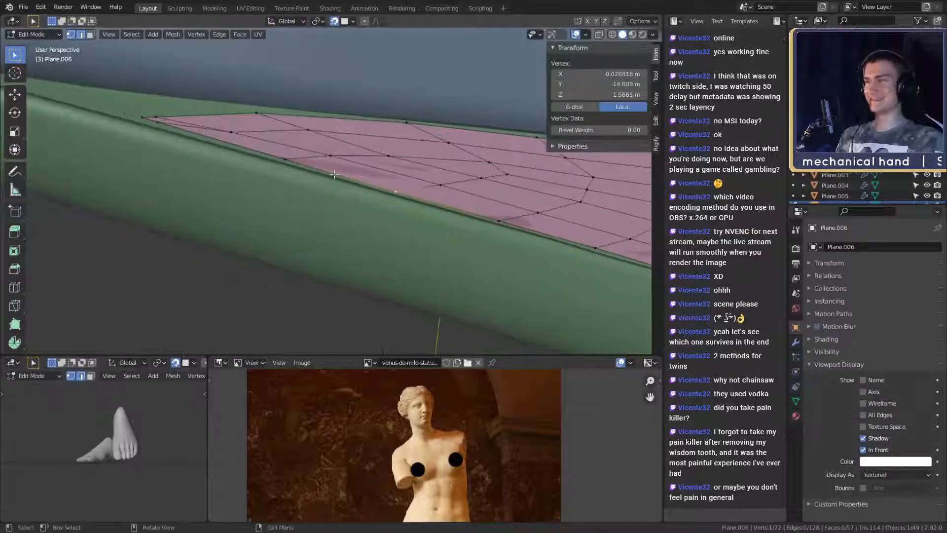
left_click(285, 160, "shift")
key("g")
left_click(447, 178)
key("r")
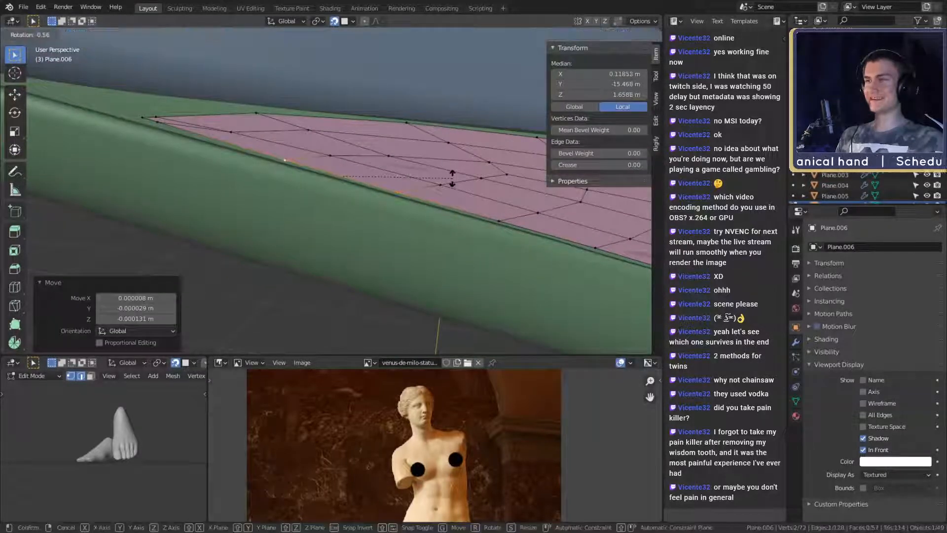
left_click(450, 178)
key("g")
left_click(449, 178)
Step: Move the three vertices at the narrow tip farther along the seam between the blue and green parts and rotate them to fit
scroll(451, 179, "down", 3)
middle_click_drag(492, 237, 450, 217, "shift")
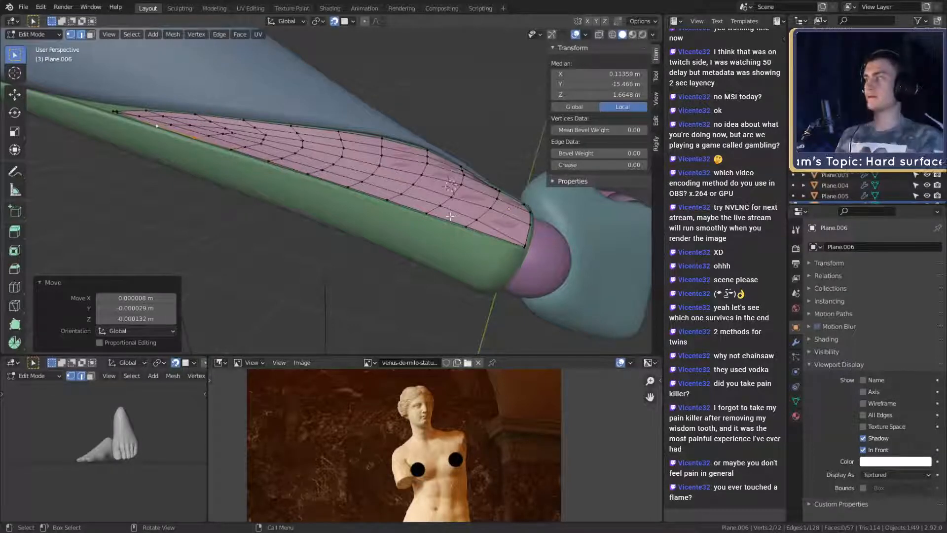
middle_click_drag(444, 215, 389, 171)
key("Tab")
scroll(381, 165, "up", 2)
key("Tab")
left_click(320, 172, "shift")
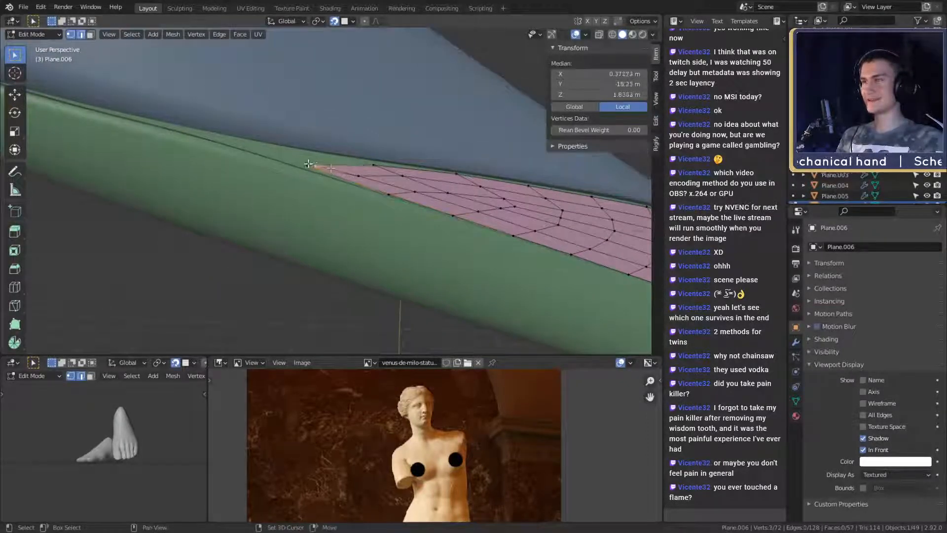
key("g")
left_click(359, 164)
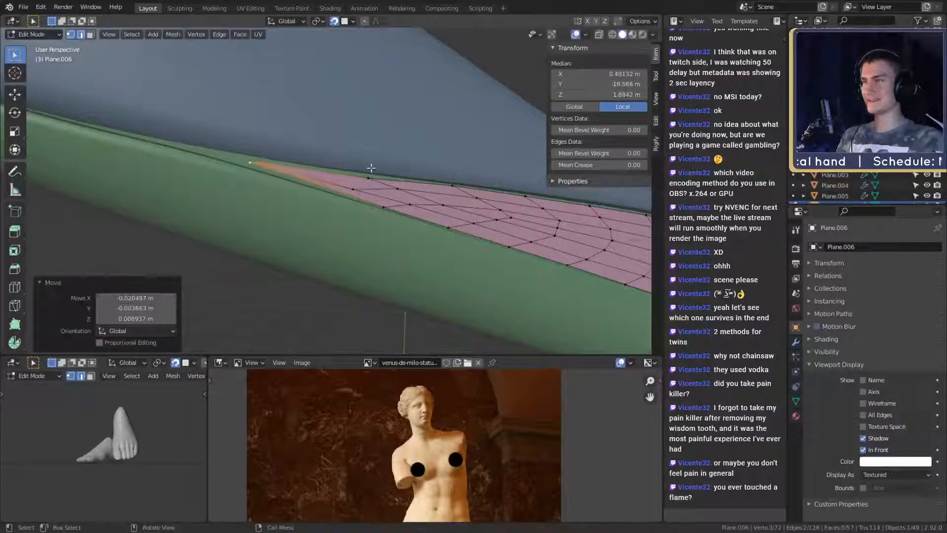
key("r")
left_click(393, 182)
key("g")
left_click(423, 181)
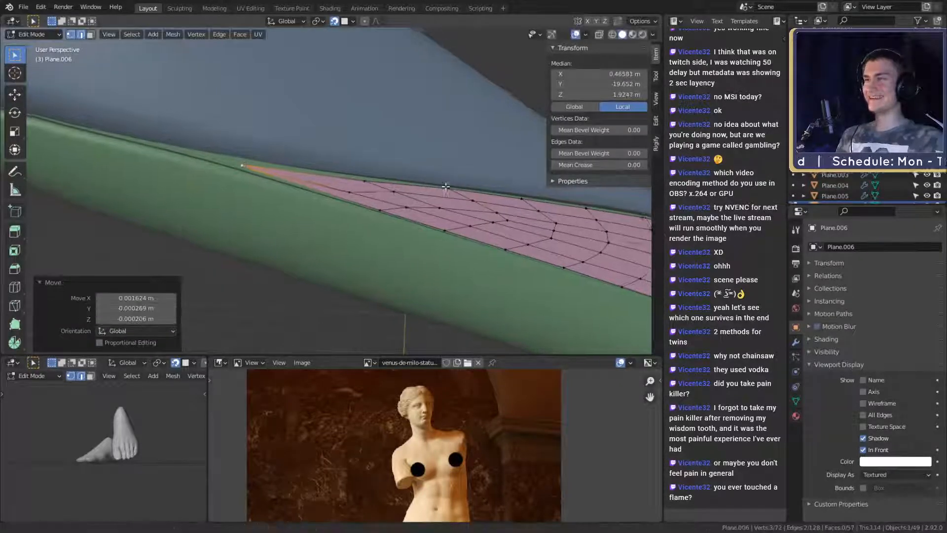
Step: Move the blue-border vertex of the first cross row toward the narrow tip and finish with a vertex slide
left_click(358, 179)
key("g")
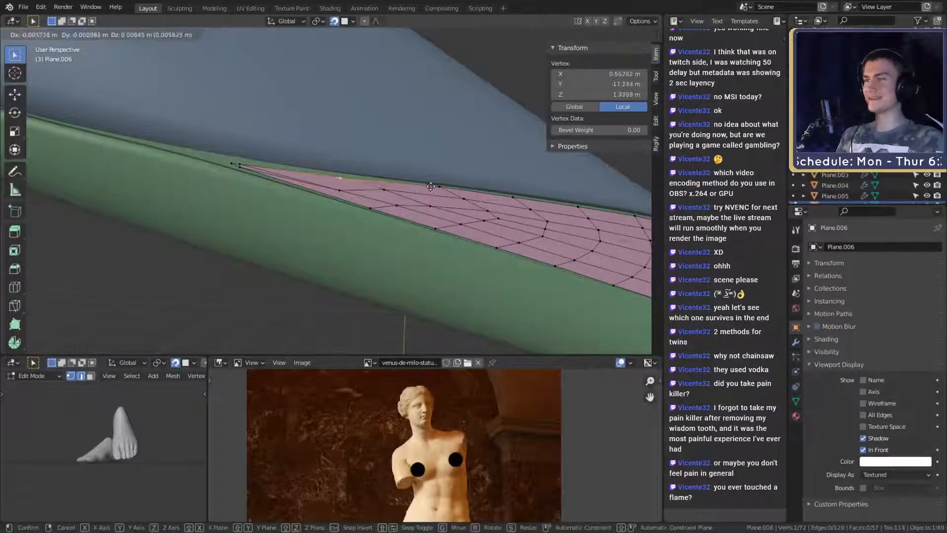
left_click(429, 187)
key("g")
key("g")
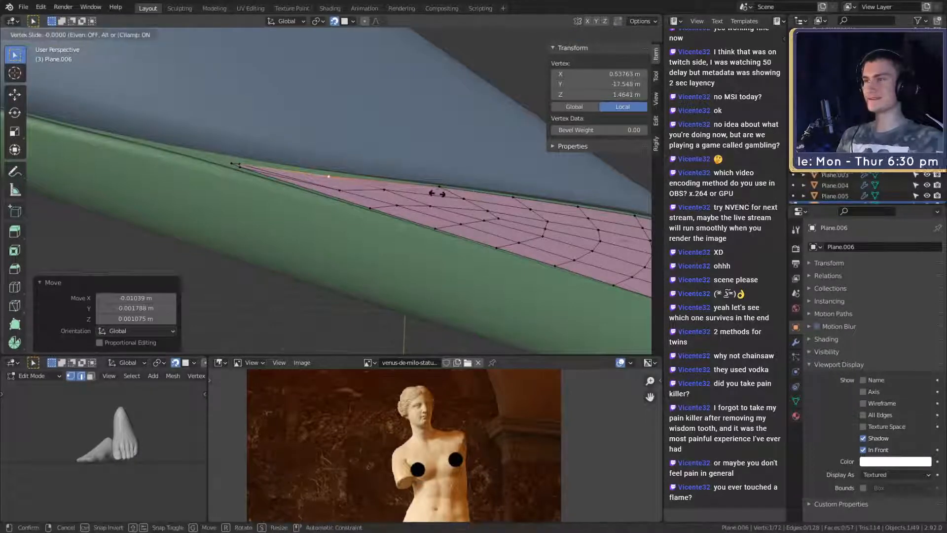
left_click(436, 194)
Step: Move the interior vertex of the first cross row slightly toward the narrow tip
left_click(342, 190)
key("g")
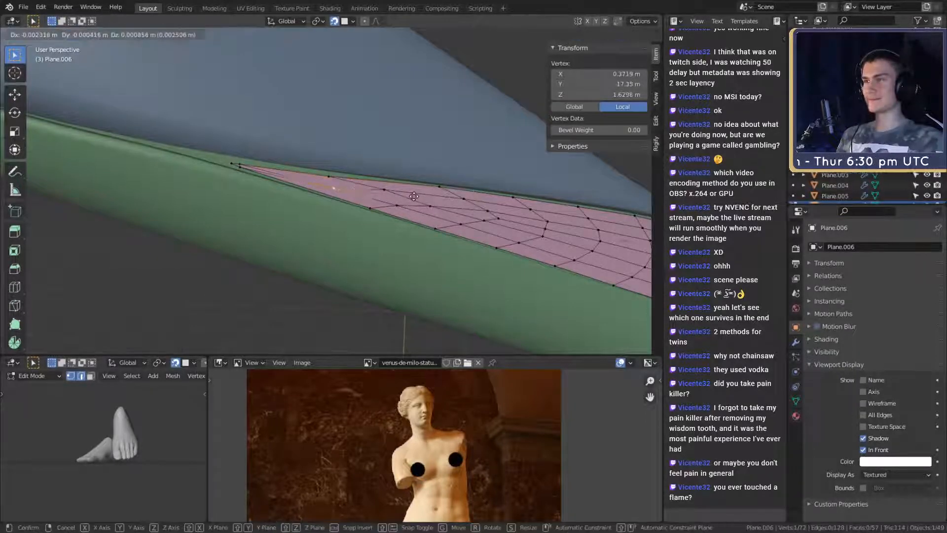
left_click(415, 196)
middle_click_drag(451, 208, 439, 213, "shift")
Step: Return to Object Mode and add a level 2 Subdivision Surface modifier to the pink forearm panel
scroll(368, 218, "down", 6)
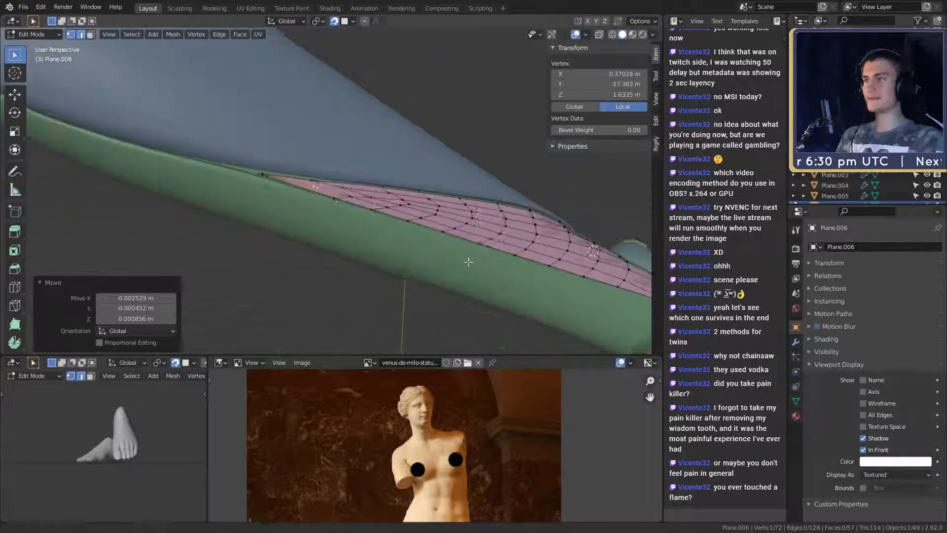
middle_click_drag(469, 262, 434, 250)
key("Tab")
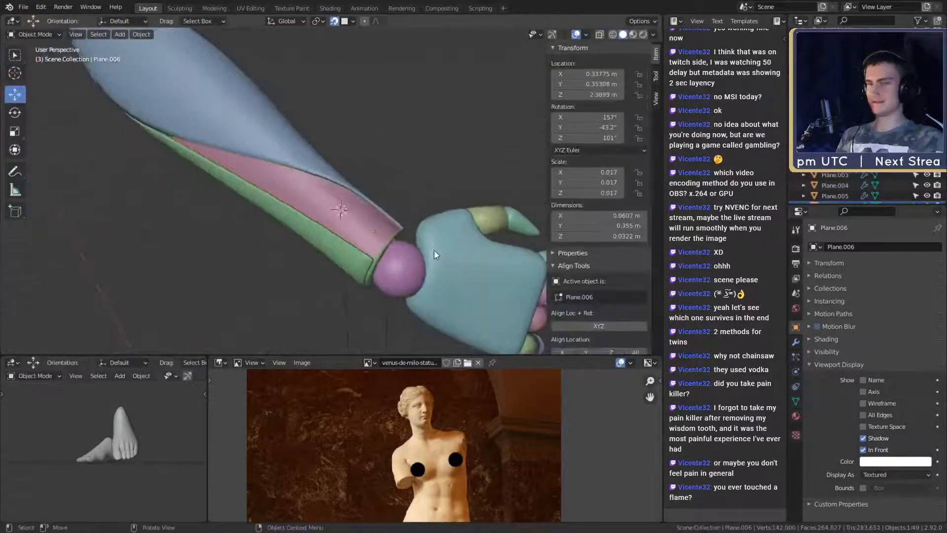
key("ctrl+2")
Step: Examine the subdivided pink panel's shading and its fit against the blue and green forearm parts from several angles
scroll(370, 267, "up", 3)
middle_click_drag(370, 267, 385, 241, "shift")
scroll(442, 249, "down", 4)
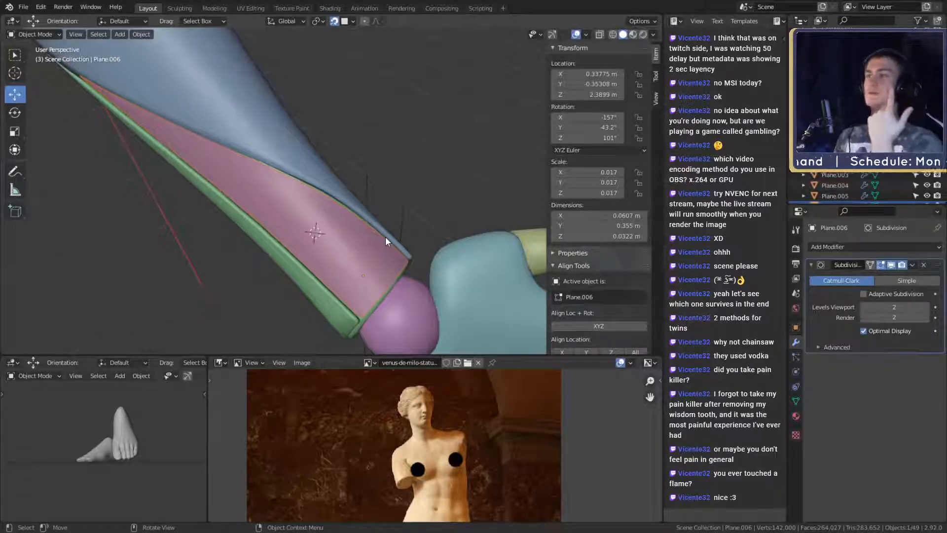
scroll(350, 191, "down", 3)
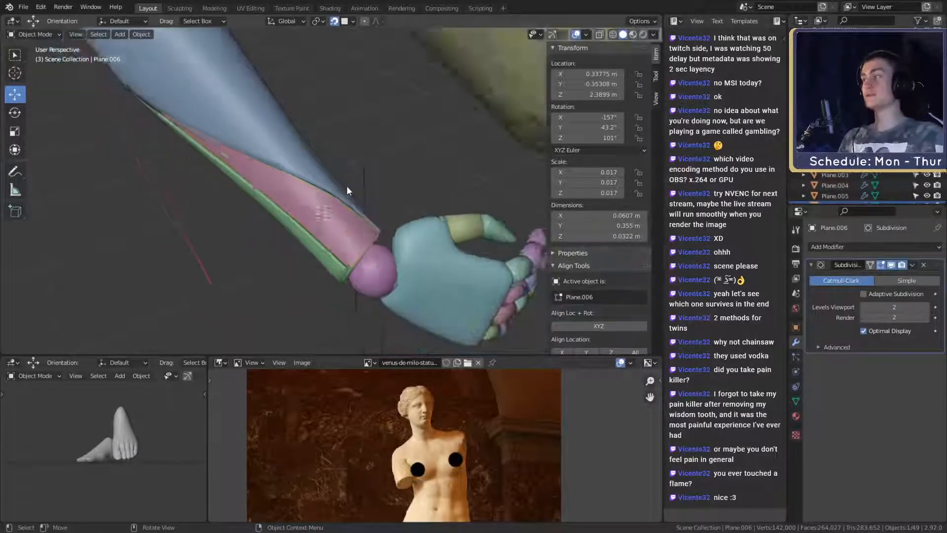
middle_click_drag(347, 185, 421, 200)
scroll(357, 204, "up", 3)
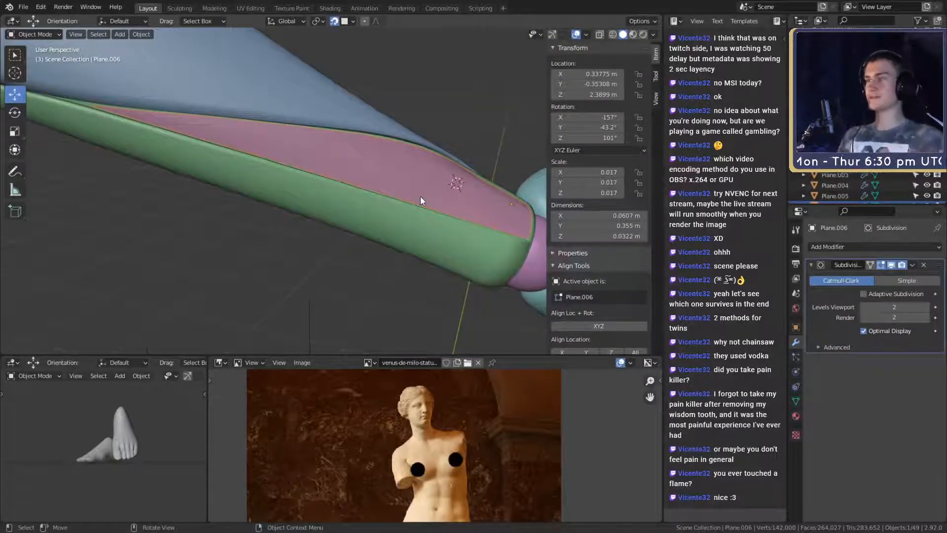
middle_click_drag(420, 196, 463, 211)
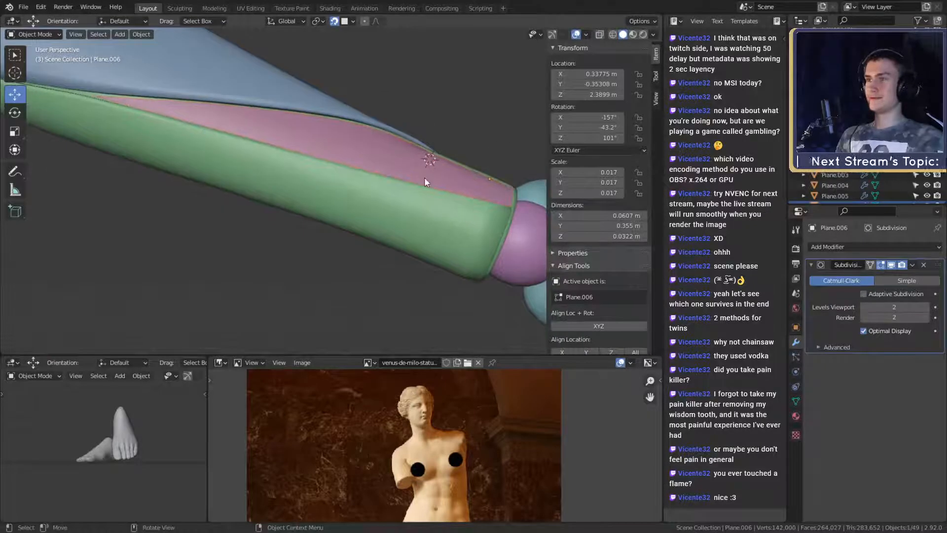
middle_click_drag(424, 176, 449, 229)
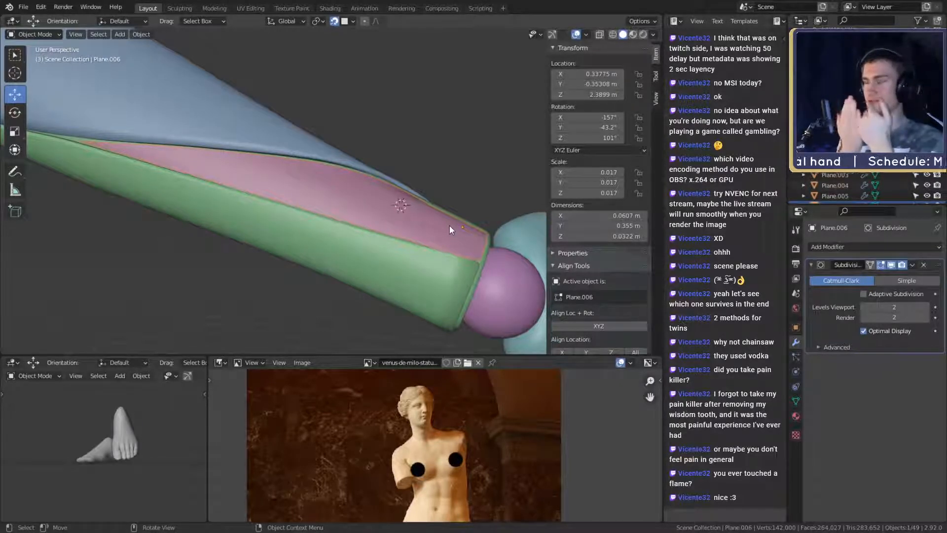
middle_click_drag(448, 225, 440, 170)
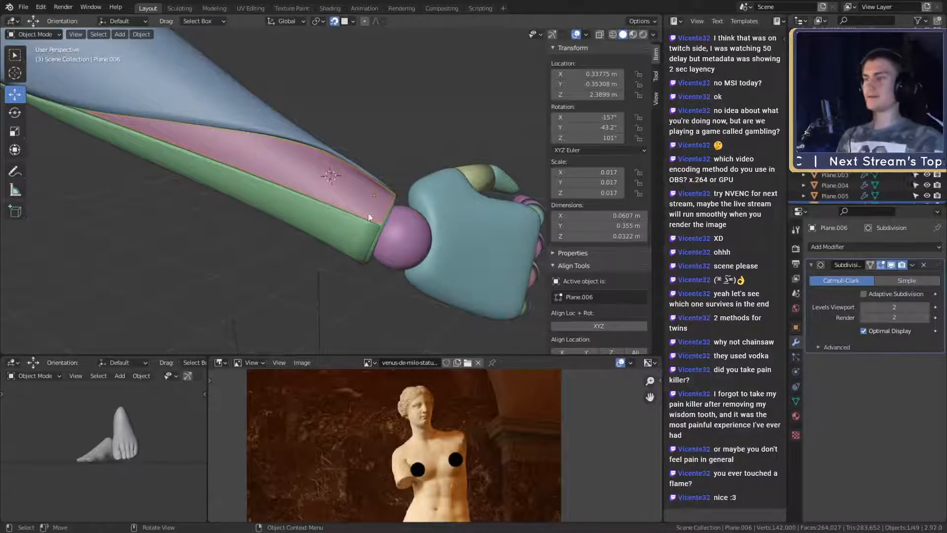
scroll(365, 227, "up", 2)
scroll(347, 254, "up", 2)
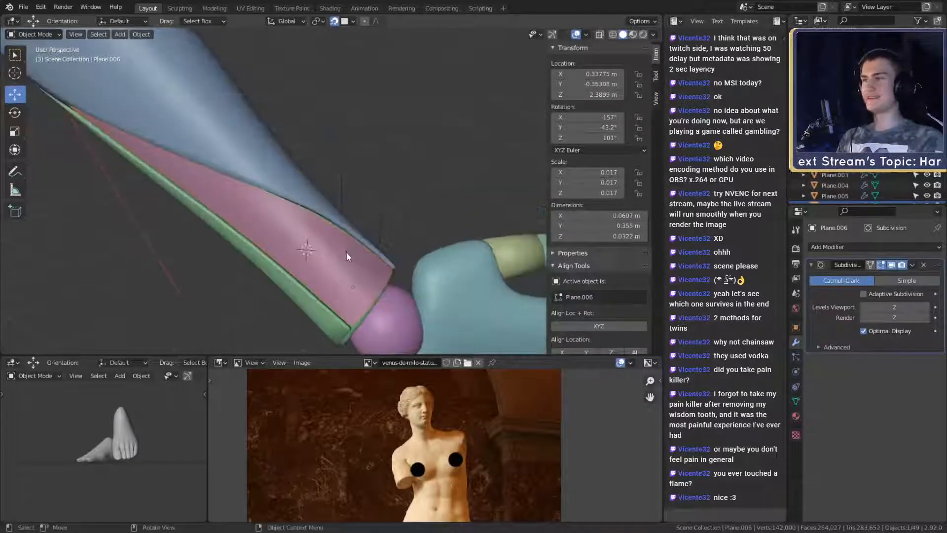
middle_click_drag(346, 254, 403, 193)
scroll(375, 214, "down", 2)
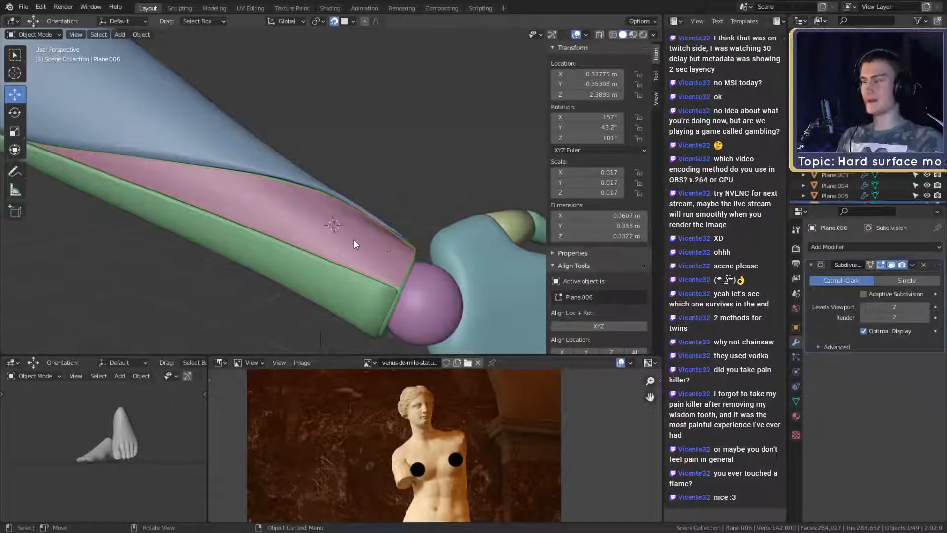
middle_click_drag(361, 249, 420, 242)
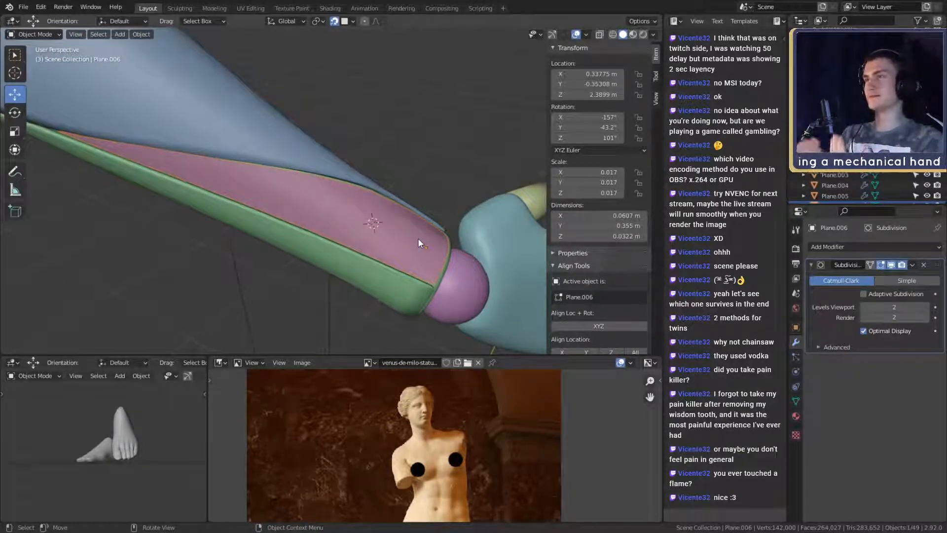
mouse_move(419, 239)
middle_mouse_down()
mouse_move(429, 212)
mouse_move(421, 220)
mouse_move(399, 199)
mouse_move(434, 242)
mouse_move(460, 247)
mouse_move(416, 220)
mouse_move(459, 229)
mouse_move(387, 209)
mouse_move(412, 237)
middle_mouse_up()
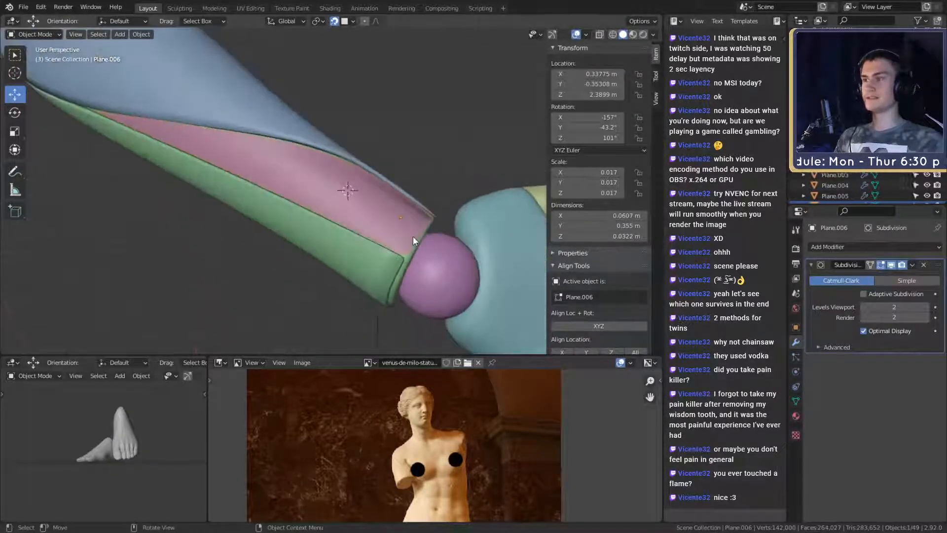
scroll(392, 228, "up", 2)
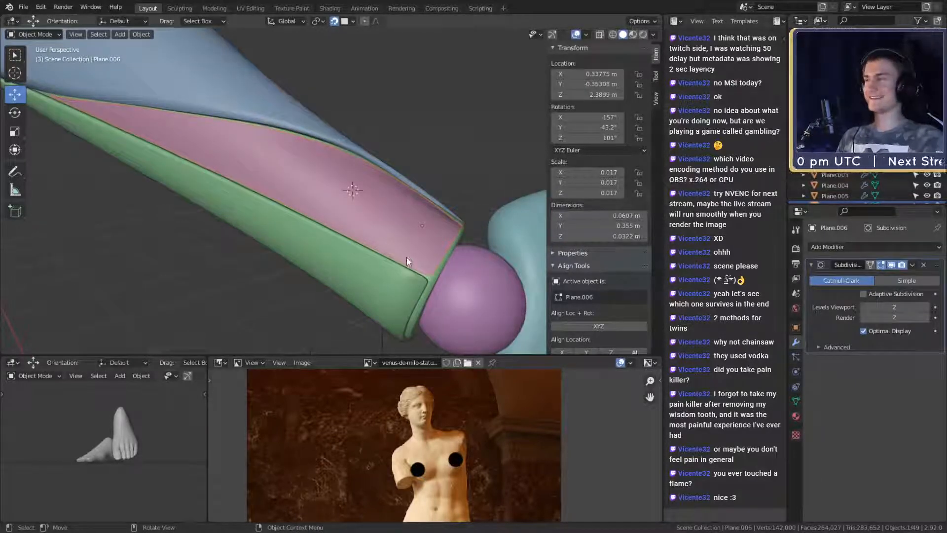
middle_click_drag(407, 257, 403, 270)
Step: Add a Shrinkwrap modifier to the pink panel after its Subdivision modifier
left_click(854, 245)
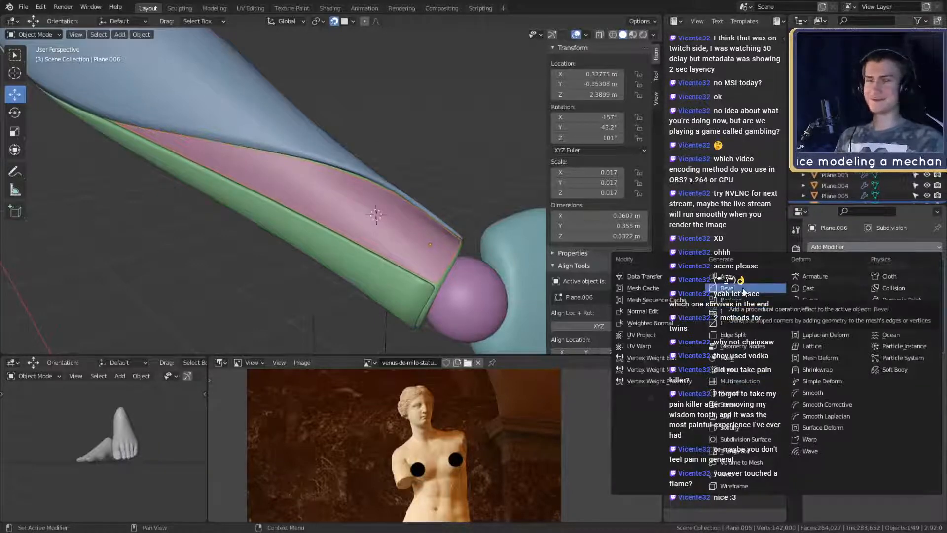
left_click(846, 244)
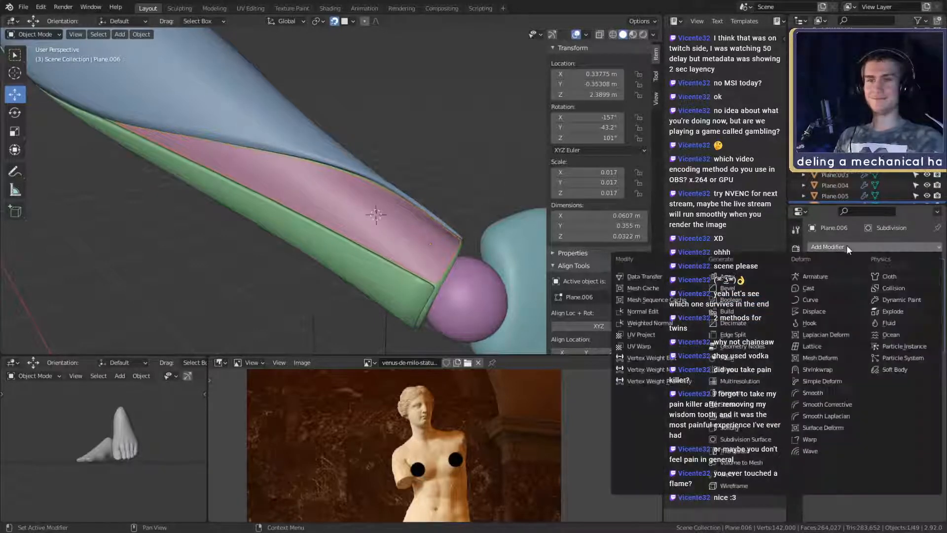
left_click(817, 368)
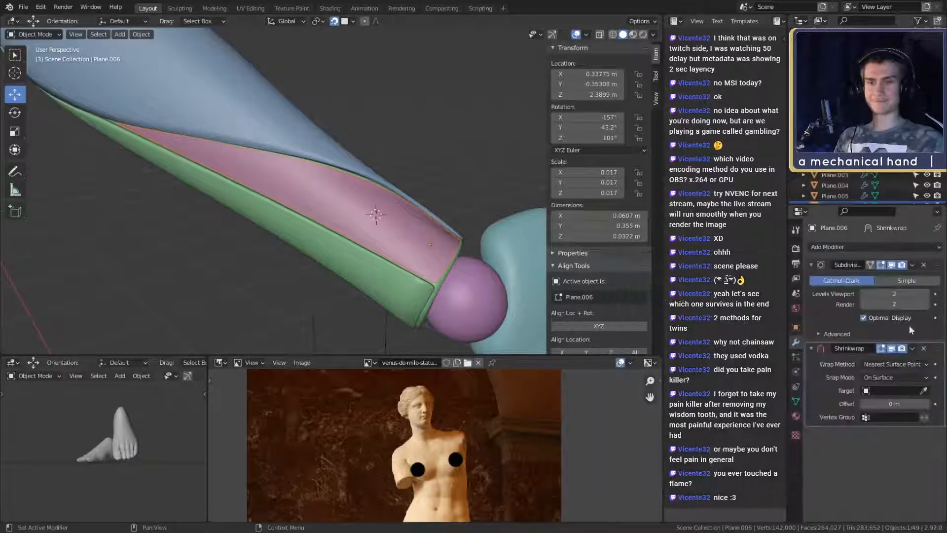
Step: Pick the green HS_Lower_arm part beside the ball joint as the target of the pink panel's Shrinkwrap modifier
middle_click_drag(493, 247, 394, 197)
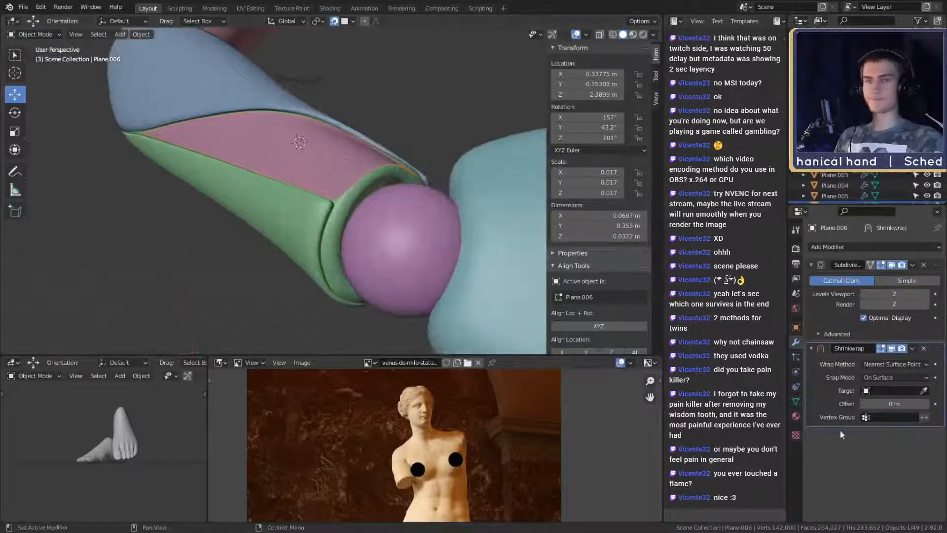
left_click(924, 392)
left_click(339, 226)
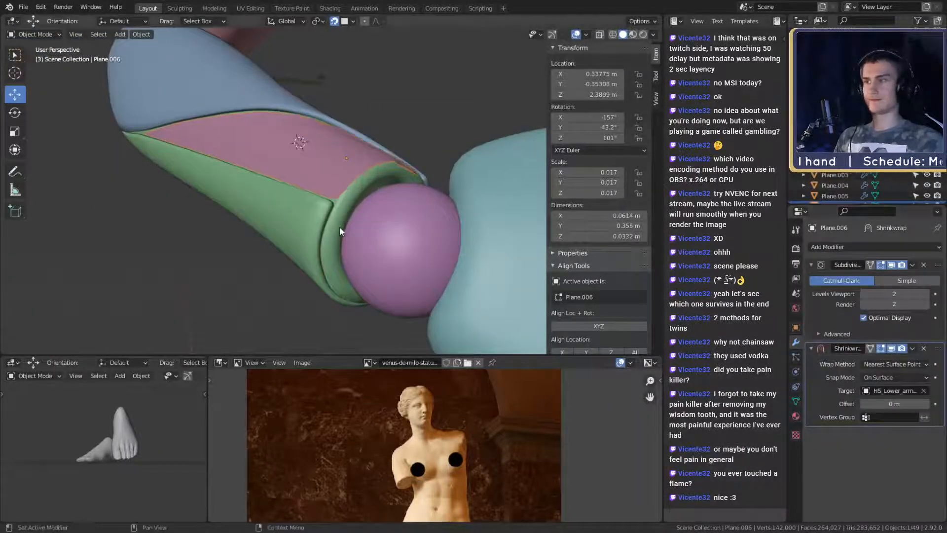
Step: Nudge the vertex on the pink panel's wide end edge above the ball joint to smooth that edge, and return to Object Mode
middle_click_drag(340, 226, 404, 281)
key("Tab")
left_click(371, 273)
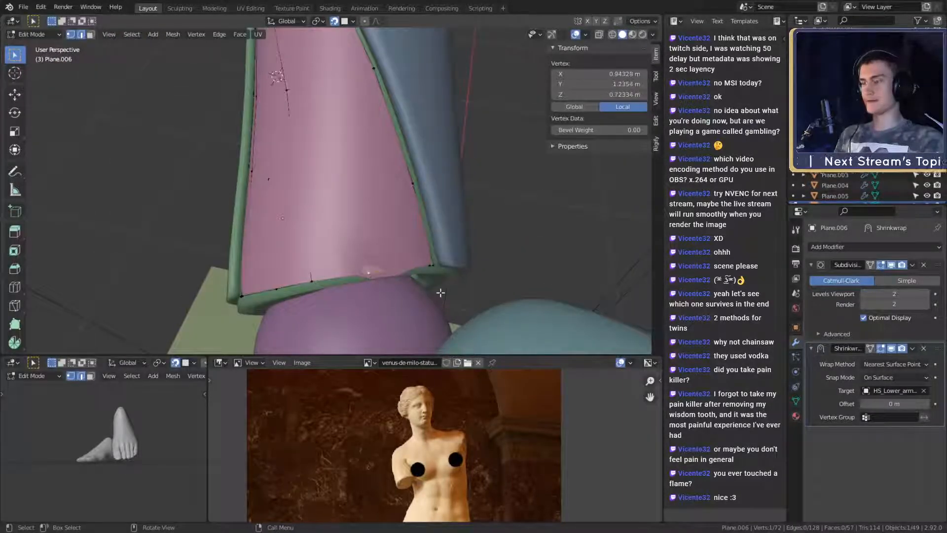
key("g")
left_click(438, 289)
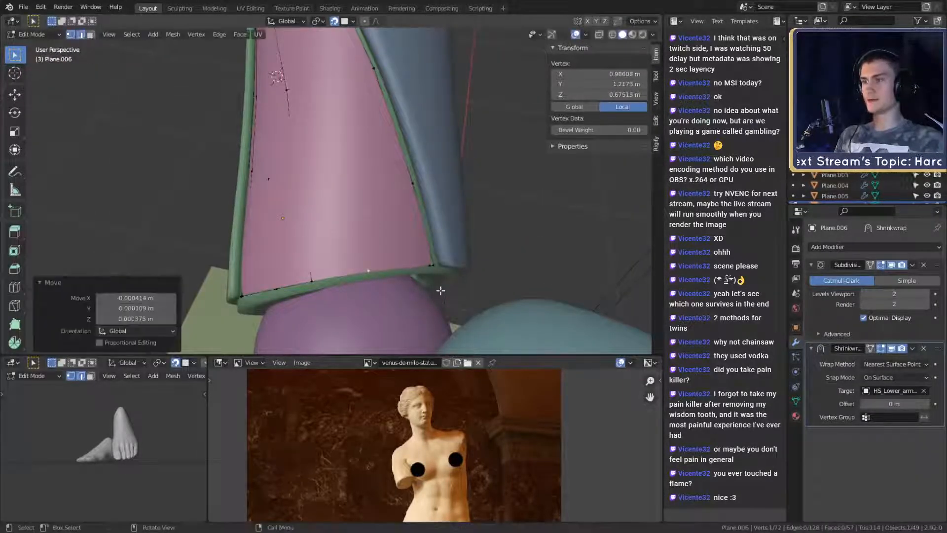
middle_click_drag(437, 288, 462, 261)
key("Tab")
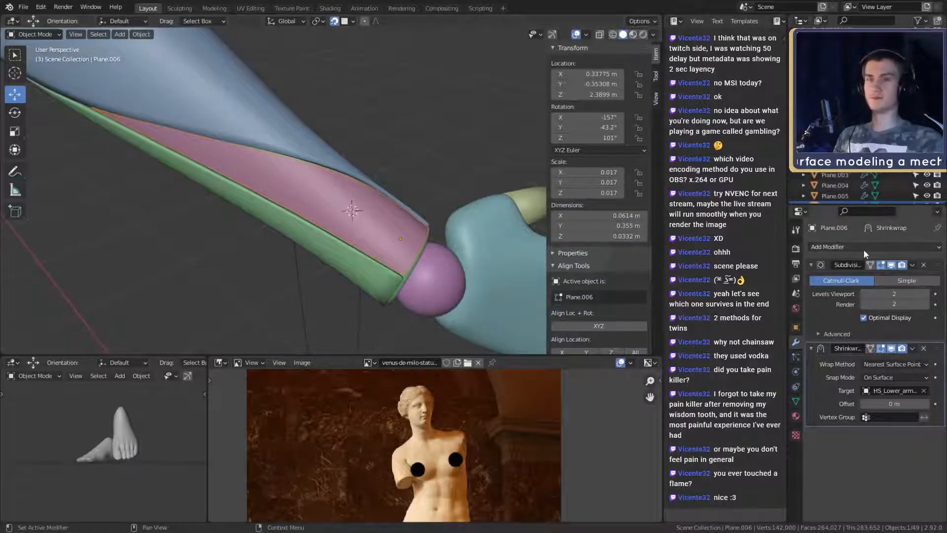
Step: Save the current file under its existing name
left_click(833, 247)
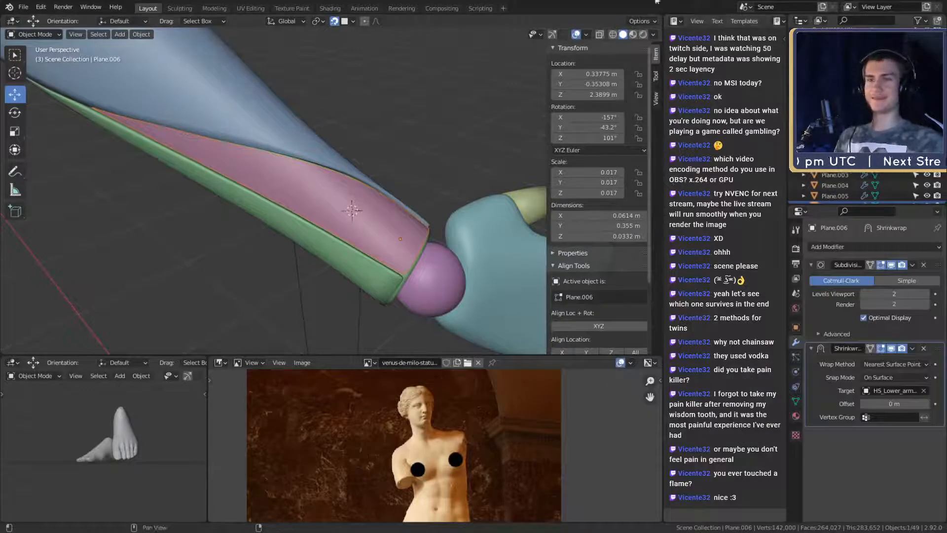
left_click(23, 7)
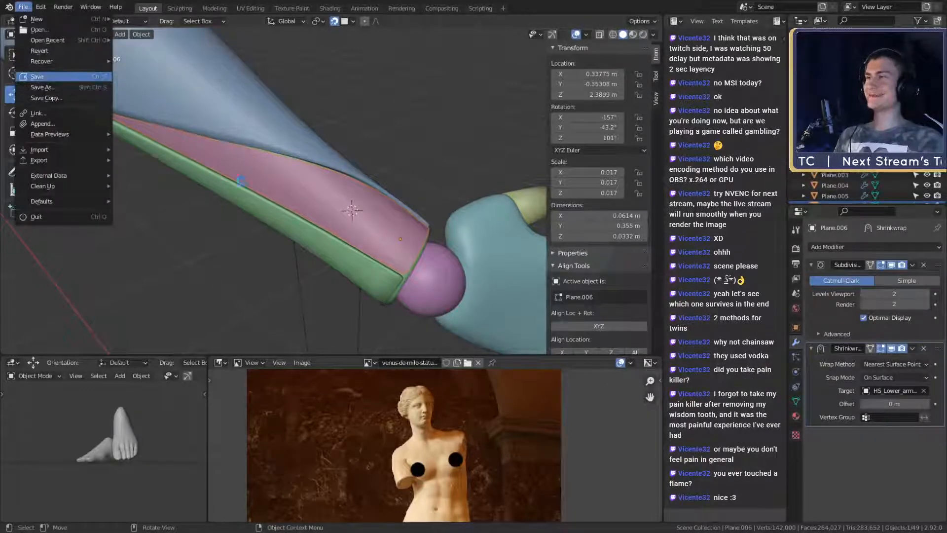
left_click(44, 77)
middle_click_drag(279, 242, 321, 238)
scroll(378, 277, "up", 3)
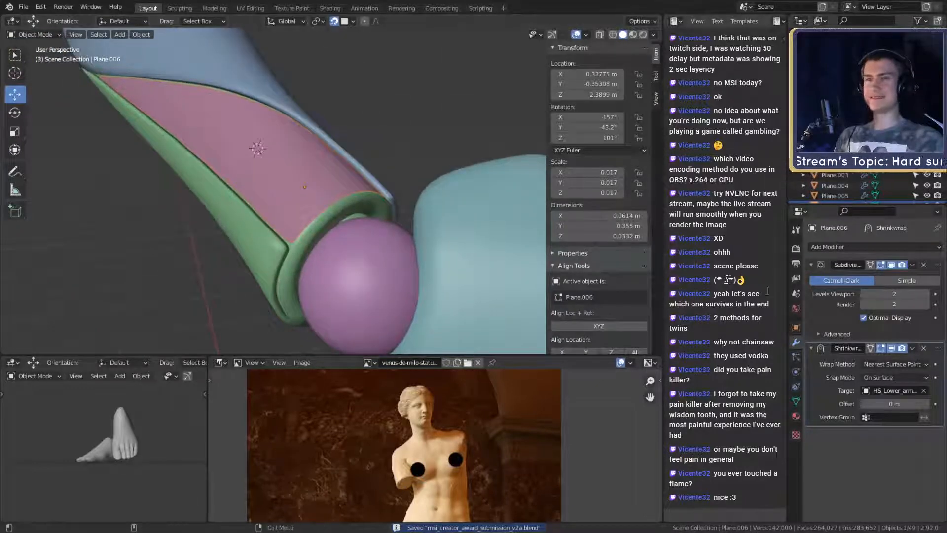
Step: Add a Solidify modifier to the pink panel after its Shrinkwrap modifier and set the thickness to 0.14 m
left_click(839, 247)
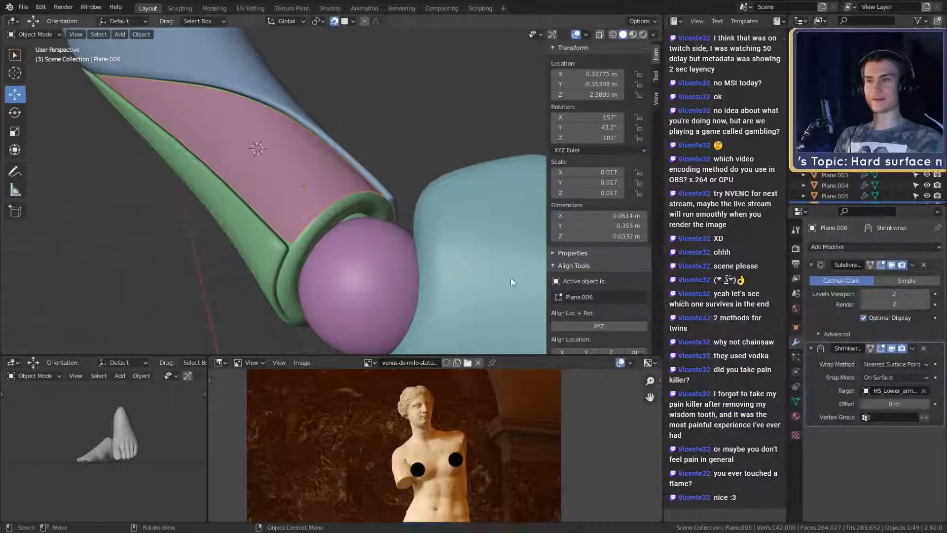
left_click(856, 247)
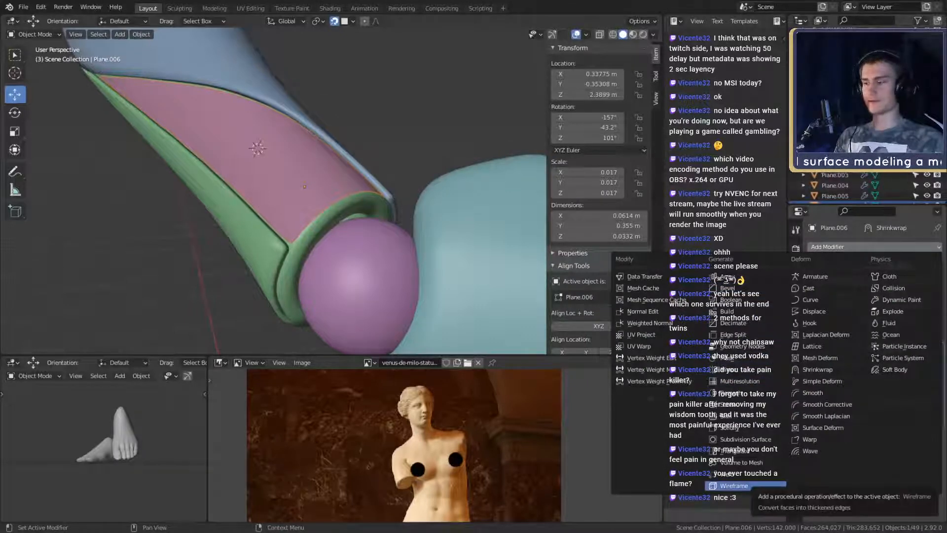
left_click(739, 486)
left_click(872, 247)
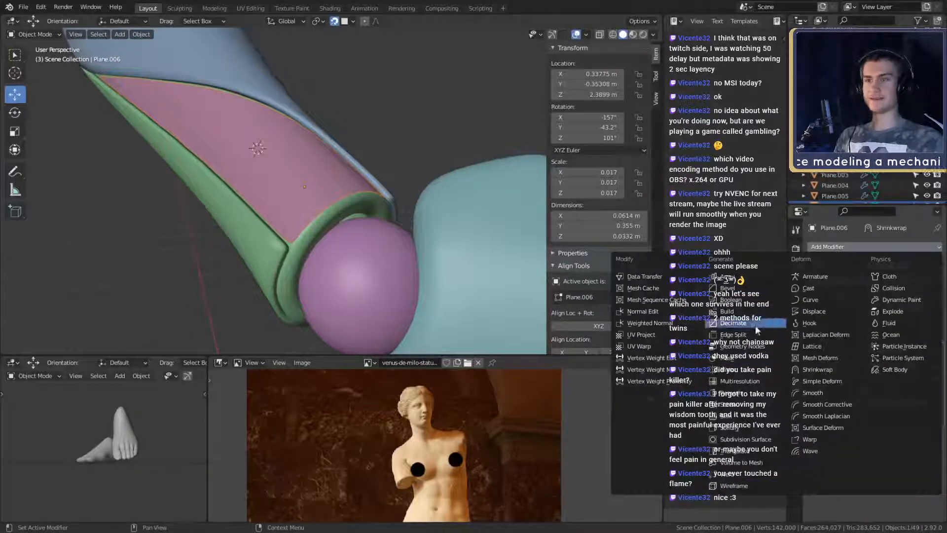
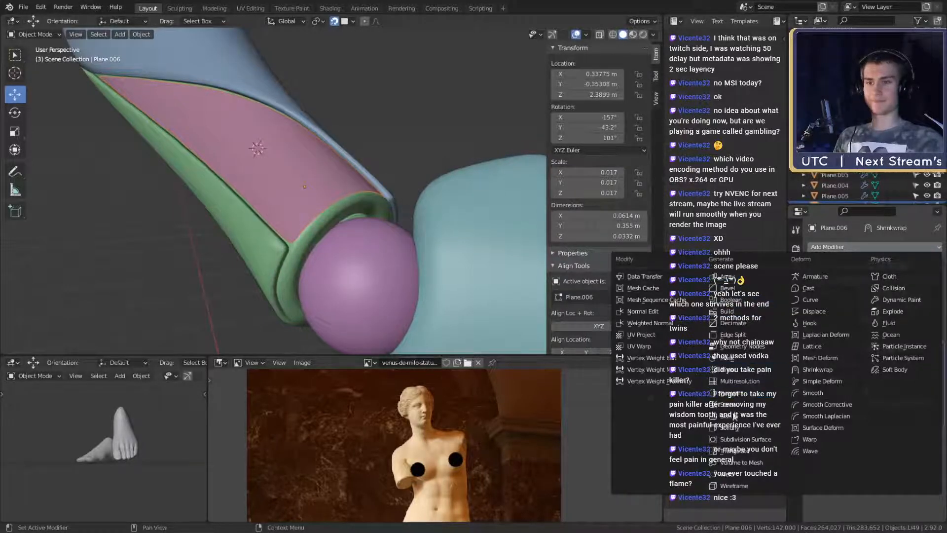
left_click(732, 427)
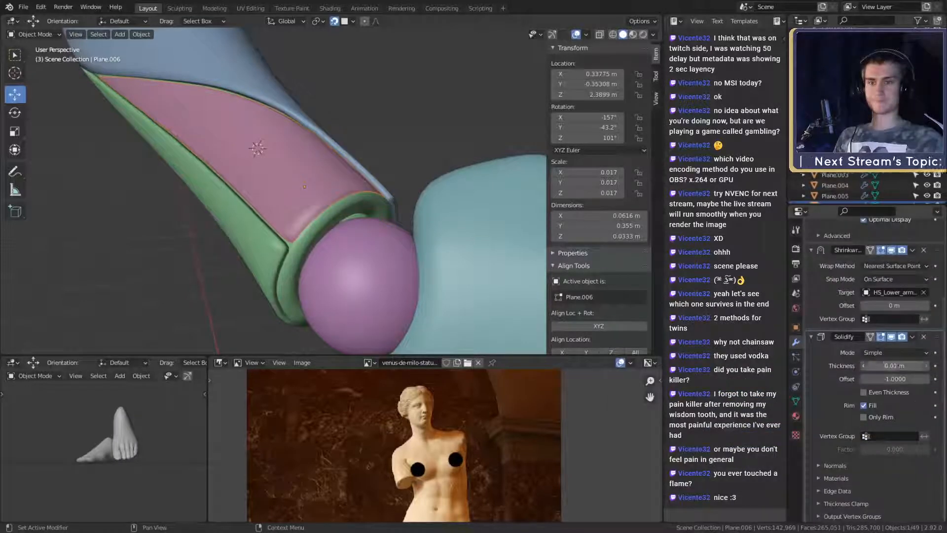
left_click(894, 365)
type(".14")
key("Return")
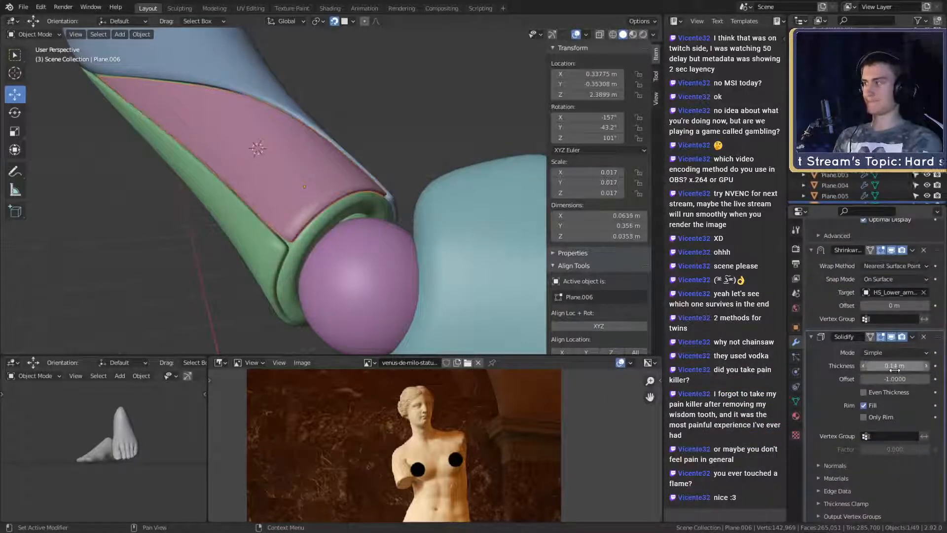
Step: Try a different Solidify offset on the pink panel
scroll(395, 231, "down", 3)
scroll(396, 232, "up", 5)
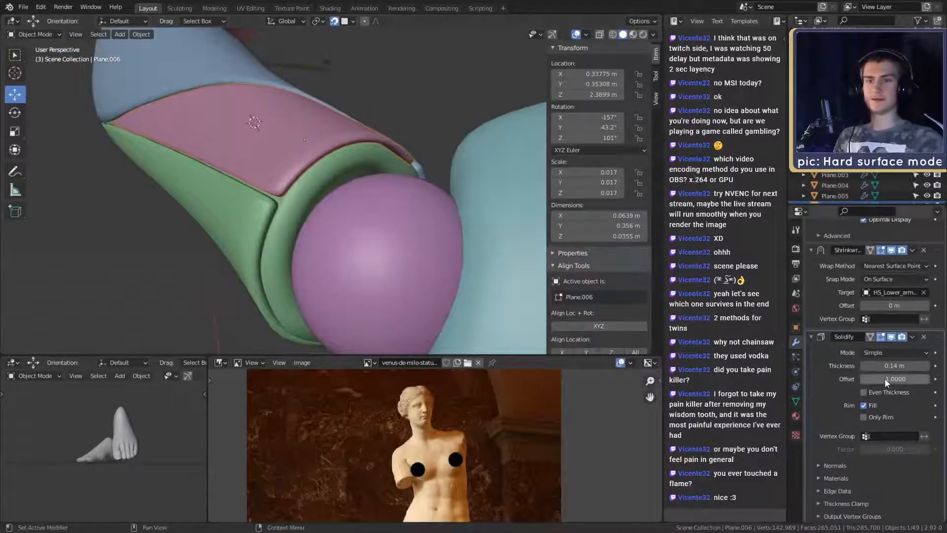
left_click_drag(893, 379, 861, 379)
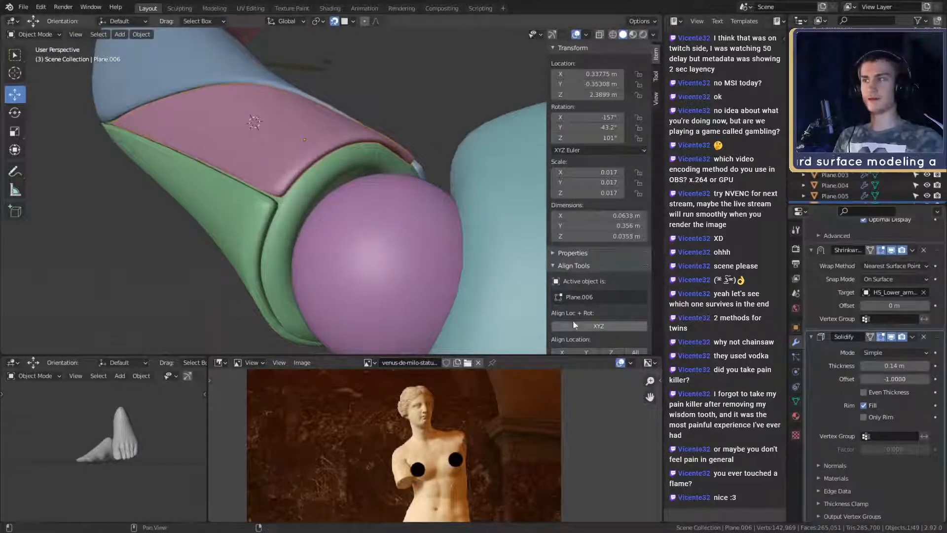
Step: Examine the thickened pink panel's edges and its fit against the blue and green forearm parts from several angles
middle_click_drag(302, 180, 347, 222)
right_click(346, 222)
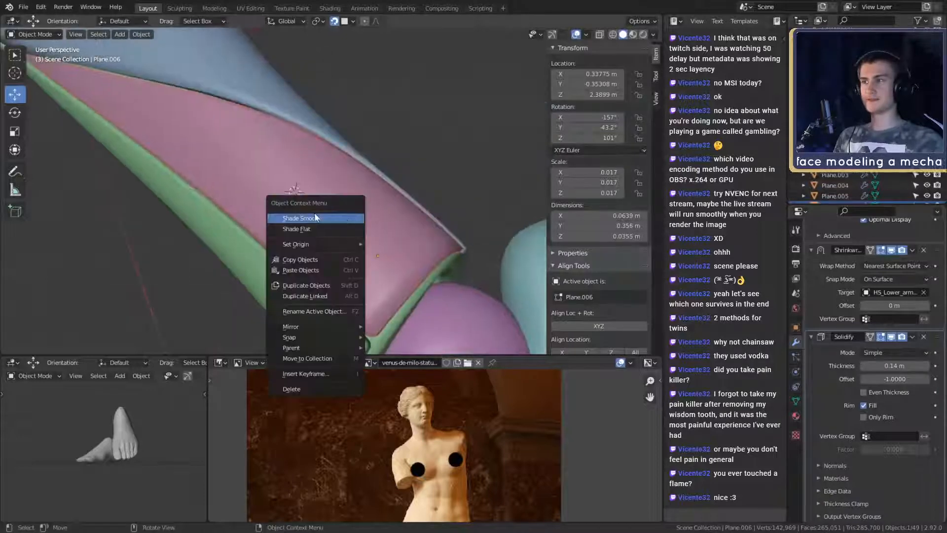
mouse_move(422, 254)
middle_mouse_down()
mouse_move(473, 282)
mouse_move(438, 258)
middle_mouse_up()
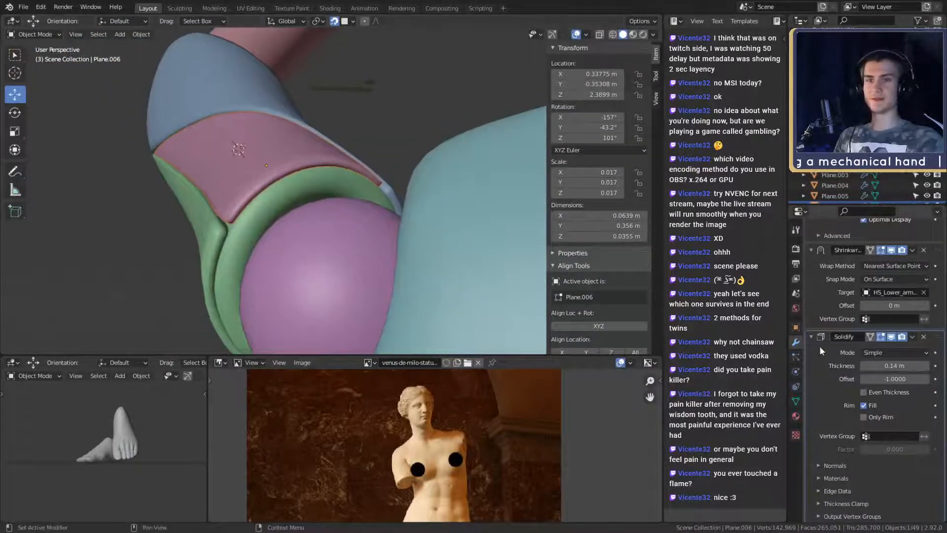
middle_click_drag(386, 204, 442, 265)
key("alt+a")
left_click(351, 229)
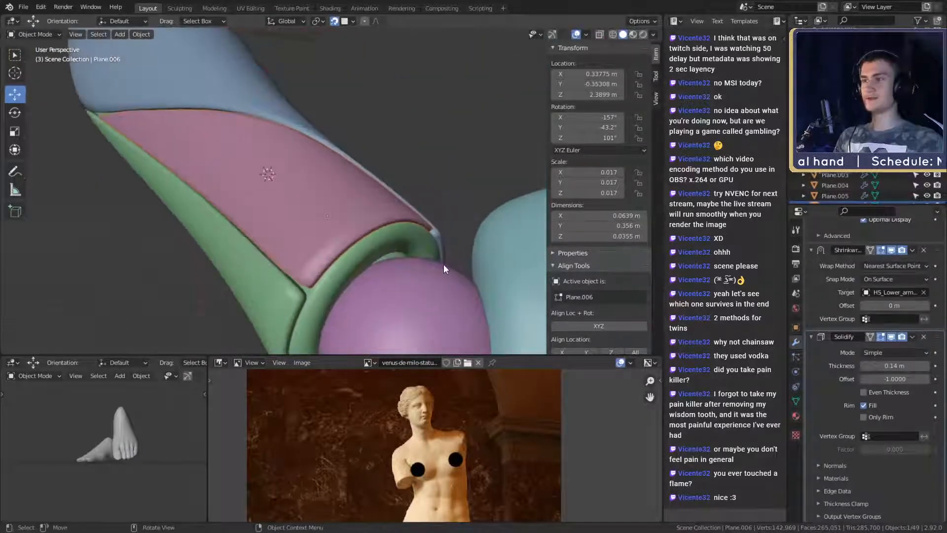
Step: Show the object properties of the pink forearm panel
middle_click_drag(461, 176, 412, 177)
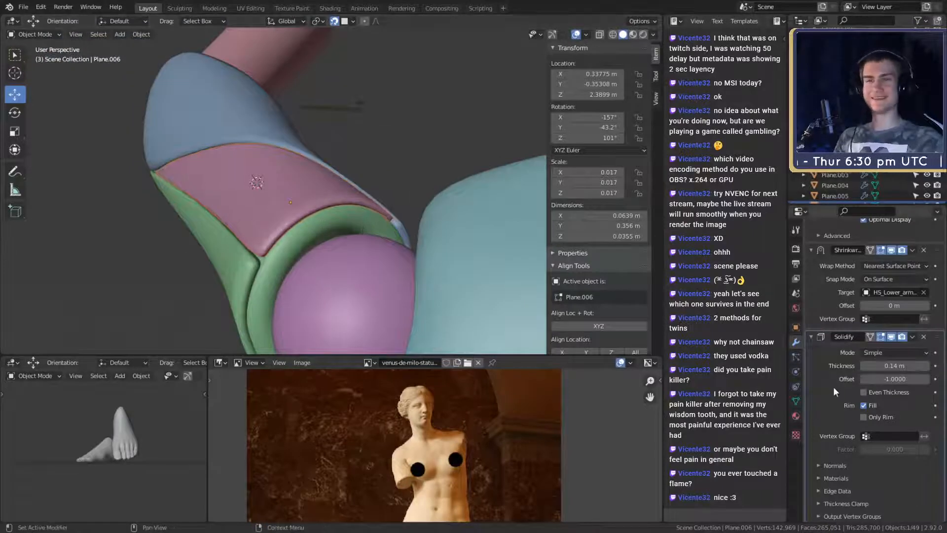
left_click(795, 328)
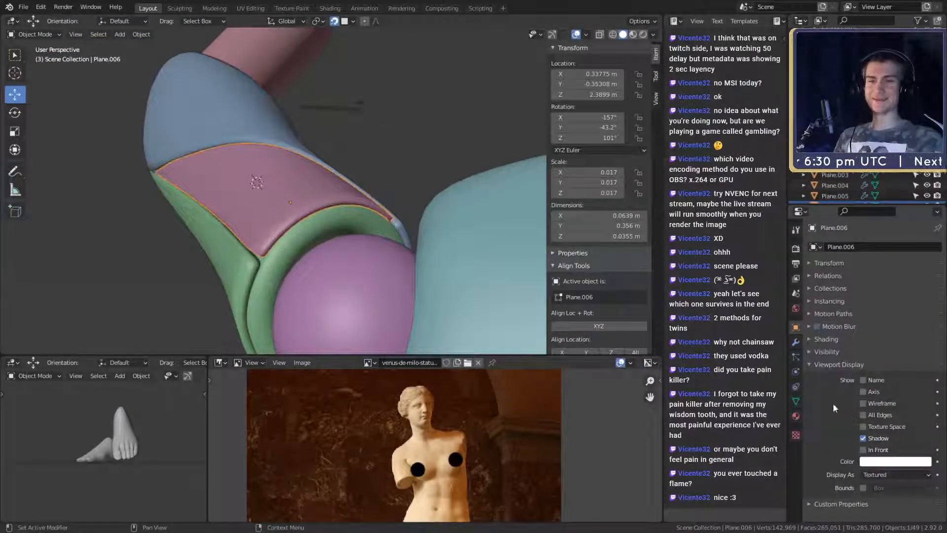
middle_click_drag(414, 217, 380, 227)
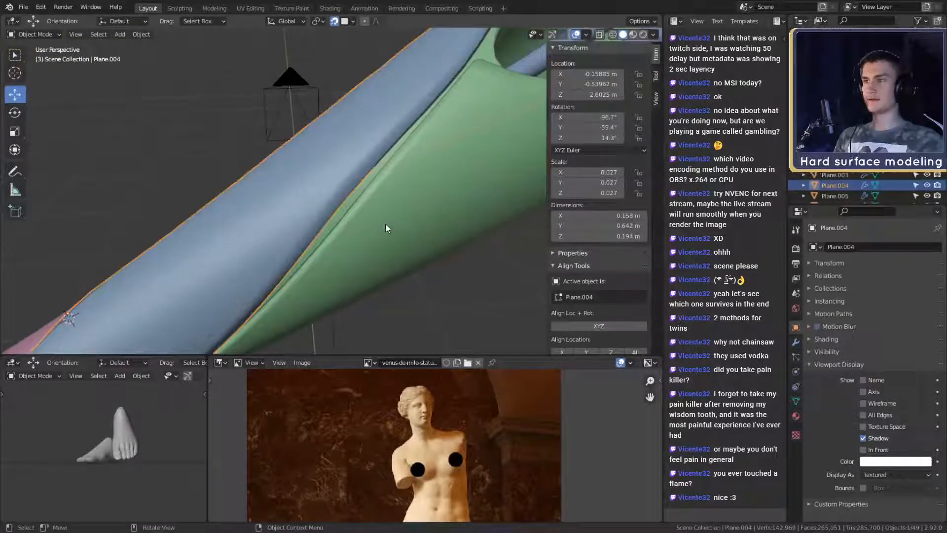
Step: Edit the green forearm panel's mesh and nudge two vertices along its border with the blue panel to tighten the seam
left_click(451, 249)
middle_click_drag(450, 246, 412, 215)
key("Tab")
left_click(359, 158)
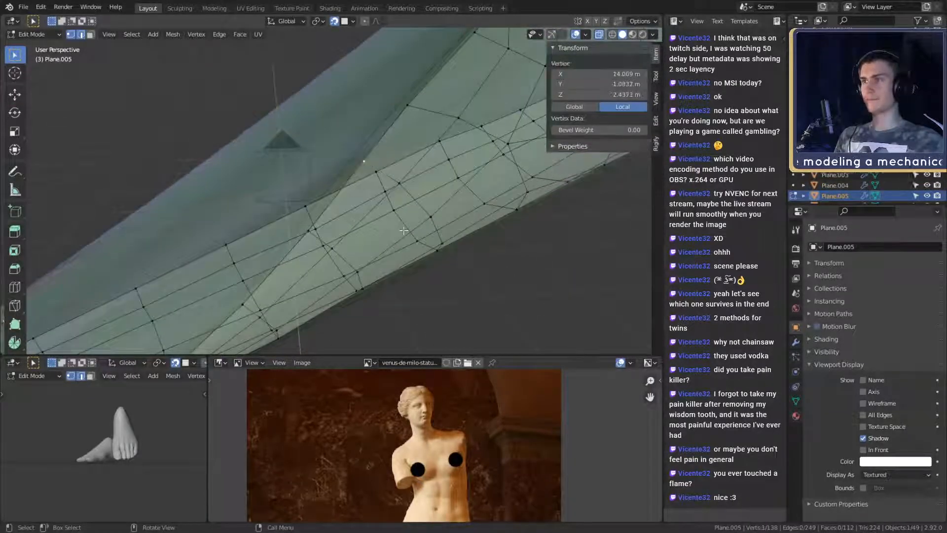
key("g")
left_click(429, 218)
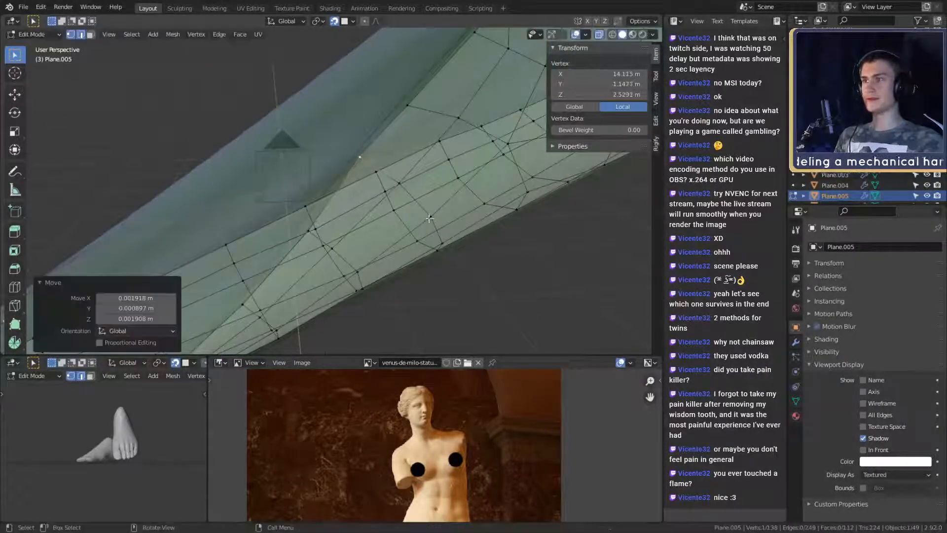
left_click(413, 107)
key("g")
left_click(450, 133)
key("g")
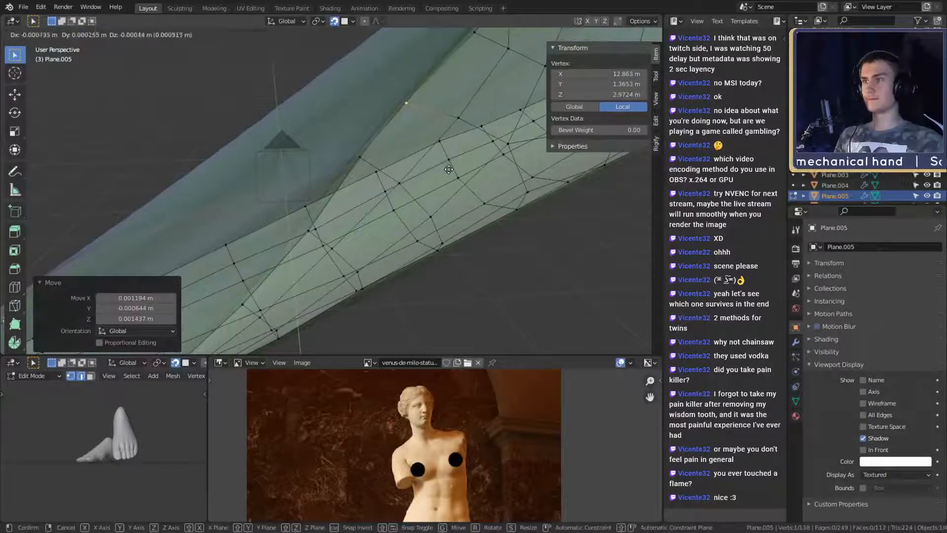
left_click(449, 169)
Step: Adjust two more green panel border vertices nearer the wrist and check the seam with see-through display off
middle_click_drag(418, 202, 465, 177)
left_click(329, 217)
key("g")
left_click(436, 195)
left_click(368, 231)
key("g")
left_click(398, 229)
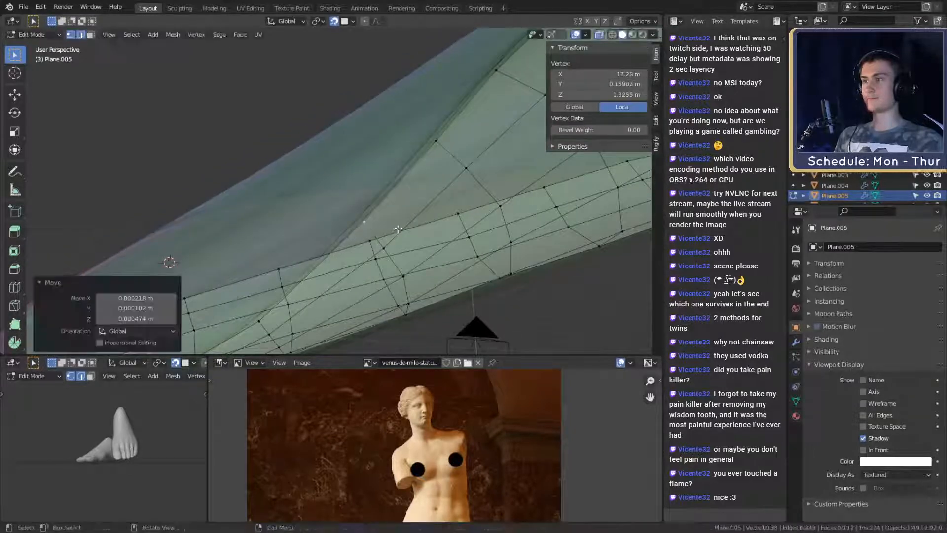
key("alt+z")
mouse_move(408, 236)
middle_mouse_down()
mouse_move(433, 269)
mouse_move(397, 233)
mouse_move(420, 252)
middle_mouse_up()
key("alt+z")
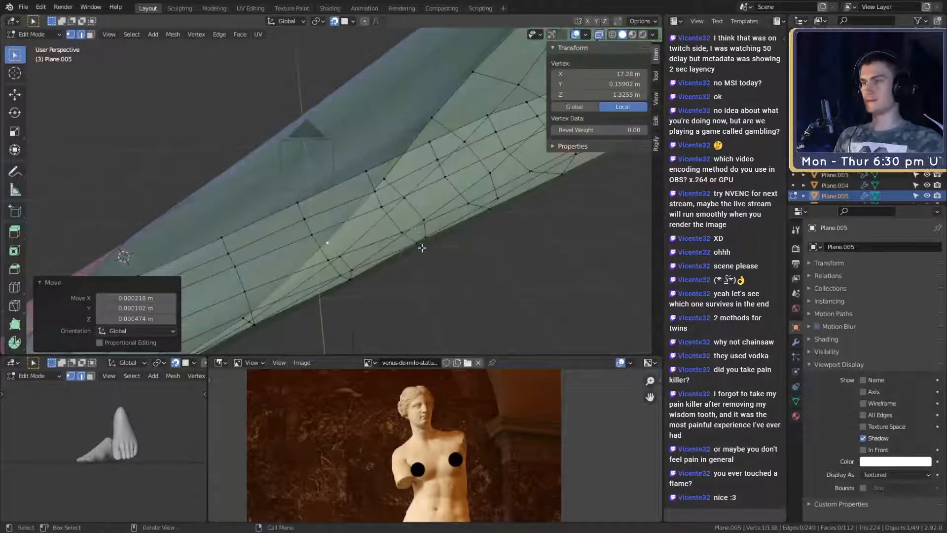
Step: Reposition three further vertices along the green panel's edge beside the blue panel and finish editing its mesh
left_click(389, 180)
middle_click_drag(390, 181, 409, 223)
key("g")
left_click(419, 191)
left_click(410, 165)
middle_click_drag(410, 165, 537, 257)
key("g")
left_click(452, 205)
left_click(400, 211)
key("g")
left_click(401, 211)
middle_click_drag(414, 266, 469, 260)
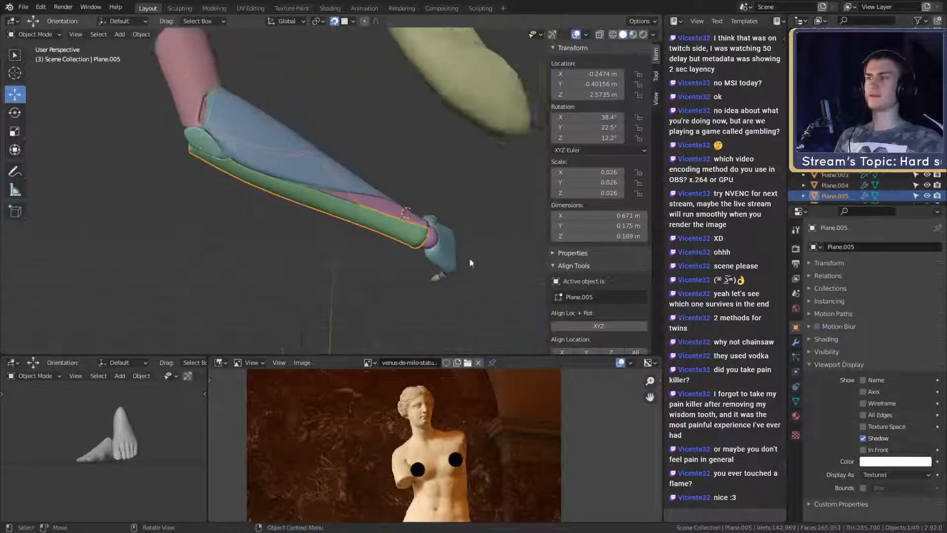
Step: Examine how the forearm panels meet from the wrist up to the elbow
scroll(413, 265, "up", 5)
mouse_move(419, 236)
middle_mouse_down()
mouse_move(418, 247)
mouse_move(423, 237)
middle_mouse_up()
scroll(423, 236, "down", 5)
middle_click_drag(246, 212, 400, 236)
scroll(288, 226, "up", 3)
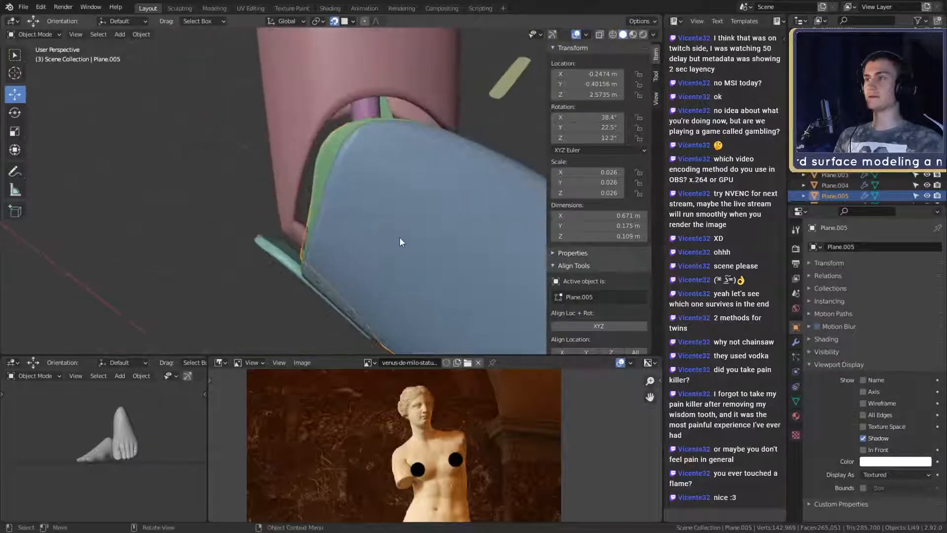
scroll(478, 227, "up", 3)
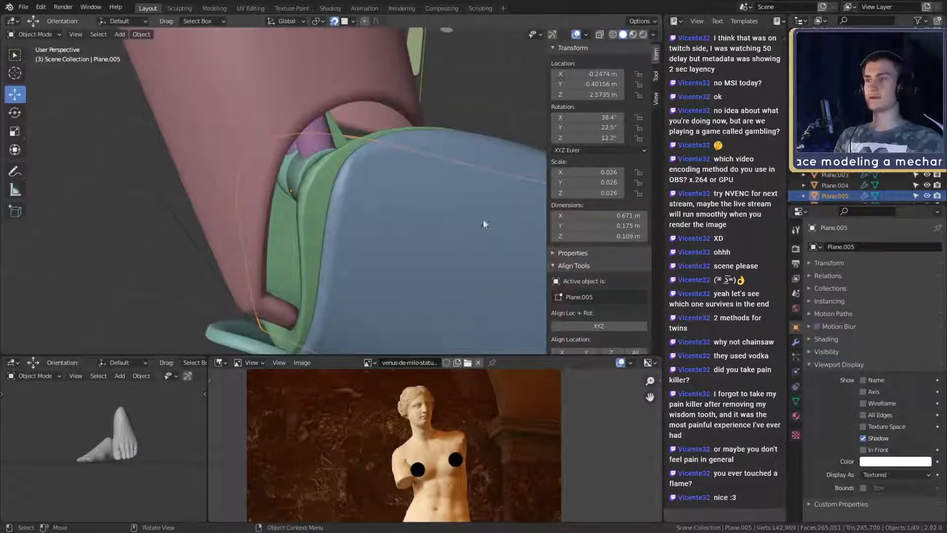
scroll(484, 222, "down", 3)
middle_click_drag(483, 223, 332, 231)
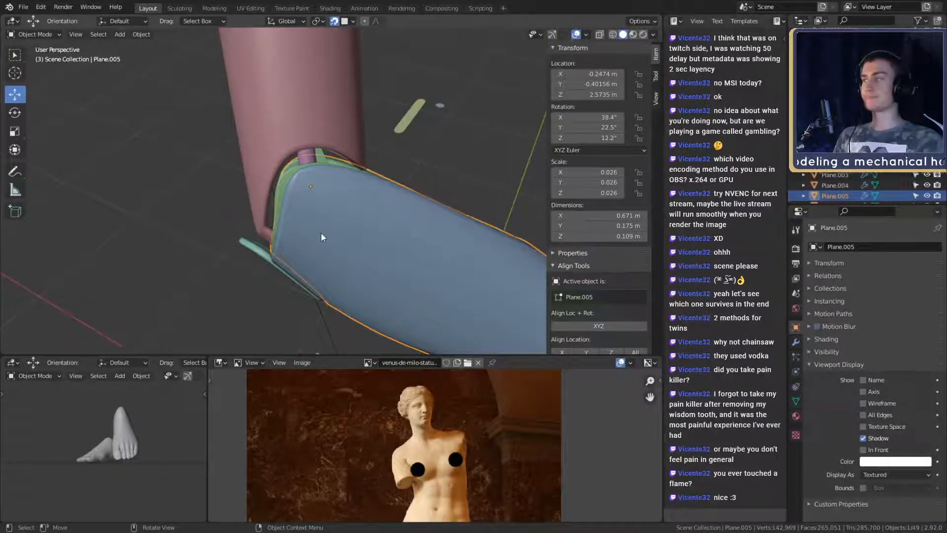
middle_click_drag(321, 238, 404, 244)
scroll(404, 257, "up", 5)
Step: Turn on see-through display to inspect the panel and shell outlines at the elbow
key("Tab")
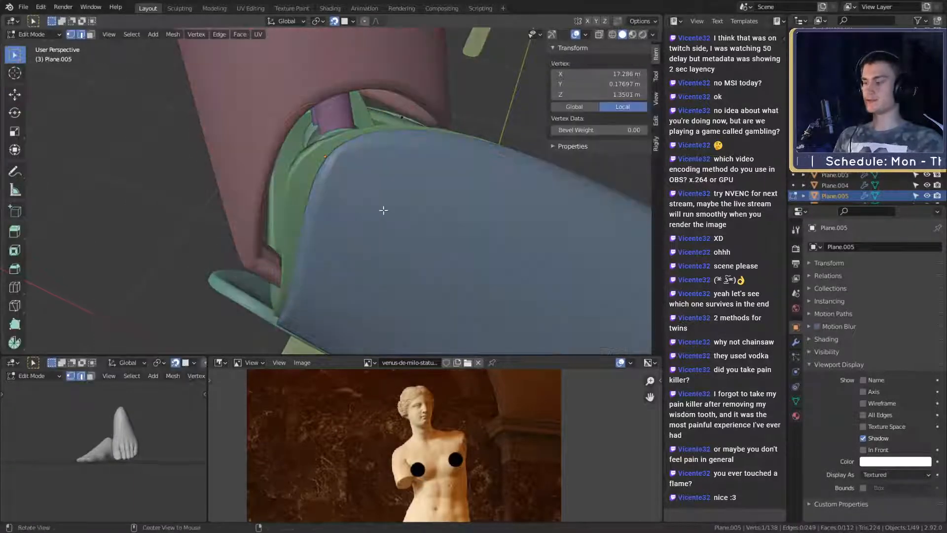
key("alt+z")
middle_click_drag(378, 191, 427, 200)
key("Tab")
left_click(392, 168)
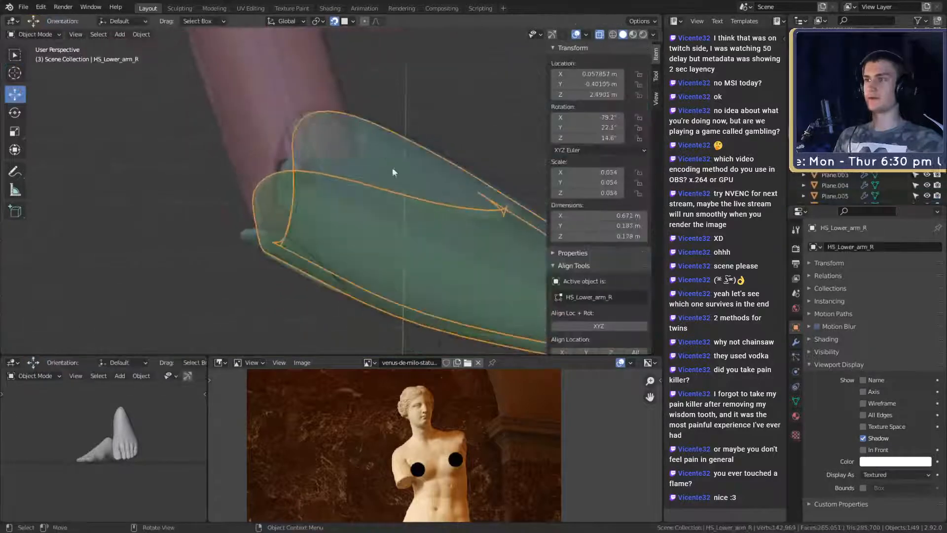
mouse_move(393, 168)
middle_mouse_down()
mouse_move(410, 200)
mouse_move(434, 191)
mouse_move(385, 183)
middle_mouse_up()
Step: Edit the blue panel's mesh and move its two rounded-corner vertices at the elbow outward to the green shell's edge
left_click(453, 191)
key("Tab")
scroll(384, 183, "up", 3)
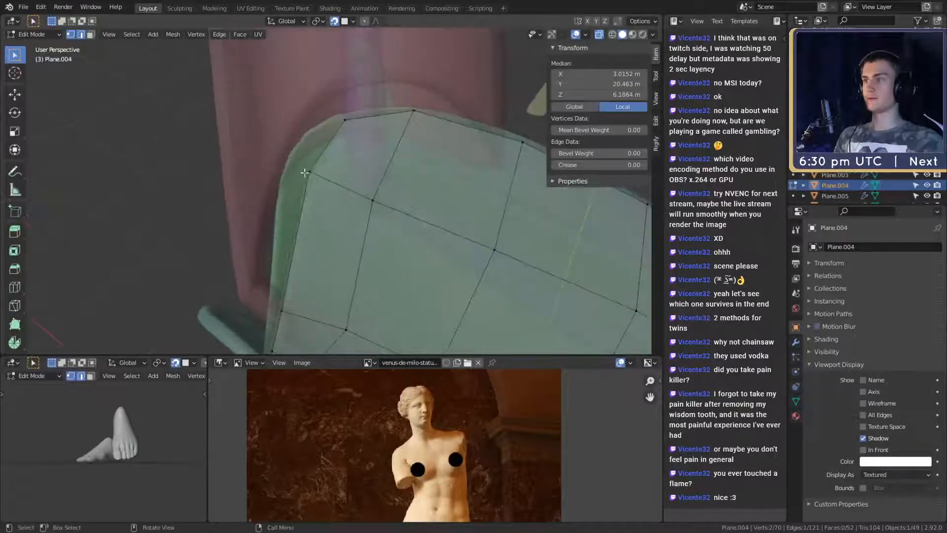
left_click(309, 173)
key("g")
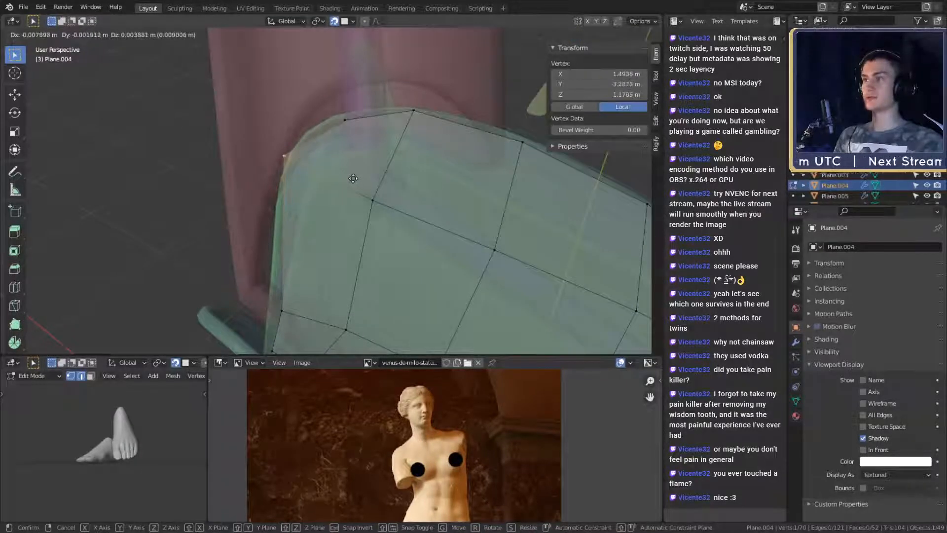
left_click(357, 182)
left_click(344, 121)
key("g")
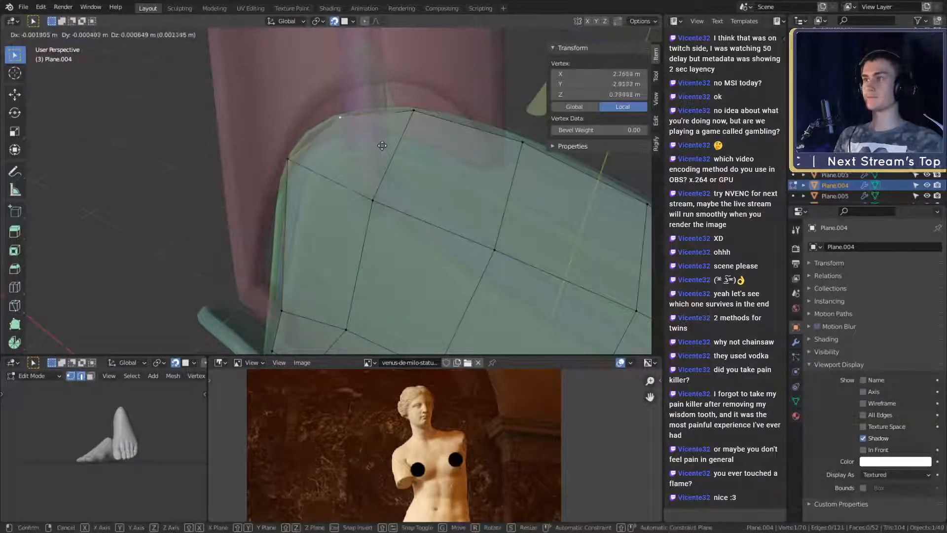
left_click(378, 147)
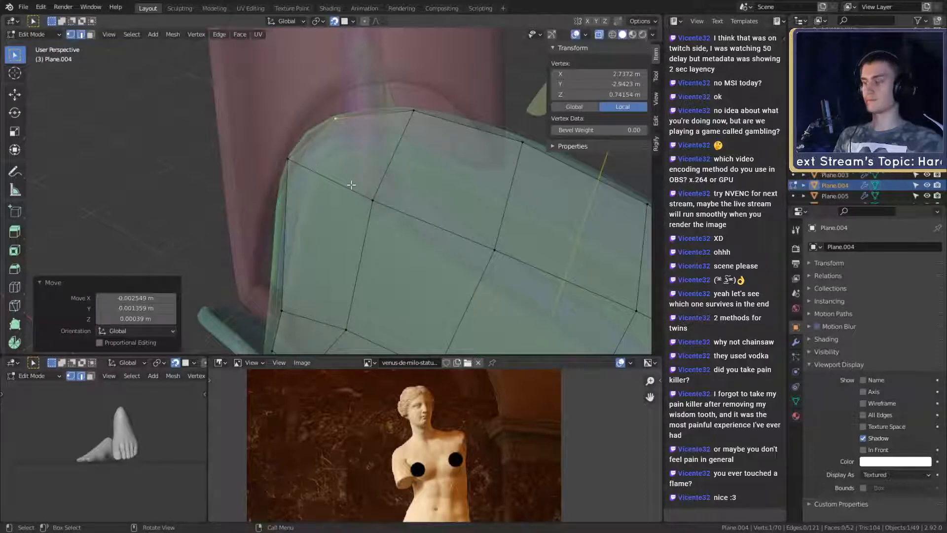
Step: Move the blue panel's elbow-side edge vertex below the rounded corner out to the shell's border
middle_click_drag(367, 209, 364, 198)
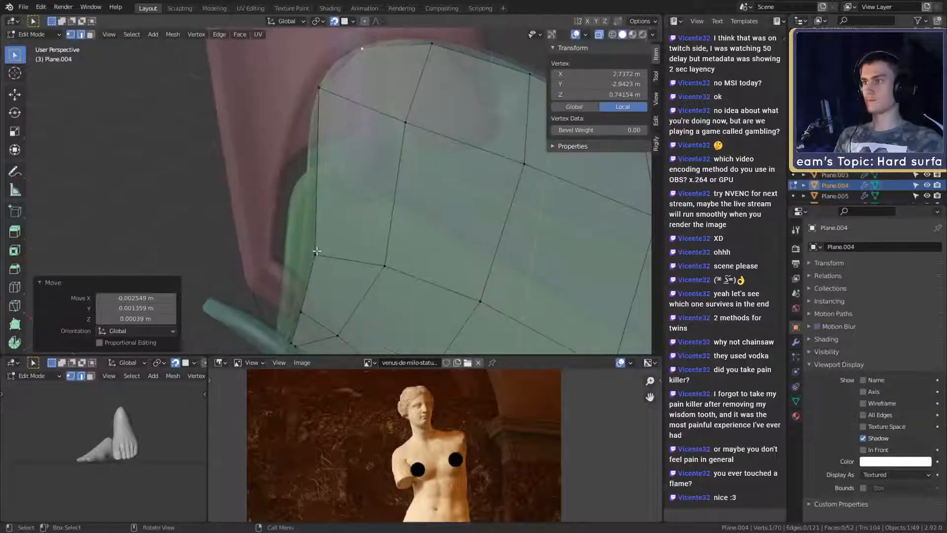
left_click(317, 251)
middle_click_drag(320, 248, 376, 227)
key("g")
left_click(373, 222)
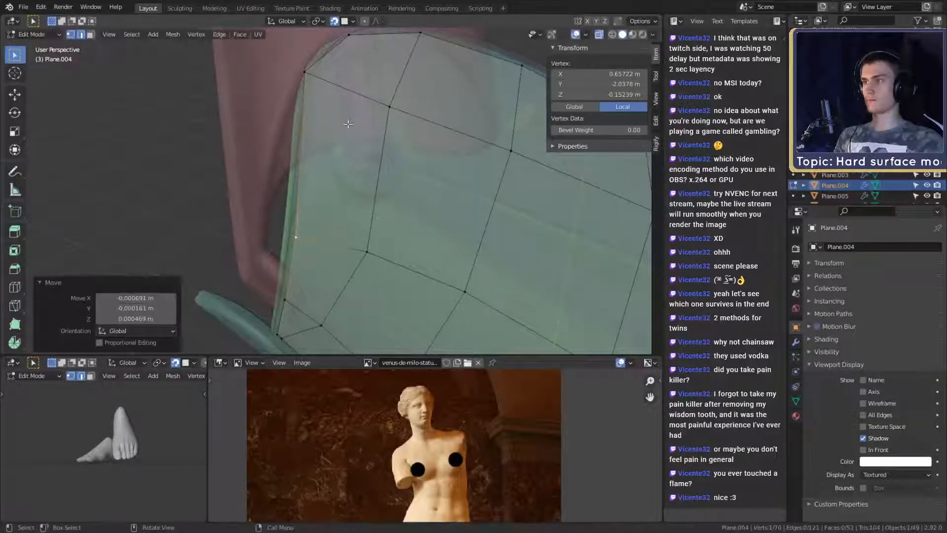
Step: Fine-tune the blue panel's lower corner vertex at the elbow, turn off see-through display and finish editing the mesh
middle_click_drag(347, 123, 347, 151)
left_click(313, 174)
middle_click_drag(376, 196, 349, 178)
key("g")
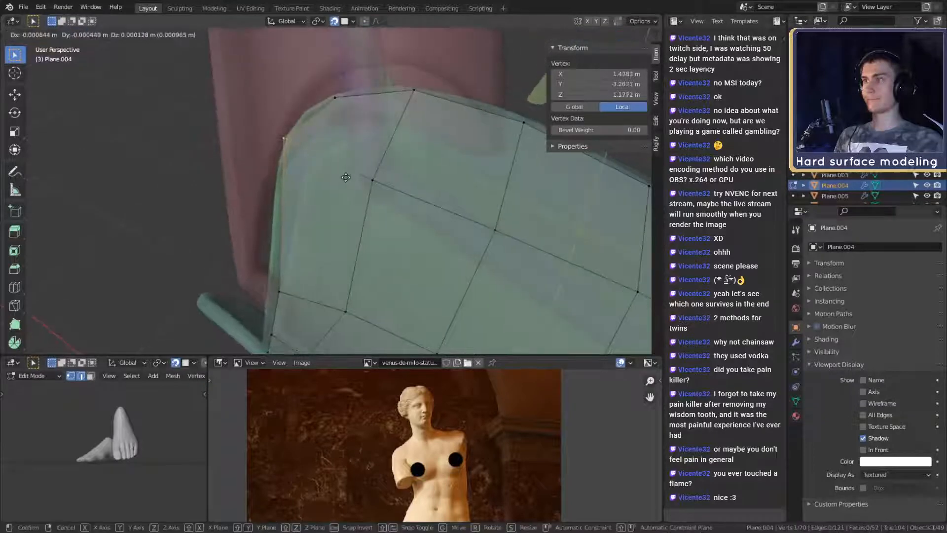
left_click(359, 190)
key("alt+z")
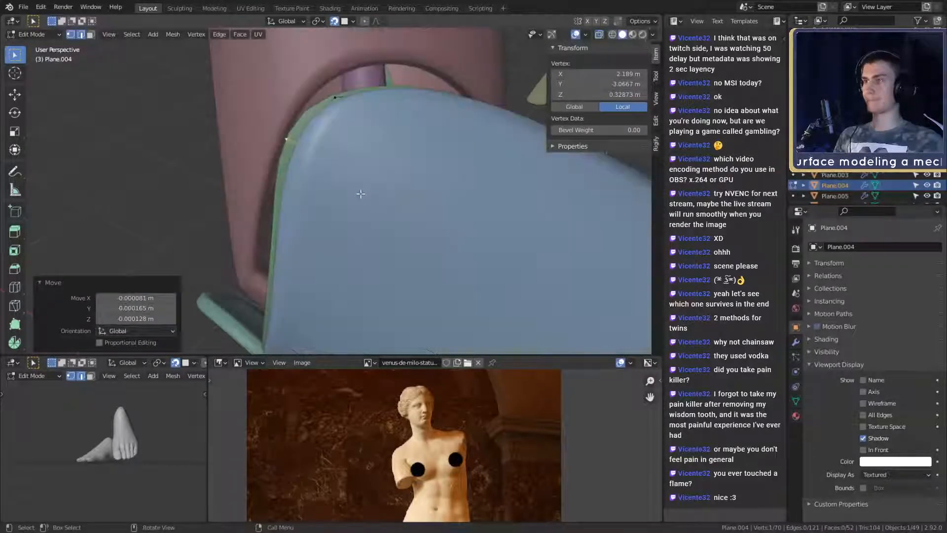
scroll(360, 192, "down", 5)
key("Tab")
Step: Examine the forearm from several sides, focusing on the elbow opening and the two rods inside it
middle_click_drag(433, 213, 347, 191)
scroll(416, 223, "down", 1)
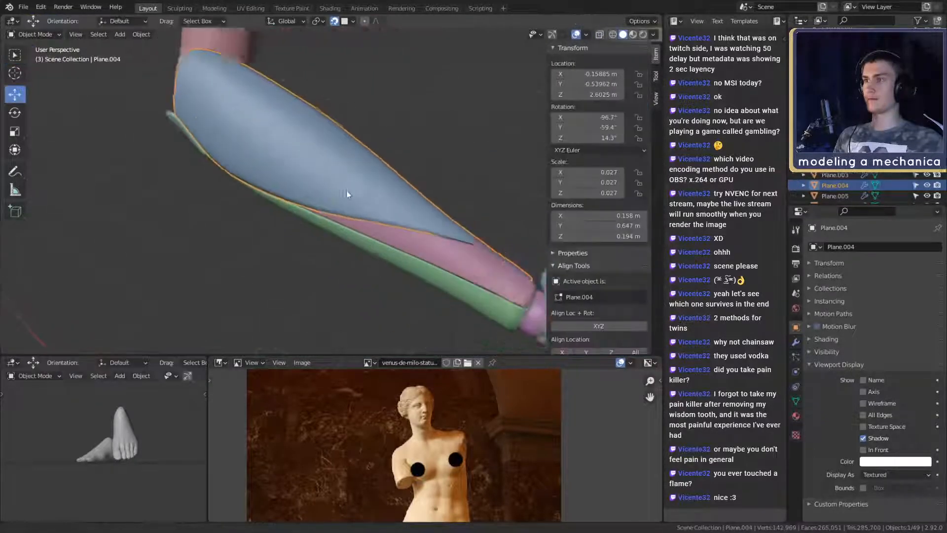
scroll(349, 192, "down", 2)
mouse_move(391, 212)
middle_mouse_down()
mouse_move(292, 237)
mouse_move(467, 170)
mouse_move(256, 194)
mouse_move(321, 196)
mouse_move(443, 260)
mouse_move(462, 258)
mouse_move(433, 171)
mouse_move(356, 187)
mouse_move(312, 285)
mouse_move(386, 234)
mouse_move(323, 229)
mouse_move(381, 252)
mouse_move(377, 209)
mouse_move(353, 237)
mouse_move(373, 222)
mouse_move(339, 208)
mouse_move(382, 268)
mouse_move(431, 282)
mouse_move(276, 206)
mouse_move(295, 221)
mouse_move(377, 198)
mouse_move(396, 212)
middle_mouse_up()
scroll(387, 235, "up", 3)
scroll(375, 252, "up", 2)
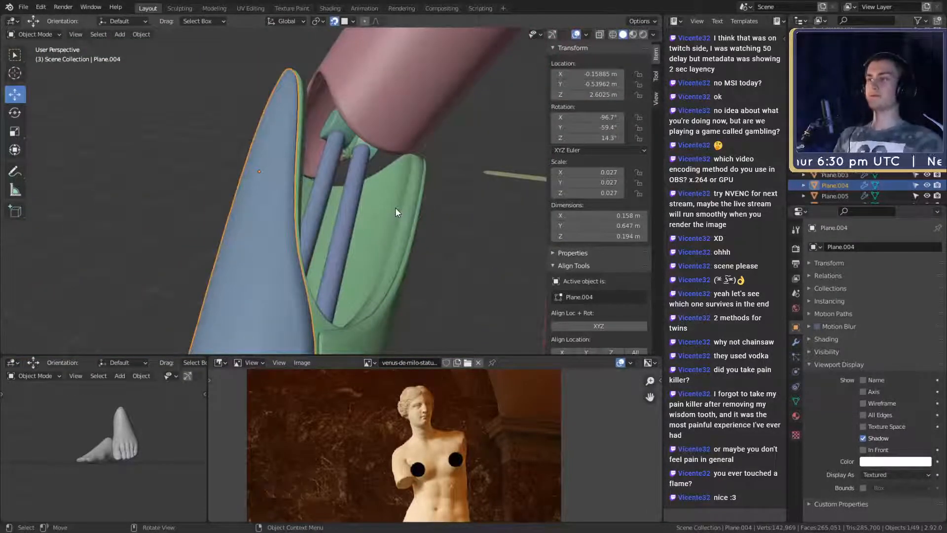
middle_click_drag(389, 201, 406, 252)
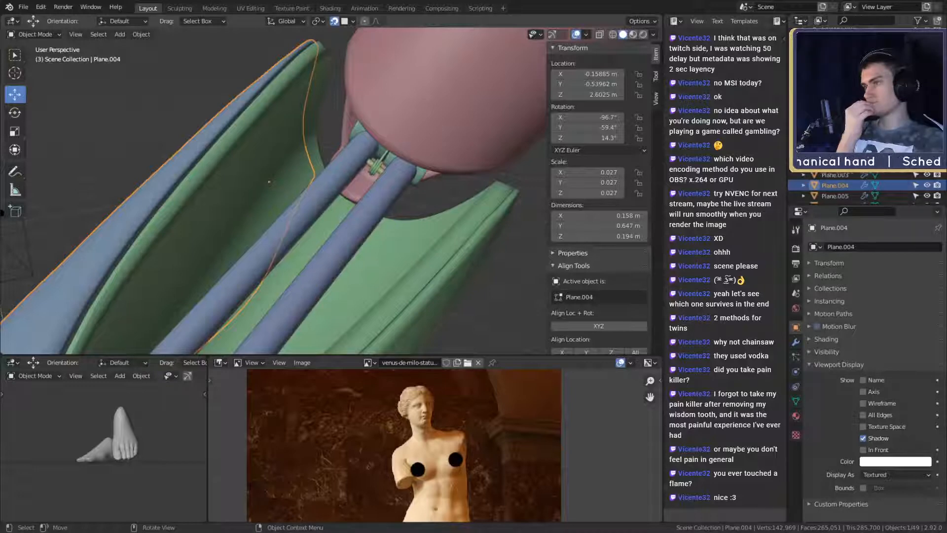
middle_click_drag(269, 182, 360, 210)
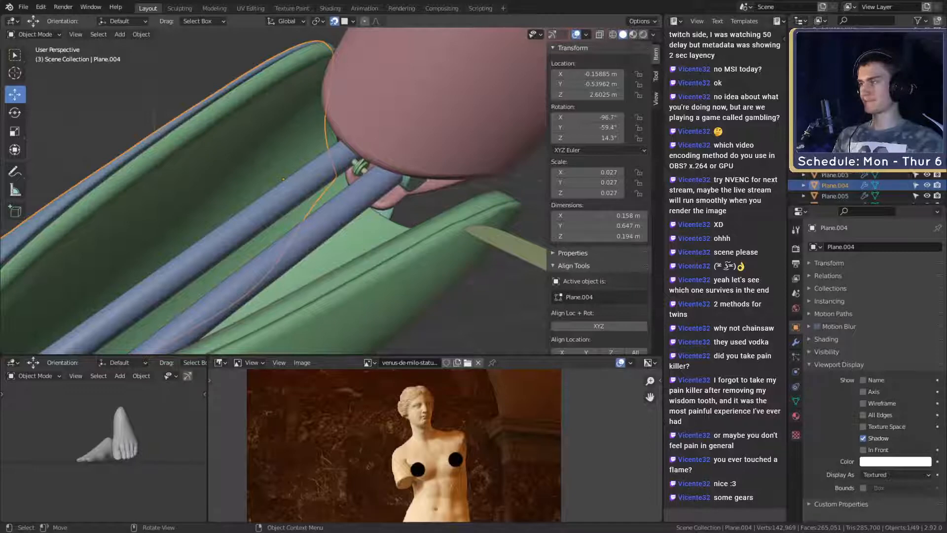
middle_click_drag(154, 118, 351, 294)
middle_click_drag(295, 226, 315, 219)
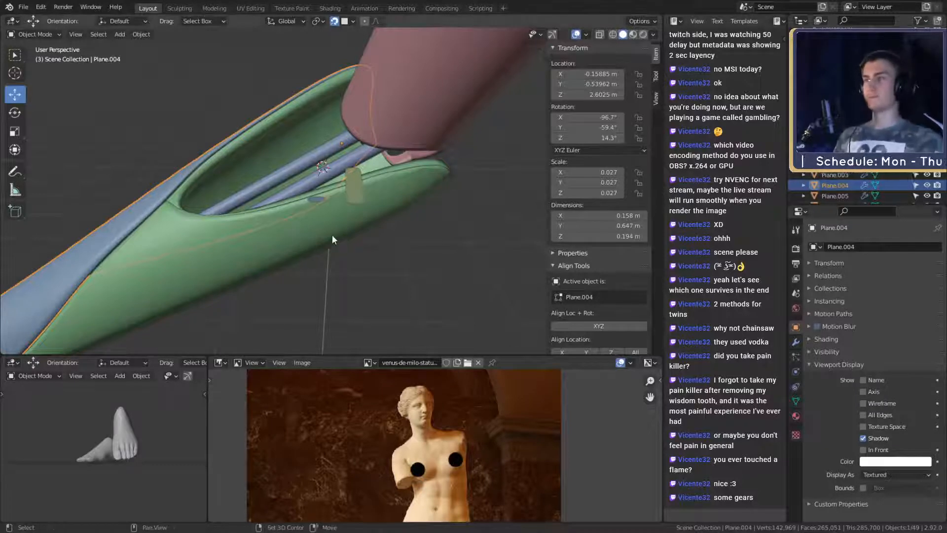
scroll(363, 256, "up", 4)
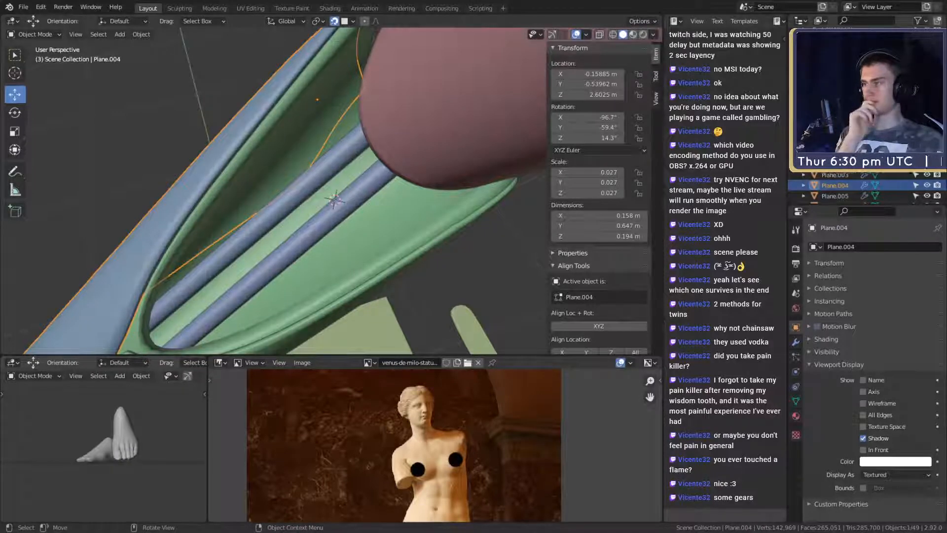
scroll(363, 256, "down", 3)
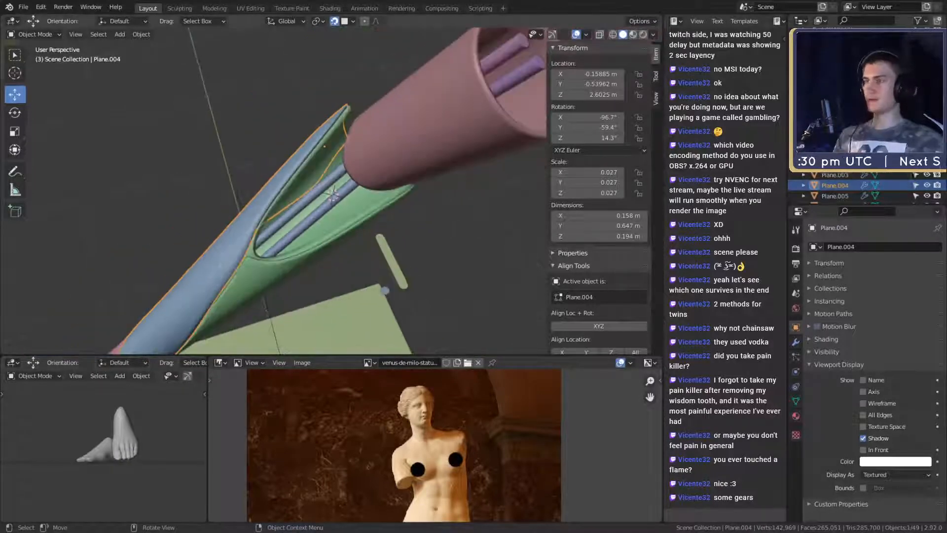
Step: Add a Bezier curve at the 3D cursor by the forearm rods and scale it down to about 0.076
middle_click_drag(363, 256, 325, 242)
key("shift+a")
mouse_move(263, 245)
left_click(361, 242)
key("s")
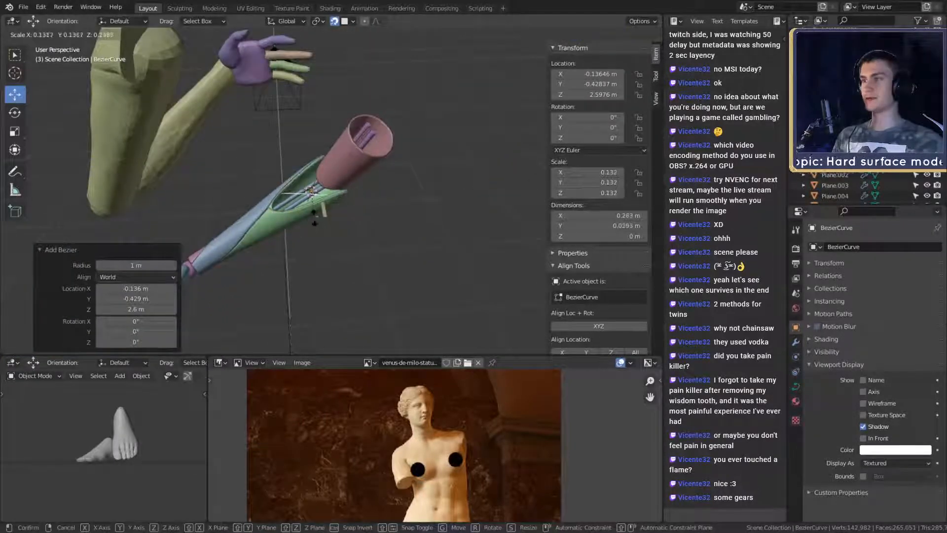
left_click(314, 222)
key("KP_Decimal")
key("s")
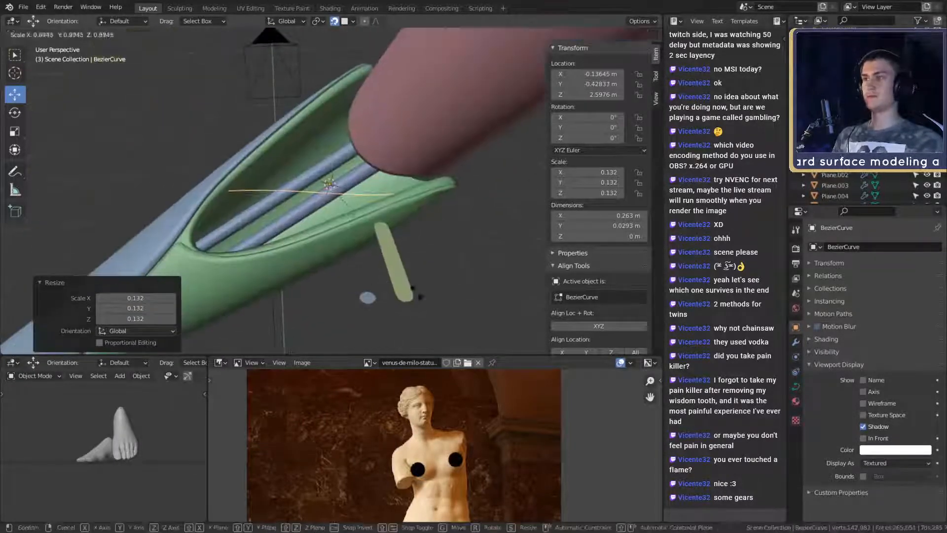
left_click(353, 243)
scroll(356, 259, "up", 2)
middle_click_drag(356, 258, 434, 251)
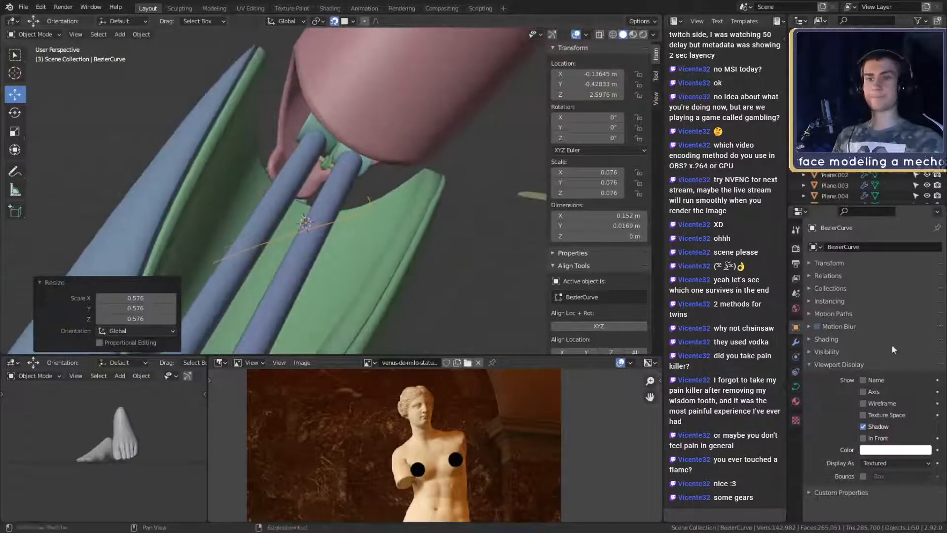
Step: Give the curve a round bevel with a depth of 0.07 m to form a cable
left_click(795, 386)
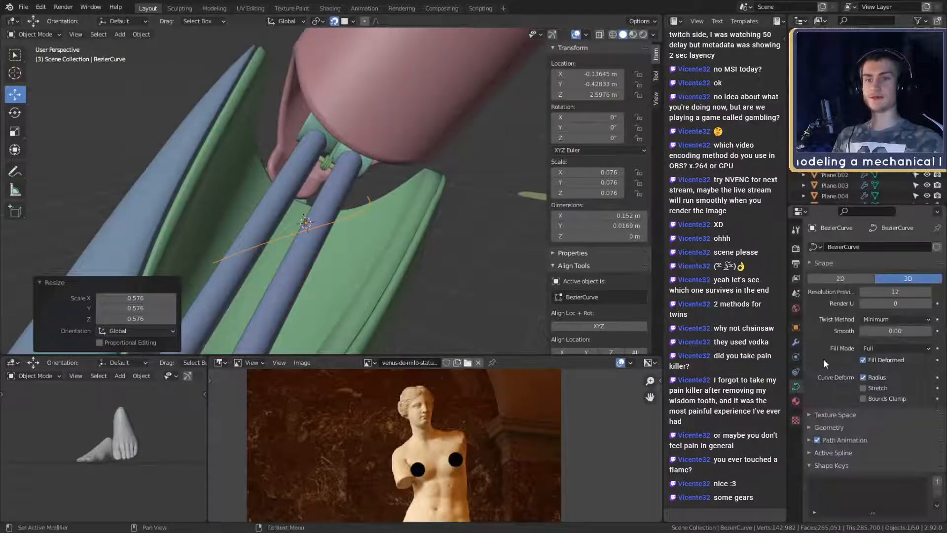
left_click(811, 426)
scroll(822, 356, "down", 5)
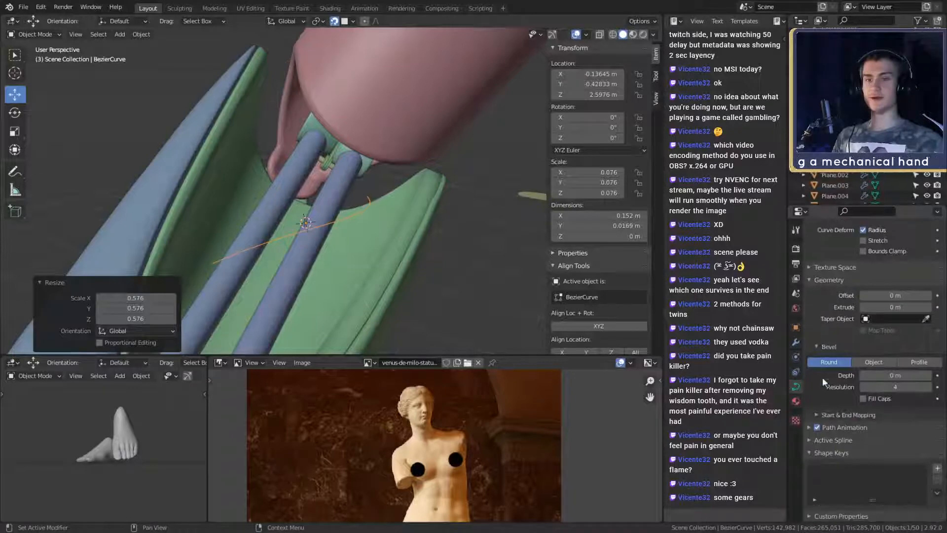
scroll(822, 365, "down", 1)
left_click_drag(895, 375, 915, 375)
scroll(341, 277, "down", 1)
Step: Start editing the cable curve and move its elbow-side end control point up toward the pink upper-arm shell
middle_click_drag(326, 274, 466, 218)
scroll(397, 288, "up", 2)
key("Tab")
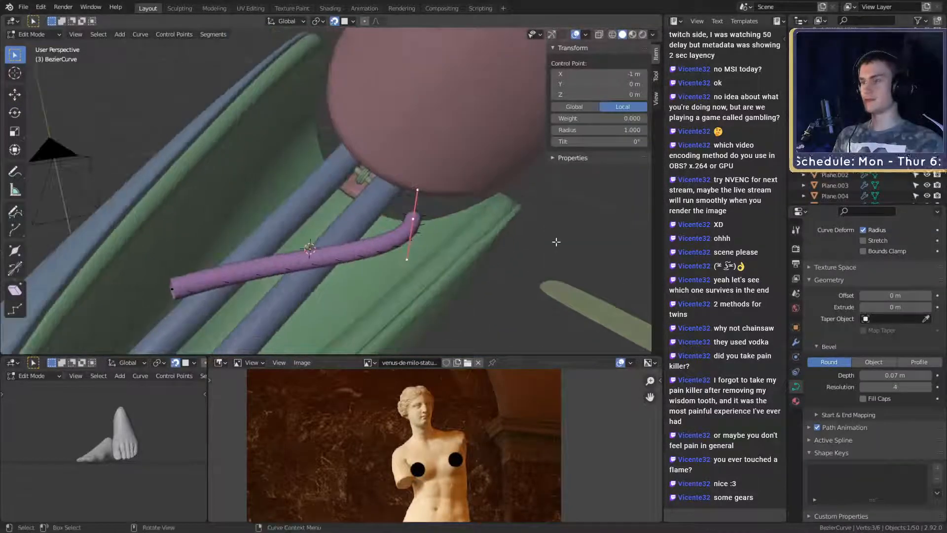
middle_click_drag(557, 241, 486, 239)
key("g")
left_click(502, 176)
middle_click_drag(502, 177, 499, 289)
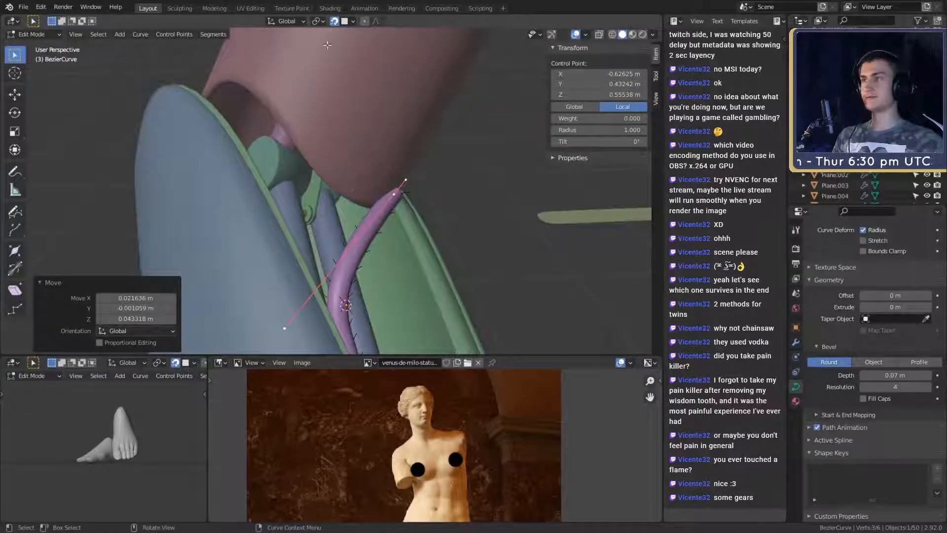
Step: Turn off snapping for editing the cable's control points
left_click(333, 21)
middle_click_drag(443, 232, 406, 97)
key("a")
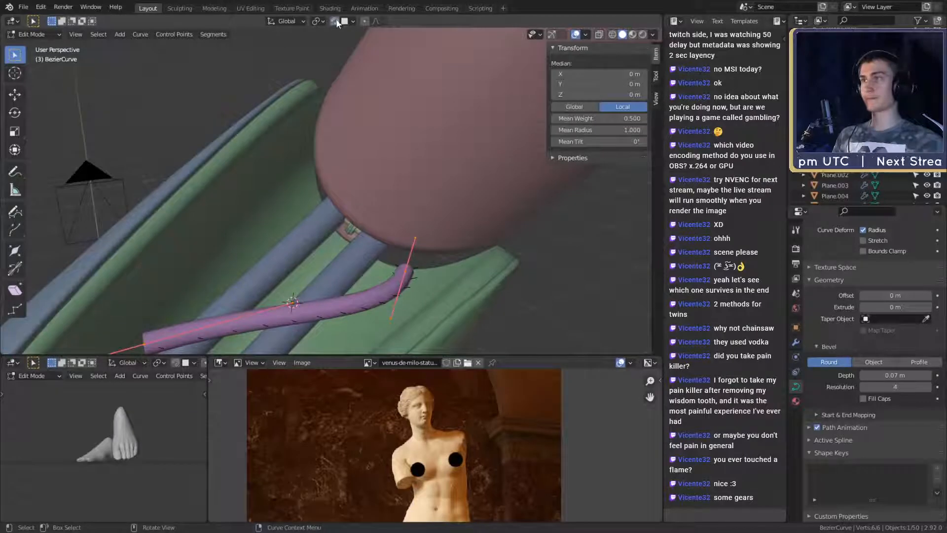
left_click(334, 21)
left_click(334, 21)
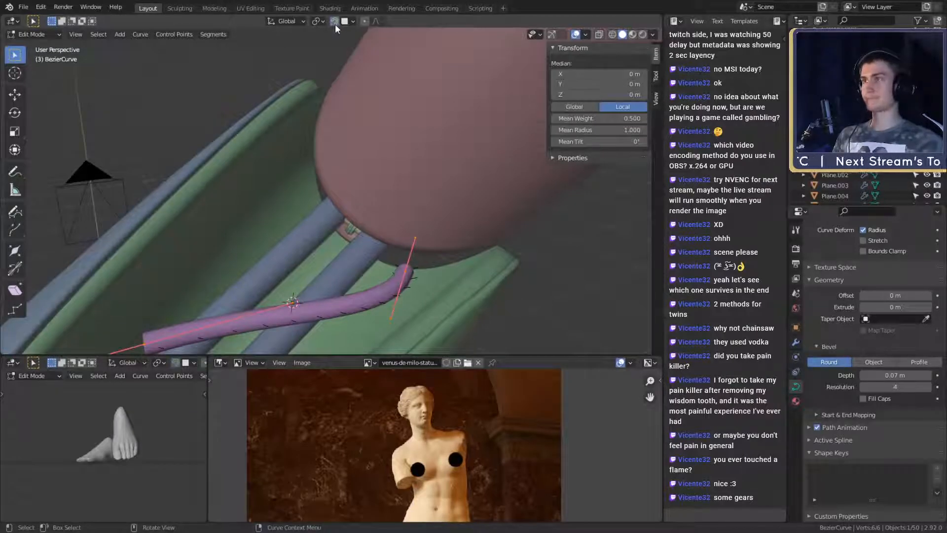
middle_click_drag(335, 23, 399, 132)
middle_click_drag(442, 306, 409, 323)
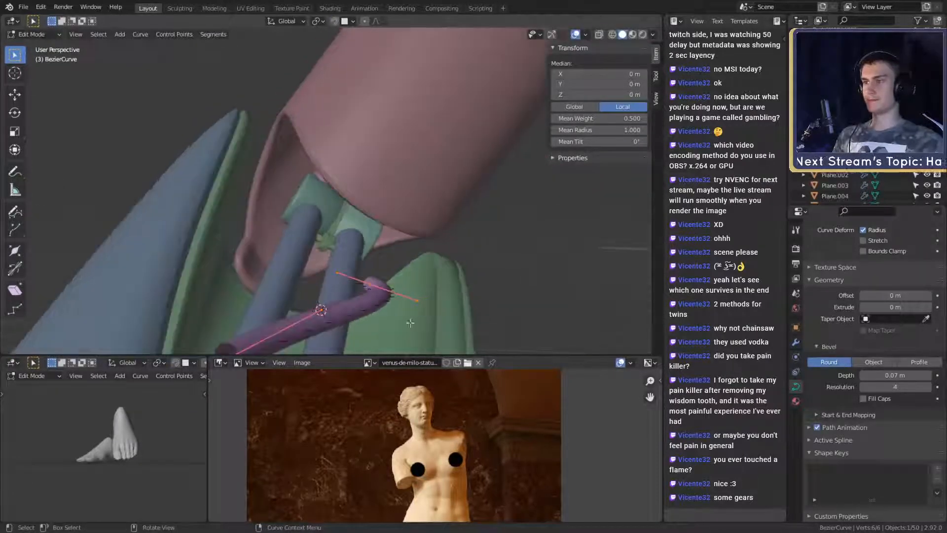
Step: Move the cable's elbow-side end point up into the pink shell and rotate its handles to follow the cable's direction
left_click(374, 289)
middle_click_drag(375, 289, 395, 328)
key("g")
left_click(401, 197)
middle_click_drag(400, 197, 453, 245)
middle_click_drag(441, 266, 465, 271)
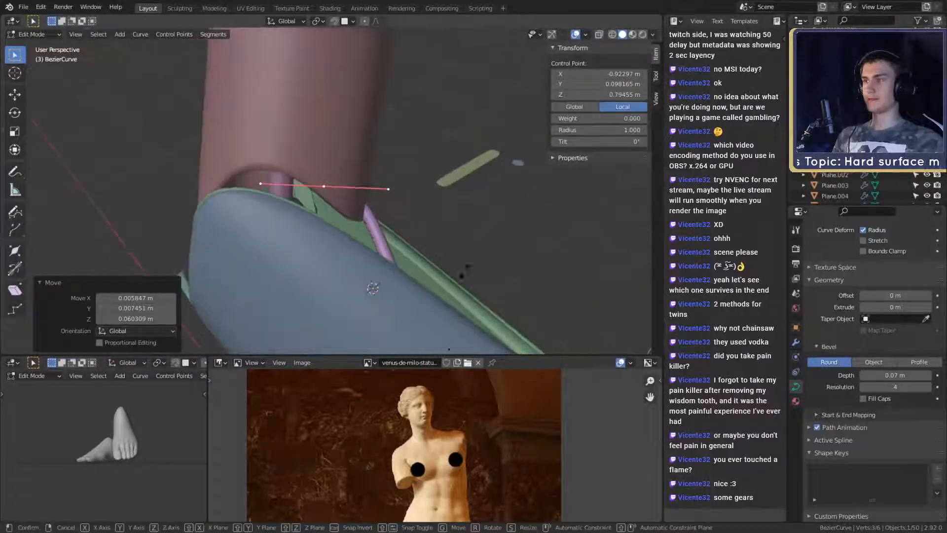
key("r")
left_click(253, 306)
middle_click_drag(254, 306, 383, 277)
Step: Fine-tune the position of the elbow-side end point so the cable's end sits inside the pink shell
key("g")
left_click(484, 301)
key("g")
left_click(456, 269)
key("g")
left_click(315, 257)
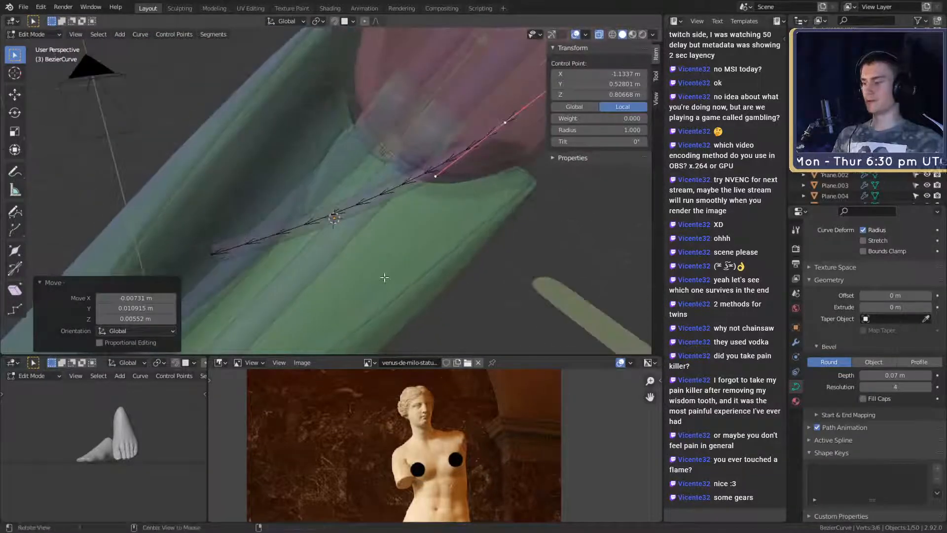
Step: Turn off see-through display, and scale and reposition the cable's other end control point down by the forearm rods
key("alt+z")
left_click(232, 240)
middle_click_drag(277, 246, 397, 289)
key("s")
left_click(345, 254)
key("g")
left_click(343, 254)
middle_click_drag(454, 278, 442, 252)
key("g")
left_click(386, 336)
Step: Rotate the lower control point's handles and shift the point along the forearm rods
key("r")
left_click(395, 283)
key("r")
left_click(461, 289)
middle_click_drag(461, 289, 390, 218)
key("g")
left_click(439, 301)
key("g")
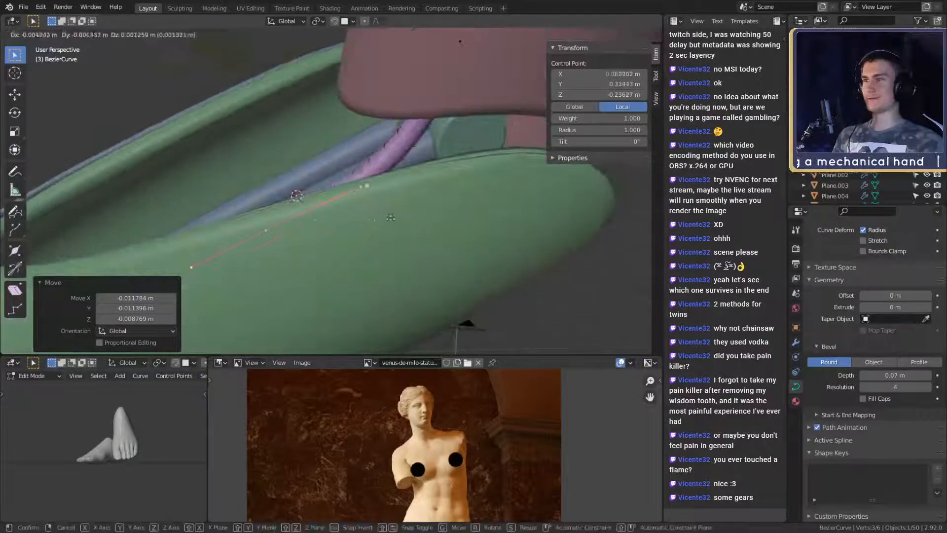
left_click(431, 211)
Step: Move the lower control point back toward the elbow and angle its handles to bend the cable smoothly
key("r")
left_click(458, 192)
key("g")
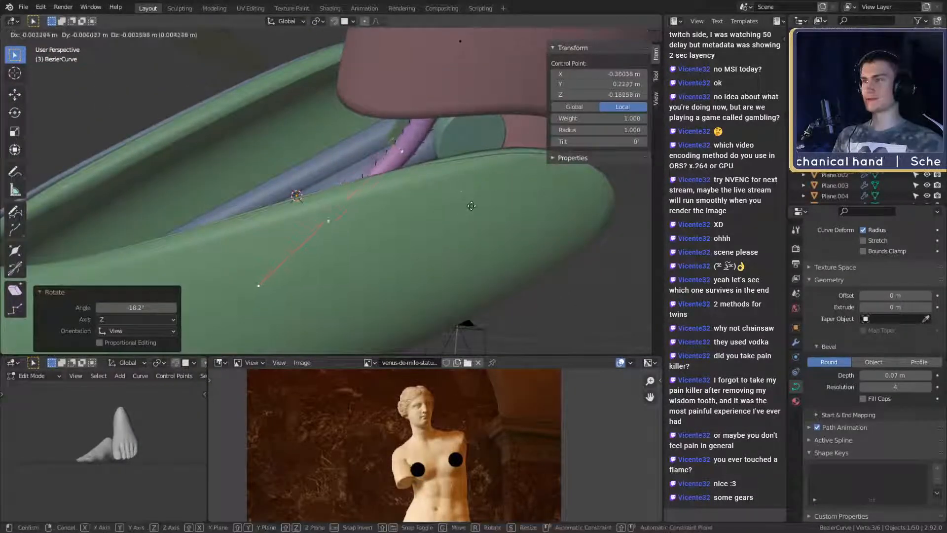
left_click(467, 208)
middle_click_drag(468, 212, 450, 266)
key("r")
left_click(457, 262)
key("r")
left_click(429, 215)
Step: Turn on see-through display and adjust the lower control point's position and handle angle inside the green panel
key("alt+z")
key("g")
left_click(435, 250)
key("r")
left_click(440, 237)
middle_click_drag(384, 307, 495, 319)
key("r")
left_click(453, 301)
key("g")
left_click(451, 286)
Step: Realign the lower control point's handles and nudge the point by less than 0.01 m against the green panel
key("r")
left_click(462, 191)
key("r")
left_click(502, 328)
key("g")
left_click(501, 314)
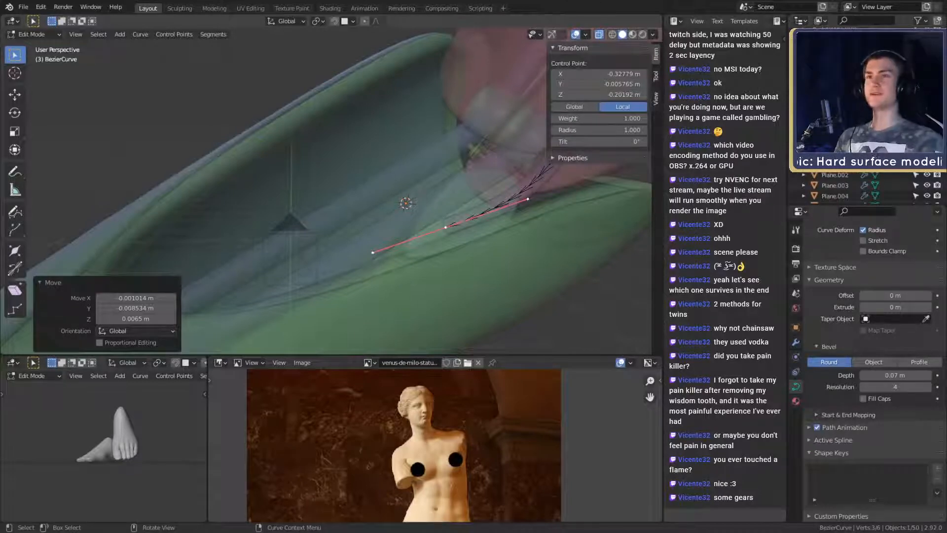
middle_click_drag(405, 203, 535, 314)
Step: Extrude a new control point about 0.09 m from the cable's lower end across the rods, and adjust its angle and position
key("e")
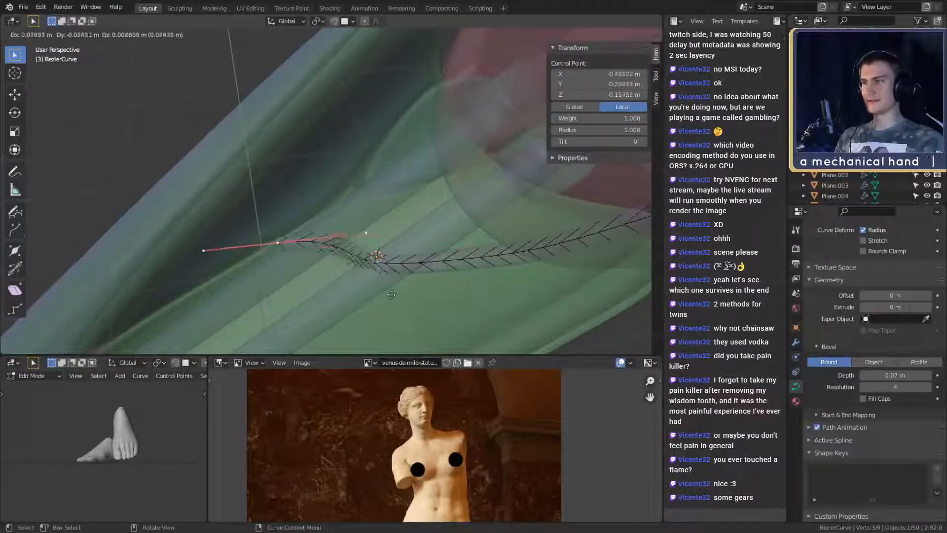
left_click(392, 294)
middle_click_drag(391, 294, 472, 217)
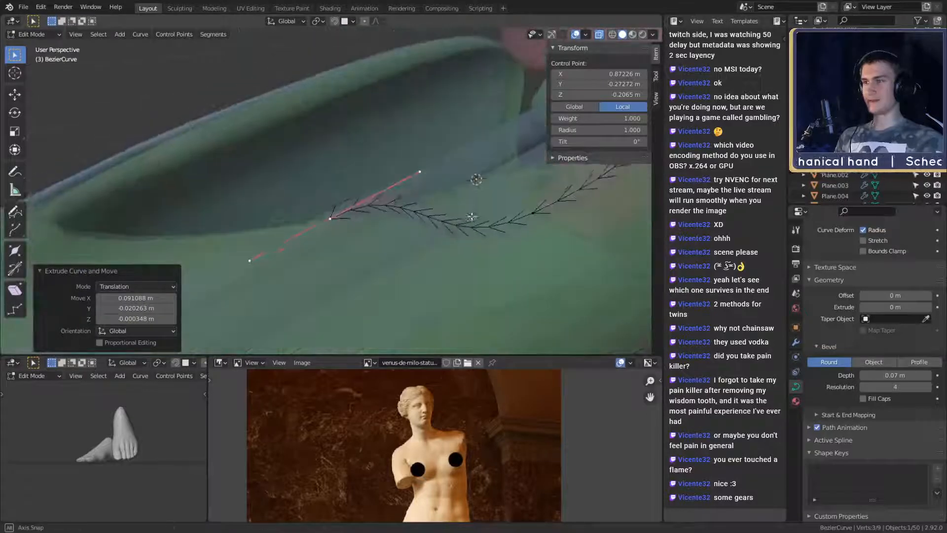
key("r")
left_click(413, 298)
middle_click_drag(451, 269, 355, 237)
key("g")
left_click(410, 240)
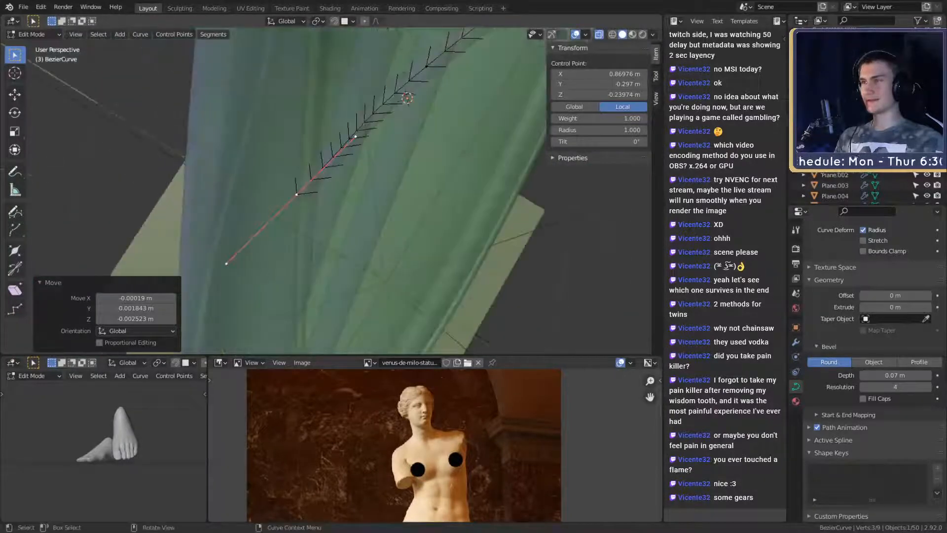
Step: Rotate the new end point's handles along the forearm and scale them by about 1.211
key("r")
left_click(406, 210)
middle_click_drag(406, 210, 398, 239)
key("s")
left_click(412, 230)
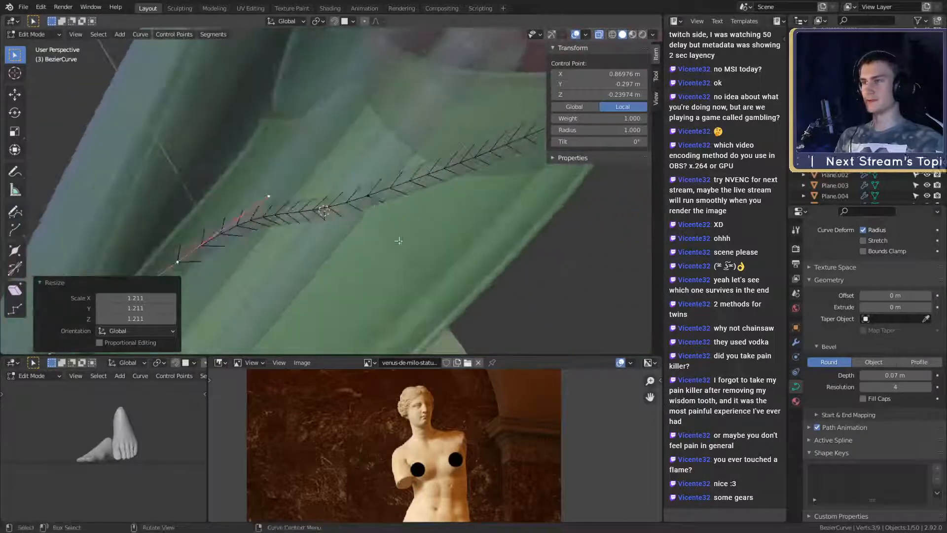
Step: Select the cable's middle control point, and rotate and move it to smooth the bend across the rods
left_click(372, 207)
key("r")
left_click(459, 253)
middle_click_drag(458, 253, 485, 276)
key("g")
left_click(474, 269)
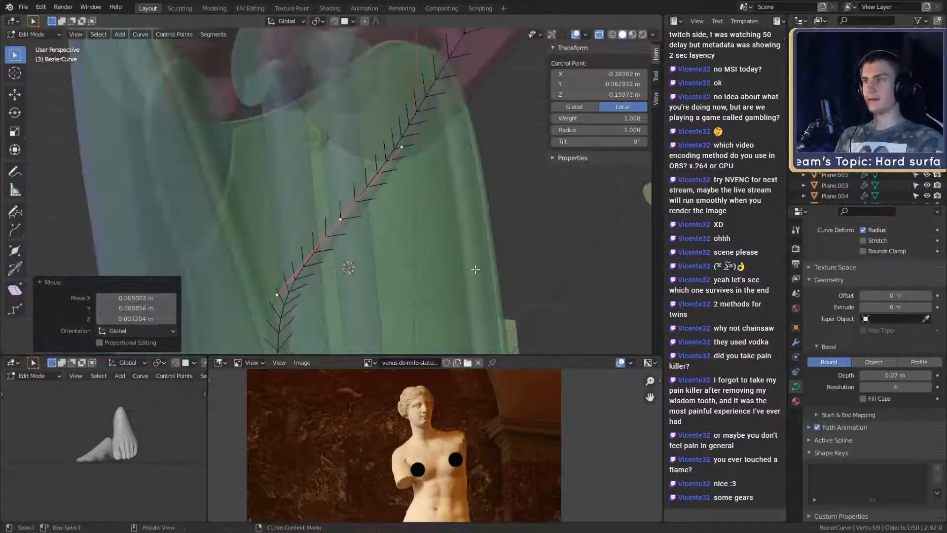
key("r")
left_click(469, 246)
key("g")
left_click(466, 243)
Step: Scale the middle control point's handles and reposition the point inside the forearm opening
middle_click_drag(466, 243, 434, 230)
key("s")
left_click(489, 211)
key("g")
left_click(433, 199)
Step: Select the cable's lower end point, rotate its handles and move it behind the rods inside the opening
left_click(347, 207)
key("r")
left_click(418, 186)
key("g")
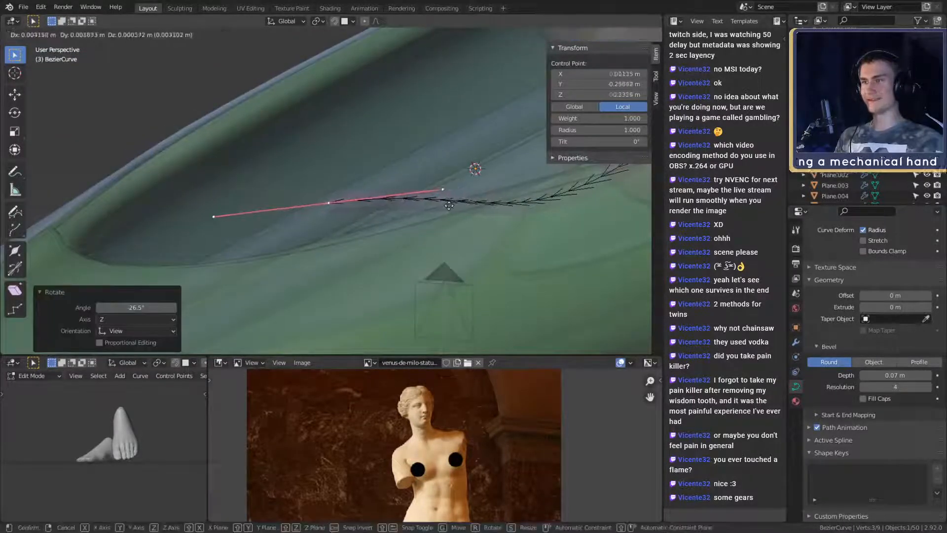
left_click(406, 188)
middle_click_drag(407, 188, 443, 253)
key("g")
left_click(416, 252)
key("g")
left_click(450, 192)
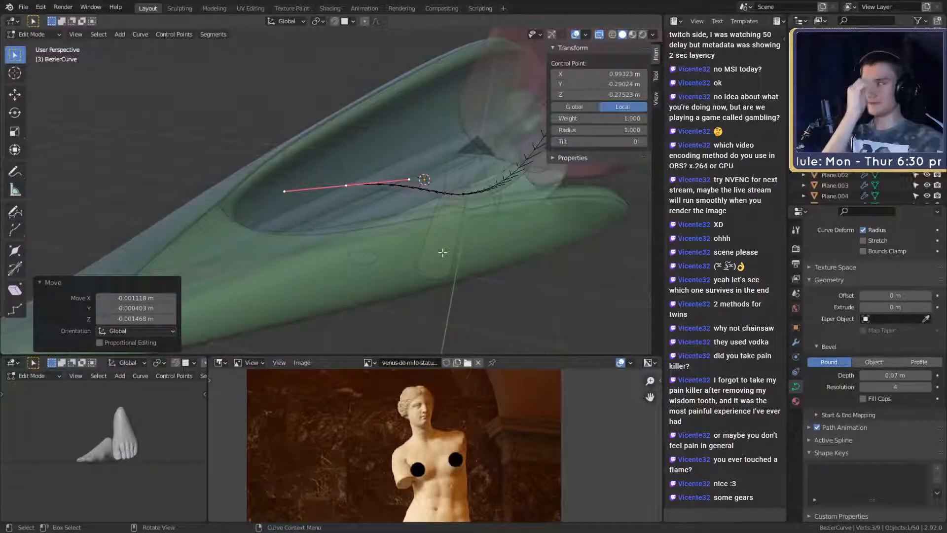
Step: Extrude another control point from the cable's lower end, about 0.12 m along X, toward the narrow end of the forearm opening
scroll(438, 251, "up", 1)
middle_click_drag(437, 251, 475, 192)
scroll(419, 245, "up", 2)
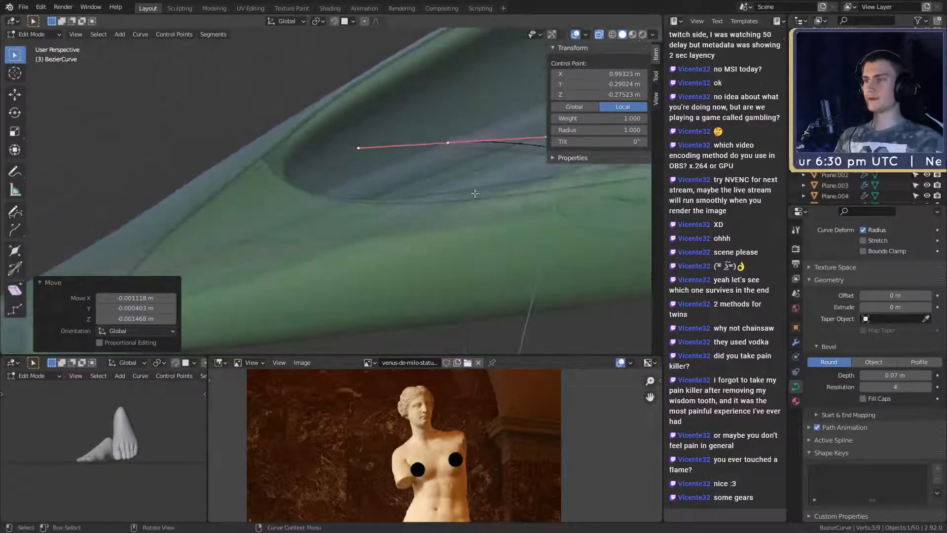
key("g")
left_click(273, 252)
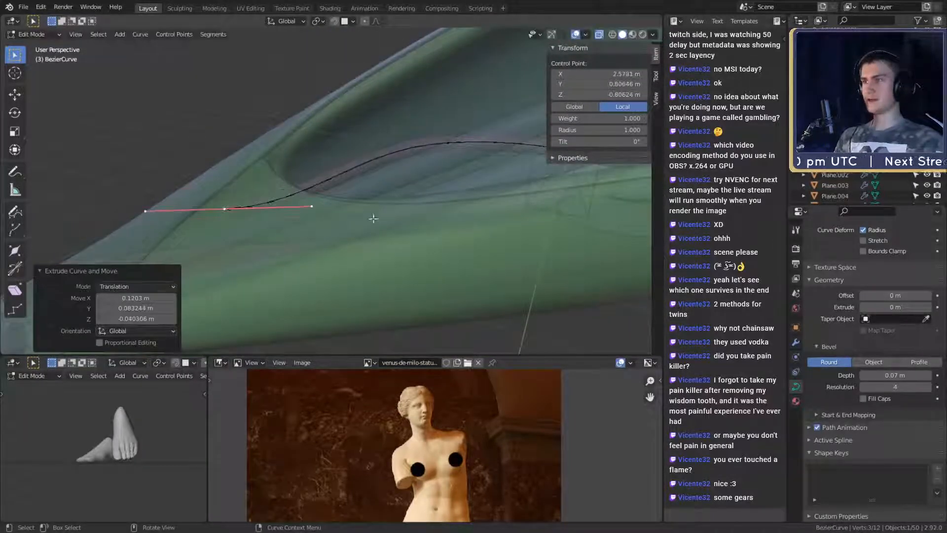
Step: Rotate the new end point's handles from two viewing angles to follow the forearm's direction
middle_click_drag(374, 218, 401, 212)
key("r")
left_click(389, 144)
middle_click_drag(389, 144, 451, 261)
key("r")
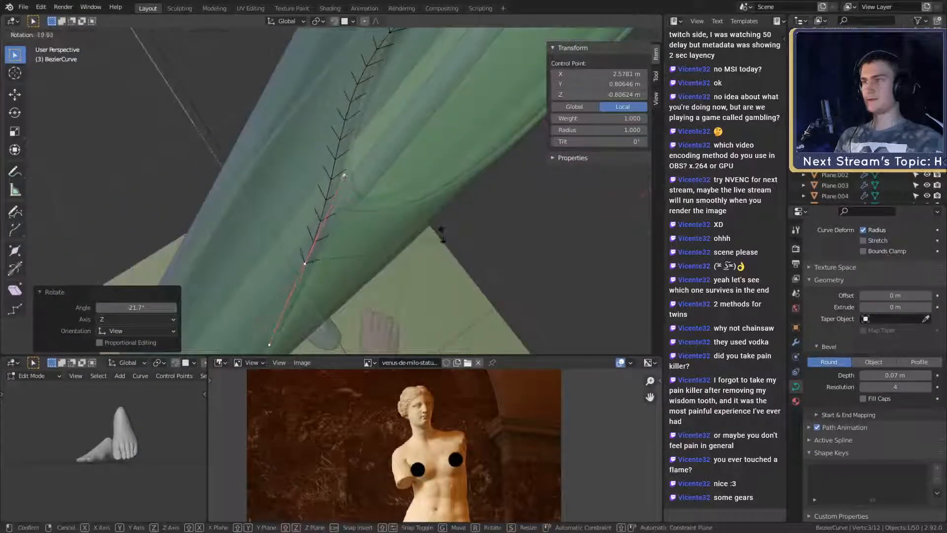
left_click(443, 222)
Step: Move the new end point inside the forearm shell, scale its handles by about 0.826 and finish editing the curve
middle_click_drag(443, 222, 273, 193)
key("g")
left_click(293, 203)
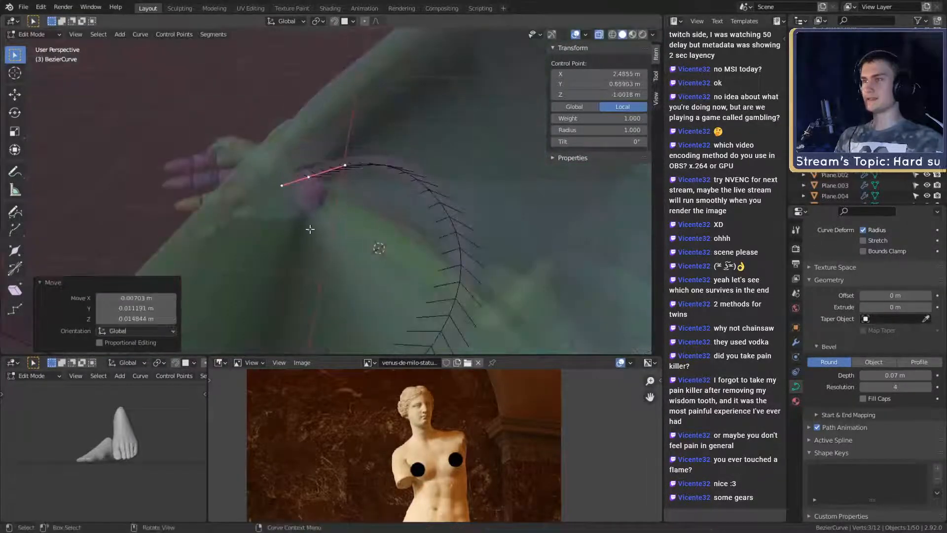
middle_click_drag(308, 226, 395, 230)
key("s")
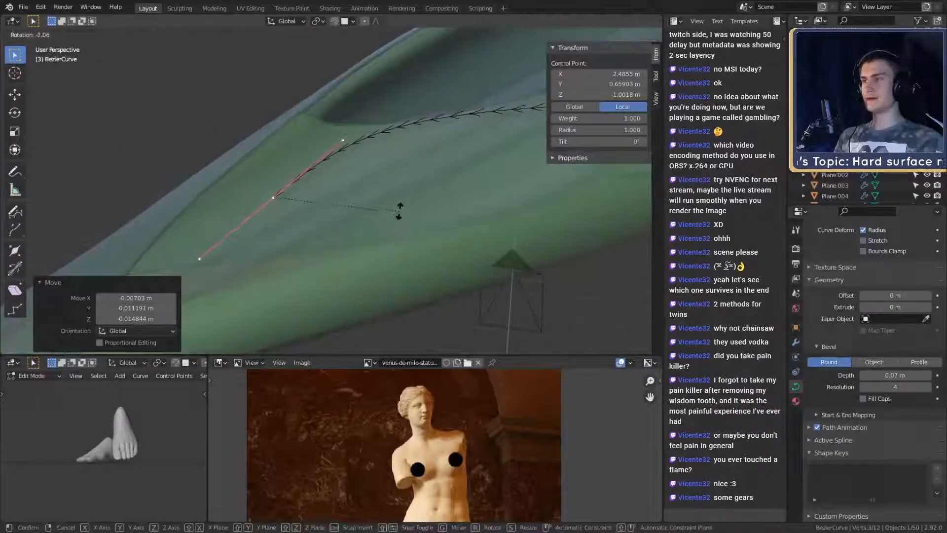
left_click(395, 206)
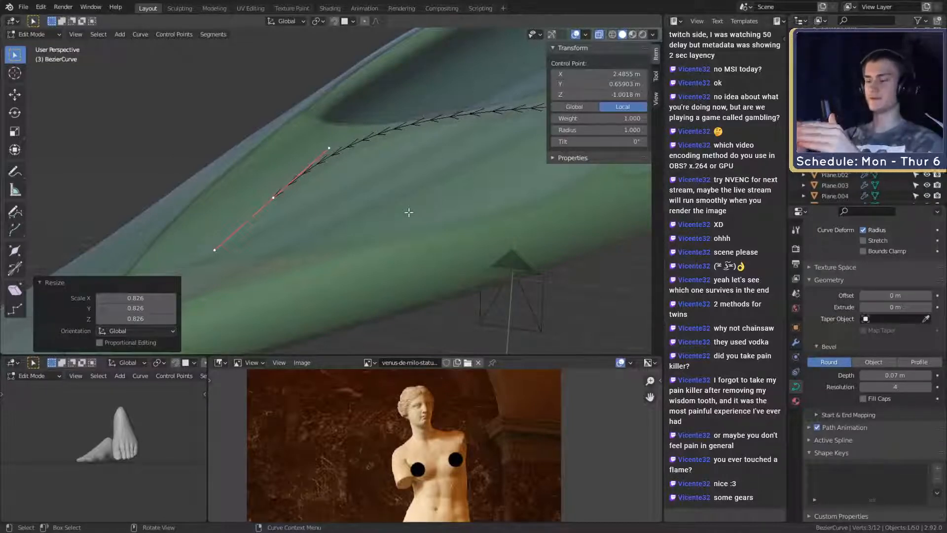
middle_click_drag(410, 196, 404, 231)
left_click(469, 280)
left_click(449, 188)
key("Tab")
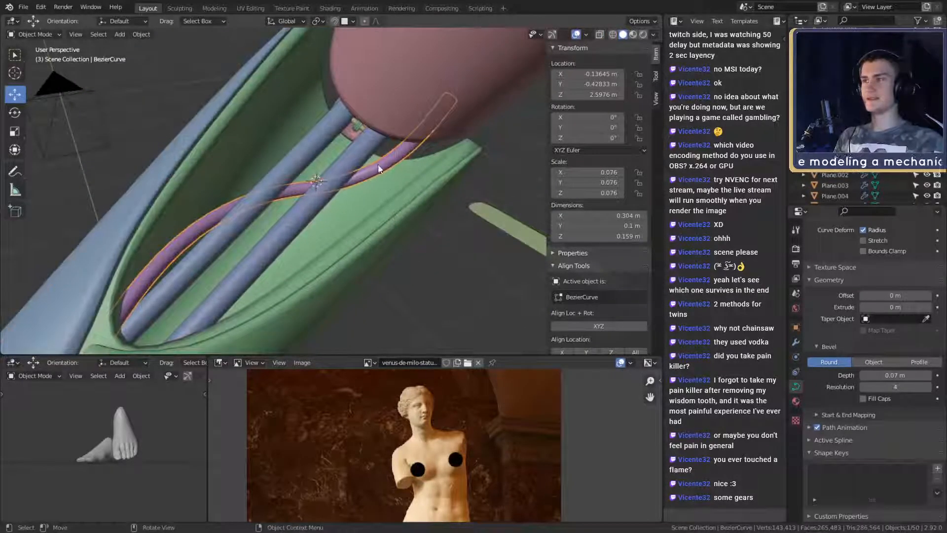
Step: Examine how the cable weaves around the two rods inside the forearm opening from several sides
left_click_drag(378, 165, 383, 173)
middle_click_drag(441, 210, 437, 238)
left_click(390, 167)
key("alt+z")
key("alt+z")
middle_click_drag(355, 270, 447, 299)
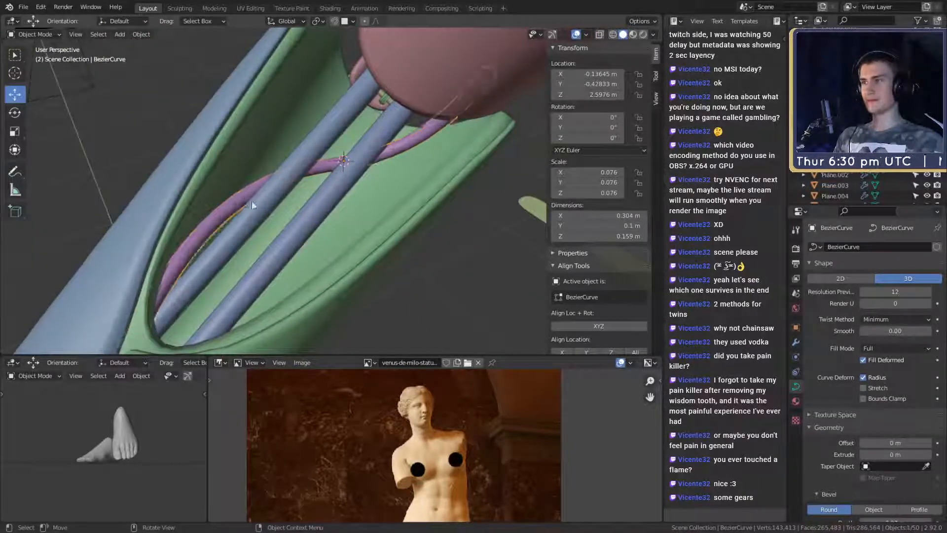
middle_click_drag(251, 201, 373, 238)
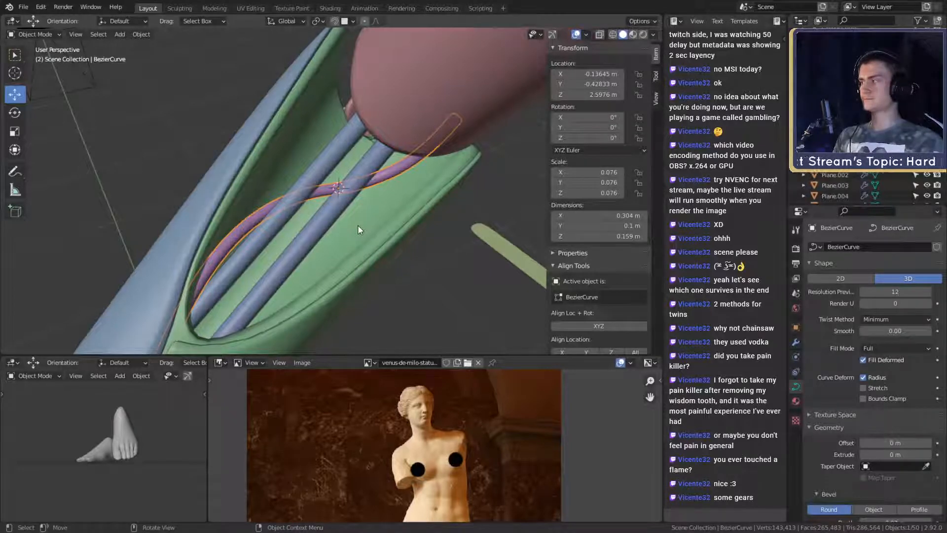
middle_click_drag(357, 225, 398, 214)
middle_click_drag(440, 246, 243, 212)
left_click(334, 213)
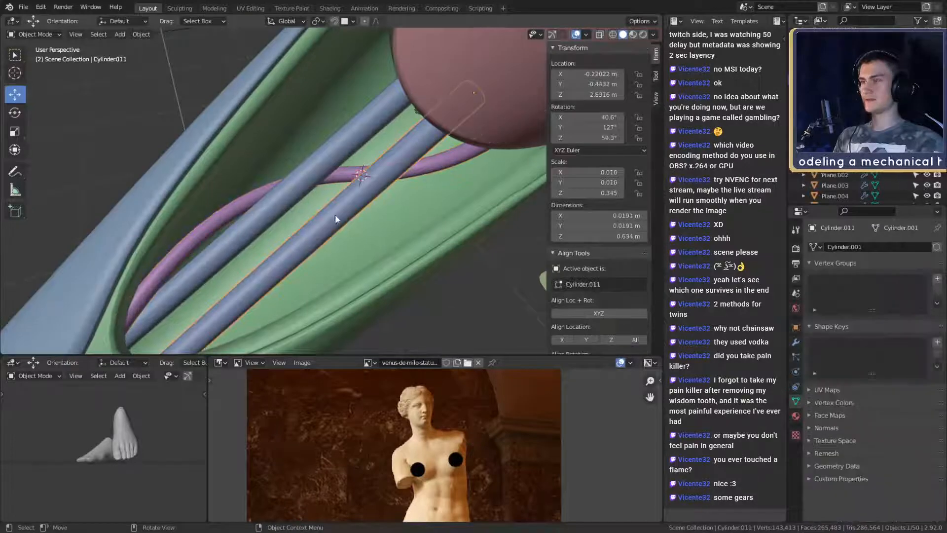
middle_click_drag(334, 214, 326, 192)
key("shift+a")
mouse_move(316, 184)
key("Escape")
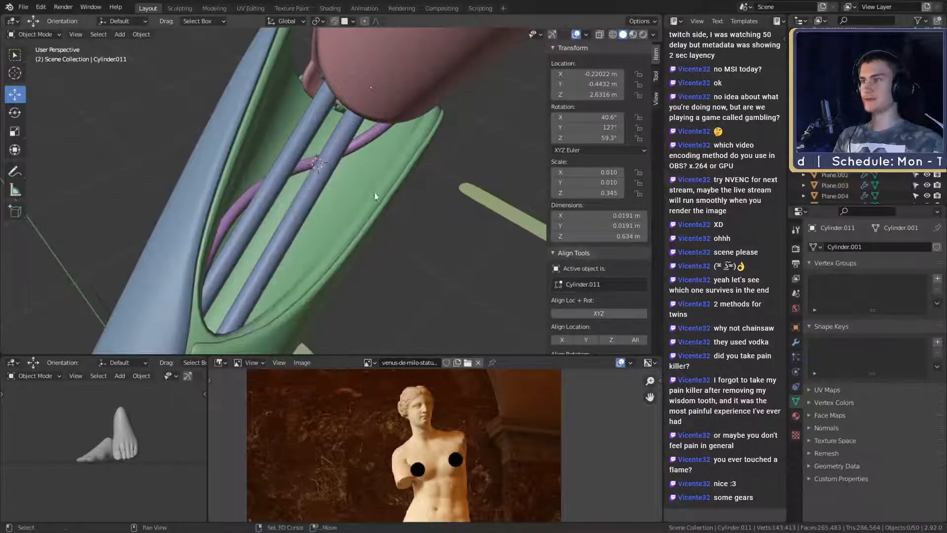
Step: Add a cylinder at the 3D cursor by the forearm rods and scale it down to about 0.012
key("shift+a")
mouse_move(355, 181)
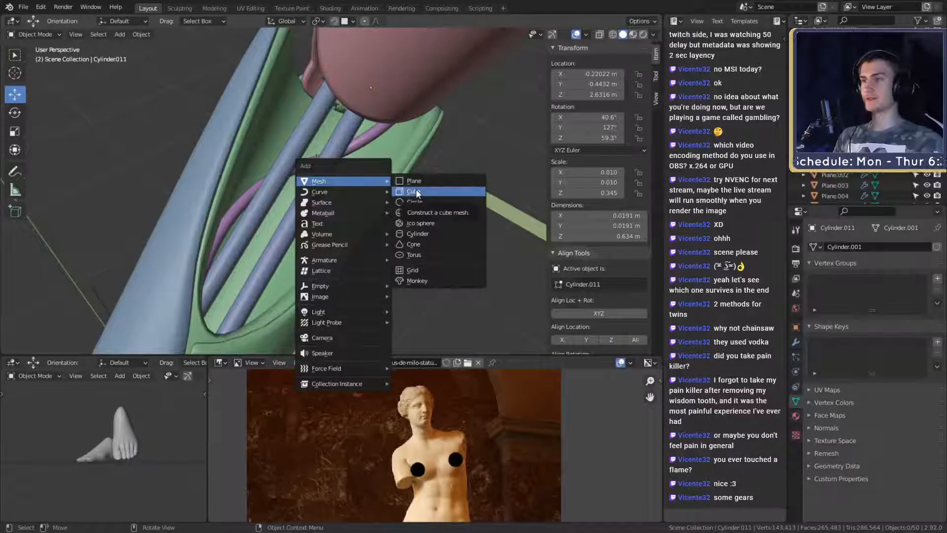
left_click(424, 235)
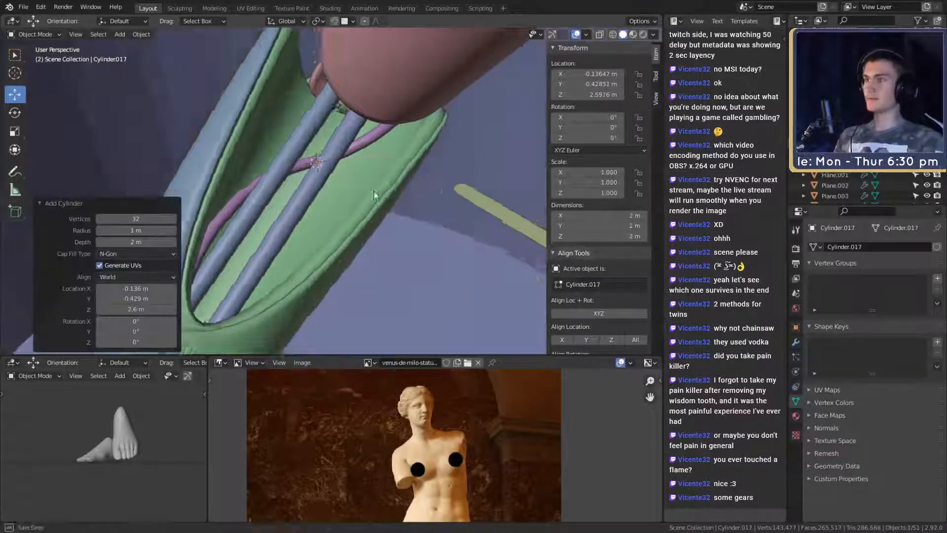
key("s")
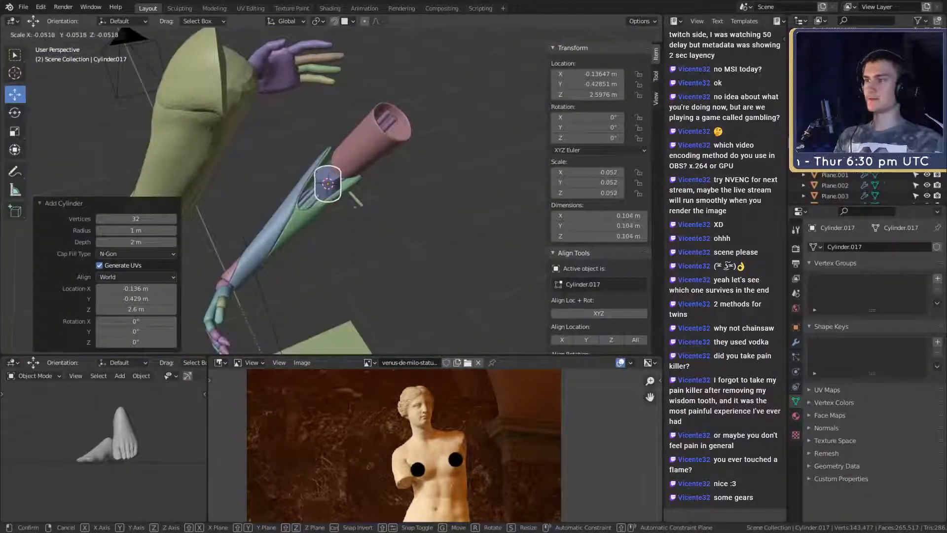
left_click(357, 231)
key("KP_Decimal")
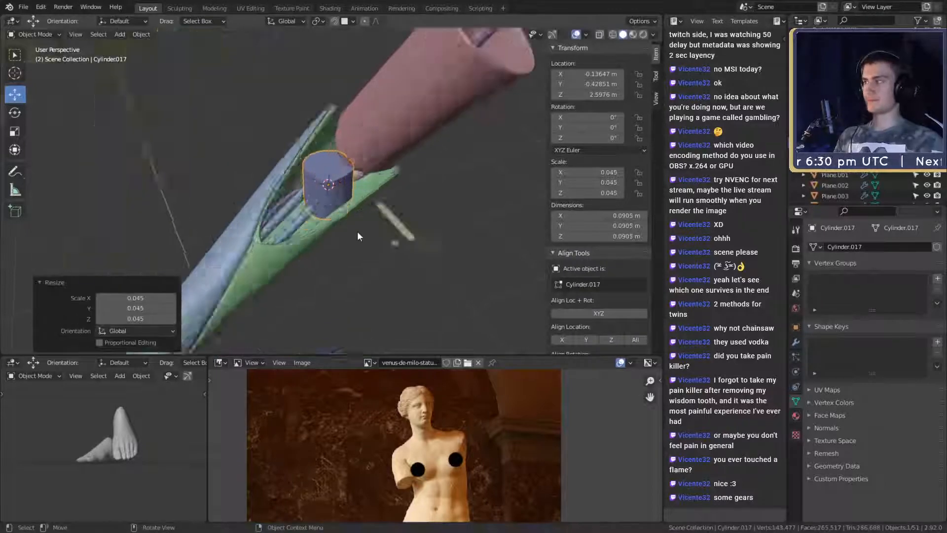
key("s")
left_click(351, 231)
middle_click_drag(351, 231, 477, 300)
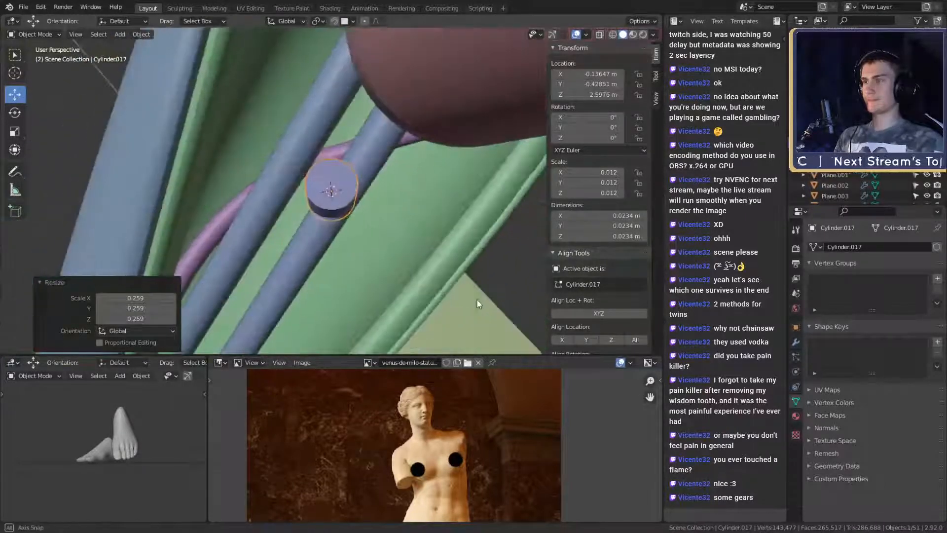
Step: Rotate the small cylinder to about -10.2°, -63.3° and 23.6° so its axis follows the adjacent forearm rod
left_click(397, 192)
middle_click_drag(398, 193, 462, 159)
key("r")
left_click(425, 174)
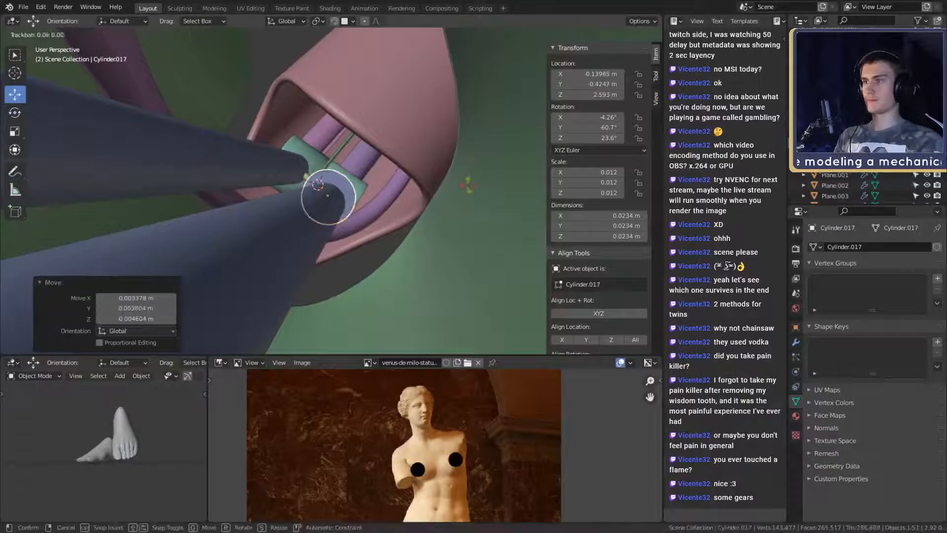
left_click(326, 196)
middle_click_drag(326, 195, 459, 197)
left_click(365, 222)
Step: Move the rotated cylinder so that it sits concentrically around the forearm rod like a sleeve
key("g")
left_click(459, 176)
key("g")
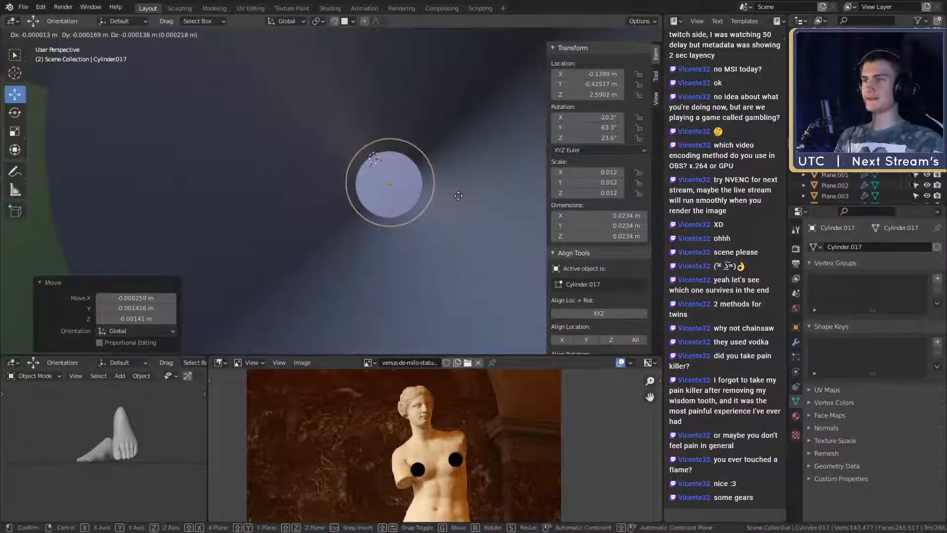
left_click(457, 197)
middle_click_drag(458, 197, 397, 208)
Step: Select the sleeve's lengthwise edges on the side facing the second rod and shift them across so the shape encloses both rods
key("Tab")
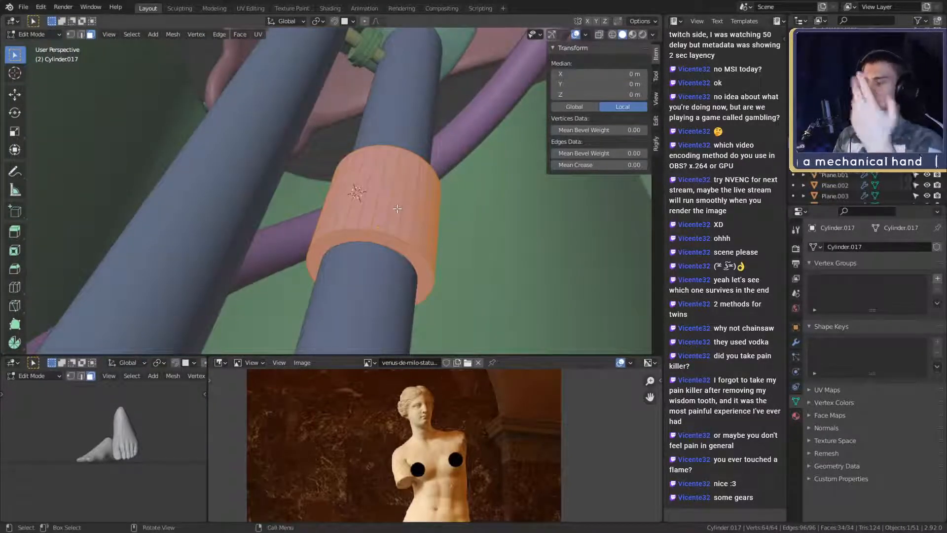
left_click(393, 185)
middle_click_drag(393, 184, 428, 186)
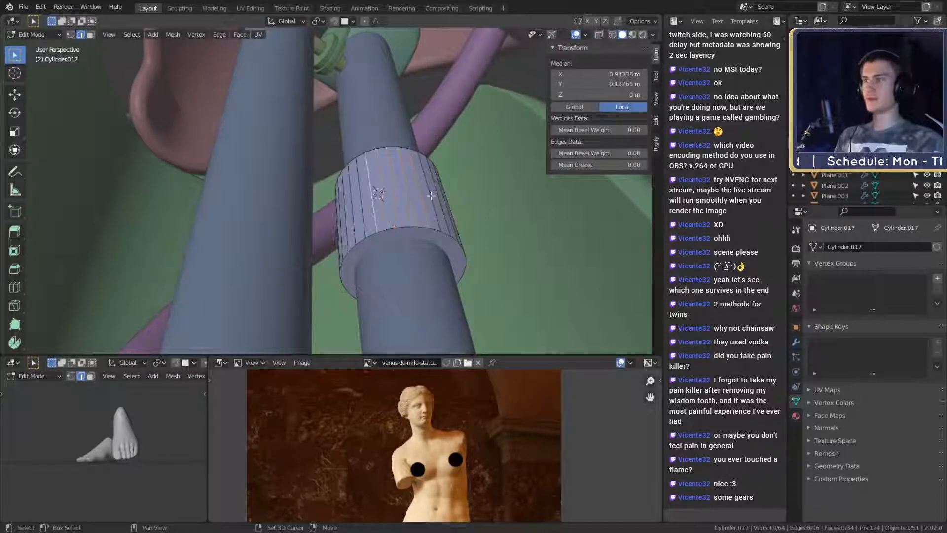
middle_click_drag(431, 196, 398, 201)
left_click(329, 208, "shift")
middle_click_drag(329, 209, 419, 190)
left_click(332, 210, "shift")
left_click(346, 206, "shift")
left_click(345, 218, "shift")
middle_click_drag(345, 217, 380, 233)
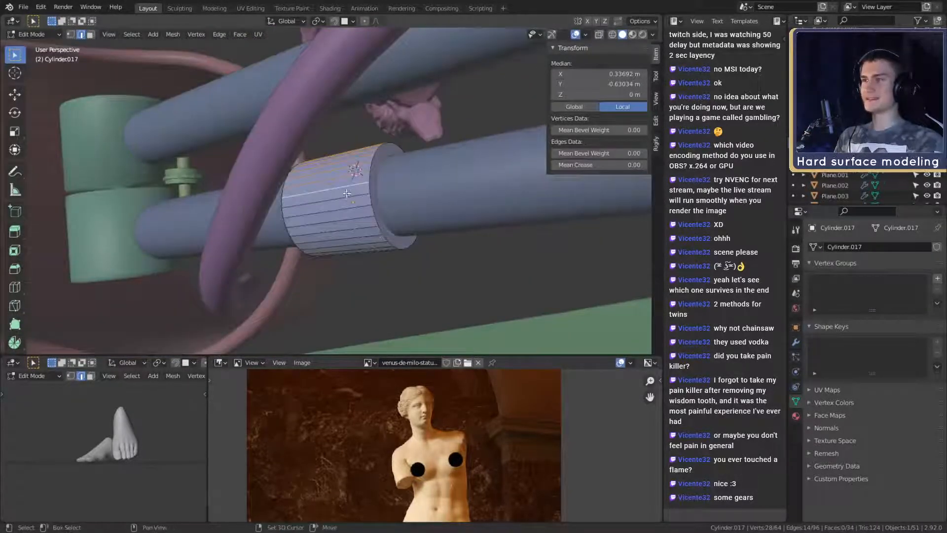
middle_click_drag(346, 194, 411, 208)
left_click(407, 253)
key("g")
key("g")
left_click(432, 229)
key("Tab")
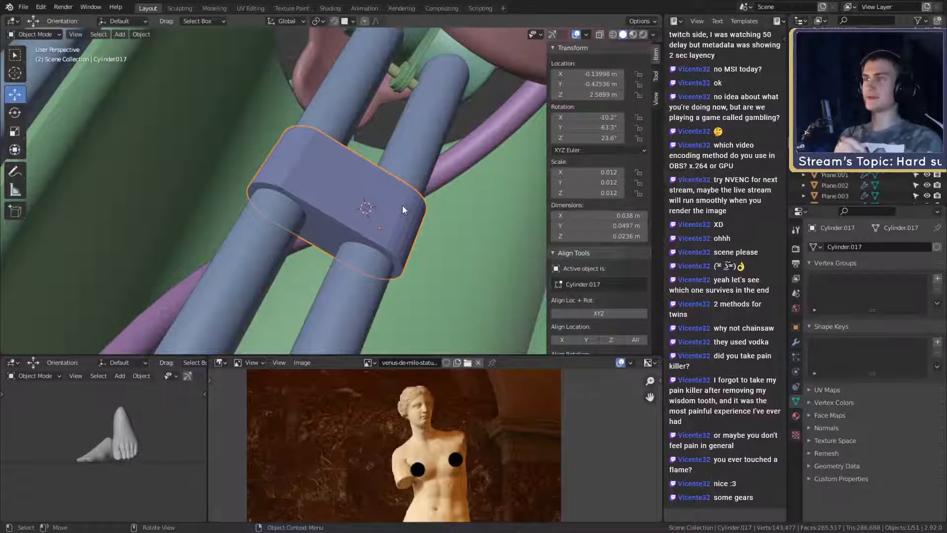
Step: Try moving the clamp a short way along the two rods and undo the move
middle_click_drag(372, 205, 417, 241)
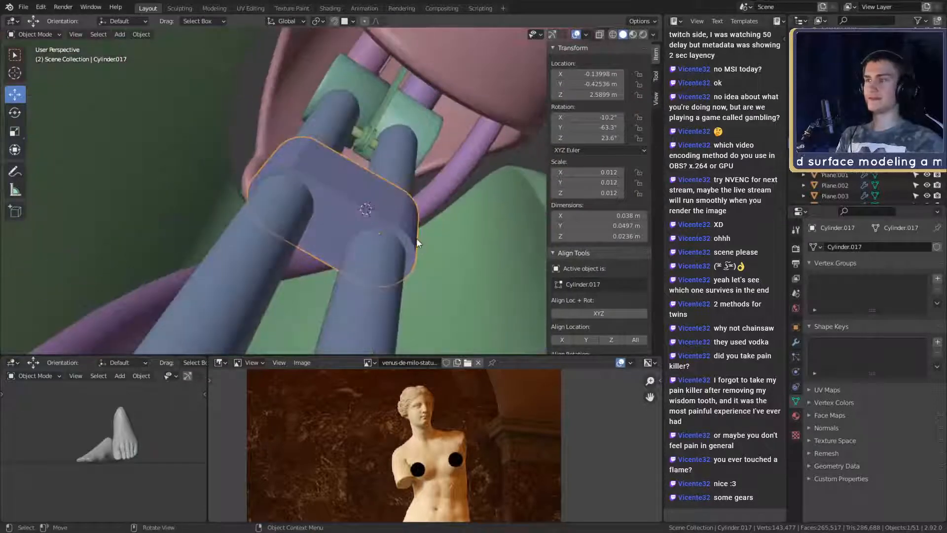
scroll(416, 238, "down", 2)
middle_click_drag(378, 250, 354, 295)
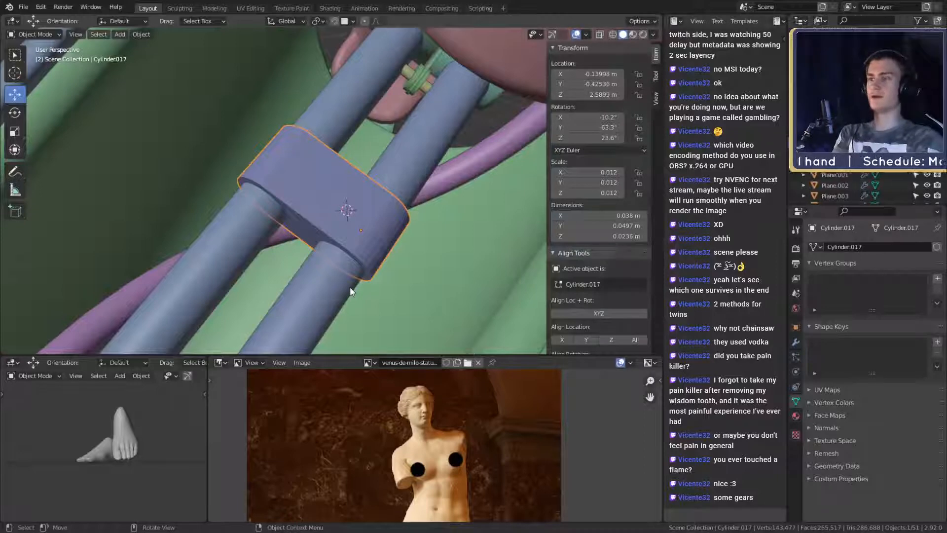
key("g")
left_click(358, 304)
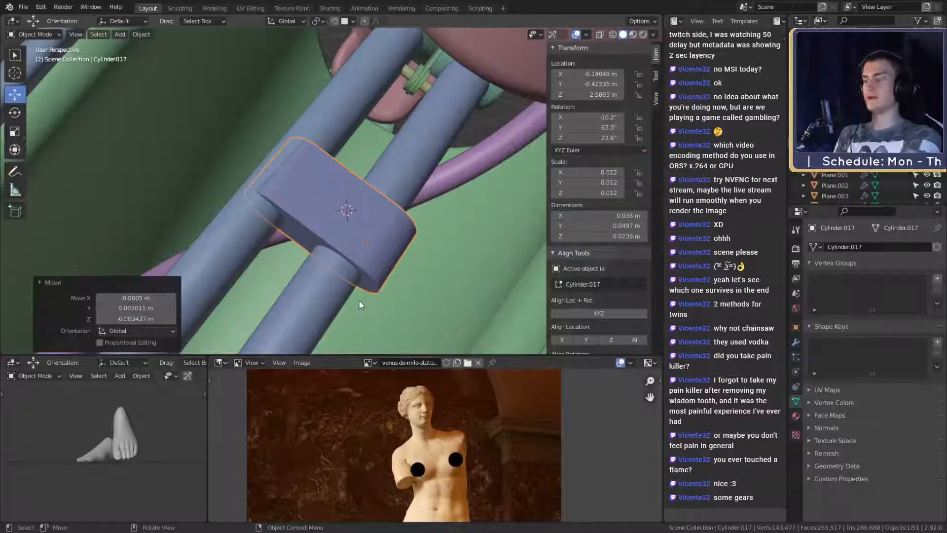
key("ctrl+z")
Step: Delete the two end cap faces of the clamp so only its outer band around the rods remains
scroll(331, 207, "down", 5)
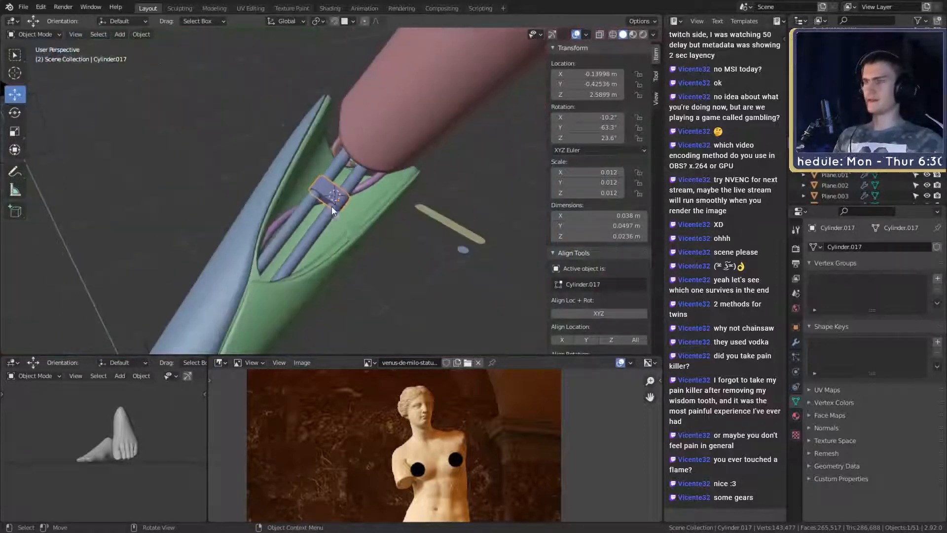
scroll(369, 229, "up", 6)
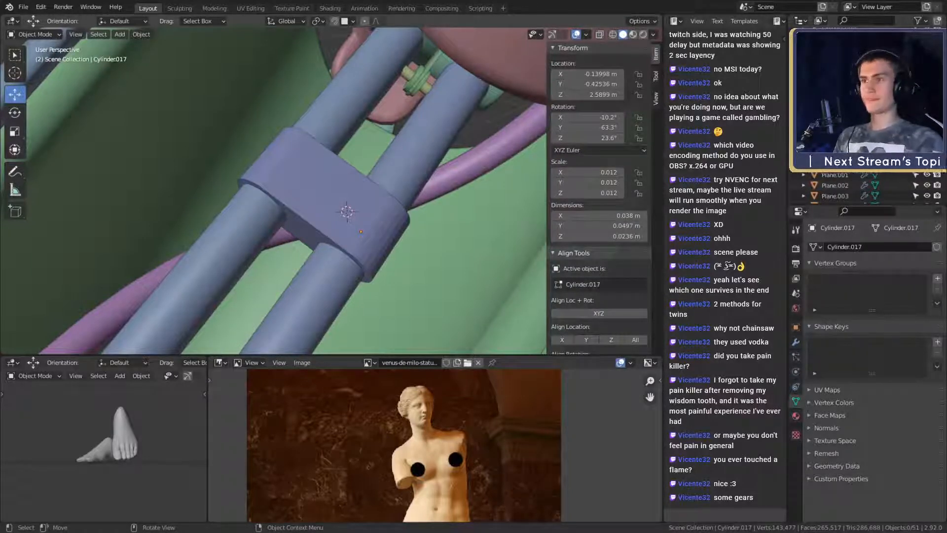
scroll(446, 236, "down", 1)
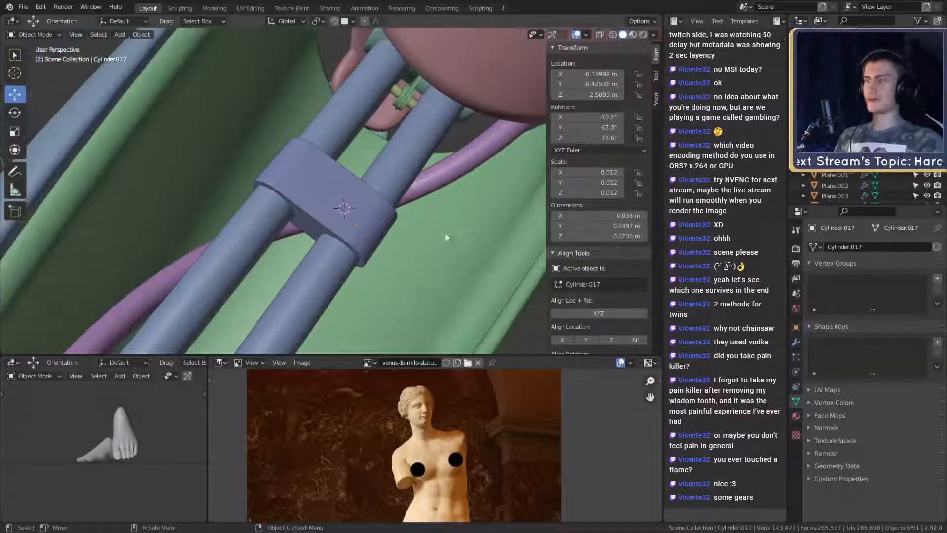
scroll(412, 261, "up", 2)
middle_click_drag(412, 260, 405, 188)
key("Tab")
key("3")
middle_click_drag(366, 213, 440, 190)
left_click(376, 204)
left_click(319, 172, "shift")
key("x")
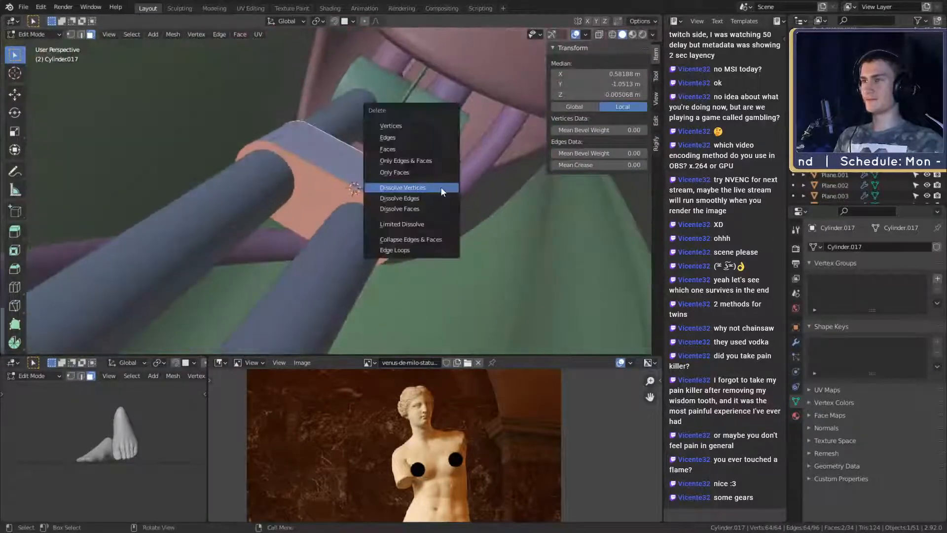
left_click(395, 148)
Step: Slide the edge bordering the clamp's flat side with a factor of about 0.924, near the second rod
middle_click_drag(395, 149, 410, 239)
key("2")
left_click(402, 233)
key("g")
key("g")
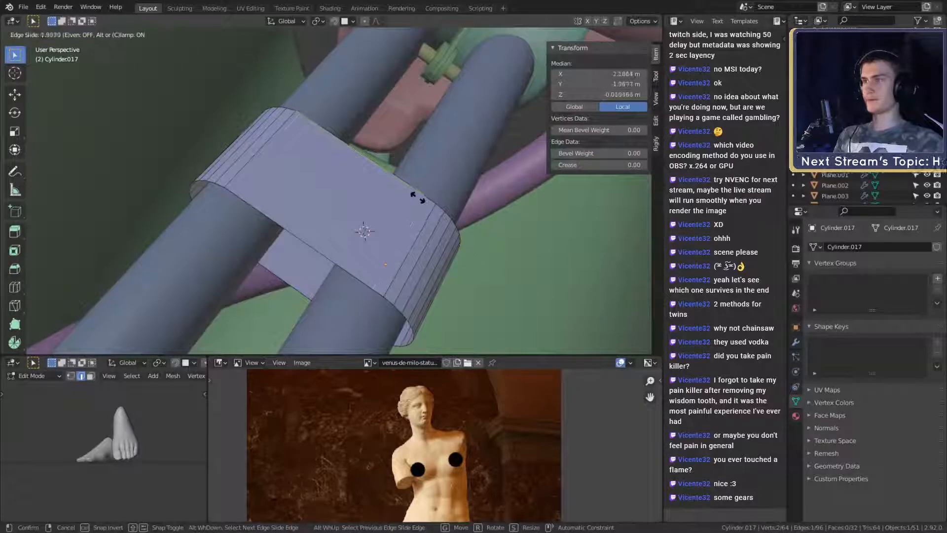
left_click(422, 202)
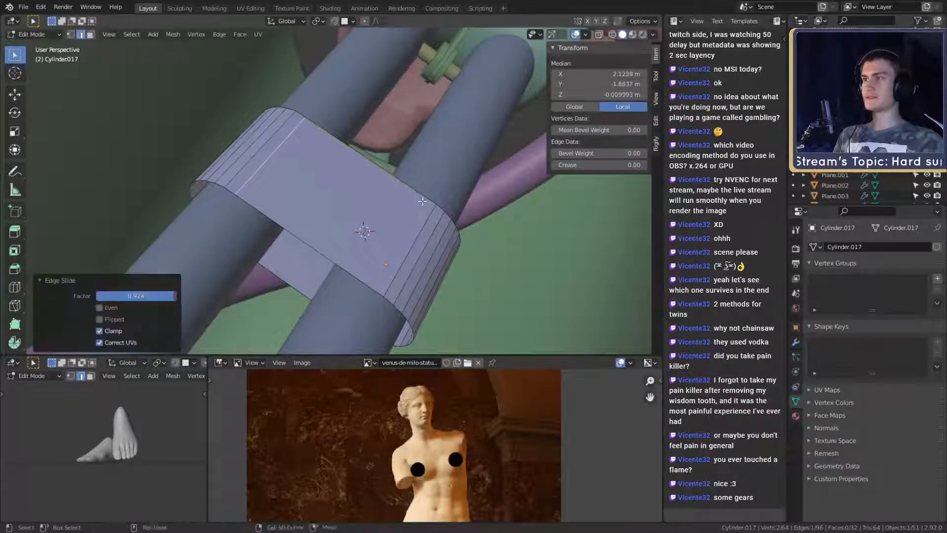
Step: Raise the slid edge about 0.0005 m along global Z and fine-tune its position with another edge slide
mouse_move(422, 203)
middle_mouse_down()
mouse_move(327, 219)
mouse_move(412, 188)
mouse_move(414, 200)
middle_mouse_up()
key("g")
key("z")
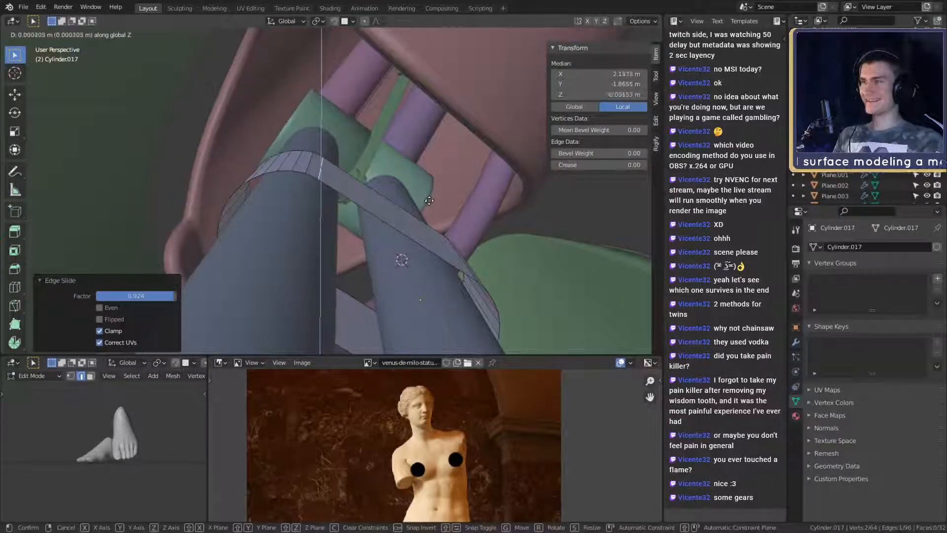
left_click(431, 200)
key("g")
key("g")
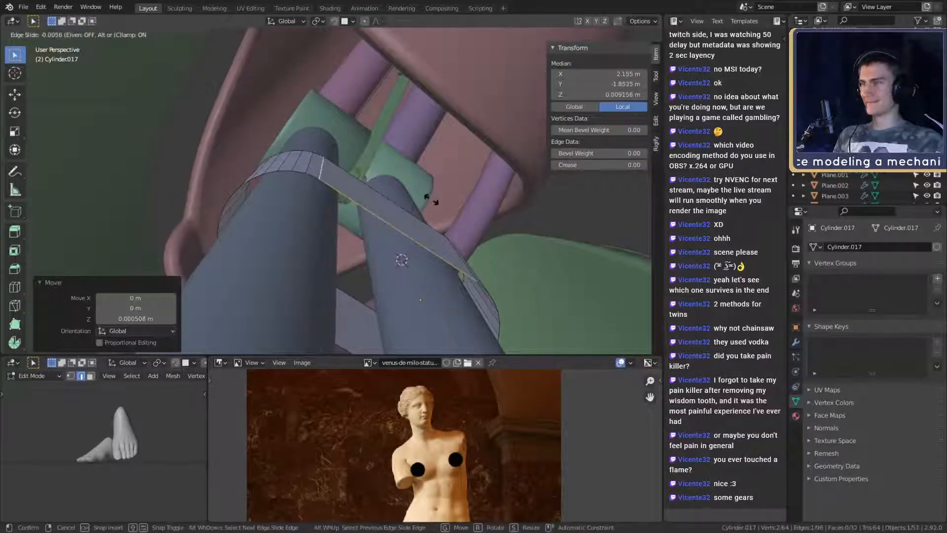
left_click(432, 200)
Step: Undo the latest edge changes and add four evenly spaced loop cuts across each of the clamp's two flat sides
scroll(432, 200, "down", 4)
middle_click_drag(432, 200, 374, 190)
scroll(394, 211, "up", 3)
key("ctrl+z")
key("ctrl+z")
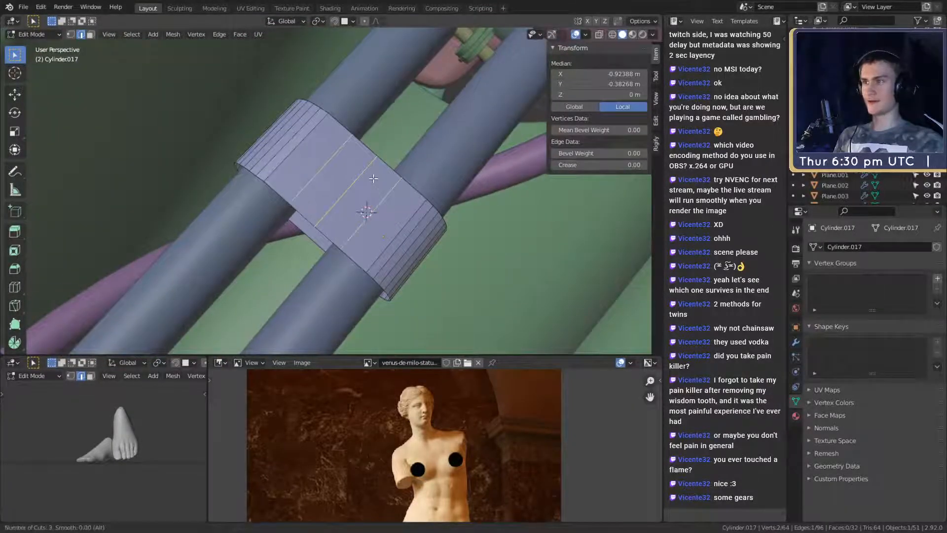
left_click(373, 179)
right_click(373, 179)
middle_click_drag(374, 178, 388, 162)
key("ctrl+r")
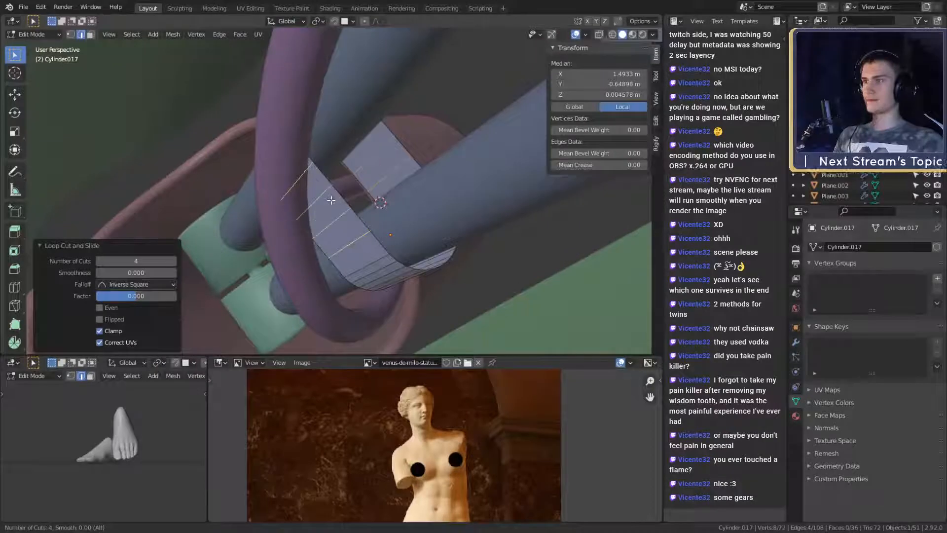
middle_click_drag(331, 200, 389, 246)
scroll(368, 239, "up", 2)
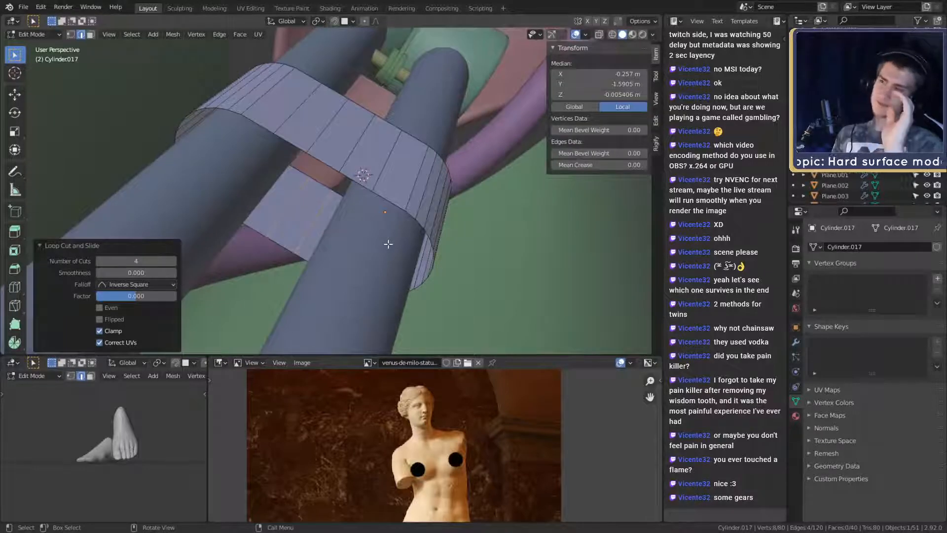
Step: Try selecting the lengthwise edges around the clamp's rounded end at the second rod
scroll(387, 244, "down", 4)
scroll(387, 244, "up", 2)
middle_click_drag(387, 243, 370, 182)
left_click(343, 184)
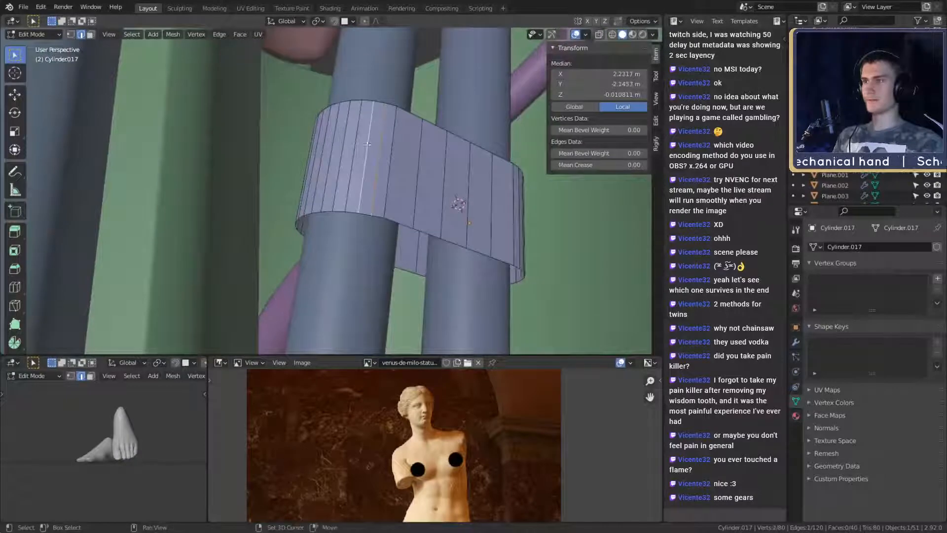
left_click(342, 149, "shift")
middle_click_drag(343, 149, 362, 195)
left_click(341, 187, "shift")
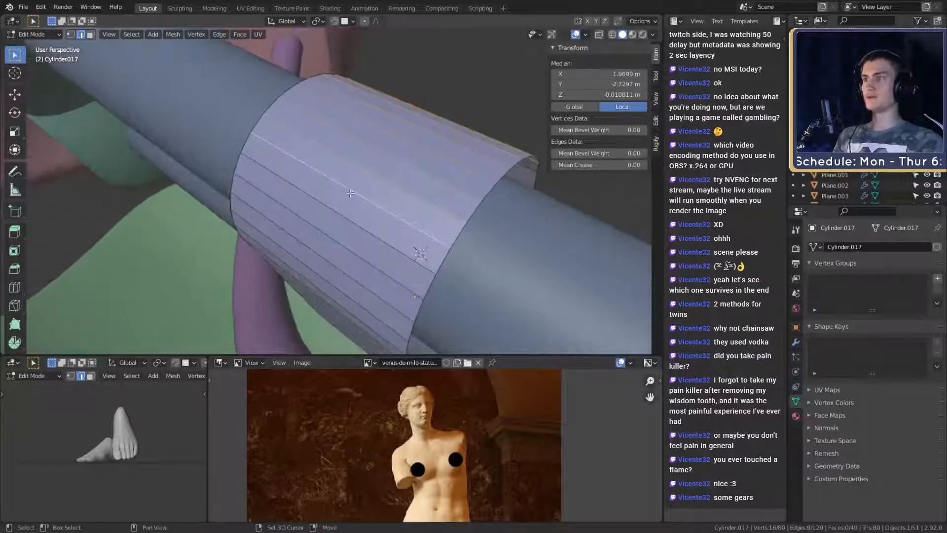
left_click(347, 217, "shift")
left_click(346, 242, "shift")
Step: Nudge the edge between the rounded end and the flat side of the clamp by about 0.0002 m
mouse_move(345, 243)
middle_mouse_down()
mouse_move(382, 179)
mouse_move(375, 211)
mouse_move(315, 239)
mouse_move(331, 250)
middle_mouse_up()
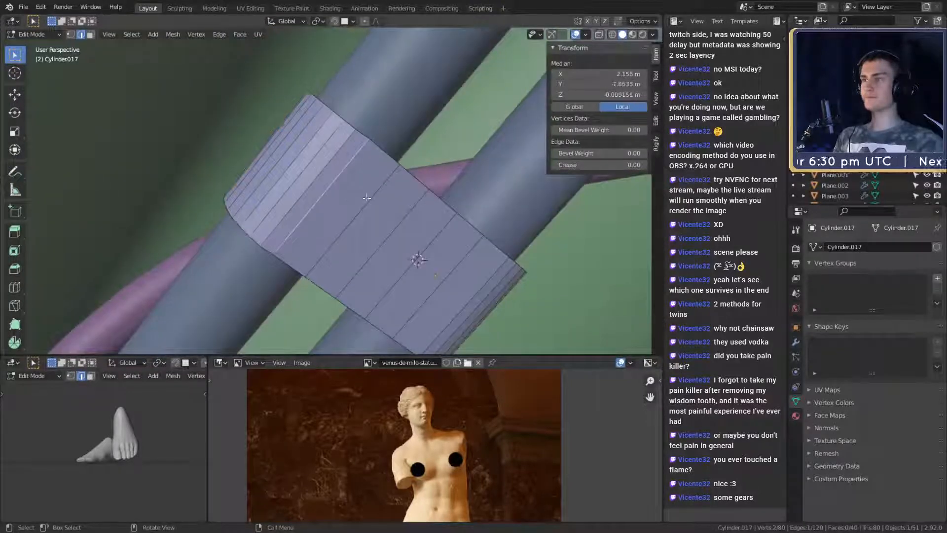
middle_click_drag(367, 197, 366, 195)
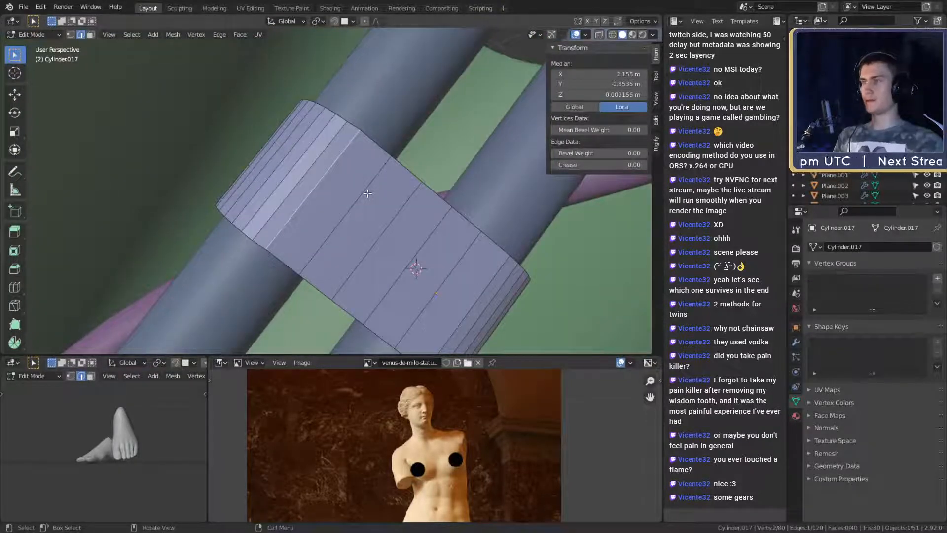
key("g")
left_click(367, 194)
Step: Fill the clamp's open end facing away from the joint with a single face from its boundary edge loop
middle_click_drag(367, 194, 402, 221)
scroll(402, 221, "up", 3)
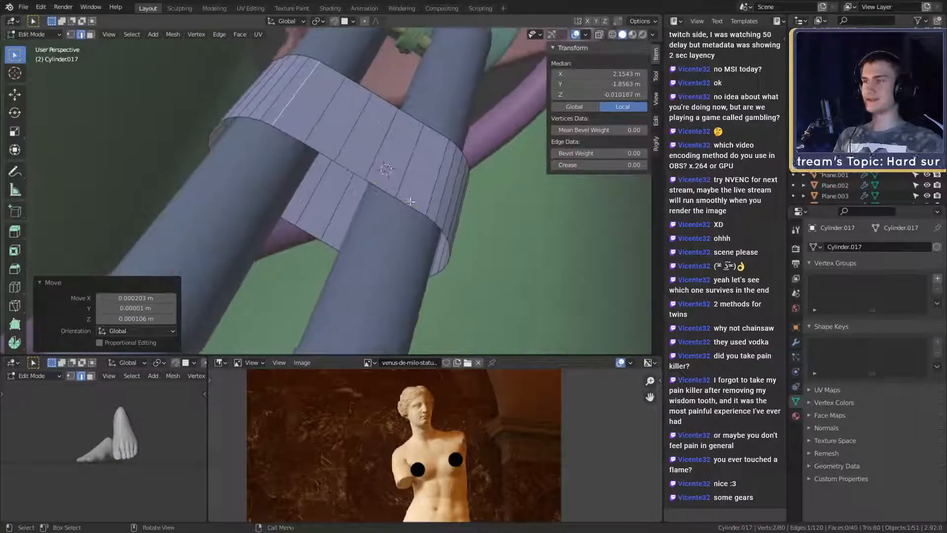
left_click(331, 210)
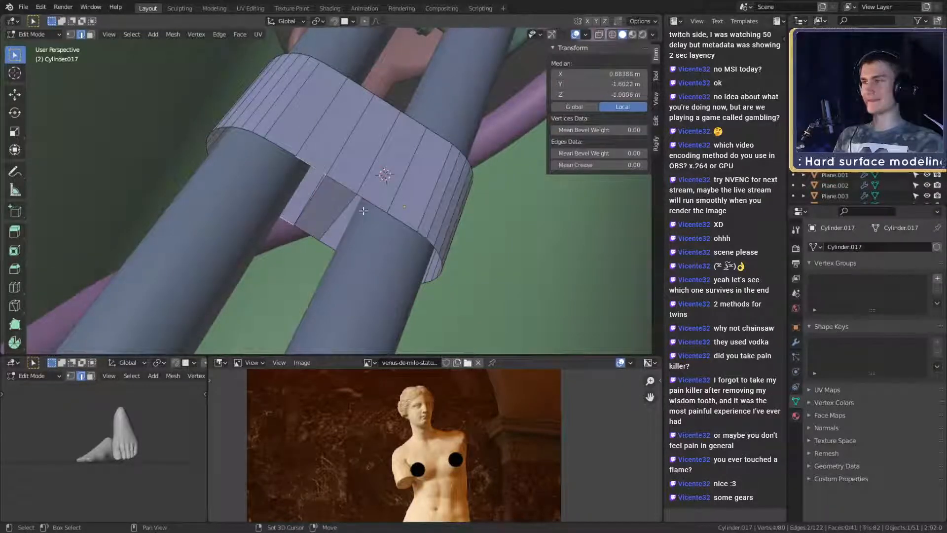
middle_click_drag(363, 211, 385, 194)
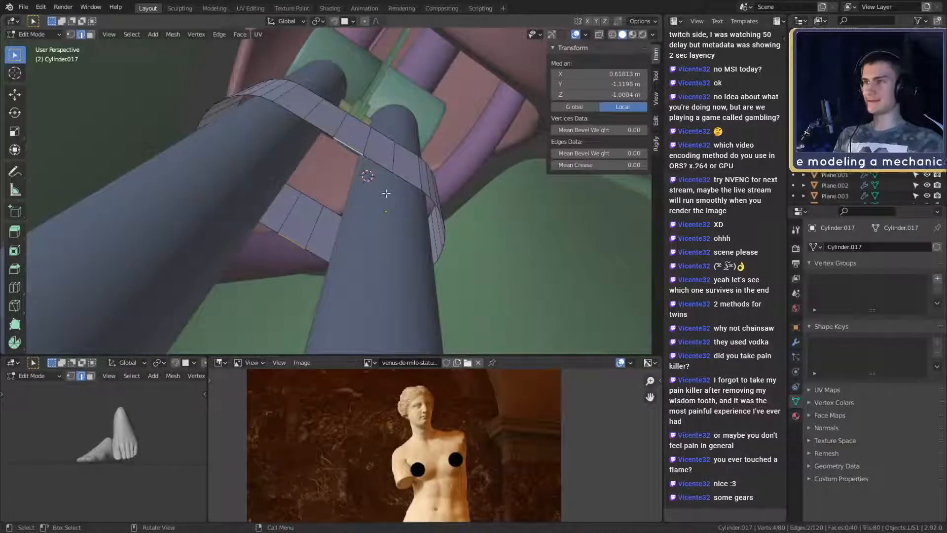
middle_click_drag(386, 193, 437, 226)
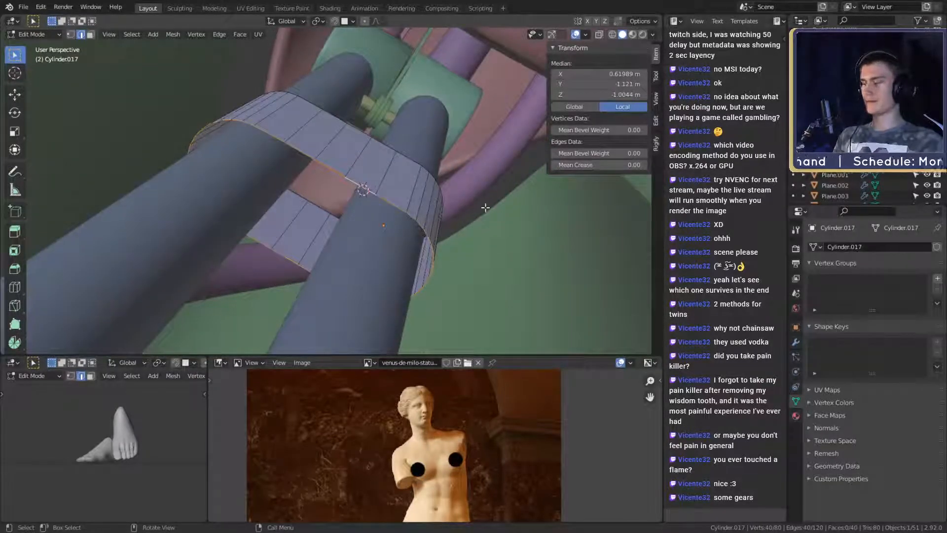
key("f")
key("alt+a")
Step: Inset the new end face of the clamp with a thickness of about 0.13 m
middle_click_drag(313, 204, 365, 211)
left_click(360, 210)
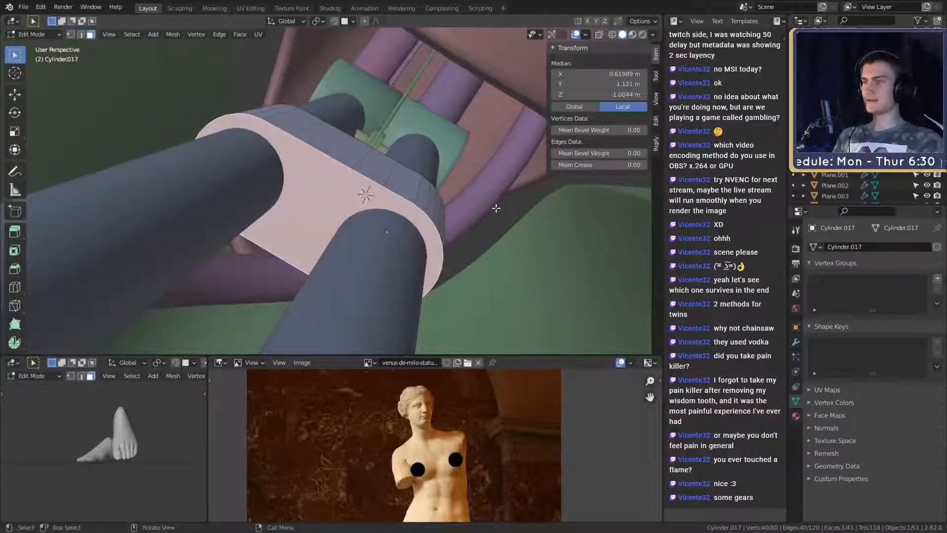
key("i")
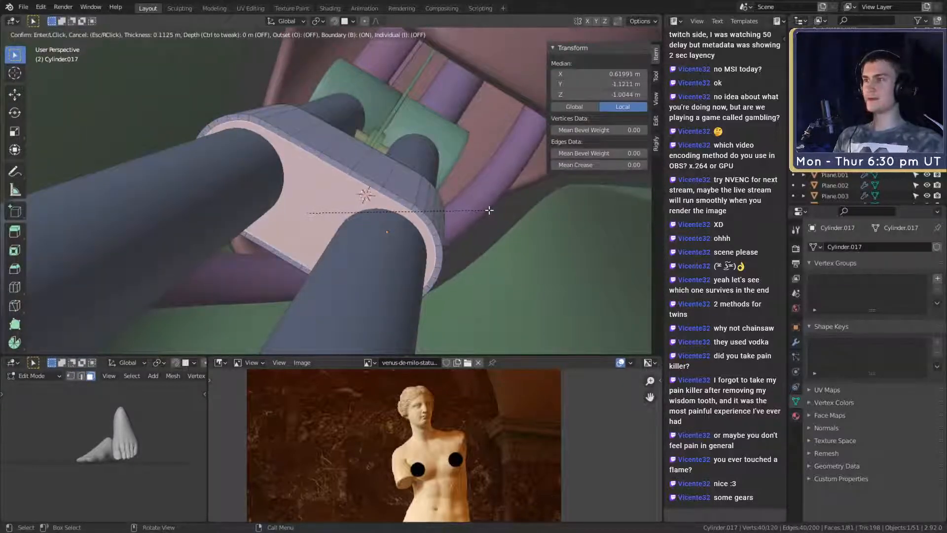
left_click(487, 210)
Step: Move the inset end face about 0.0019 m outward along its local Z axis to form a chamfered rim
middle_click_drag(488, 211, 487, 217)
key("g")
key("z")
key("z")
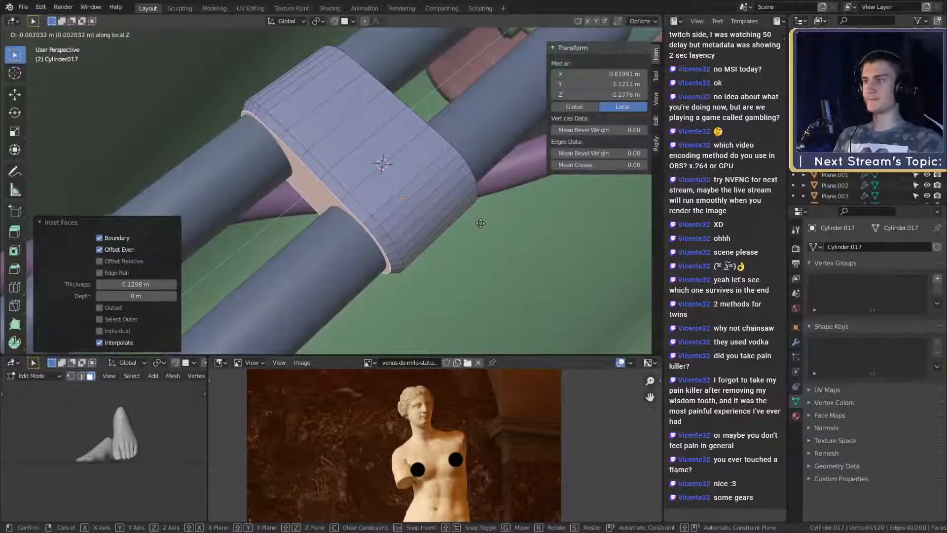
left_click(481, 223)
Step: Delete the inset end face while keeping the chamfered rim around the clamp's opening
middle_click_drag(386, 229, 425, 229)
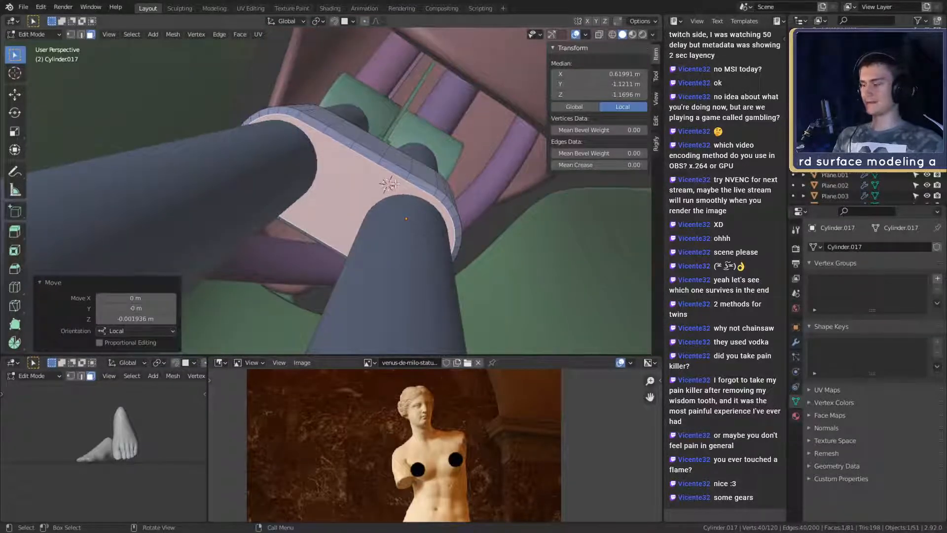
key("x")
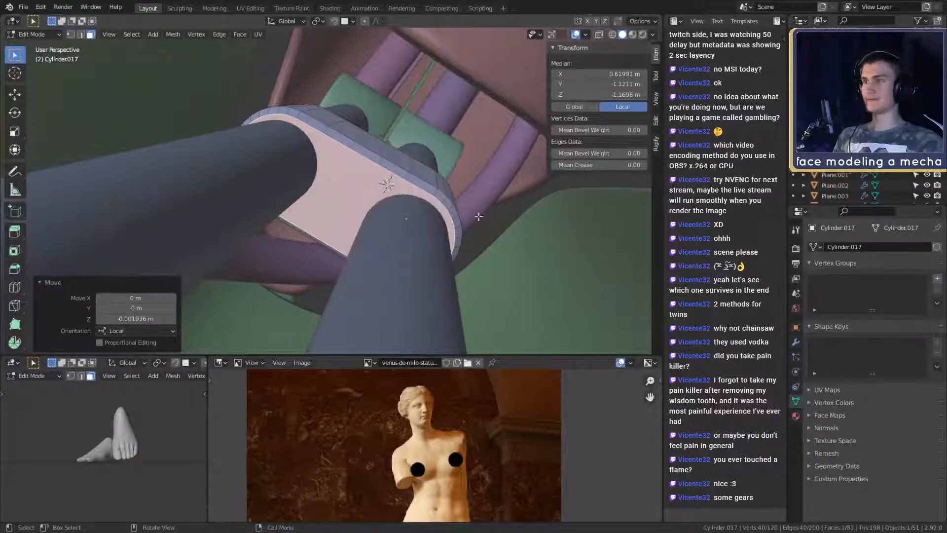
key("x")
key("x")
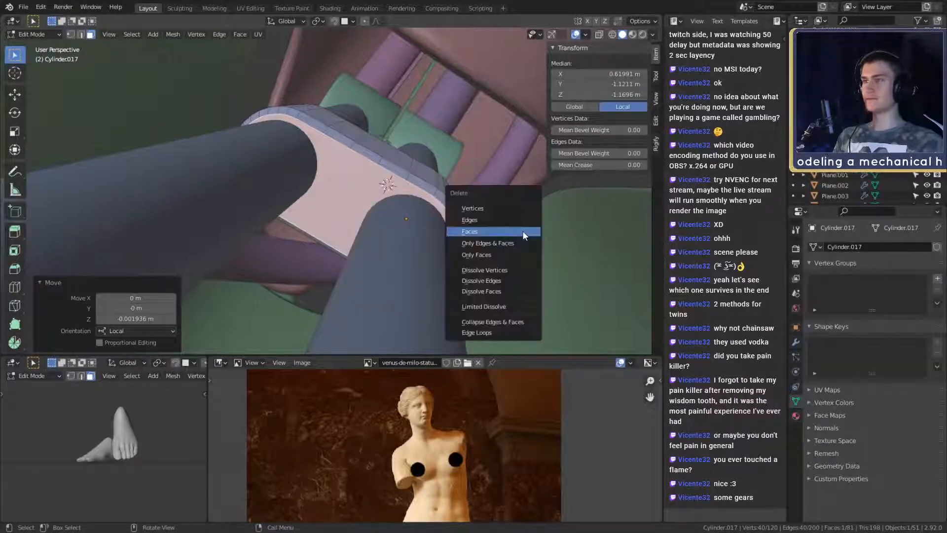
left_click(522, 230)
Step: Select the boundary edge loop of the clamp's end facing away from the joint and close it with Grid Fill
middle_click_drag(522, 230, 413, 238)
key("2")
left_click(340, 176, "alt")
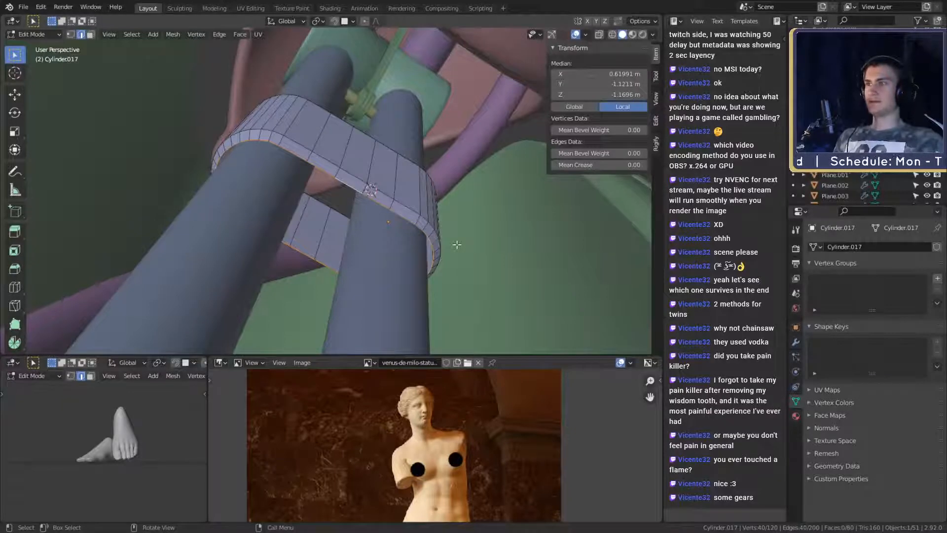
middle_click_drag(458, 239, 450, 237)
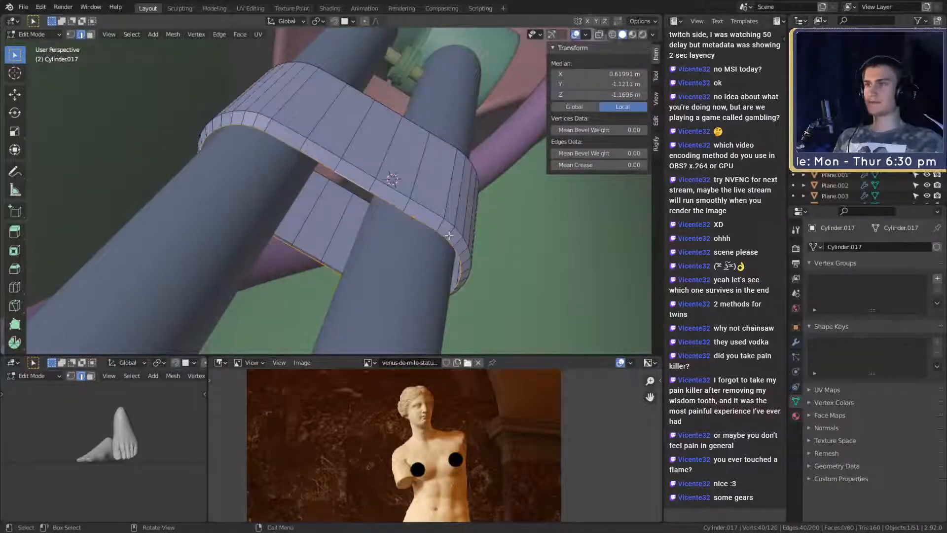
mouse_move(444, 232)
middle_mouse_down()
mouse_move(455, 244)
mouse_move(422, 220)
mouse_move(433, 235)
mouse_move(465, 191)
mouse_move(421, 239)
mouse_move(433, 228)
middle_mouse_up()
key("F3")
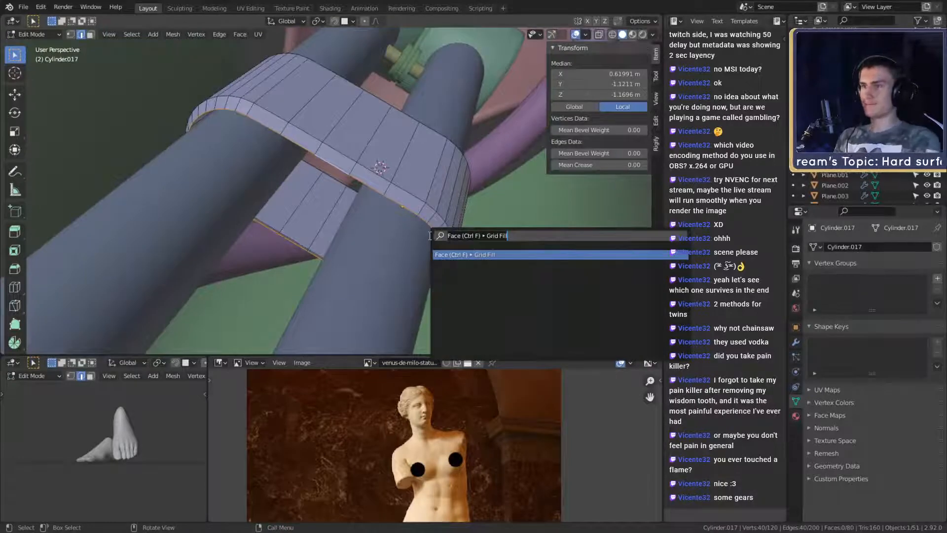
key("Return")
middle_click_drag(492, 261, 464, 261)
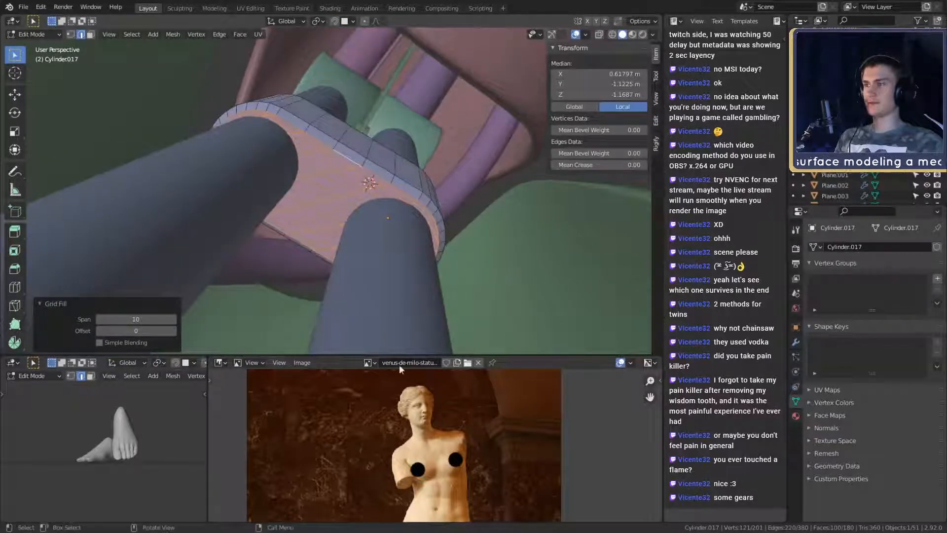
Step: Set the grid fill's span to 9 and its offset to 9 so the grid lines run along the clamp's length
left_click(99, 333)
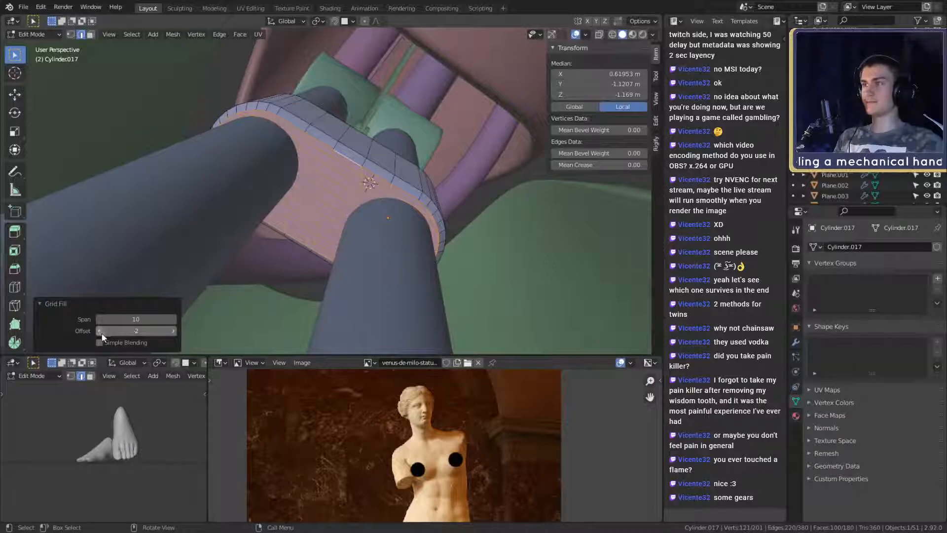
left_click(173, 331)
scroll(354, 294, "down", 3)
middle_click_drag(392, 270, 434, 231)
scroll(381, 272, "up", 3)
key("alt+z")
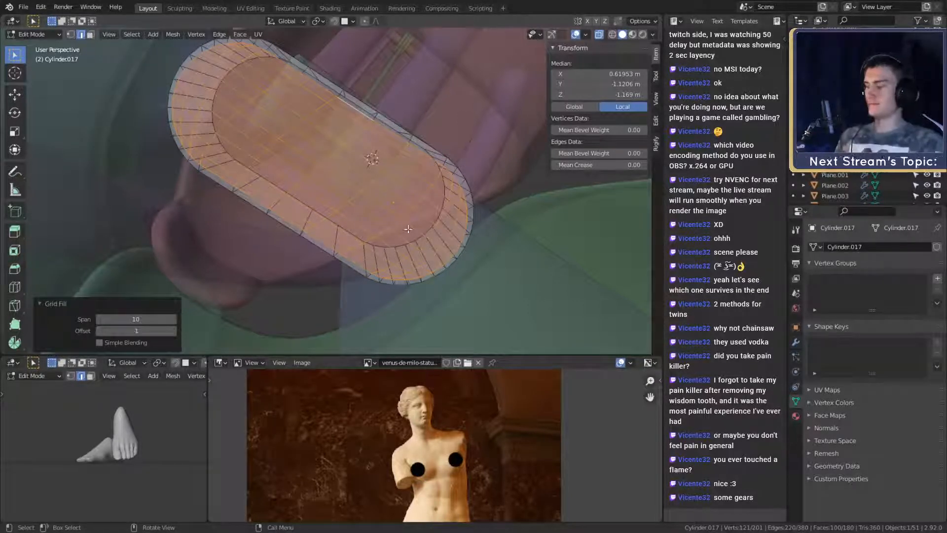
middle_click_drag(406, 229, 423, 254)
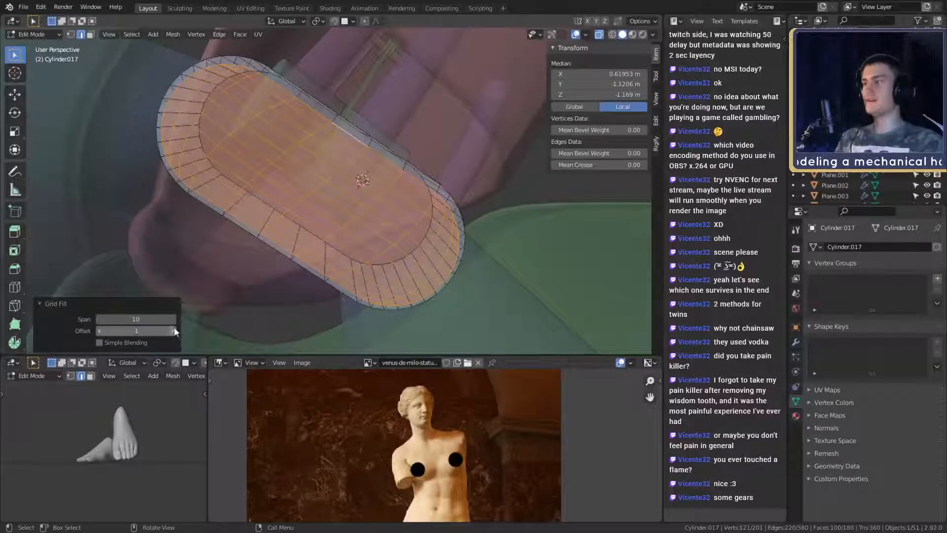
left_click(97, 331)
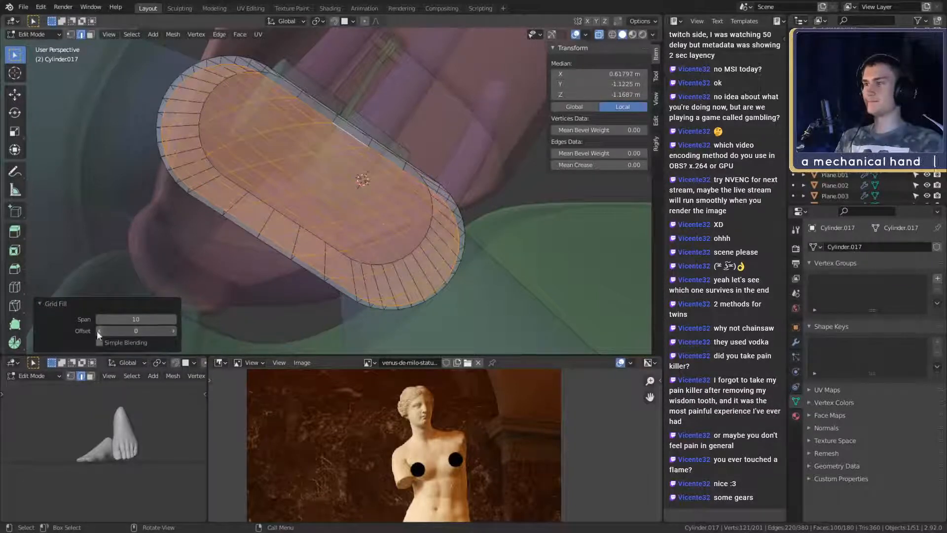
left_click(98, 330)
left_click(175, 330)
left_click(175, 330)
left_click(175, 330)
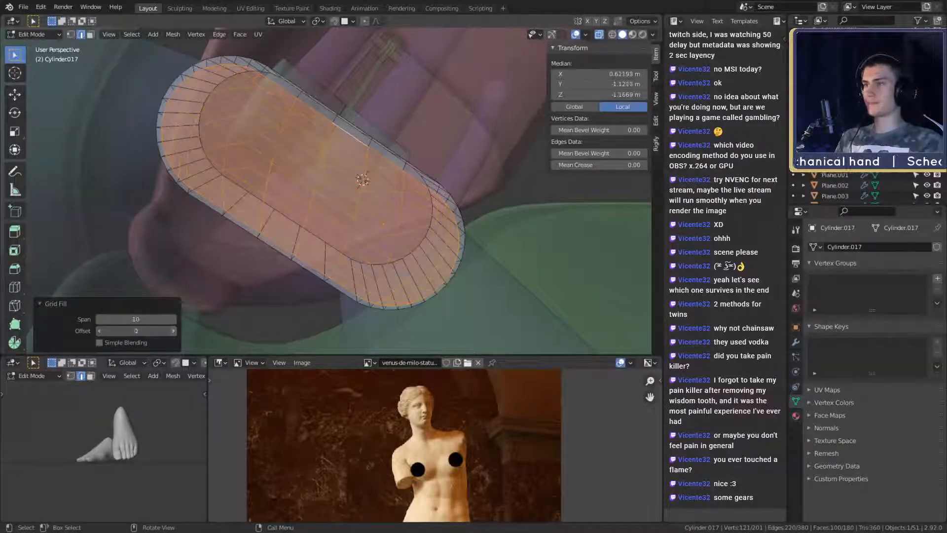
left_click(173, 331)
left_click(173, 331)
left_click(174, 331)
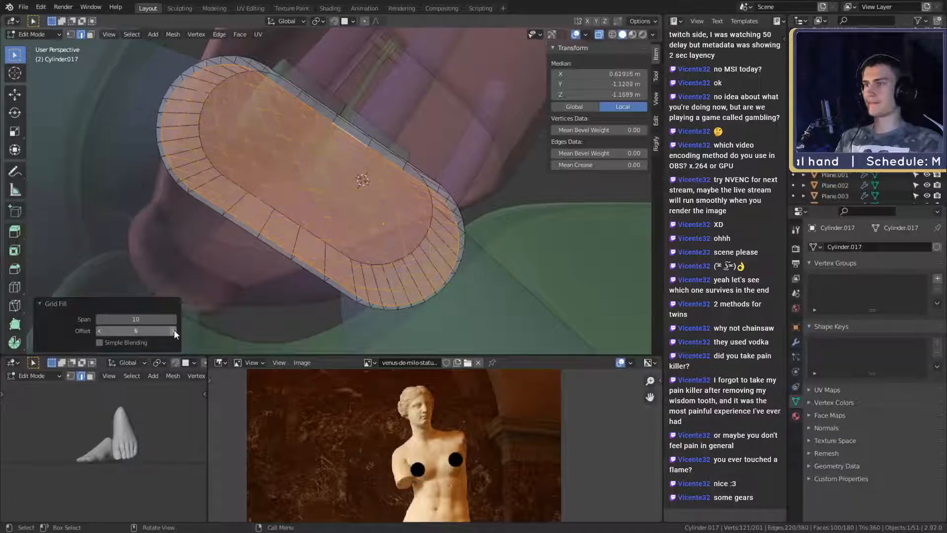
left_click(173, 330)
left_click(173, 331)
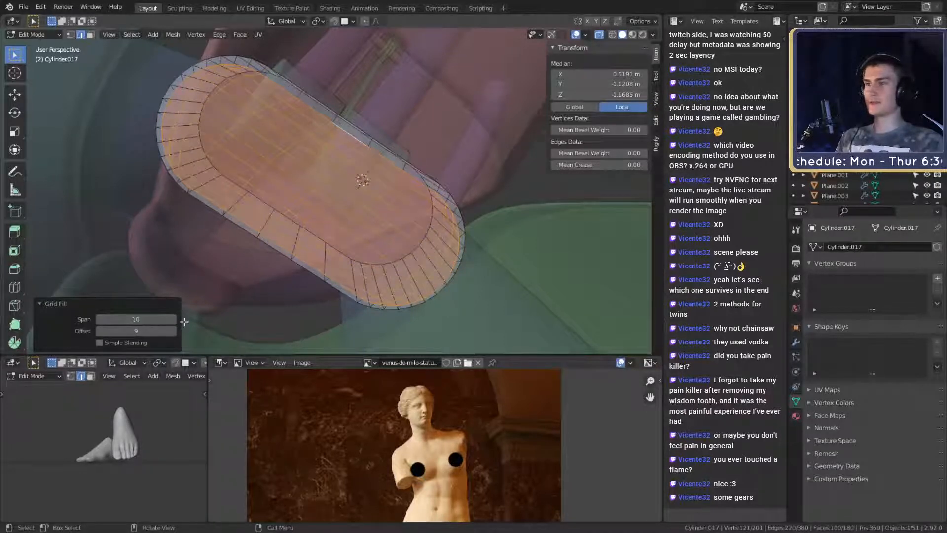
left_click(101, 330)
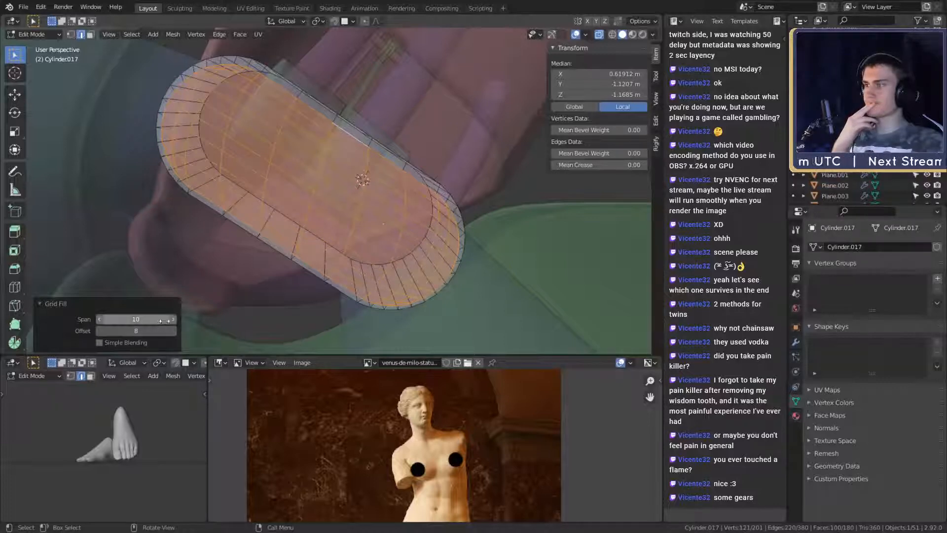
left_click(100, 319)
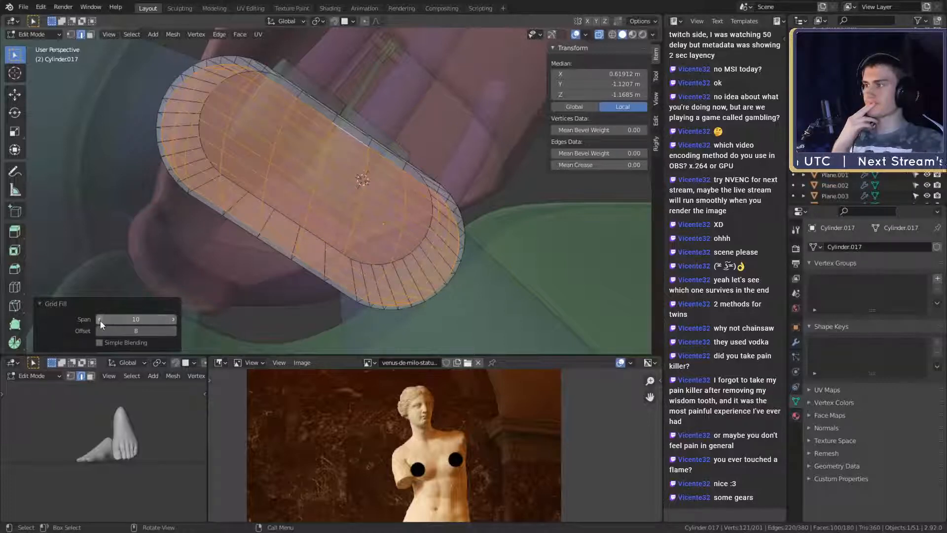
left_click(171, 331)
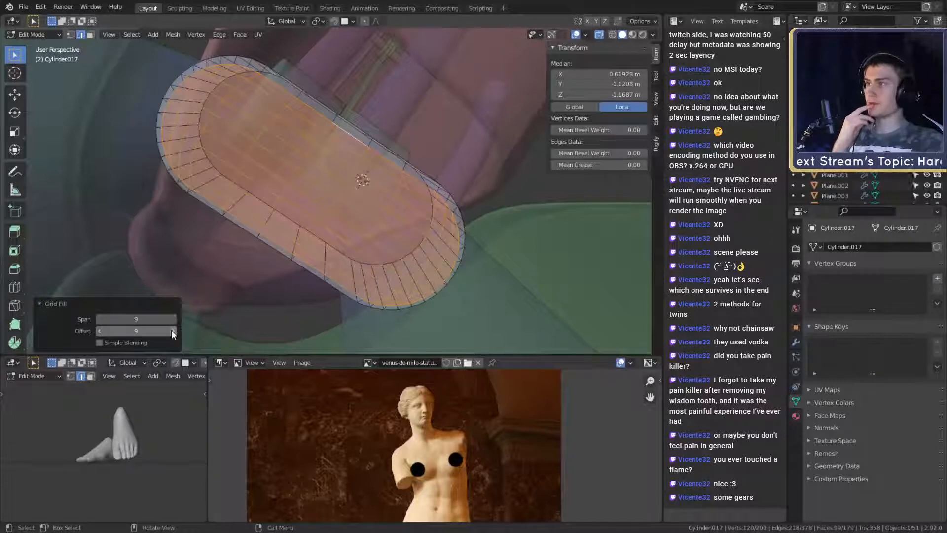
Step: Fill the clamp's open end facing the joint with a single face from its boundary edge loop
middle_click_drag(360, 213, 391, 248)
key("Tab")
key("alt+a")
key("alt+z")
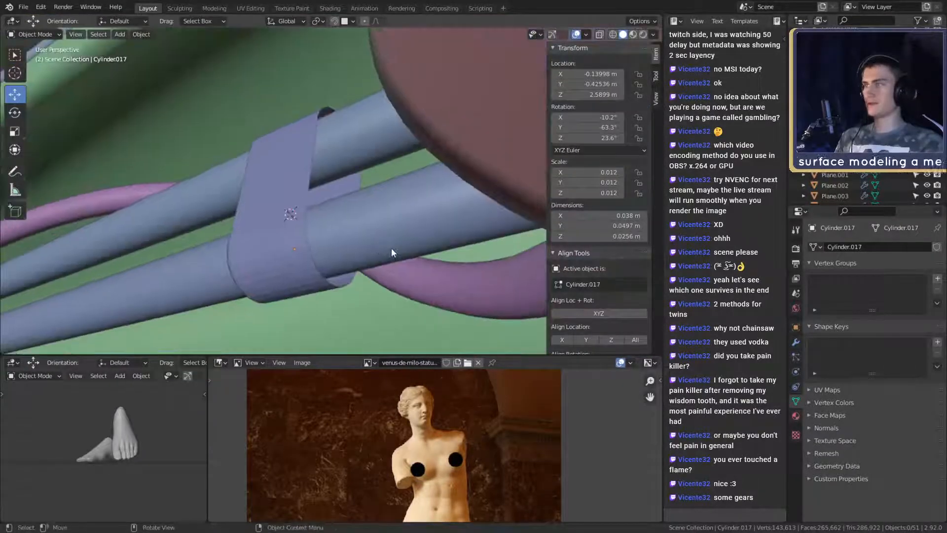
left_click(277, 232)
middle_click_drag(277, 233, 299, 210)
key("Tab")
left_click(282, 208, "alt")
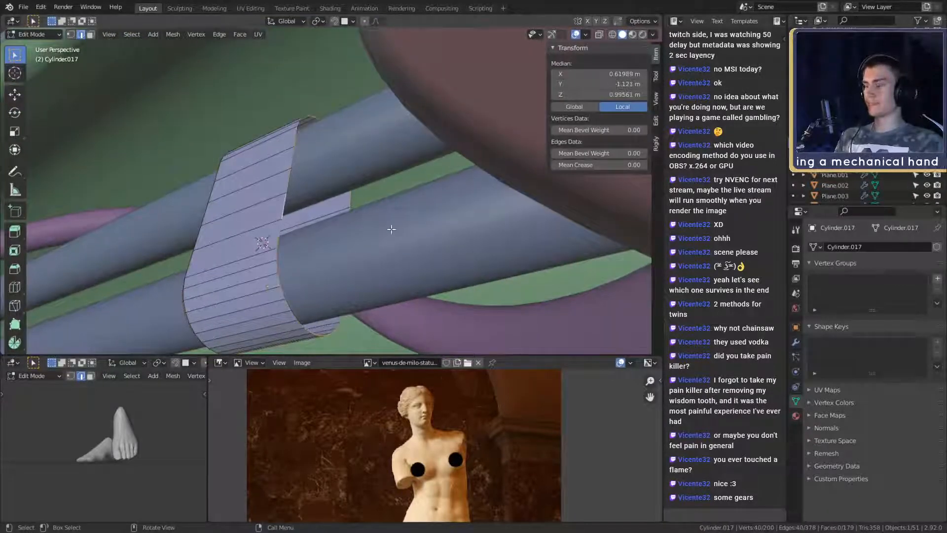
key("f")
Step: Inset the joint-facing end face about 0.11 m and move it about 0.0025 m outward along its local Z axis
key("i")
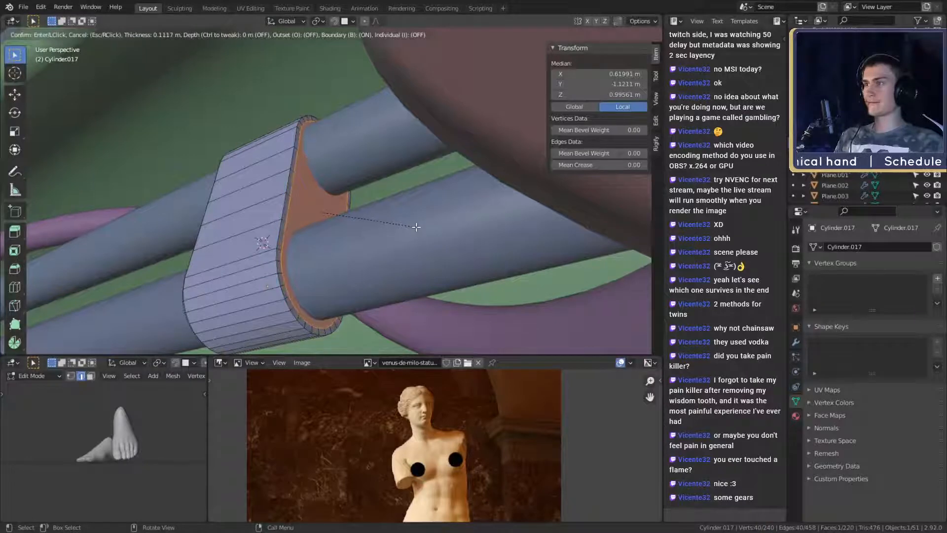
left_click(416, 227)
middle_click_drag(416, 227, 450, 215)
key("g")
key("z")
key("z")
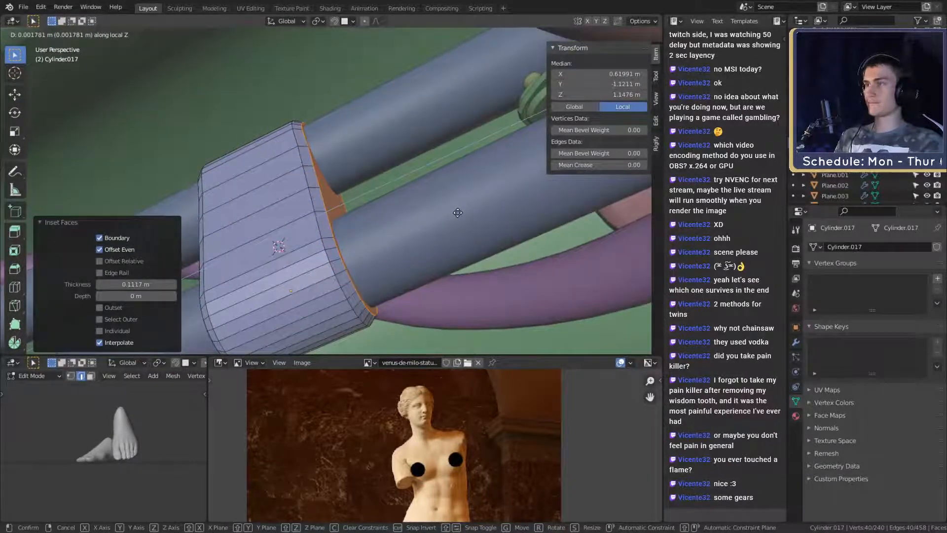
left_click(458, 215)
middle_click_drag(459, 215, 462, 233)
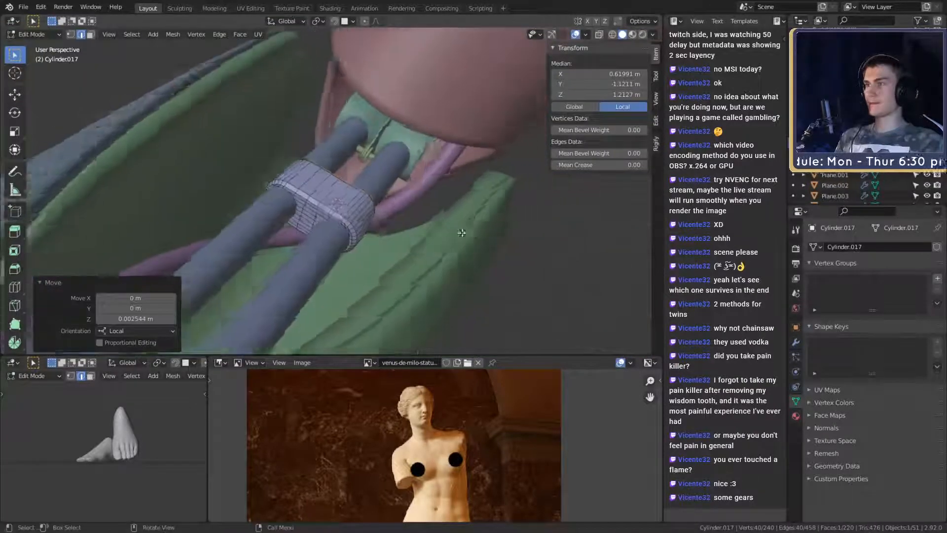
scroll(461, 233, "up", 8)
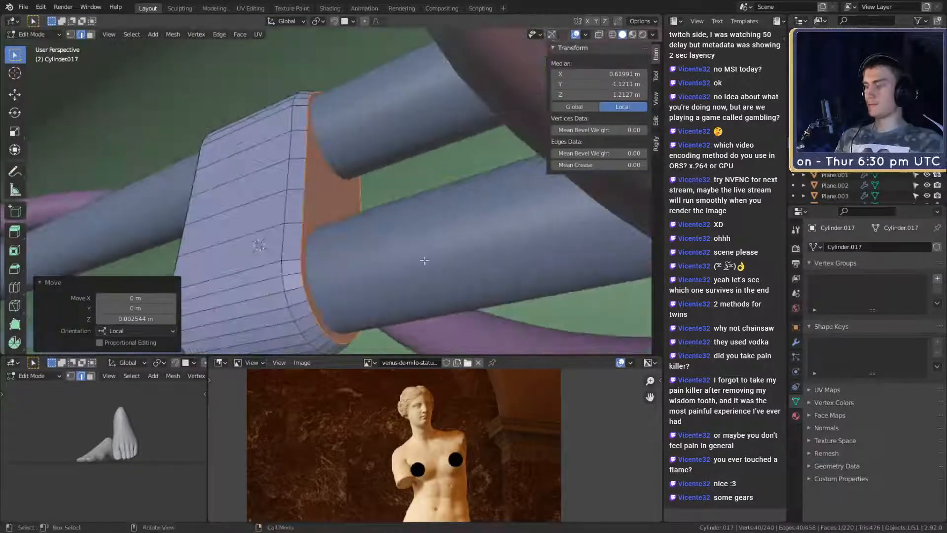
Step: Delete the inset face at the clamp's joint-facing end and close its rim loop with Grid Fill
key("x")
key("x")
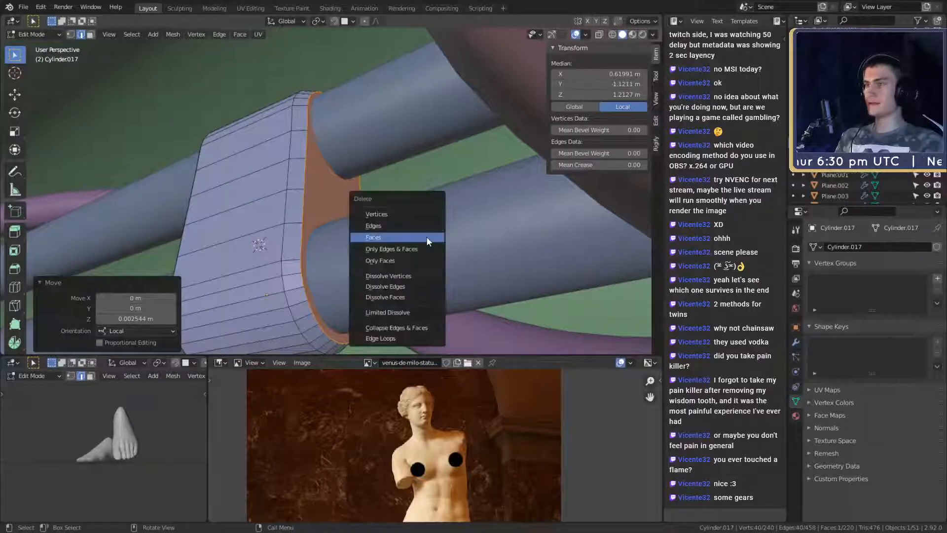
left_click(404, 236)
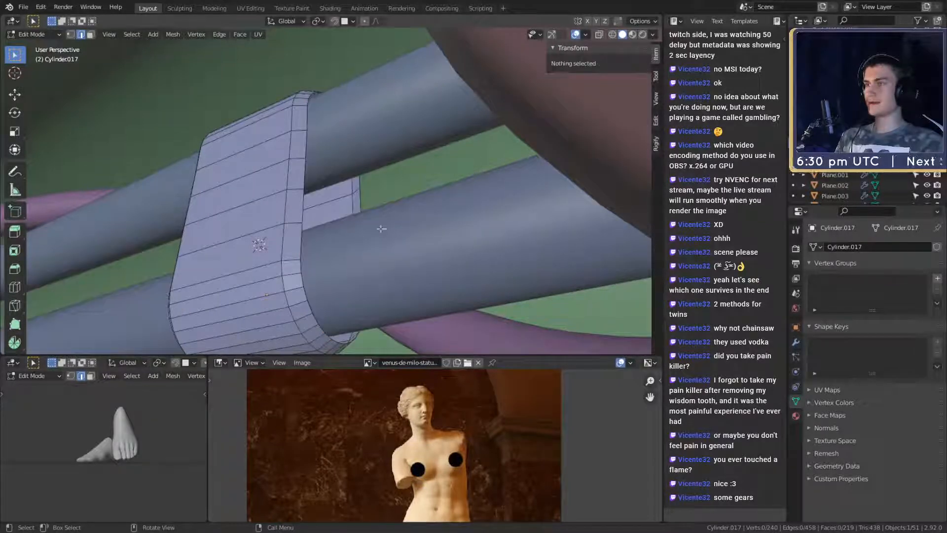
left_click(304, 171, "alt")
key("F3")
left_click(441, 244)
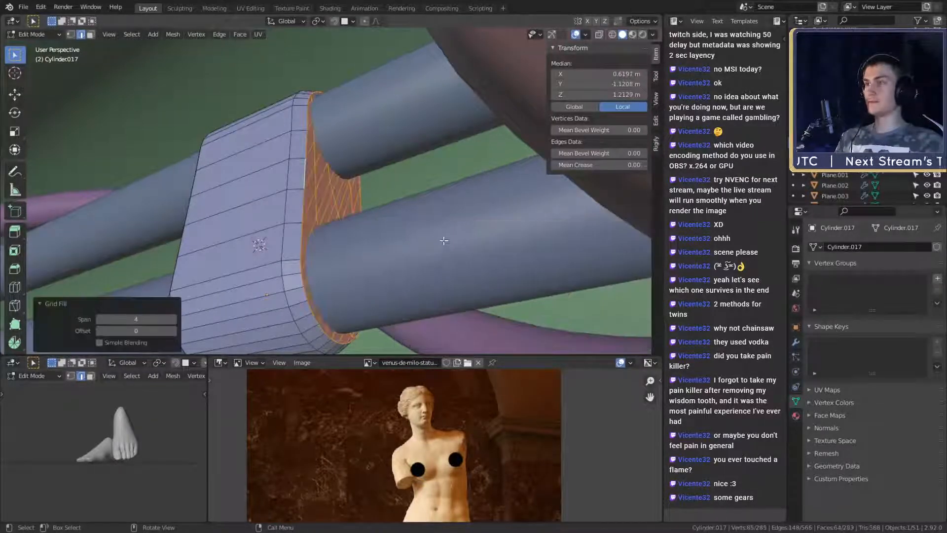
Step: Set the joint-facing end's grid fill span to 9 and offset to 6 so its grid lines align with the clamp's outline
middle_click_drag(441, 245, 385, 218)
scroll(403, 222, "down", 2)
key("alt+z")
scroll(399, 221, "down", 2)
scroll(384, 209, "up", 2)
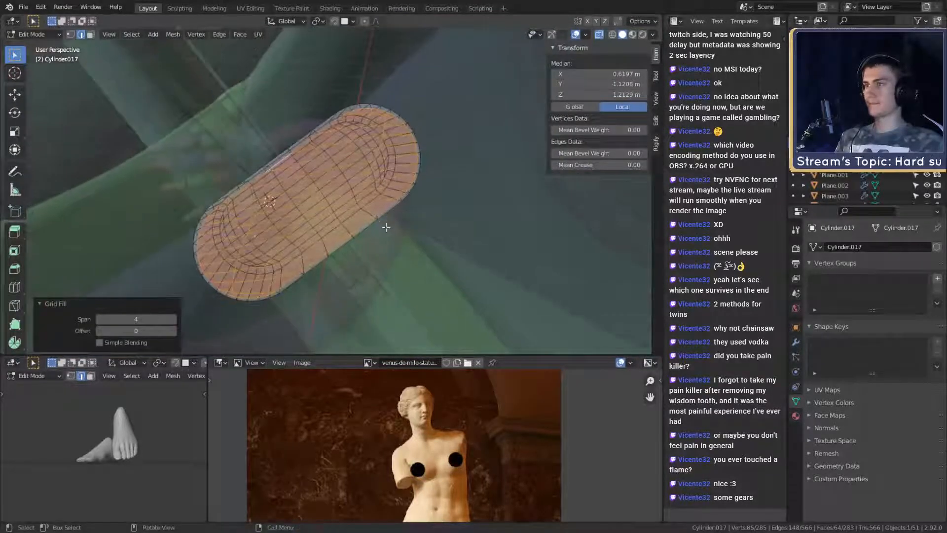
scroll(384, 225, "up", 1)
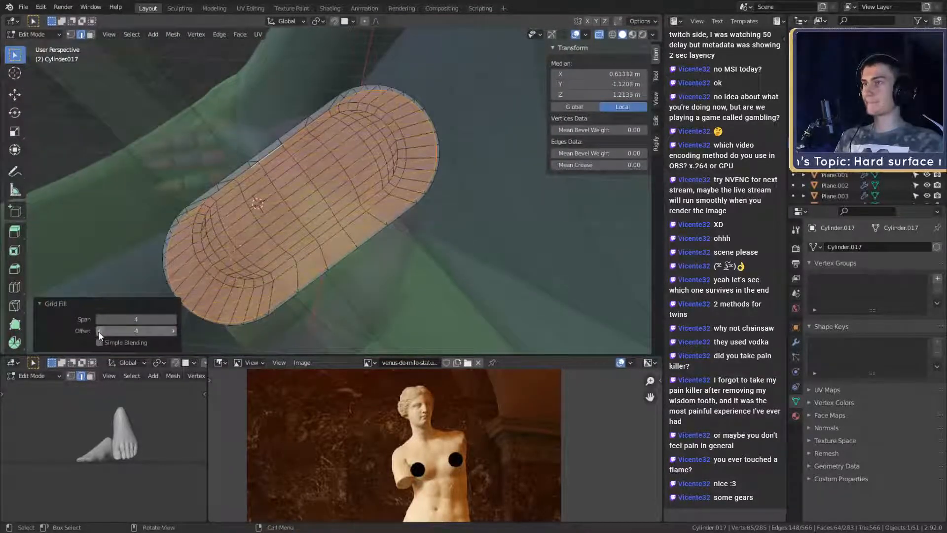
left_click_drag(99, 330, 171, 329)
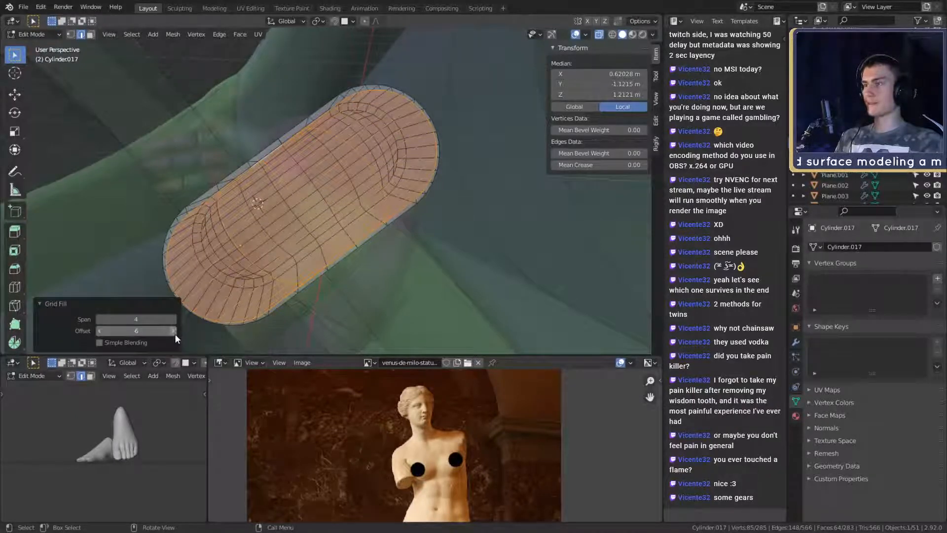
left_click(174, 334)
middle_click_drag(301, 255, 287, 341)
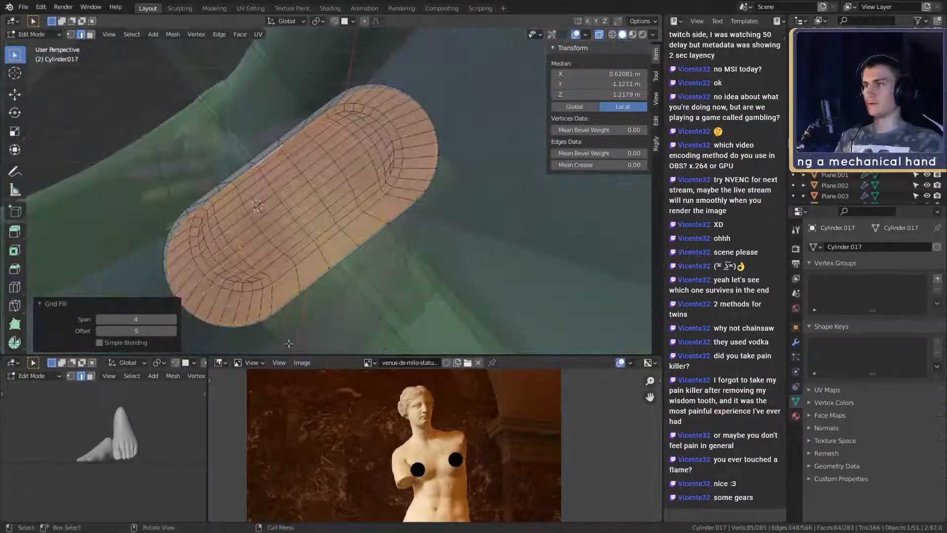
left_click(174, 318)
left_click(175, 318)
left_click(174, 318)
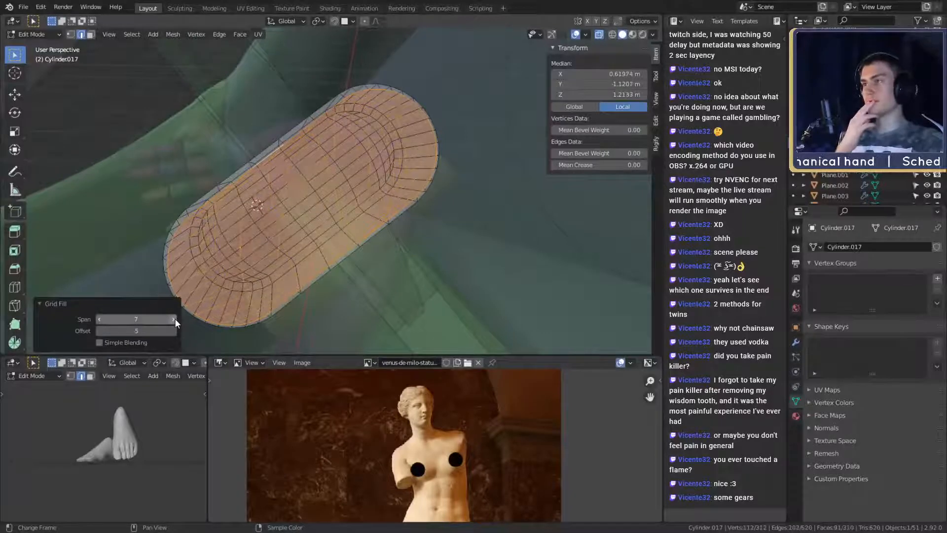
left_click(99, 330)
left_click(98, 331)
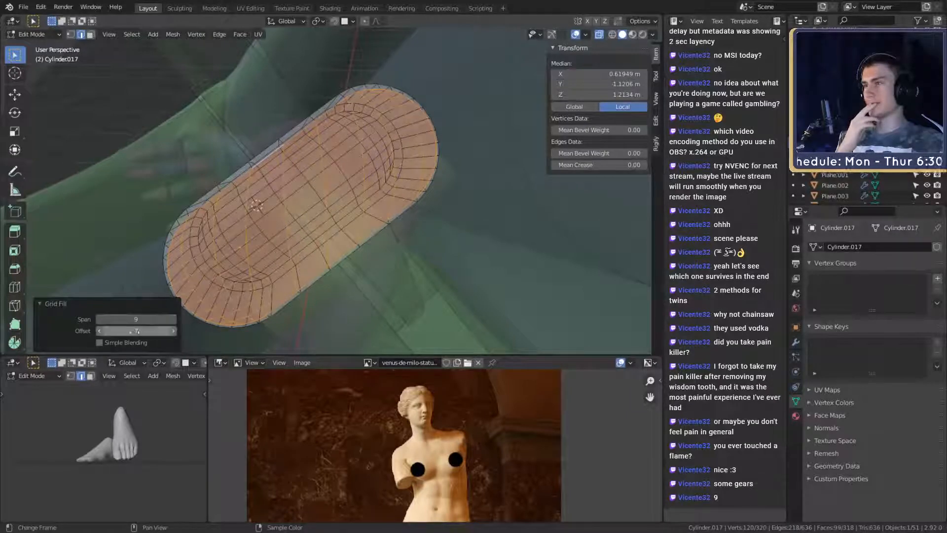
left_click(100, 331)
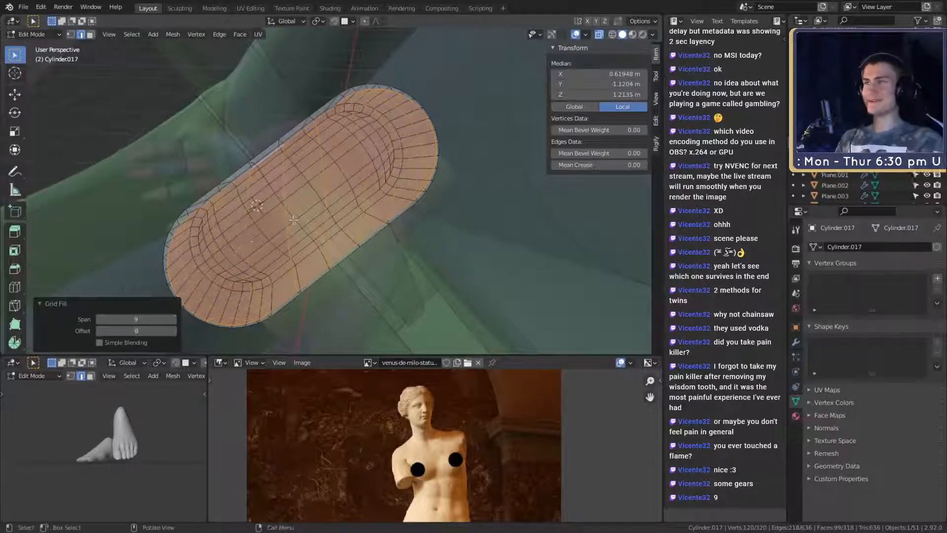
Step: Leave Edit Mode and examine the closed clamp around the two forearm rods from several angles and distances
scroll(344, 225, "down", 2)
scroll(344, 225, "up", 2)
middle_click_drag(344, 225, 473, 260)
scroll(347, 256, "down", 3)
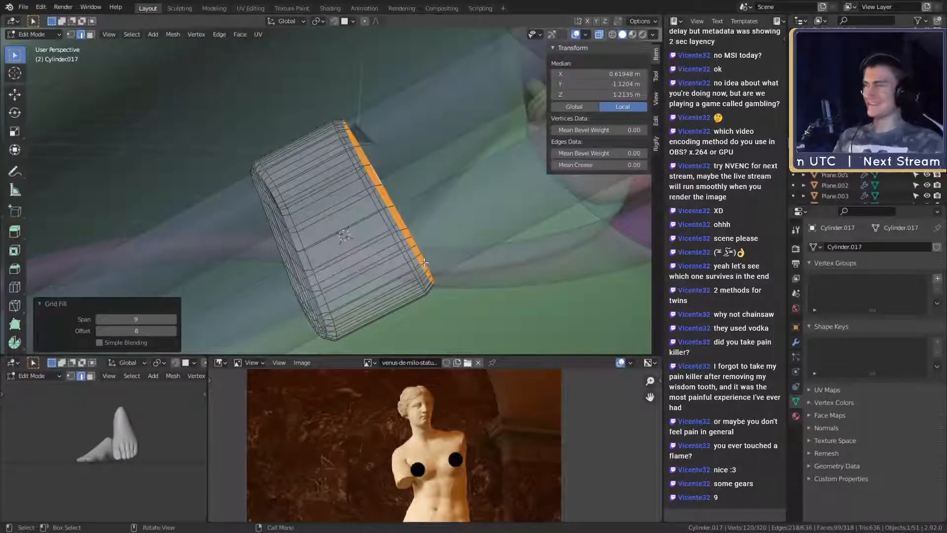
scroll(401, 249, "down", 3)
scroll(335, 261, "up", 4)
middle_click_drag(400, 249, 454, 263)
scroll(429, 230, "down", 3)
scroll(436, 271, "down", 3)
key("Tab")
scroll(401, 264, "down", 3)
scroll(405, 252, "up", 5)
scroll(407, 260, "up", 2)
scroll(386, 257, "down", 3)
scroll(389, 244, "up", 2)
Step: Duplicate the purple cable curve running beside the rods and place the copy away from the original at the elbow opening
left_click(385, 227)
scroll(394, 237, "down", 2)
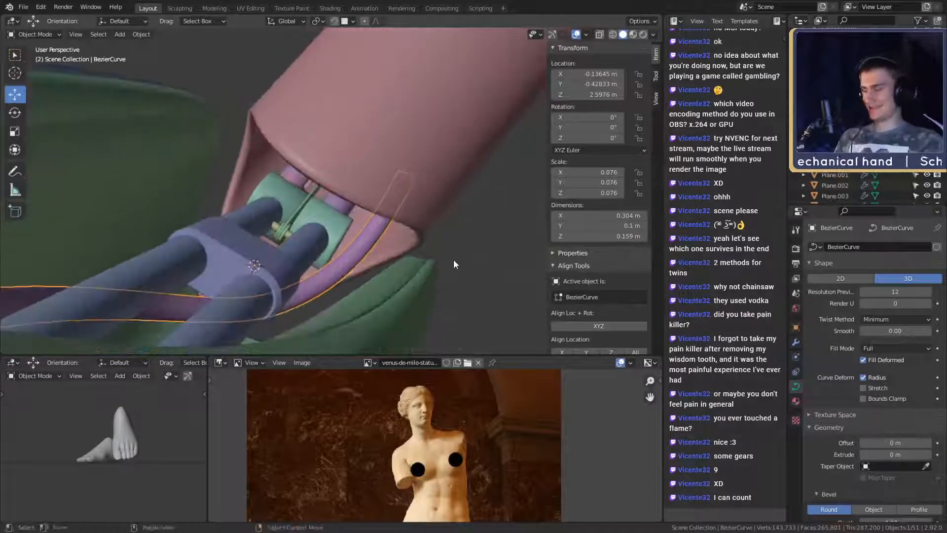
key("shift+d")
left_click(471, 212)
middle_click_drag(470, 212, 403, 267)
Step: Delete the two control points at the forearm end of the duplicated cable curve
key("Tab")
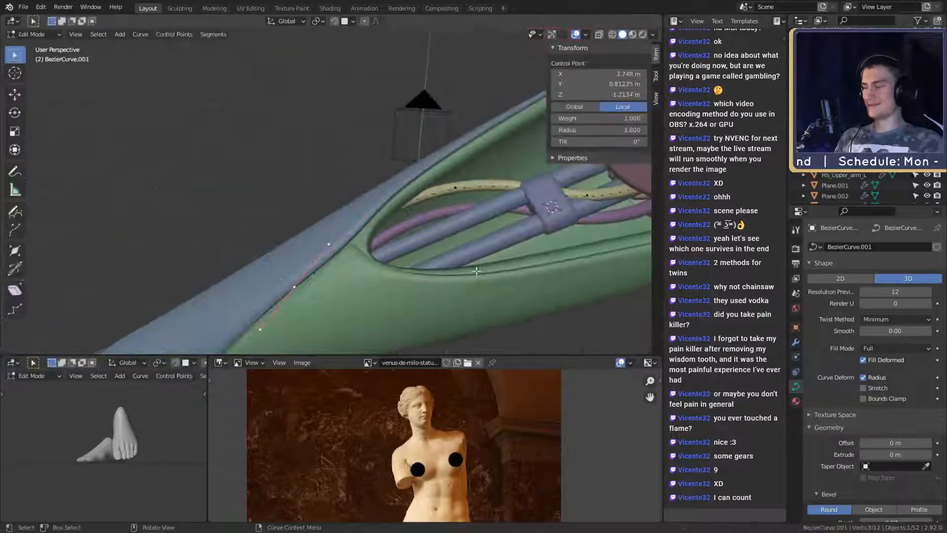
key("alt+z")
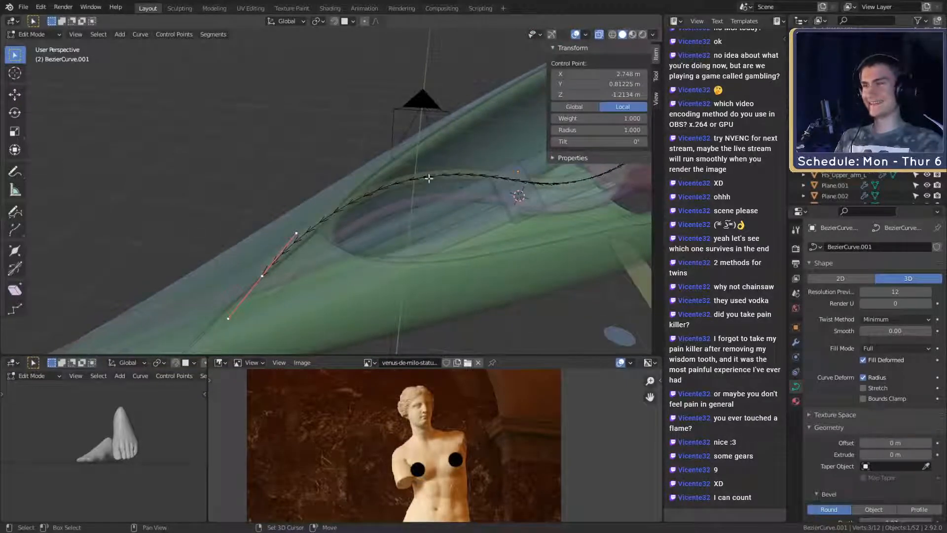
left_click(429, 178, "shift")
key("x")
left_click(456, 211)
Step: Shrink the radius of all control points of the duplicated cable curve to 0.430
scroll(493, 207, "up", 2)
middle_click_drag(493, 208, 325, 232, "shift")
left_click(323, 220)
key("a")
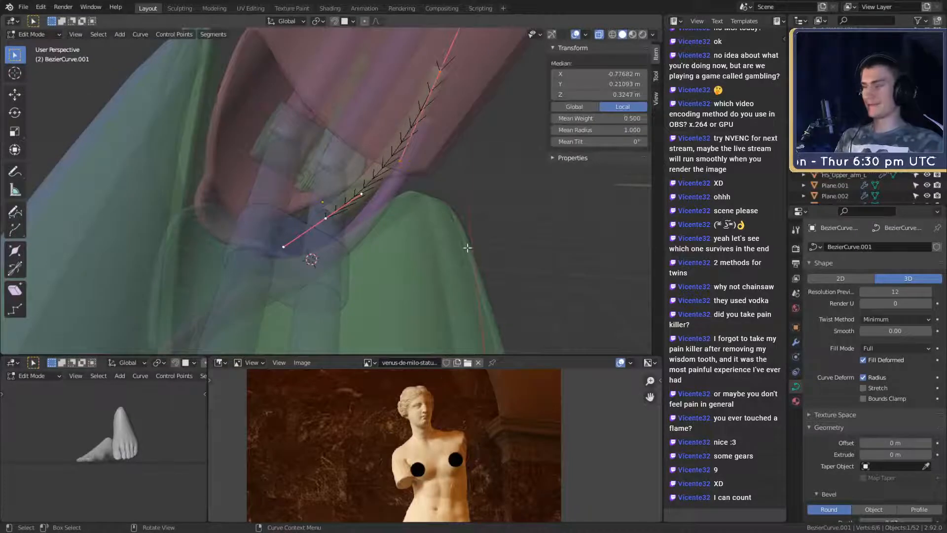
key("alt+s")
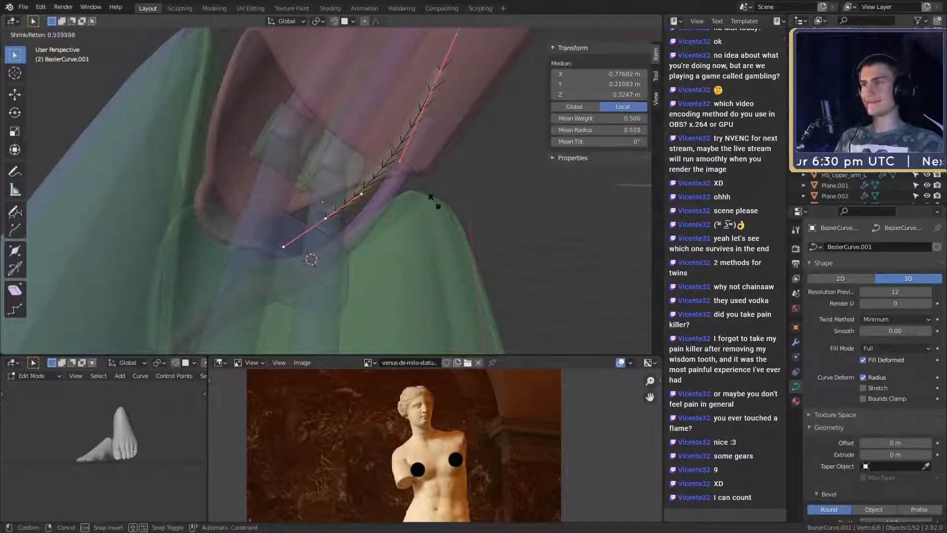
left_click(417, 194)
Step: Reposition the cable's clamp-end control point between the forearm rods and rotate its handles to steer the cable into the clamp
middle_click_drag(444, 226, 403, 267)
left_click(301, 226)
middle_click_drag(344, 237, 402, 260)
key("g")
left_click(405, 260)
key("r")
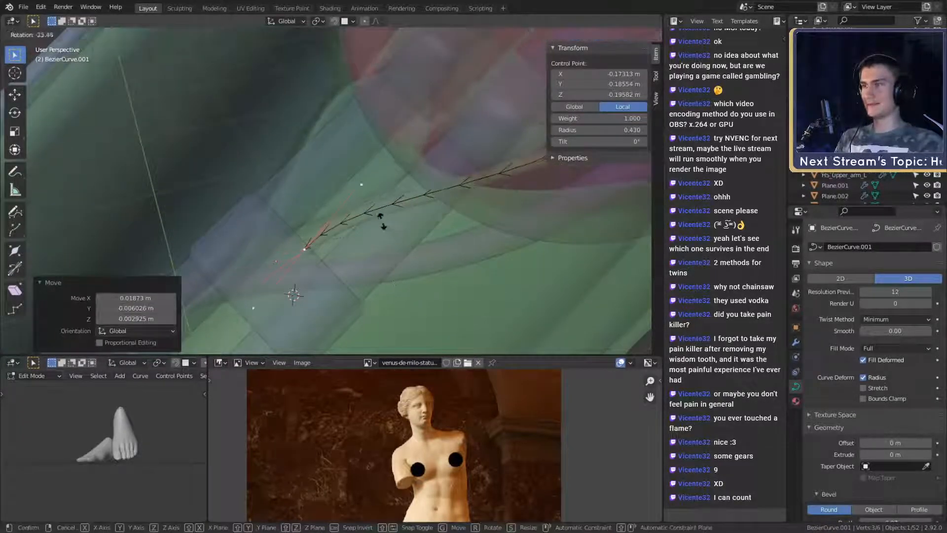
left_click(387, 222)
middle_click_drag(388, 222, 425, 227)
key("r")
left_click(486, 159)
Step: Rotate the handles of the cable's upper-arm control point from two angles to run the cable straight between the rods
middle_click_drag(487, 158, 337, 265)
left_click(453, 74)
middle_click_drag(457, 82, 482, 155)
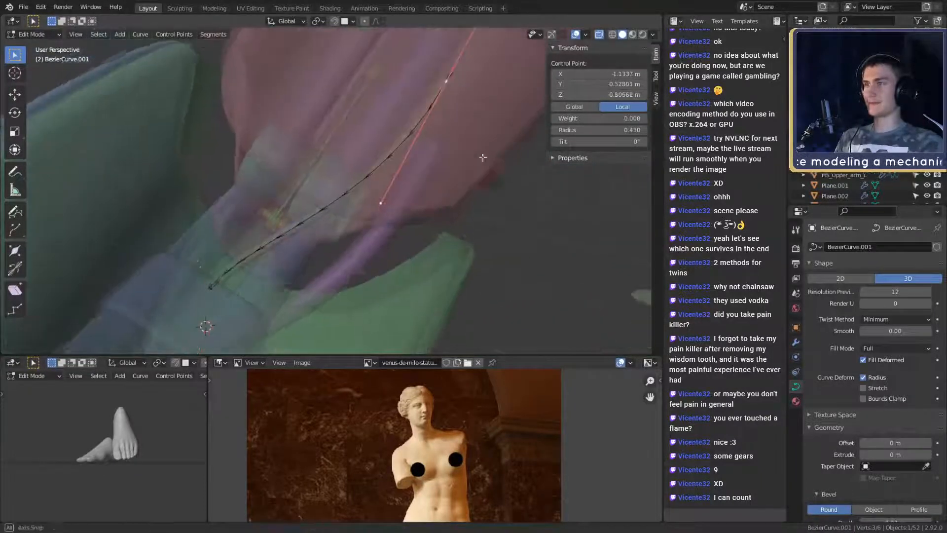
key("r")
left_click(465, 207)
middle_click_drag(470, 206, 382, 234)
key("r")
left_click(380, 167)
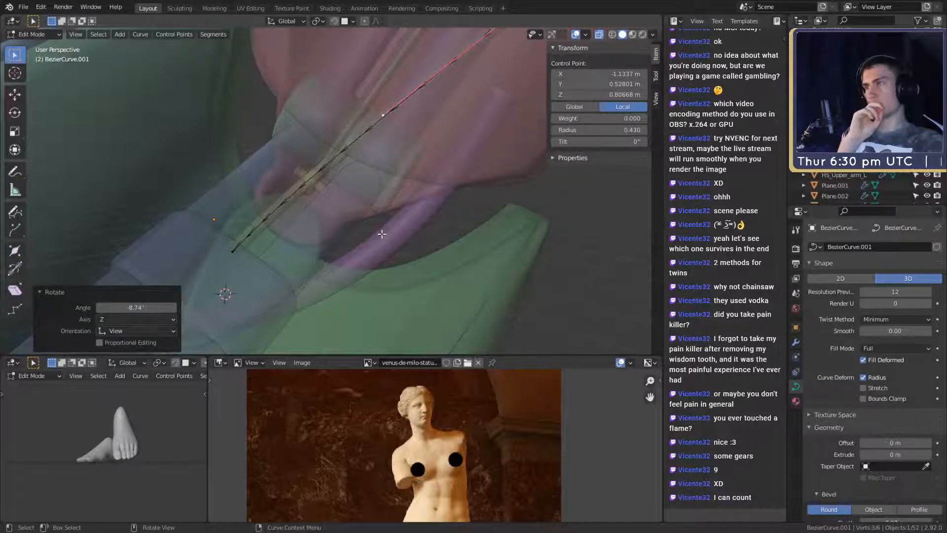
Step: Leave Edit Mode, turn off X-ray, deselect the cable and examine it inside the elbow opening
middle_click_drag(382, 234, 345, 264)
key("Tab")
key("alt+z")
scroll(366, 270, "up", 2)
left_click(293, 248)
middle_click_drag(294, 248, 335, 255)
scroll(317, 259, "down", 1)
scroll(335, 256, "up", 2)
key("shift+a")
mouse_move(334, 266)
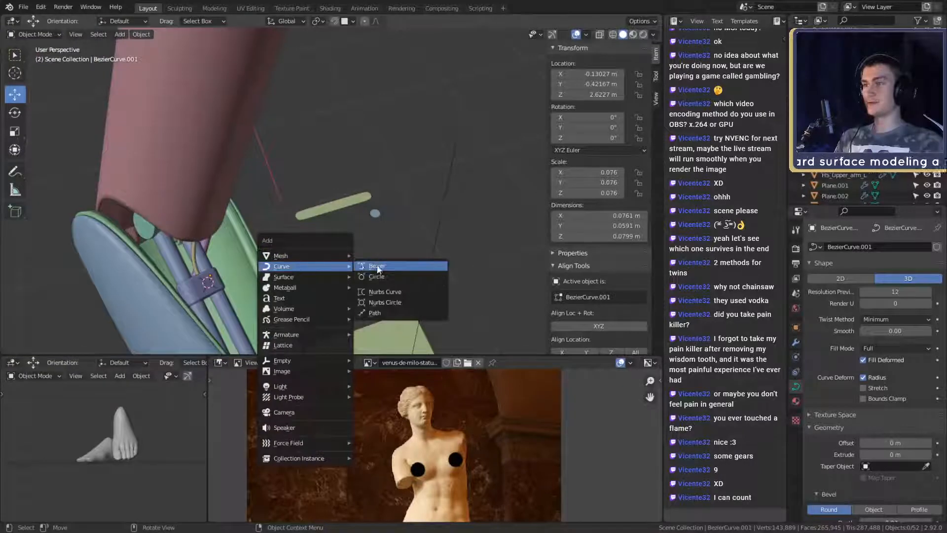
left_click(385, 292)
key("Delete")
Step: Add a Bezier circle and move it about 0.28 m along Y, clear of the arm
key("shift+a")
mouse_move(350, 279)
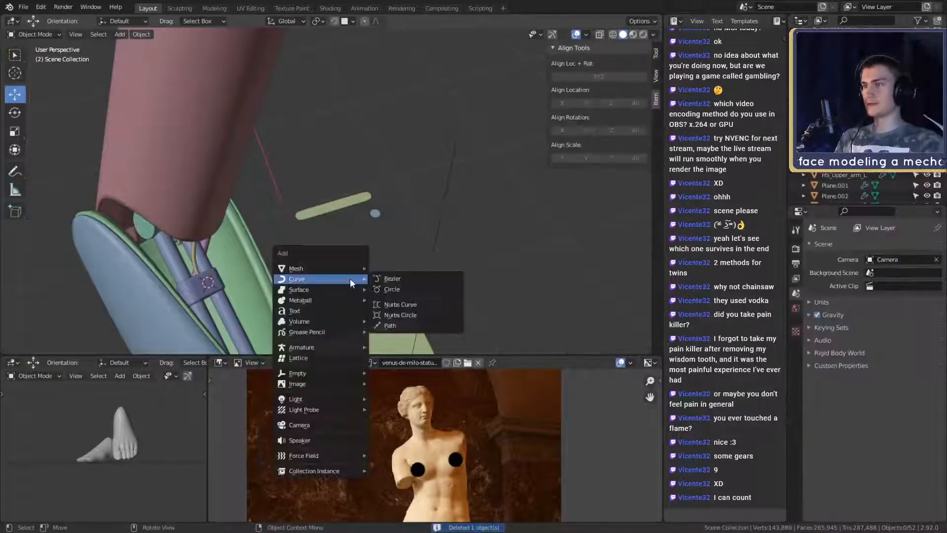
left_click(389, 289)
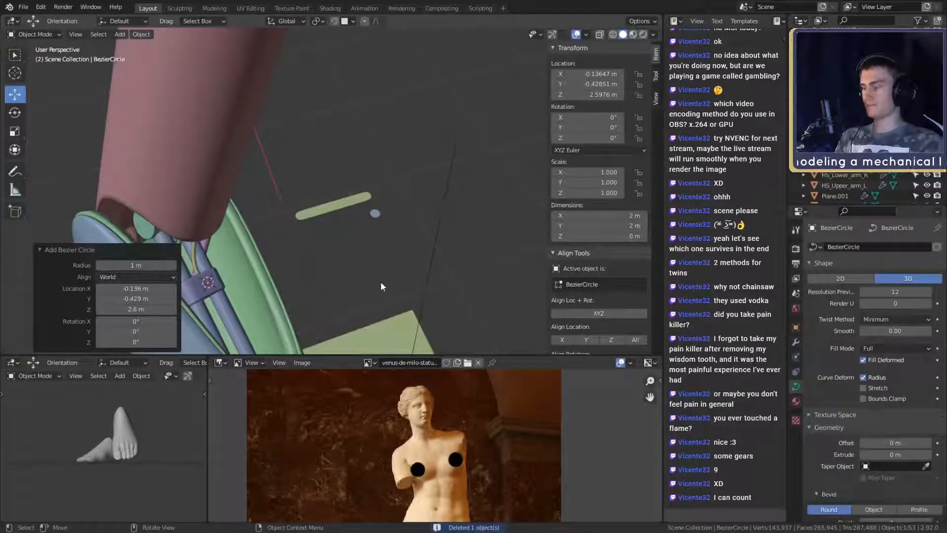
key("g")
key("y")
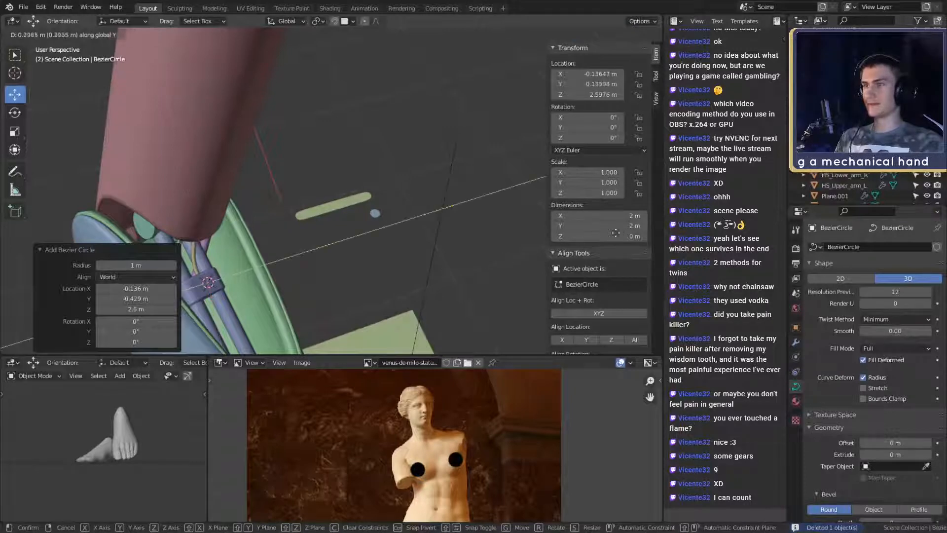
left_click(615, 233)
Step: Scale the Bezier circle uniformly to 0.055
scroll(473, 255, "up", 4)
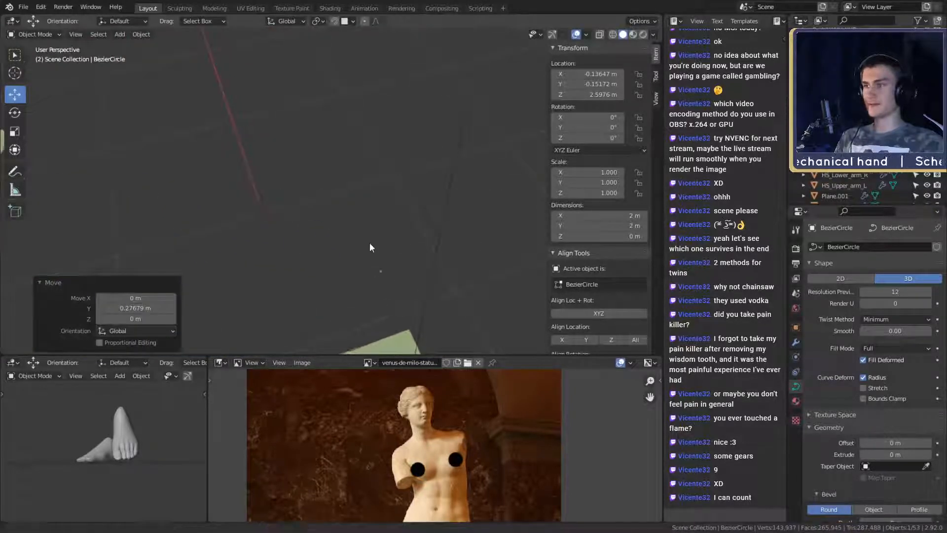
scroll(362, 221, "down", 8)
key("s")
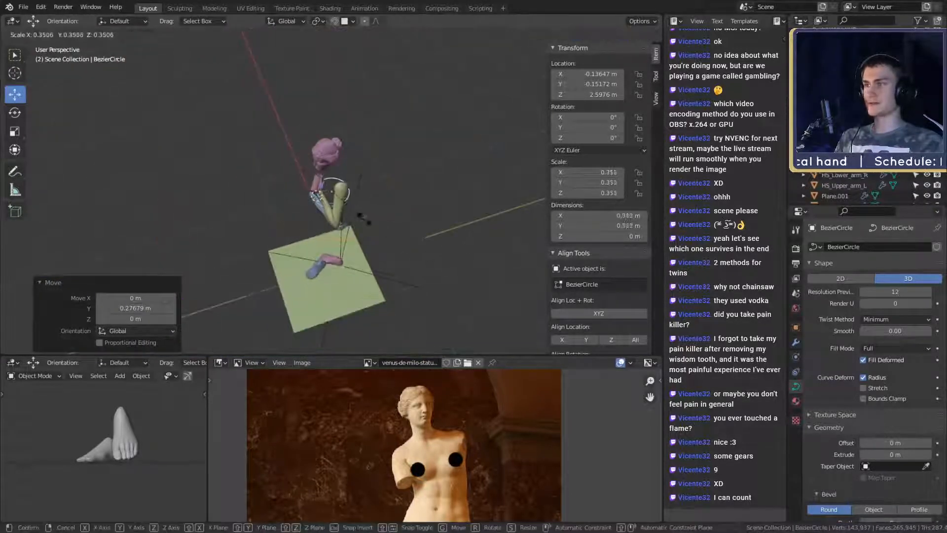
left_click(332, 197)
scroll(366, 265, "up", 8)
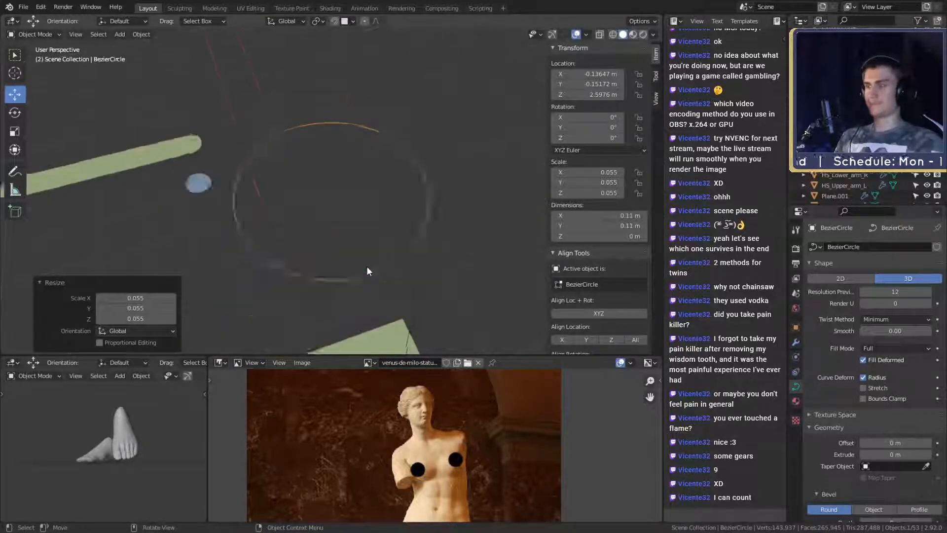
Step: In Edit Mode, move the circle's points about 0.055 m along Y so its edge meets the object's origin
key("Tab")
middle_click_drag(395, 186, 406, 233)
scroll(384, 221, "down", 4)
scroll(384, 227, "up", 2)
key("g")
key("y")
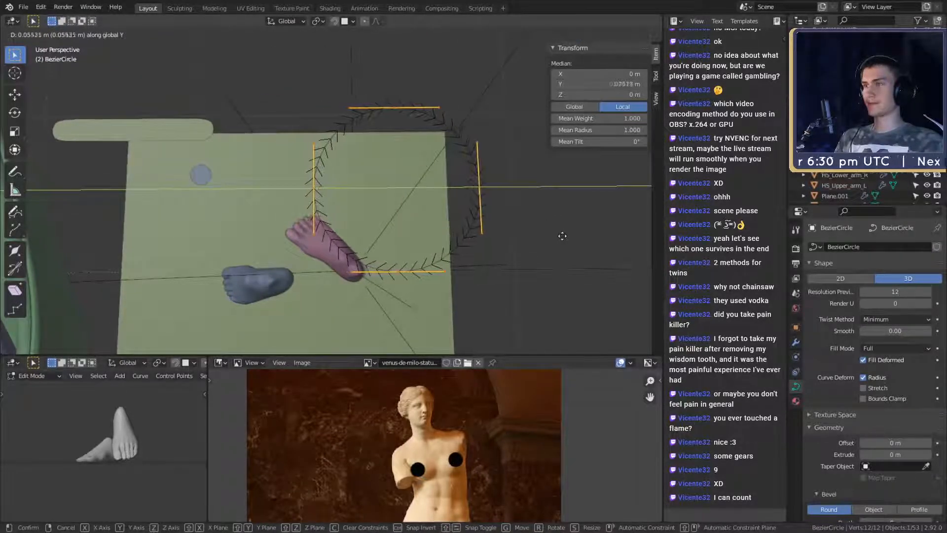
left_click(583, 245)
Step: Duplicate the circle within the curve and offset the copy about -0.11 m along Y so both circles touch
key("shift+d")
key("y")
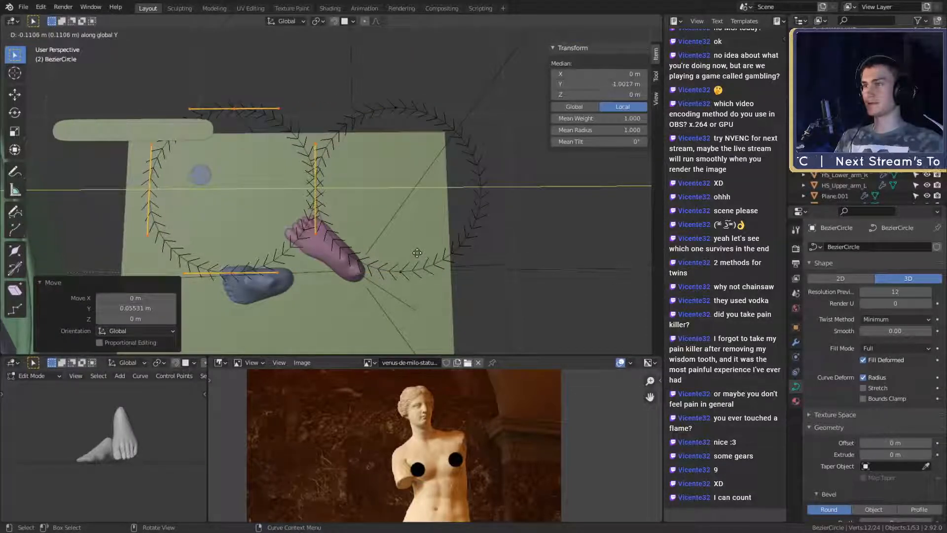
left_click(417, 253)
middle_click_drag(417, 253, 416, 211)
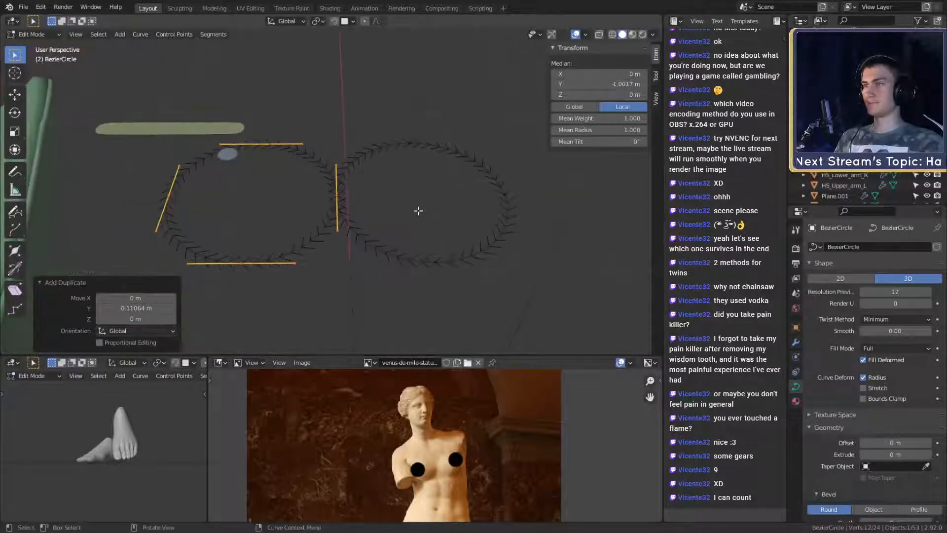
Step: Scale both circles together along Y to about 0.67 and return to Object Mode
key("a")
key("s")
key("y")
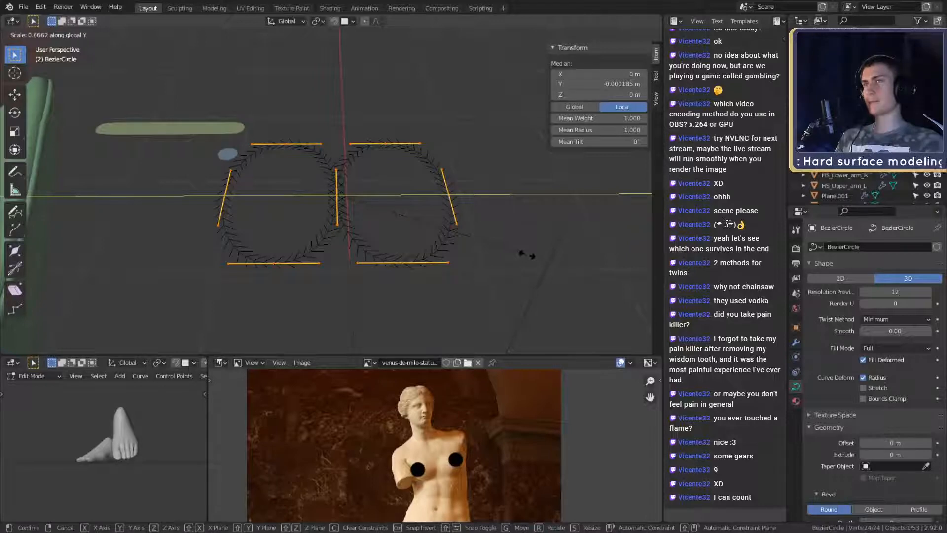
left_click(527, 255)
key("Tab")
middle_click_drag(400, 259, 354, 241)
scroll(354, 242, "down", 3)
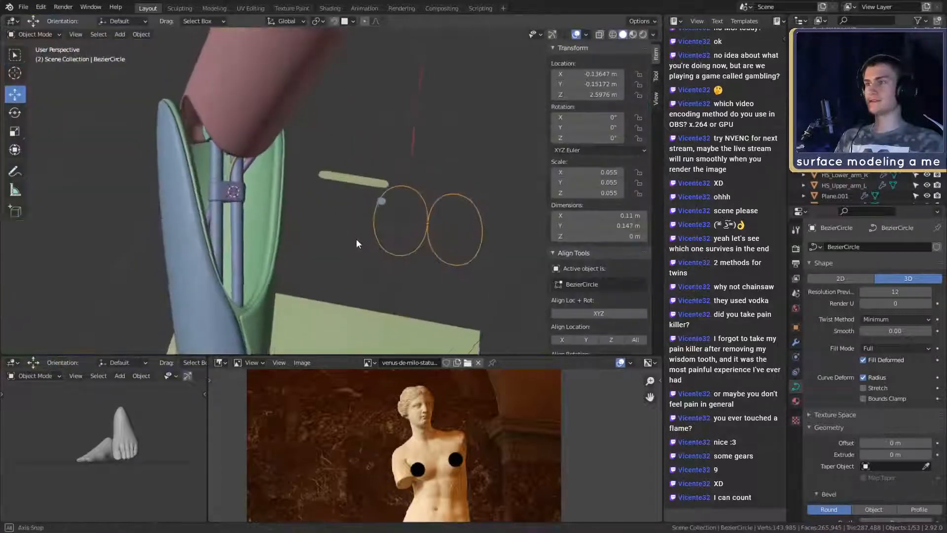
Step: Select the thin cable curve running from the clamp into the upper arm
scroll(354, 241, "up", 2)
middle_click_drag(272, 225, 368, 231)
scroll(315, 172, "up", 2)
left_click(214, 203)
Step: Try the double Bezier circle as the cable curve's taper object
scroll(829, 329, "down", 3)
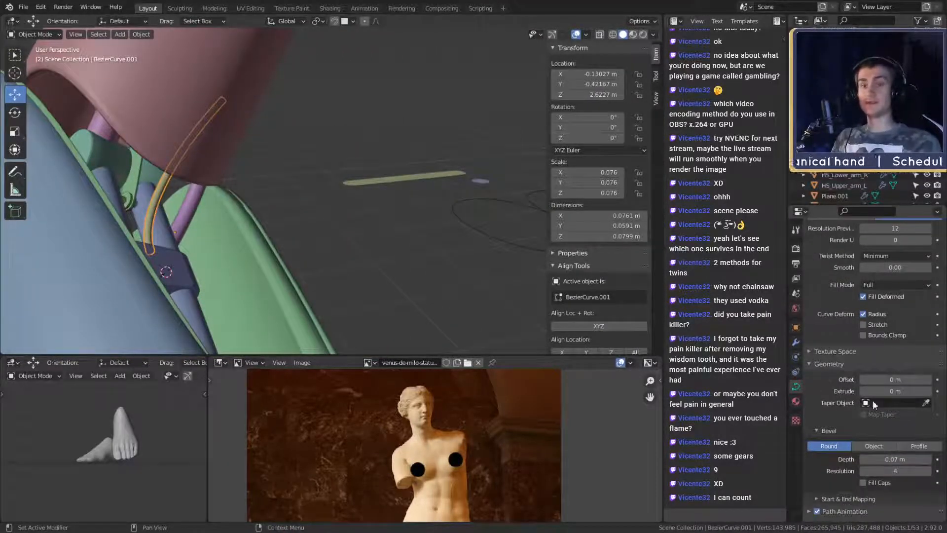
left_click(499, 233)
middle_click_drag(497, 235, 366, 264)
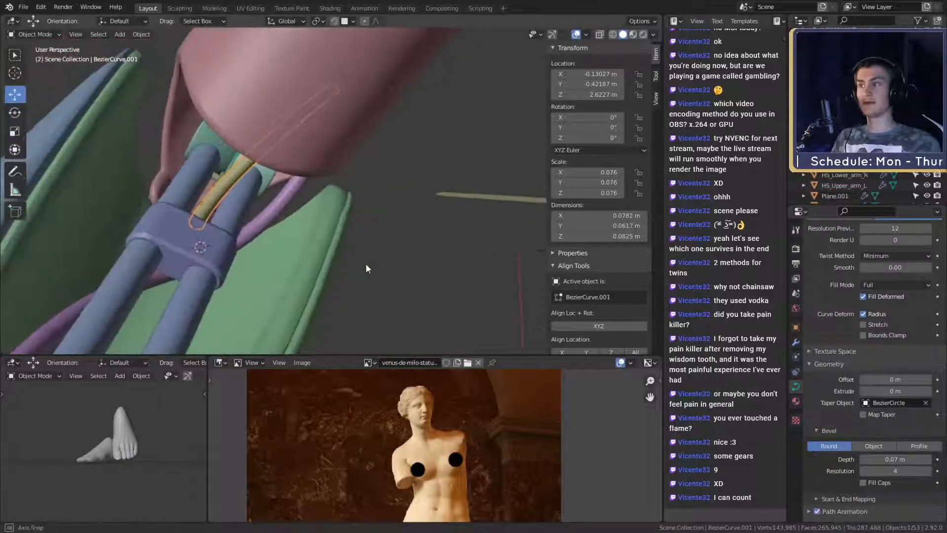
scroll(819, 385, "up", 3)
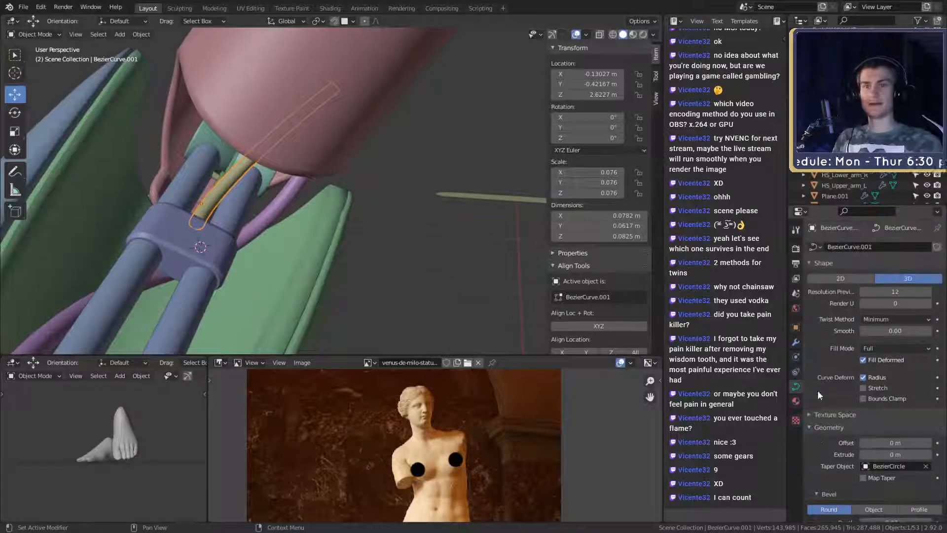
Step: Try shaping the cable with a bevel depth of 0 m, an extrude of 0.11 m and different offsets, ending at 0 m
scroll(827, 366, "down", 7)
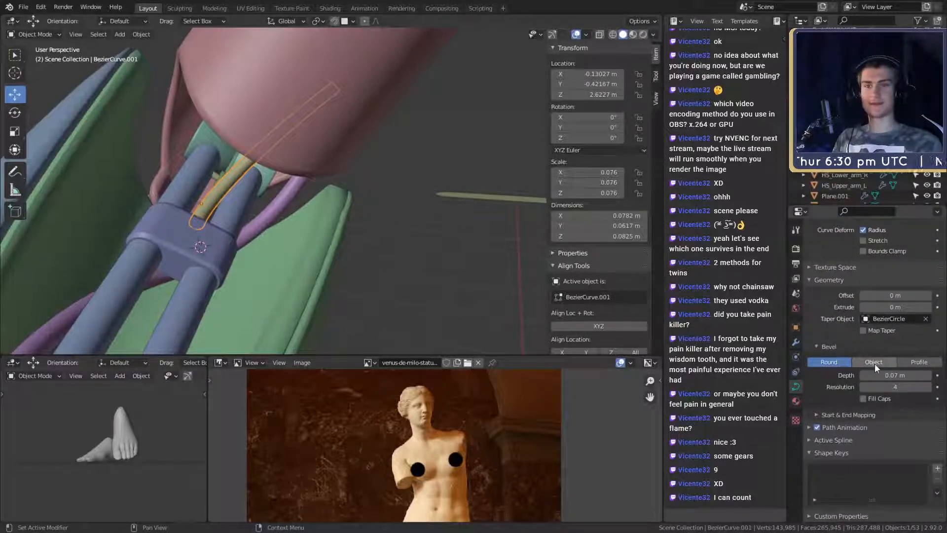
left_click_drag(904, 375, 878, 376)
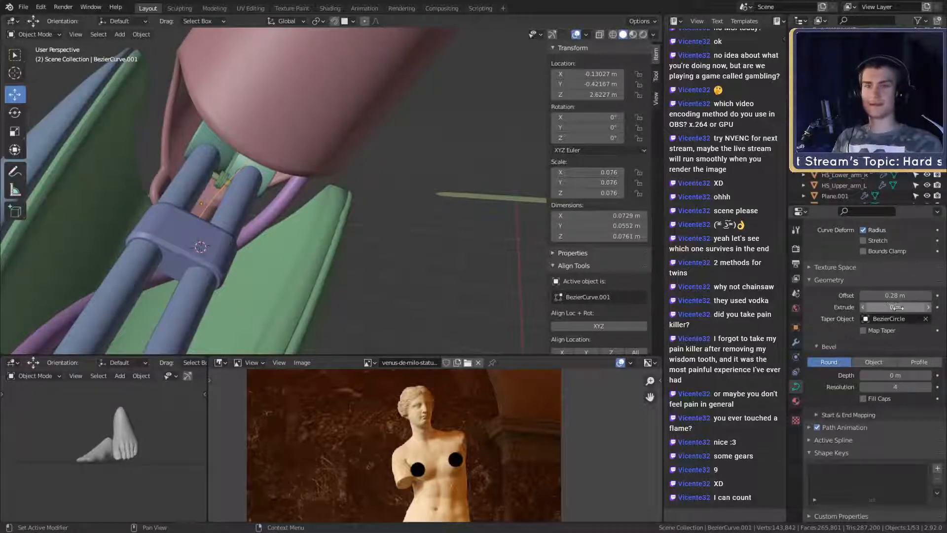
left_click_drag(895, 306, 920, 307)
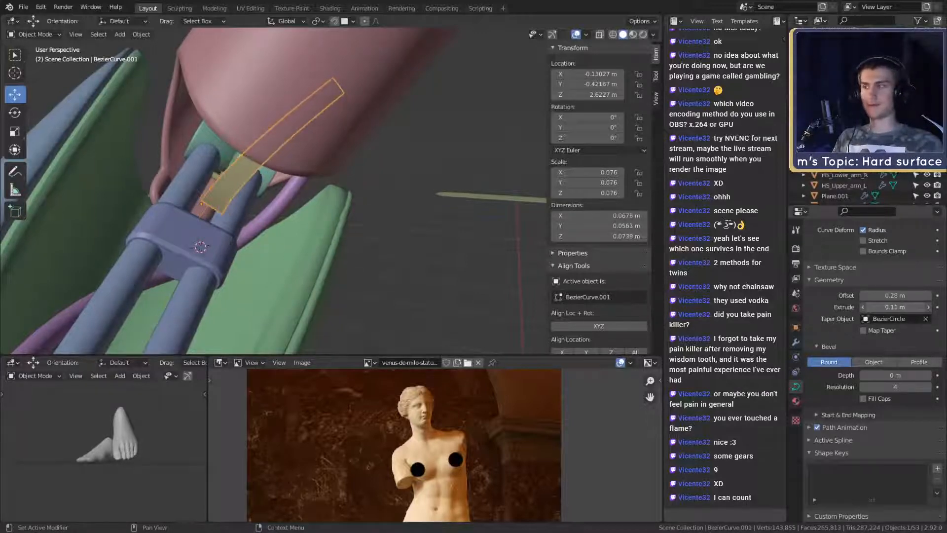
middle_click_drag(486, 276, 440, 247)
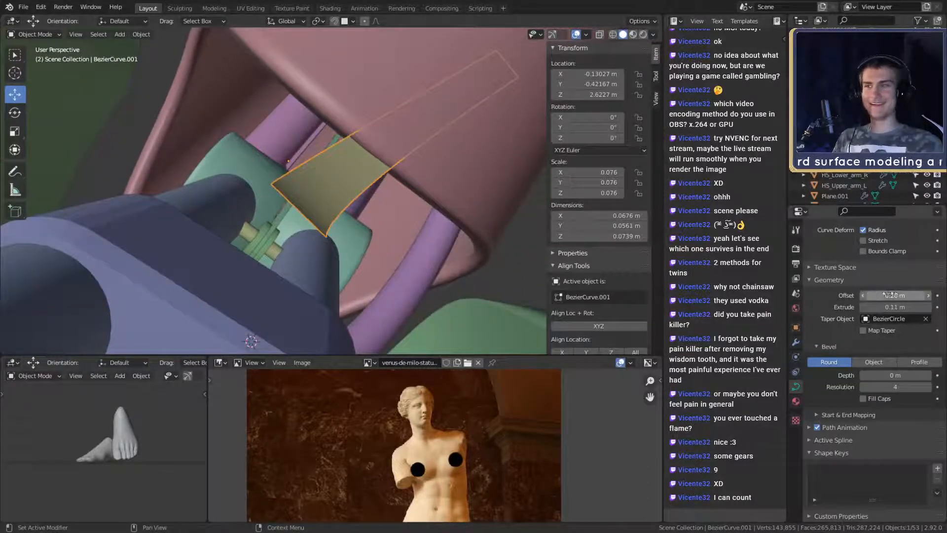
left_click_drag(887, 295, 895, 295)
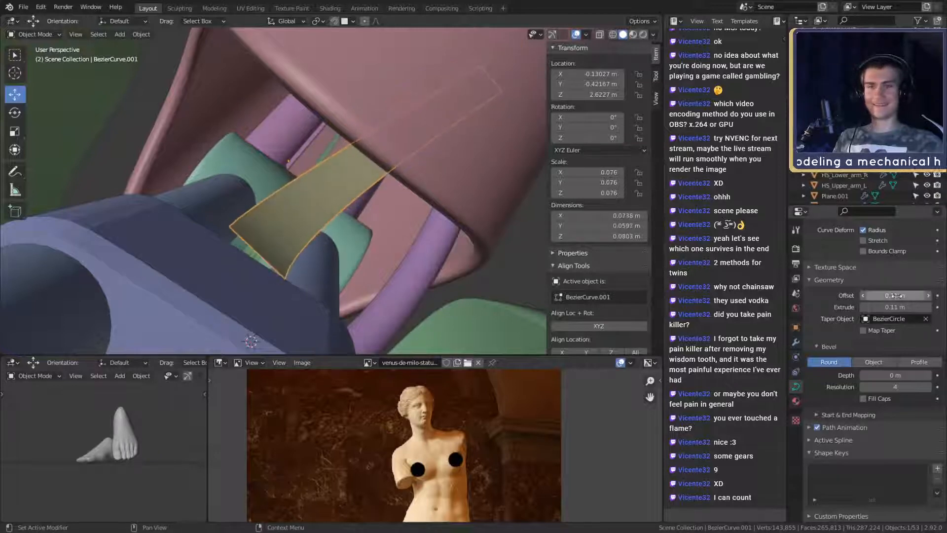
key("Return")
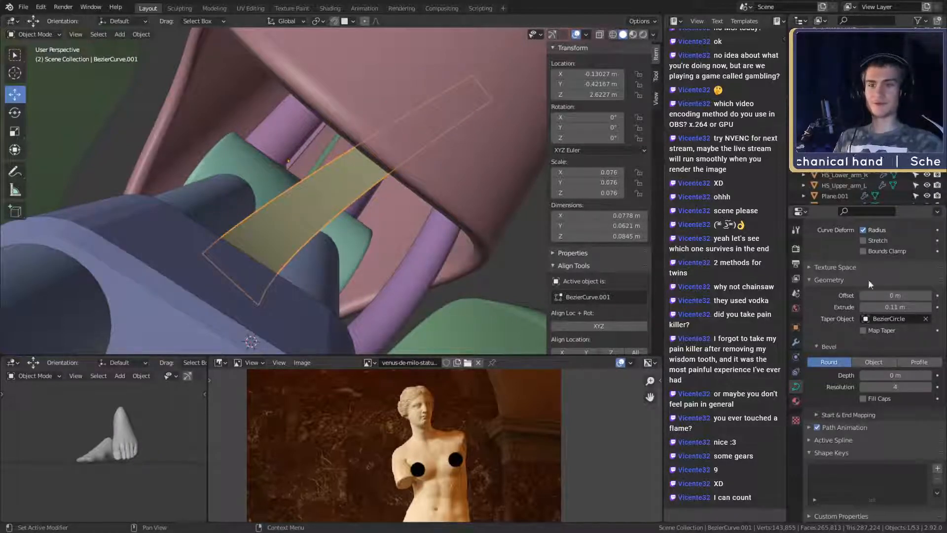
Step: Clear the cable's taper object and set its bevel to Object, using the double Bezier circle as the profile
left_click(925, 319)
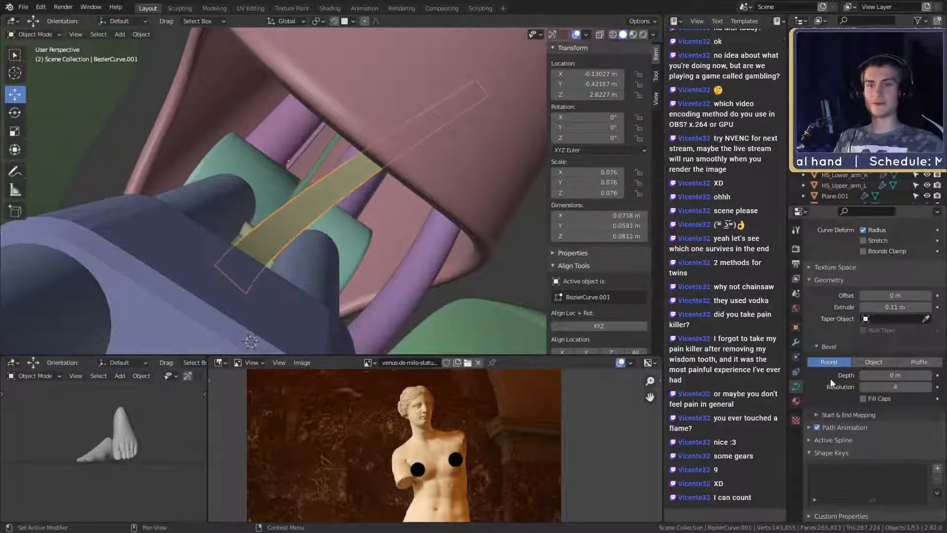
left_click(873, 361)
middle_click_drag(468, 280, 387, 301)
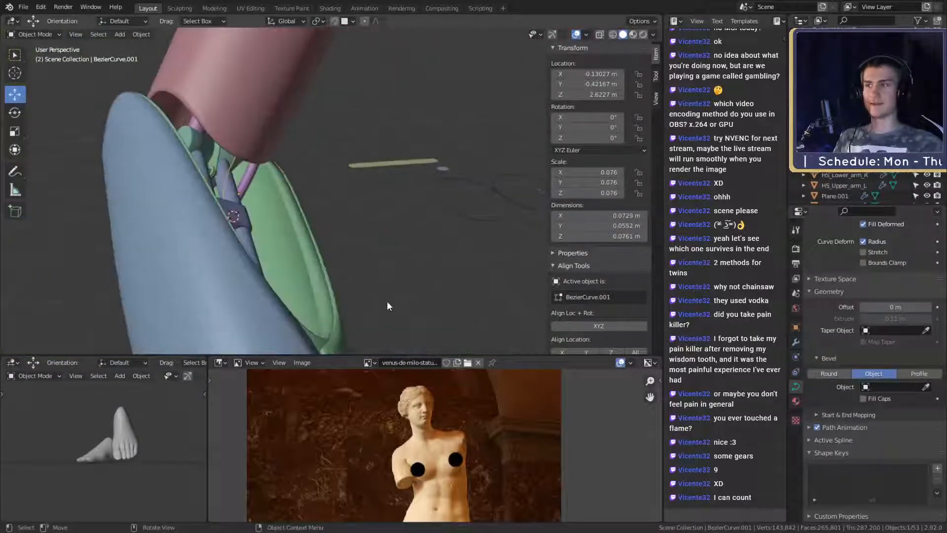
left_click(457, 218)
scroll(425, 270, "up", 8)
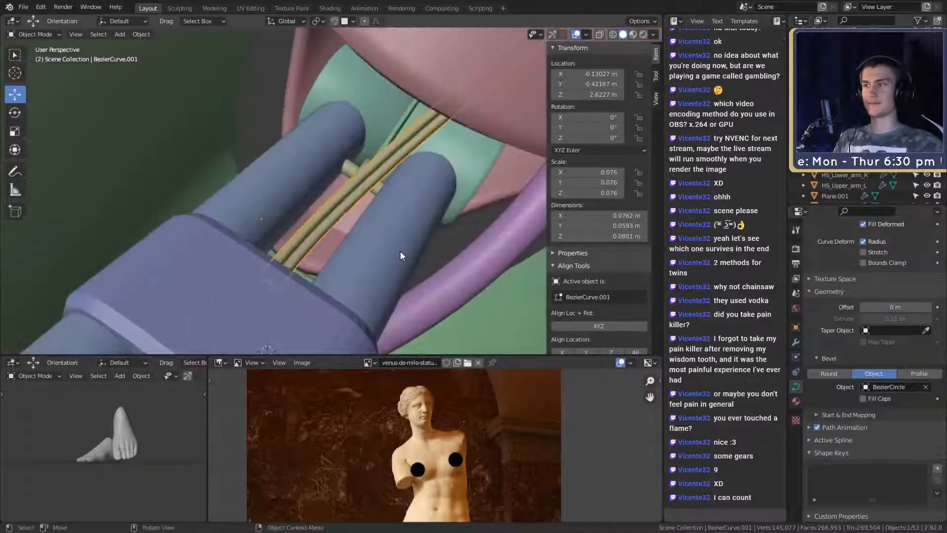
middle_click_drag(400, 255, 328, 325)
Step: In Edit Mode, tilt the cable's upper-arm control point by more than a full turn to twist the two strands together
key("Tab")
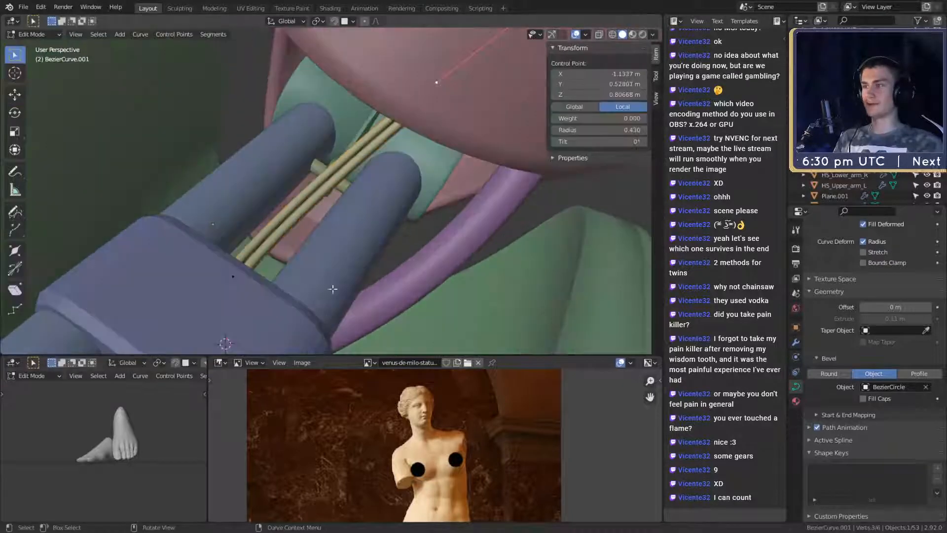
middle_click_drag(441, 169, 452, 115)
middle_click_drag(431, 305, 529, 275)
key("ctrl+t")
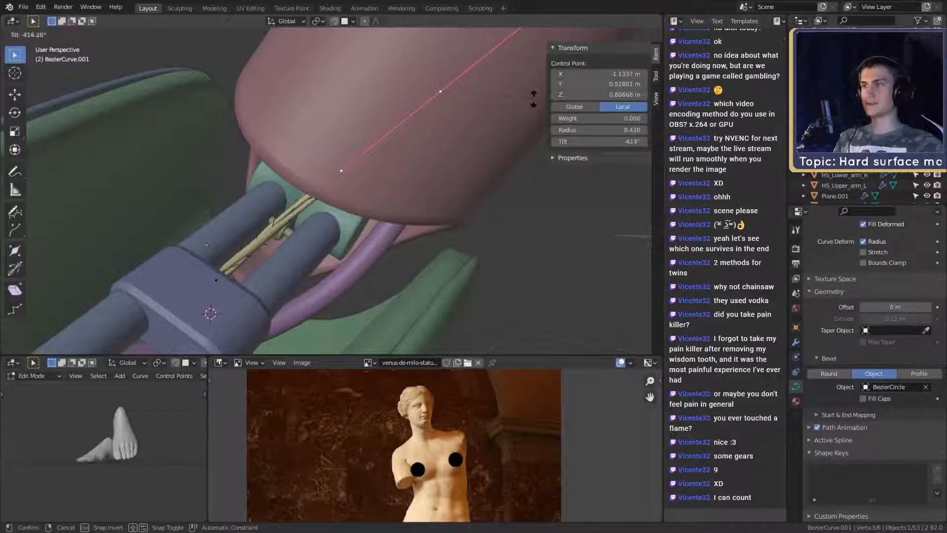
left_click(499, 61)
middle_click_drag(368, 179, 502, 280)
Step: Move the twisted cable's clamp-end control point so the strands enter the clamp between the rods
left_click(402, 211)
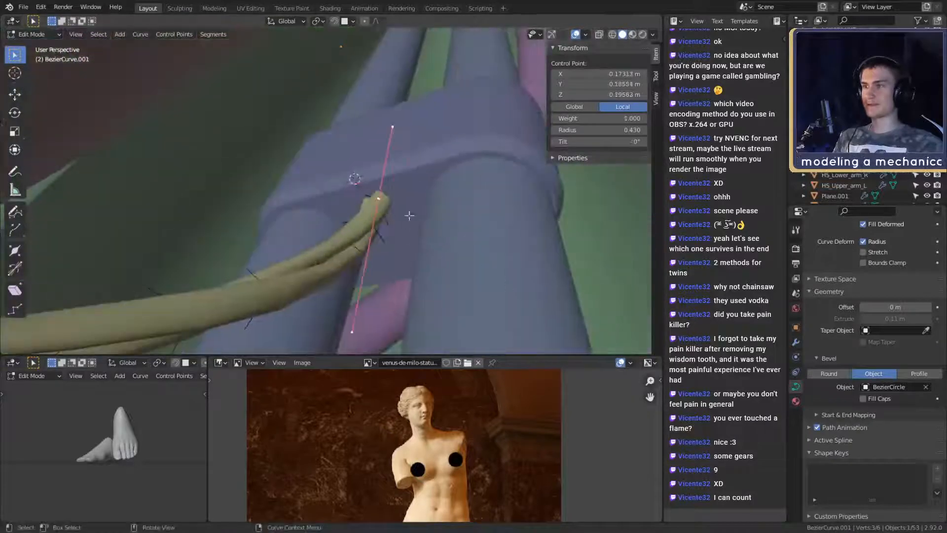
scroll(408, 213, "up", 5)
middle_click_drag(408, 213, 203, 243)
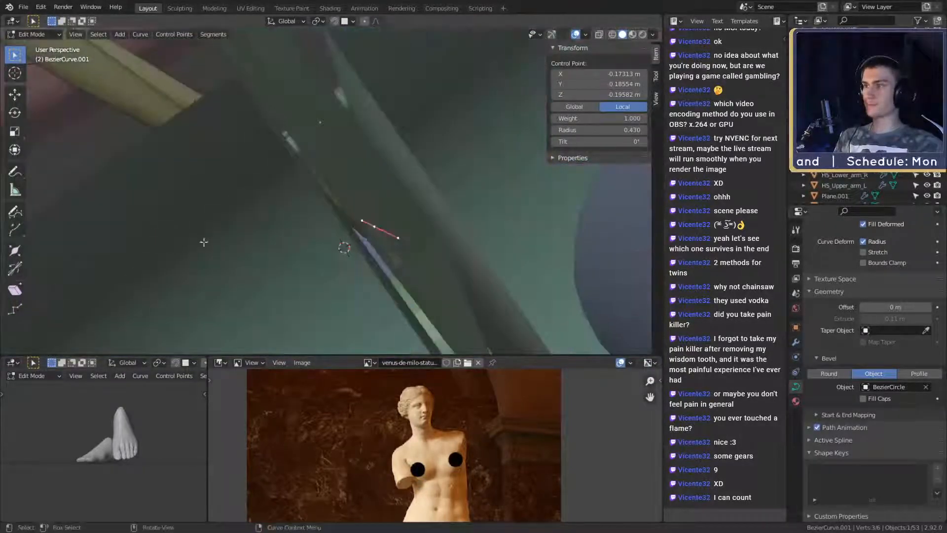
mouse_move(363, 262)
middle_mouse_down()
mouse_move(476, 241)
mouse_move(436, 256)
mouse_move(284, 259)
mouse_move(429, 304)
mouse_move(548, 272)
mouse_move(376, 271)
middle_mouse_up()
key("g")
left_click(417, 258)
key("g")
left_click(284, 263)
Step: Lengthen the clamp-end point's handle facing the upper arm by scaling it by about 2.06
left_click(356, 314)
left_click(236, 190)
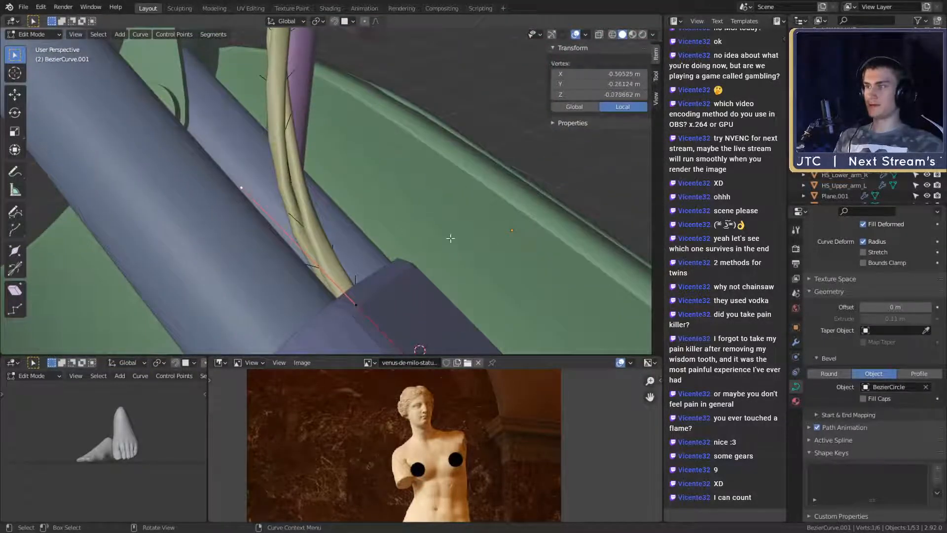
key("s")
left_click(573, 220)
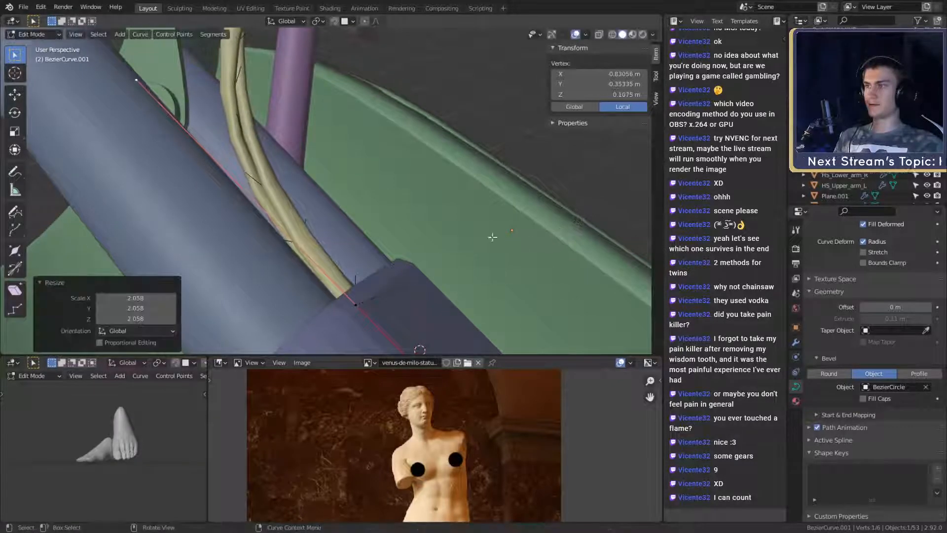
Step: Leave the cable's Edit Mode and duplicate the forearm clamp about 0.027 m along its local Z axis toward the upper arm
middle_click_drag(490, 237, 358, 258)
key("Tab")
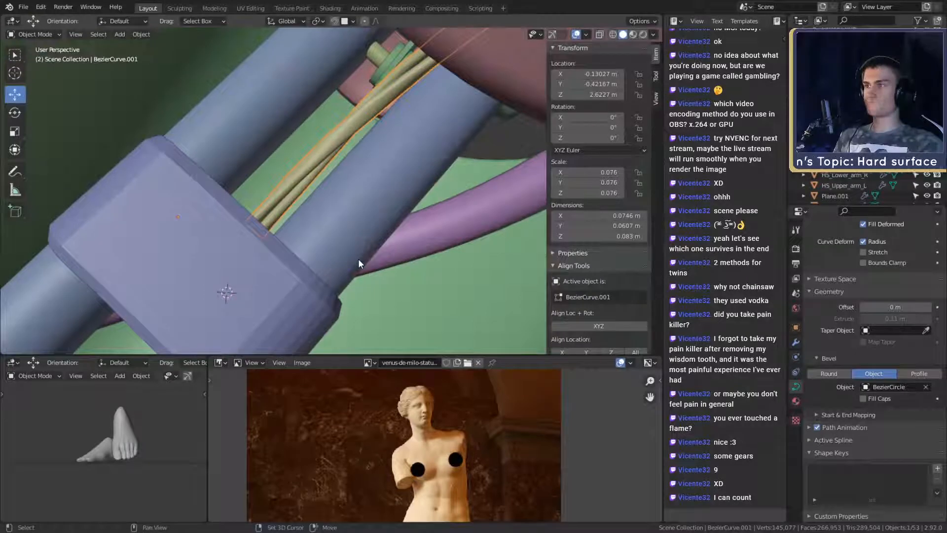
left_click(242, 264)
middle_click_drag(241, 264, 300, 261)
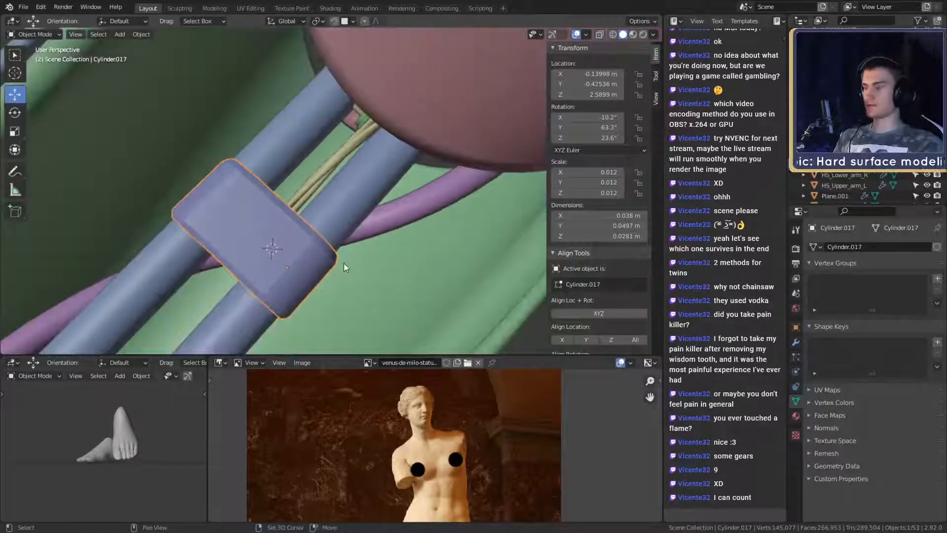
key("shift+d")
key("z")
key("z")
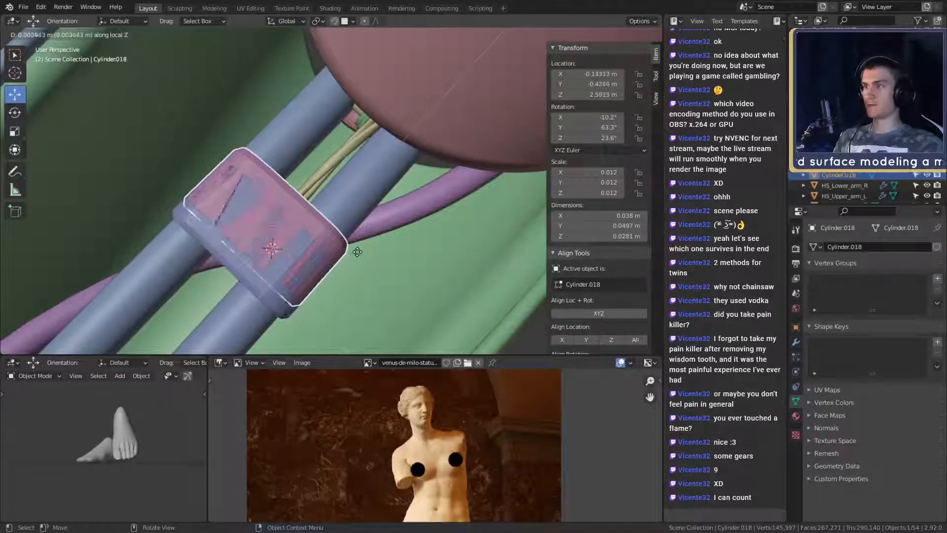
left_click(406, 203)
key("s")
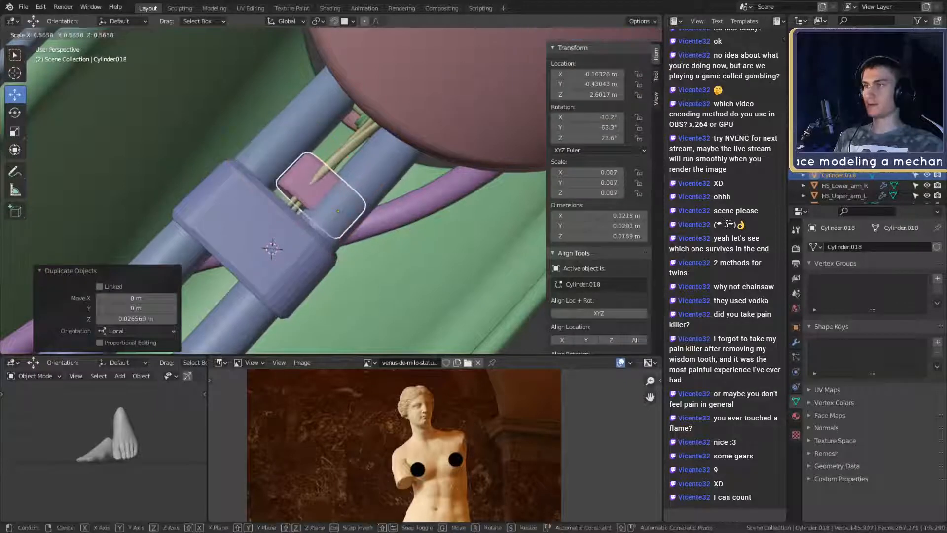
right_click(377, 216)
scroll(383, 221, "up", 2)
middle_click_drag(383, 220, 418, 264, "shift")
key("s")
key("y")
key("y")
right_click(461, 262)
scroll(466, 209, "down", 1)
scroll(467, 208, "down", 2)
scroll(388, 286, "up", 2)
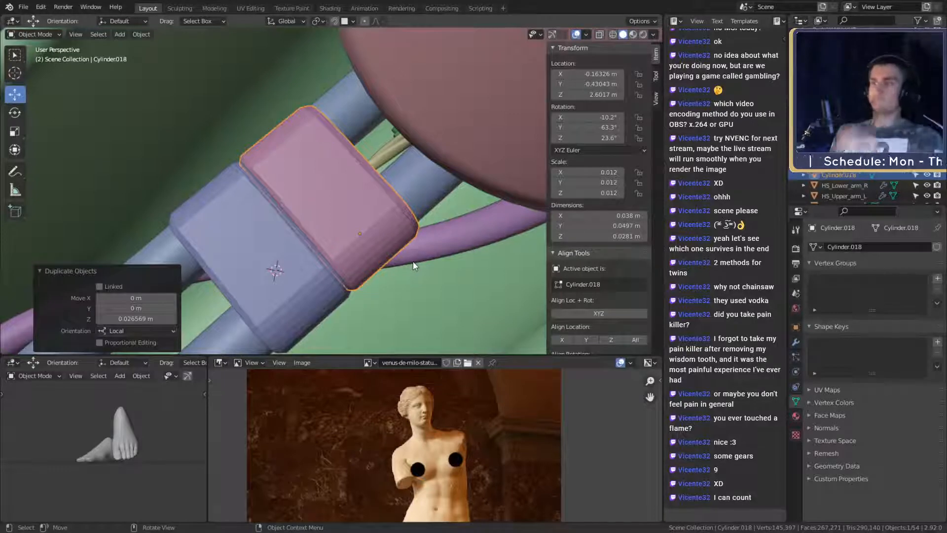
Step: In Edit Mode, select the narrow side faces around the clamp copy's rounded end by the purple tube and snap the 3D cursor to them
key("Tab")
middle_click_drag(347, 217, 385, 246)
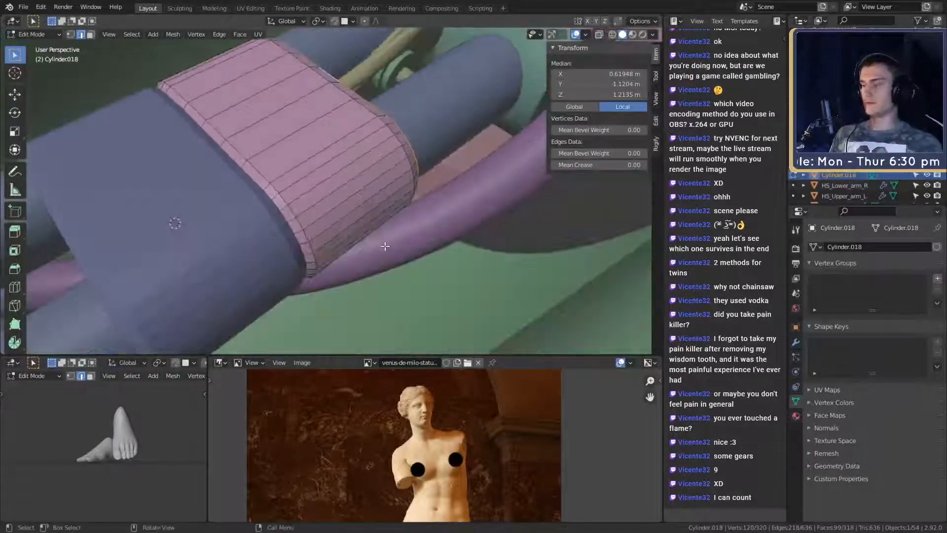
left_click(330, 172)
middle_click_drag(330, 172, 327, 183)
left_click(336, 184)
middle_click_drag(443, 224, 425, 238)
left_click(338, 276, "ctrl+shift")
left_click(347, 124, "ctrl+shift")
middle_click_drag(347, 123, 345, 152)
left_click(363, 168)
left_click(347, 154, "shift")
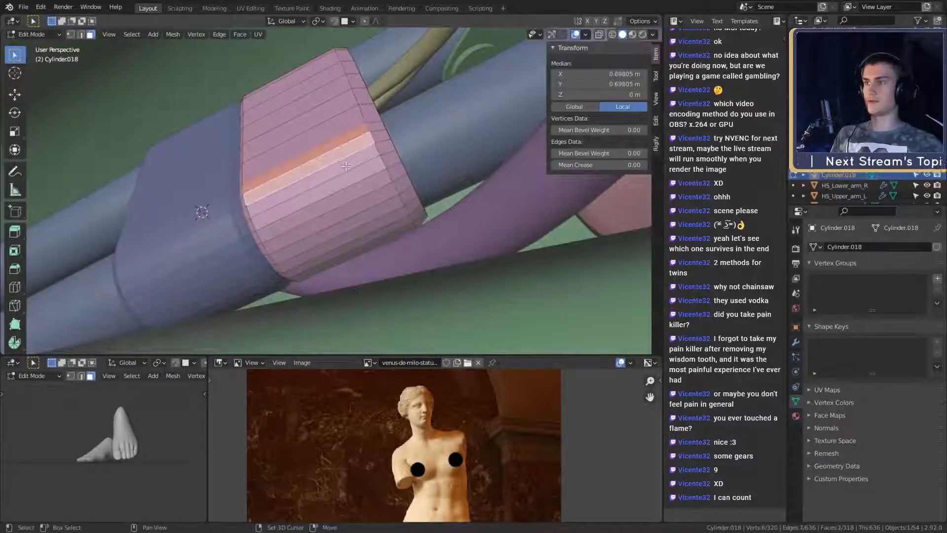
left_click(353, 166, "shift")
left_click(361, 176, "shift")
left_click(366, 189, "shift")
left_click(373, 200, "shift")
middle_click_drag(379, 213, 335, 197)
left_click(323, 204, "shift")
left_click(332, 216, "shift")
left_click(339, 229, "shift")
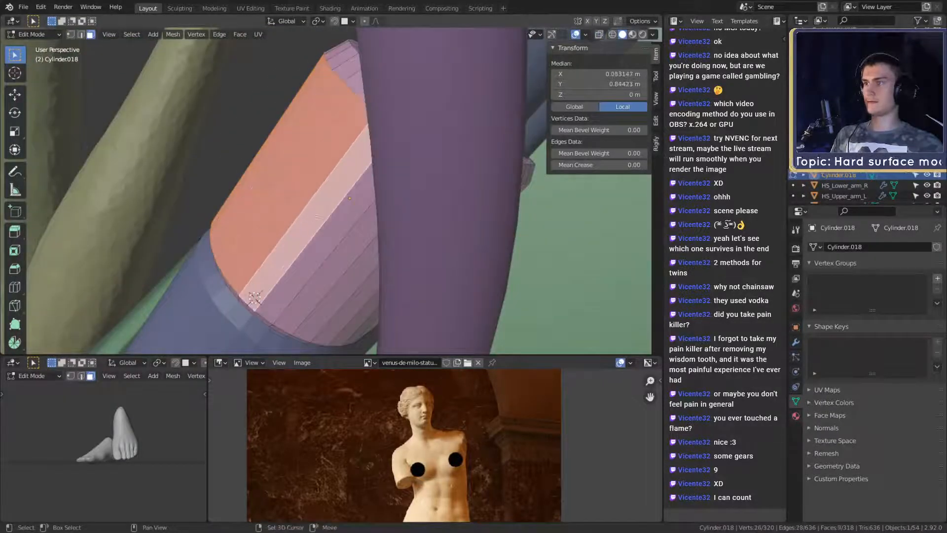
left_click(348, 240, "shift")
left_click(356, 253, "shift")
left_click(364, 265, "shift")
middle_click_drag(364, 265, 335, 268)
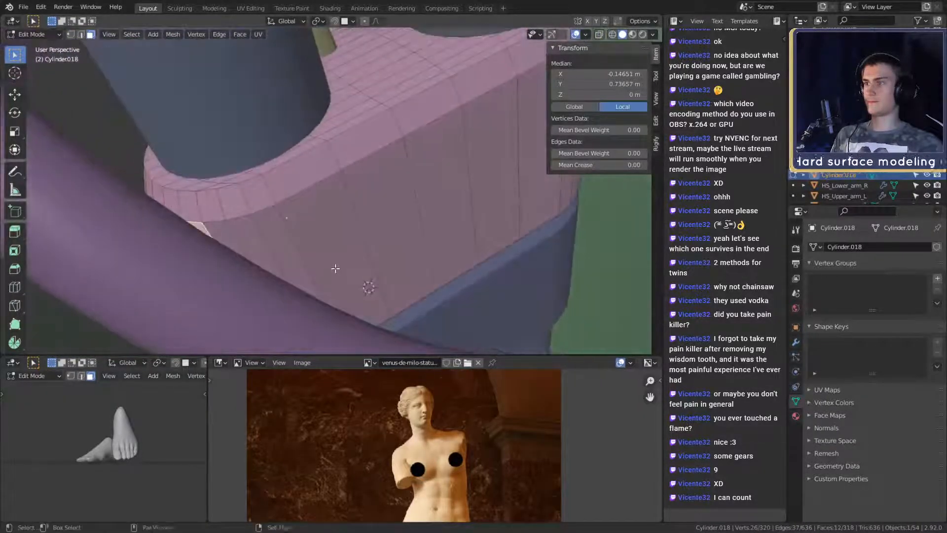
middle_click_drag(287, 244, 427, 243)
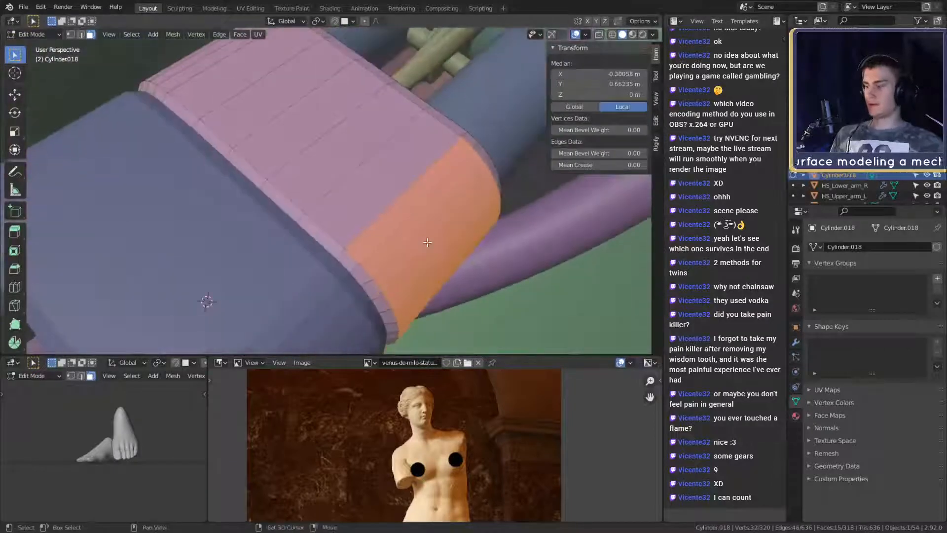
key("shift+s")
left_click(423, 302)
Step: Set the transform pivot to 3D Cursor and try shrinking the clamp copy's whole mesh toward it
middle_click_drag(423, 301, 432, 275)
key("Tab")
left_click(317, 22)
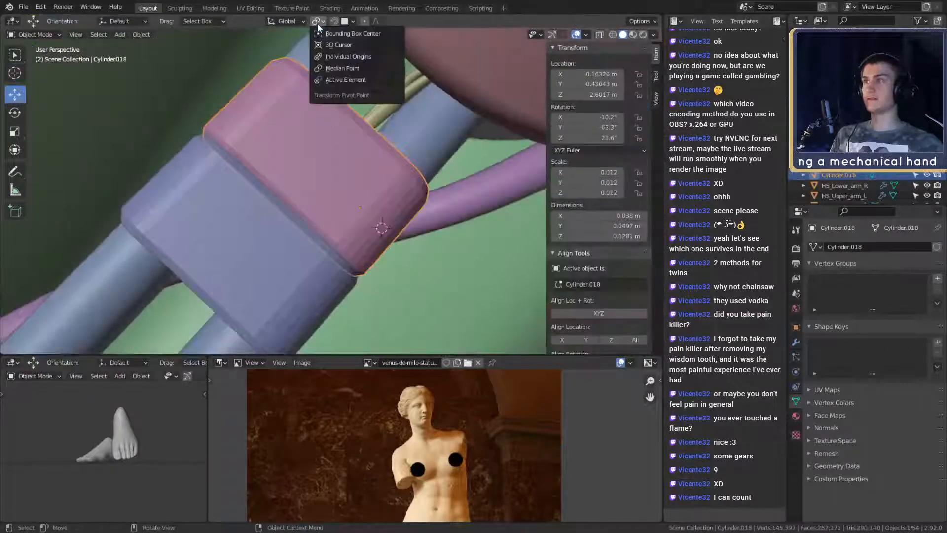
left_click(330, 45)
middle_click_drag(367, 188, 387, 219)
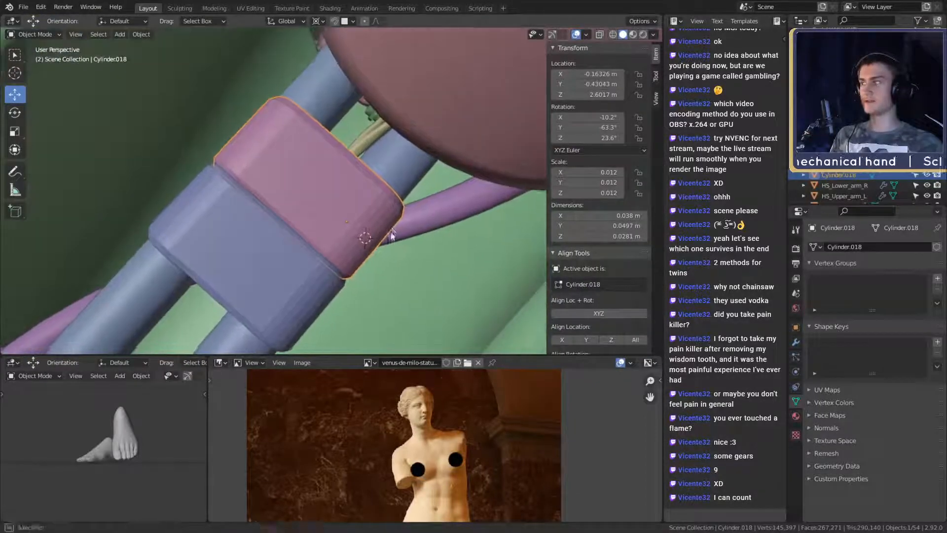
key("Tab")
key("a")
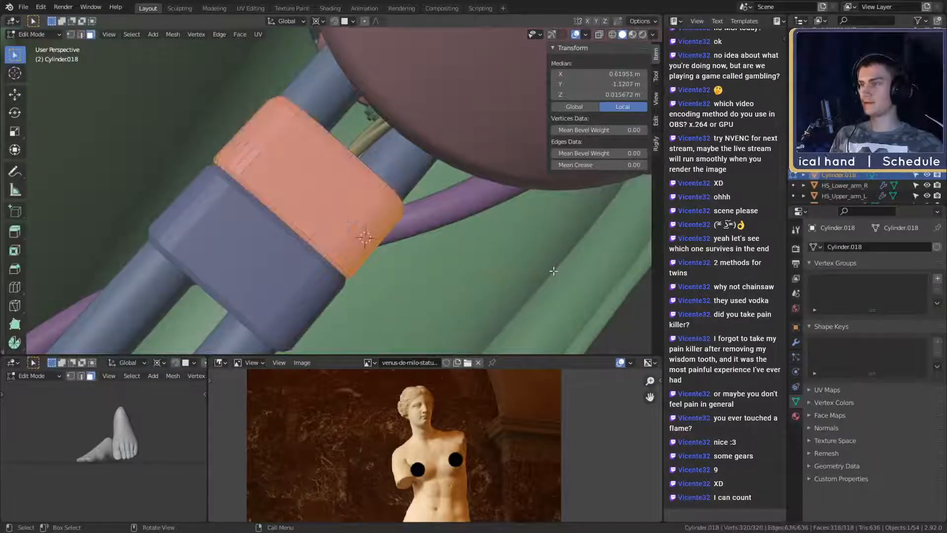
key("s")
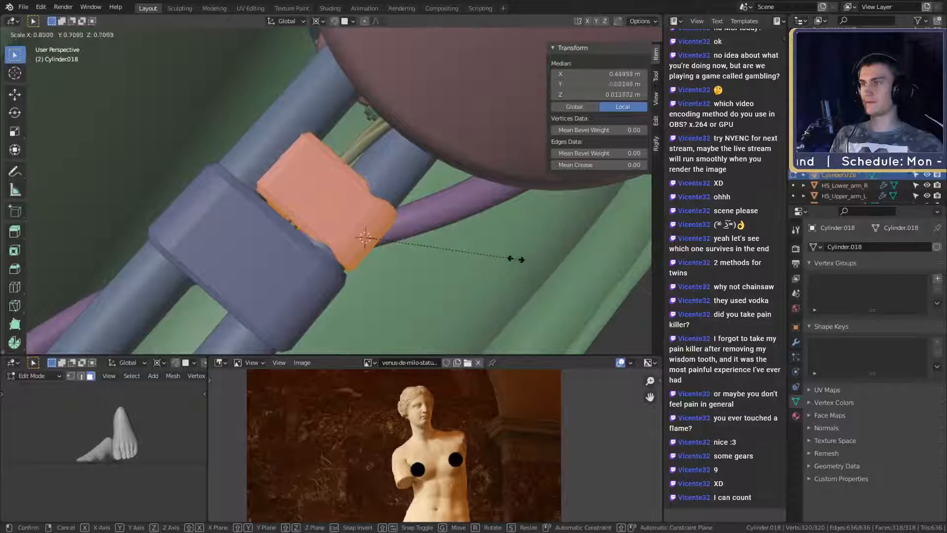
right_click(514, 259)
Step: Select all narrow side faces around the clamp copy's opposite rounded end, away from the 3D cursor
middle_click_drag(489, 257, 333, 237)
left_click(295, 194)
left_click(279, 191, "shift")
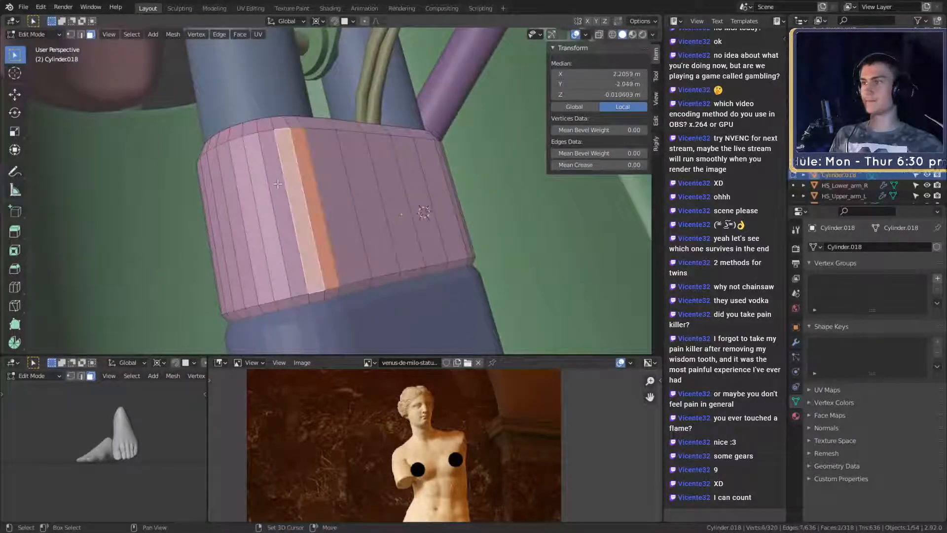
left_click(262, 190, "shift")
left_click(249, 193, "shift")
left_click(239, 197, "shift")
left_click(224, 203, "shift")
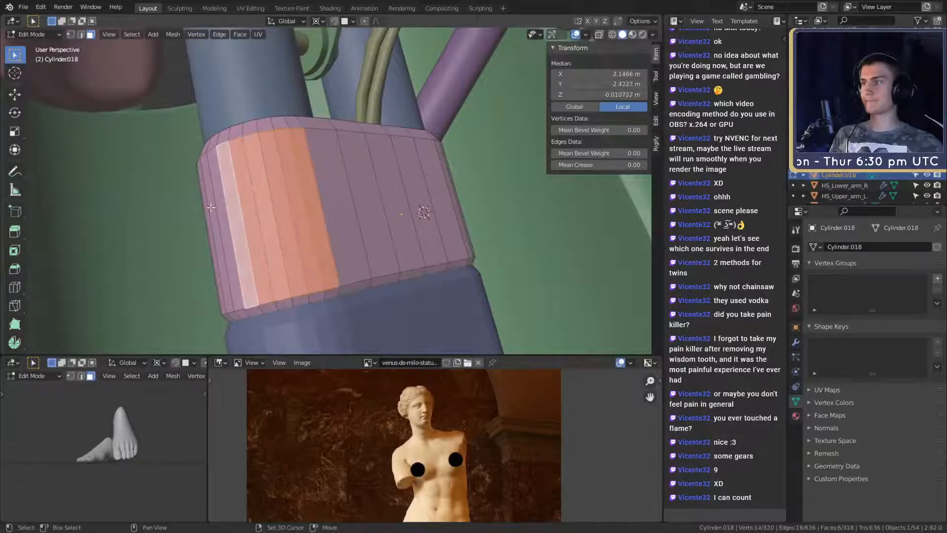
left_click(211, 207, "shift")
left_click(204, 211, "shift")
middle_click_drag(204, 210, 337, 188)
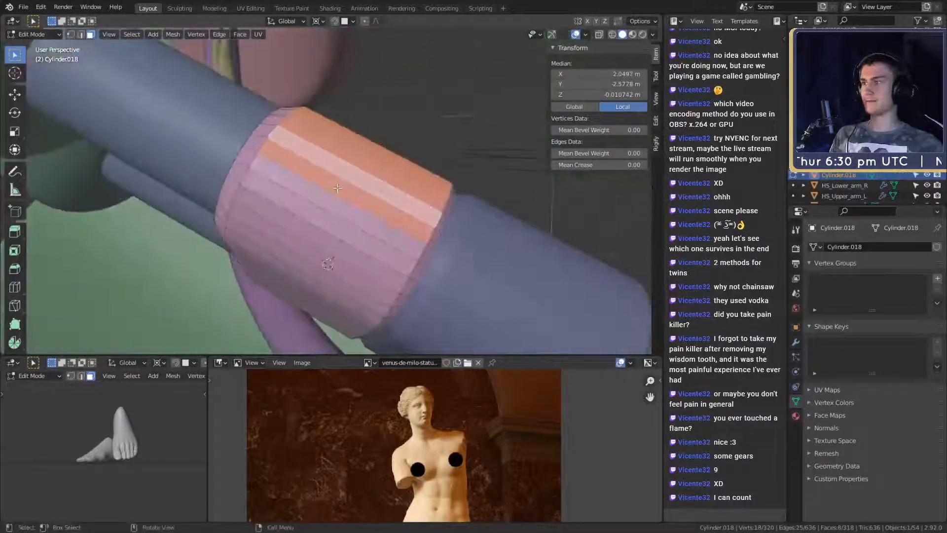
left_click(300, 185, "shift")
left_click(296, 201, "shift")
left_click(292, 218, "shift")
middle_click_drag(292, 218, 371, 174)
left_click(374, 185, "shift")
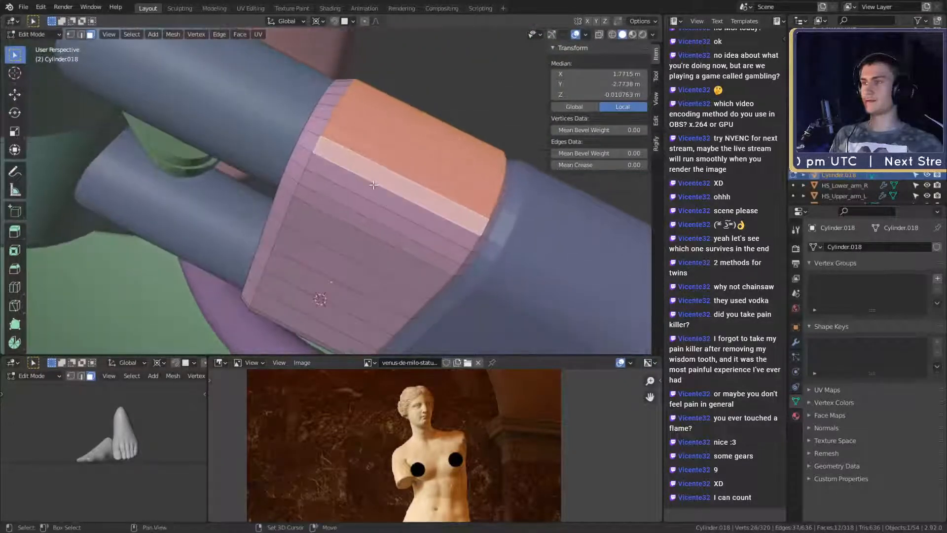
left_click(370, 194, "shift")
left_click(366, 210, "shift")
middle_click_drag(367, 209, 351, 34)
left_click(402, 203, "shift")
Step: Enable proportional editing with Linear falloff and try scaling the selected end faces toward the 3D cursor
left_click(365, 20)
left_click(377, 21)
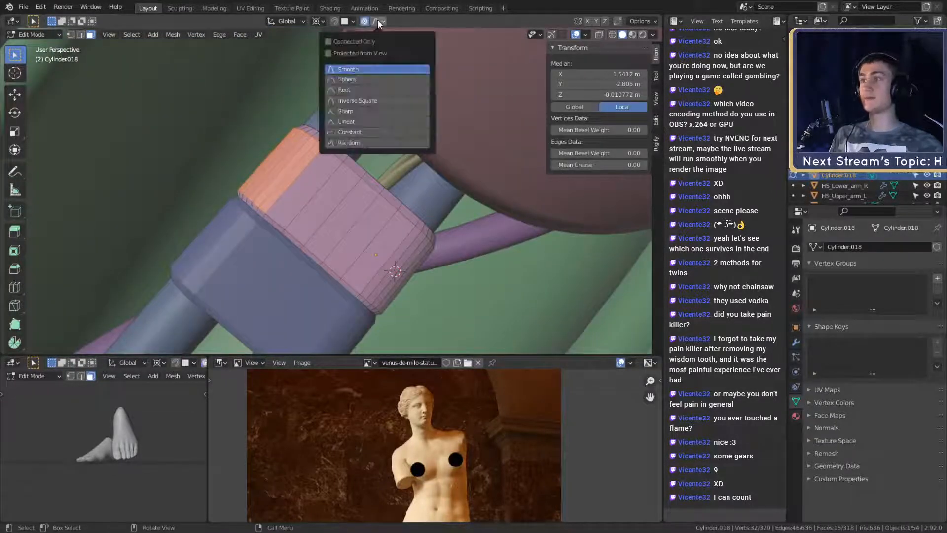
left_click(348, 122)
middle_click_drag(349, 122, 538, 219)
key("s")
scroll(512, 215, "up", 1)
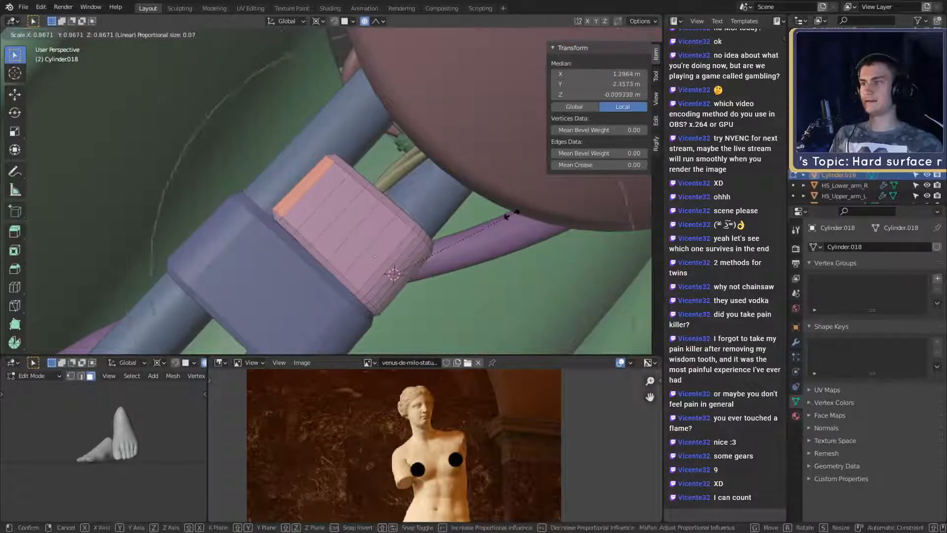
scroll(498, 209, "up", 1)
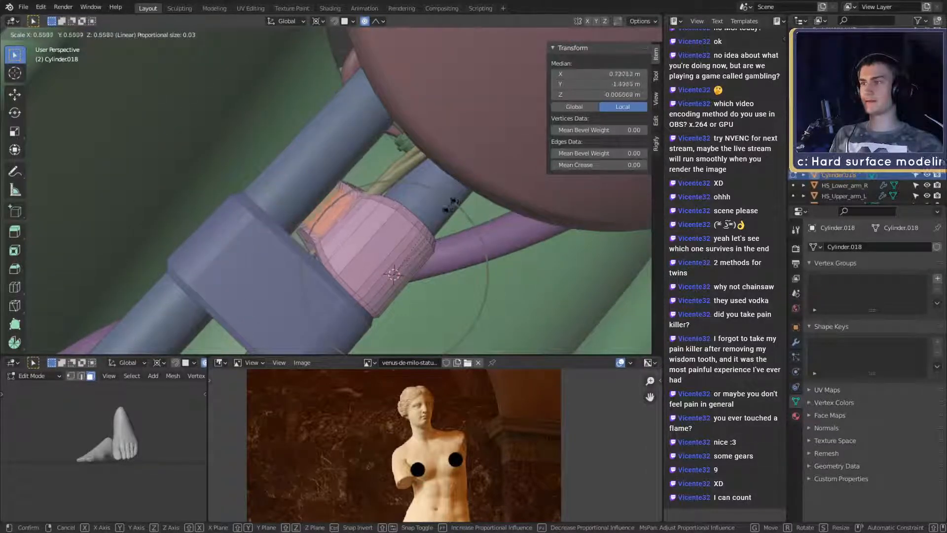
right_click(441, 205)
Step: Return to Object Mode and delete the duplicated clamp
middle_click_drag(441, 205, 460, 216)
key("Tab")
scroll(469, 244, "down", 4)
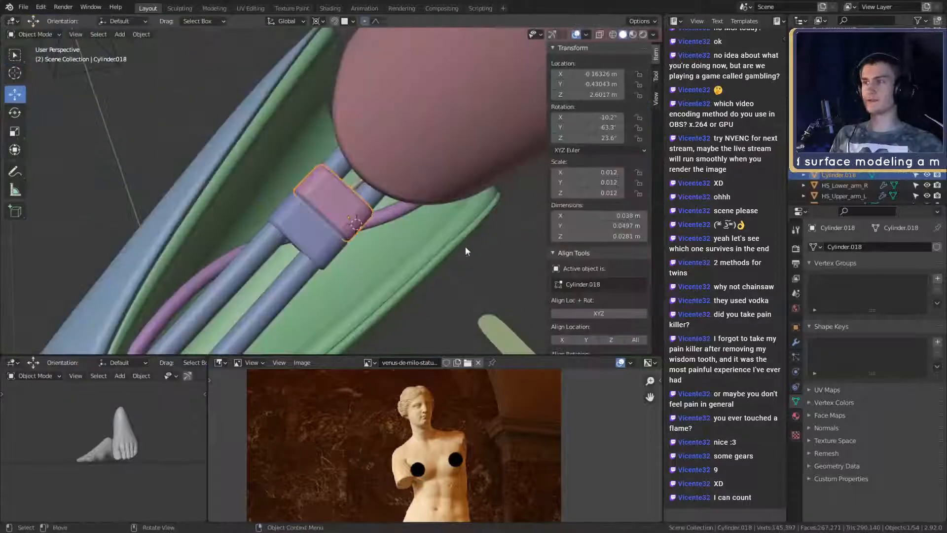
middle_click_drag(471, 250, 446, 260)
key("Delete")
Step: Add a Bezier curve scaled to 0.053 and move it about 0.013, 0.007 and 0.021 m in X, Y and Z, near the clamp
scroll(423, 258, "up", 6)
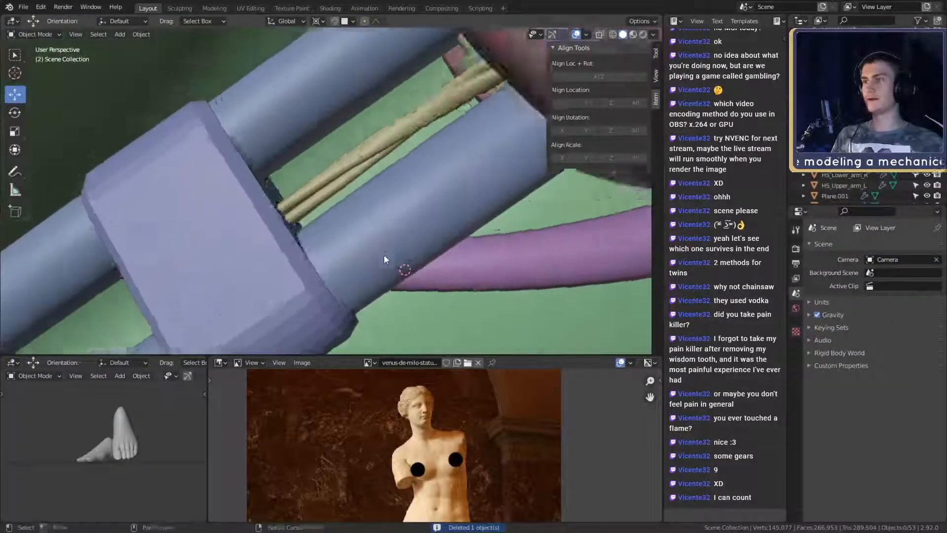
middle_click_drag(384, 255, 424, 256)
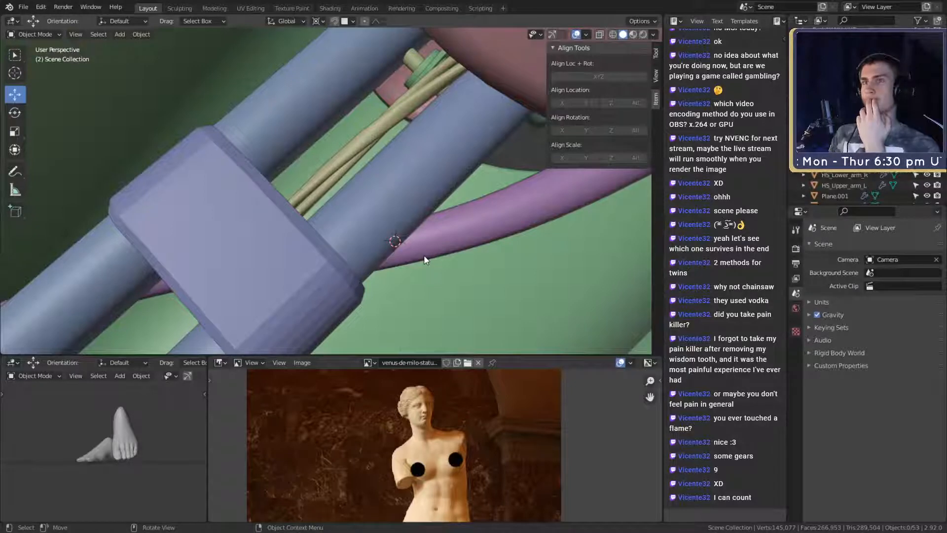
middle_click_drag(424, 255, 436, 238)
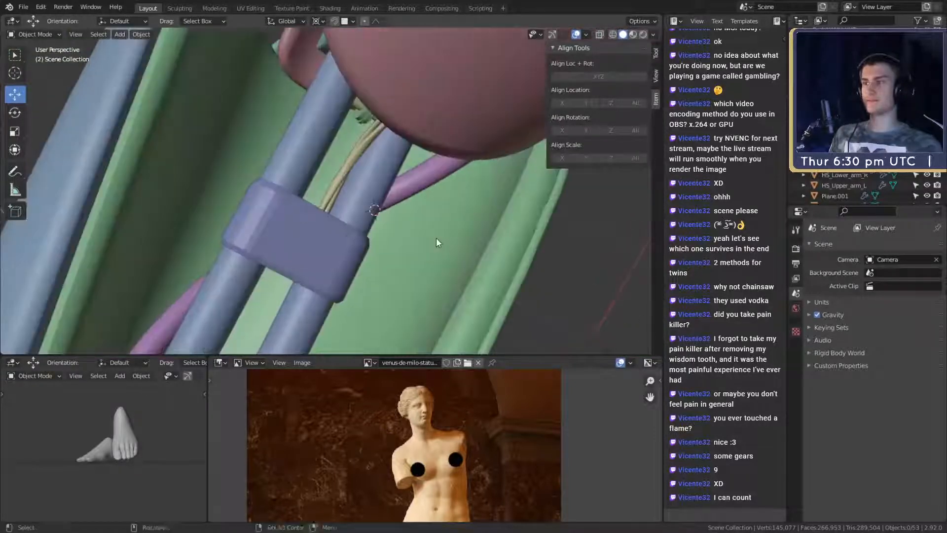
key("shift+a")
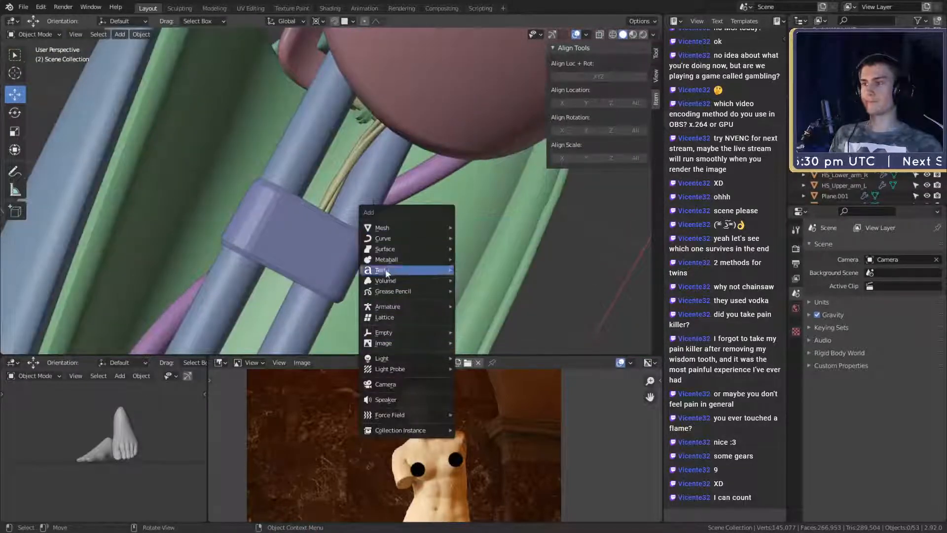
left_click(472, 239)
scroll(486, 259, "down", 3)
middle_click_drag(487, 258, 488, 291)
key("s")
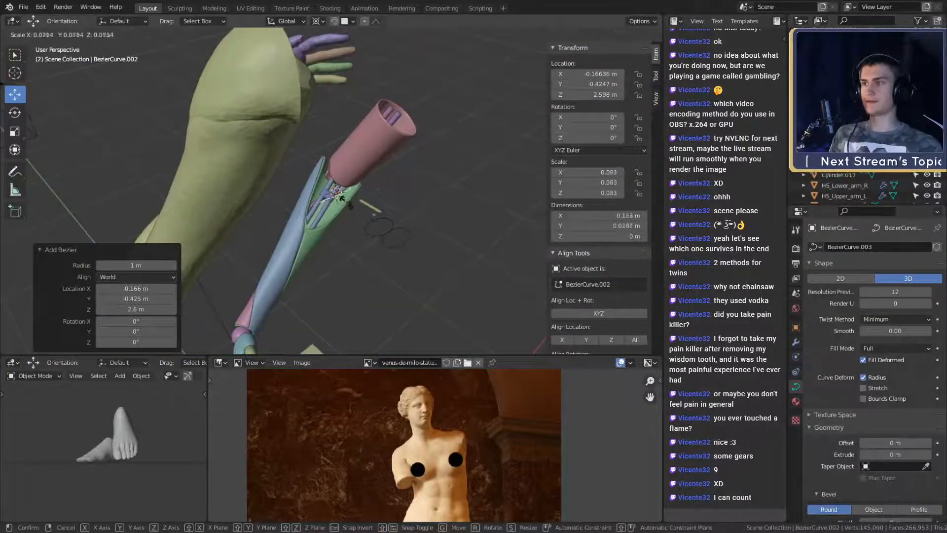
left_click(341, 197)
scroll(345, 200, "up", 6)
key("g")
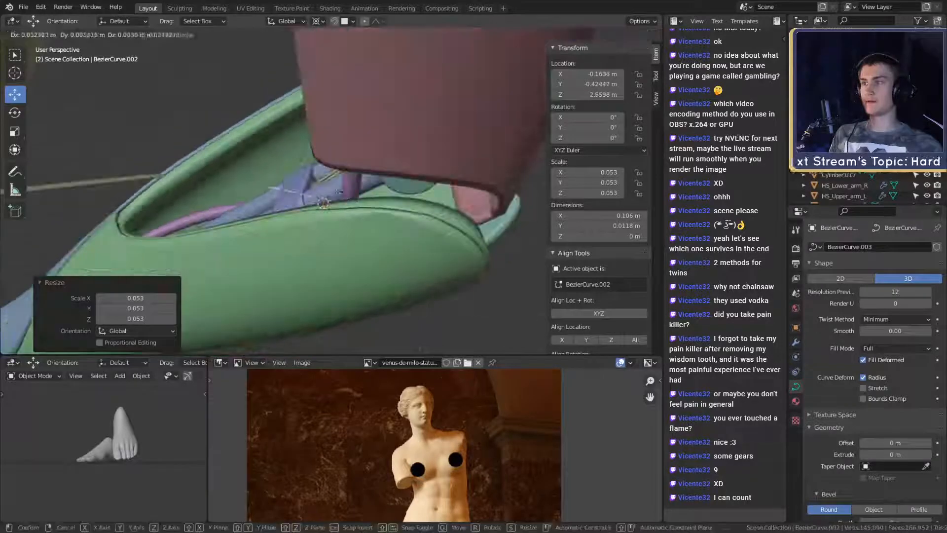
left_click(339, 180)
Step: Add a NURBS path, place it beside the arm at about Y 0.026 m, and scale it to 0.126
middle_click_drag(338, 181, 365, 257)
key("shift+a")
mouse_move(336, 235)
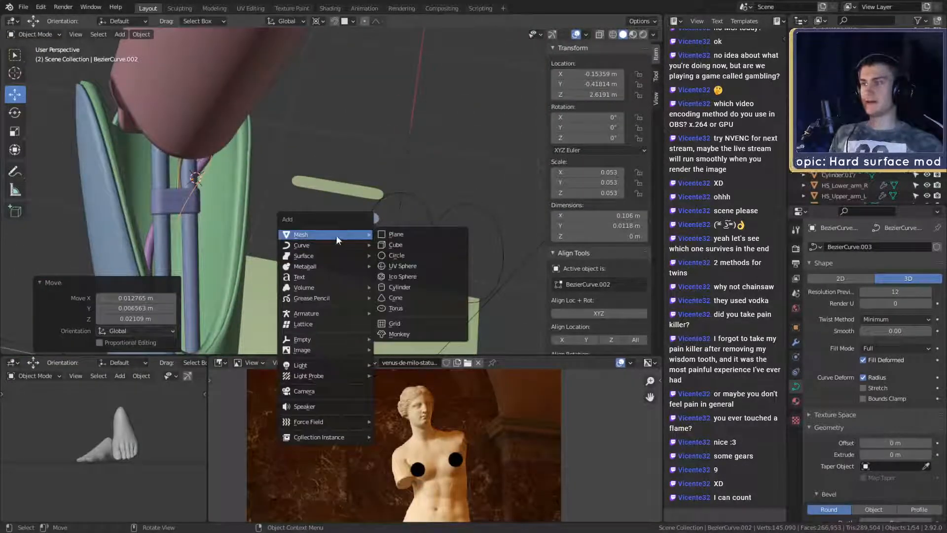
left_click(400, 291)
middle_click_drag(399, 291, 365, 252)
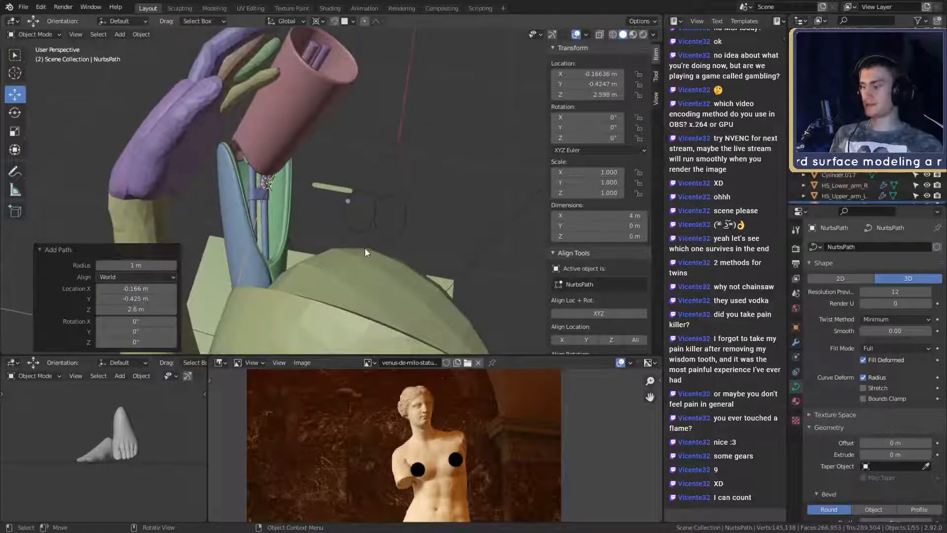
left_click(553, 272)
key("s")
key("Escape")
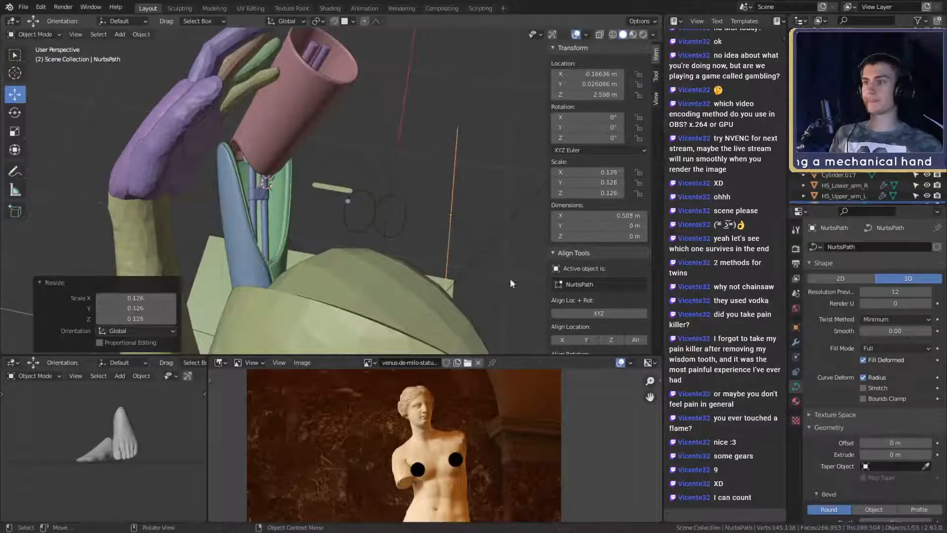
left_click(459, 218)
Step: Bevel the Bezier curve near the clamp with the NURBS path as bevel object, and scale the path to 0.011
scroll(288, 213, "up", 6)
middle_click_drag(288, 213, 382, 184, "shift")
scroll(377, 216, "up", 3)
left_click(346, 145)
middle_click_drag(348, 147, 377, 203)
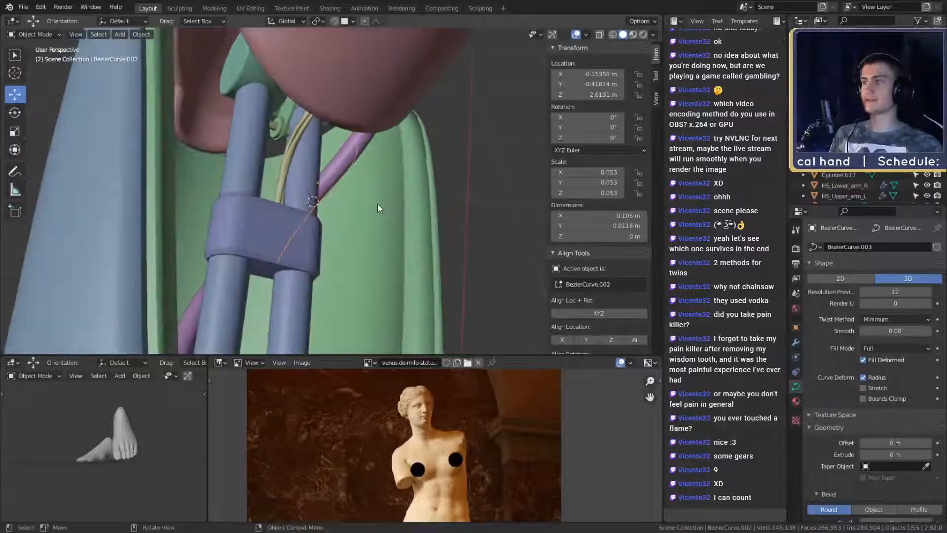
scroll(407, 241, "down", 6)
middle_click_drag(406, 242, 438, 236)
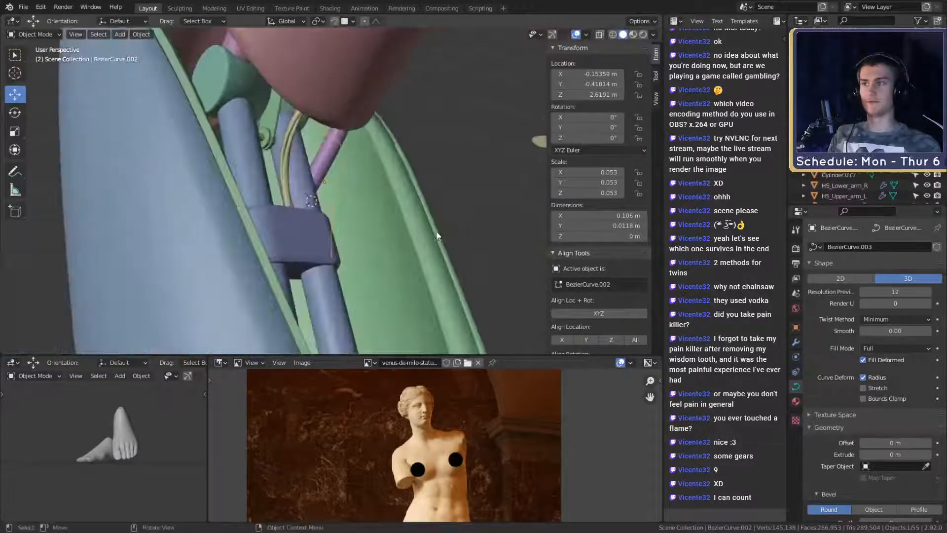
mouse_move(472, 316)
middle_mouse_down()
mouse_move(380, 253)
mouse_move(476, 302)
middle_mouse_up()
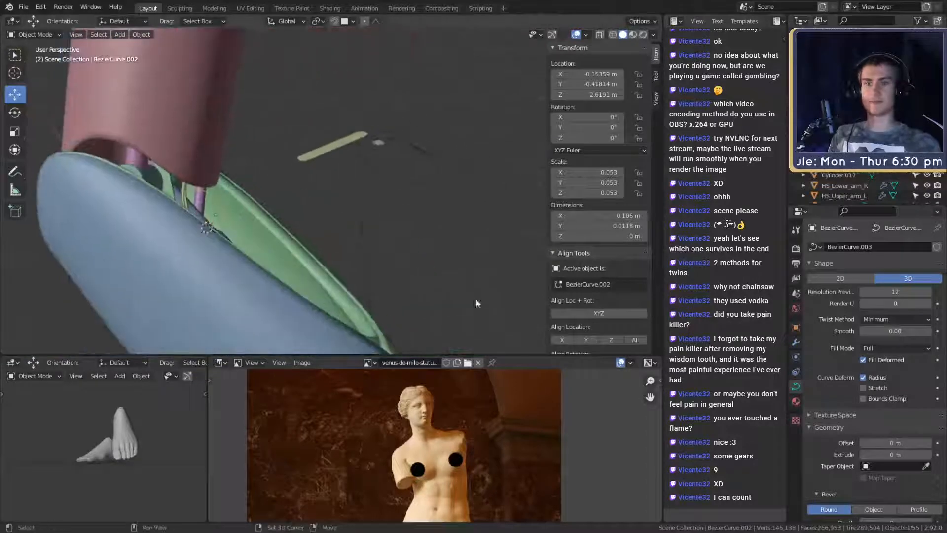
scroll(826, 373, "down", 4)
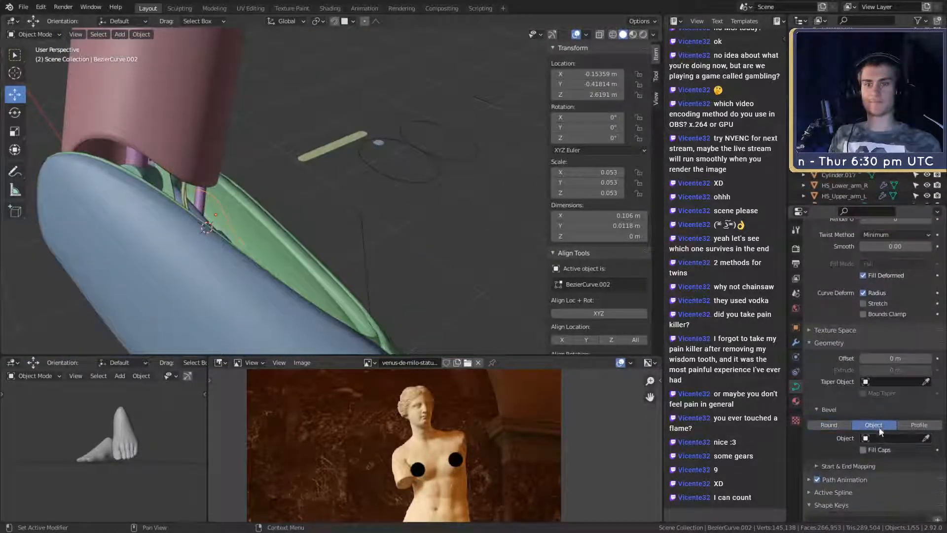
scroll(515, 272, "down", 3)
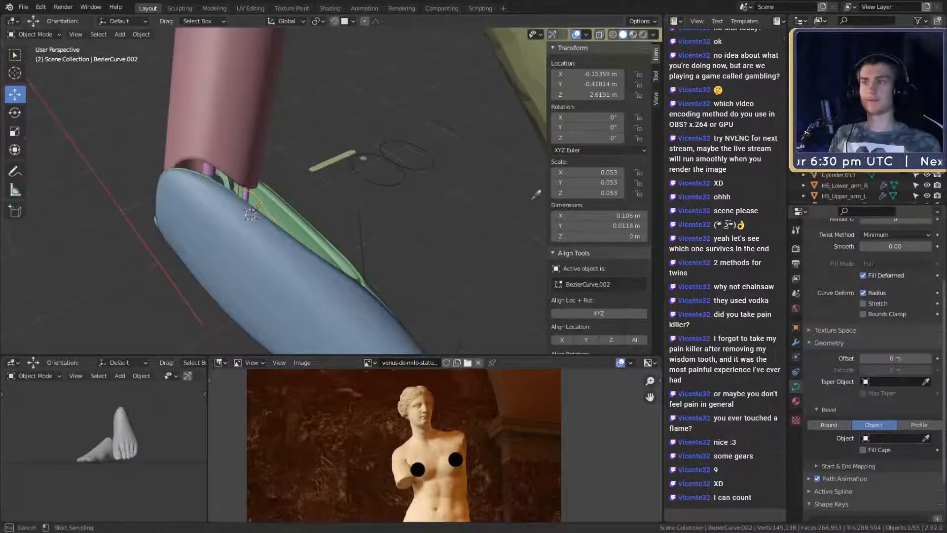
left_click(447, 120)
middle_click_drag(446, 120, 422, 129)
left_click(423, 123)
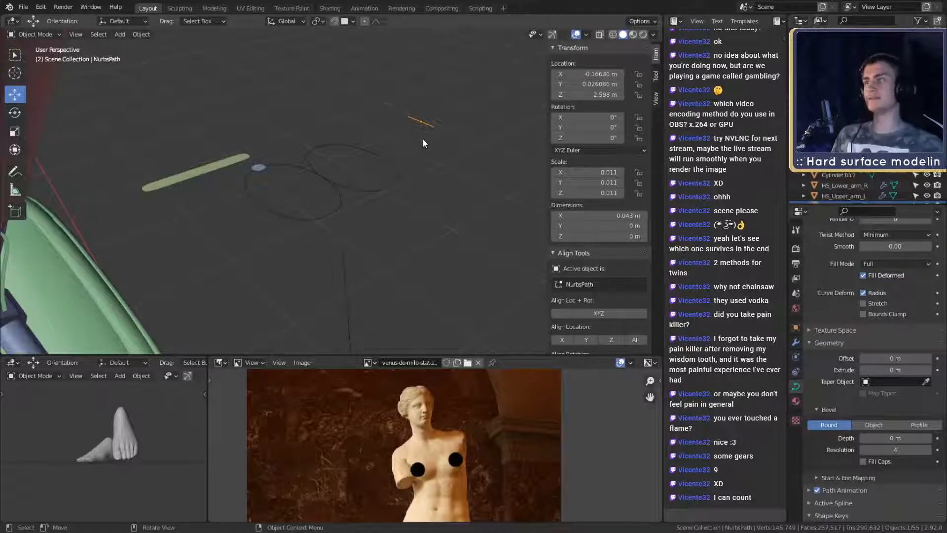
Step: Open the beveled curve near the clamp for editing and scale its upper control point to about 0.365
middle_click_drag(99, 227, 407, 203, "shift")
scroll(415, 205, "up", 3)
left_click(410, 139)
middle_click_drag(410, 139, 395, 203)
scroll(417, 205, "down", 3)
key("Tab")
scroll(395, 203, "up", 2)
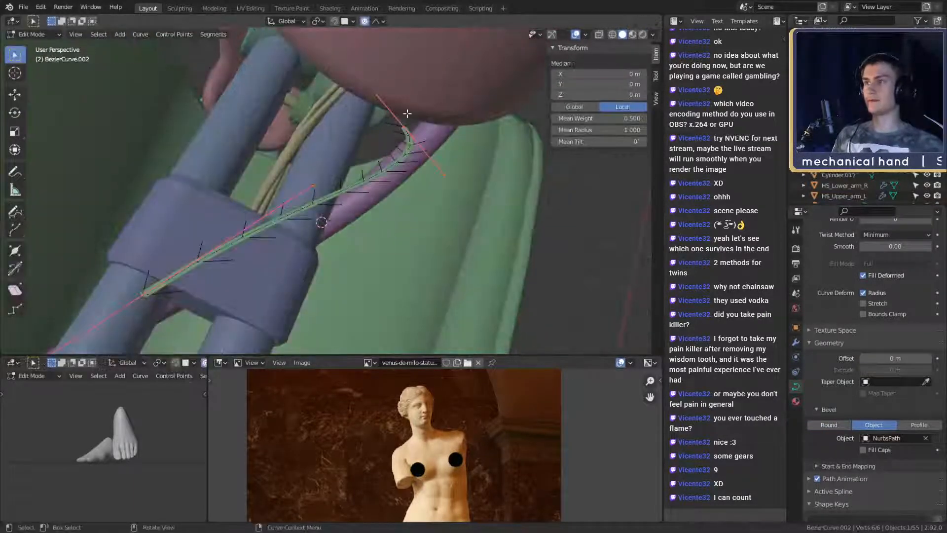
left_click(410, 131)
key("s")
left_click(453, 152)
middle_click_drag(447, 136, 411, 43)
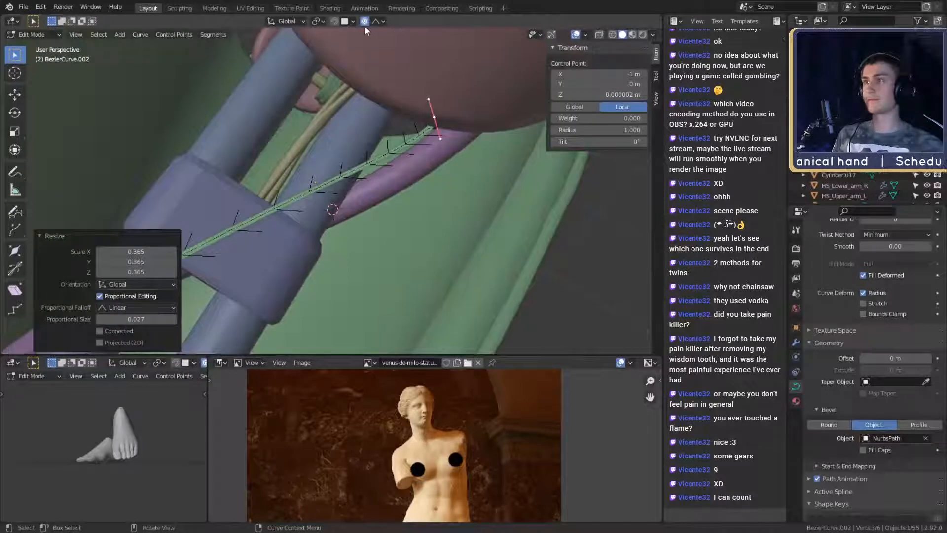
Step: With proportional editing off, rotate the upper control point and move it about 0.042, 0.004 and -0.009 m in X, Y and Z
middle_click_drag(495, 147, 538, 202)
key("o")
key("r")
left_click(478, 218)
key("g")
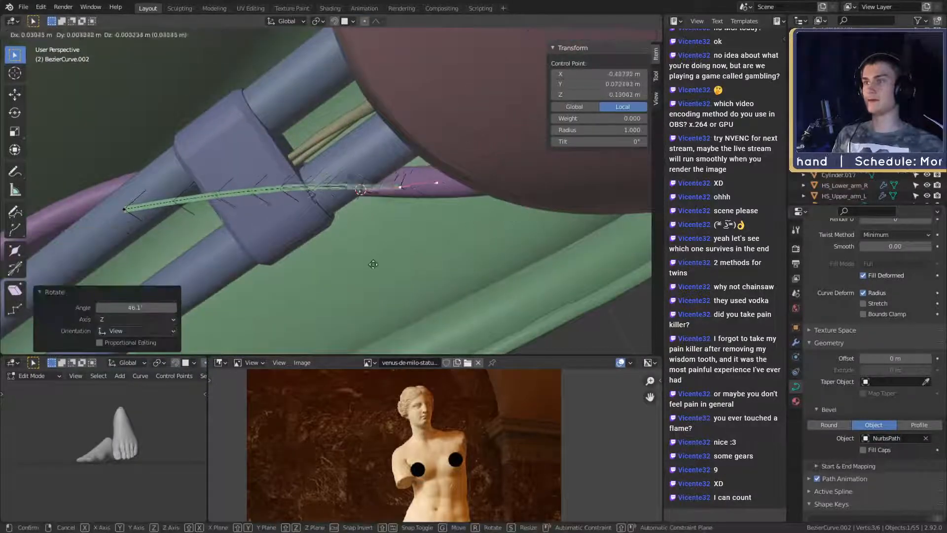
left_click(366, 263)
middle_click_drag(366, 263, 444, 246)
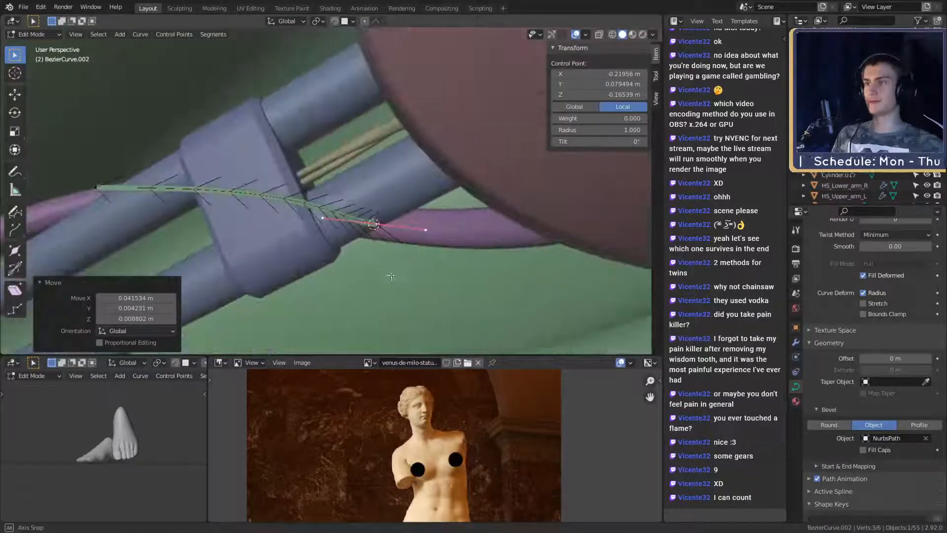
key("r")
left_click(410, 310)
middle_click_drag(408, 312, 472, 247)
Step: Move the curve's opposite control point up from the clamp toward the two-strand cable and rotate it
left_click(97, 161)
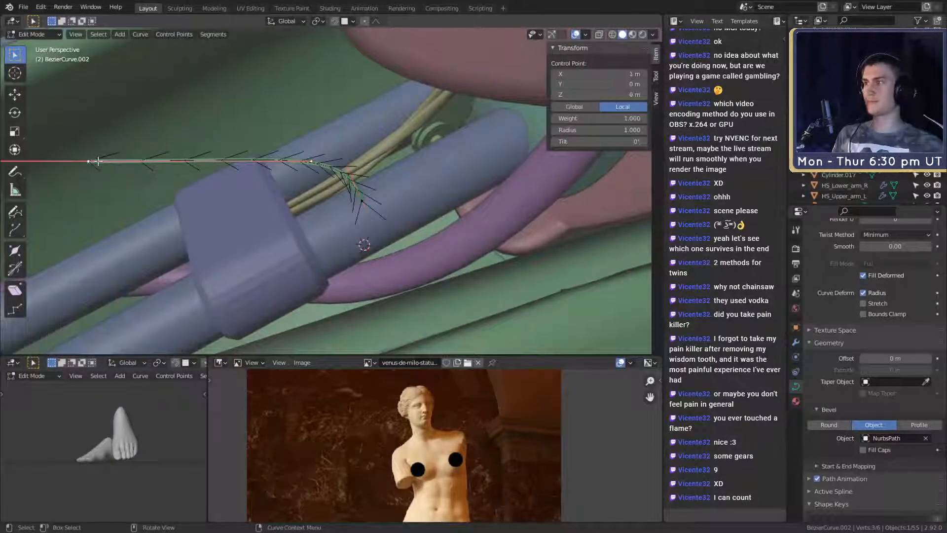
middle_click_drag(276, 197, 412, 256)
key("g")
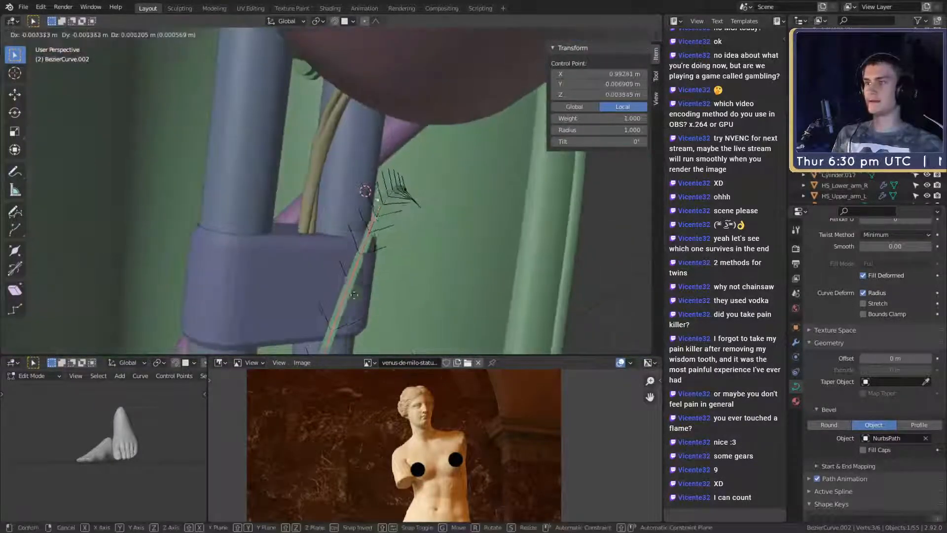
left_click(363, 138)
left_click(313, 217)
middle_click_drag(314, 216, 340, 187)
key("r")
left_click(288, 294)
Step: Move that control point about -0.018, -0.004 and -0.015 m in X, Y and Z onto the two-strand cable, and tilt it
middle_click_drag(281, 299, 340, 209)
key("g")
left_click(393, 258)
middle_click_drag(393, 258, 467, 288)
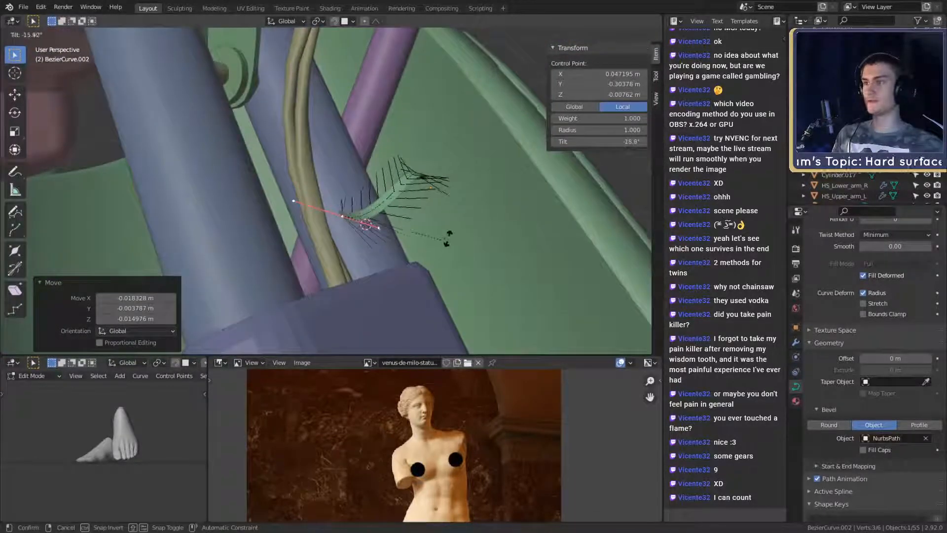
left_click(453, 236)
Step: Reposition the control point at the purple tube and rotate it by about 51.9°
middle_click_drag(498, 220, 458, 178)
left_click(440, 217)
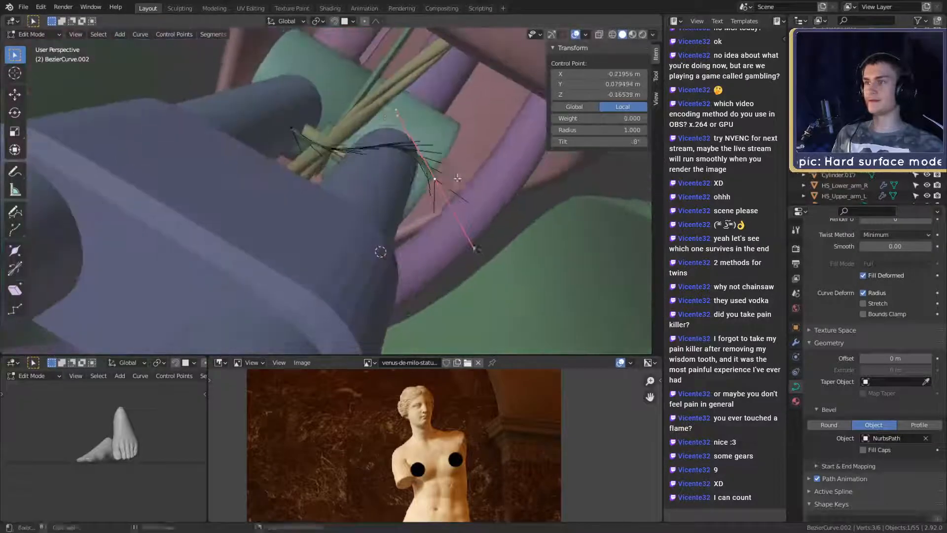
left_click(461, 247)
middle_click_drag(461, 248, 488, 222)
key("r")
left_click(464, 277)
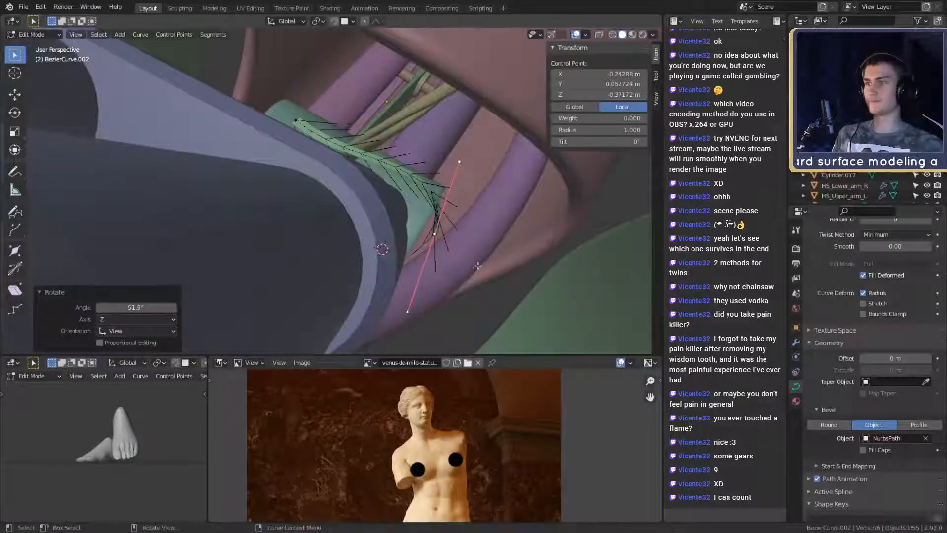
Step: Move the tube-side control point about 0.003 m in Y and 0.006 m in Z, and rotate it to follow the blue rod
middle_click_drag(478, 267, 387, 298)
key("g")
left_click(389, 304)
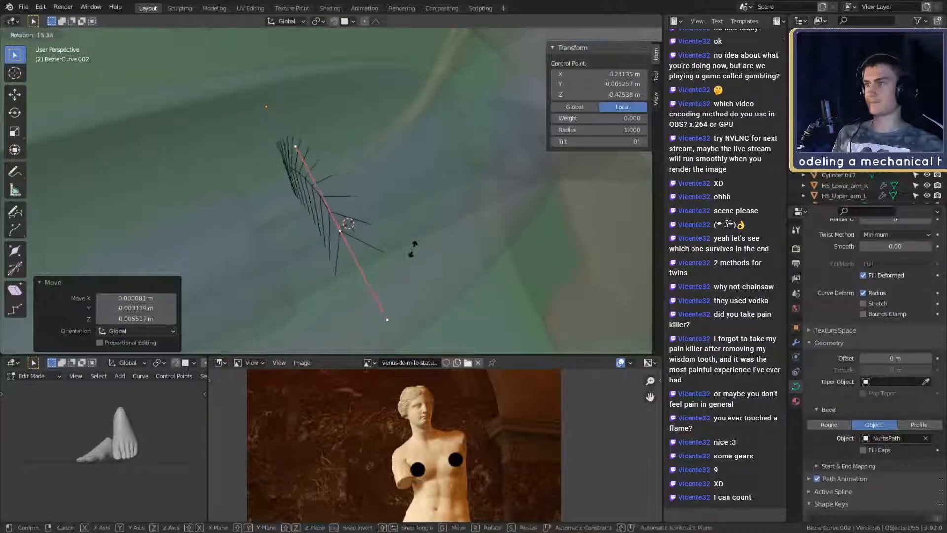
left_click(413, 245)
middle_click_drag(337, 208, 452, 319)
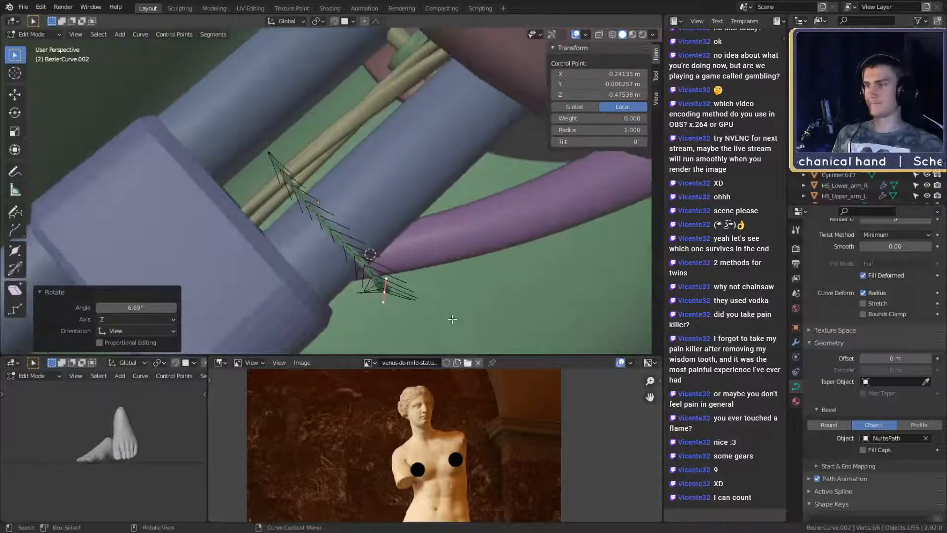
Step: Shift the tube-side control point about 0.002, -0.003 and 0.002 m in X, Y and Z, and adjust its tilt
left_click(439, 304)
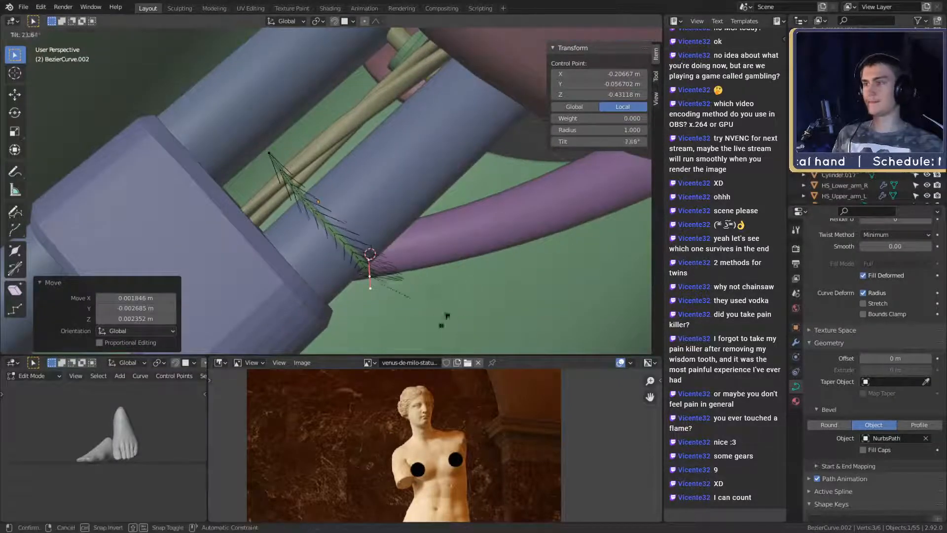
left_click(403, 329)
middle_click_drag(403, 330, 482, 243)
key("g")
left_click(480, 253)
Step: Tilt the control point at the two-strand cable to 53.2°
middle_click_drag(456, 188, 511, 275)
left_click(336, 166)
key("ctrl+t")
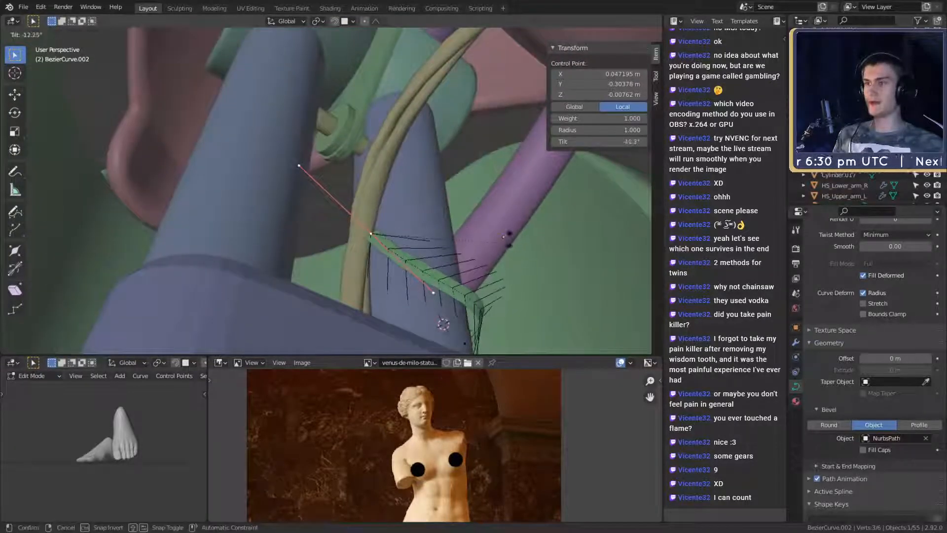
left_click(373, 287)
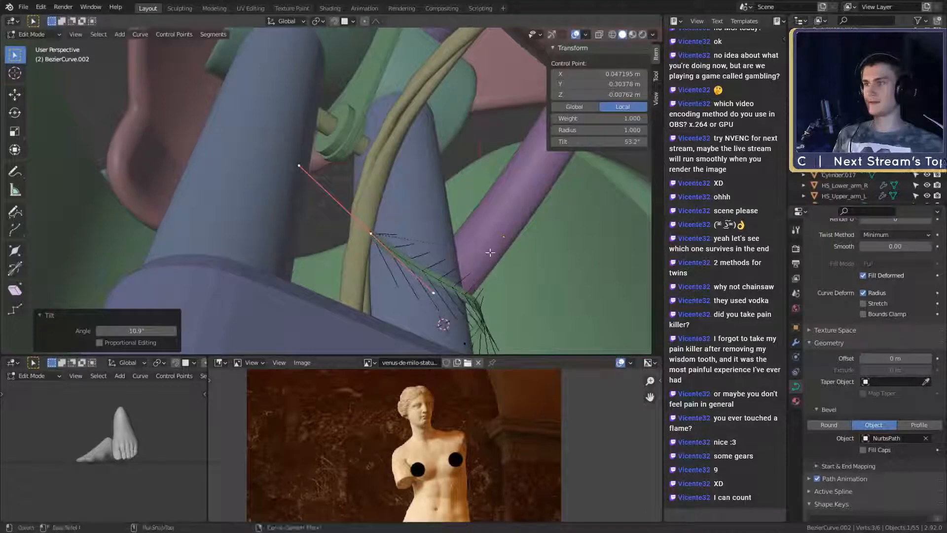
Step: Rotate the cable-side control point and move it closer against the two-strand cable
middle_click_drag(490, 252, 431, 302)
key("r")
left_click(480, 196)
key("g")
left_click(497, 228)
key("r")
left_click(213, 166)
Step: Rotate the cable-side control point in the close-up view of the cable and scale its handles to 0.182
middle_click_drag(213, 167, 467, 210)
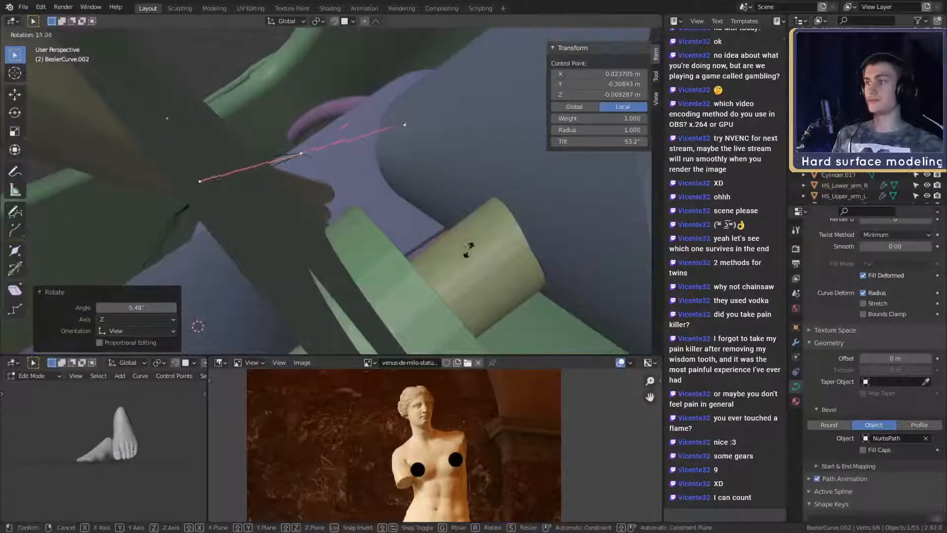
left_click(474, 310)
middle_click_drag(474, 310, 535, 259)
middle_click_drag(404, 199, 419, 246)
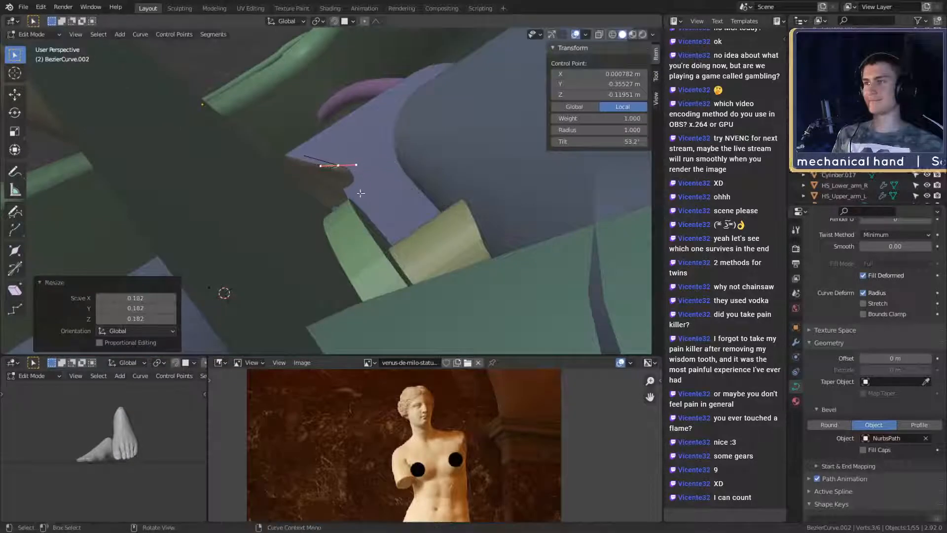
middle_click_drag(361, 193, 469, 262)
Step: Select the outer handle of the cable-side control point and adjust its direction
left_click(263, 192)
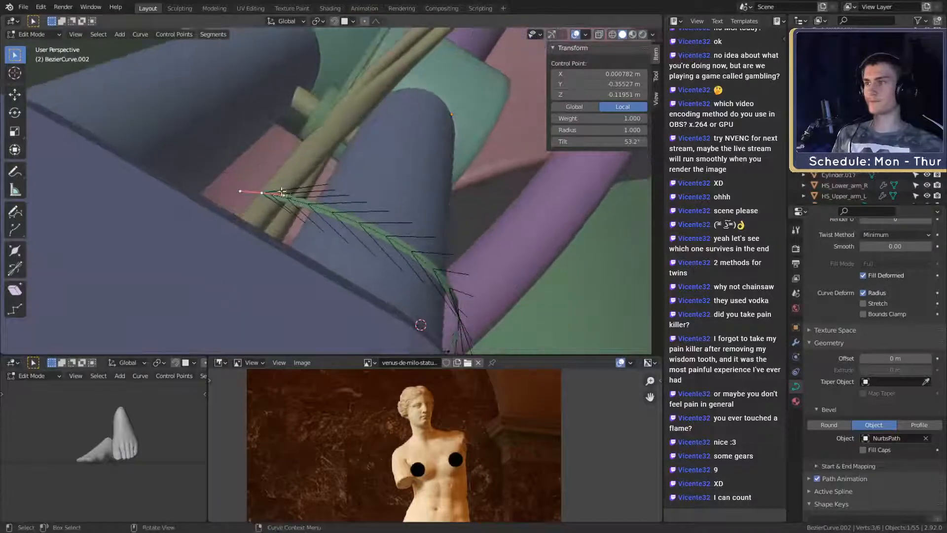
left_click(264, 192)
middle_click_drag(345, 202, 424, 227)
left_click(438, 202)
left_click(298, 174)
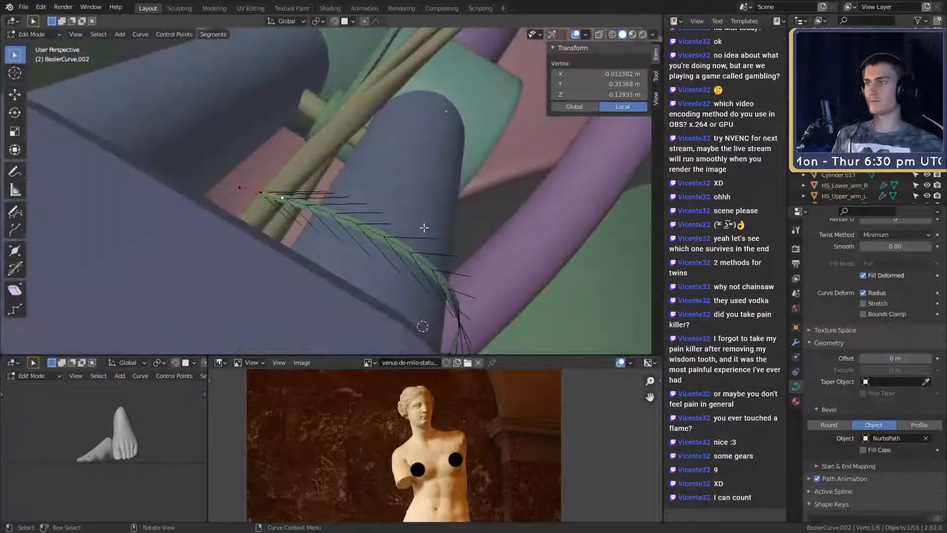
left_click(286, 293)
Step: Reshape the cable-side control point's handles by moving and scaling them to match the cable's surface
middle_click_drag(375, 247, 383, 165)
left_click(401, 276)
left_click(428, 278)
key("g")
key("s")
left_click(481, 246)
left_click(394, 234)
left_click(300, 234)
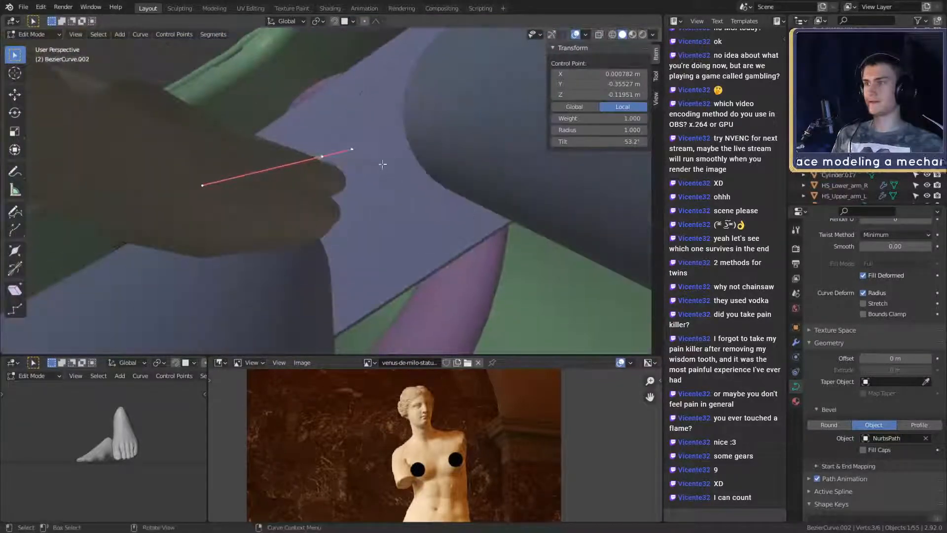
Step: Extrude the curve's end around the two-strand cable, rotating the new control point by about 113° and shortening its handles
left_click(418, 216)
key("r")
left_click(316, 285)
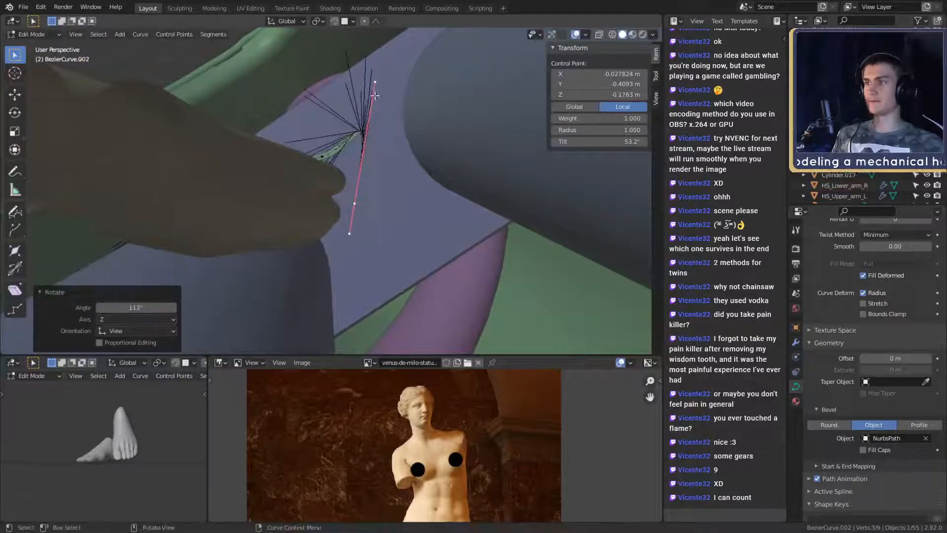
left_click(374, 96)
key("s")
left_click(418, 215)
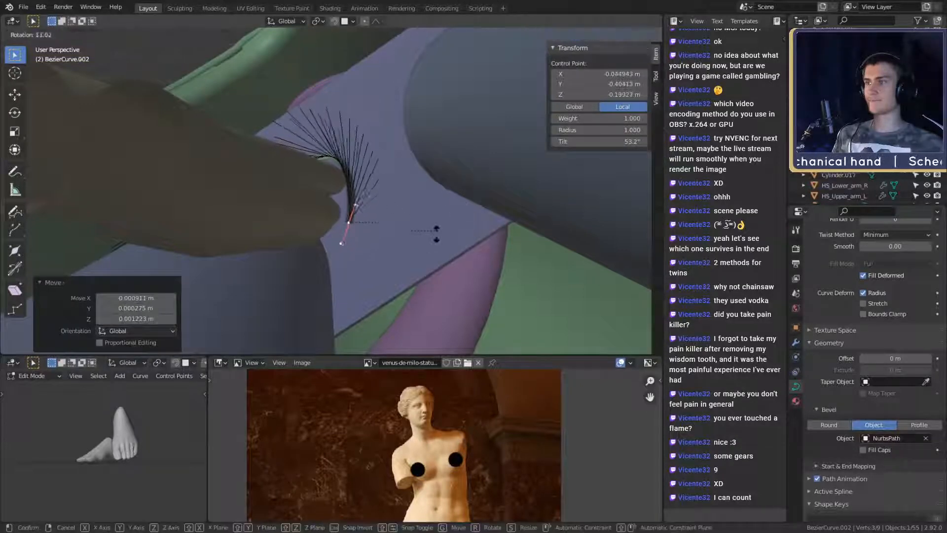
left_click(375, 226)
Step: Scale the outer handle of the control point before the new end to 0.812
left_click(314, 156)
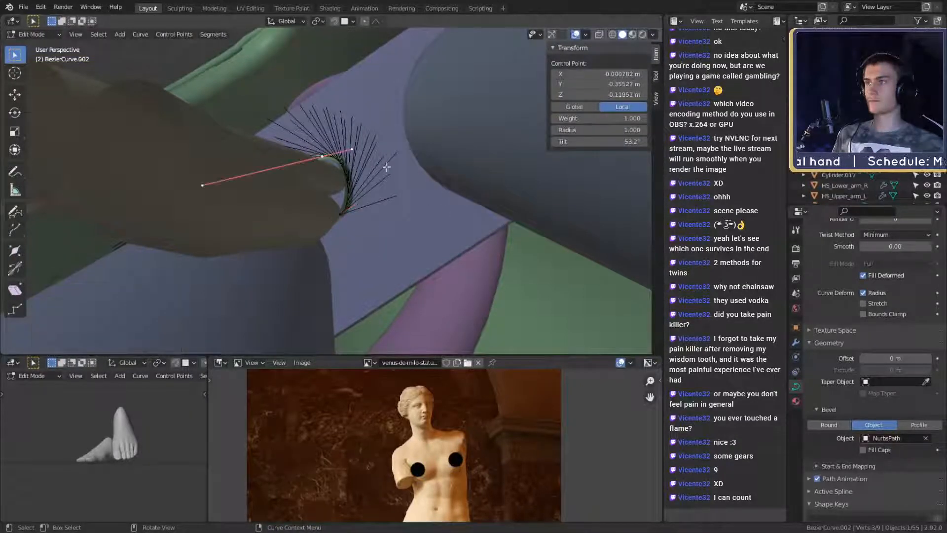
left_click(420, 163)
middle_click_drag(423, 185, 408, 185)
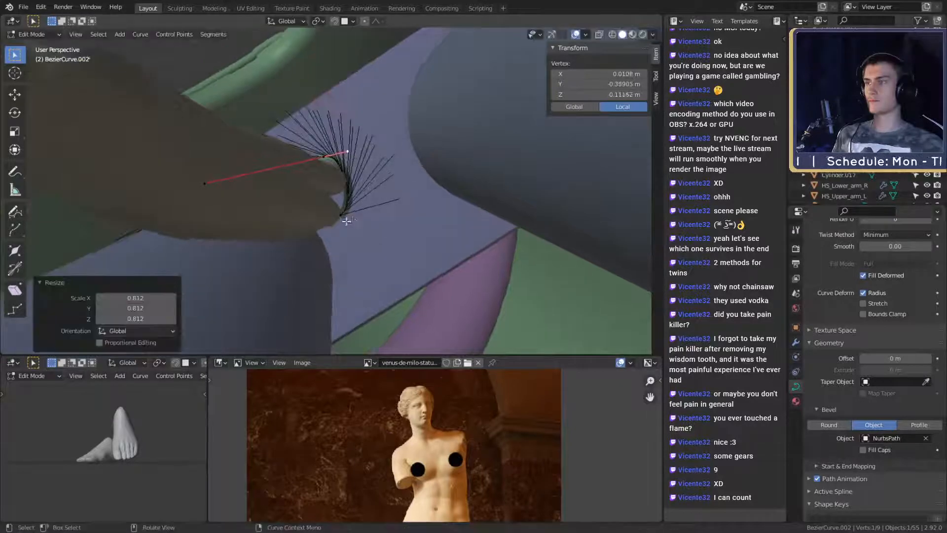
Step: Move the extruded end point closer to the two-strand cable and rotate it by about 50.2°
left_click(351, 192)
key("g")
left_click(410, 197)
key("r")
left_click(412, 138)
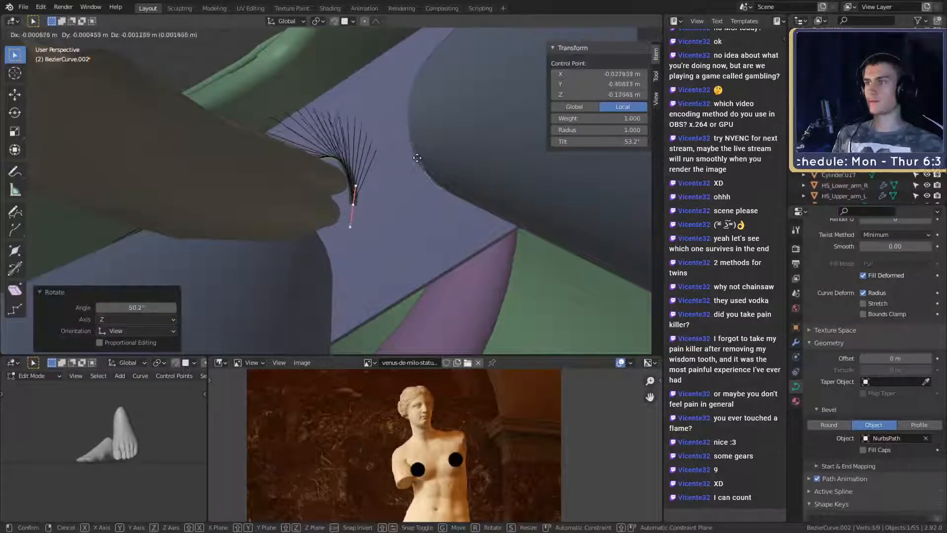
left_click(417, 158)
Step: Refine the extruded end point's rotation and scale the neighbouring control point's outer handle to 0.702
middle_click_drag(417, 158, 344, 158)
key("r")
left_click(373, 185)
left_click(382, 188)
left_click(344, 158)
left_click(389, 170)
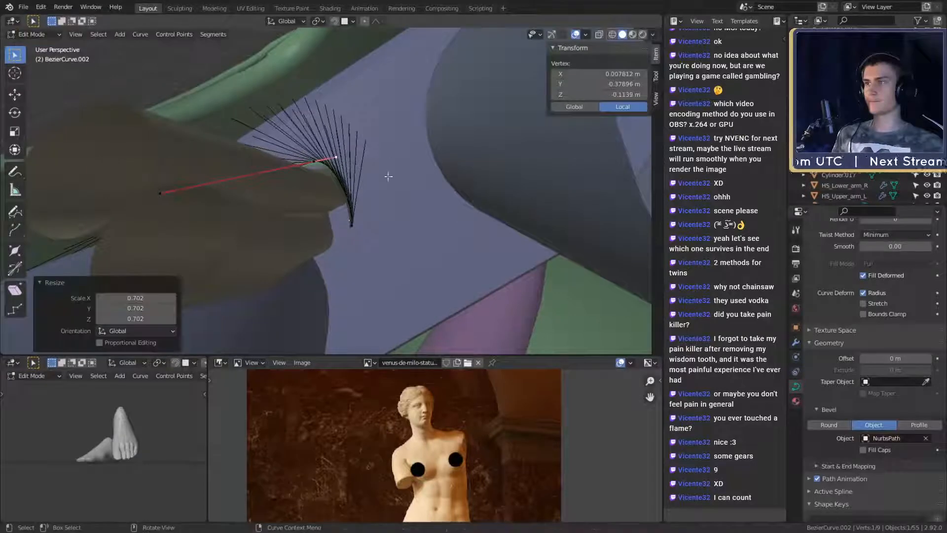
Step: Nudge the curve's extruded end point against the side of the two-strand cable in small moves
left_click(358, 225)
key("g")
middle_click_drag(383, 222, 386, 249)
left_click(400, 190)
key("g")
left_click(464, 264)
key("g")
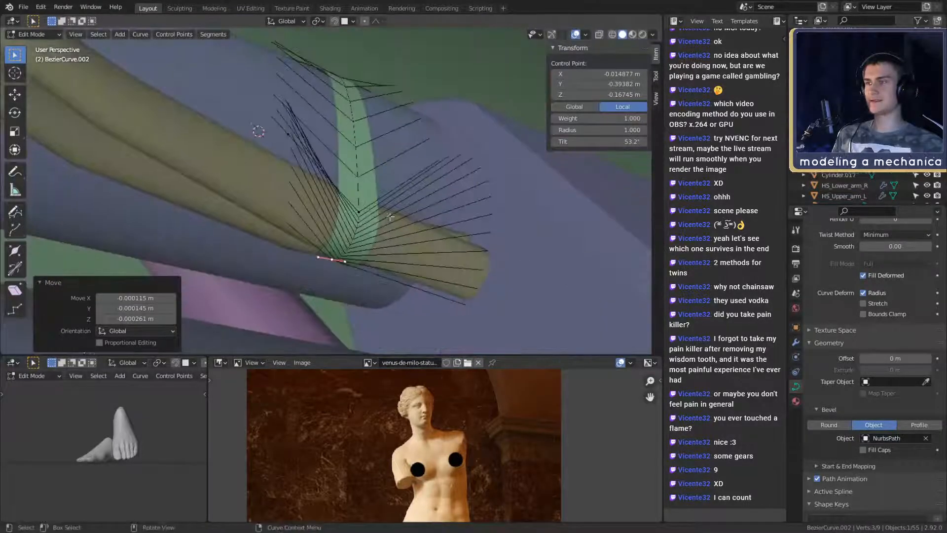
Step: Shift the control point before the curve's end slightly so the strip fits closely around the cable
middle_click_drag(391, 216, 431, 186)
left_click(444, 143)
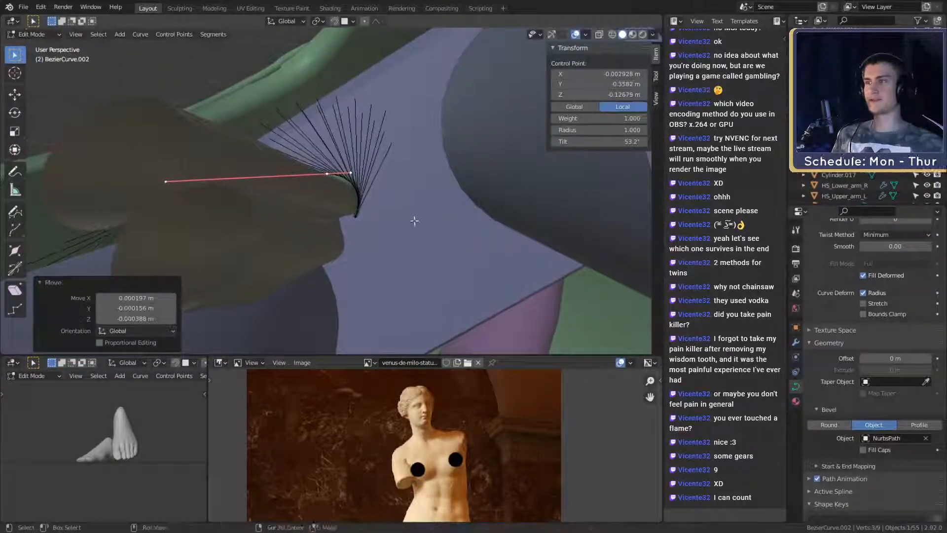
middle_click_drag(415, 221, 457, 216)
left_click(489, 241)
key("g")
left_click(538, 262)
Step: Extrude a new control point from the strip's end further down the cable's side and rotate it slightly
left_click(377, 247)
key("g")
left_click(455, 248)
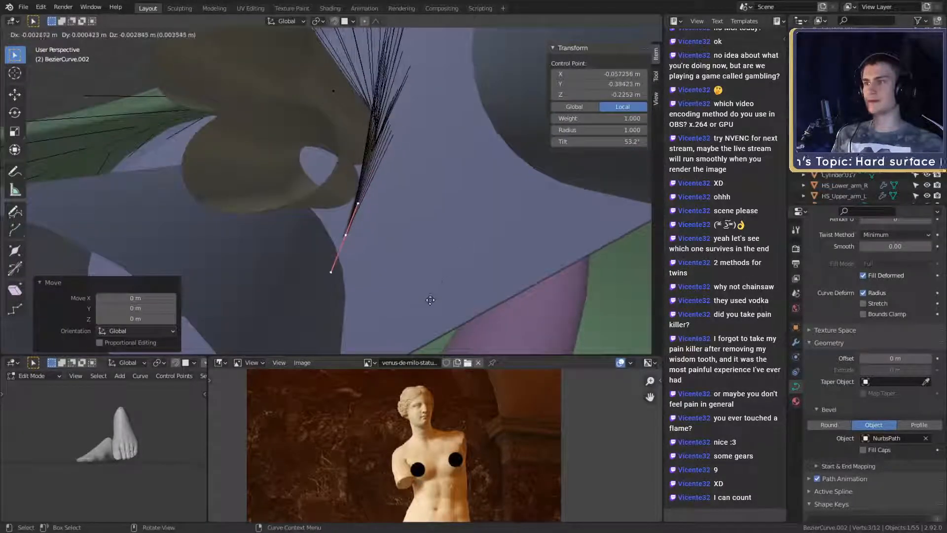
left_click(430, 300)
middle_click_drag(430, 299, 444, 240)
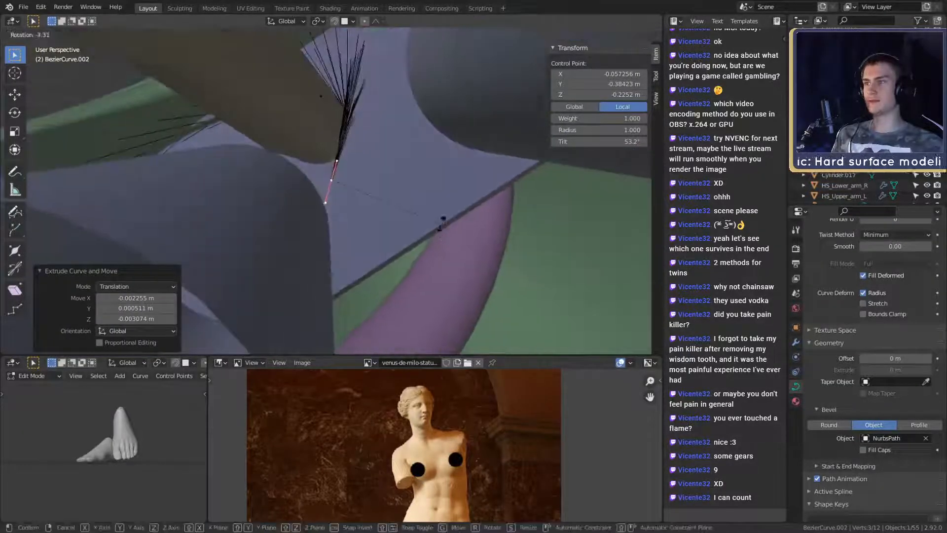
left_click(448, 190)
Step: Nudge the control point before the new end point so the strip stays close to the two-strand cable
left_click(346, 128)
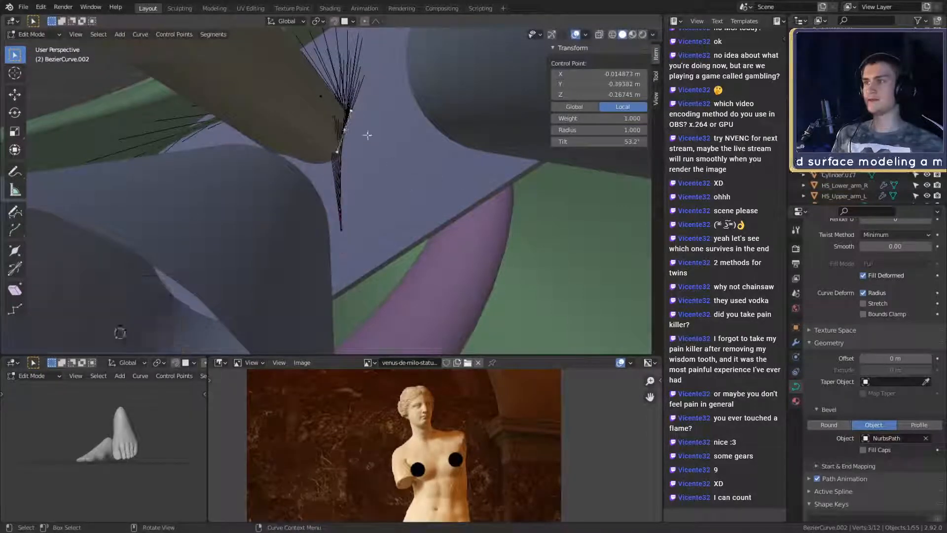
scroll(423, 211, "up", 2)
middle_click_drag(368, 134, 431, 188, "shift")
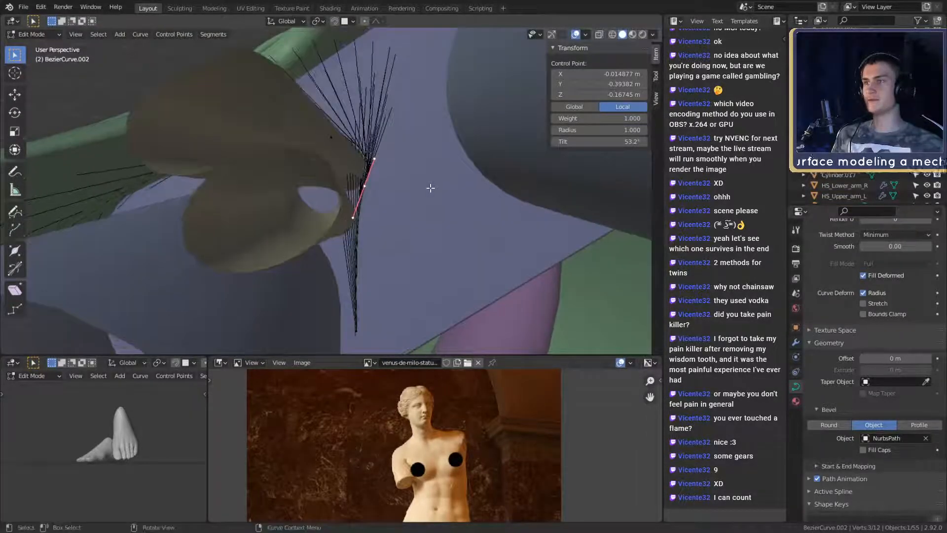
left_click(458, 188)
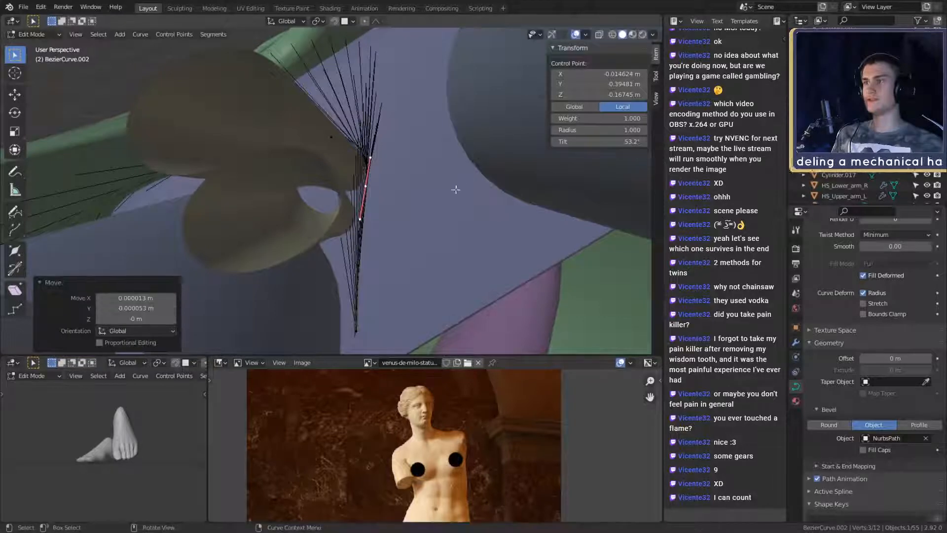
Step: Lengthen the end point's outer handle, then move the point further down the cable and rotate it by 14°
middle_click_drag(456, 189, 423, 178)
left_click(351, 211)
middle_click_drag(370, 243, 408, 203)
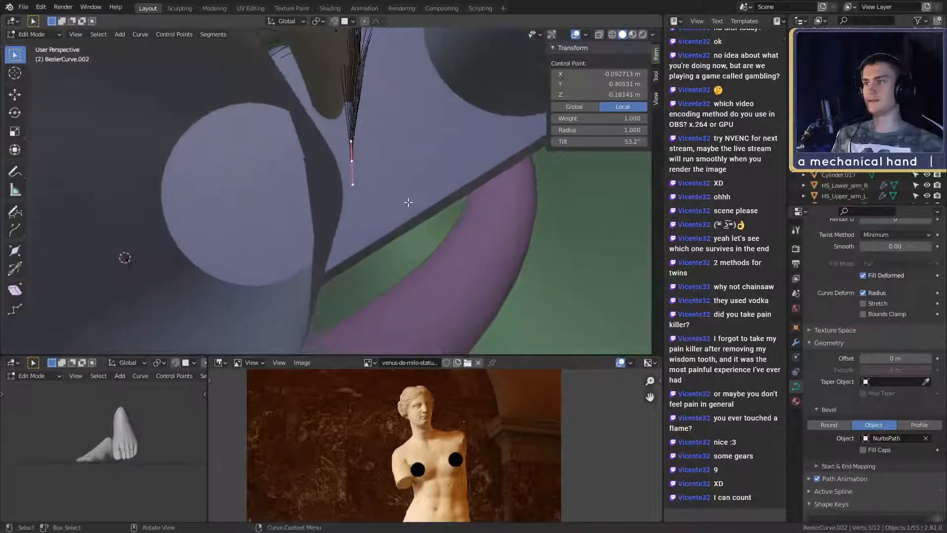
left_click(519, 198)
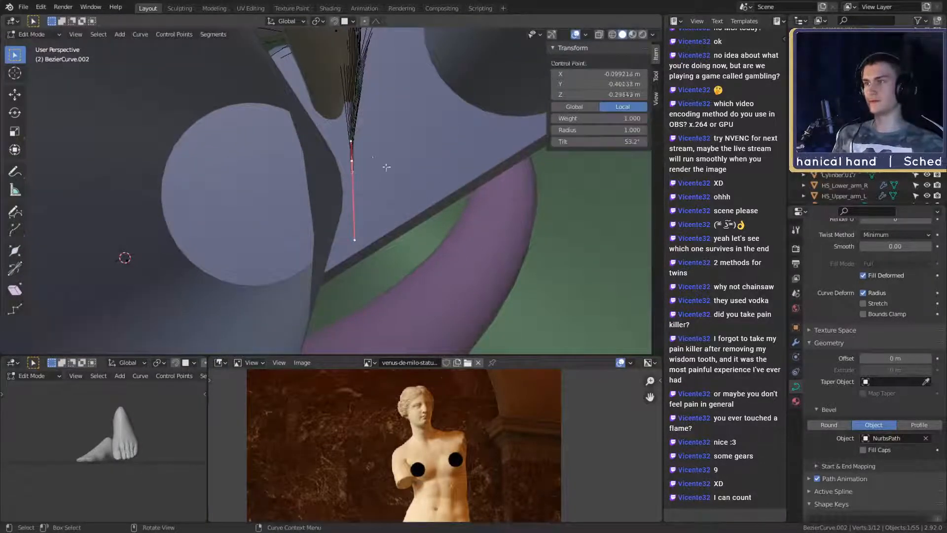
left_click(404, 226)
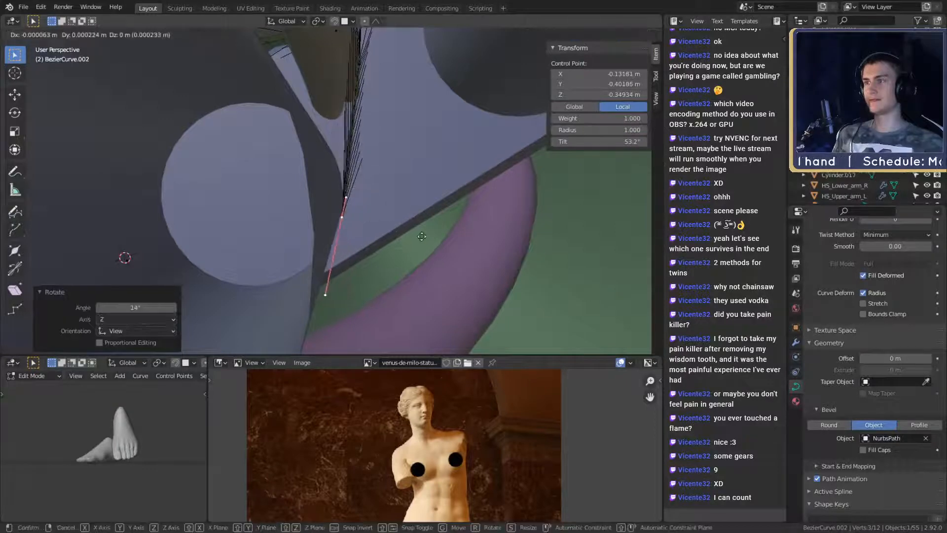
left_click(422, 236)
Step: Refine the end point's rotation and tilt it by -5.76° so the strip lies flat
middle_click_drag(422, 236, 469, 185)
key("r")
left_click(394, 205)
left_click(474, 210)
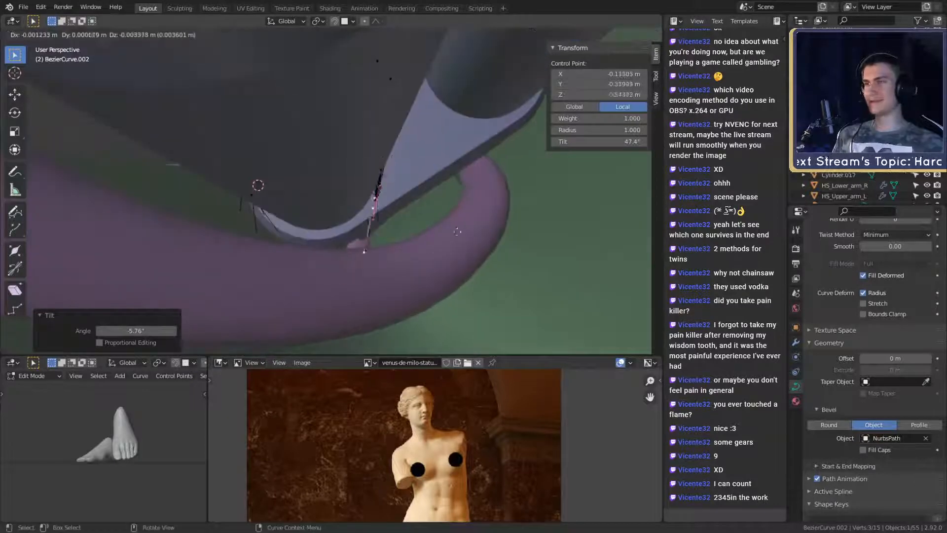
Step: Extrude a control point beneath the blue tube, rotate it by 85.2° and scale its handles by 3.880
middle_click_drag(388, 260, 431, 241)
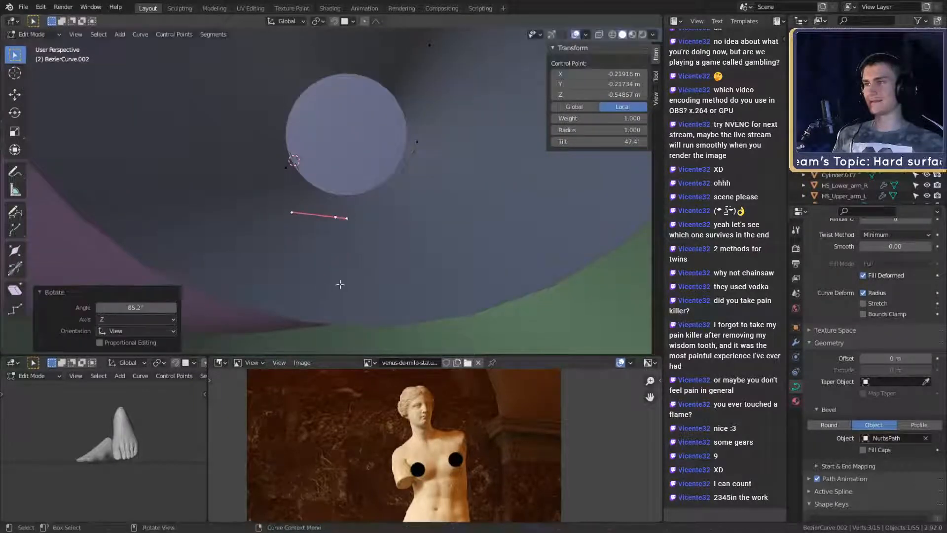
middle_click_drag(340, 284, 360, 256)
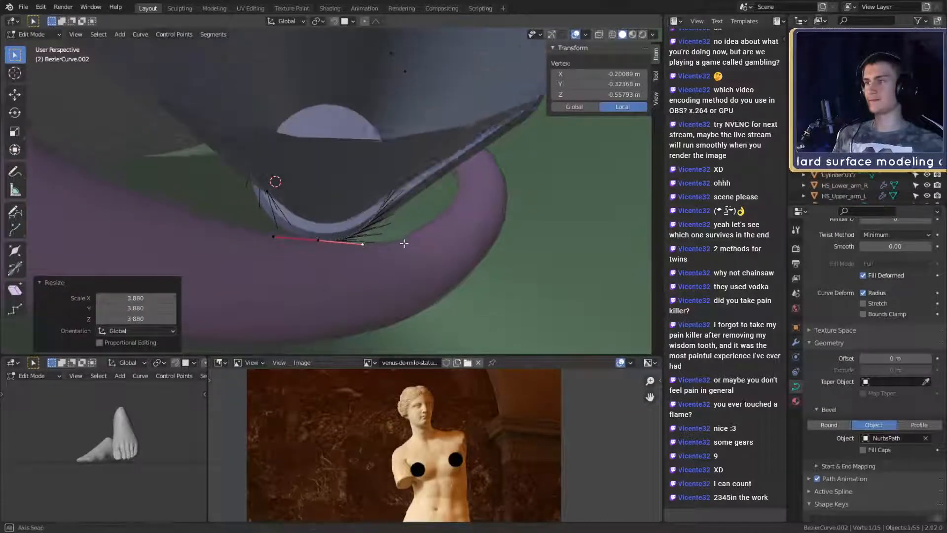
middle_click_drag(355, 237, 481, 223)
Step: Extrude another control point around the blue tube's far side and rotate it to follow the surface
left_click(405, 217)
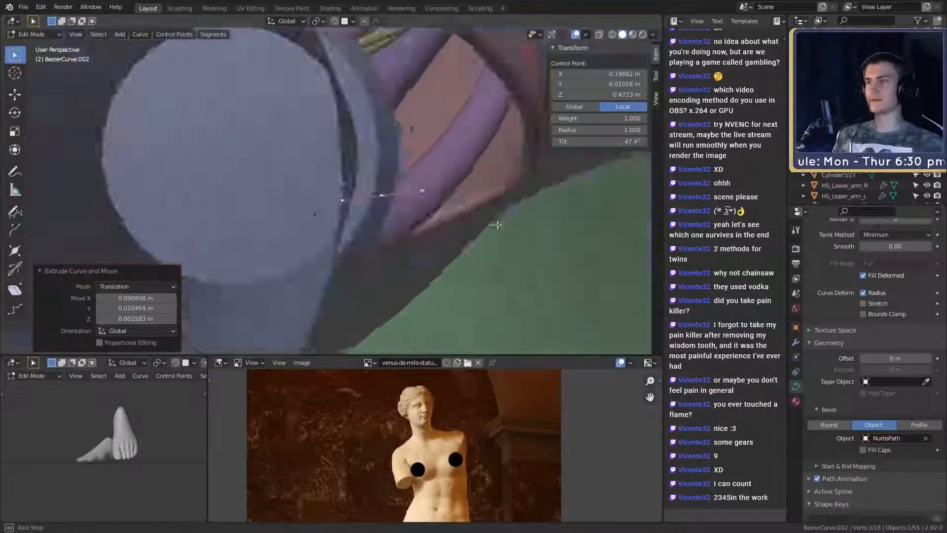
middle_click_drag(452, 163, 404, 246)
scroll(440, 209, "up", 1)
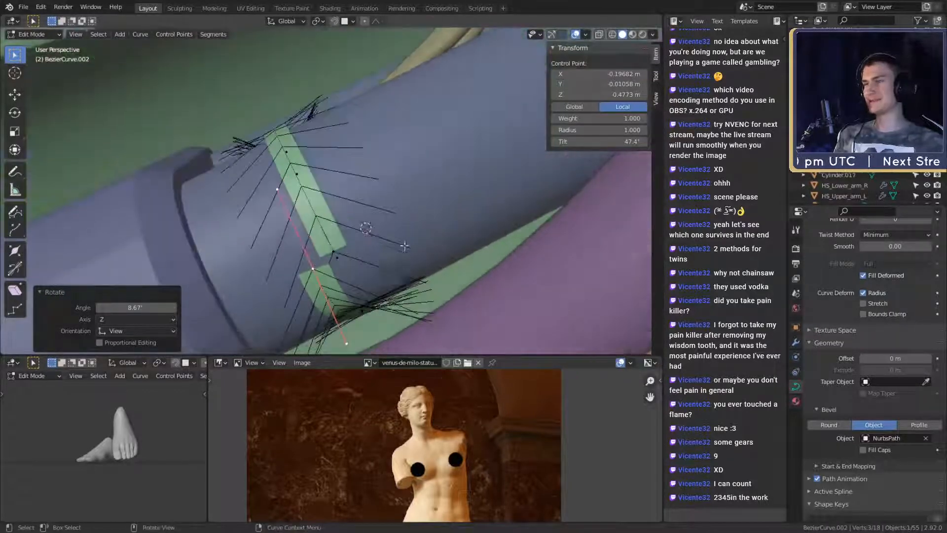
middle_click_drag(386, 173, 412, 263)
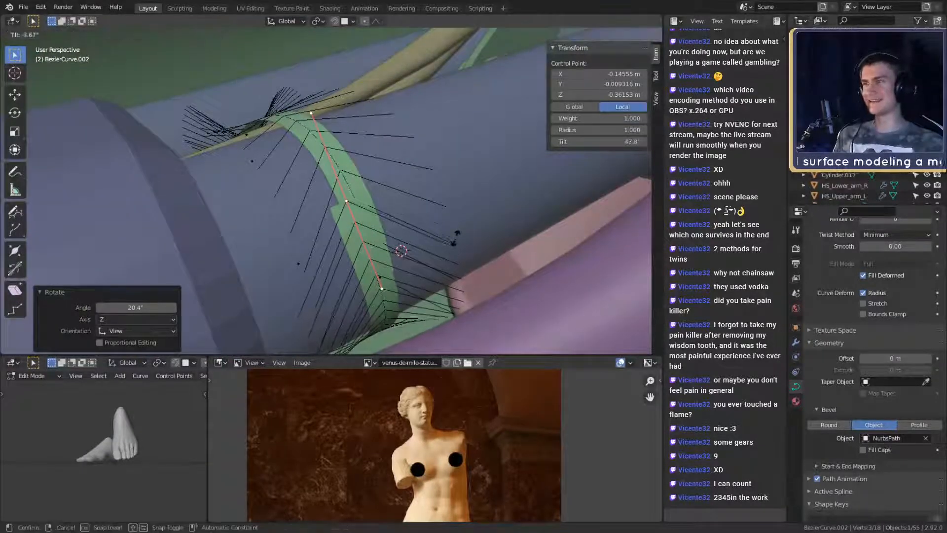
Step: Tilt the far-side control point to 55.2°, then nudge it against the tube and rotate it by -3.28°
middle_click_drag(422, 252, 505, 180)
key("g")
left_click(546, 199)
key("g")
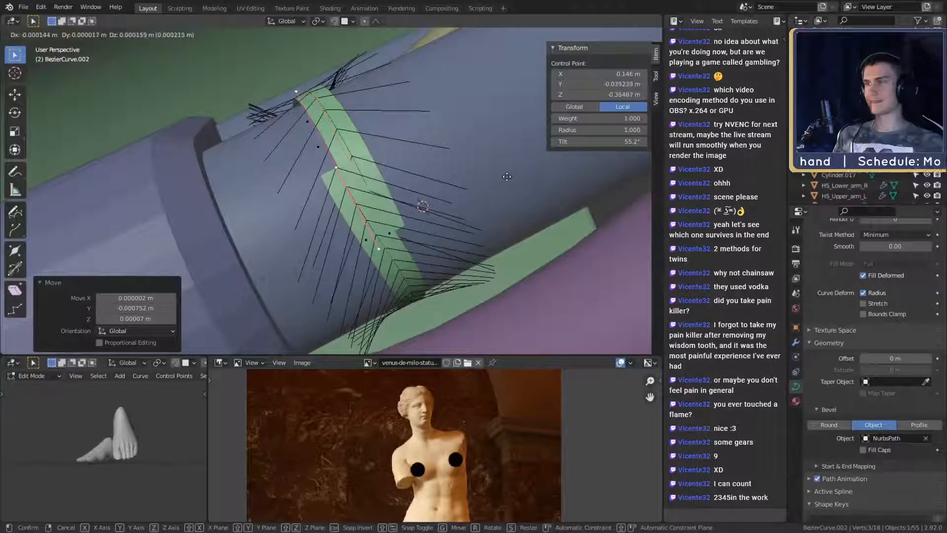
left_click(507, 176)
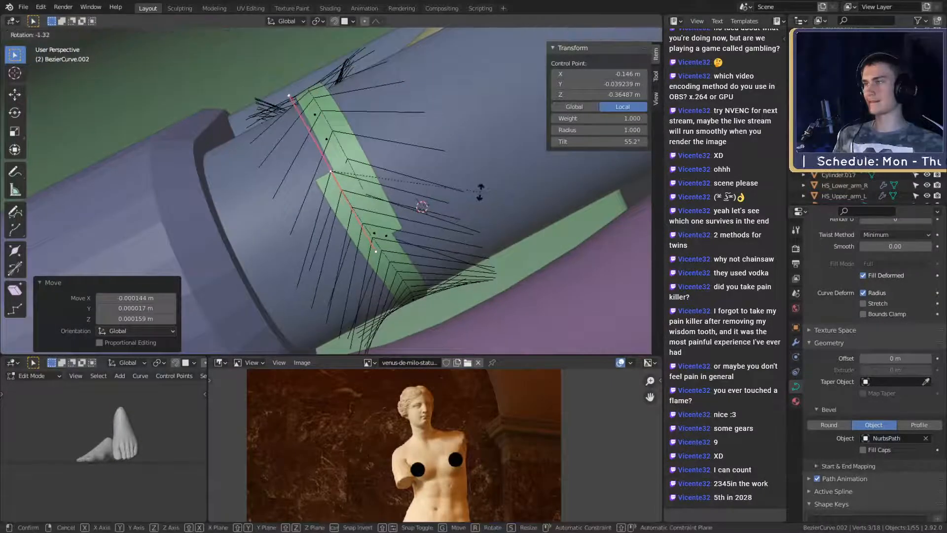
left_click(482, 187)
middle_click_drag(482, 188, 276, 298)
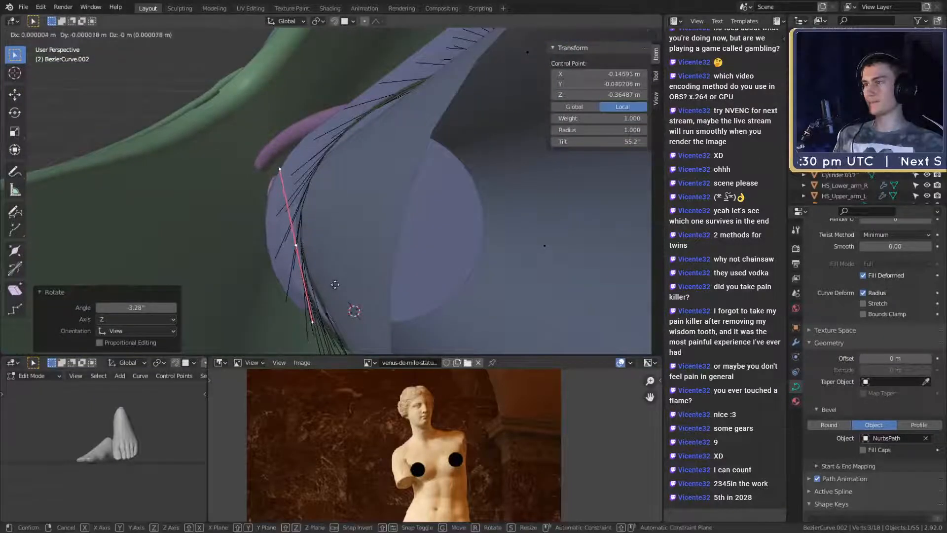
Step: Extrude a control point over the top of the tube, rotate it by 60.3° and move it against the surface
mouse_move(332, 253)
middle_mouse_down()
mouse_move(423, 250)
mouse_move(427, 268)
mouse_move(317, 225)
mouse_move(331, 259)
middle_mouse_up()
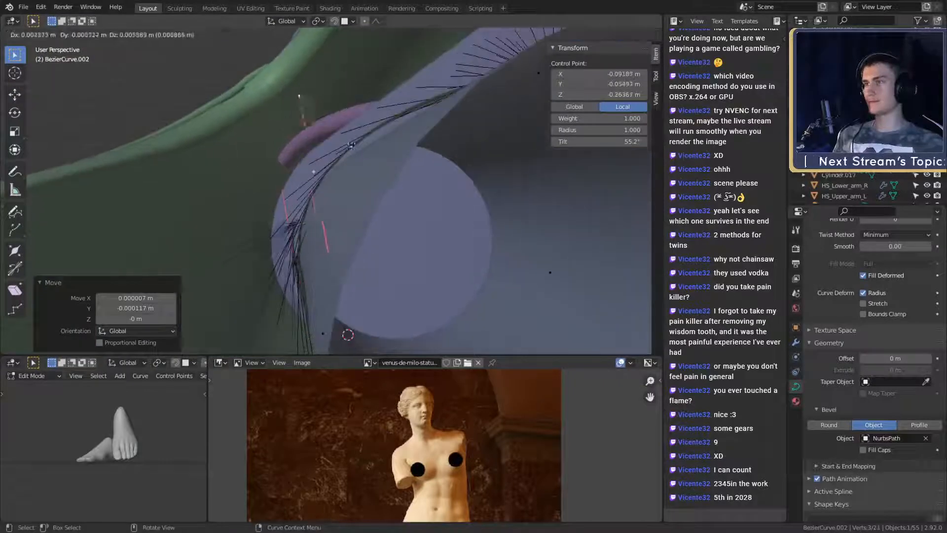
middle_click_drag(366, 112, 402, 175)
left_click(356, 217)
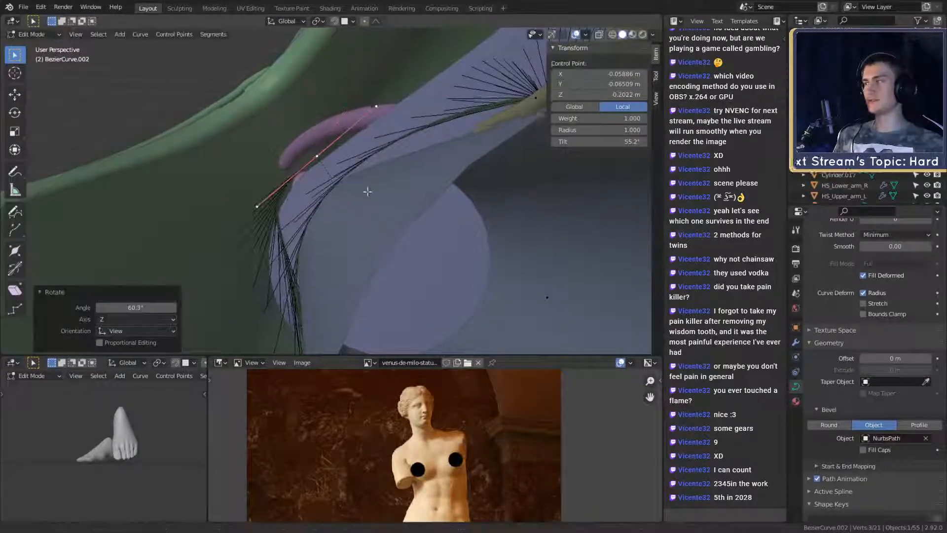
key("g")
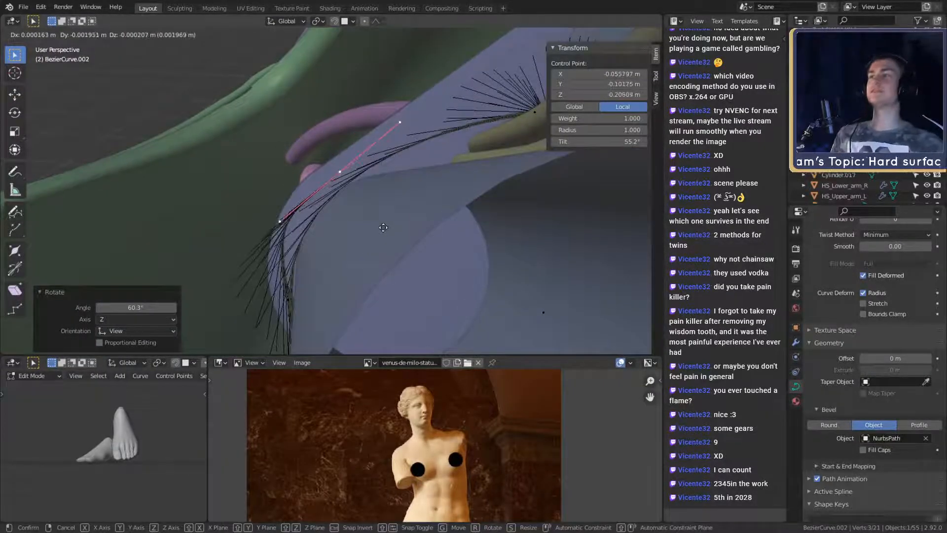
mouse_move(387, 253)
middle_mouse_down()
mouse_move(393, 154)
mouse_move(394, 242)
middle_mouse_up()
left_click(395, 246)
Step: Refine the handles and rotation of the last control points to close the strip around the tube, and leave Edit Mode
middle_click_drag(372, 199, 441, 238)
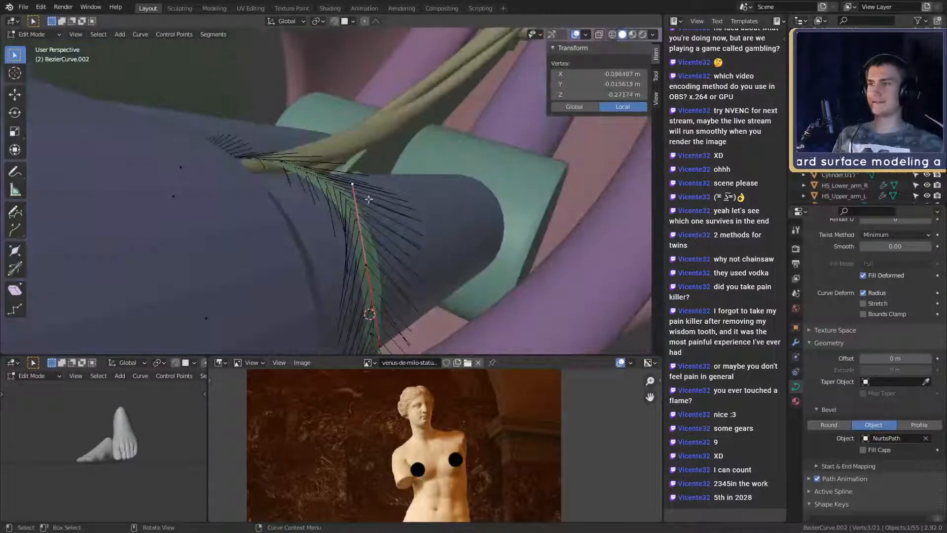
middle_click_drag(369, 199, 465, 218)
left_click(405, 219)
middle_click_drag(405, 219, 351, 303)
left_click(368, 274)
left_click(450, 233)
key("r")
key("alt+z")
middle_click_drag(393, 265, 437, 253)
left_click(380, 221)
left_click(427, 250)
left_click(359, 253)
key("Tab")
Step: Examine how the strip wraps around the tube, both within the whole arm and up close
scroll(421, 233, "down", 18)
scroll(386, 236, "up", 15)
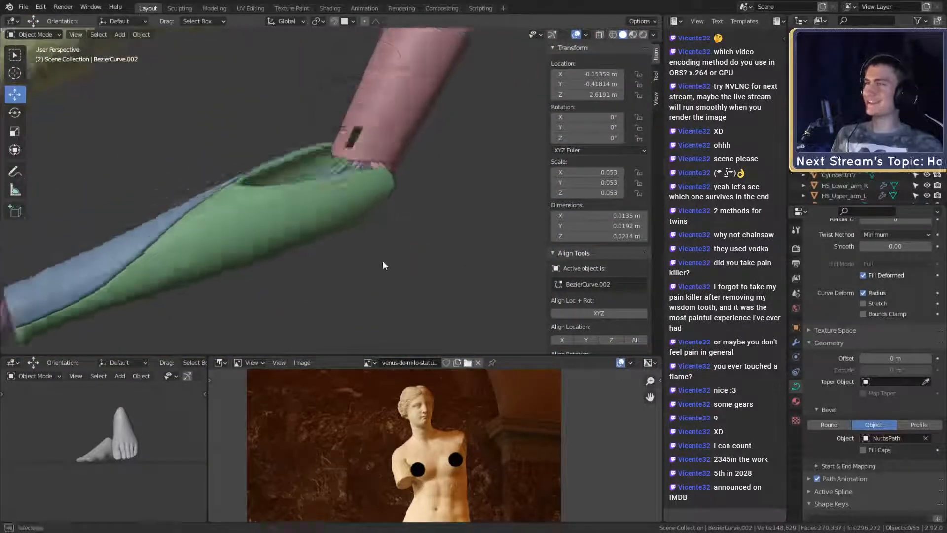
scroll(380, 227, "up", 4)
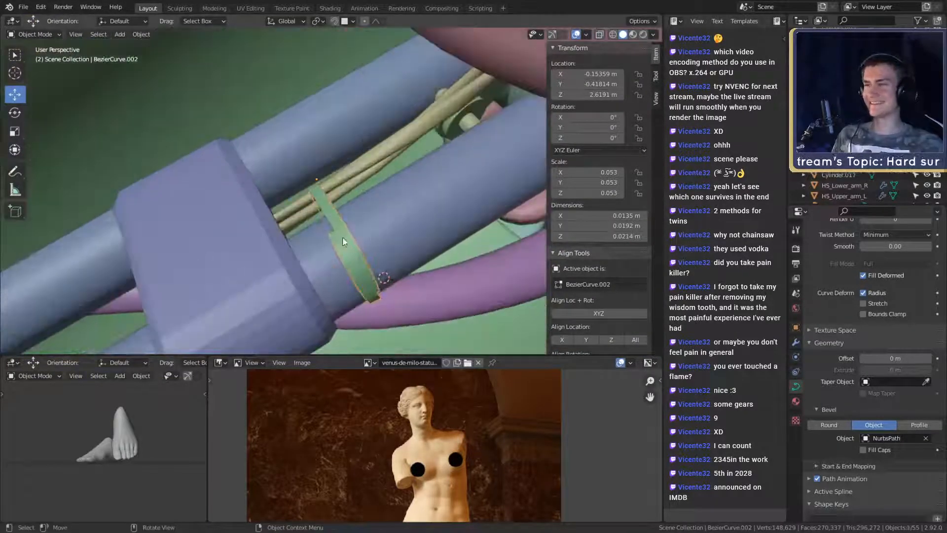
scroll(343, 244, "up", 4)
scroll(342, 242, "down", 4)
middle_click_drag(341, 233, 390, 263)
middle_click_drag(274, 111, 449, 215)
Step: Add a Solidify modifier to the strip with an offset of 1.0000 and a thickness of 0.01 m
left_click(795, 342)
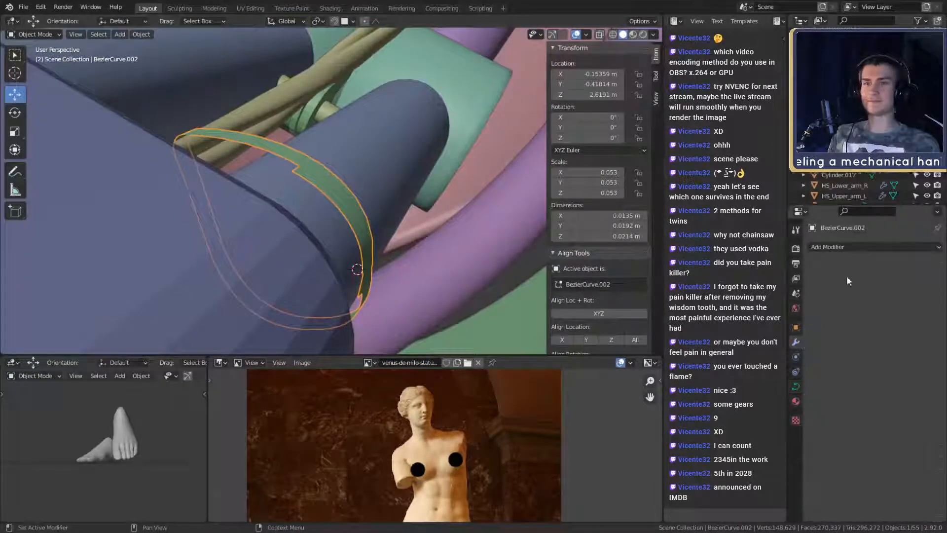
left_click(865, 242)
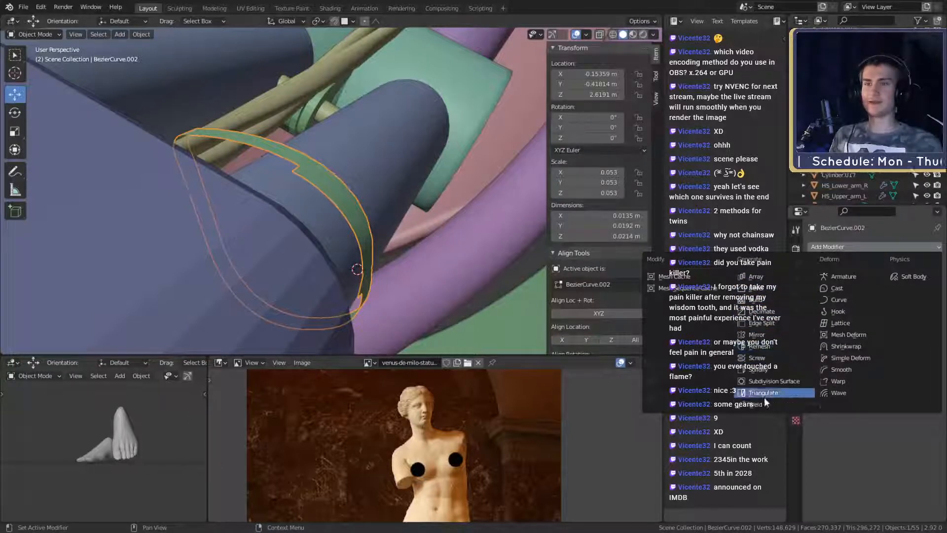
left_click(759, 369)
middle_click_drag(493, 276, 493, 236)
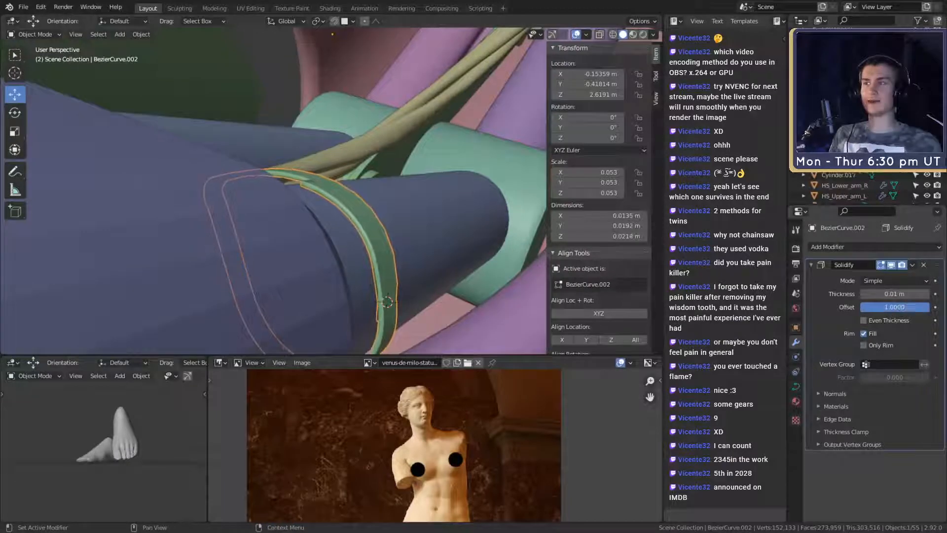
Step: Reopen the thickened strip in Edit Mode and move its upper side control point slightly to fit the tube
middle_click_drag(329, 226, 398, 225)
key("Tab")
left_click(390, 210)
left_click(359, 228)
middle_click_drag(421, 279, 334, 254)
key("g")
left_click(423, 263)
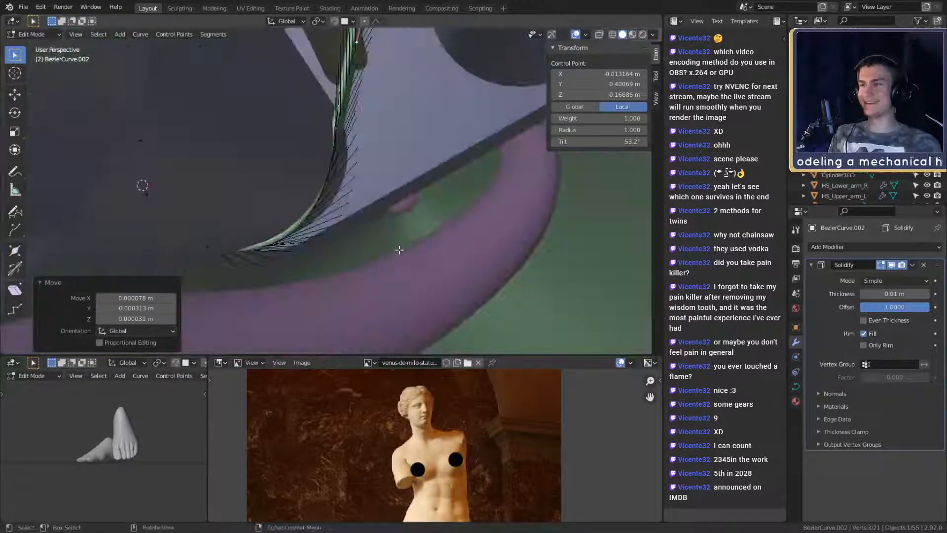
Step: Adjust the next control point down the strip's side so it sits closer to the tube
left_click(339, 175)
middle_click_drag(340, 175, 393, 185)
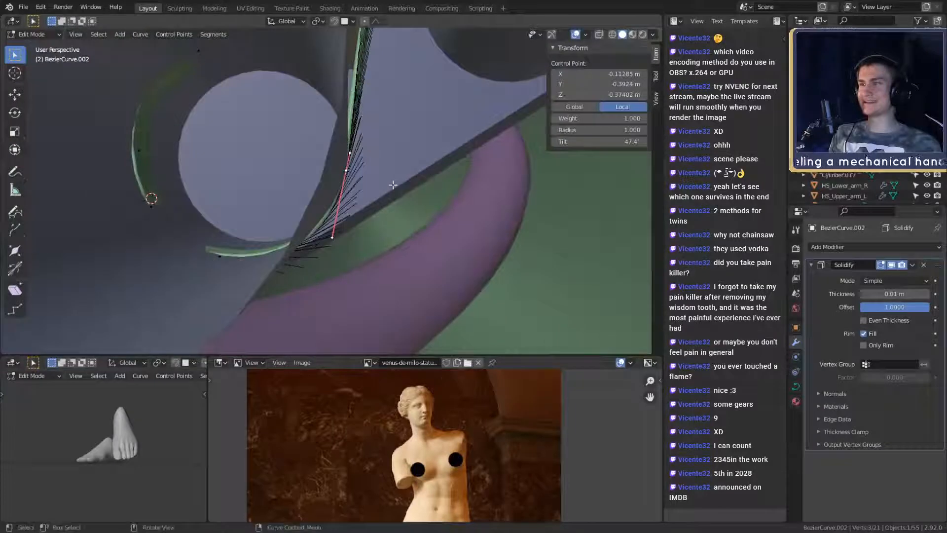
left_click(423, 187)
Step: Move the control point beneath the tube closer to its surface and scale the point's handles to 0.793
middle_click_drag(422, 187, 362, 213)
left_click(335, 198)
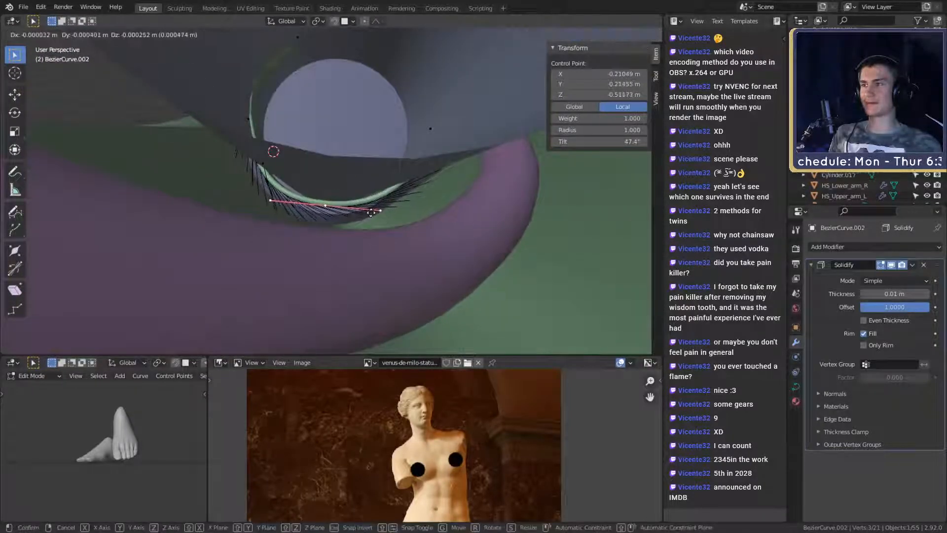
left_click(372, 213)
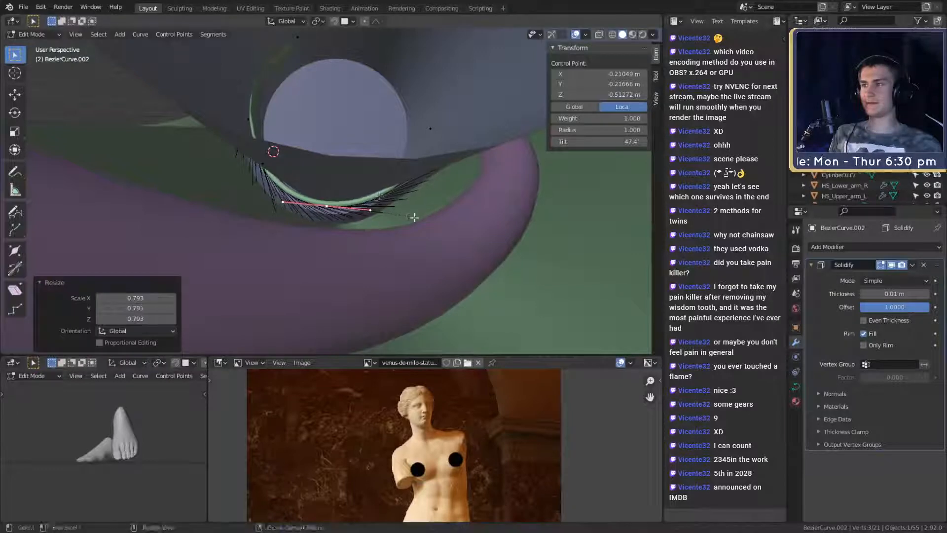
Step: Check the strip's far-side control points against the tube and rotate the end point on top by 5.15°
mouse_move(370, 180)
middle_mouse_down()
mouse_move(410, 213)
mouse_move(378, 195)
middle_mouse_up()
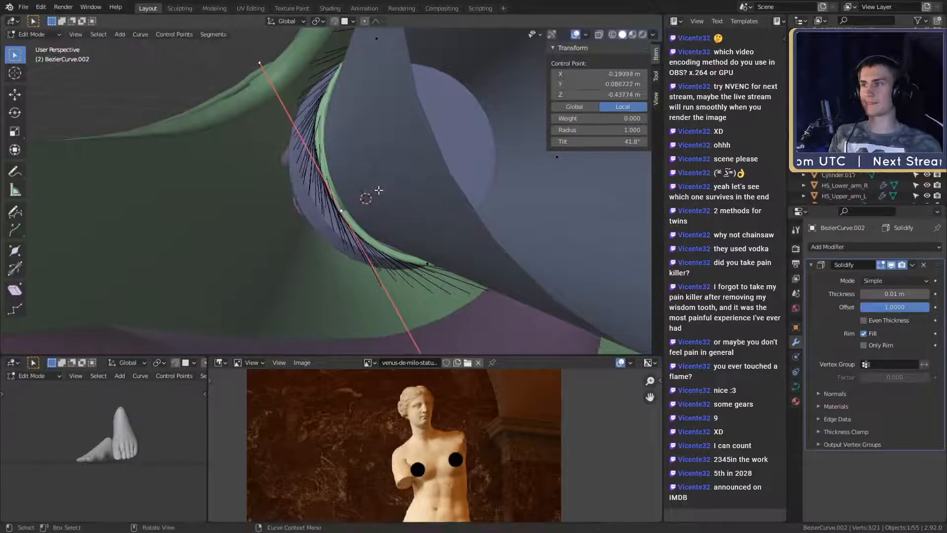
middle_click_drag(386, 224, 430, 219)
scroll(430, 220, "up", 3)
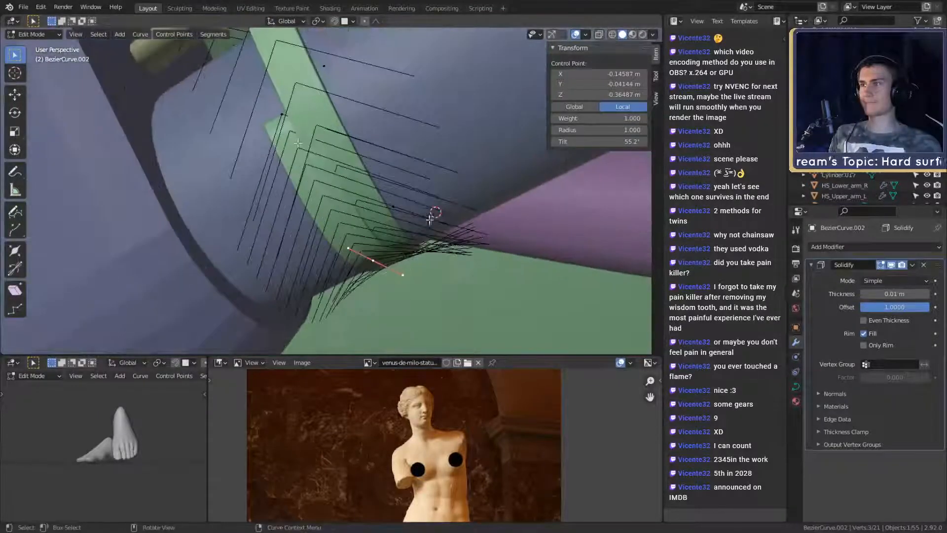
middle_click_drag(359, 177, 335, 242)
left_click(431, 101)
left_click(481, 186)
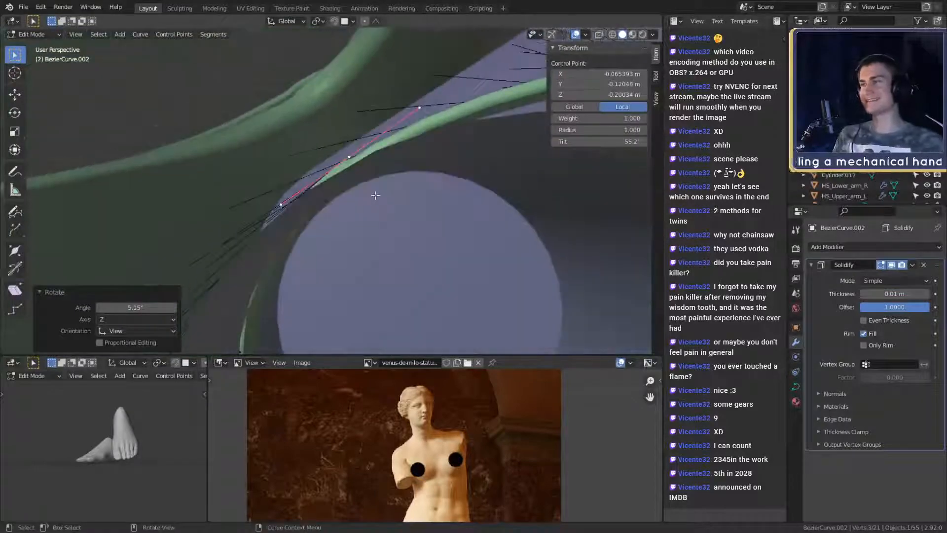
Step: Shift the strip's end point slightly and tilt it by -3.83° so the overlapping end lies flat
middle_click_drag(364, 217, 156, 236)
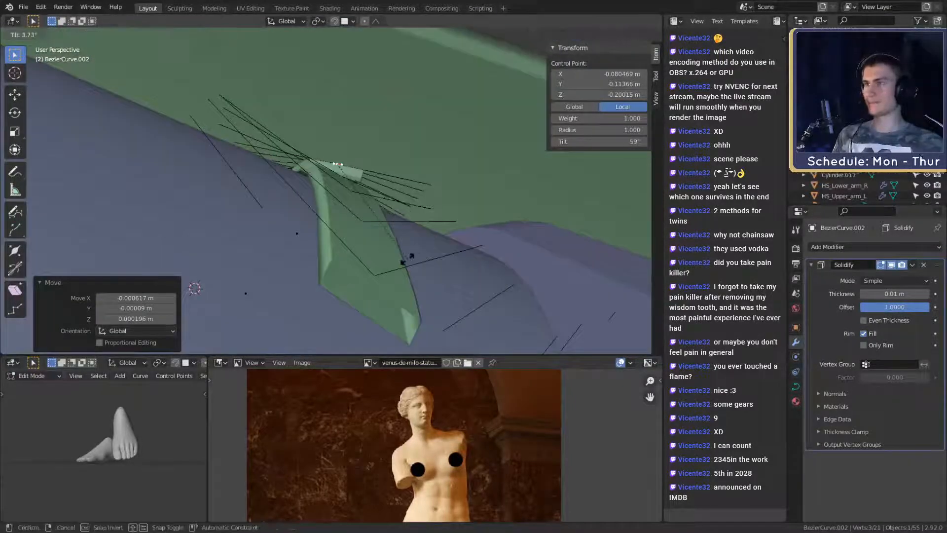
scroll(442, 238, "down", 4)
middle_click_drag(442, 237, 179, 257)
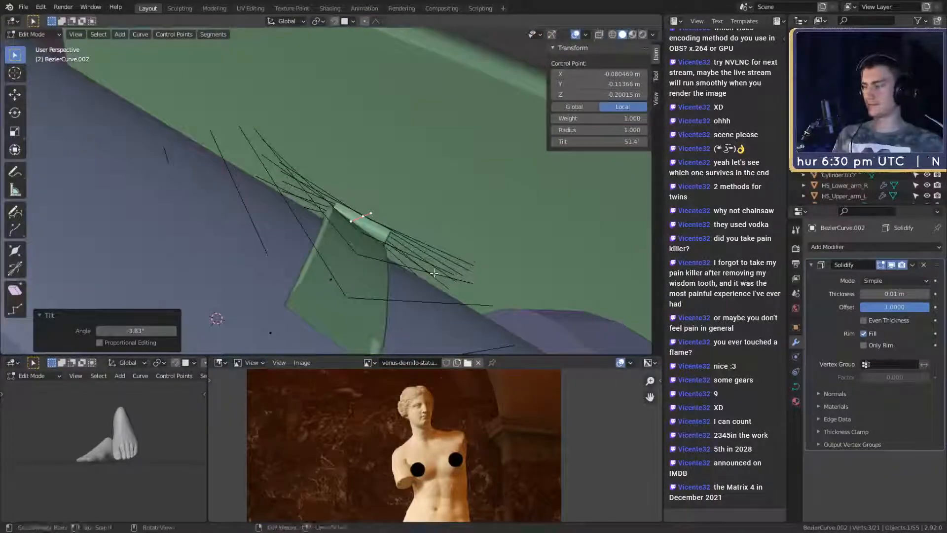
Step: Tilt the control point near the strip's overlapping end by -5.54° and nudge it slightly along the tube
middle_click_drag(395, 279, 495, 248)
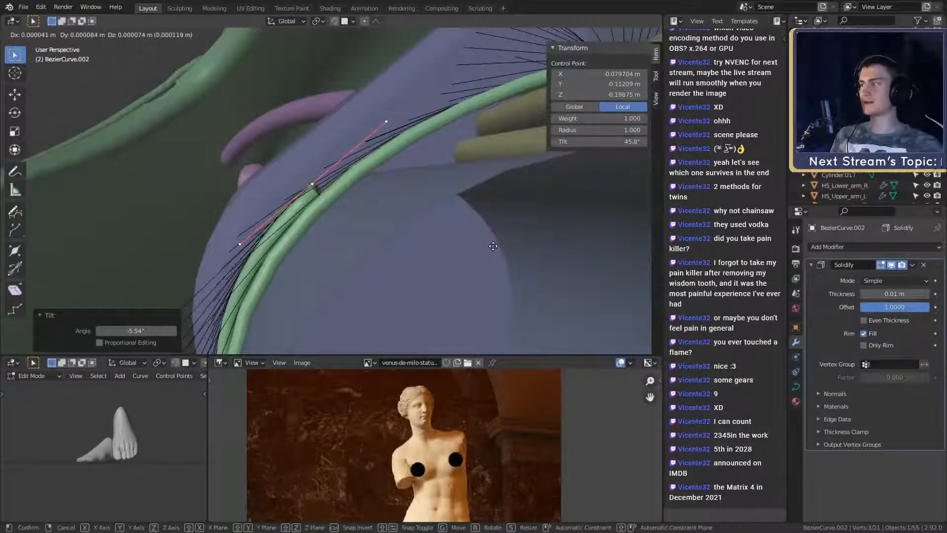
left_click(490, 243)
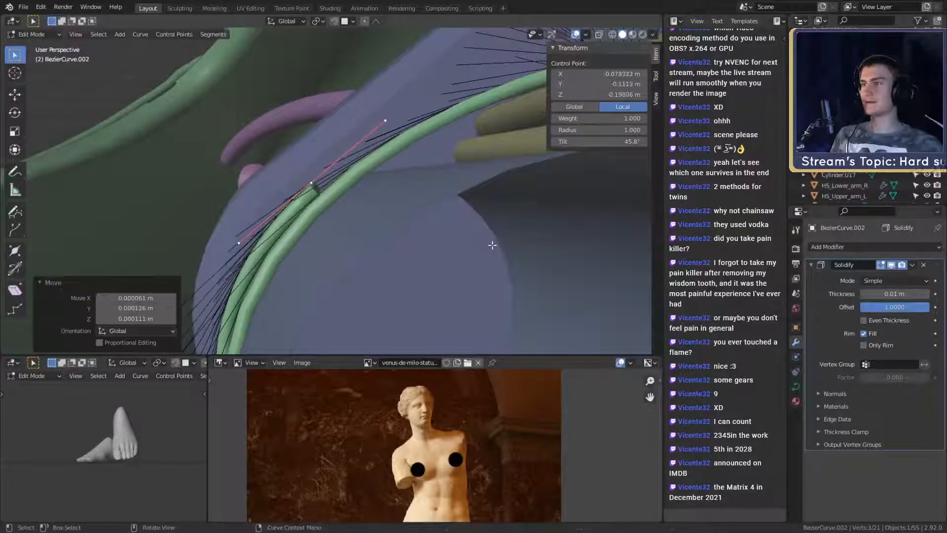
middle_click_drag(493, 244, 455, 260)
scroll(481, 240, "down", 2)
scroll(418, 271, "up", 3)
scroll(455, 260, "up", 4)
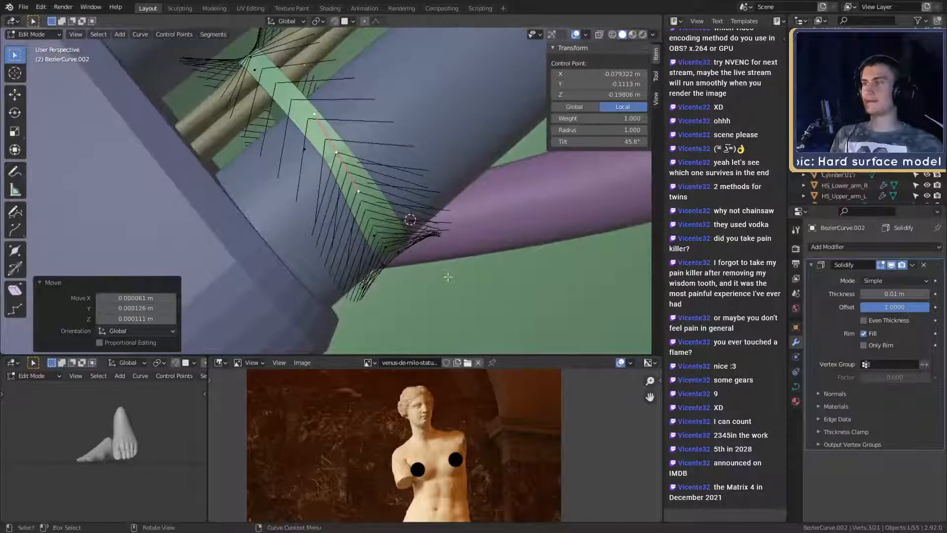
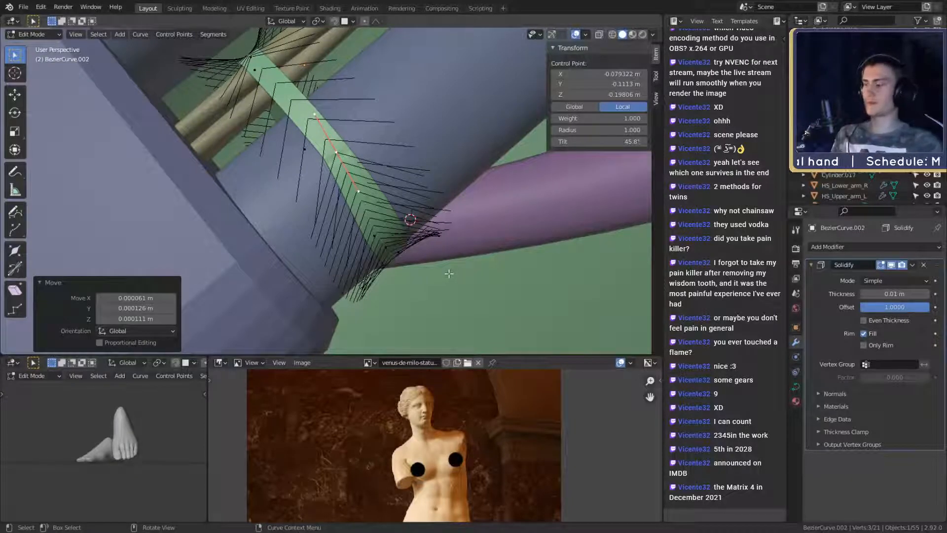
Step: Leave curve editing and examine how the finished strip sits around the blue tube, close up and from farther away
scroll(449, 274, "down", 3)
middle_click_drag(415, 264, 415, 276)
scroll(415, 277, "up", 2)
key("Tab")
middle_click_drag(407, 197, 389, 258)
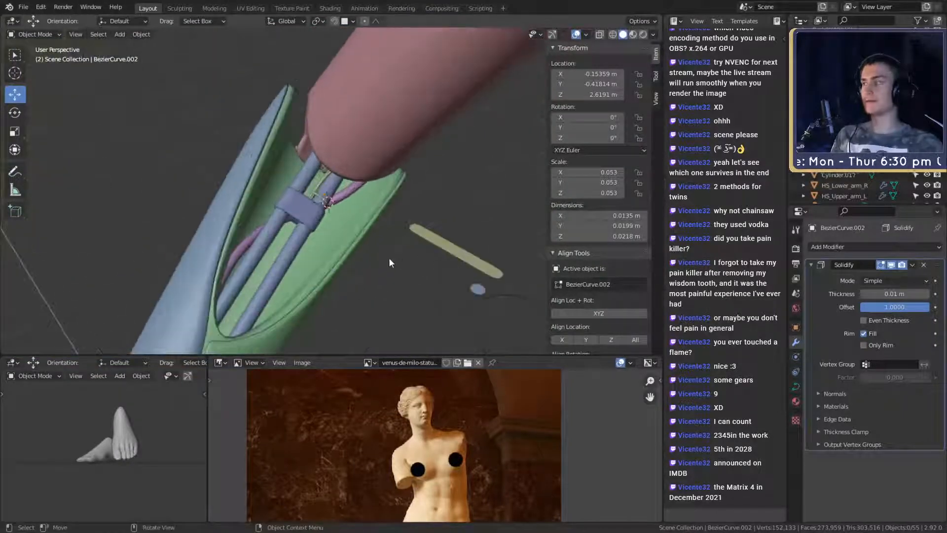
scroll(375, 257, "up", 5)
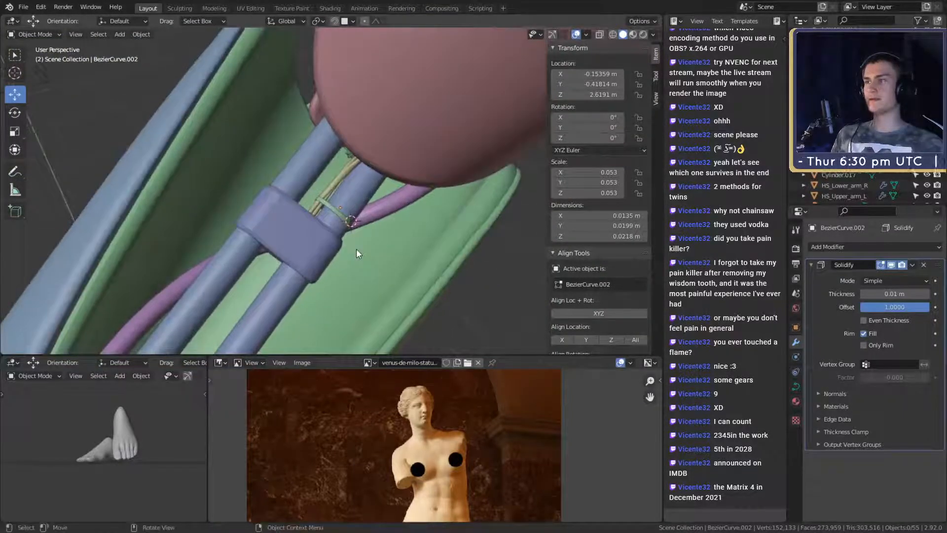
scroll(356, 248, "up", 8)
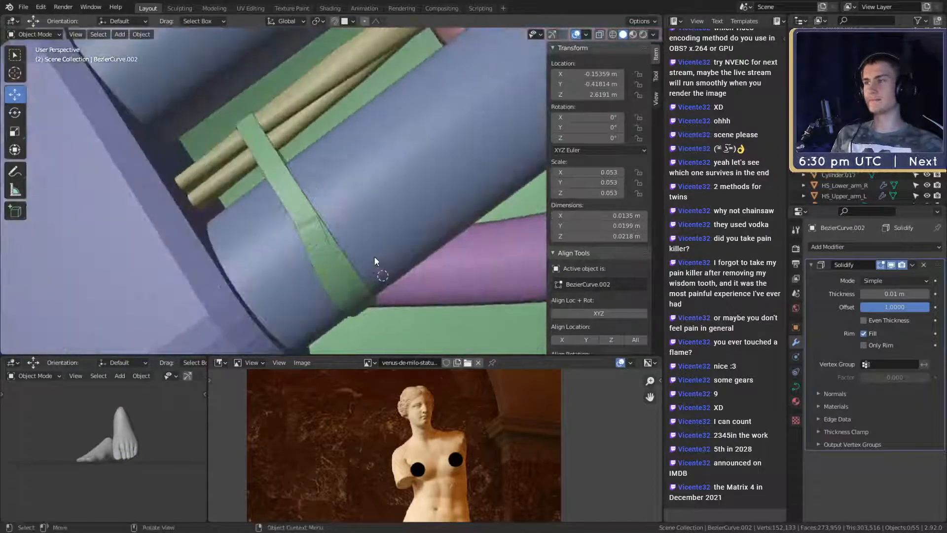
scroll(374, 256, "up", 2)
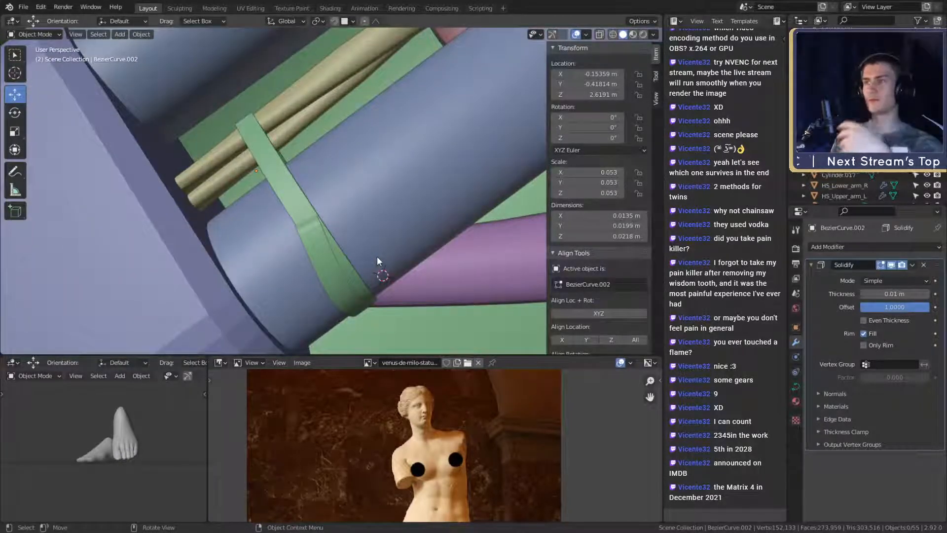
scroll(377, 256, "down", 5)
middle_click_drag(369, 255, 415, 260)
Step: Snap the 3D cursor to the centre of all the strip's control points and set the strip's origin there
key("Tab")
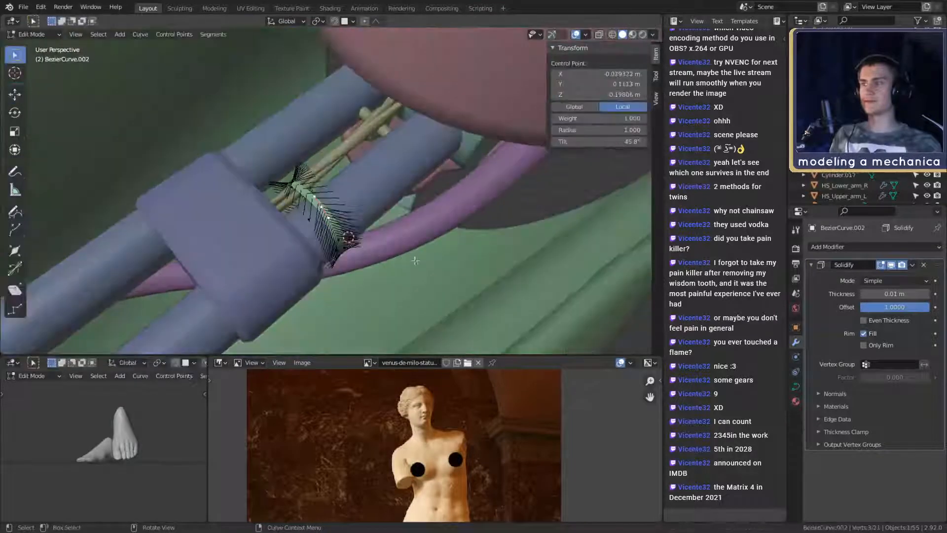
key("shift+s")
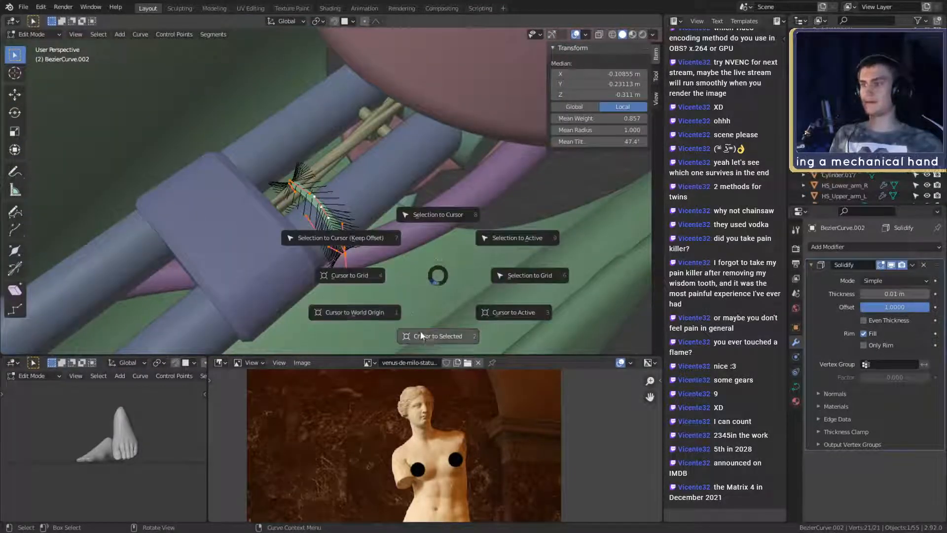
left_click(438, 347)
middle_click_drag(378, 277, 429, 255)
key("Tab")
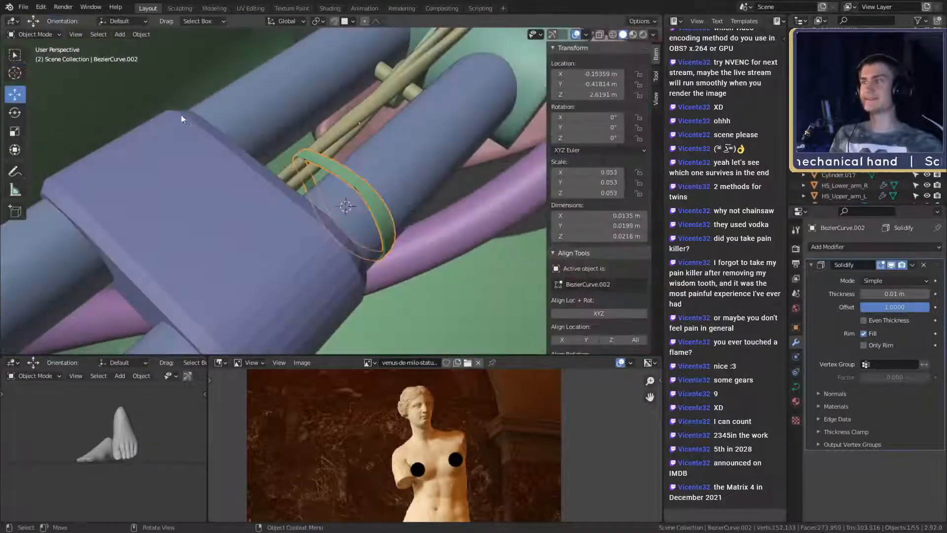
left_click(142, 34)
mouse_move(155, 59)
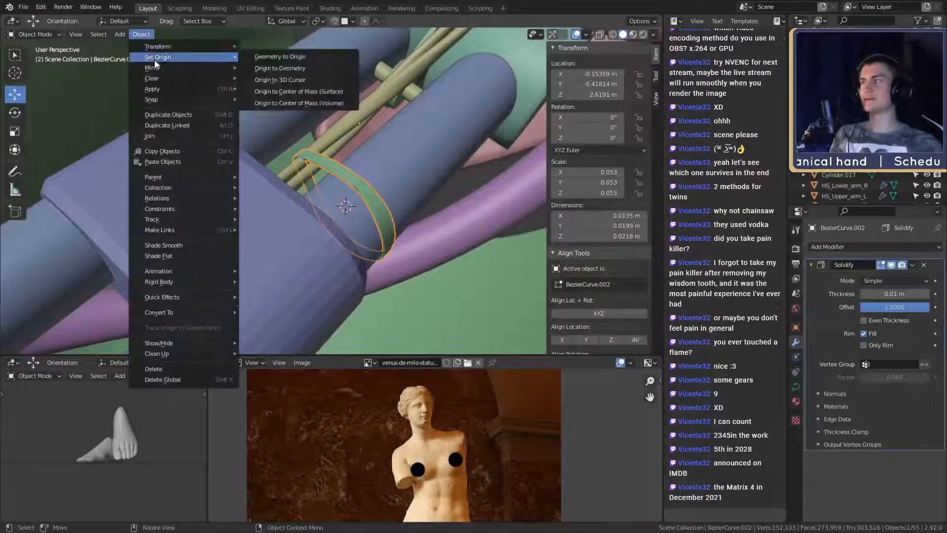
left_click(277, 72)
Step: Deselect the strip and examine it within the whole elbow opening from several angles
scroll(372, 203, "down", 6)
scroll(372, 203, "down", 3)
middle_click_drag(371, 203, 400, 243)
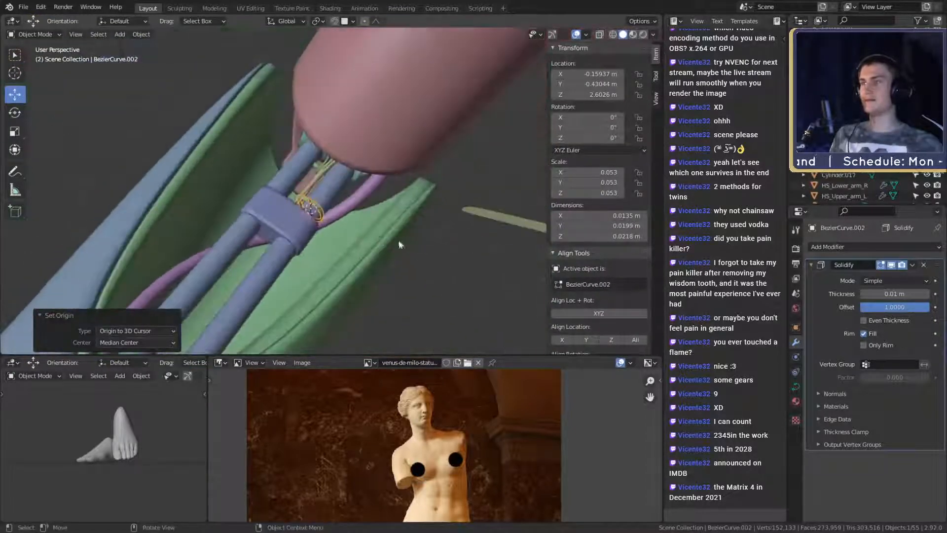
left_click(445, 262)
middle_click_drag(444, 262, 377, 254)
scroll(377, 254, "up", 4)
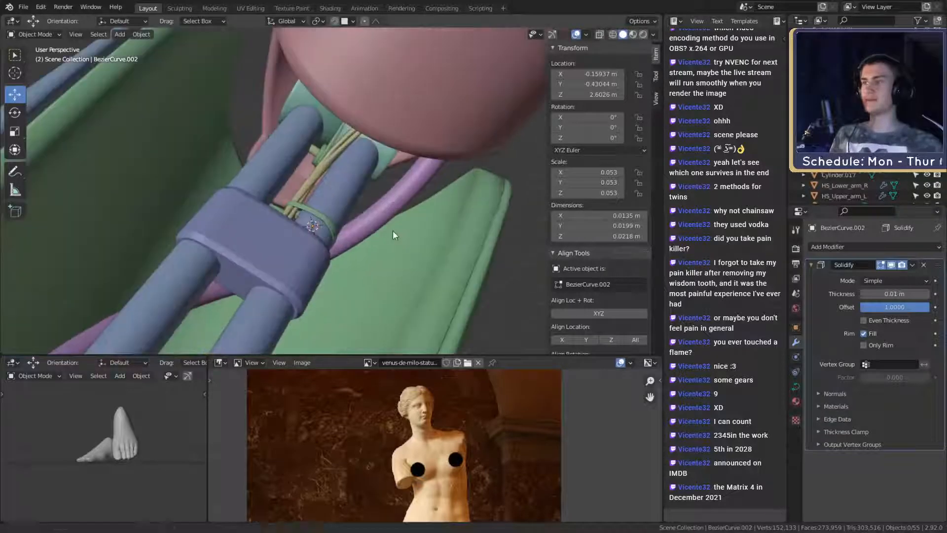
scroll(393, 232, "up", 4)
middle_click_drag(440, 238, 388, 225)
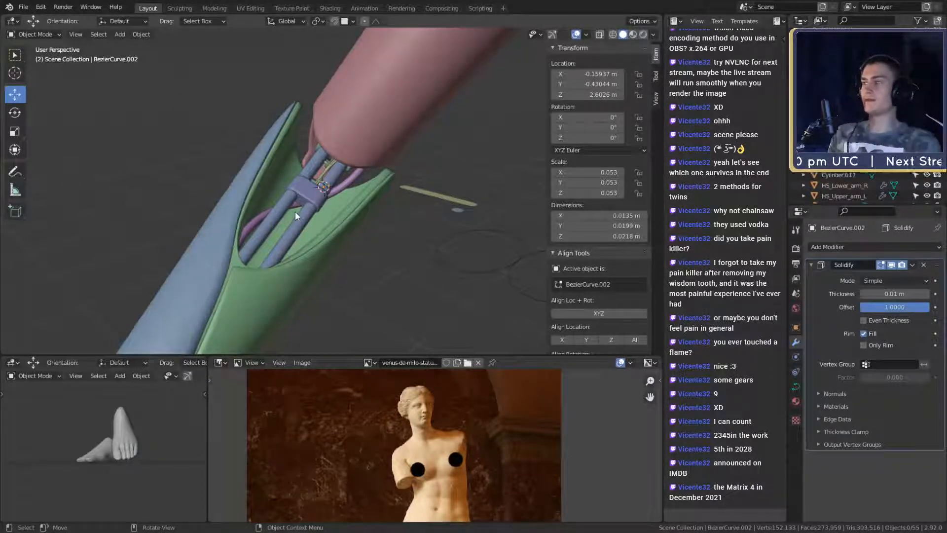
Step: Duplicate the cable curve inside the elbow opening and delete the copy's surplus control points in the lower arm
scroll(295, 211, "up", 6)
middle_click_drag(314, 202, 295, 248)
left_click(381, 203)
key("shift+d")
scroll(373, 245, "down", 4)
key("Tab")
key("x")
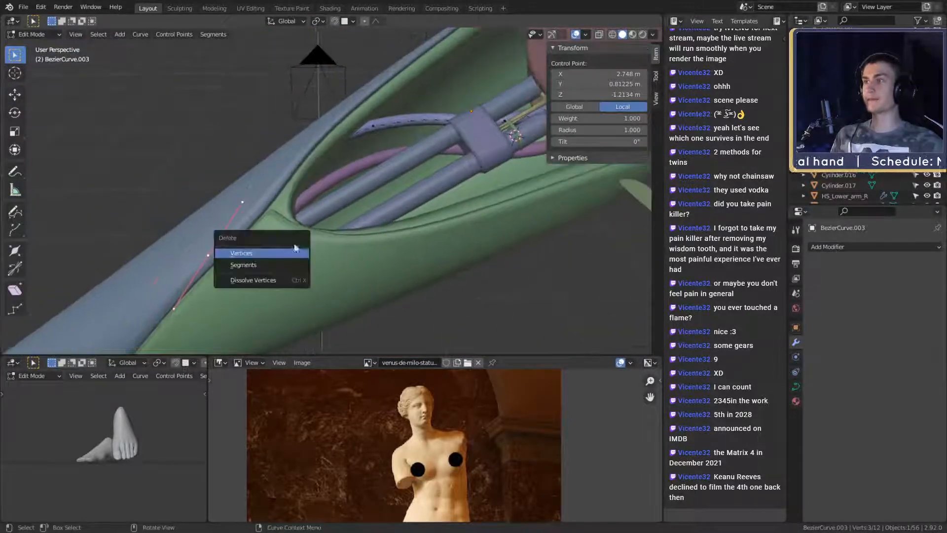
left_click(241, 253)
Step: Move the shortened cable copy's end control point to the strip beside the clamp
middle_click_drag(438, 192, 365, 188)
scroll(376, 232, "up", 2)
left_click(320, 232)
scroll(321, 232, "up", 3)
left_click(256, 227)
middle_click_drag(256, 227, 344, 321)
left_click(396, 310)
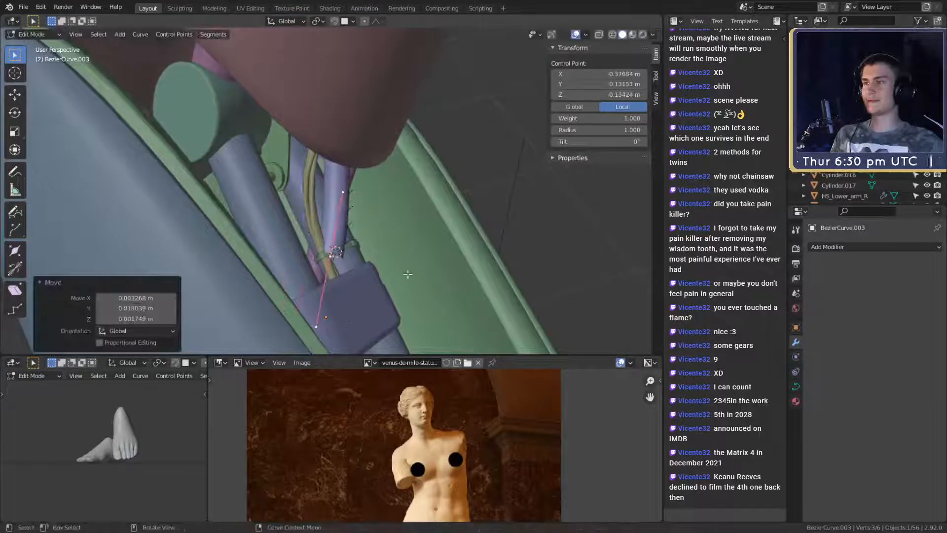
Step: Rotate the cable's end control point by -42.4° so the cable runs alongside the yellow cables
scroll(362, 257, "up", 3)
middle_click_drag(408, 275, 396, 253)
key("r")
left_click(405, 185)
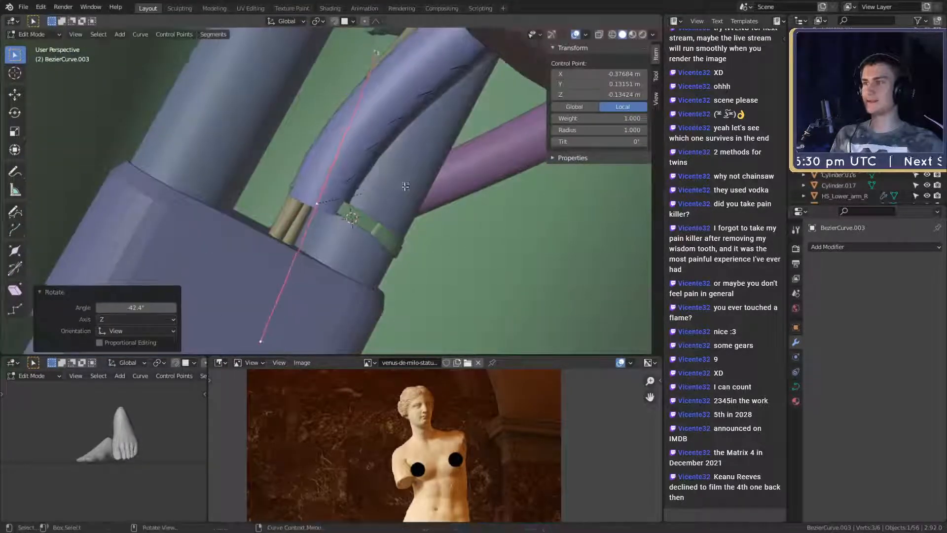
Step: Shrink the radius of all the new cable's control points to 0.255
middle_click_drag(404, 184, 467, 248)
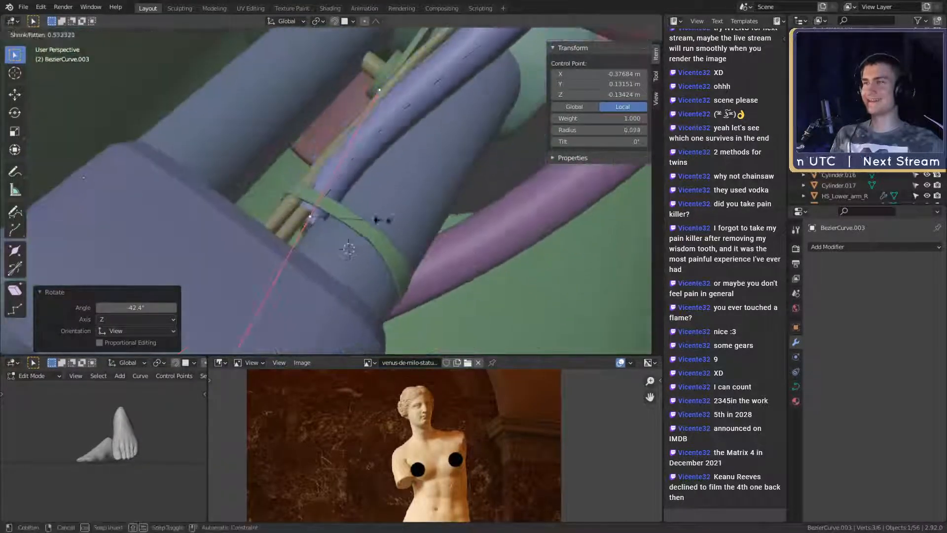
middle_click_drag(341, 217, 441, 257)
key("a")
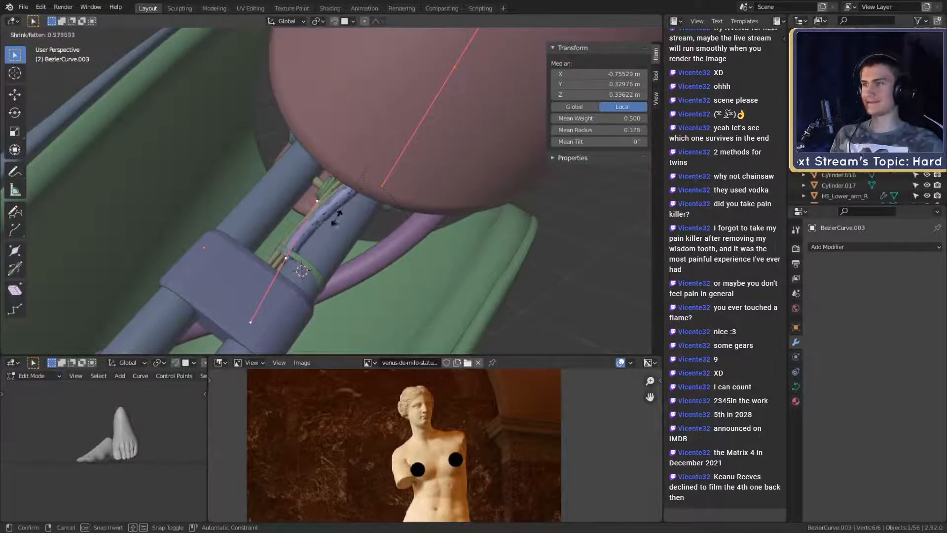
left_click(367, 183)
middle_click_drag(367, 183, 466, 254)
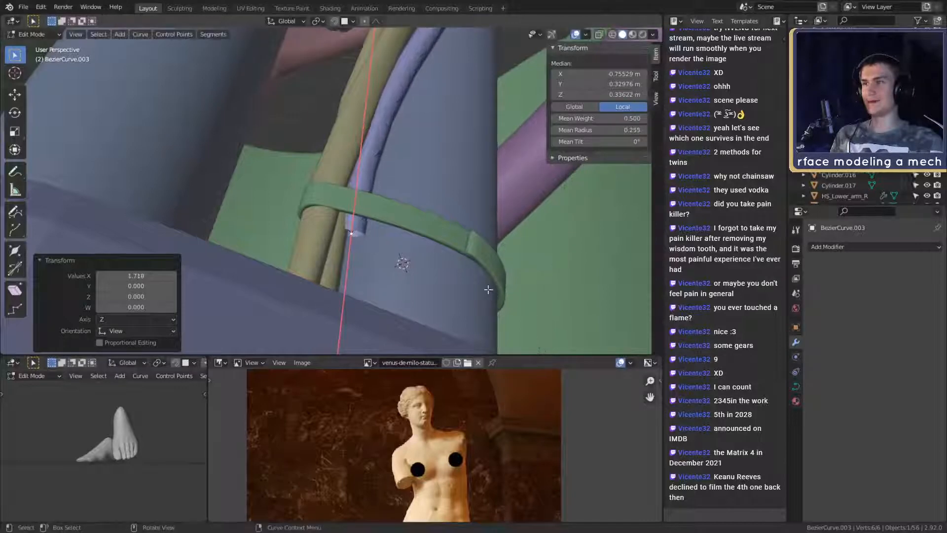
Step: Move the whole new cable slightly so its end passes beneath the strip beside the yellow cables
middle_click_drag(488, 289, 463, 250)
key("g")
left_click(333, 238)
key("r")
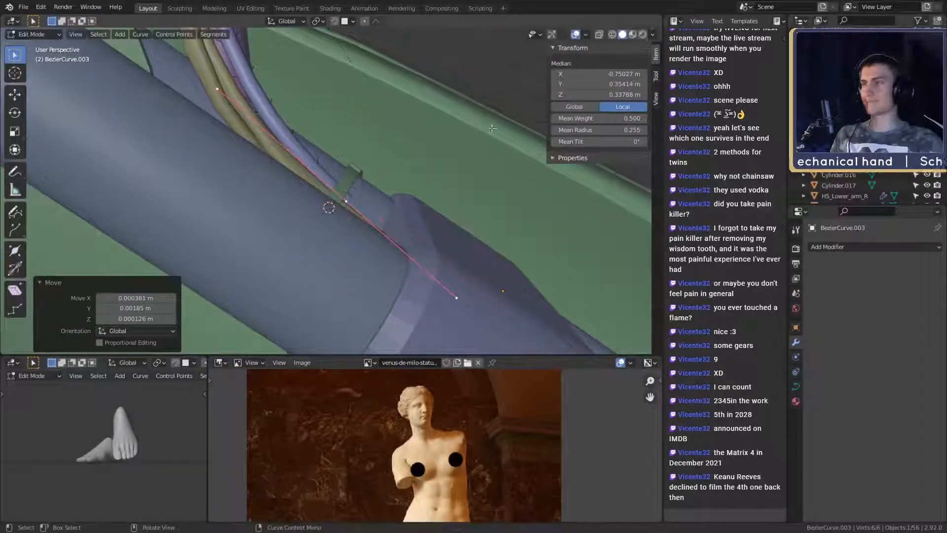
left_click(339, 68)
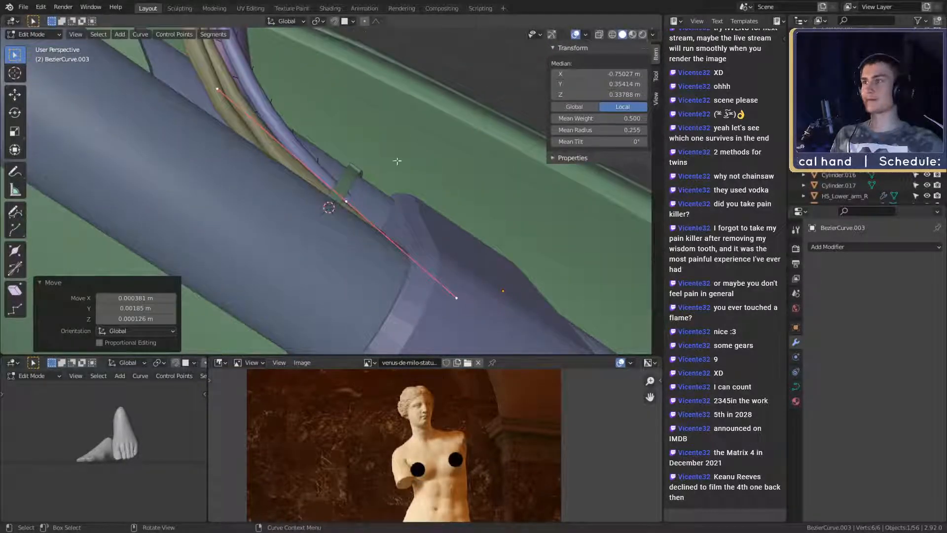
Step: Select the cable's end control point at the strip and adjust its placement against the blue tube
middle_click_drag(395, 160, 409, 199)
left_click(342, 200)
left_click(474, 170)
left_click(470, 218)
middle_click_drag(470, 218, 439, 202)
Step: Try fattening only the cable's end control point to a radius of 0.321
left_click(384, 220)
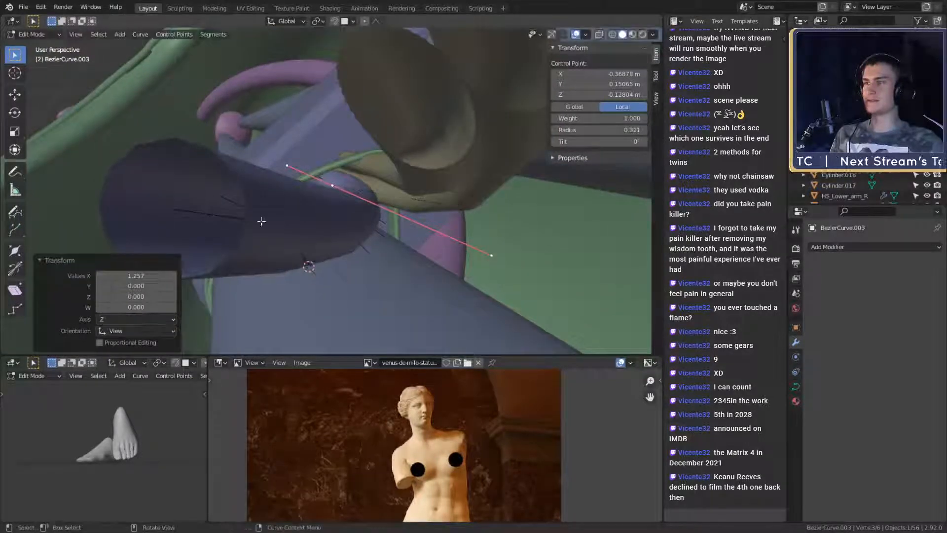
middle_click_drag(261, 221, 433, 162)
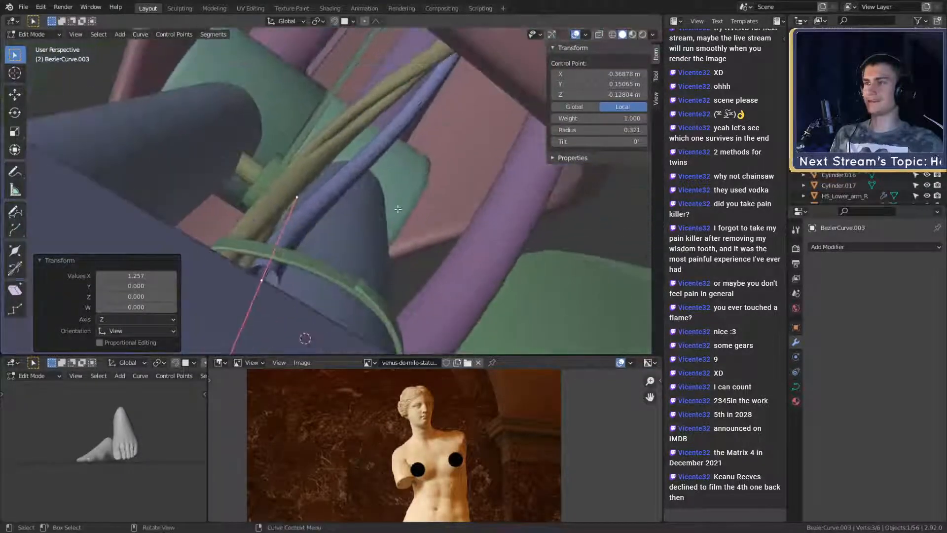
middle_click_drag(398, 209, 450, 249)
key("ctrl+z")
Step: Select all the cable's control points and fatten them to a radius of 0.308
key("a")
scroll(417, 240, "up", 3)
scroll(402, 253, "up", 2)
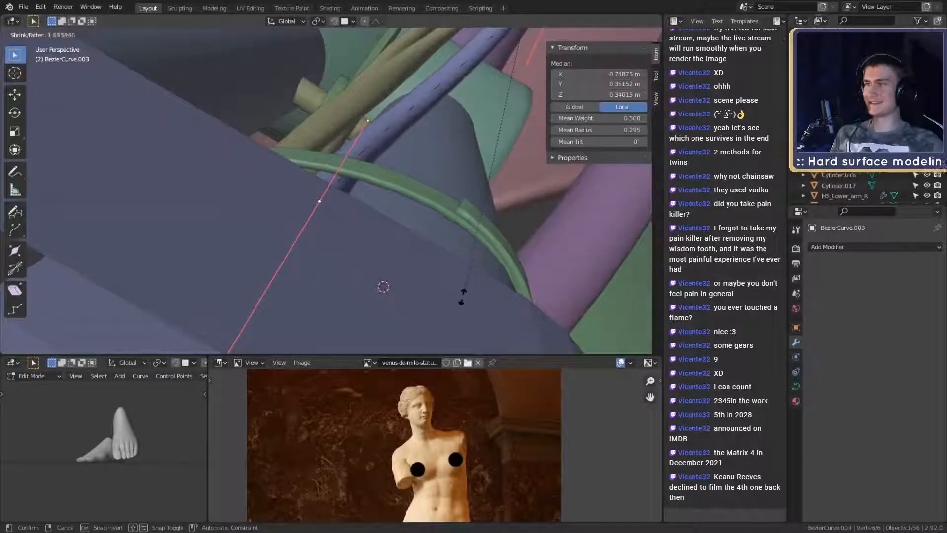
left_click(462, 308)
Step: Nudge the cable's end control point slightly at the strip
middle_click_drag(450, 291, 309, 221)
middle_click_drag(363, 235, 399, 185)
left_click(343, 274)
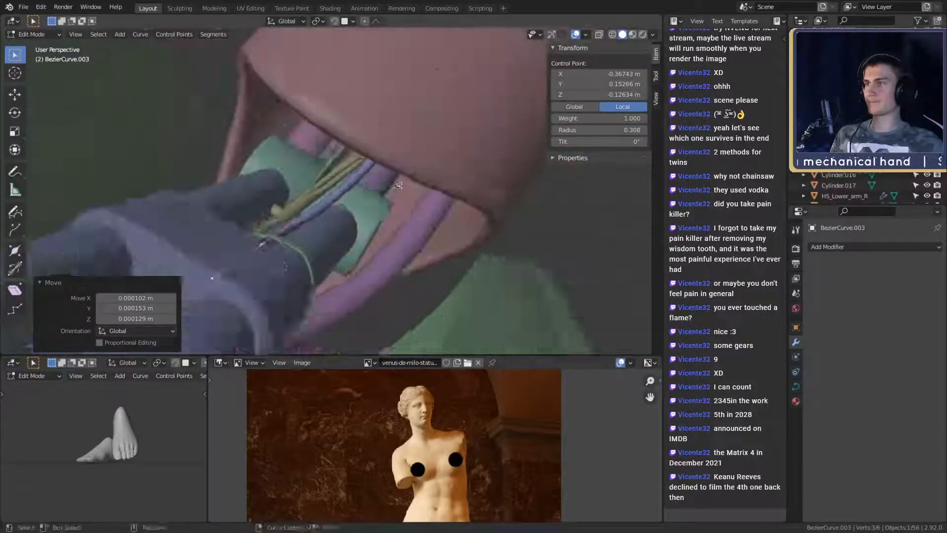
Step: Move the cable's far control point inside the upper arm closer to the yellow cables
key("g")
middle_click_drag(433, 148, 366, 228)
left_click(423, 152)
left_click(413, 128)
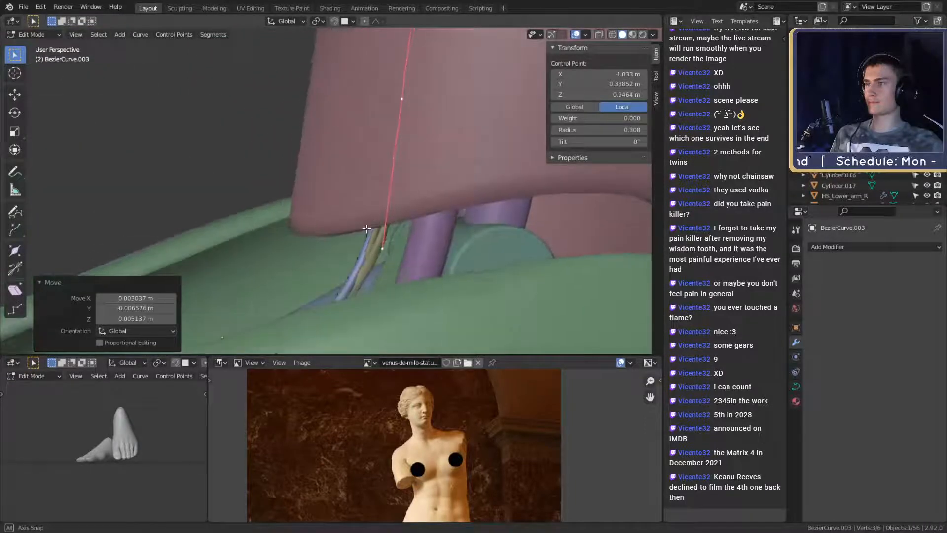
left_click(465, 199)
Step: Rotate the cable's upper control point by 8.47° and shift it horizontally, keeping its height fixed
mouse_move(441, 215)
middle_mouse_down()
mouse_move(449, 209)
mouse_move(437, 196)
mouse_move(448, 252)
mouse_move(437, 246)
mouse_move(455, 226)
middle_mouse_up()
left_click(433, 236)
key("g")
key("shift+z")
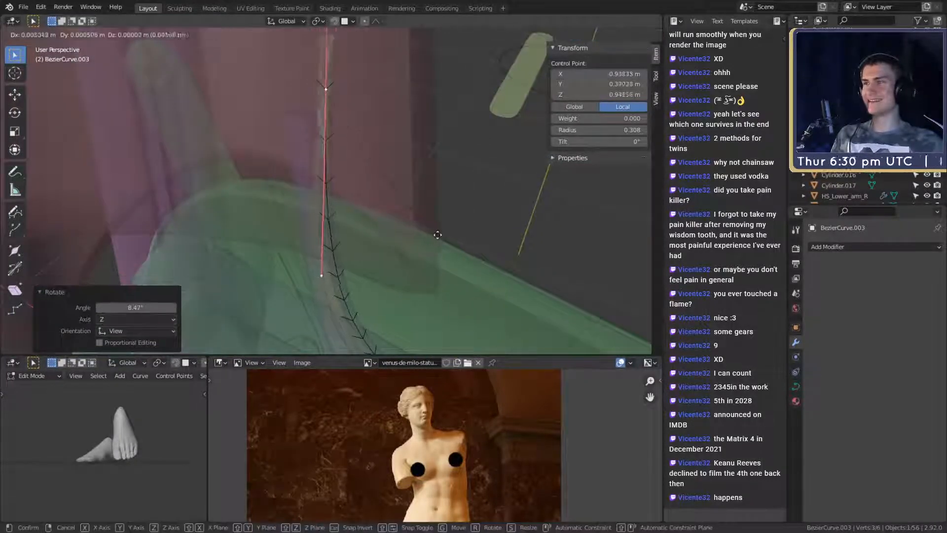
left_click(448, 236)
middle_click_drag(432, 271, 413, 207)
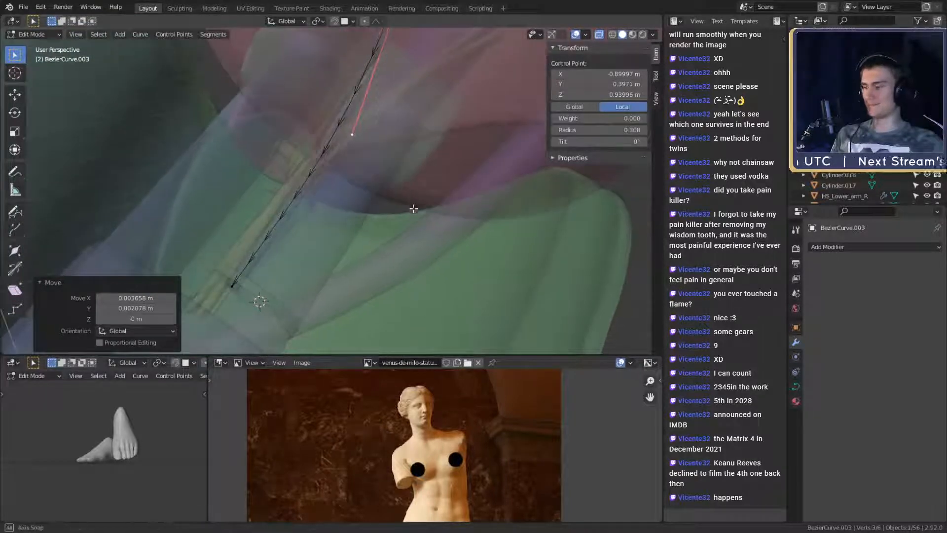
Step: Refine the upper control point's position and rotation from other angles so the cable follows the yellow cables
key("g")
left_click(348, 186)
middle_click_drag(348, 186, 402, 196)
key("g")
left_click(356, 198)
key("r")
left_click(434, 189)
key("g")
left_click(446, 176)
key("Tab")
key("Tab")
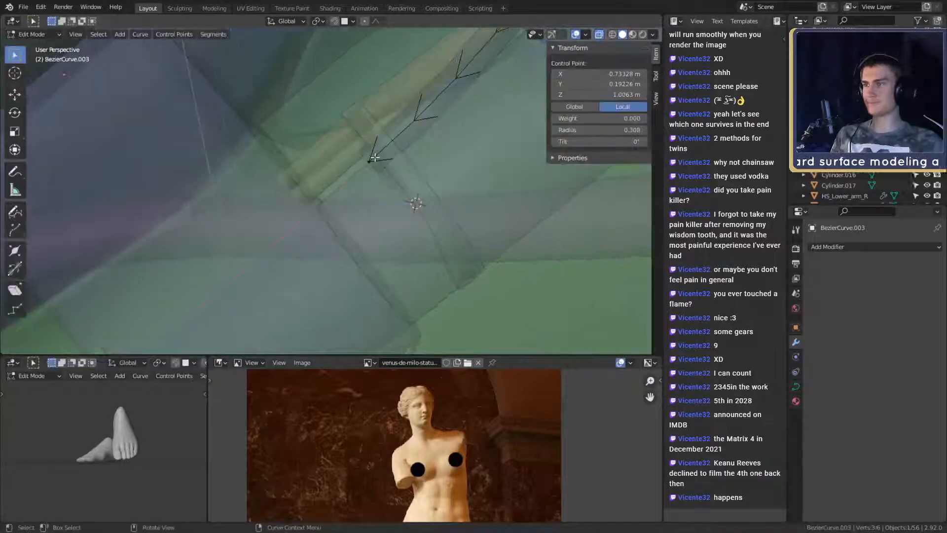
Step: Move the cable's lower end control point past the strip to the edge of the clamp
left_click(372, 159)
middle_click_drag(316, 234, 202, 304)
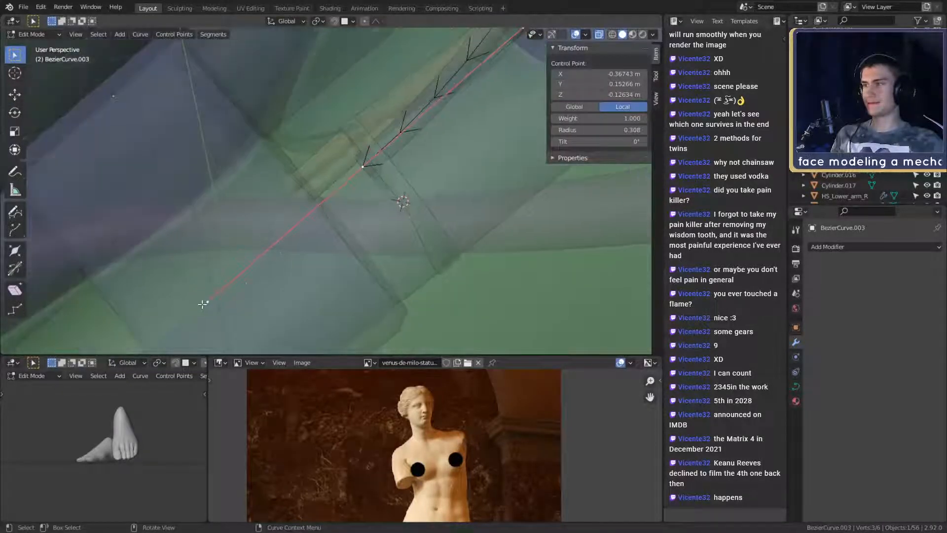
key("g")
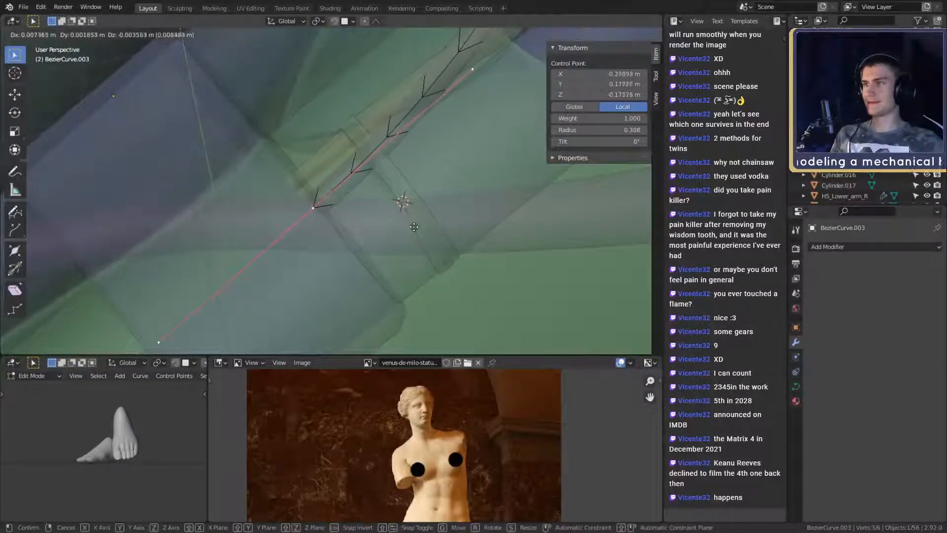
left_click(414, 217)
middle_click_drag(422, 222, 545, 226)
Step: Rotate the lower end control point by 1.21° and again by -4.51° to align the cable with the tube
key("r")
left_click(437, 216)
key("g")
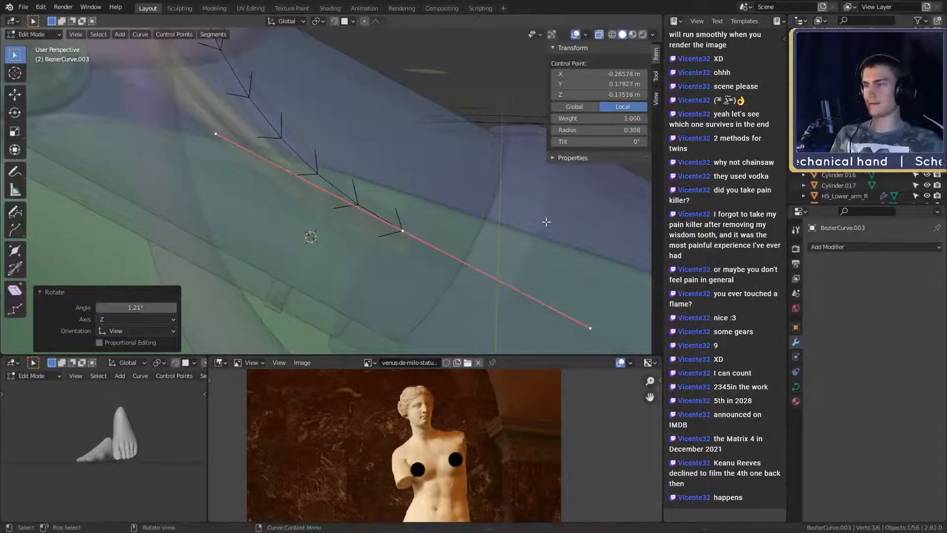
left_click(546, 207)
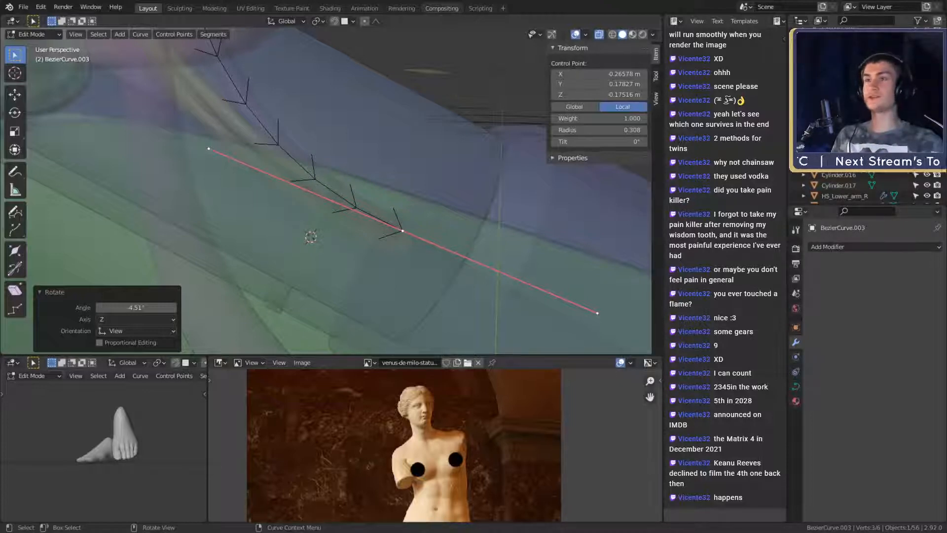
Step: Scale the upper handle of the lower end control point on the blue cable to adjust its bend near the strip
middle_click_drag(368, 133, 324, 240)
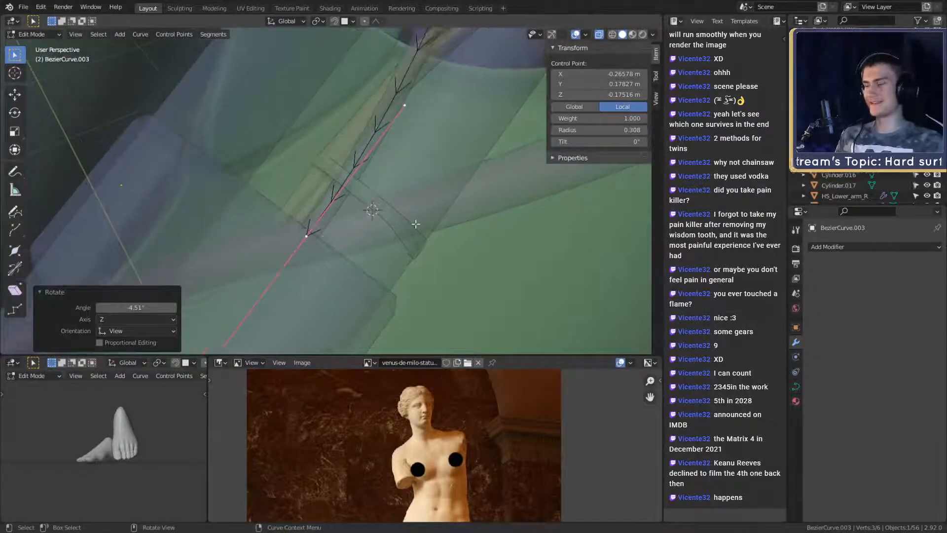
middle_click_drag(415, 224, 341, 221)
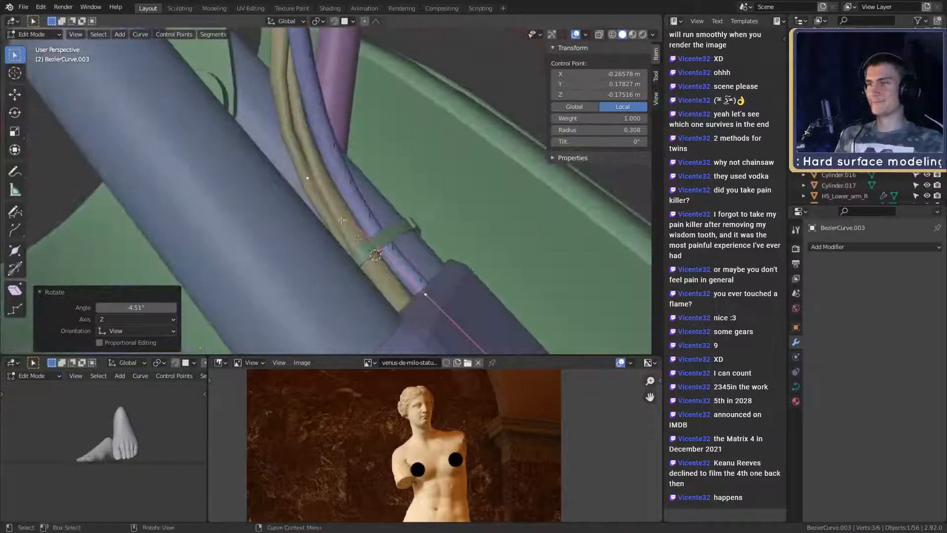
left_click(303, 186)
key("s")
left_click(490, 209)
middle_click_drag(487, 205, 585, 167)
Step: Scale the upper handle of the yellow cable's lower control point, and leave curve editing
key("Tab")
key("Tab")
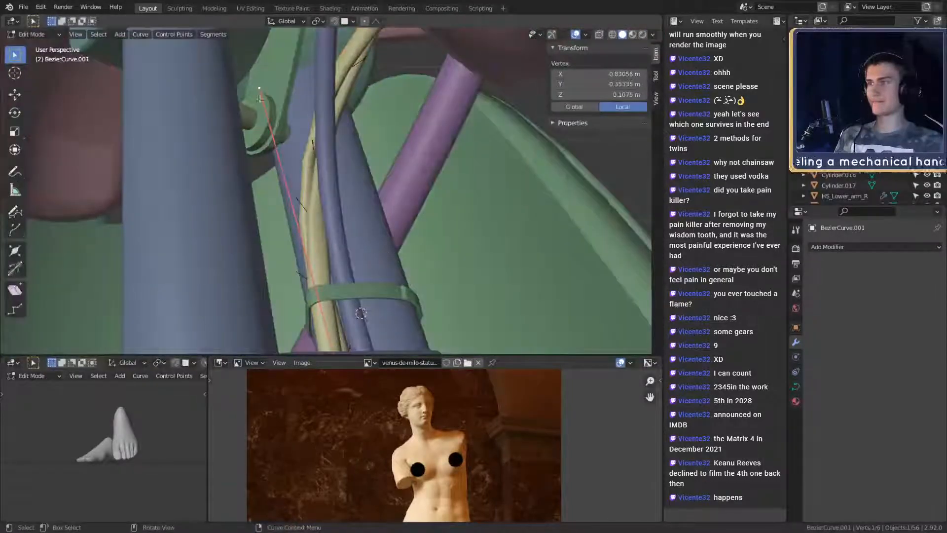
key("s")
left_click(504, 146)
scroll(498, 187, "down", 5)
middle_click_drag(486, 232, 277, 277)
key("Tab")
Step: Examine the strapped cables in the elbow opening and the whole mechanical arm from several angles and distances
scroll(313, 233, "up", 4)
scroll(359, 222, "down", 5)
scroll(277, 278, "up", 5)
middle_click_drag(352, 271, 434, 186)
scroll(353, 267, "down", 4)
scroll(385, 240, "up", 5)
scroll(327, 258, "up", 3)
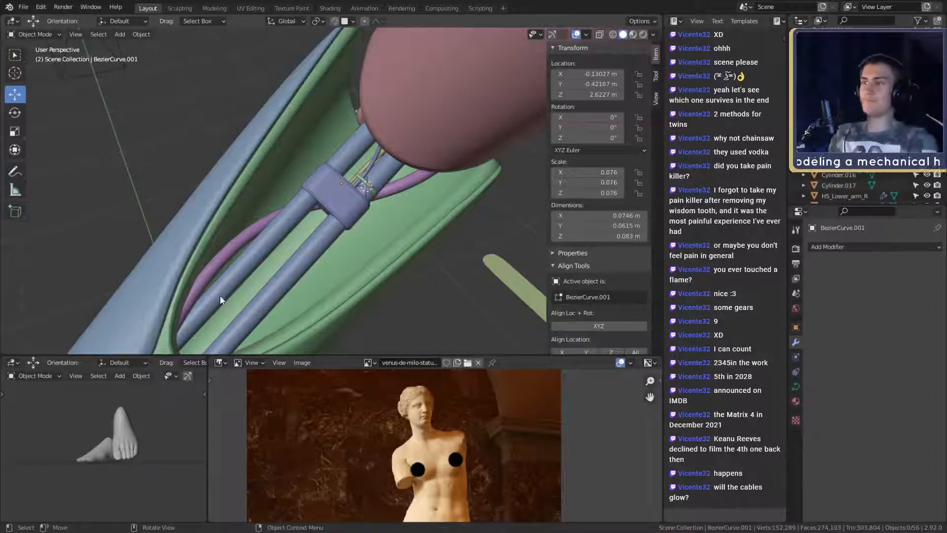
middle_click_drag(222, 299, 369, 240)
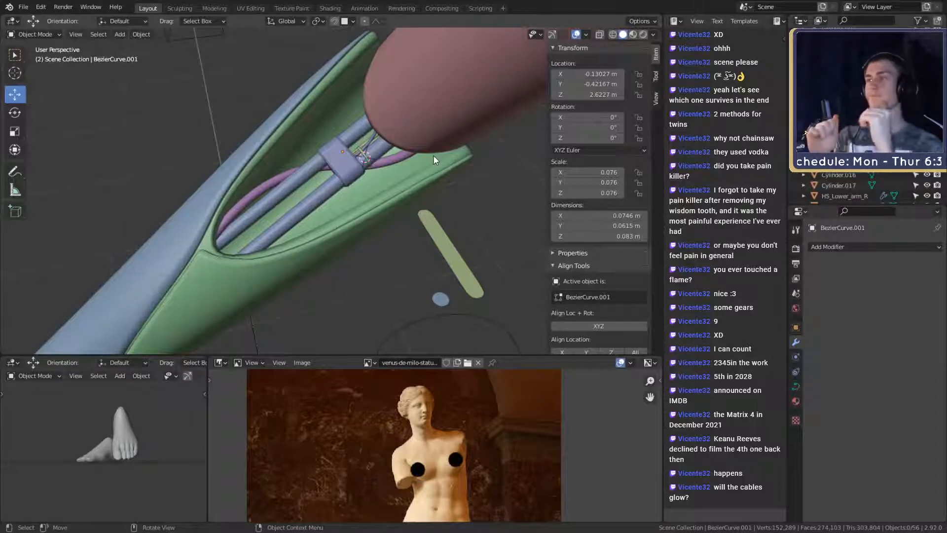
scroll(296, 143, "down", 6)
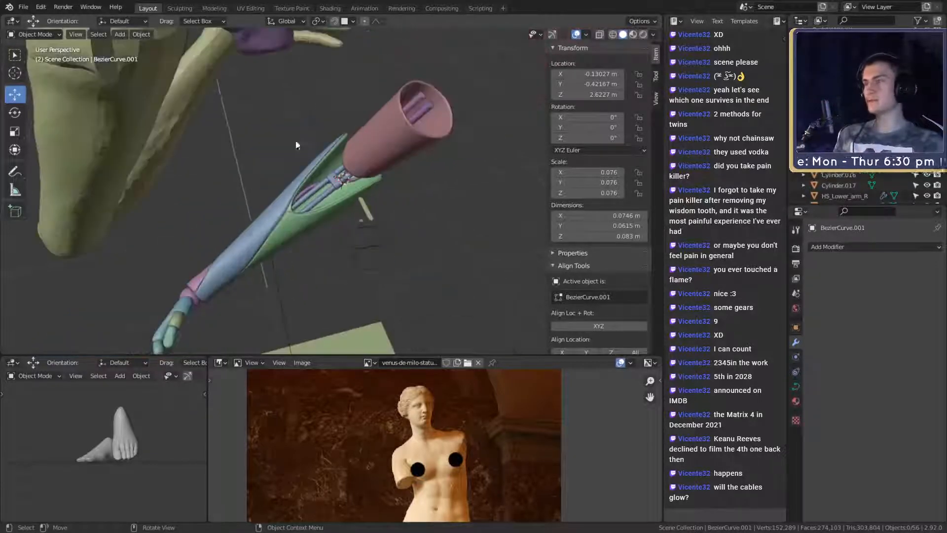
middle_click_drag(296, 143, 392, 216)
scroll(393, 237, "down", 3)
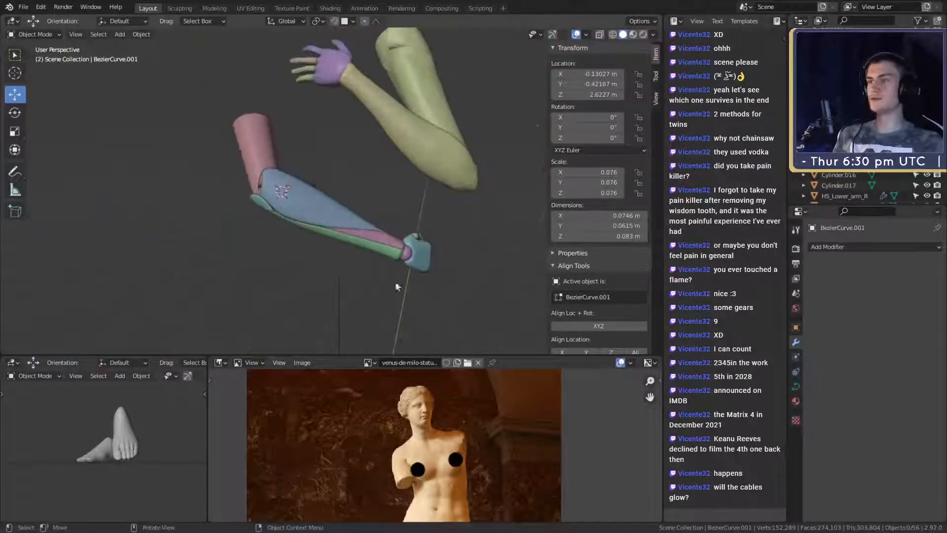
scroll(464, 471, "down", 4)
scroll(454, 467, "up", 3)
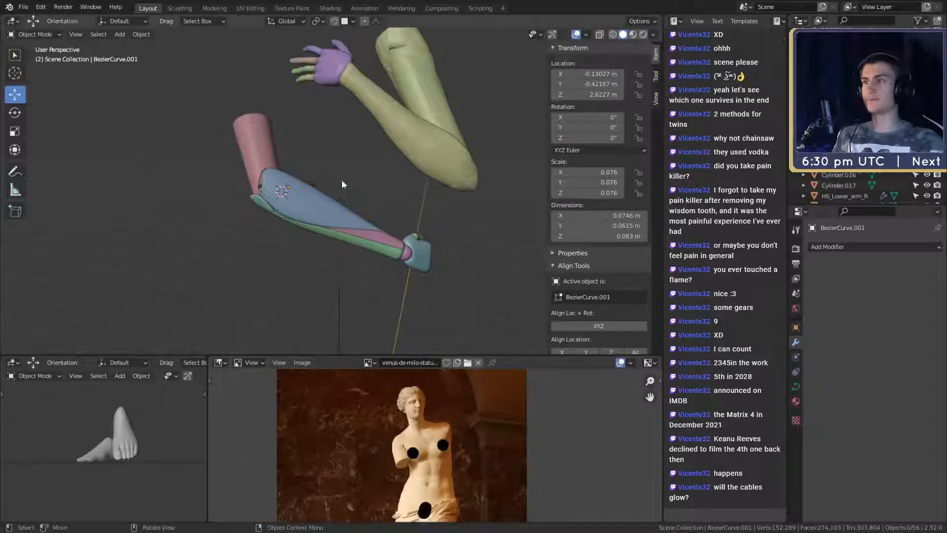
scroll(341, 179, "up", 4)
middle_click_drag(373, 238, 351, 251)
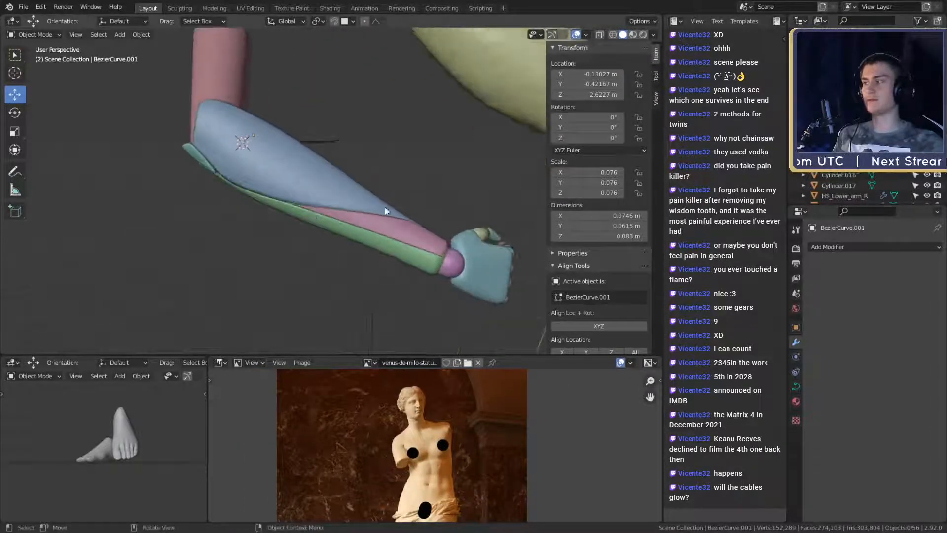
middle_click_drag(387, 222, 410, 262)
scroll(383, 227, "up", 2)
scroll(359, 233, "down", 3)
scroll(268, 280, "up", 3)
scroll(410, 229, "up", 2)
Step: Select all of the geometry of the clamp around the two tubes and snap the 3D cursor to it
left_click(353, 184)
key("Tab")
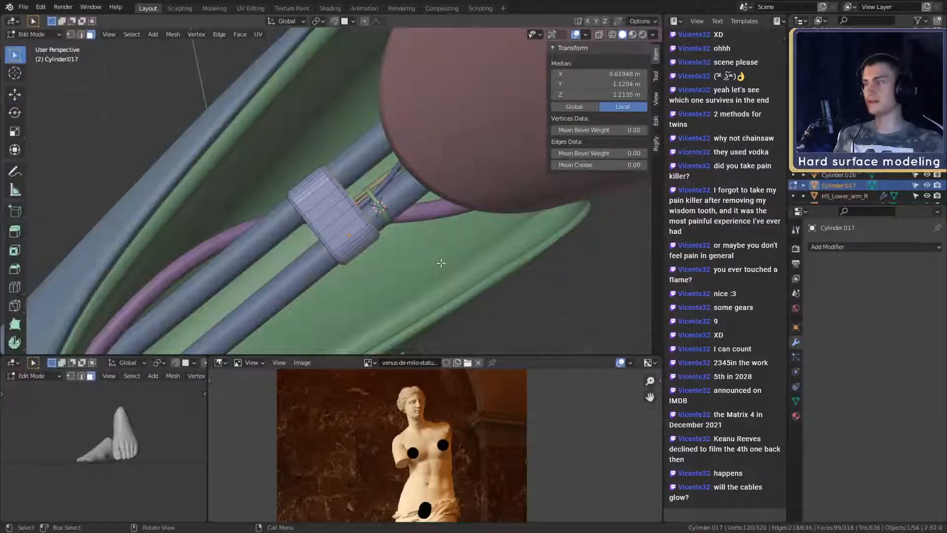
key("a")
key("shift+a")
key("Escape")
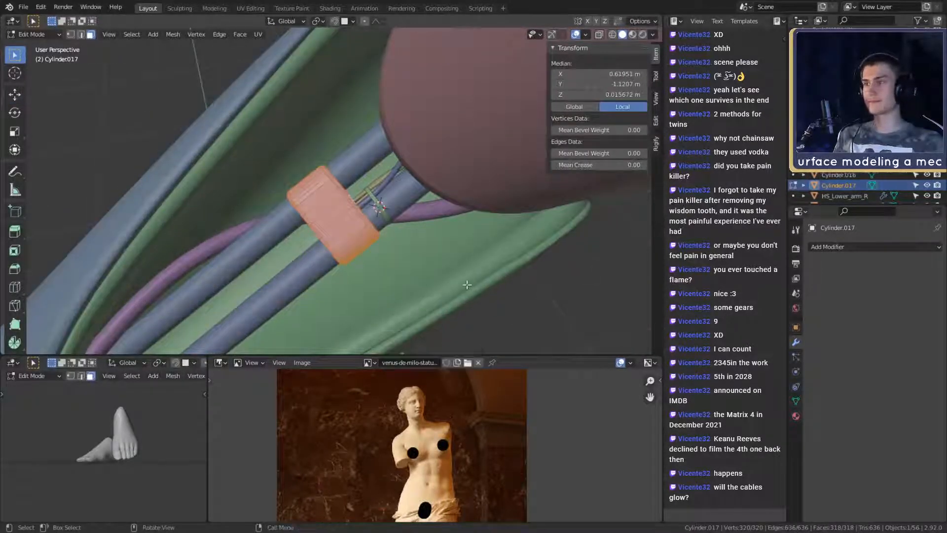
key("shift+s")
left_click(458, 340)
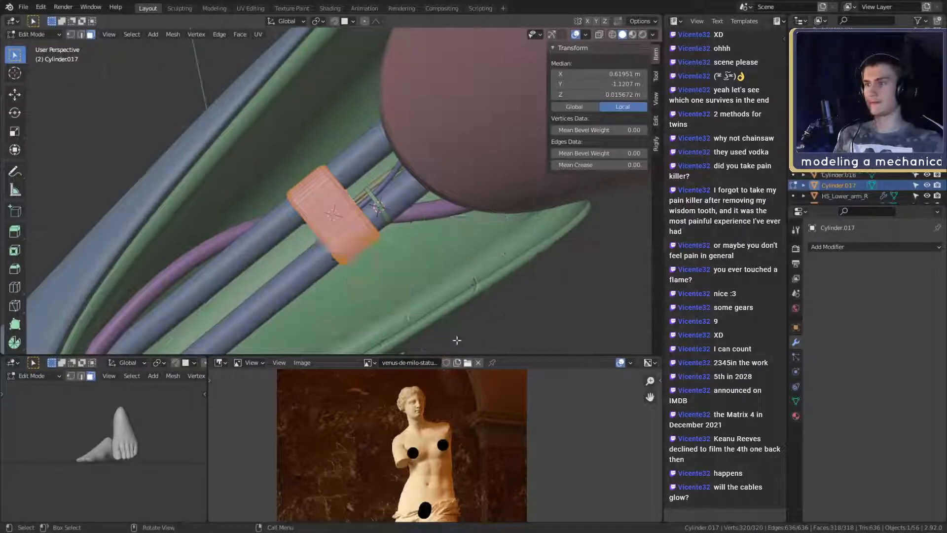
Step: Set the clamp's origin to its geometry and then to the 3D cursor
key("Tab")
left_click(134, 36)
mouse_move(163, 56)
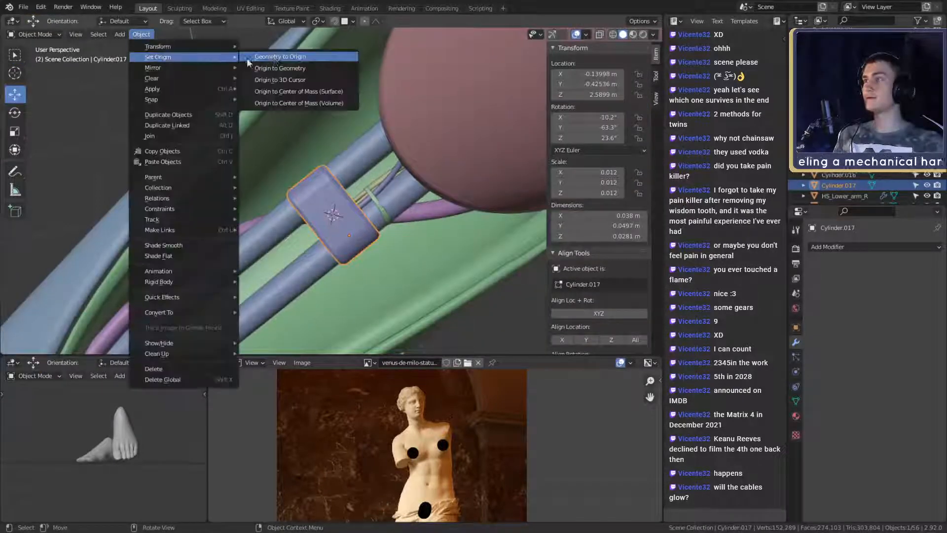
left_click(279, 73)
left_click(141, 34)
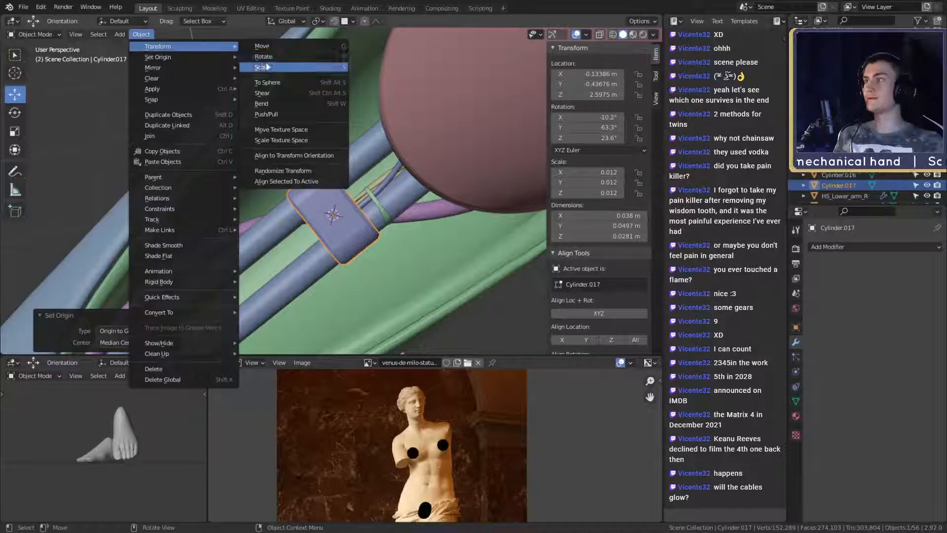
mouse_move(158, 58)
left_click(290, 78)
Step: Examine the mechanical hand's palm, fingers and wrist joint from both sides
scroll(355, 252, "down", 7)
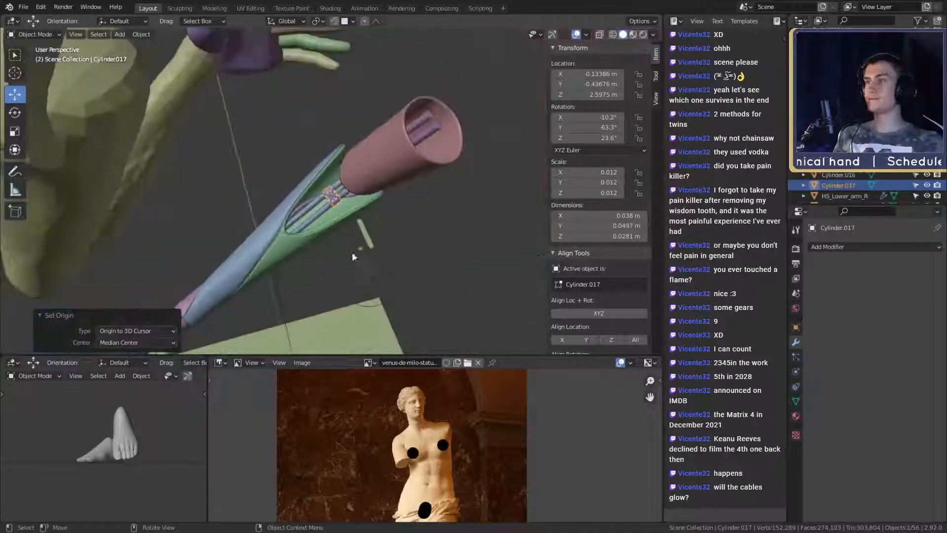
middle_click_drag(355, 256, 336, 222)
scroll(392, 217, "up", 3)
left_click(355, 196)
scroll(404, 144, "down", 3)
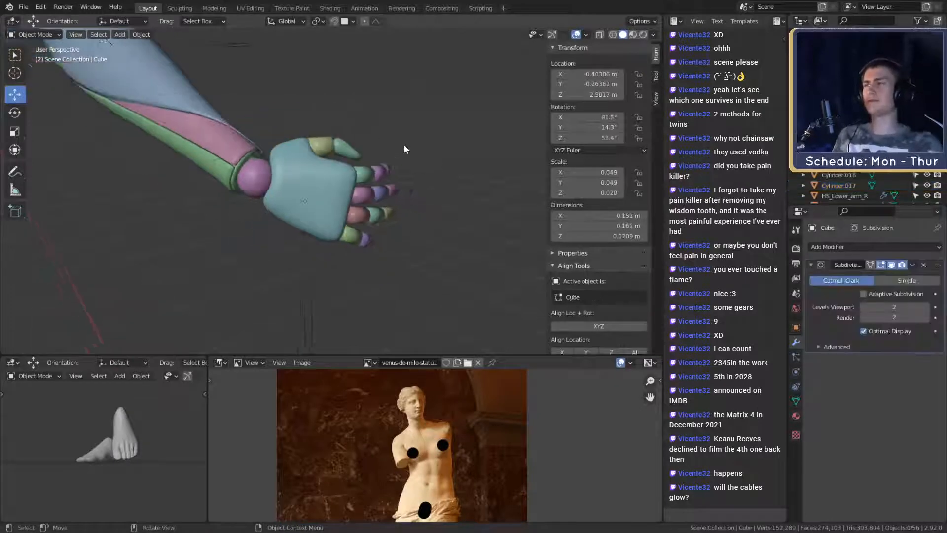
scroll(357, 201, "up", 4)
middle_click_drag(421, 228, 362, 208)
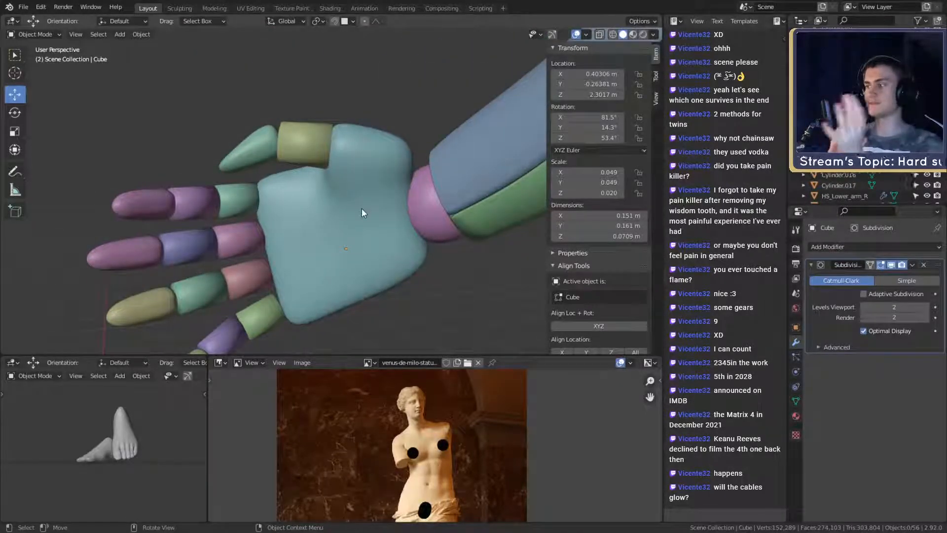
middle_click_drag(380, 210, 434, 166)
scroll(437, 243, "up", 2)
scroll(367, 238, "up", 3)
scroll(366, 239, "down", 2)
scroll(380, 187, "down", 2)
scroll(448, 230, "up", 3)
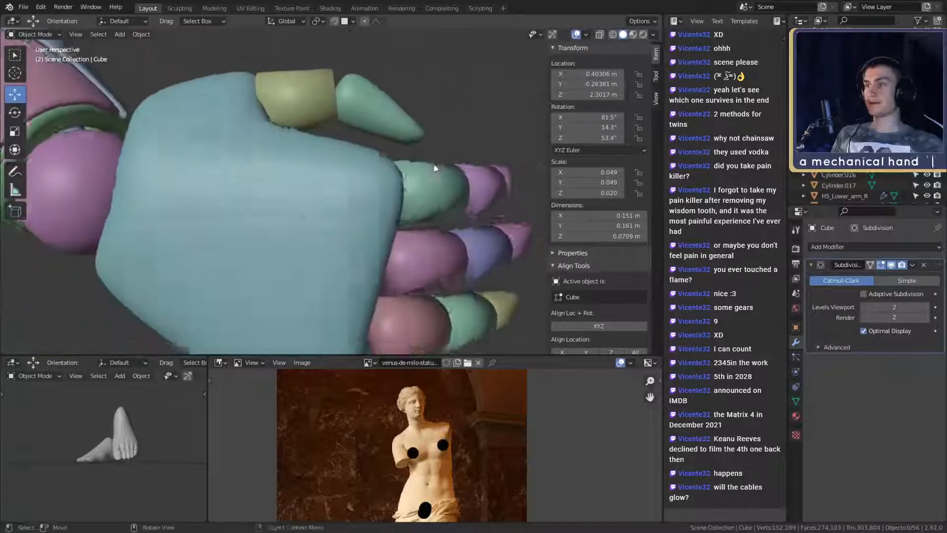
Step: Examine the whole mechanical arm beside the other arm from further away
scroll(434, 165, "down", 8)
middle_click_drag(253, 160, 421, 272)
scroll(402, 224, "down", 4)
mouse_move(365, 240)
middle_mouse_down()
mouse_move(320, 155)
mouse_move(363, 203)
mouse_move(360, 223)
mouse_move(375, 198)
mouse_move(374, 236)
mouse_move(371, 223)
middle_mouse_up()
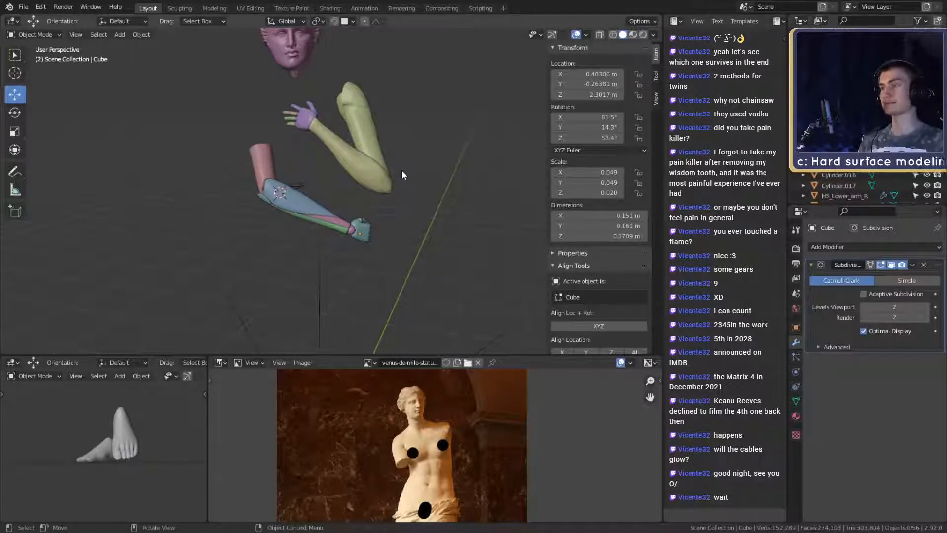
scroll(392, 178, "down", 4)
scroll(379, 228, "up", 5)
middle_click_drag(376, 230, 342, 229)
scroll(395, 224, "down", 3)
scroll(389, 250, "up", 6)
scroll(426, 274, "down", 4)
scroll(279, 222, "up", 2)
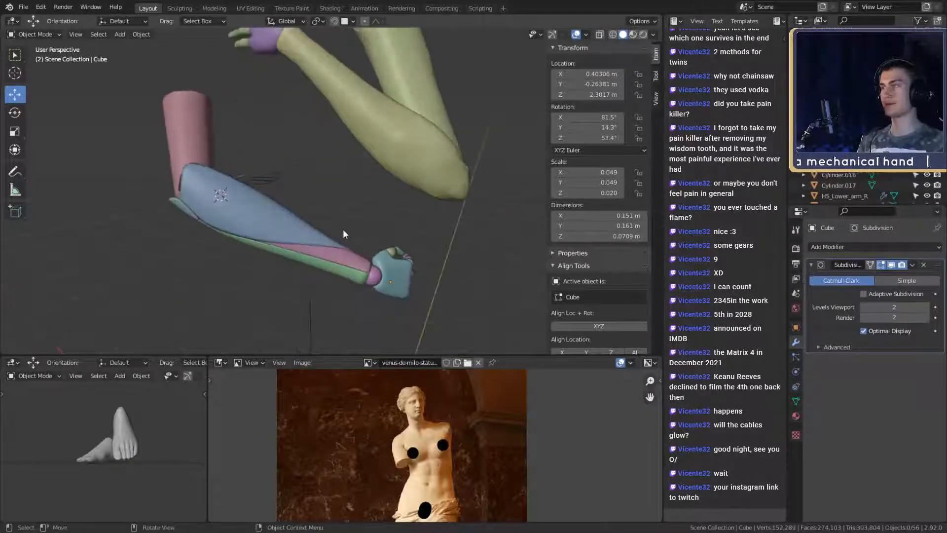